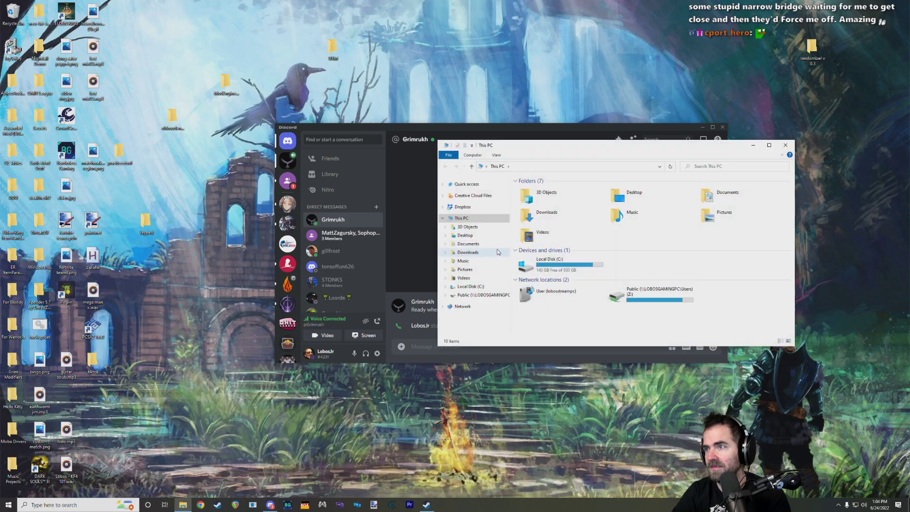
- Close the This PC window, switch to Steam, and browse the local files of ELDEN RING from the library
click(787, 143)
click(218, 505)
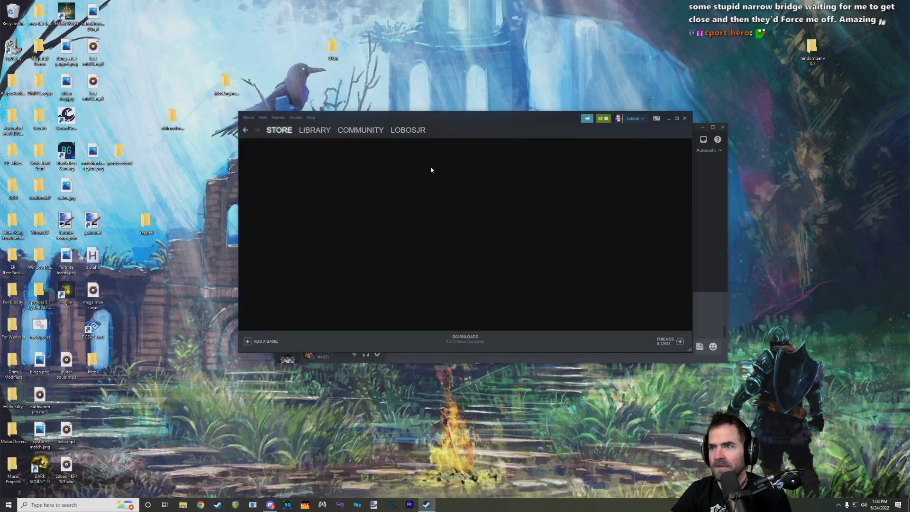
click(362, 151)
right_click(326, 328)
mouse_move(373, 313)
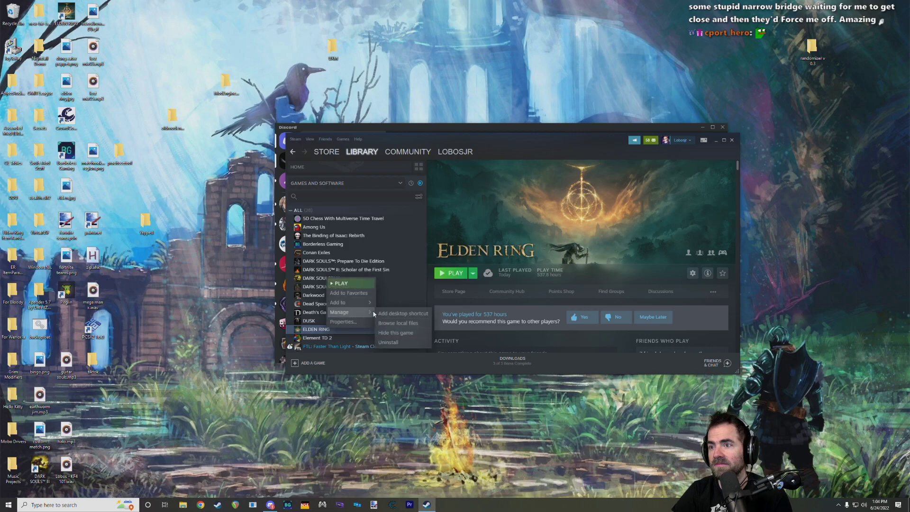
click(397, 323)
drag(661, 151, 408, 214)
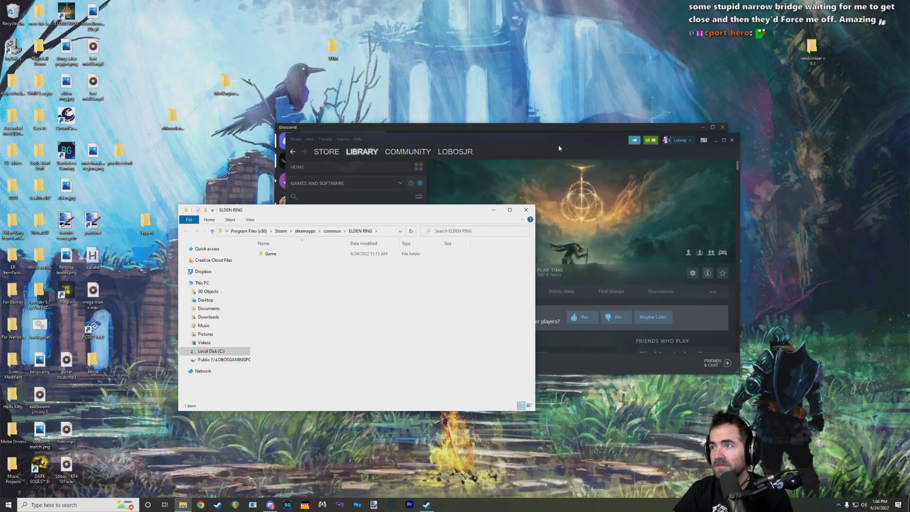
- Close the Steam window and open the Game folder inside the ELDEN RING directory
drag(558, 144, 573, 148)
click(748, 145)
drag(520, 129, 558, 113)
drag(283, 211, 384, 167)
double_click(396, 211)
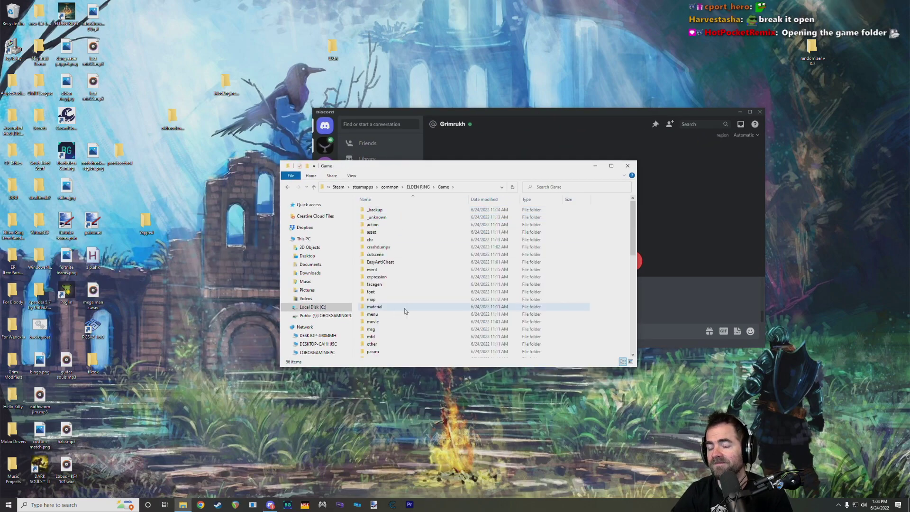
- Look through the whole Game folder, examining its subfolders, the Data BDT and BHD archives, and the remaining game files
scroll(459, 284, down, 10)
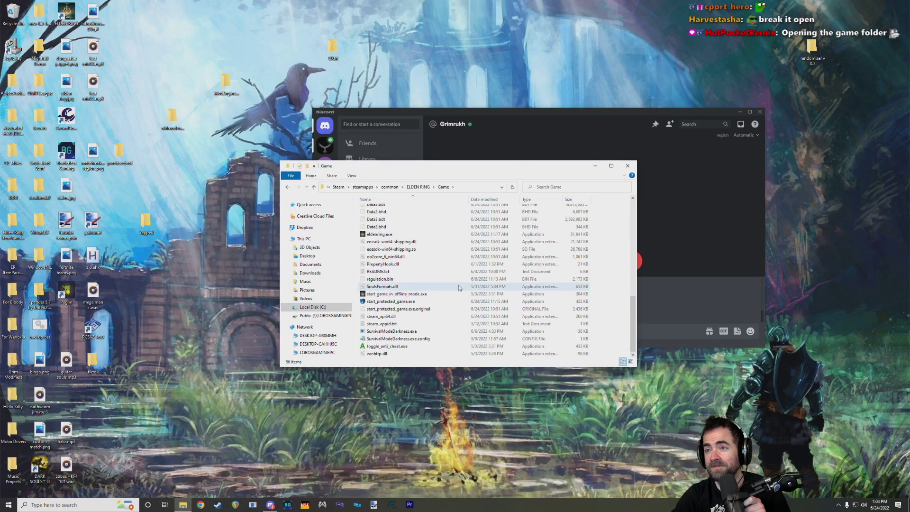
scroll(601, 331, up, 10)
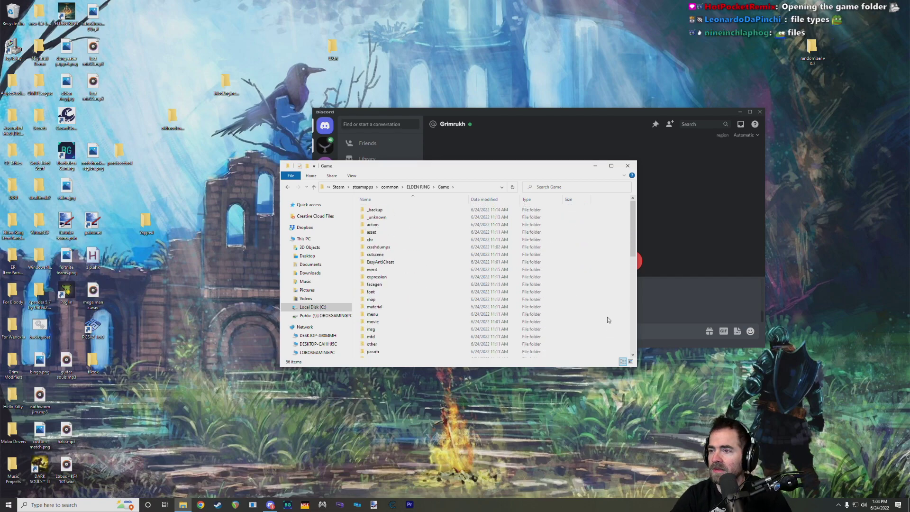
drag(431, 170, 407, 193)
scroll(568, 277, down, 10)
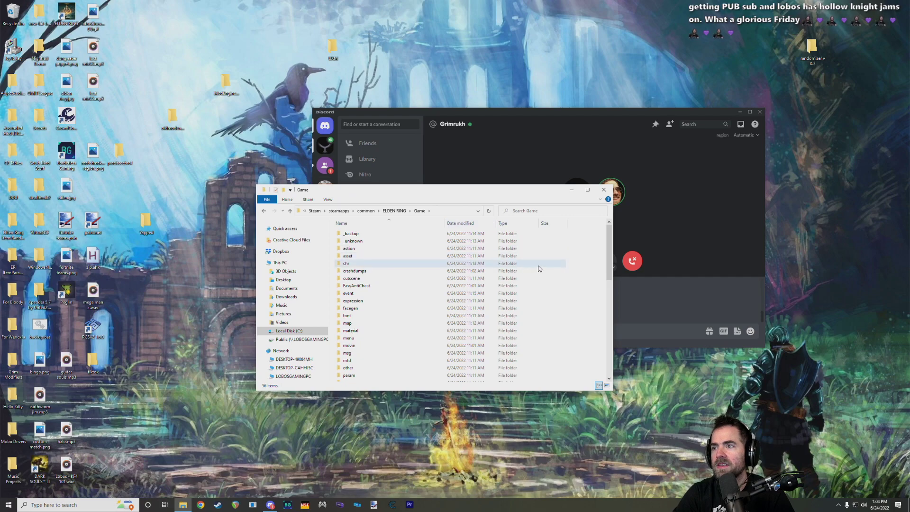
scroll(579, 266, up, 10)
scroll(591, 252, down, 8)
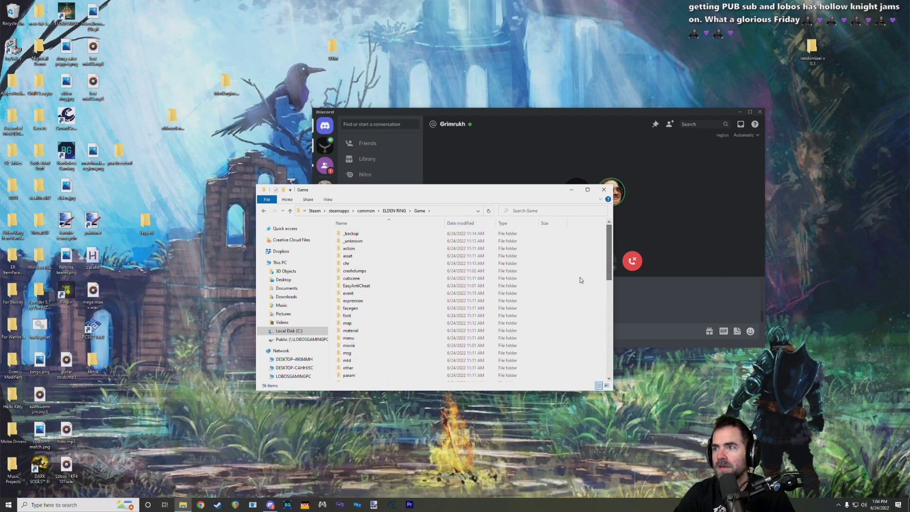
scroll(387, 289, up, 1)
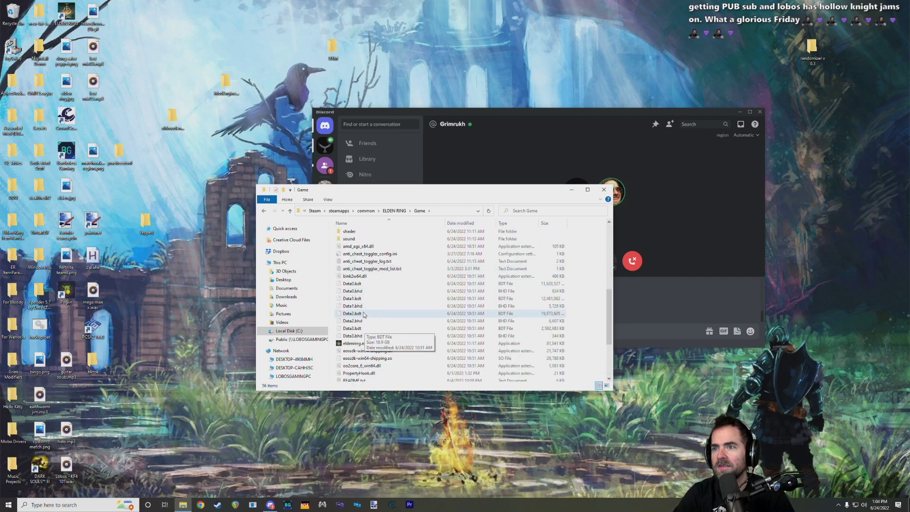
click(386, 291)
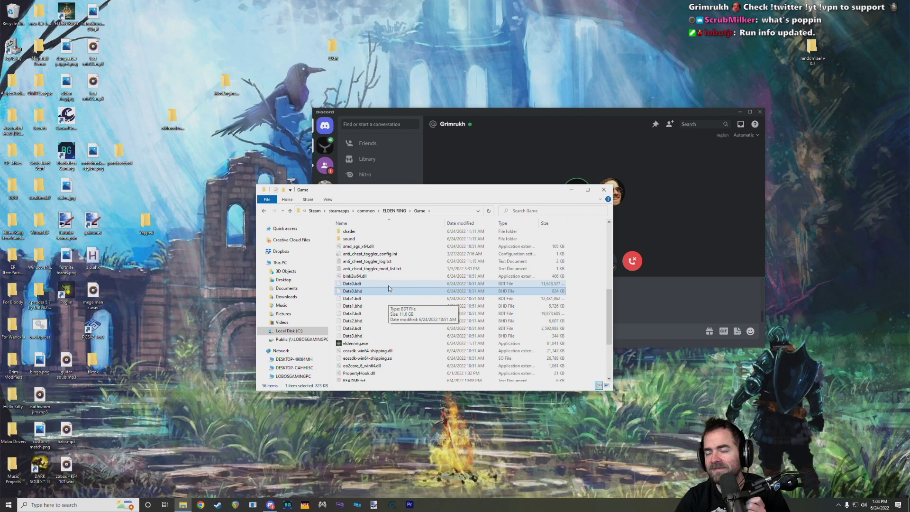
scroll(475, 303, up, 2)
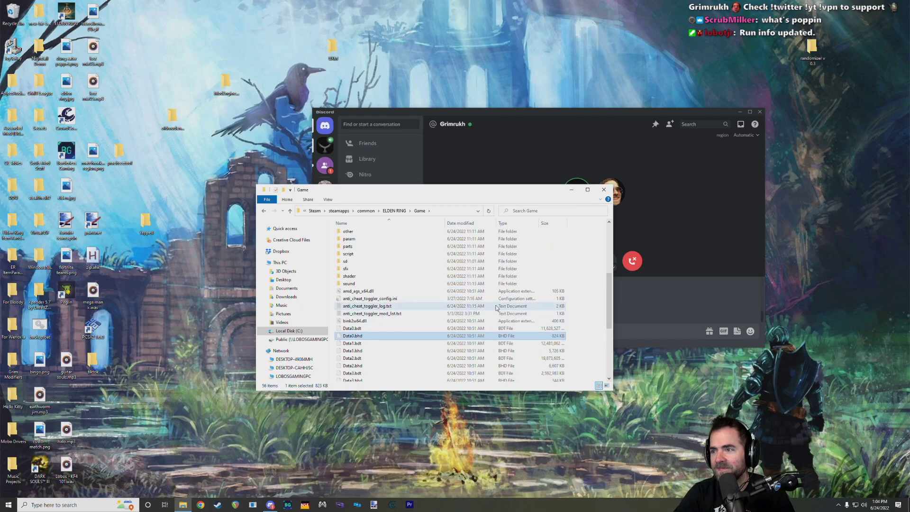
scroll(521, 310, down, 6)
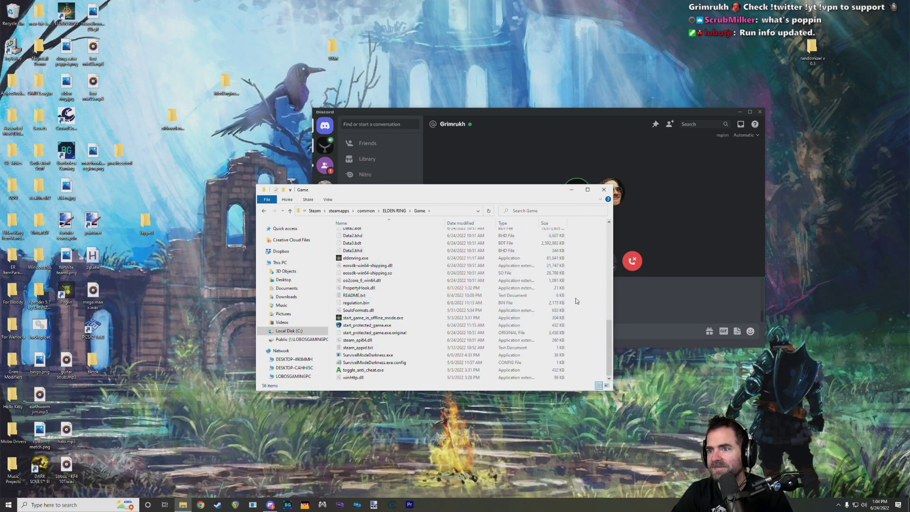
scroll(584, 313, up, 12)
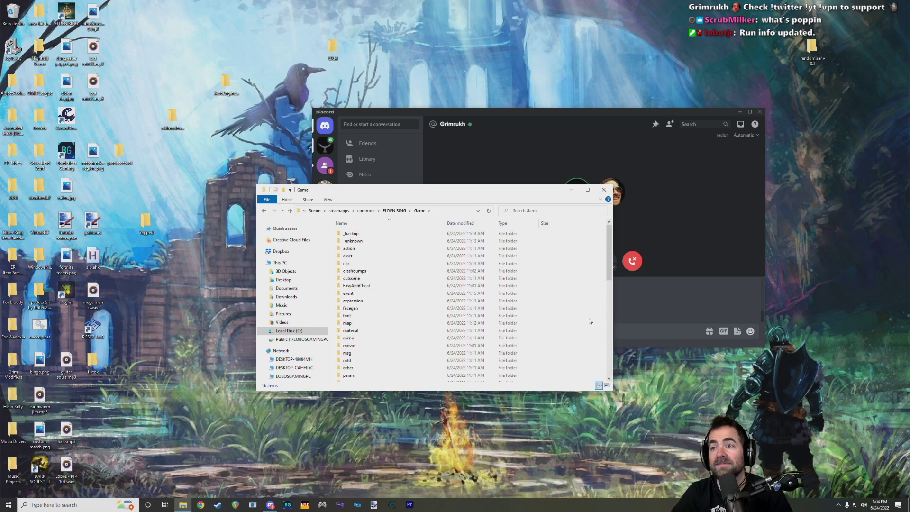
- Enlarge and reposition the Game folder window, and select the Data3.bhd file among the archives
drag(614, 391, 638, 459)
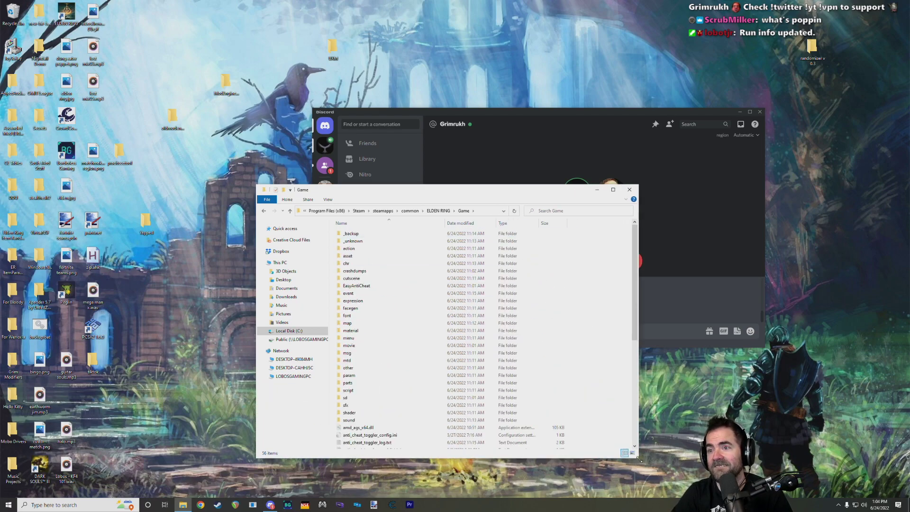
drag(450, 190, 510, 94)
scroll(494, 212, down, 9)
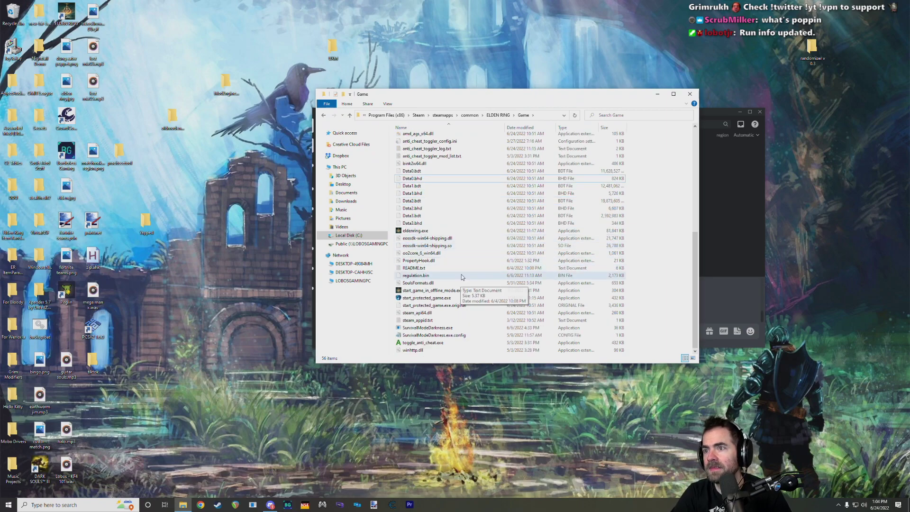
scroll(463, 280, up, 4)
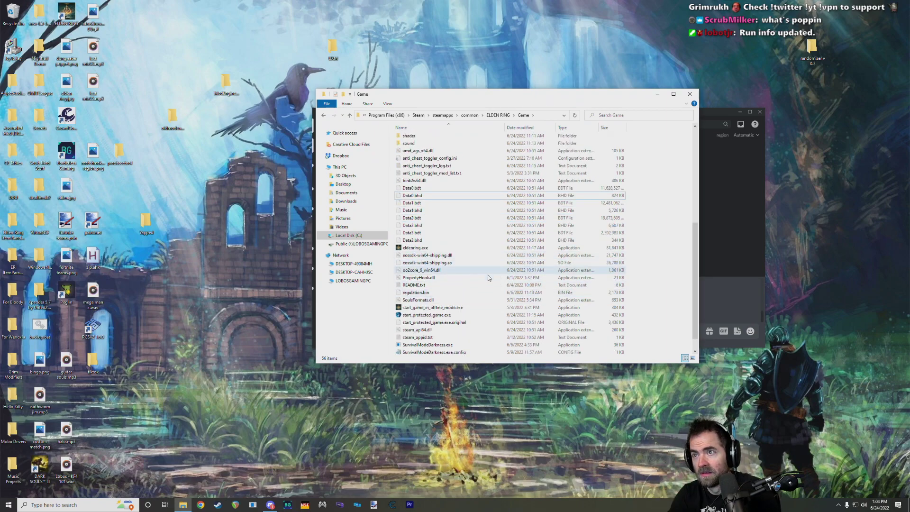
click(470, 256)
click(425, 309)
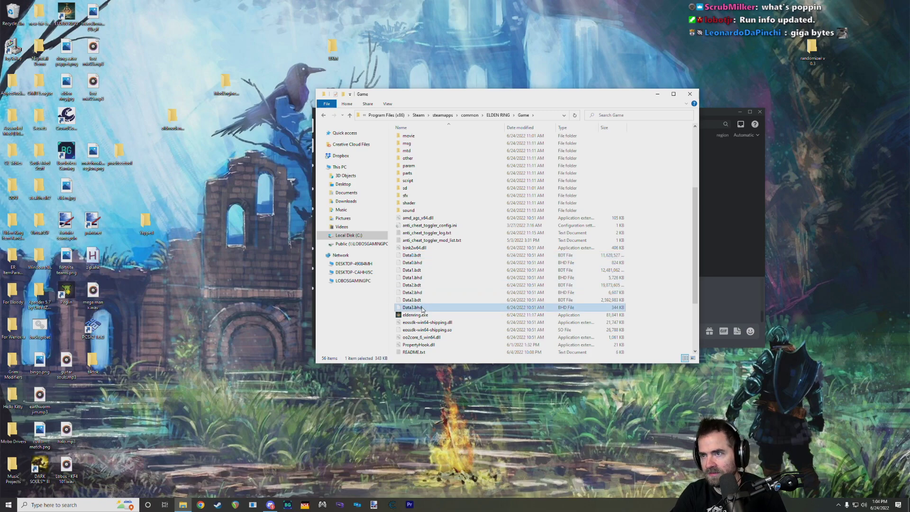
- Examine the unpacked subfolders alongside eldenring.exe and the Data0.bdt archive in the Game folder
scroll(439, 266, up, 5)
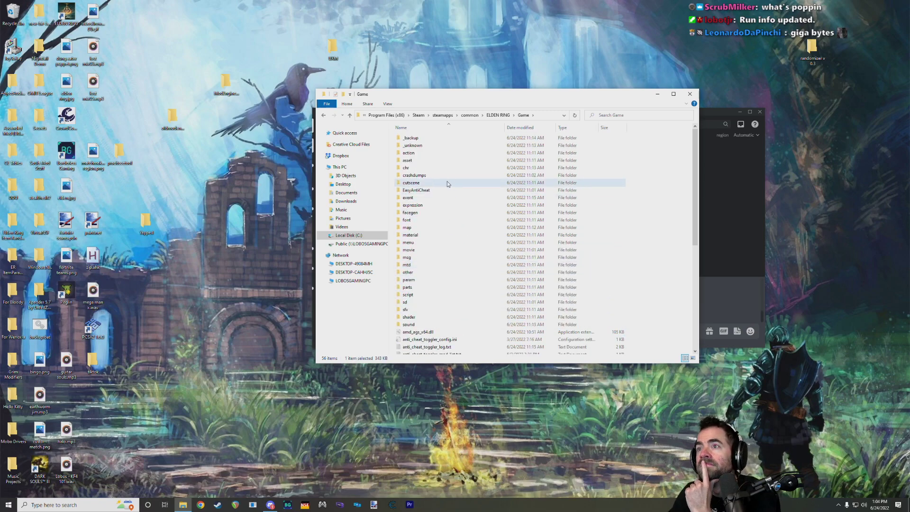
scroll(455, 221, down, 3)
scroll(455, 221, down, 1)
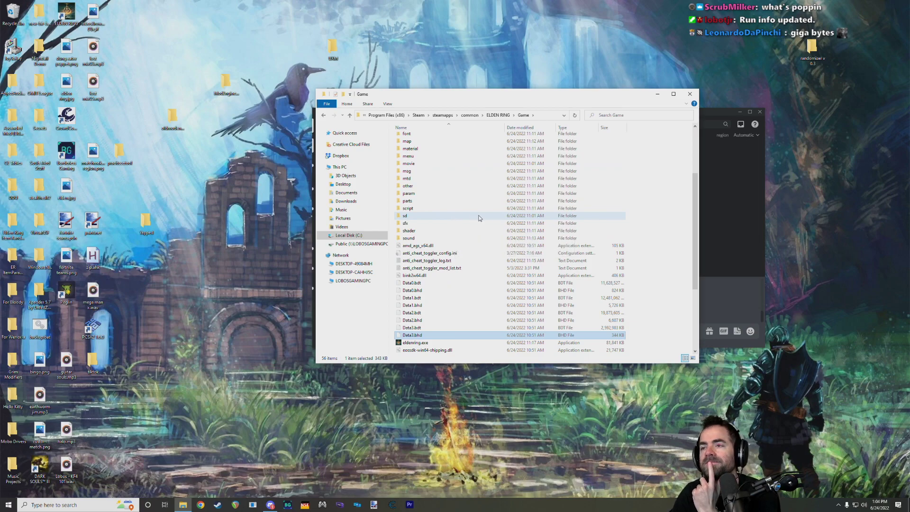
scroll(505, 221, up, 4)
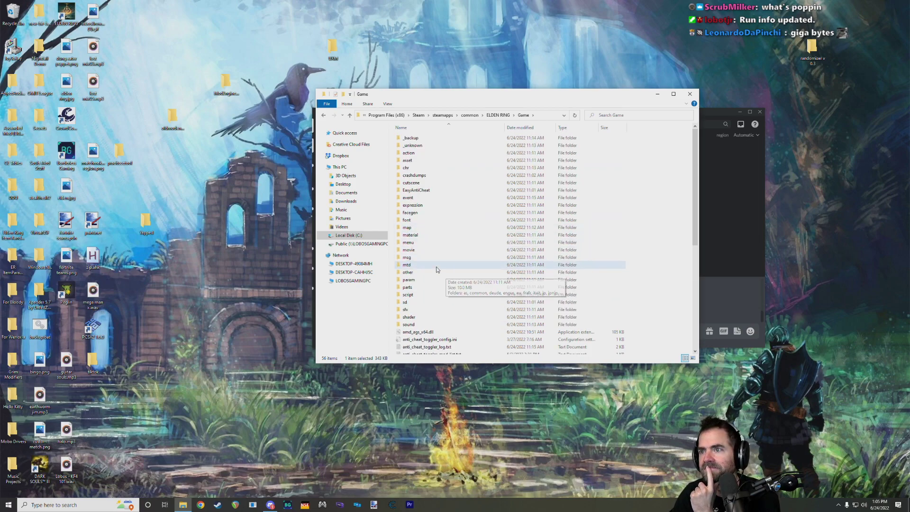
scroll(463, 290, down, 3)
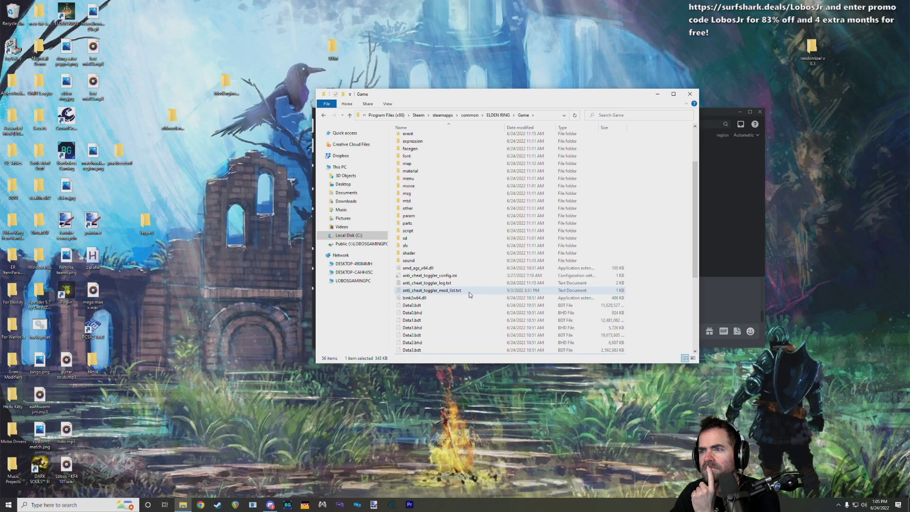
scroll(468, 292, down, 4)
click(436, 276)
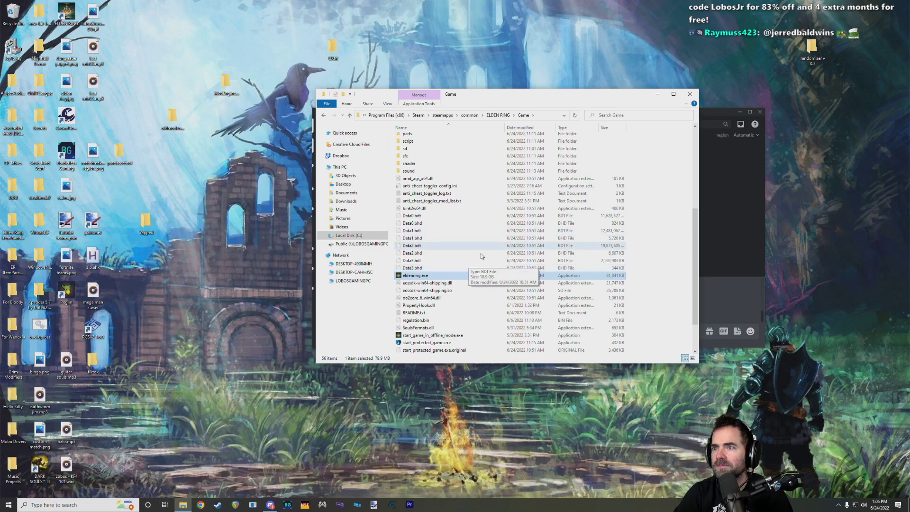
click(649, 273)
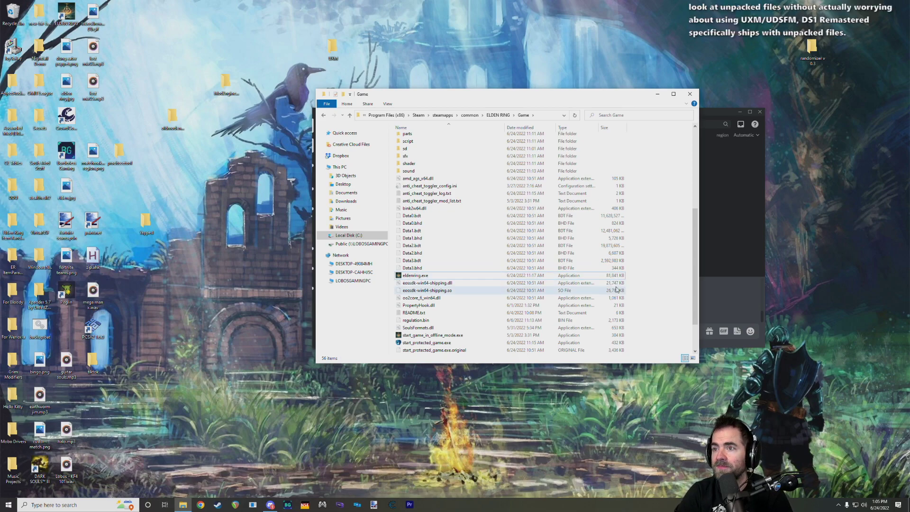
click(424, 216)
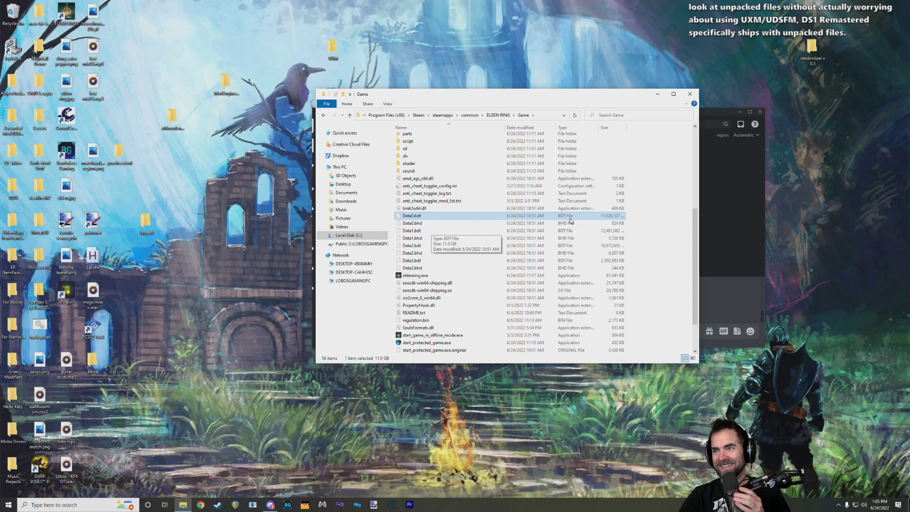
click(647, 242)
scroll(647, 243, up, 4)
scroll(647, 242, up, 3)
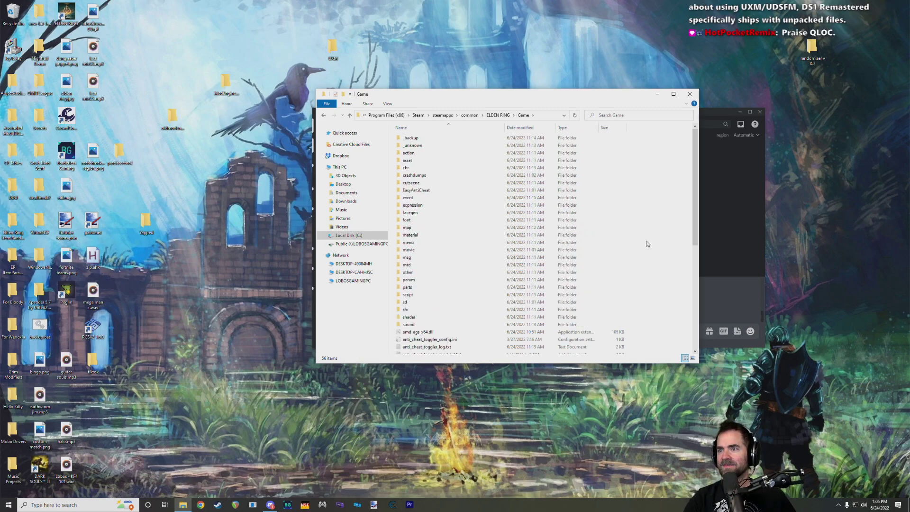
- Minimize the Discord window and reposition the Game folder window on the desktop
drag(452, 94, 433, 99)
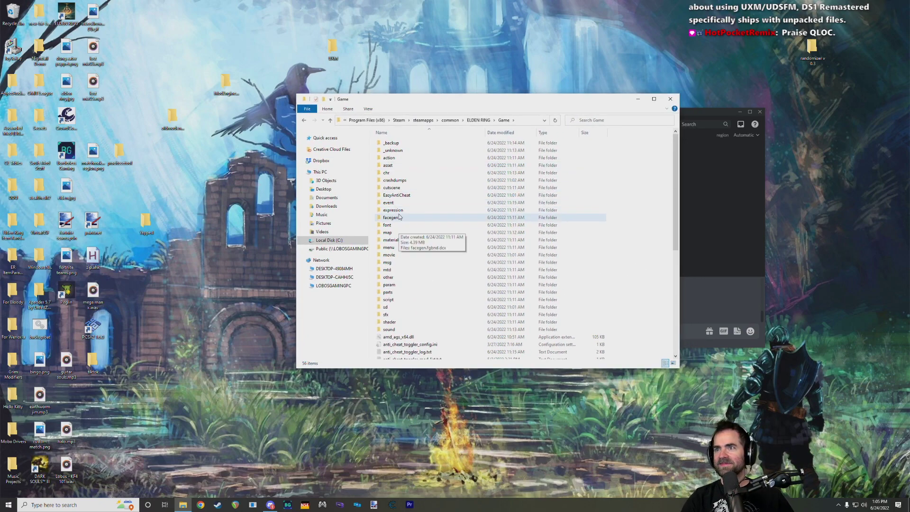
drag(535, 100, 505, 93)
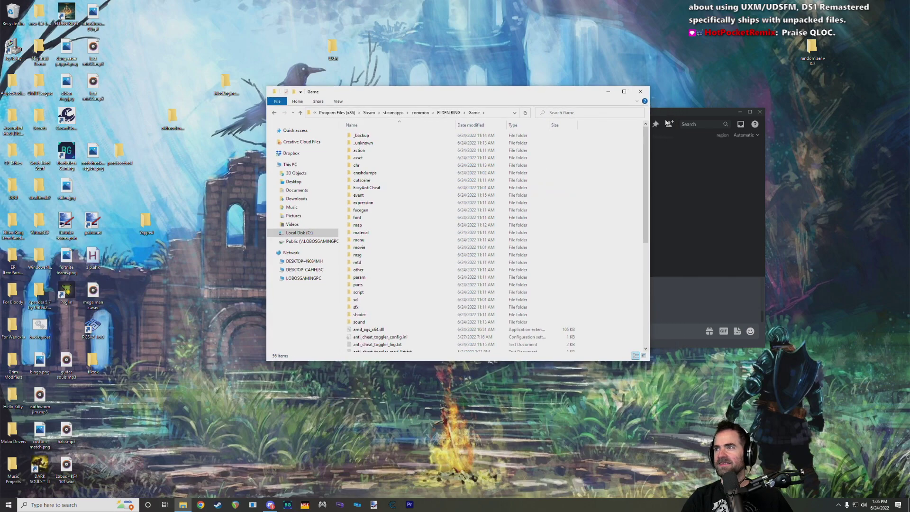
drag(666, 117, 786, 152)
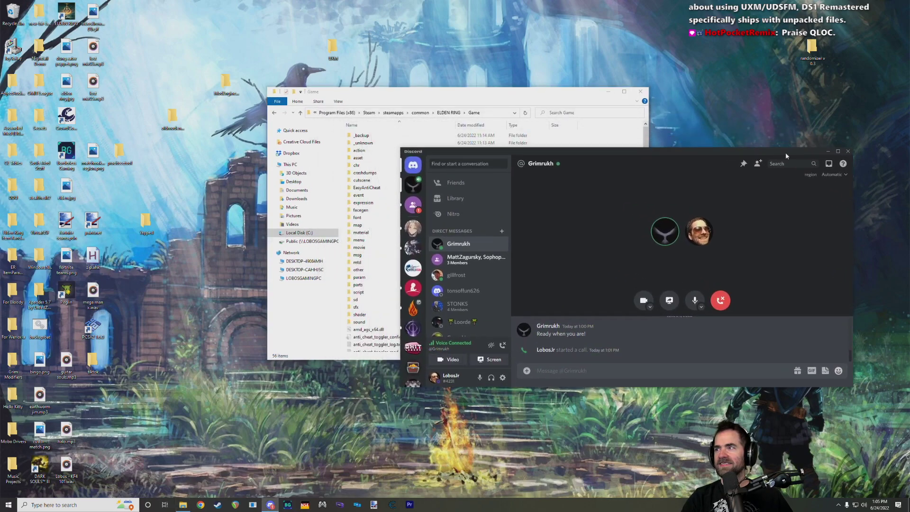
click(829, 152)
drag(499, 103, 535, 96)
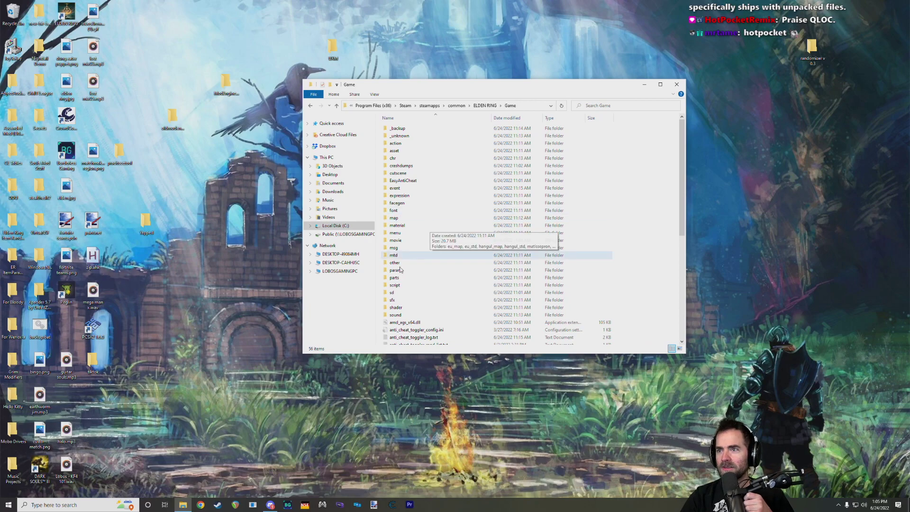
- Inspect the language subfolders inside the msg folder and return to the Game folder
click(420, 263)
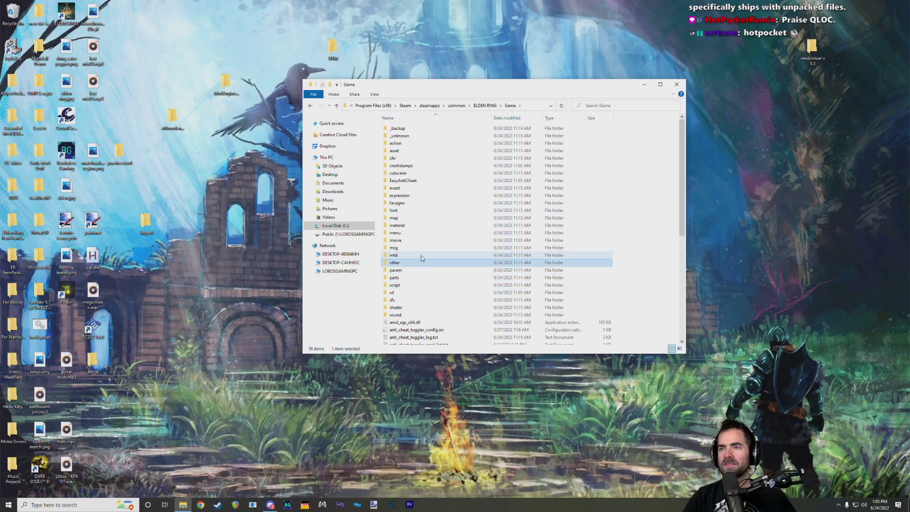
scroll(423, 235, down, 2)
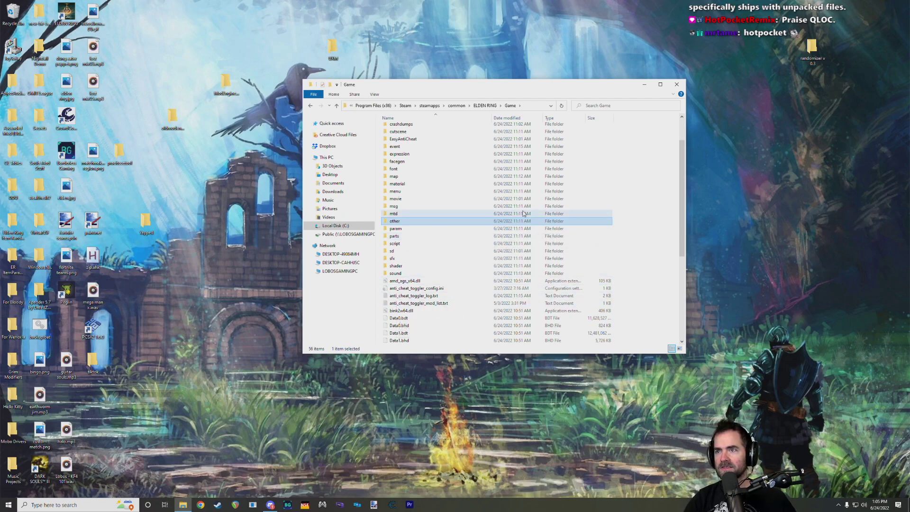
click(423, 207)
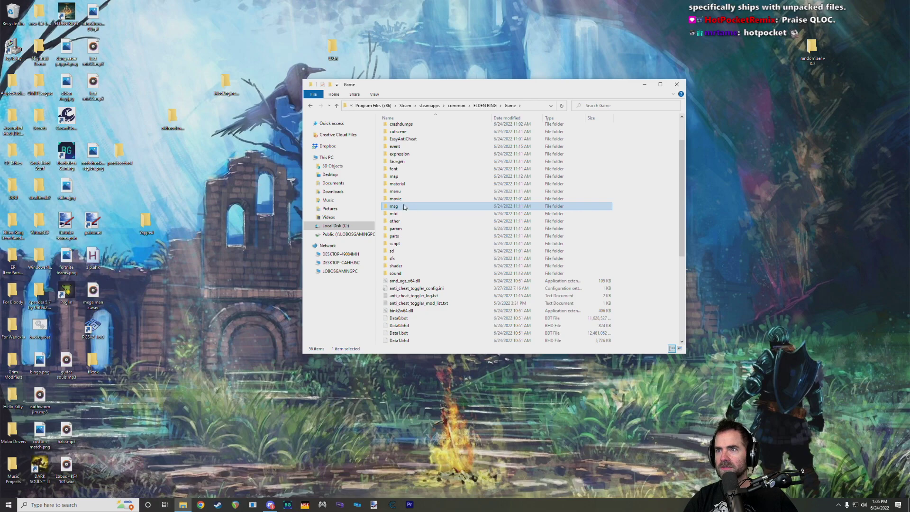
double_click(404, 207)
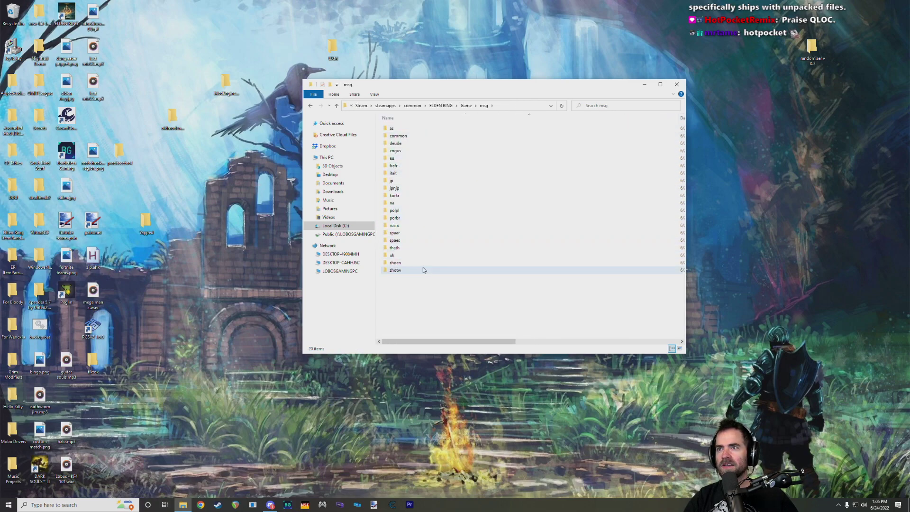
key(BackSpace)
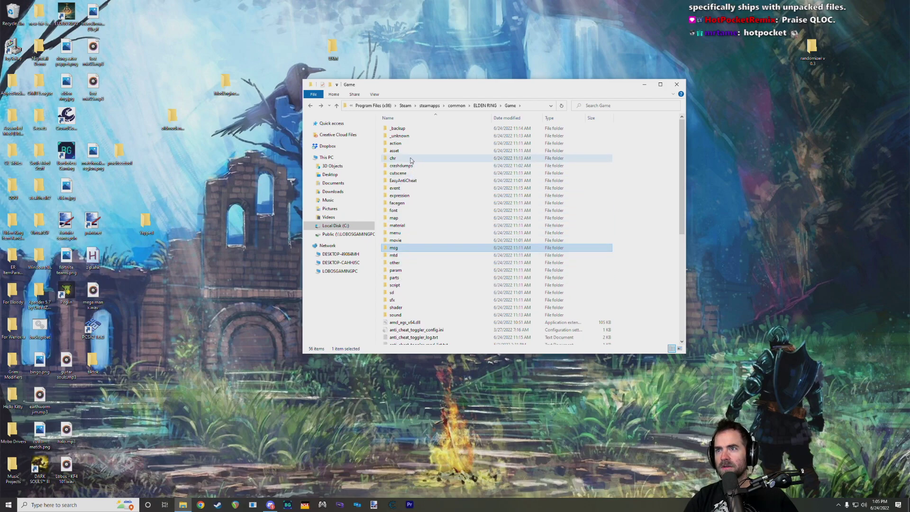
- Open the sound folder and look through its .bnk sound files
double_click(398, 315)
scroll(458, 223, down, 10)
scroll(458, 223, down, 6)
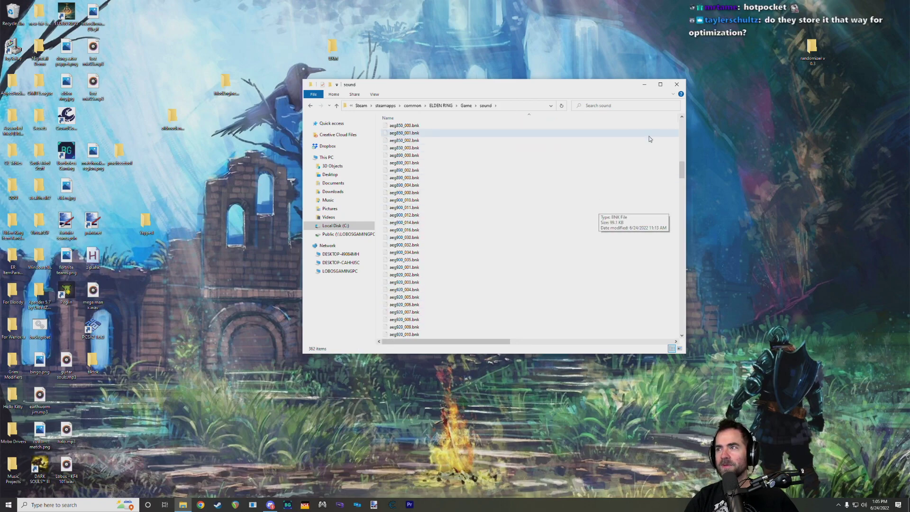
- Look through more of the .bnk files in the sound folder, and return to the Game folder
drag(682, 176, 673, 107)
scroll(465, 183, down, 4)
key(alt+Left)
click(617, 228)
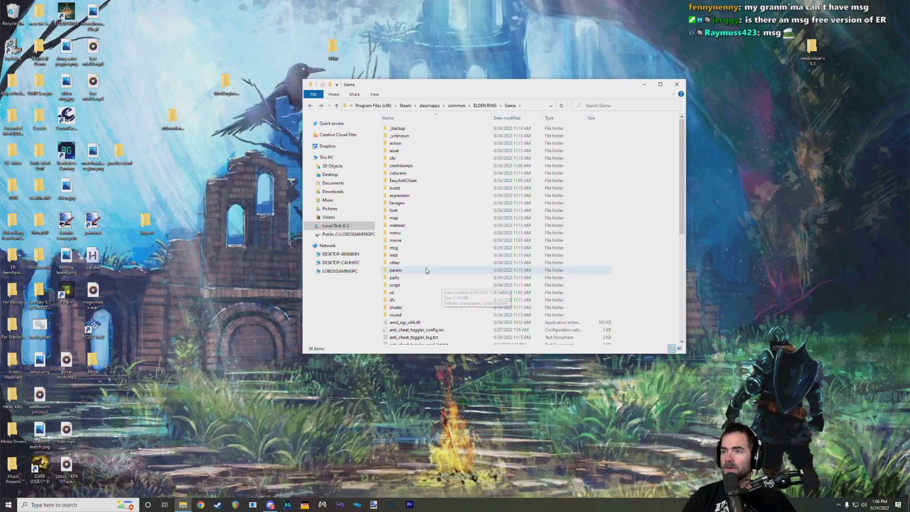
- Open the engus folder inside msg and inspect its item, menu and ngword .msgbnd.dcx files
double_click(393, 248)
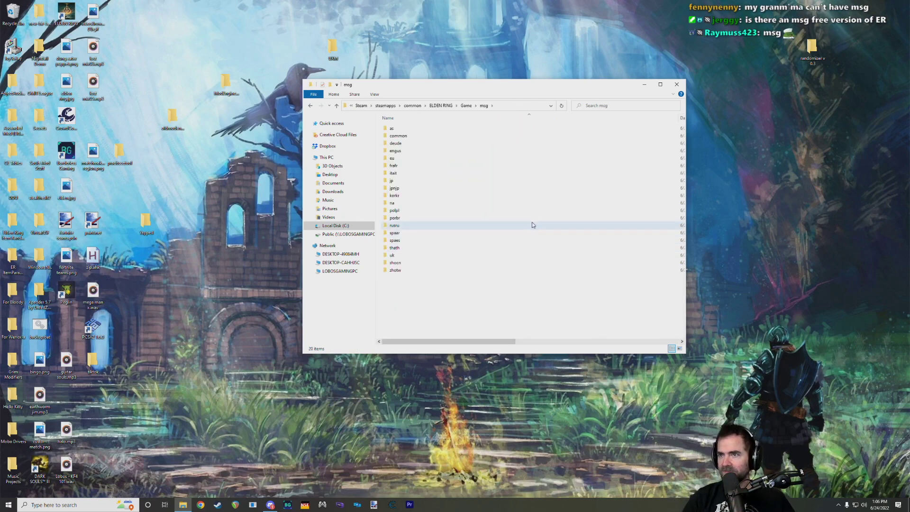
click(412, 202)
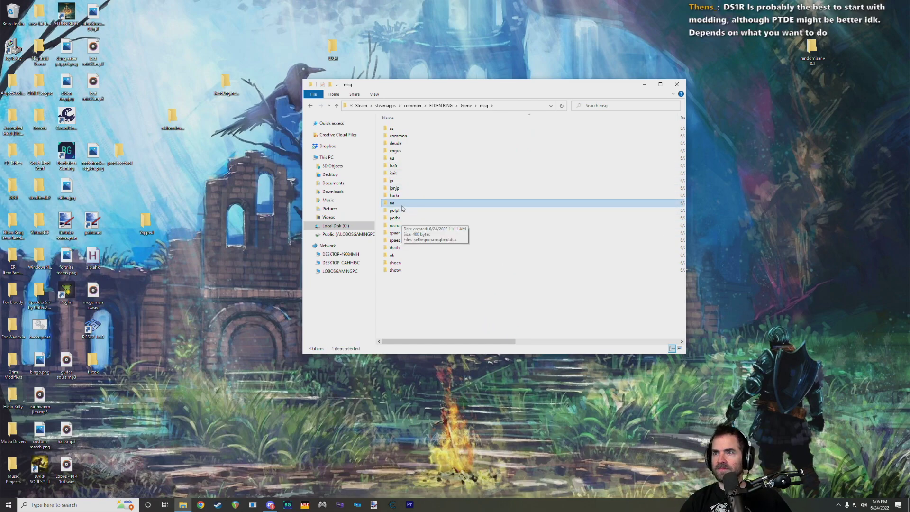
double_click(415, 152)
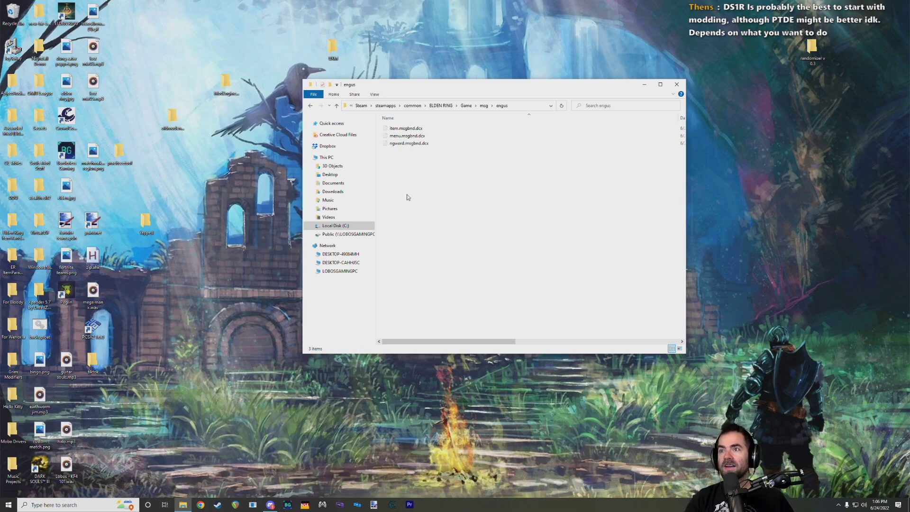
click(440, 131)
click(442, 135)
click(445, 143)
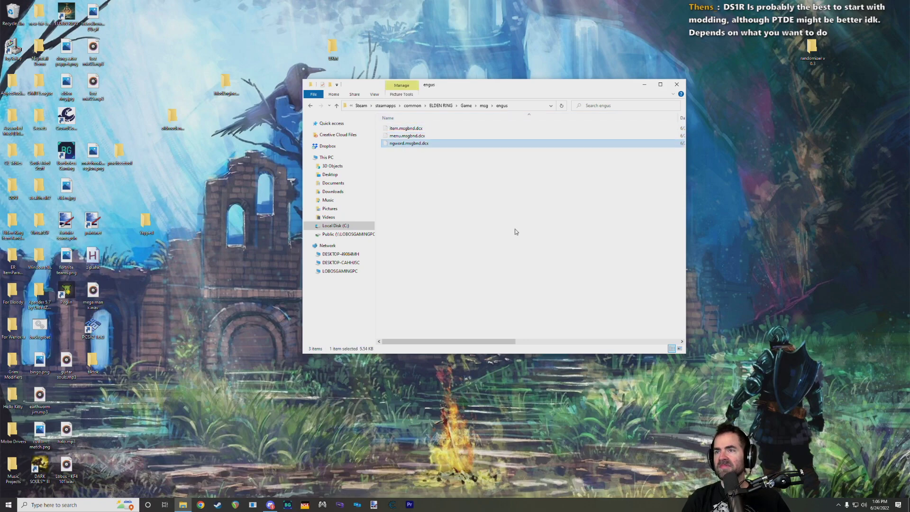
- Set the Windows display scaling for text, apps and other items to 175% and close the settings
right_click(717, 205)
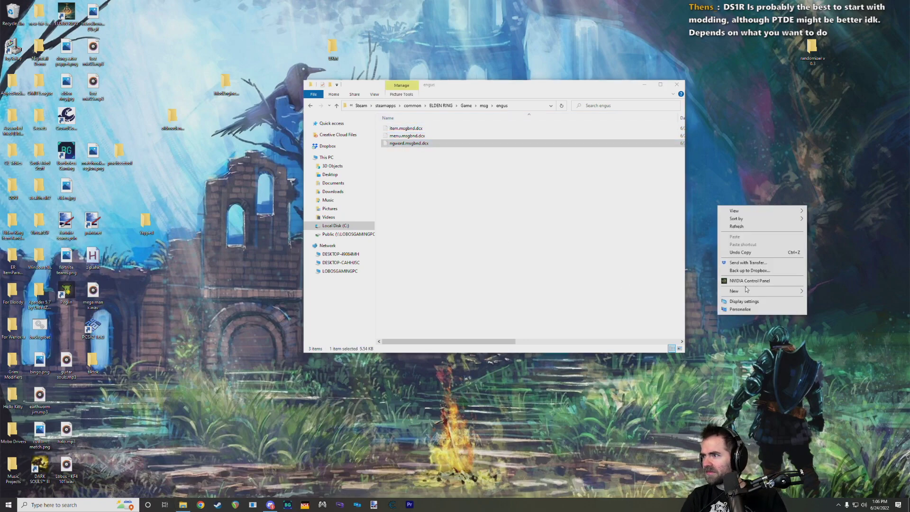
click(748, 302)
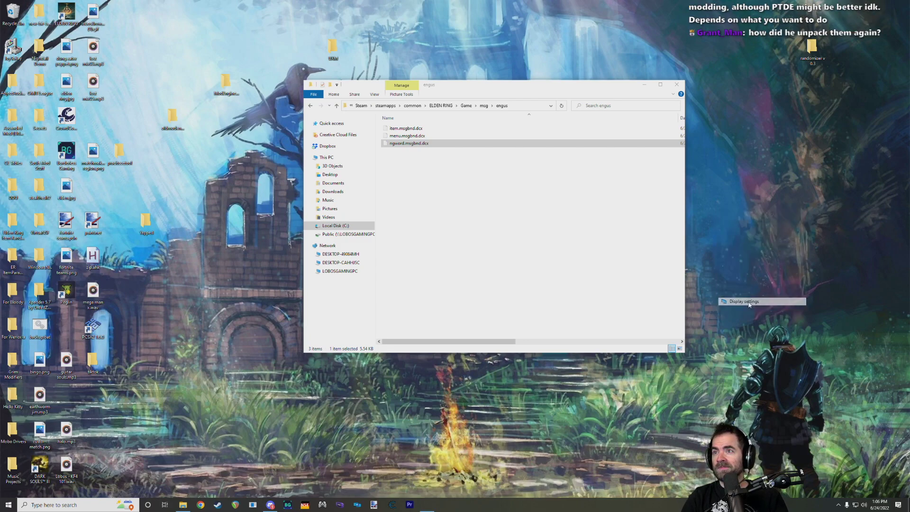
scroll(721, 196, down, 6)
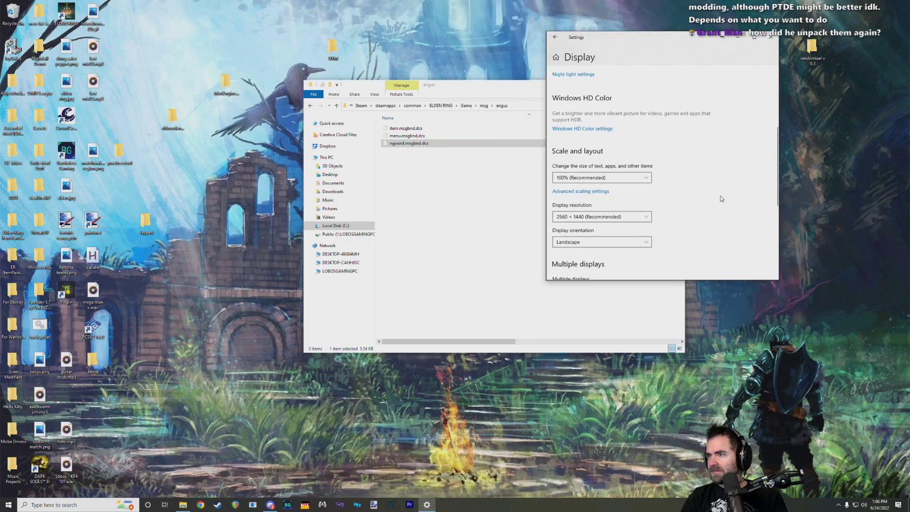
scroll(697, 193, up, 1)
scroll(696, 194, up, 1)
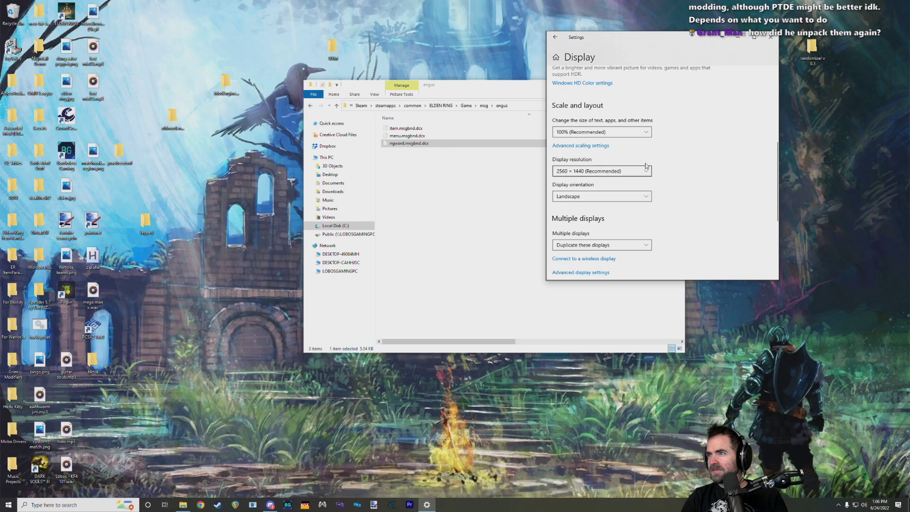
click(634, 133)
click(588, 165)
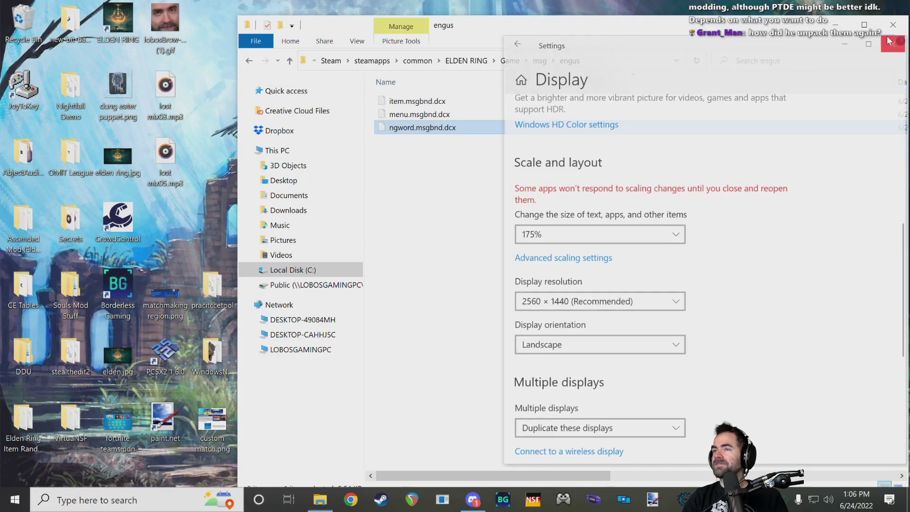
click(897, 40)
- Shrink the engus folder window, clear its file selection and reposition it on the desktop
drag(237, 18, 404, 148)
drag(745, 165, 521, 95)
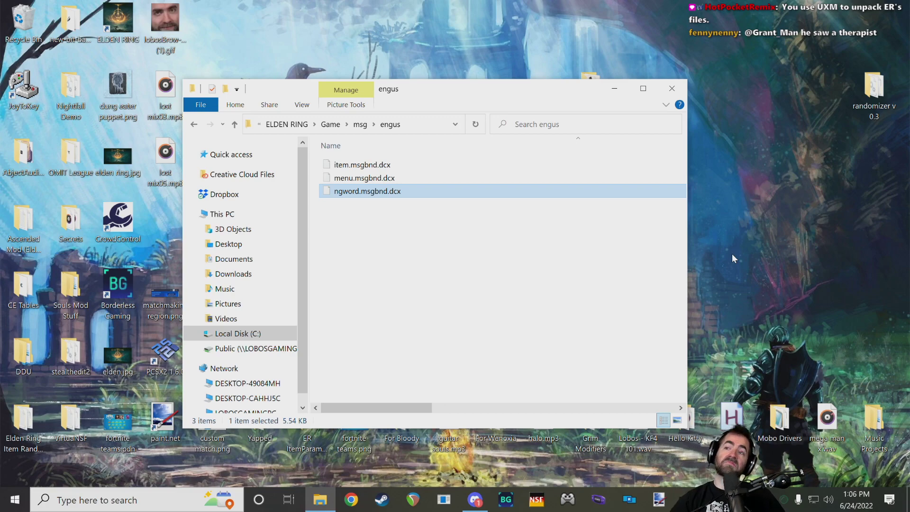
click(394, 294)
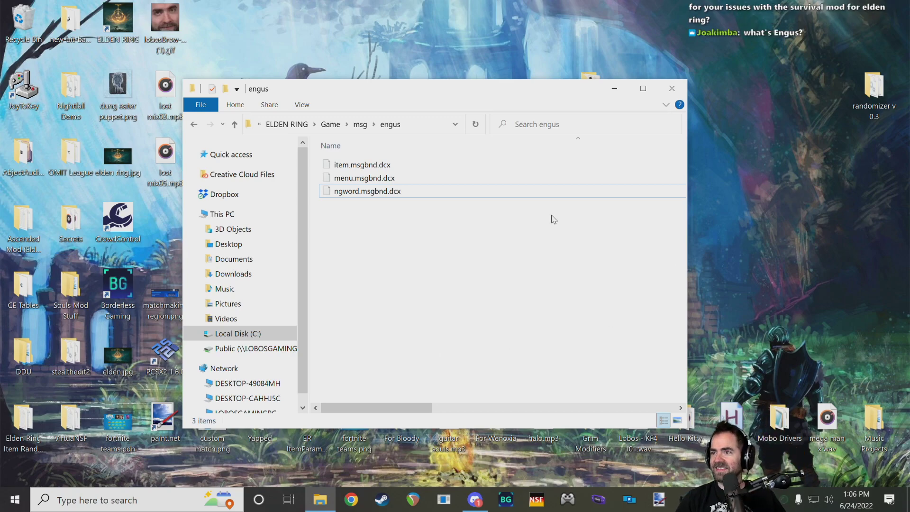
drag(452, 85, 503, 50)
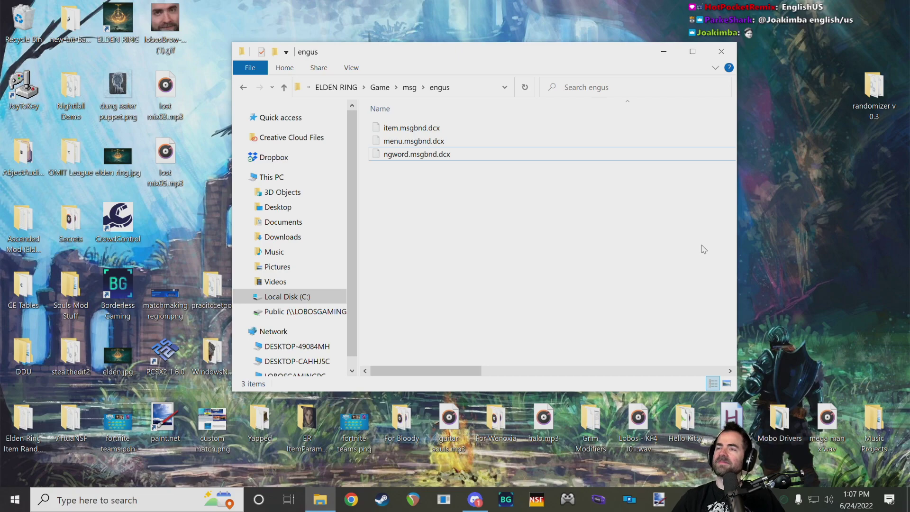
- Return to the Game folder, select oo2core_6_win64.dll and shift the window slightly higher on the desktop
click(380, 91)
scroll(512, 294, down, 12)
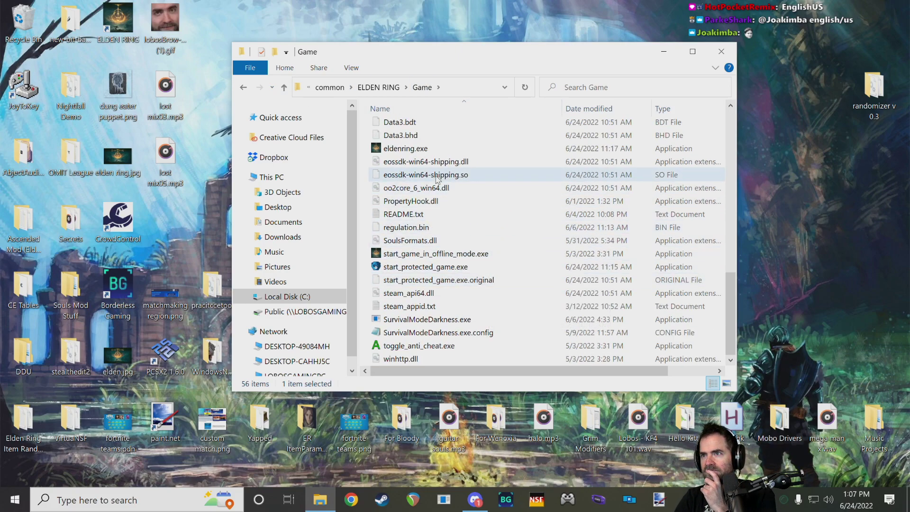
click(493, 188)
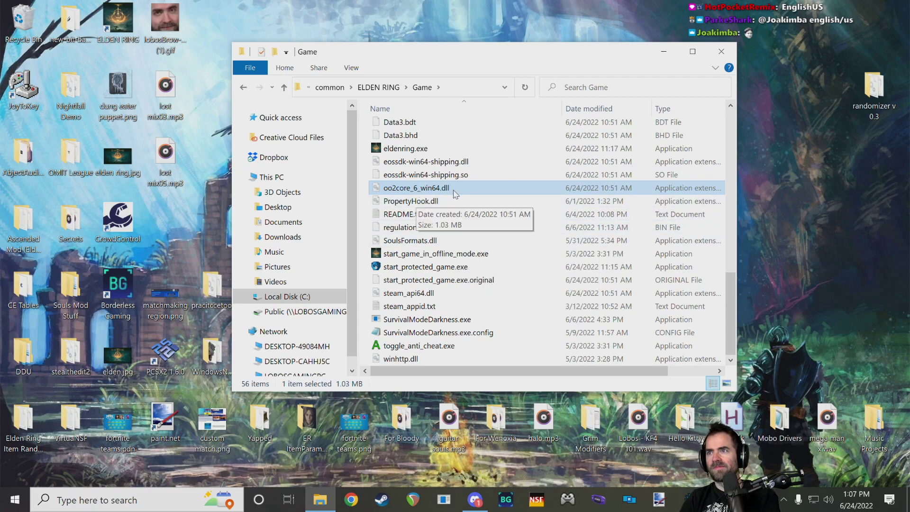
drag(375, 58, 419, 49)
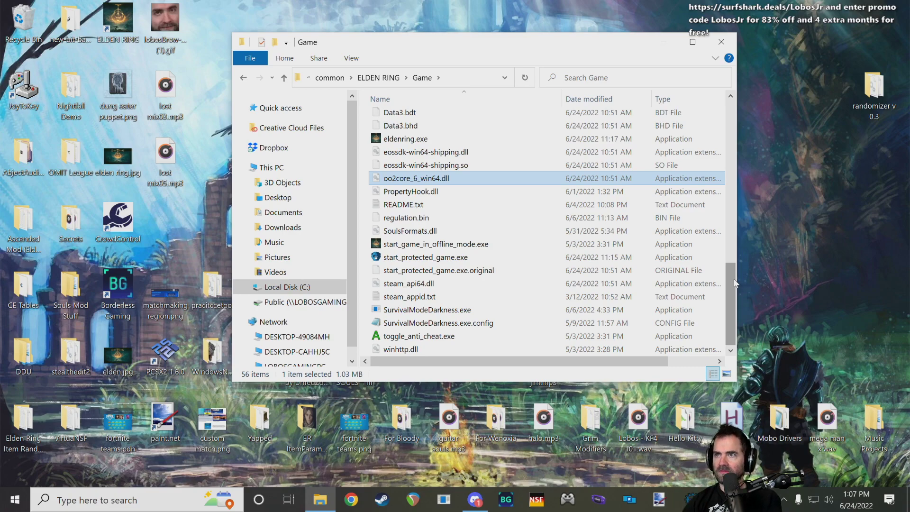
- Inspect oo2core_6_win64.dll and the neighbouring eossdk-win64-shipping files in the Game folder
scroll(469, 252, up, 2)
click(469, 233)
click(467, 246)
click(466, 221)
click(466, 248)
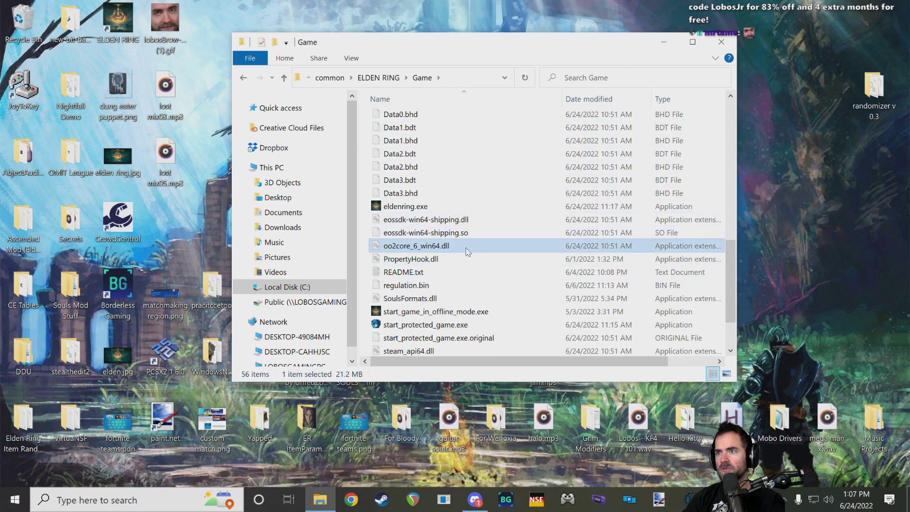
scroll(469, 252, down, 2)
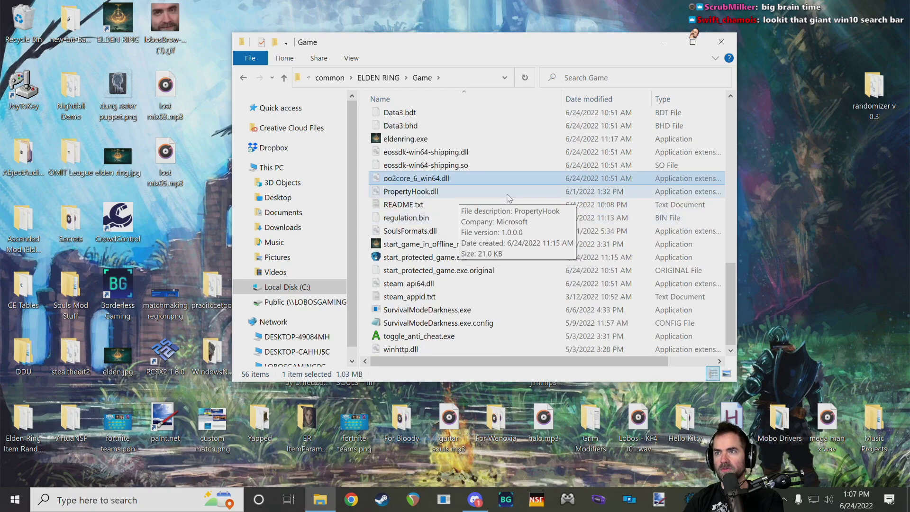
drag(732, 268, 733, 278)
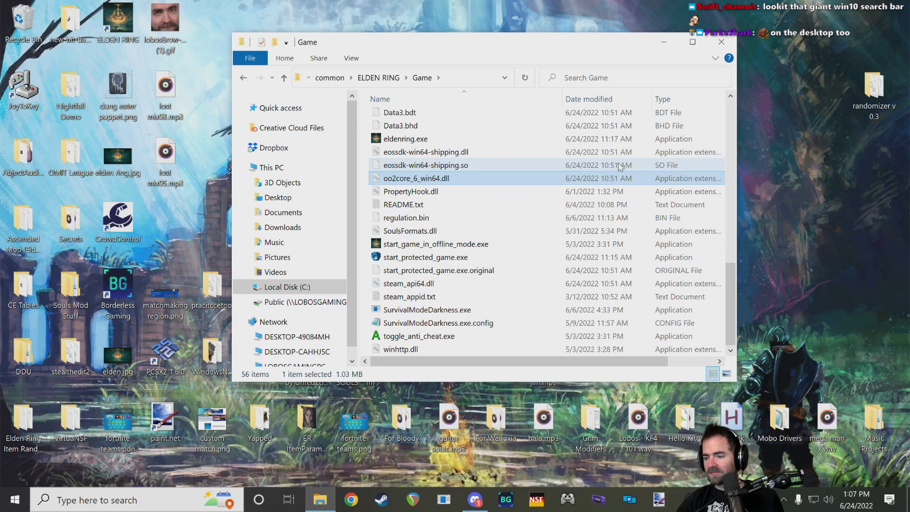
- Widen the Game folder window to fit the Size column, reposition it, and check SoulsFormats.dll and eossdk-win64-shipping.dll
drag(738, 337, 823, 337)
drag(510, 50, 449, 48)
click(351, 240)
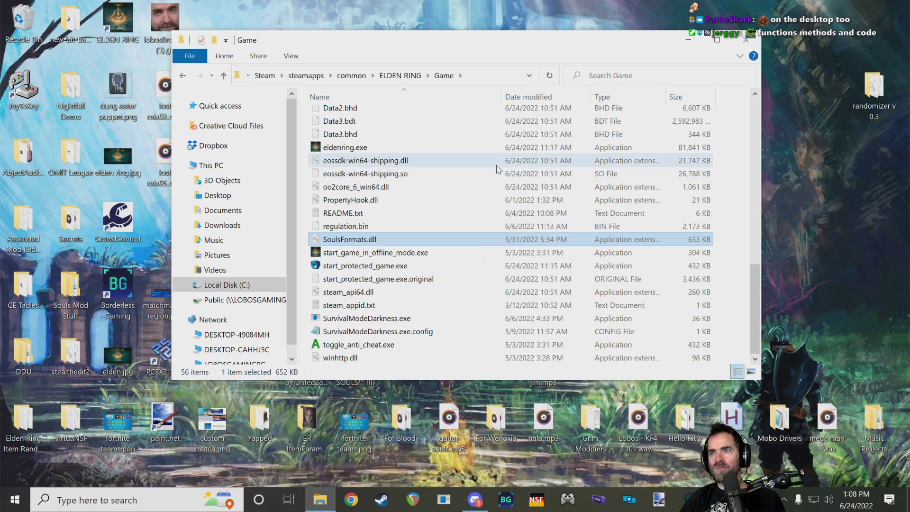
click(576, 161)
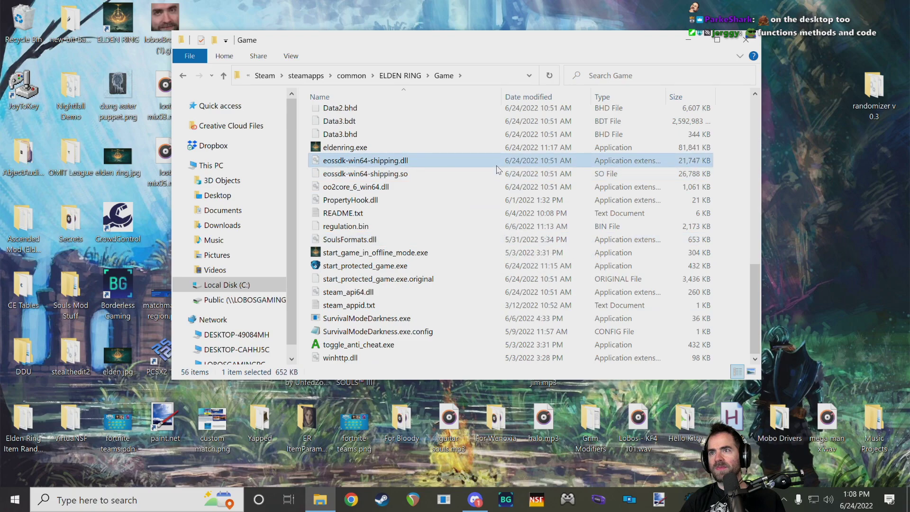
click(731, 210)
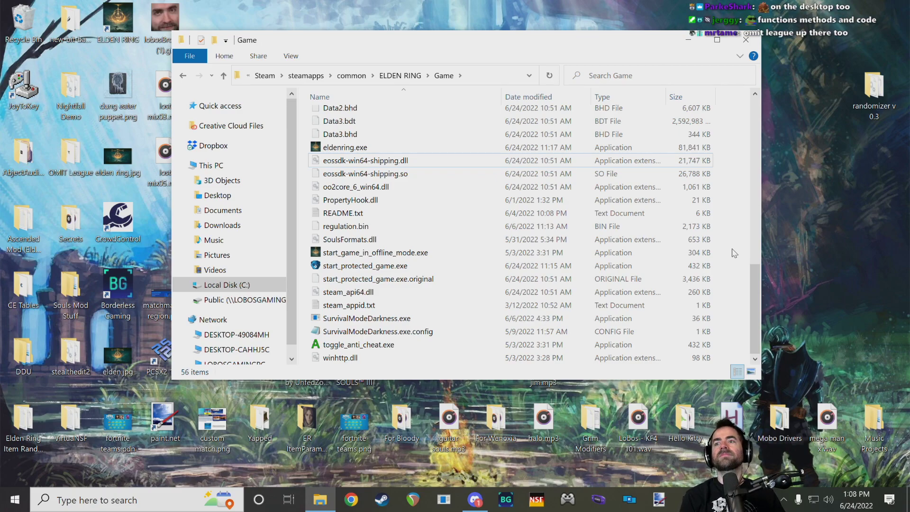
- Examine the Data0 to Data3 archives, their sizes and the unpacked subfolders in the Game folder
scroll(522, 237, up, 4)
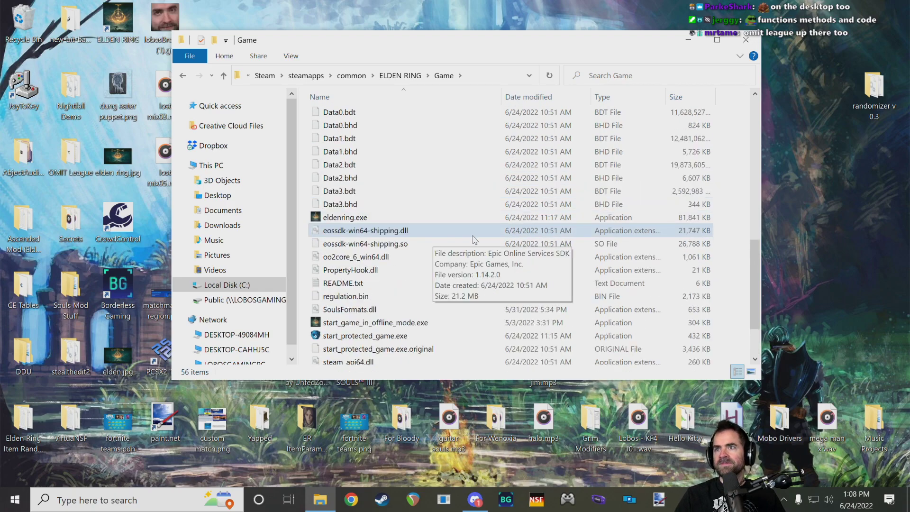
scroll(533, 235, down, 2)
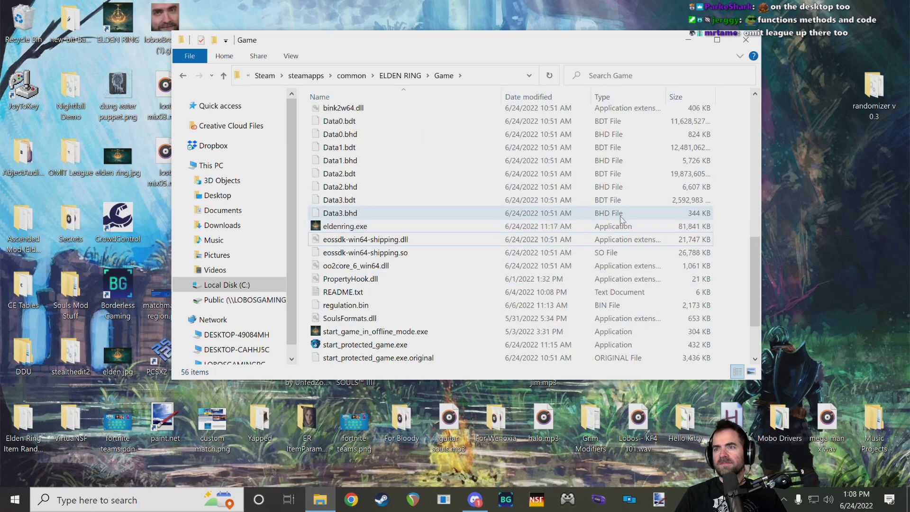
drag(753, 257, 753, 264)
scroll(734, 248, down, 1)
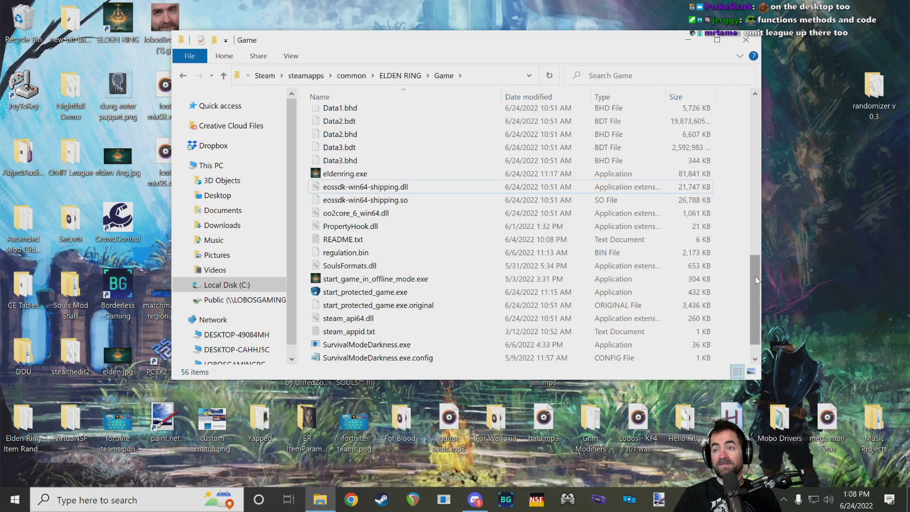
drag(756, 276, 753, 286)
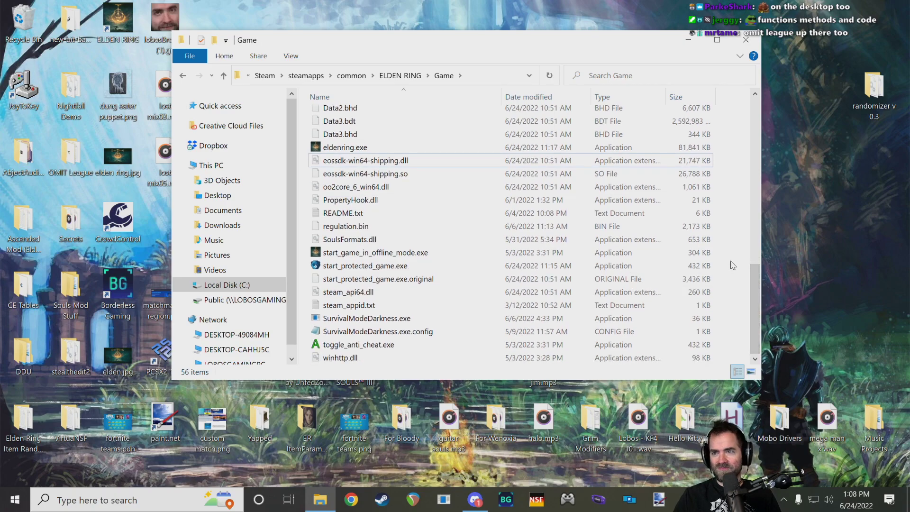
scroll(731, 273, up, 4)
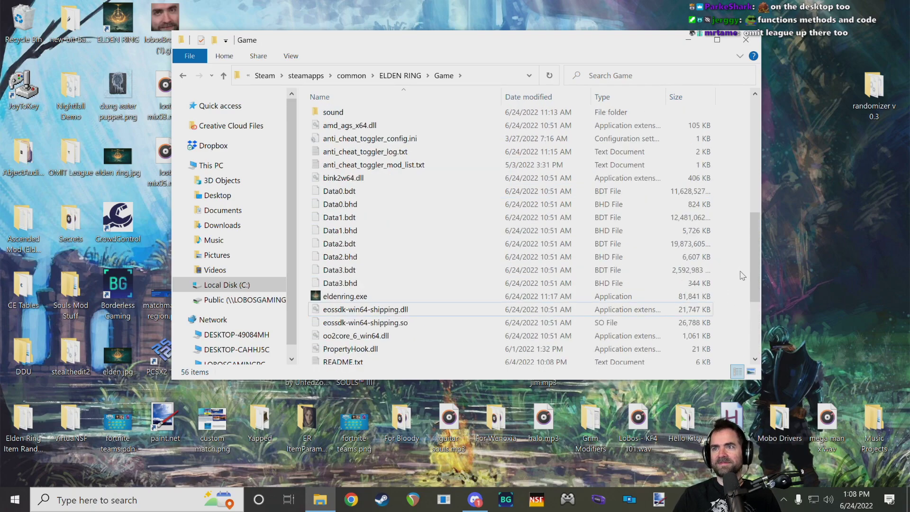
scroll(743, 275, up, 4)
scroll(738, 273, up, 4)
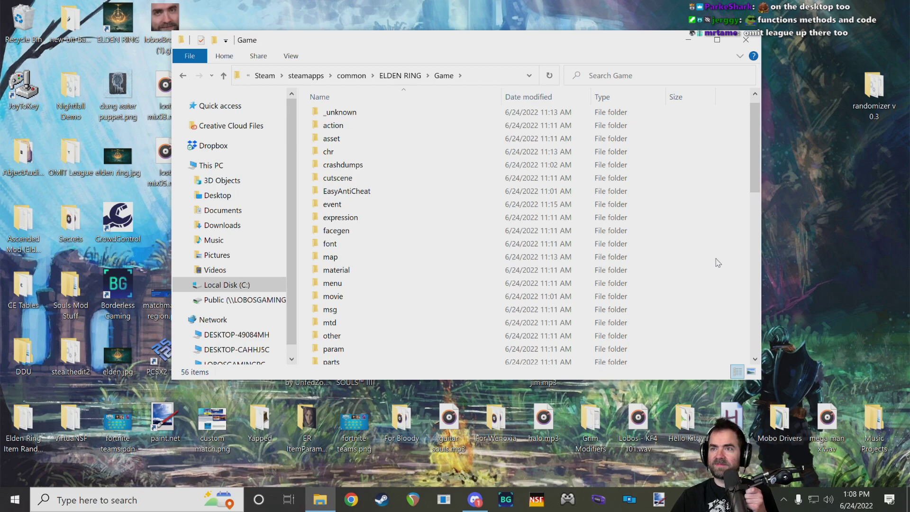
drag(756, 175, 768, 285)
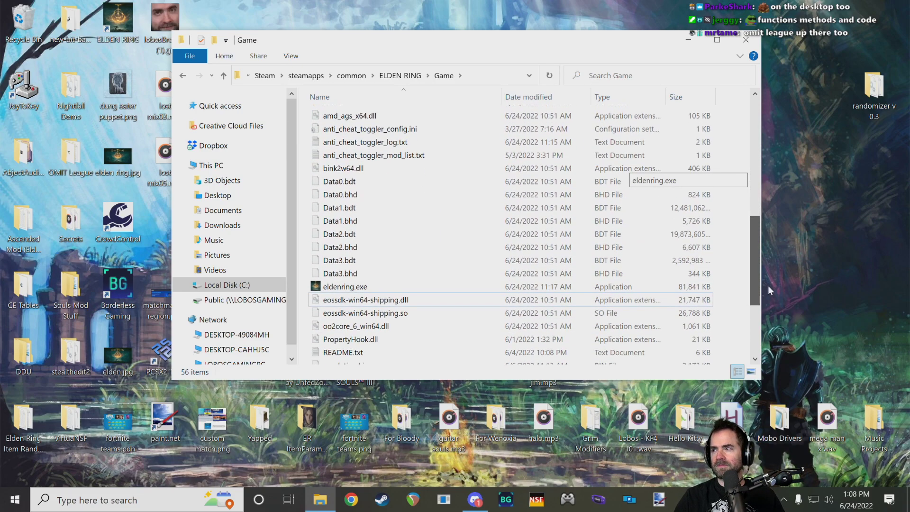
drag(756, 289, 753, 312)
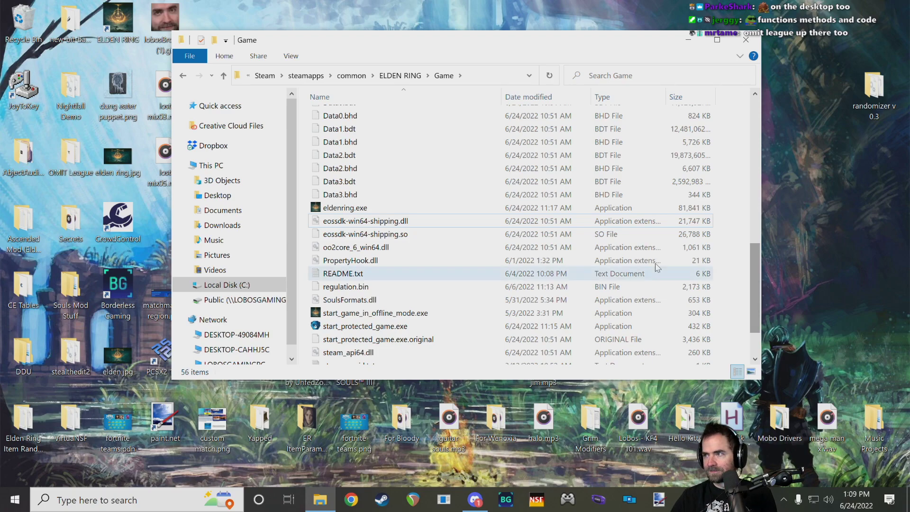
- Reopen the engus language folder inside the Game folder's msg directory
scroll(695, 272, up, 12)
double_click(344, 299)
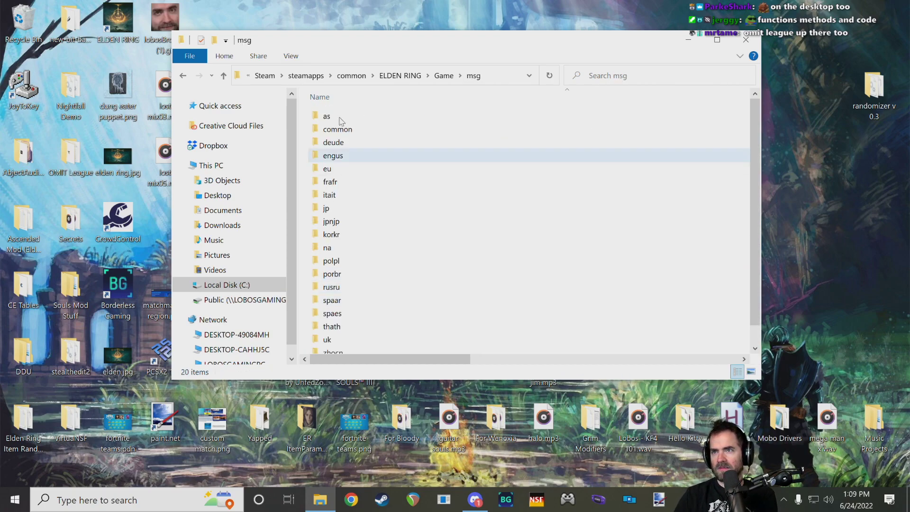
double_click(344, 157)
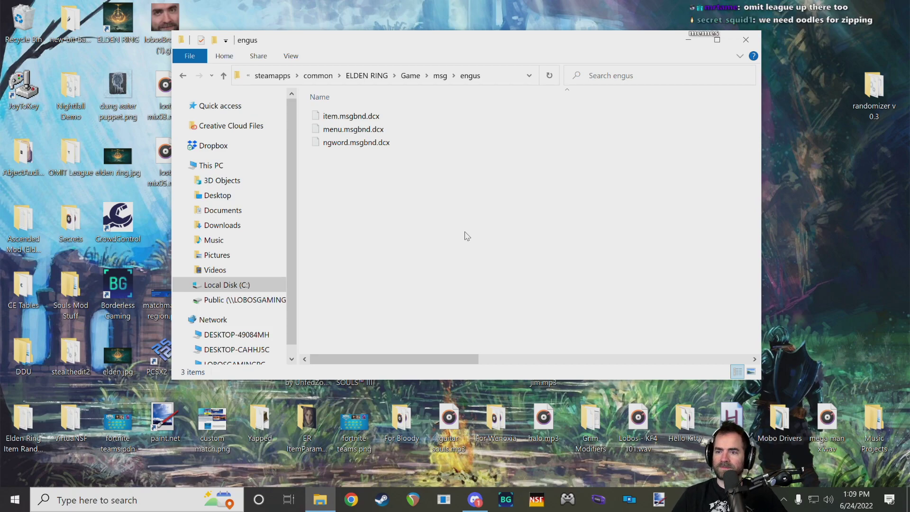
- Switch to Chrome with a new tab
click(354, 501)
text(yabba download)
key(BackSpace)
key(BackSpace)
key(BackSpace)
key(BackSpace)
key(BackSpace)
key(BackSpace)
key(BackSpace)
key(BackSpace)
key(BackSpace)
key(BackSpace)
key(BackSpace)
key(BackSpace)
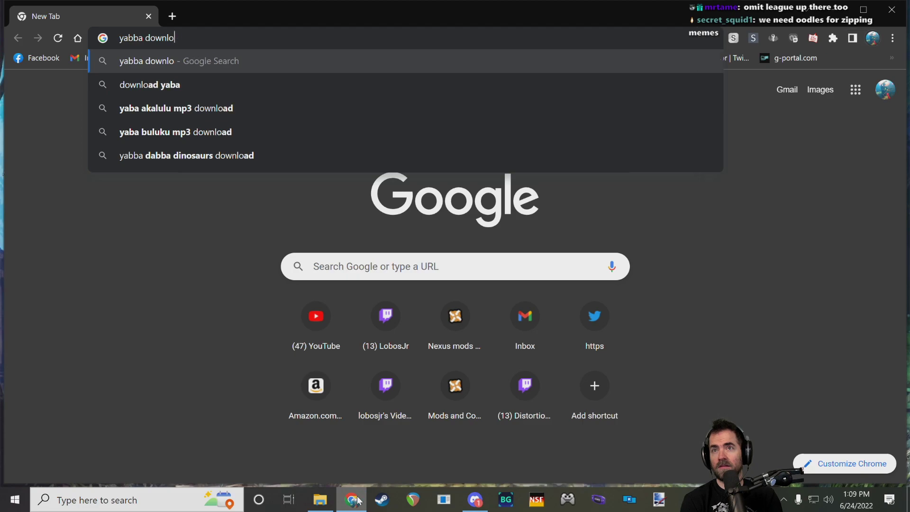
key(BackSpace)
key(BackSpace)
- Go to nexusmods.com in the new tab
text(nexusmods.com)
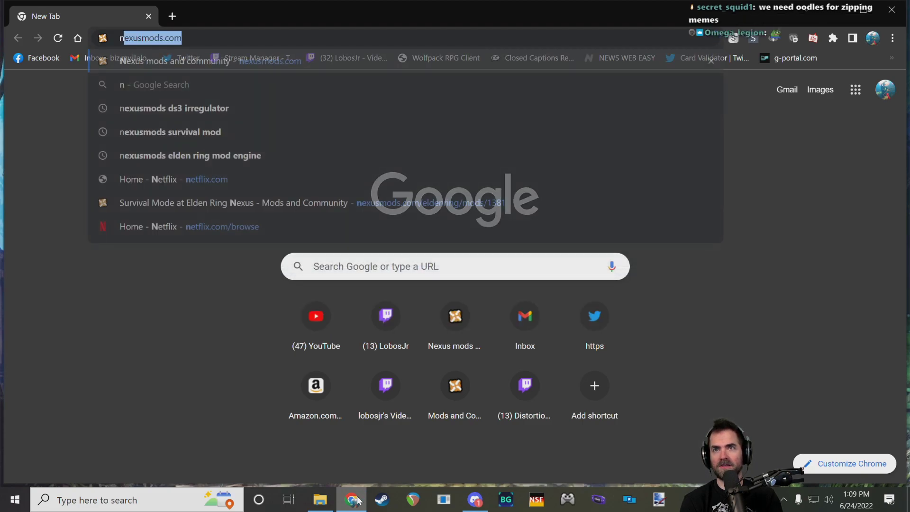
key(Return)
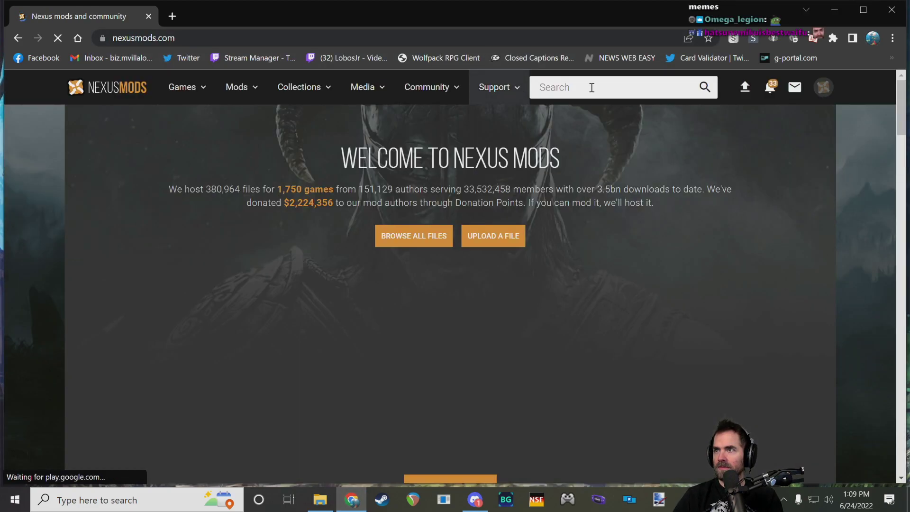
- Try searching the site's mods for yabba
click(592, 86)
text(yabba)
key(Return)
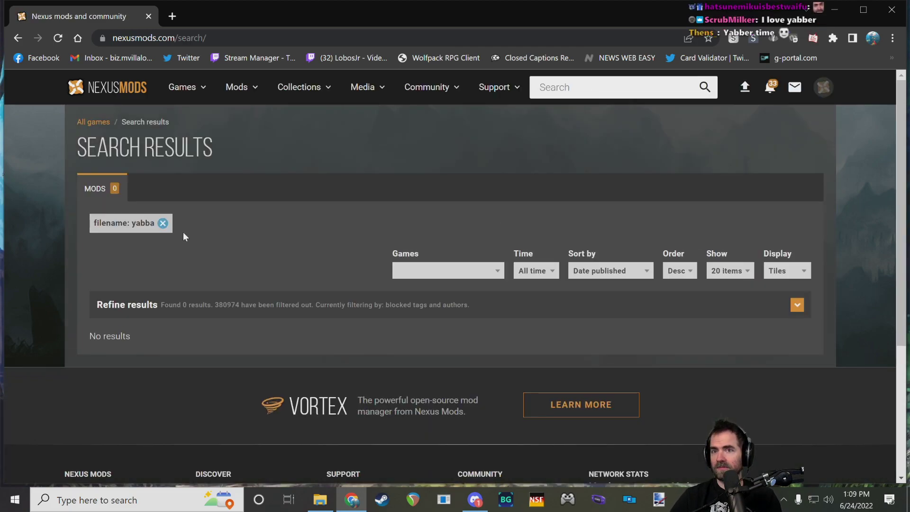
- Search the site's mods for yabber and open the Yabber mod page for Sekiro: Shadows Die Twice
click(569, 85)
text(yabber)
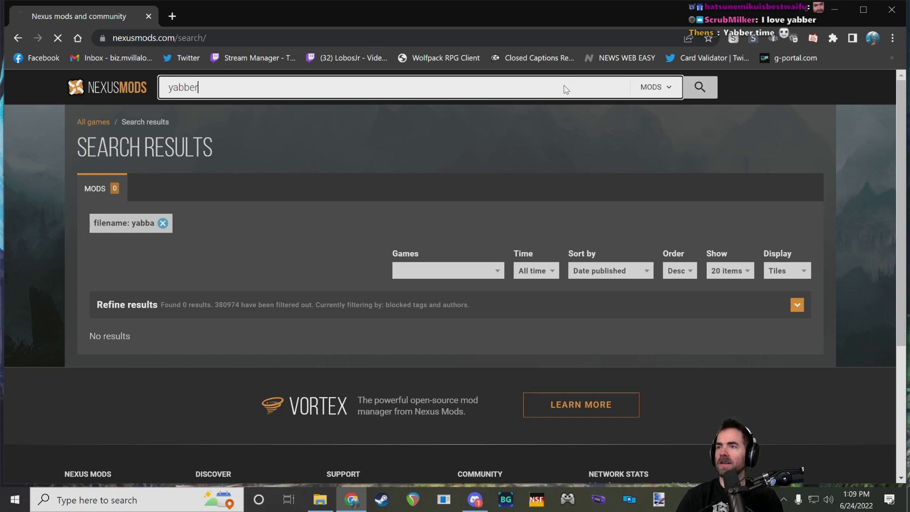
key(Return)
scroll(187, 175, down, 5)
scroll(228, 250, up, 4)
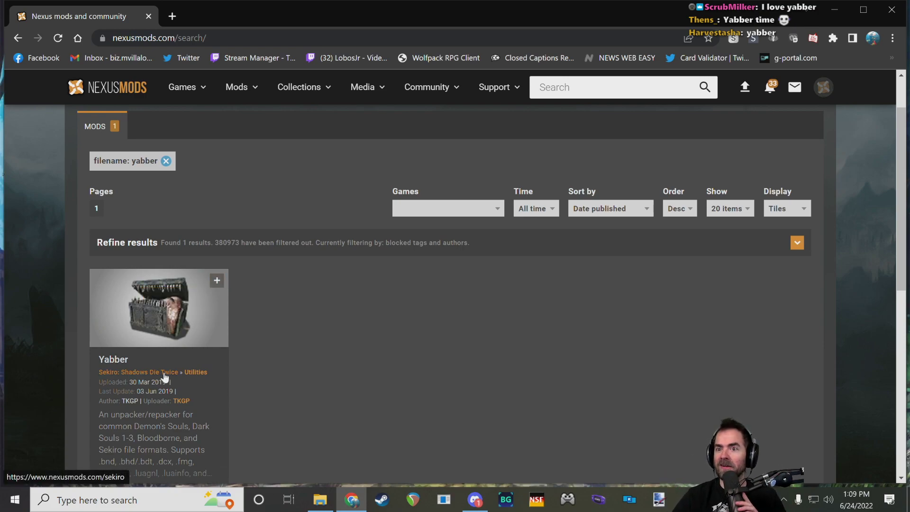
scroll(245, 358, down, 4)
click(113, 117)
- Manually download Yabber 1.3.1 from the mod's files and dismiss the download dialog
scroll(534, 273, down, 5)
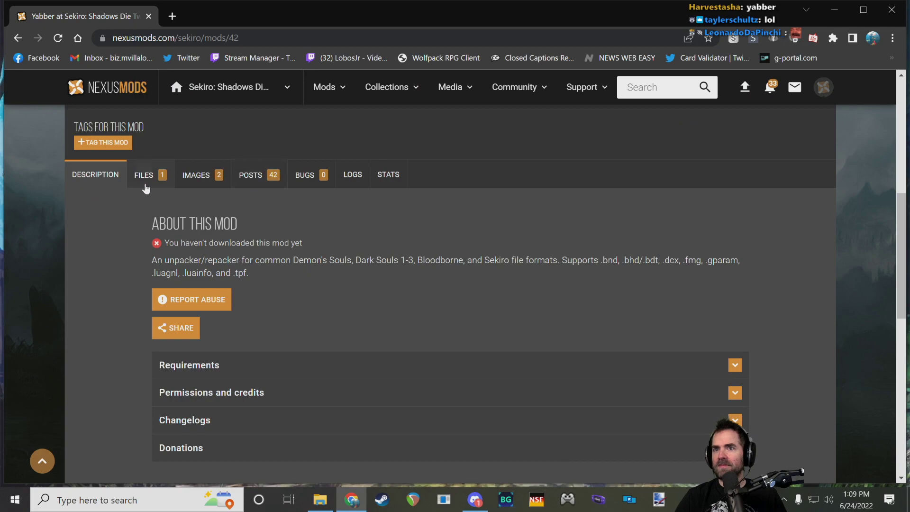
click(144, 176)
scroll(243, 280, down, 4)
click(209, 201)
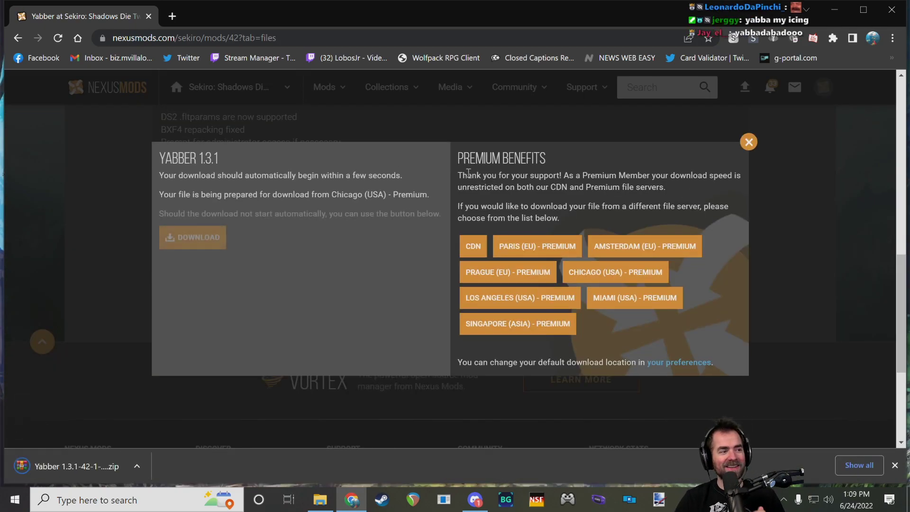
click(749, 142)
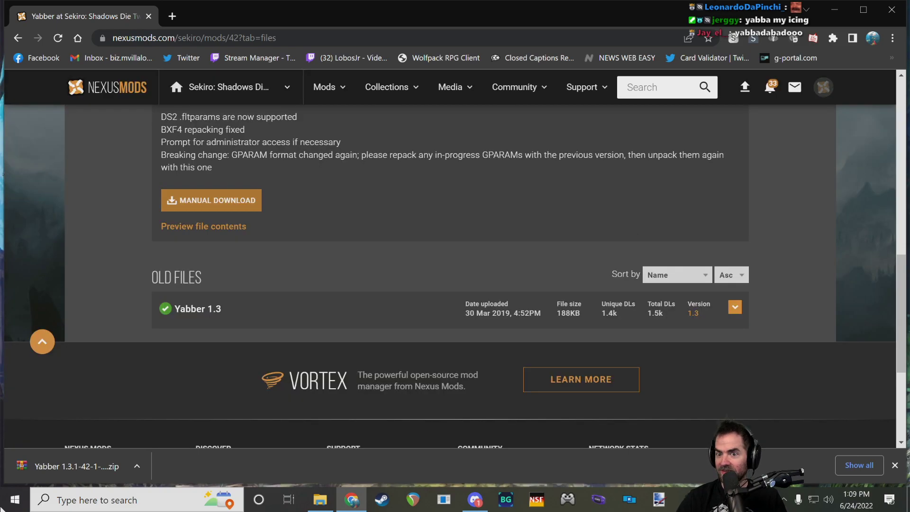
- Open the downloaded Yabber zip, extract its Yabber 1.3.1 folder to the desktop, and close the archive
click(76, 466)
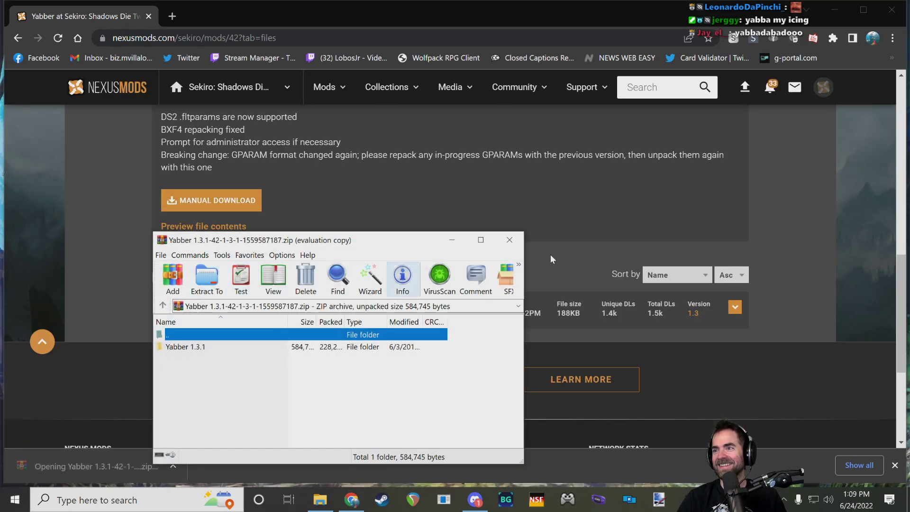
click(402, 356)
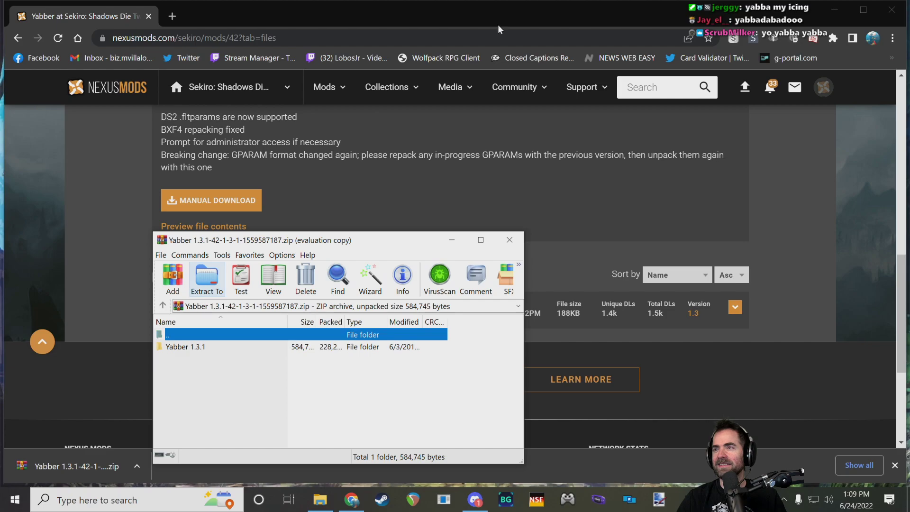
click(836, 10)
drag(199, 347, 821, 229)
click(510, 240)
- Run Yabber.Context.exe from the extracted Yabber 1.3.1 folder and enter r to register Yabber in the context menu
double_click(827, 154)
drag(415, 70, 416, 142)
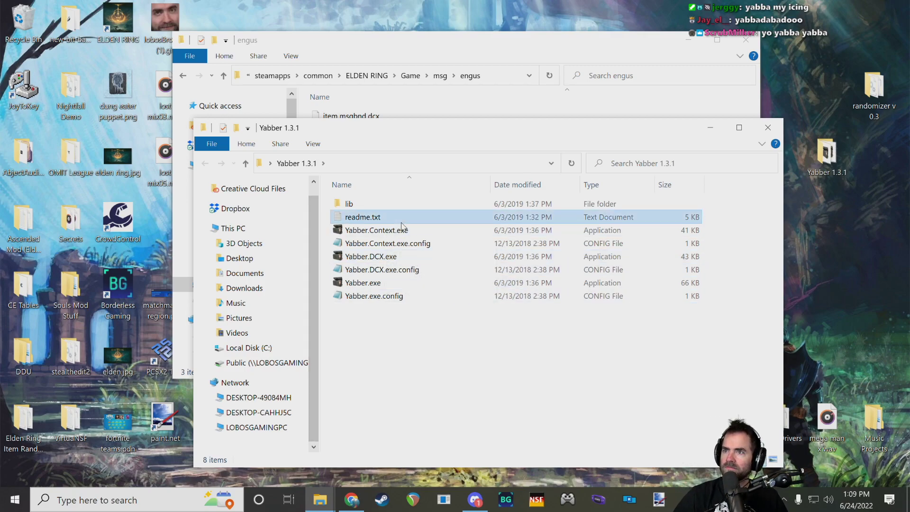
double_click(450, 230)
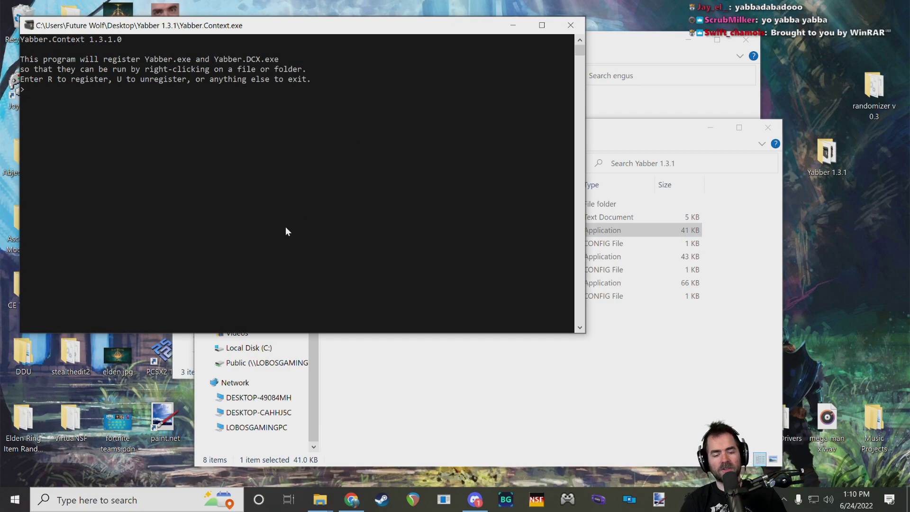
text(r)
key(Return)
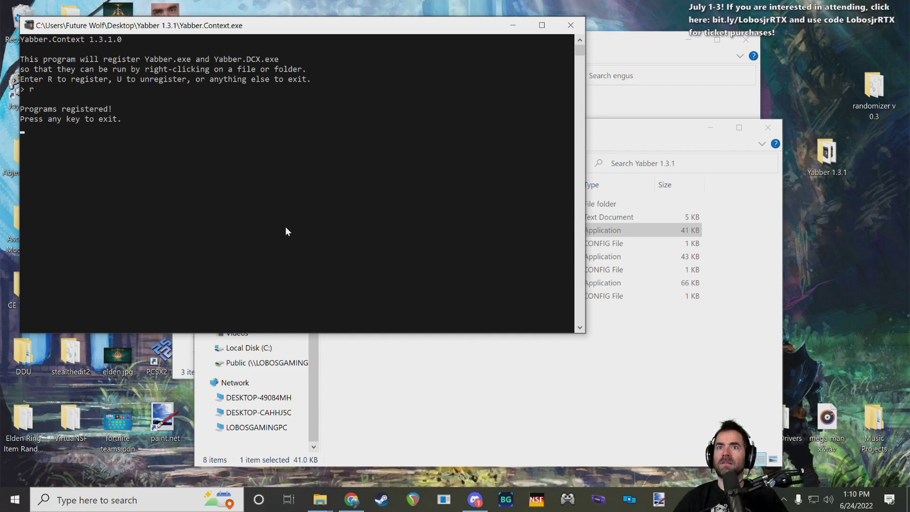
key(Return)
- Bring the engus folder window to the front and unpack item.msgbnd.dcx with Yabber
click(484, 365)
drag(444, 129, 475, 112)
drag(452, 42, 358, 59)
click(252, 135)
click(254, 183)
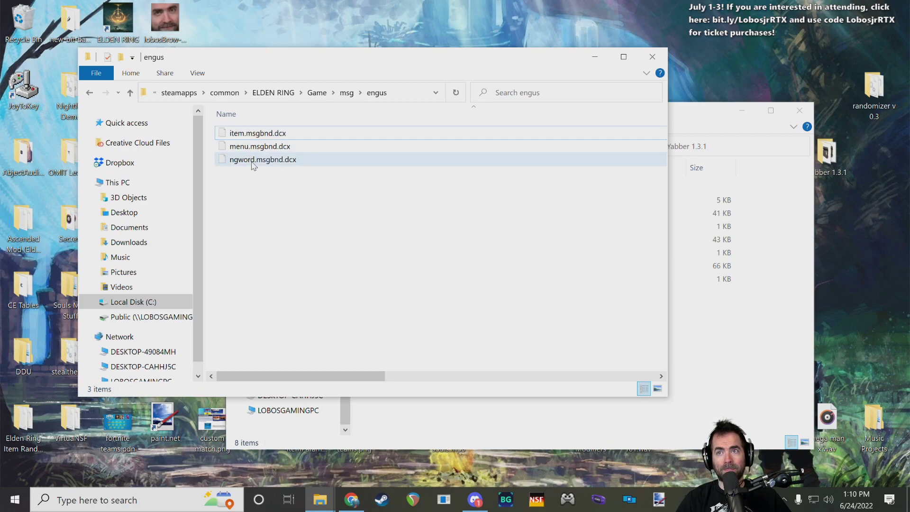
right_click(254, 133)
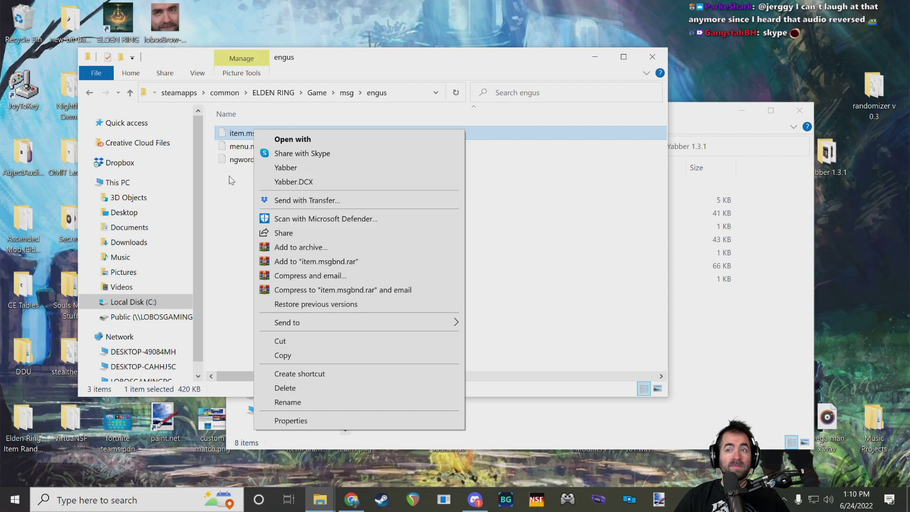
click(304, 170)
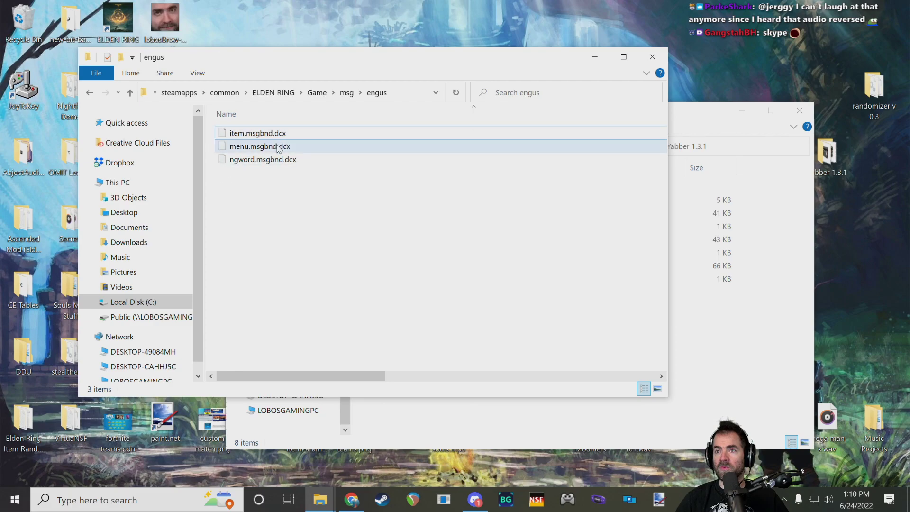
click(278, 137)
right_click(270, 136)
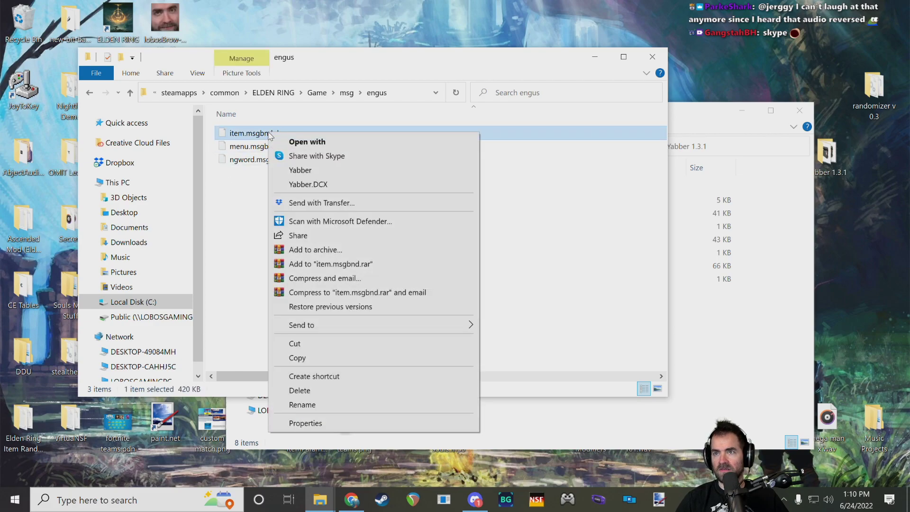
click(300, 171)
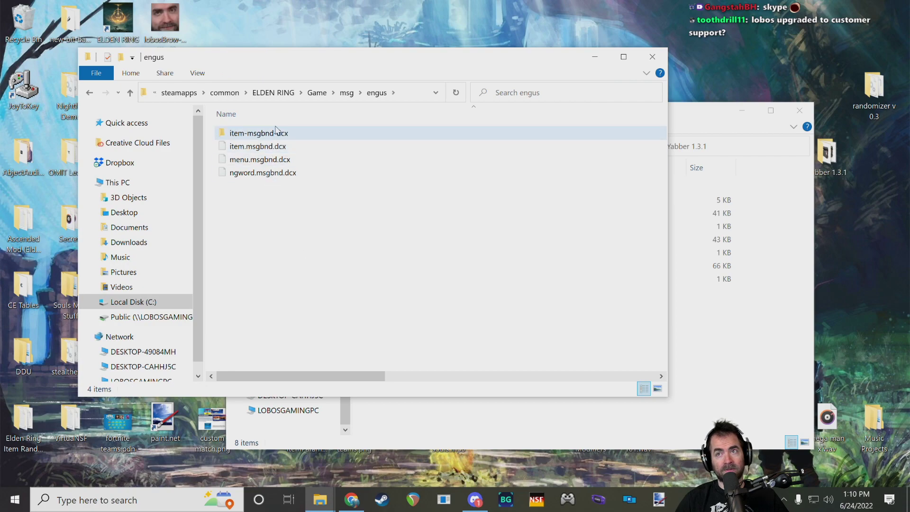
- Open _yabber-bnd4.xml from the unpacked item-msgbnd-dcx folder and fit the Notepad window on screen
double_click(277, 134)
click(287, 150)
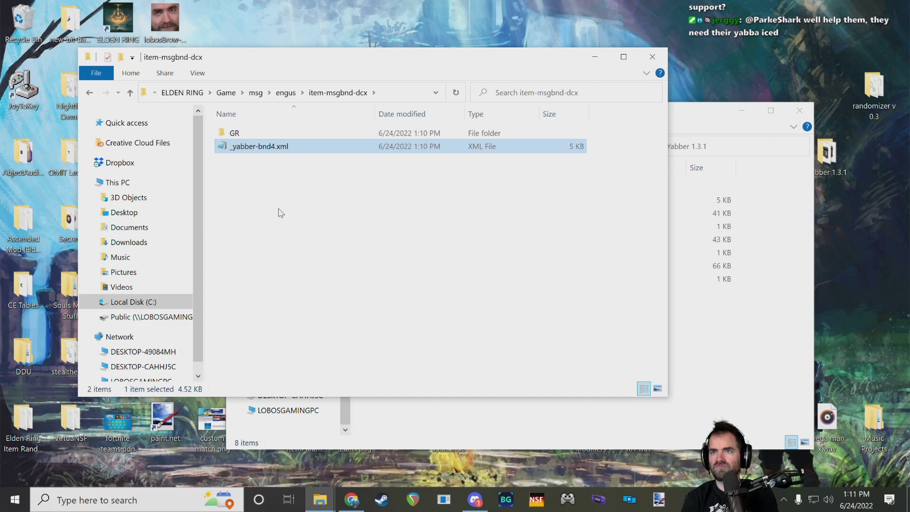
double_click(265, 146)
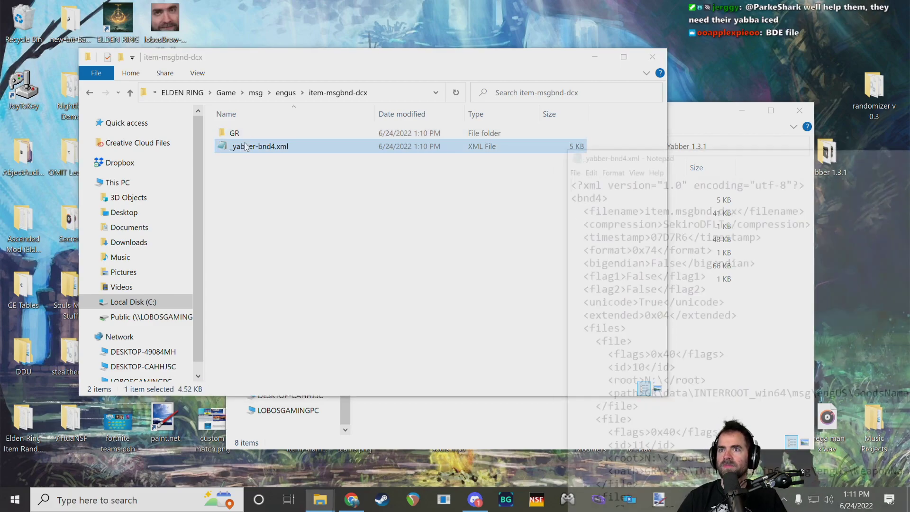
drag(785, 160, 221, 76)
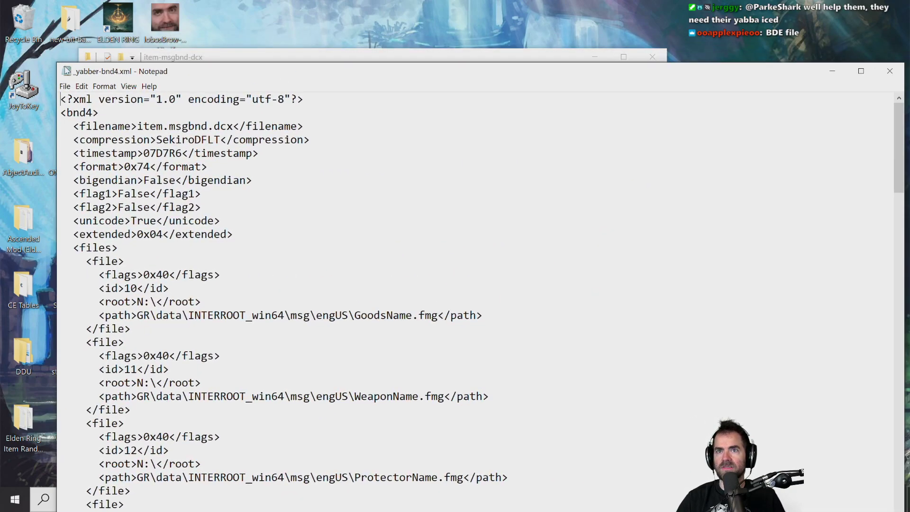
drag(56, 62, 205, 142)
drag(375, 150, 267, 59)
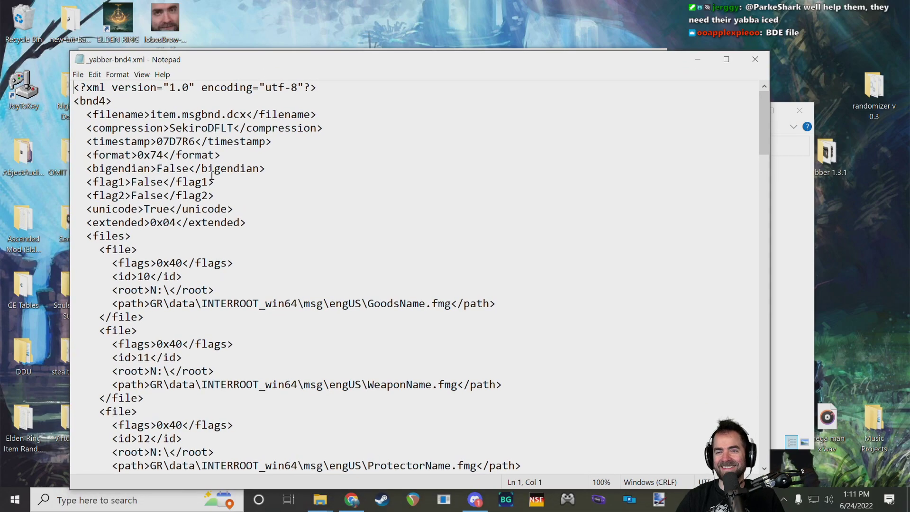
- Examine the archive settings and listed FMG file paths in _yabber-bnd4.xml, and close the file
scroll(229, 174, down, 6)
scroll(457, 229, up, 6)
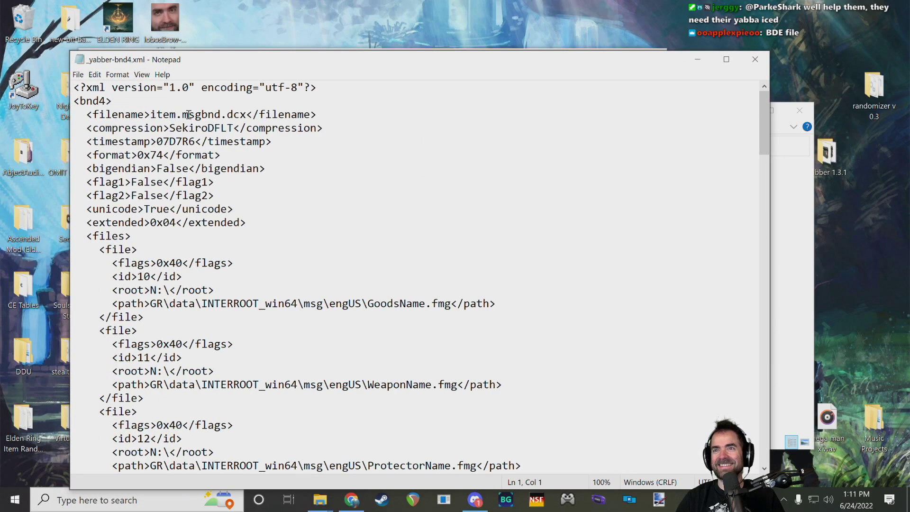
triple_click(190, 131)
click(242, 223)
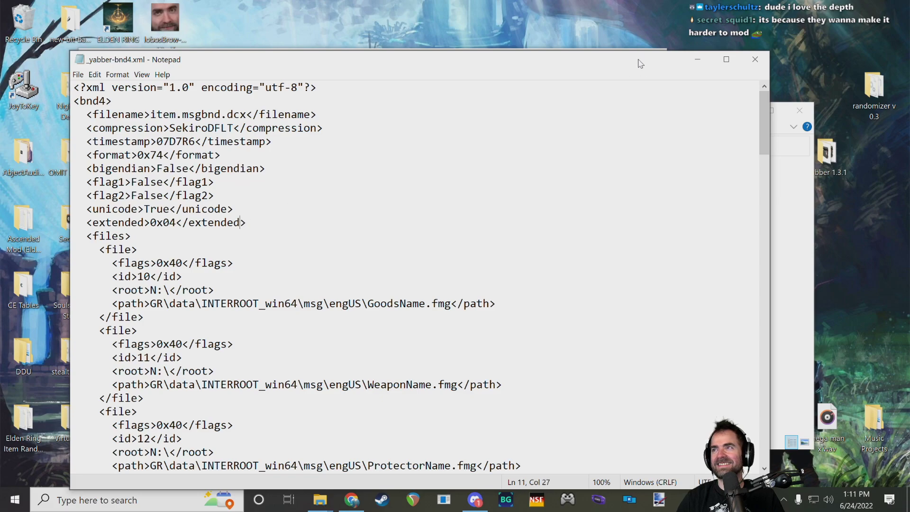
drag(640, 63, 643, 43)
scroll(585, 144, down, 9)
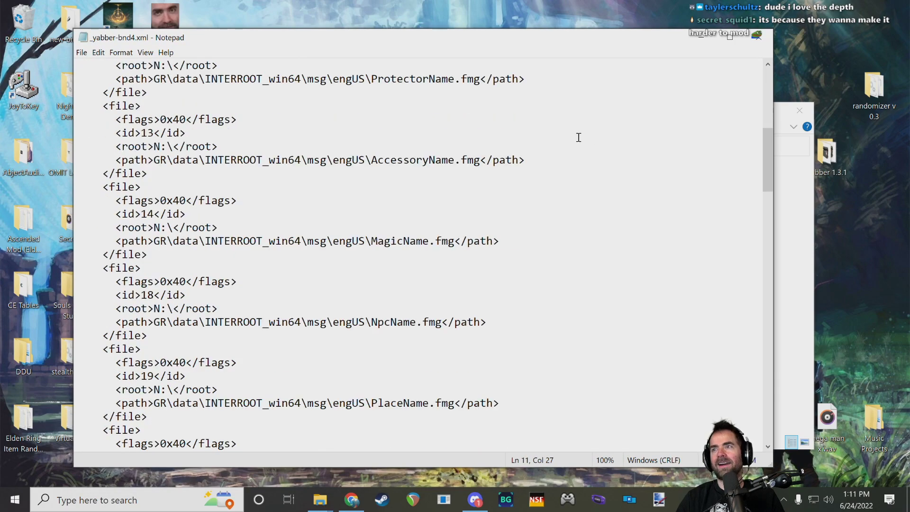
scroll(583, 138, down, 3)
scroll(664, 95, down, 8)
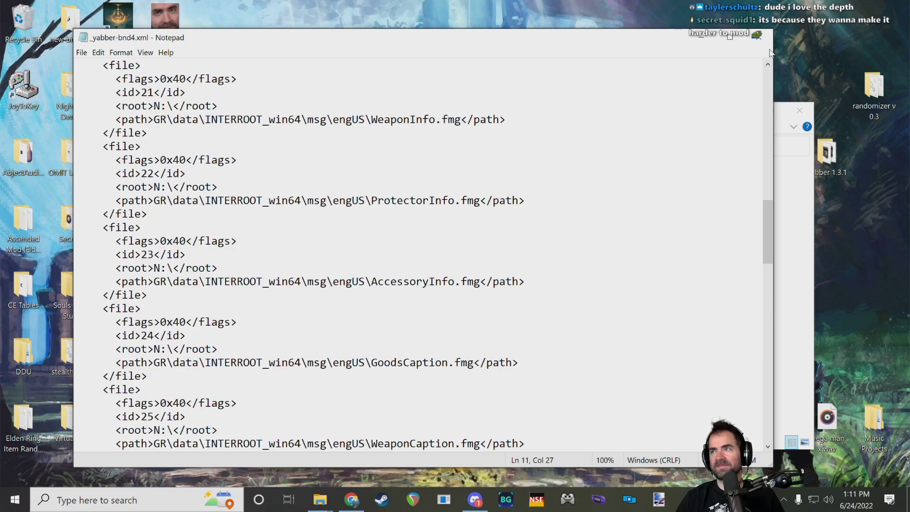
click(757, 35)
- Go down through the GR, data, INTERROOT_win64 and msg folders into engUS
double_click(231, 132)
double_click(234, 133)
click(236, 135)
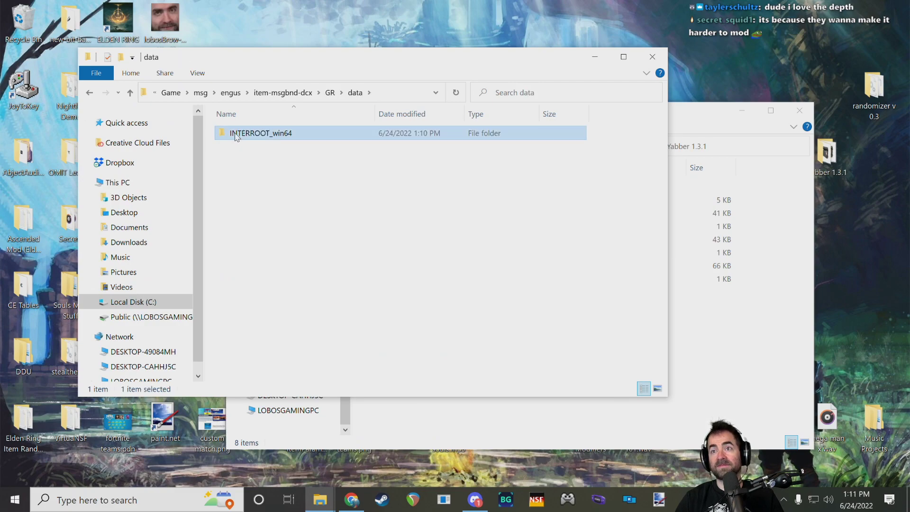
double_click(236, 136)
double_click(237, 135)
double_click(239, 136)
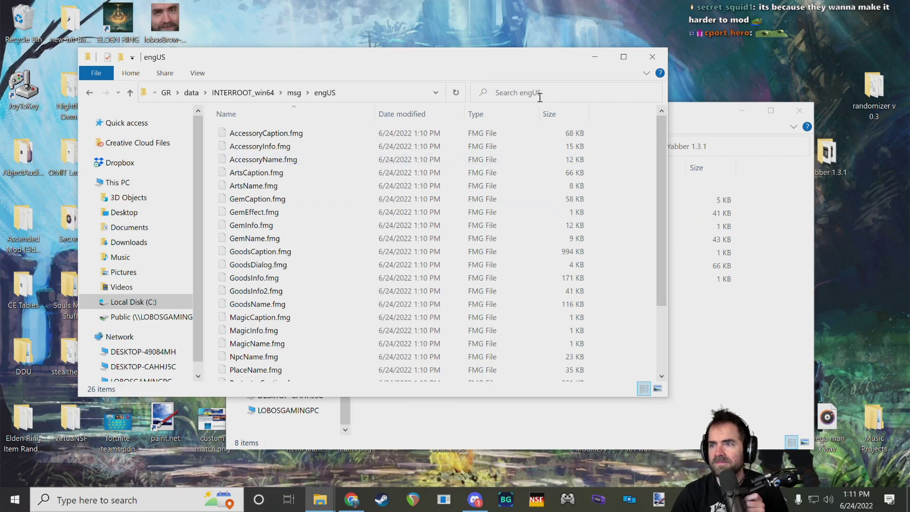
- Enlarge the engUS folder window and look through the unpacked FMG text files by category
scroll(640, 227, down, 3)
scroll(648, 230, up, 3)
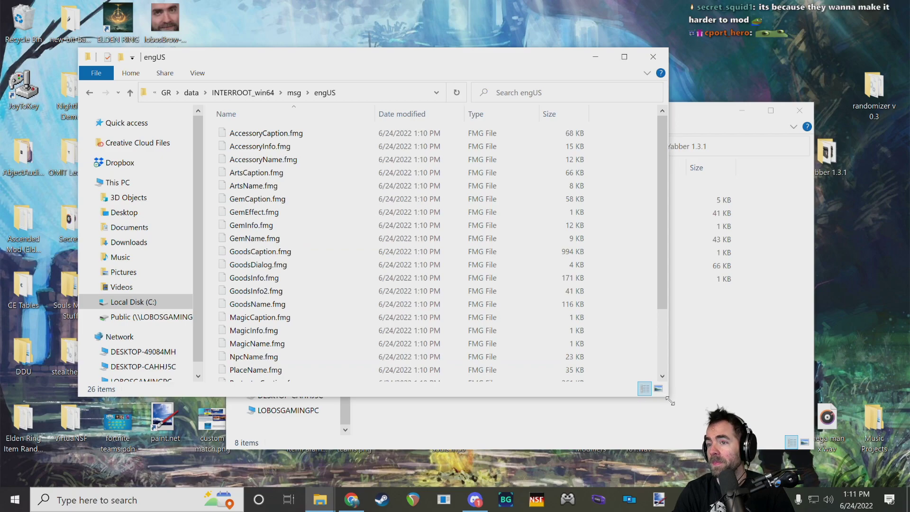
drag(670, 400, 706, 447)
drag(483, 50, 532, 36)
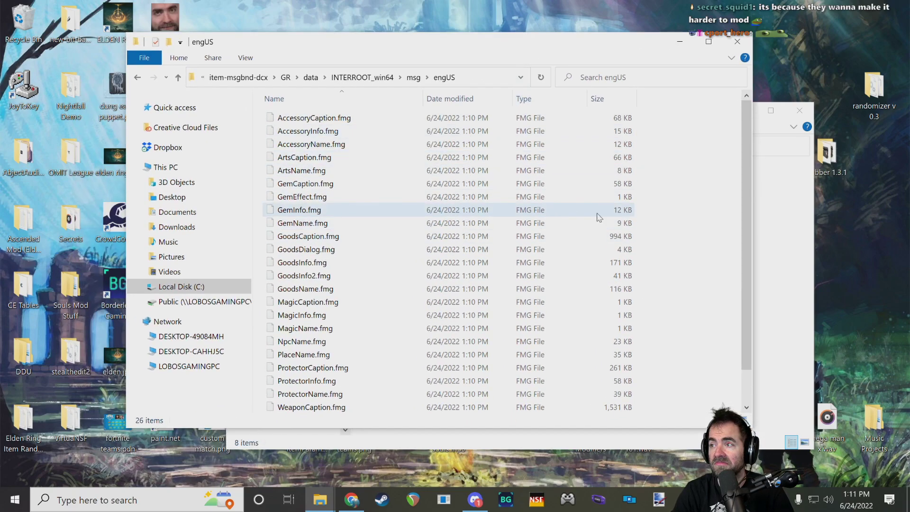
scroll(618, 216, down, 1)
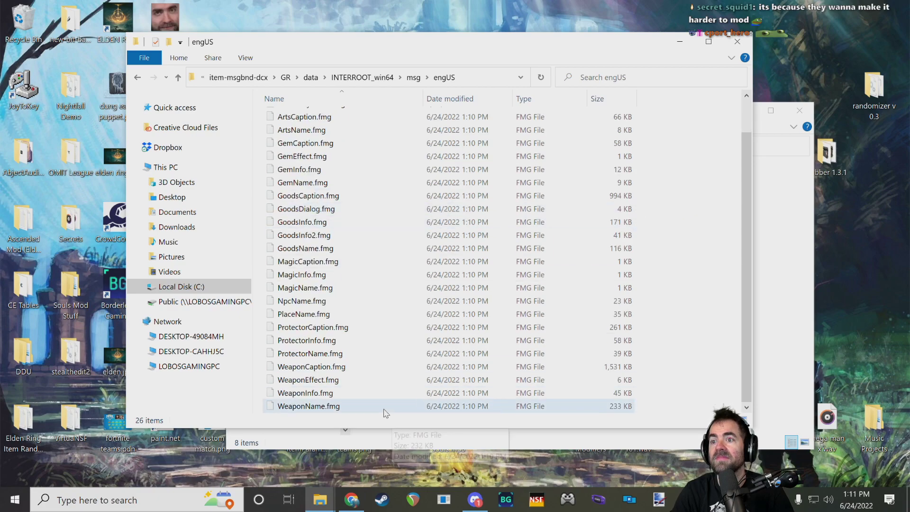
click(331, 394)
click(334, 327)
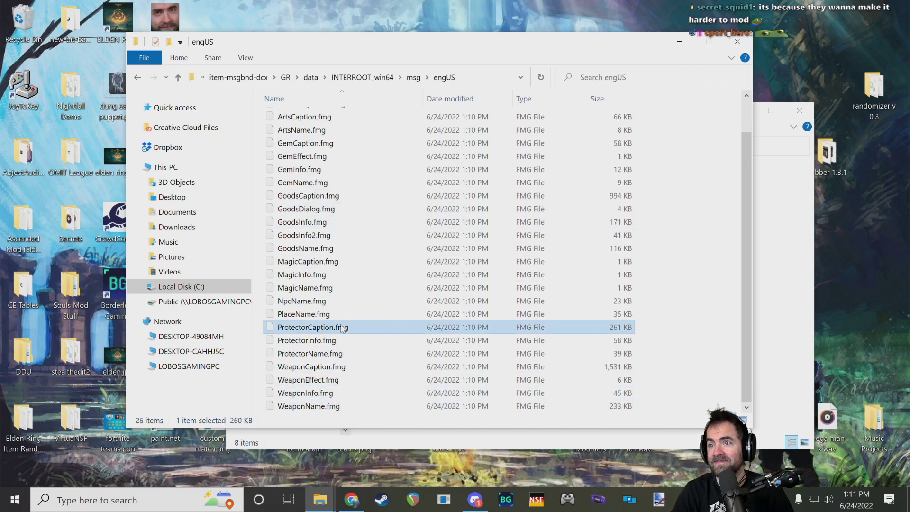
scroll(349, 285, up, 1)
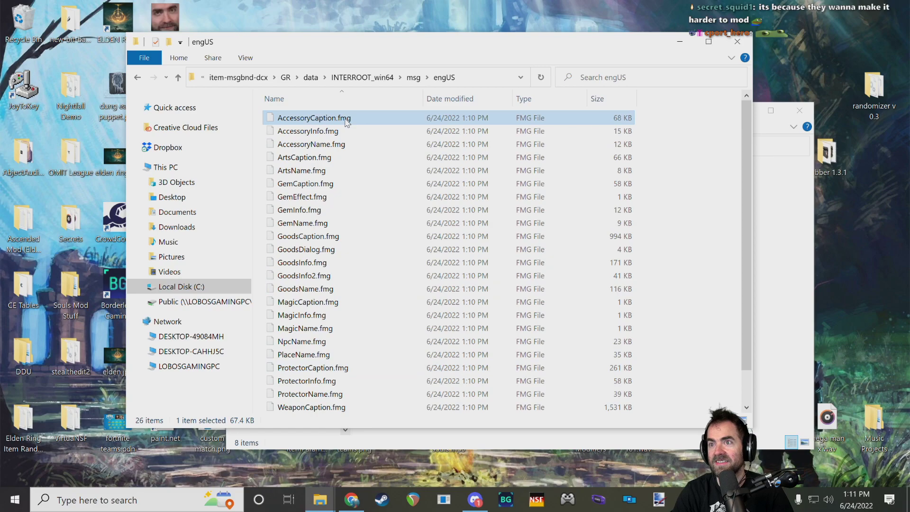
scroll(332, 302, down, 1)
- Convert GoodsInfo.fmg with Yabber and open the resulting GoodsInfo.fmg.xml to view its text entries
right_click(320, 222)
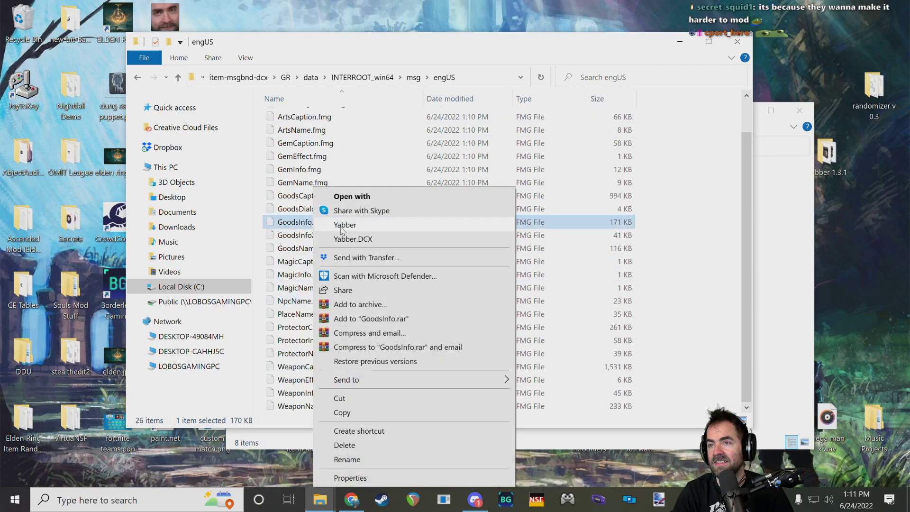
click(346, 230)
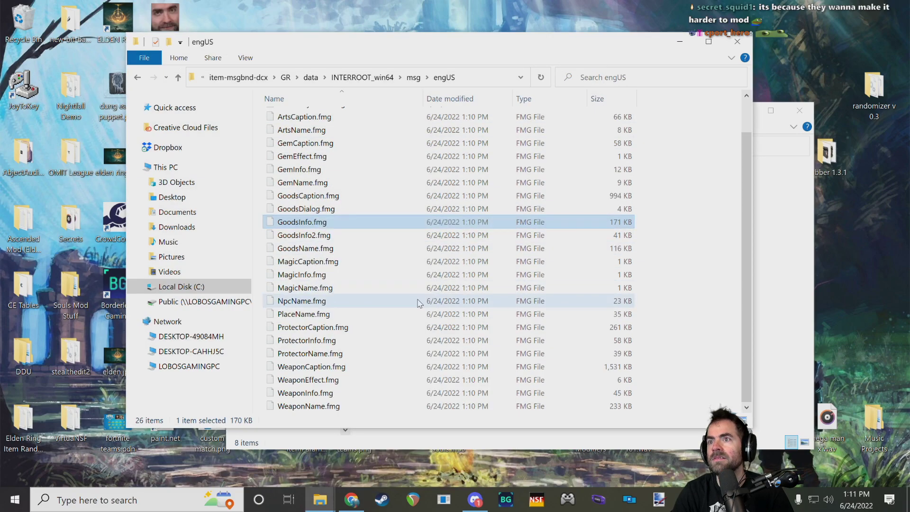
double_click(380, 236)
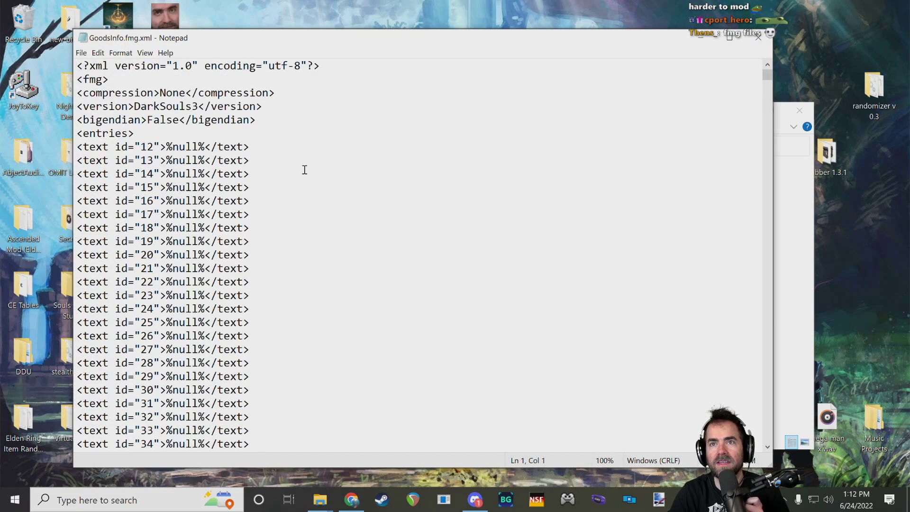
scroll(332, 118, down, 20)
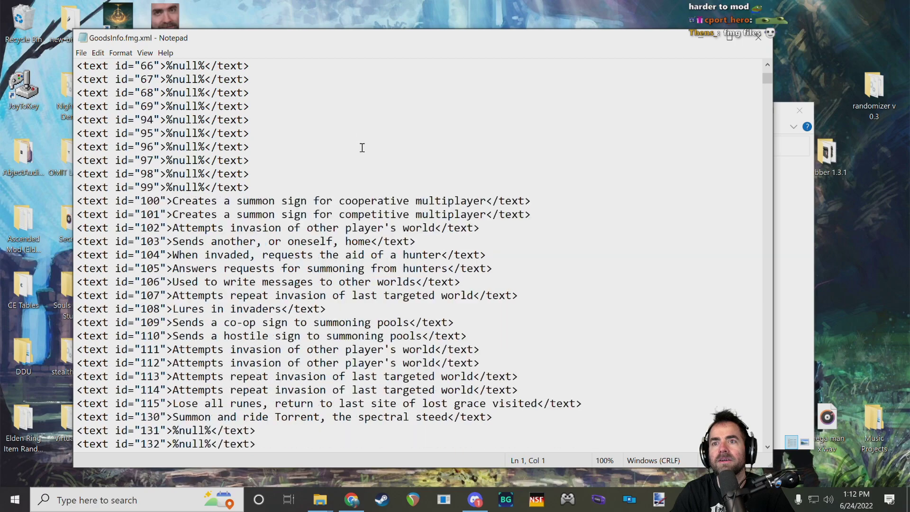
- Look through the item descriptions in GoodsInfo.fmg.xml from text ID 100 into the 300s
scroll(218, 165, up, 2)
drag(171, 151, 348, 337)
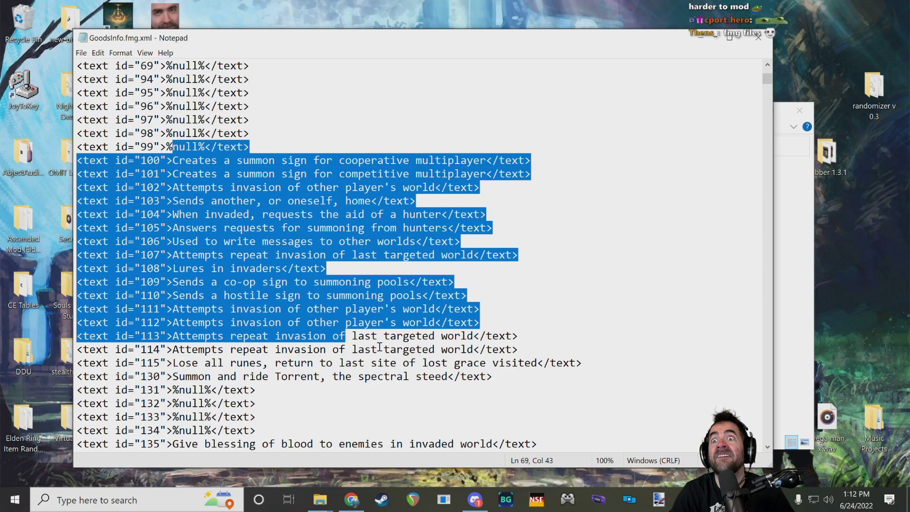
click(379, 347)
scroll(306, 167, down, 5)
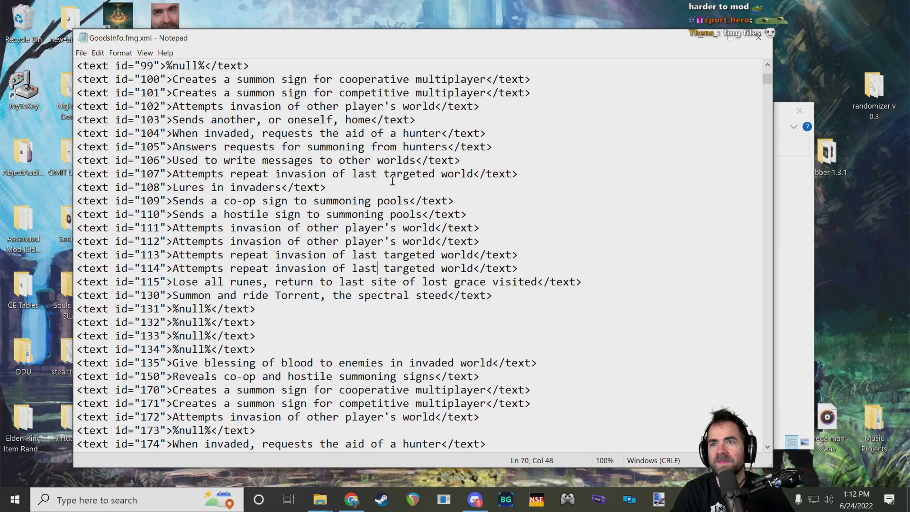
scroll(406, 208, down, 16)
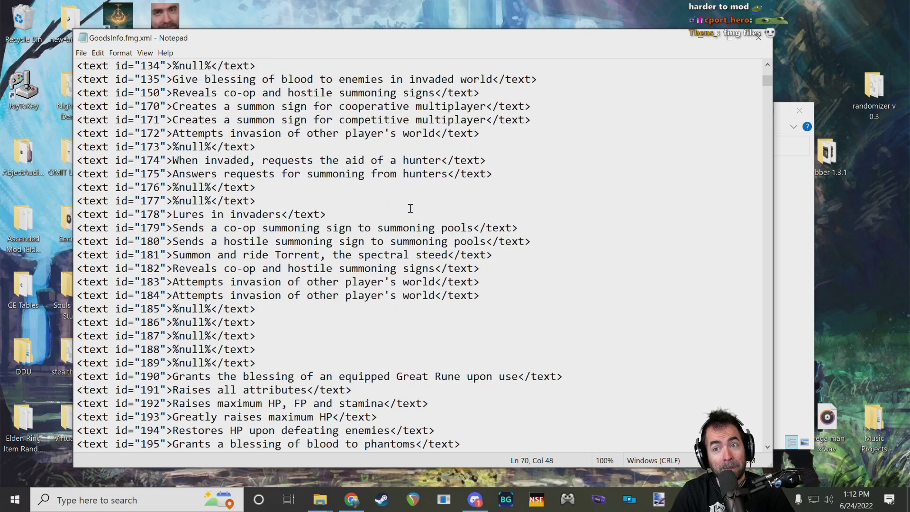
scroll(412, 209, down, 20)
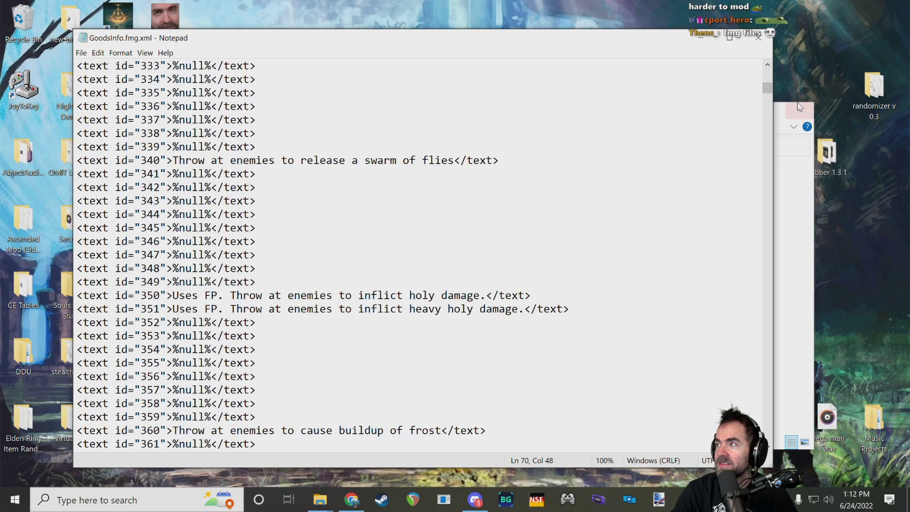
- Examine the spirit summon descriptions near the end of the file, from the demi-human entries back to the Battlemage Hugues entries
drag(768, 88, 767, 407)
scroll(620, 339, down, 20)
scroll(536, 323, up, 20)
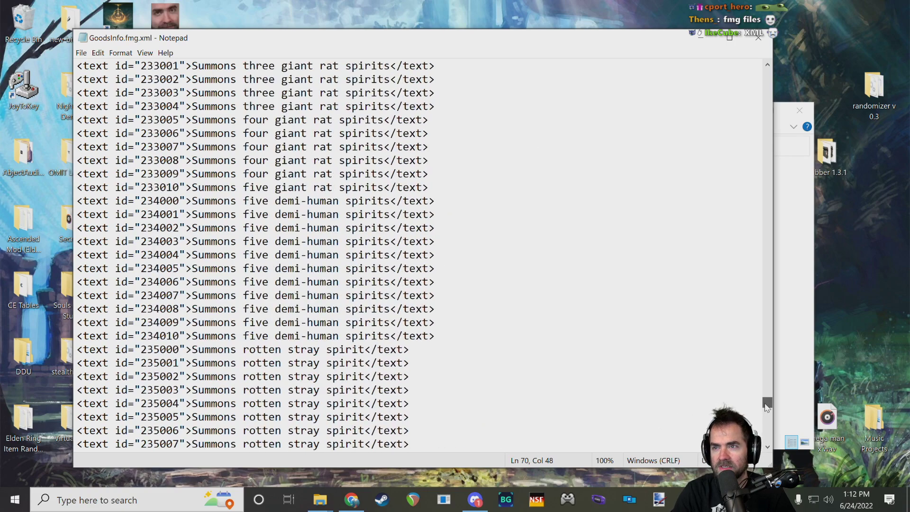
scroll(535, 304, up, 4)
scroll(520, 302, up, 5)
click(250, 266)
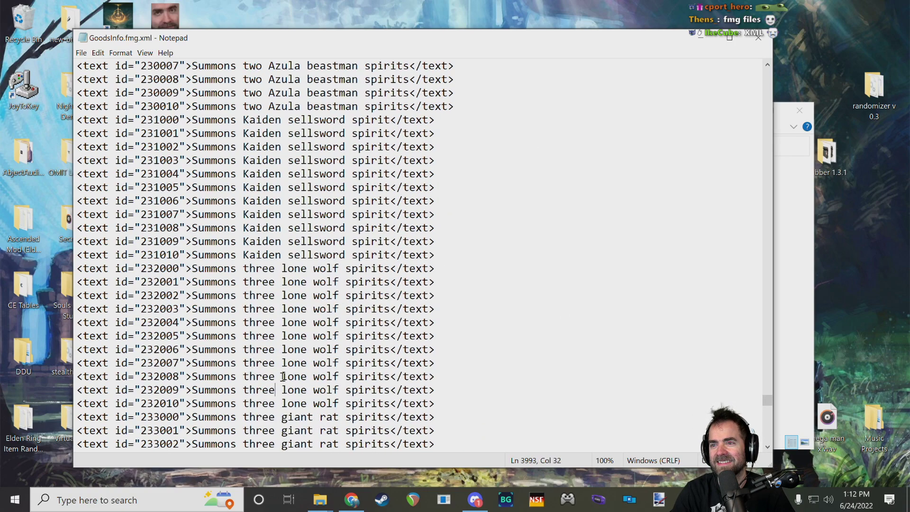
scroll(282, 375, down, 5)
click(374, 338)
scroll(372, 335, down, 8)
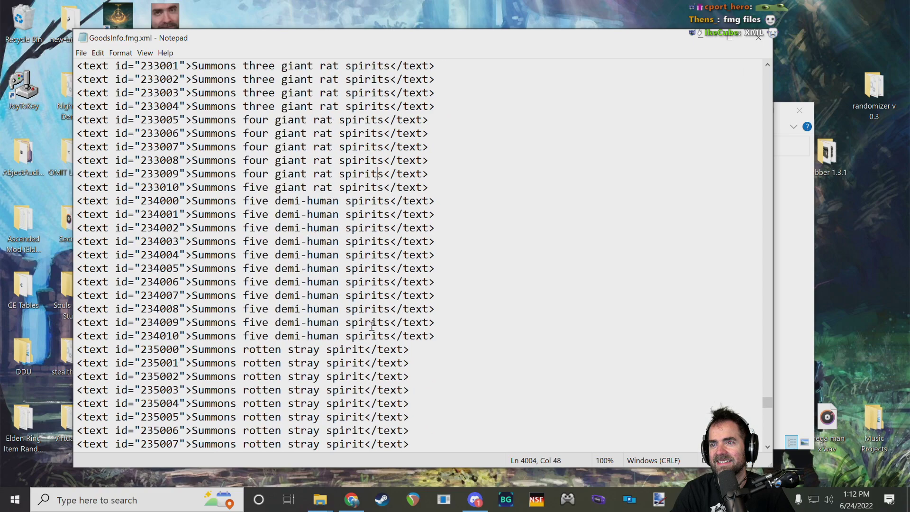
scroll(302, 290, up, 20)
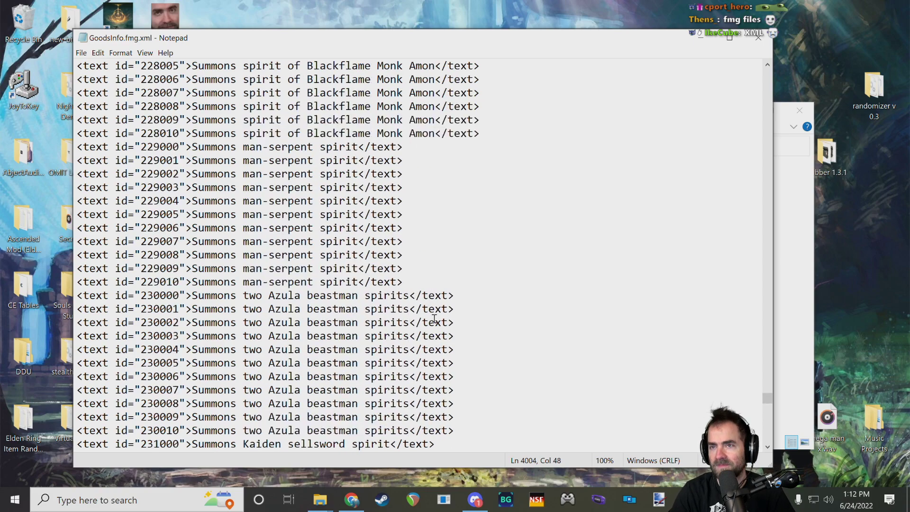
scroll(449, 278, up, 12)
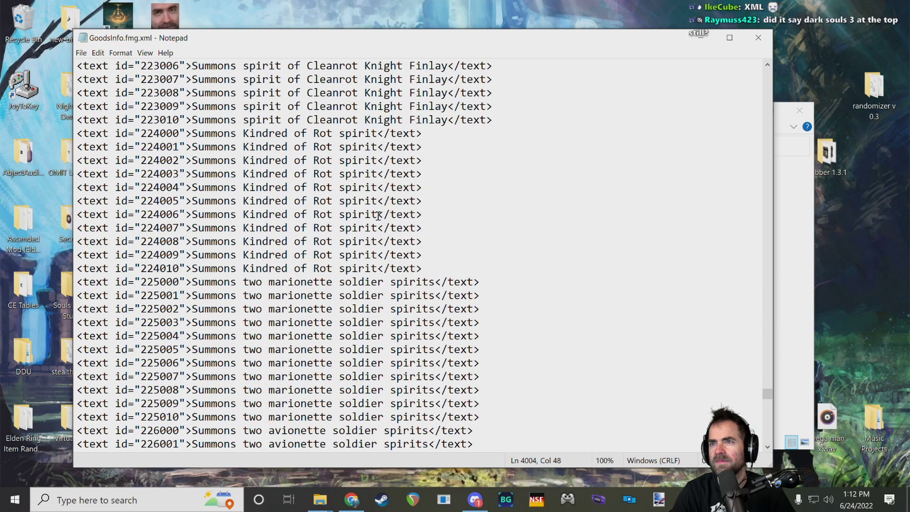
scroll(336, 195, up, 5)
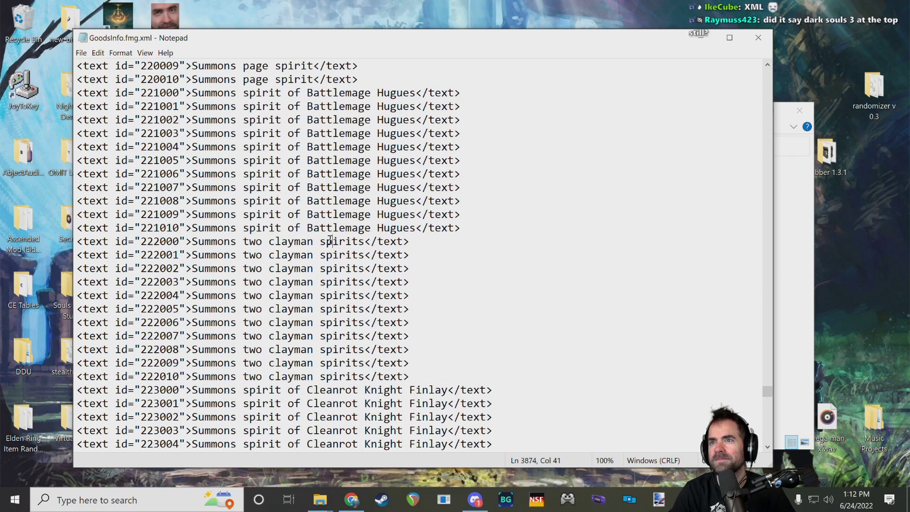
- Inspect the repeated "Summons two clayman spirits" entries, text IDs 222000 to 222010, highlighting parts of their text
click(210, 254)
drag(195, 242, 276, 256)
click(383, 243)
drag(187, 244, 320, 256)
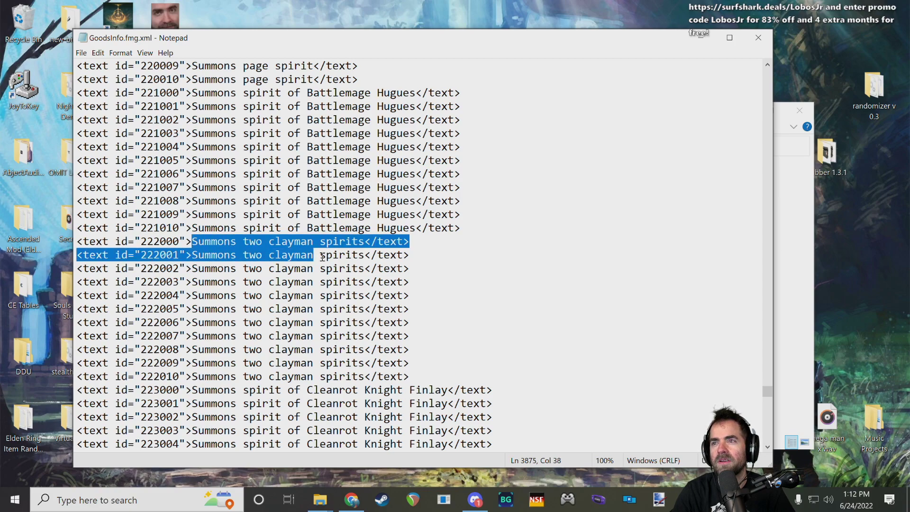
key(Right)
drag(193, 242, 403, 364)
key(Right)
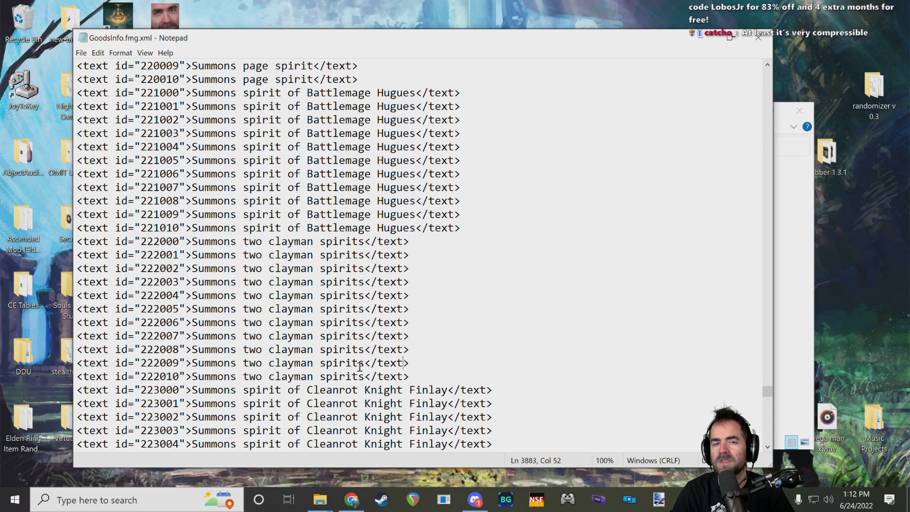
drag(192, 242, 239, 242)
click(260, 246)
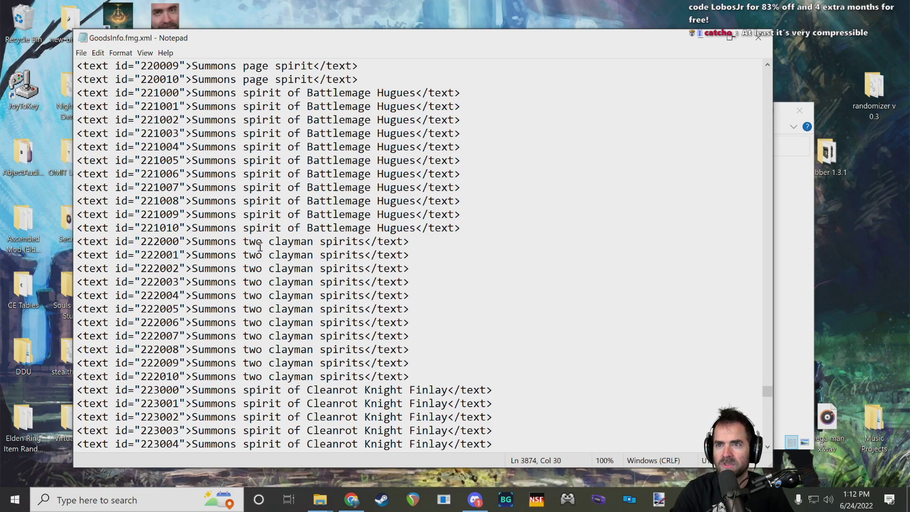
mouse_move(192, 241)
mouse_down()
mouse_move(374, 376)
mouse_move(214, 270)
mouse_move(194, 242)
mouse_up()
click(409, 375)
click(197, 241)
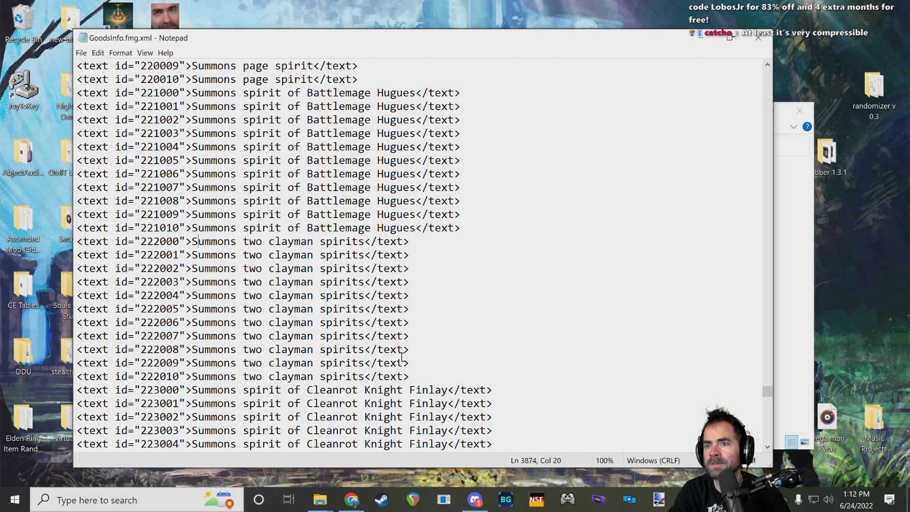
scroll(415, 379, down, 3)
scroll(393, 313, up, 2)
click(404, 299)
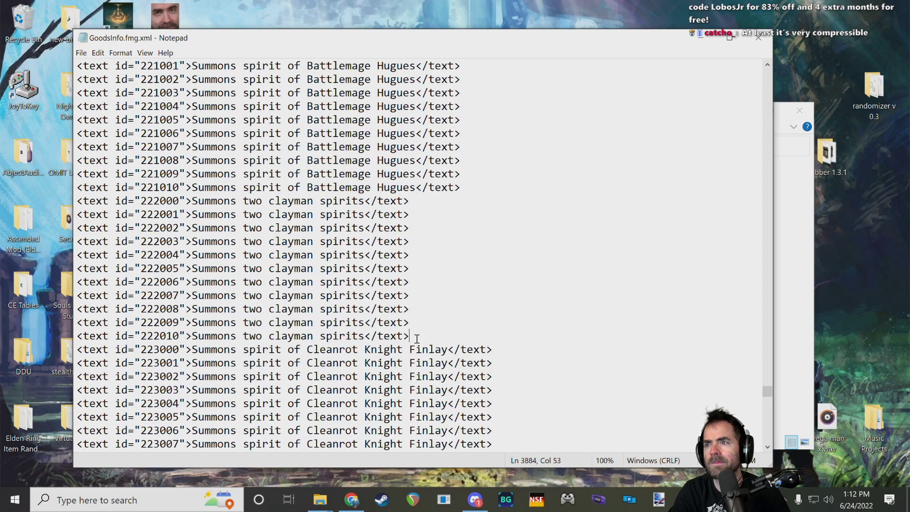
- Look over the spell descriptions around text IDs 4380 to 4520, go back near the start of the list, and close GoodsInfo.fmg.xml
scroll(549, 344, up, 19)
drag(766, 387, 754, 201)
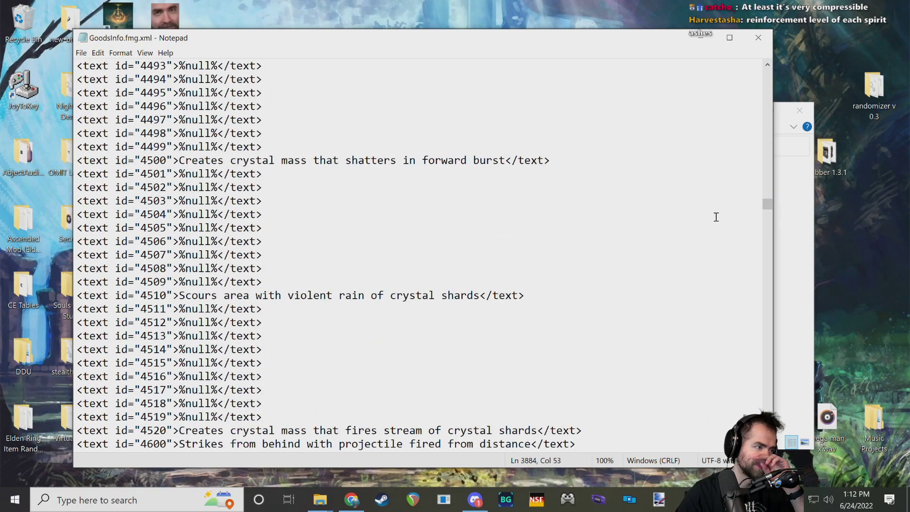
scroll(469, 261, up, 18)
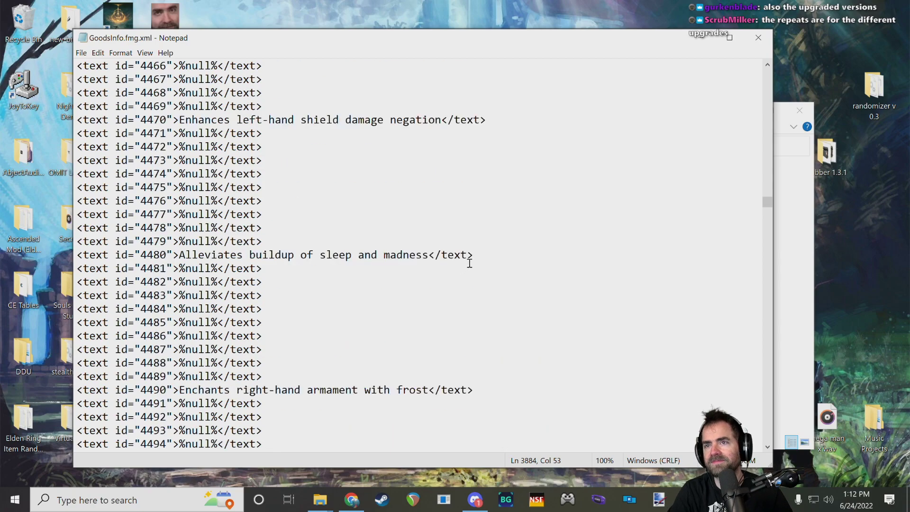
scroll(533, 231, up, 19)
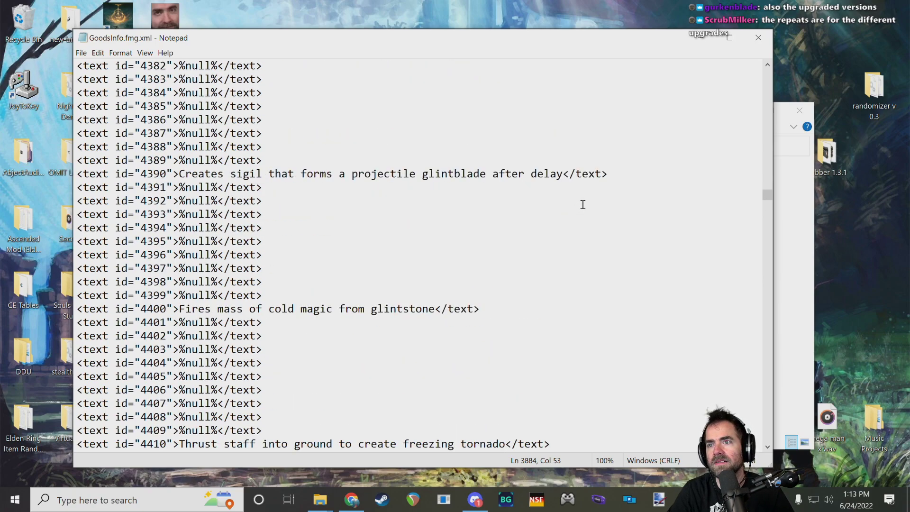
scroll(583, 205, up, 3)
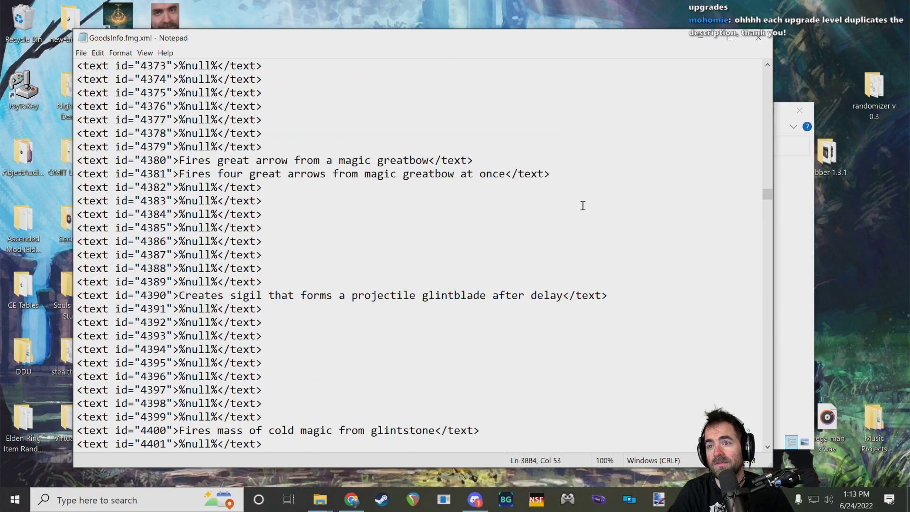
scroll(583, 206, up, 1)
scroll(596, 184, down, 7)
drag(768, 198, 769, 71)
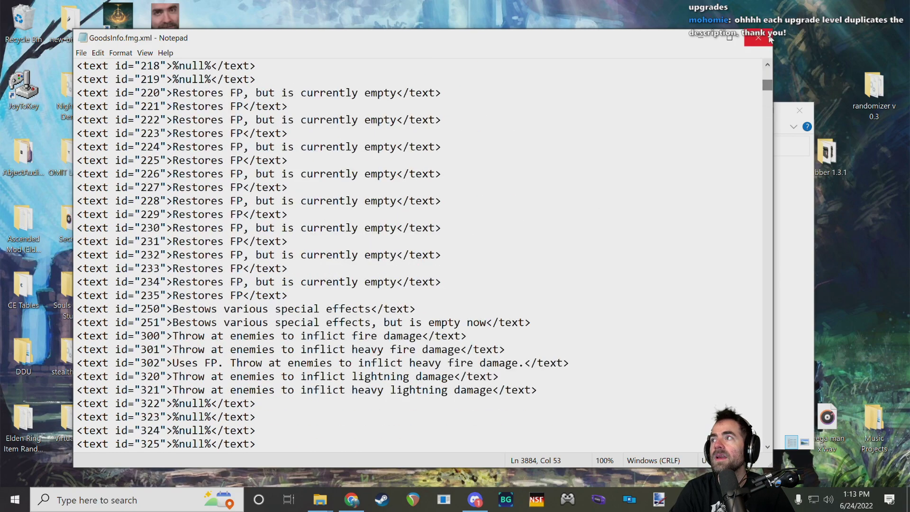
click(759, 37)
- Compare GoodsCaption.fmg with GoodsDialog.fmg and the other Goods files in the engUS folder
click(311, 196)
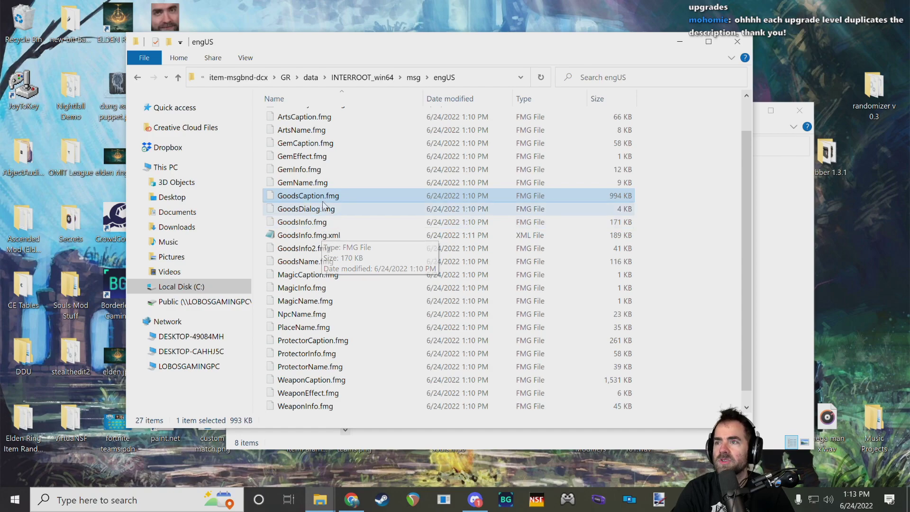
click(511, 234)
click(327, 195)
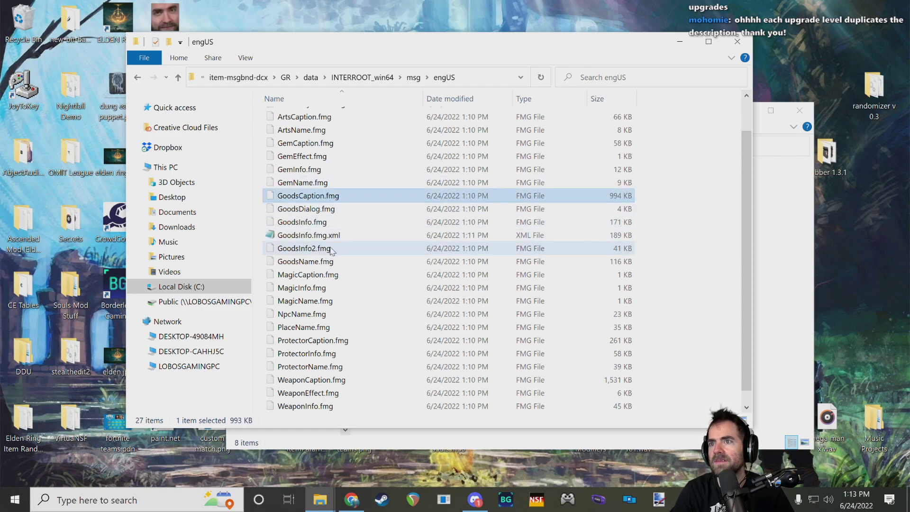
click(313, 210)
click(325, 195)
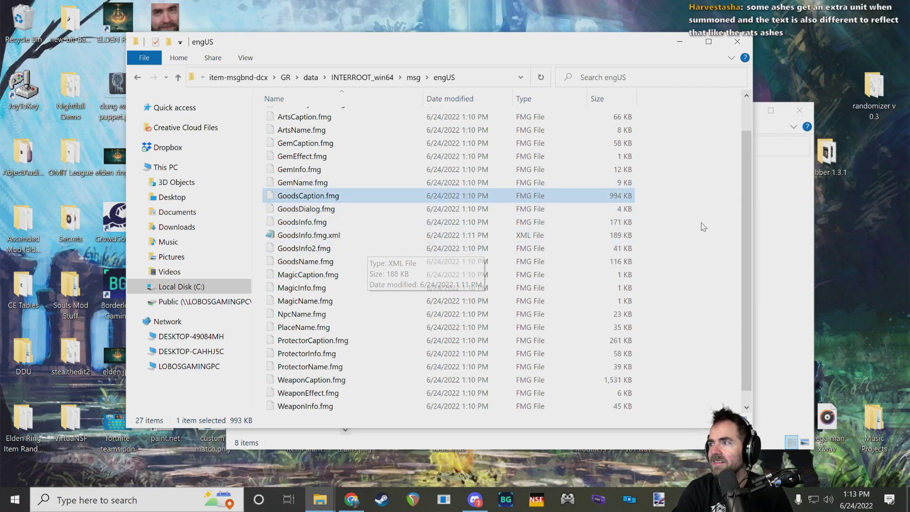
click(578, 244)
- Check the GoodsInfo2.fmg and MagicCaption.fmg files, and compare GoodsInfo.fmg with its converted XML file
scroll(587, 260, down, 1)
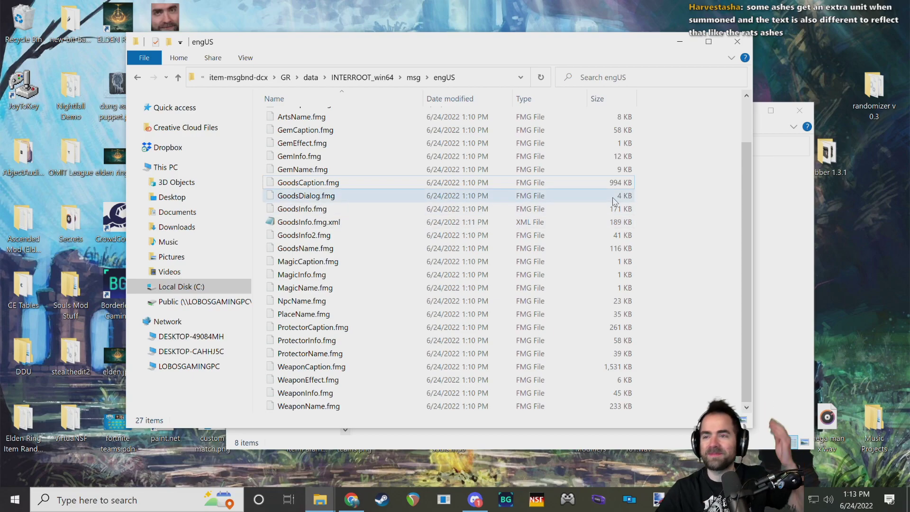
click(331, 226)
click(331, 236)
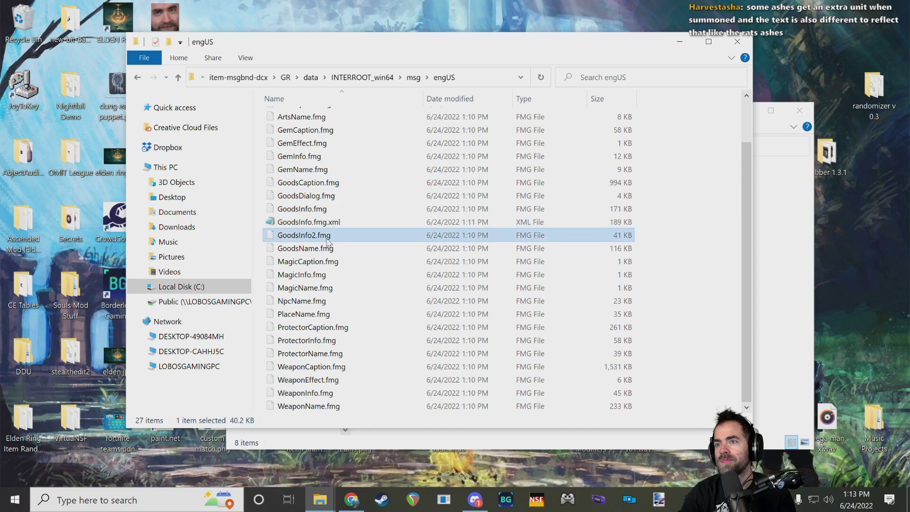
click(326, 261)
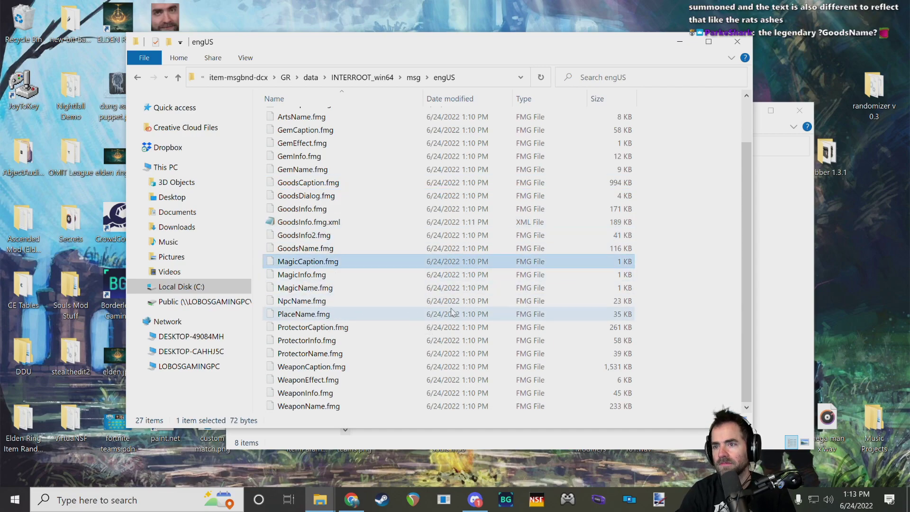
scroll(454, 304, up, 2)
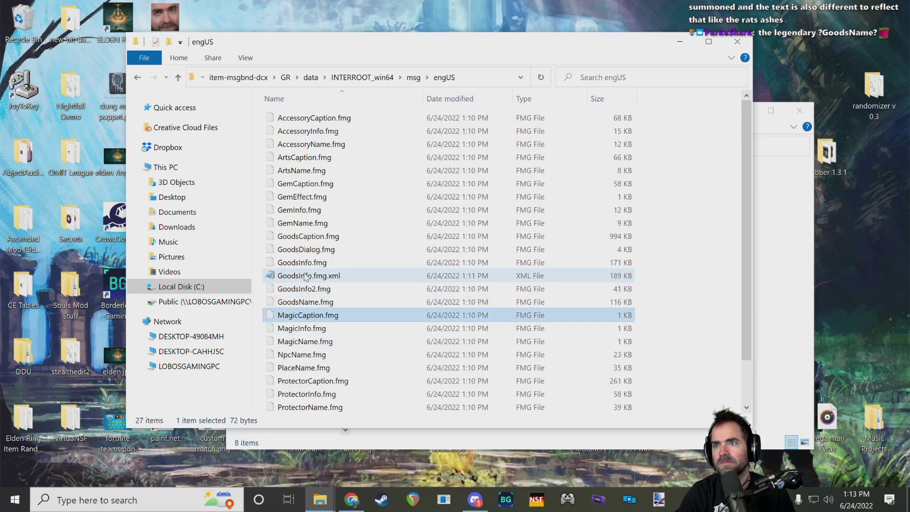
click(342, 262)
click(340, 276)
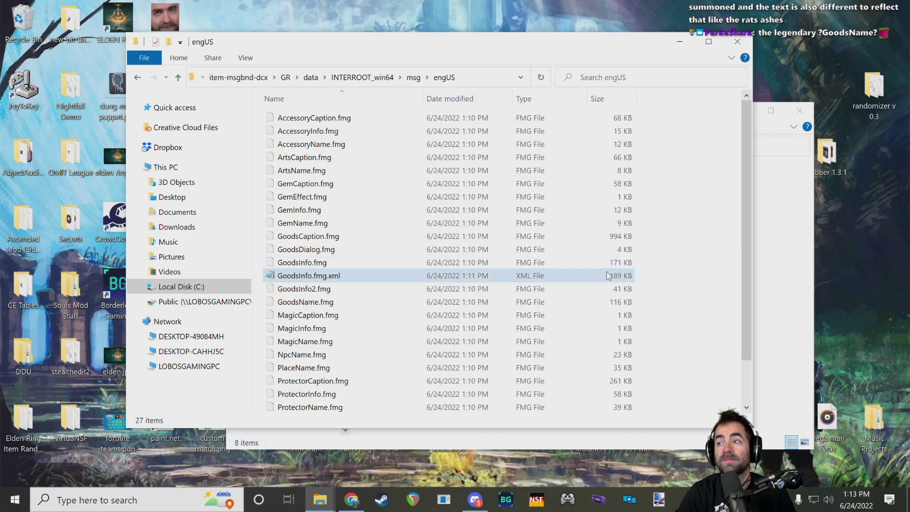
click(683, 282)
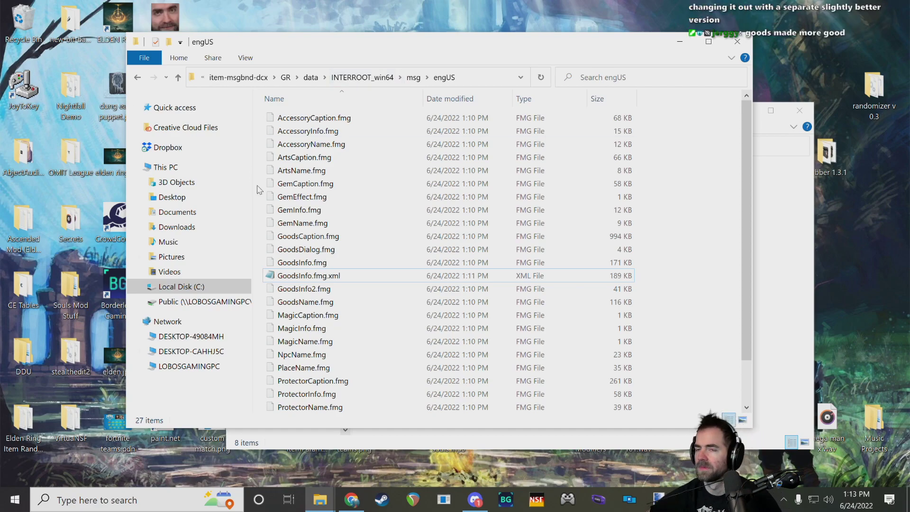
- Check the ProtectorCaption.fmg and WeaponCaption.fmg files among the armor and weapon text files
scroll(398, 226, down, 2)
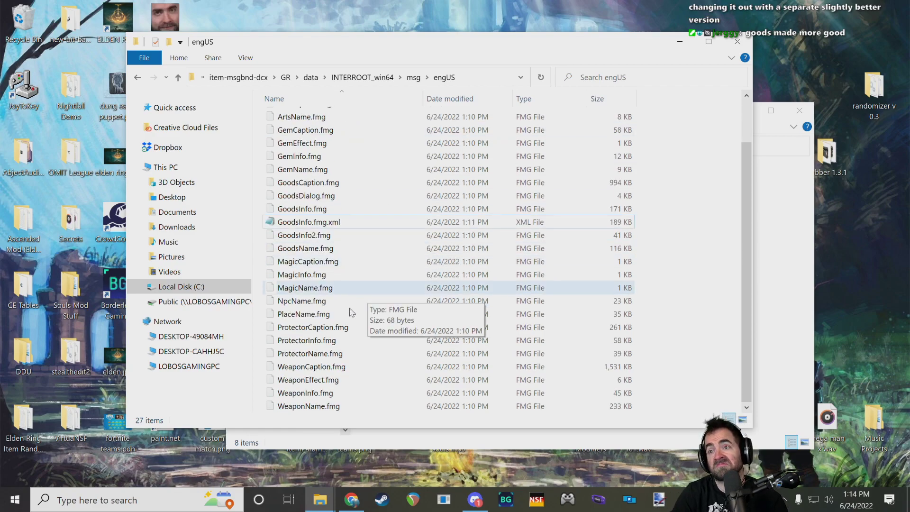
click(332, 328)
click(328, 368)
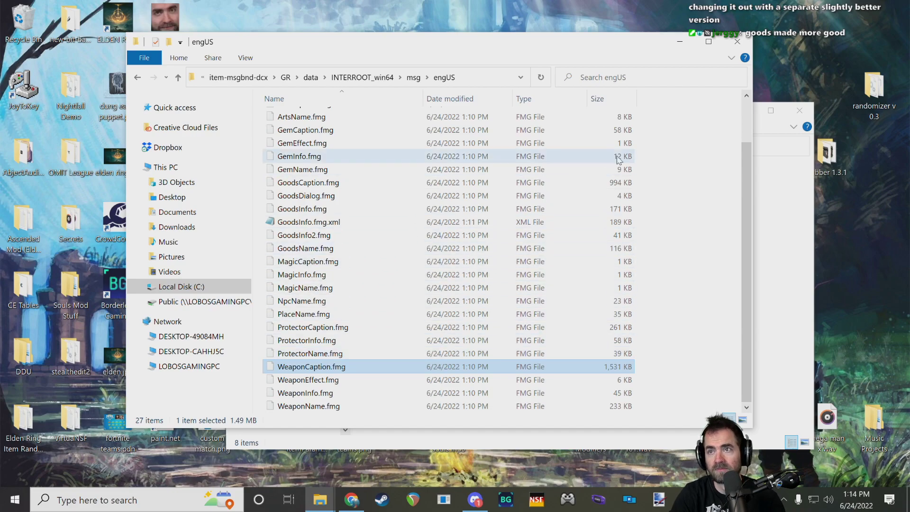
scroll(612, 189, up, 2)
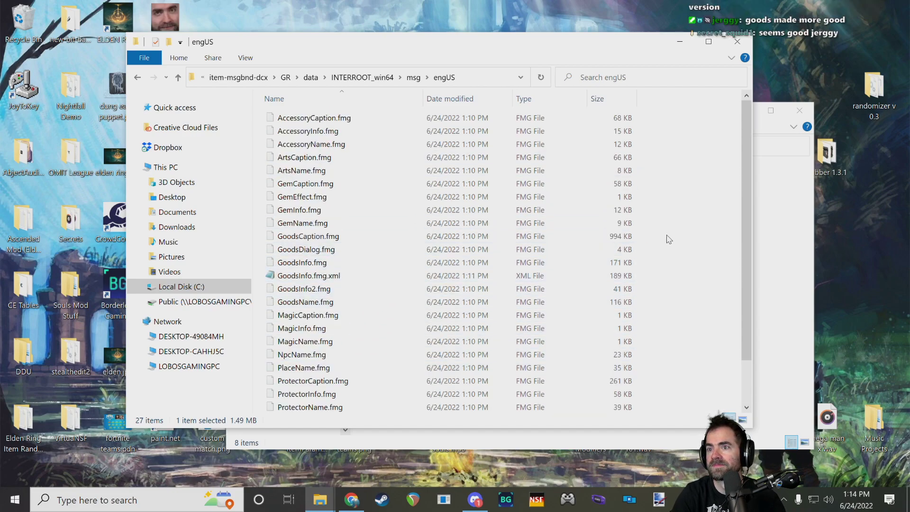
- Go back up to the game's engus folder and select menu.msgbnd.dcx
key(BackSpace)
key(BackSpace)
key(BackSpace)
key(BackSpace)
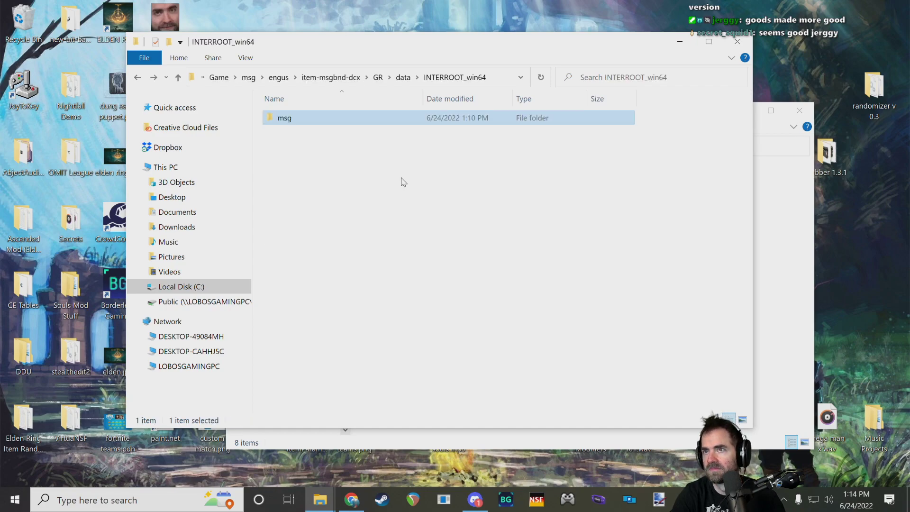
key(BackSpace)
key(BackSpace)
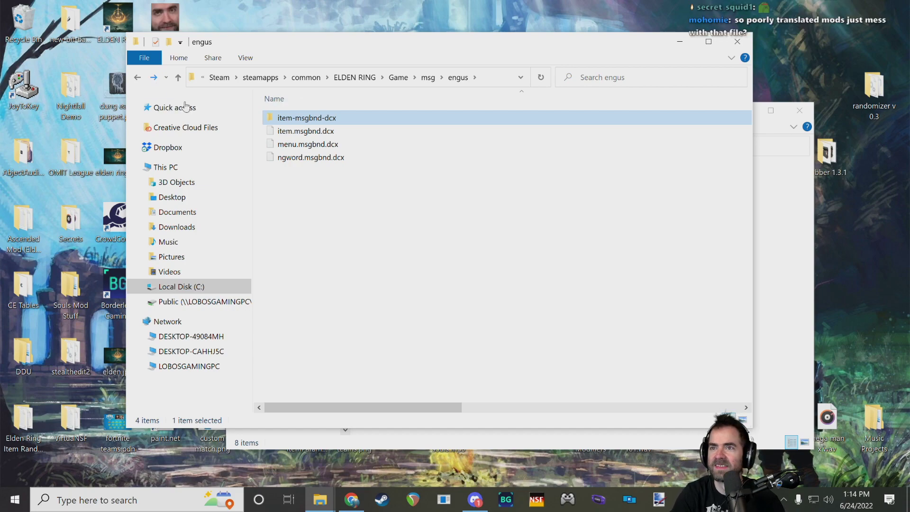
click(331, 147)
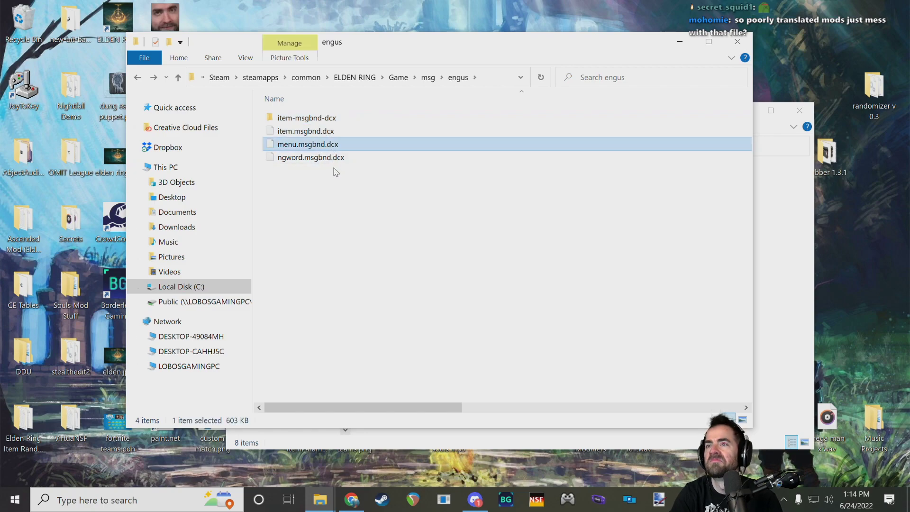
- Unpack menu.msgbnd.dcx in the engus folder with Yabber
click(334, 169)
click(331, 161)
click(331, 175)
click(326, 148)
click(331, 184)
click(326, 146)
right_click(326, 145)
click(363, 184)
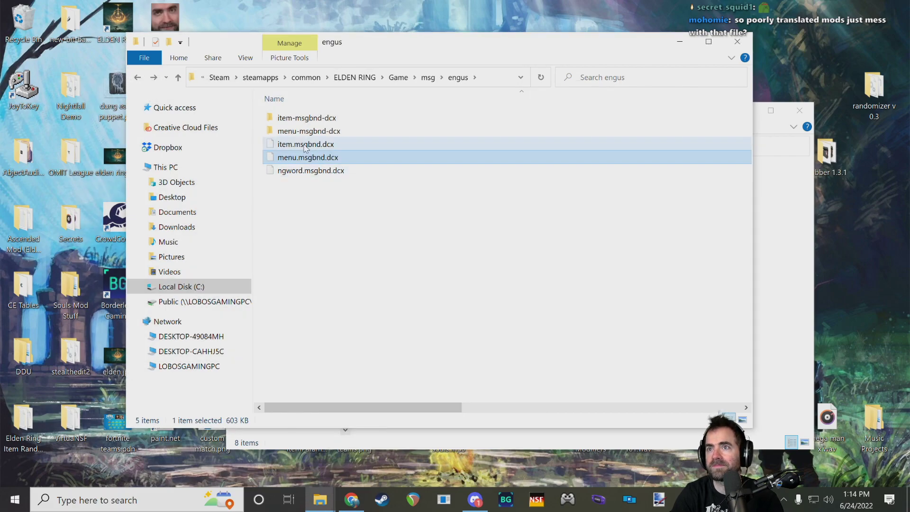
- Open the unpacked menu-msgbnd-dcx folder and go down through its subfolders to the engUS text files
double_click(311, 123)
double_click(312, 118)
double_click(312, 118)
double_click(312, 118)
double_click(311, 119)
click(311, 118)
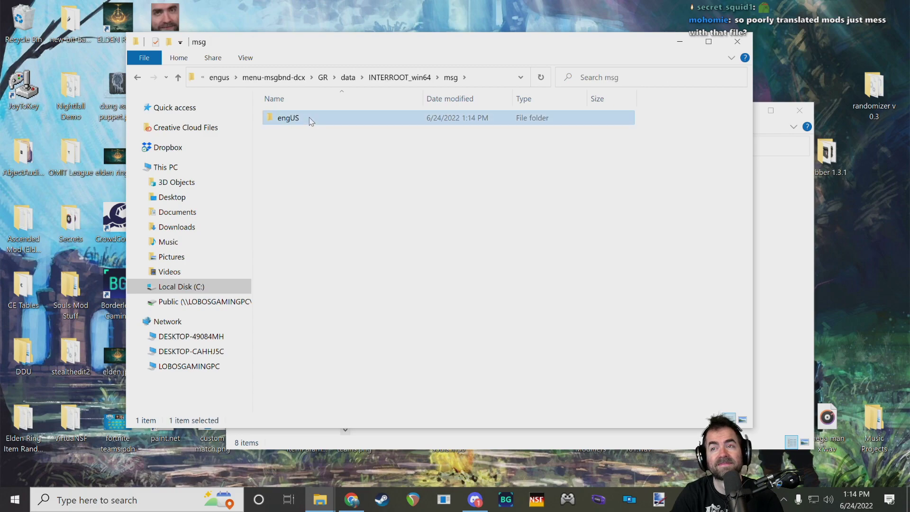
double_click(312, 120)
click(332, 157)
click(330, 148)
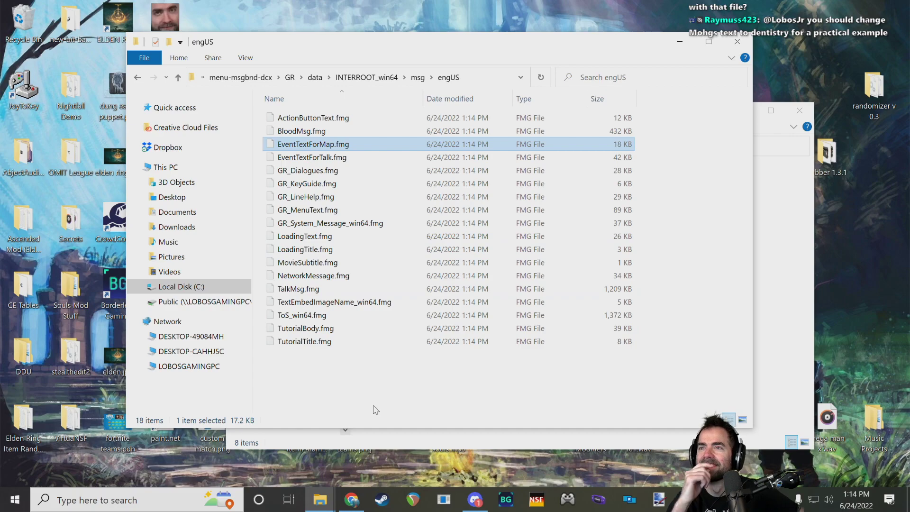
- Convert EventTextForMap.fmg to XML with Yabber
click(314, 159)
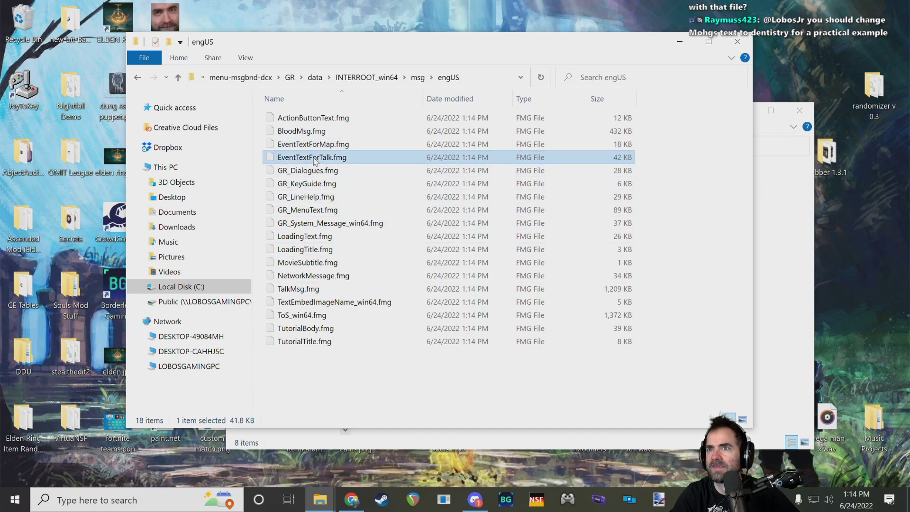
right_click(324, 162)
key(Escape)
right_click(302, 145)
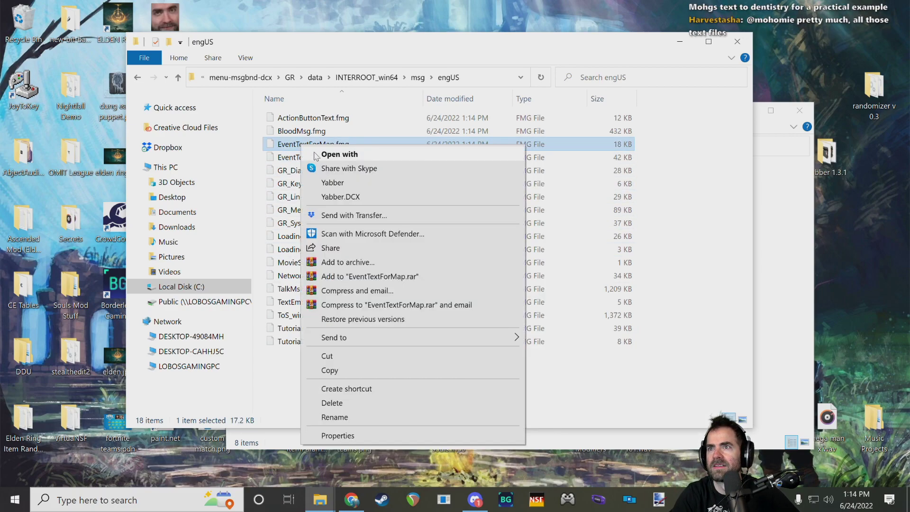
click(354, 182)
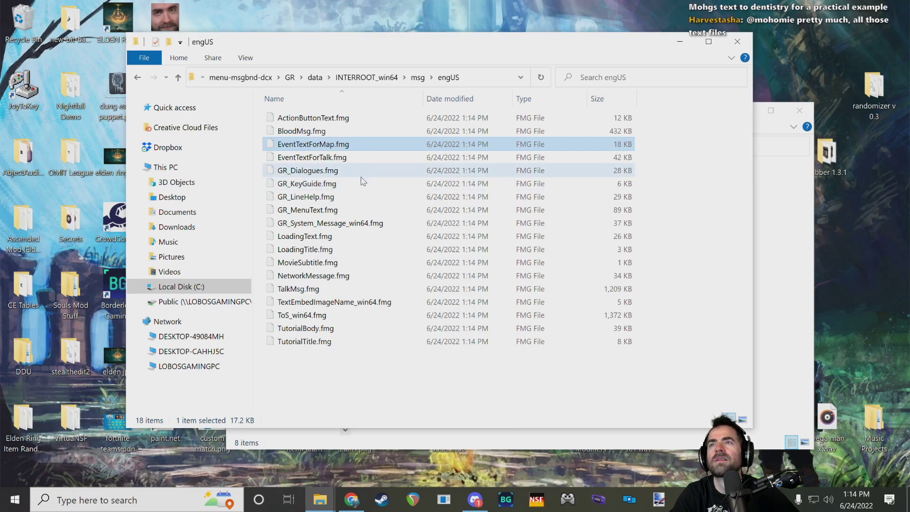
- Open EventTextForMap.fmg.xml in Notepad and examine the first door and contraption messages
double_click(310, 158)
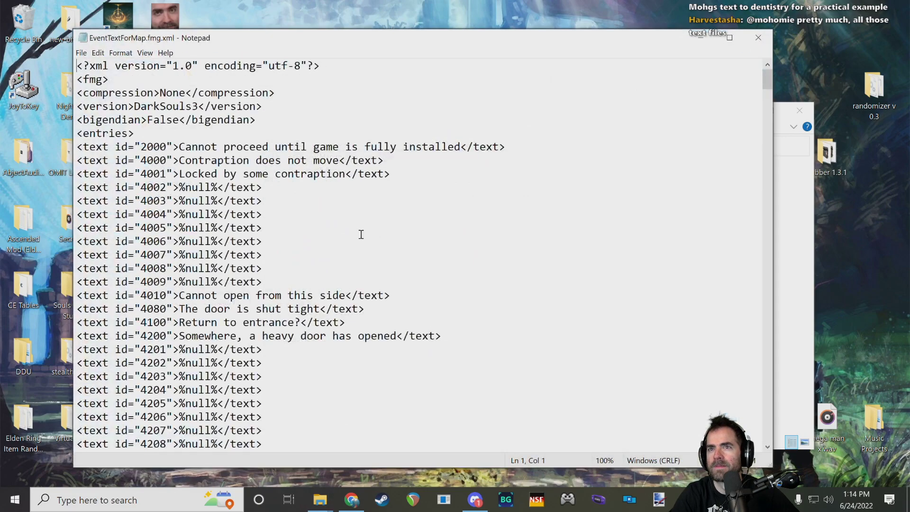
click(759, 37)
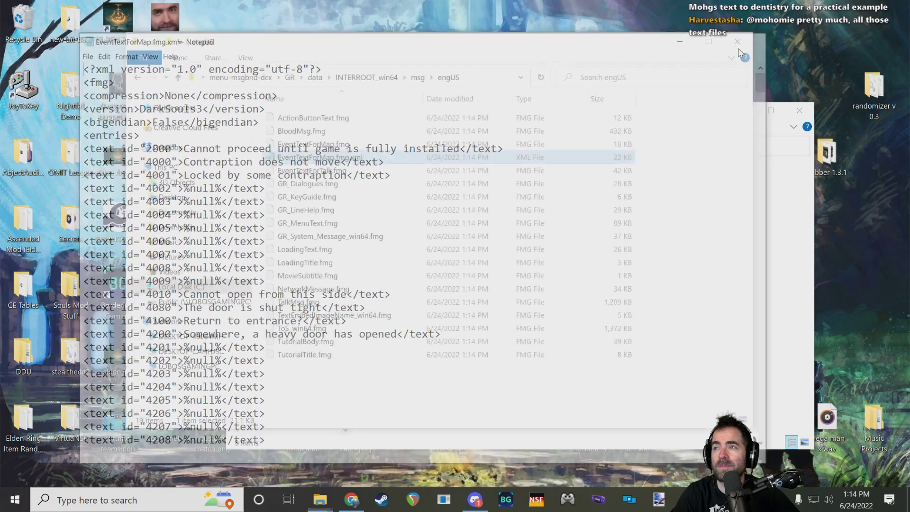
click(318, 172)
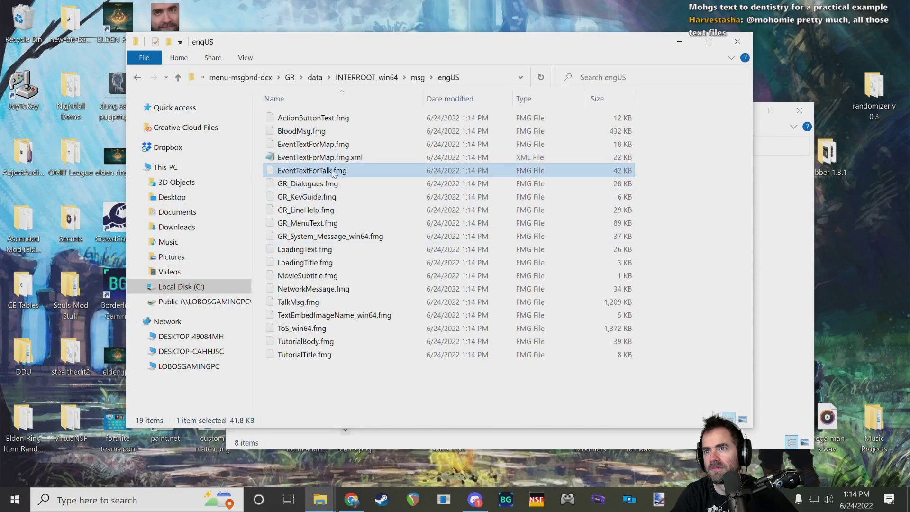
double_click(322, 157)
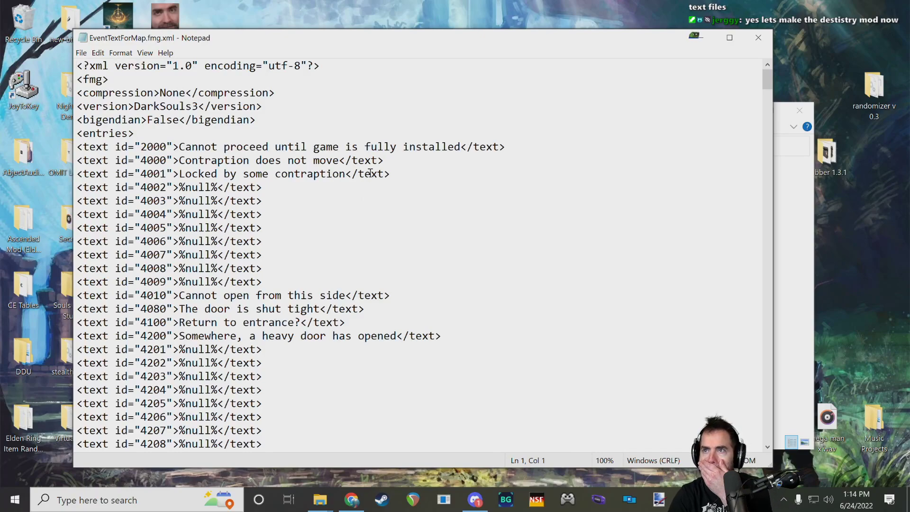
drag(180, 149, 275, 165)
click(254, 166)
drag(219, 166, 270, 167)
click(306, 161)
click(300, 174)
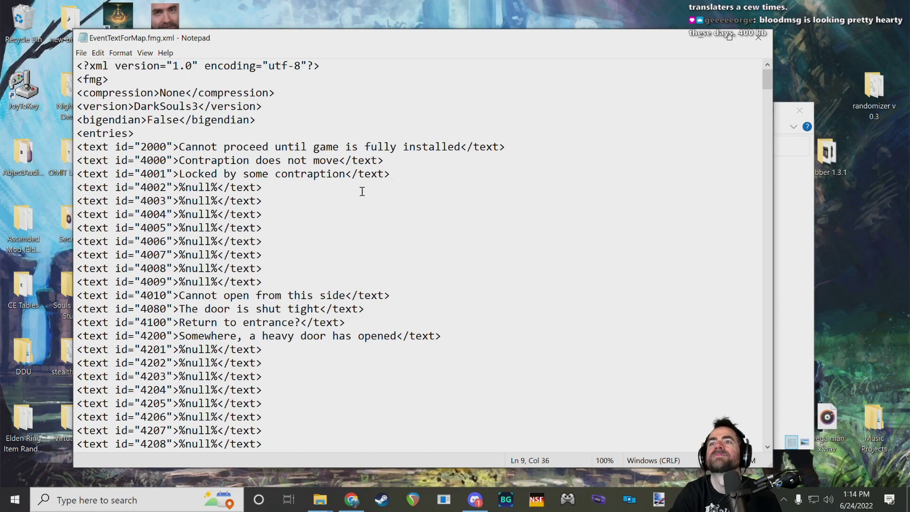
- Read the map event messages from text id 20000 to the evergaol prompt at id 20300
scroll(363, 188, down, 11)
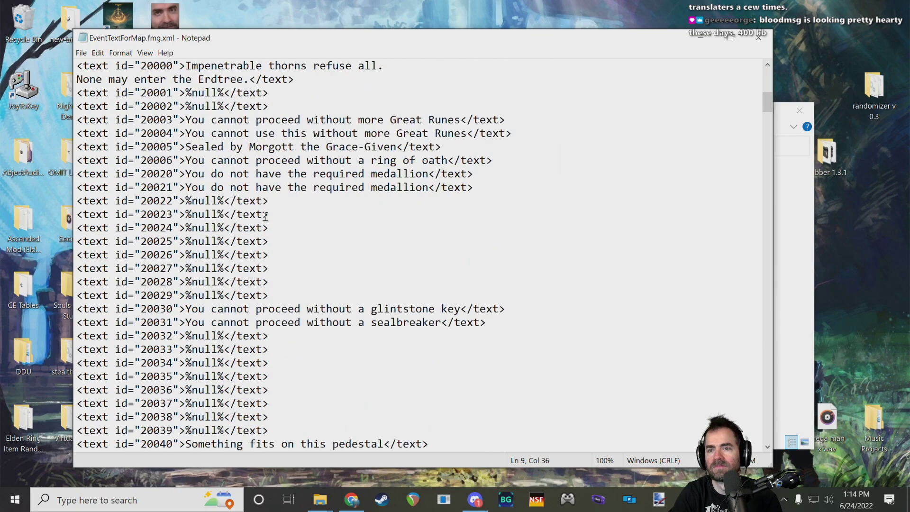
drag(298, 309, 351, 309)
click(352, 308)
scroll(404, 282, down, 3)
scroll(403, 282, down, 2)
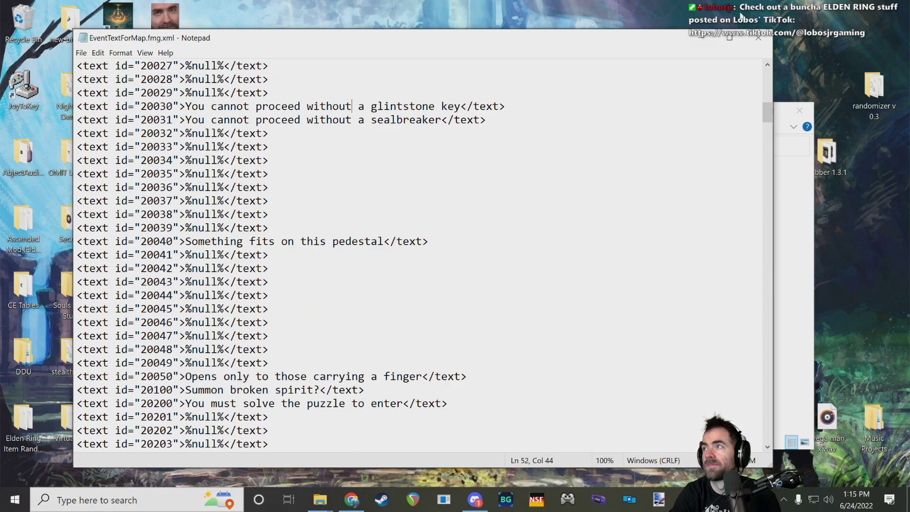
scroll(466, 212, down, 5)
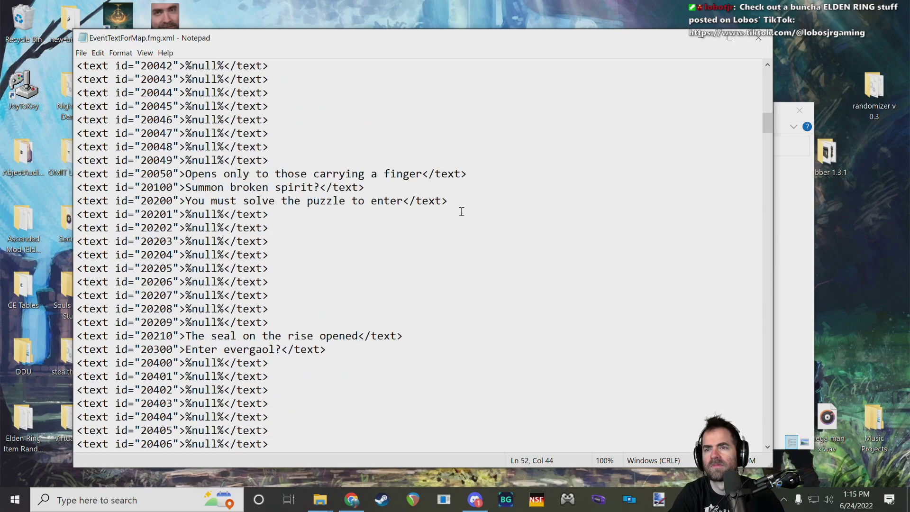
drag(219, 350, 276, 350)
click(321, 349)
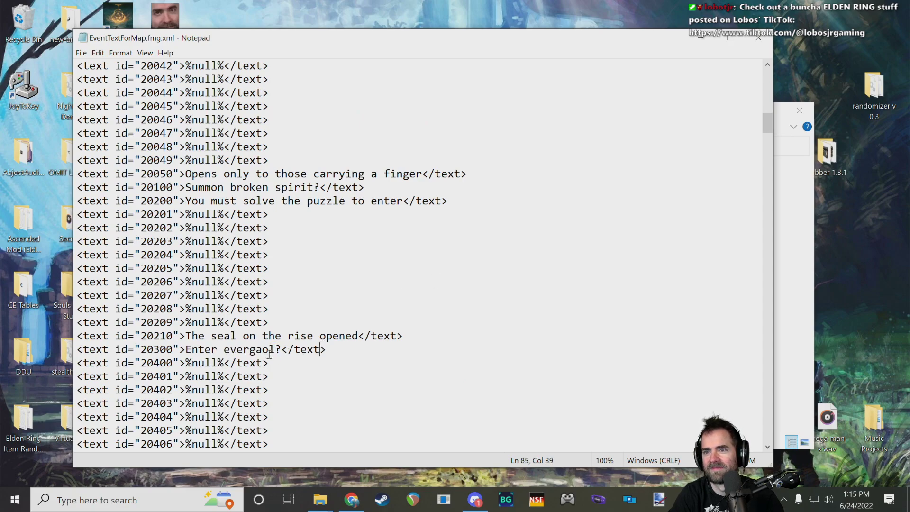
- Examine the imp's seal, draconic power and cured plague messages further down the map event text
scroll(276, 350, down, 15)
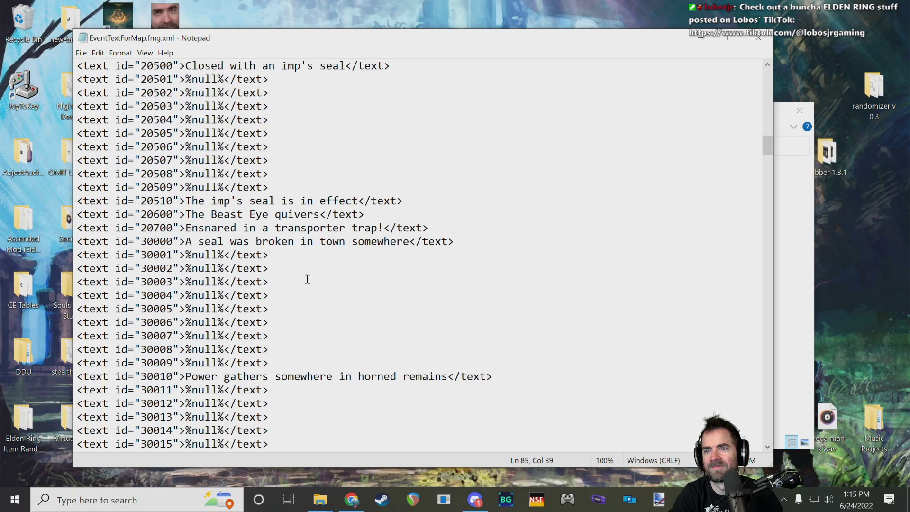
scroll(314, 274, down, 20)
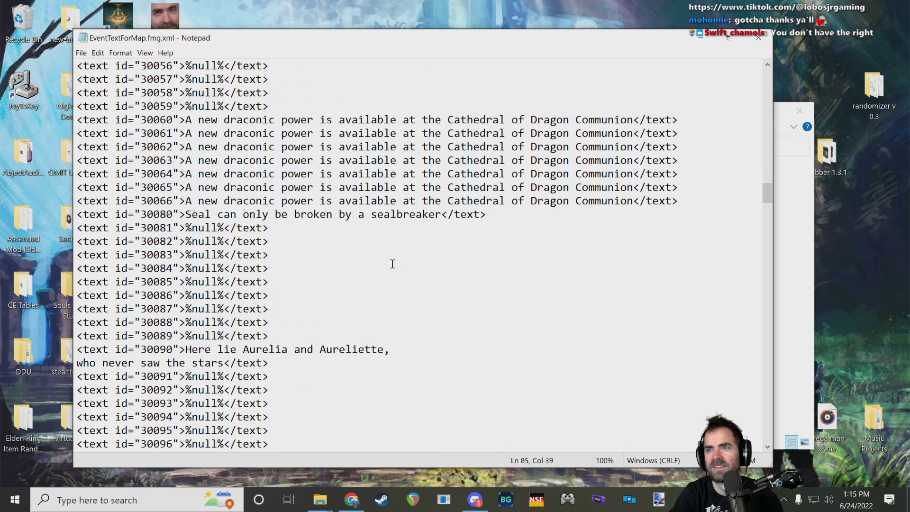
drag(205, 295, 314, 296)
click(339, 297)
scroll(349, 289, down, 12)
scroll(357, 305, down, 20)
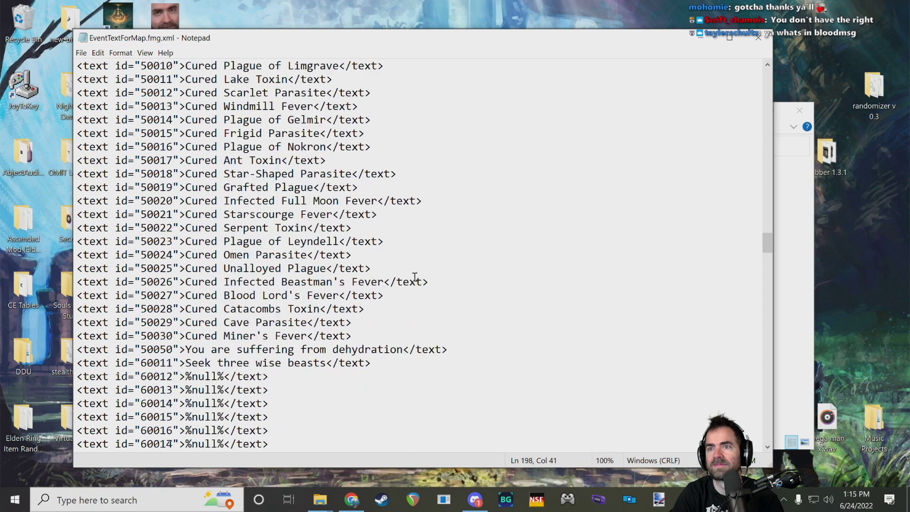
scroll(623, 328, down, 8)
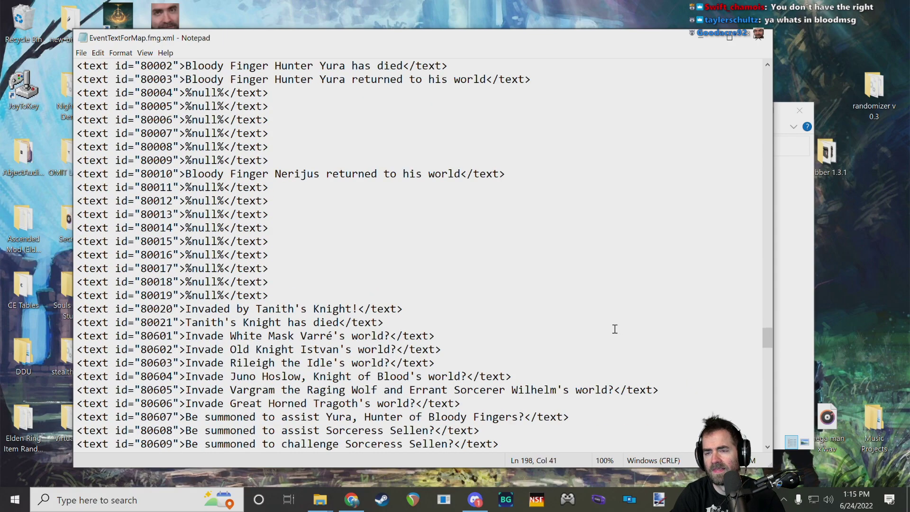
- Examine the invasion and summon prompts with text ids 80601 to 80802
scroll(602, 328, down, 3)
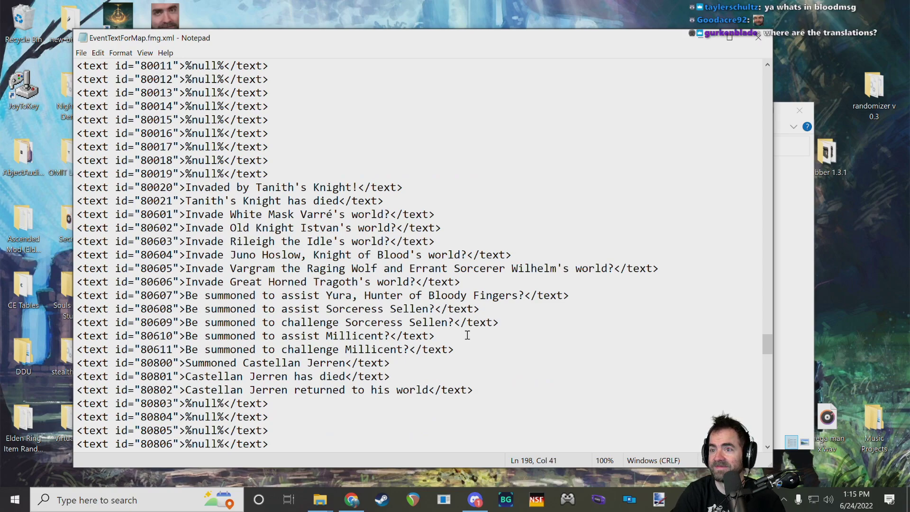
scroll(467, 336, down, 4)
click(264, 205)
drag(268, 214, 314, 225)
click(339, 226)
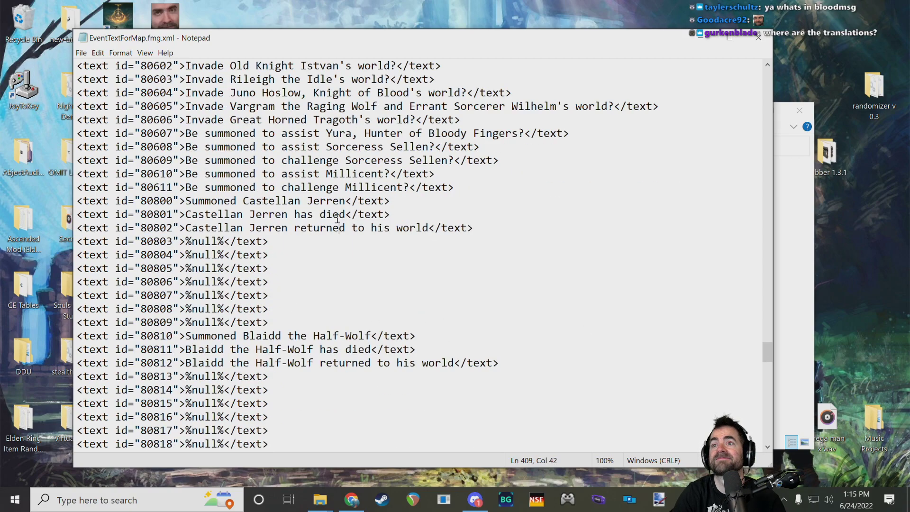
click(288, 160)
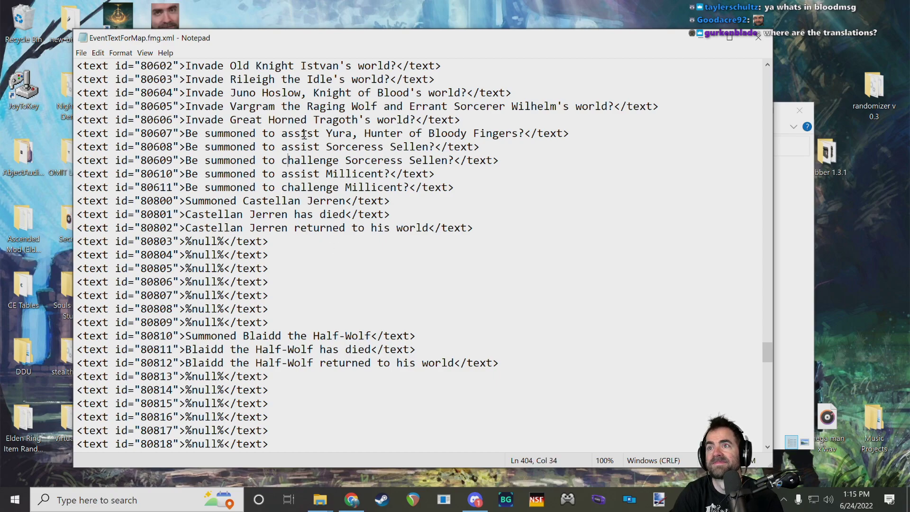
click(281, 93)
scroll(303, 157, down, 1)
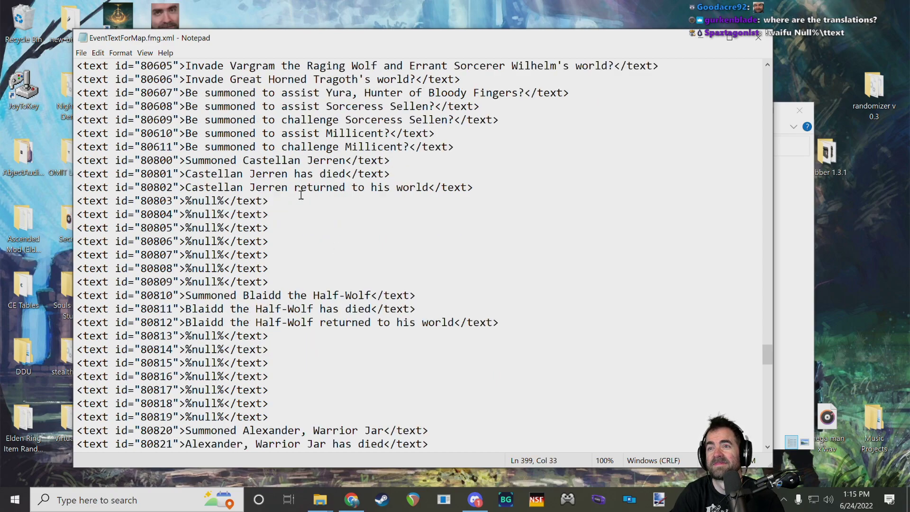
- Read the remaining summon and item-use messages through to text id 408000, and close the XML file
scroll(300, 186, down, 8)
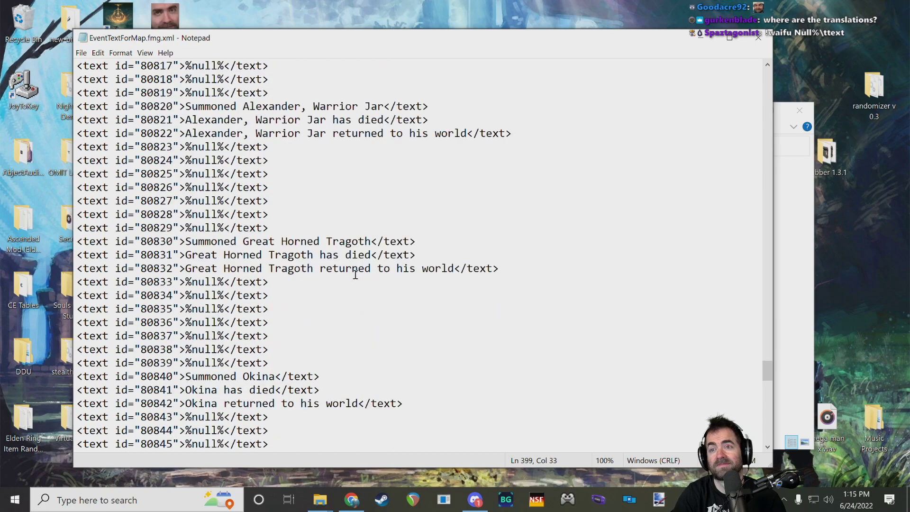
scroll(355, 274, down, 4)
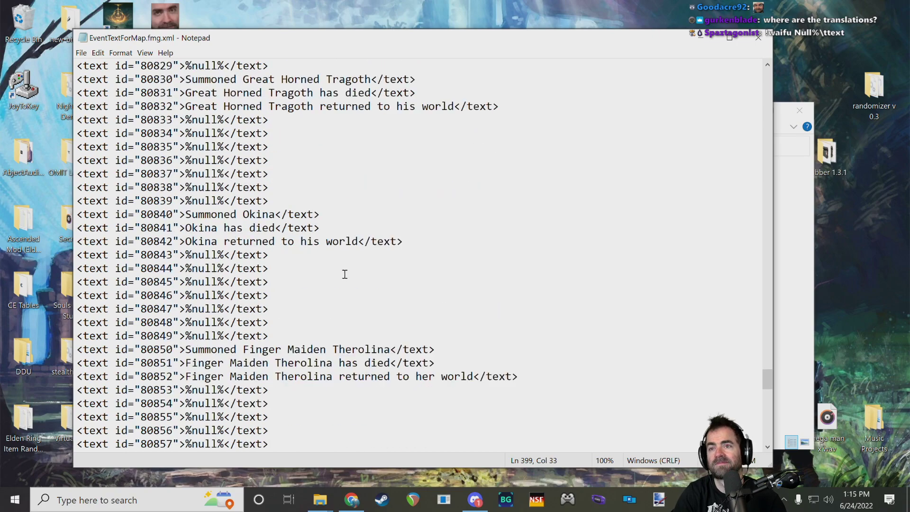
scroll(341, 285, down, 14)
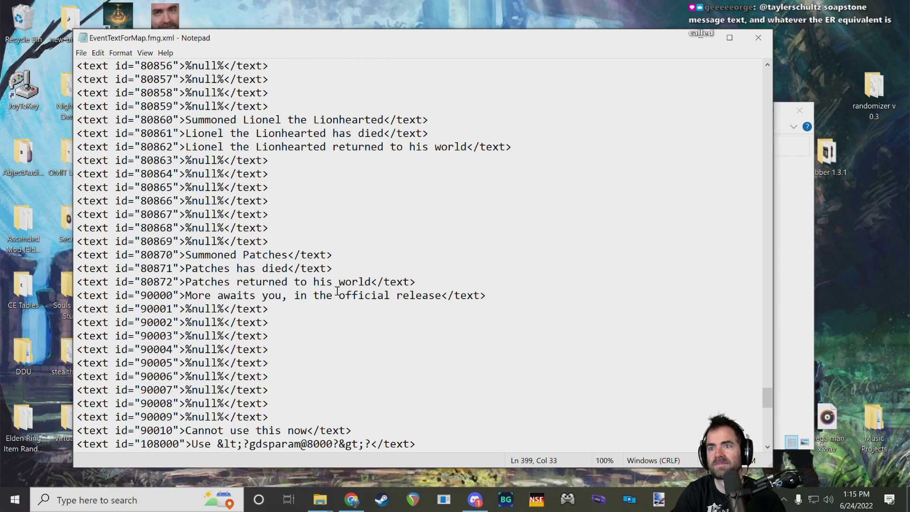
scroll(338, 297, down, 11)
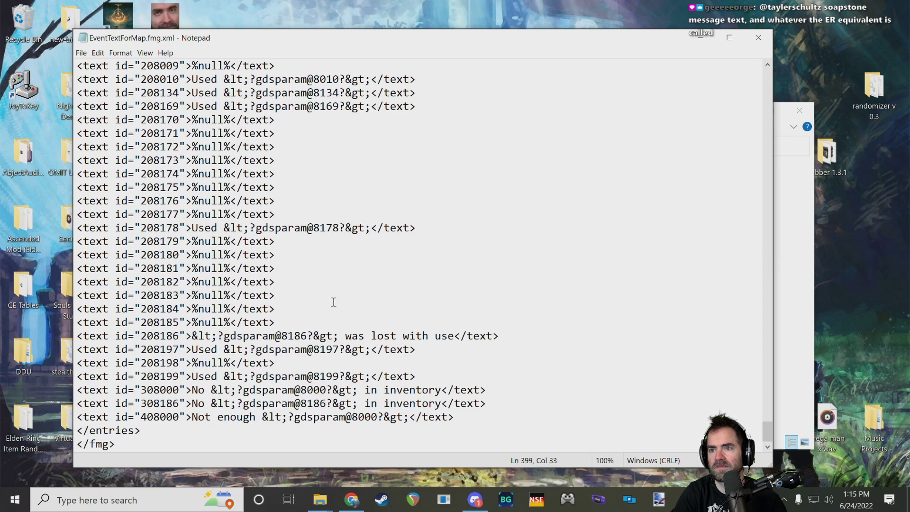
drag(264, 417, 383, 417)
click(415, 417)
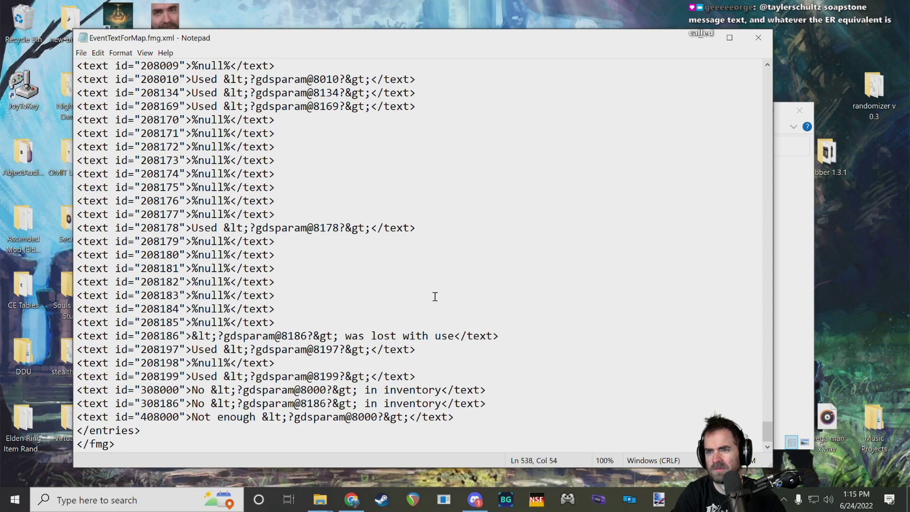
click(759, 37)
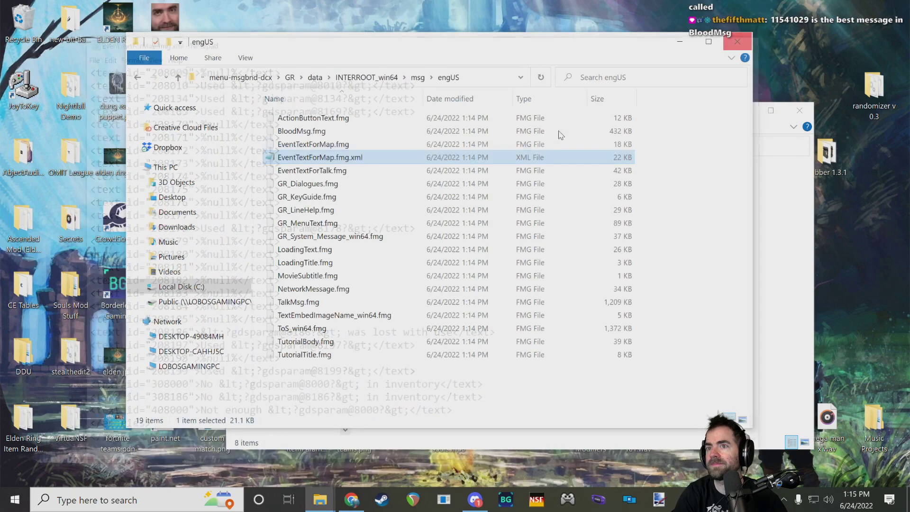
- Return to the game's engus folder and open item-msgbnd-dcx down to its engUS text files
click(298, 280)
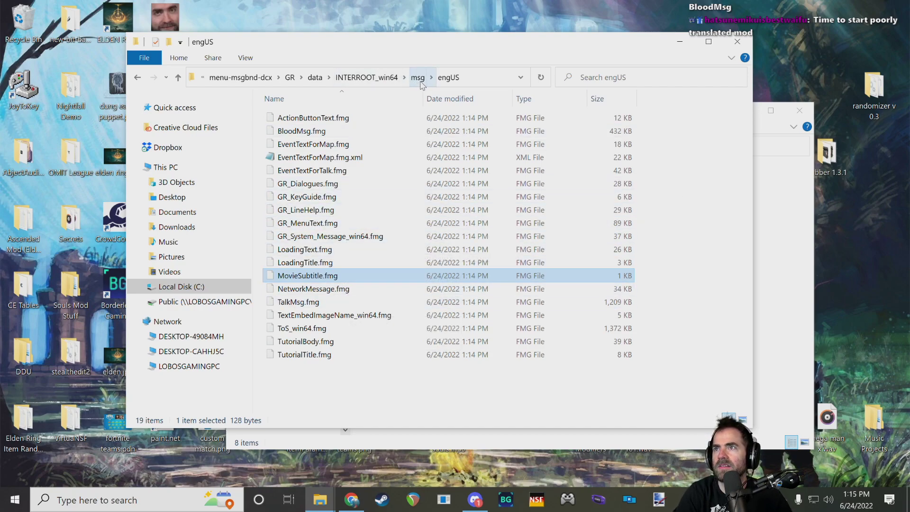
click(374, 79)
click(376, 80)
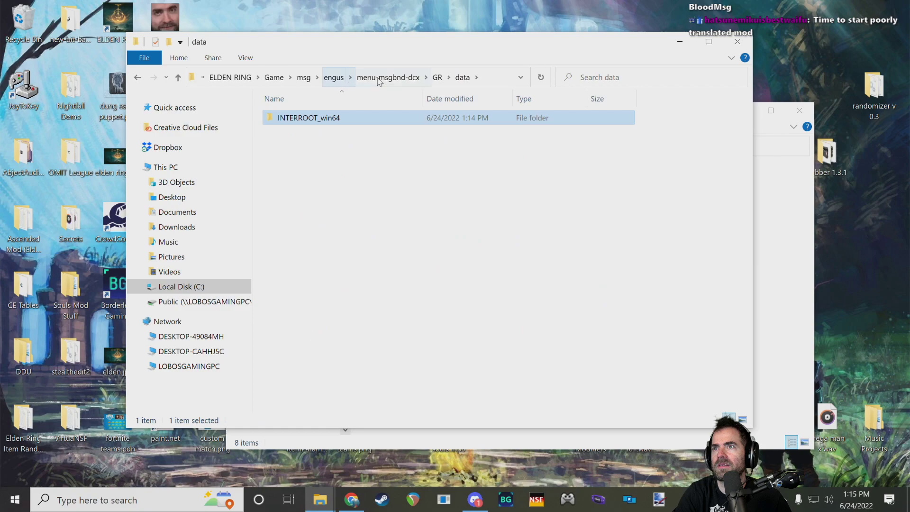
click(363, 80)
click(376, 77)
double_click(303, 118)
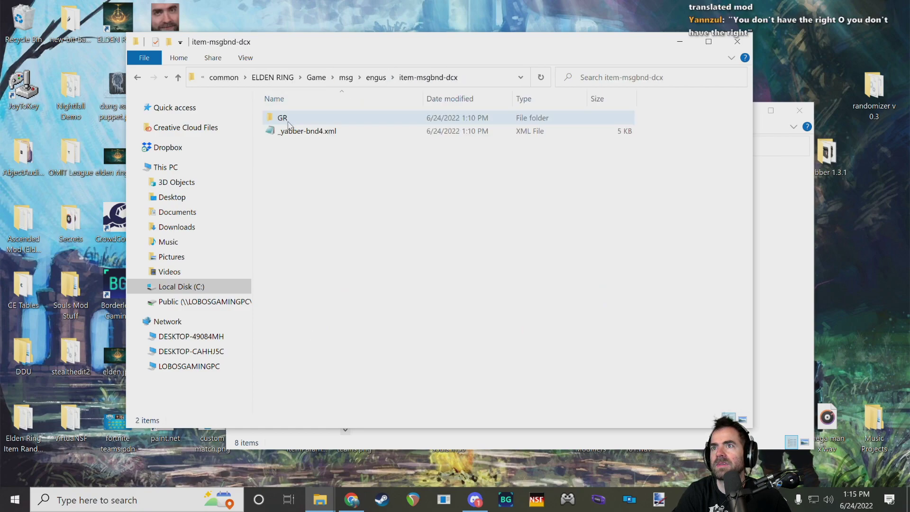
double_click(304, 118)
double_click(303, 119)
double_click(304, 117)
double_click(304, 118)
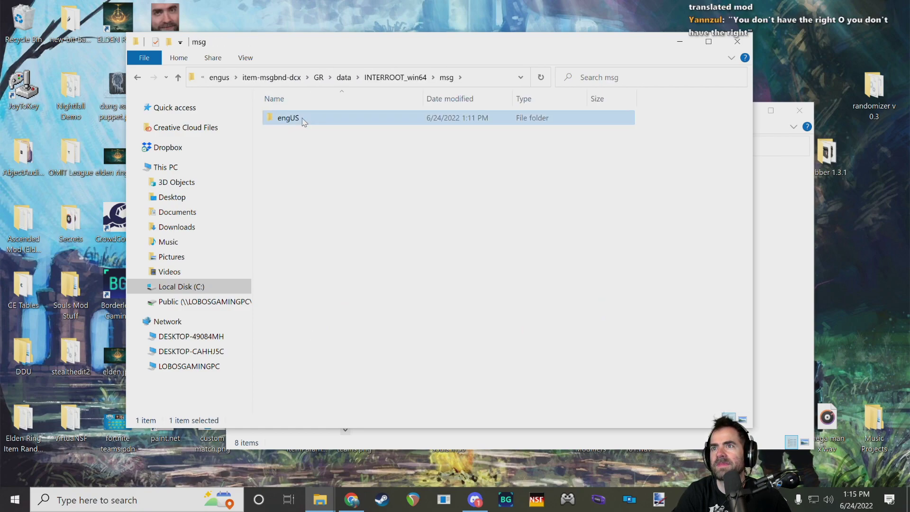
double_click(303, 118)
- Convert NpcName.fmg to XML with Yabber
right_click(307, 354)
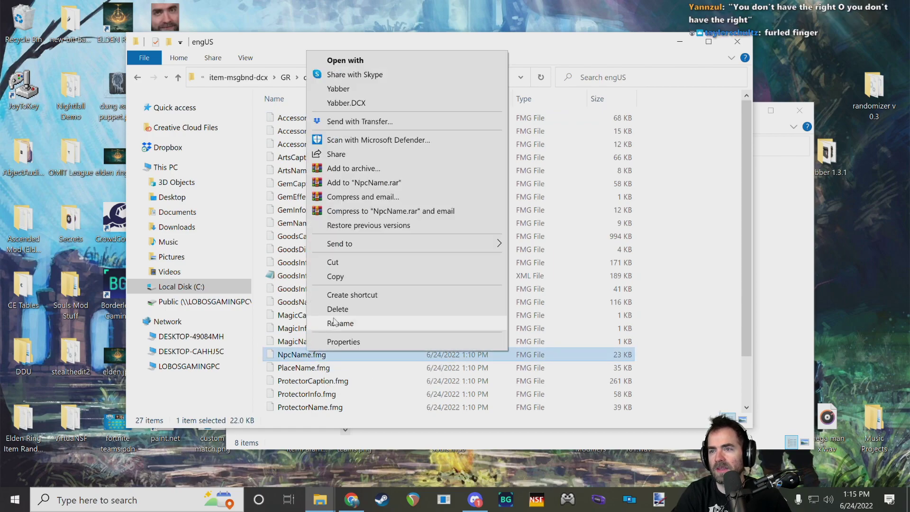
click(351, 89)
scroll(351, 309, down, 2)
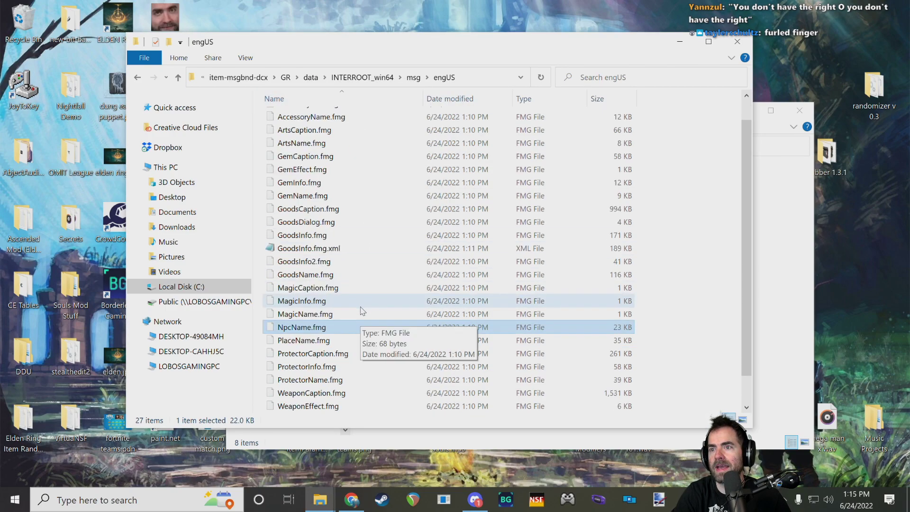
- Open NpcName.fmg.xml and read through the NPC names from text id 110000 to about 134500
double_click(322, 314)
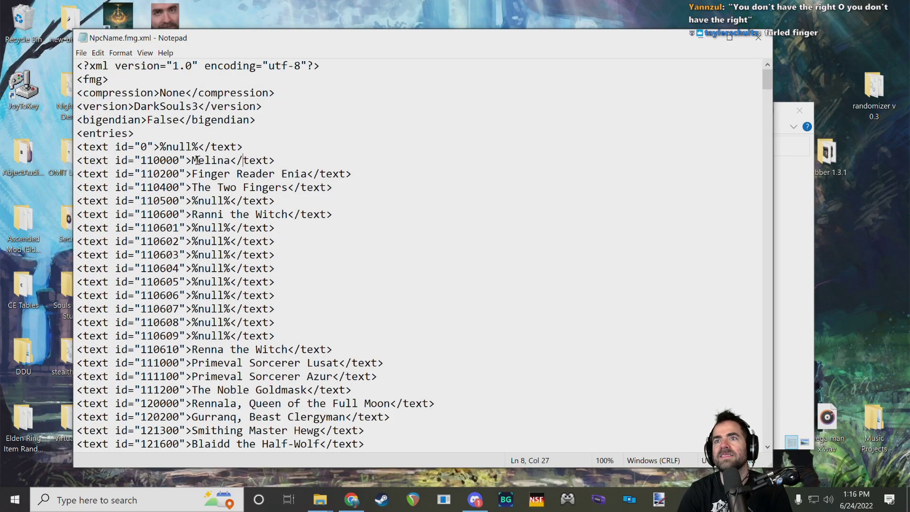
double_click(217, 161)
click(315, 152)
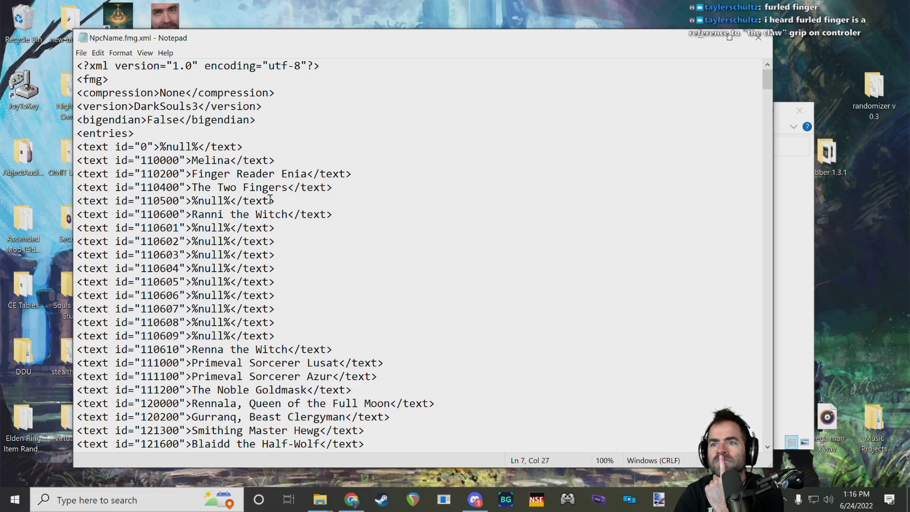
scroll(270, 199, down, 4)
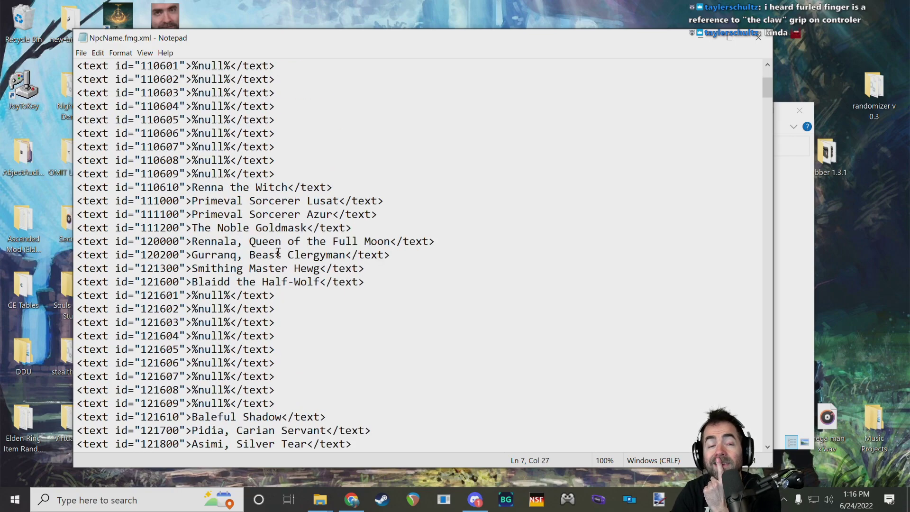
scroll(279, 263, down, 13)
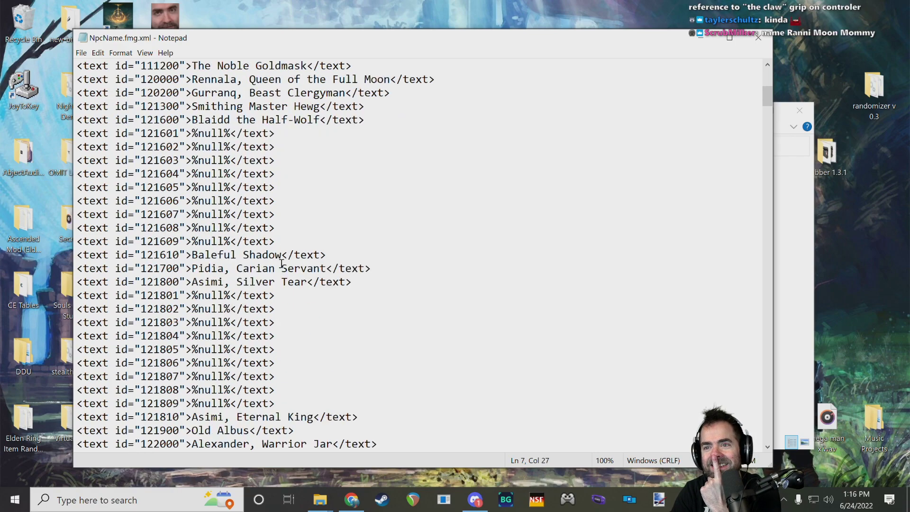
scroll(453, 213, down, 2)
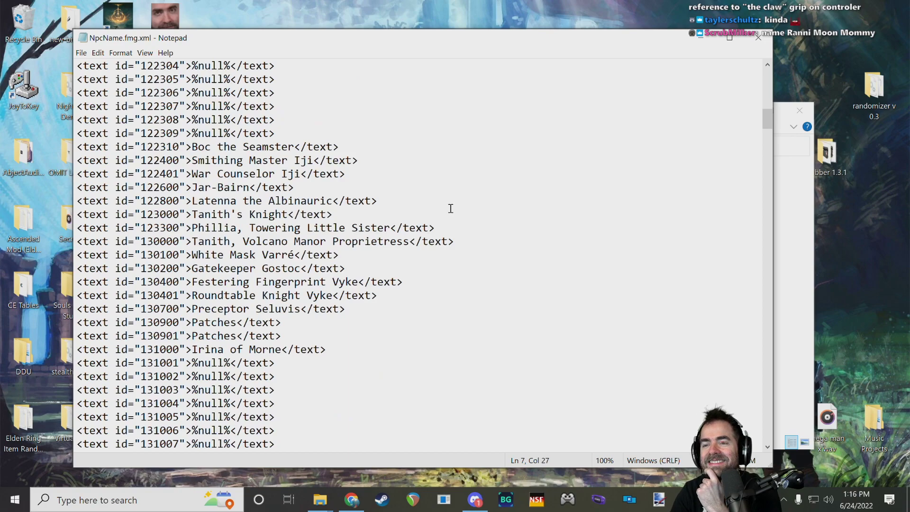
scroll(451, 209, down, 18)
scroll(450, 214, down, 9)
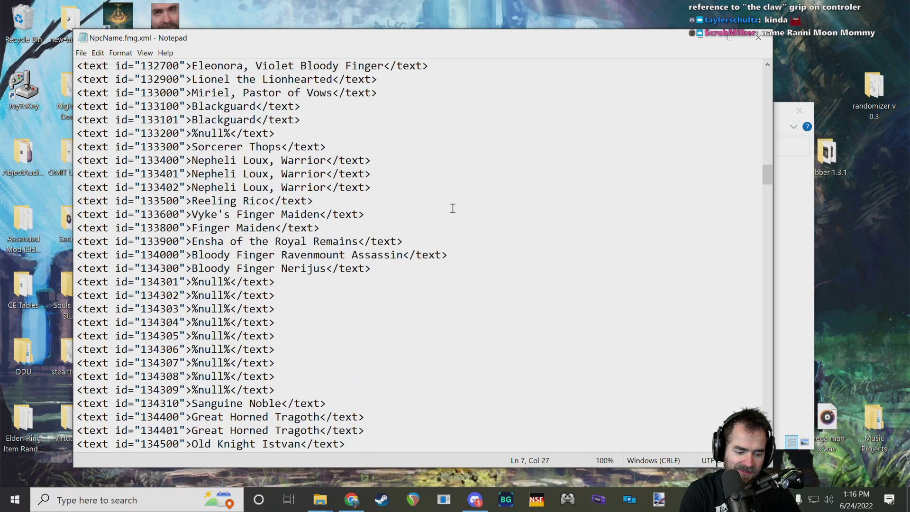
- Search the NPC names for "soldier of god" and close the search
key(ctrl+f)
text(soldier of god)
key(Return)
click(500, 302)
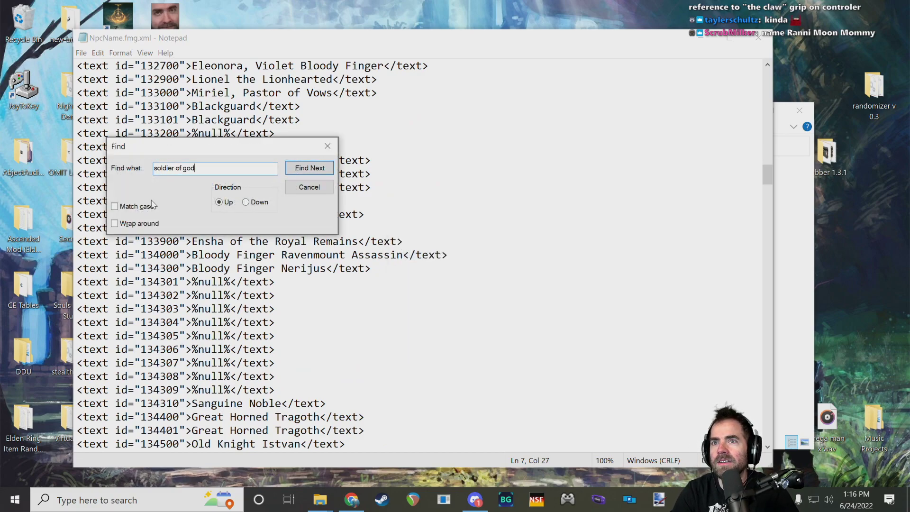
drag(210, 169, 153, 168)
key(Escape)
click(429, 191)
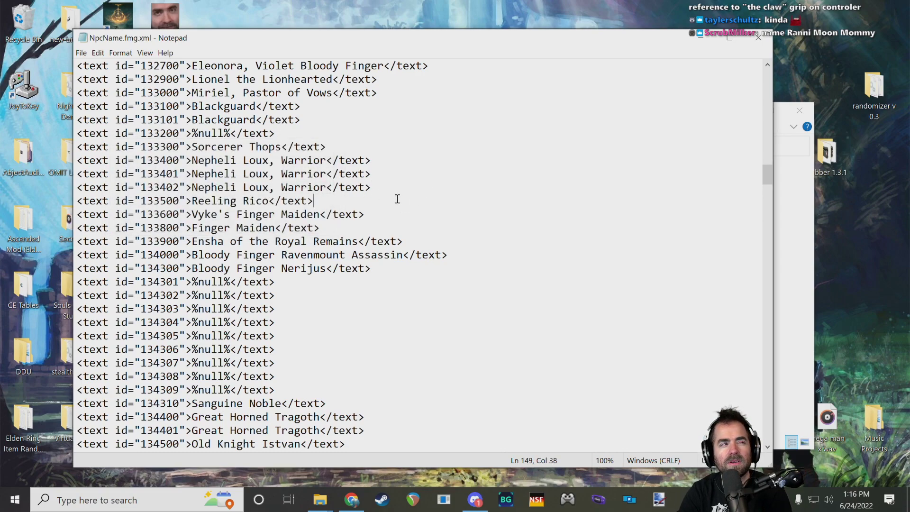
- Search the NPC names for "soldier" and again for "Soldier"
key(ctrl+f)
text(soldier)
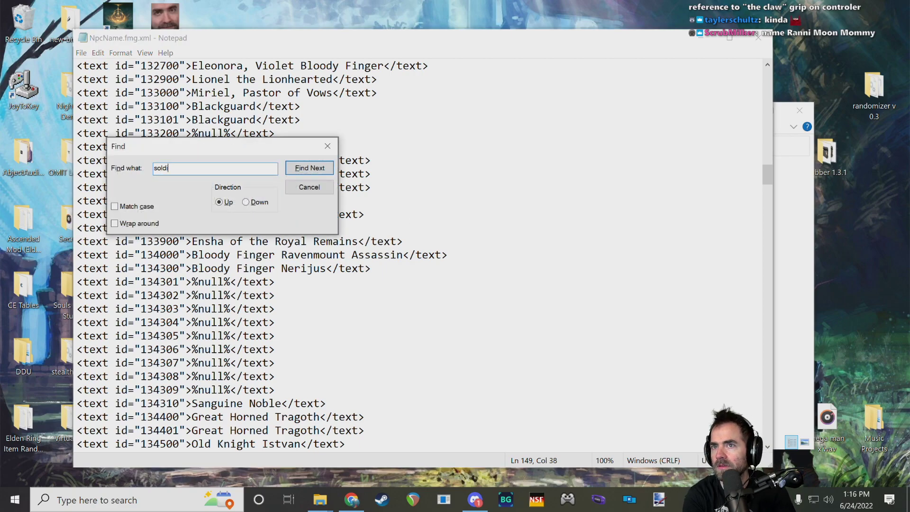
key(Return)
click(486, 295)
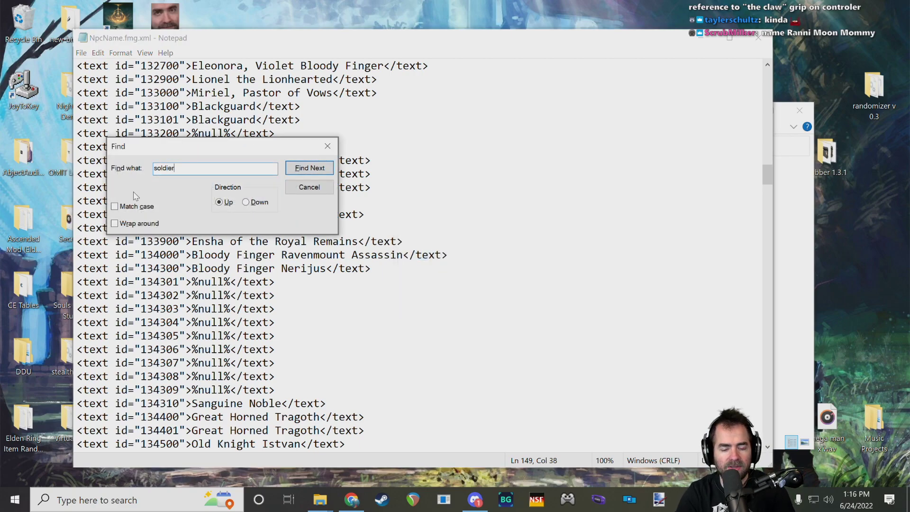
text(So)
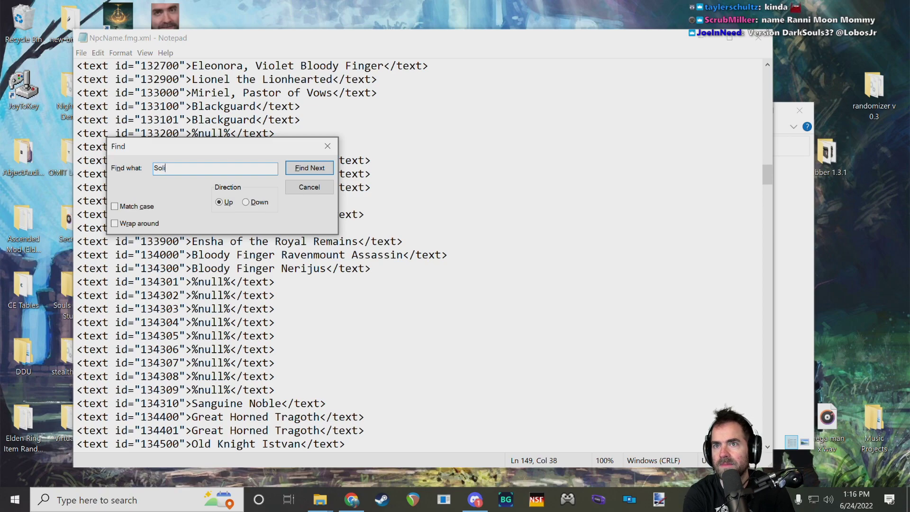
text(ldier)
key(Return)
key(Return)
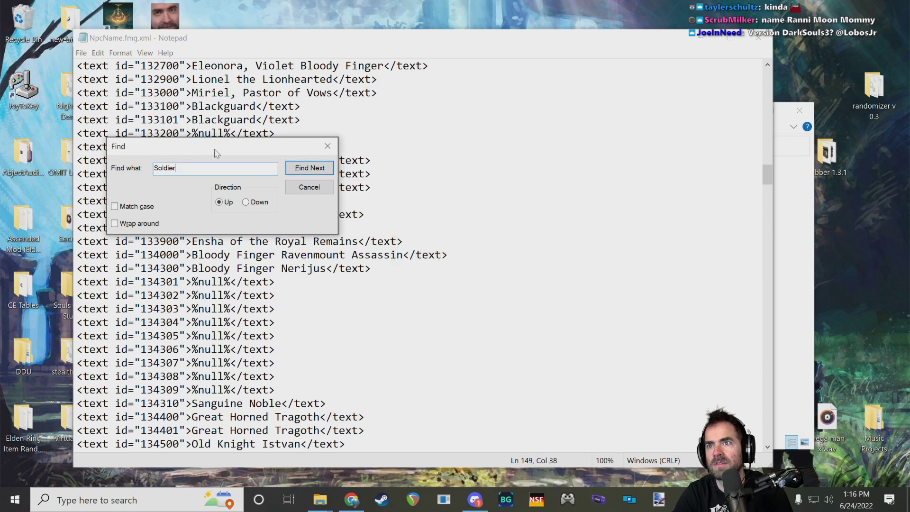
click(327, 146)
- Search upward through the NPC names for "godrick"
key(ctrl+f)
text(godrick)
key(Return)
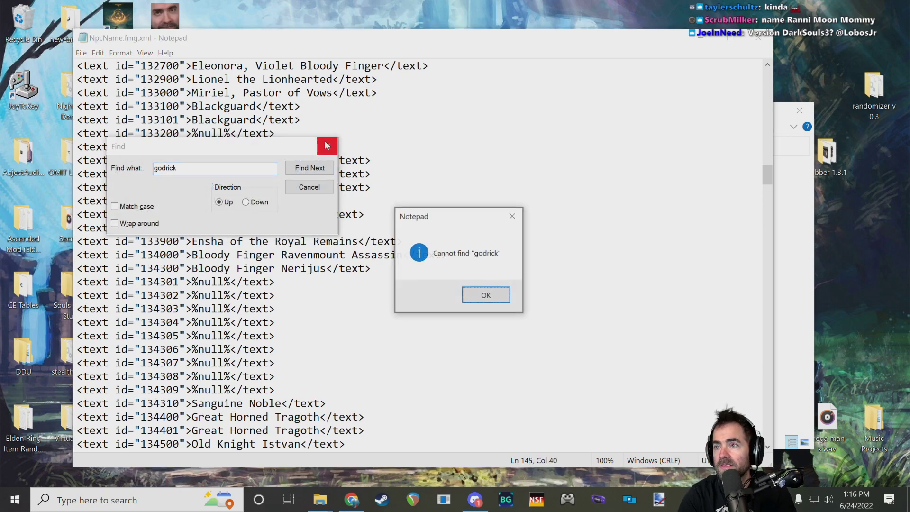
key(Return)
key(Escape)
- Search for "godrick" from the start of the file, switching the search direction to down
drag(770, 175, 770, 76)
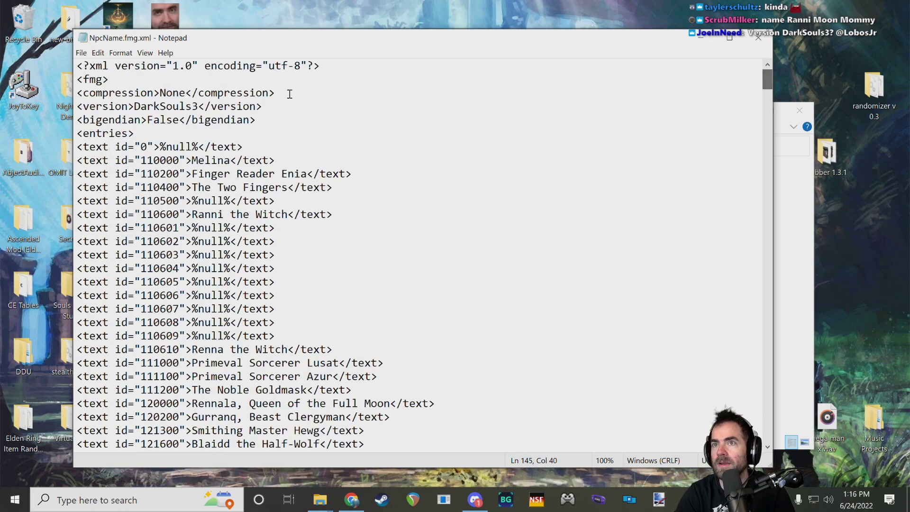
click(285, 83)
key(ctrl+f)
key(Return)
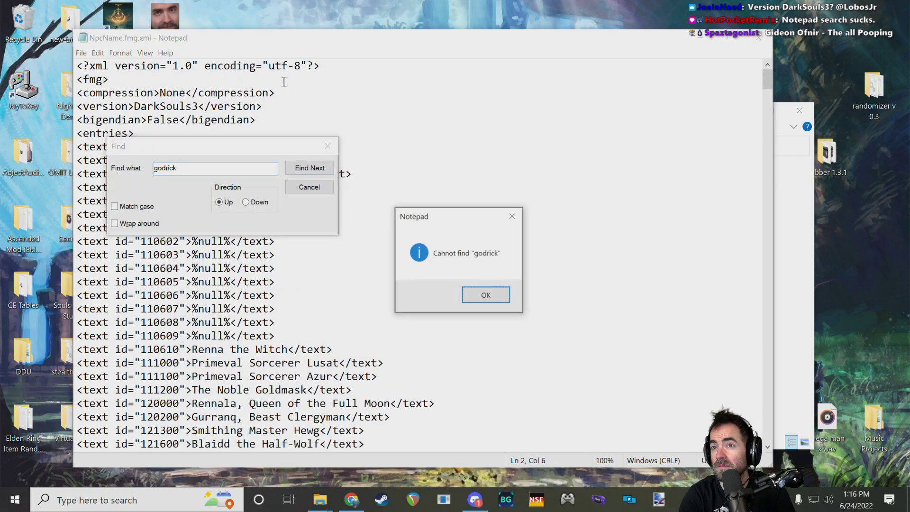
click(486, 295)
click(246, 202)
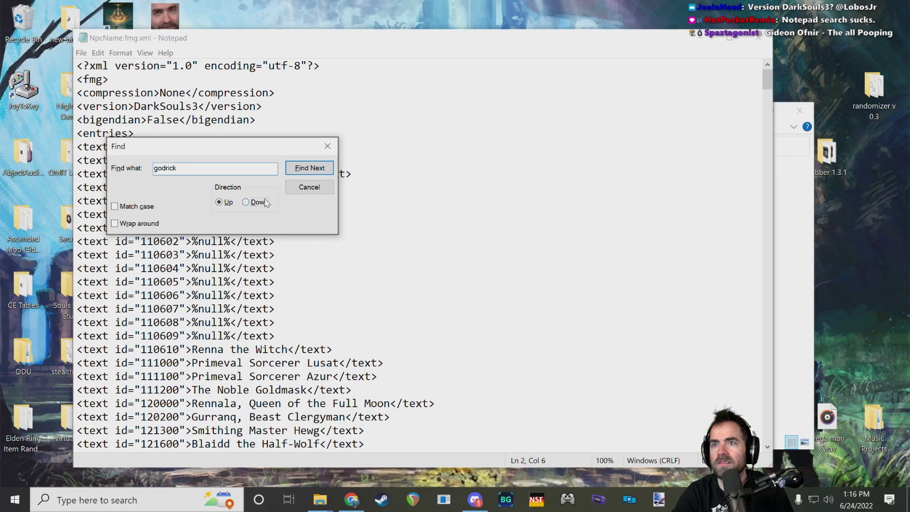
click(310, 168)
key(Escape)
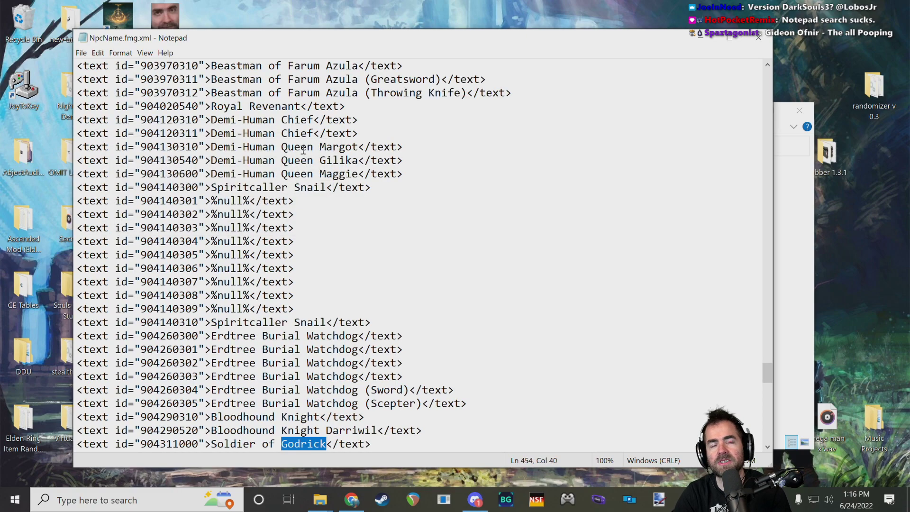
- Shorten the NPC name "Soldier of Godrick" at text id 904311000 to "Soldier of God", then save and close the file
scroll(332, 399, down, 2)
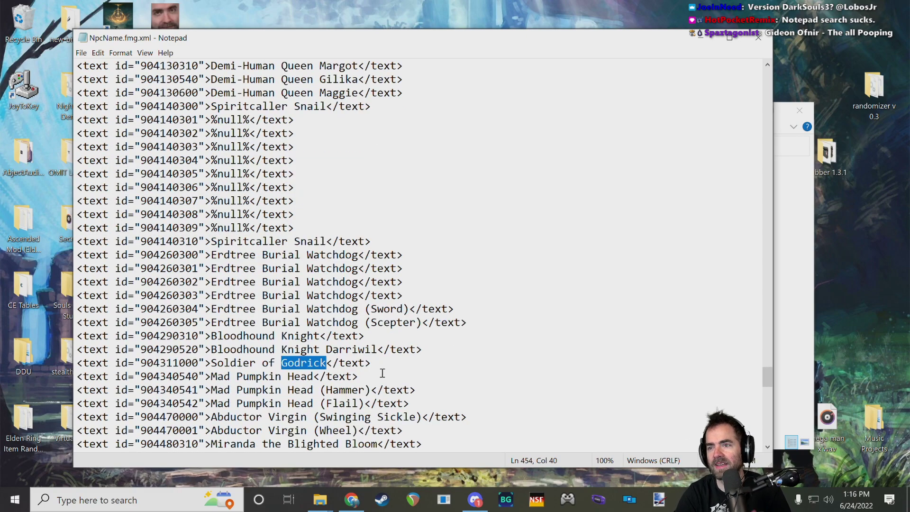
click(372, 363)
drag(213, 364, 329, 364)
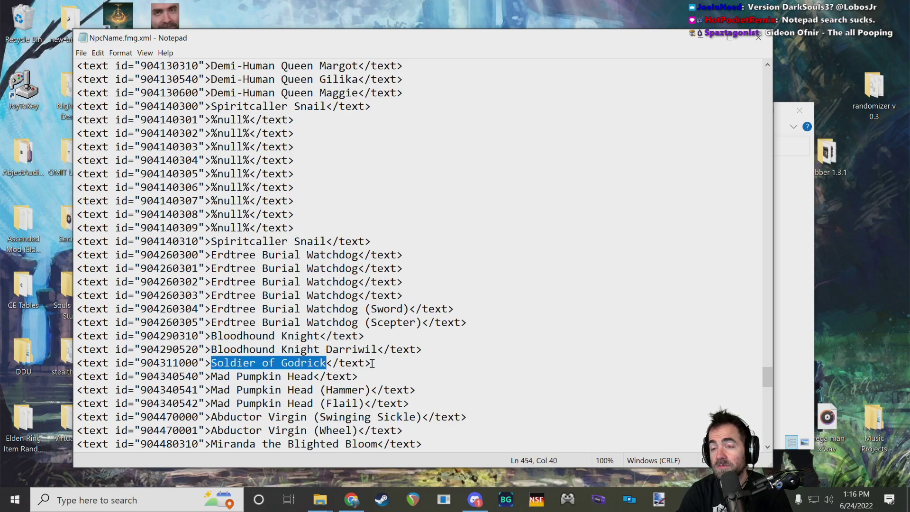
click(327, 363)
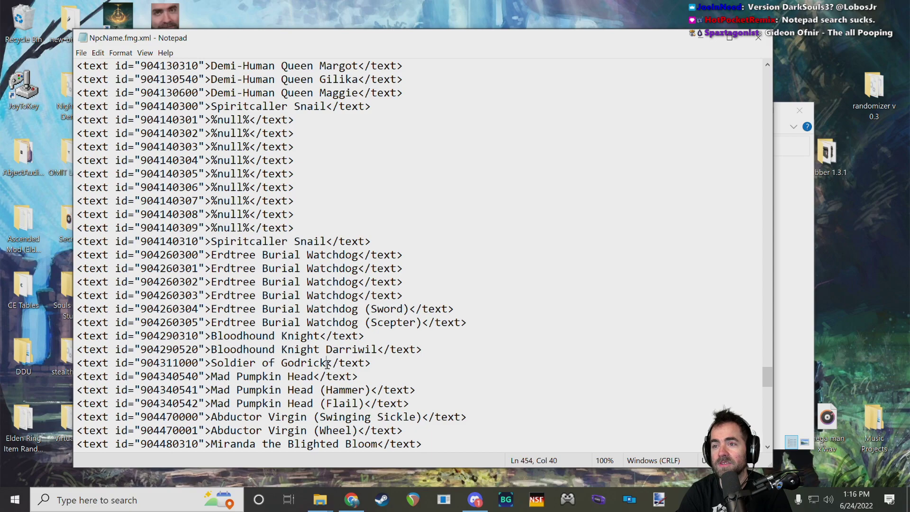
shift+click(301, 363)
key(BackSpace)
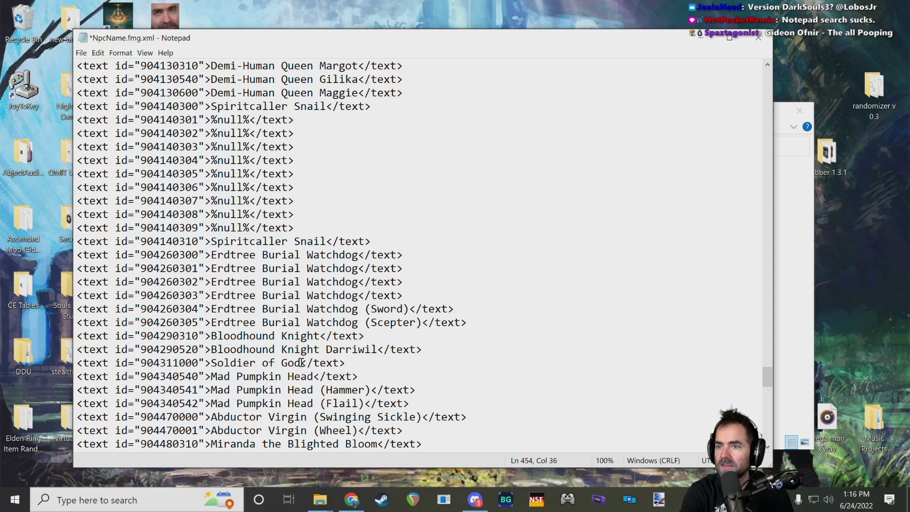
key(ctrl+s)
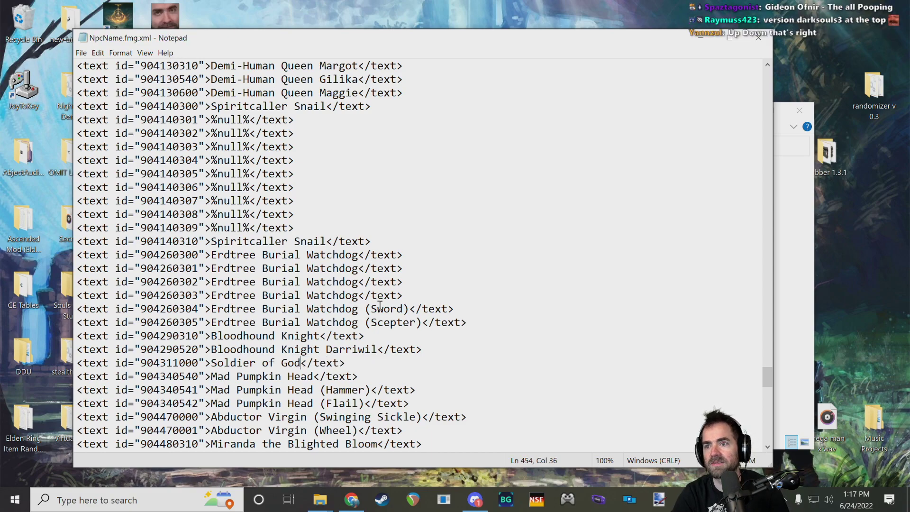
click(759, 38)
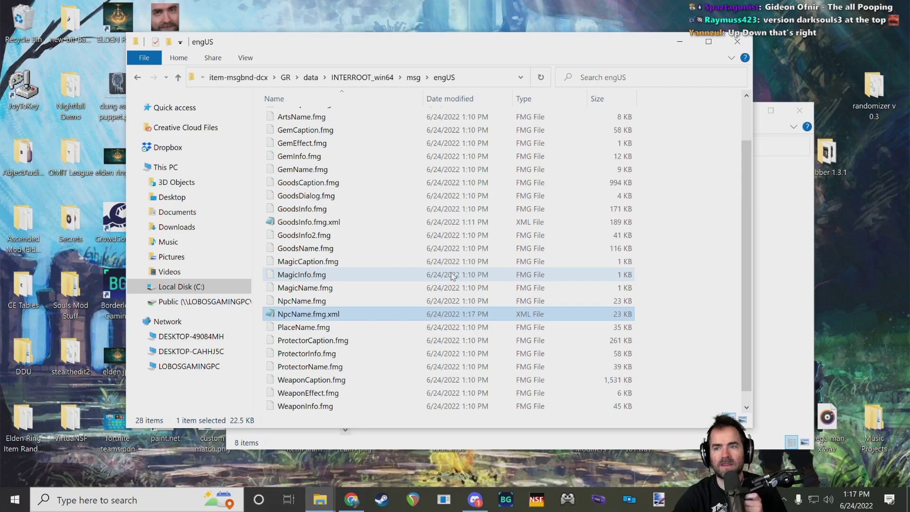
click(700, 290)
scroll(693, 290, up, 2)
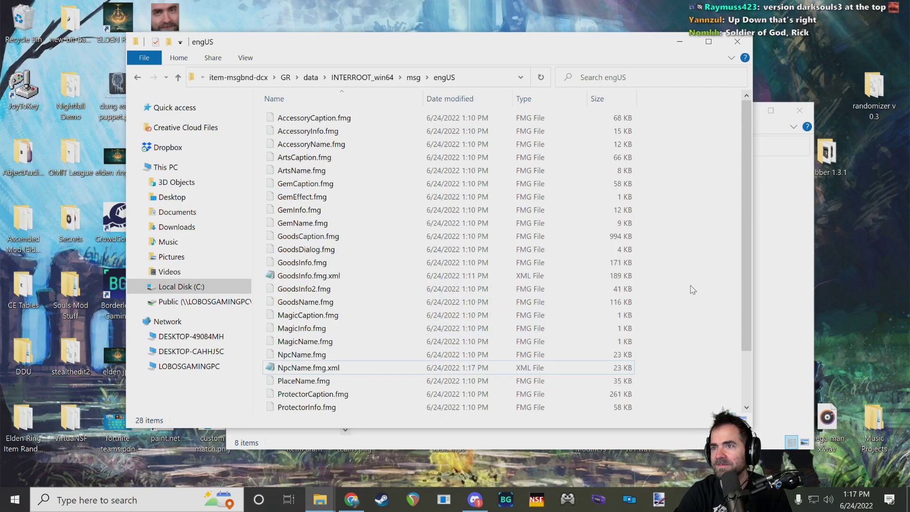
click(773, 130)
drag(675, 117, 693, 122)
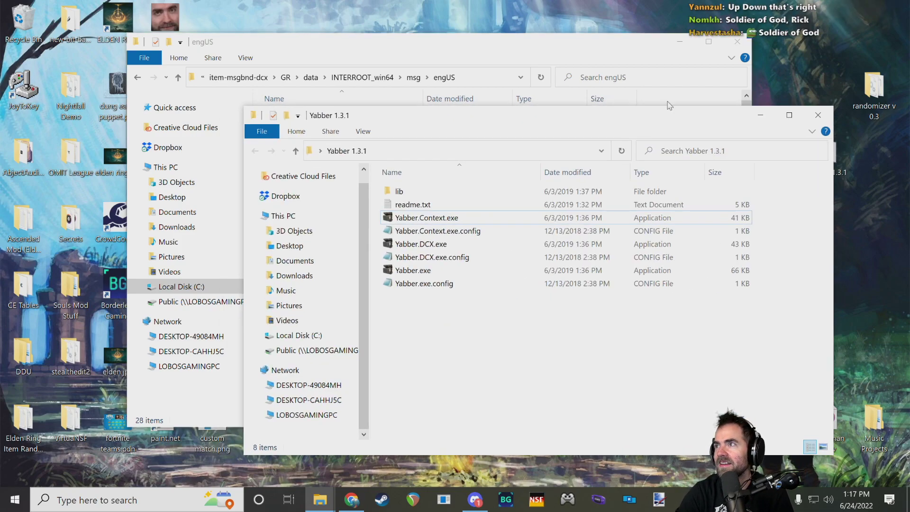
click(588, 41)
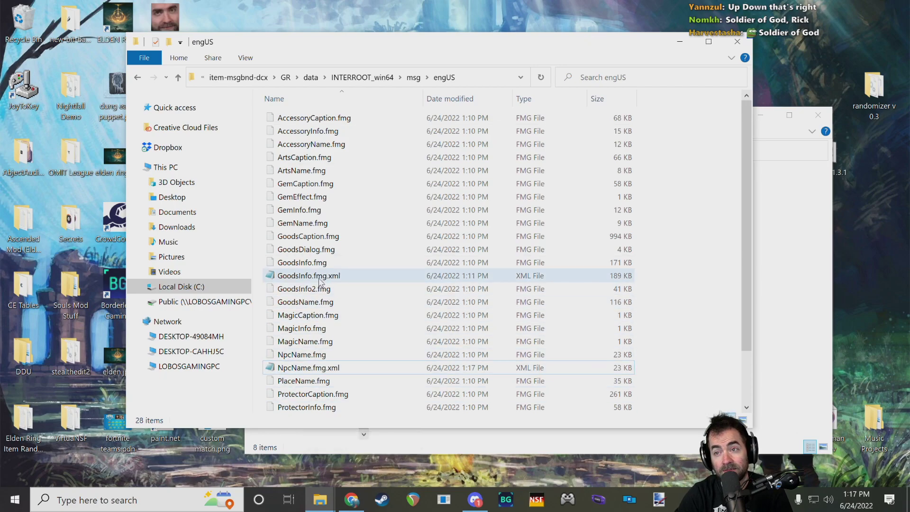
- Convert the edited NpcName.fmg.xml back to an FMG file with Yabber and check the new file and its backup
right_click(303, 369)
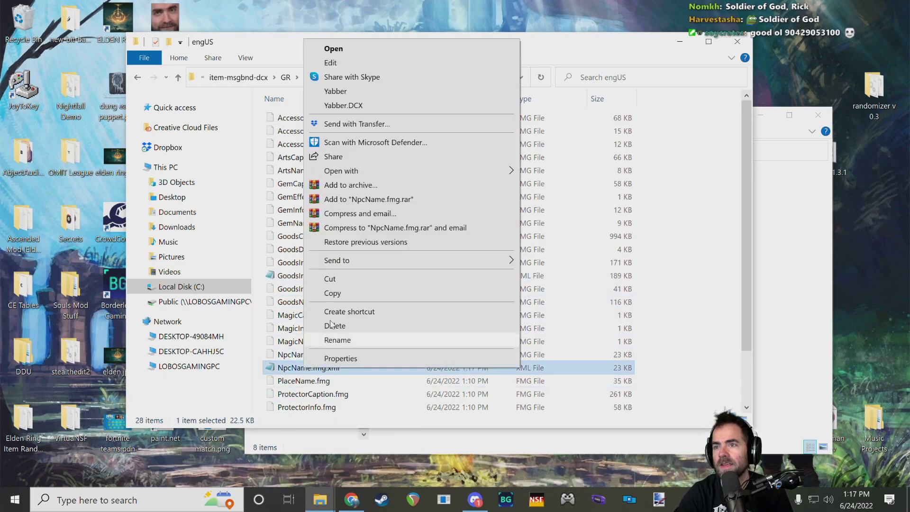
click(349, 92)
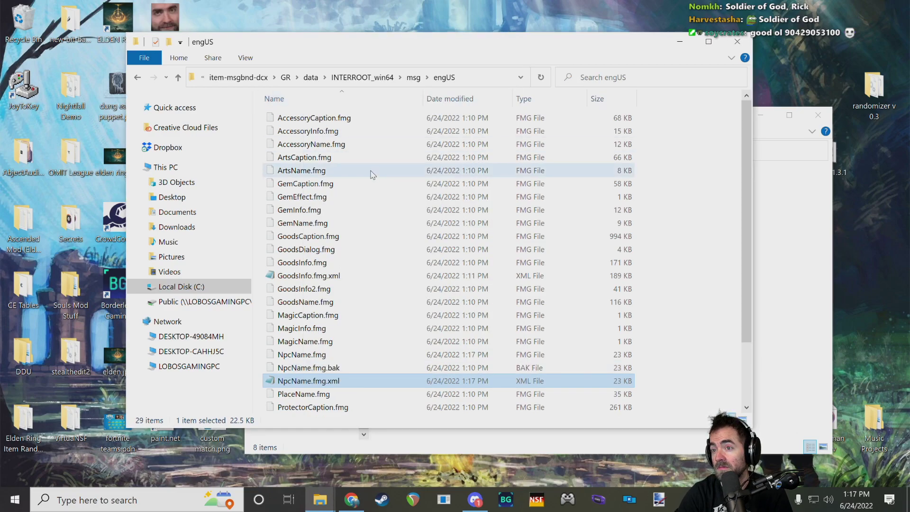
click(342, 369)
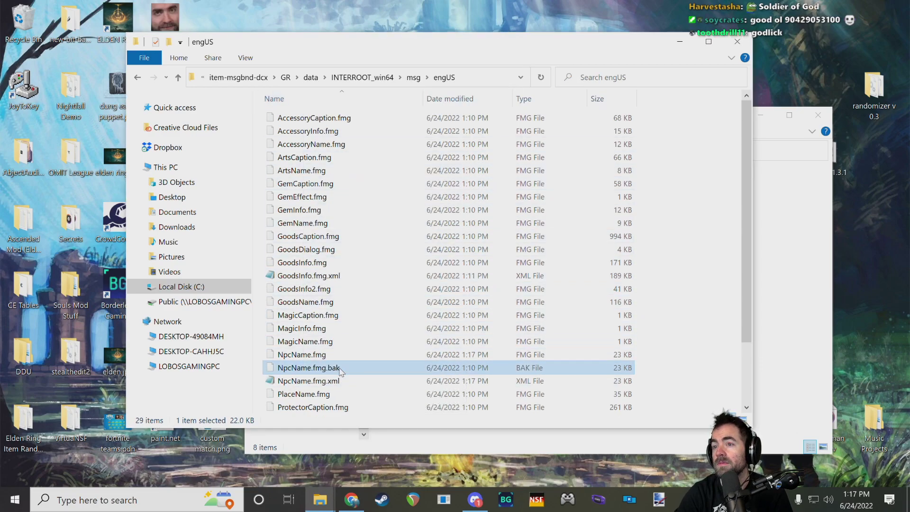
click(301, 356)
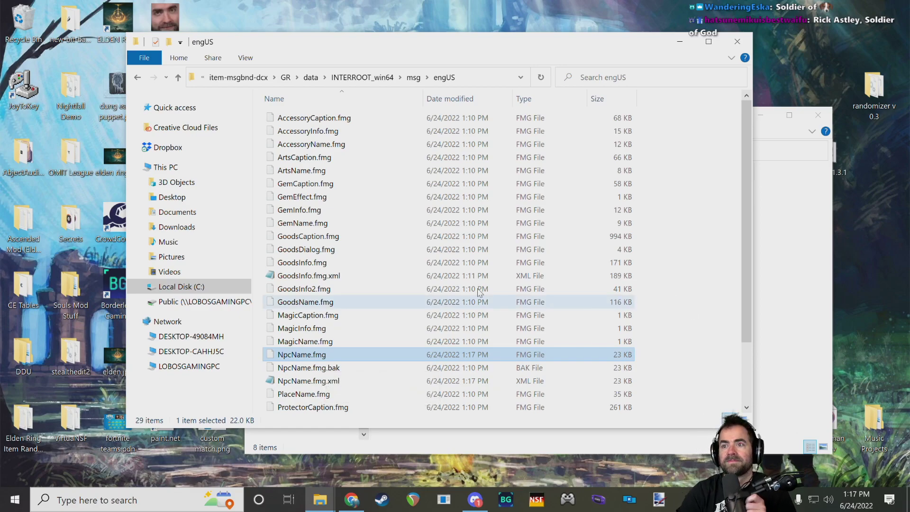
- Go back up to the game's msg folder and open its engus folder
click(310, 78)
click(307, 77)
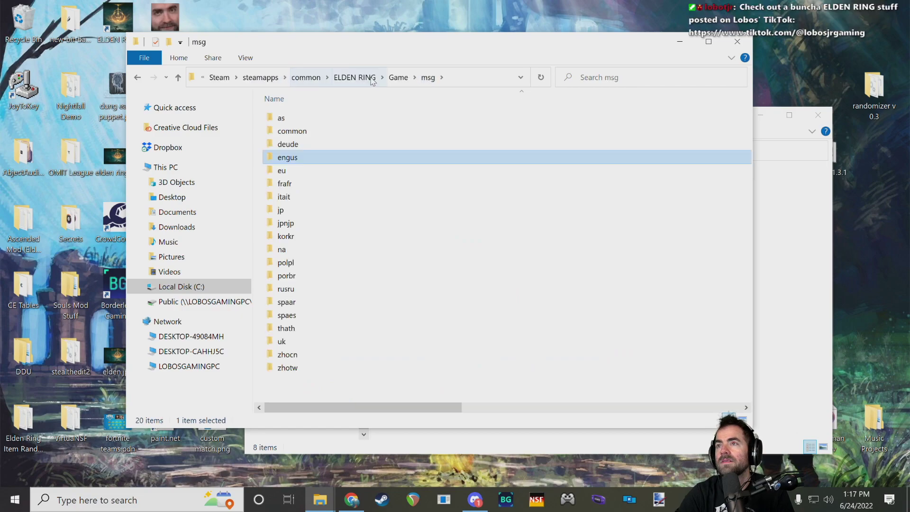
double_click(308, 159)
click(309, 150)
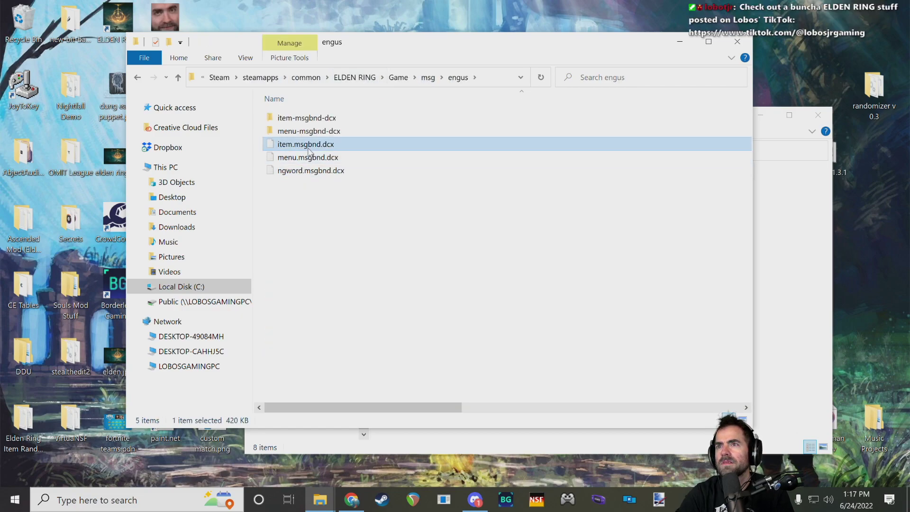
- Repack the item-msgbnd-dcx folder into item.msgbnd.dcx with Yabber and select the repacked file
click(299, 122)
right_click(299, 122)
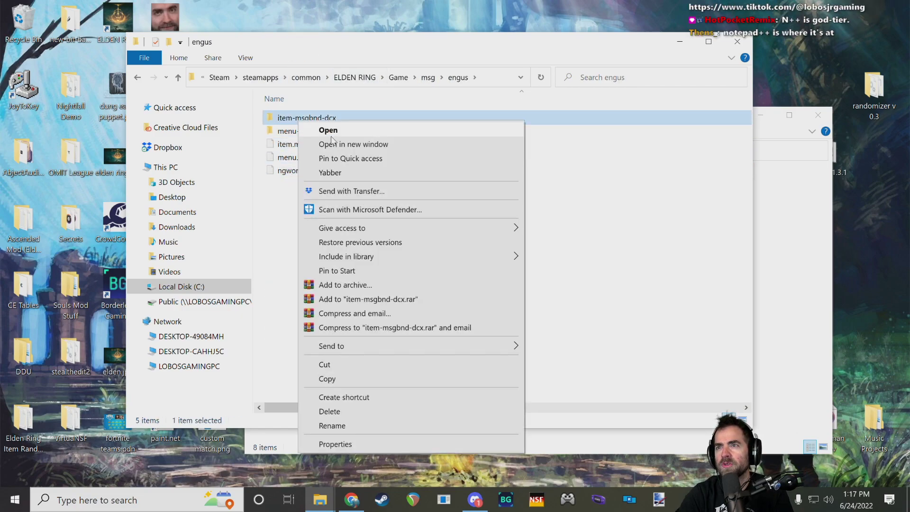
click(334, 173)
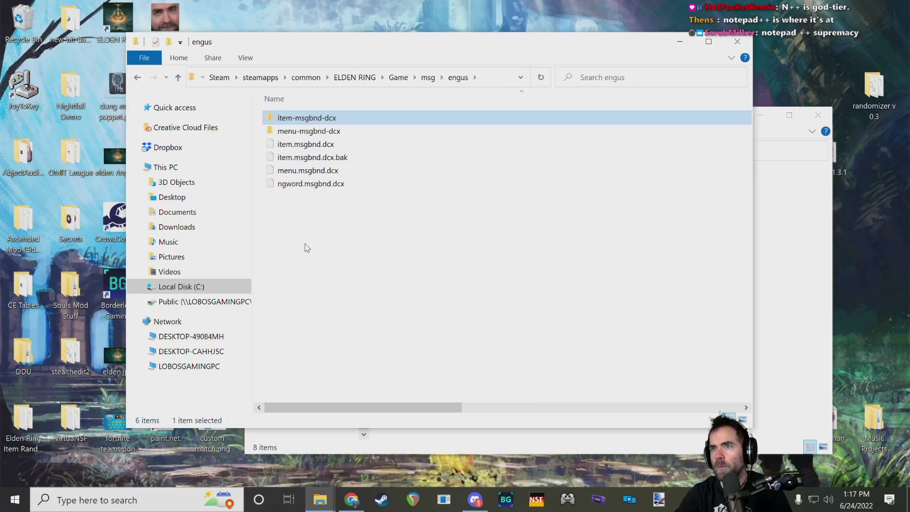
click(308, 145)
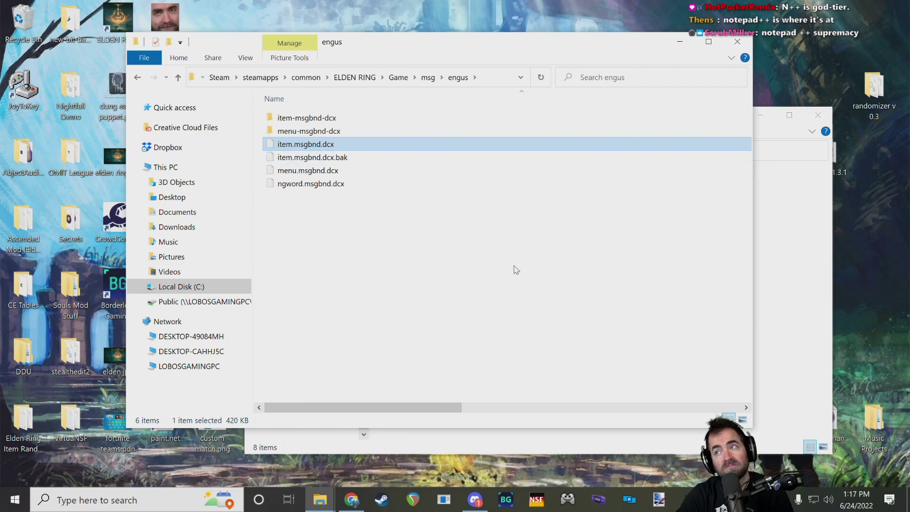
- Narrow the name, date modified and type columns in the engus folder to show all three together
drag(454, 407, 518, 407)
drag(507, 100, 334, 112)
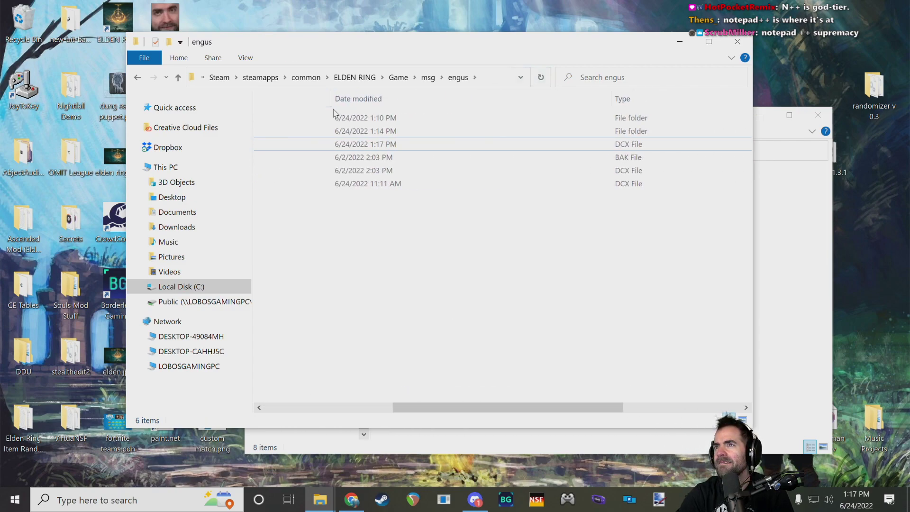
drag(443, 408, 316, 408)
drag(612, 100, 441, 106)
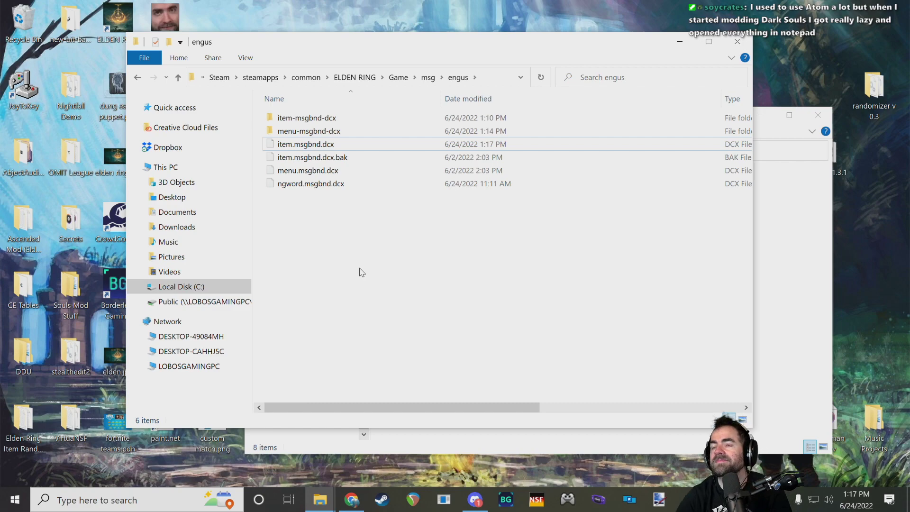
drag(721, 107, 553, 100)
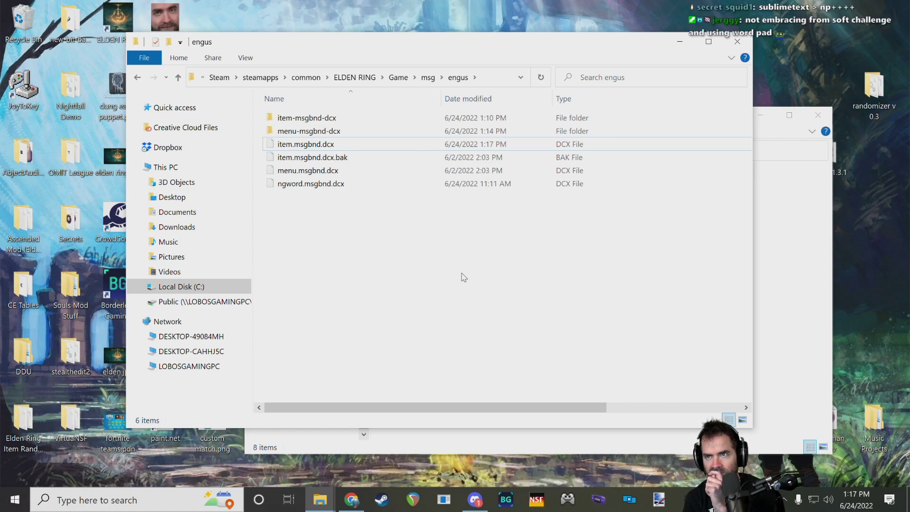
- Go back to the Game folder and look through its subfolders and files
key(alt+Left)
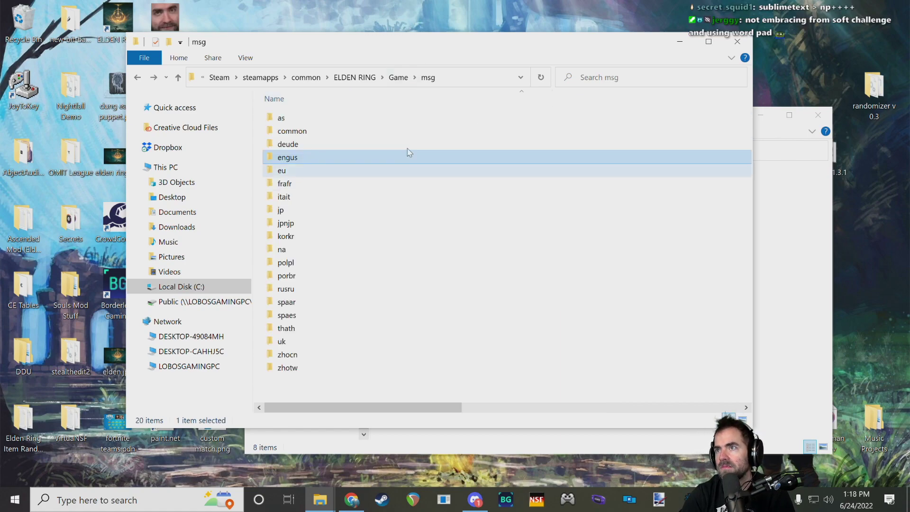
key(alt+Right)
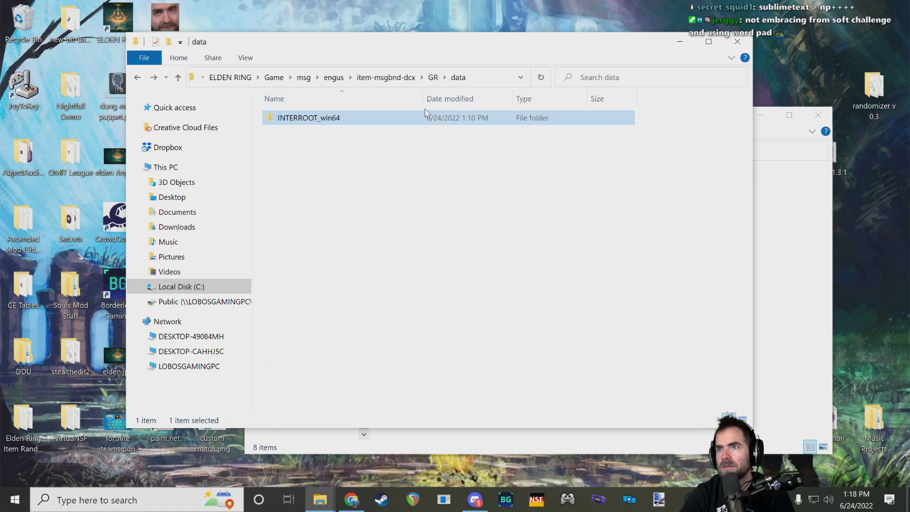
click(304, 77)
click(399, 77)
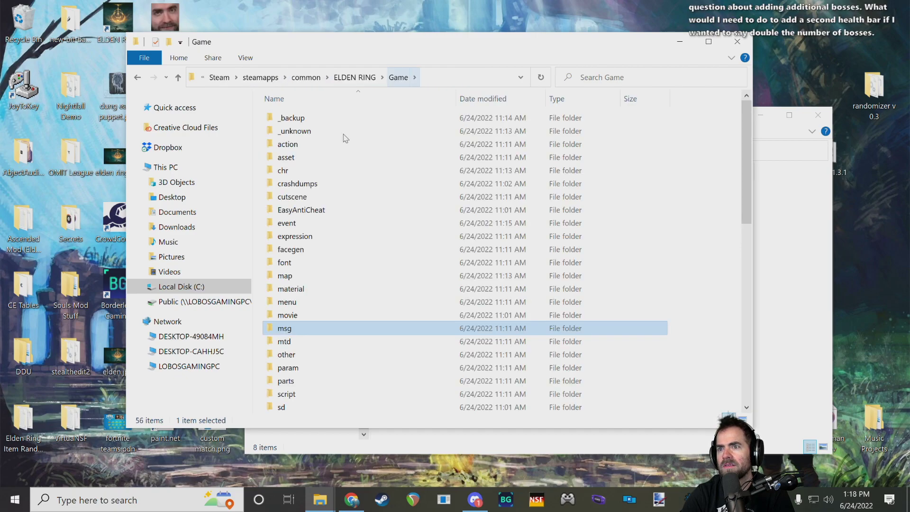
scroll(294, 332, down, 6)
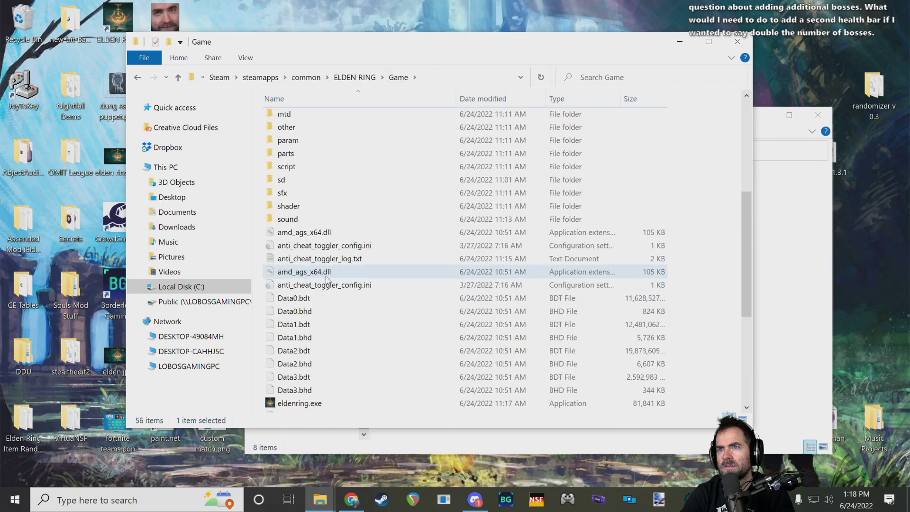
scroll(327, 275, up, 1)
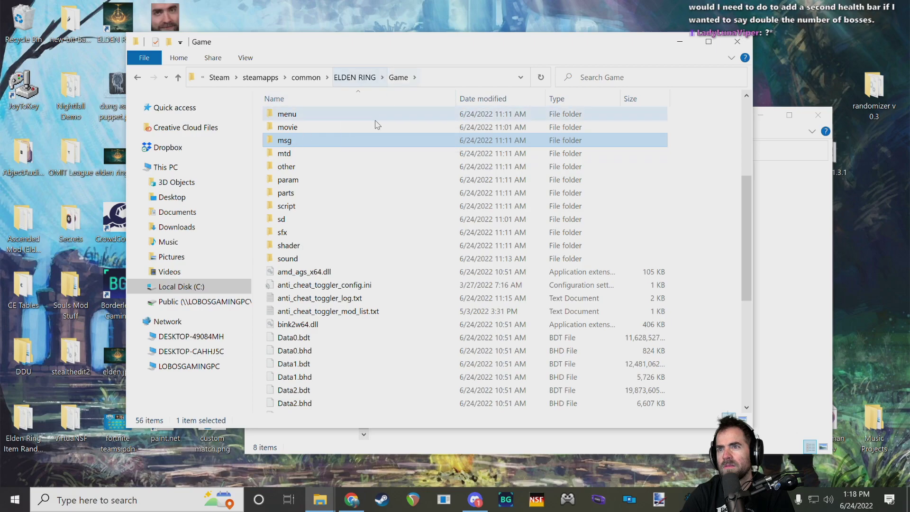
- Open the _yabber-bnd4.xml file inside the msg\engus\item-msgbnd-dcx folder
double_click(370, 140)
click(289, 170)
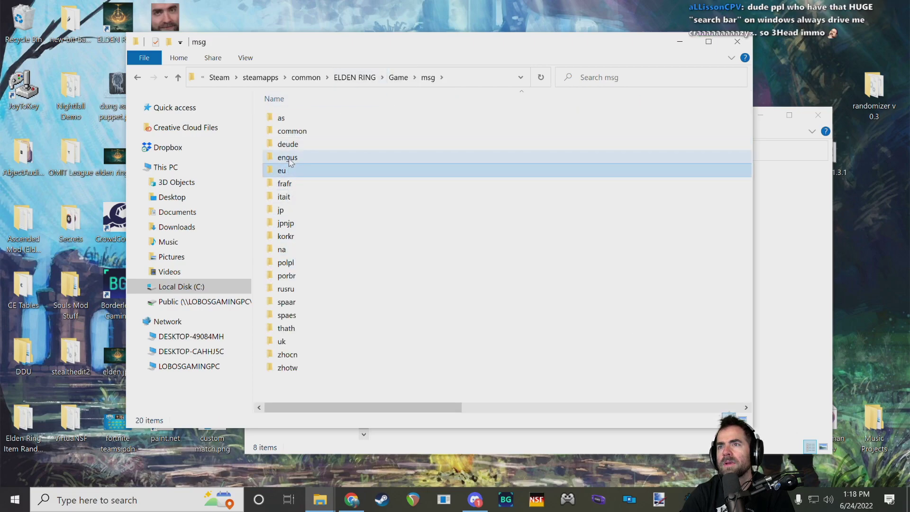
double_click(288, 158)
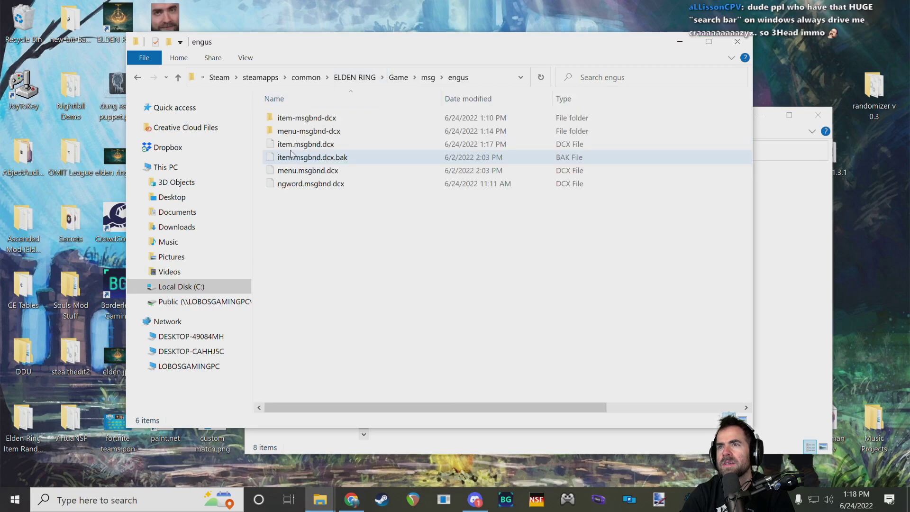
double_click(305, 118)
double_click(305, 132)
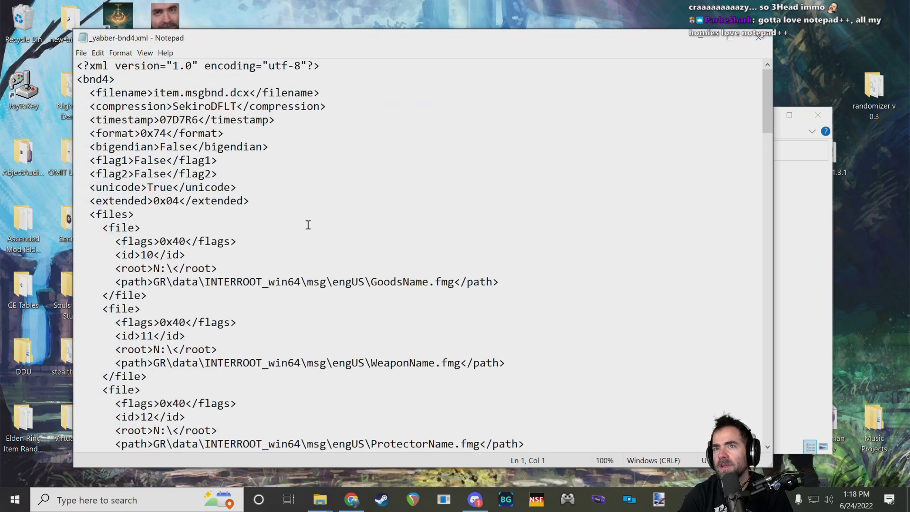
- Examine the header and the first file entries in _yabber-bnd4.xml, including the WeaponName.fmg entry's id and path
click(356, 97)
scroll(333, 137, down, 1)
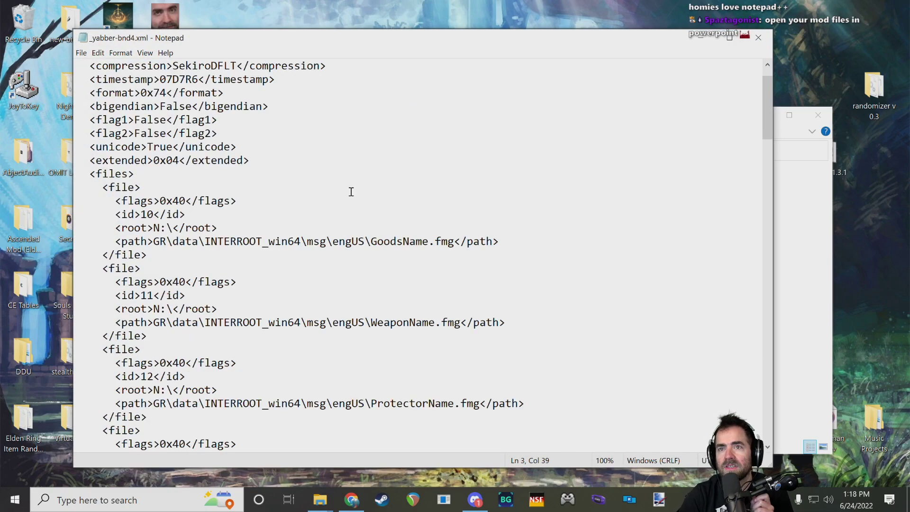
scroll(352, 192, down, 2)
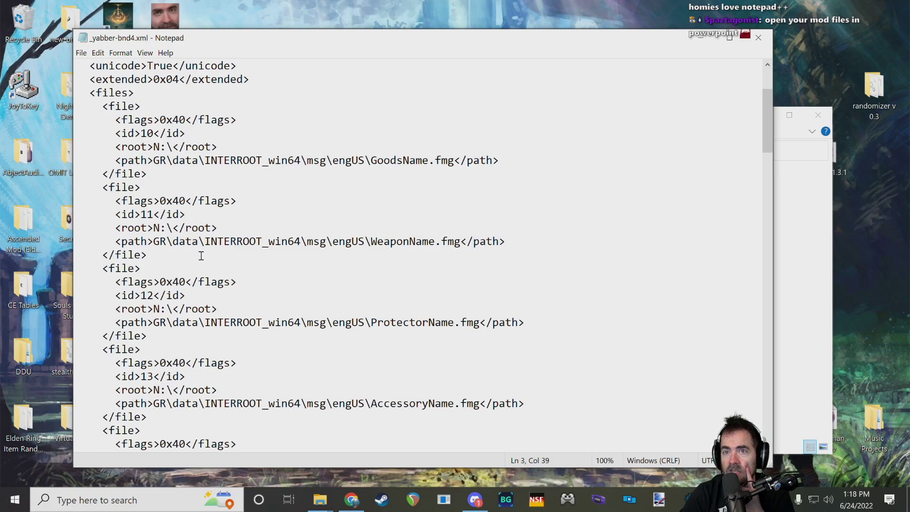
mouse_move(106, 187)
mouse_down()
mouse_move(158, 256)
mouse_move(104, 189)
mouse_up()
click(168, 257)
click(165, 269)
click(156, 253)
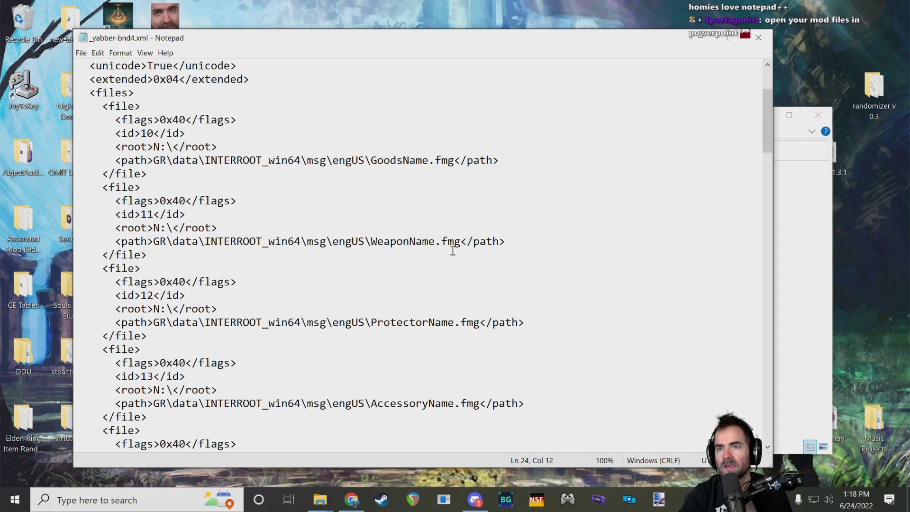
click(514, 240)
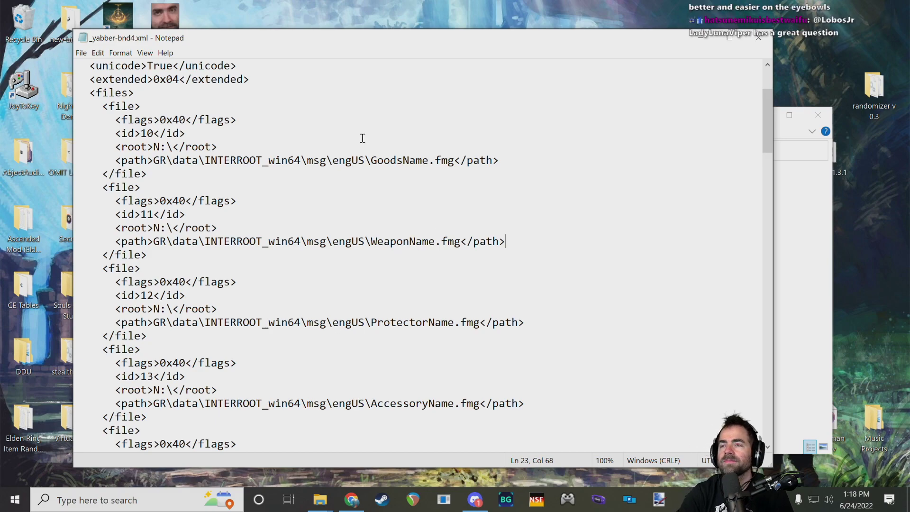
- Compare the GoodsName.fmg entry's structure with the last file entry, GoodsInfo2.fmg, at the end of the XML
click(447, 172)
drag(150, 173, 116, 120)
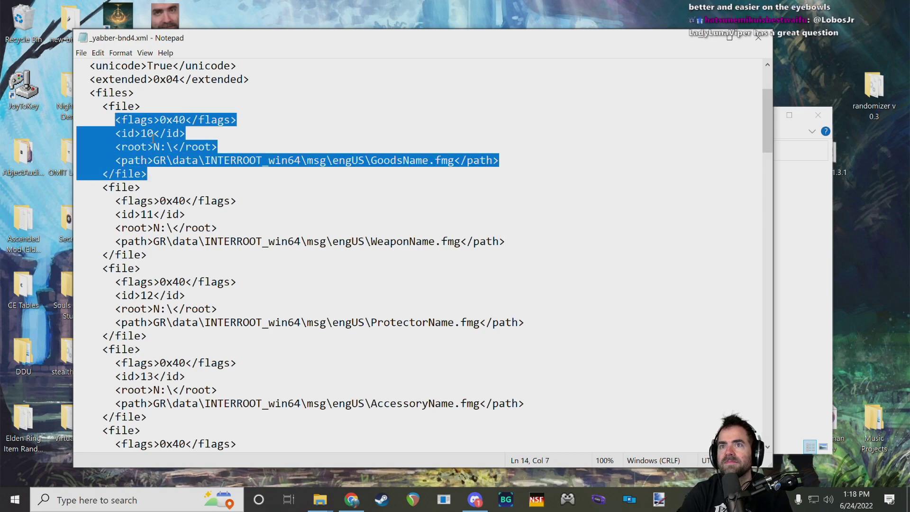
click(162, 171)
scroll(201, 217, down, 20)
scroll(201, 217, down, 20)
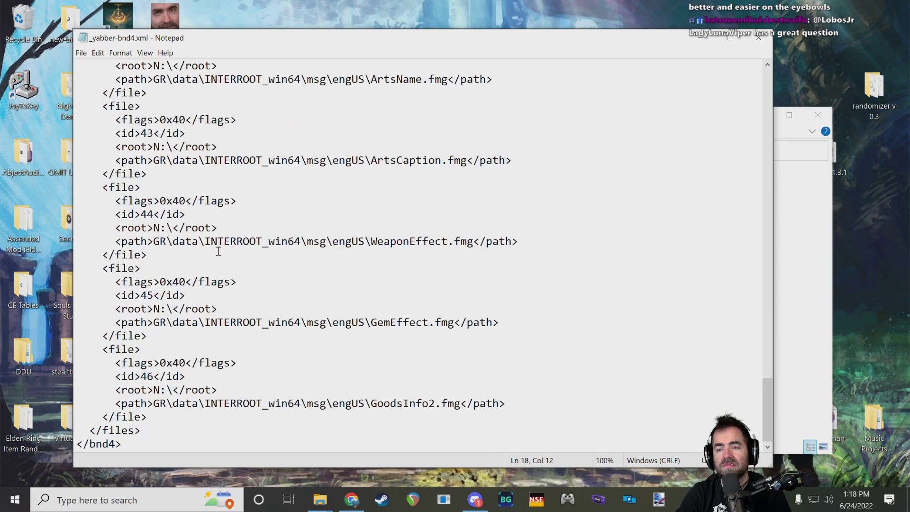
click(152, 378)
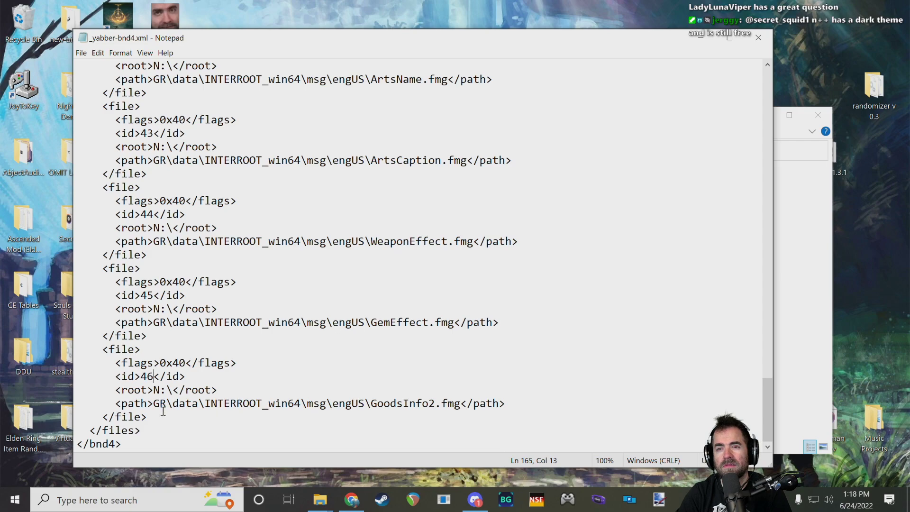
click(158, 417)
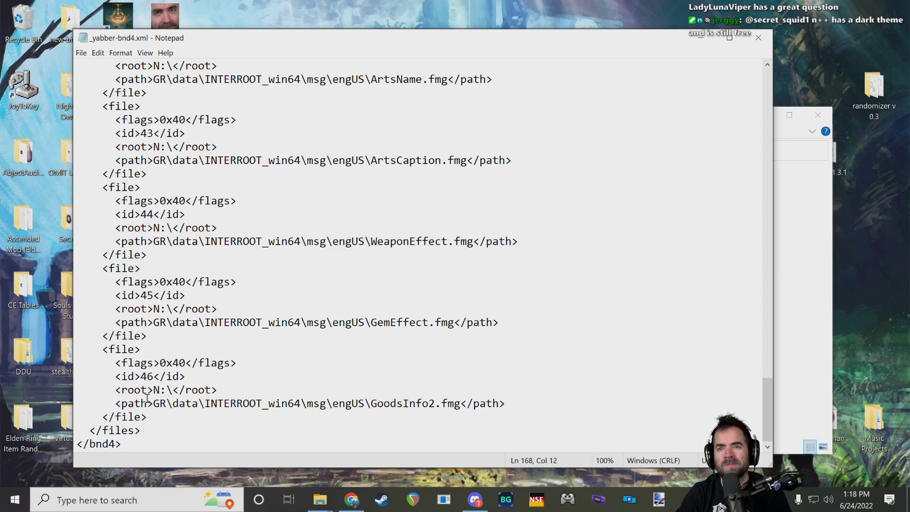
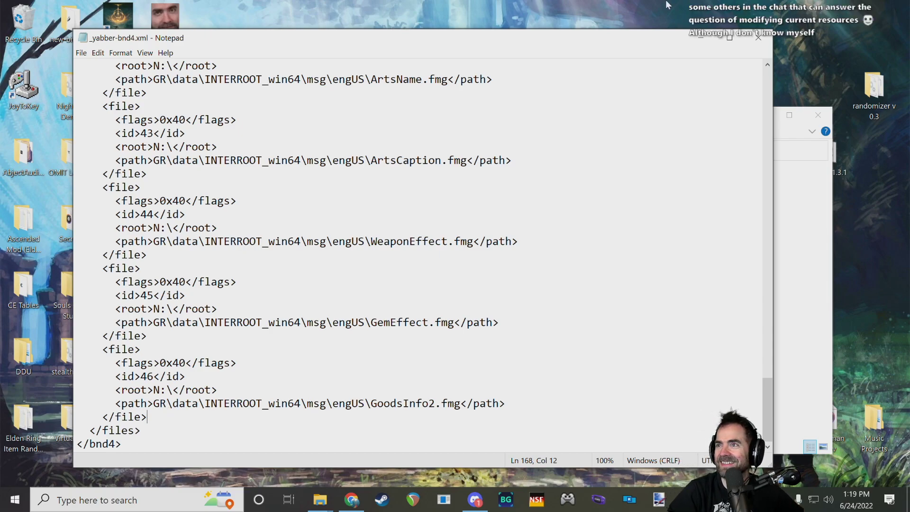
drag(74, 31, 137, 126)
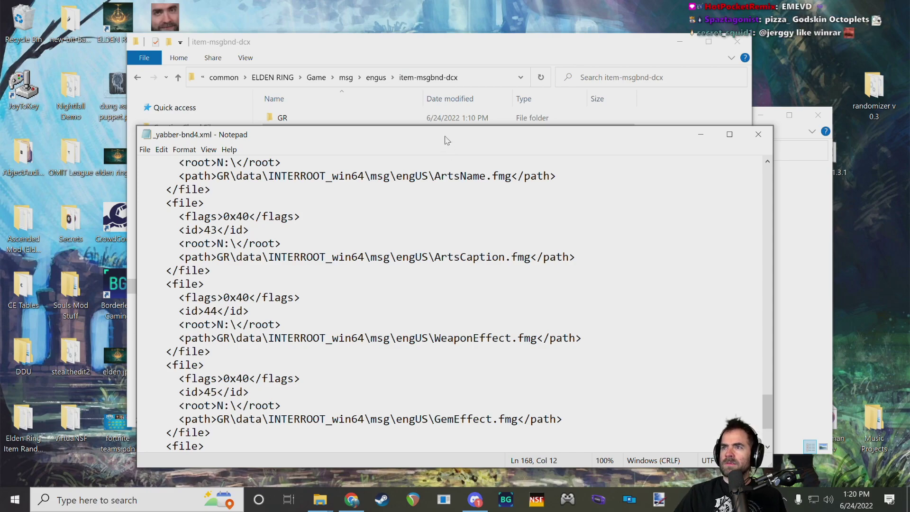
drag(448, 135, 431, 123)
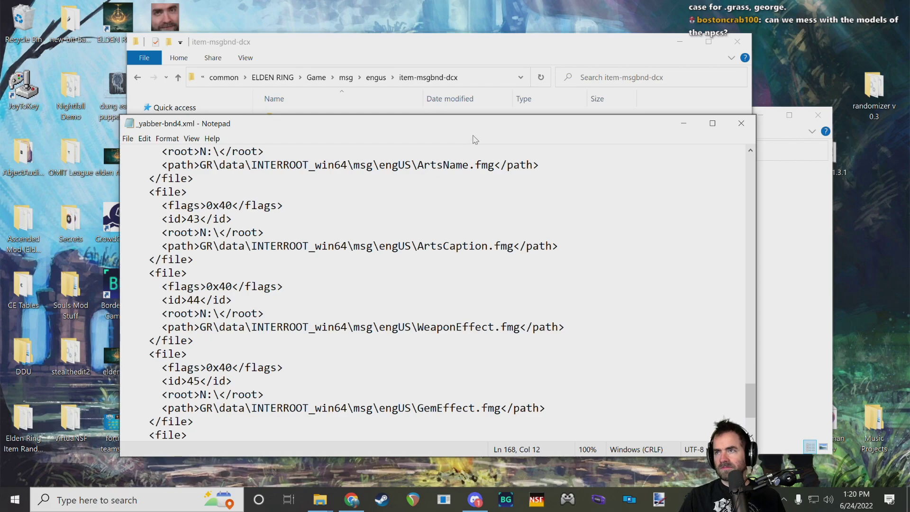
drag(482, 126, 493, 125)
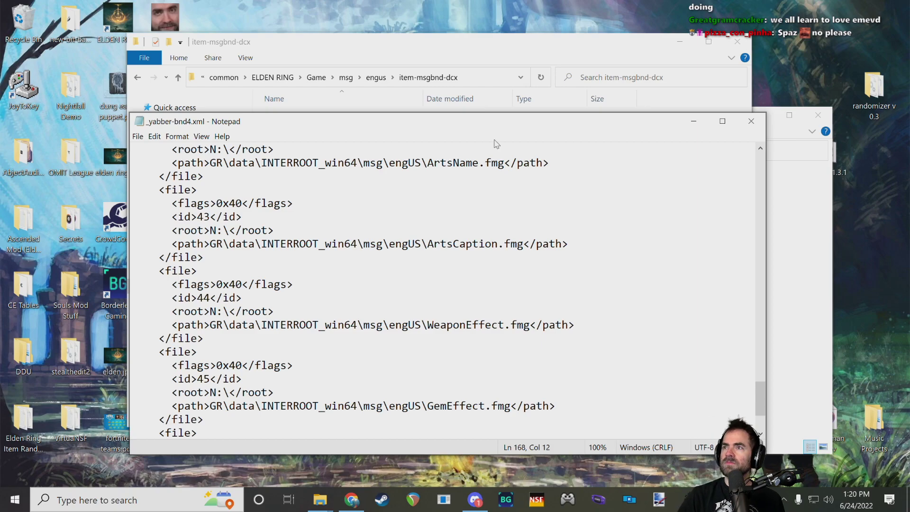
drag(496, 127, 462, 118)
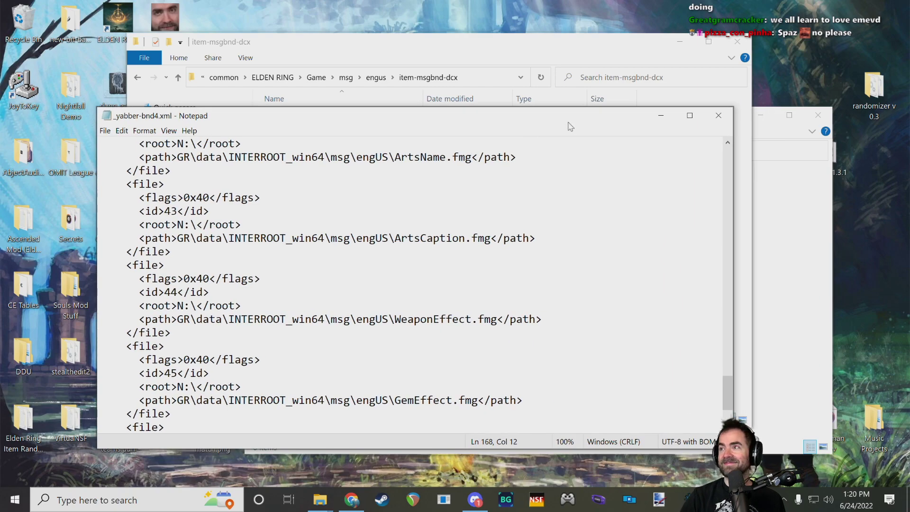
click(777, 127)
drag(671, 117, 725, 127)
drag(272, 115, 339, 140)
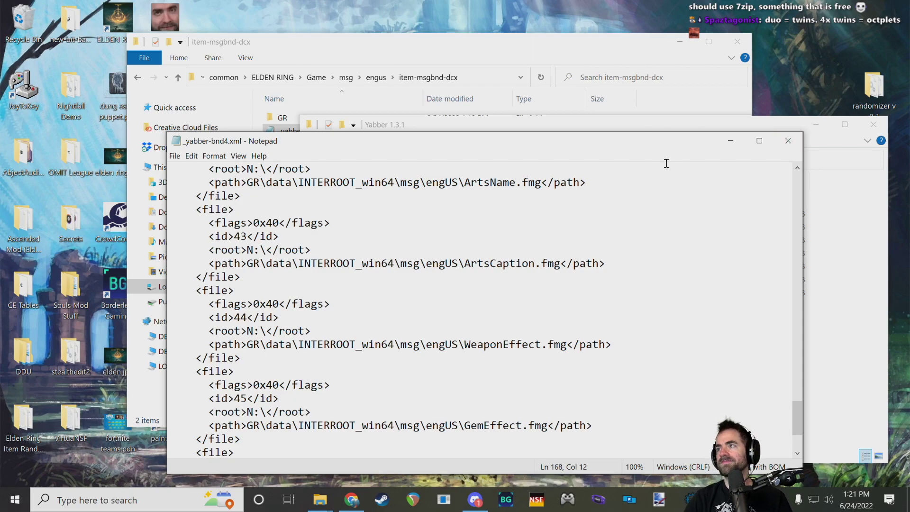
drag(689, 146, 664, 119)
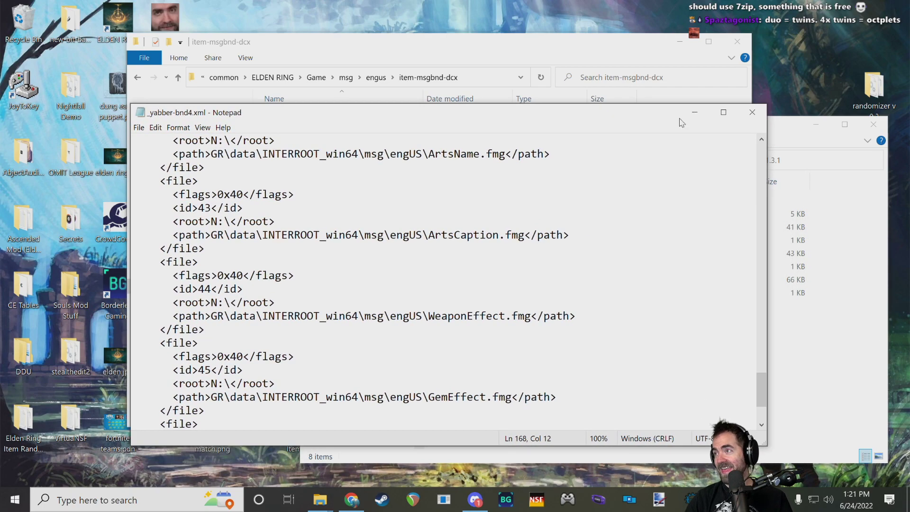
- Shrink and reposition the Yabber 1.3.1 folder window, and sort the item-msgbnd-dcx folder by size with GR first
drag(788, 131, 779, 146)
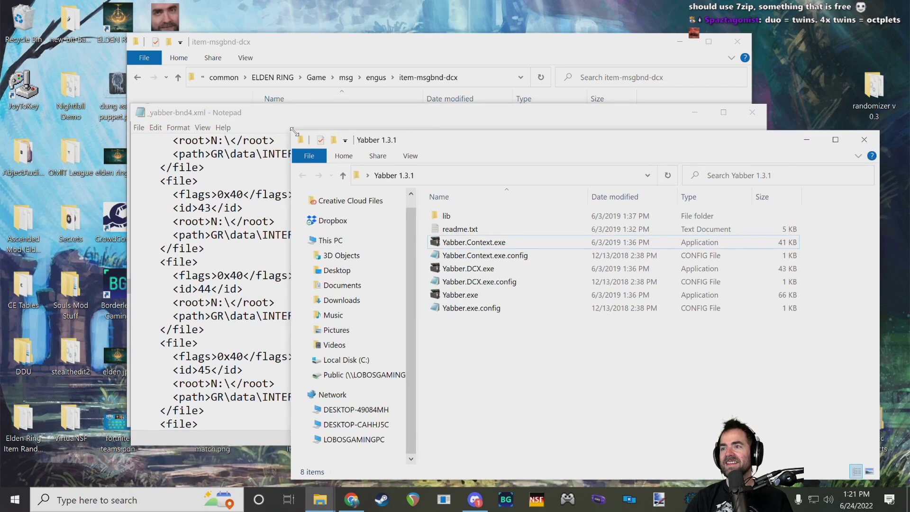
drag(292, 133, 399, 170)
drag(398, 317, 347, 317)
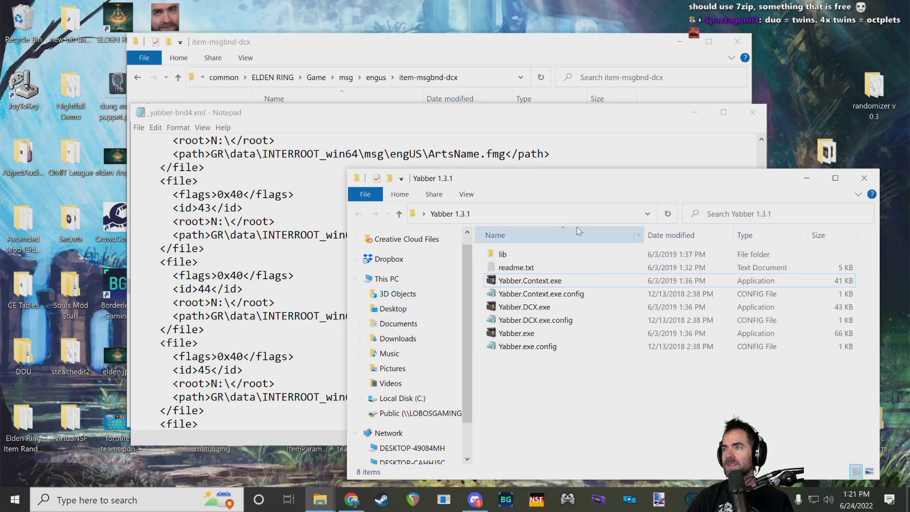
drag(602, 176, 623, 186)
click(606, 99)
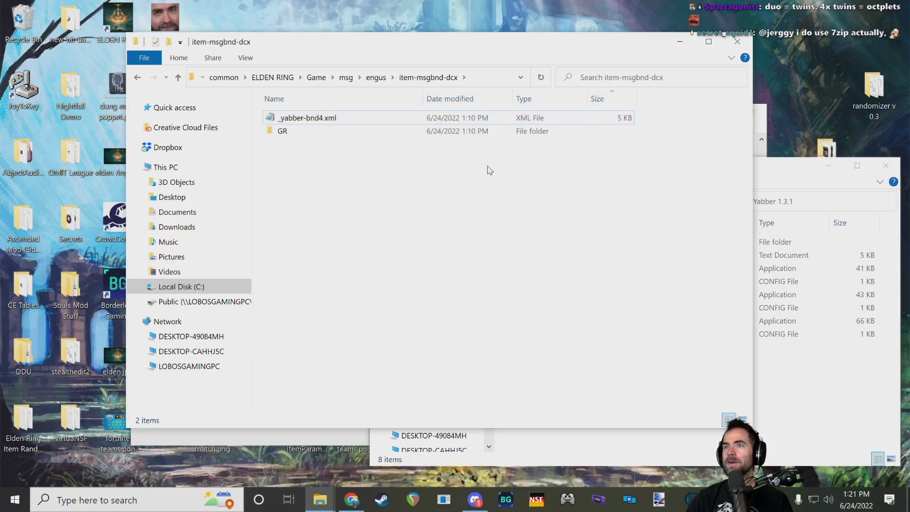
click(589, 100)
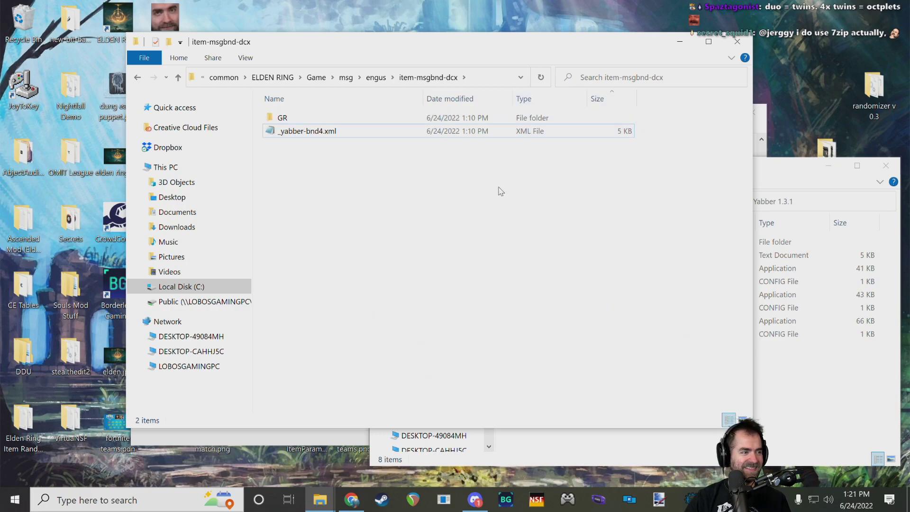
- Move the Yabber 1.3.1 folder window aside and close the _yabber-bnd4.xml file
drag(781, 173, 653, 162)
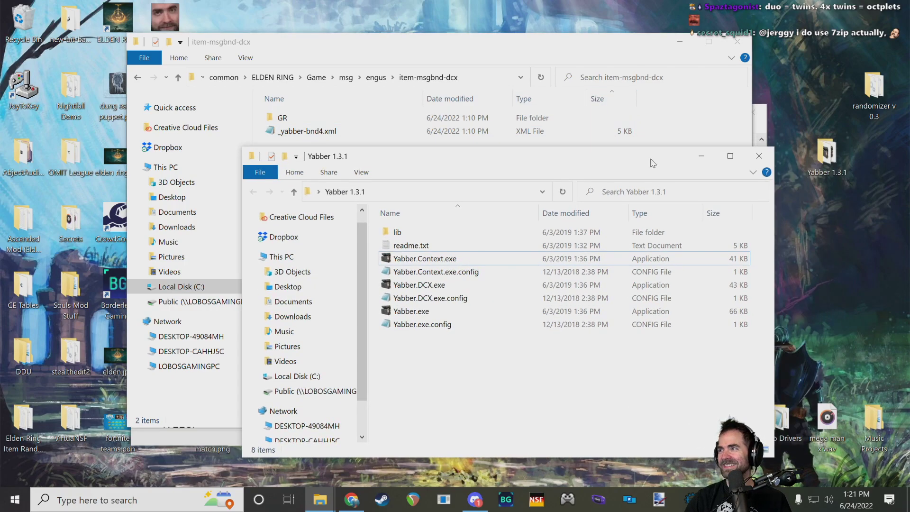
click(765, 136)
click(753, 112)
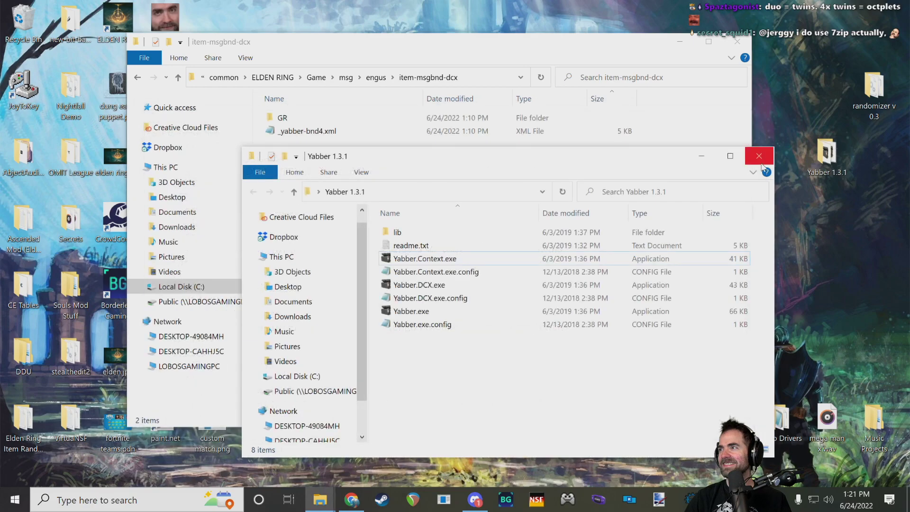
- Shrink the item-msgbnd-dcx folder window and arrange it in front of the Yabber 1.3.1 folder window
drag(582, 158, 630, 144)
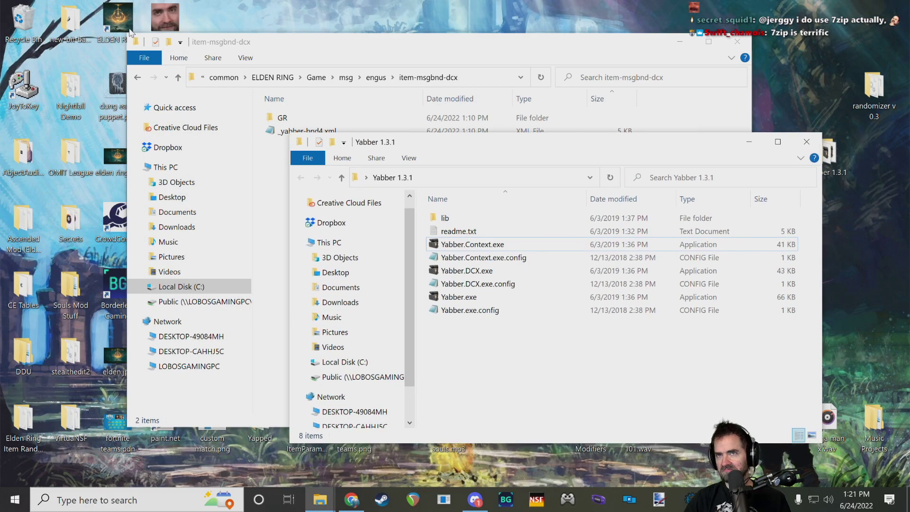
drag(382, 49, 384, 76)
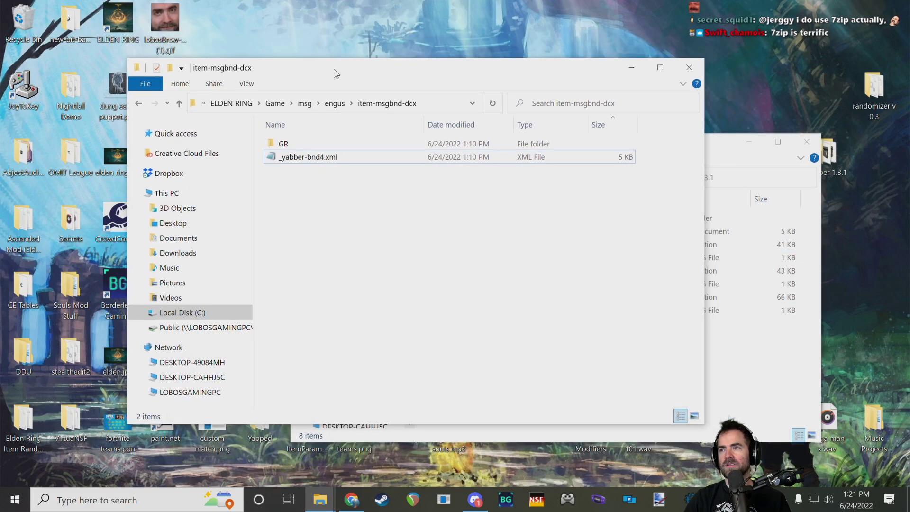
drag(721, 152, 756, 199)
click(273, 239)
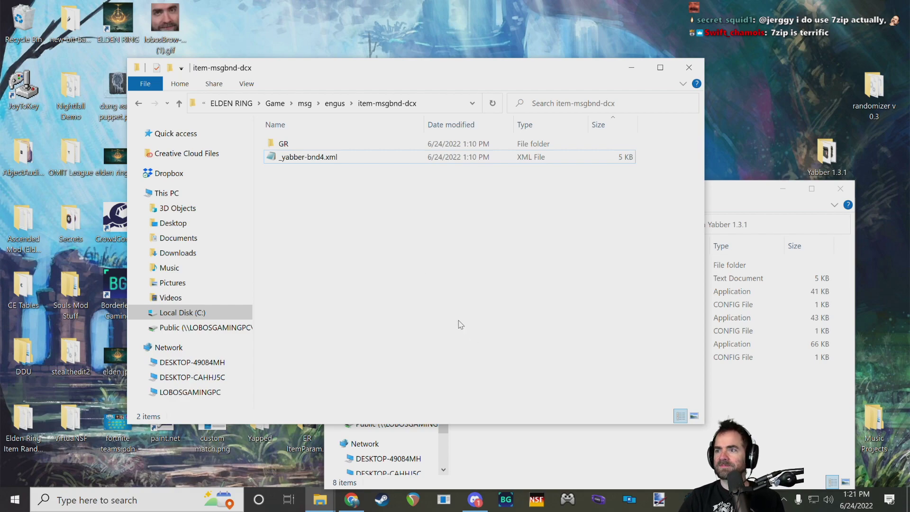
- Return to the ELDEN RING Game folder and run start_game_in_offline_mode.exe
click(565, 484)
click(274, 204)
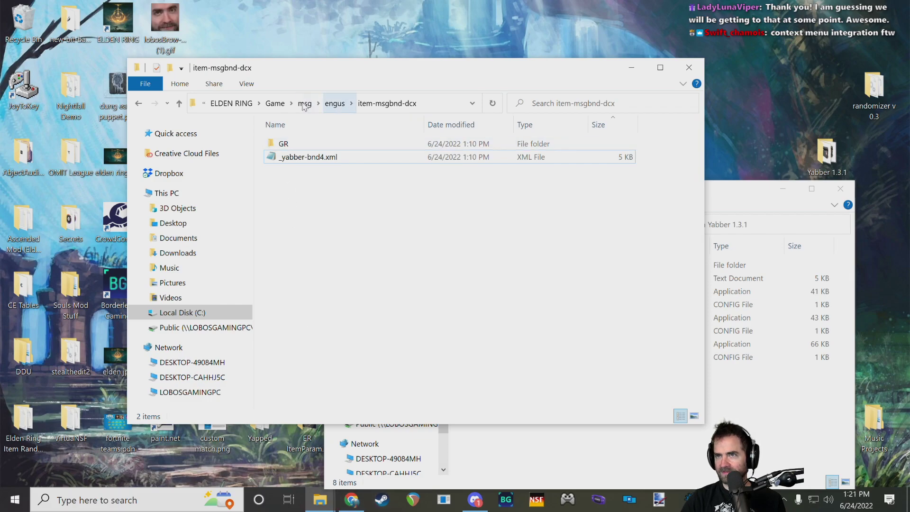
click(282, 104)
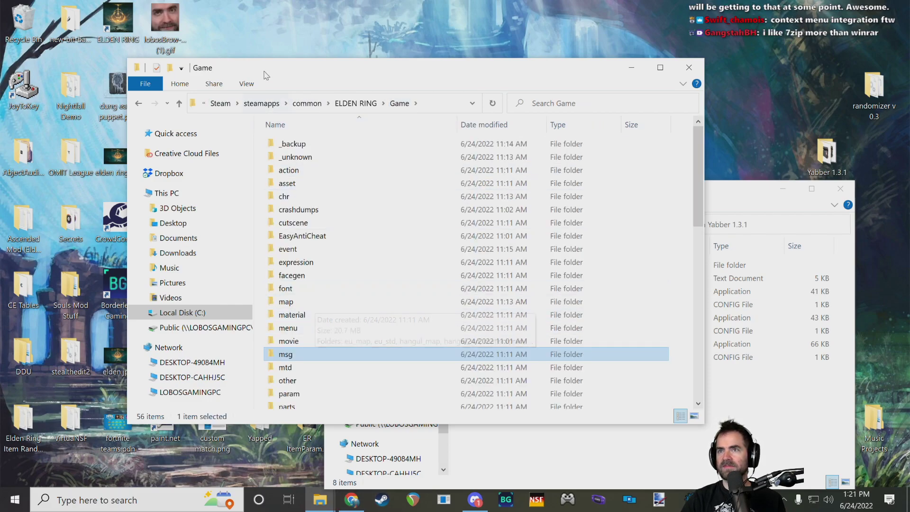
click(368, 108)
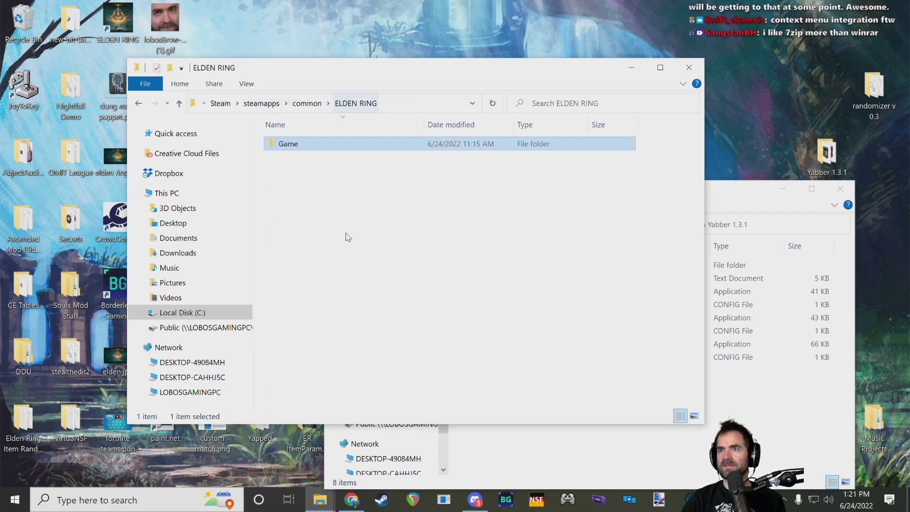
double_click(309, 143)
scroll(327, 332, down, 12)
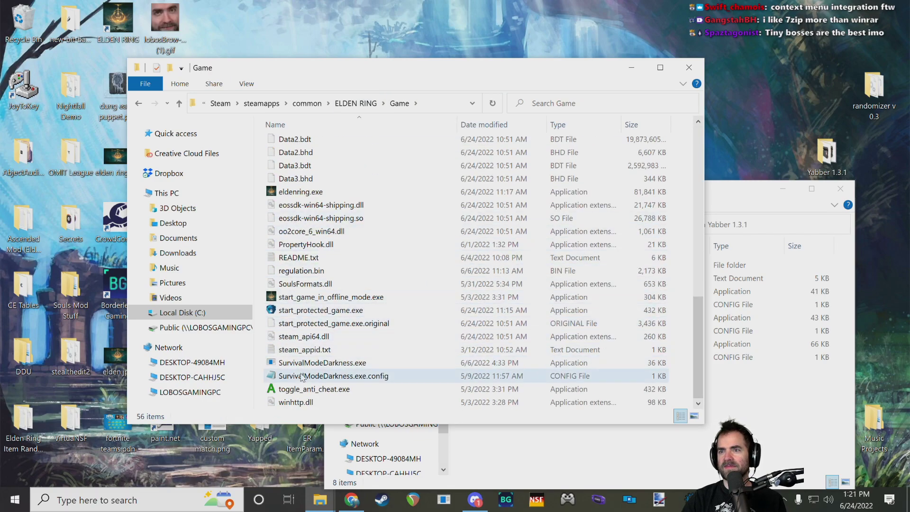
double_click(331, 297)
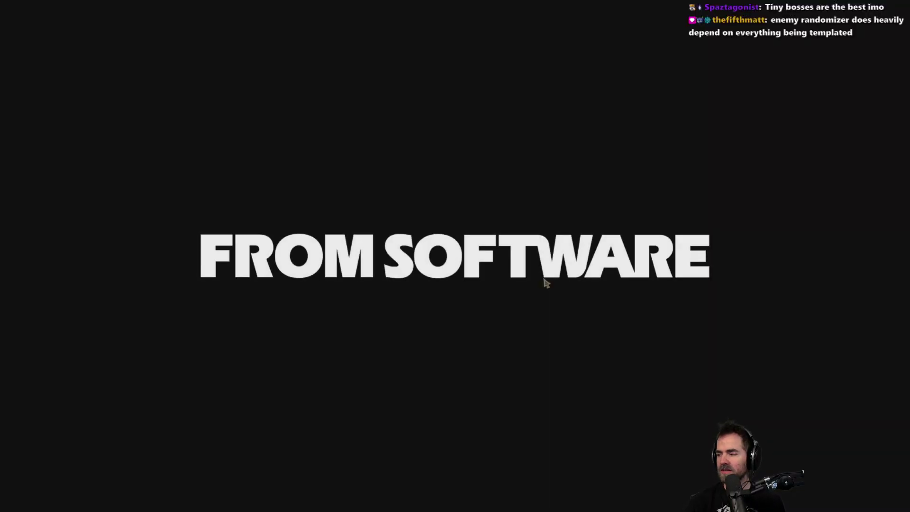
- Skip the intro logos, acknowledge the Quit Game notice and open the Load Game screen
key(e)
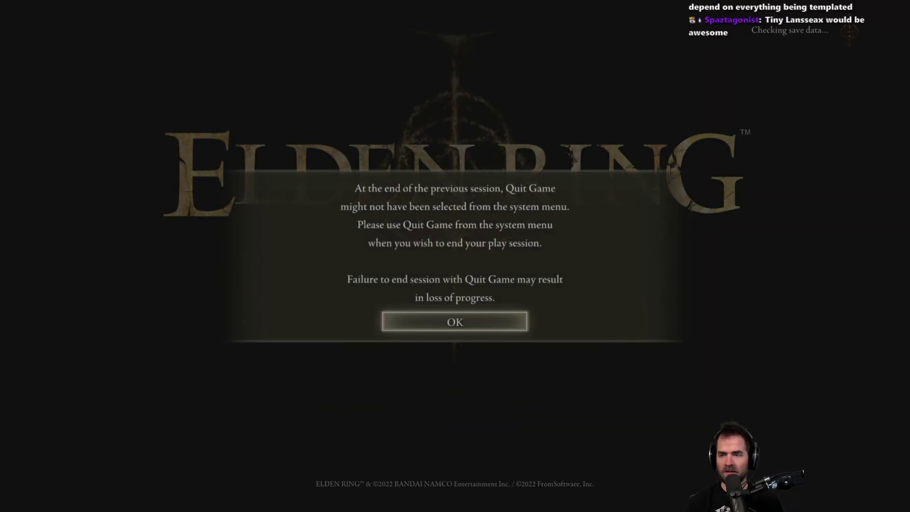
key(e)
key(Return)
key(Return)
key(Down)
key(Down)
key(Up)
key(Return)
- Look through the saved character profiles, from first to last, and return to the title screen
key(Down)
key(Up)
key(Up)
key(Up)
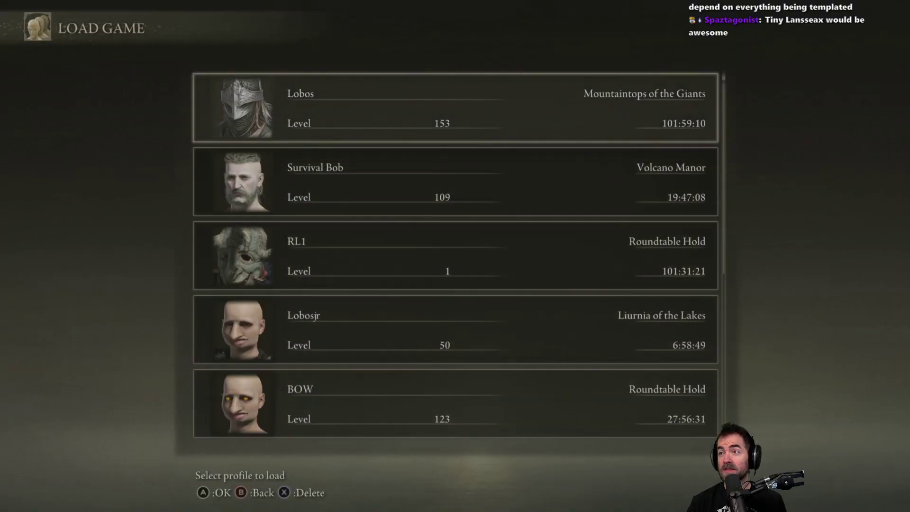
key(Up)
key(Up)
key(Up)
key(Up)
key(Up)
key(Up)
key(Up)
key(Up)
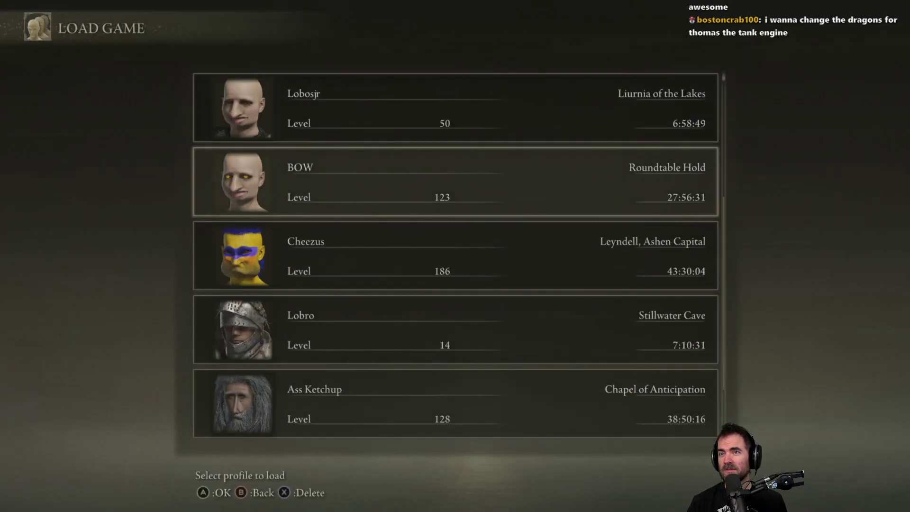
key(Down)
key(Down)
key(Down)
key(Down)
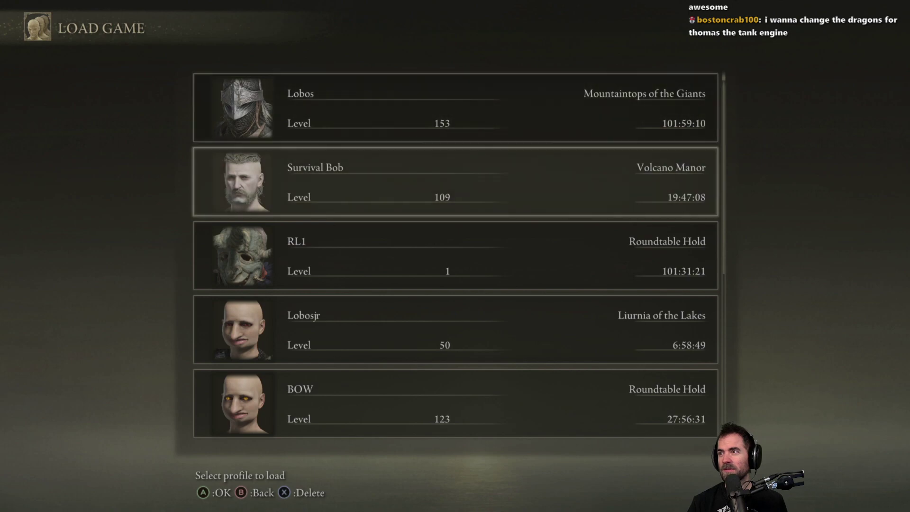
key(Down)
key(Down)
key(Down)
key(Down)
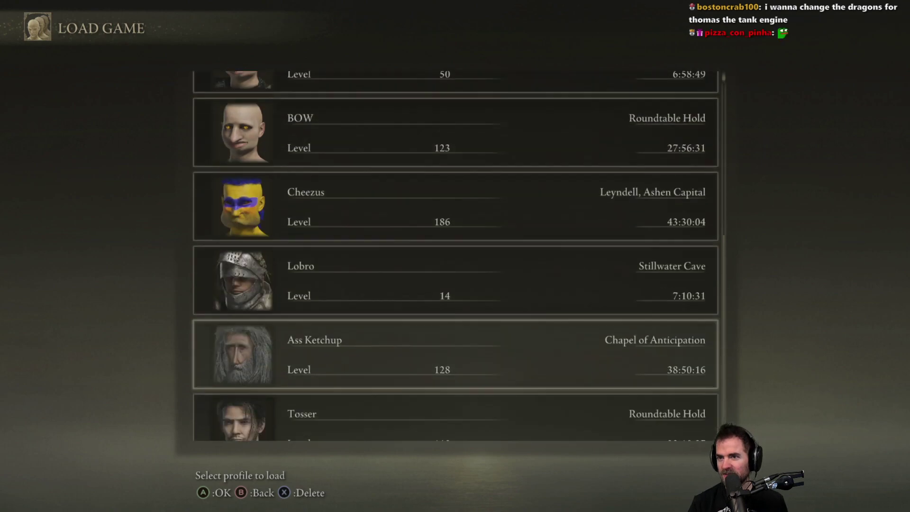
key(Escape)
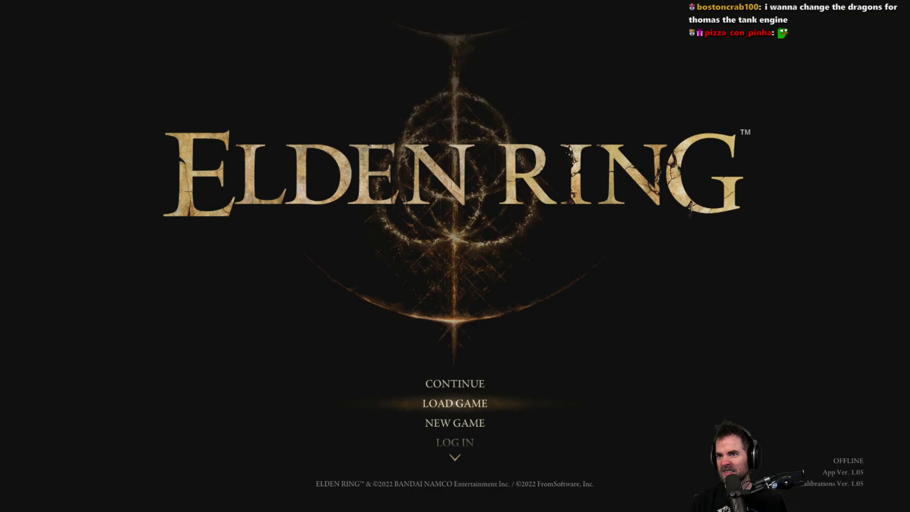
key(Return)
key(Escape)
- Start a new game with the Vagabond as the character base
key(Down)
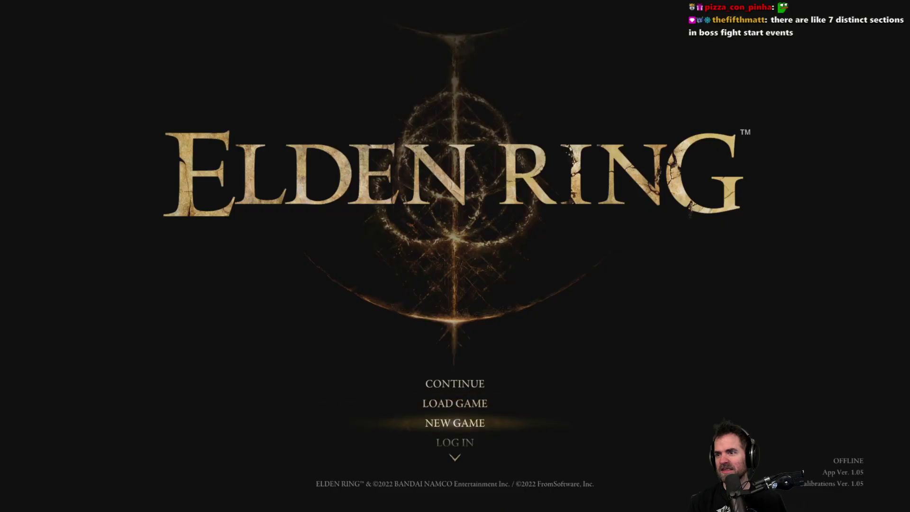
key(Return)
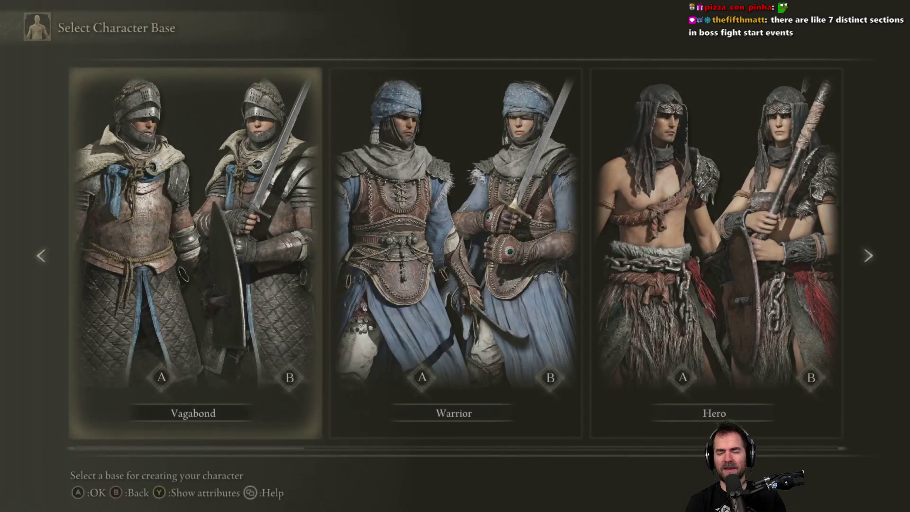
key(Right)
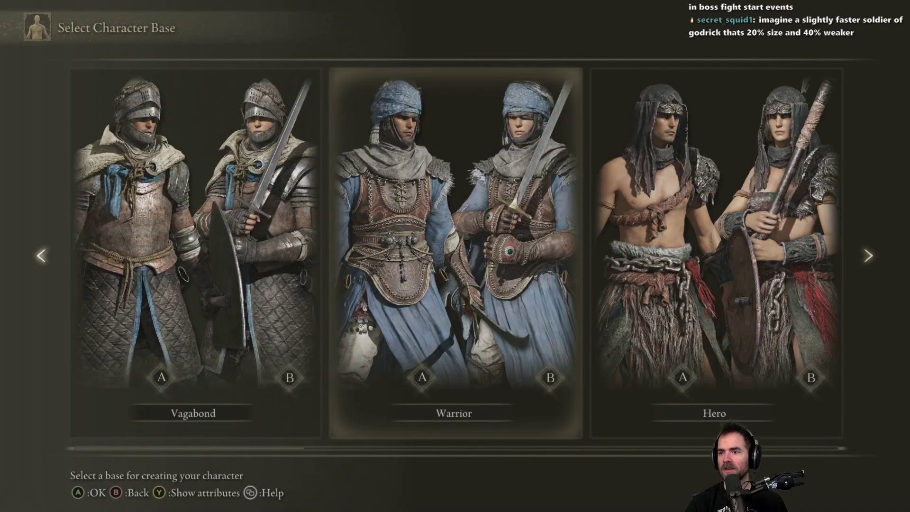
key(Left)
key(Return)
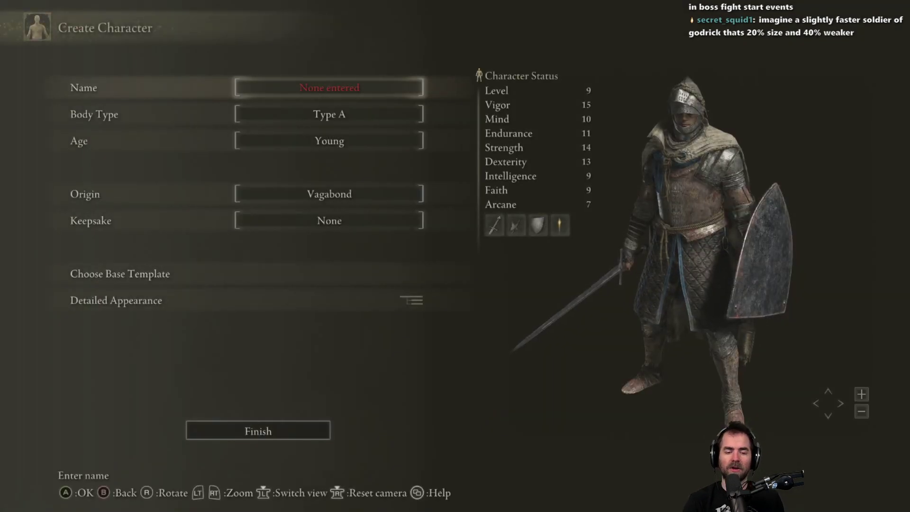
- Name the new character Test
key(Return)
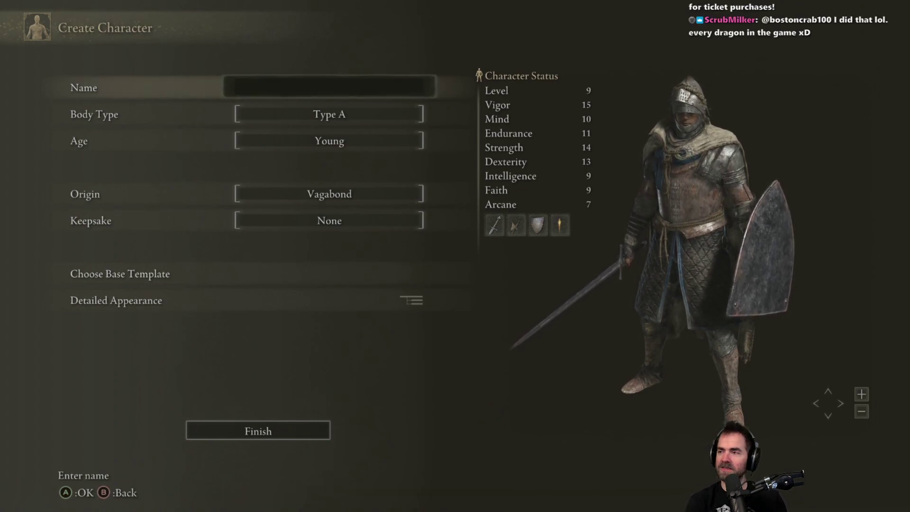
text(Test)
key(Return)
- Look into the base template and detailed appearance options of the character
key(Up)
key(Up)
key(Up)
key(Up)
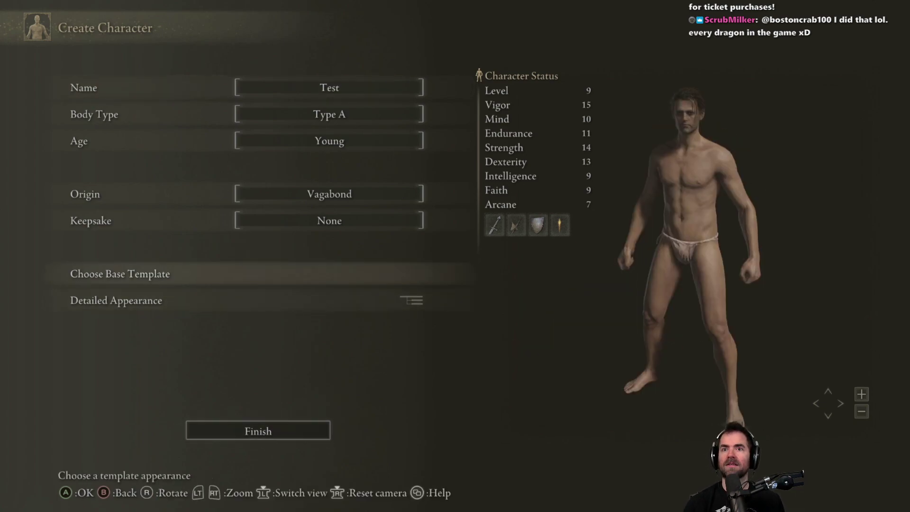
key(Return)
key(Up)
key(Up)
key(Up)
key(Up)
key(Return)
key(Down)
key(Down)
key(Return)
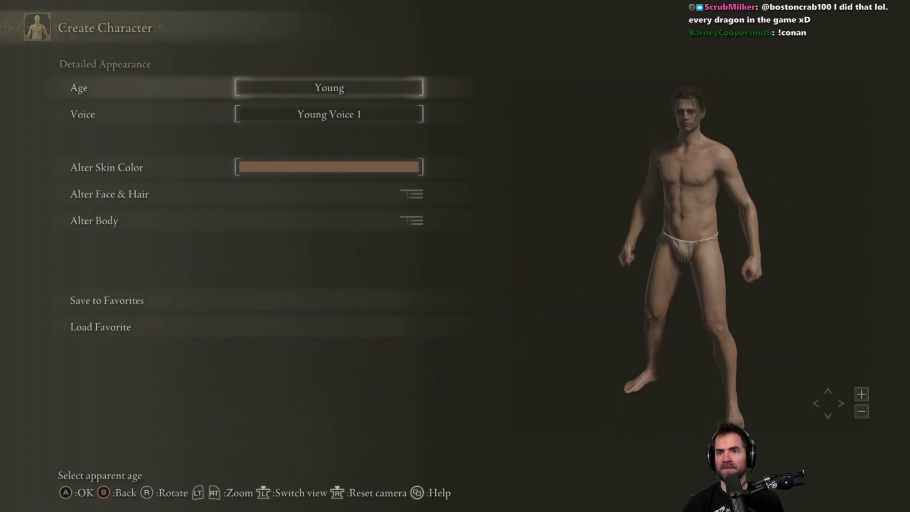
- Leave the detailed appearance options and finish creating the character to start the game
key(Escape)
key(Down)
key(Return)
key(Left)
key(Return)
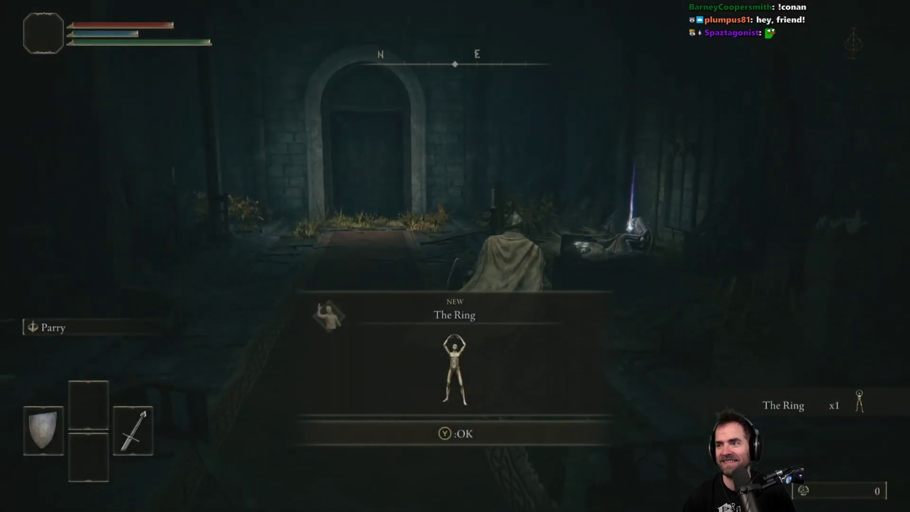
- Acknowledge The Ring gesture and pillage the nearby remains for the Tarnished's Wizened Finger
key(e)
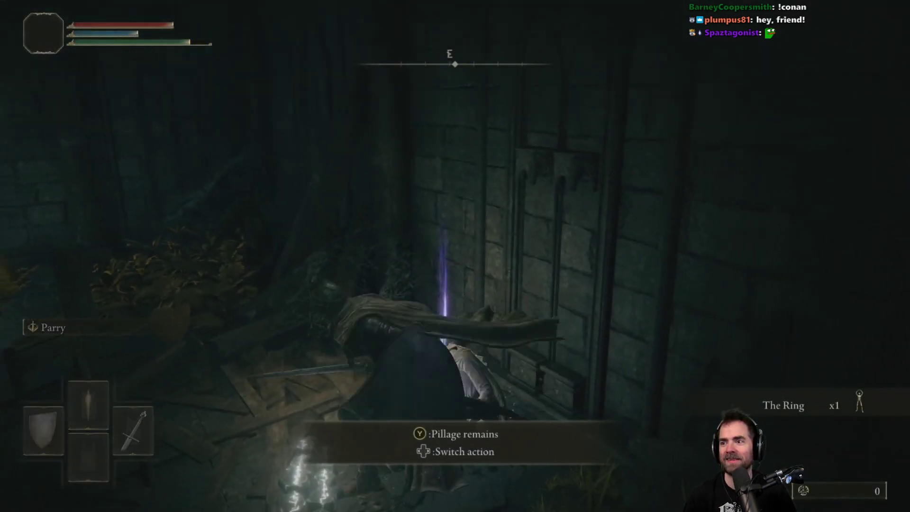
key(e)
key(e)
key(w)
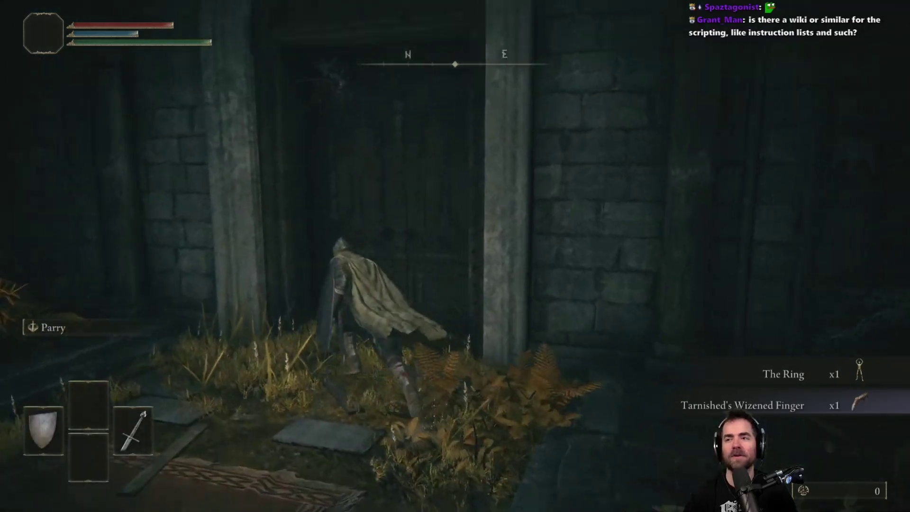
- Open the chapel doors, run outside and cross the rope bridge toward the archway
key(e)
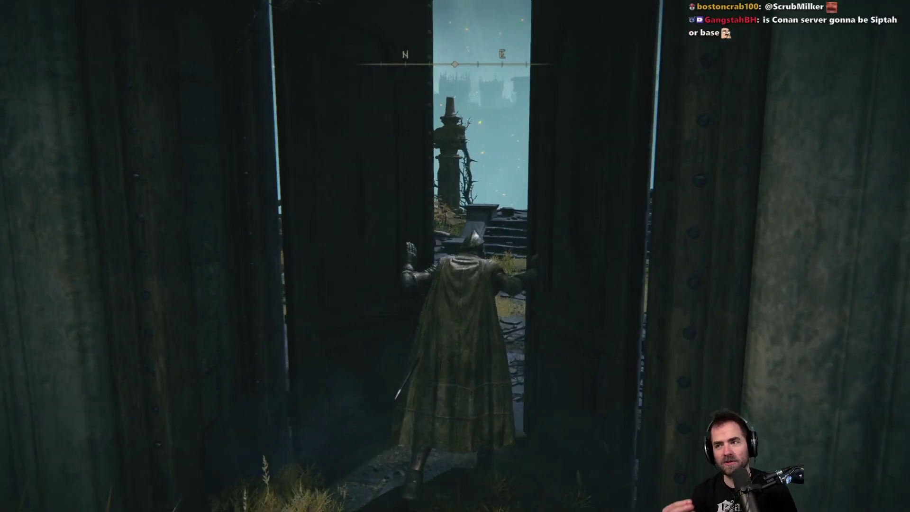
key(w)
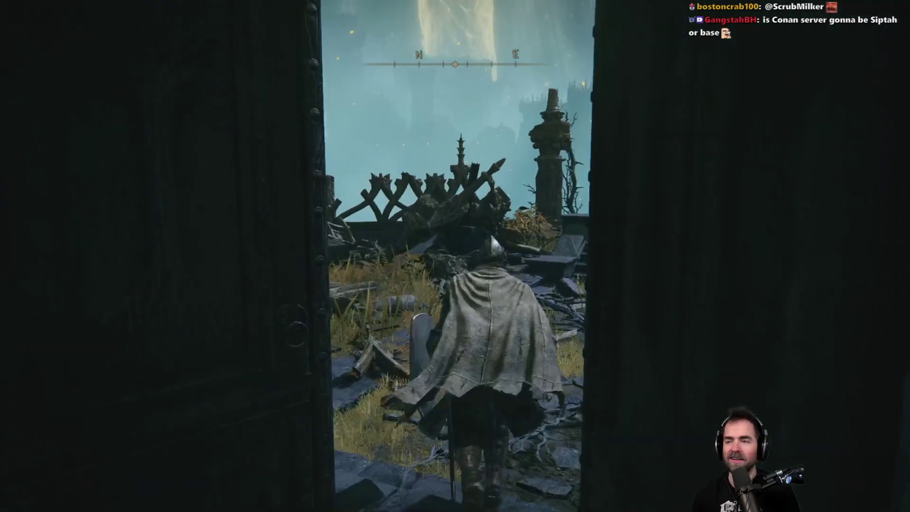
key(w)
key(f)
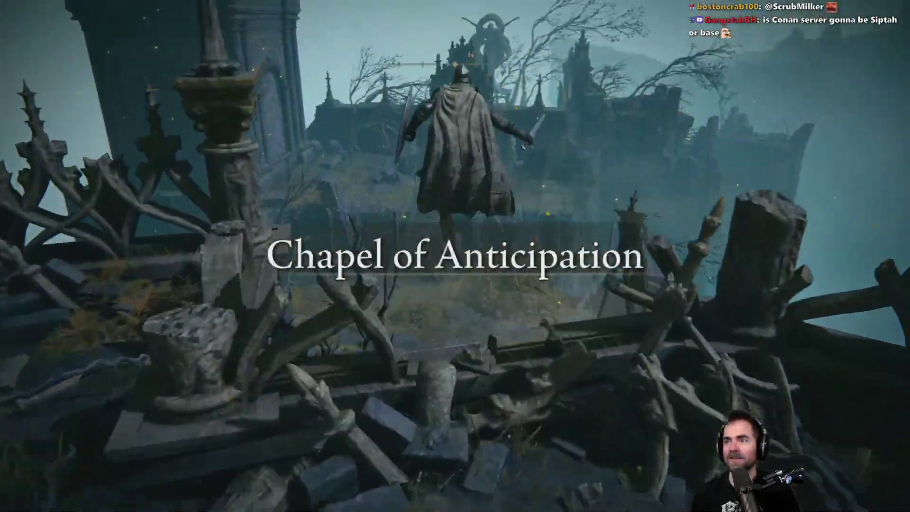
key(w)
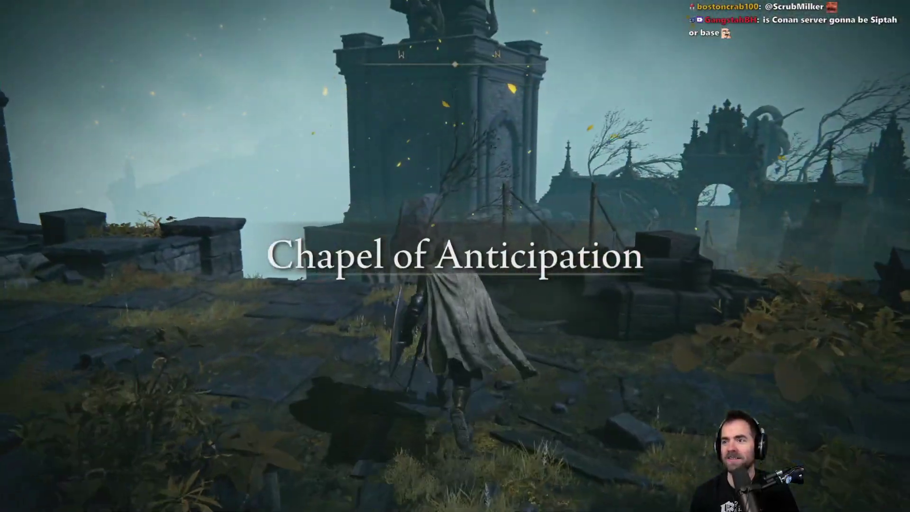
key(w)
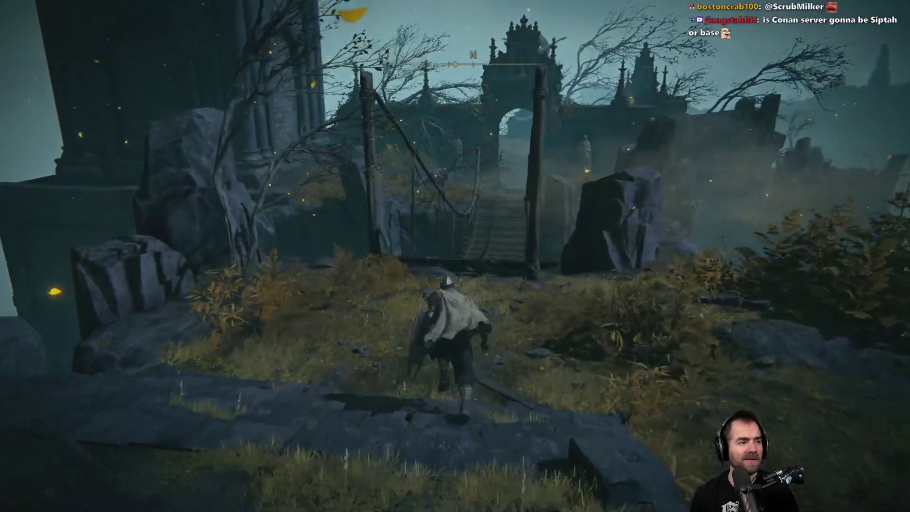
key(w)
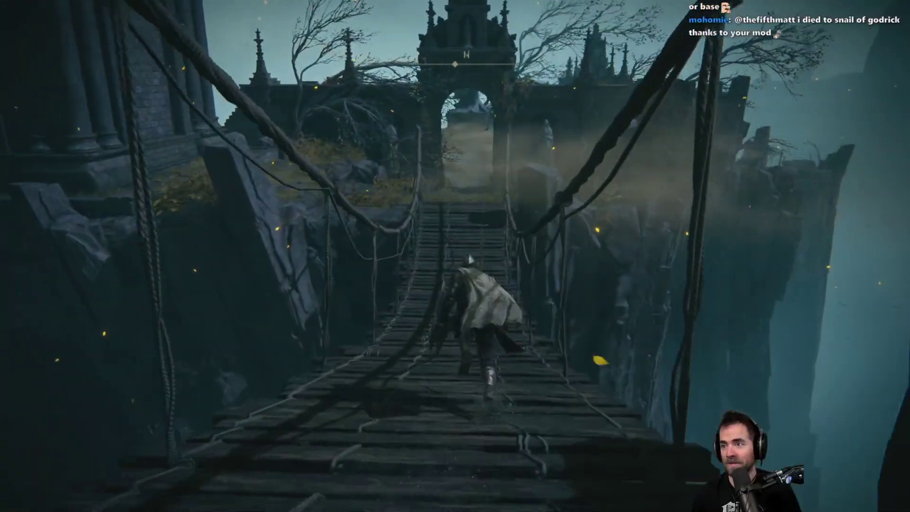
key(w)
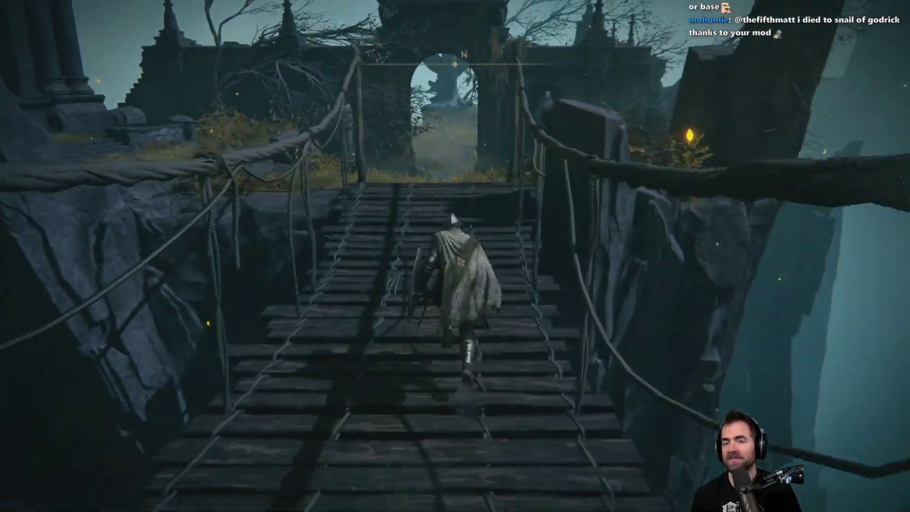
- Remove the helm from the character's equipment
key(Escape)
key(e)
key(Down)
key(Down)
key(r)
key(Right)
key(q)
key(q)
key(w)
- Look through the system settings, including the Keyboard/Mouse Settings and Camera Options, and return to the game
key(Escape)
key(Up)
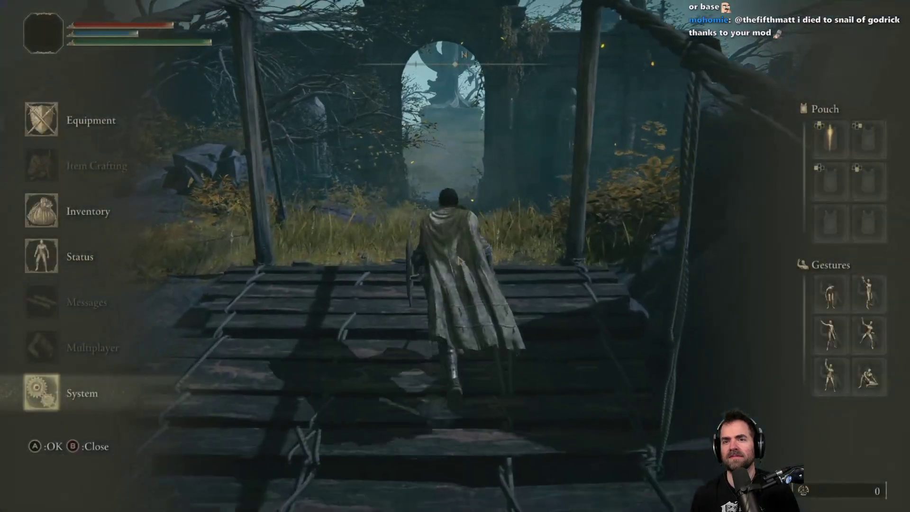
key(e)
key(z)
key(z)
key(z)
key(z)
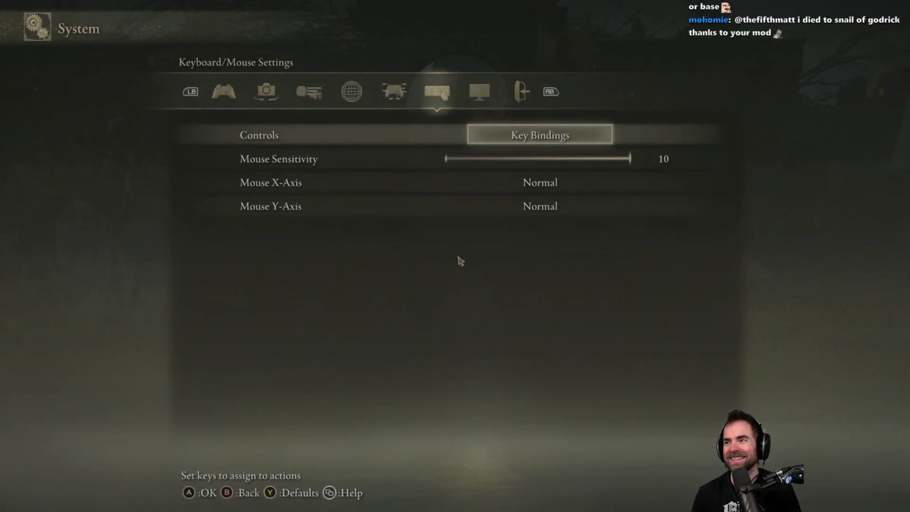
key(q)
key(q)
key(q)
key(q)
key(e)
key(Down)
key(Down)
key(Down)
key(Down)
key(Down)
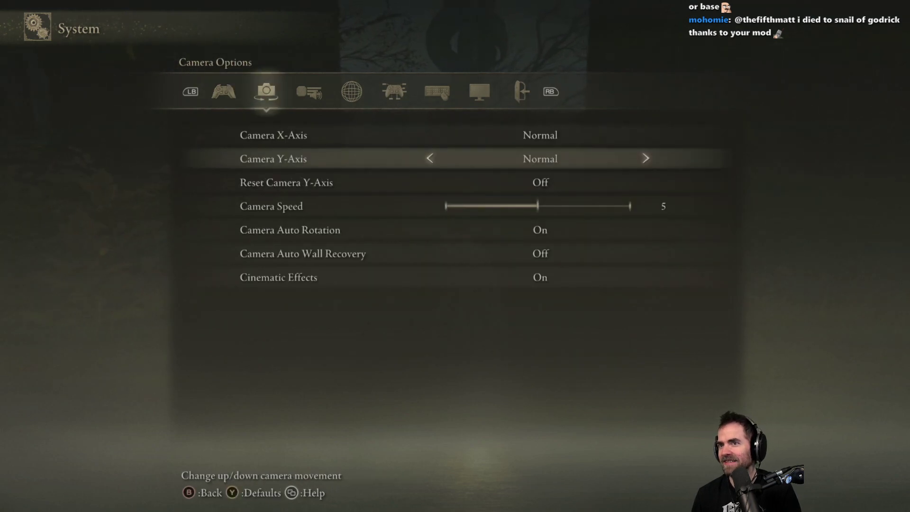
key(Escape)
- Run through the archway and past the stone slabs toward the bare trees by the cliff
key(w)
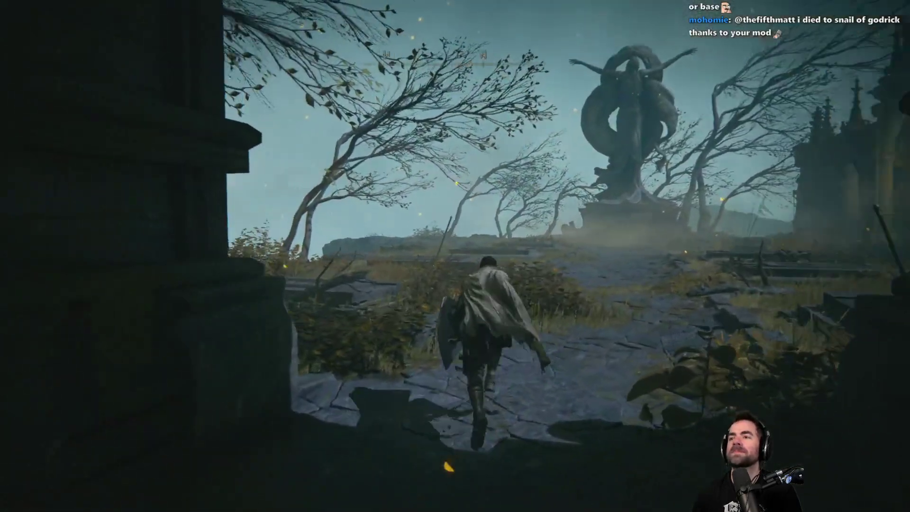
key(w)
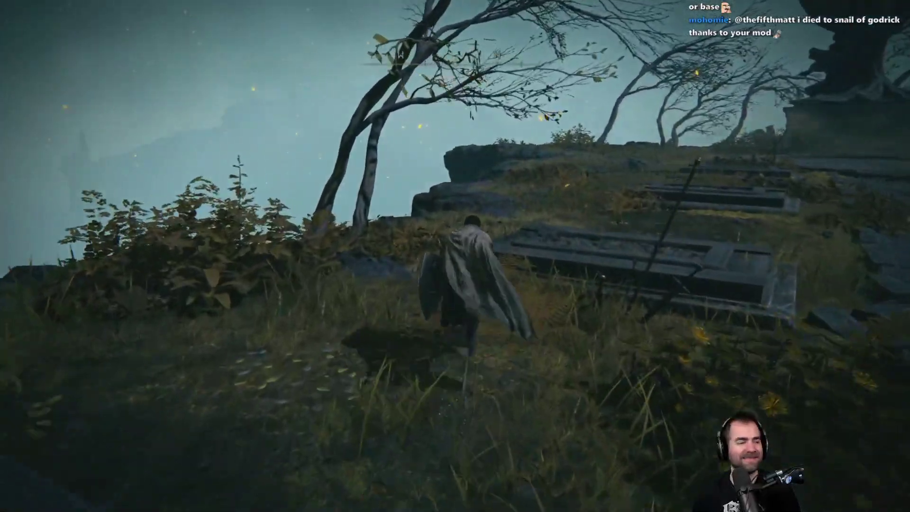
key(w)
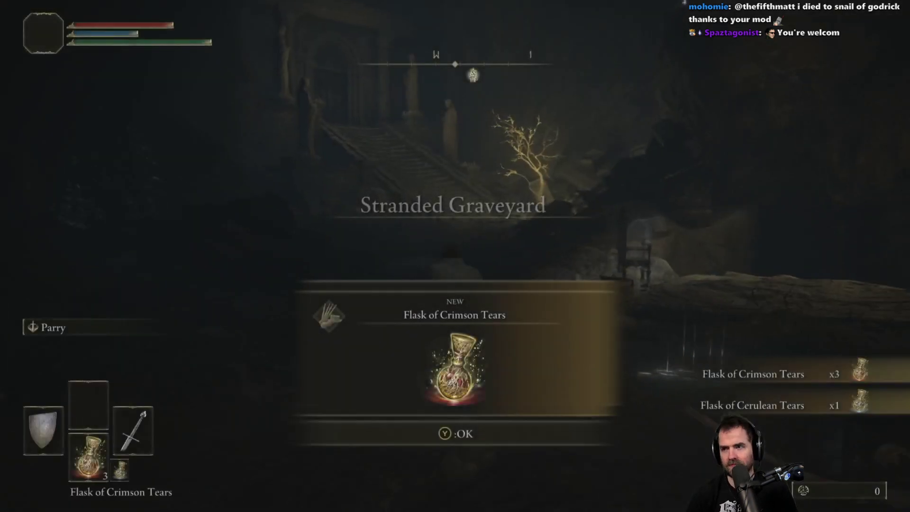
- Acknowledge the new flask items in the Stranded Graveyard and run on past the ghost in the chair
key(e)
key(e)
key(a)
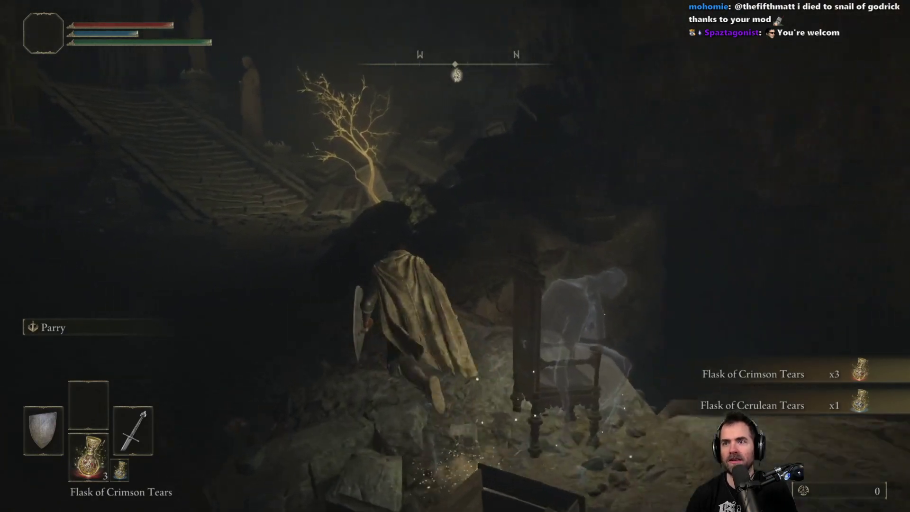
- Run up the stone stairs beside the golden tree and push open the wooden double doors
key(w)
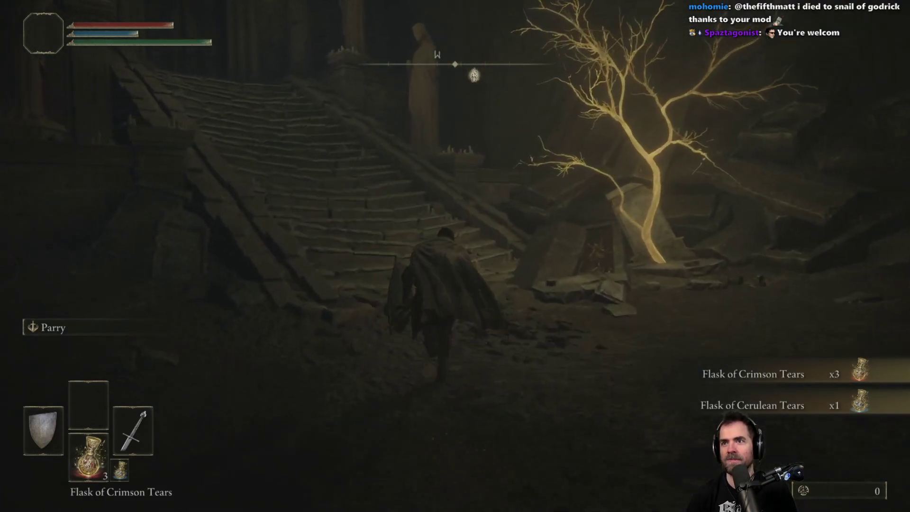
key(w)
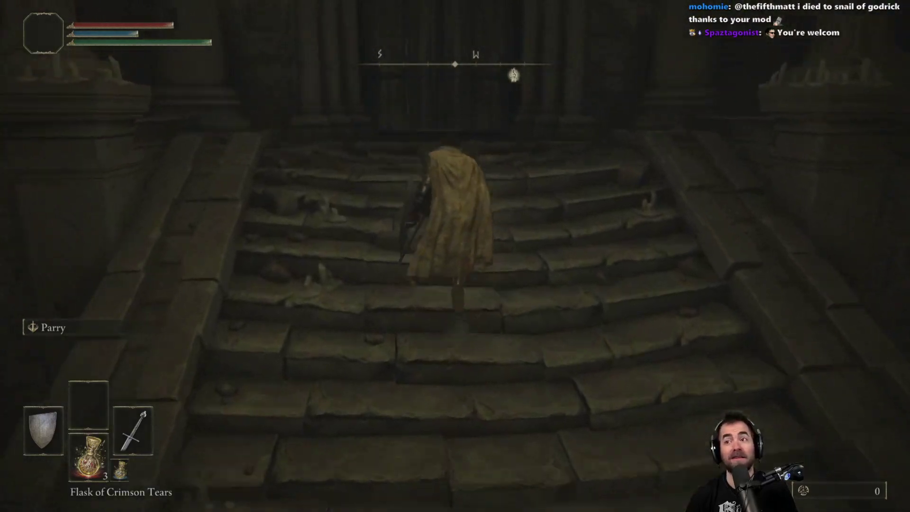
key(Escape)
key(Down)
key(r)
key(Up)
key(Right)
key(r)
key(Escape)
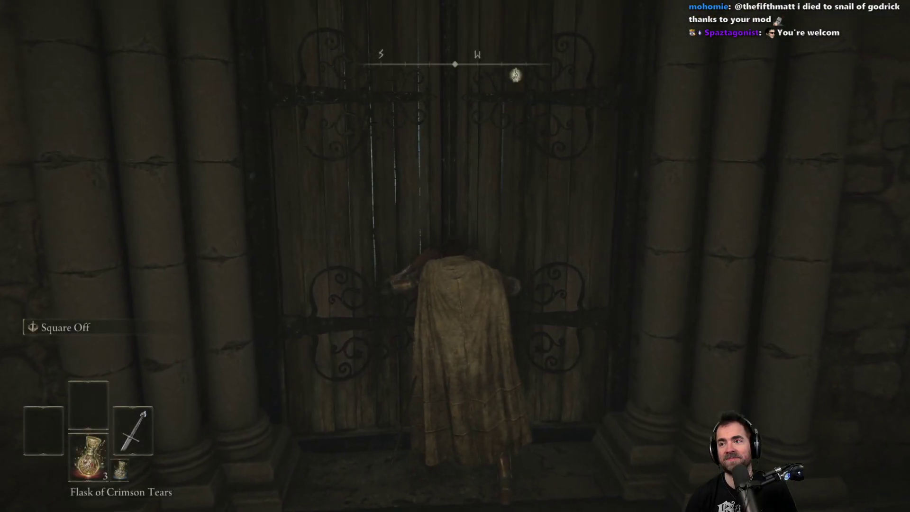
key(Escape)
key(Return)
key(Return)
key(Escape)
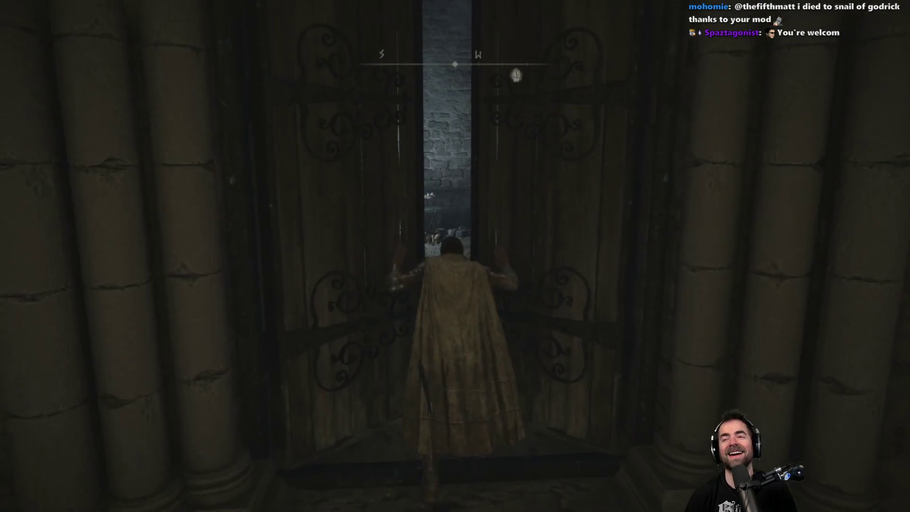
- Run through the doorway and up the dark steps to the lost grace in the hall and touch it
key(w)
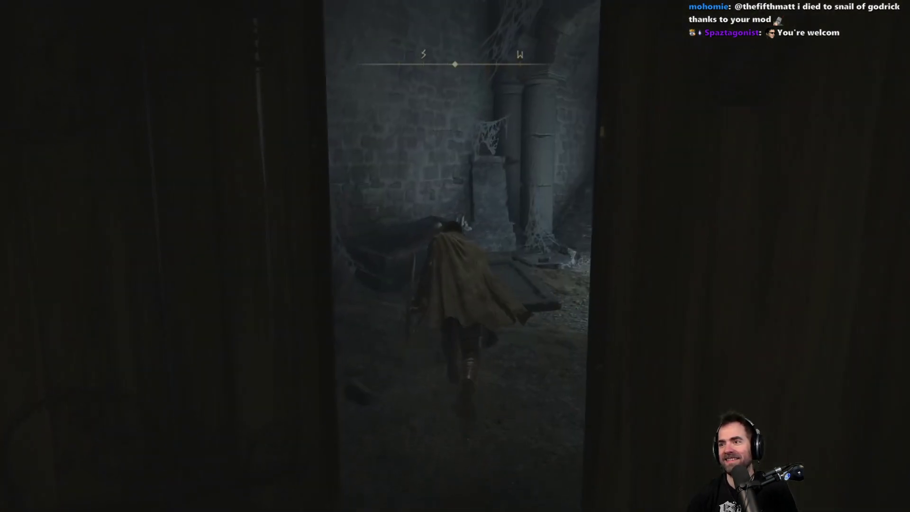
key(w)
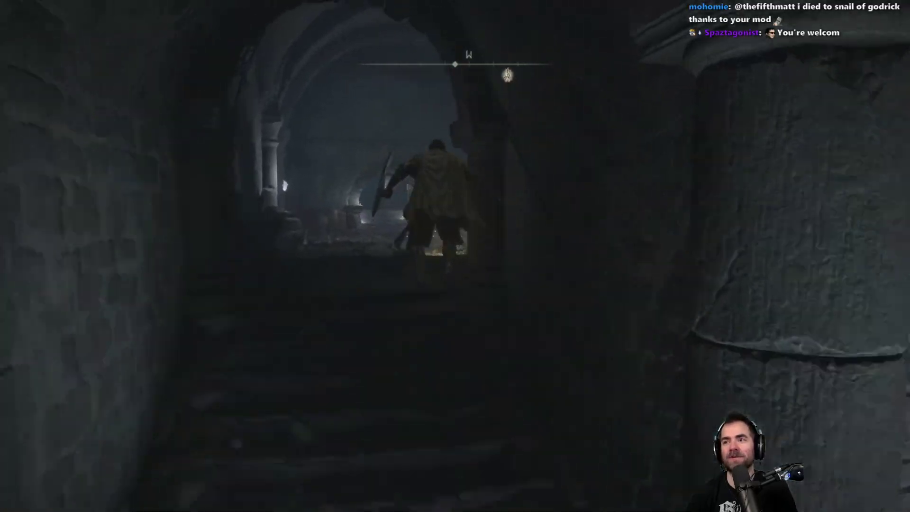
key(w)
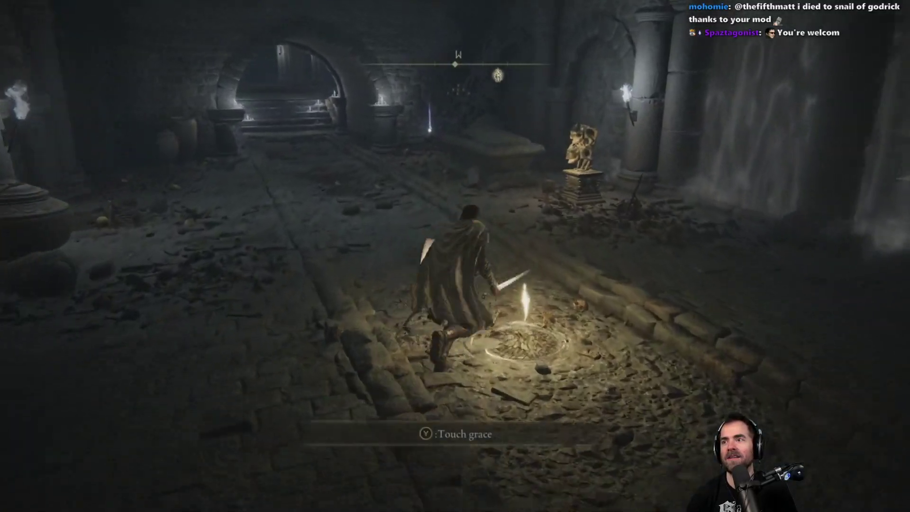
key(w)
key(e)
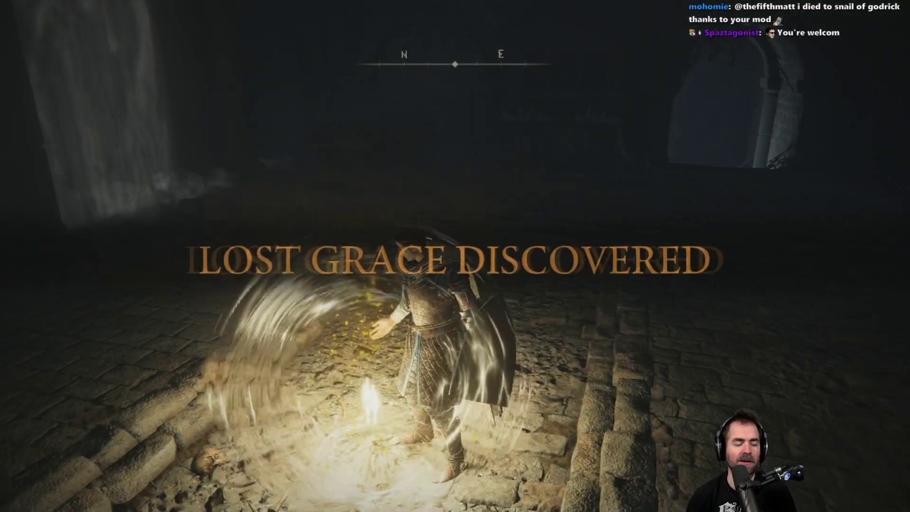
- Run from the grace back out through the archway and doors, past the golden tree, and drop into the flooded cave
key(w)
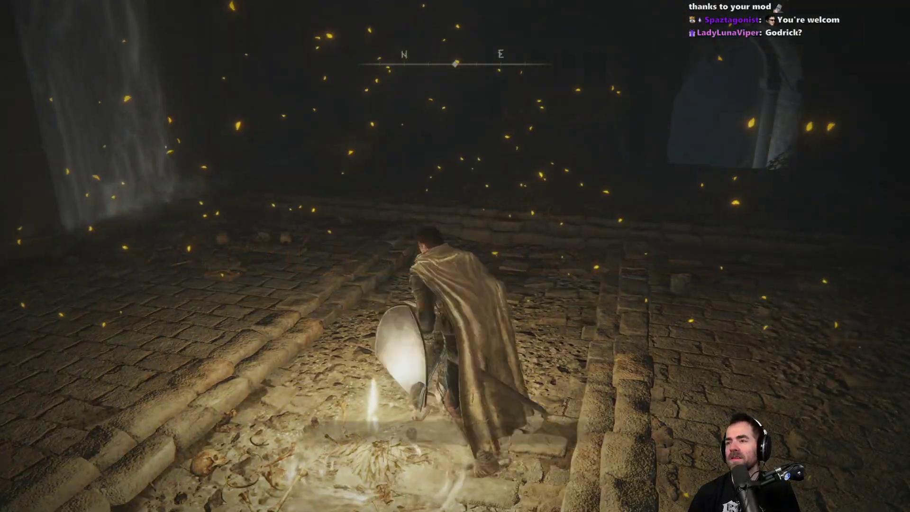
key(w)
key(w)
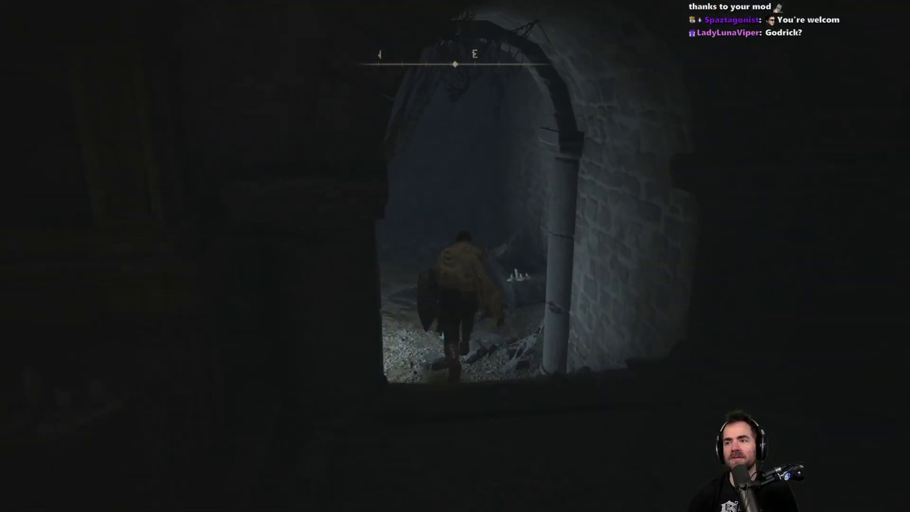
key(w)
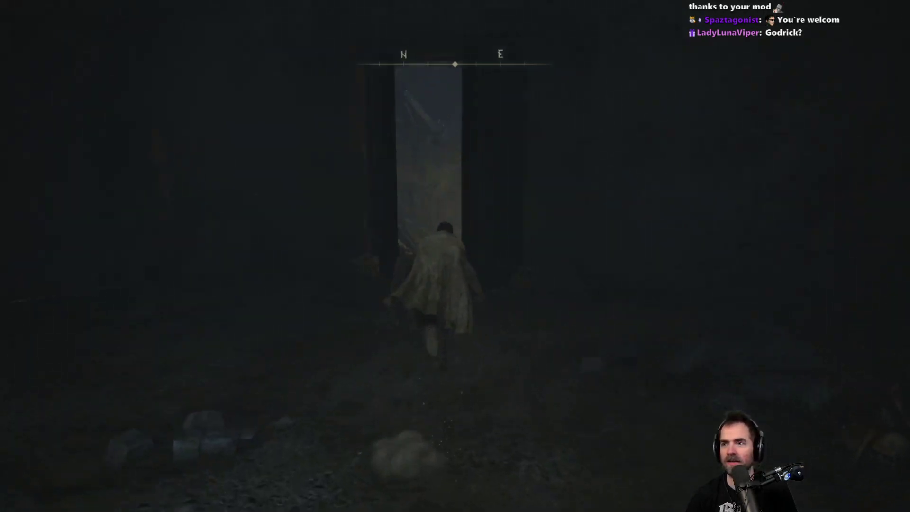
key(w)
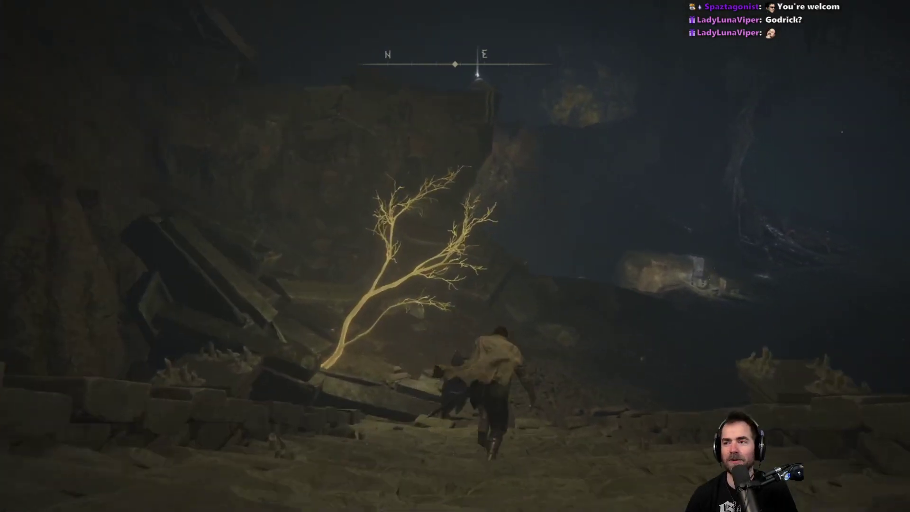
key(w)
key(w)
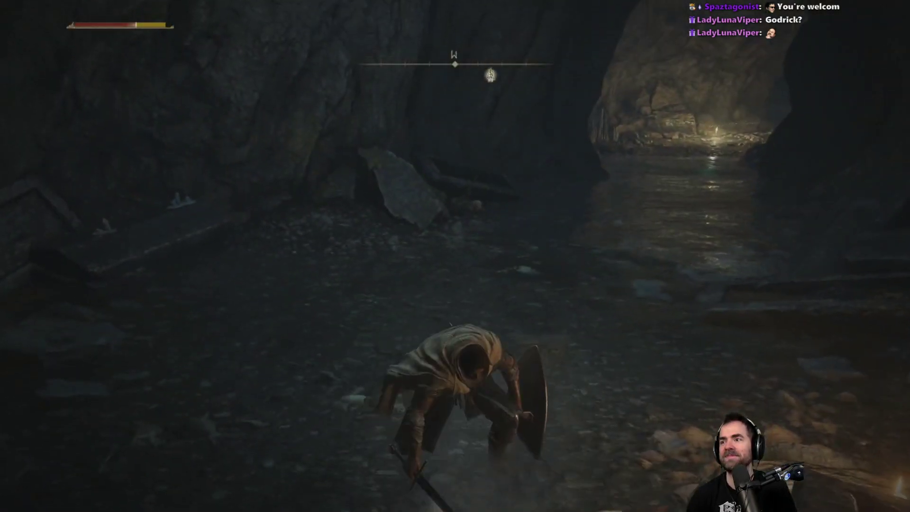
- Wade through the cave to the Cave of Knowledge grace, rest there, and leave its menu
key(w)
key(w)
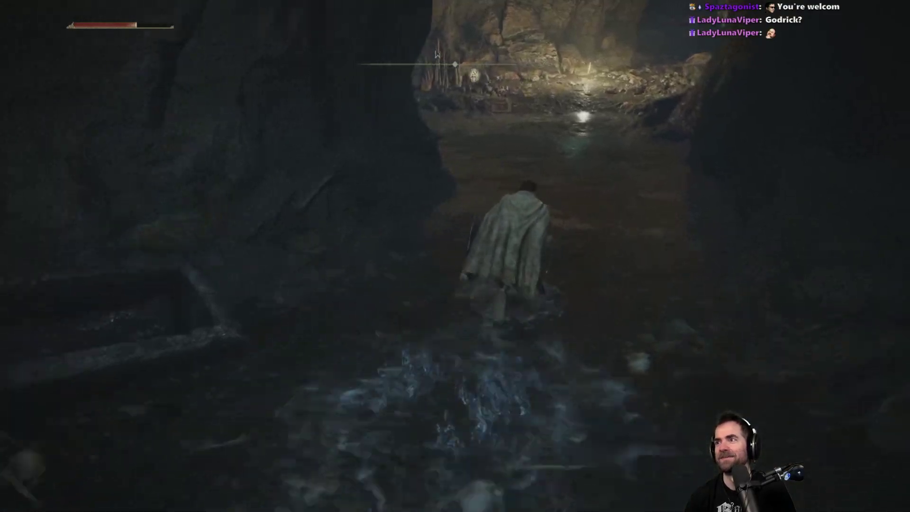
key(w)
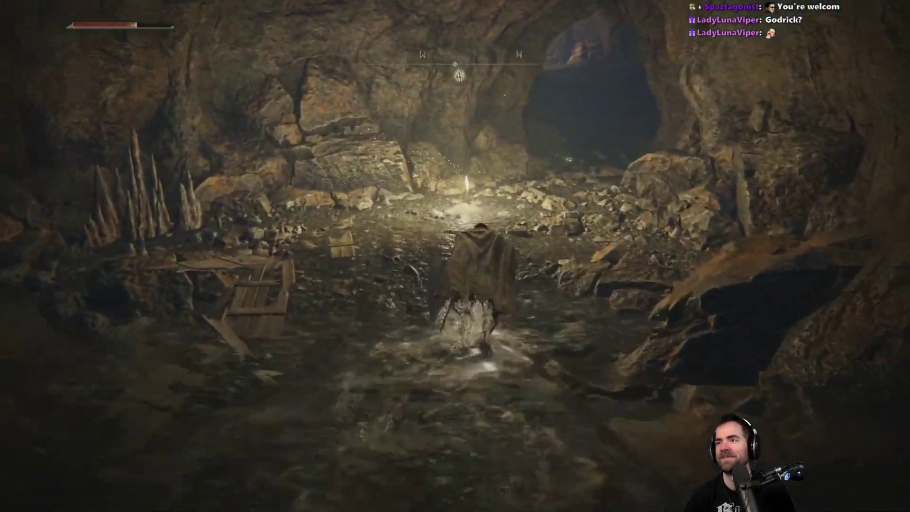
key(a)
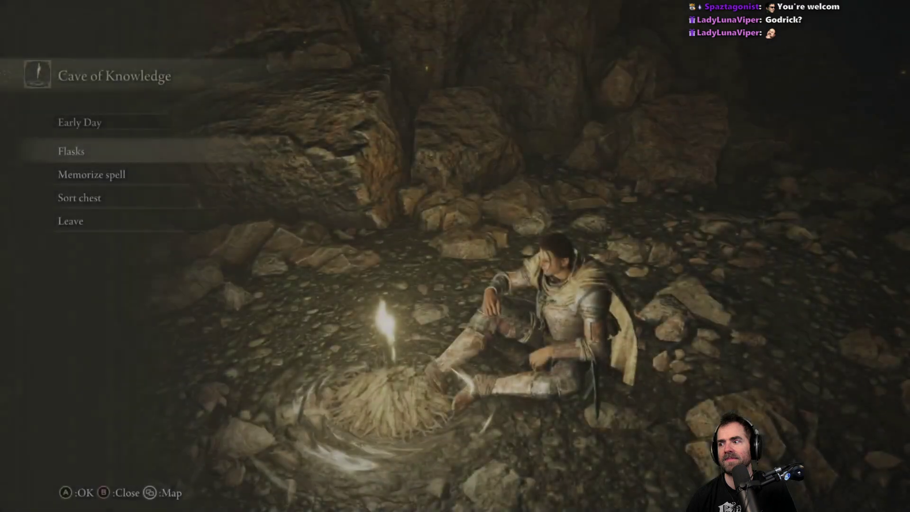
key(Escape)
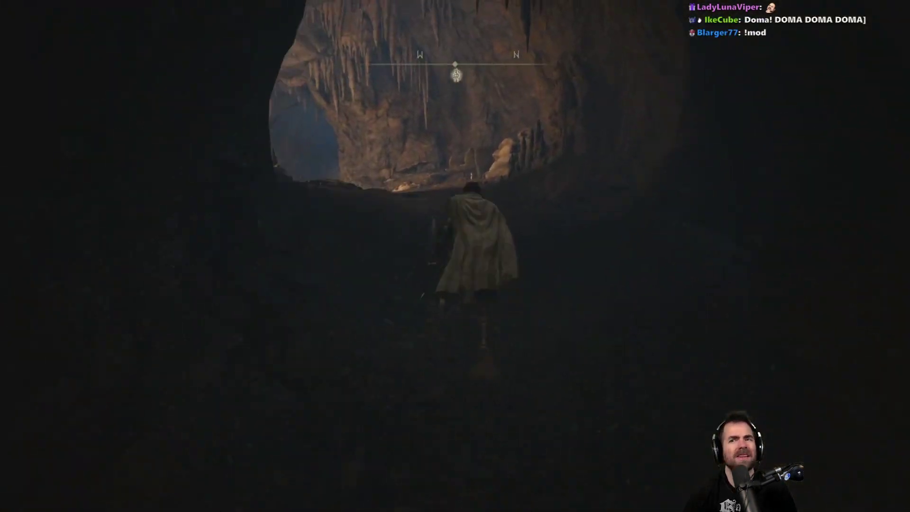
- Run through the candlelit cave past the wandering enemies and the tripod camp to the opening ahead
key(w)
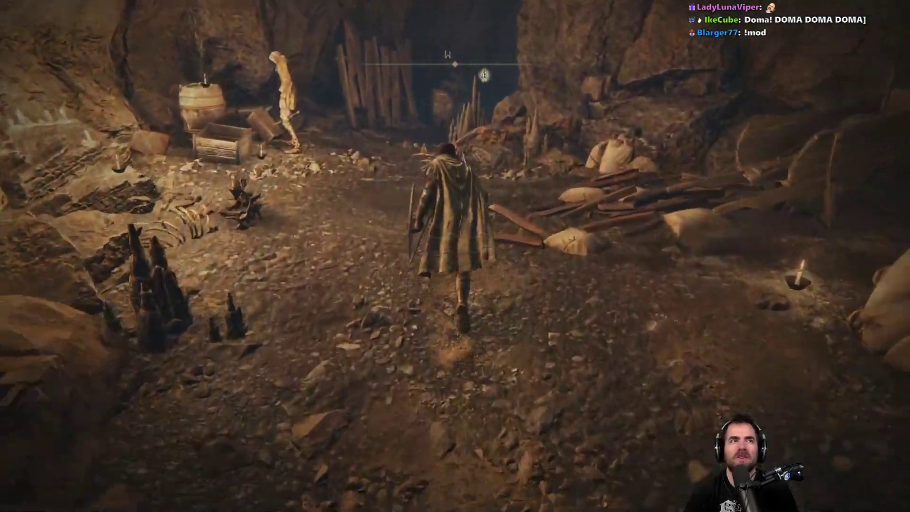
key(w)
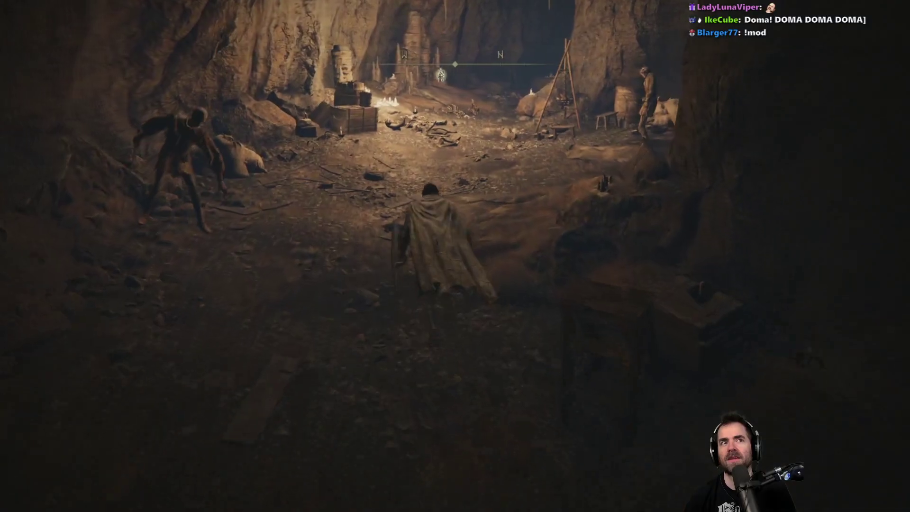
key(w)
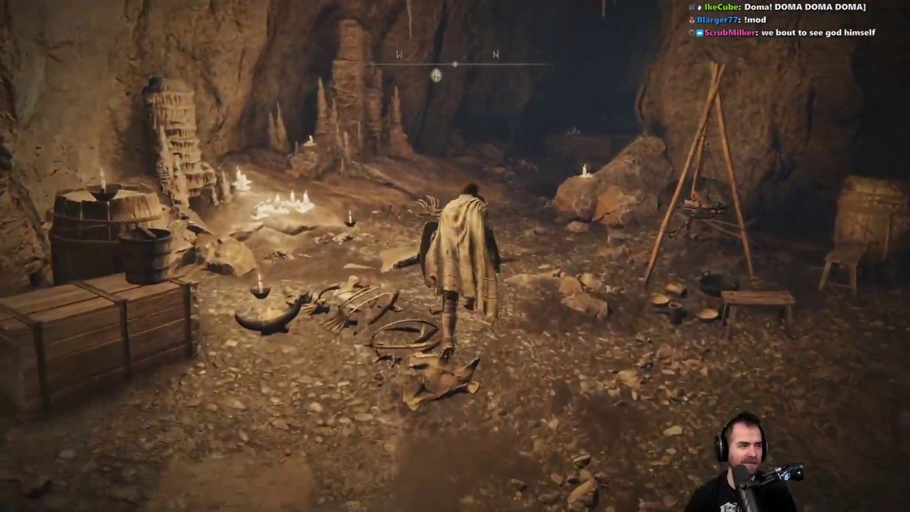
key(w)
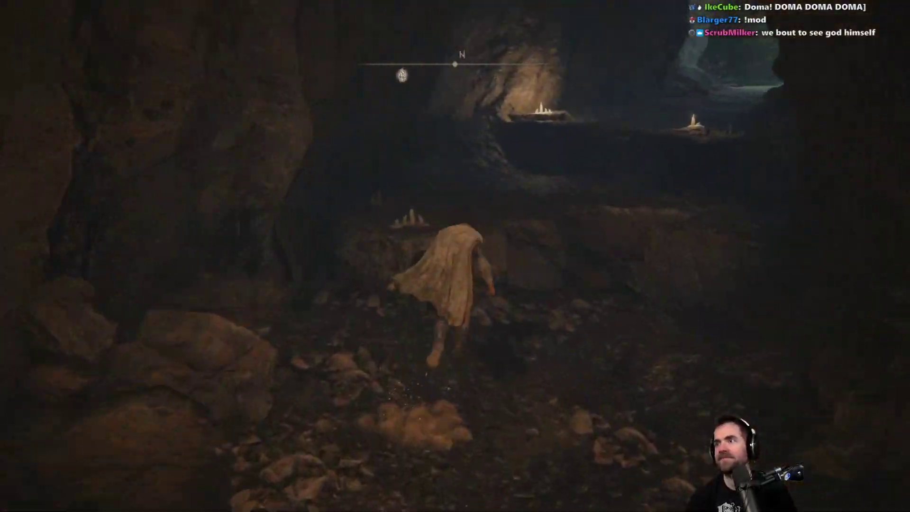
key(w)
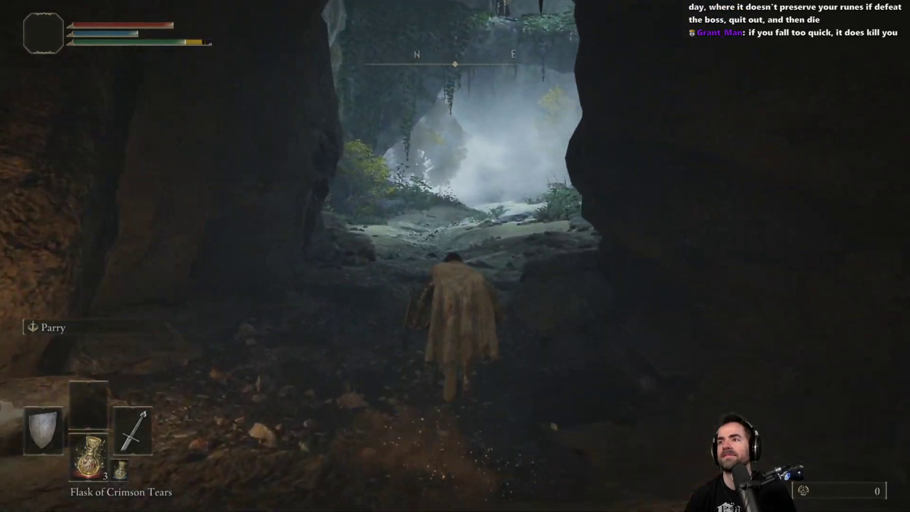
- Cross the misty grove, gather a Rowa Fruit on the way, and enter the next cave tunnel
key(w)
key(w)
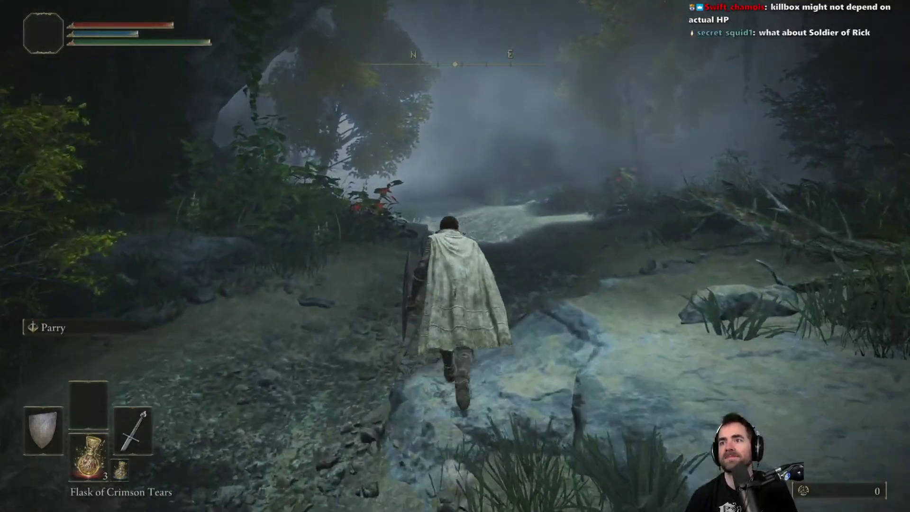
key(space)
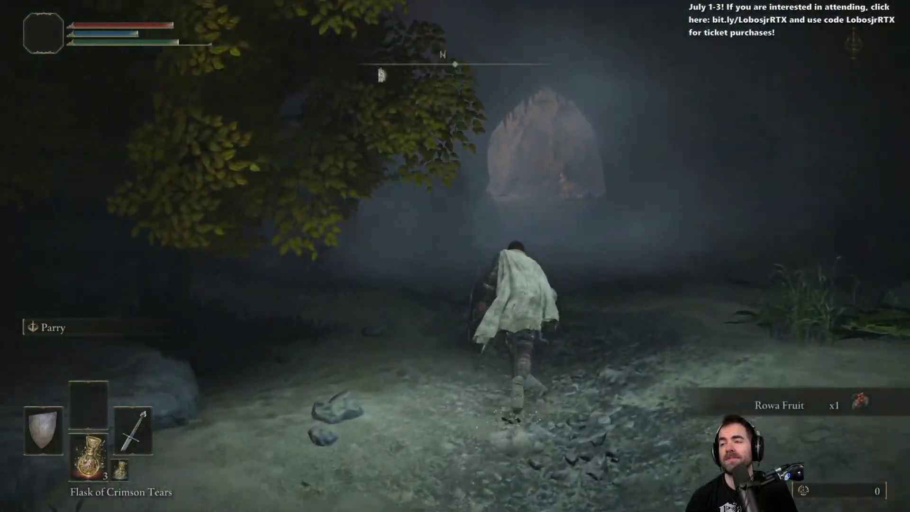
key(w)
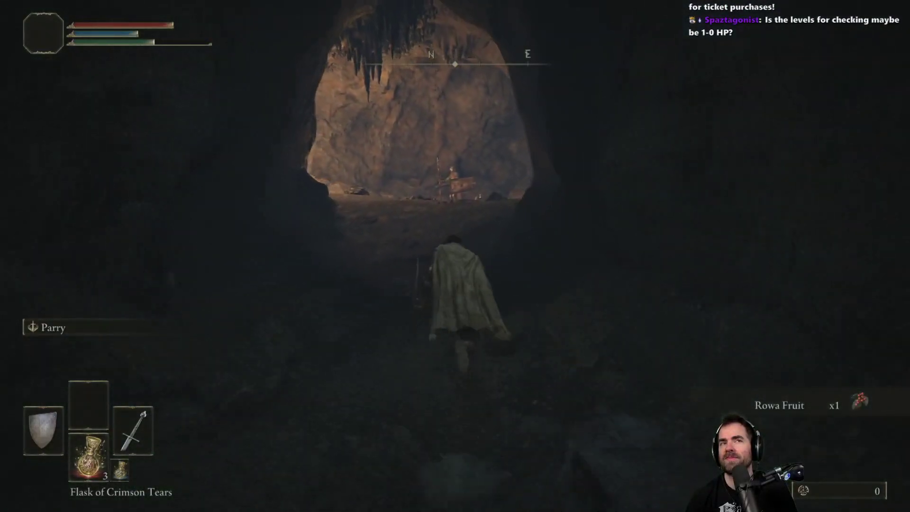
- Run past the spear-and-shield enemy and the campfire enemies to the cave exit facing the mossy bridge
key(w)
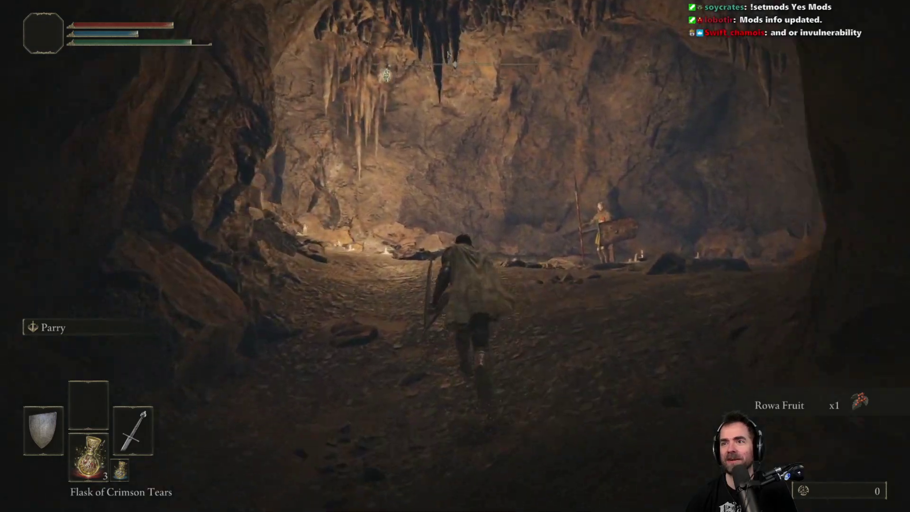
key(w)
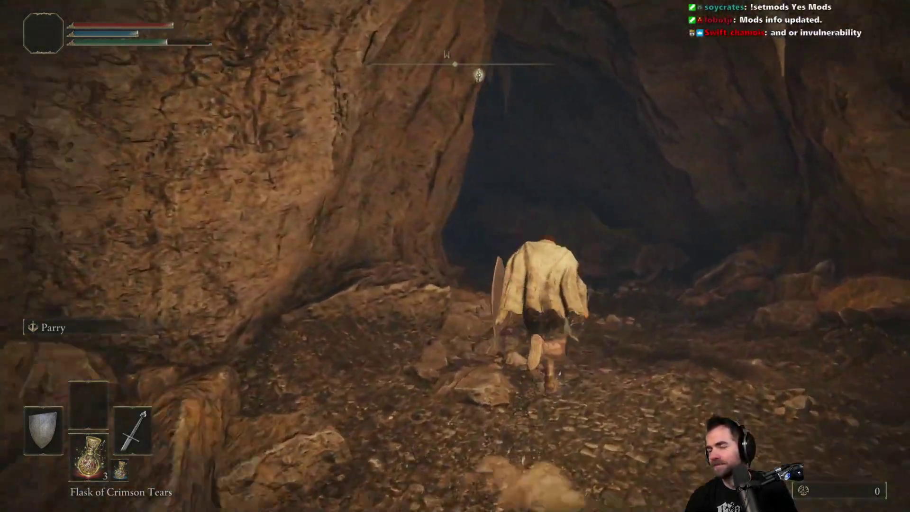
key(w)
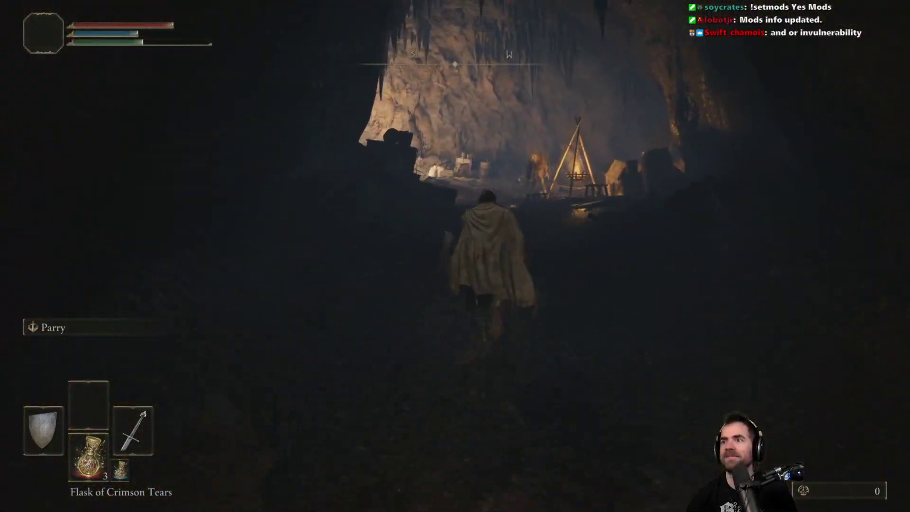
key(w)
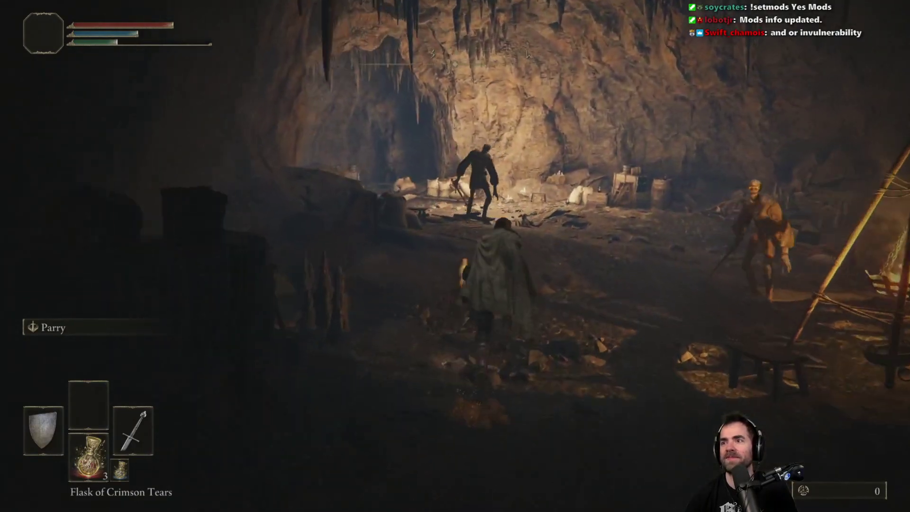
key(w)
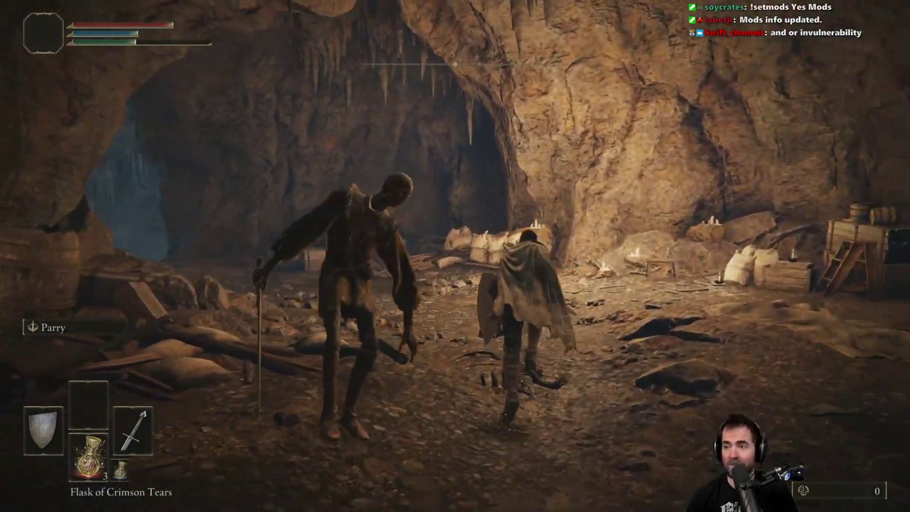
key(w)
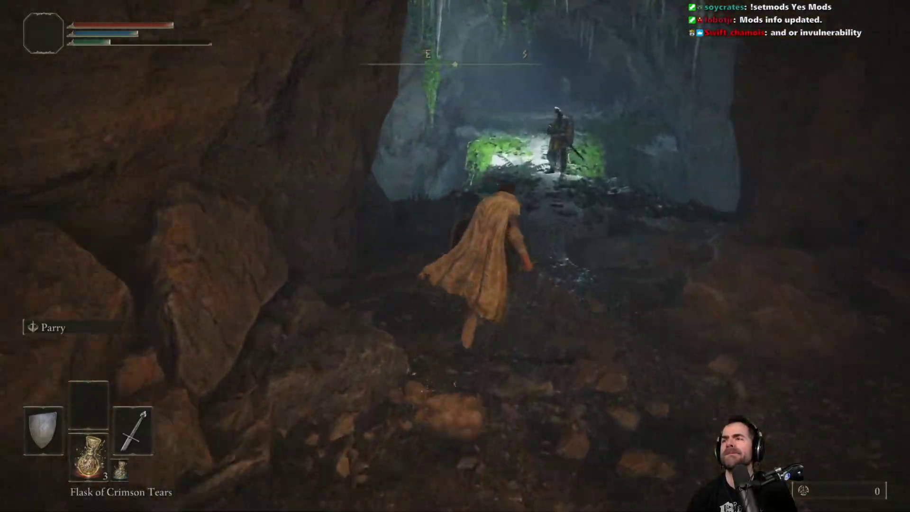
- Cross the mossy bridge past the armored soldier and run through the dark cavern toward the lit opening
key(w)
key(w)
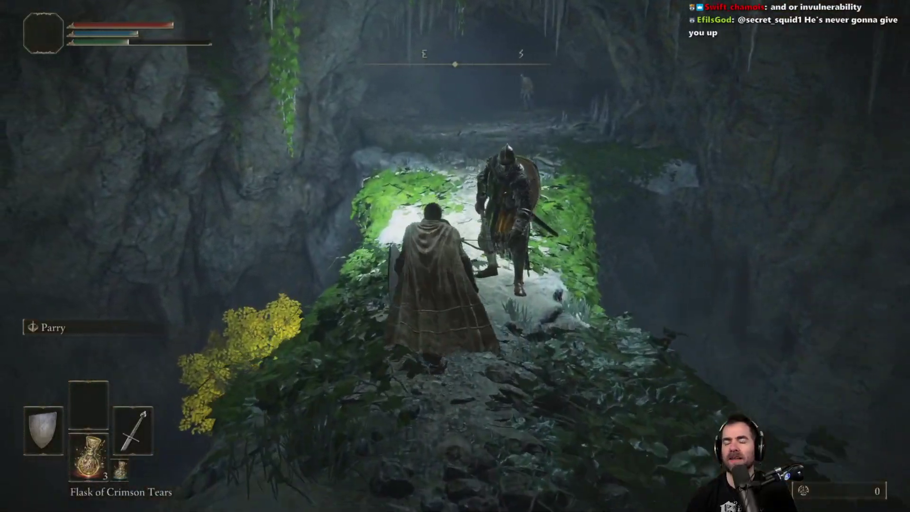
key(w)
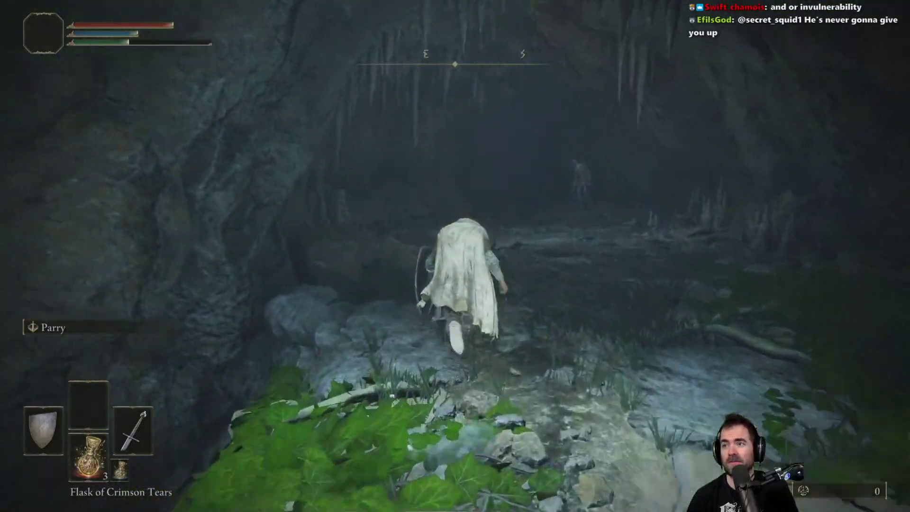
key(w)
key(w)
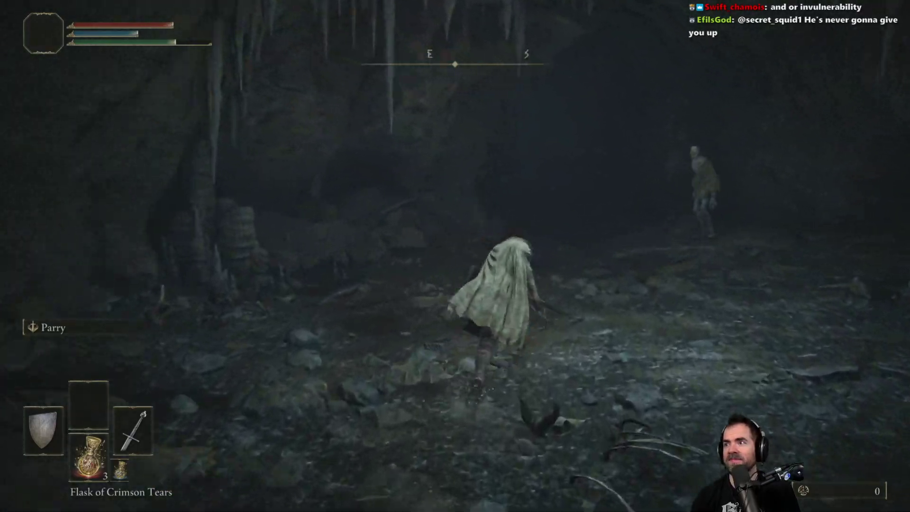
key(w)
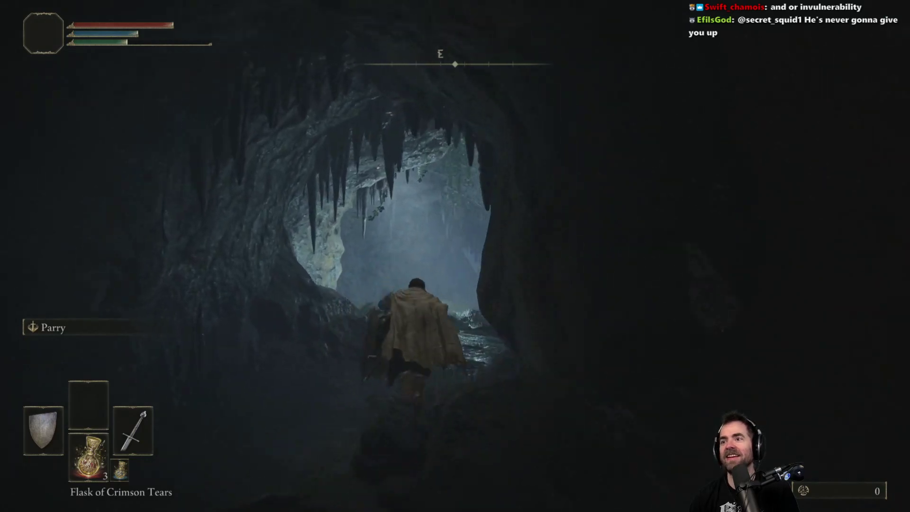
- Run through the misty grove and the dark caves beyond it to the golden fog gate
key(w)
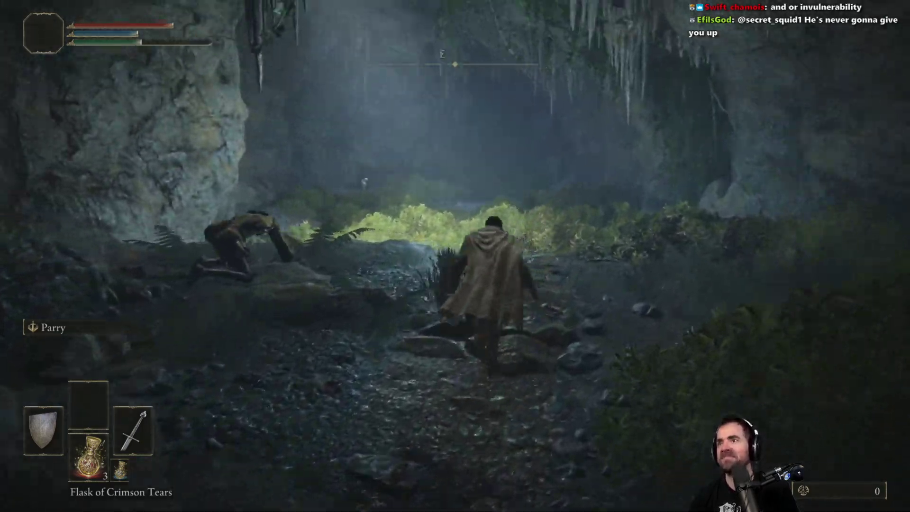
key(w)
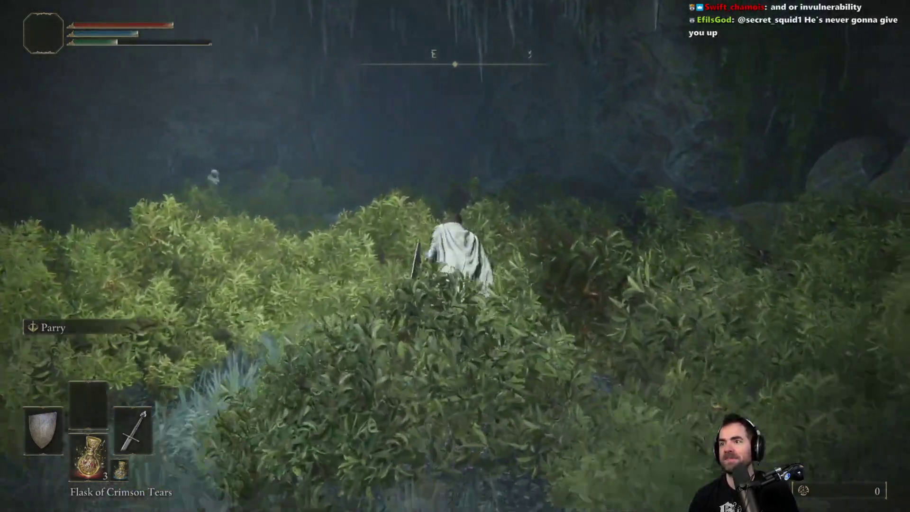
key(w)
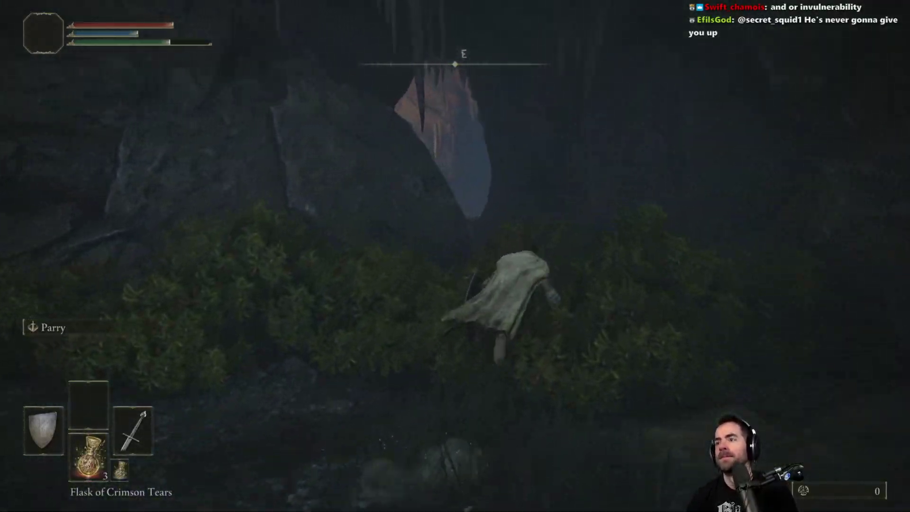
key(w)
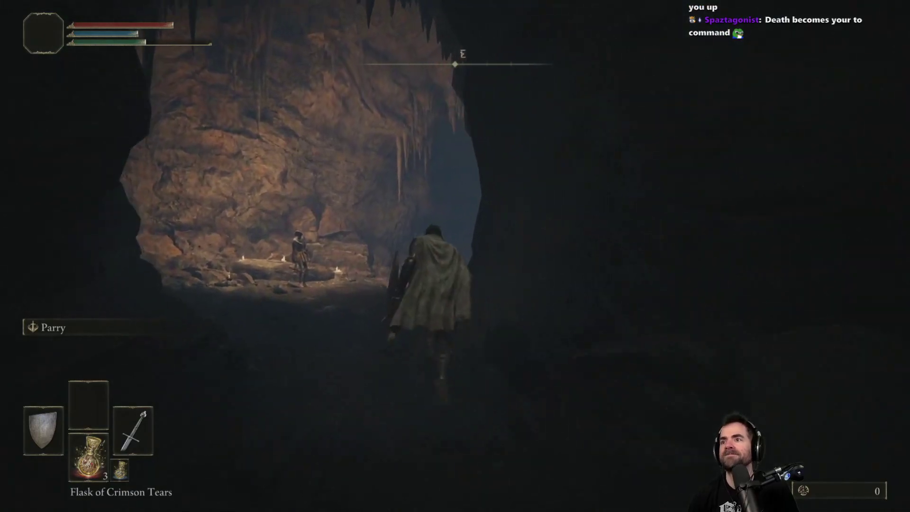
key(w)
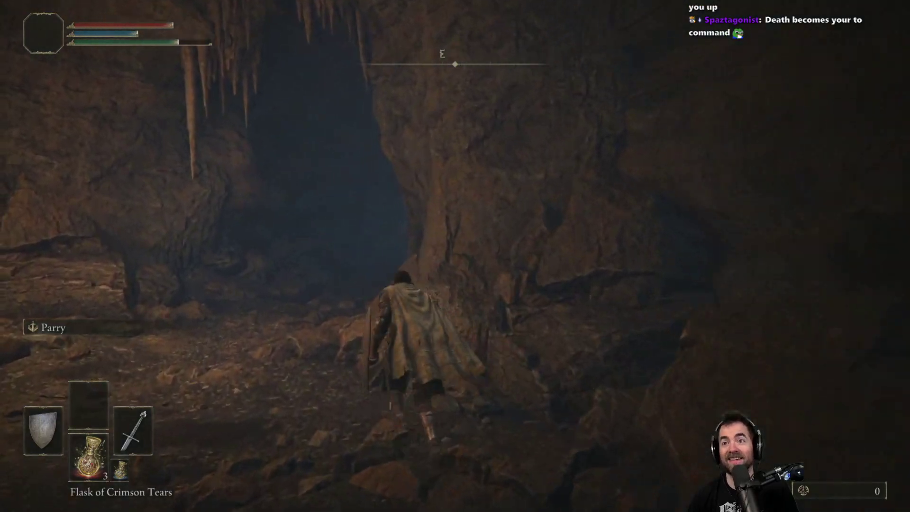
key(w)
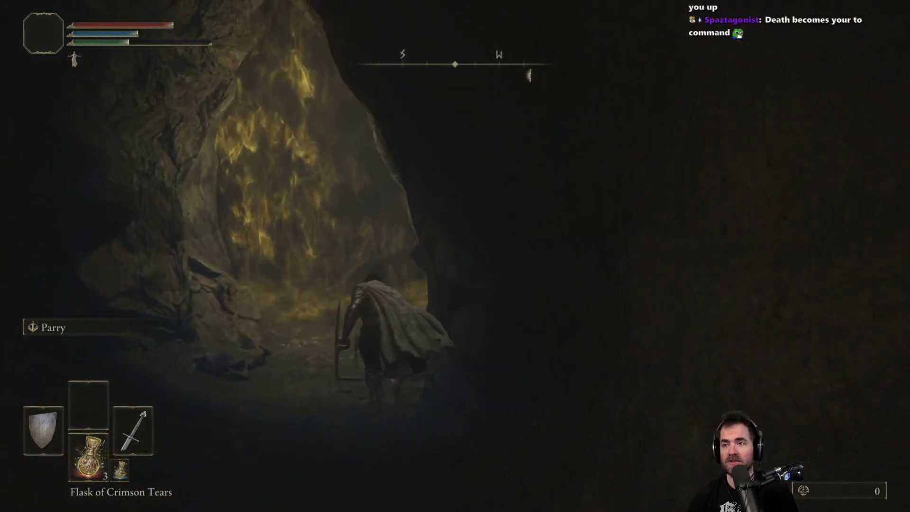
- Pass through the golden fog into the flooded boss arena and engage the Soldier of God
key(w)
key(e)
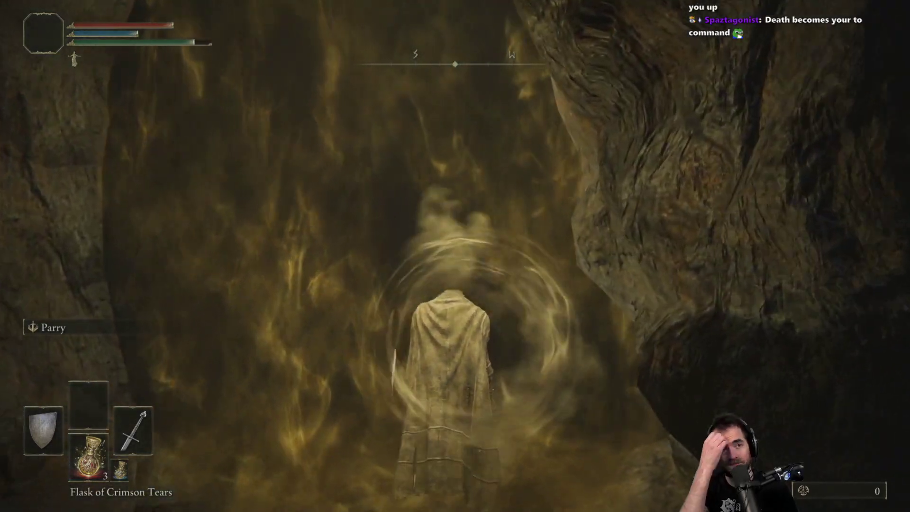
key(w)
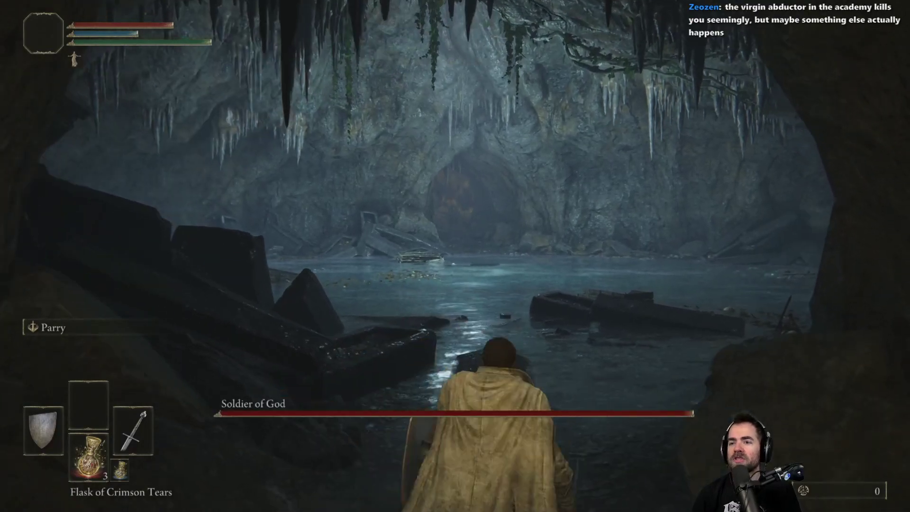
key(w)
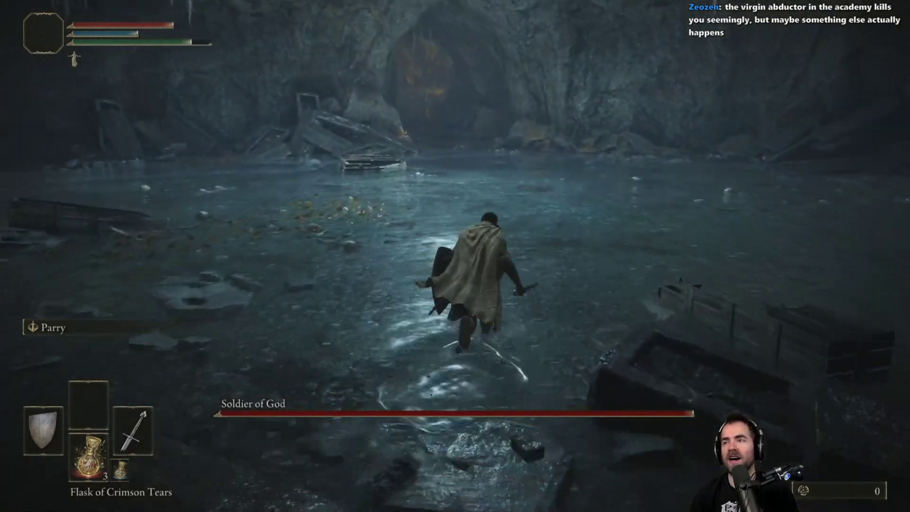
key(w)
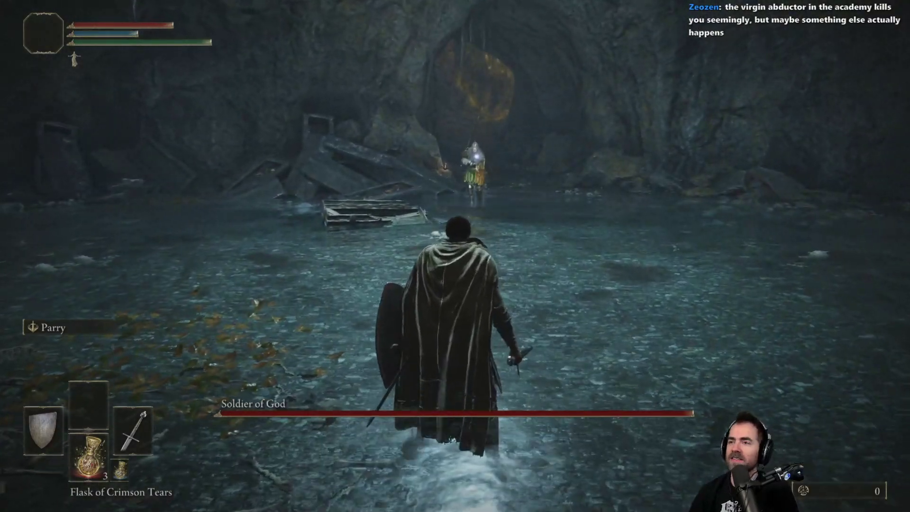
key(w)
key(w)
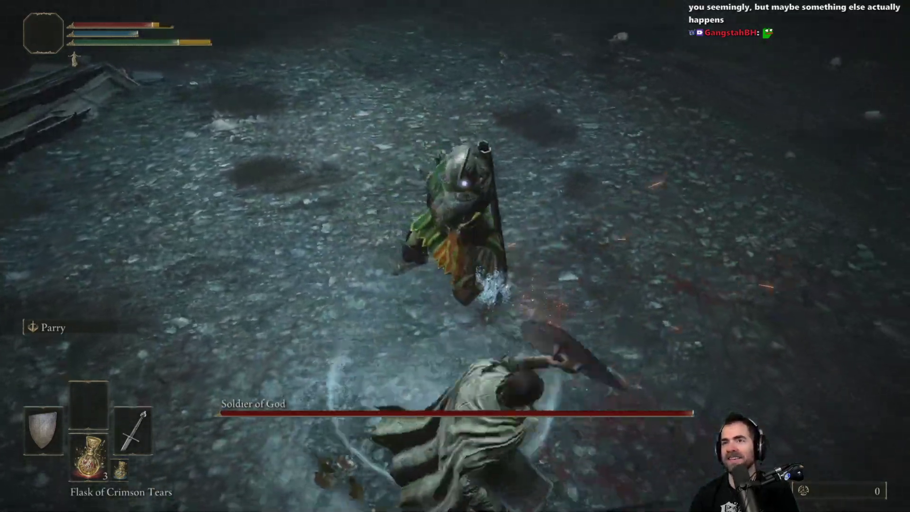
key(space)
- Quit from the boss fight to the title sequence and close ELDEN RING
key(Escape)
key(Up)
key(Return)
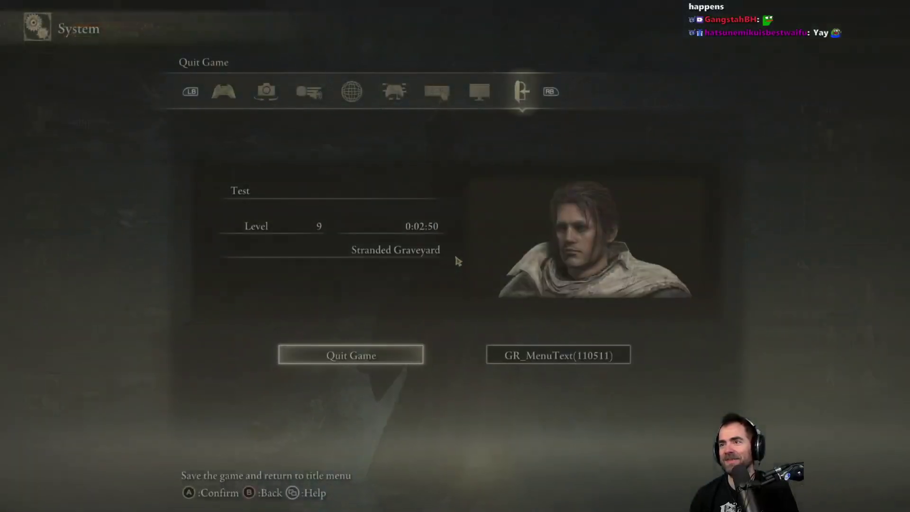
key(Return)
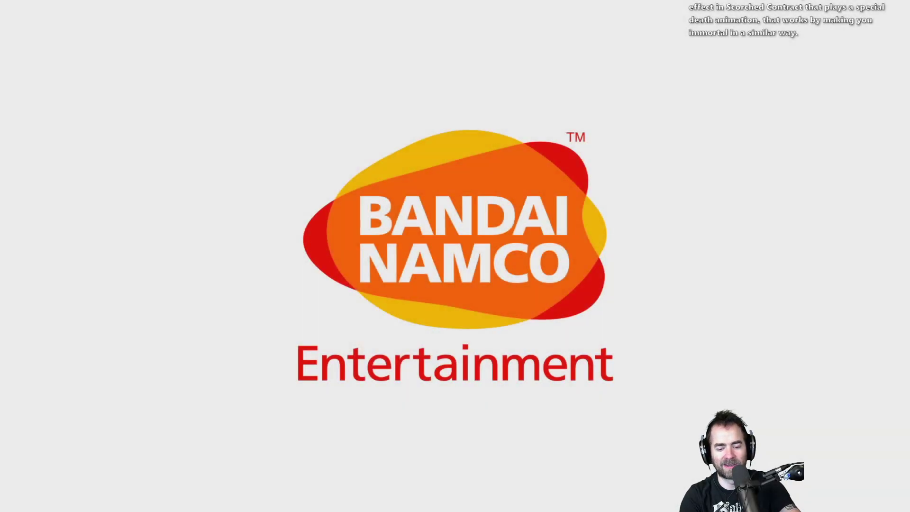
key(alt+F4)
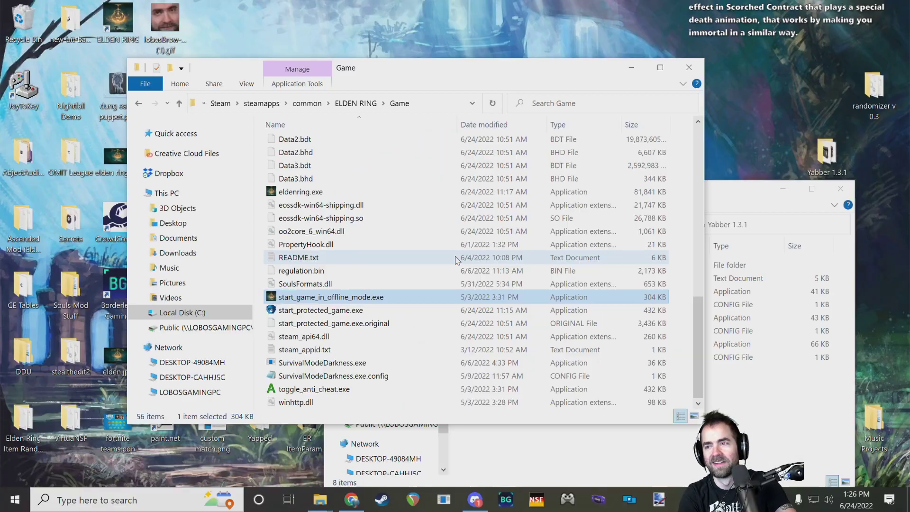
- Bring the Yabber 1.3.1 window forward and arrange it with the Game folder window so both are accessible
click(564, 460)
drag(500, 191, 490, 125)
drag(433, 74, 412, 61)
click(728, 328)
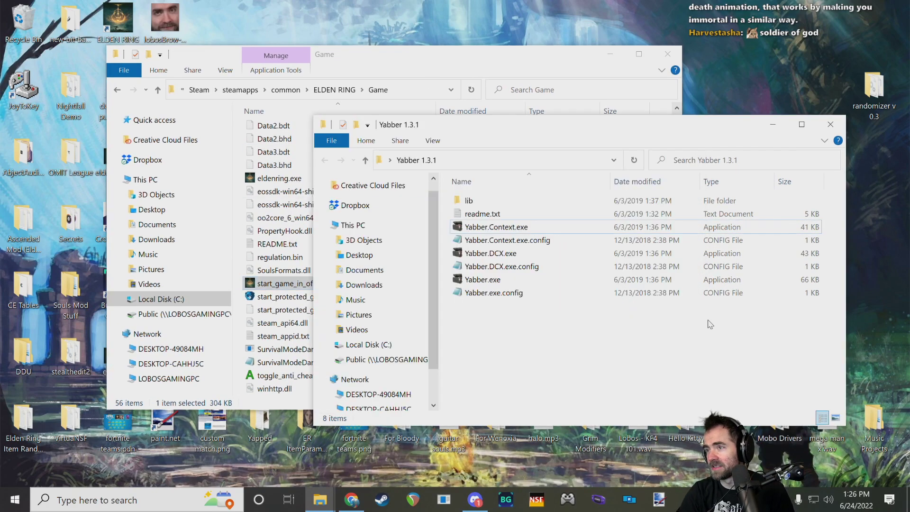
- Look into the msg folder's language subfolders and return to the Game folder
click(272, 297)
scroll(277, 284, up, 10)
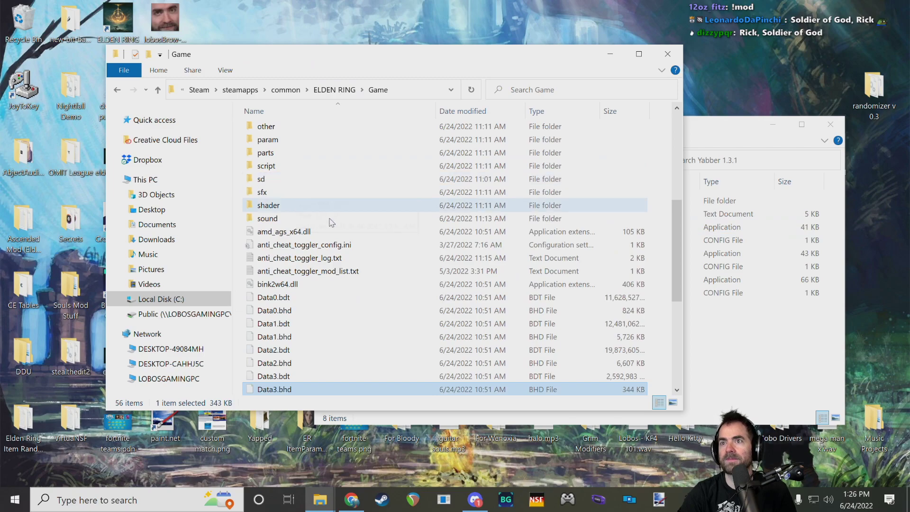
double_click(287, 341)
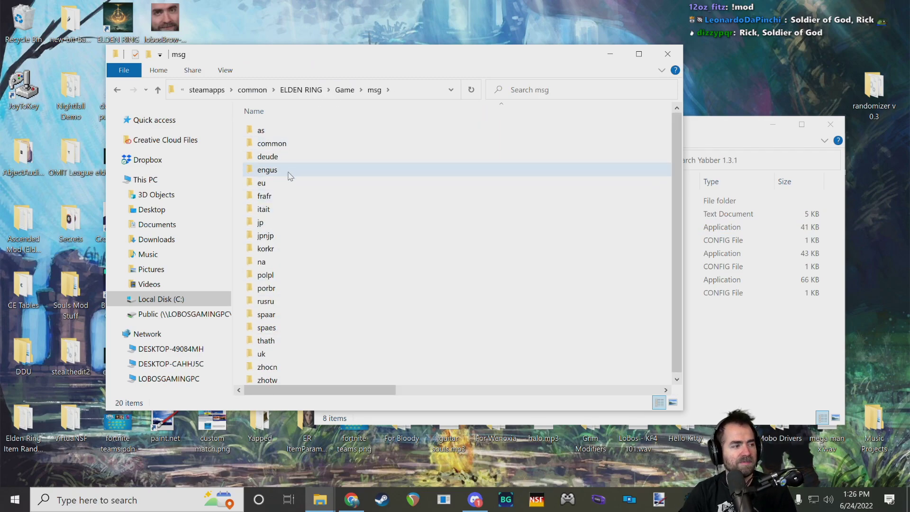
key(BackSpace)
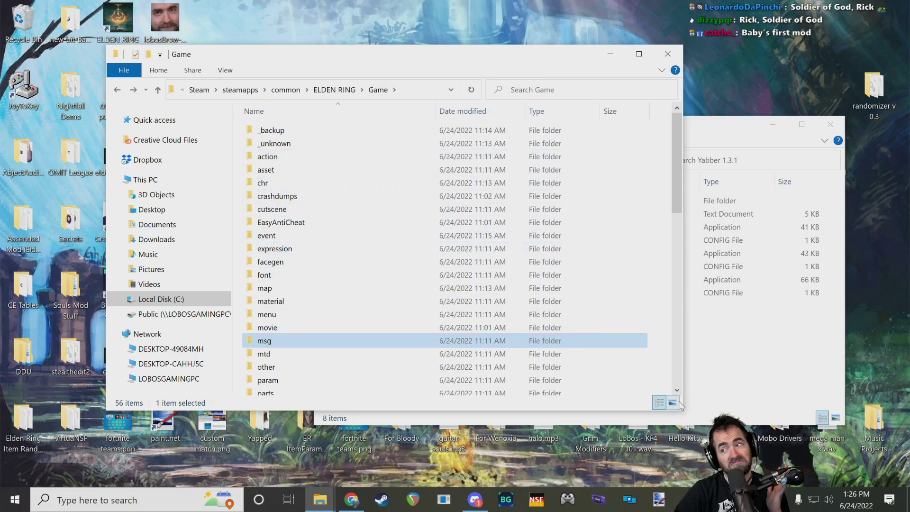
- Enlarge the Game folder window to nearly full screen height and move the Yabber window further aside
drag(684, 411, 703, 455)
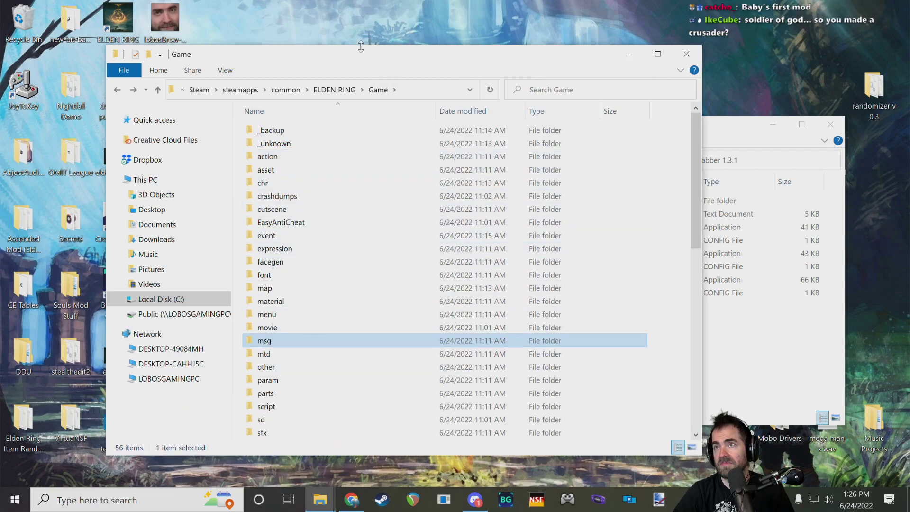
drag(361, 46, 355, 3)
drag(704, 97, 710, 94)
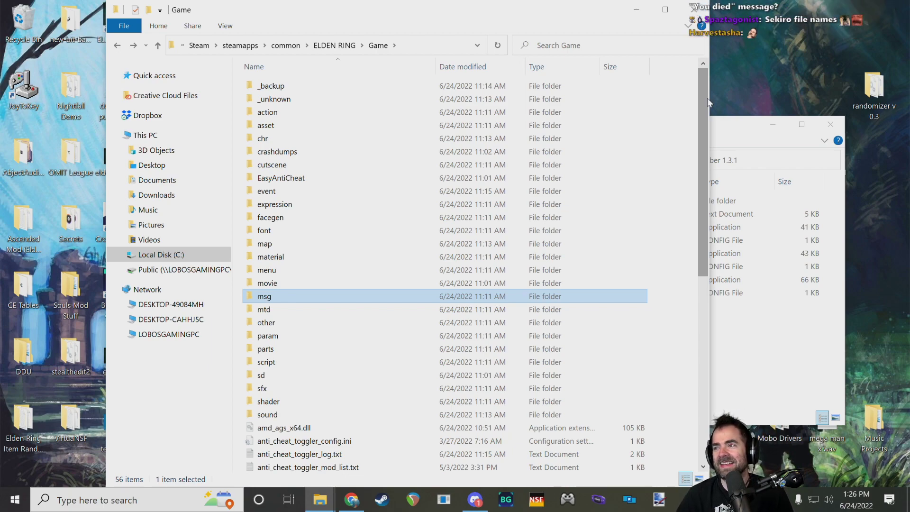
drag(734, 126, 764, 128)
drag(344, 235, 422, 242)
click(536, 9)
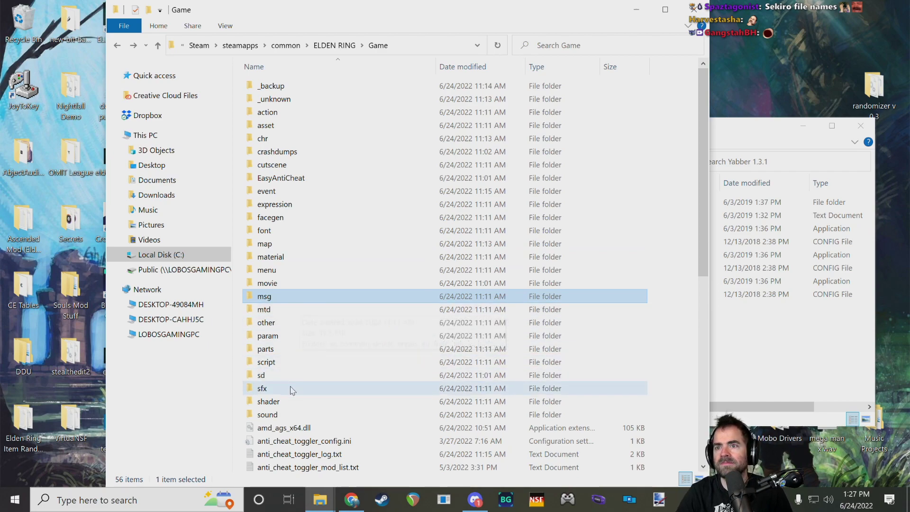
- Open the chr folder and look through the character files from c0000 down to the c2110 entries
click(323, 310)
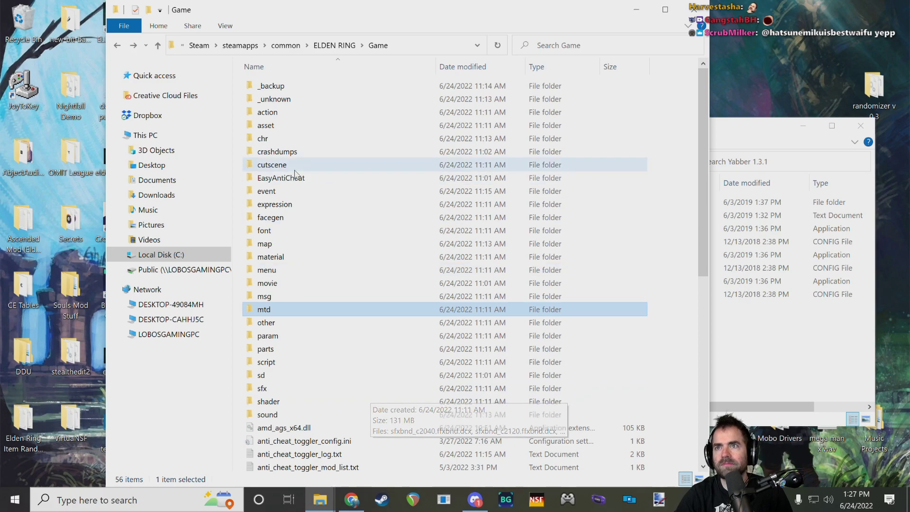
double_click(309, 139)
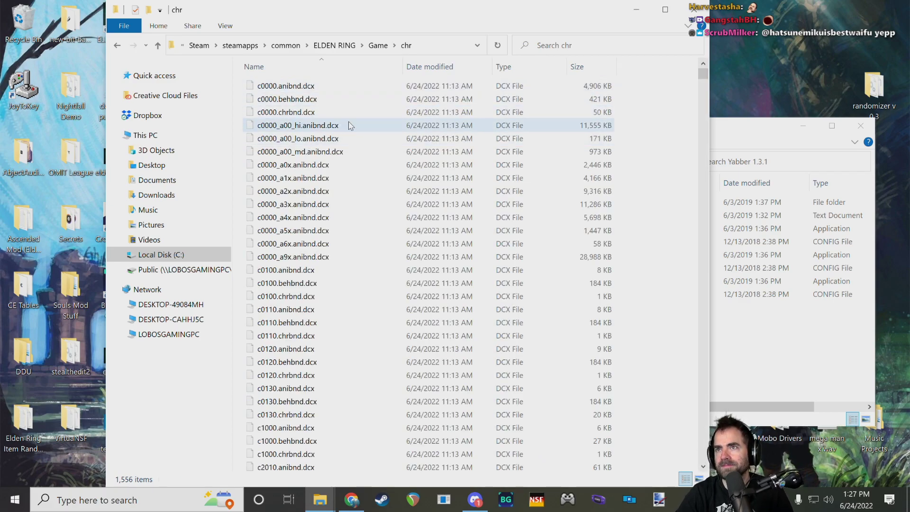
click(295, 90)
click(294, 113)
click(304, 217)
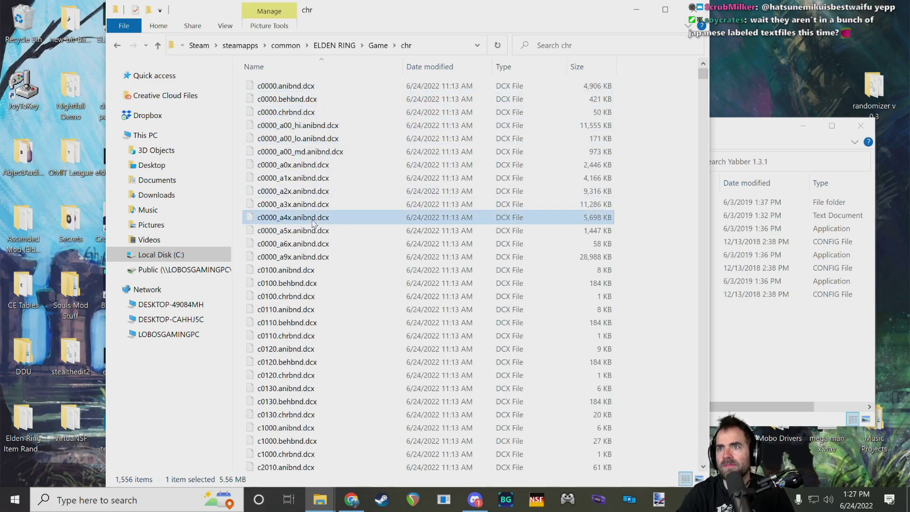
scroll(323, 238, down, 5)
scroll(325, 243, down, 20)
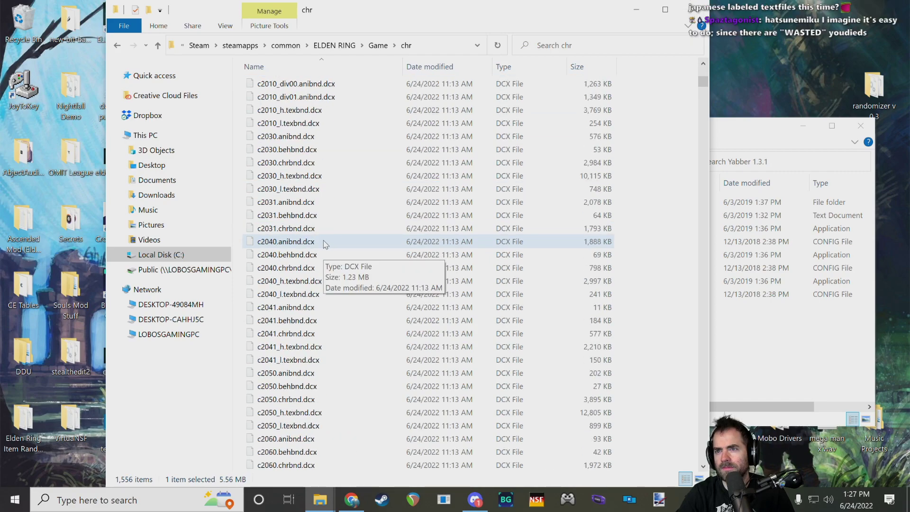
scroll(333, 248, up, 5)
scroll(333, 248, up, 1)
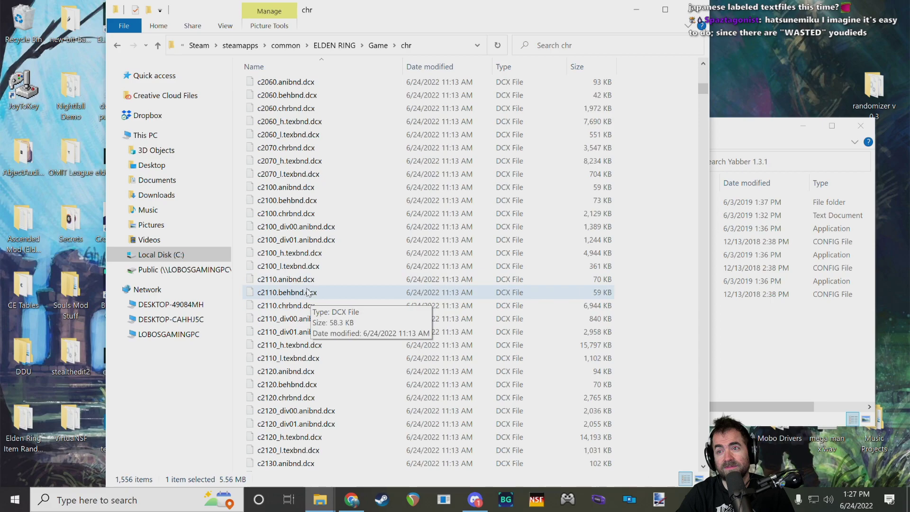
click(311, 292)
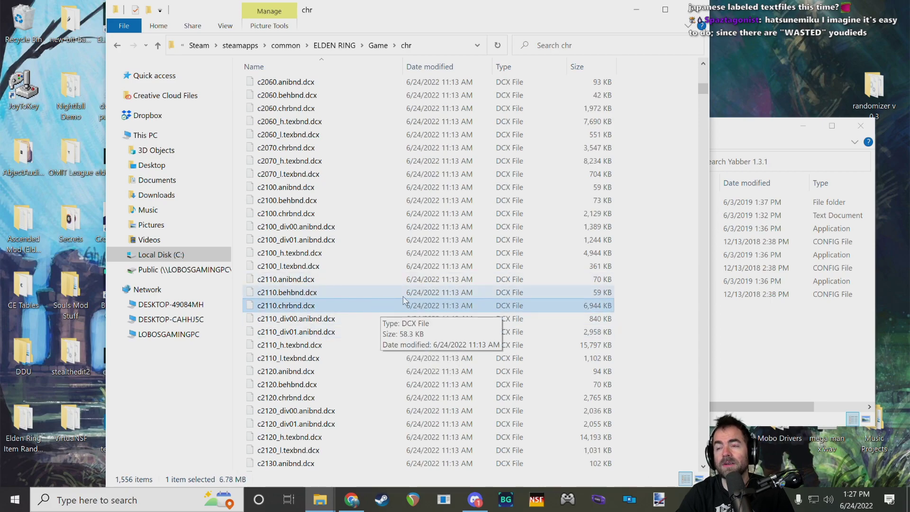
- Return to the start of the chr list and examine the c0000 anibnd files through c0000_a9x.anibnd.dcx
scroll(379, 323, up, 13)
click(346, 113)
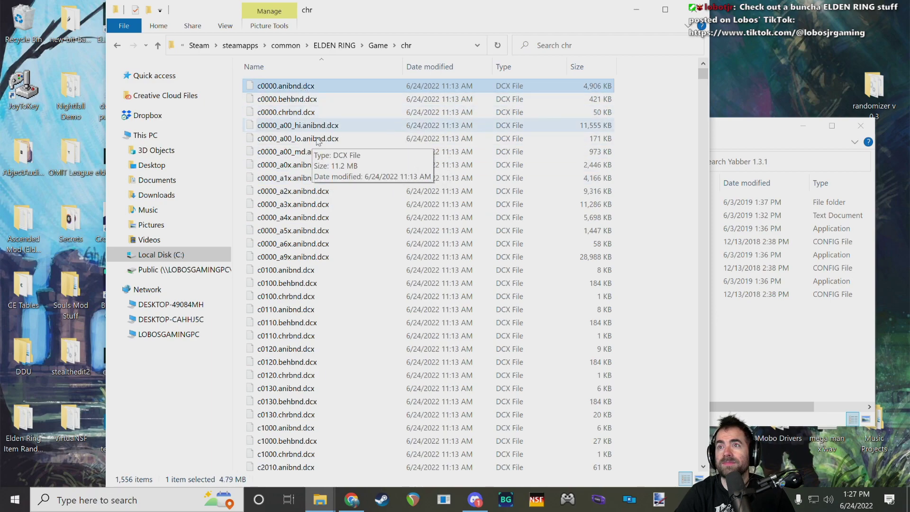
click(303, 126)
click(317, 166)
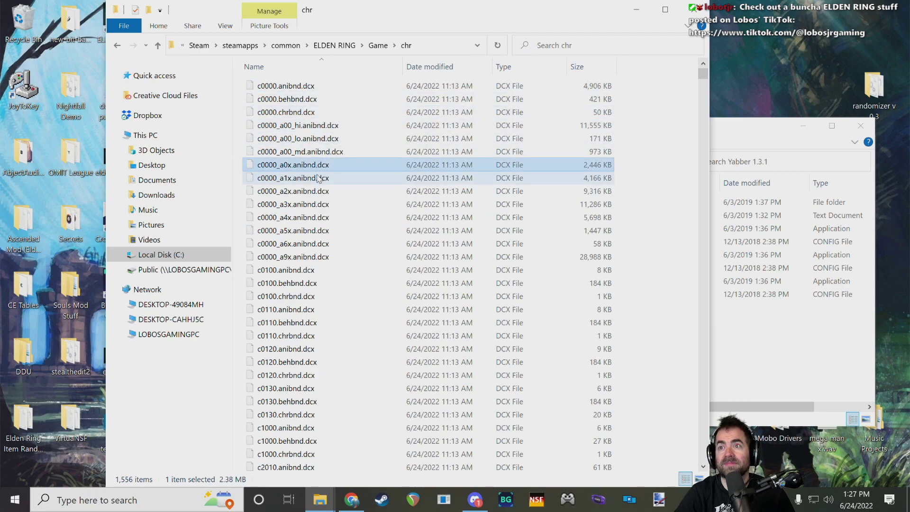
click(318, 177)
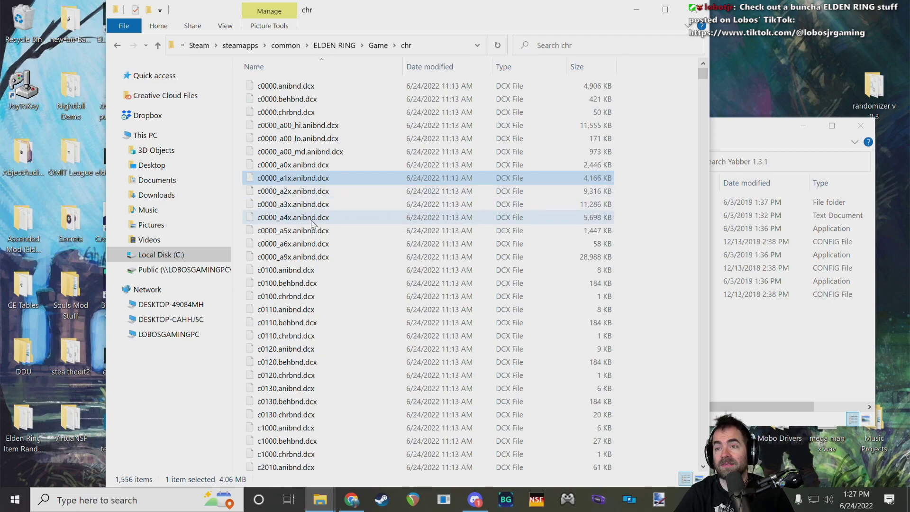
click(314, 217)
click(322, 257)
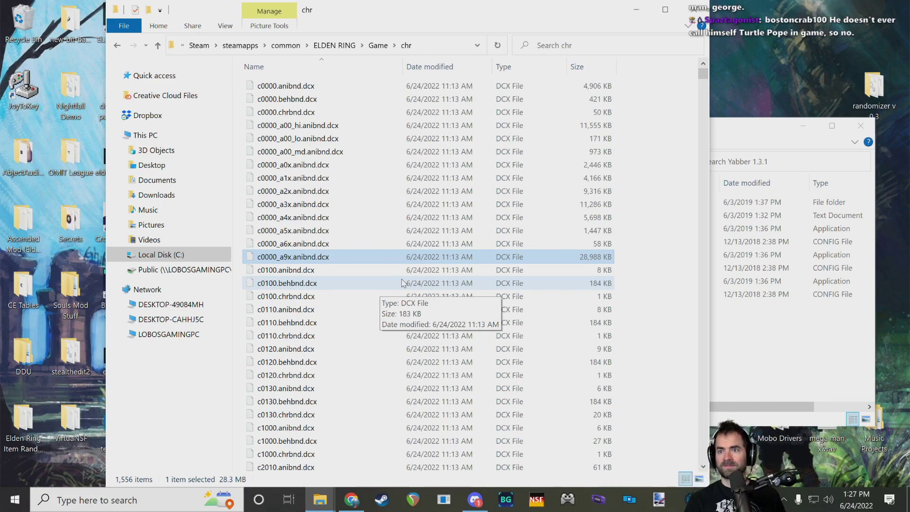
- Look further down the character file list, then examine the c0000 behbnd, chrbnd and anibnd files
scroll(427, 266, down, 20)
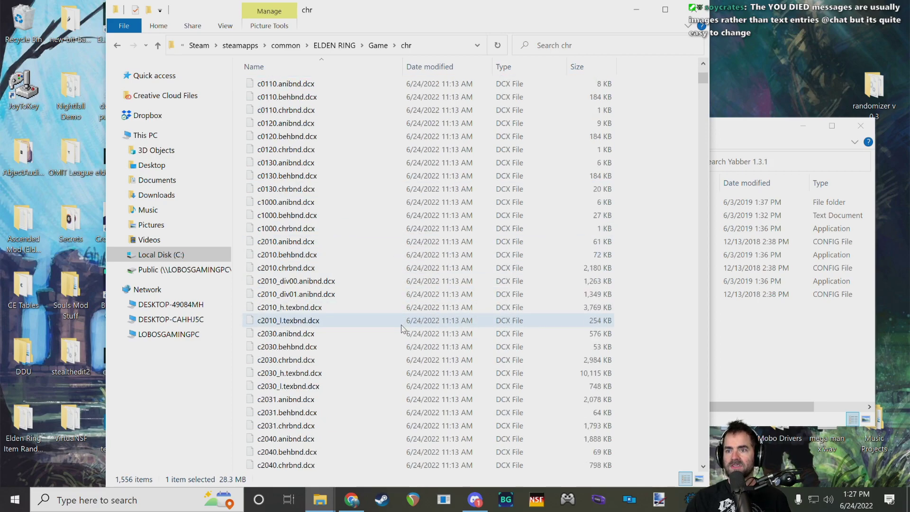
scroll(521, 247, down, 20)
drag(704, 114, 685, 36)
click(318, 101)
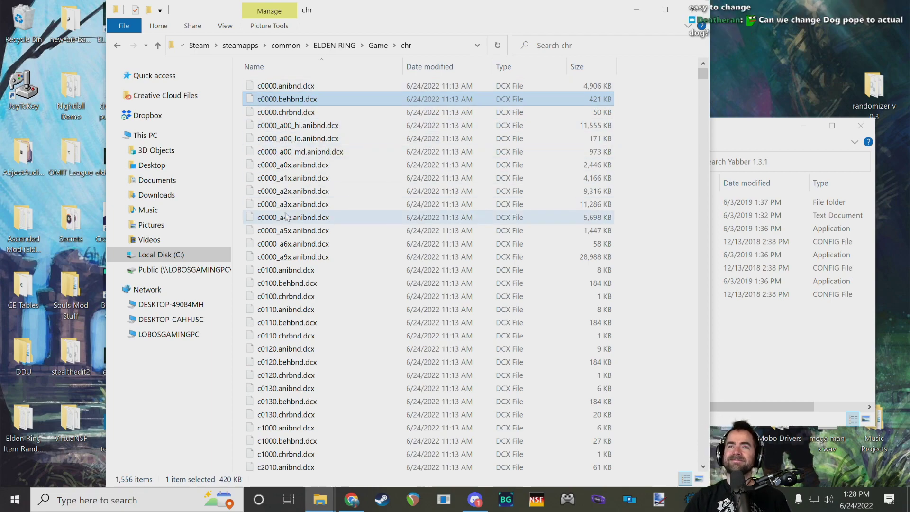
click(299, 258)
click(306, 112)
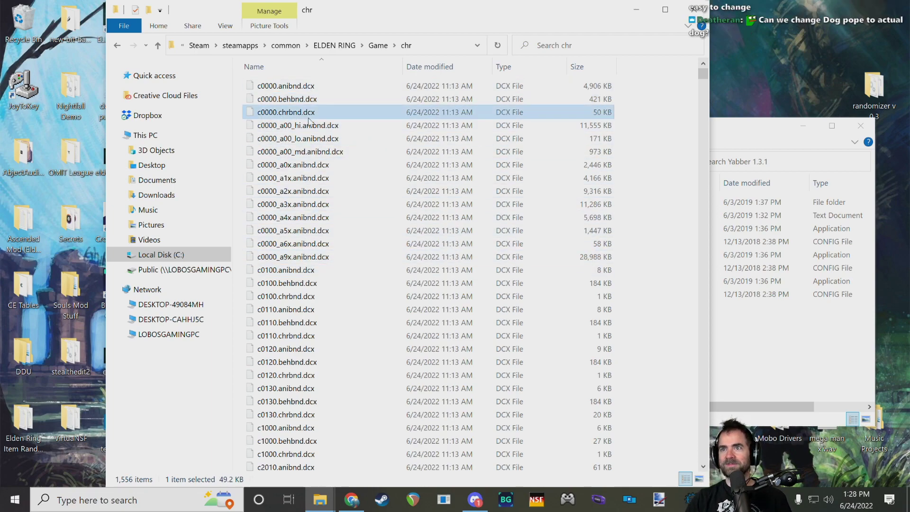
click(312, 89)
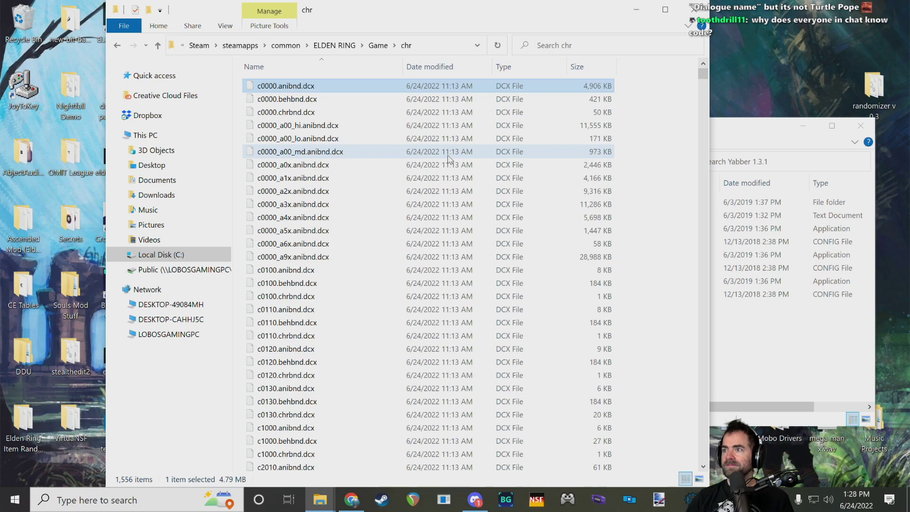
- Examine the c0000 animation files from c0000_a0x.anibnd.dcx through c0000_a9x.anibnd.dcx, clear the selection and glance over the following chr entries
click(311, 168)
click(314, 181)
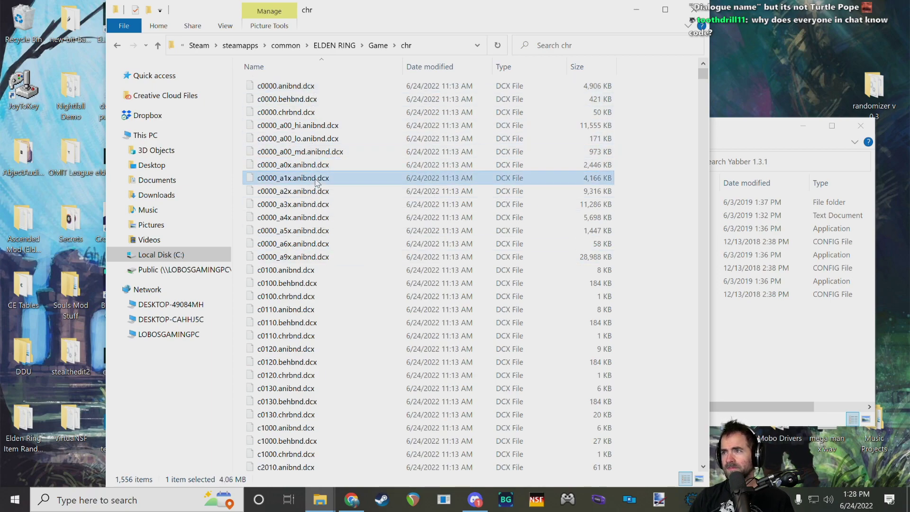
click(321, 207)
click(329, 233)
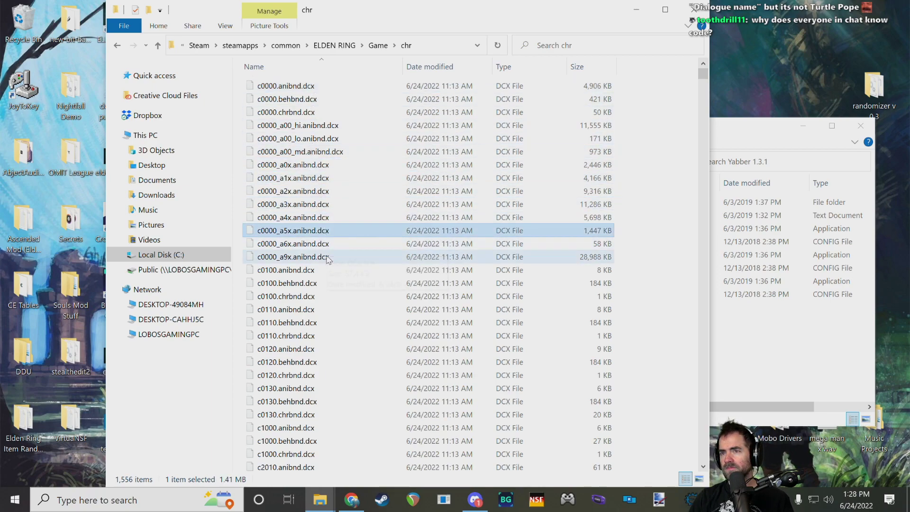
click(330, 245)
click(326, 257)
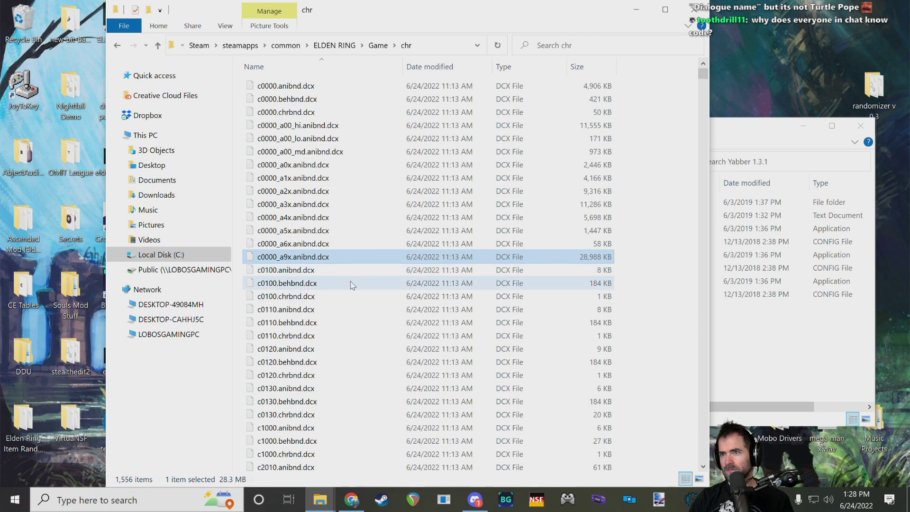
click(640, 256)
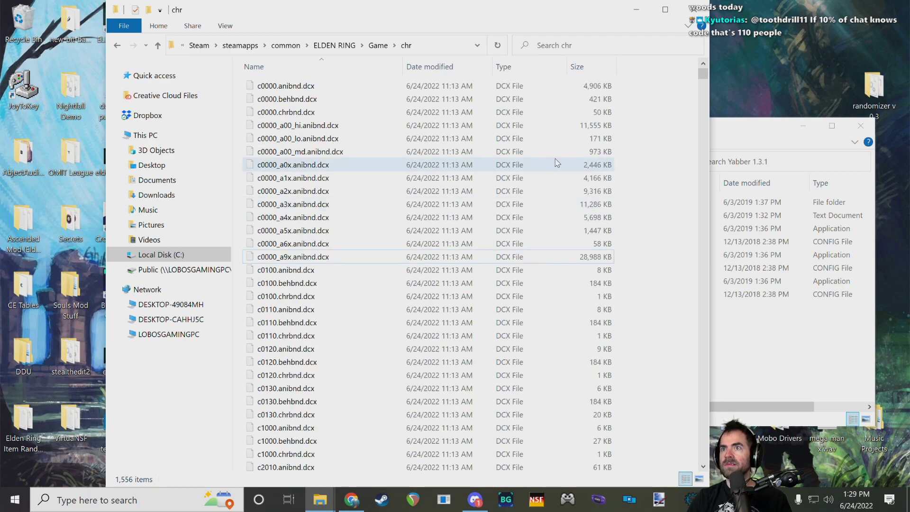
scroll(661, 181, down, 3)
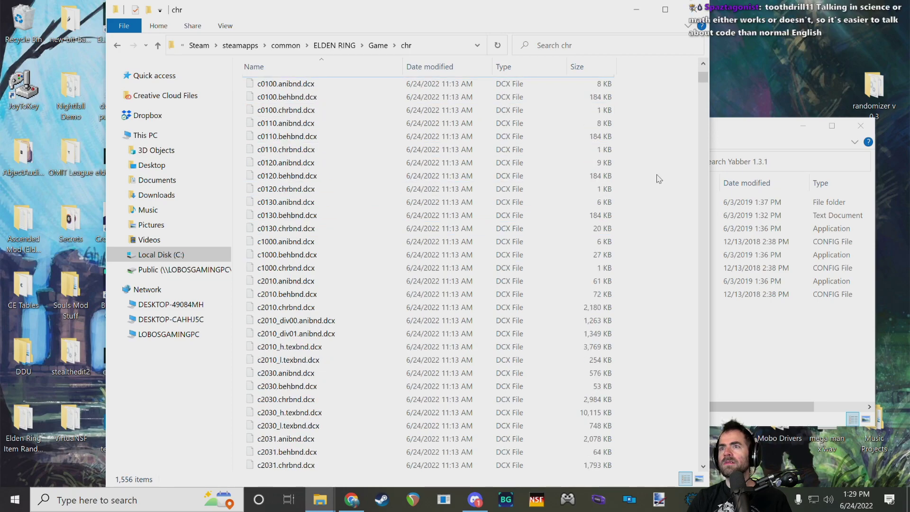
scroll(657, 176, up, 3)
- Return to the Game folder, open the parts folder and view the start of its file list
click(373, 45)
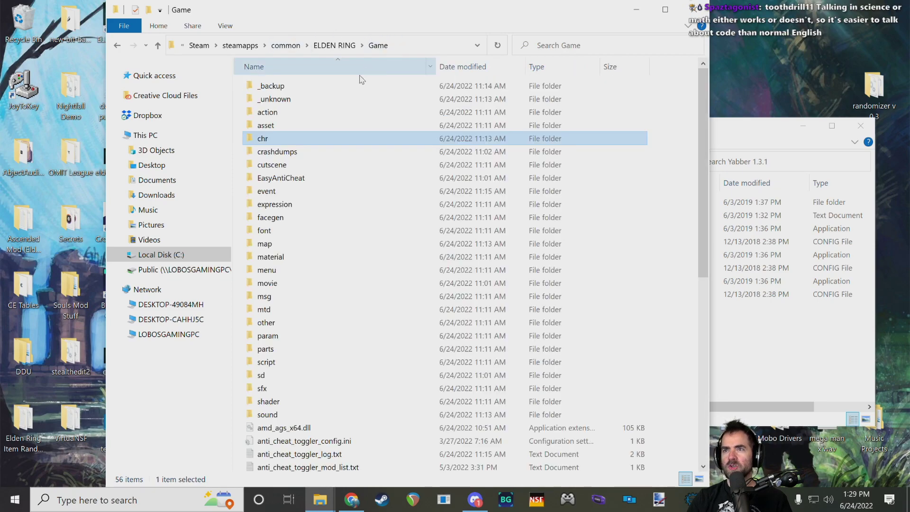
click(271, 351)
double_click(273, 354)
scroll(705, 94, down, 15)
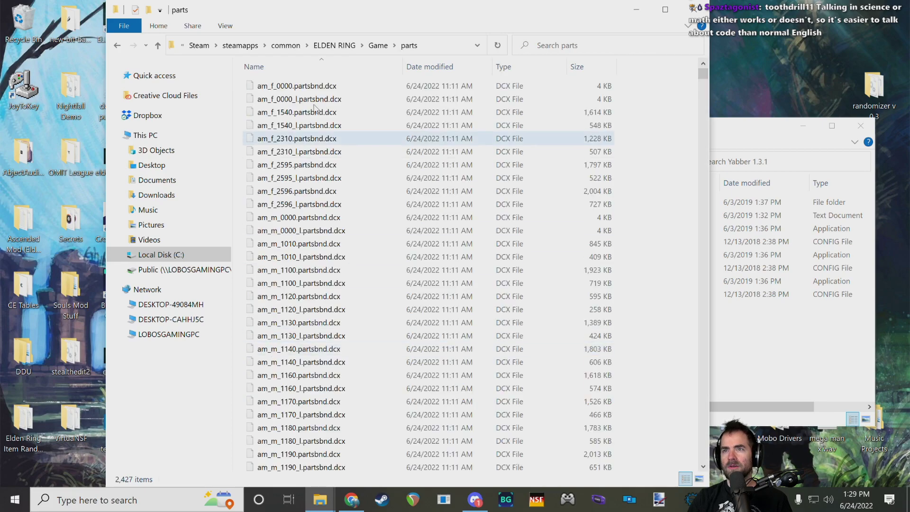
drag(705, 94, 701, 60)
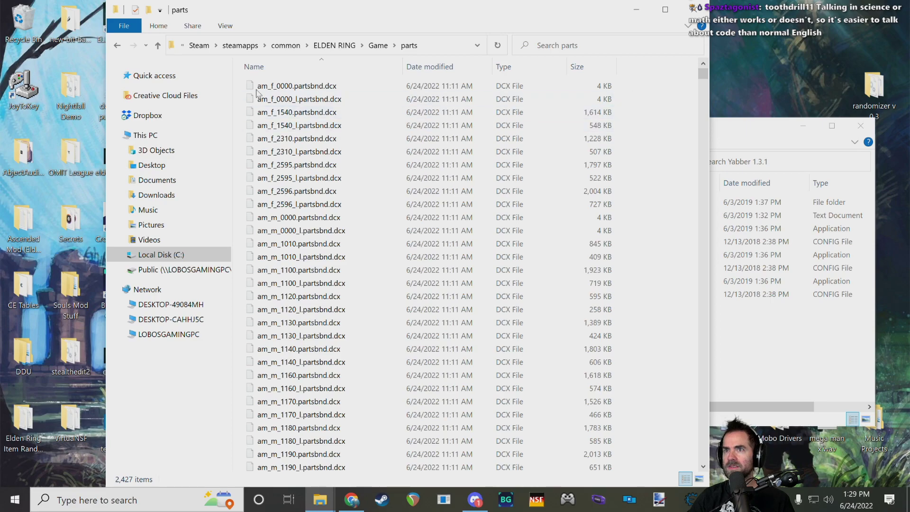
- Look through the partsbnd files from the am_m entries down to the bd_m_1511 entry
scroll(538, 201, down, 20)
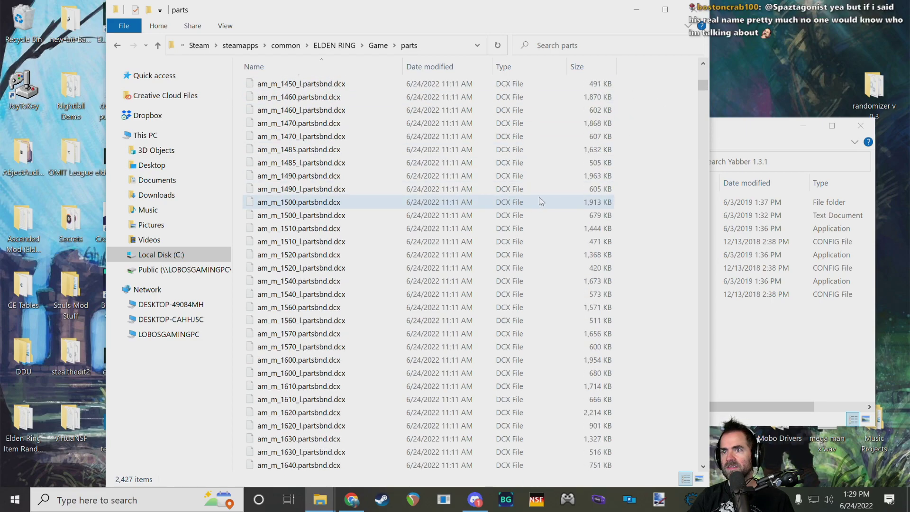
scroll(627, 192, down, 20)
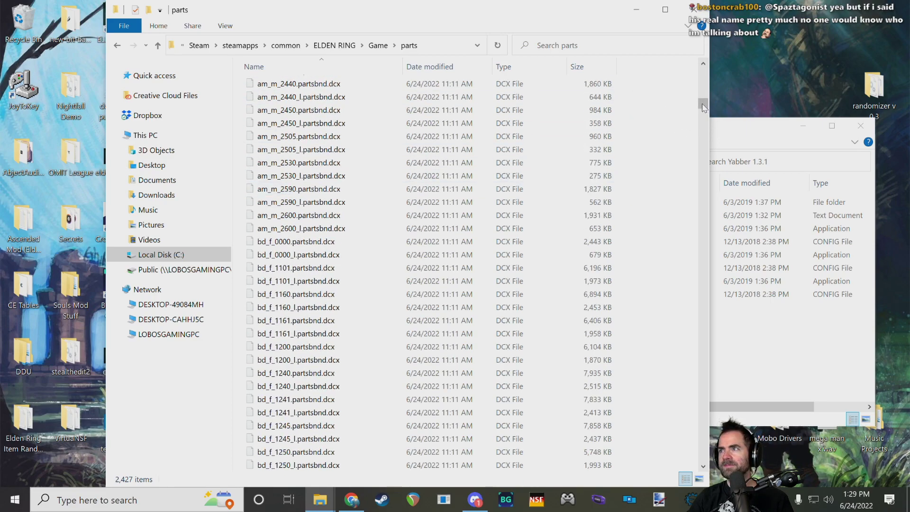
scroll(653, 123, down, 20)
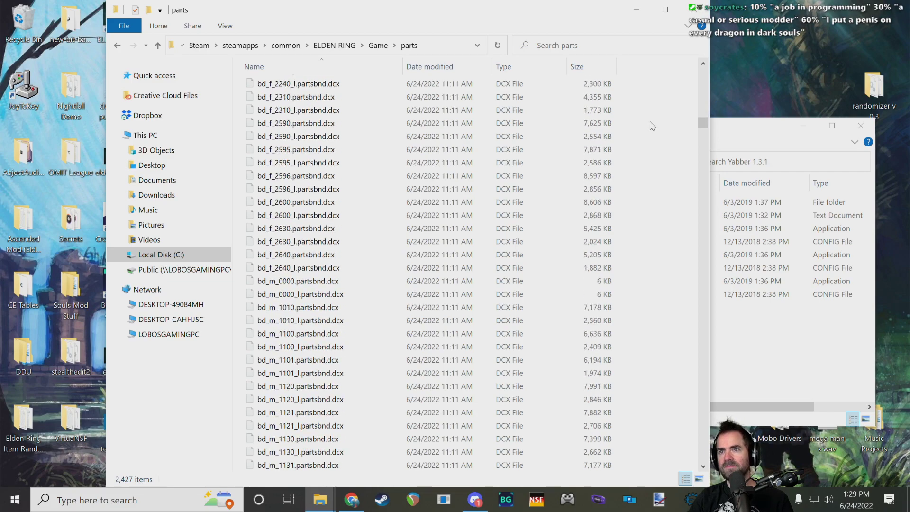
scroll(648, 126, down, 20)
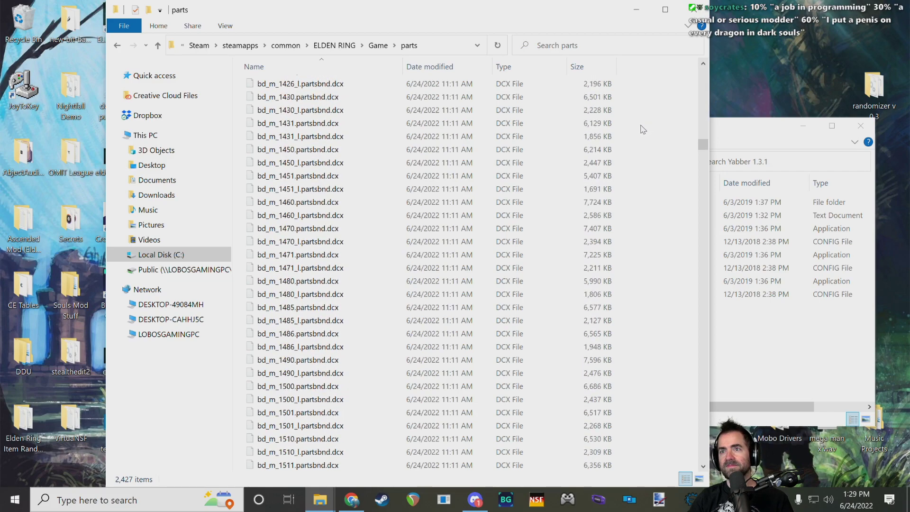
- Look through the body, face and head part files (bd_, fg_ and hd_) in the ELDEN RING parts folder
scroll(639, 131, down, 20)
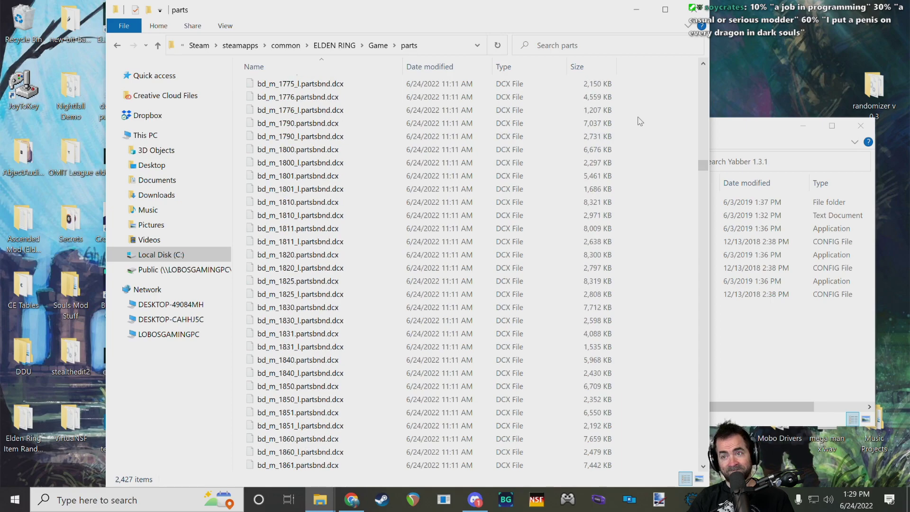
scroll(412, 185, down, 8)
drag(703, 180, 704, 220)
click(265, 217)
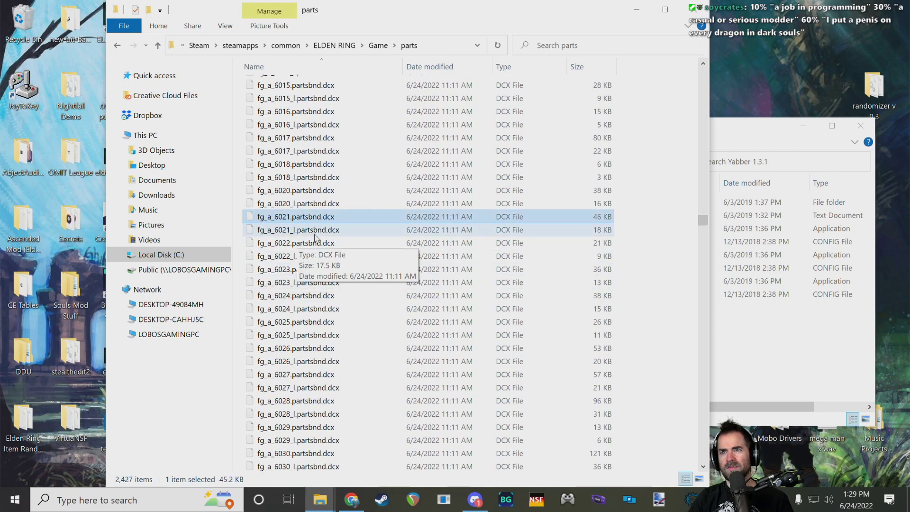
scroll(332, 232, down, 12)
scroll(399, 241, down, 8)
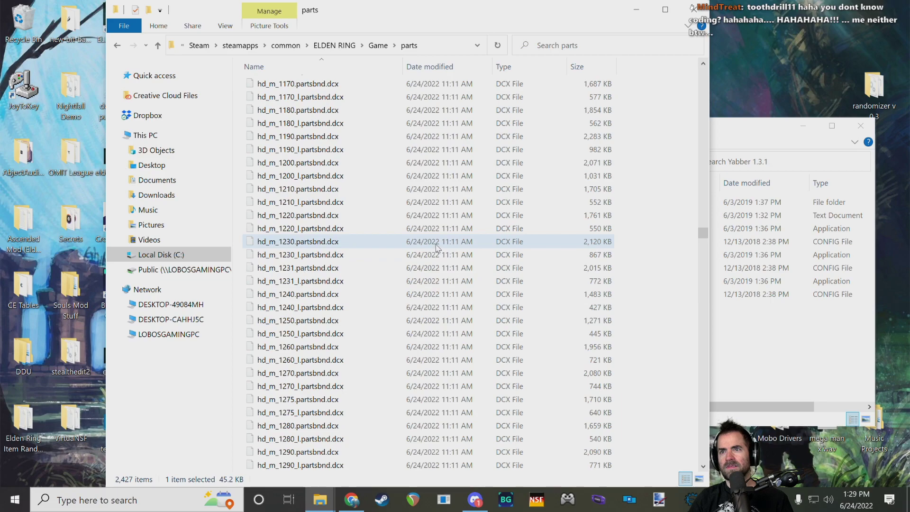
scroll(438, 249, up, 9)
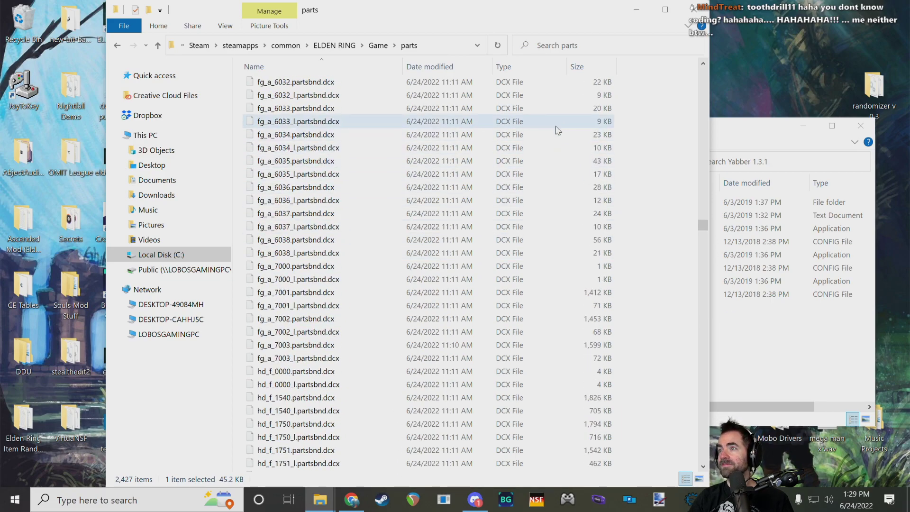
click(554, 161)
click(559, 187)
click(558, 227)
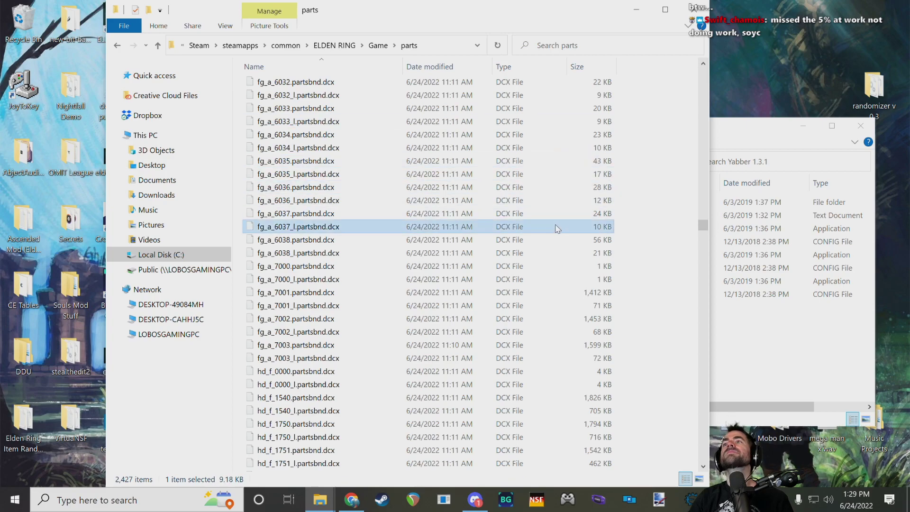
scroll(520, 242, down, 20)
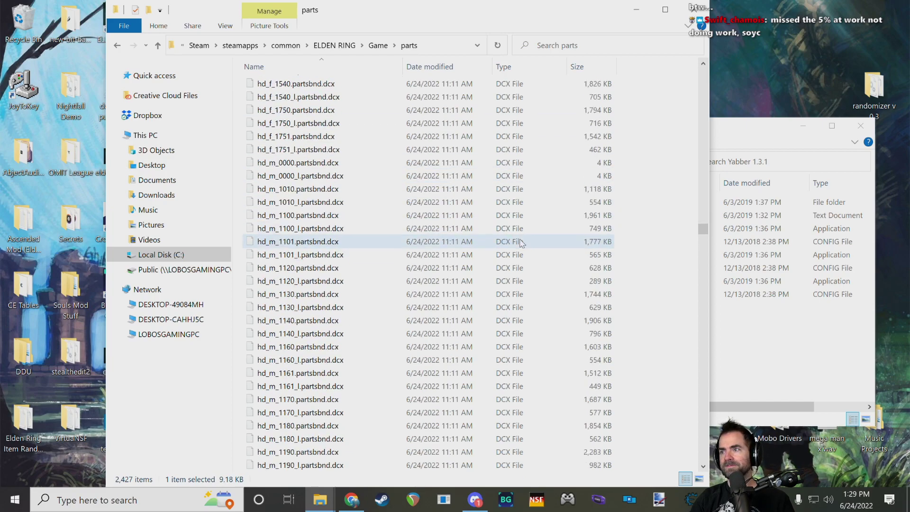
scroll(520, 246, down, 20)
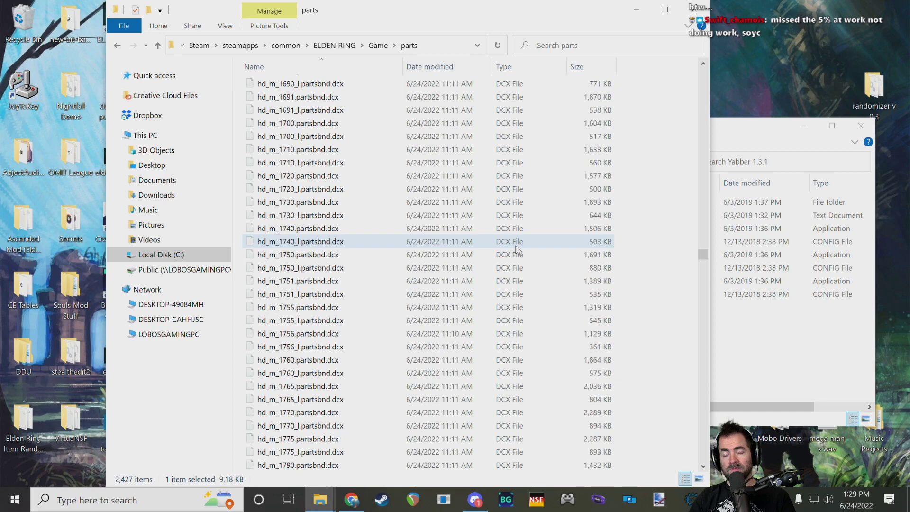
- Look through the remaining head files and the hair part files (hr_a) in the parts folder
drag(703, 258, 700, 279)
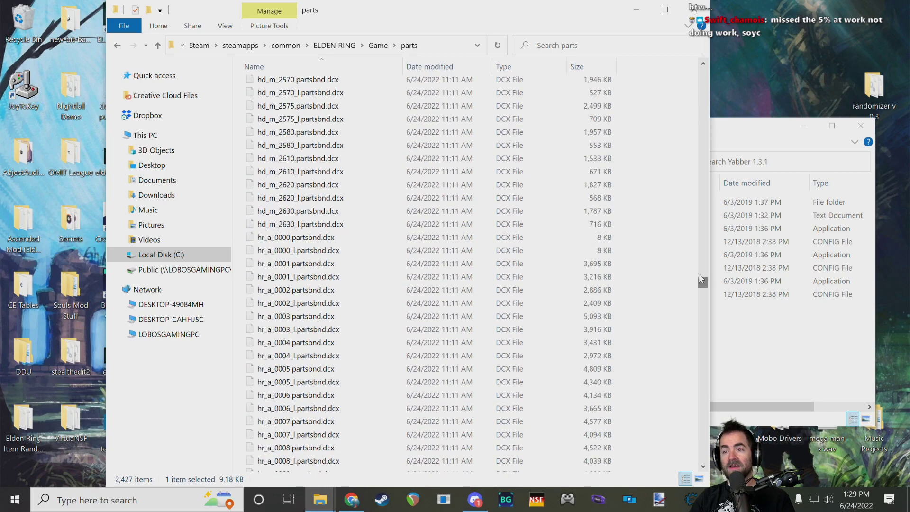
scroll(574, 268, down, 5)
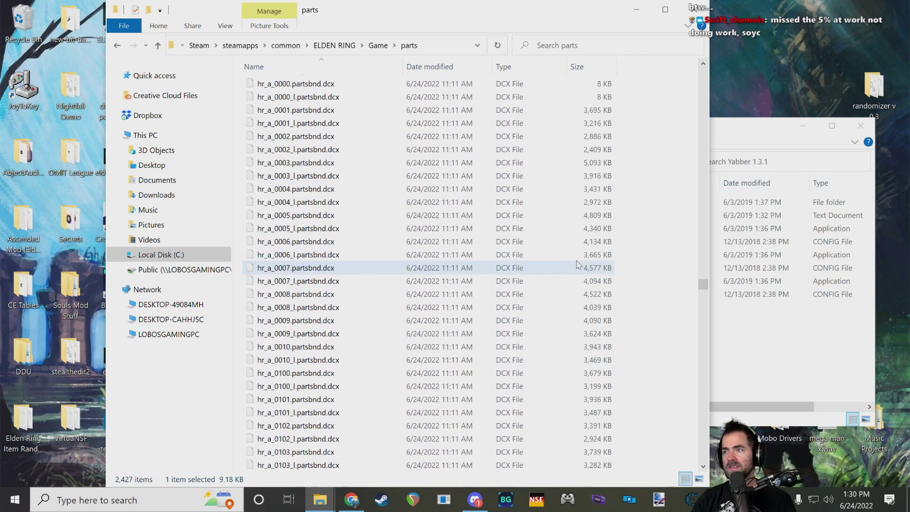
click(654, 215)
scroll(556, 211, down, 3)
scroll(652, 203, down, 3)
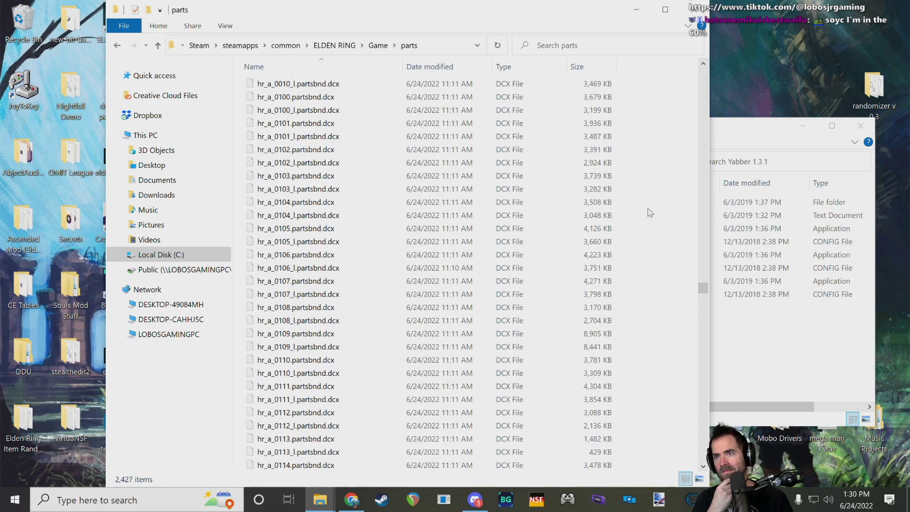
scroll(631, 213, down, 7)
- Examine the weapon part files (wp_a) in the parts folder, then return to the start of the file list
drag(704, 292, 706, 332)
scroll(707, 336, down, 20)
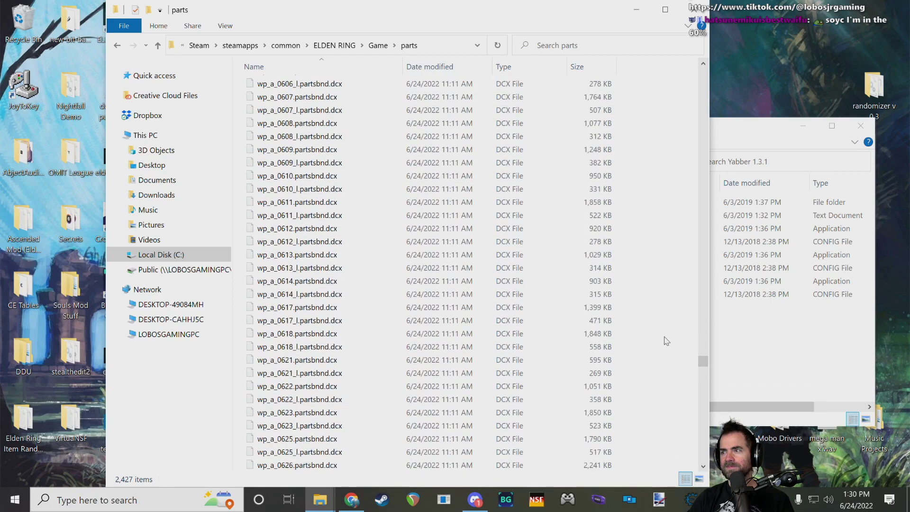
drag(701, 365, 703, 418)
scroll(668, 372, down, 20)
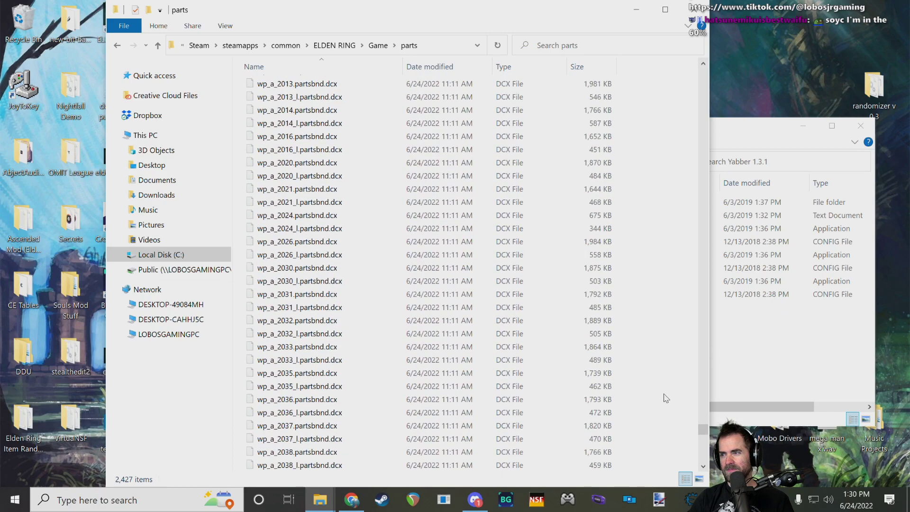
scroll(669, 388, down, 20)
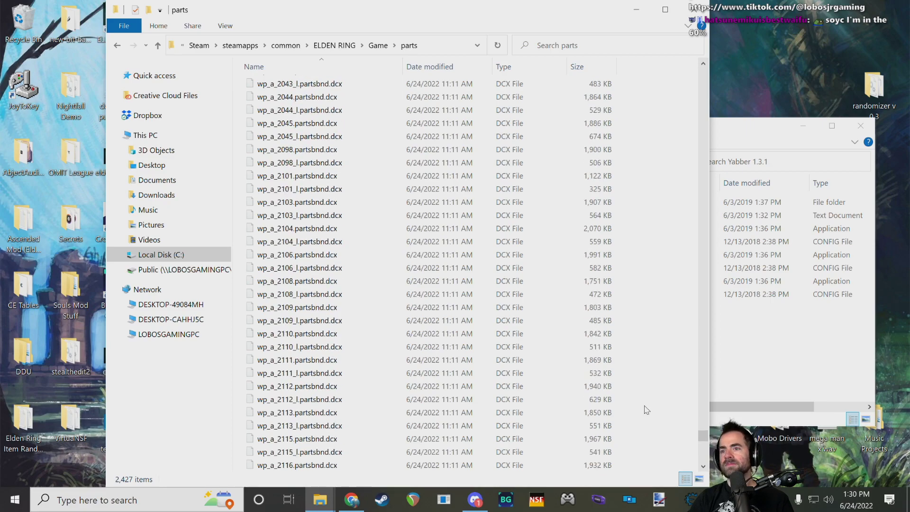
scroll(648, 402, down, 15)
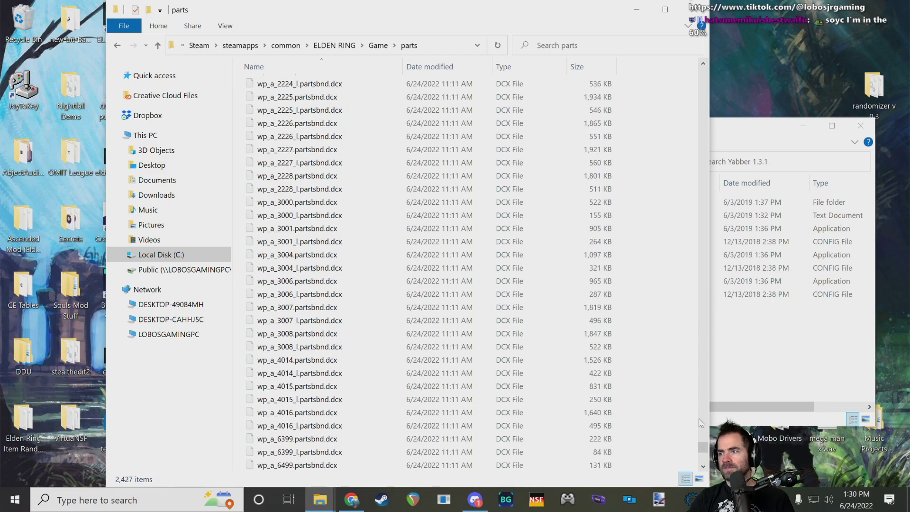
drag(706, 451, 717, 68)
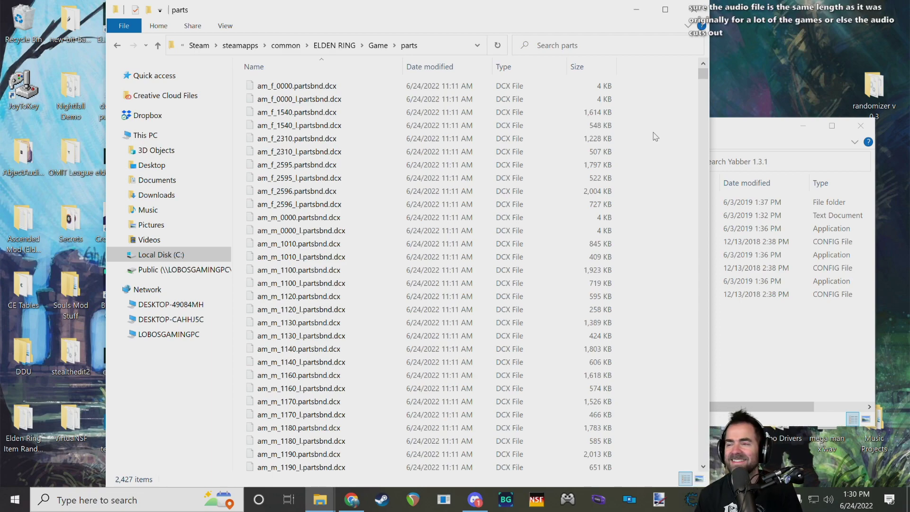
- Glance over the am_m part files and go back up to the Game folder
scroll(655, 137, down, 17)
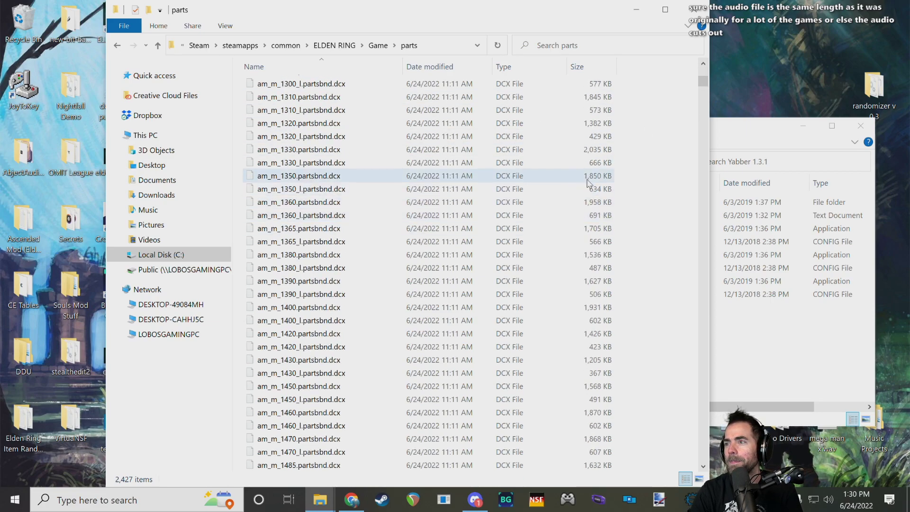
click(378, 46)
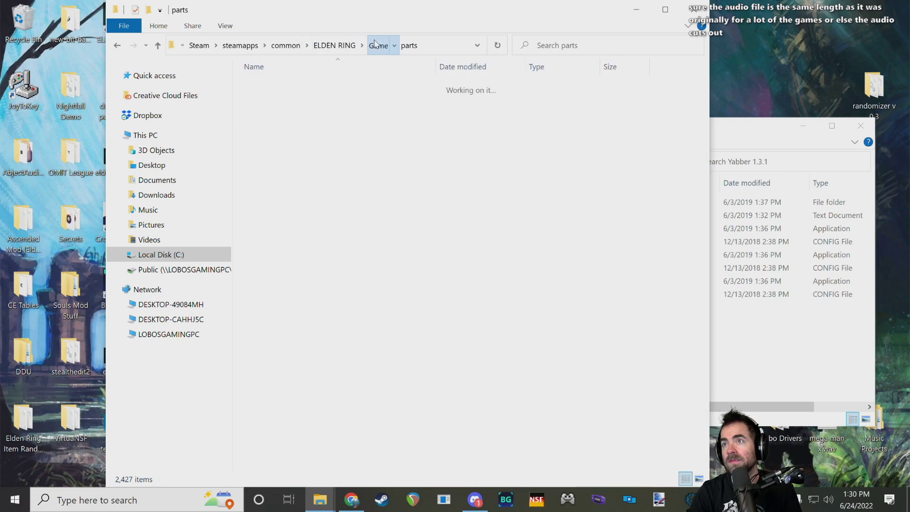
click(662, 259)
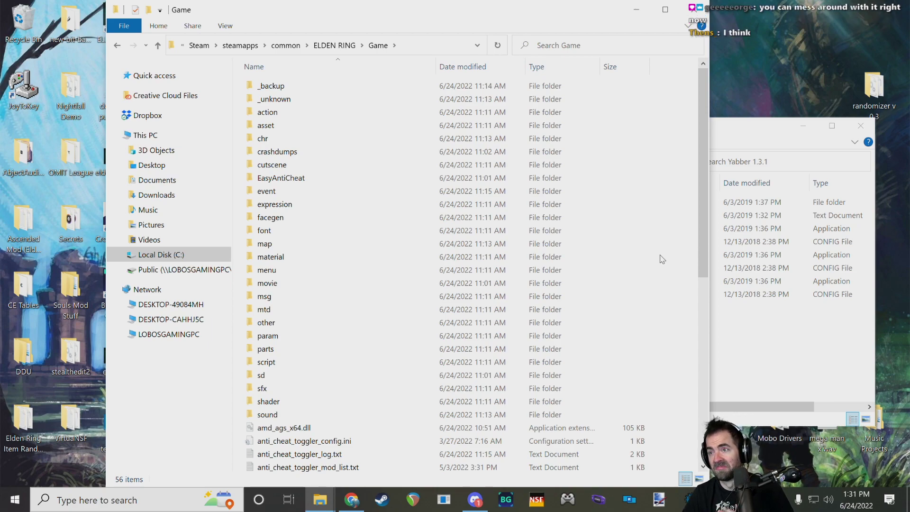
- Switch to Discord and open the tools-and-resources channel of the ?ServerName? server, moving the window so its contents are readable
click(352, 499)
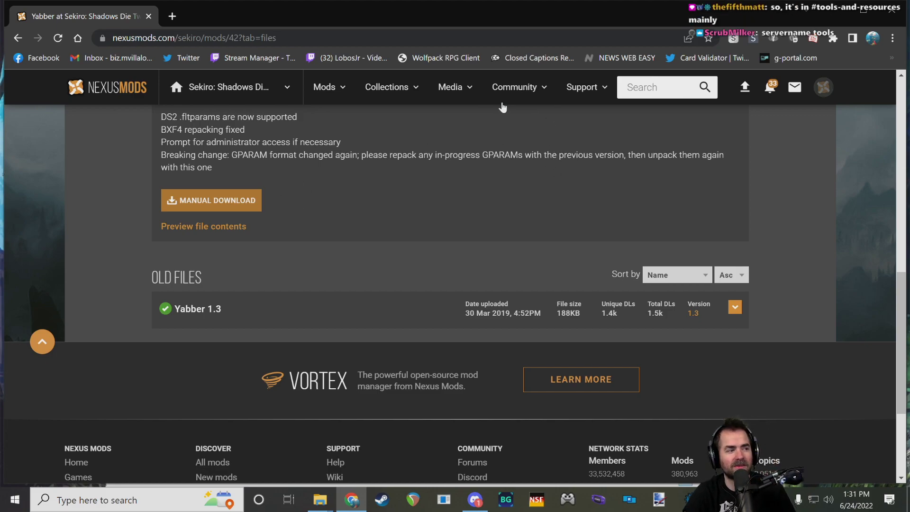
click(836, 10)
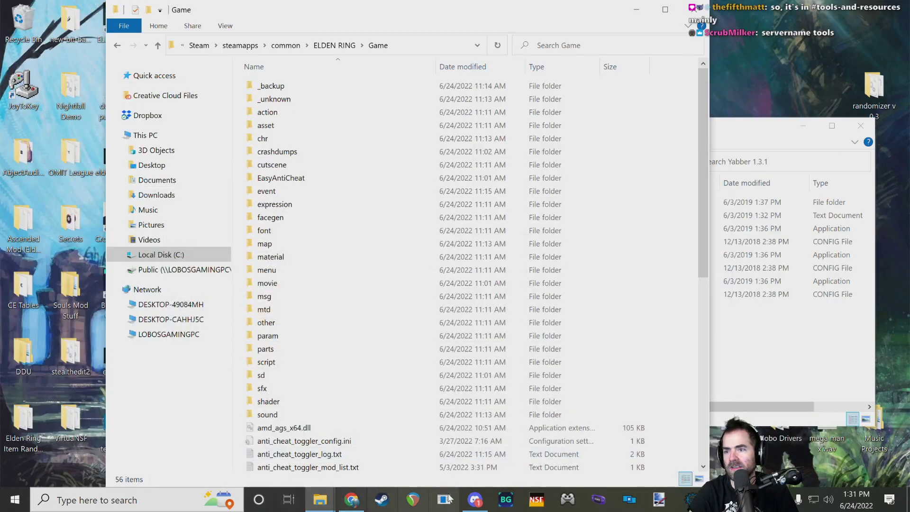
mouse_move(480, 501)
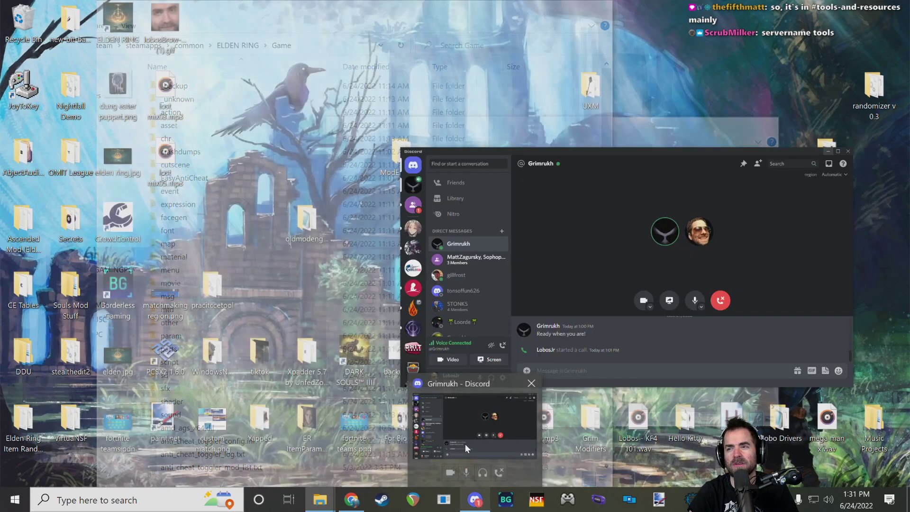
click(467, 436)
scroll(422, 266, down, 5)
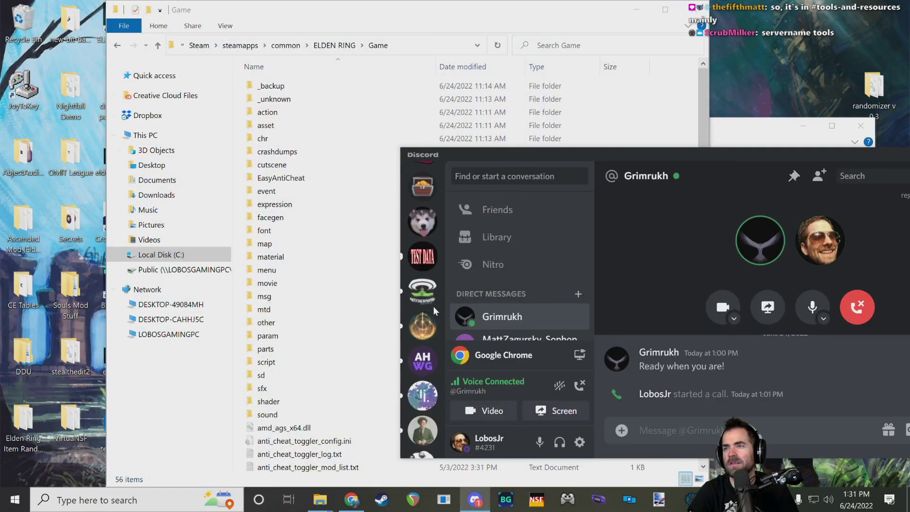
click(422, 229)
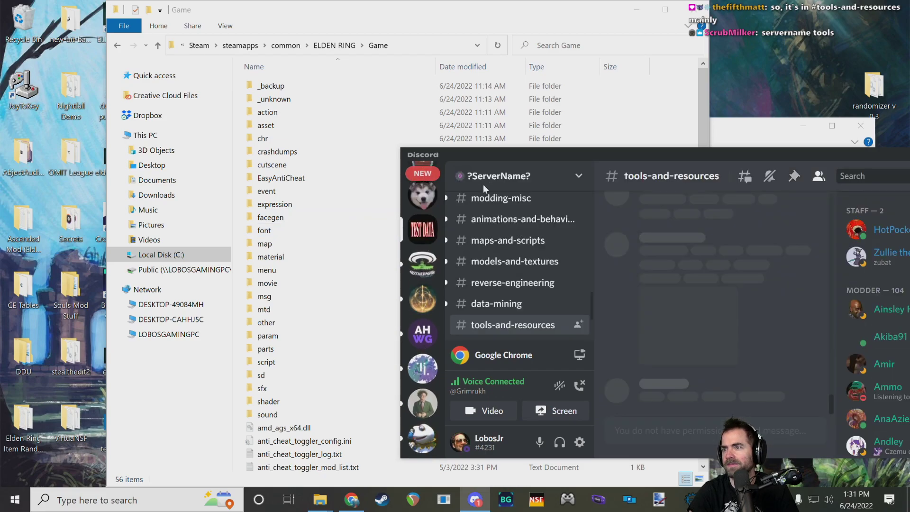
drag(634, 155, 442, 1)
- Examine the pinned messages of the tools-and-resources channel for Elden Ring tool releases, then close them
click(522, 29)
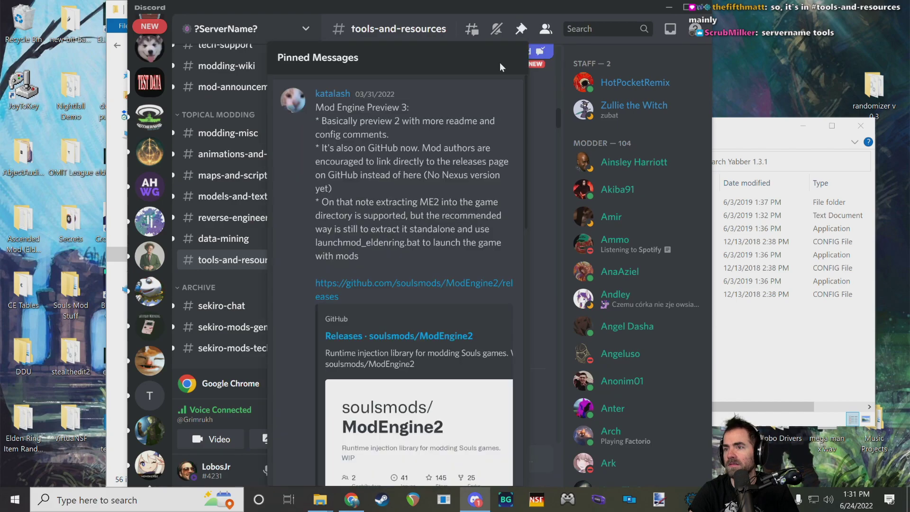
scroll(408, 264, down, 10)
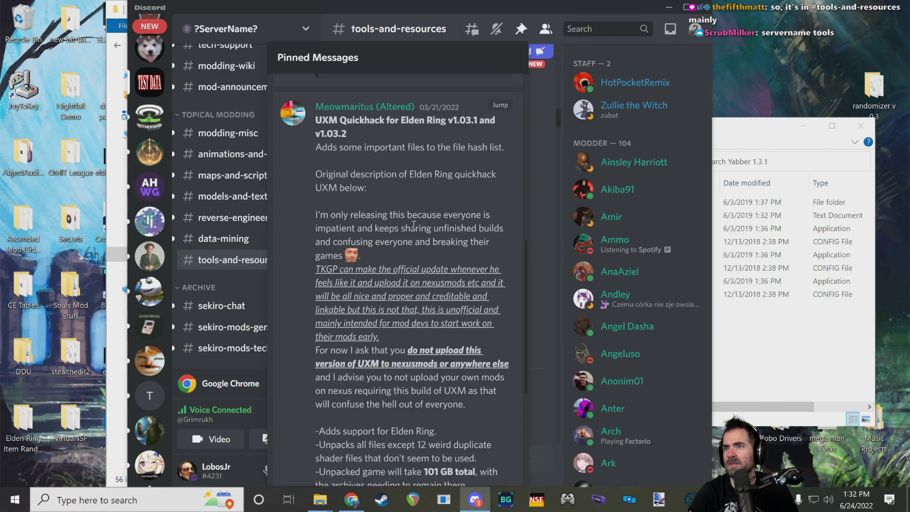
scroll(412, 230, down, 5)
scroll(414, 226, up, 5)
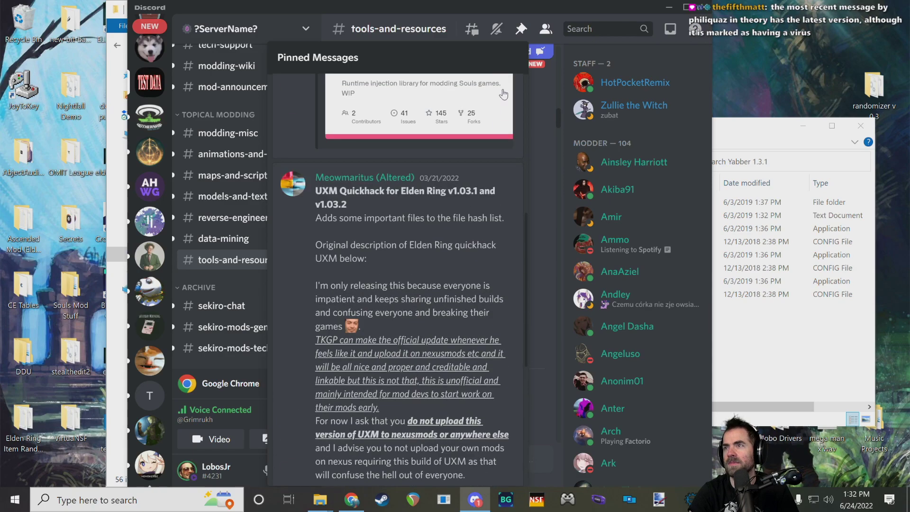
click(523, 29)
- Skim the posts in the tools-and-resources channel and search it for the Mod Engine author's username
scroll(417, 280, down, 7)
scroll(415, 278, down, 5)
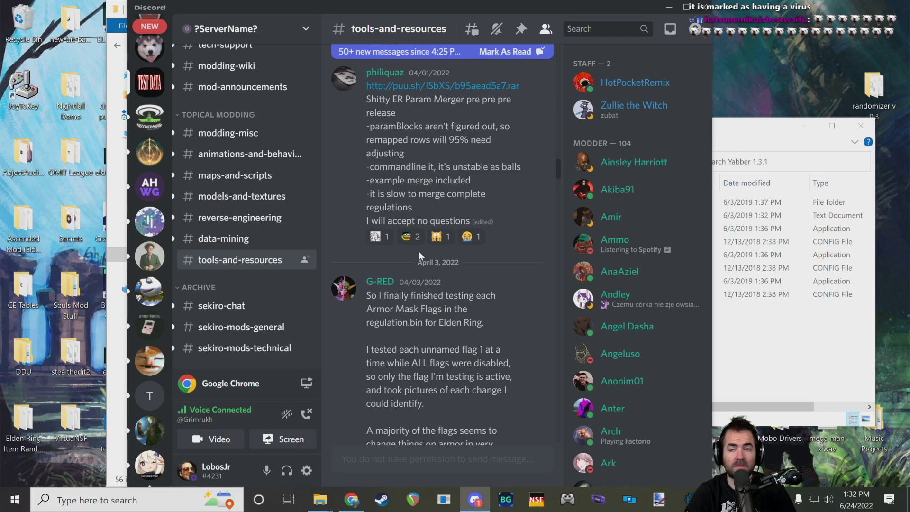
scroll(495, 222, up, 5)
scroll(496, 237, down, 8)
key(ctrl+f)
text(katalash)
key(Return)
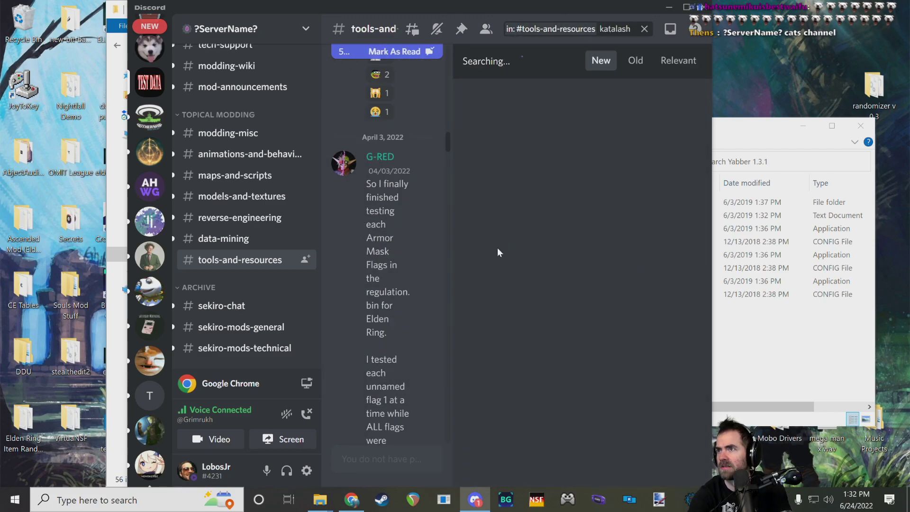
- Look through the search results for Map Studio releases and jump to the Map Studio alpha 11 post
scroll(561, 223, down, 8)
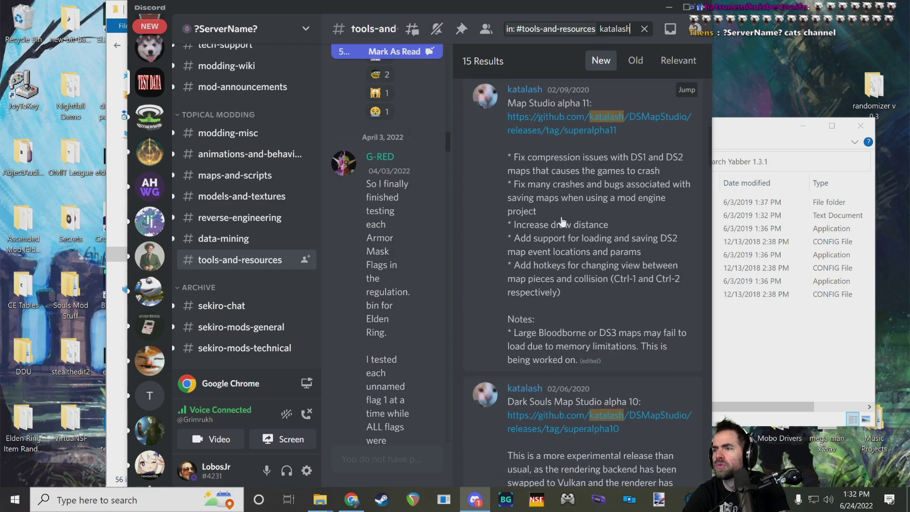
scroll(561, 223, down, 5)
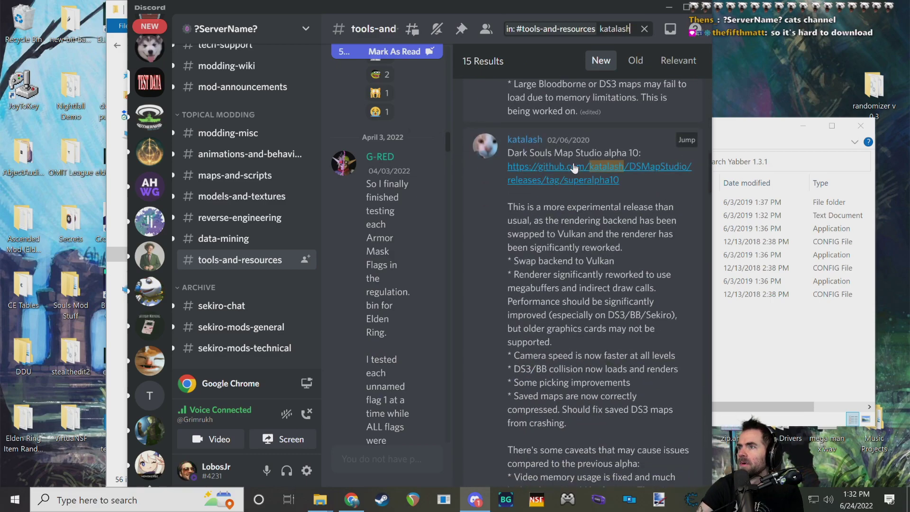
scroll(575, 168, down, 10)
scroll(591, 297, down, 10)
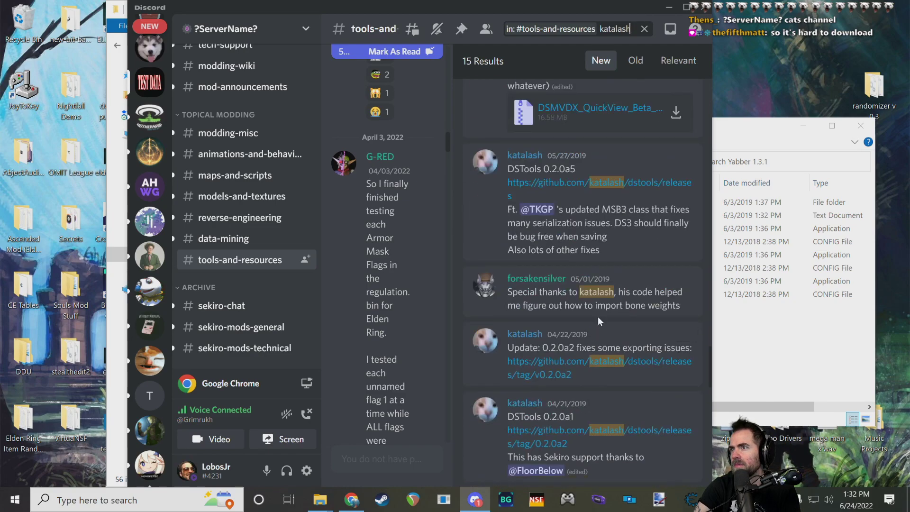
scroll(592, 303, down, 15)
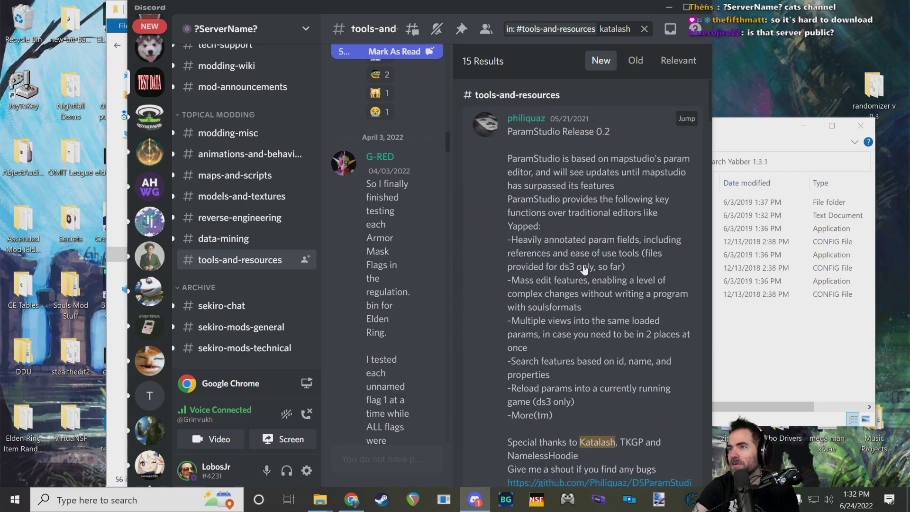
scroll(588, 187, down, 3)
scroll(588, 197, up, 3)
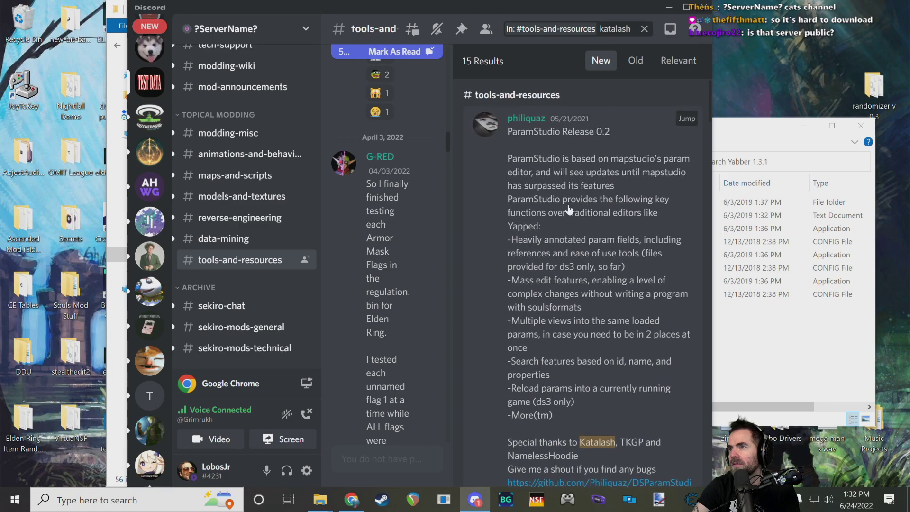
scroll(569, 204, down, 3)
scroll(588, 332, down, 1)
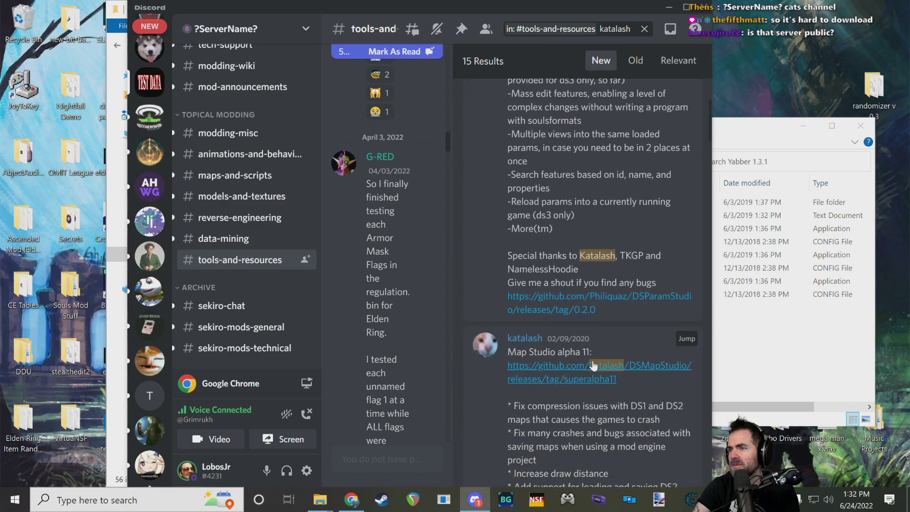
click(576, 410)
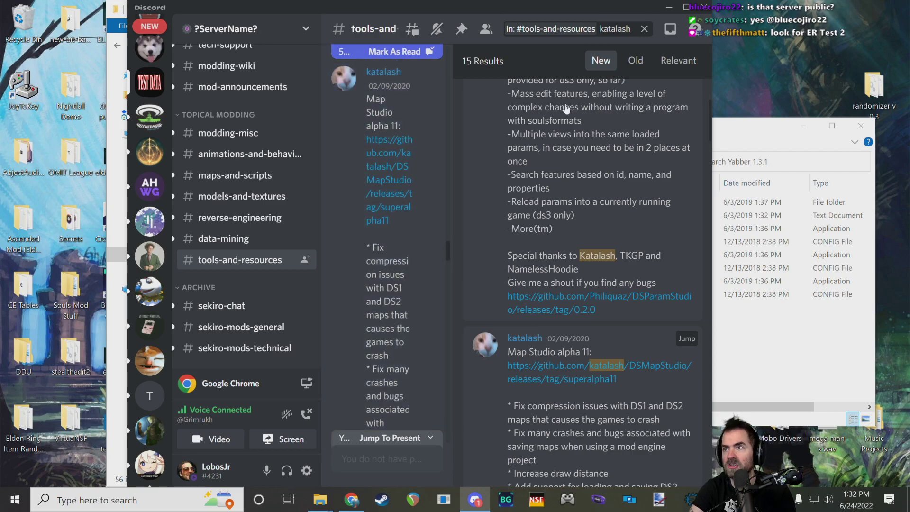
- Clear the channel-limited search and search the whole server for "ER test 2"
click(644, 28)
click(601, 27)
text(ER test 2)
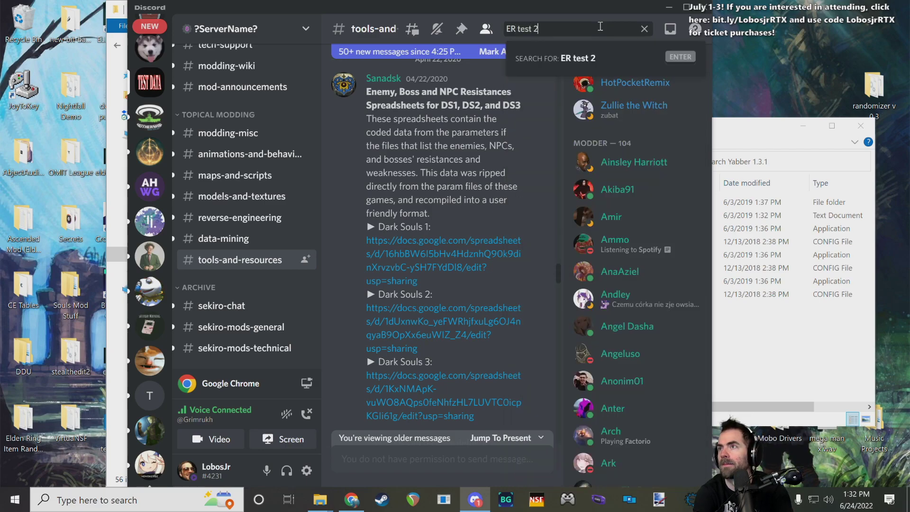
key(Return)
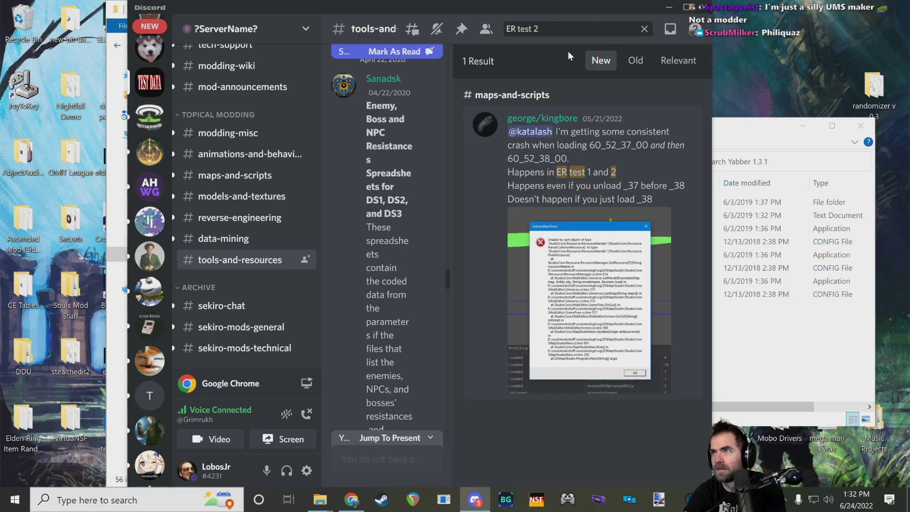
- Change the server search to "Elden ring test 2" and open the Map Studio result from the tools-and-resources channel
key(BackSpace)
text(lden ring)
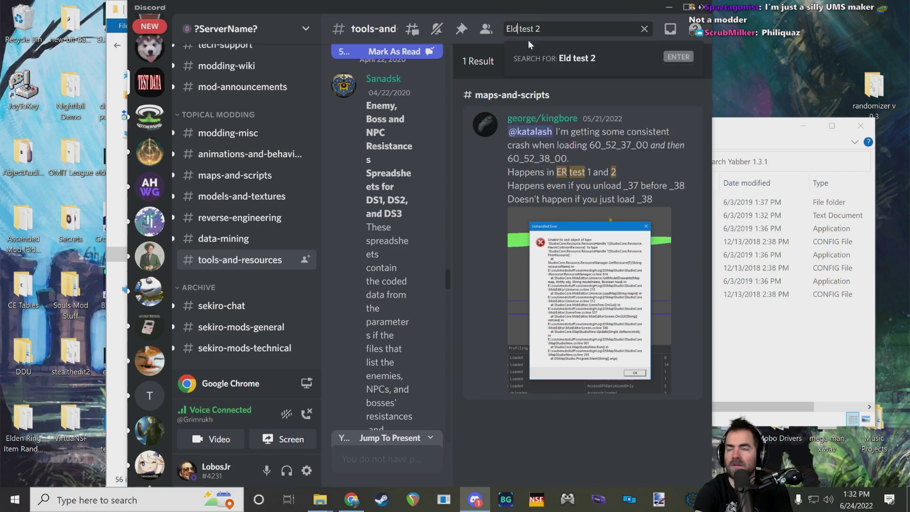
key(Return)
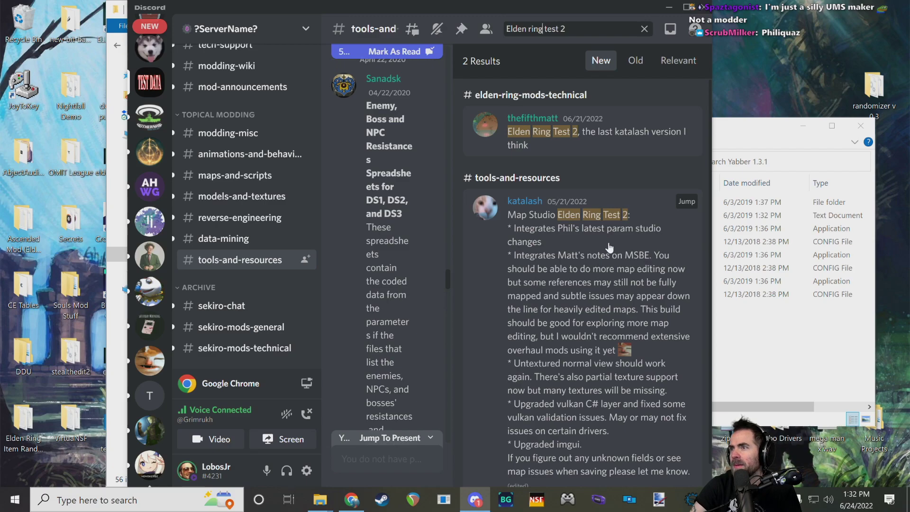
scroll(607, 261, down, 1)
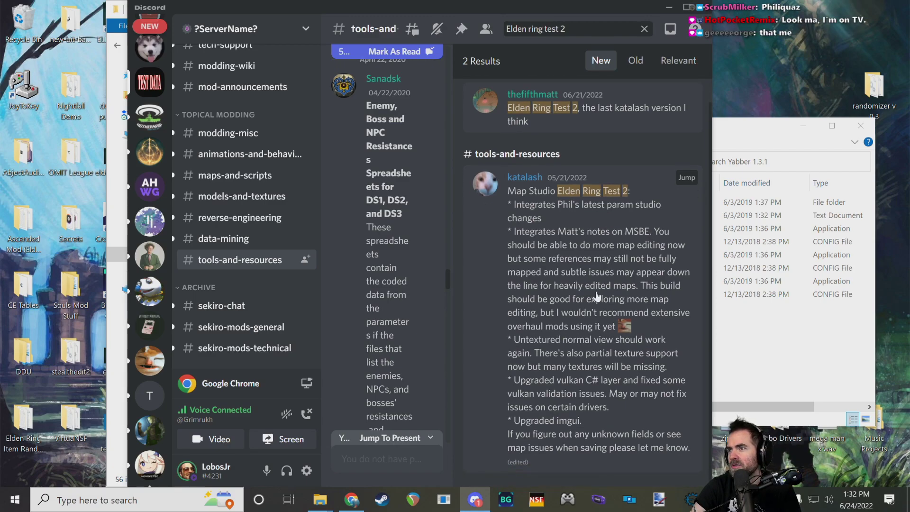
click(597, 297)
- Maximize Discord, close the search results, and download DSMapStudio-ERTest2.7z from the Map Studio reupload post, accepting the download warning
scroll(404, 334, down, 4)
scroll(404, 335, down, 3)
drag(576, 7, 595, 0)
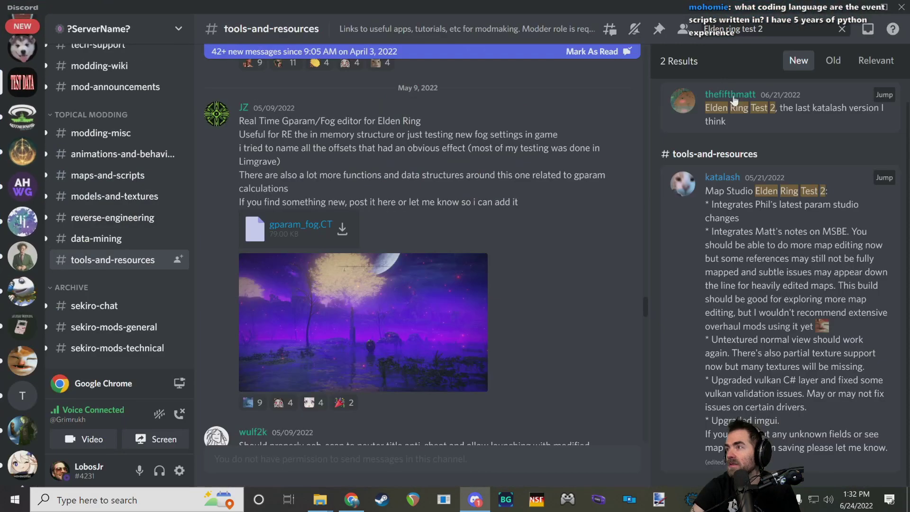
click(843, 29)
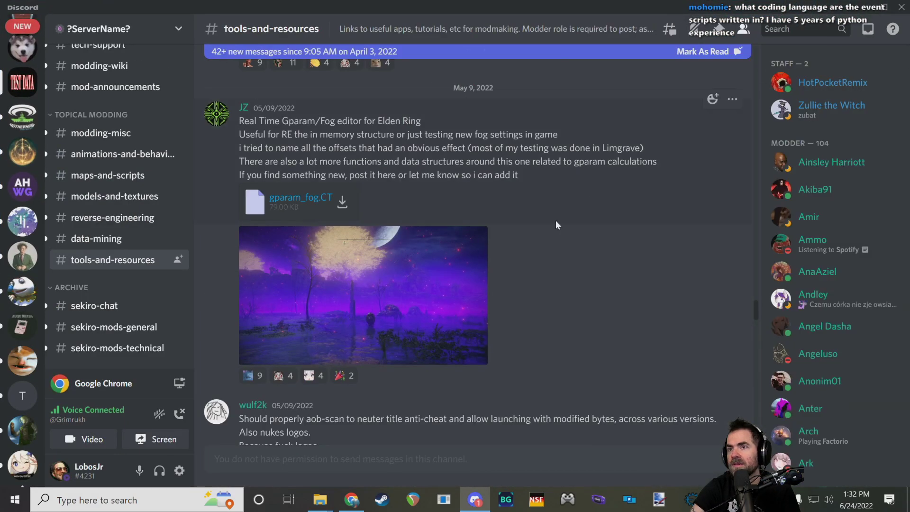
scroll(558, 221, up, 6)
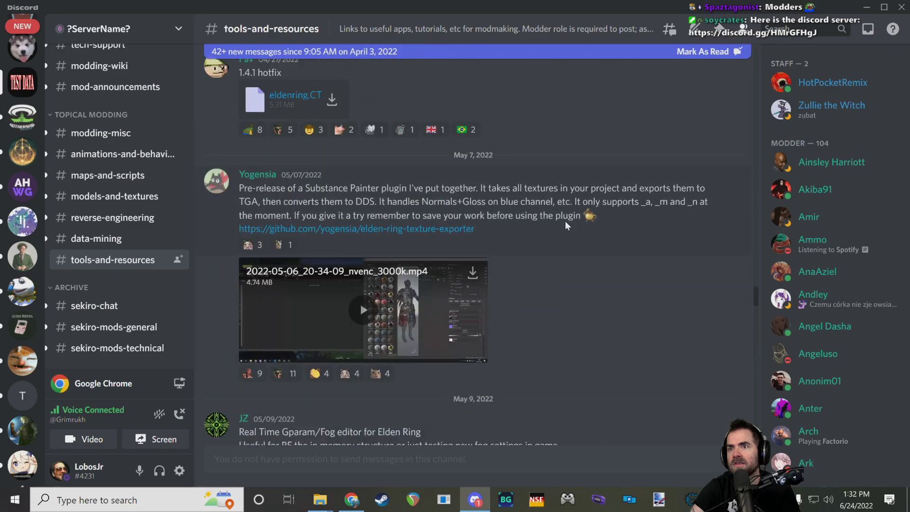
scroll(565, 221, down, 8)
scroll(562, 255, down, 5)
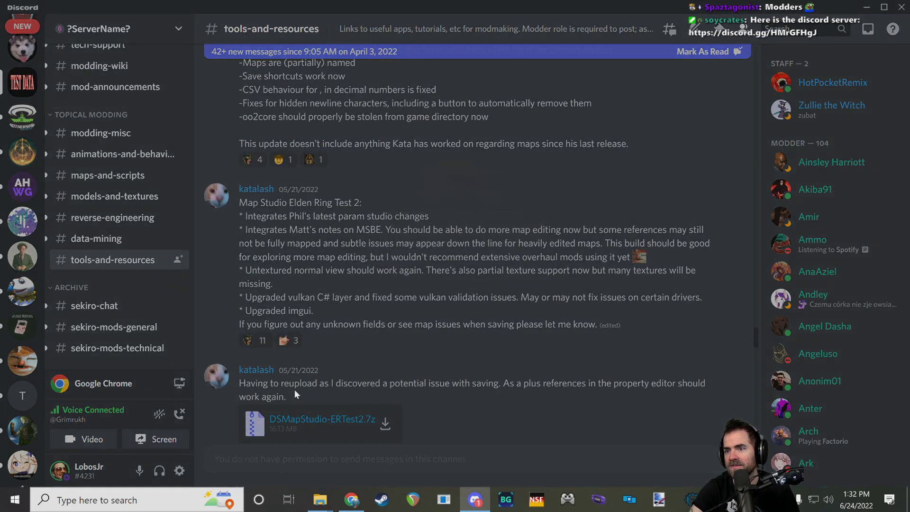
click(309, 419)
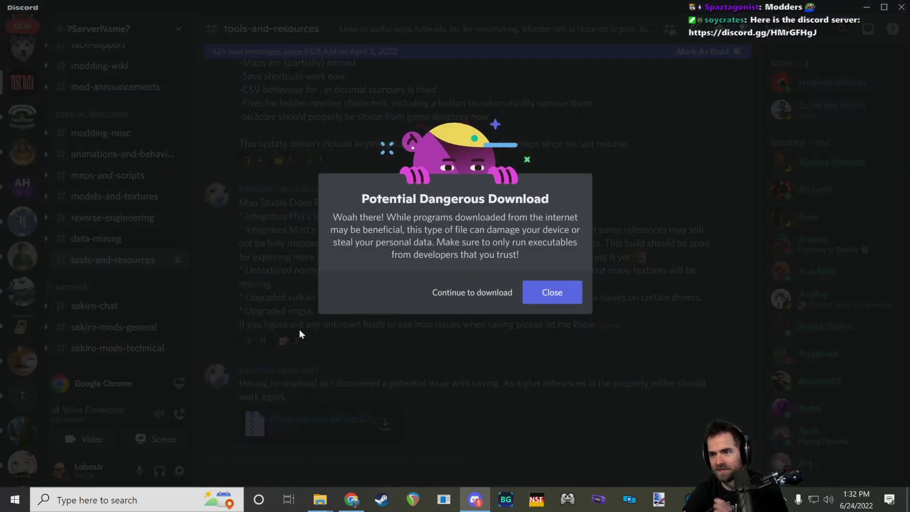
click(496, 292)
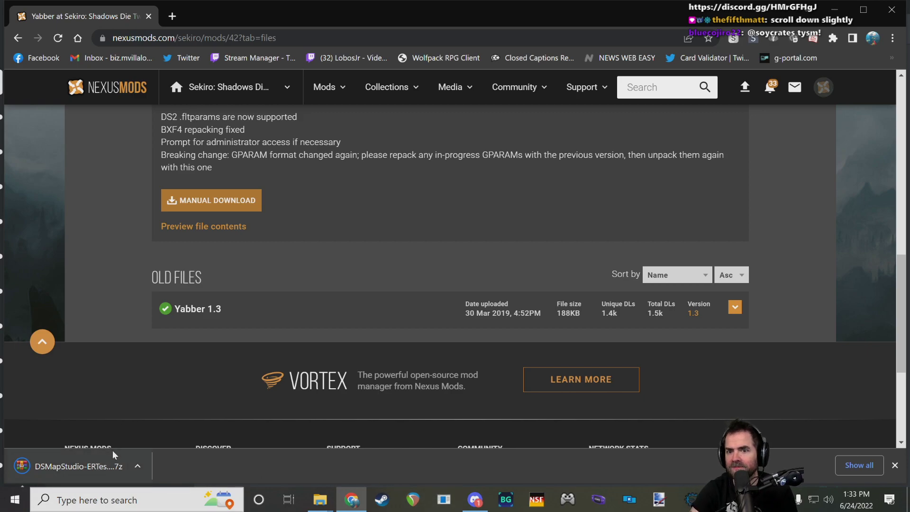
- Open the downloaded DSMapStudio-ERTest2.7z archive, extract its DSMapStudio-ERTest2 folder to the desktop, and close the archive
click(140, 467)
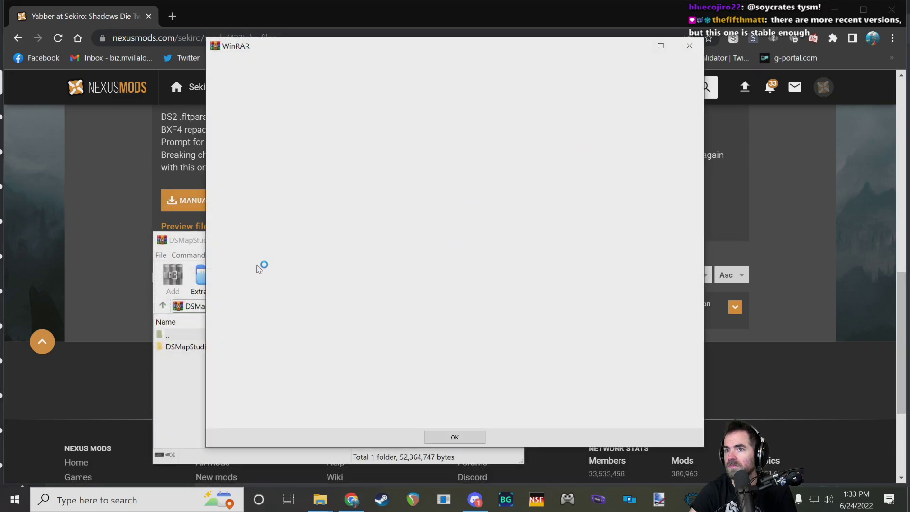
click(690, 45)
click(844, 8)
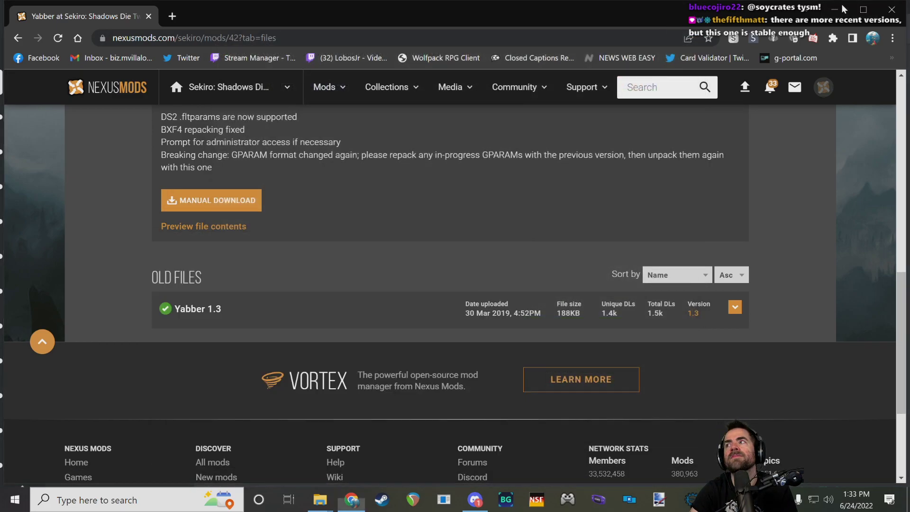
click(844, 9)
click(867, 7)
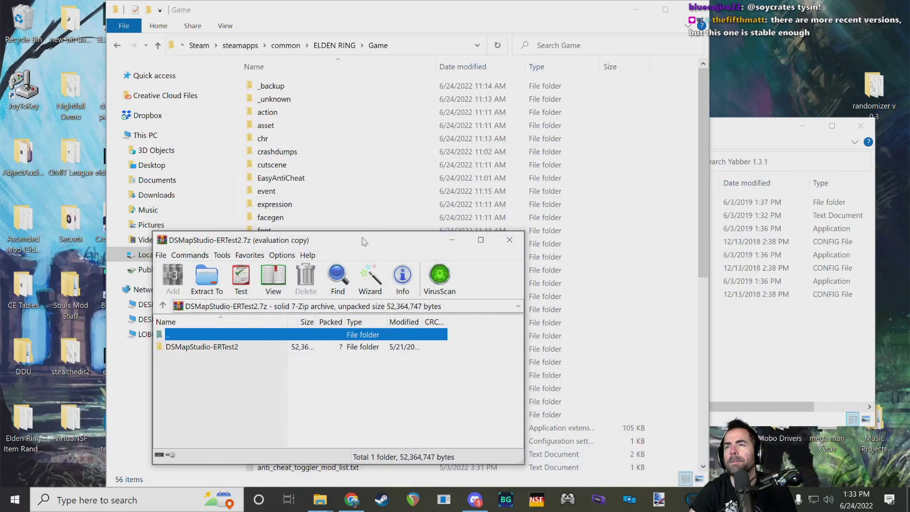
drag(332, 240, 460, 165)
drag(332, 272, 754, 39)
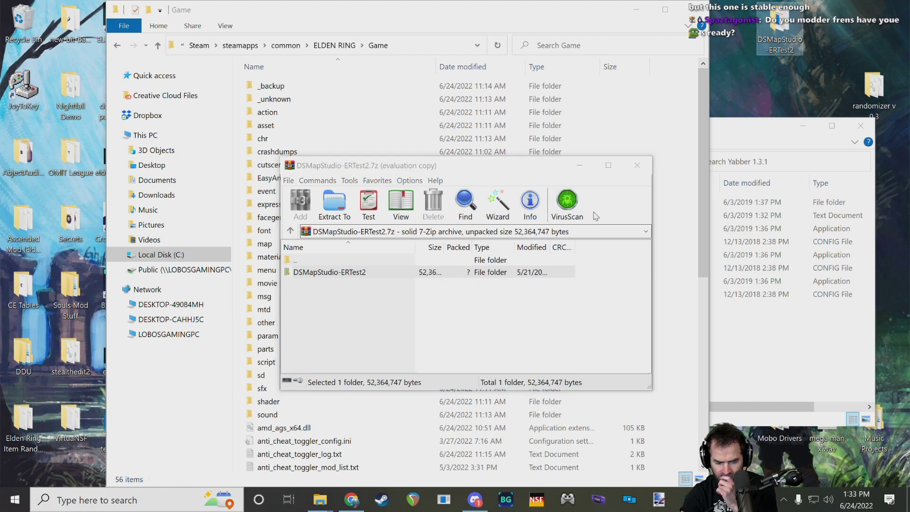
click(637, 166)
- Open the extracted DSMapStudio-ERTest2 folder on the desktop and try to launch DSMapStudio.exe
double_click(780, 29)
drag(653, 156, 407, 131)
scroll(404, 304, down, 3)
scroll(404, 311, down, 8)
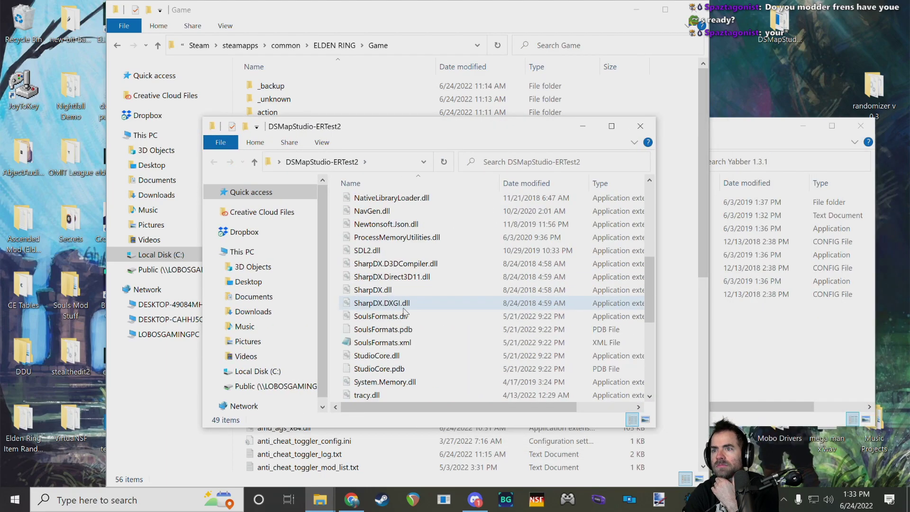
scroll(401, 303, up, 10)
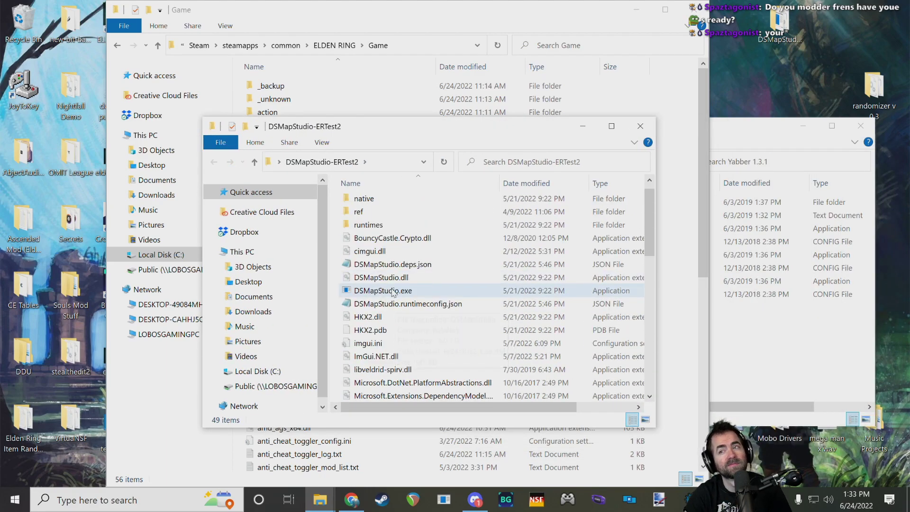
double_click(396, 292)
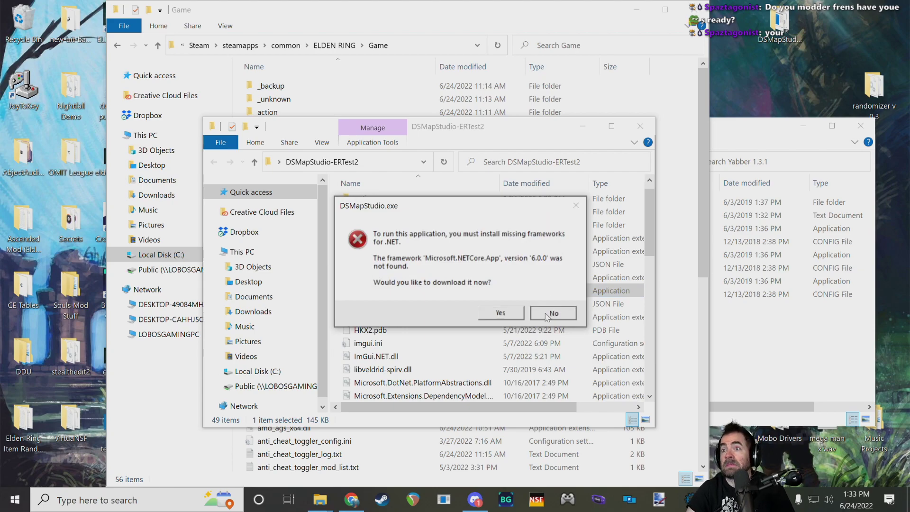
- Accept the offer to get the missing .NET framework and download the x64 .NET 6.0 Desktop Runtime for running desktop apps
click(511, 317)
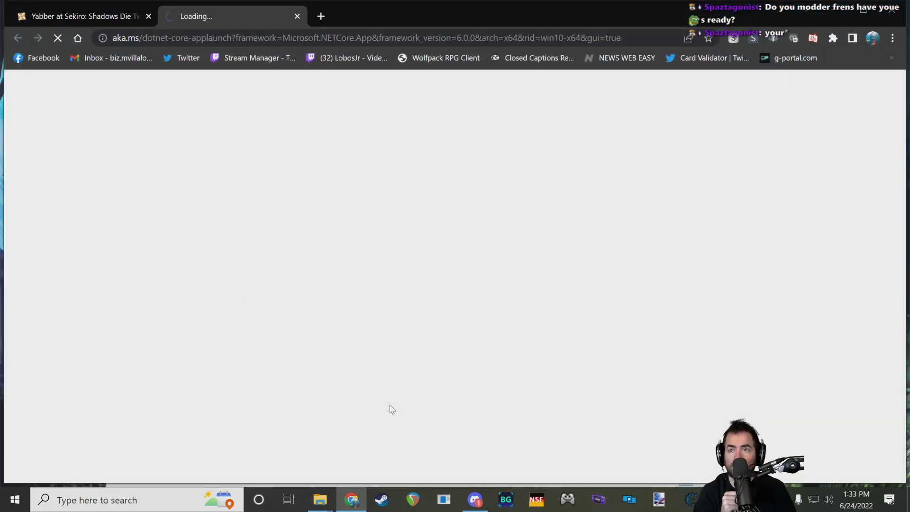
scroll(430, 256, down, 1)
scroll(430, 255, down, 4)
scroll(294, 326, up, 3)
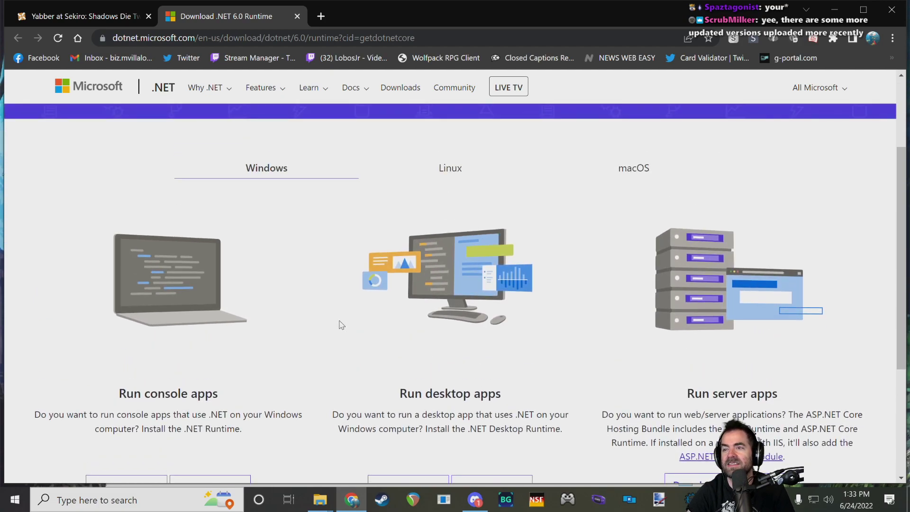
scroll(341, 325, down, 4)
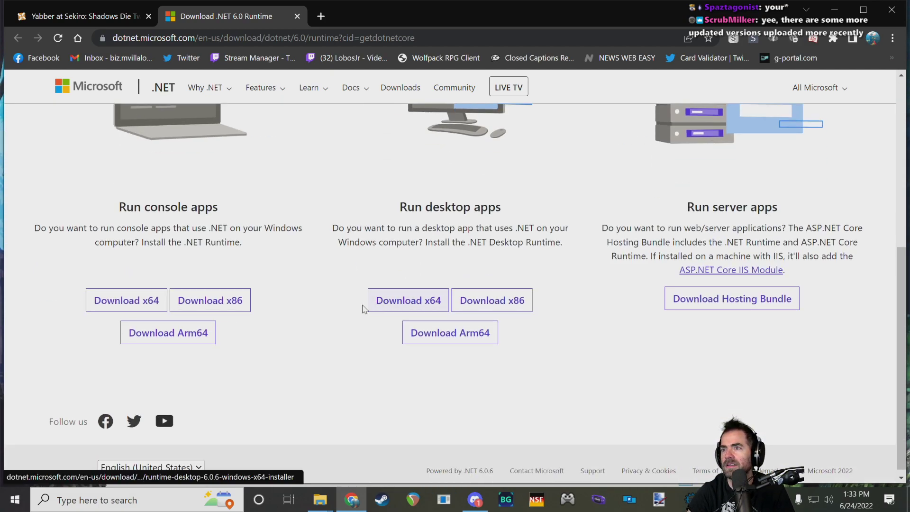
scroll(328, 306, up, 1)
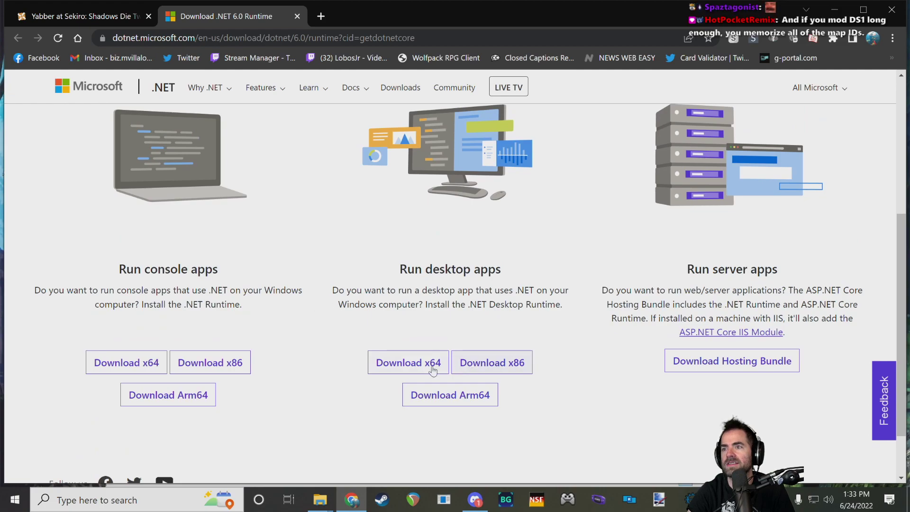
scroll(396, 351, up, 4)
scroll(396, 352, down, 4)
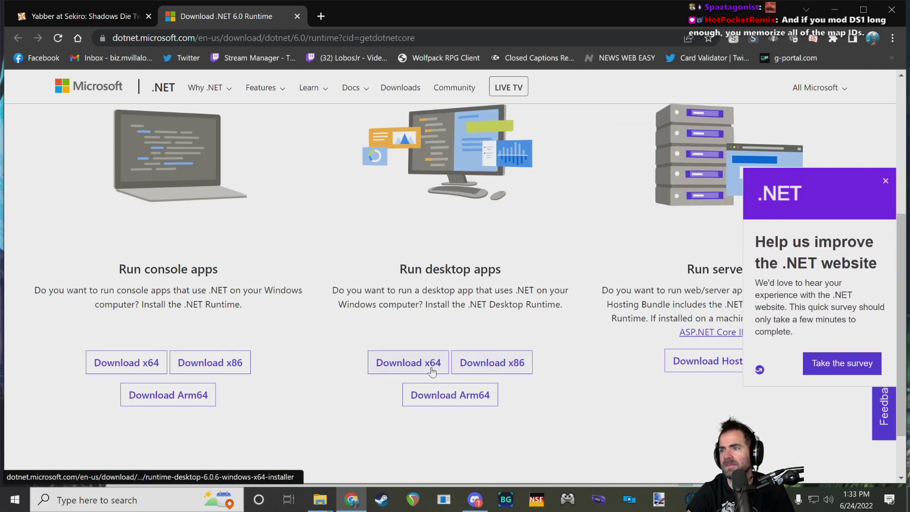
scroll(396, 363, down, 1)
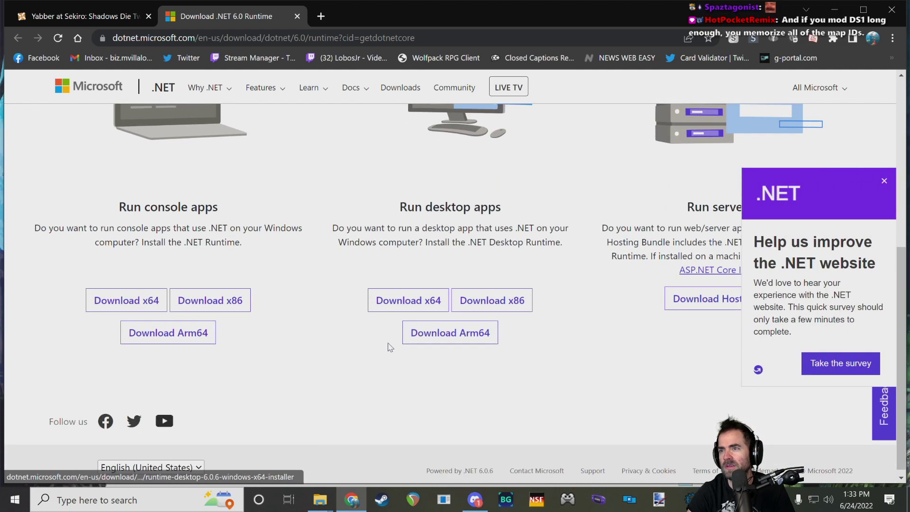
click(391, 308)
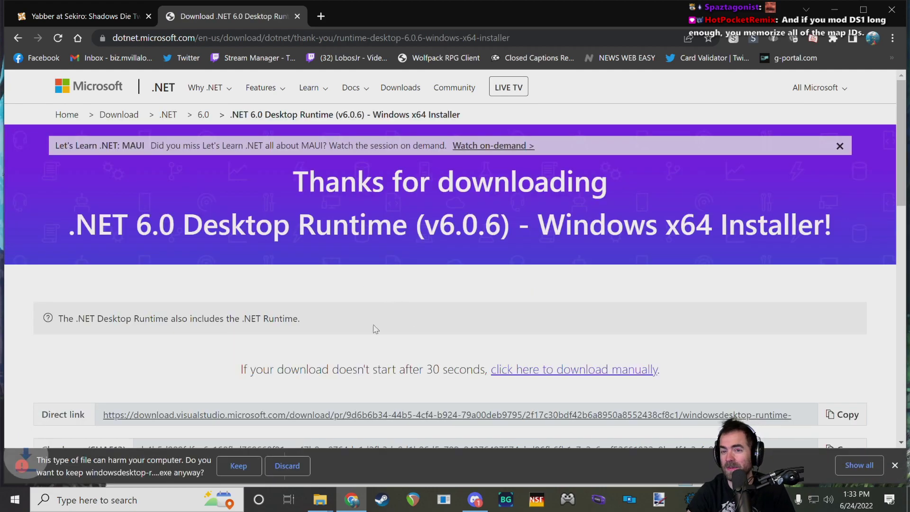
- Run the downloaded Windows Desktop Runtime 6.0.6 (x64) installer, complete the installation, and close it
scroll(397, 321, down, 2)
click(86, 469)
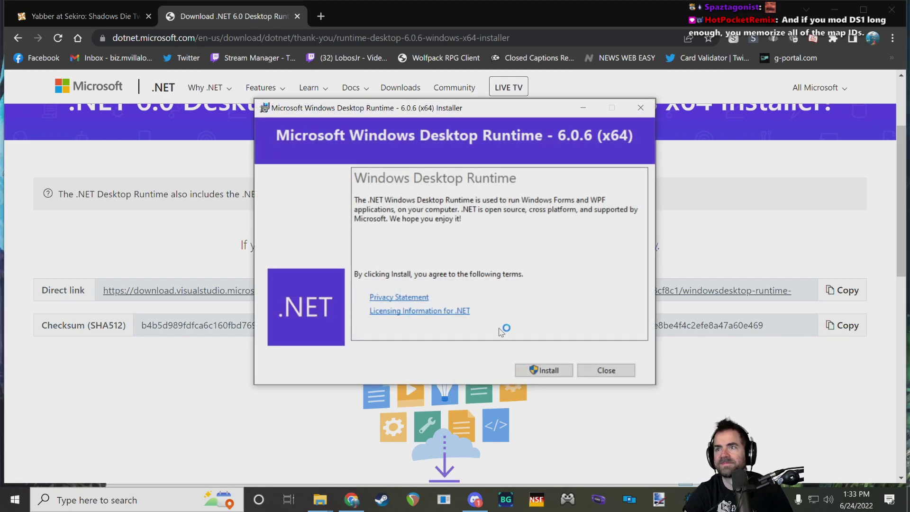
click(541, 371)
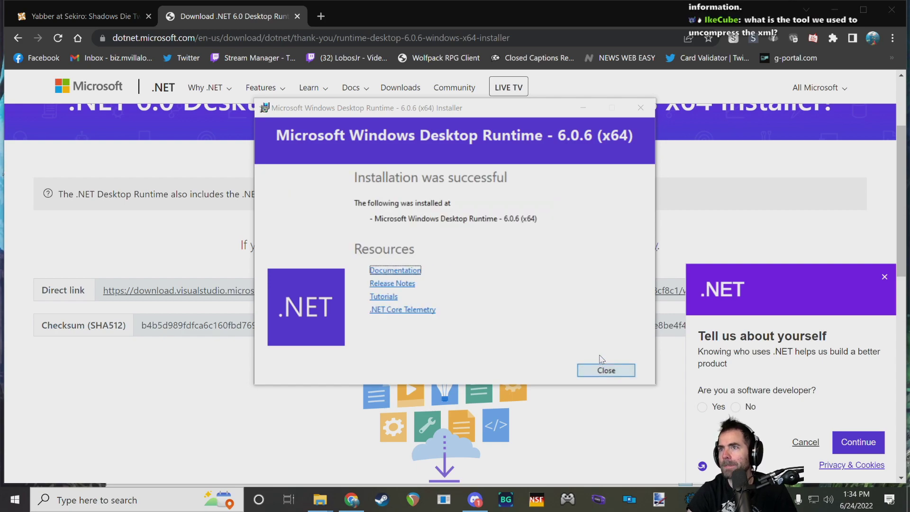
click(606, 370)
- Close the .NET download page, minimize the browser, and launch DSMapStudio.exe from the DSMapStudio-ERTest2 folder
key(ctrl+w)
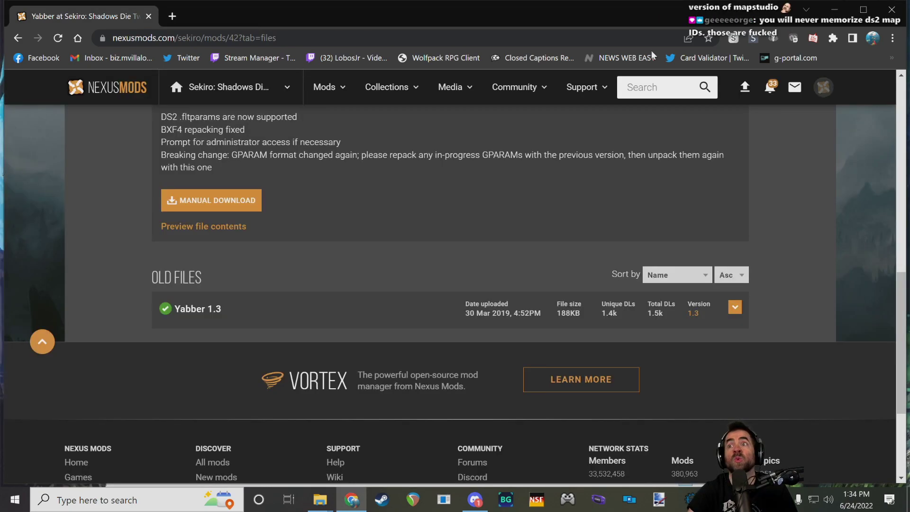
click(838, 15)
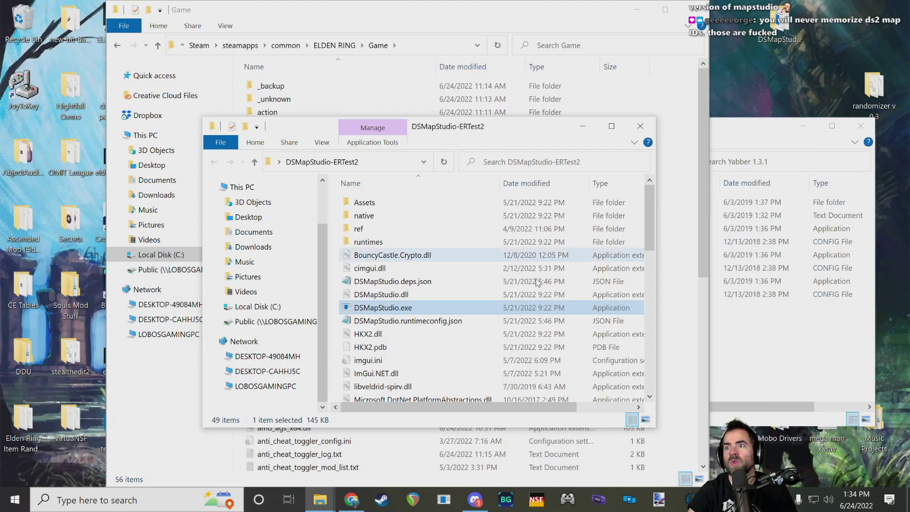
double_click(390, 308)
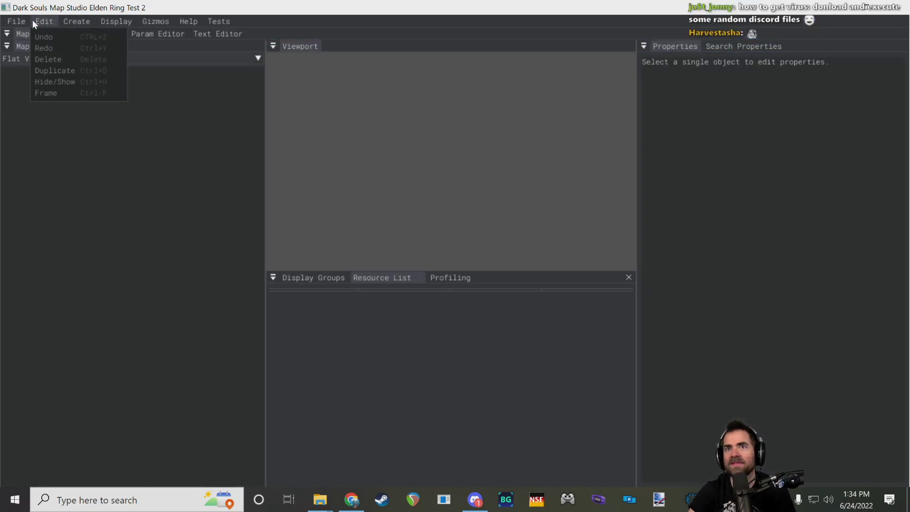
click(77, 22)
click(116, 22)
click(13, 21)
click(8, 22)
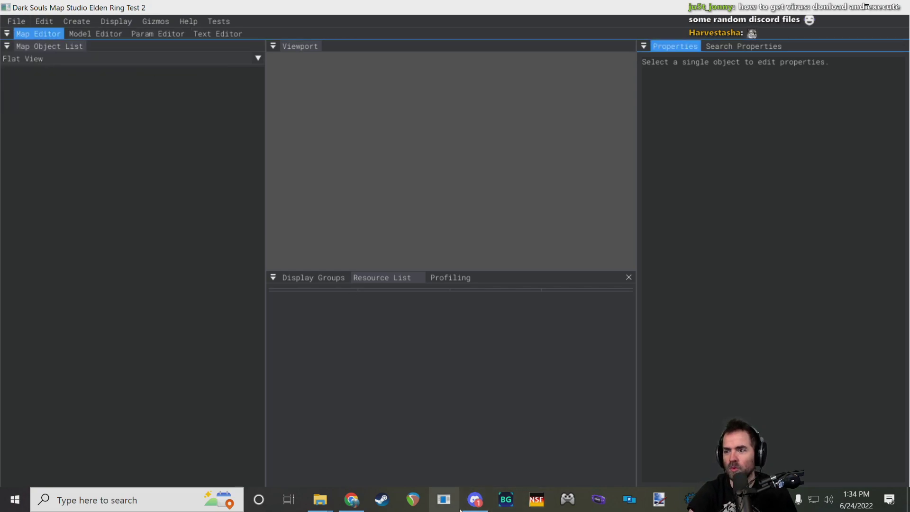
- Switch to Discord to view the ongoing direct-message call, then return to Map Studio
click(475, 500)
scroll(19, 83, up, 5)
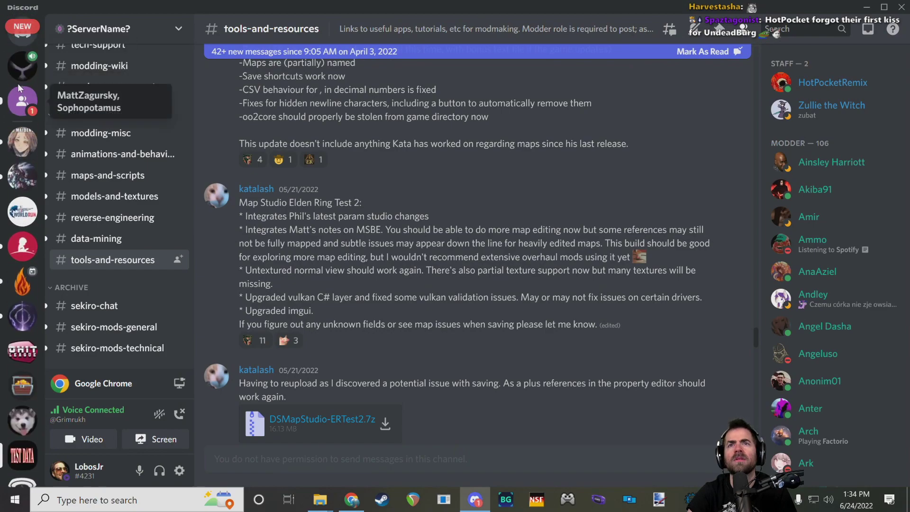
click(19, 70)
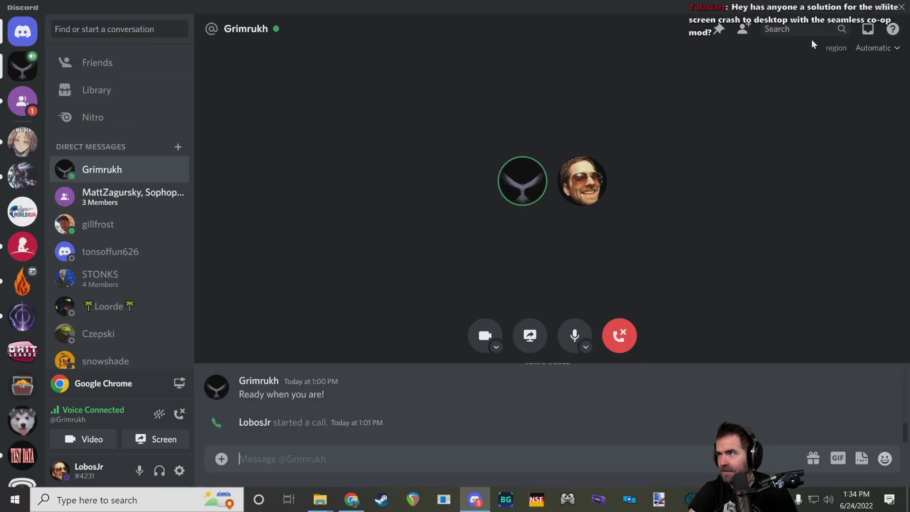
click(872, 6)
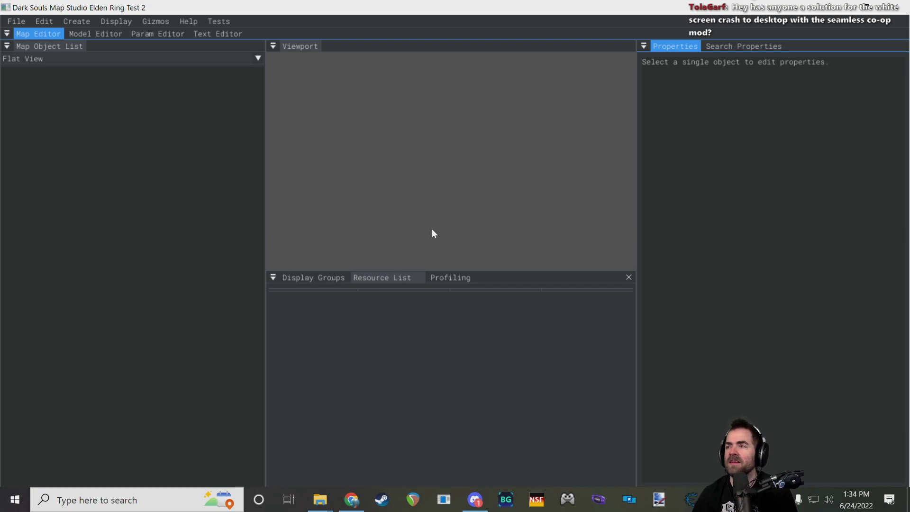
- Start a new project and name it "Soldier of God Test"
click(12, 21)
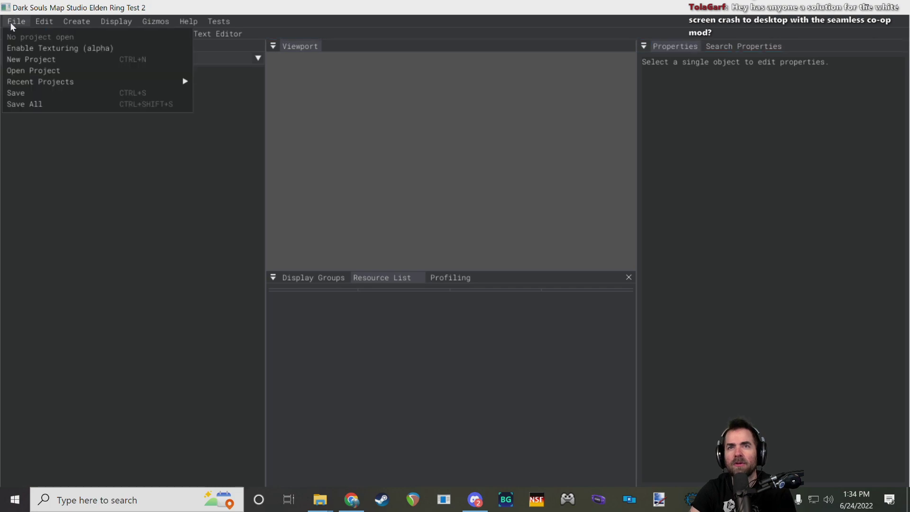
click(25, 22)
click(18, 22)
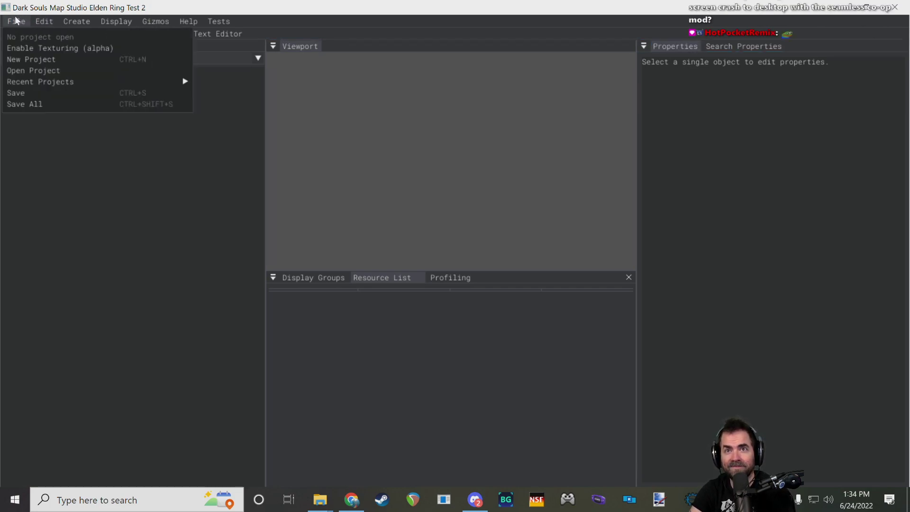
mouse_move(43, 23)
mouse_move(74, 21)
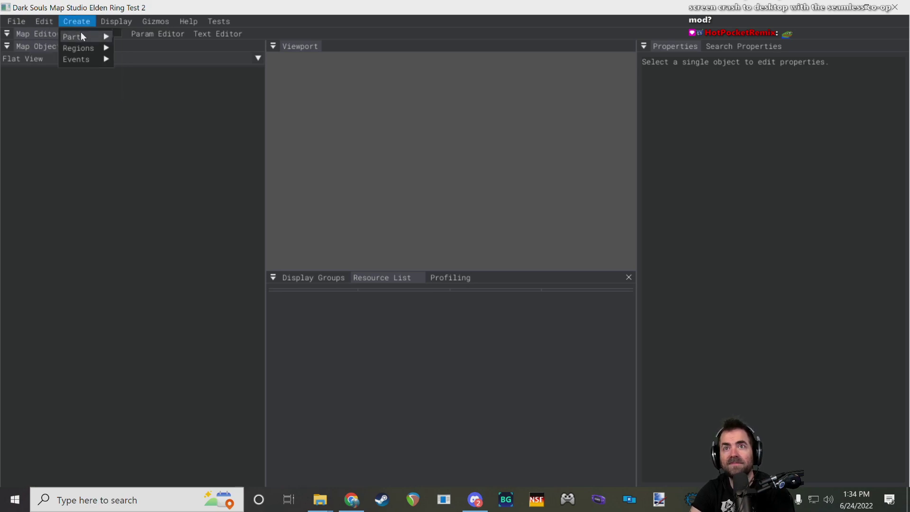
mouse_move(11, 26)
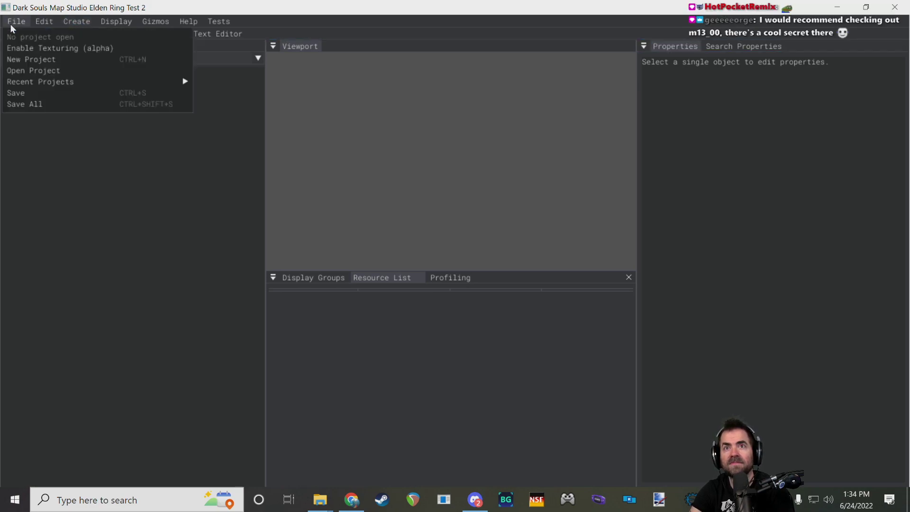
click(29, 60)
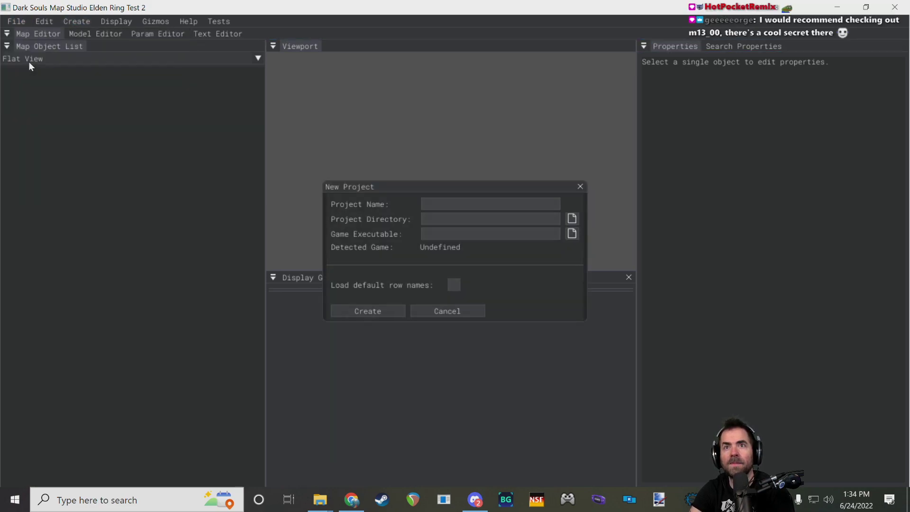
click(452, 203)
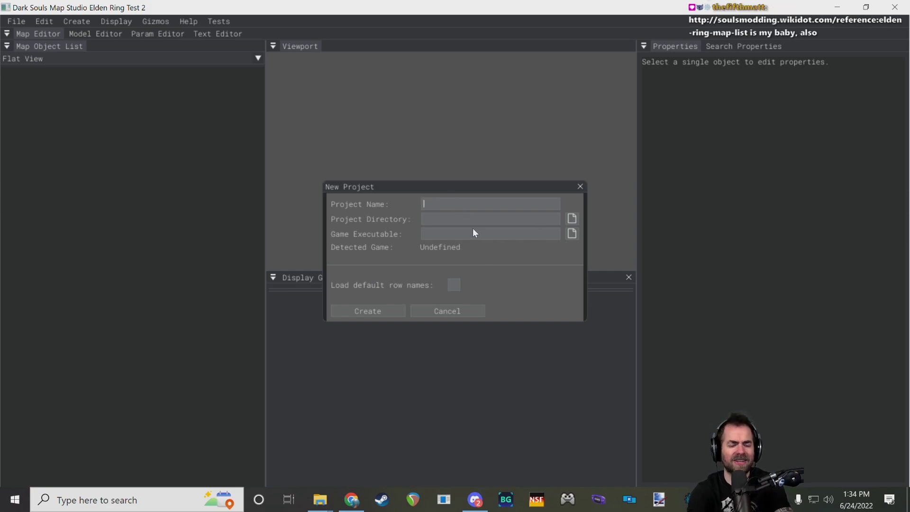
text(best Mod Ever)
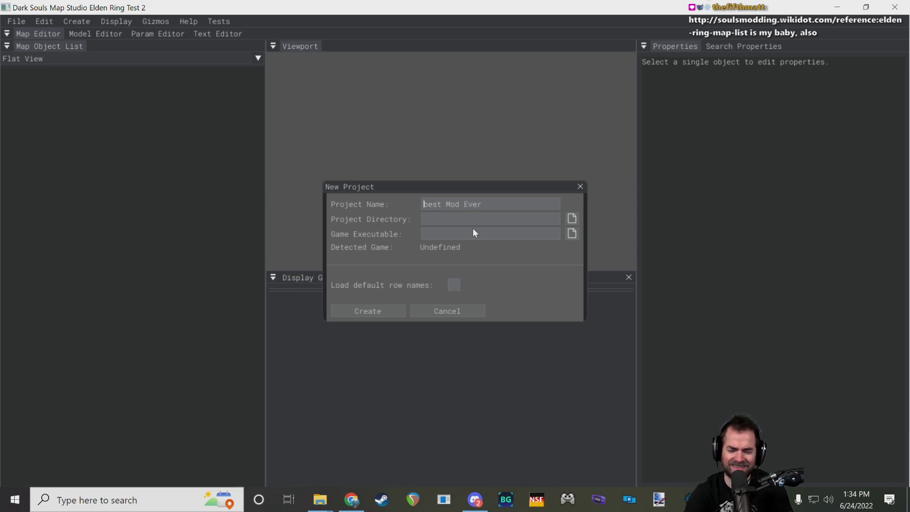
key(Delete)
text(B)
key(ctrl+a)
text(Soldier of God Test)
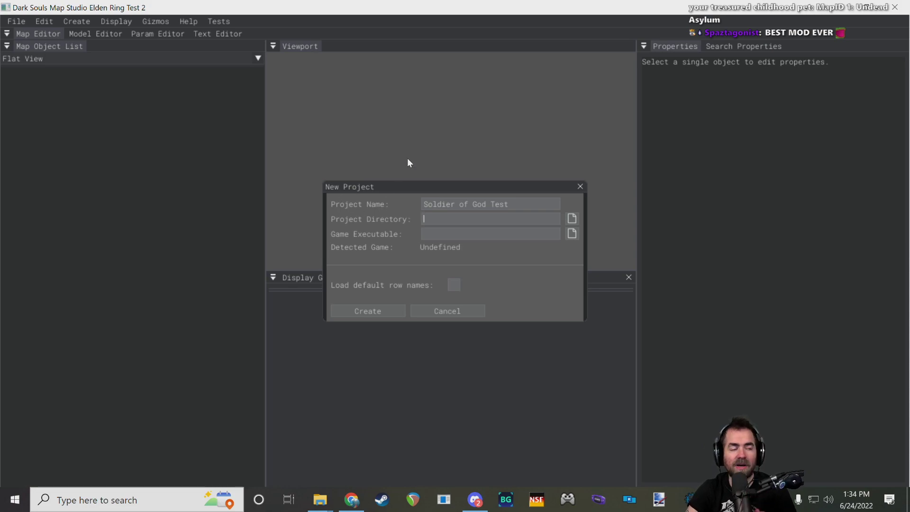
- Set the project directory to the Desktop folder
click(572, 220)
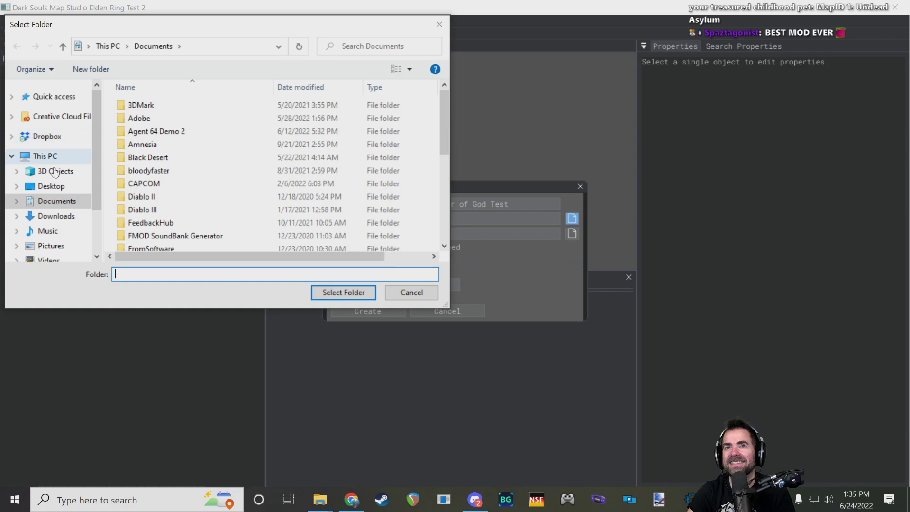
click(52, 187)
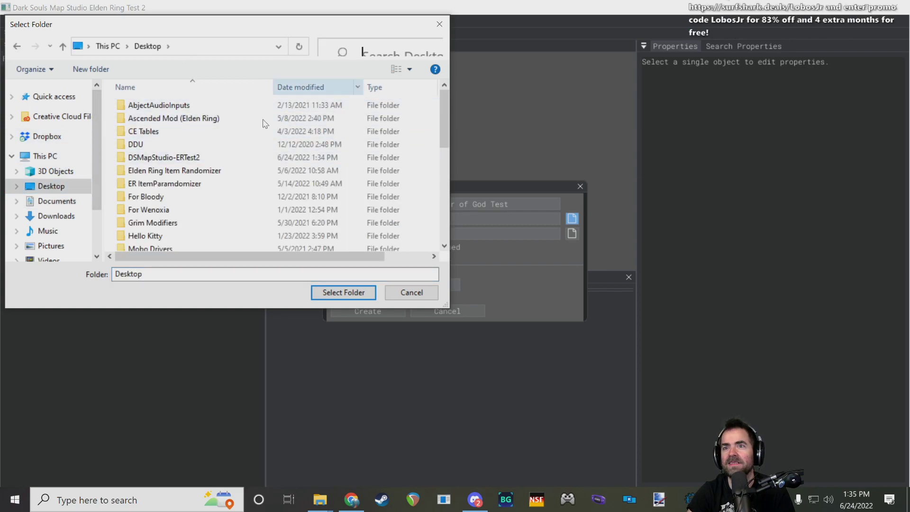
click(344, 292)
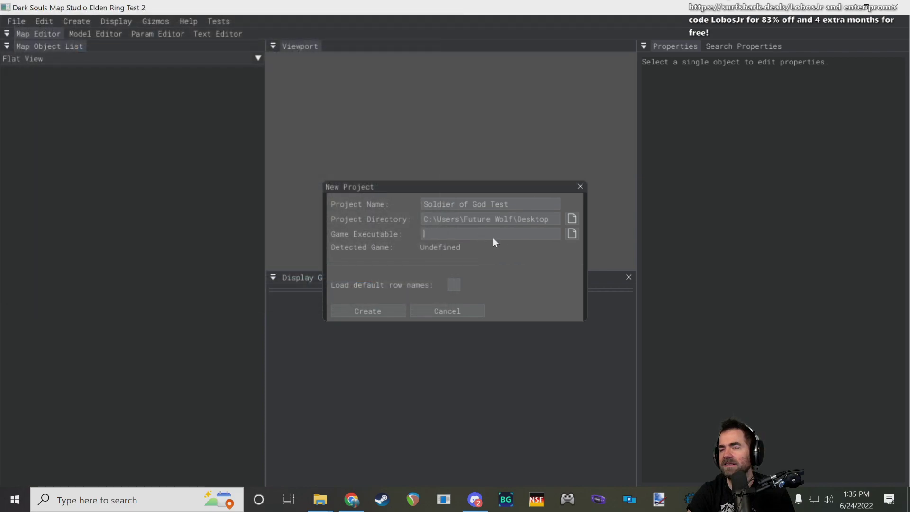
- Browse for the game executable, going to Steam's steamapps\common folder under Program Files (x86) on drive C
click(572, 234)
scroll(214, 189, down, 4)
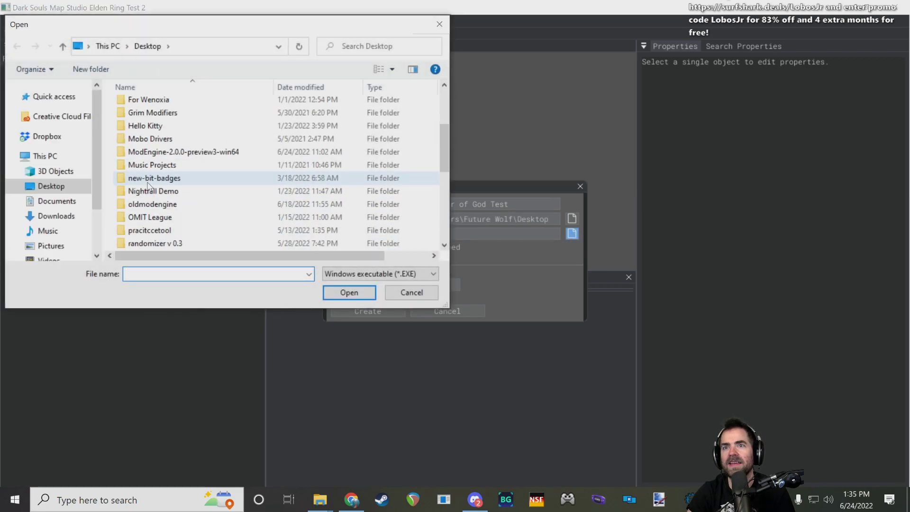
click(56, 211)
scroll(164, 189, down, 3)
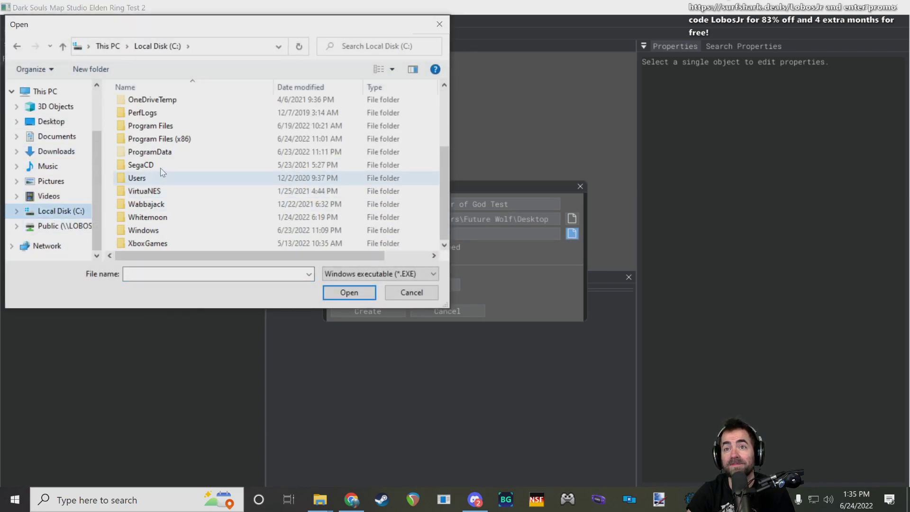
double_click(167, 140)
scroll(164, 142, down, 15)
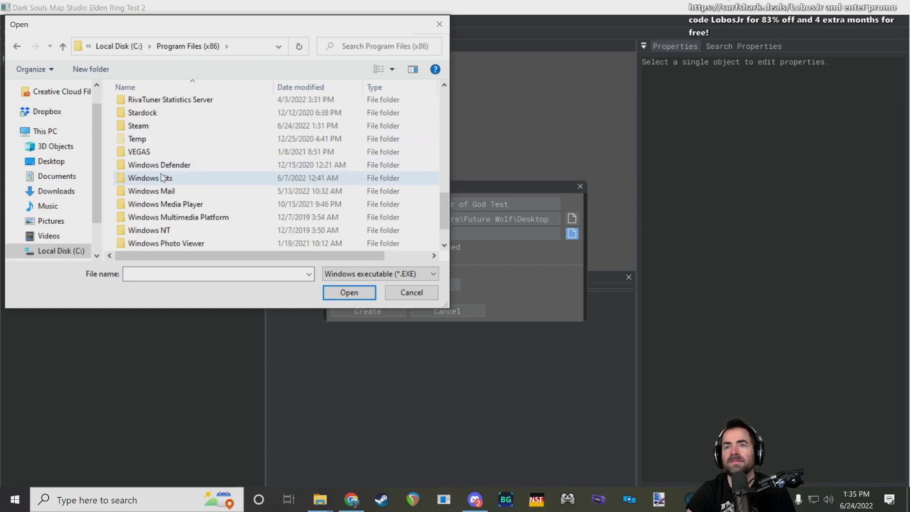
double_click(161, 129)
scroll(164, 126, down, 5)
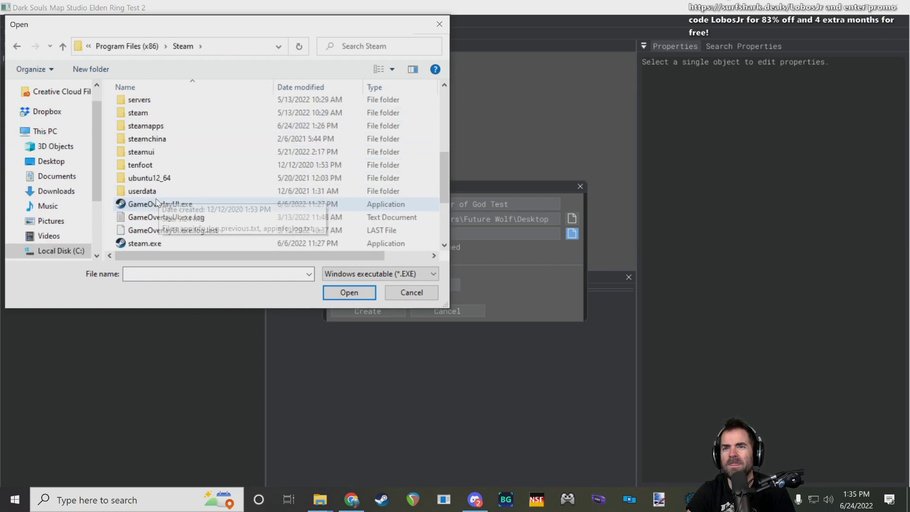
double_click(163, 126)
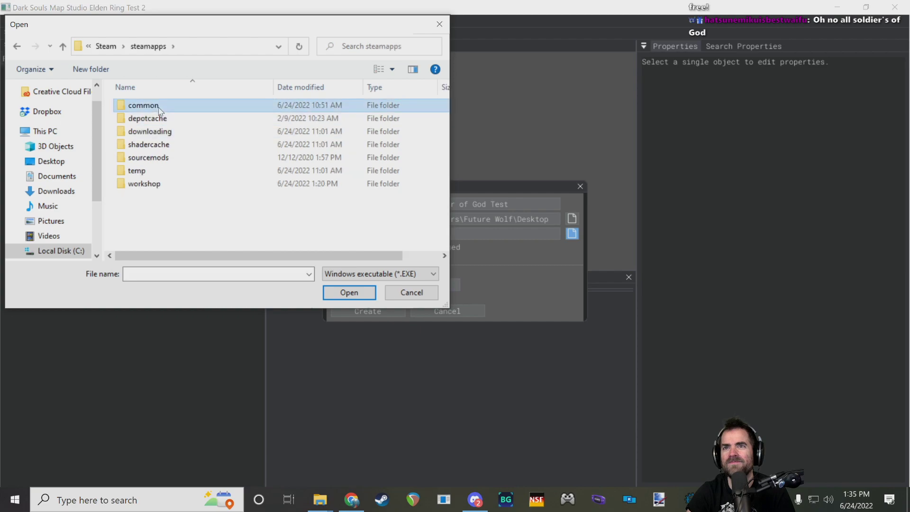
double_click(142, 101)
- Choose eldenring.exe from the ELDEN RING\Game folder as the game executable
scroll(180, 180, down, 5)
scroll(173, 190, down, 2)
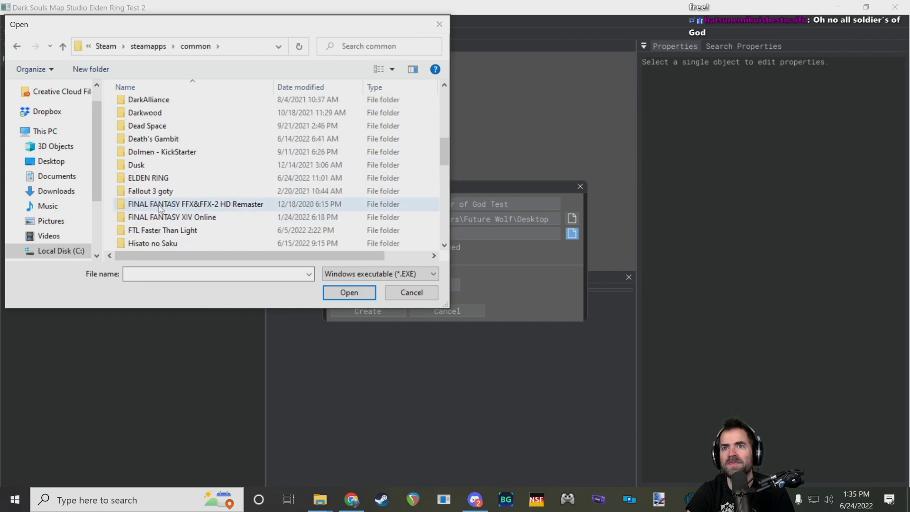
double_click(163, 178)
double_click(158, 105)
scroll(172, 192, down, 5)
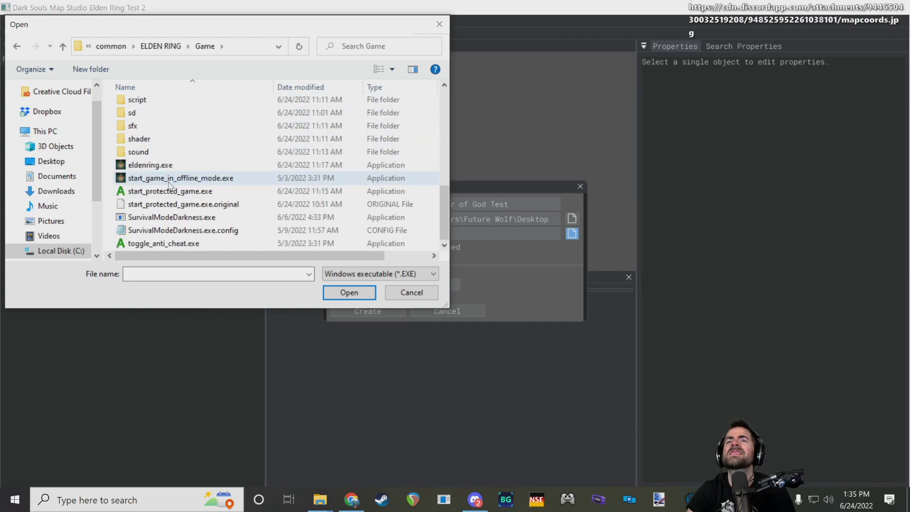
double_click(148, 165)
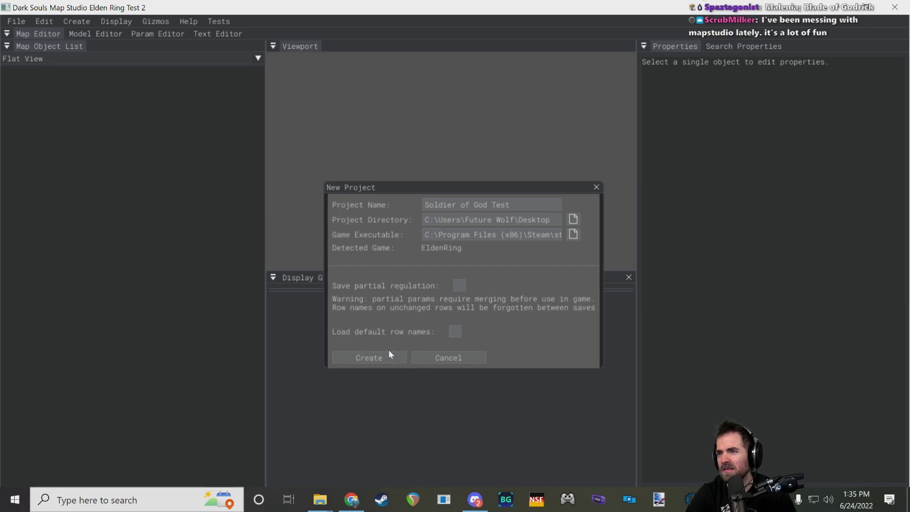
- Try to create the project without partial regulation saving or default row names, and dismiss the error report
click(369, 361)
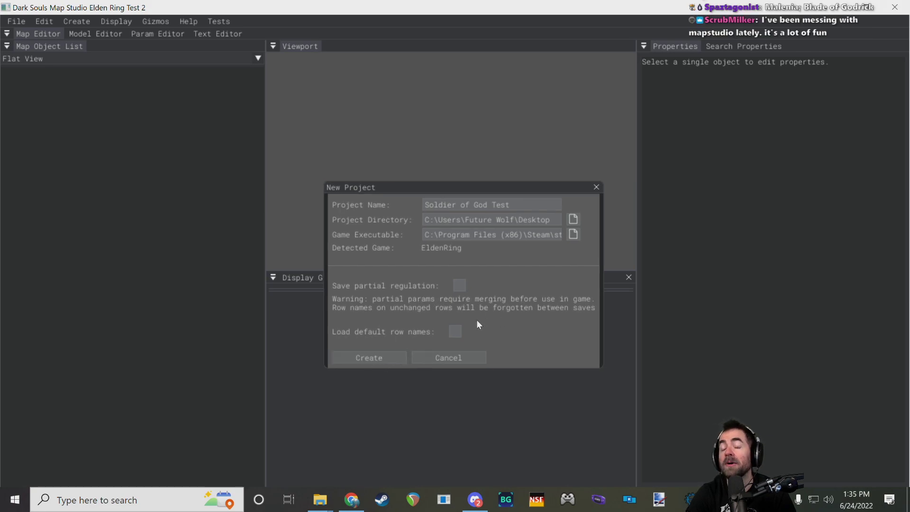
click(376, 355)
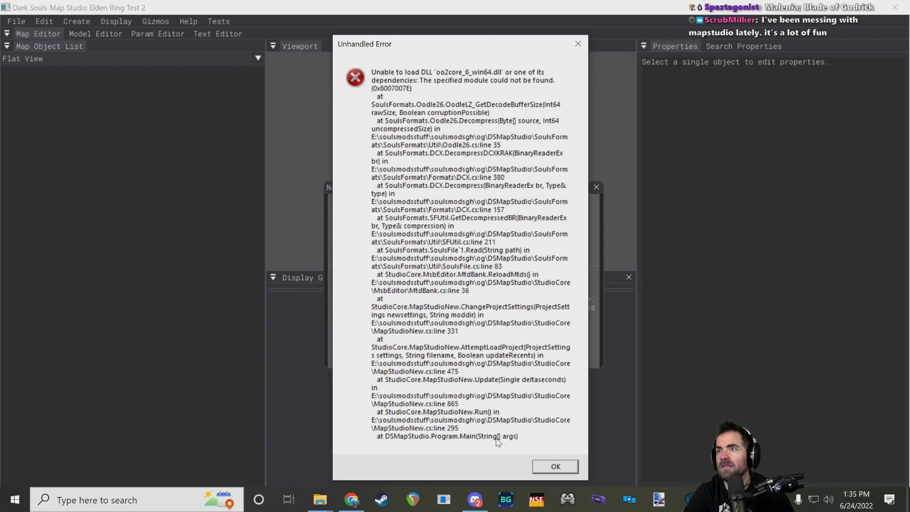
click(555, 466)
- Copy oo2core_6_win64.dll from the ELDEN RING Game folder and paste it into the Yabber 1.3.1 folder
mouse_move(320, 501)
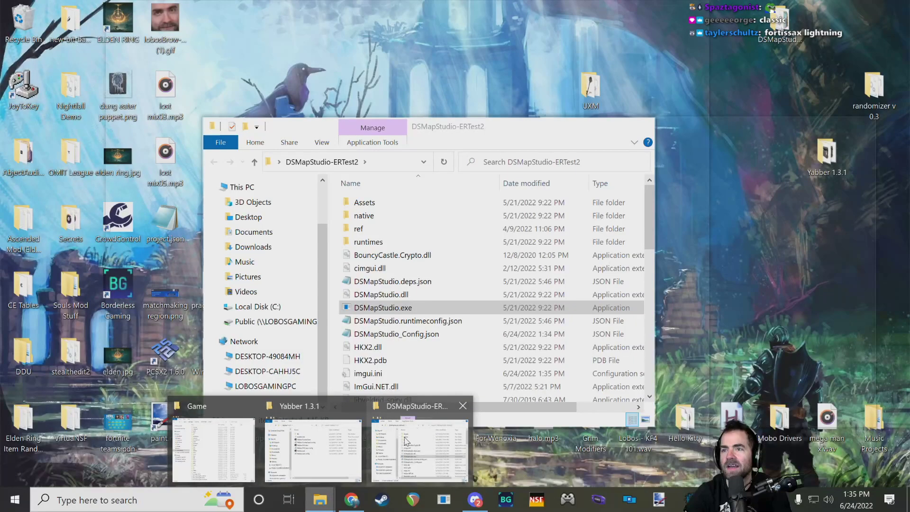
click(407, 442)
click(322, 499)
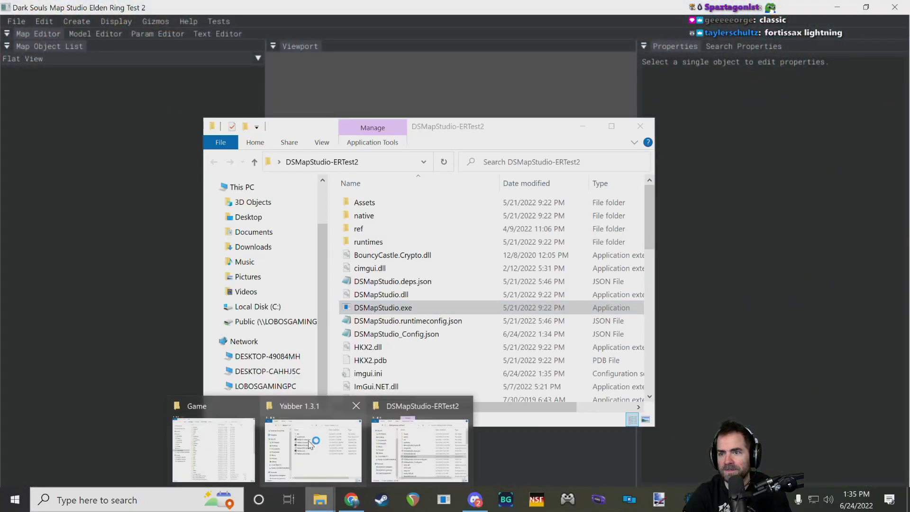
click(214, 450)
scroll(299, 358, down, 9)
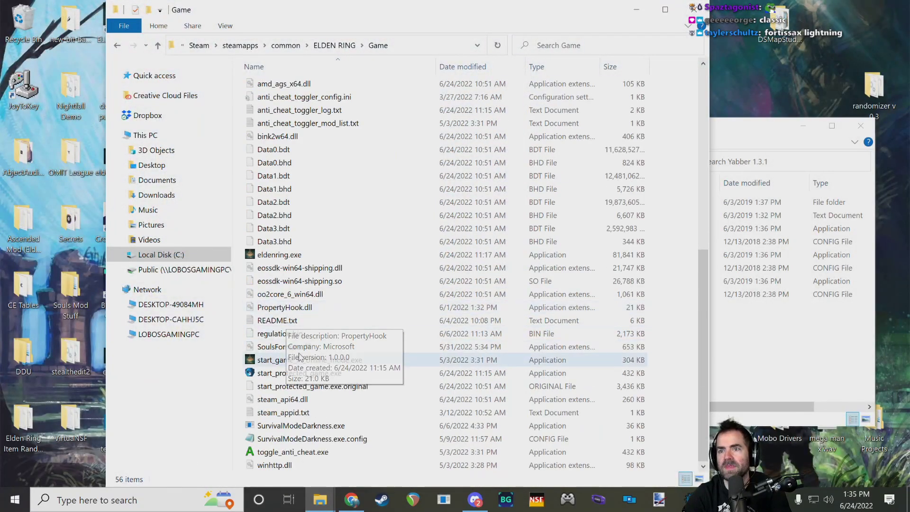
click(312, 296)
key(ctrl+c)
click(762, 350)
key(ctrl+v)
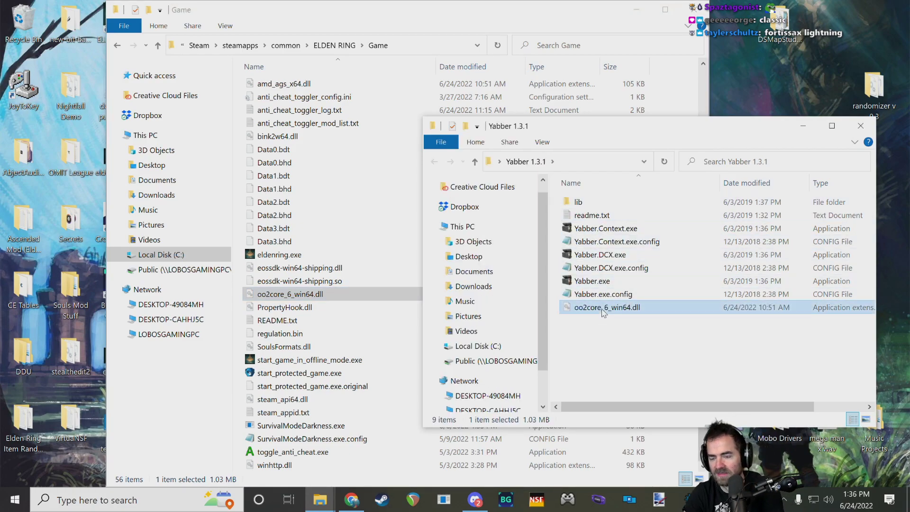
- Paste oo2core_6_win64.dll into the DSMapStudio-ERTest2 folder and close that folder's window
mouse_move(320, 499)
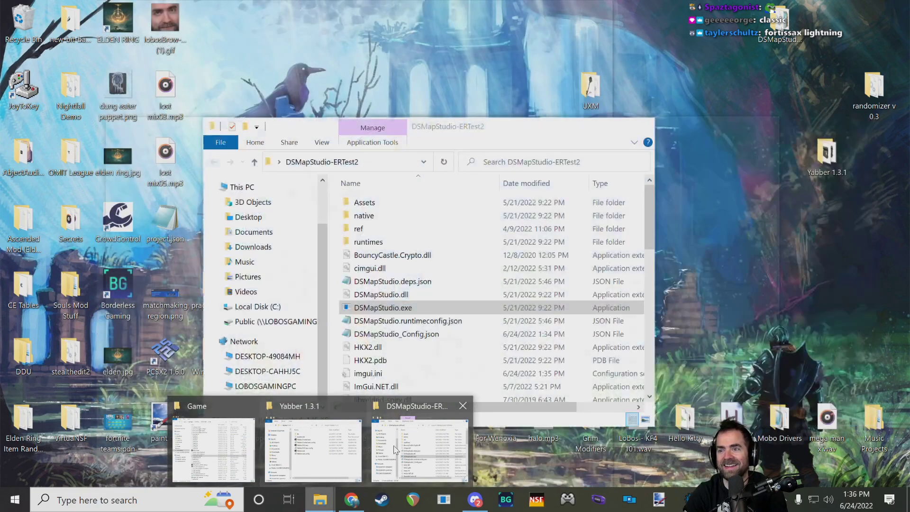
click(395, 449)
scroll(426, 332, down, 8)
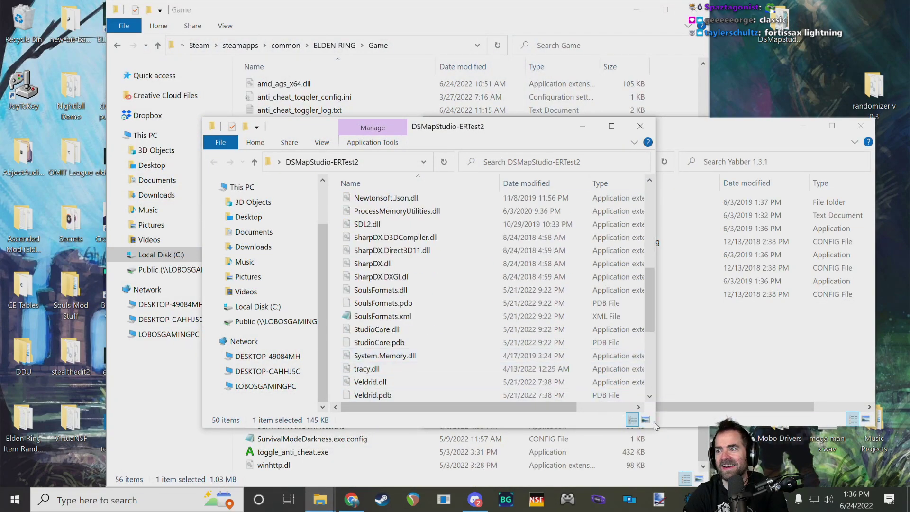
drag(653, 425, 737, 486)
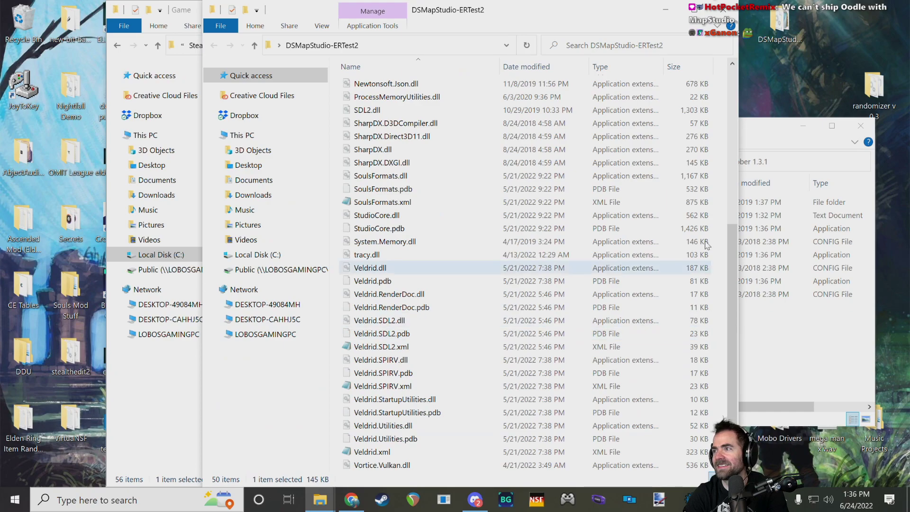
key(ctrl+v)
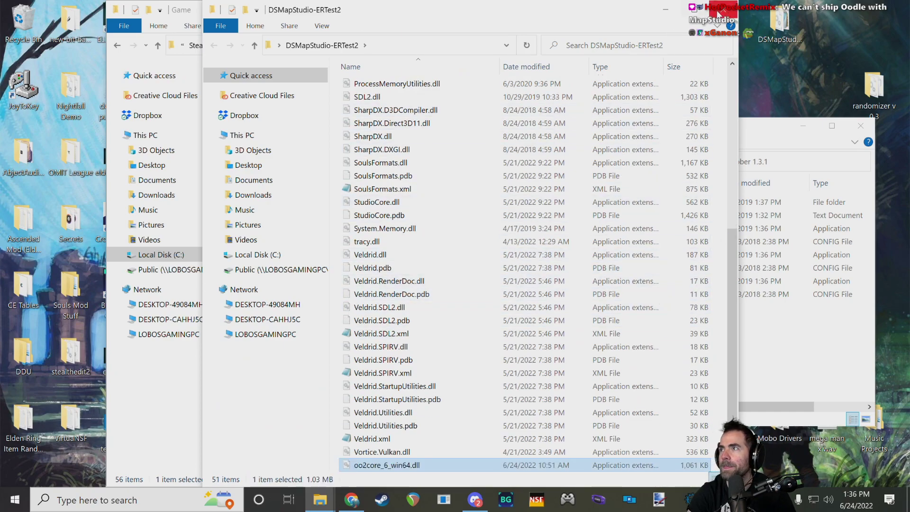
click(716, 11)
- Reopen the DSMapStudio-ERTest2 folder from the desktop and close the Yabber 1.3.1 folder window
drag(425, 9, 419, 41)
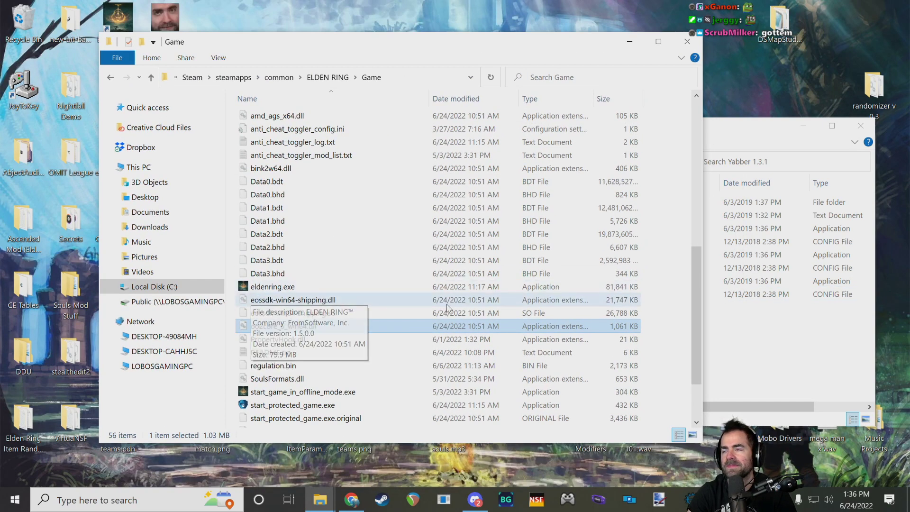
click(799, 367)
mouse_move(321, 495)
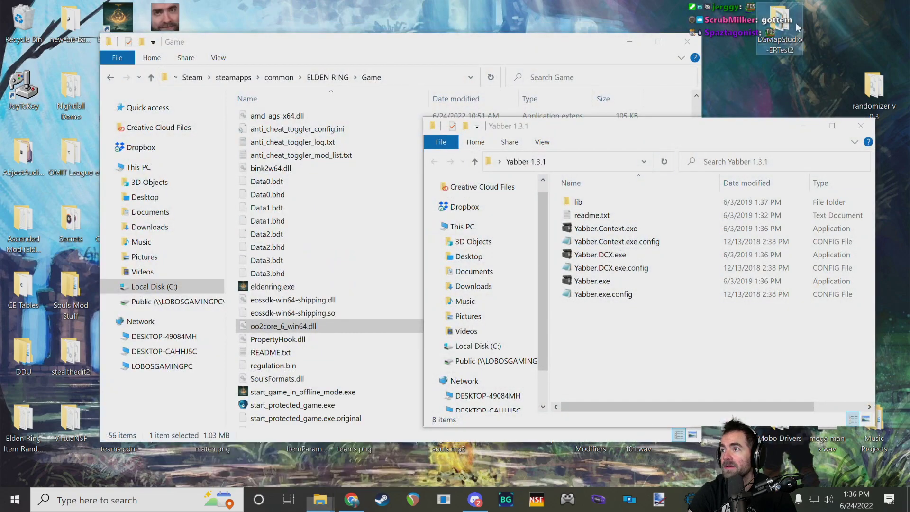
double_click(796, 23)
scroll(360, 280, down, 3)
click(870, 122)
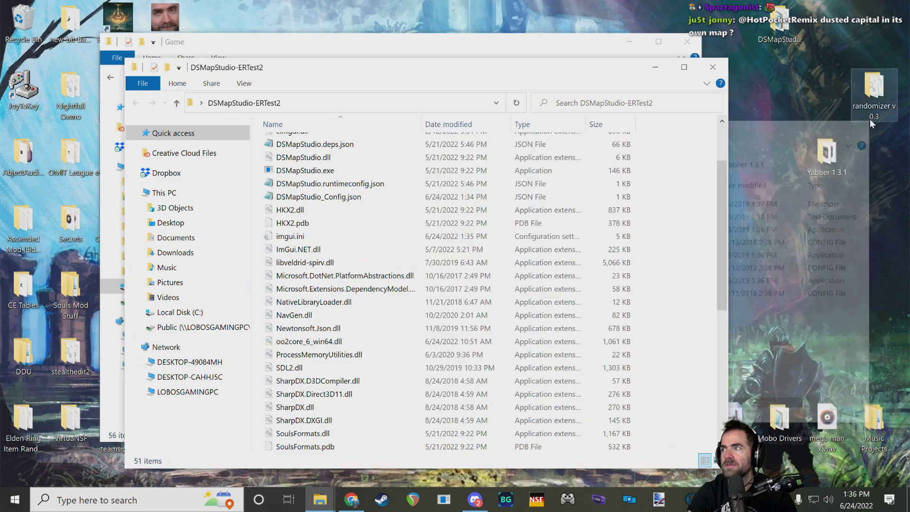
- Reposition the DSMapStudio-ERTest2 folder window over the Game folder window and select DSMapStudio.exe
drag(136, 74, 238, 121)
drag(425, 129, 362, 112)
drag(744, 197, 748, 196)
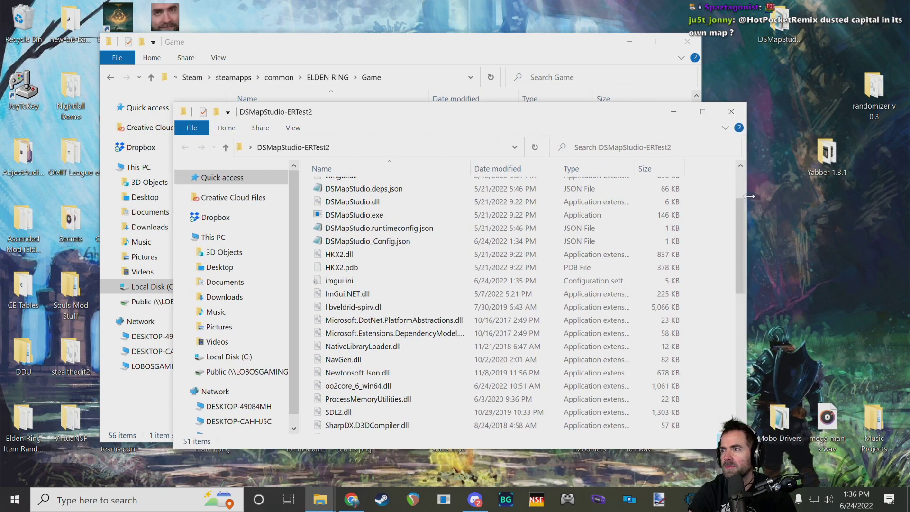
drag(546, 112, 571, 79)
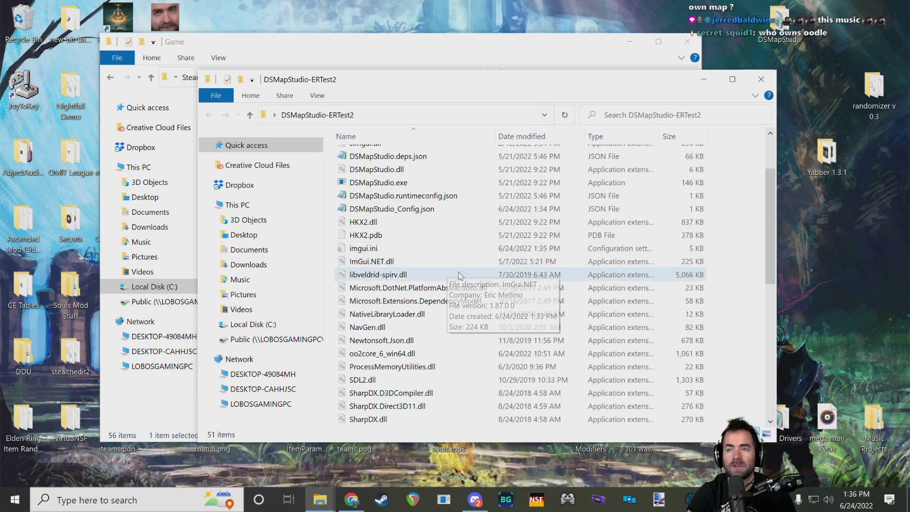
click(389, 182)
scroll(441, 284, up, 2)
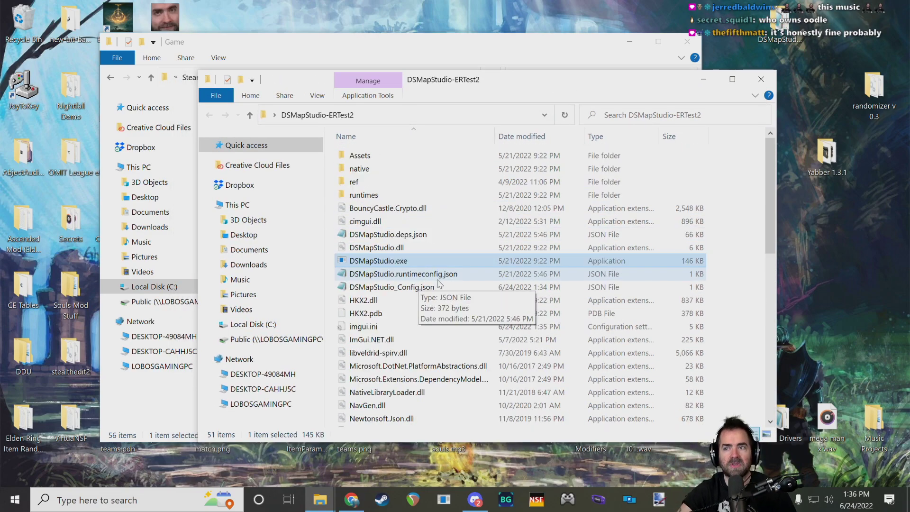
- Launch DSMapStudio.exe and start a new project with the name Test
double_click(385, 261)
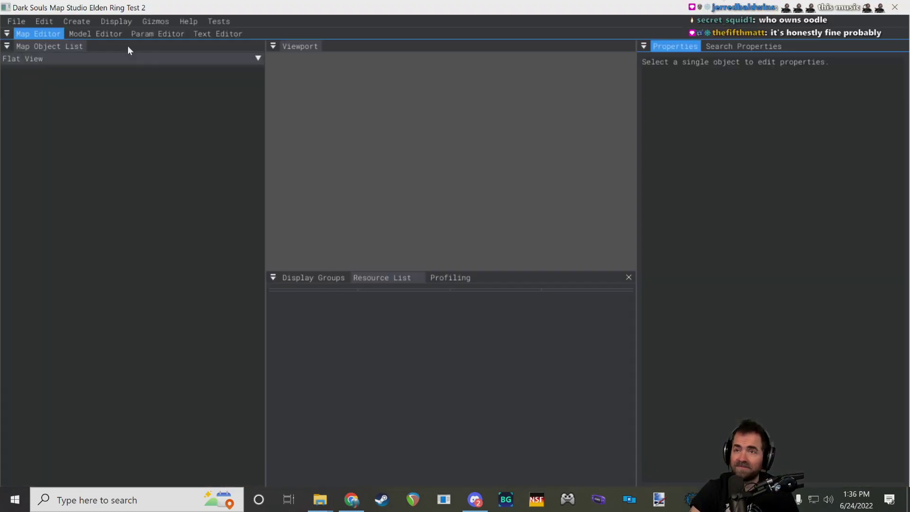
click(16, 20)
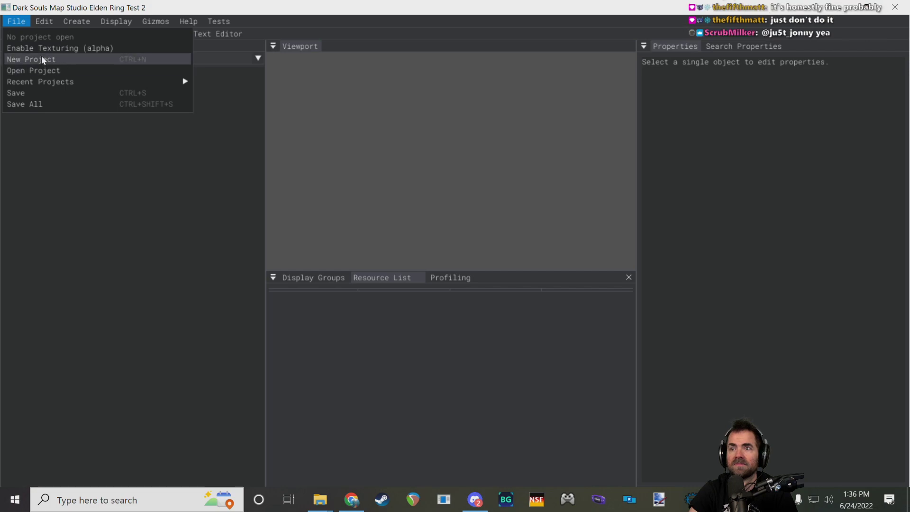
click(41, 58)
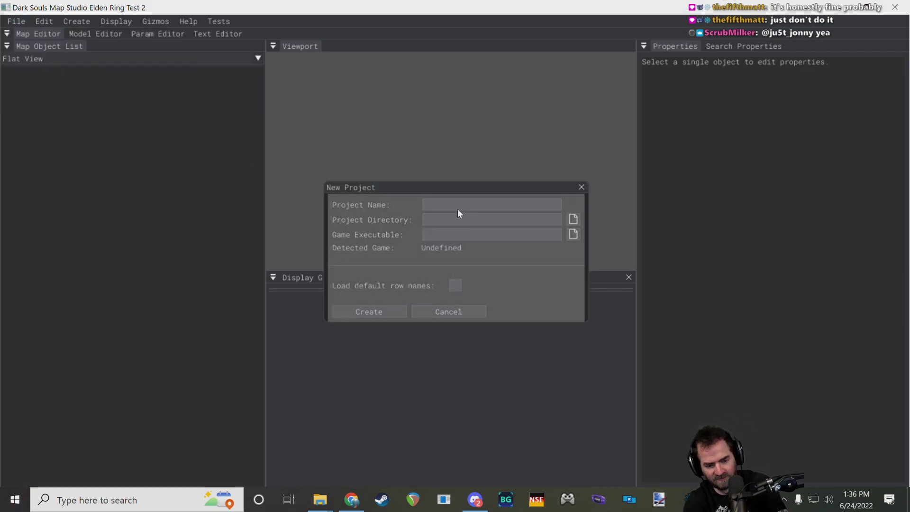
text(Soldier of Godrick)
key(ctrl+a)
text(Test)
key(Tab)
- Set the project directory to the Desktop folder
click(573, 219)
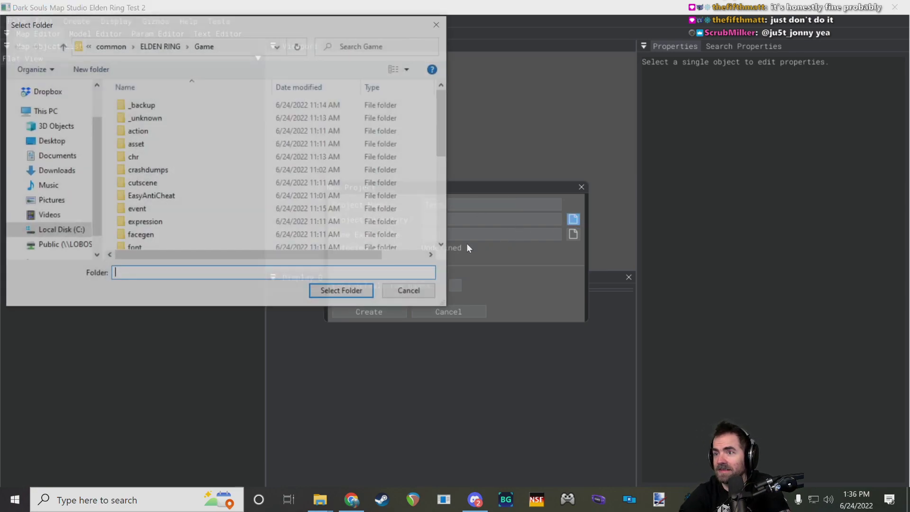
scroll(189, 218, down, 1)
scroll(182, 189, up, 1)
scroll(47, 194, up, 1)
click(51, 186)
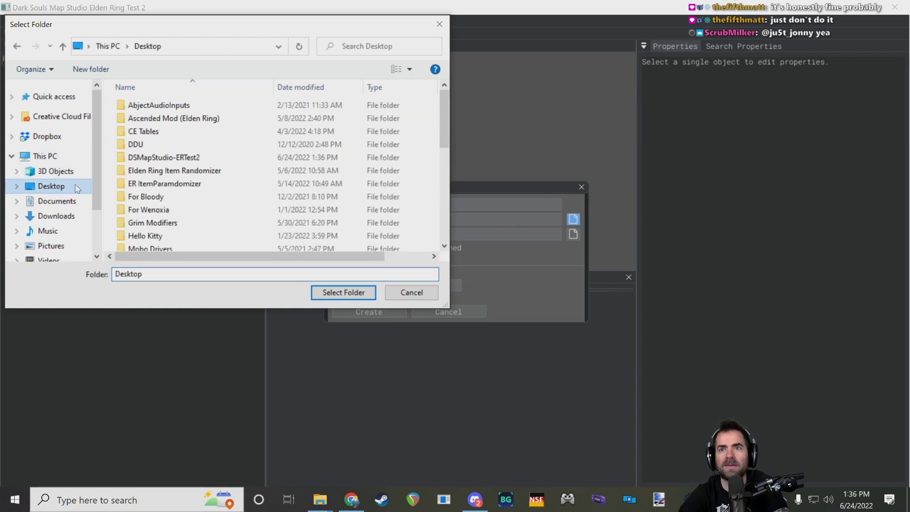
scroll(176, 190, down, 2)
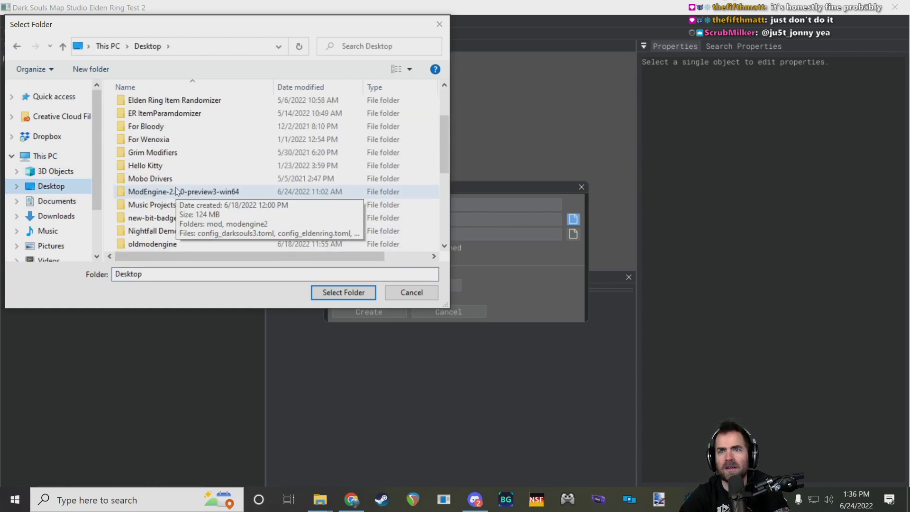
click(350, 291)
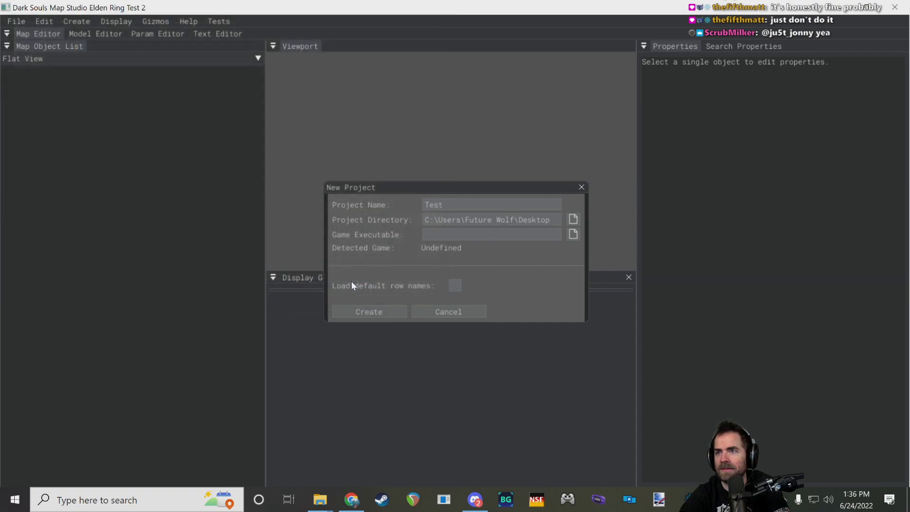
- Browse for the game executable as far as Program Files (x86)\Steam\steamapps\common on Local Disk (C:)
click(575, 236)
scroll(190, 204, down, 5)
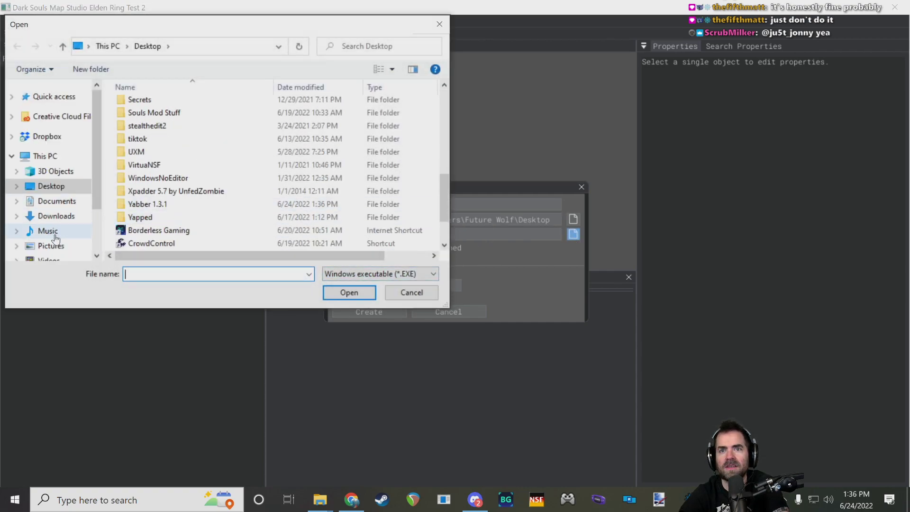
scroll(190, 222, down, 2)
scroll(67, 230, down, 2)
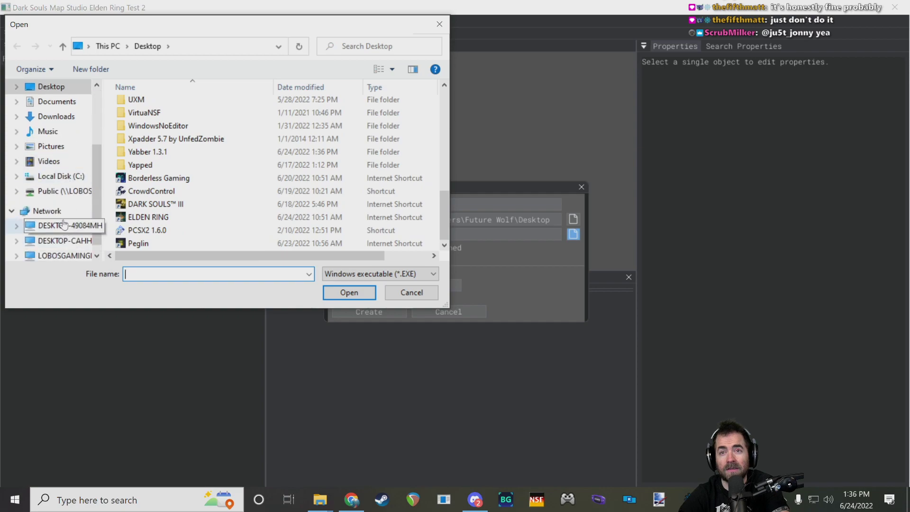
click(61, 176)
scroll(183, 204, down, 2)
double_click(173, 138)
scroll(186, 211, down, 5)
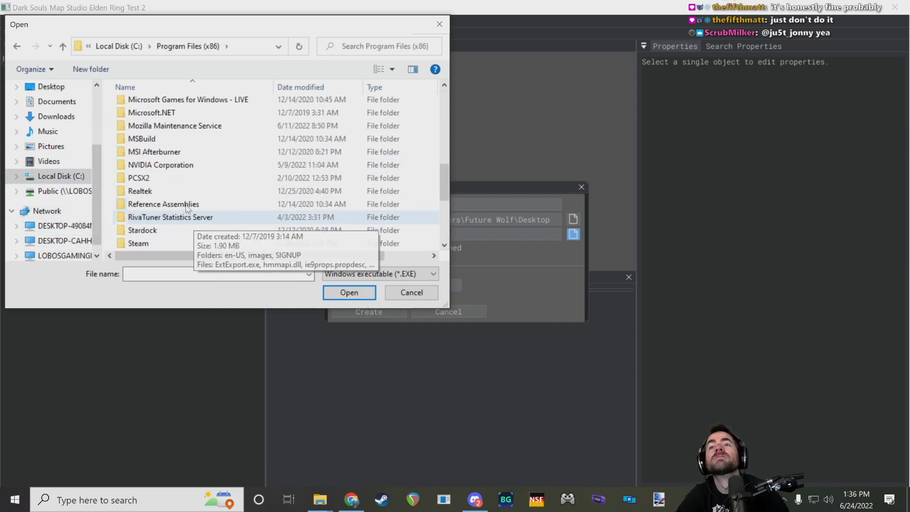
scroll(187, 212, down, 3)
double_click(142, 125)
scroll(166, 156, down, 5)
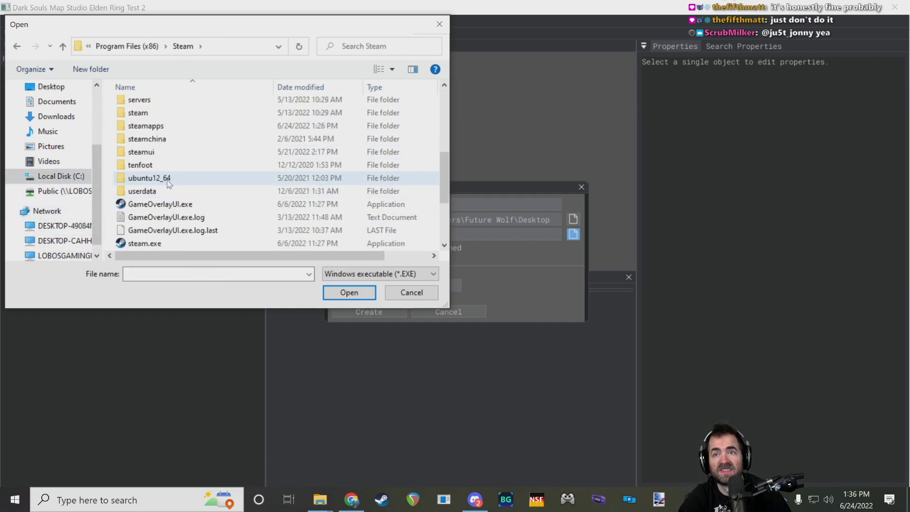
double_click(146, 126)
double_click(142, 100)
- Choose the Elden Ring executable from the ELDEN RING\Game folder as the project's game executable
scroll(179, 197, down, 6)
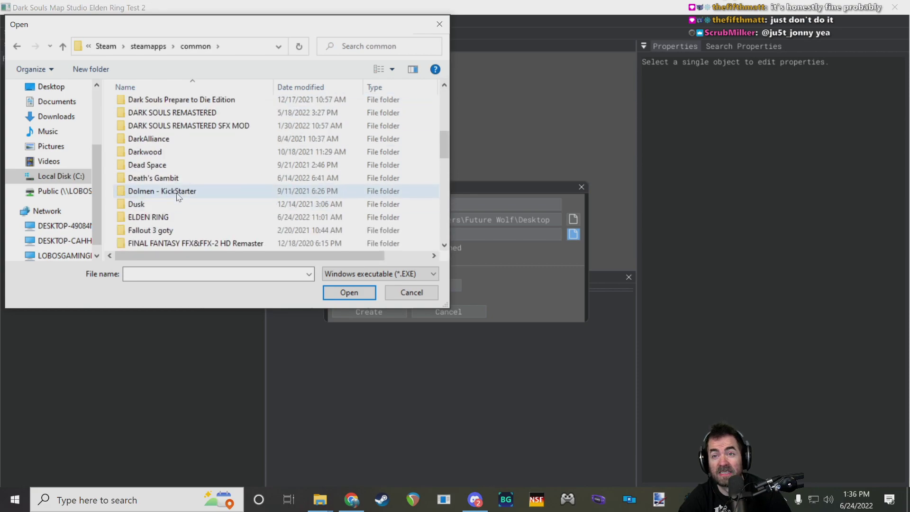
double_click(148, 217)
double_click(138, 101)
scroll(181, 190, down, 5)
scroll(181, 190, down, 2)
double_click(170, 166)
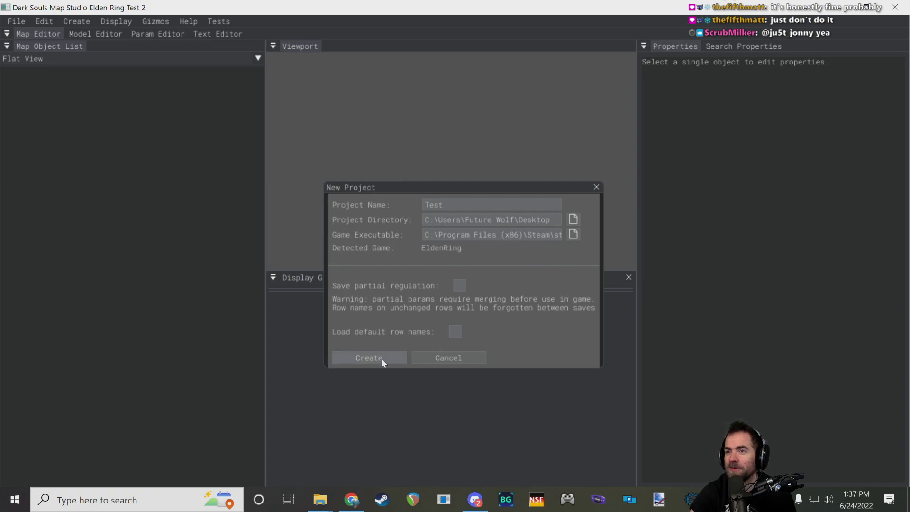
- Try to create the project on the Desktop, and again with MapStudioTest appended to the directory path
click(381, 358)
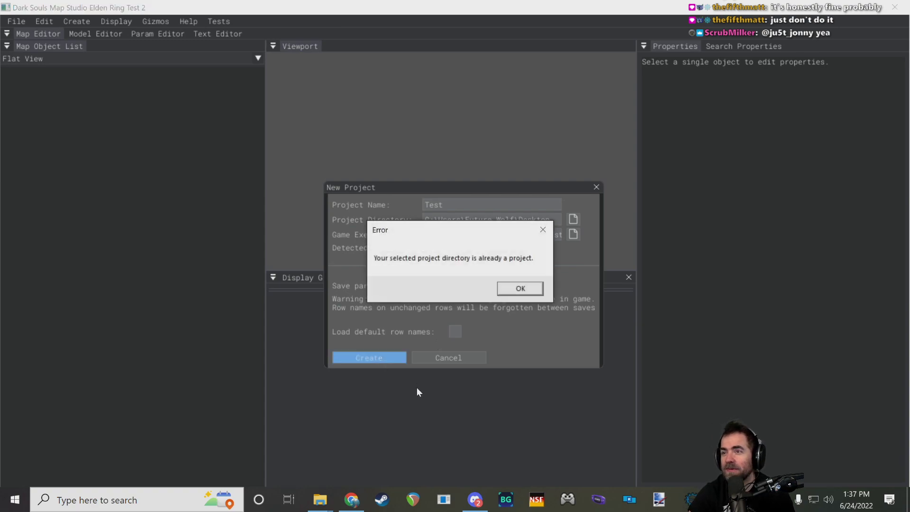
click(521, 287)
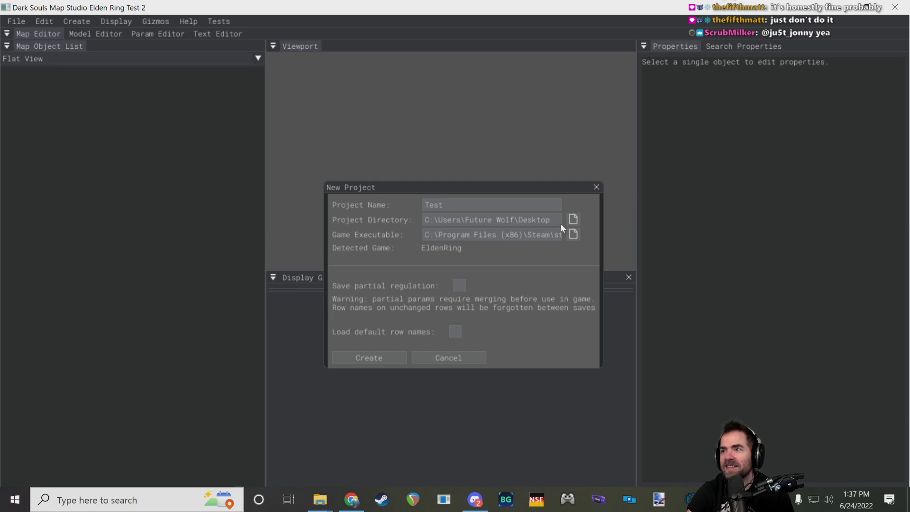
text(Test)
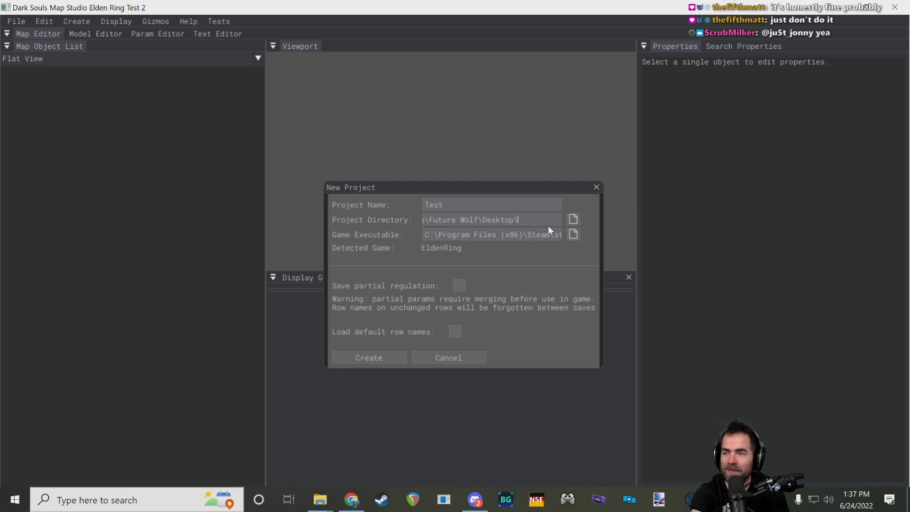
text(MapStudioTest)
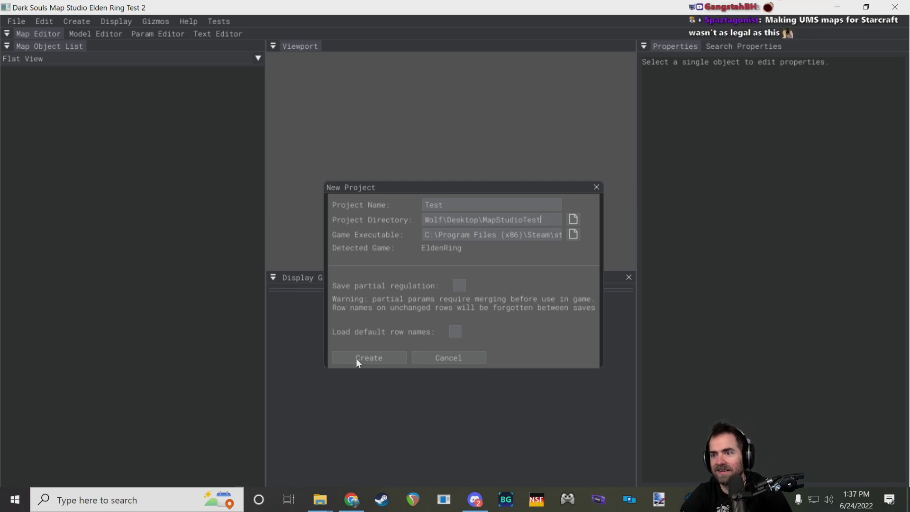
click(363, 357)
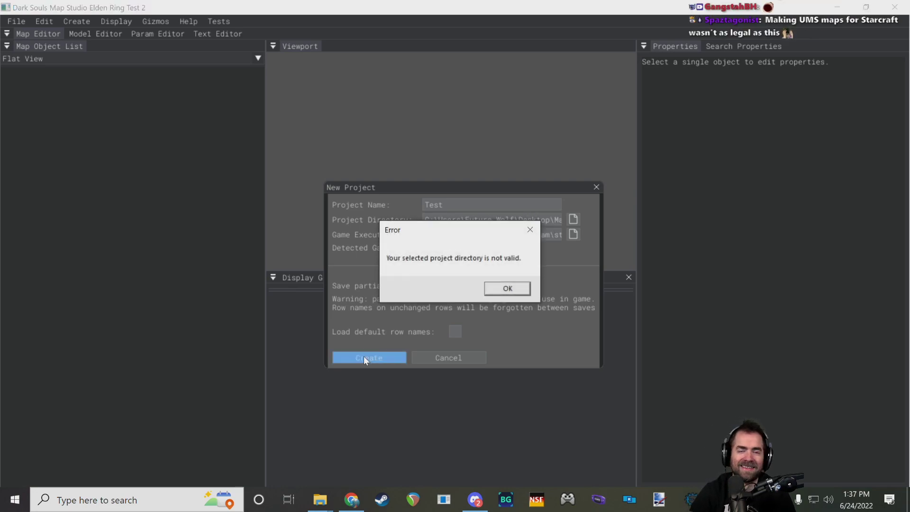
click(506, 289)
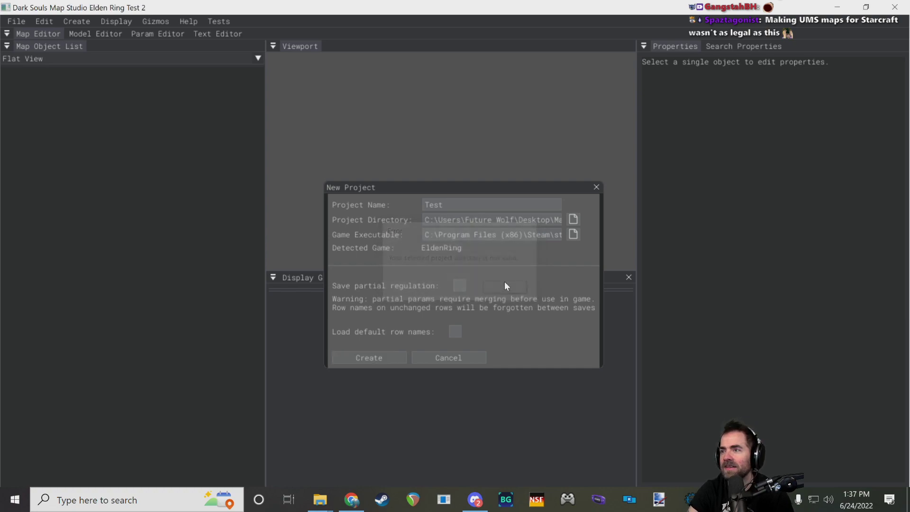
- Make a MapStudioTest folder on the Desktop and create the project with it as the project directory
click(573, 220)
scroll(234, 192, down, 5)
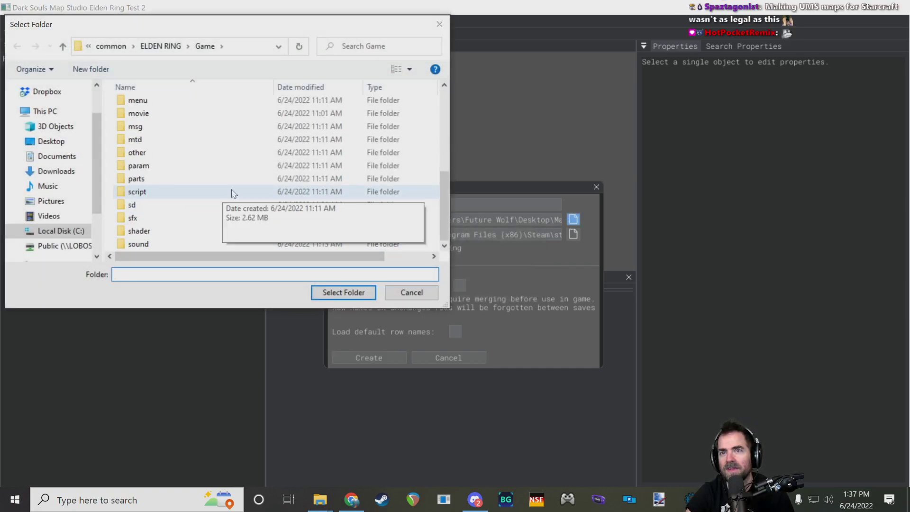
click(51, 142)
scroll(420, 221, down, 4)
right_click(420, 223)
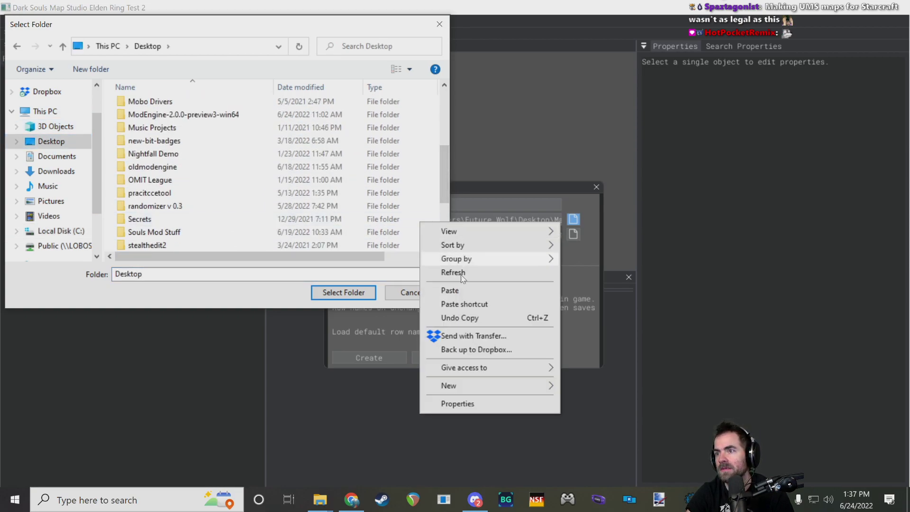
mouse_move(533, 386)
click(594, 387)
text(MapStudioTest)
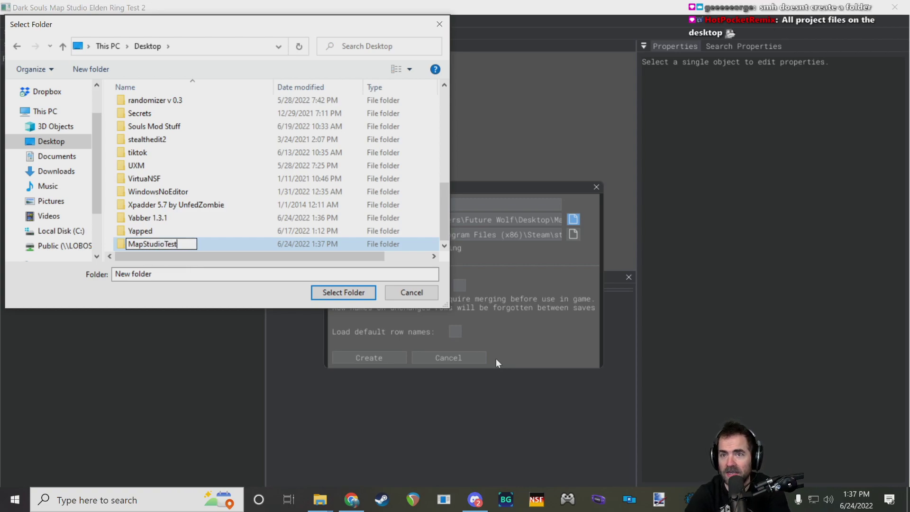
key(Return)
key(Return)
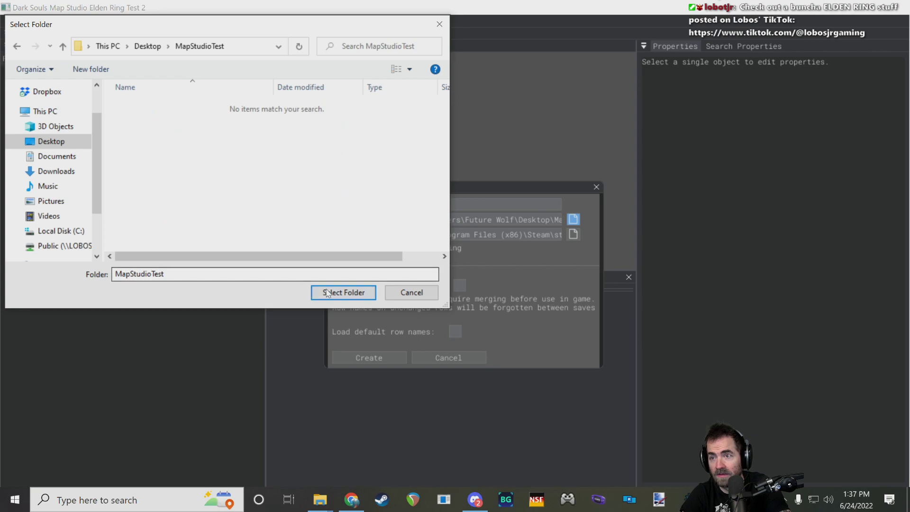
key(Return)
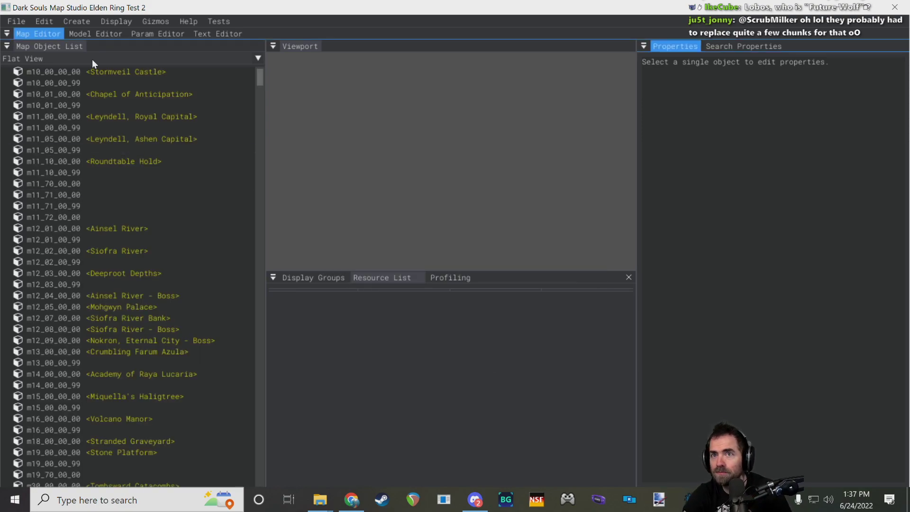
- Look through the map object list to examine the map IDs and their area names
scroll(232, 116, down, 3)
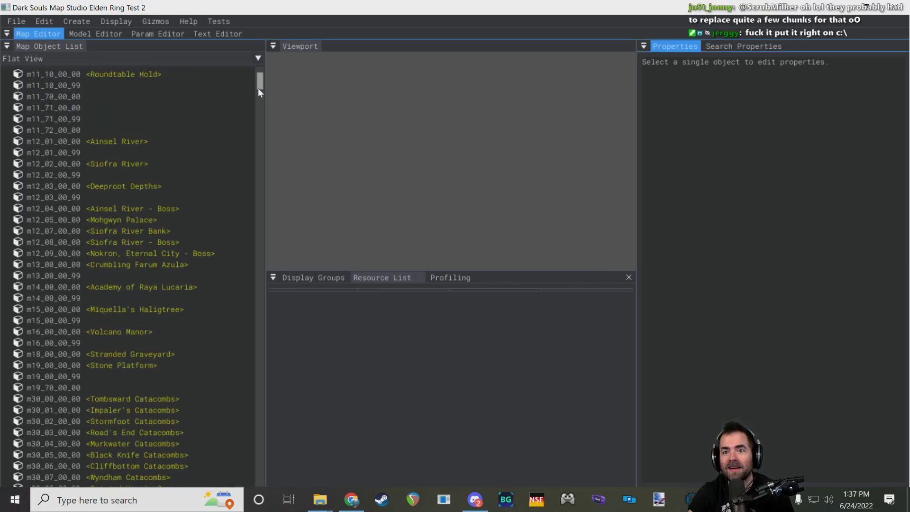
scroll(223, 109, down, 7)
scroll(213, 138, down, 5)
scroll(212, 142, down, 15)
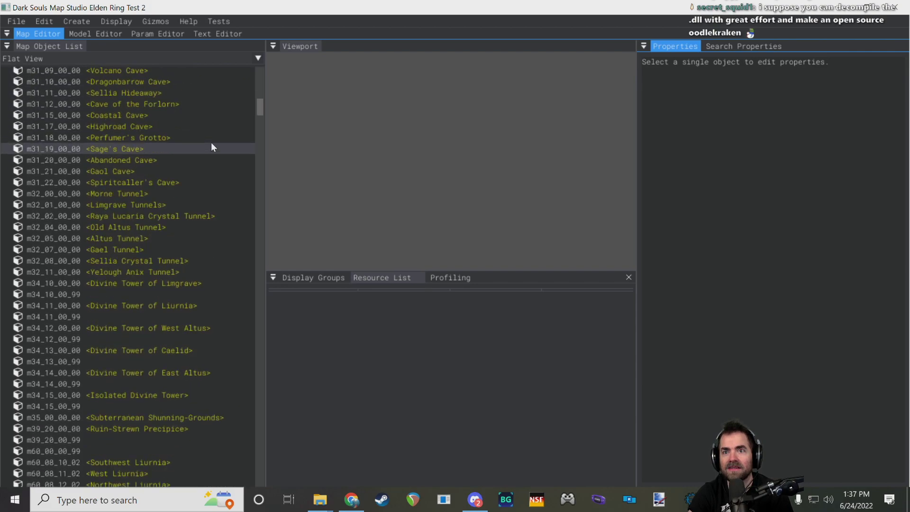
scroll(223, 180, down, 3)
scroll(119, 223, up, 15)
scroll(157, 208, up, 5)
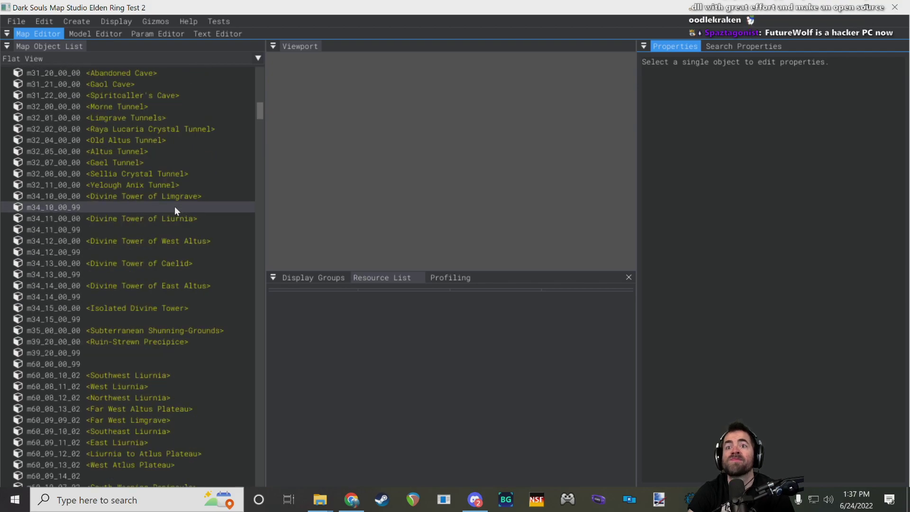
scroll(144, 365, up, 3)
scroll(151, 356, up, 14)
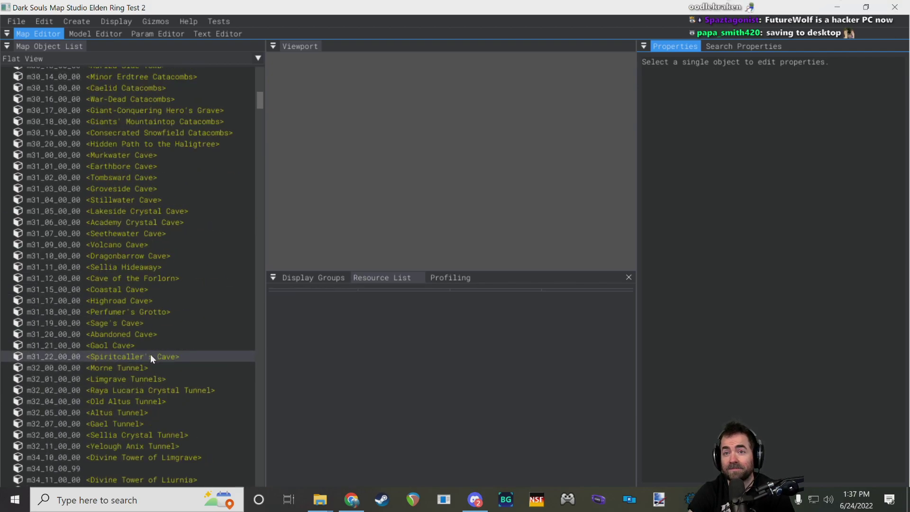
scroll(152, 354, up, 2)
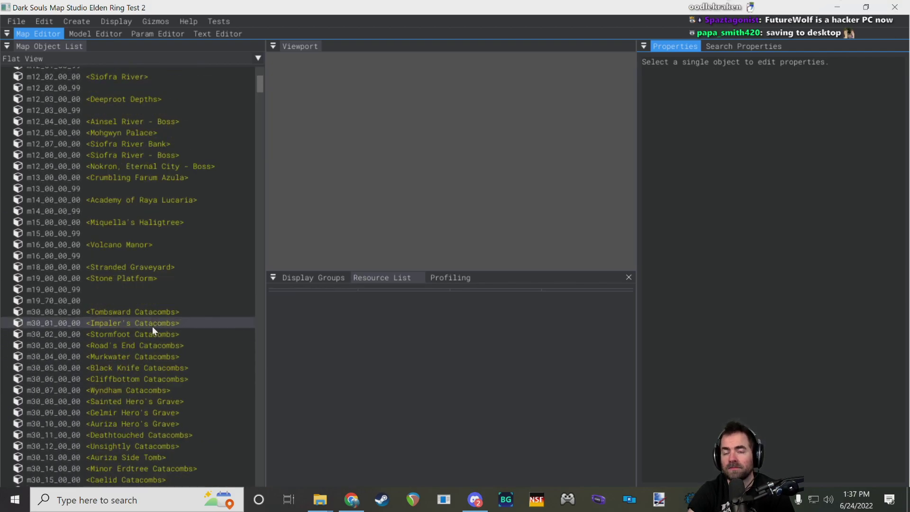
scroll(161, 158, up, 4)
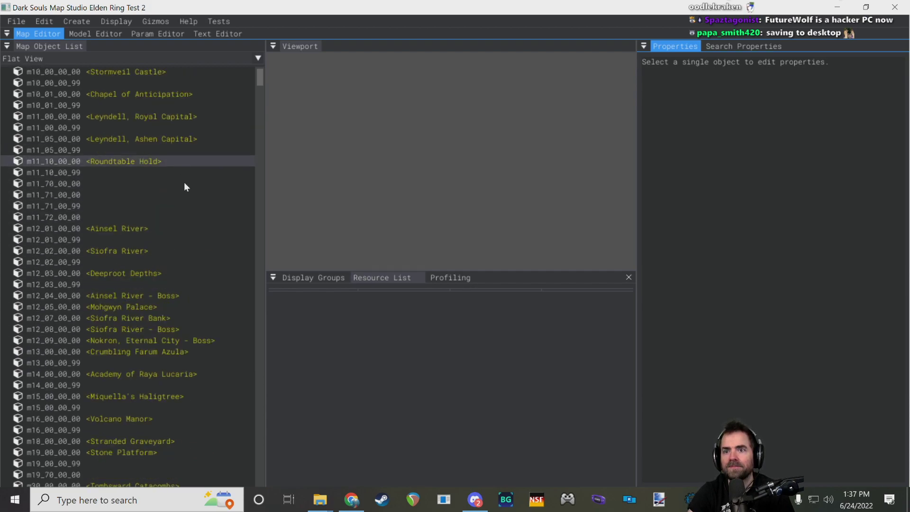
- Switch to Discord, open the original mapcoords.jpg in Chrome and examine its map tile coordinates at 500% zoom
click(476, 500)
click(338, 402)
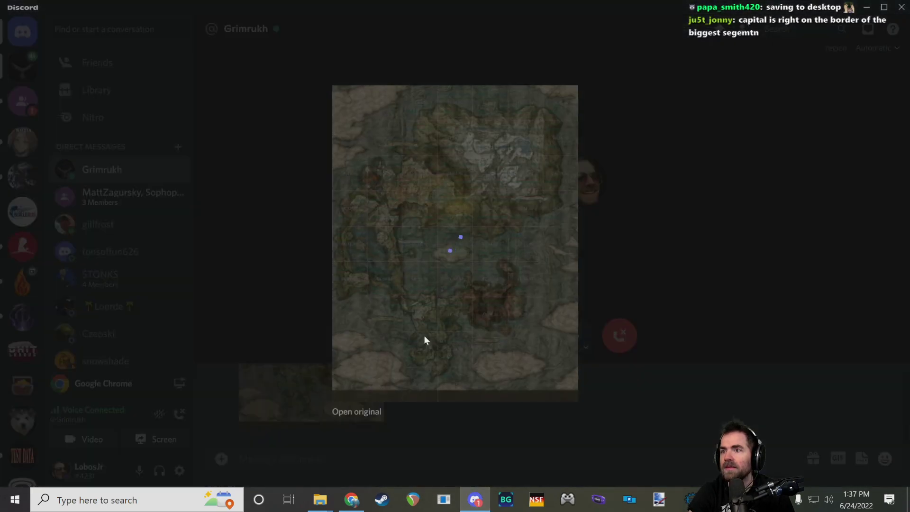
click(360, 411)
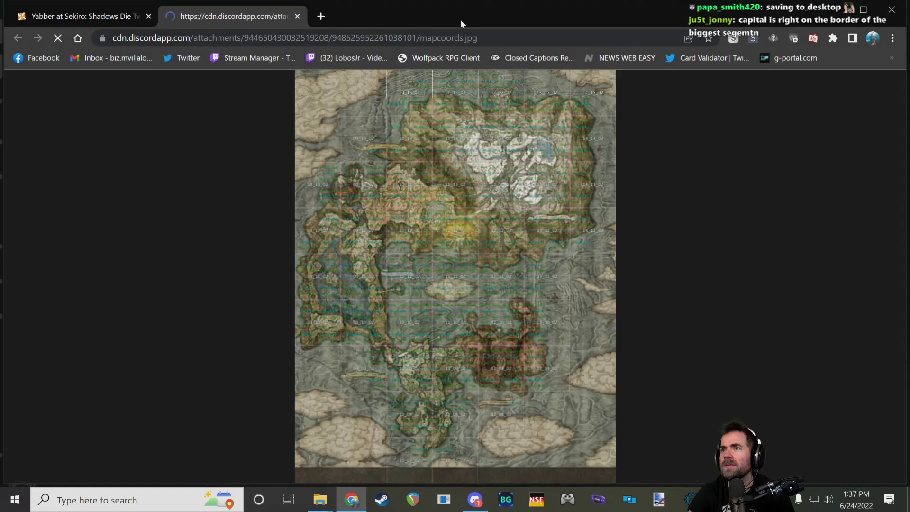
ctrl+scroll(461, 207, up, 9)
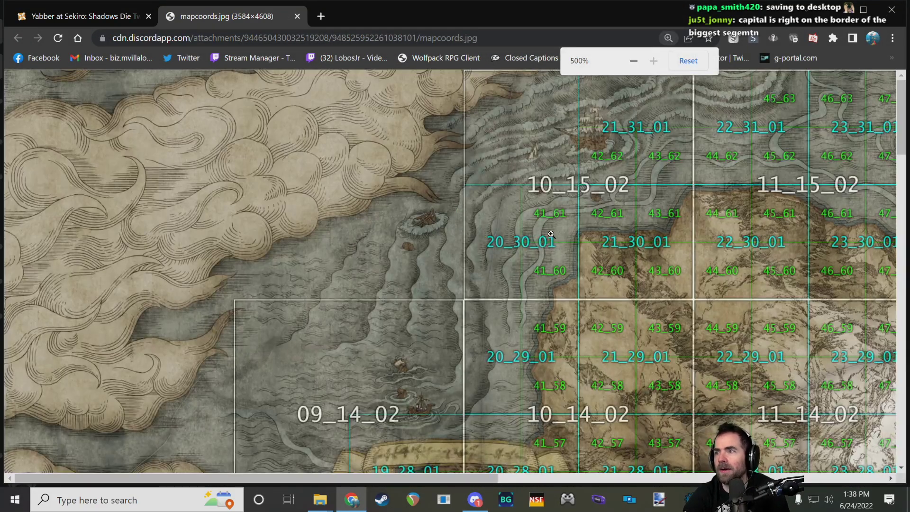
scroll(550, 232, down, 8)
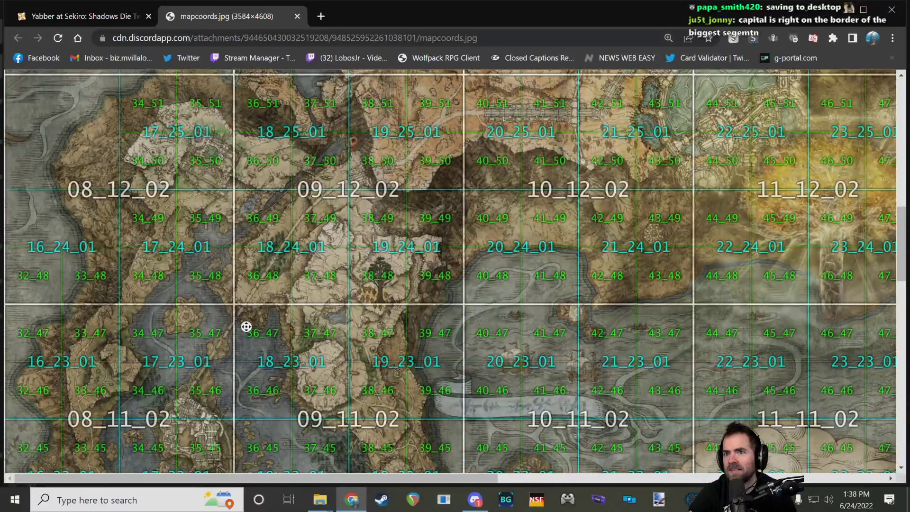
scroll(371, 422, down, 8)
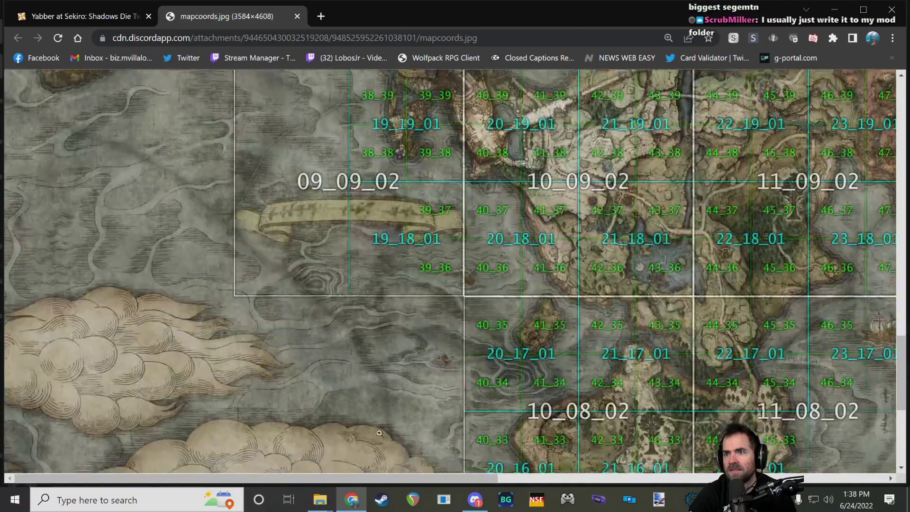
- Examine the overall tile grid of the map image, switching between a zoomed-out overview and 500% zoom to read the tile coordinates
drag(420, 480, 498, 405)
scroll(497, 405, up, 1)
ctrl+scroll(470, 296, down, 7)
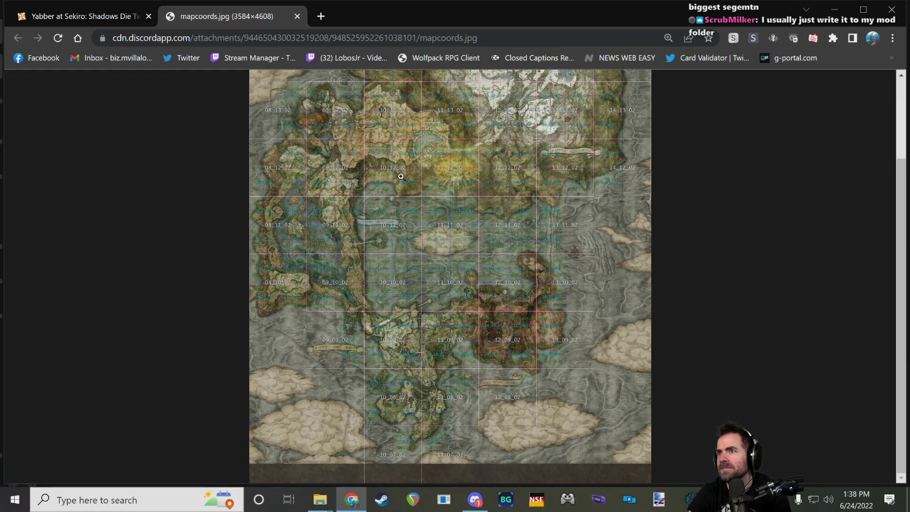
ctrl+scroll(383, 176, up, 7)
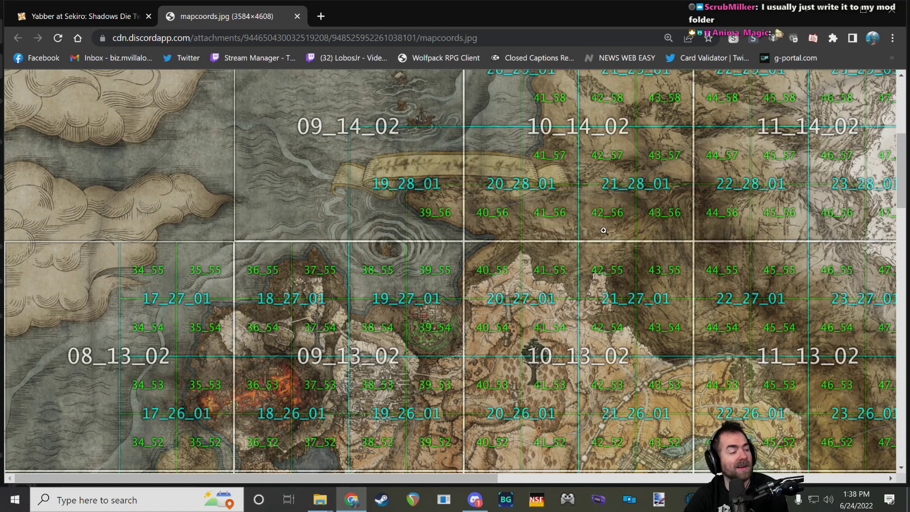
scroll(599, 222, down, 5)
scroll(597, 216, down, 3)
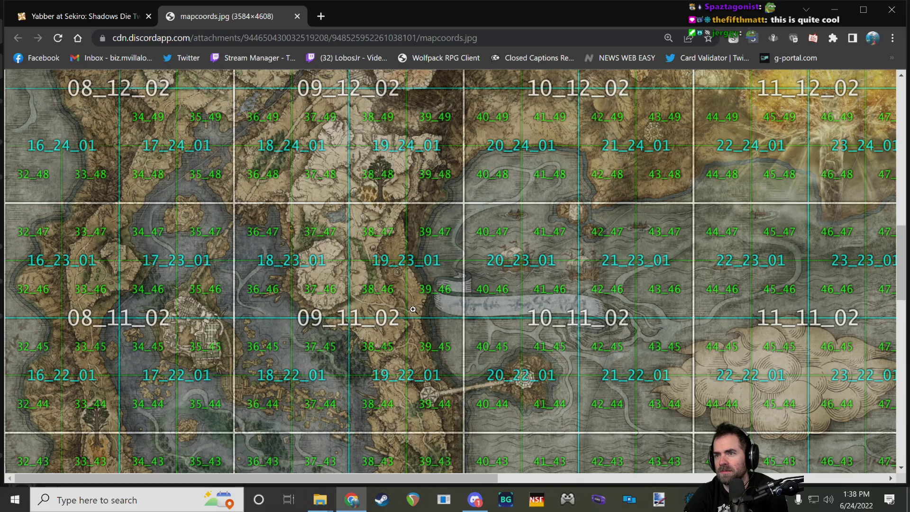
ctrl+scroll(420, 291, down, 3)
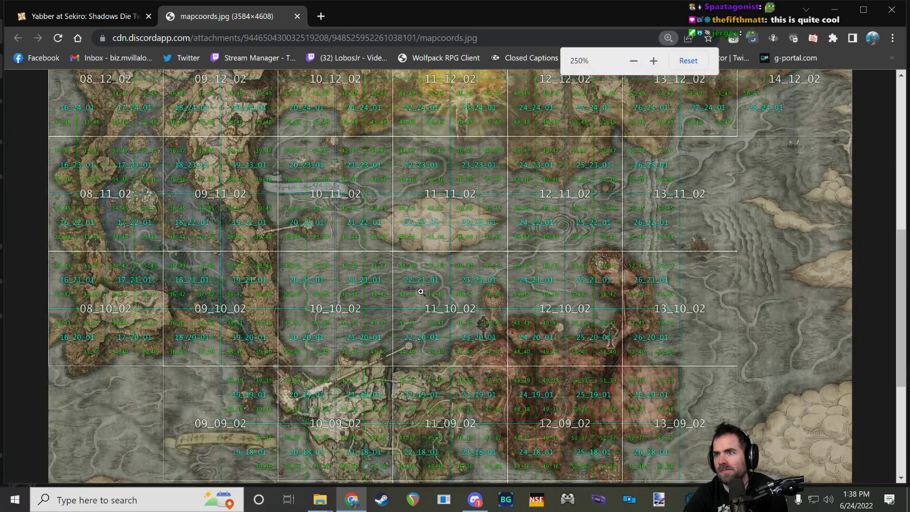
scroll(421, 291, up, 8)
ctrl+scroll(349, 284, up, 3)
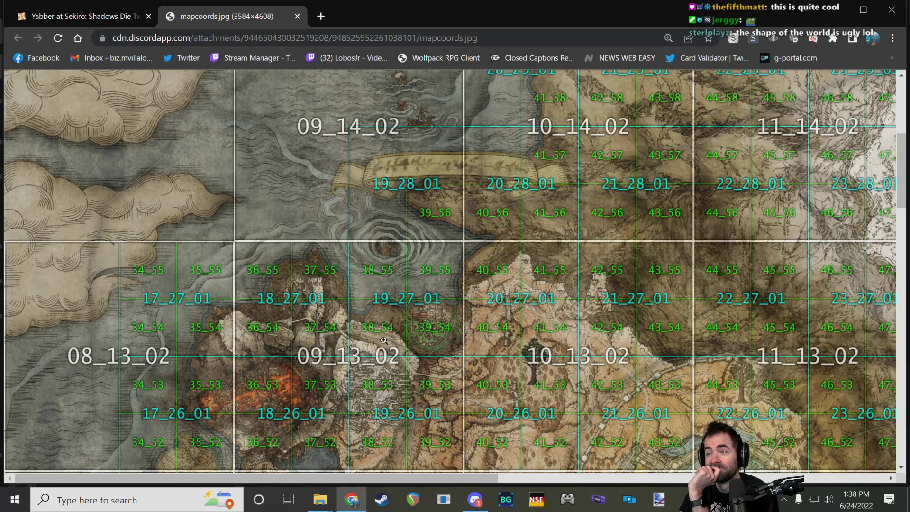
- Look through the tile coordinates from the northern 10_15_02 tile down to 10_07_02 at the map's southern edge
scroll(468, 288, up, 4)
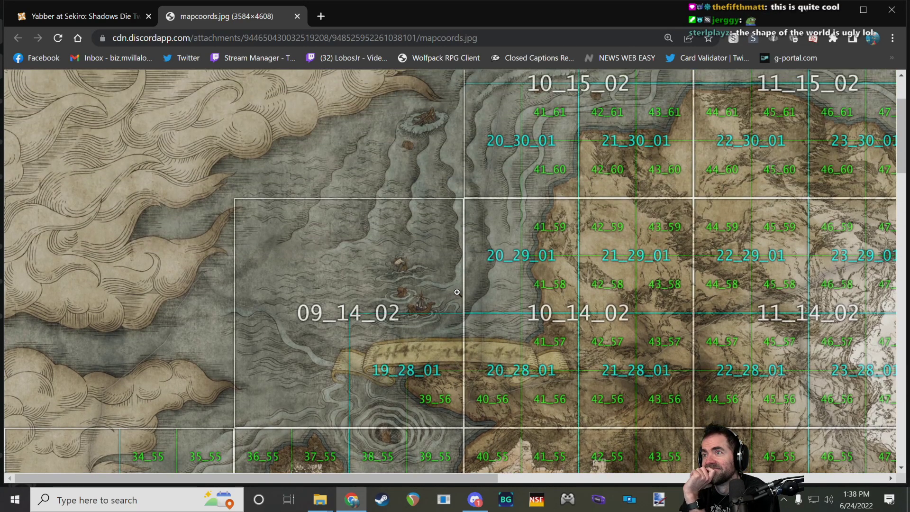
scroll(521, 253, down, 3)
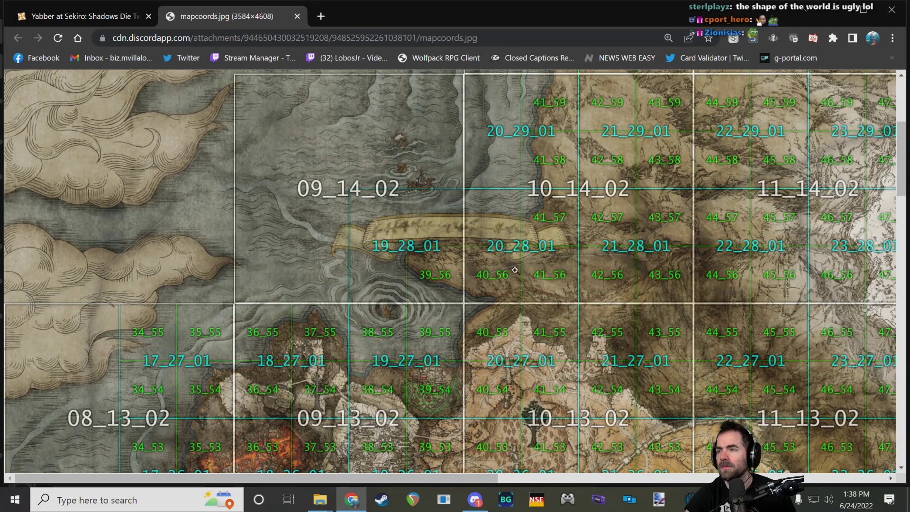
scroll(371, 381, down, 4)
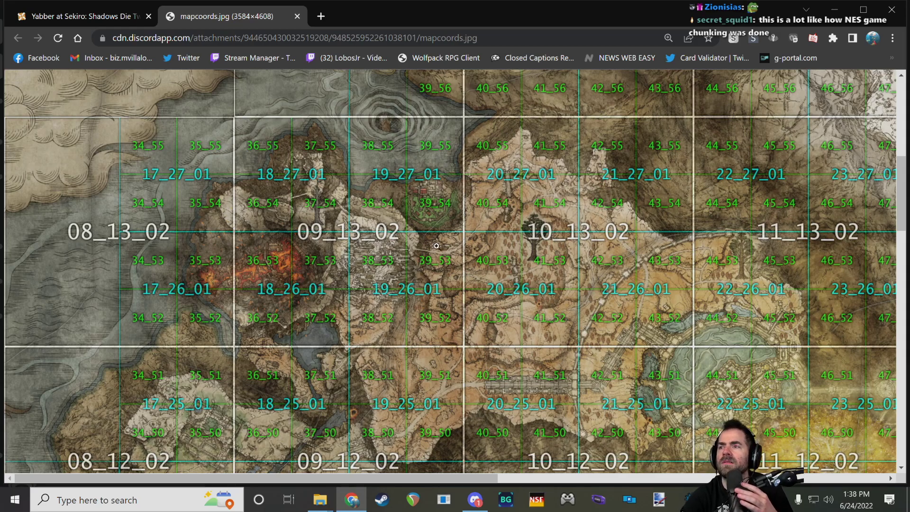
scroll(343, 290, down, 15)
scroll(345, 285, down, 4)
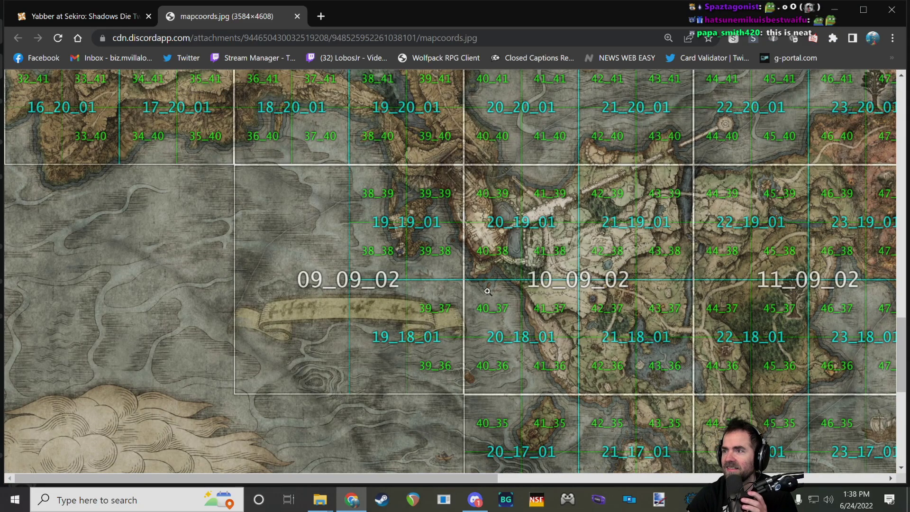
scroll(541, 275, down, 8)
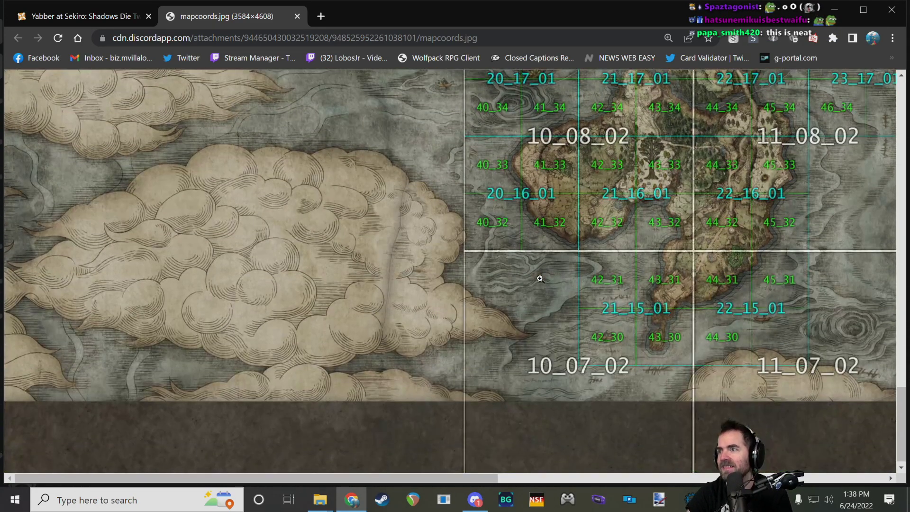
scroll(542, 276, up, 3)
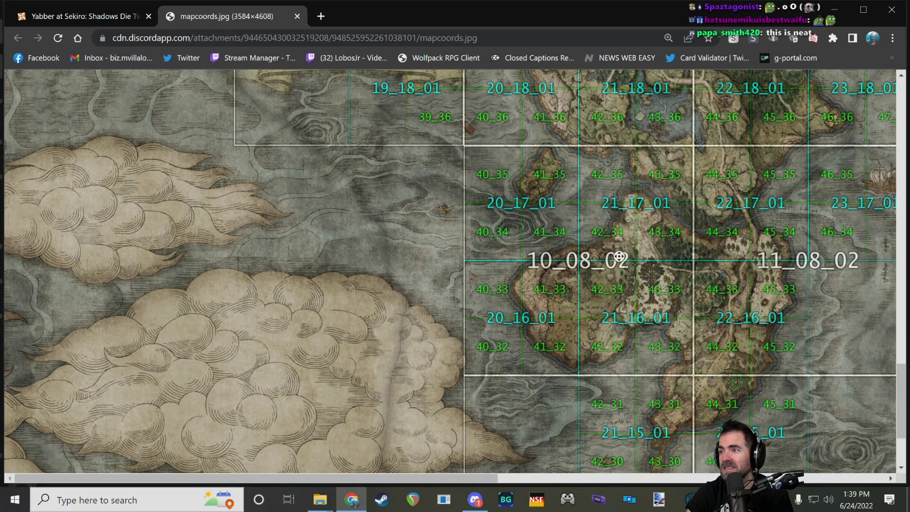
scroll(665, 220, up, 6)
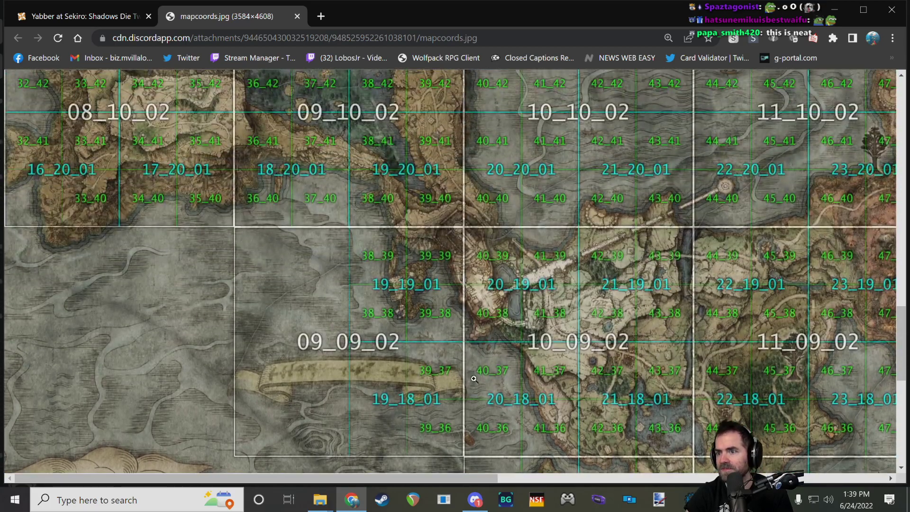
- Examine the large, medium and small tile coordinates in and around tiles 10_09_02 and 11_09_02
drag(406, 479, 388, 472)
scroll(357, 383, up, 6)
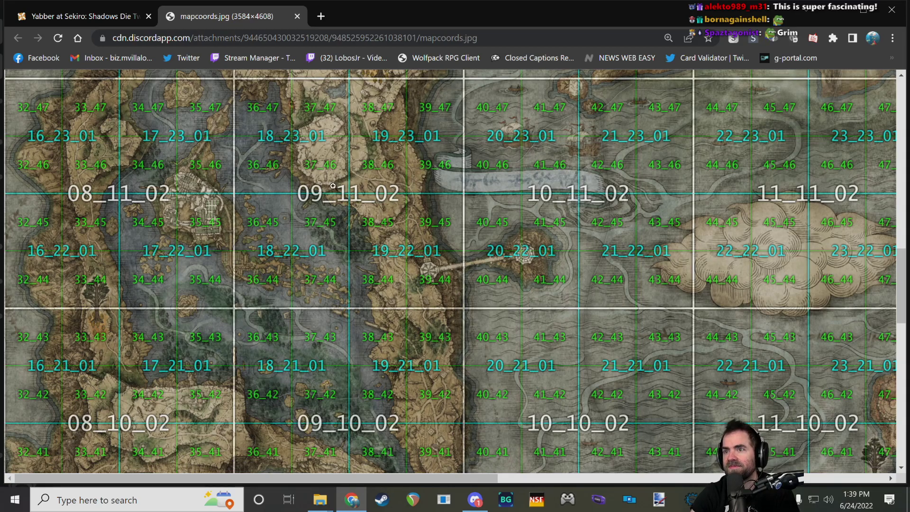
scroll(340, 188, down, 4)
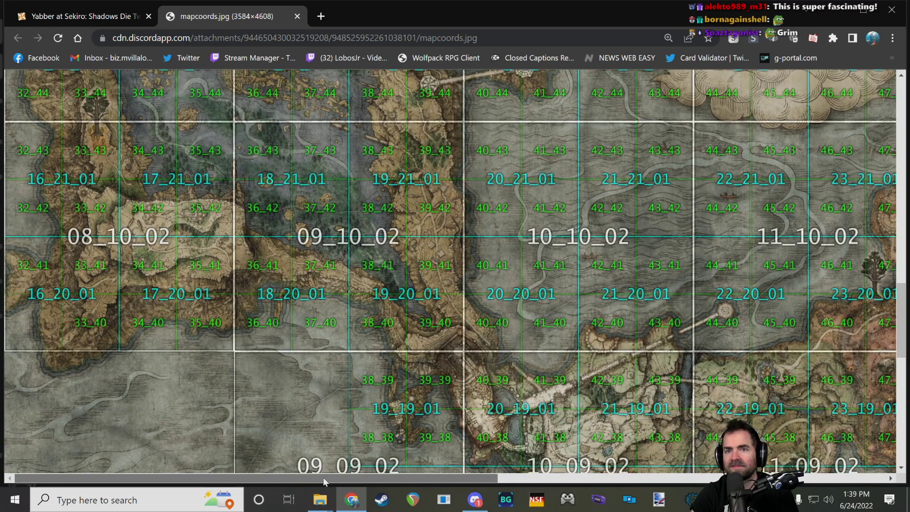
scroll(281, 409, down, 3)
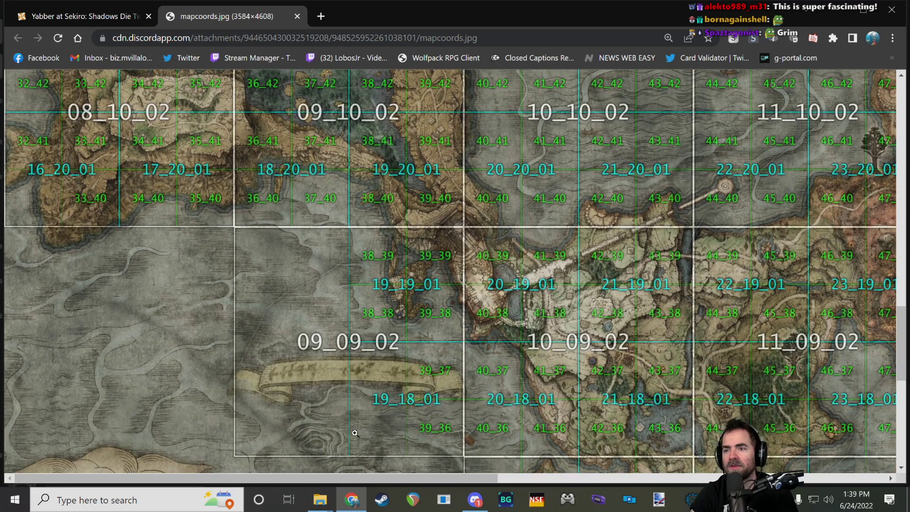
drag(381, 479, 493, 467)
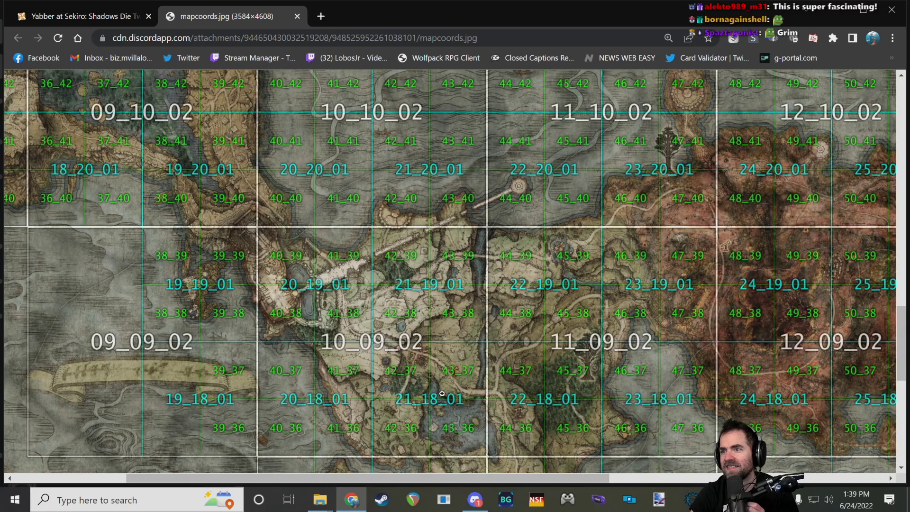
scroll(441, 391, down, 3)
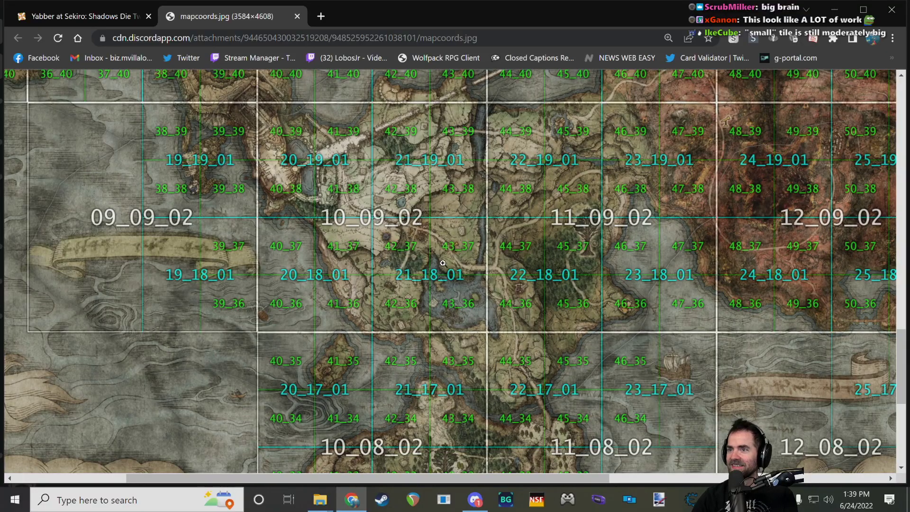
scroll(444, 258, up, 3)
scroll(437, 289, down, 3)
scroll(437, 279, up, 3)
scroll(436, 279, down, 5)
scroll(436, 269, up, 5)
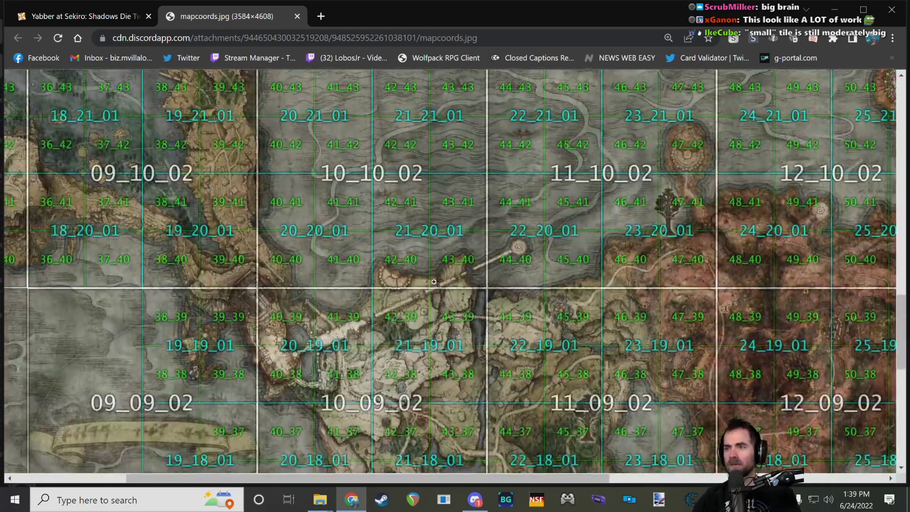
scroll(437, 268, down, 3)
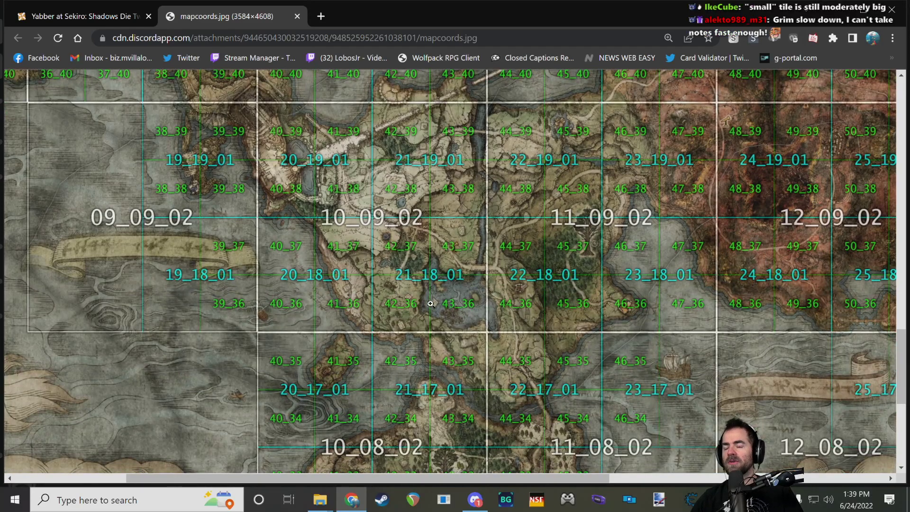
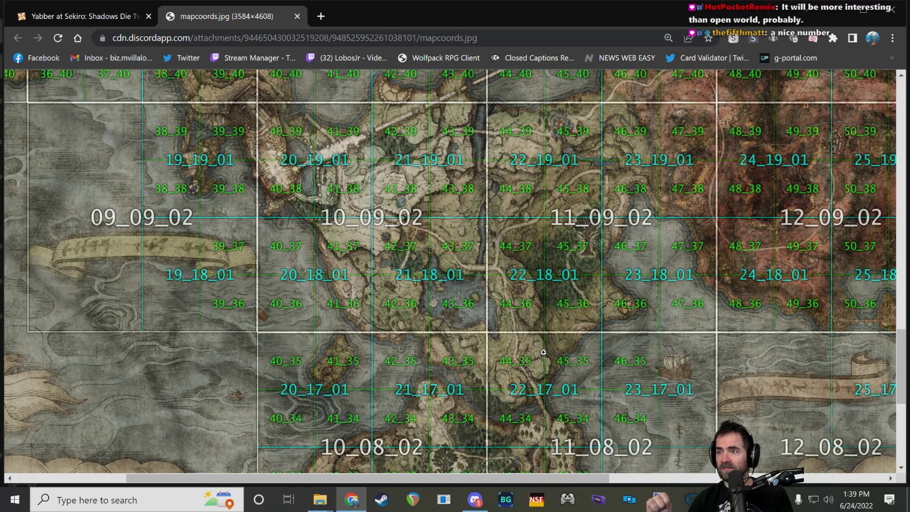
- Examine the northern edge of the map at 500% zoom, including the ocean tiles around 12_15_02
scroll(220, 190, up, 3)
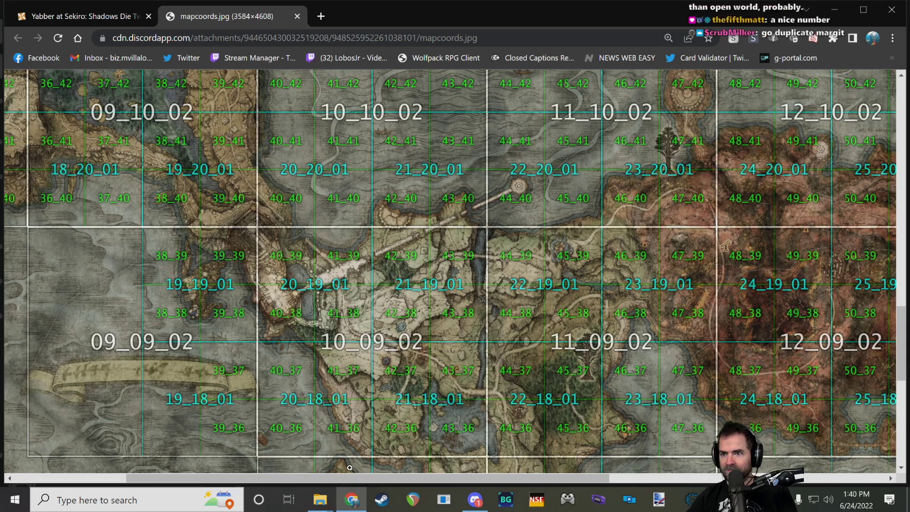
drag(360, 479, 247, 479)
scroll(287, 240, down, 8)
scroll(287, 240, up, 6)
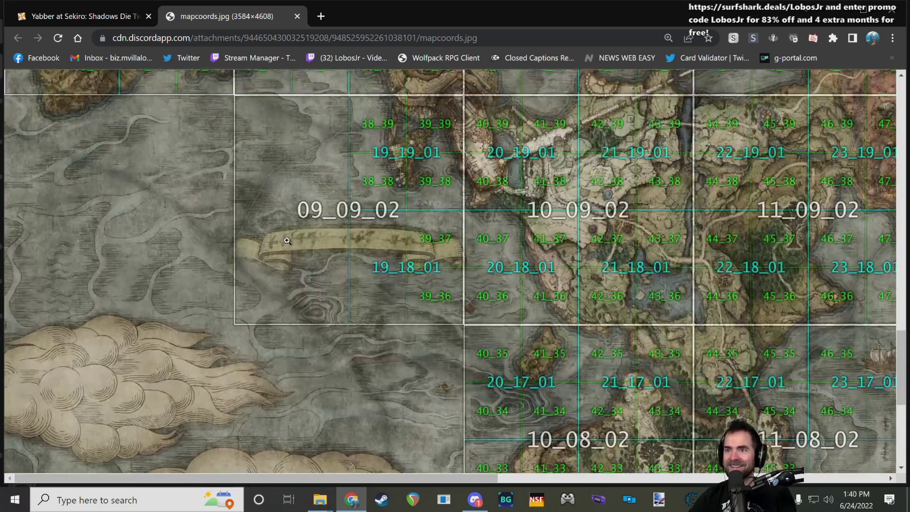
ctrl+scroll(335, 261, down, 8)
ctrl+scroll(336, 262, up, 5)
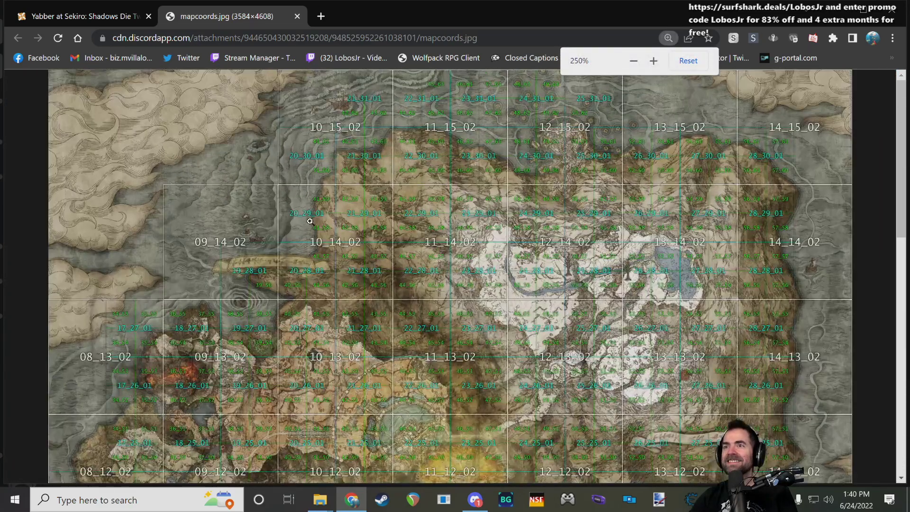
ctrl+scroll(559, 121, up, 3)
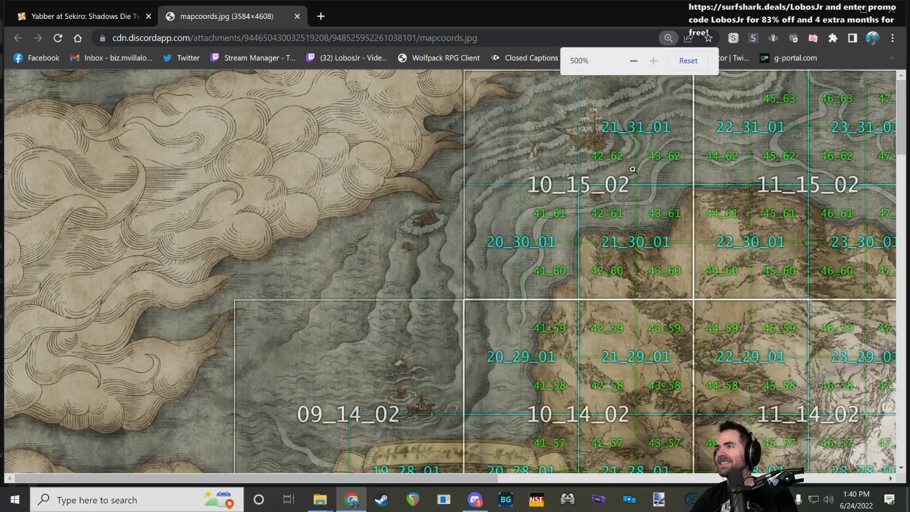
drag(489, 480, 747, 463)
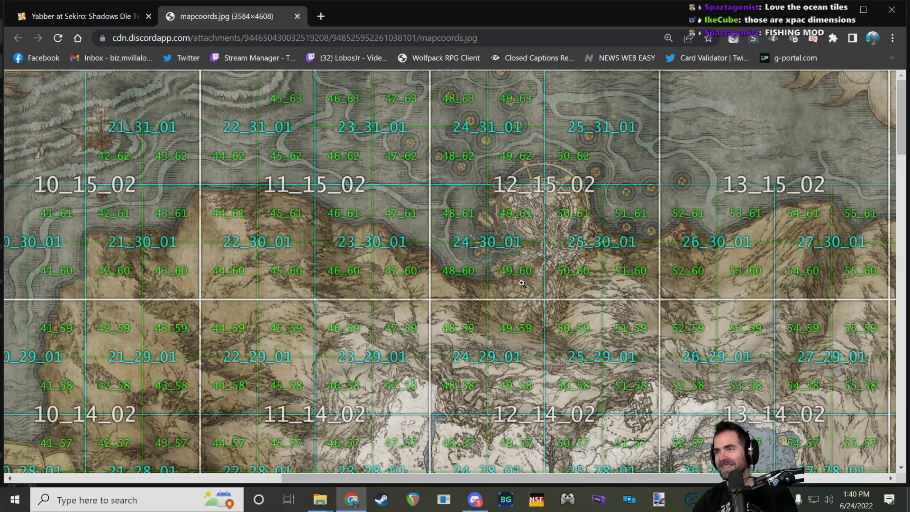
scroll(512, 280, down, 1)
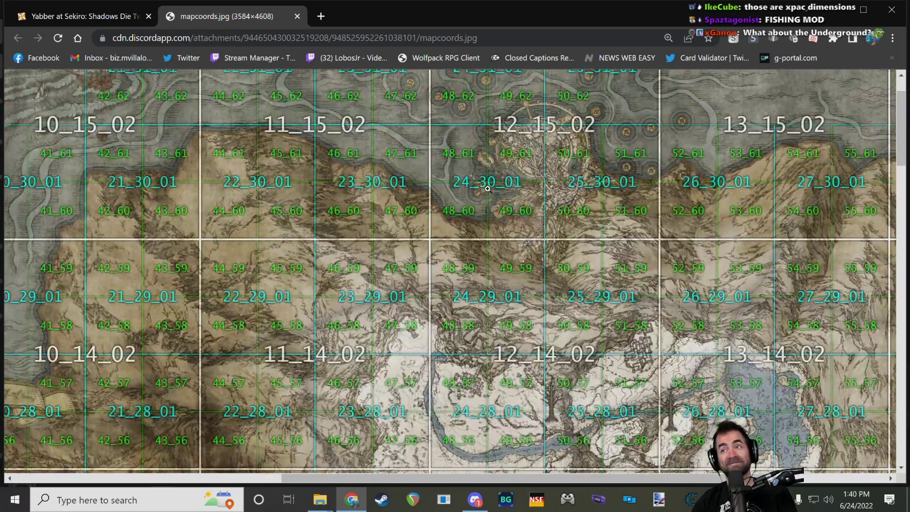
scroll(517, 188, up, 1)
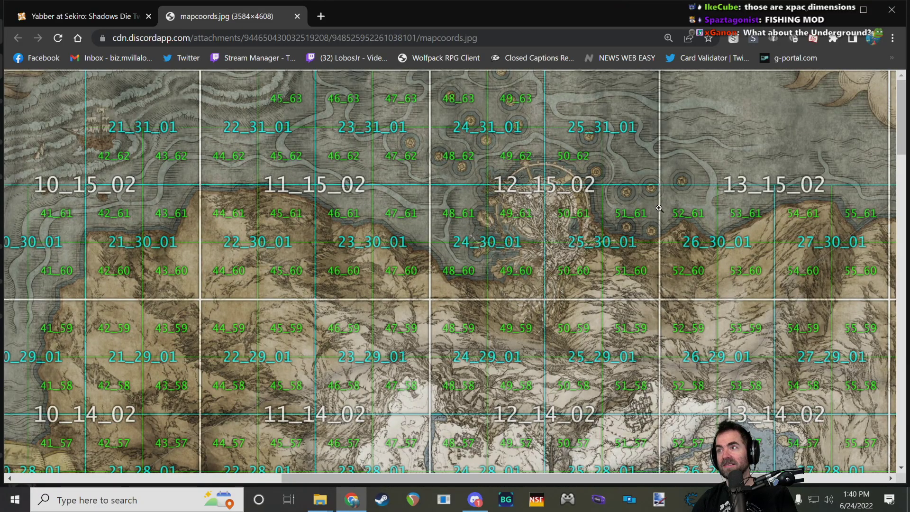
- Survey the central and southern map regions at reduced zoom, and return to 500% around tile 09_09_02
scroll(605, 250, down, 7)
ctrl+scroll(606, 249, down, 7)
ctrl+scroll(398, 353, up, 5)
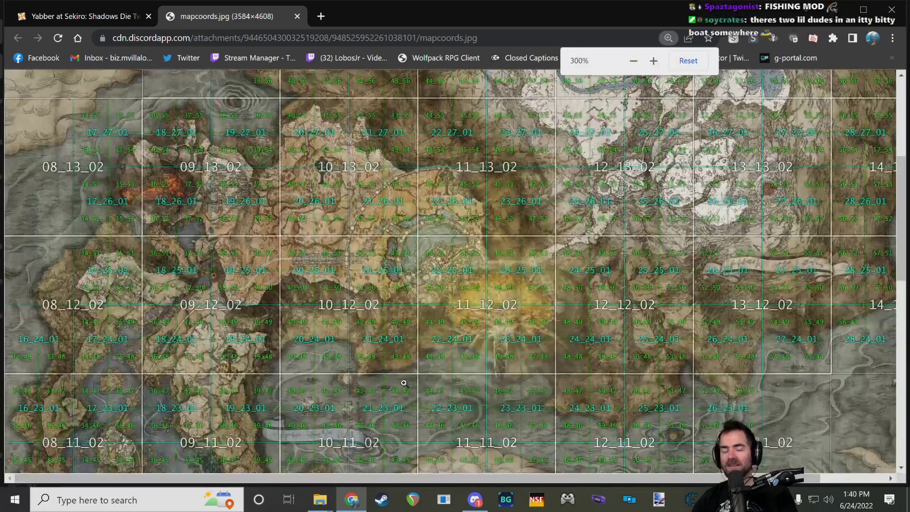
scroll(430, 385, down, 3)
click(517, 337)
ctrl+scroll(505, 331, down, 4)
click(505, 330)
ctrl+scroll(367, 297, up, 2)
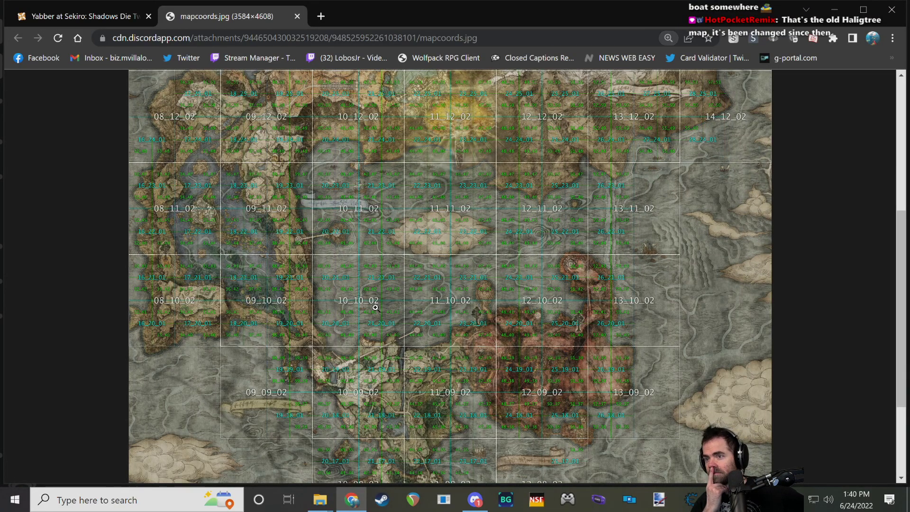
ctrl+scroll(375, 308, up, 4)
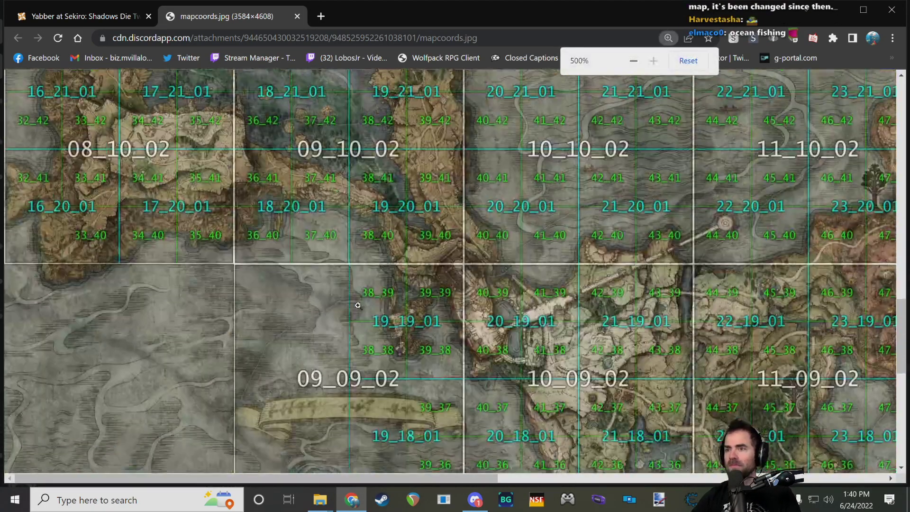
- Examine the tile coordinates of the southern peninsula around tiles 10_08_02 and 11_08_02
scroll(358, 306, down, 3)
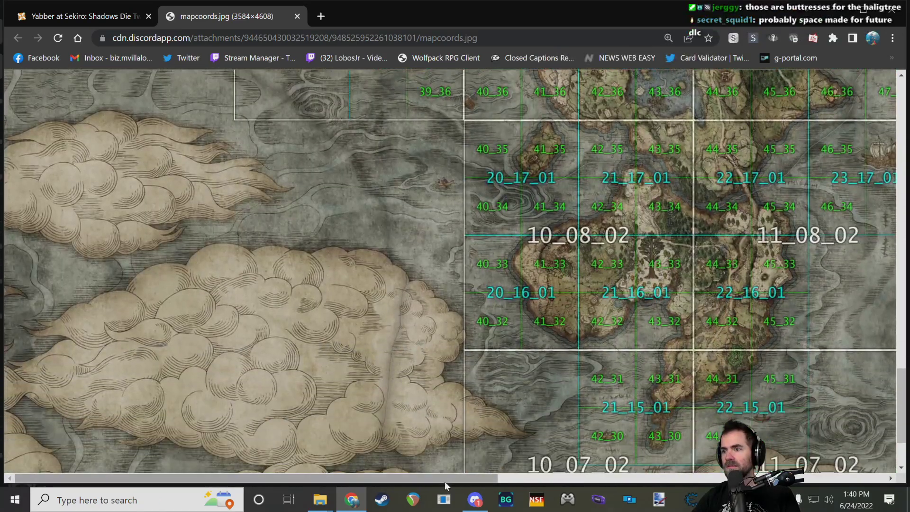
drag(445, 482, 518, 467)
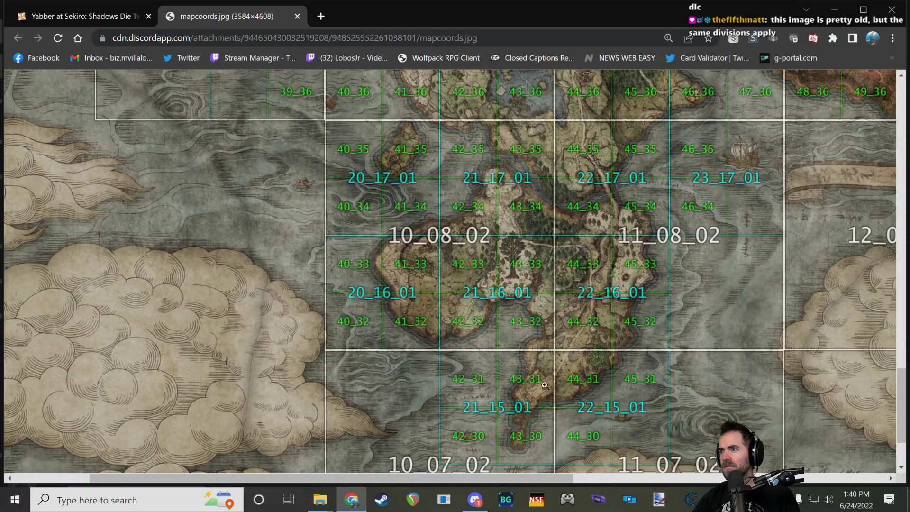
scroll(544, 392, up, 3)
scroll(546, 365, down, 2)
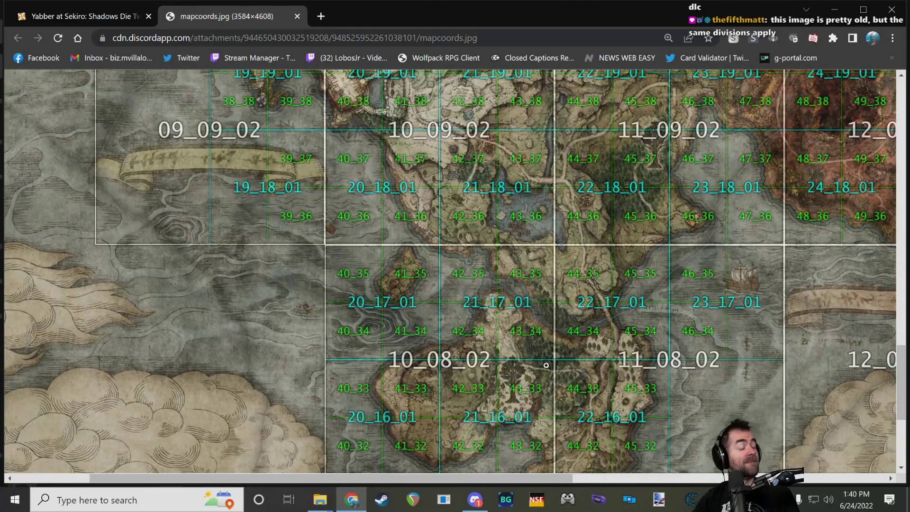
drag(516, 478, 561, 481)
scroll(557, 424, down, 2)
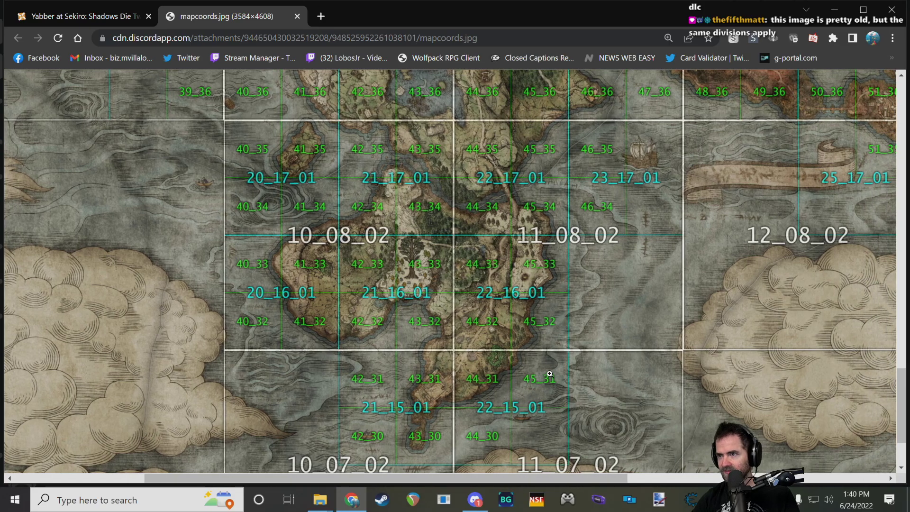
scroll(548, 348, up, 3)
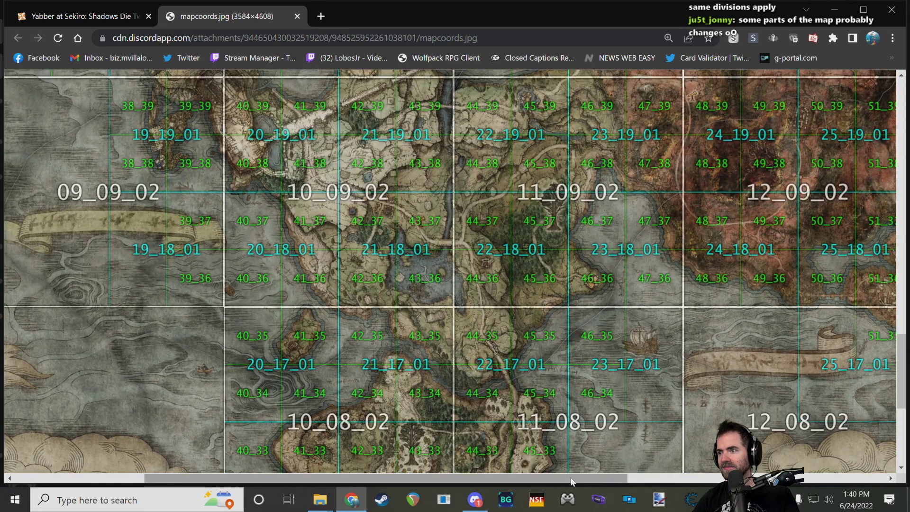
- Examine the tile coordinates along the western coast around large tiles 09_09_02, 10_09_02 and 10_10_02
scroll(572, 405, up, 2)
scroll(572, 405, up, 3)
scroll(555, 351, down, 2)
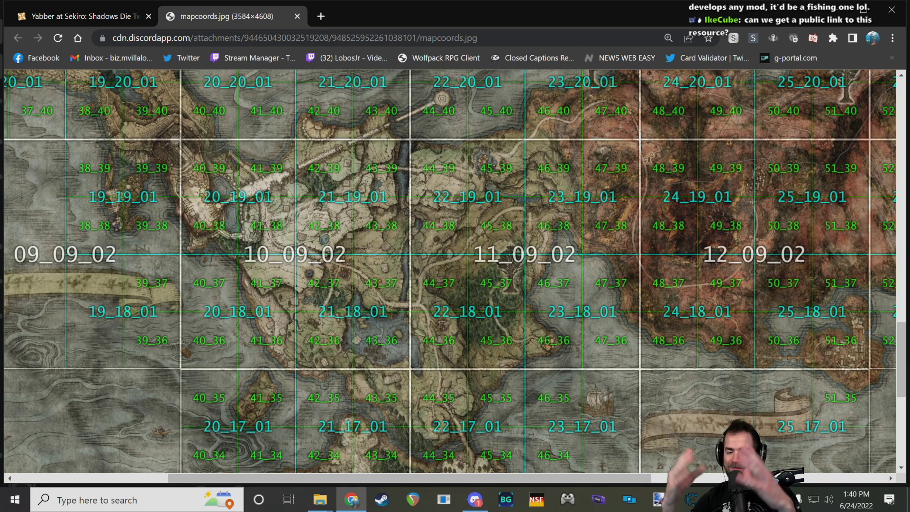
scroll(386, 304, up, 1)
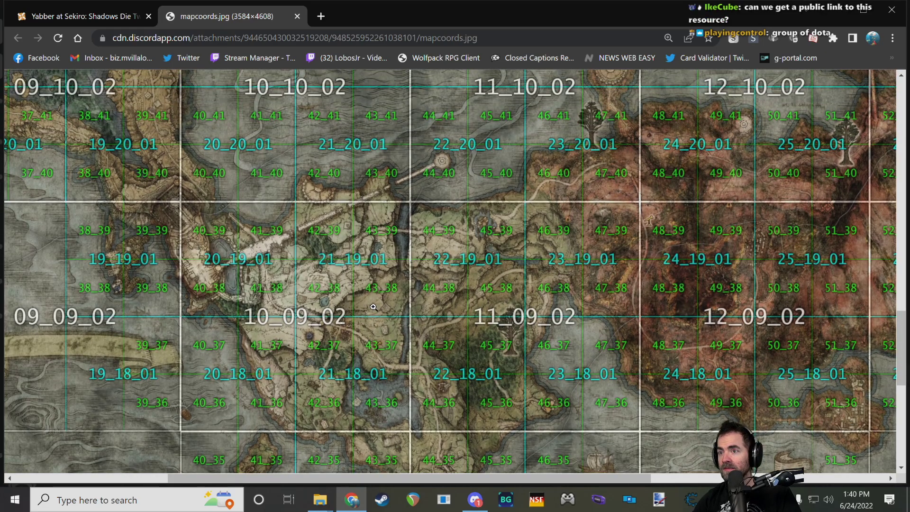
drag(357, 480, 284, 479)
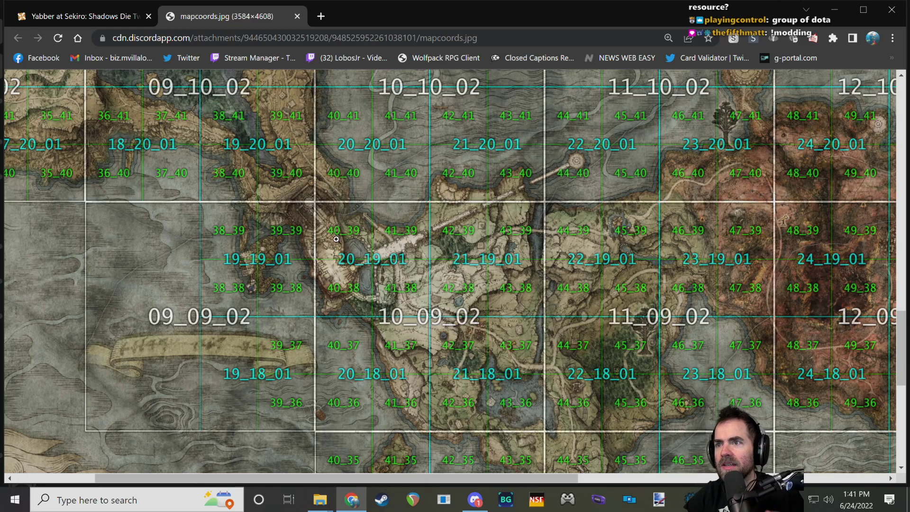
scroll(344, 254, down, 1)
scroll(344, 252, up, 1)
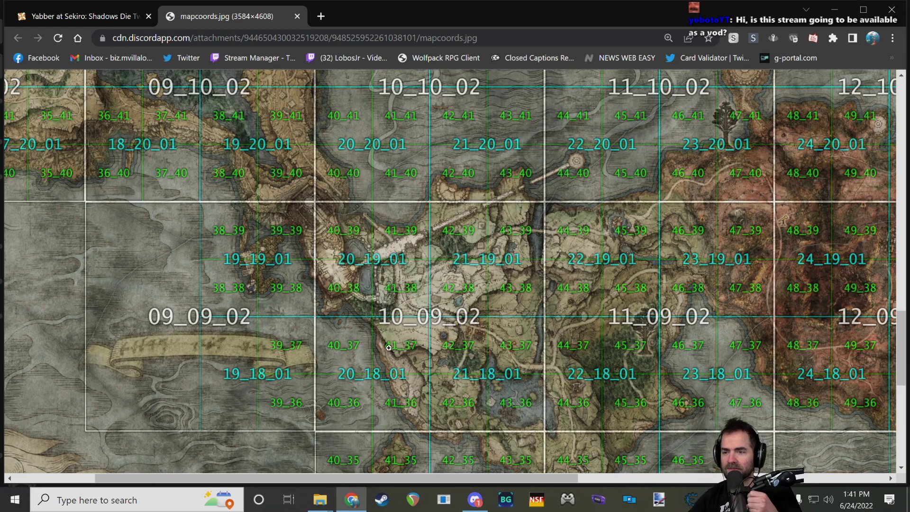
- Switch to Map Studio and load the Stormveil Castle map m10_00_00_00
key(alt+Tab)
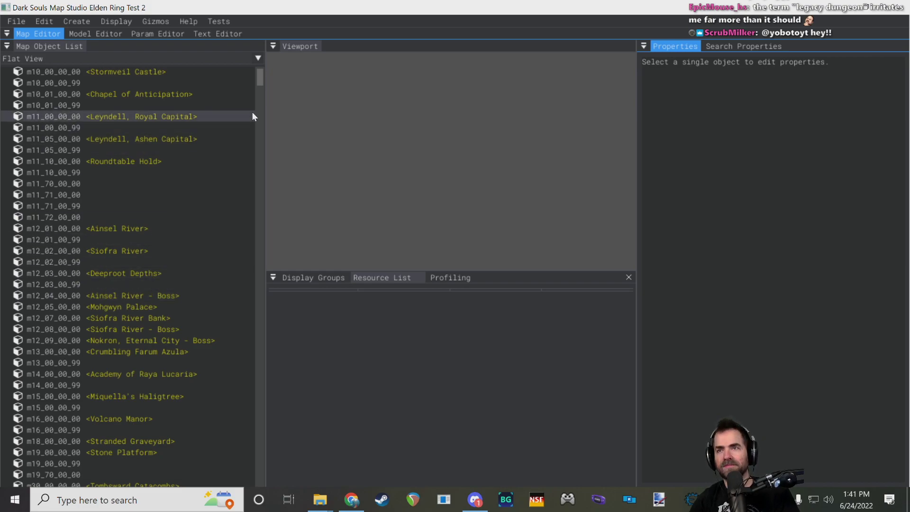
drag(261, 81, 259, 75)
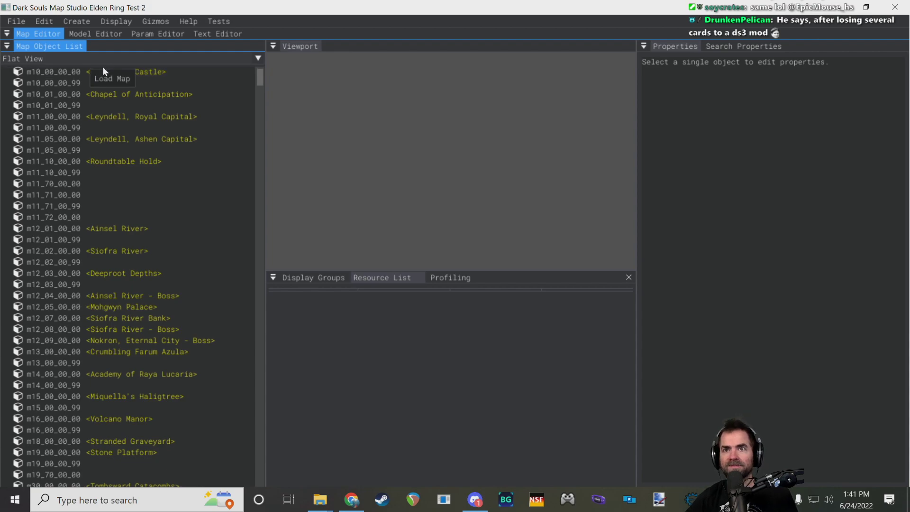
click(113, 78)
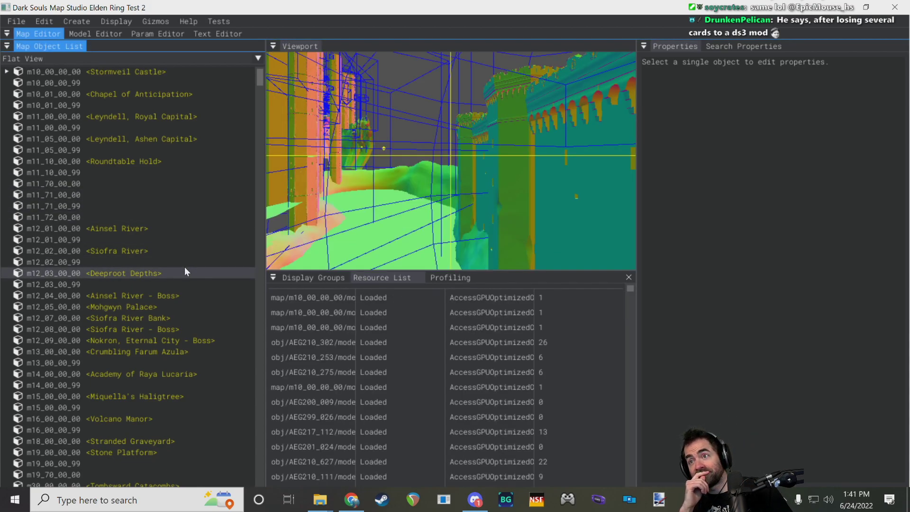
- Fly to the overgrown bridge before the arched gateway and inspect the properties of an asset and a sound region there
right_drag(503, 124, 296, 107)
key(w)
key(w)
key(w)
right_drag(450, 161, 536, 183)
key(w)
key(a)
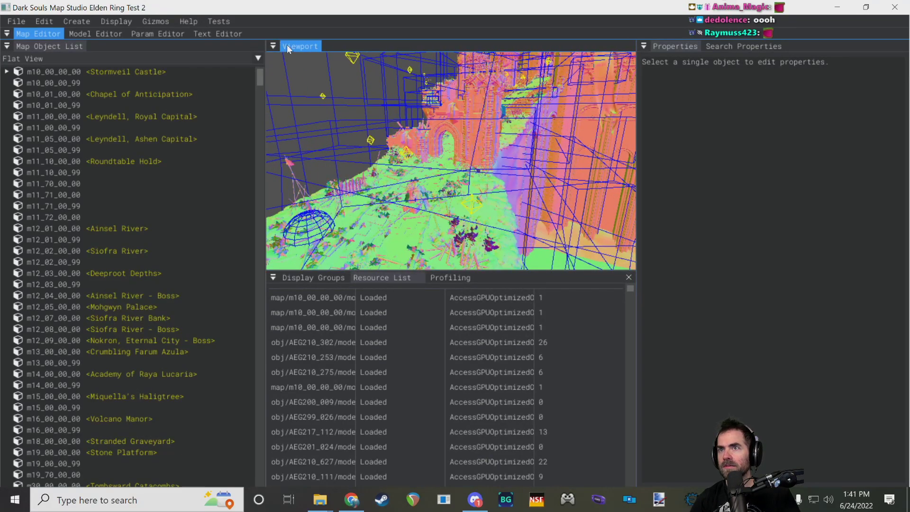
click(414, 108)
click(495, 77)
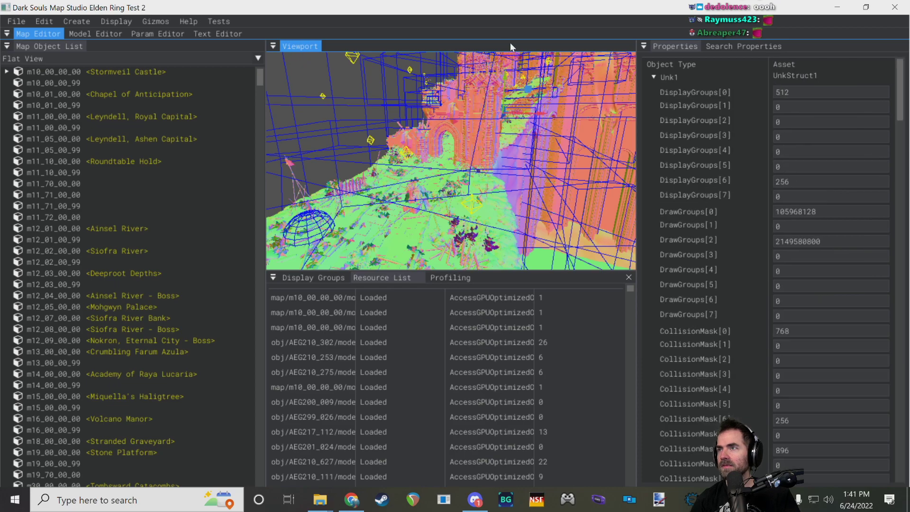
click(612, 222)
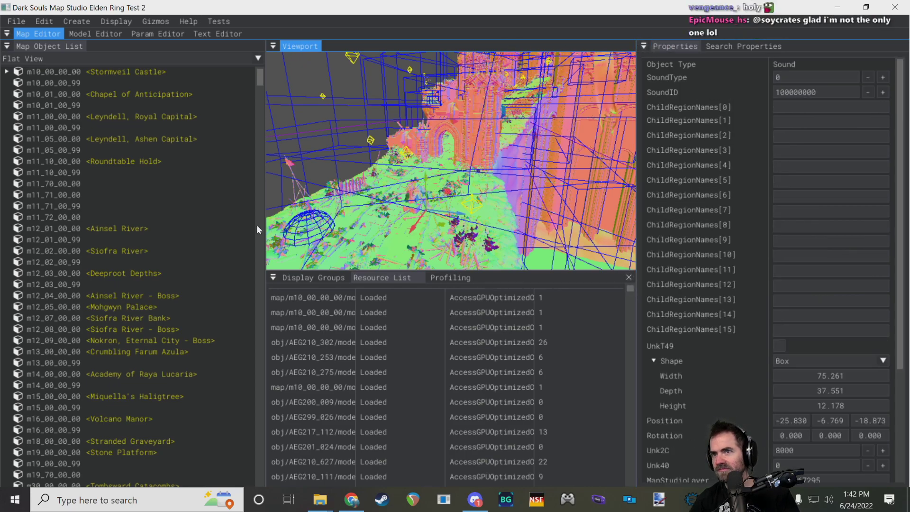
- Enlarge the viewport by narrowing the object list and properties areas and shrinking the resource list
drag(265, 217, 148, 210)
drag(637, 157, 819, 200)
drag(749, 271, 749, 463)
- Examine the bridge arena and its cliff edge, and inspect the properties of the SFX region beside the edge
key(s)
right_drag(565, 327, 565, 326)
key(w)
key(s)
key(w)
key(s)
key(d)
key(w)
right_drag(535, 295, 535, 295)
key(w)
right_drag(565, 326, 565, 327)
right_drag(538, 269, 547, 283)
key(w)
right_drag(491, 334, 491, 334)
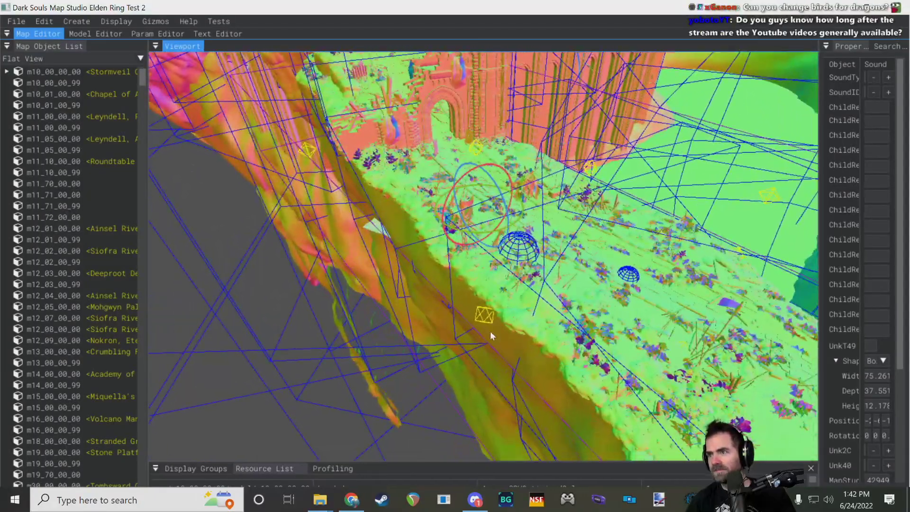
click(485, 317)
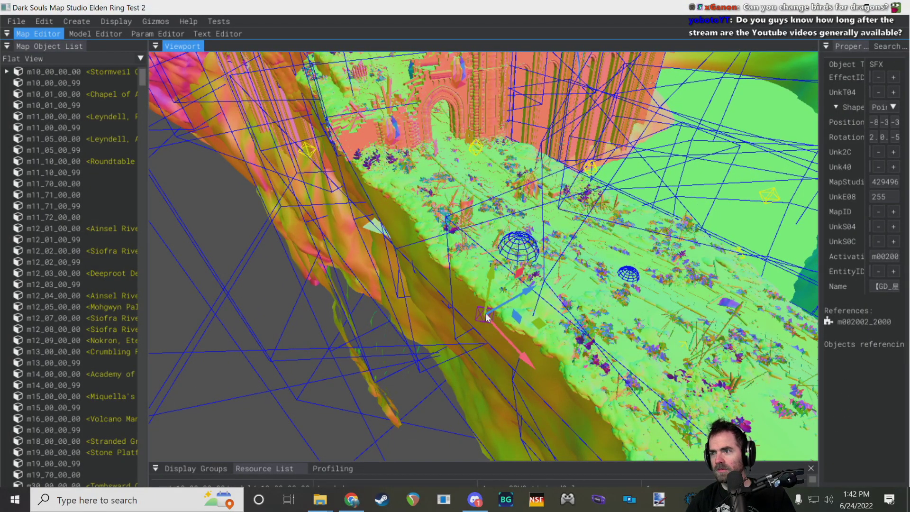
- Inspect the arena's ground map piece along the cliff edge and view the whole arena with nothing selected
click(423, 289)
right_drag(423, 289, 527, 262)
key(w)
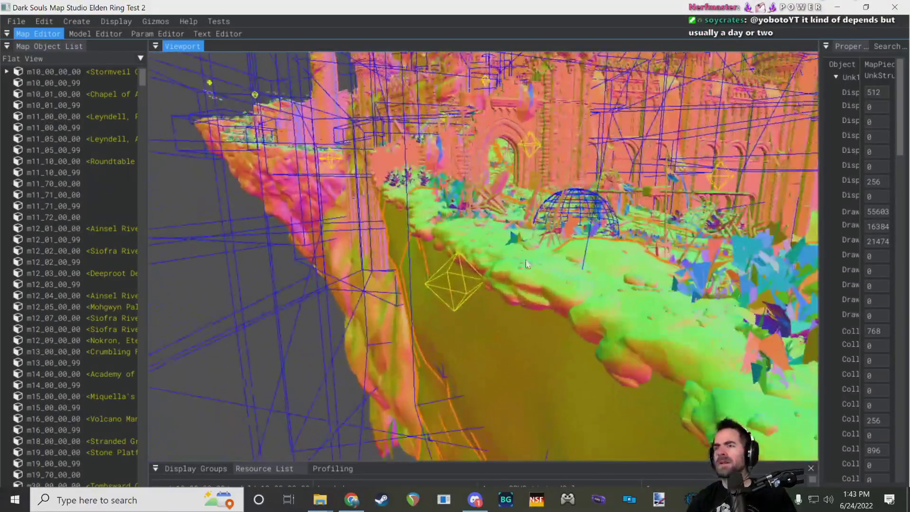
right_drag(443, 282, 443, 282)
click(364, 172)
right_drag(364, 172, 348, 189)
key(s)
key(d)
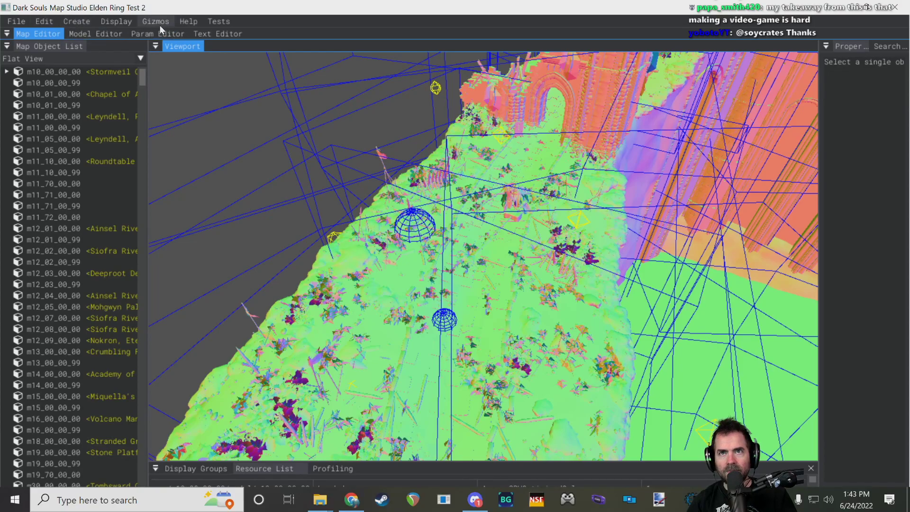
- Toggle the display of the Collision object type off and back on
click(116, 21)
mouse_move(160, 47)
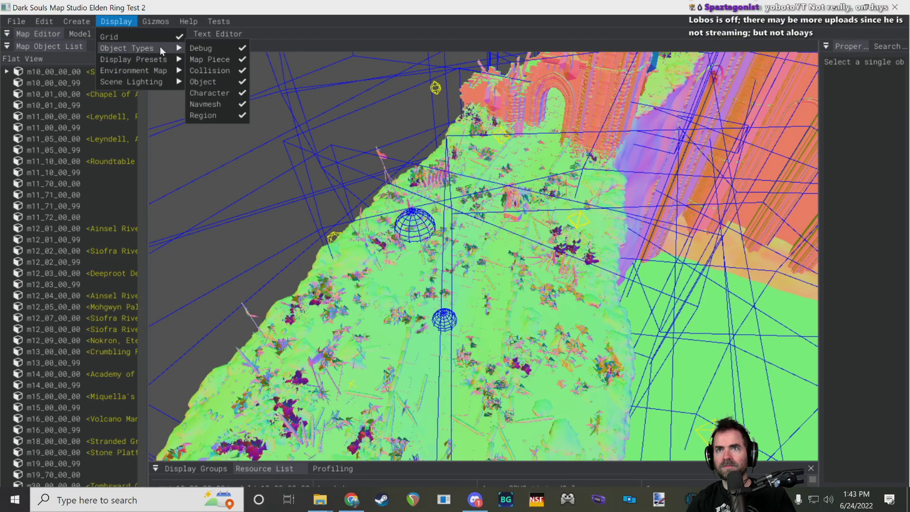
click(242, 69)
click(85, 21)
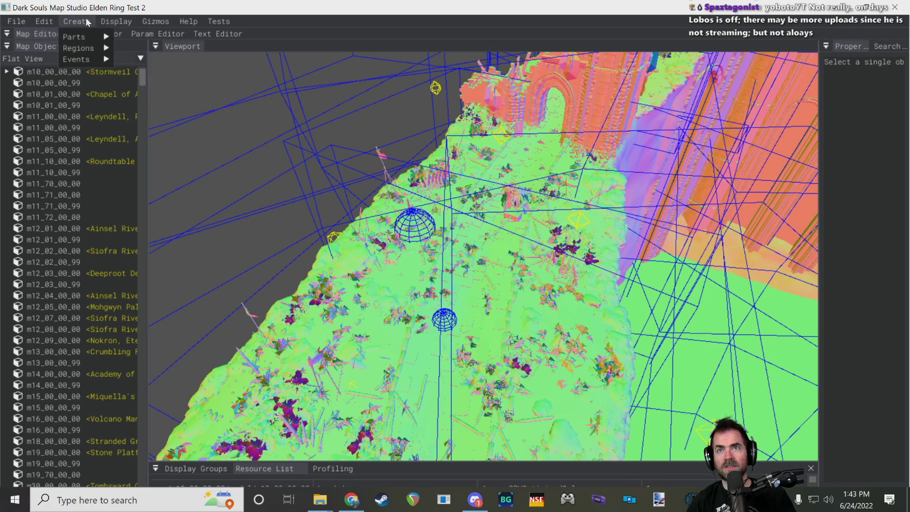
mouse_move(116, 20)
mouse_move(160, 47)
click(207, 70)
- Examine the arena between the arched gateway and the castle walls from above and from its cliff side
right_drag(244, 103, 458, 197)
key(a)
key(s)
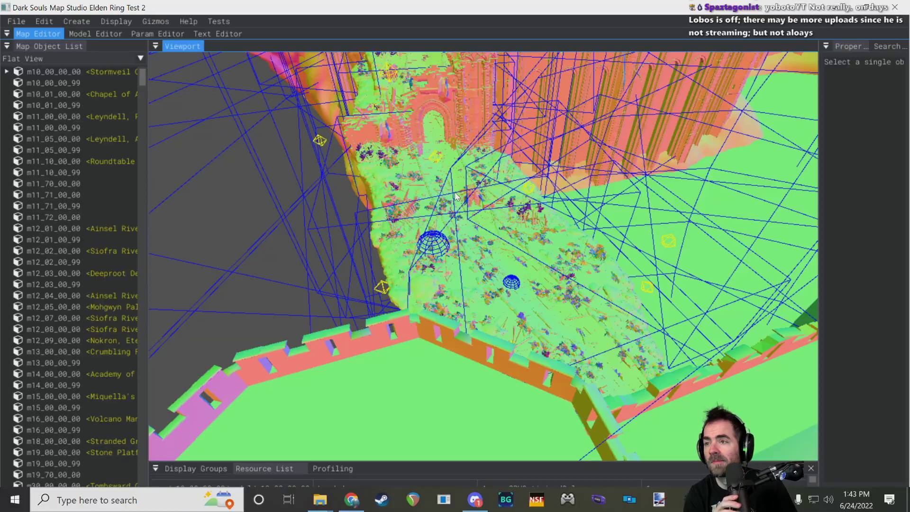
key(w)
right_drag(493, 258, 473, 191)
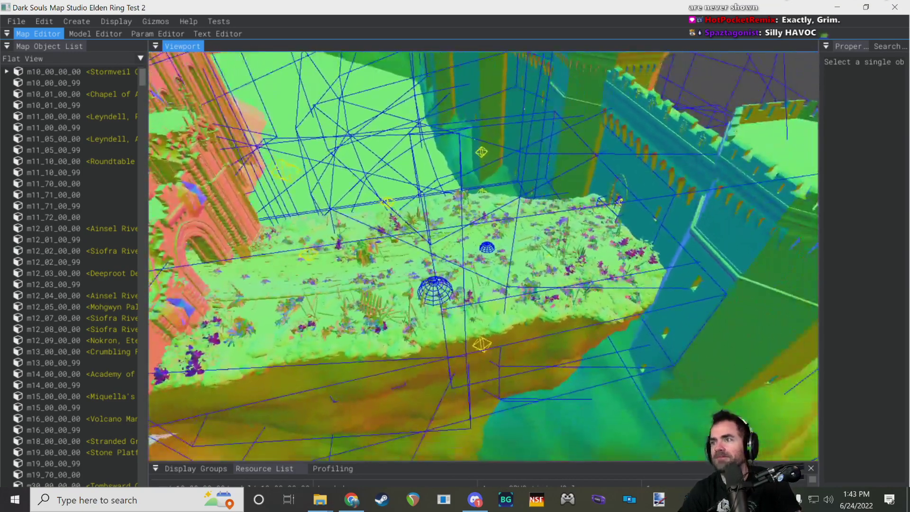
right_drag(473, 191, 429, 151)
key(w)
key(a)
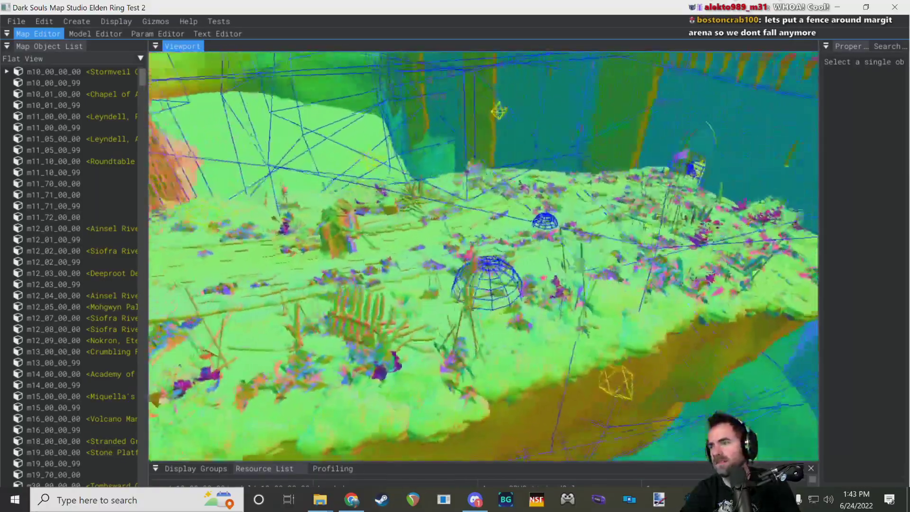
- Select the larger wireframe sphere in the arena and widen the properties area to read its values in full
click(498, 284)
click(499, 274)
key(d)
right_drag(500, 223, 499, 223)
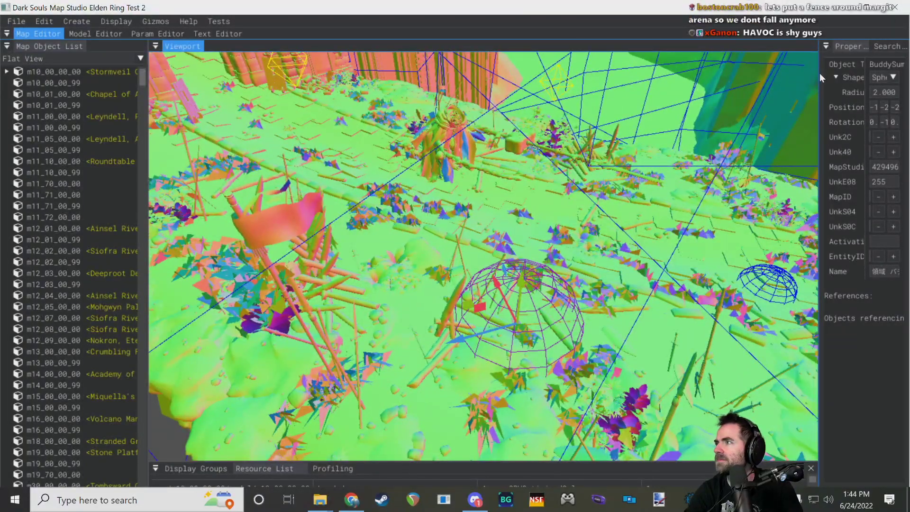
drag(820, 73, 697, 75)
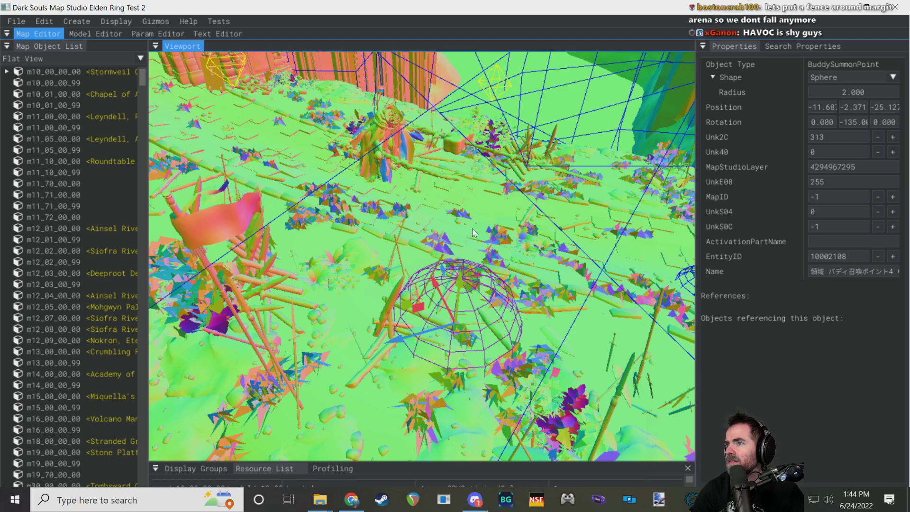
- Inspect the properties of the arena's box region and paved ground map piece, and reselect the BuddySummonPoint sphere
click(604, 281)
click(597, 257)
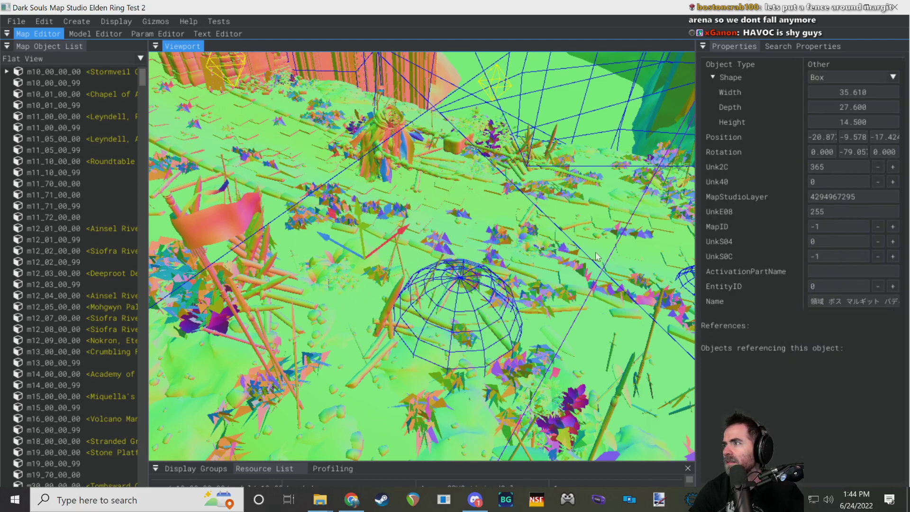
click(558, 239)
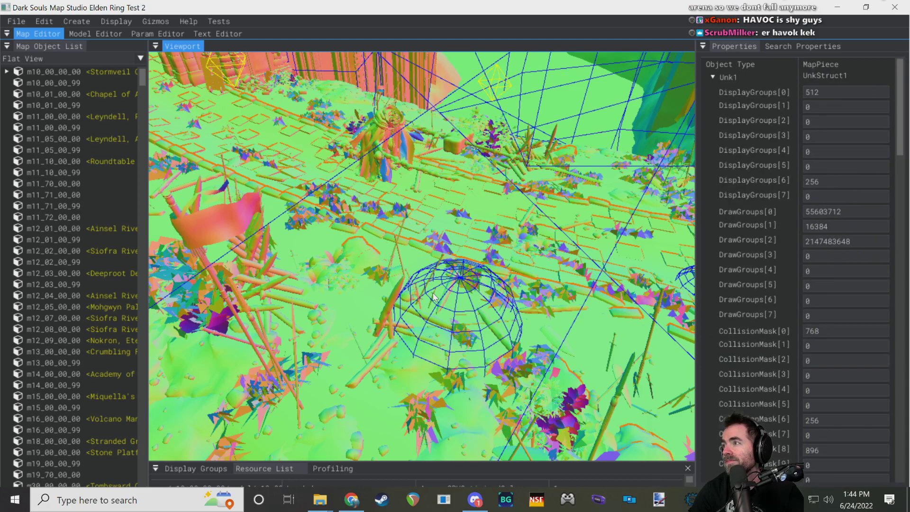
click(469, 277)
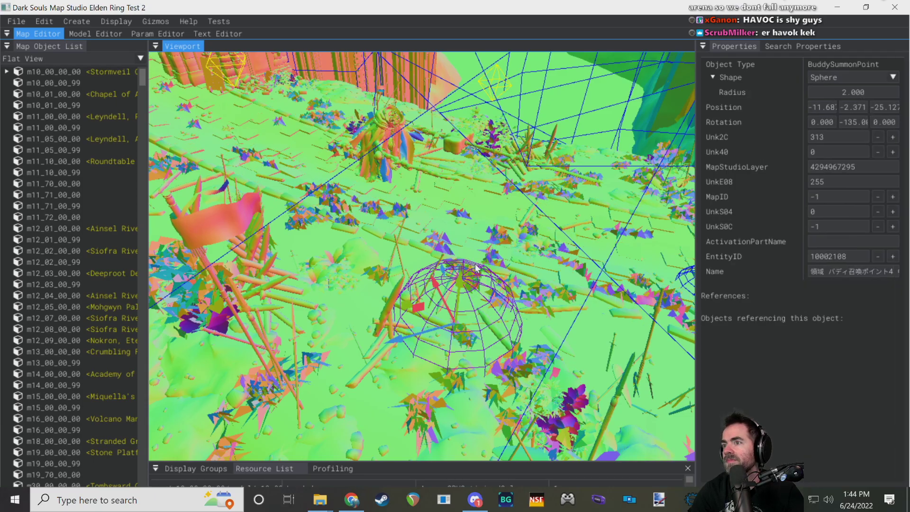
- Survey the path beyond the arena and inspect the properties of the ruined gateway asset
key(s)
right_drag(508, 212, 483, 225)
key(d)
key(w)
key(d)
key(s)
key(s)
key(w)
key(a)
right_drag(465, 155, 476, 195)
key(s)
click(468, 232)
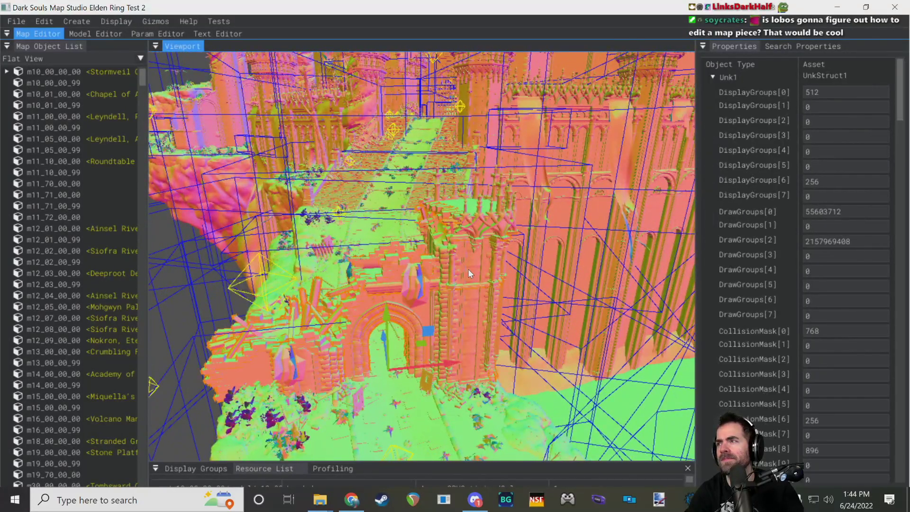
- Select a map piece near the gateway and survey the castle's spired towers, battlements and courtyard
click(376, 265)
right_drag(376, 266, 171, 294)
key(w)
key(d)
key(w)
key(w)
right_drag(410, 191, 404, 225)
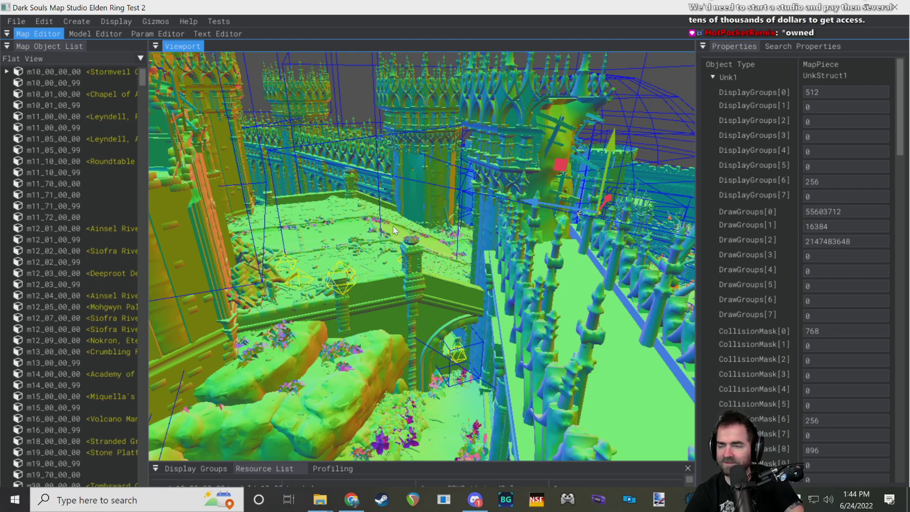
- Examine the arena's cliff edge, flag poles and surrounding region outlines with the ground map piece selected
right_drag(378, 205, 364, 235)
key(w)
key(s)
key(w)
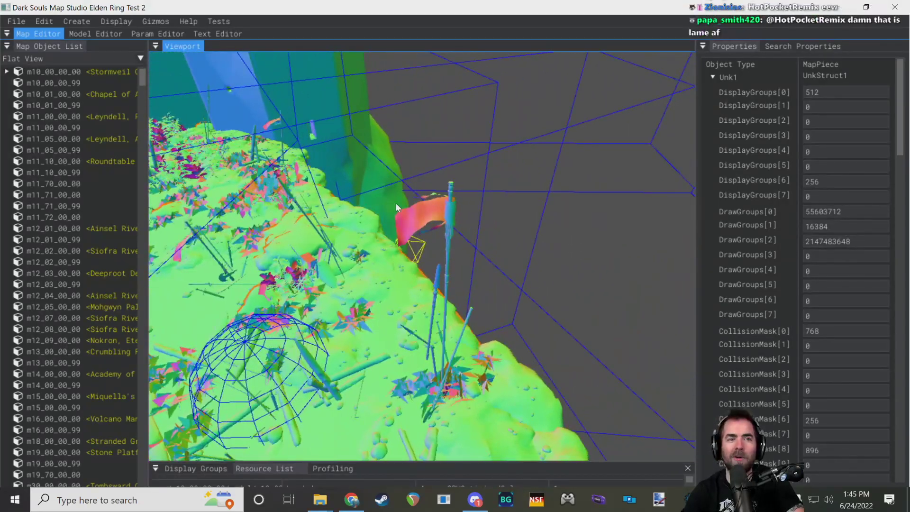
right_drag(384, 189, 438, 182)
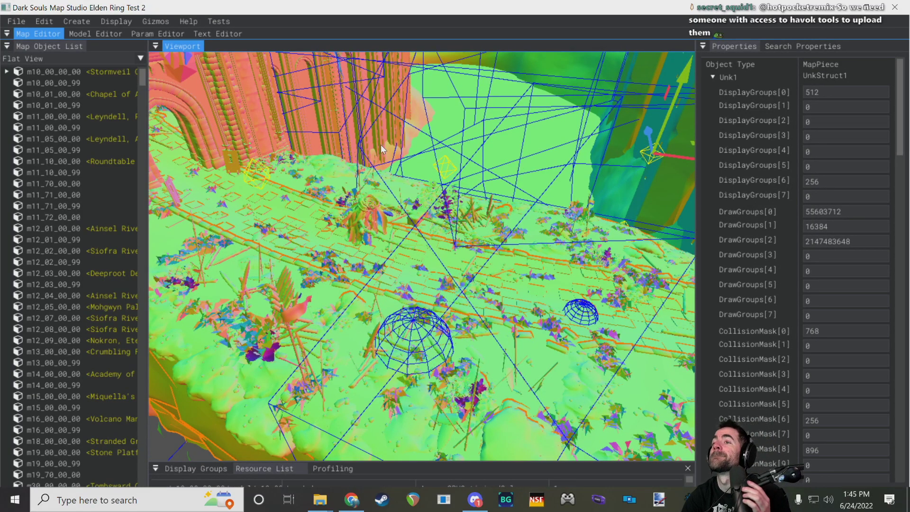
right_drag(419, 191, 507, 132)
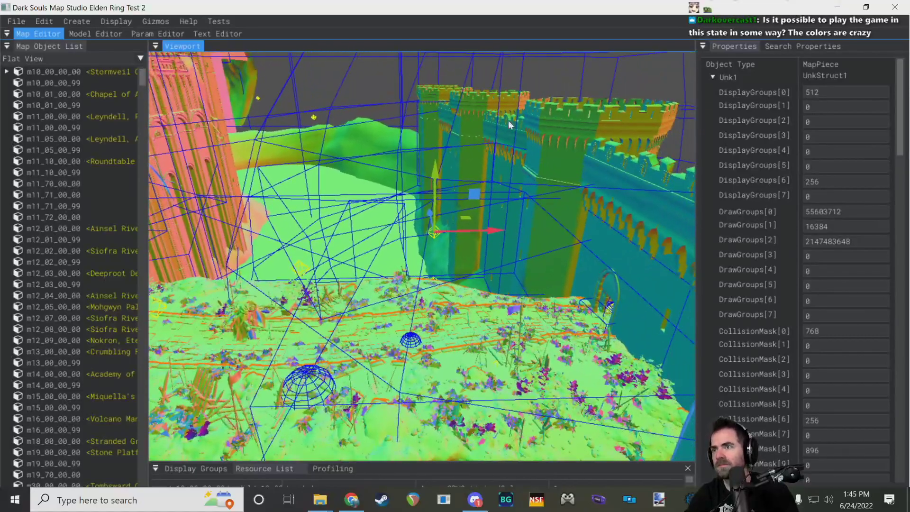
- Select objects around the castle towers and arena, and inspect the properties of the small sphere region
click(627, 80)
right_drag(627, 79, 609, 91)
right_drag(635, 124, 436, 239)
click(372, 260)
right_drag(384, 217, 583, 204)
click(507, 213)
right_drag(506, 214, 526, 261)
click(454, 313)
right_drag(527, 185, 526, 227)
key(w)
right_drag(470, 234, 451, 249)
key(w)
right_drag(531, 204, 551, 180)
key(d)
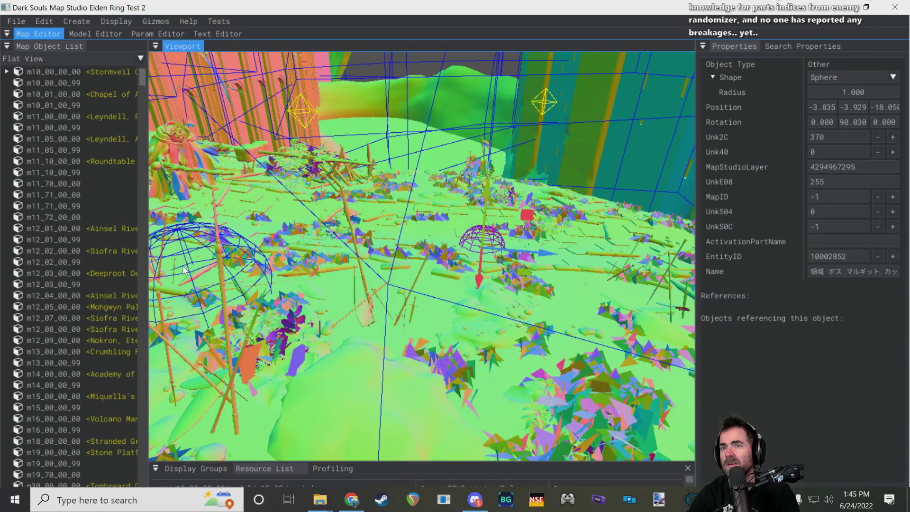
- Inspect the radius 50 sphere region, the BuddySummonPoint sphere and a ground map piece in the arena
key(a)
right_drag(552, 180, 419, 261)
key(s)
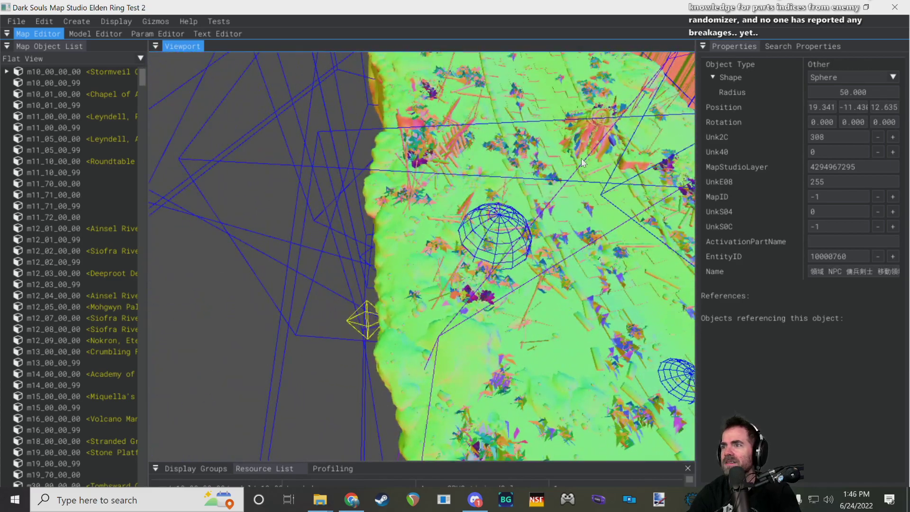
right_drag(529, 230, 555, 232)
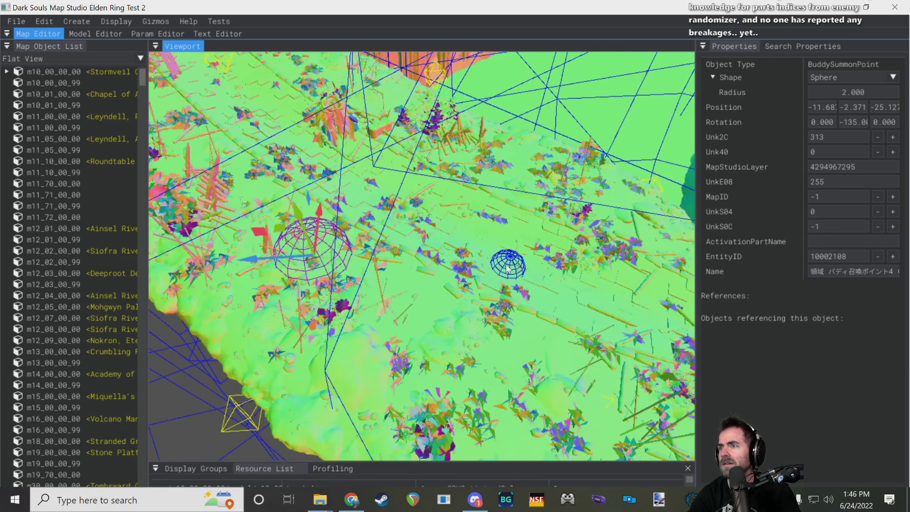
right_drag(506, 267, 445, 261)
click(444, 258)
right_drag(518, 158, 360, 139)
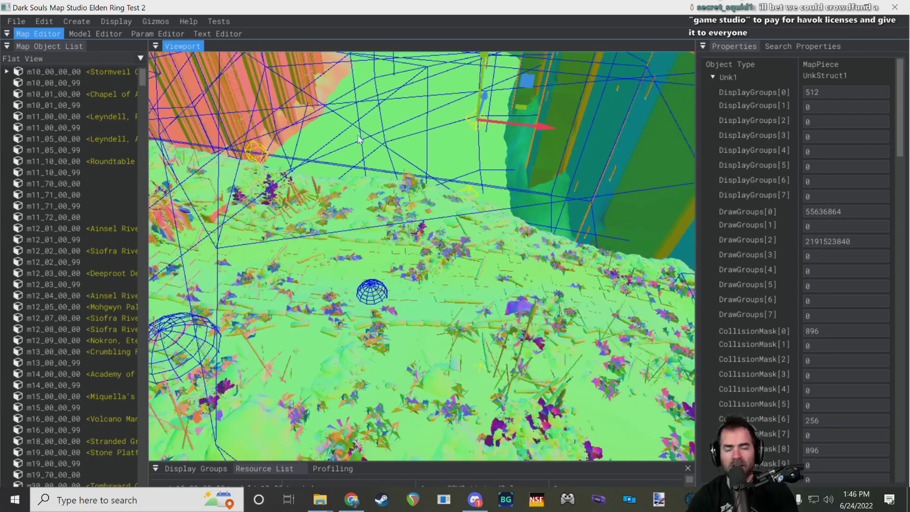
- Unload the Stormveil Castle map m10_00_00_00
click(109, 71)
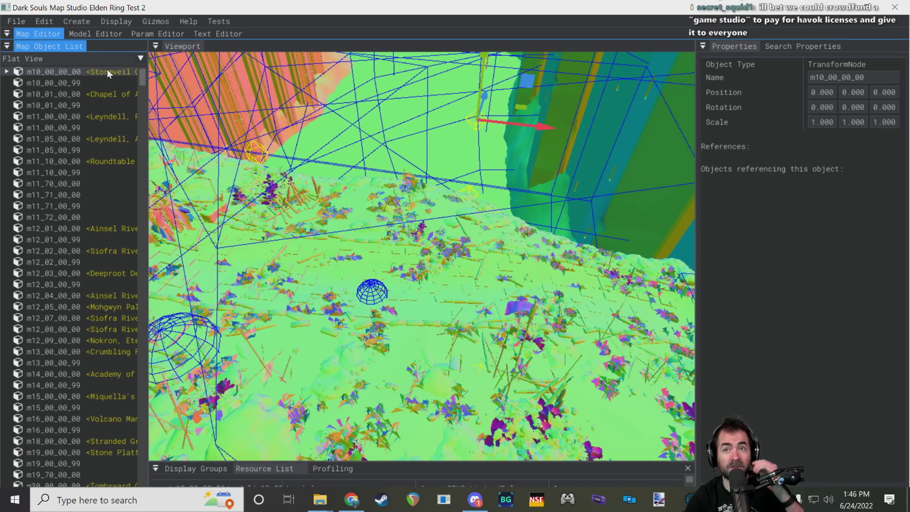
right_click(107, 70)
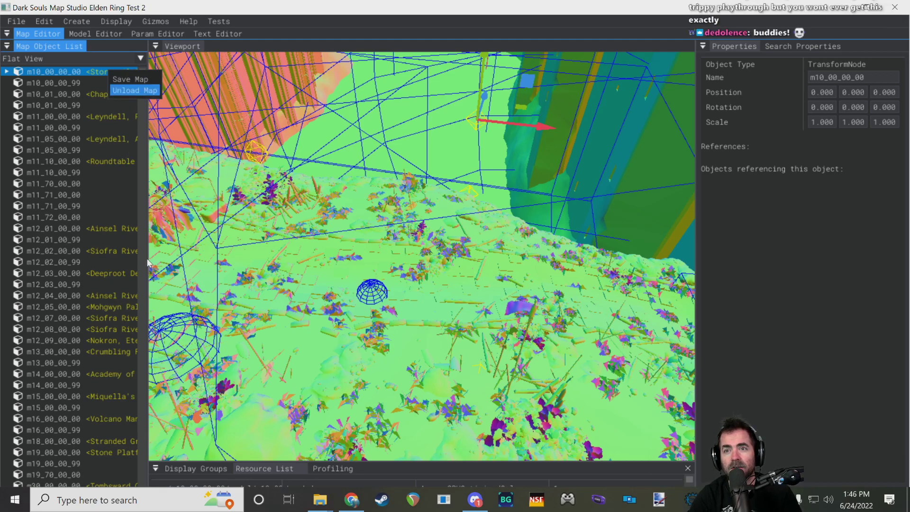
- Check the southwestern tiles in the mapcoords image, and widen the map object list to show full map names
key(alt+Tab)
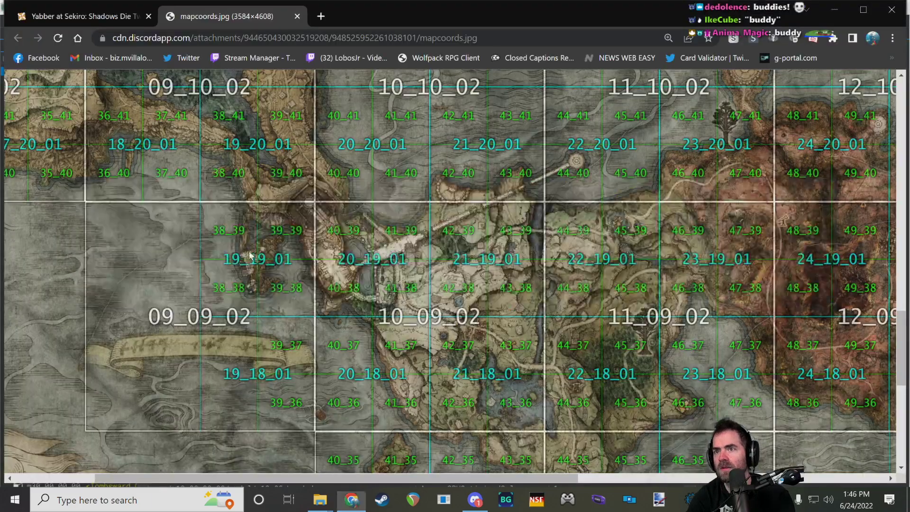
scroll(398, 329, down, 5)
scroll(449, 300, up, 4)
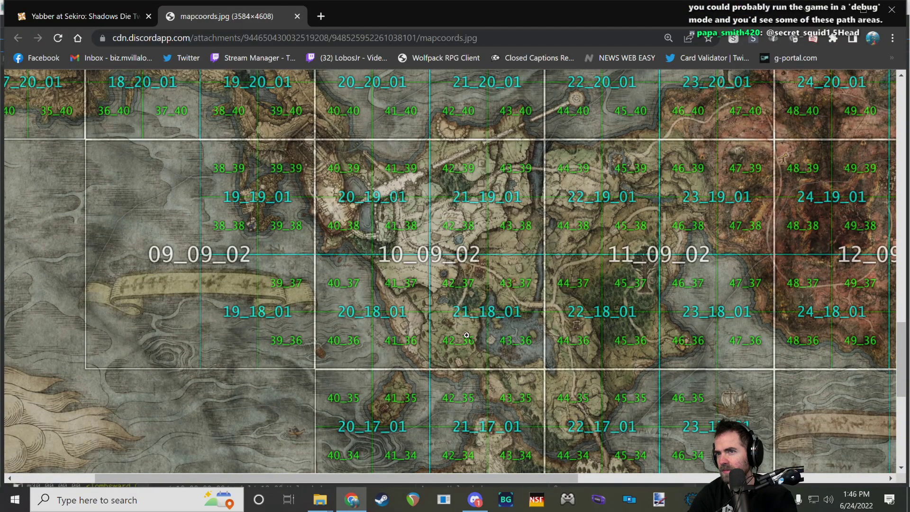
key(alt+Tab)
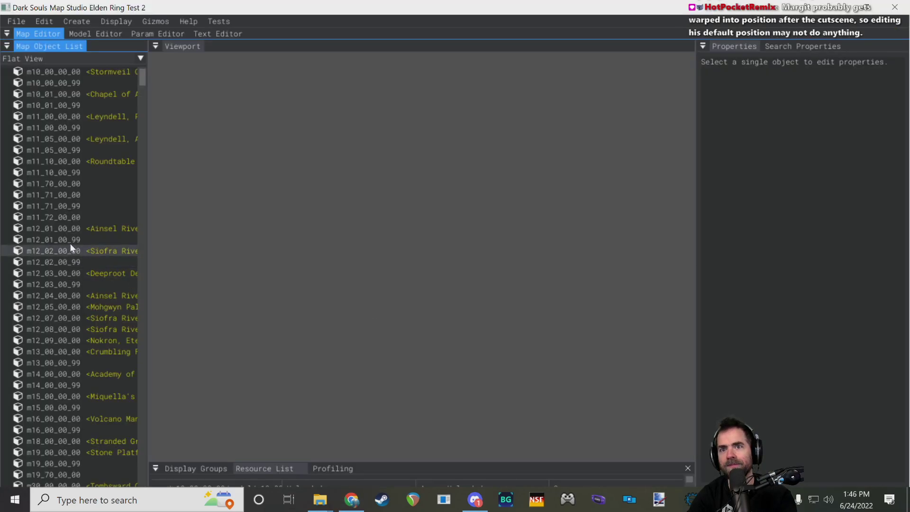
drag(147, 97, 233, 105)
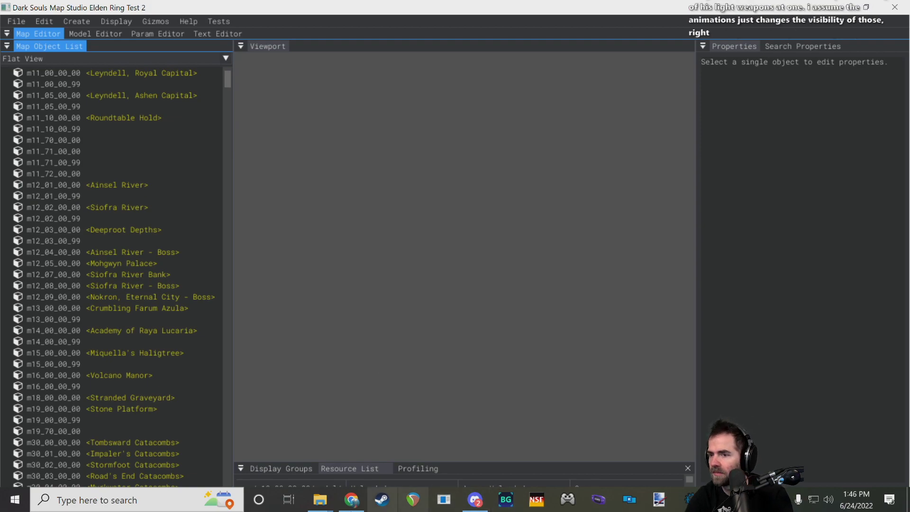
- Switch to Discord and open the shared soulsmodding Elden Ring map list link in the browser
click(475, 499)
click(491, 437)
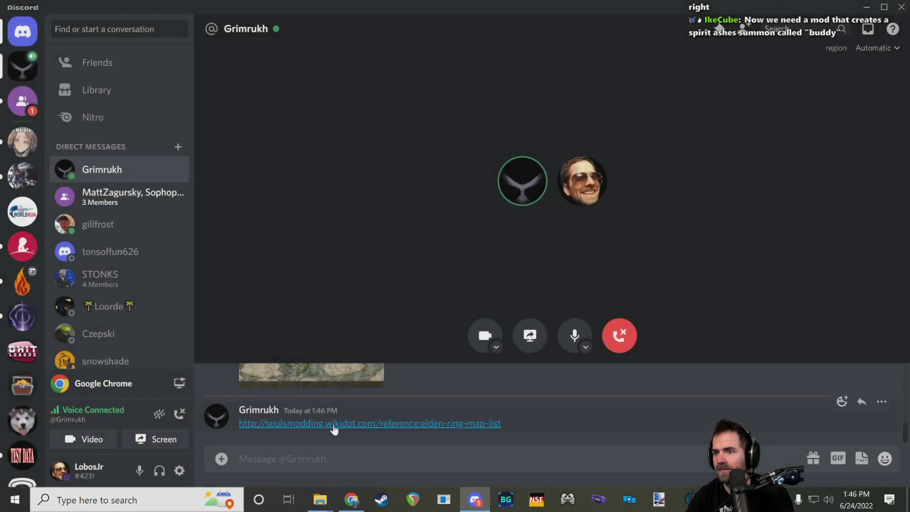
click(364, 423)
click(547, 285)
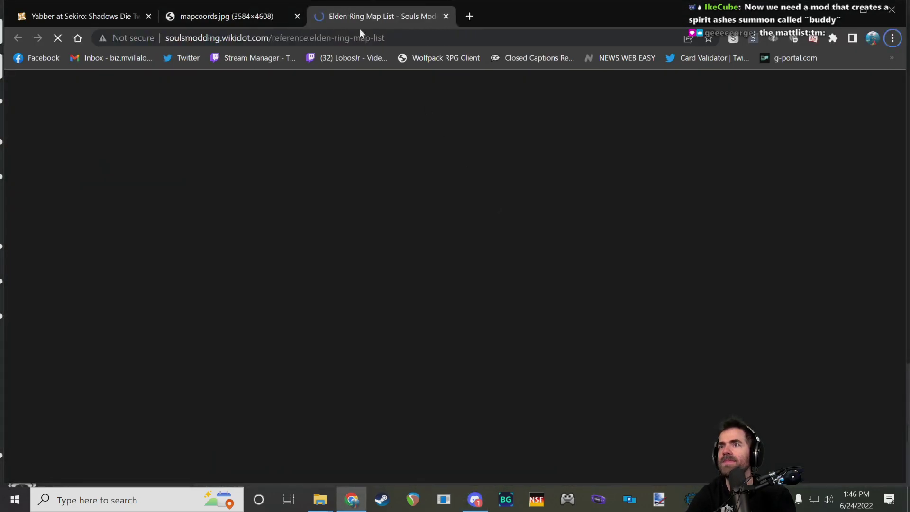
- Read the overworld tiles explanation and the list of map IDs with their sites of grace and connections
scroll(295, 215, down, 8)
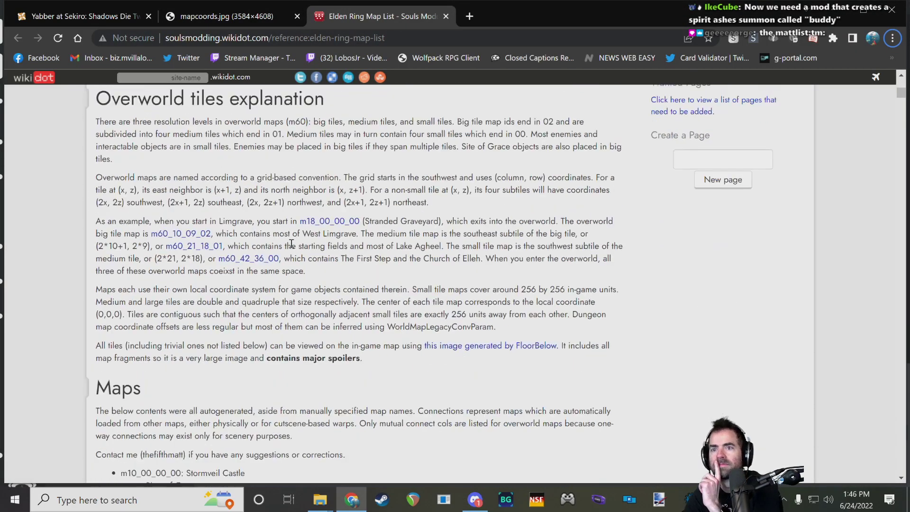
scroll(295, 214, down, 10)
scroll(303, 216, up, 6)
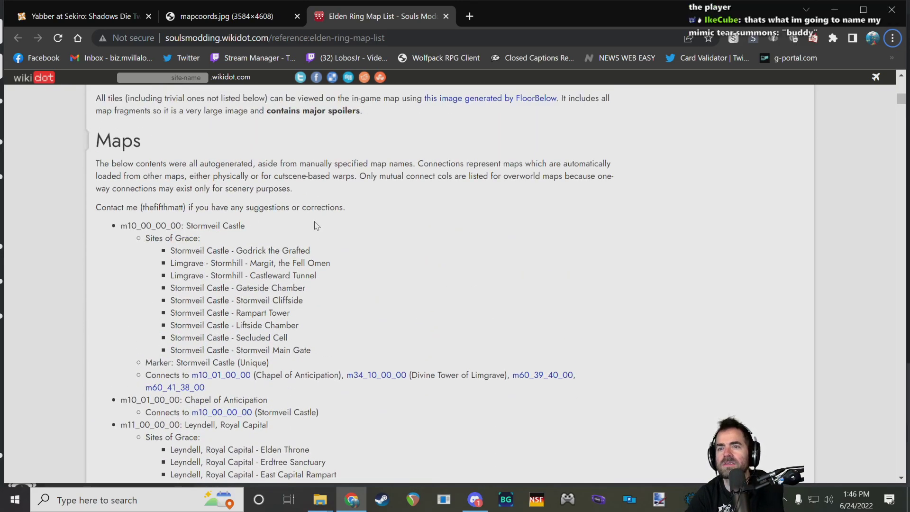
scroll(317, 226, down, 4)
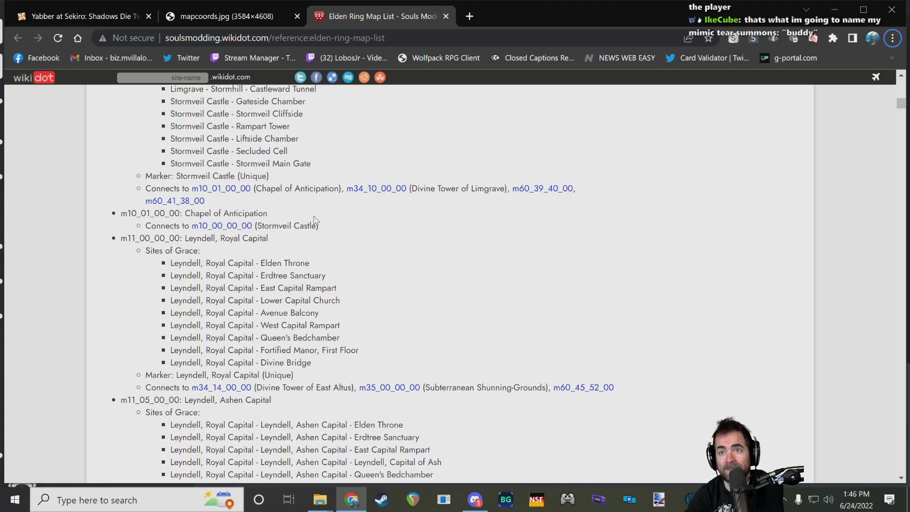
scroll(314, 220, down, 5)
scroll(316, 217, up, 5)
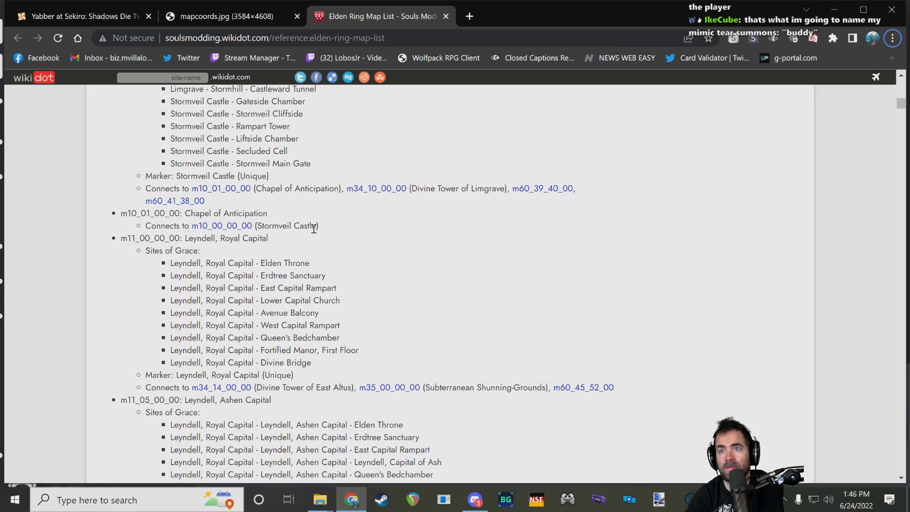
scroll(312, 229, up, 4)
scroll(298, 244, down, 1)
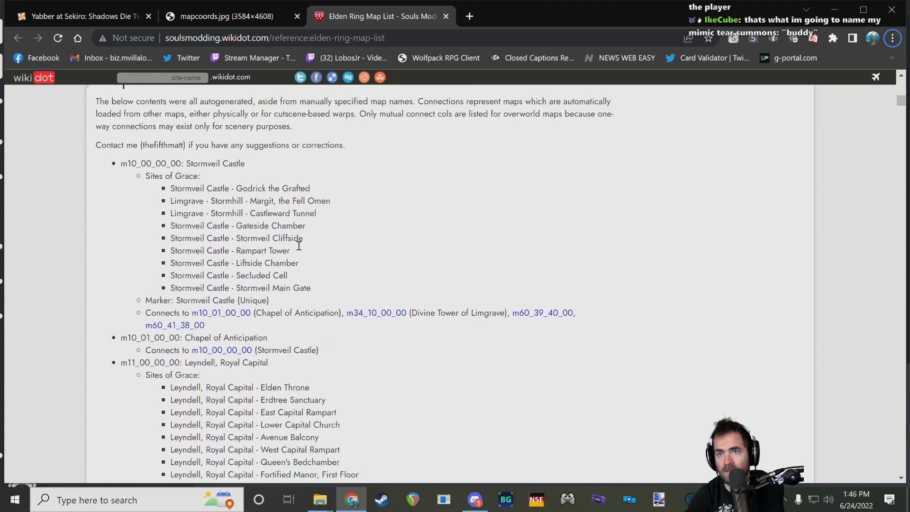
scroll(286, 254, down, 5)
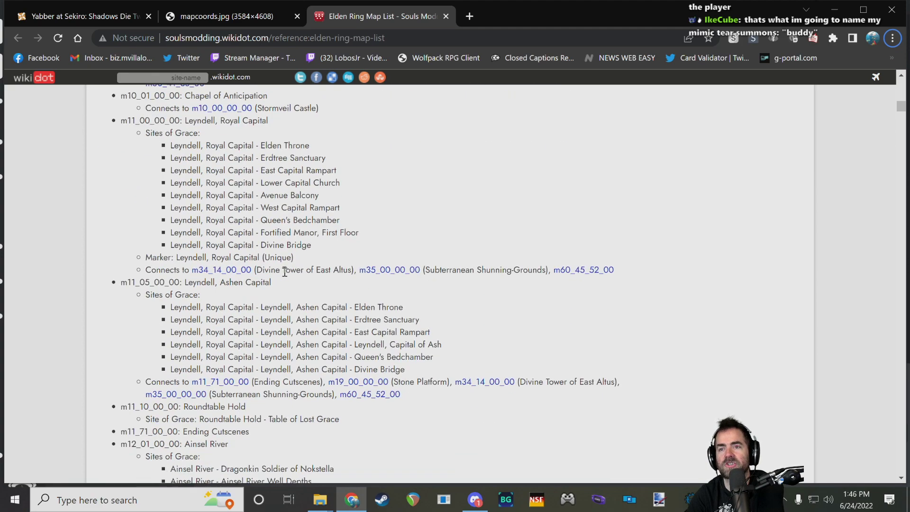
scroll(285, 265, down, 4)
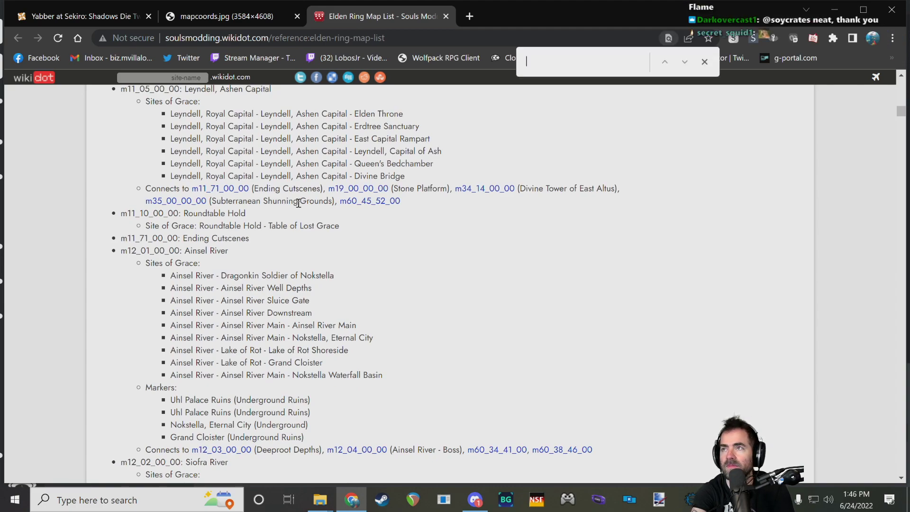
scroll(242, 218, down, 20)
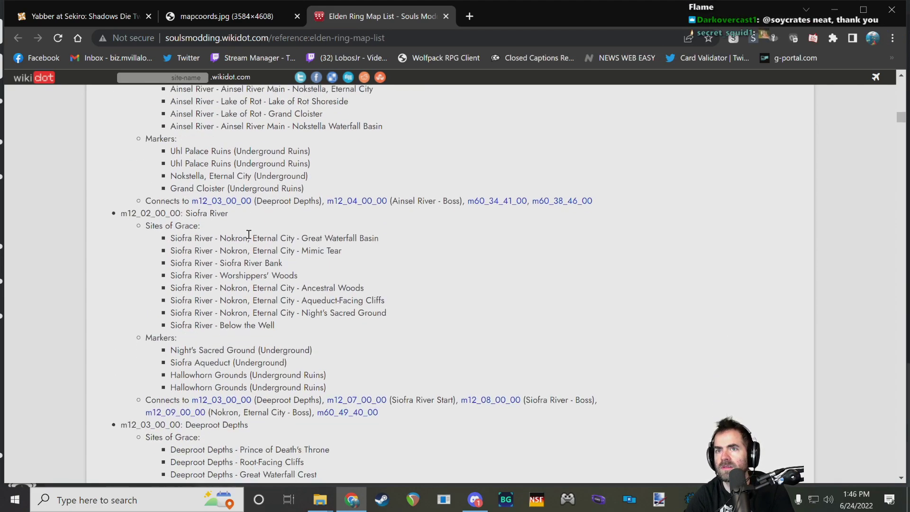
scroll(252, 246, down, 4)
scroll(246, 253, up, 7)
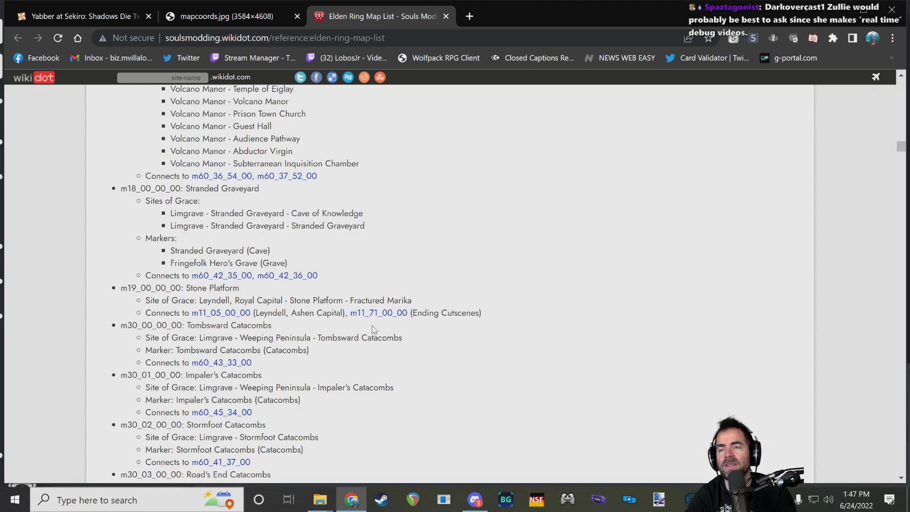
- Return to Map Studio and load the Stranded Graveyard map m18_00_00_00
key(alt+Tab)
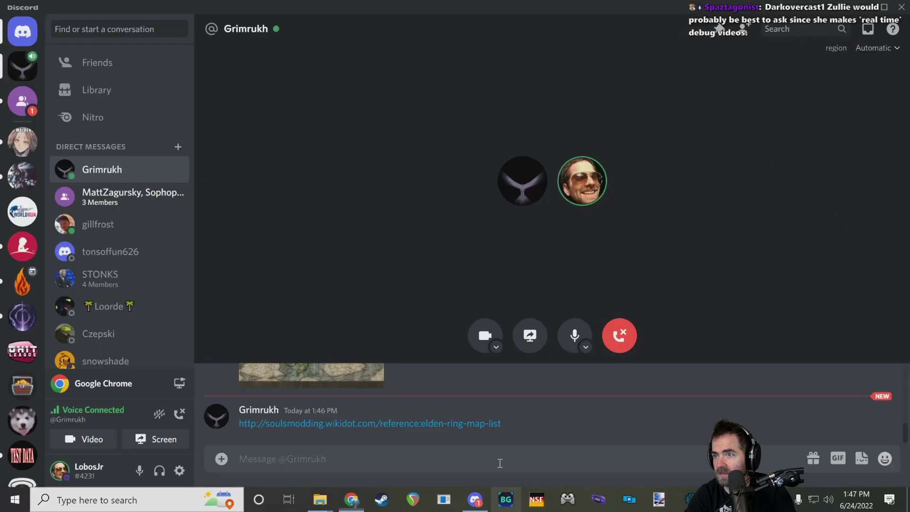
key(alt+Tab)
key(alt+Tab)
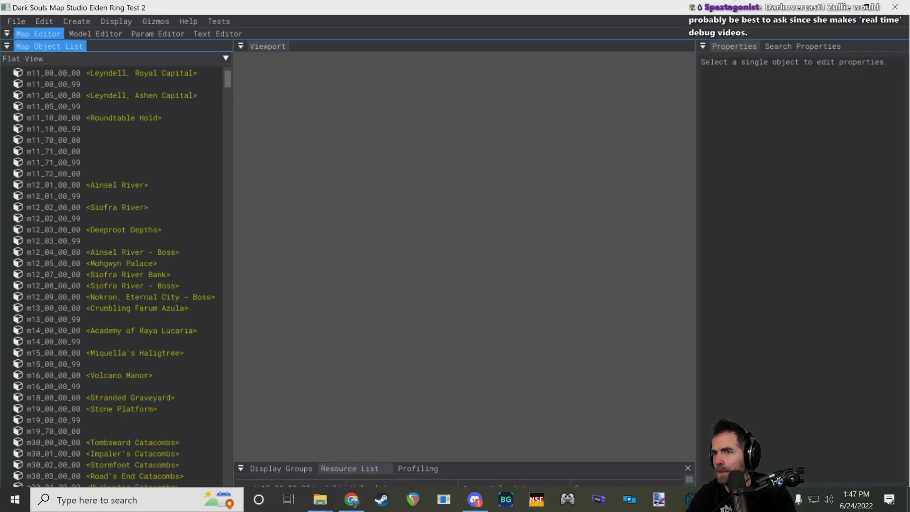
scroll(81, 214, down, 10)
scroll(90, 204, up, 5)
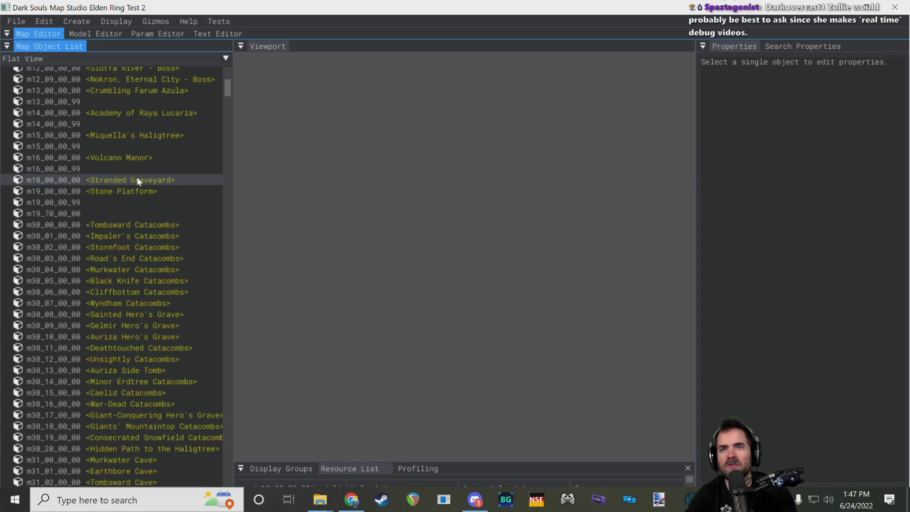
double_click(175, 187)
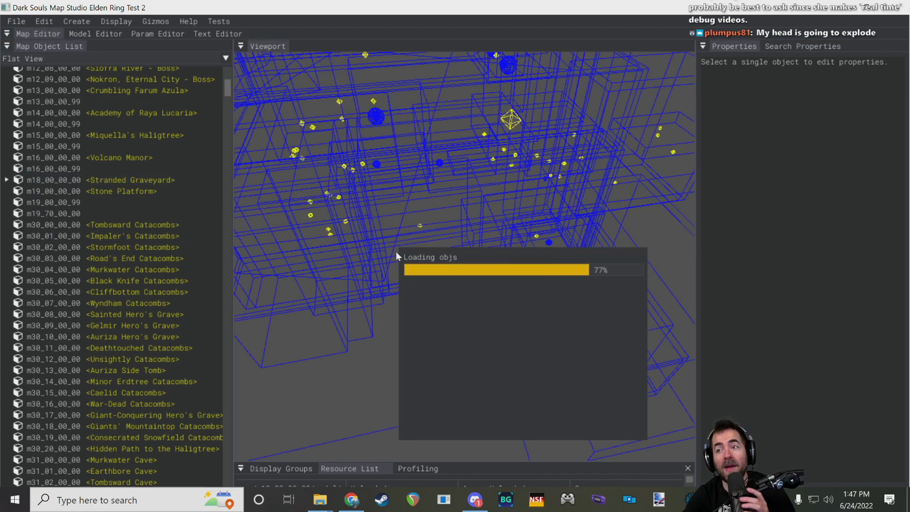
- Survey the Stranded Graveyard cave, including its coffins and bones, overgrown ledge, stalactites and rocky tunnel
mouse_move(416, 275)
right_down()
mouse_move(332, 237)
mouse_move(327, 203)
mouse_move(313, 199)
mouse_move(415, 274)
right_up()
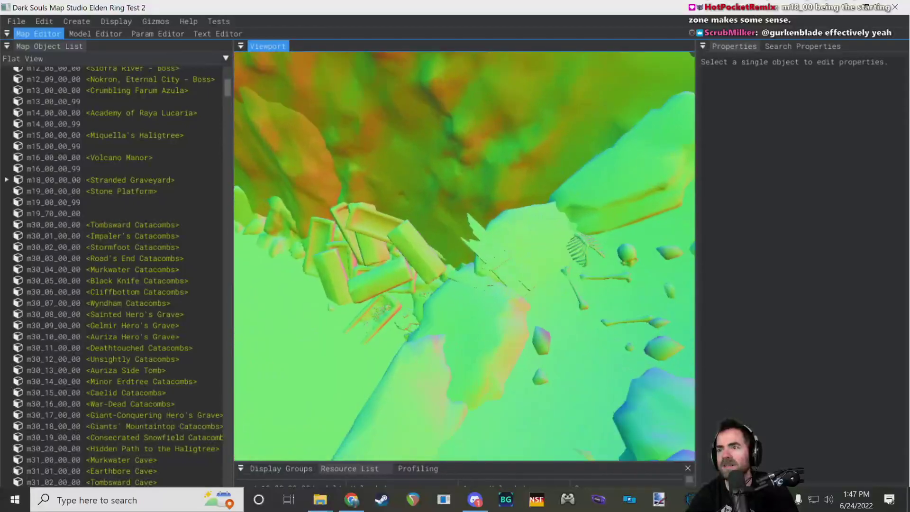
right_drag(465, 256, 484, 213)
key(w)
key(w)
key(w)
key(w)
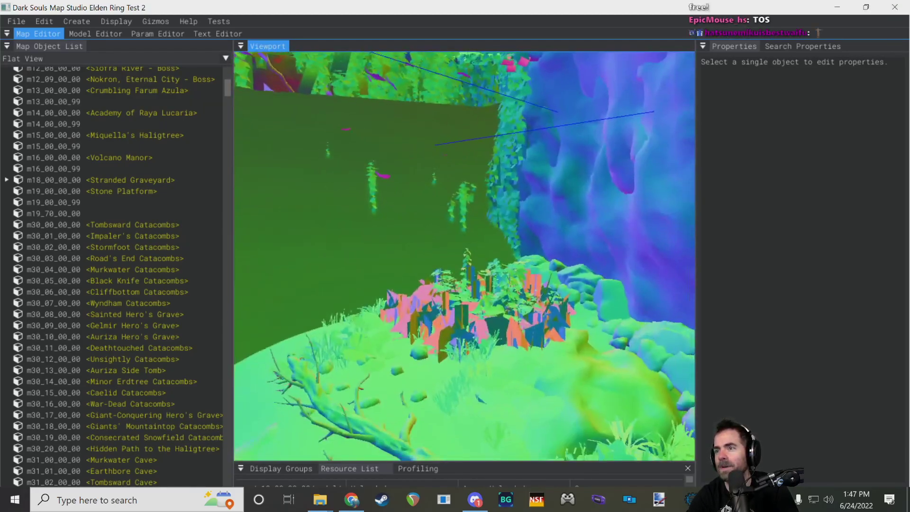
key(w)
key(w)
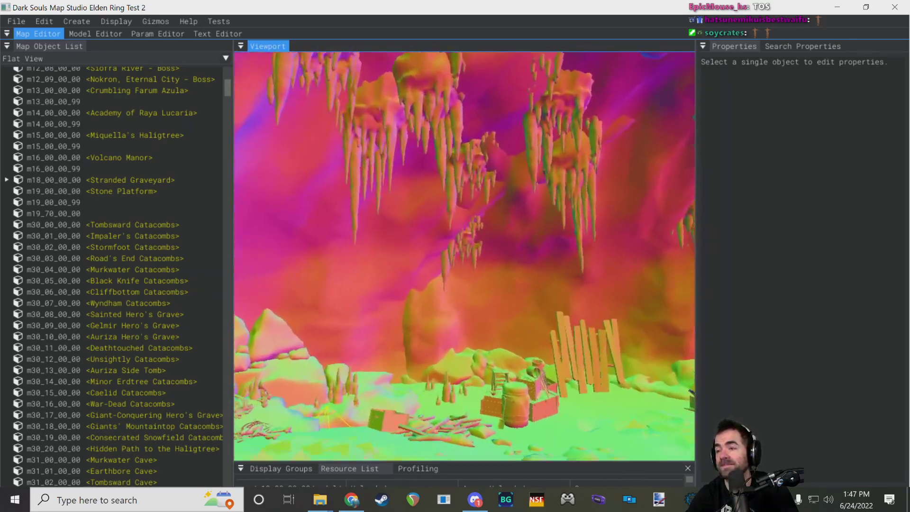
key(w)
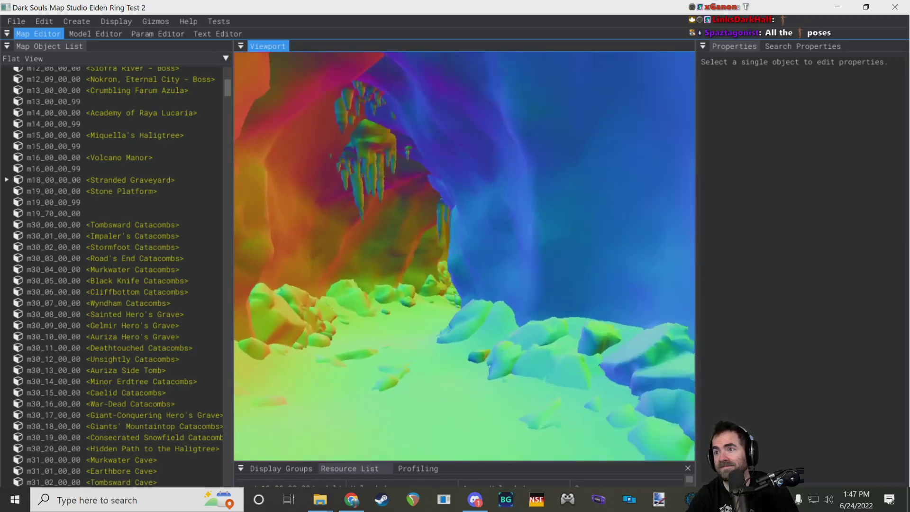
key(w)
- Select the soldier enemy with sword and shield in the cave and view it from along the tunnel
click(354, 258)
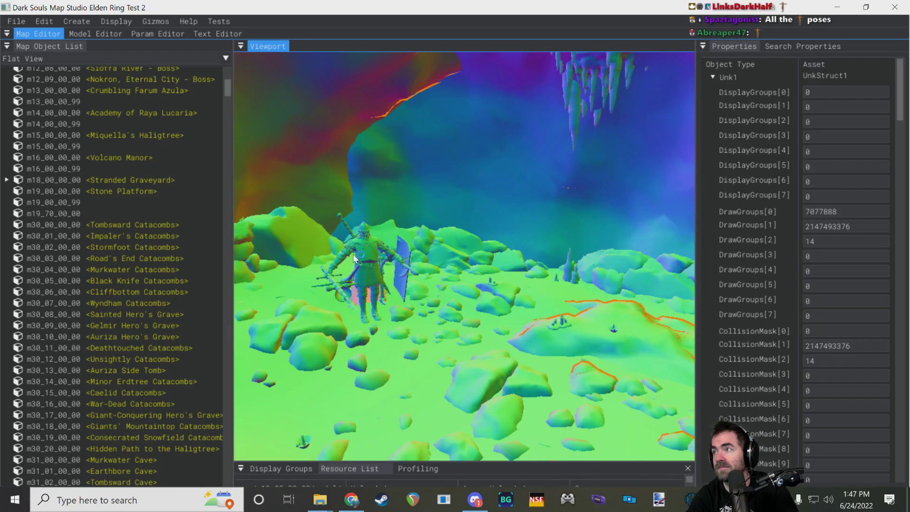
click(366, 246)
mouse_move(428, 220)
right_down()
mouse_move(467, 241)
mouse_move(531, 204)
mouse_move(446, 209)
mouse_move(389, 232)
mouse_move(313, 209)
mouse_move(545, 209)
mouse_move(460, 223)
mouse_move(422, 199)
mouse_move(403, 204)
mouse_move(384, 228)
mouse_move(398, 223)
mouse_move(375, 208)
mouse_move(399, 218)
mouse_move(479, 209)
mouse_move(593, 218)
right_up()
key(w)
key(w)
key(w)
key(w)
click(479, 208)
key(w)
key(w)
right_drag(465, 237, 532, 237)
key(w)
right_drag(450, 219, 433, 227)
click(421, 241)
key(w)
key(s)
key(s)
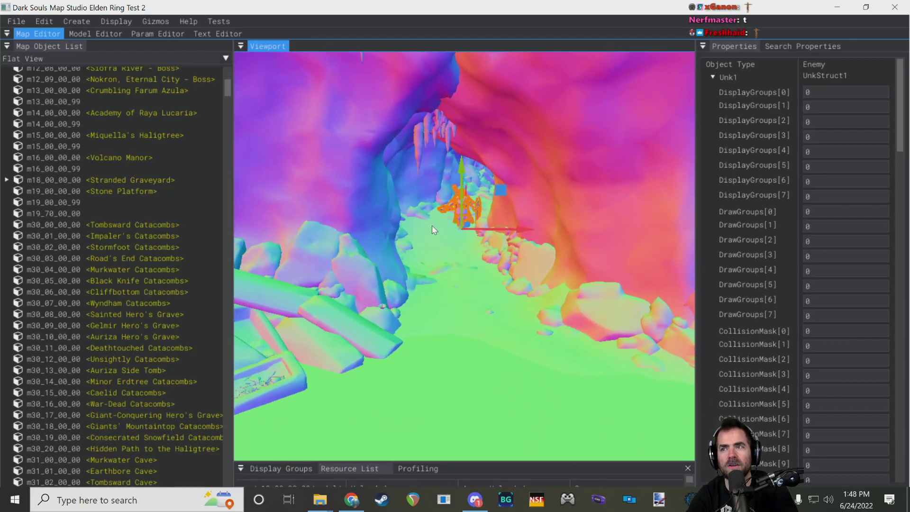
- Examine the soldier enemy from the tunnel approach and look through its draw group and collision mask properties
click(494, 246)
key(s)
right_drag(494, 247, 460, 246)
click(559, 206)
key(w)
right_drag(561, 210, 595, 208)
key(s)
key(w)
scroll(871, 189, down, 5)
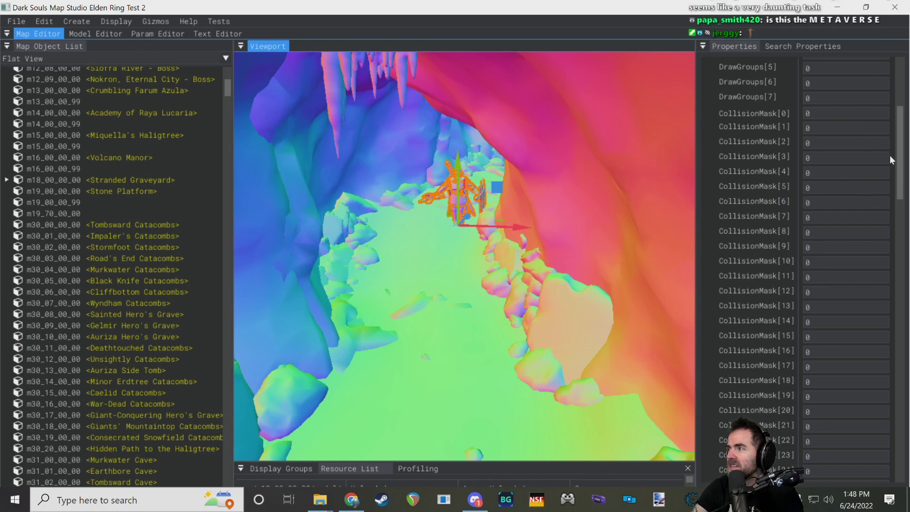
scroll(889, 155, down, 5)
drag(900, 200, 890, 66)
right_drag(404, 397, 403, 398)
key(s)
key(w)
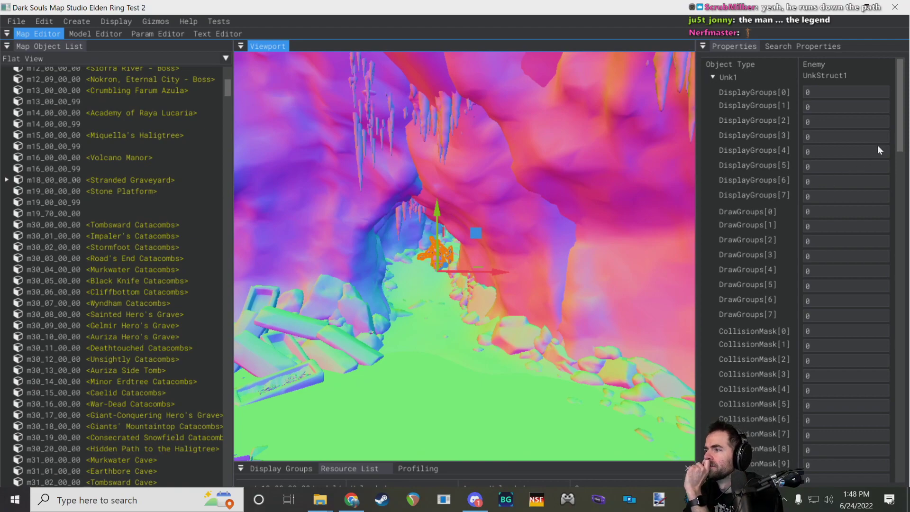
- Read the soldier enemy's properties from the display groups through the collision masks to the Gparam and Unk10 sections
drag(901, 118, 888, 94)
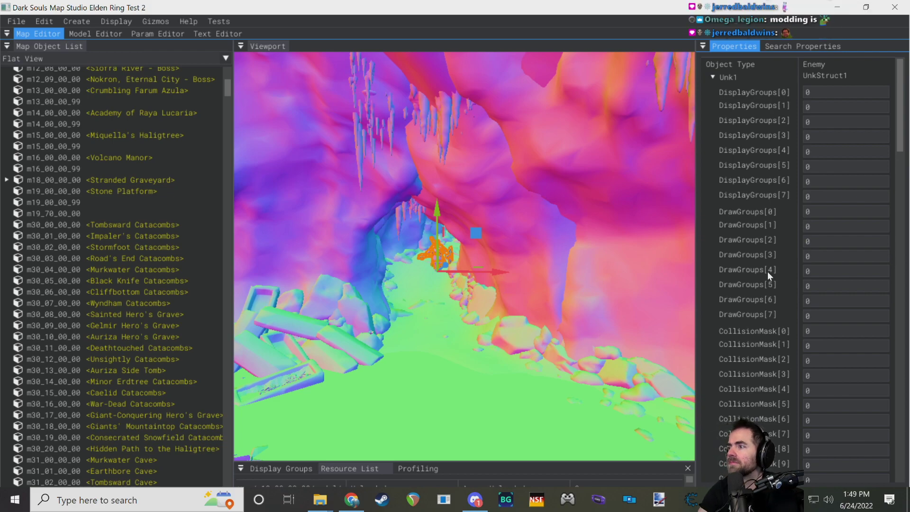
scroll(758, 363, down, 3)
scroll(756, 275, up, 2)
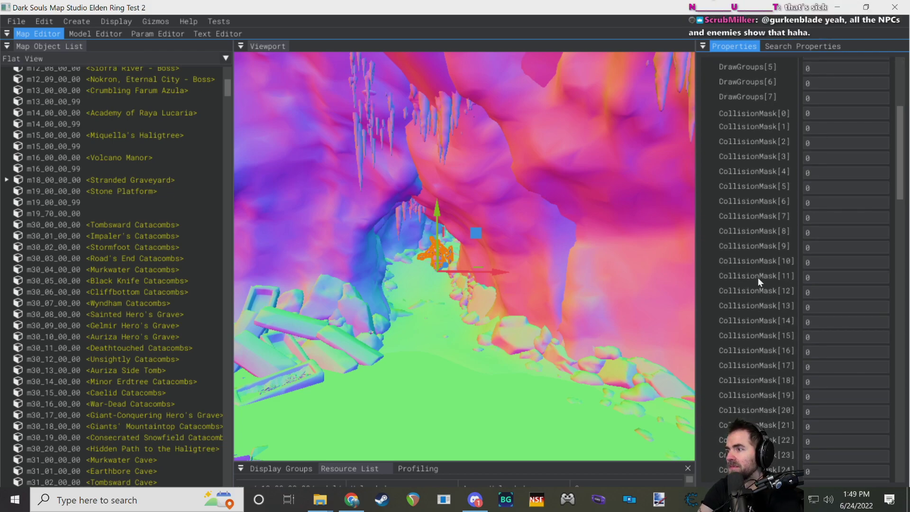
scroll(758, 278, up, 1)
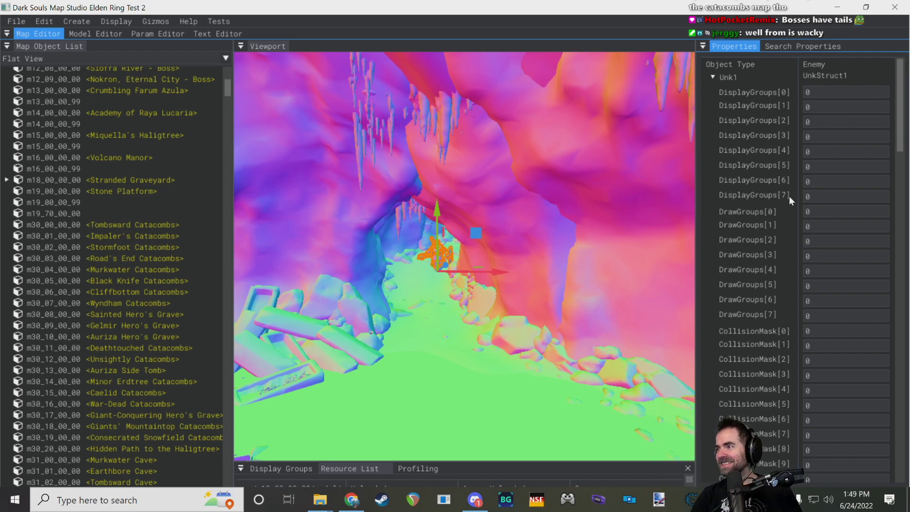
scroll(788, 204, down, 9)
scroll(758, 165, down, 1)
scroll(758, 165, down, 1)
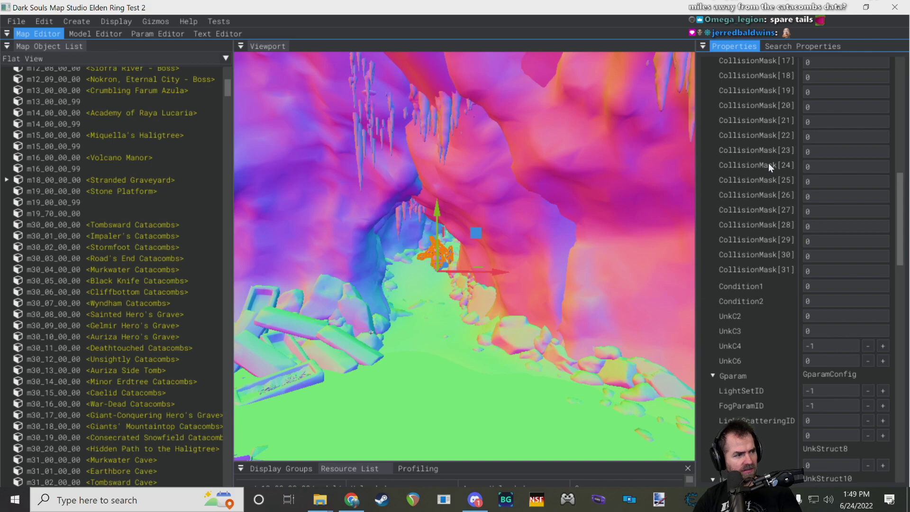
scroll(769, 165, down, 2)
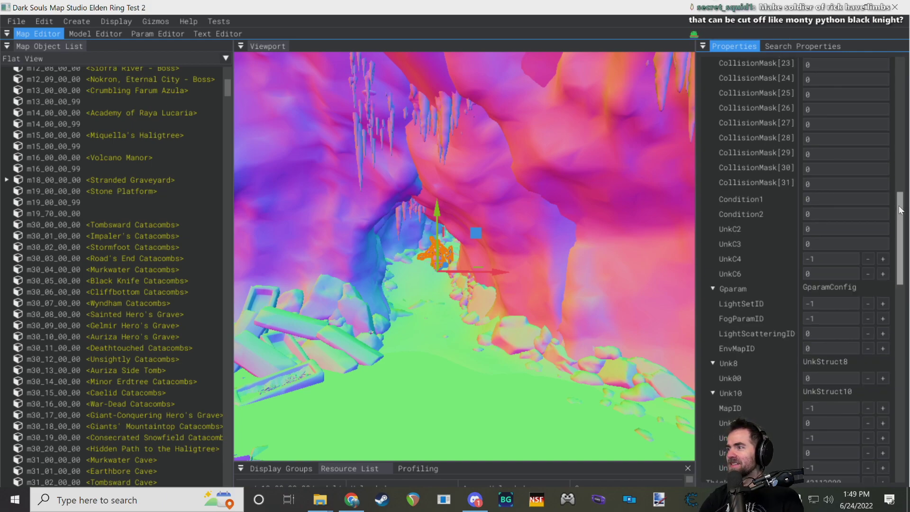
scroll(772, 215, up, 12)
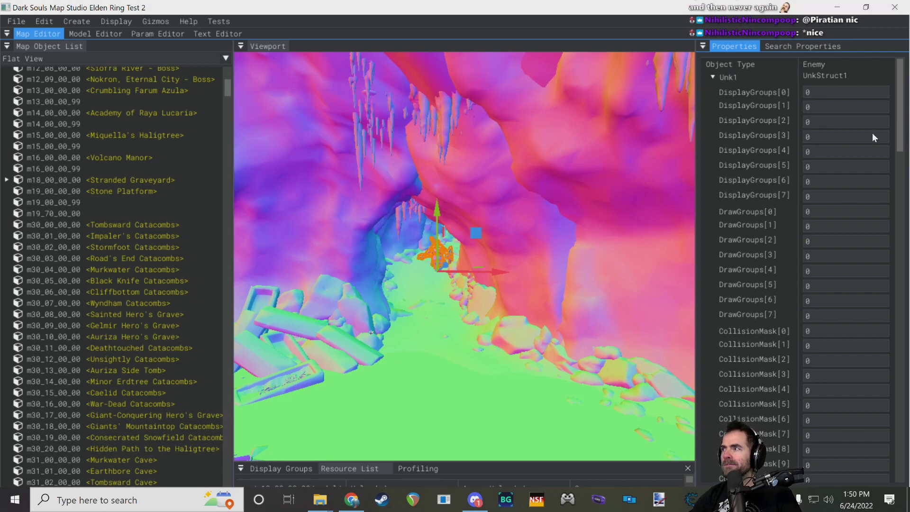
- Look over the soldier enemy's display groups, draw groups and collision masks down to the Gparam section
drag(902, 108, 887, 80)
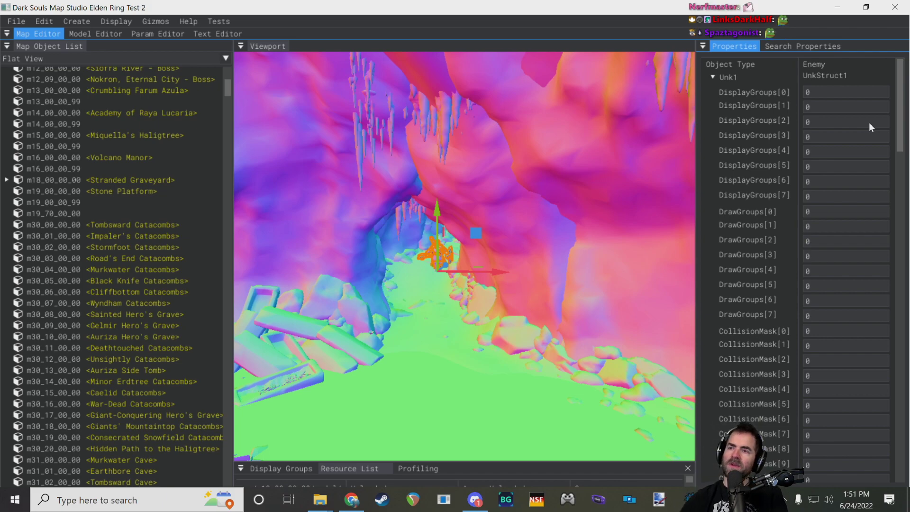
scroll(872, 142, down, 10)
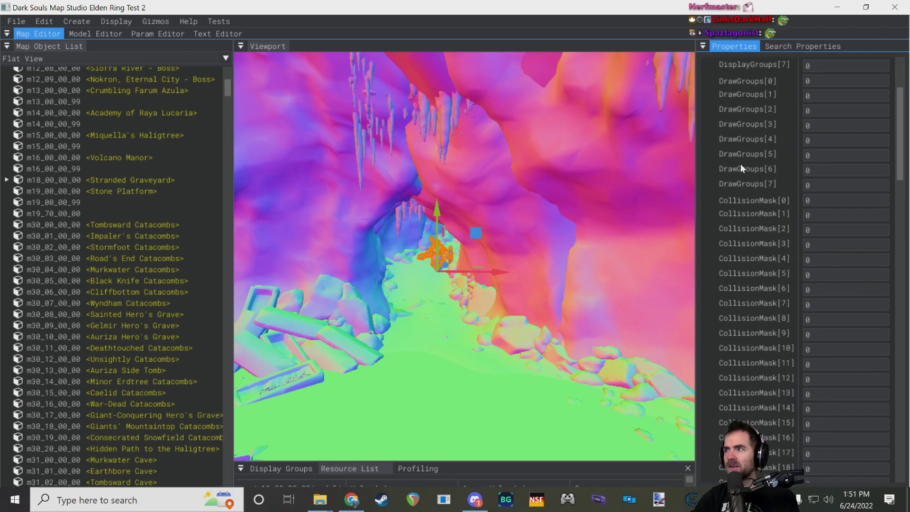
drag(899, 175, 902, 195)
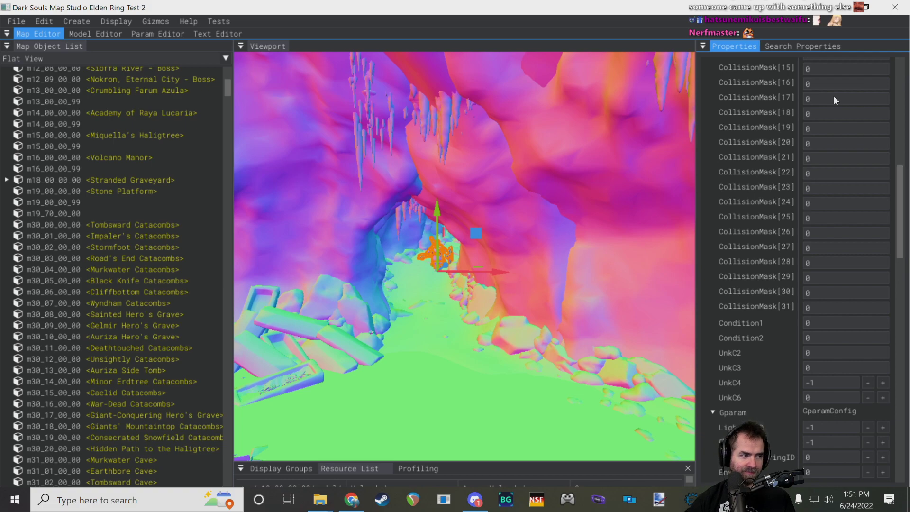
drag(904, 173, 903, 76)
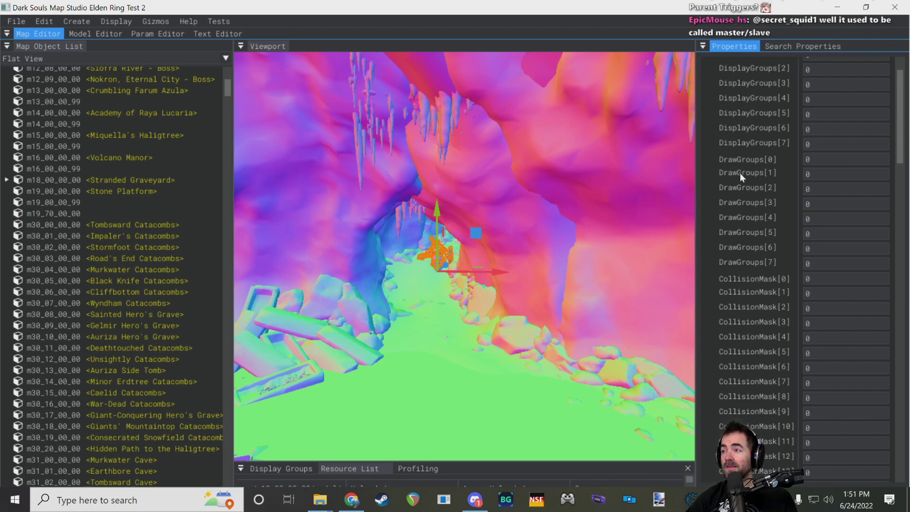
- View the soldier up close and select the cave wall behind it to inspect its draw groups and collision masks
right_drag(542, 277, 564, 262)
key(d)
key(s)
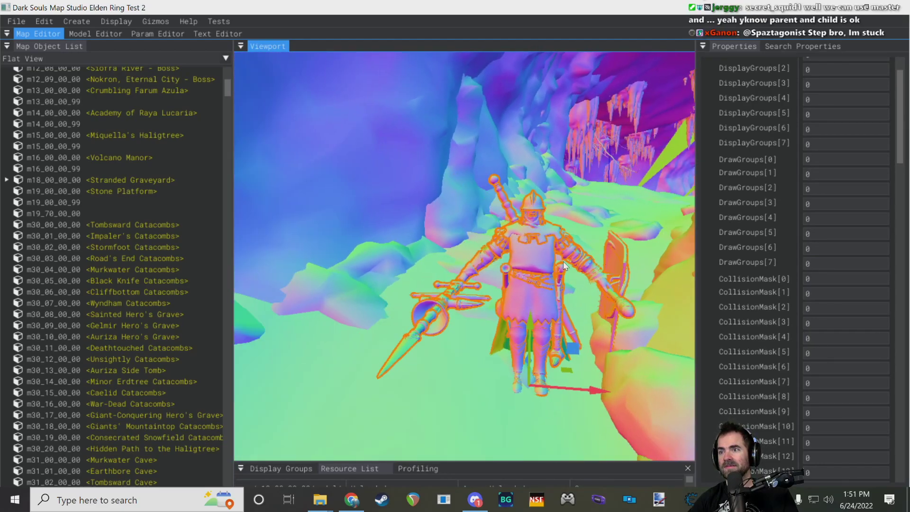
click(584, 141)
click(417, 144)
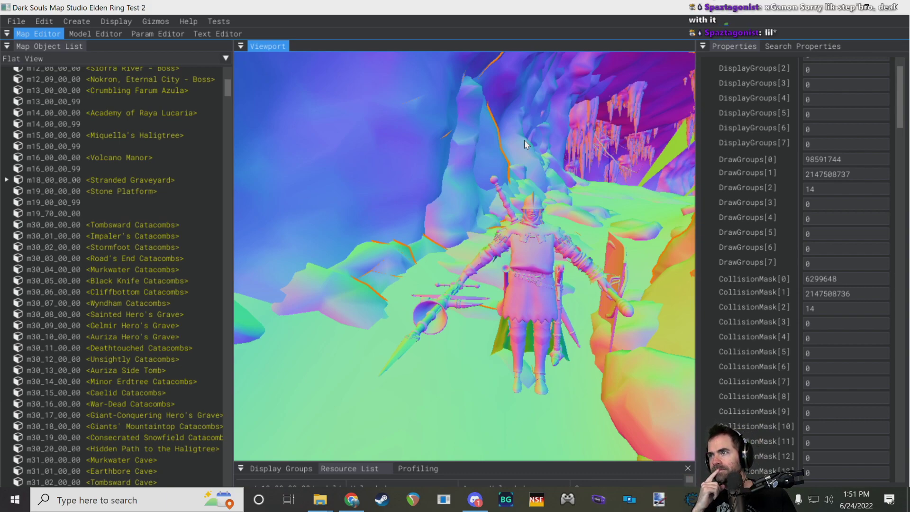
right_drag(490, 138, 542, 137)
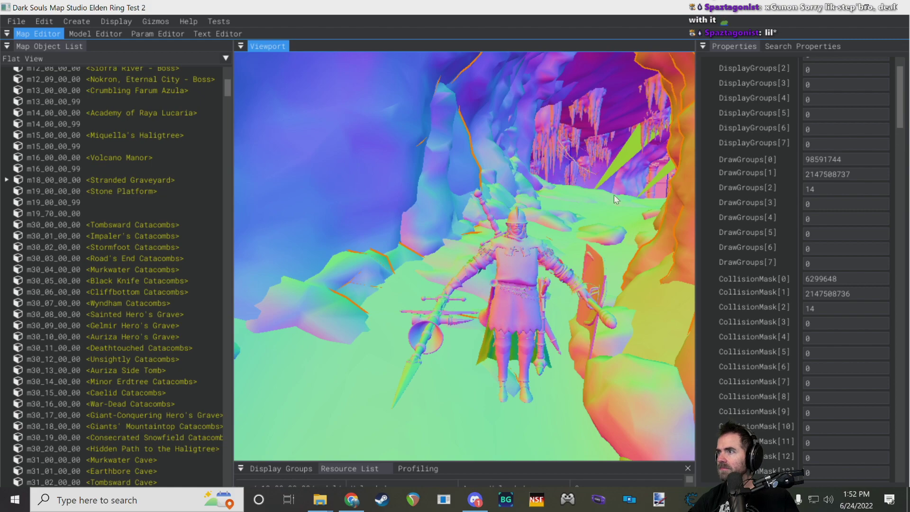
- Reselect the soldier enemy and check its display groups, draw groups and collision masks
click(491, 256)
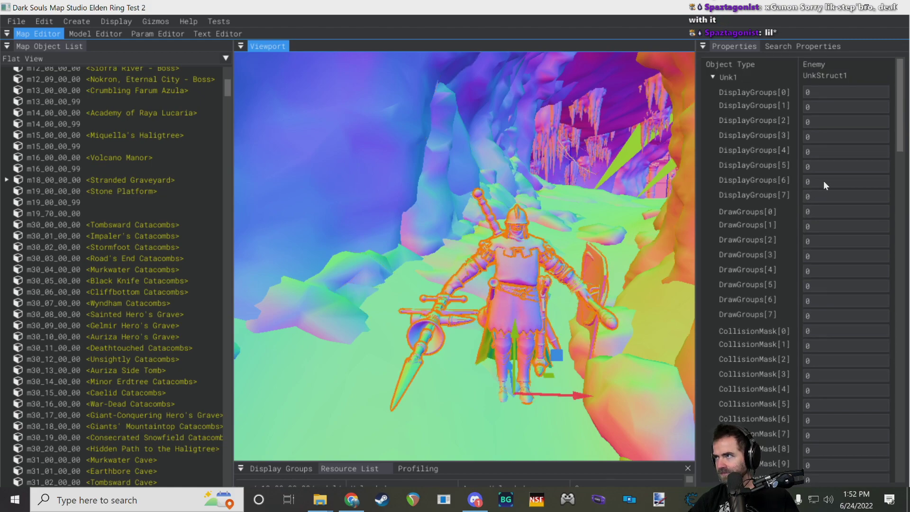
scroll(823, 181, down, 5)
scroll(824, 180, down, 5)
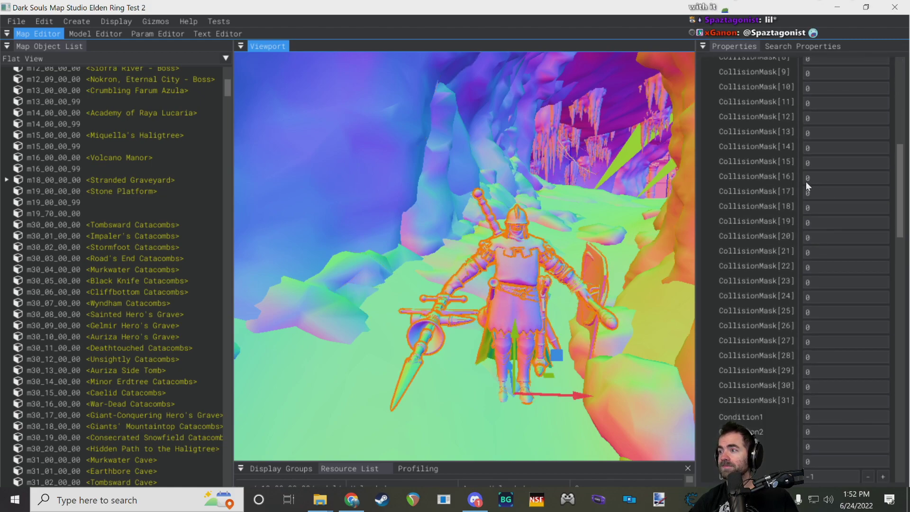
scroll(799, 192, down, 3)
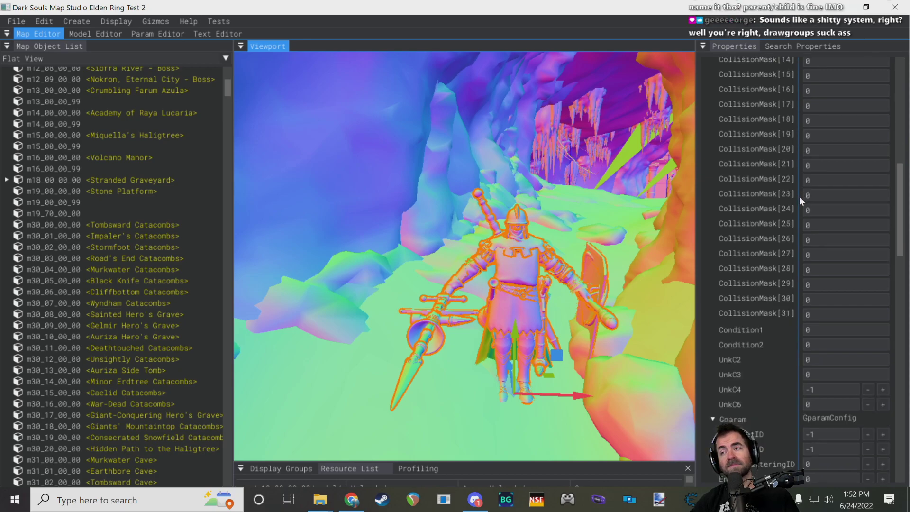
scroll(800, 199, up, 1)
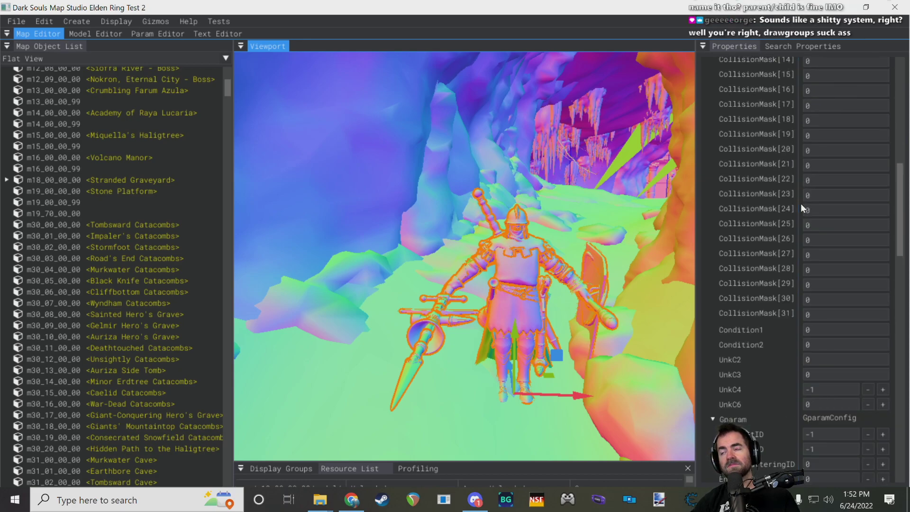
scroll(801, 204, down, 1)
scroll(806, 203, up, 10)
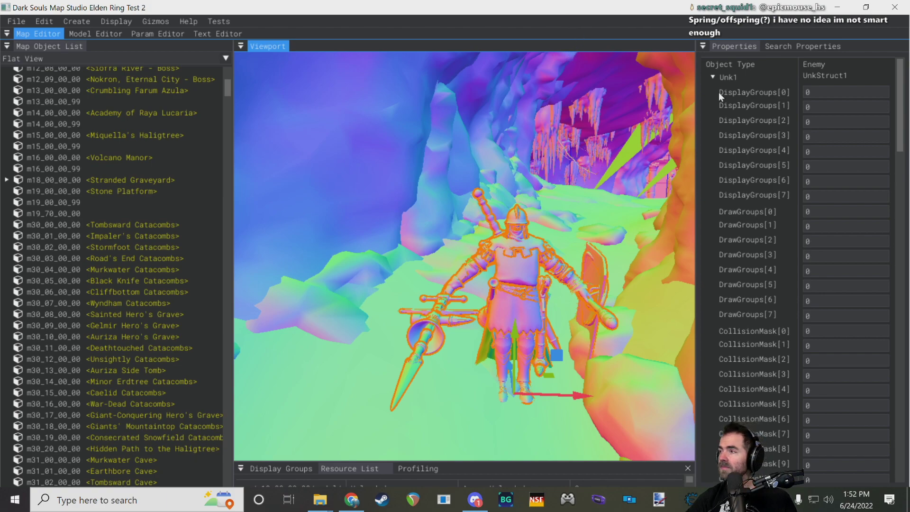
- Read the soldier's properties from the Gparam section through Unk8 and Unk10 to ThinkParamID and NPCParamID
drag(904, 114, 903, 224)
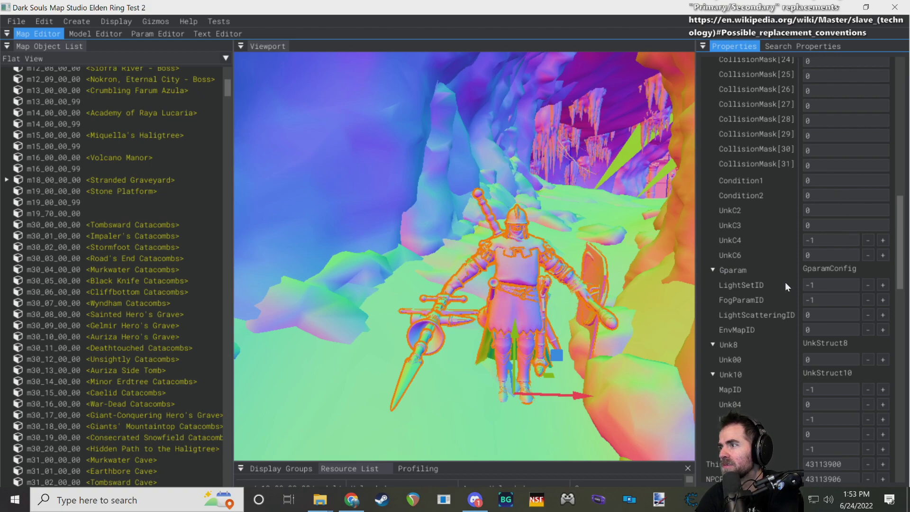
scroll(827, 286, down, 1)
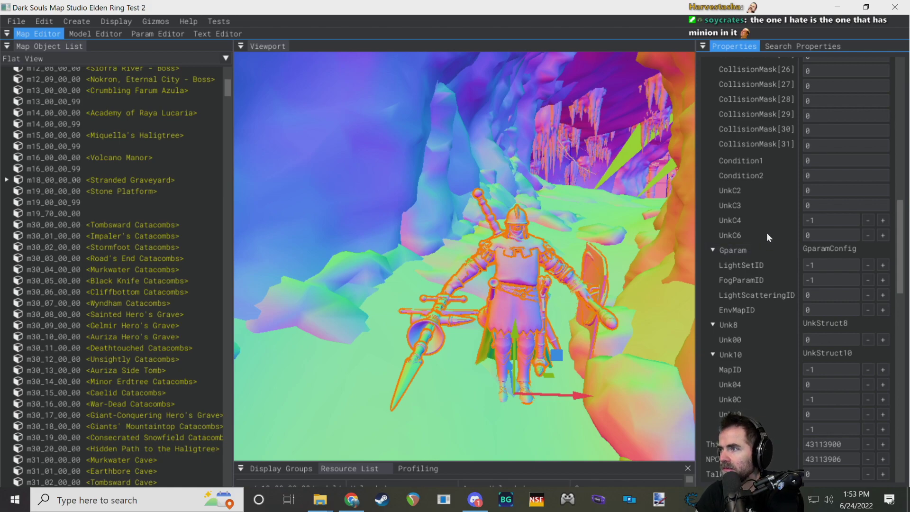
scroll(727, 253, up, 1)
scroll(776, 296, down, 2)
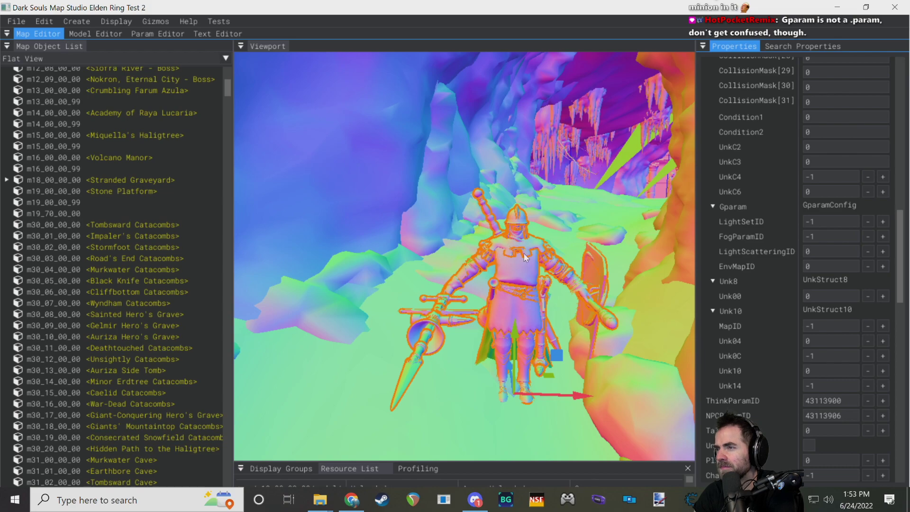
scroll(804, 261, down, 1)
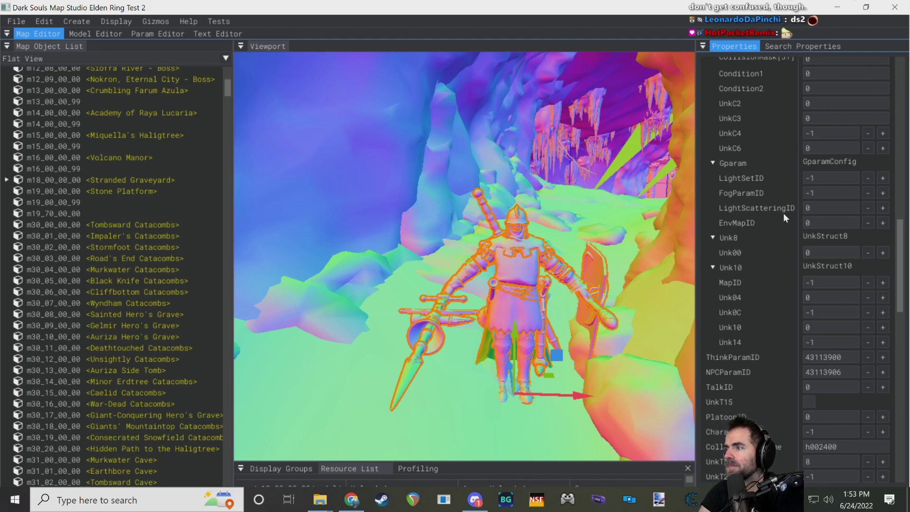
scroll(813, 218, down, 1)
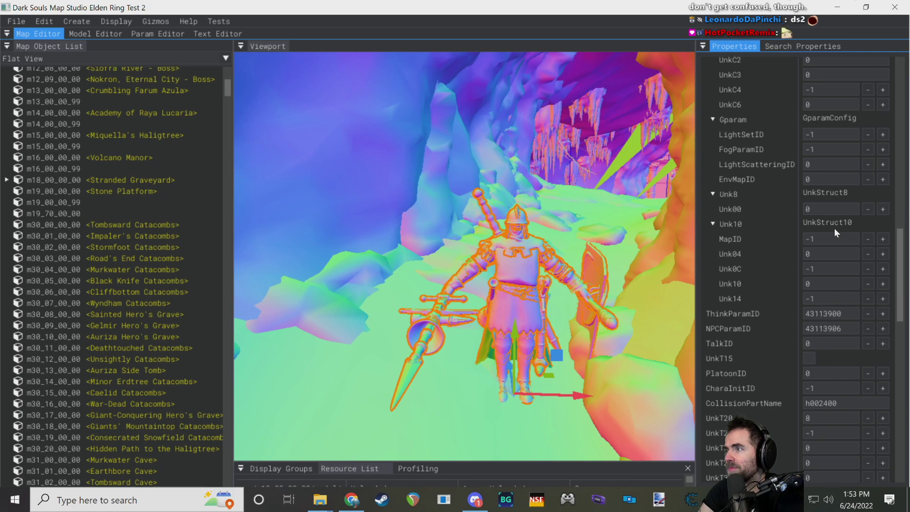
scroll(831, 237, down, 2)
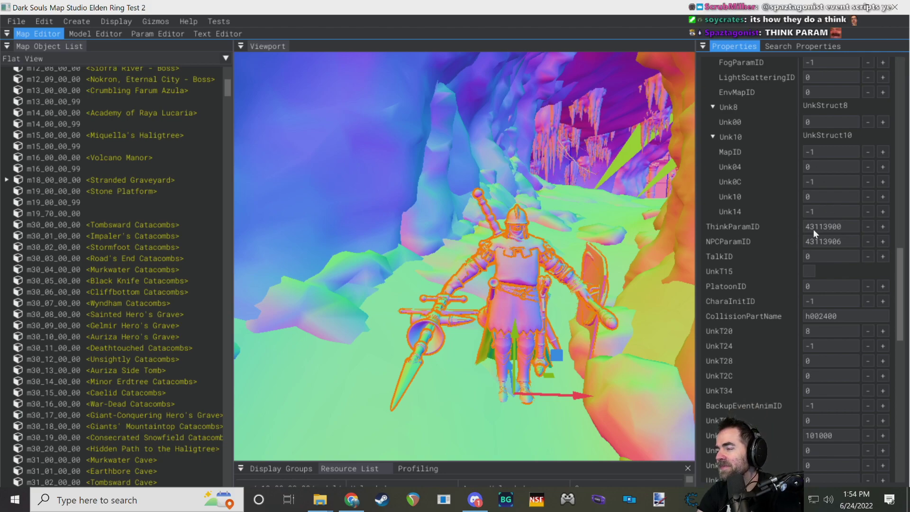
scroll(821, 223, down, 1)
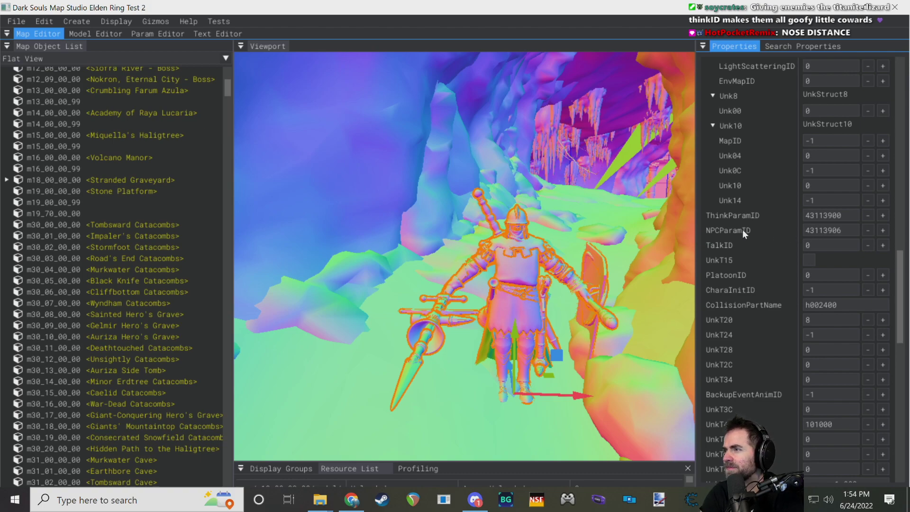
- Inspect the soldier's NPCParamID, then its properties from TalkID to ModelName, focusing on CollisionPartName
double_click(820, 232)
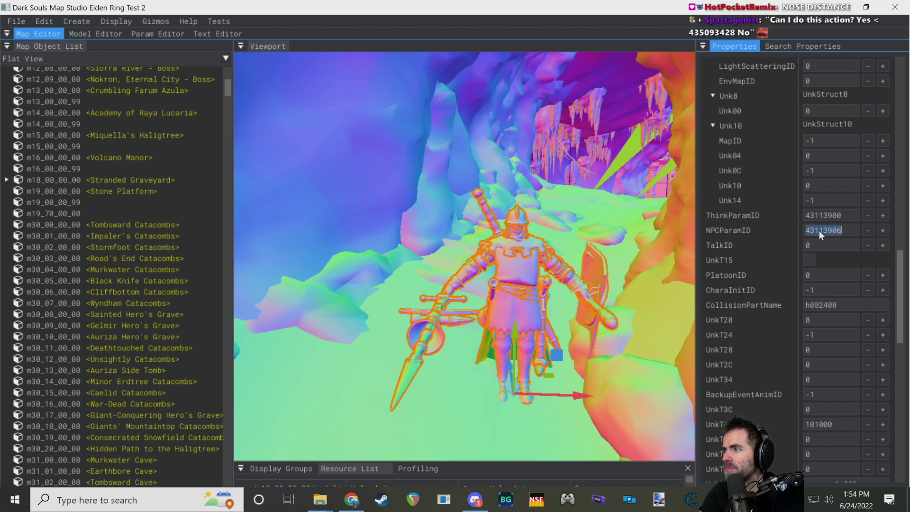
click(764, 233)
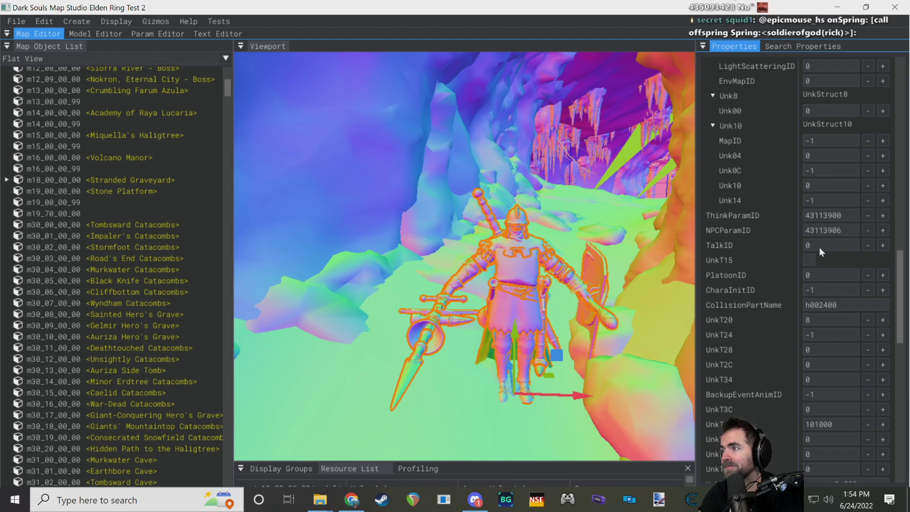
scroll(819, 246, down, 3)
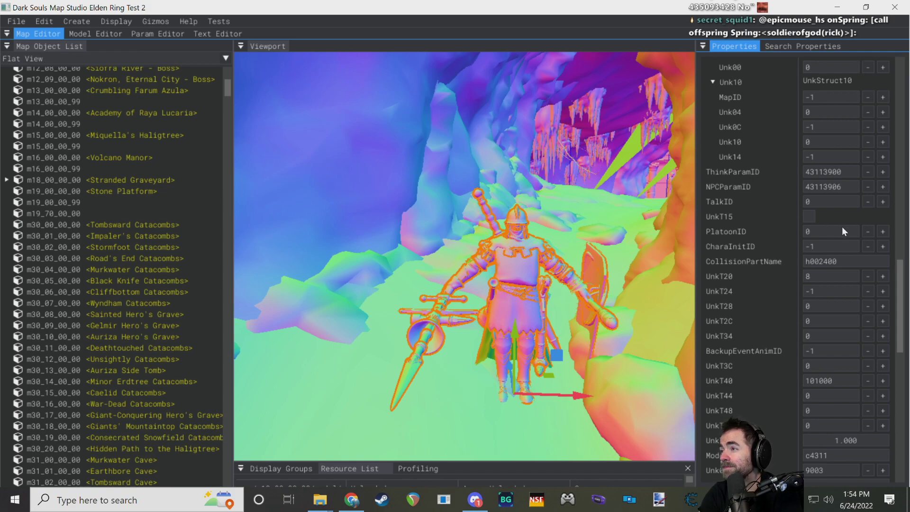
scroll(843, 228, down, 3)
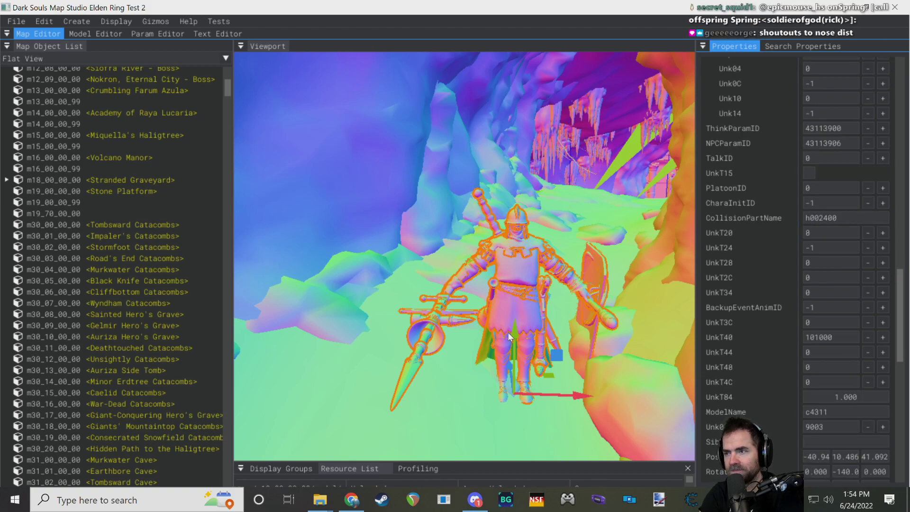
click(832, 216)
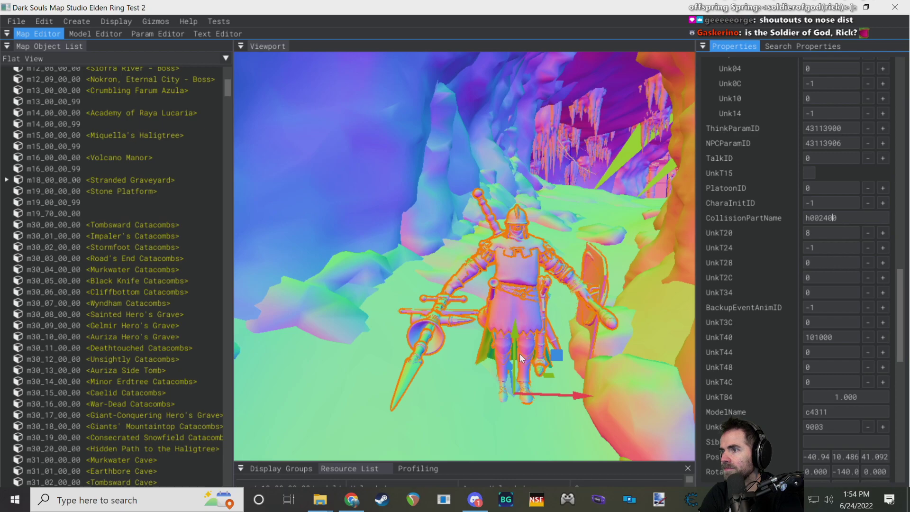
- Back away from the soldier into the open cave and select the floor asset to inspect its draw groups and collision masks
right_drag(533, 327, 546, 297)
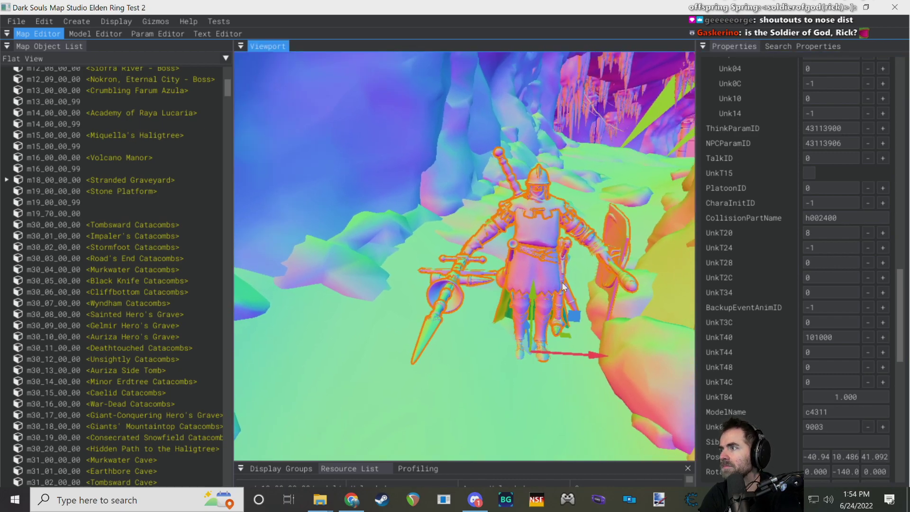
key(s)
right_drag(559, 258, 516, 266)
key(w)
key(w)
right_drag(564, 313, 543, 320)
click(516, 299)
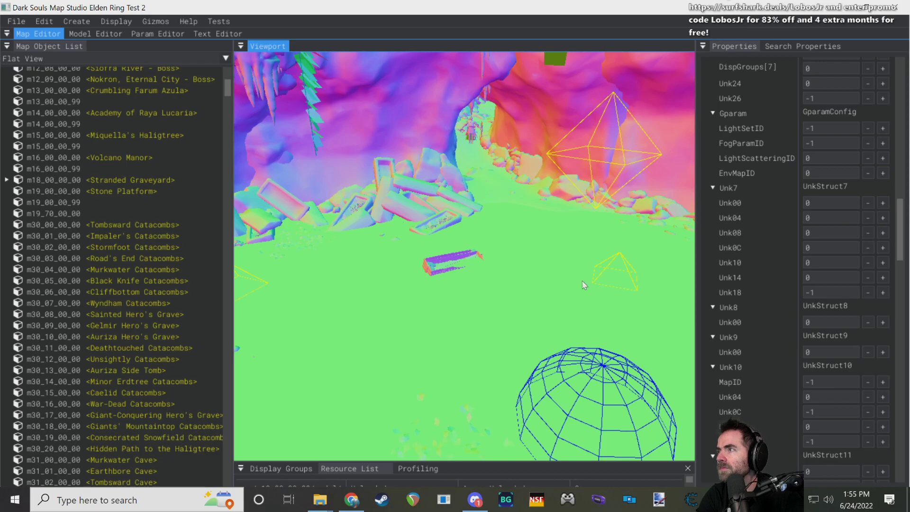
scroll(877, 193, up, 15)
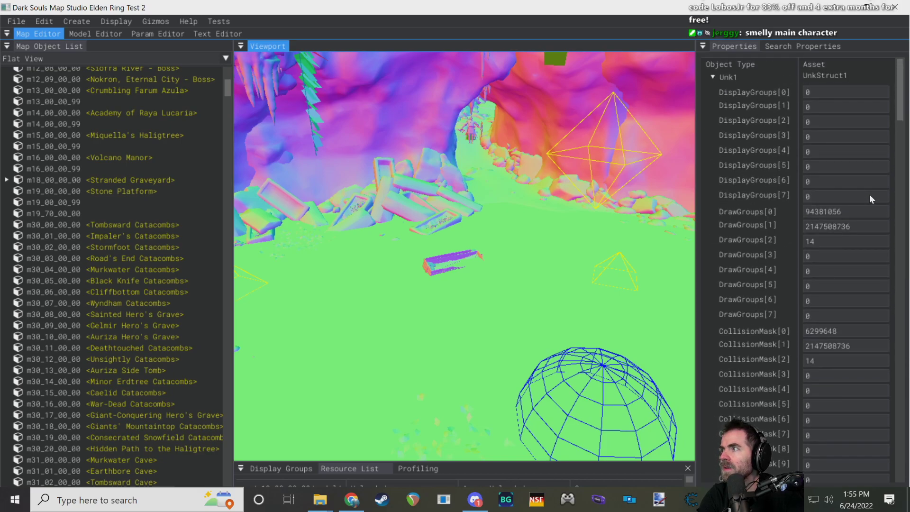
- Return to the tunnel, select the soldier enemy again and review its parameter IDs, CollisionPartName and ModelName
key(w)
right_drag(536, 190, 535, 190)
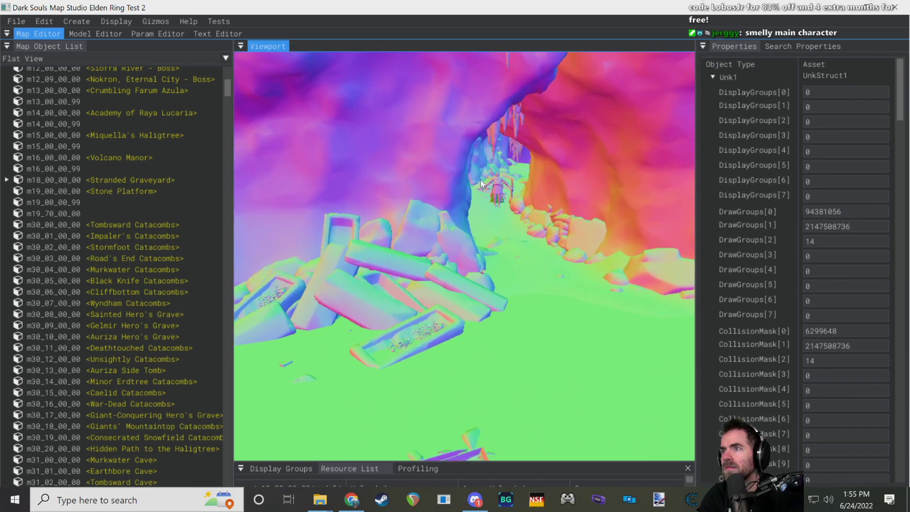
click(496, 184)
key(w)
right_drag(541, 352, 513, 347)
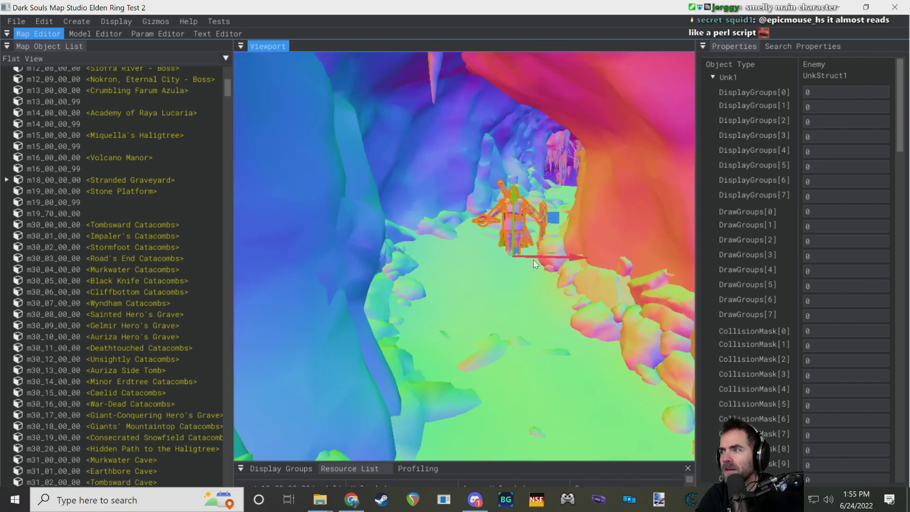
scroll(820, 280, down, 10)
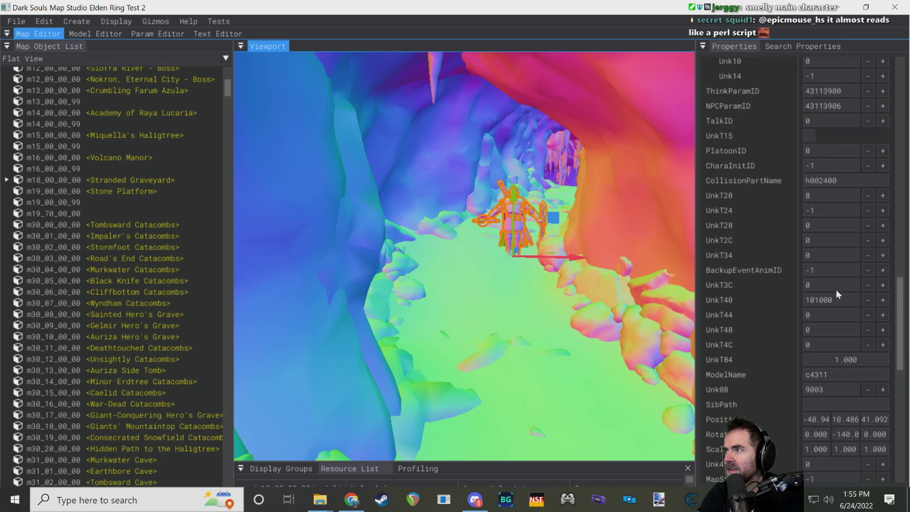
- Move back over the cave floor, select the floor asset near the coffins and check its draw groups
key(s)
right_drag(429, 274, 408, 273)
key(w)
key(s)
click(501, 239)
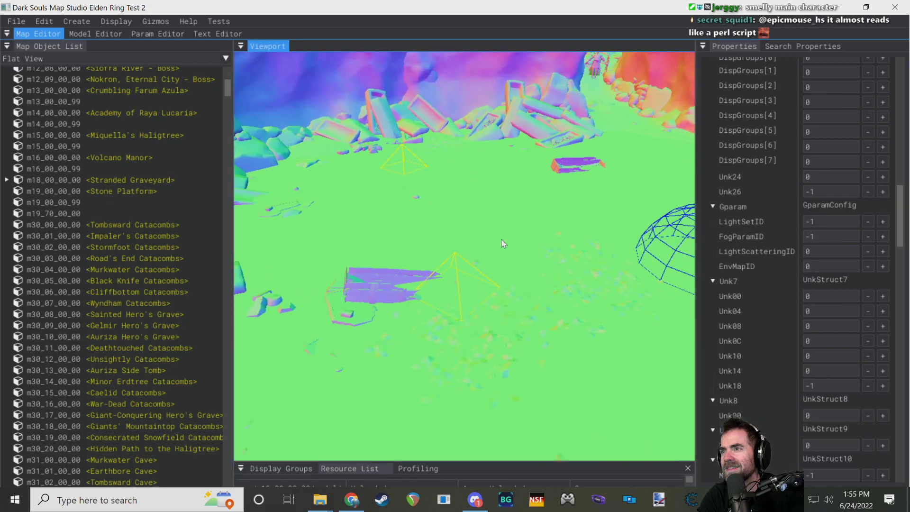
scroll(824, 199, up, 10)
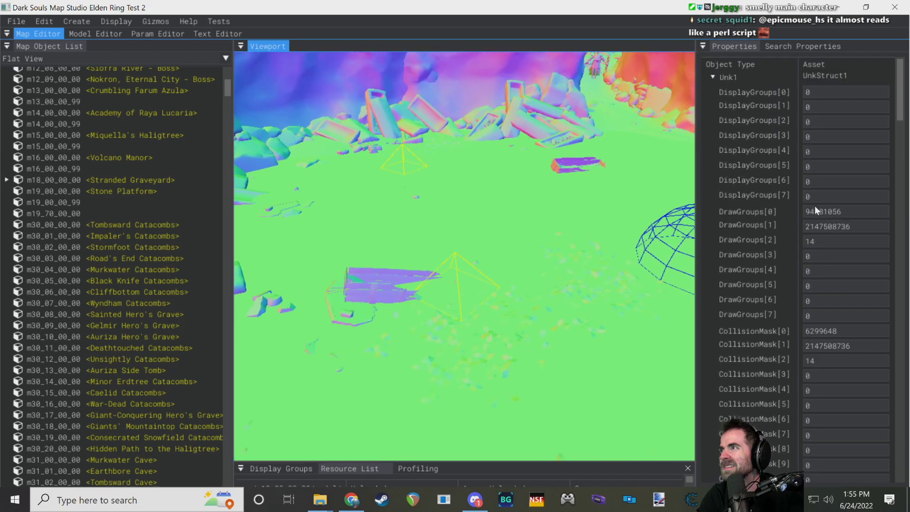
right_drag(466, 186, 405, 180)
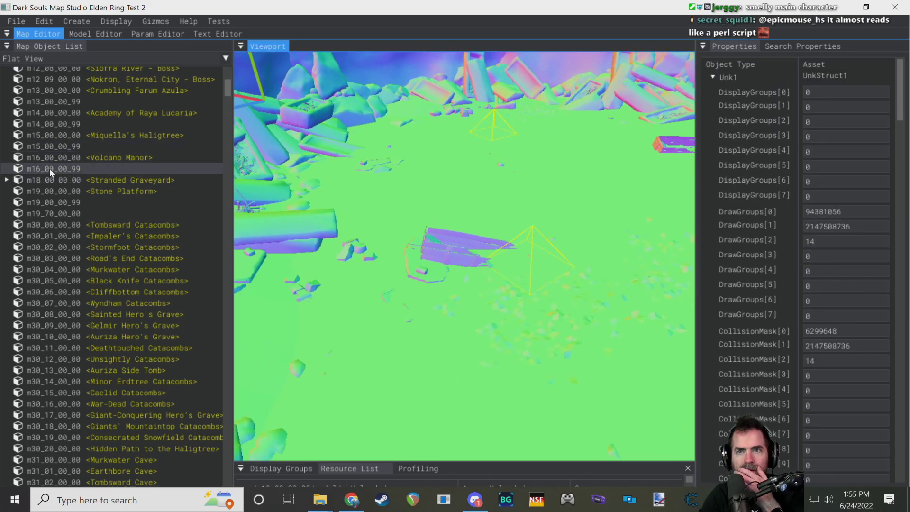
- Expand the Stranded Graveyard's object list to its h-numbered parts and look through the selected floor asset's properties
click(6, 180)
scroll(92, 284, down, 10)
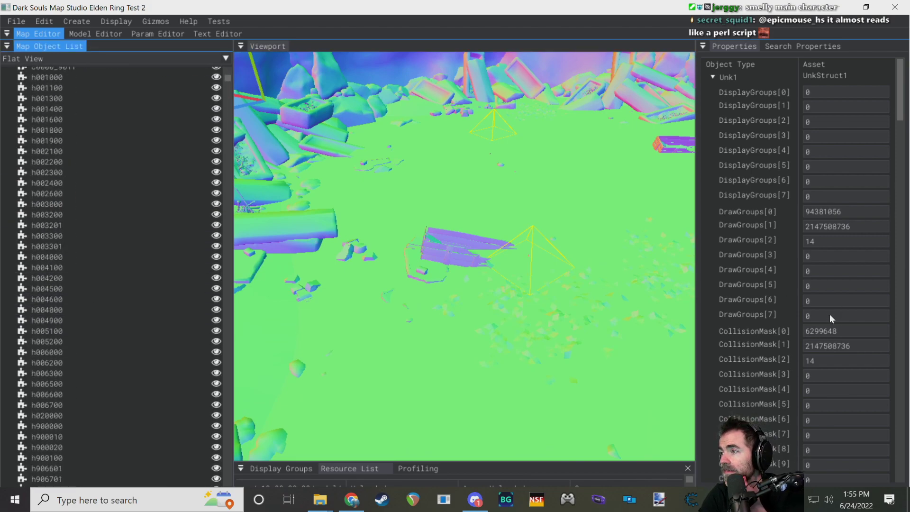
scroll(828, 310, down, 20)
scroll(827, 310, up, 11)
right_drag(588, 266, 593, 258)
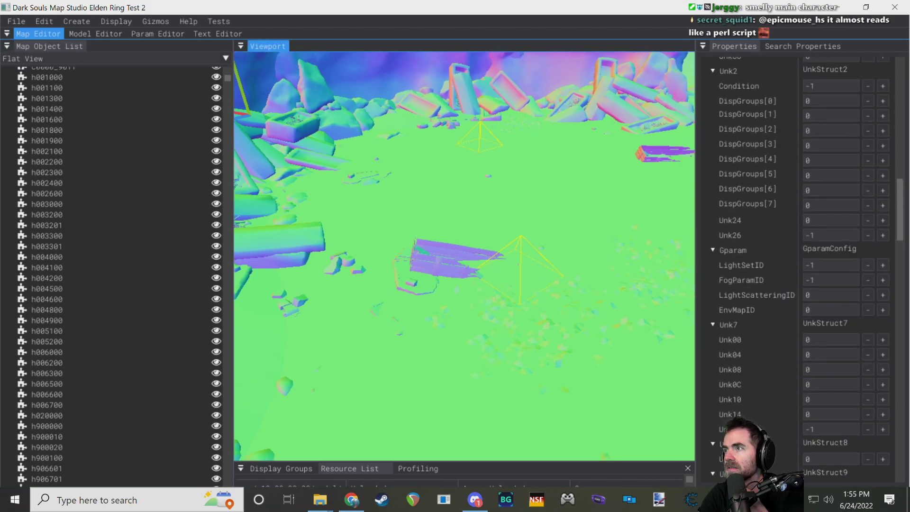
- Turn toward the tunnel entrance and select the soldier enemy to check its CollisionPartName
right_drag(449, 166, 593, 75)
click(471, 178)
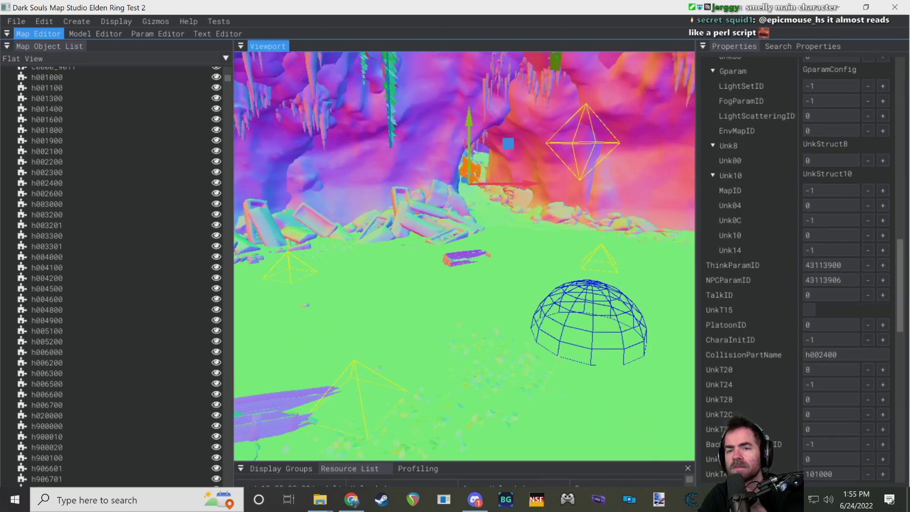
right_drag(361, 346, 327, 358)
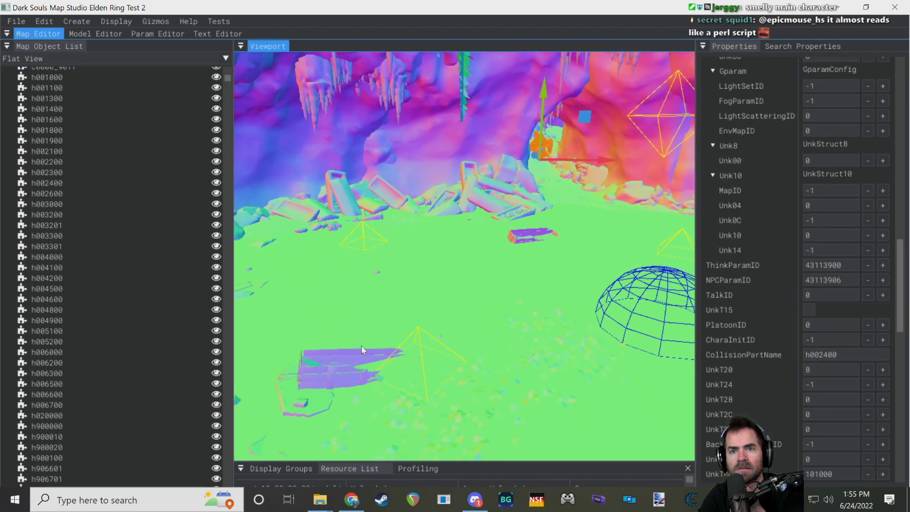
- Select collision part h002400 in the Stranded Graveyard's object list and look around the cave for it
click(47, 183)
right_drag(491, 240, 569, 246)
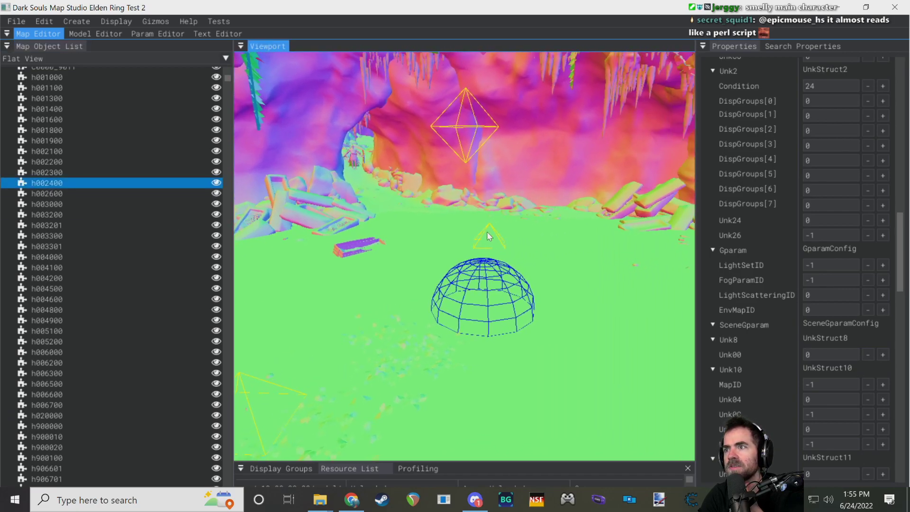
right_drag(447, 270, 313, 237)
right_drag(469, 218, 470, 214)
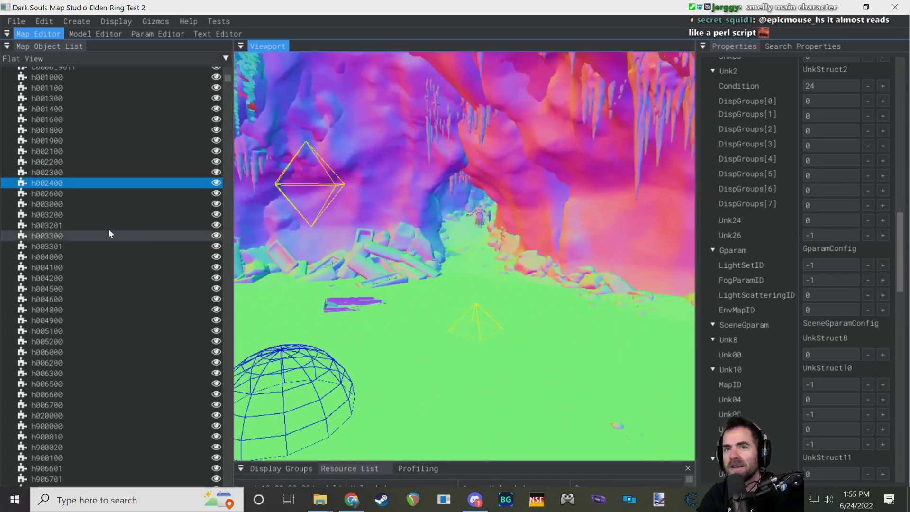
- Collapse the Stranded Graveyard's object list so that only the map names are listed
scroll(132, 231, up, 15)
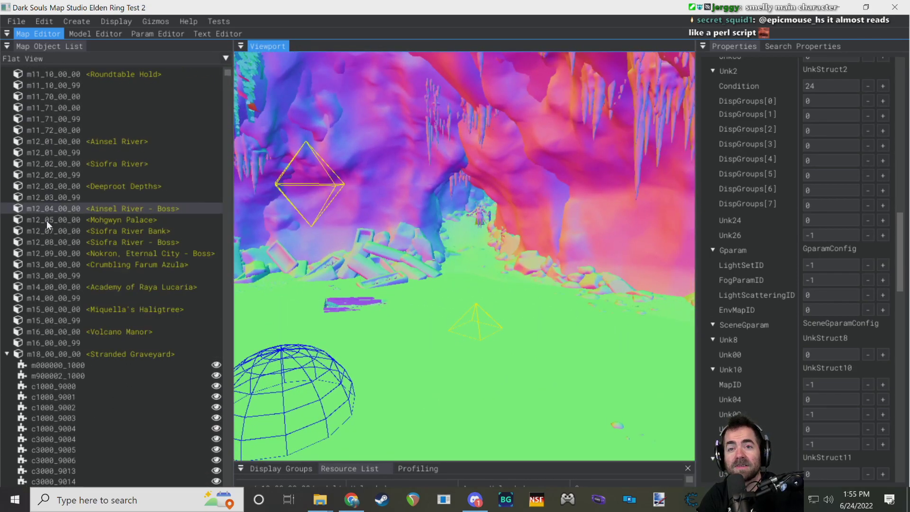
click(8, 355)
scroll(840, 197, up, 5)
scroll(821, 227, up, 2)
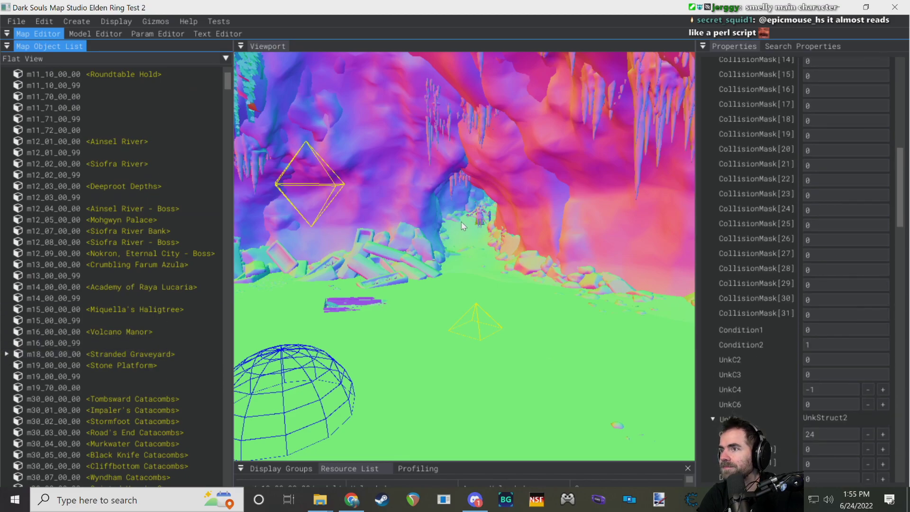
- Select the soldier enemy in the tunnel again and move the camera up close to it
click(481, 218)
key(f)
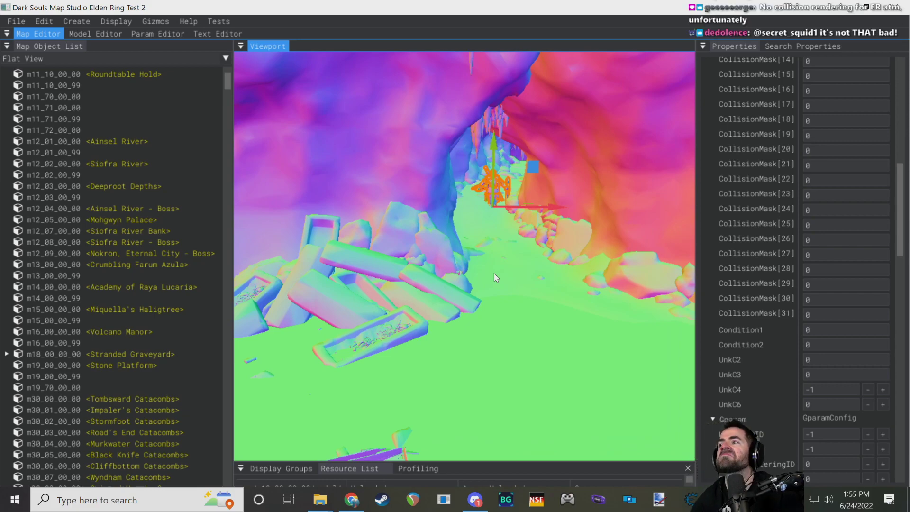
key(w)
right_drag(494, 273, 524, 255)
key(w)
key(s)
key(w)
key(w)
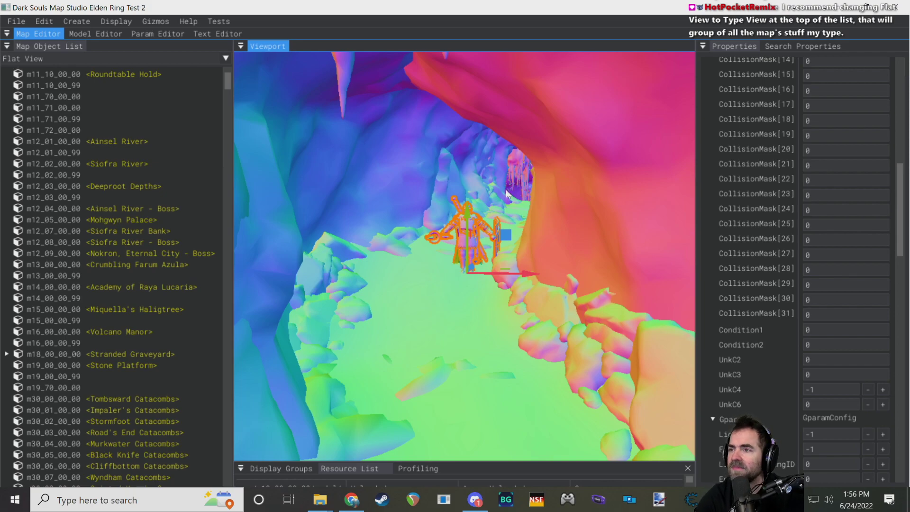
key(w)
right_drag(548, 161, 533, 151)
- Review the soldier's properties from its collision masks and param IDs down to ModelName, Position, Scale and EntityID
scroll(806, 260, down, 10)
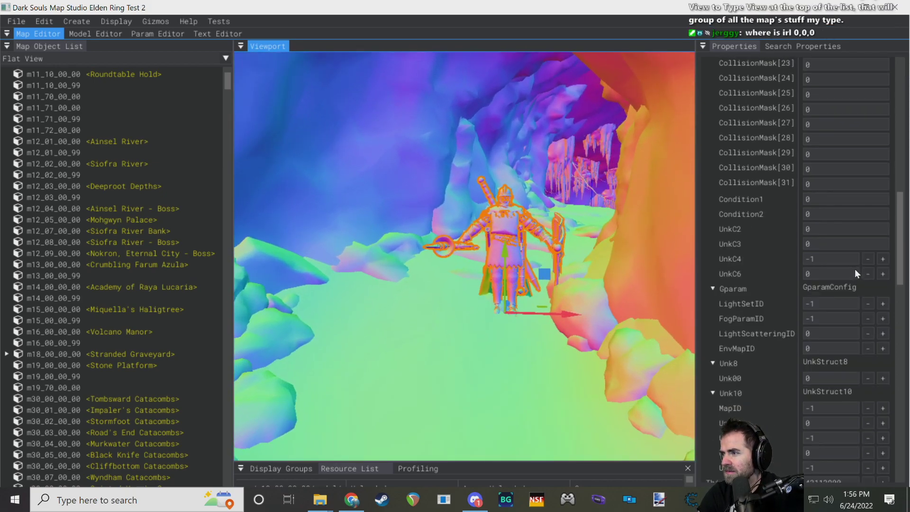
scroll(807, 264, down, 5)
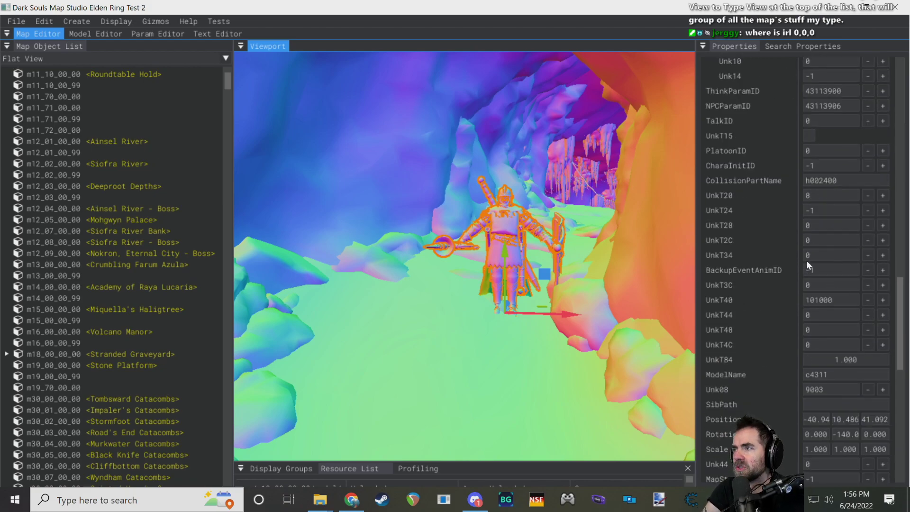
scroll(815, 231, down, 3)
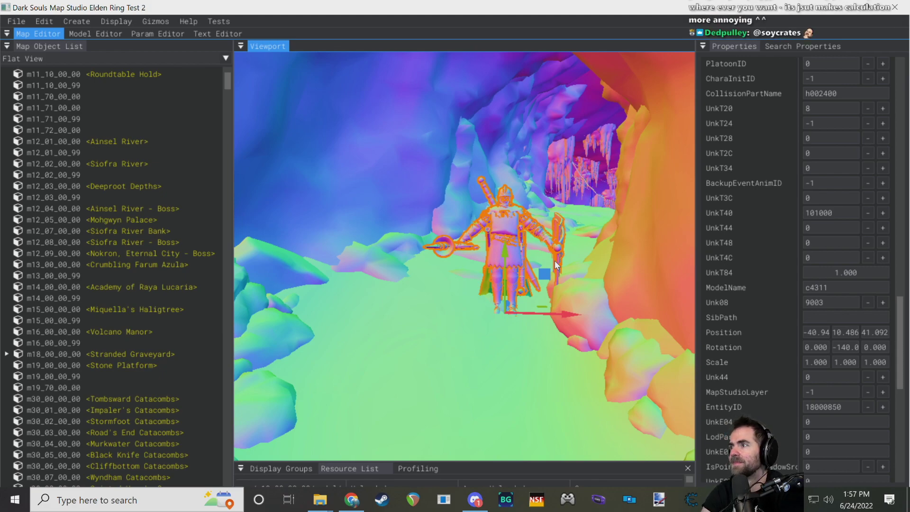
scroll(751, 218, up, 3)
scroll(751, 215, up, 2)
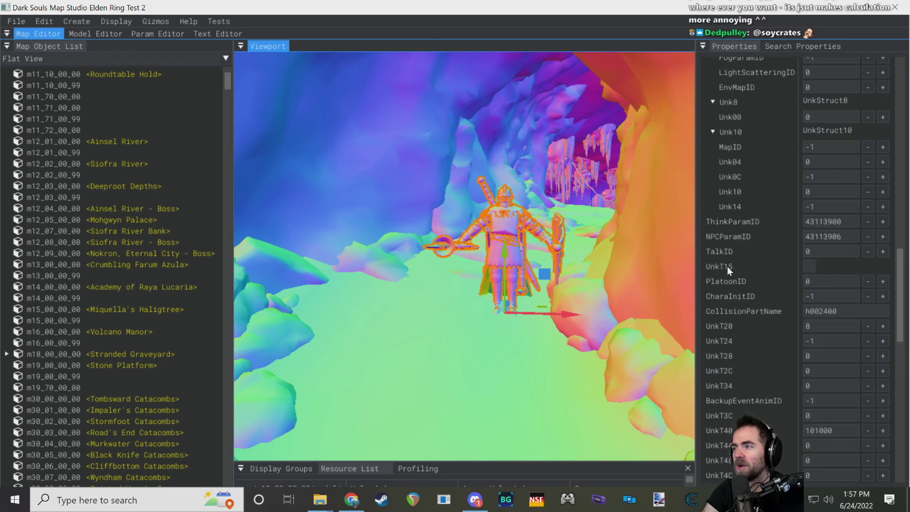
scroll(754, 247, down, 3)
scroll(751, 237, down, 1)
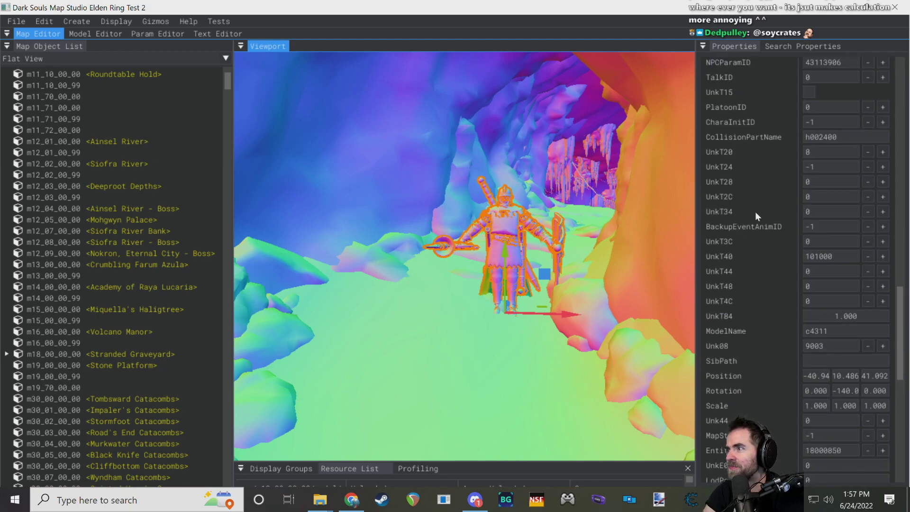
scroll(851, 228, down, 2)
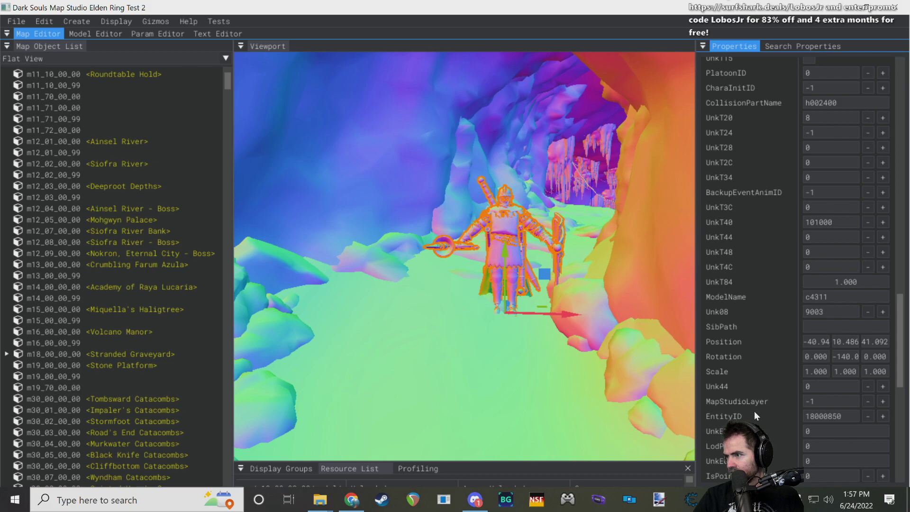
click(825, 296)
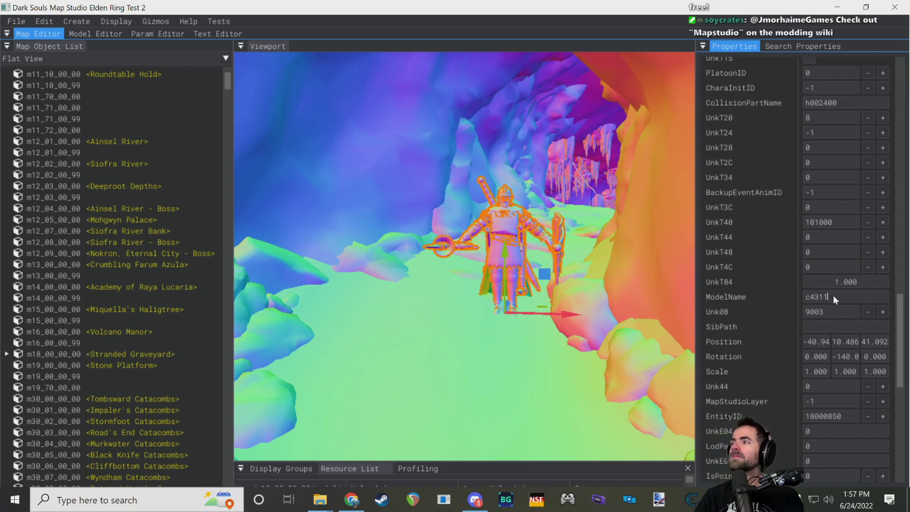
scroll(828, 304, down, 3)
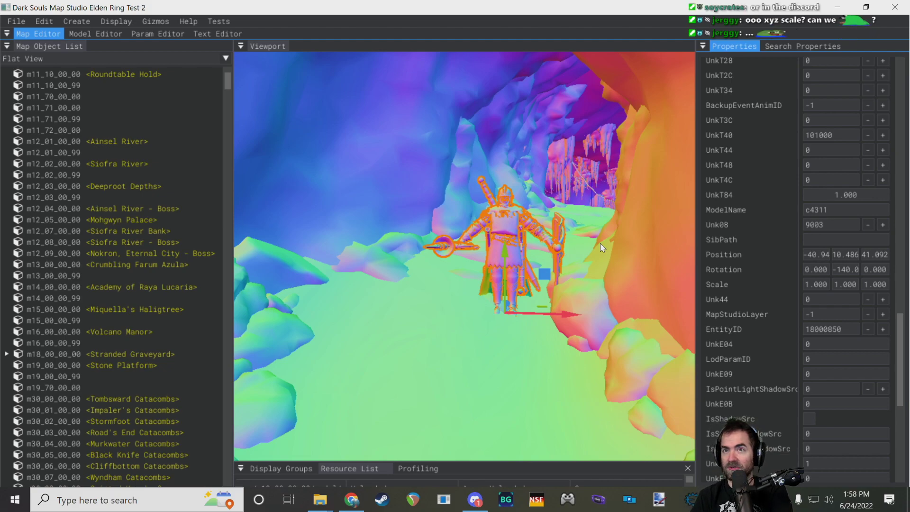
click(16, 21)
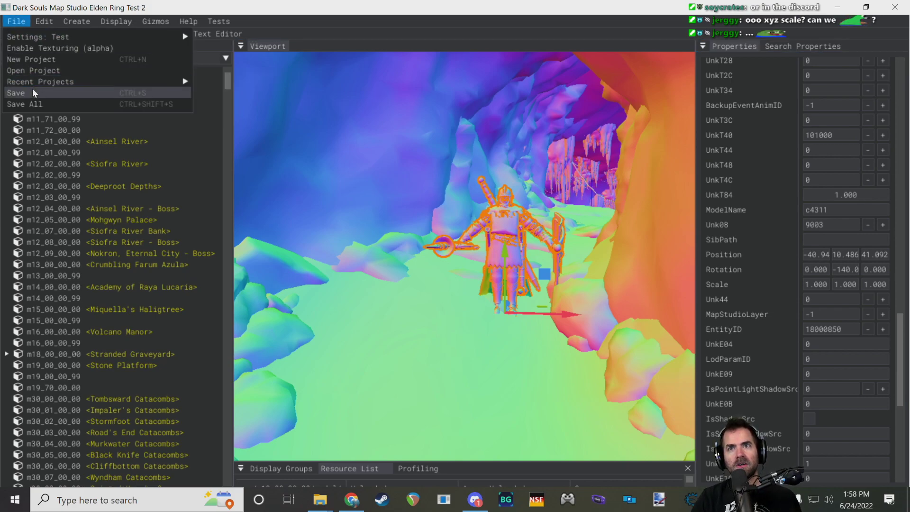
click(15, 21)
click(14, 21)
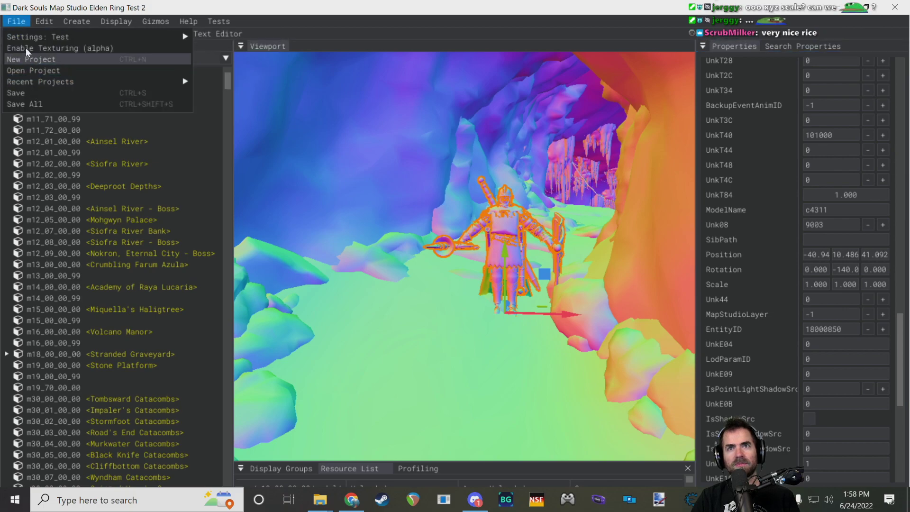
click(22, 21)
click(22, 21)
click(22, 21)
mouse_move(320, 501)
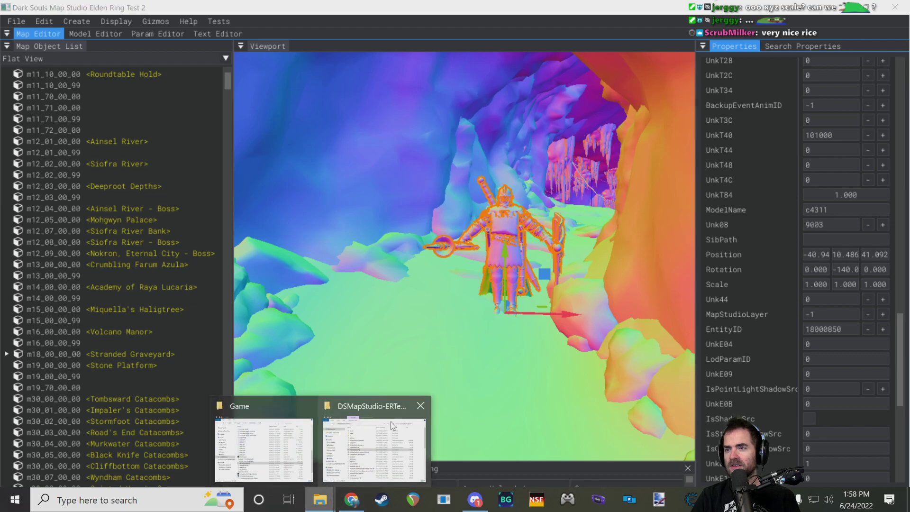
mouse_move(311, 441)
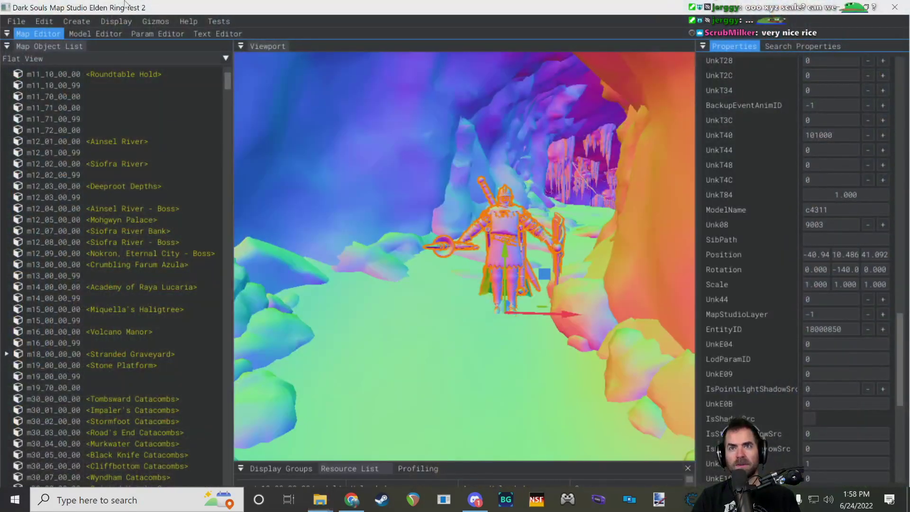
click(17, 21)
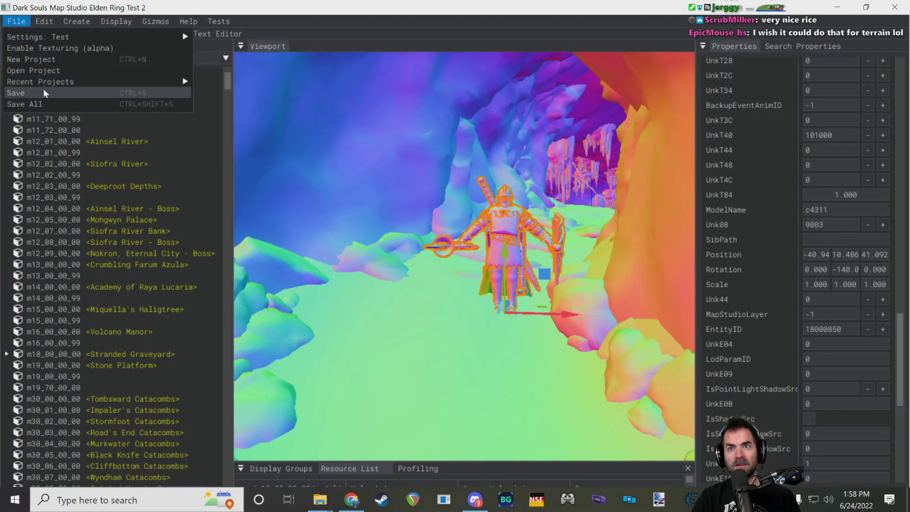
click(18, 20)
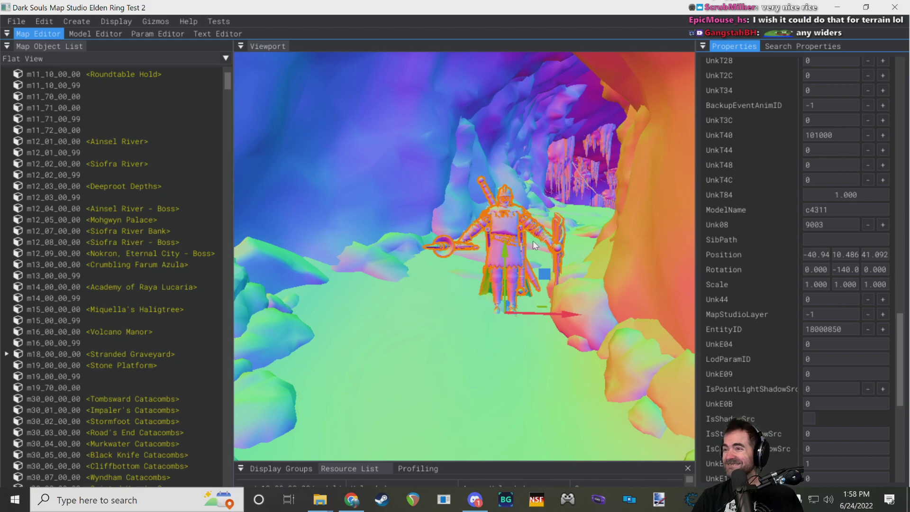
- Circle the camera around the selected soldier to examine its model and the weapons it carries from all sides, including behind
click(499, 217)
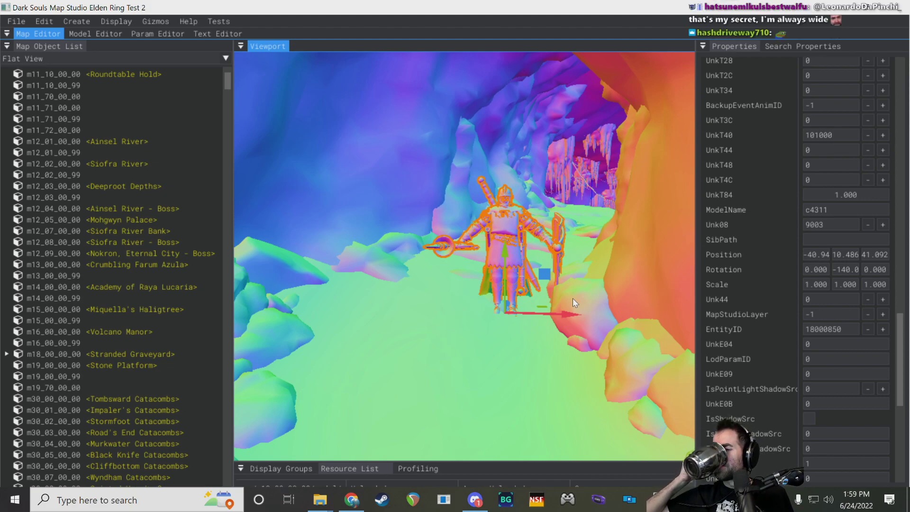
right_drag(483, 236, 572, 239)
key(w)
key(s)
key(w)
key(a)
key(a)
key(s)
key(s)
key(d)
key(w)
key(d)
key(w)
key(a)
key(s)
key(d)
key(d)
key(a)
key(a)
key(s)
right_drag(456, 237, 489, 242)
- Recheck the soldier's param IDs, CollisionPartName, ModelName and transform properties
scroll(780, 235, up, 6)
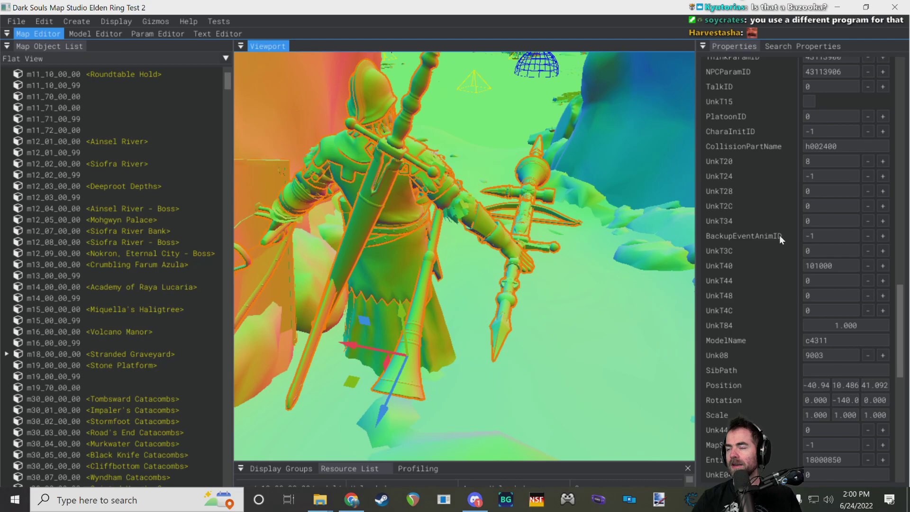
scroll(759, 235, down, 5)
scroll(744, 233, down, 2)
- Return the camera to the front of the soldier and close in on its body and shield
right_drag(497, 232, 584, 217)
key(w)
key(d)
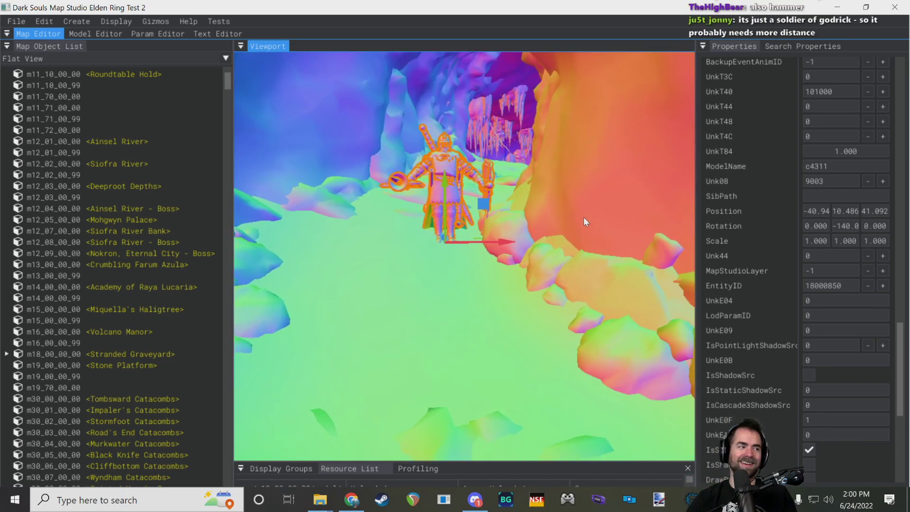
key(w)
right_drag(584, 217, 551, 189)
key(s)
- Look through the soldier's shadow flags, EntityGroupIDs and Name, going back over its AI and model properties
scroll(749, 284, down, 10)
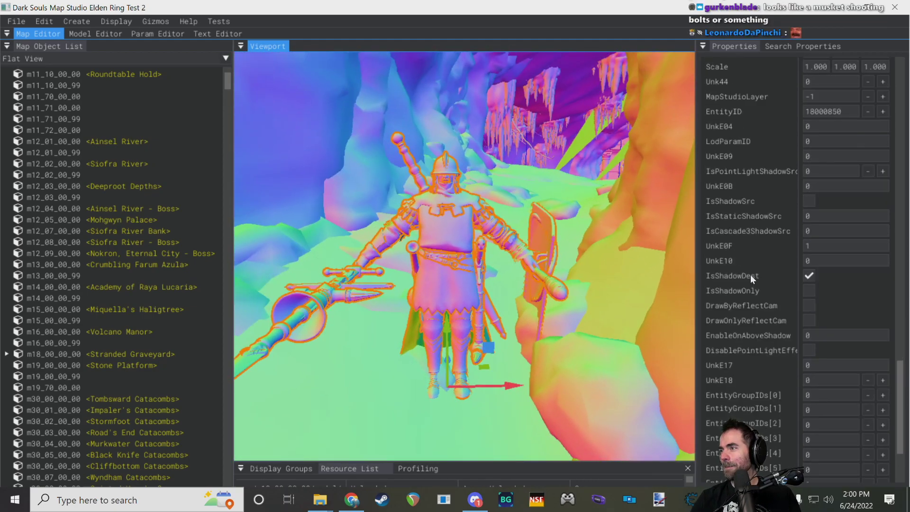
right_drag(569, 272, 569, 271)
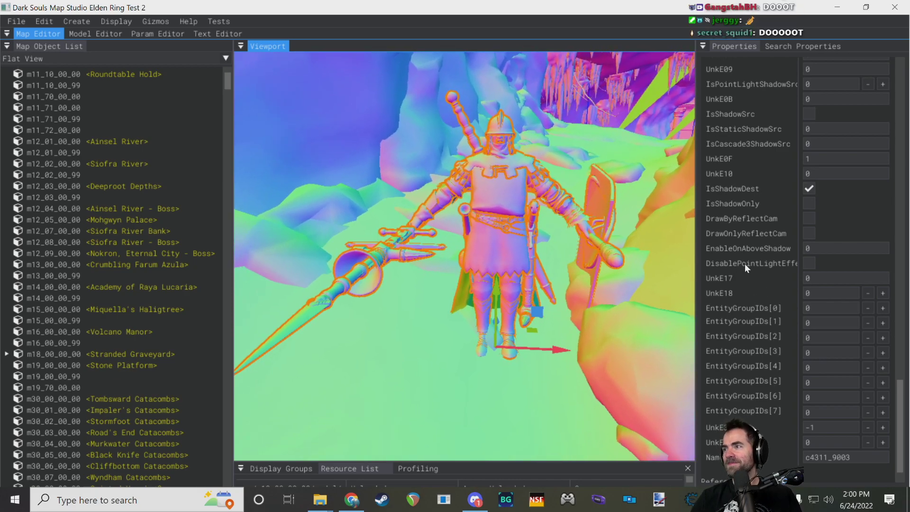
scroll(745, 264, up, 15)
scroll(744, 259, up, 5)
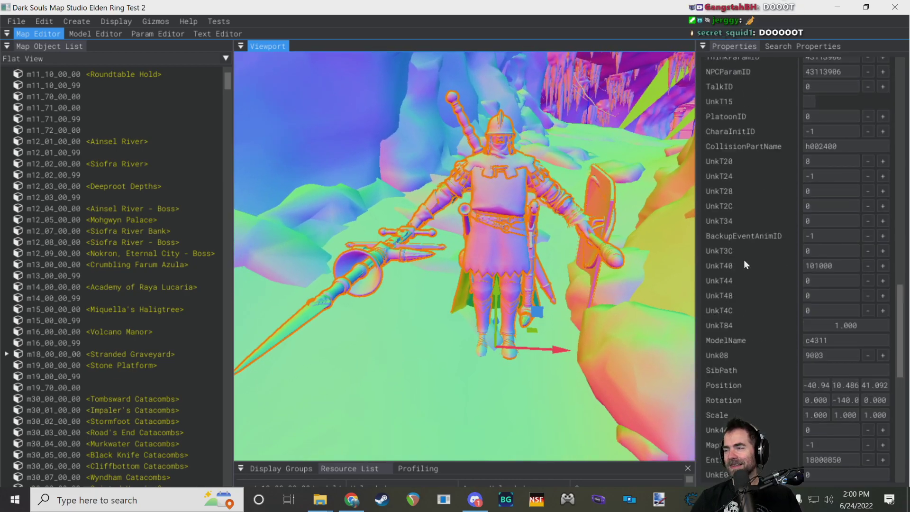
scroll(742, 258, down, 8)
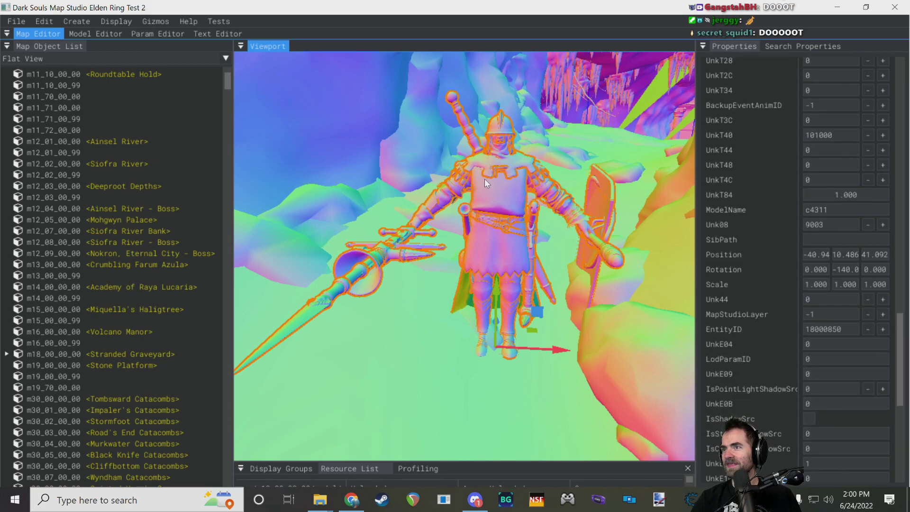
- Move the camera around the soldier's front to examine its overlapping weapons, shield and torch
right_drag(506, 267, 536, 263)
key(d)
key(w)
key(s)
key(w)
key(d)
key(s)
key(s)
mouse_move(624, 271)
right_down()
mouse_move(613, 246)
mouse_move(623, 271)
right_up()
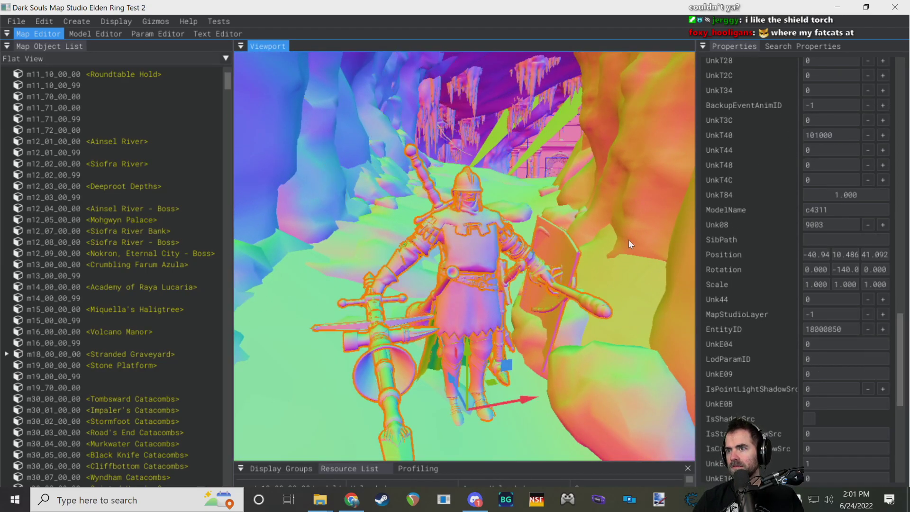
right_drag(571, 267, 640, 250)
key(d)
key(s)
- Go over the soldier's properties again from Gparam and ThinkParamID down to Position, Rotation, Scale and the shadow flags
scroll(761, 295, up, 5)
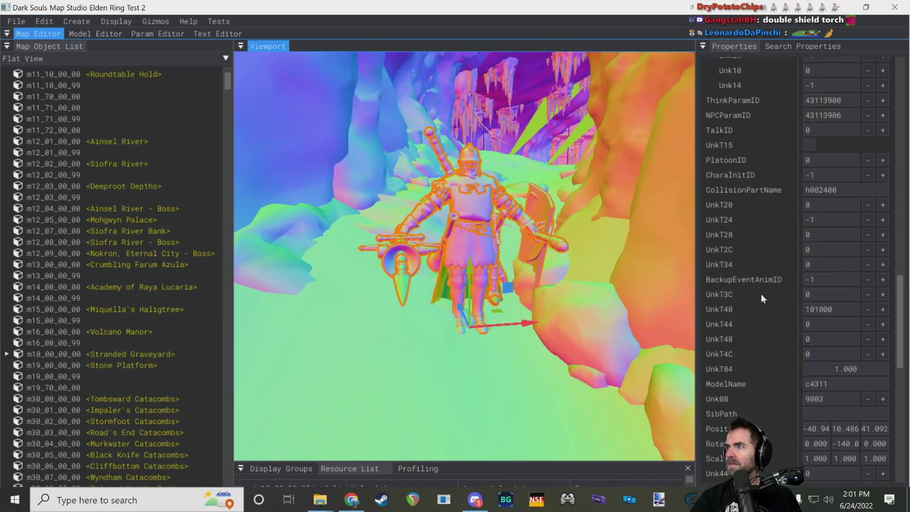
scroll(761, 294, up, 5)
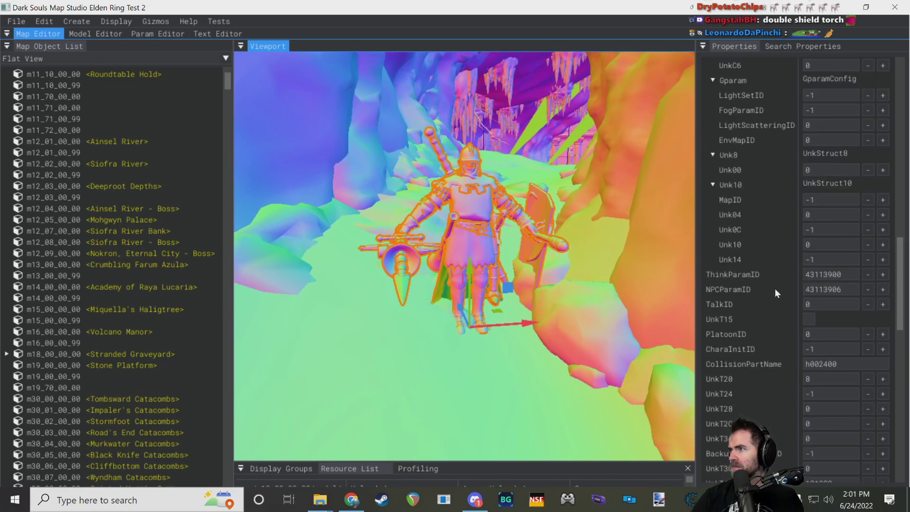
scroll(778, 287, down, 5)
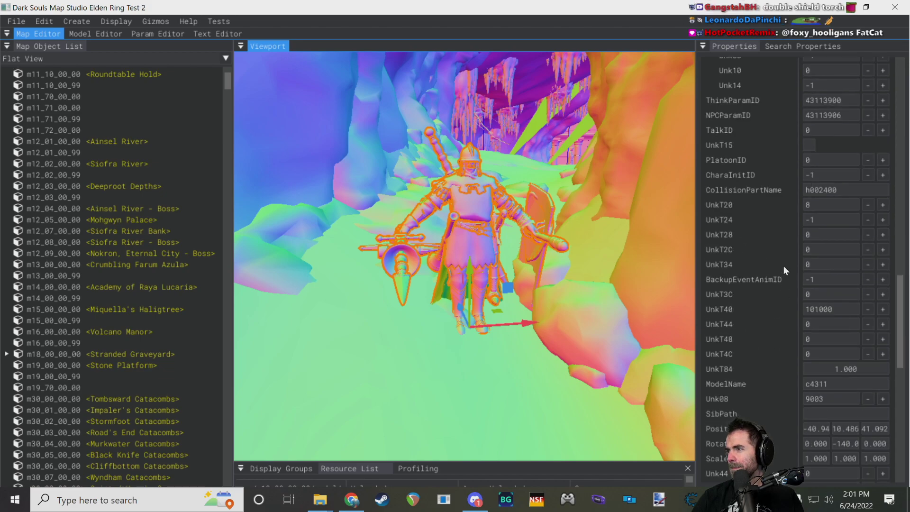
scroll(773, 305, down, 6)
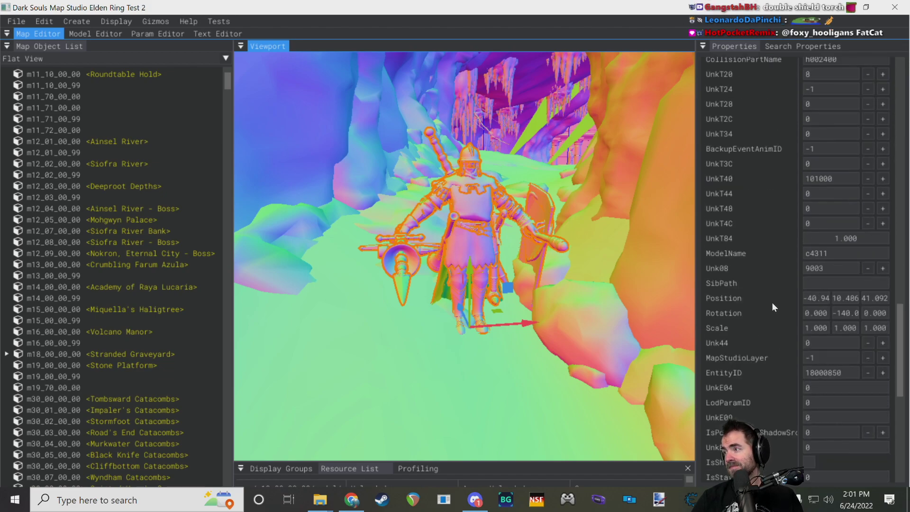
scroll(780, 196, down, 3)
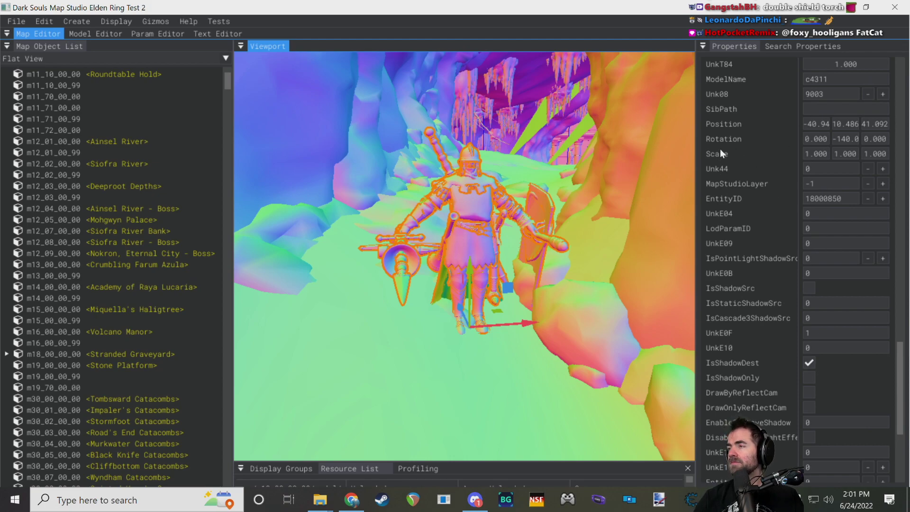
- Shift the soldier sideways along the gizmo's red axis and bring it back to about its starting position
drag(546, 323, 525, 322)
click(510, 327)
click(467, 255)
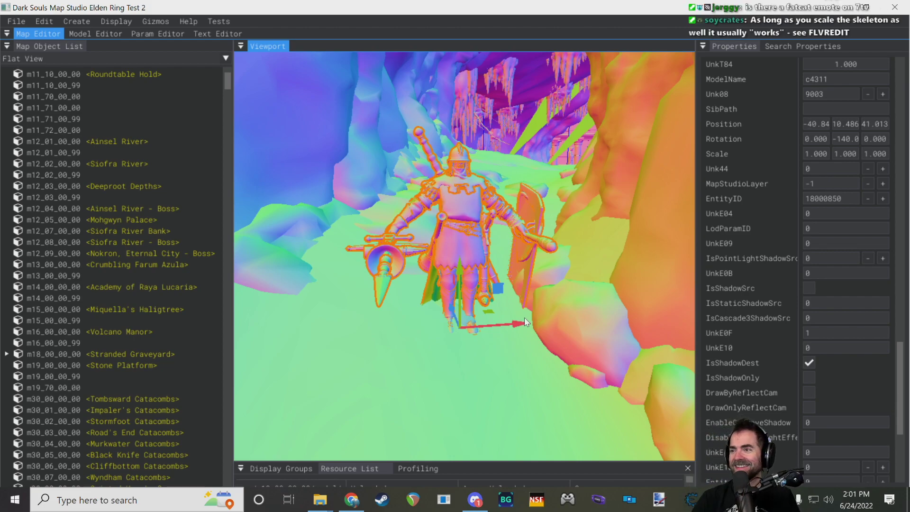
mouse_move(528, 331)
mouse_down()
mouse_move(559, 315)
mouse_move(530, 324)
mouse_up()
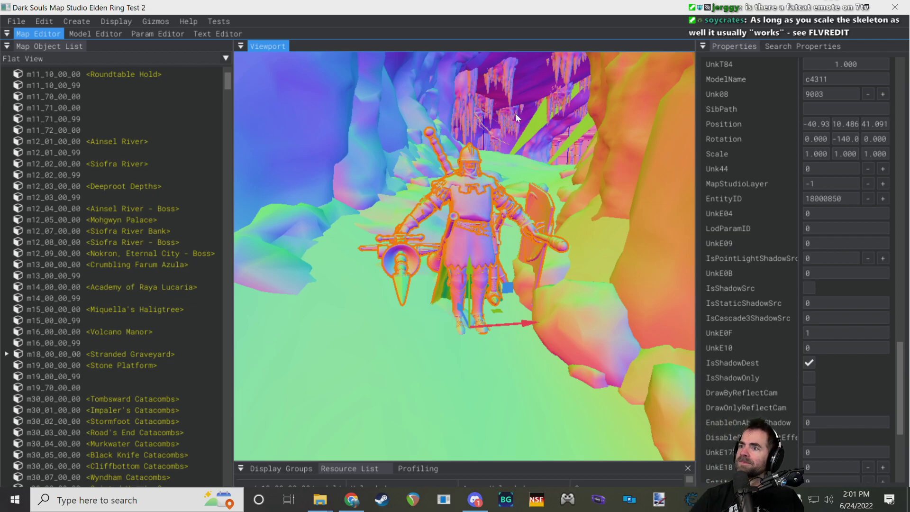
- Sink the soldier below the cave floor to a height of about 8.19, and raise it back up to about 10.97
drag(470, 261, 480, 441)
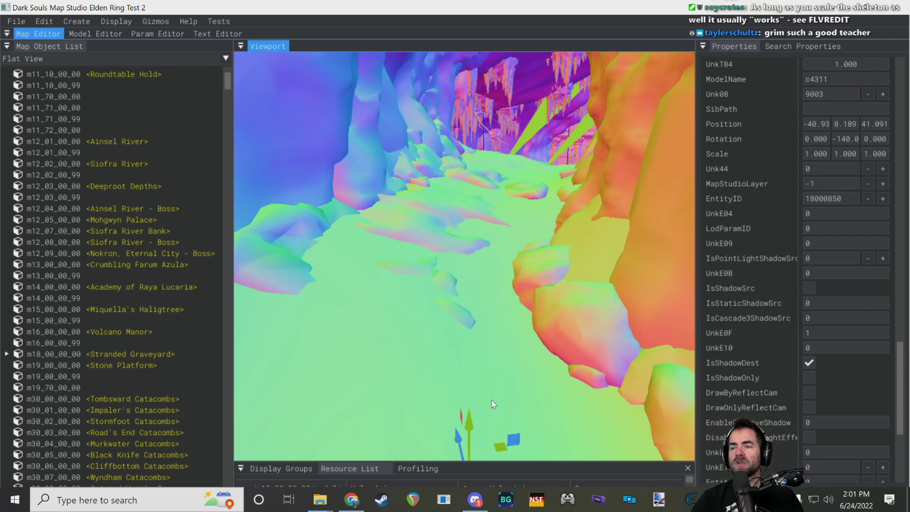
key(s)
mouse_move(506, 332)
right_down()
mouse_move(493, 311)
mouse_move(502, 329)
right_up()
drag(453, 378, 455, 233)
key(w)
right_drag(509, 243, 509, 243)
key(s)
drag(465, 238, 462, 225)
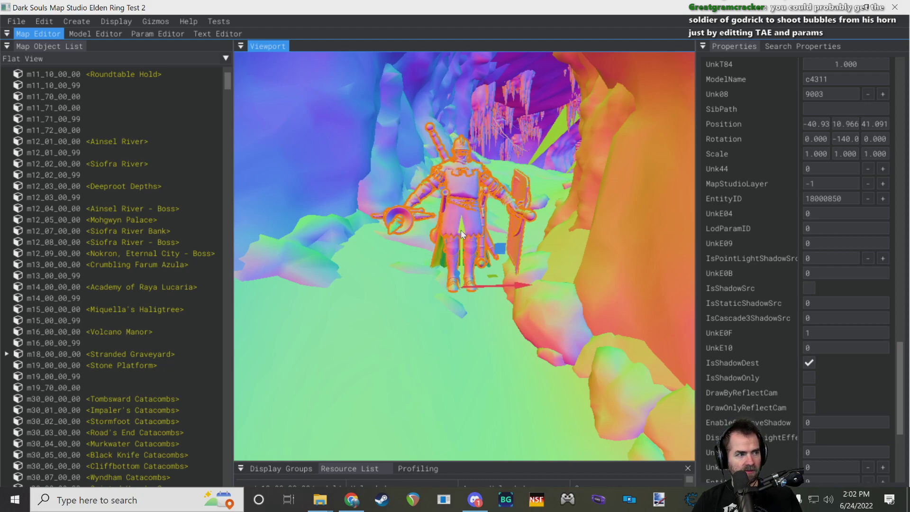
right_drag(464, 226, 474, 228)
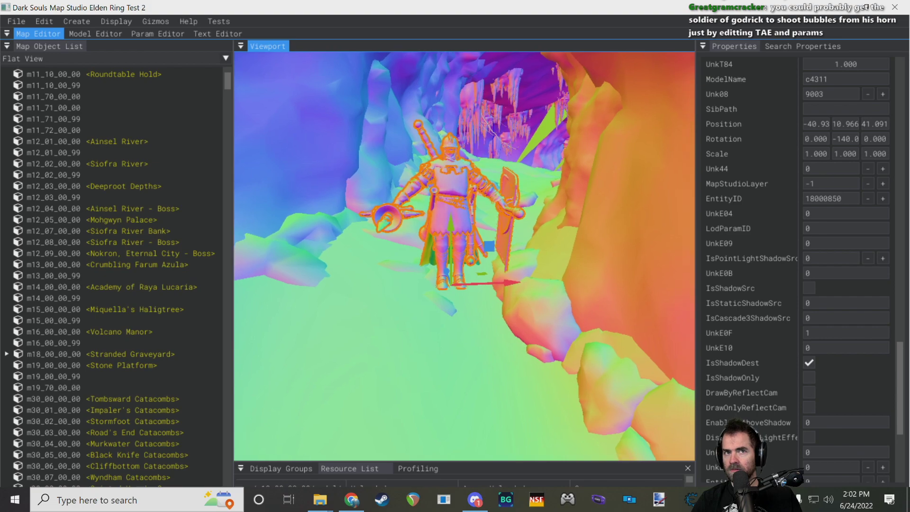
- Push the soldier underground once more and pull it back up to a height of about 10.58
drag(452, 256, 456, 417)
right_drag(456, 417, 457, 425)
key(s)
drag(469, 288, 473, 180)
key(w)
right_drag(473, 180, 448, 178)
drag(451, 271, 451, 297)
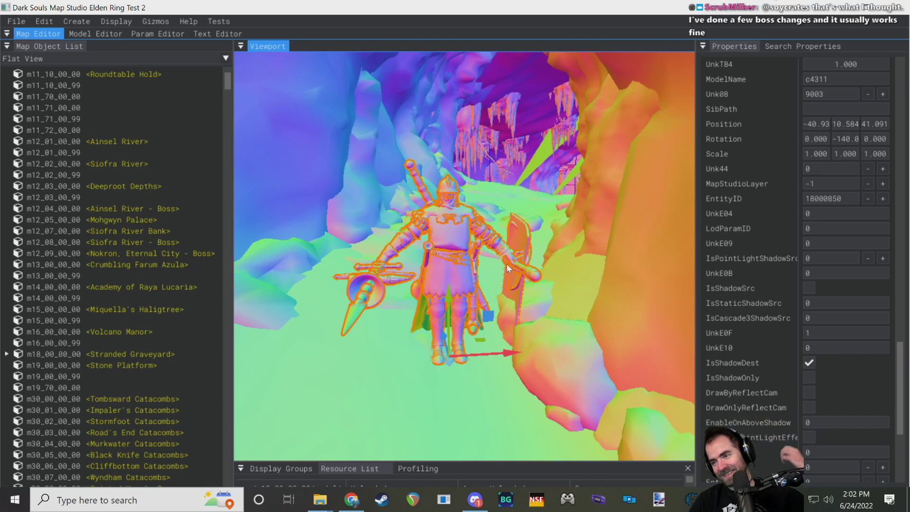
- Nudge the soldier's Y rotation to about -139.9 degrees
mouse_move(516, 237)
right_down()
mouse_move(525, 250)
mouse_move(493, 240)
mouse_move(504, 239)
right_up()
key(w)
key(s)
key(s)
key(d)
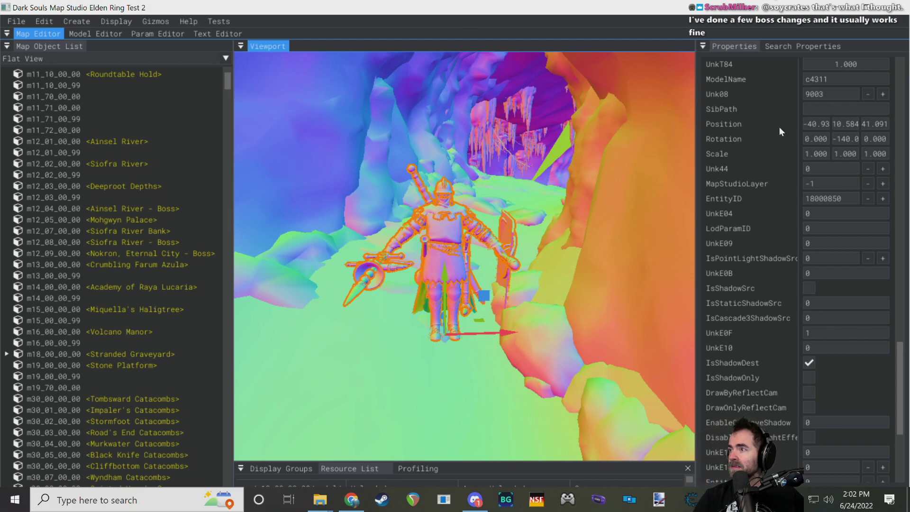
right_drag(469, 309, 378, 318)
key(w)
key(d)
key(s)
mouse_move(847, 139)
mouse_down()
mouse_move(835, 138)
mouse_move(856, 138)
mouse_move(847, 139)
mouse_up()
- Close in on the soldier and compare its translation and rotation gizmos by switching between them
right_drag(467, 294, 503, 312)
key(d)
key(w)
right_drag(636, 240, 573, 234)
key(e)
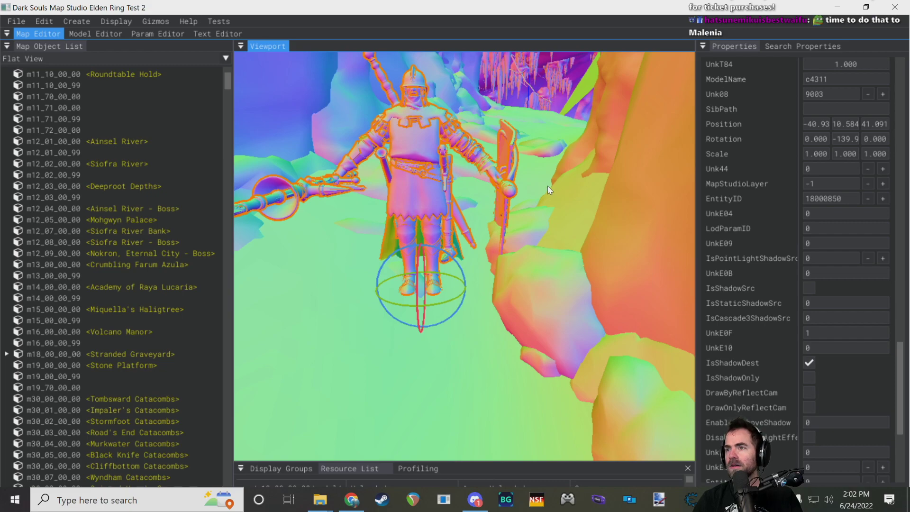
key(w)
key(e)
key(w)
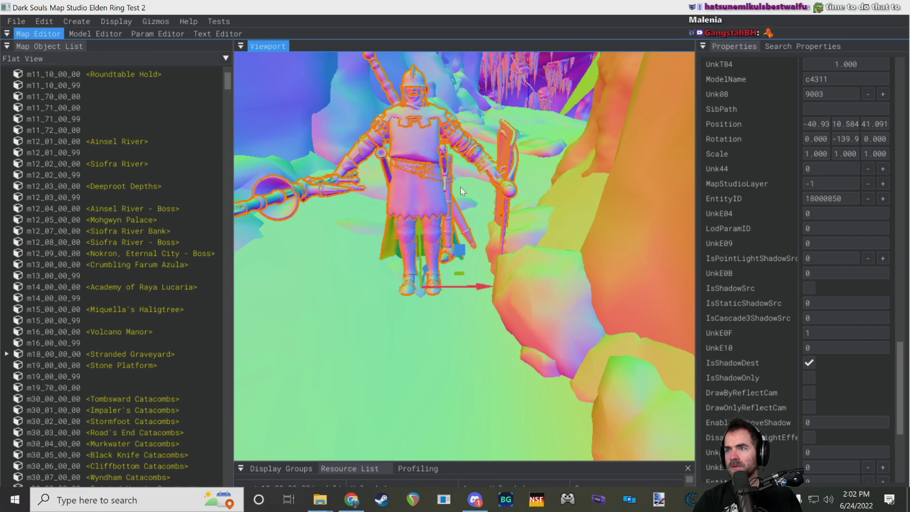
key(e)
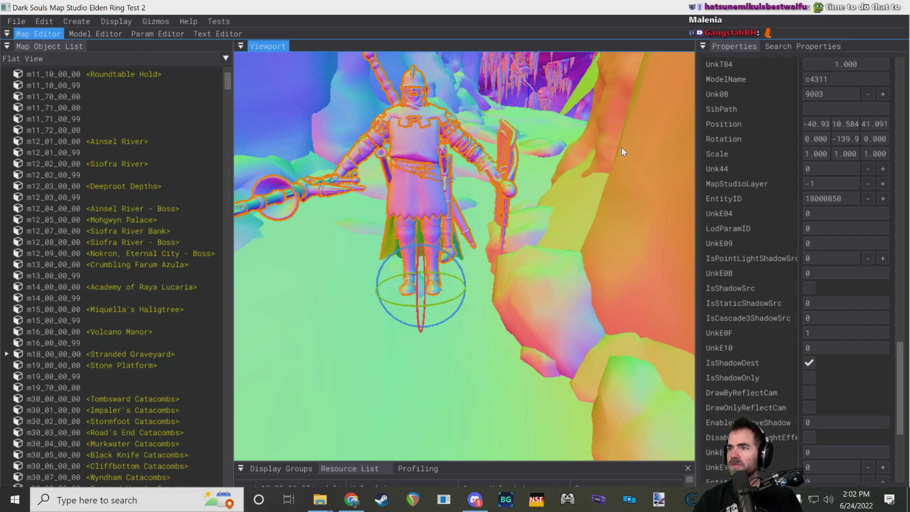
- Turn the soldier upside down and lift it to a height of about 12.75
click(581, 139)
right_drag(570, 135, 519, 158)
click(523, 180)
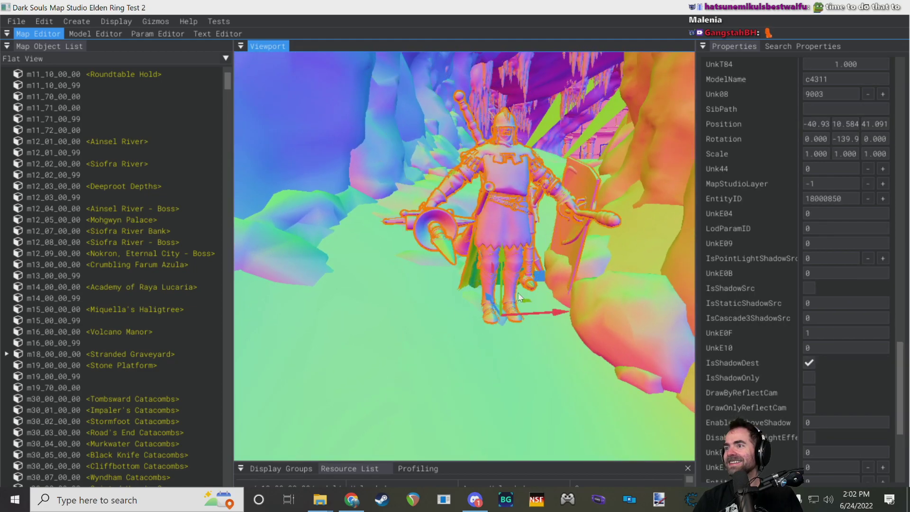
drag(524, 327, 523, 436)
key(w)
drag(495, 354, 505, 178)
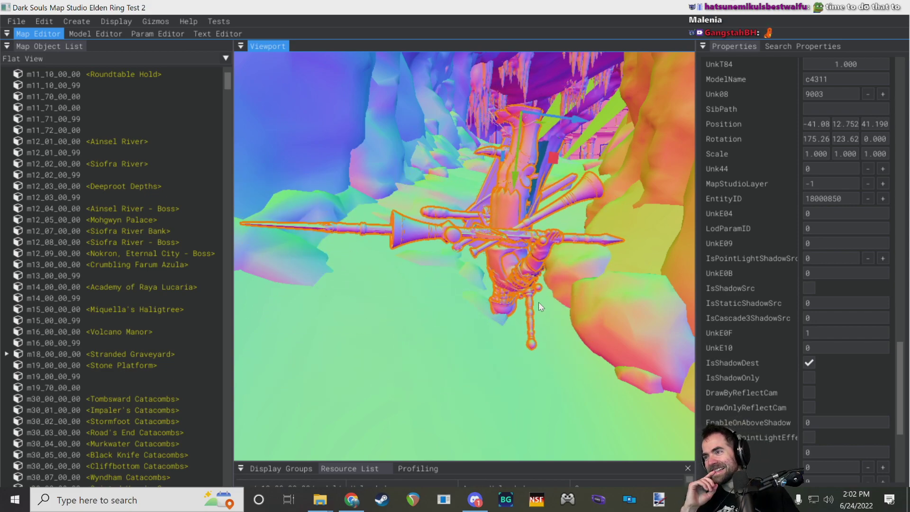
- Rotate the upside-down soldier to about -179.8, 32.29 and 4.73 degrees
key(s)
right_drag(538, 303, 536, 233)
key(w)
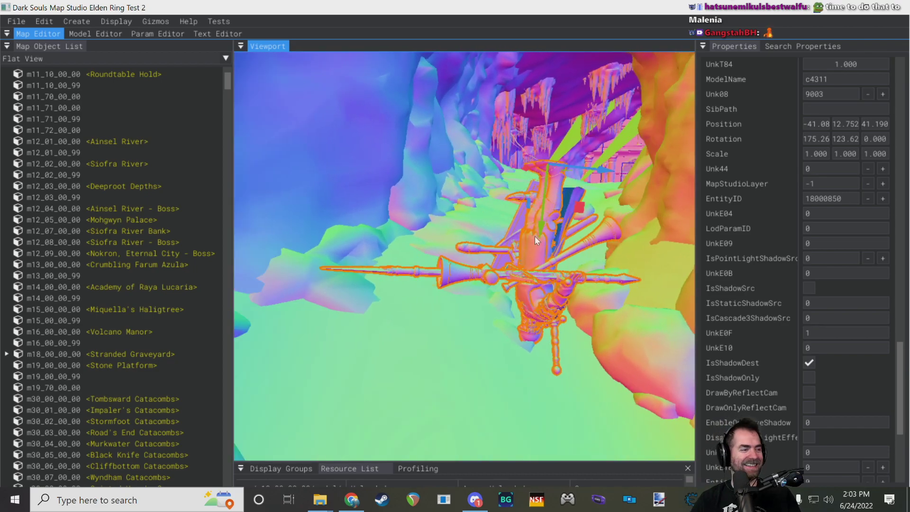
key(e)
drag(562, 172, 492, 152)
- Try stretching the soldier to an X scale of about -23, and reset that scale to 1
right_drag(545, 199, 564, 230)
key(s)
key(w)
key(w)
drag(817, 154, 762, 153)
drag(816, 156, 765, 160)
double_click(814, 155)
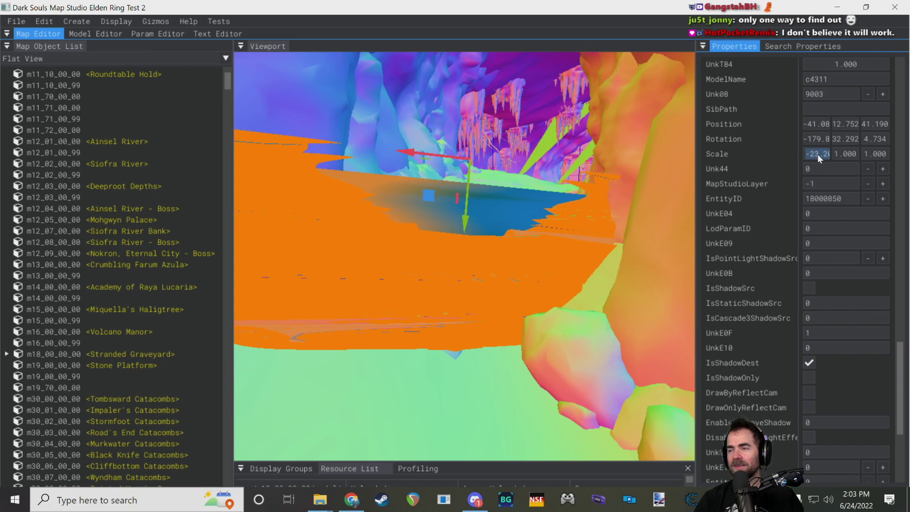
text(1)
key(Return)
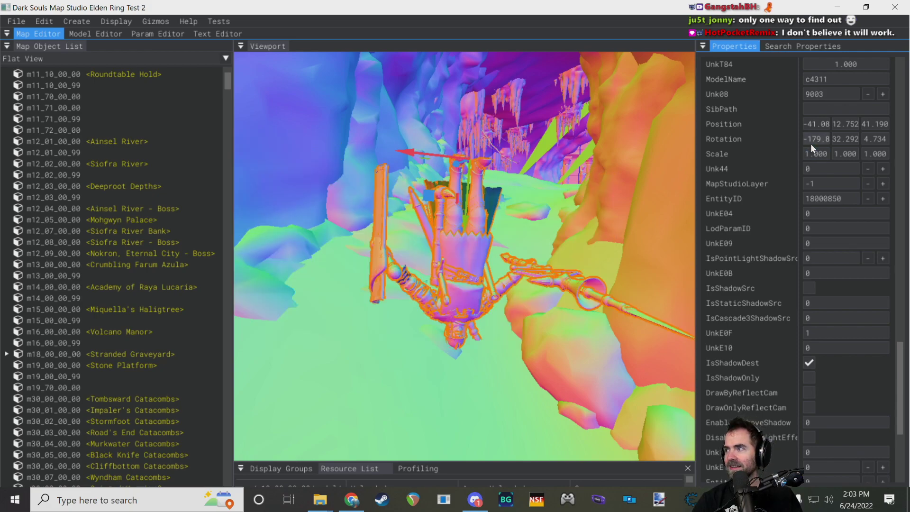
- Try uneven negative scaling on the soldier, about -0.3 in Y and -1.4 in Z
key(s)
right_drag(539, 261, 536, 236)
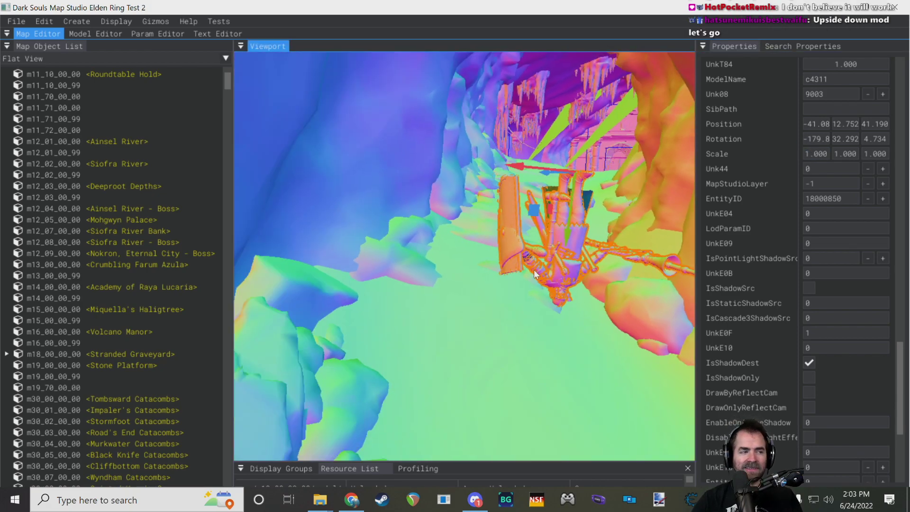
key(w)
mouse_move(562, 221)
right_down()
mouse_move(574, 226)
mouse_move(560, 220)
right_up()
click(844, 156)
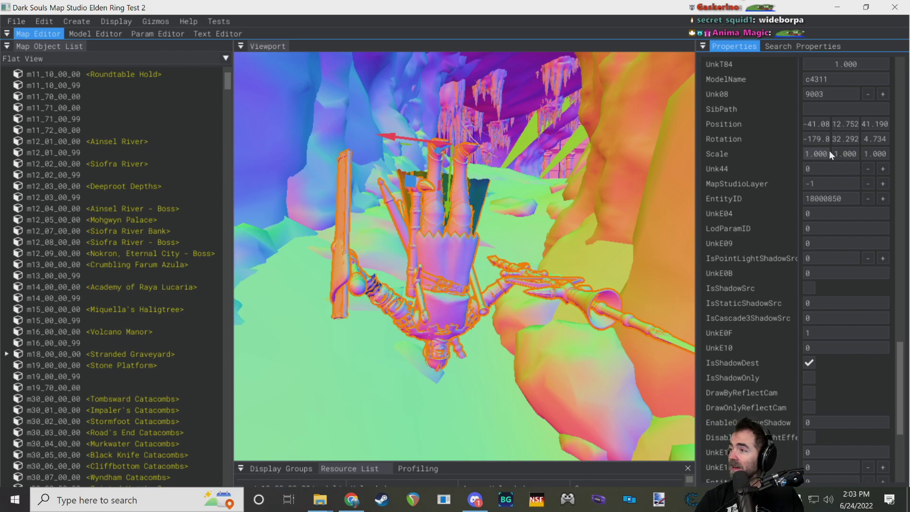
mouse_move(850, 147)
mouse_down()
mouse_move(839, 149)
mouse_move(859, 152)
mouse_move(810, 153)
mouse_move(864, 153)
mouse_up()
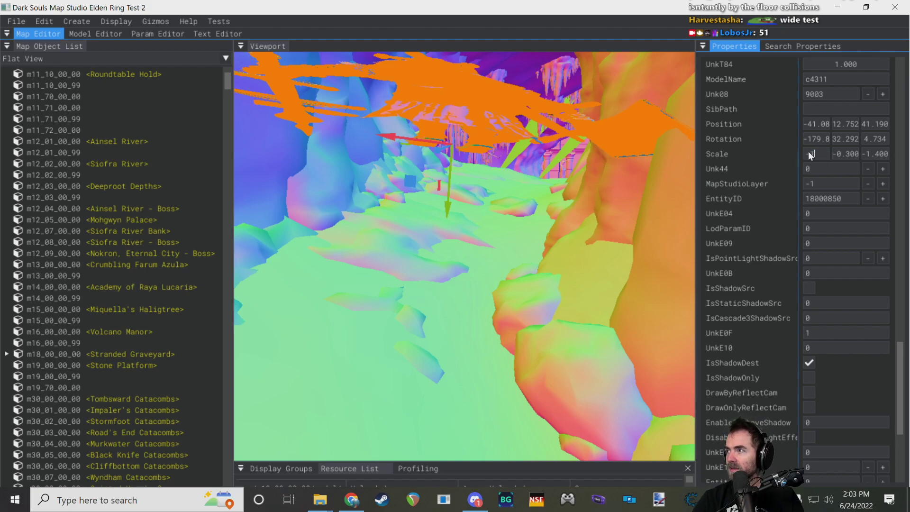
- Set the soldier's X, Y and Z scale all to -1
key(Return)
double_click(842, 154)
text(-1)
key(Return)
double_click(878, 154)
text(-1)
key(Return)
key(s)
mouse_move(529, 181)
right_down()
mouse_move(522, 149)
mouse_move(529, 180)
right_up()
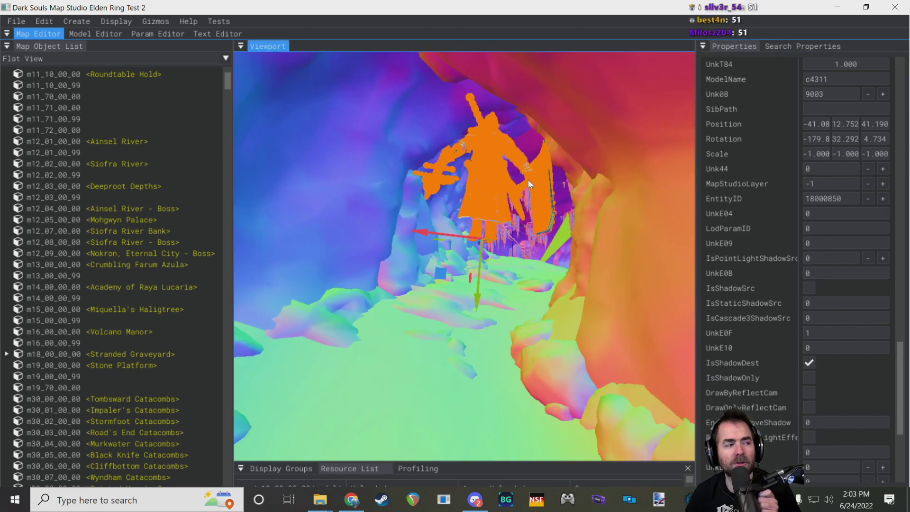
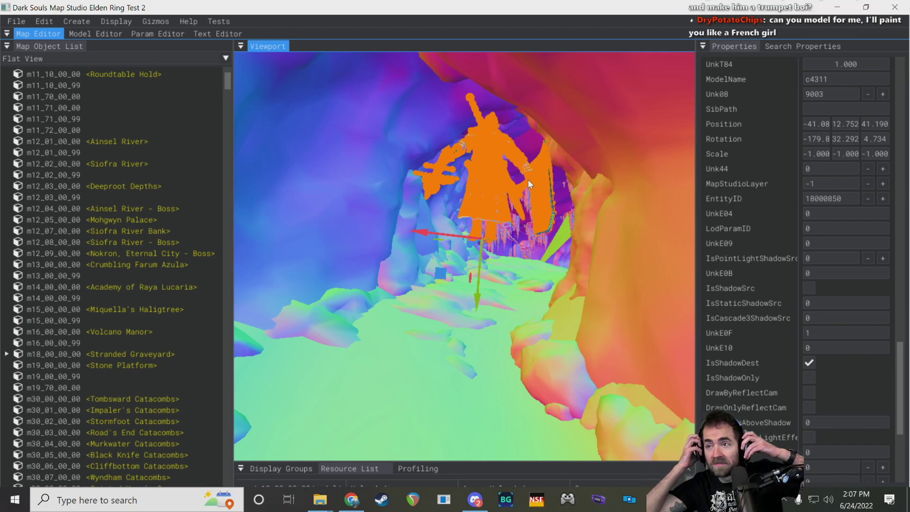
- Reselect the inverted soldier, turn it around and lower it toward the cave floor
click(473, 307)
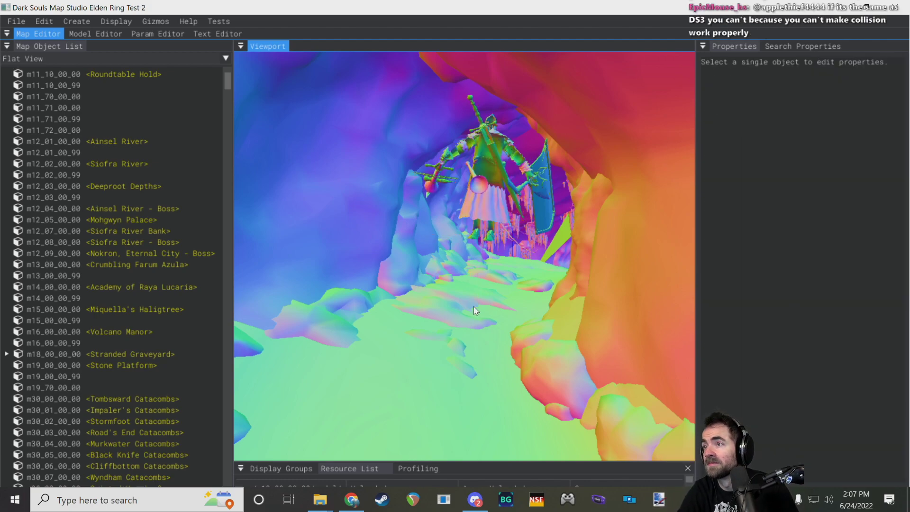
click(484, 190)
drag(475, 307, 527, 314)
key(e)
right_drag(527, 314, 573, 223)
key(w)
key(s)
key(w)
drag(443, 379, 445, 437)
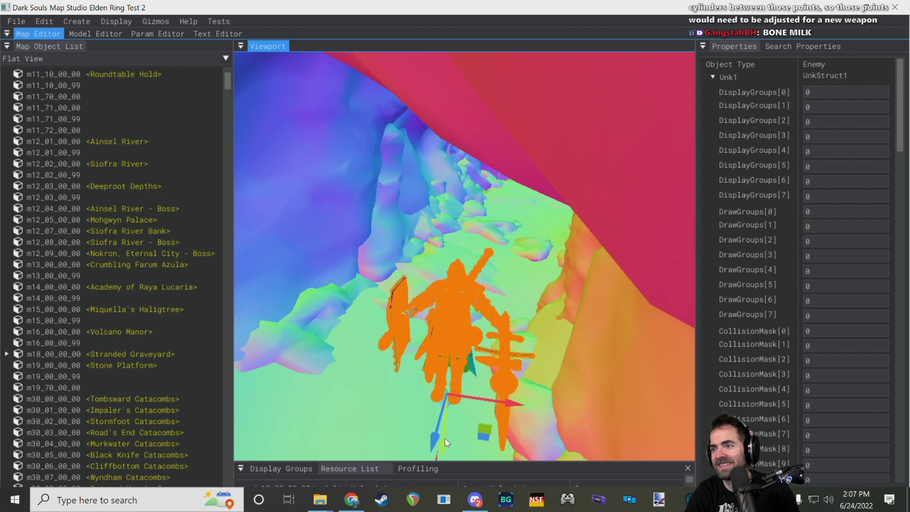
- Fine-tune the soldier's position on the floor to about -40.88, 10.60, 40.97, with a Y rotation of about -144.6 degrees
drag(507, 400, 489, 406)
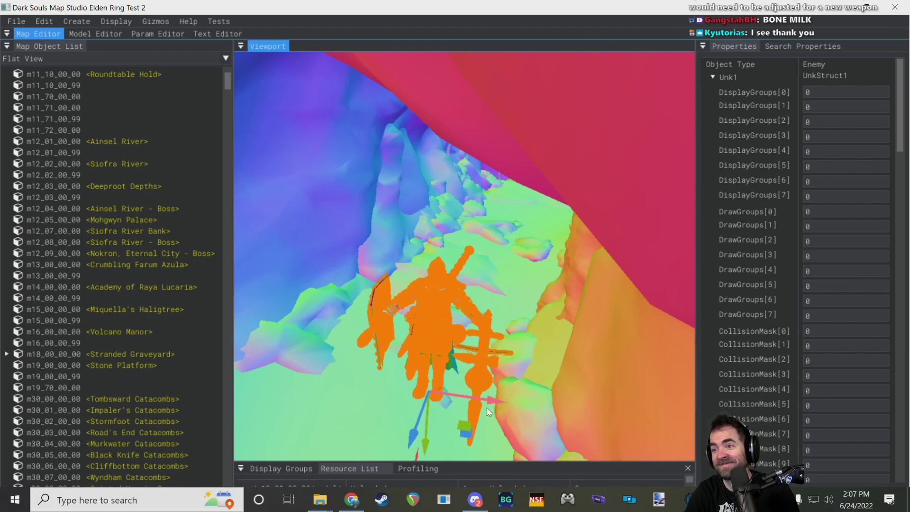
drag(428, 445, 428, 454)
right_drag(428, 455, 448, 365)
key(w)
key(w)
key(w)
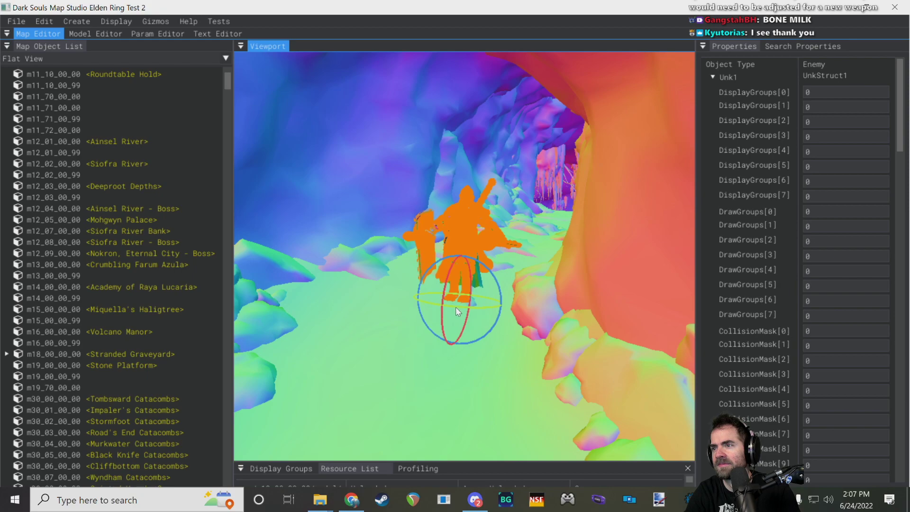
key(w)
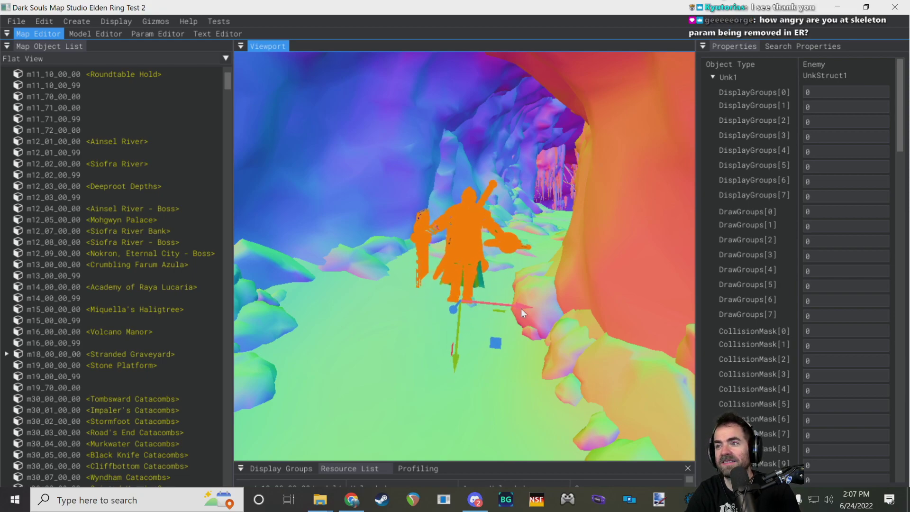
drag(520, 309, 524, 306)
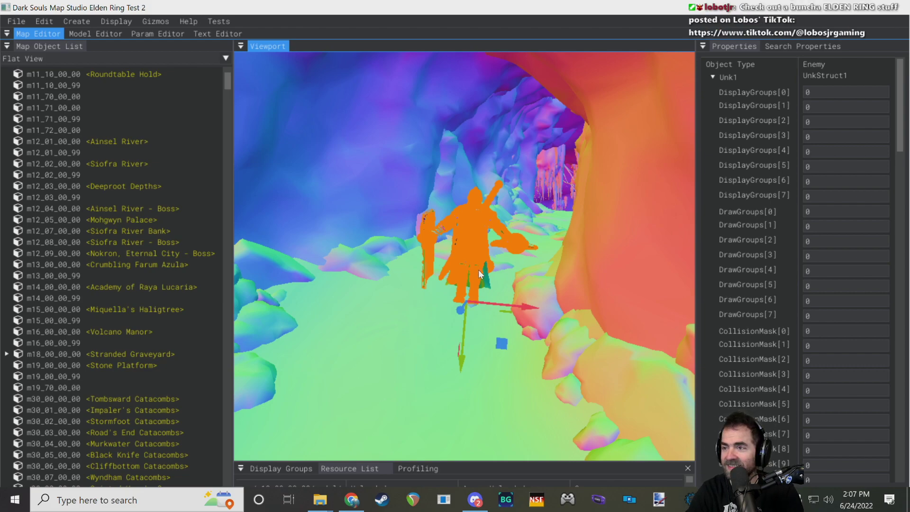
key(e)
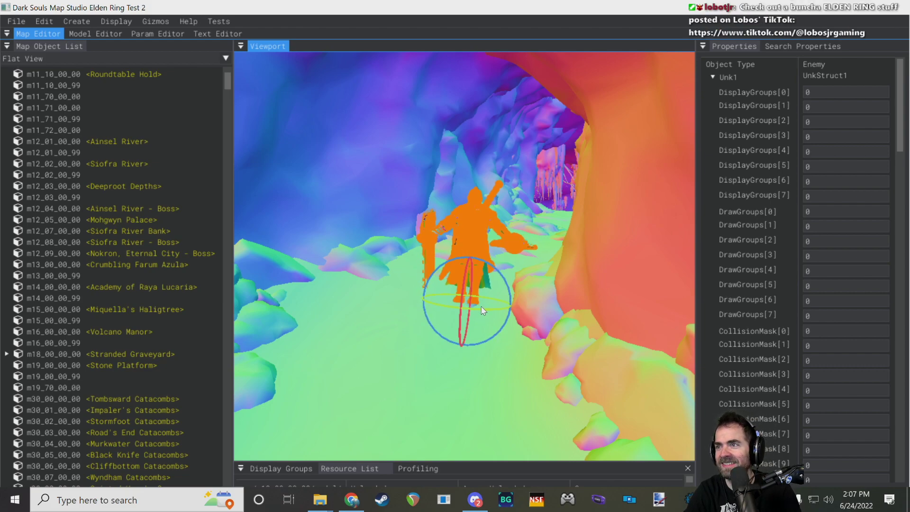
key(w)
- View the inverted soldier up close and go down its properties to Position, Rotation and Scale
mouse_move(496, 291)
right_down()
mouse_move(474, 292)
mouse_move(542, 258)
mouse_move(678, 253)
mouse_move(496, 291)
right_up()
key(s)
key(s)
right_drag(548, 266, 538, 275)
scroll(762, 263, down, 14)
right_drag(388, 219, 394, 238)
key(w)
right_drag(496, 291, 496, 292)
scroll(793, 269, down, 10)
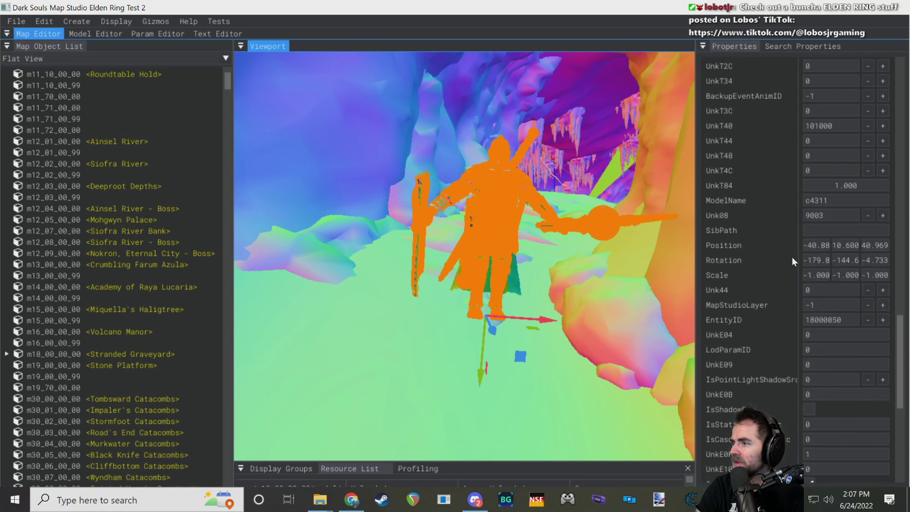
- Look over the soldier's properties from Scale and MapStudioLayer through EntityID to the shadow flags
scroll(792, 257, down, 5)
scroll(790, 260, up, 5)
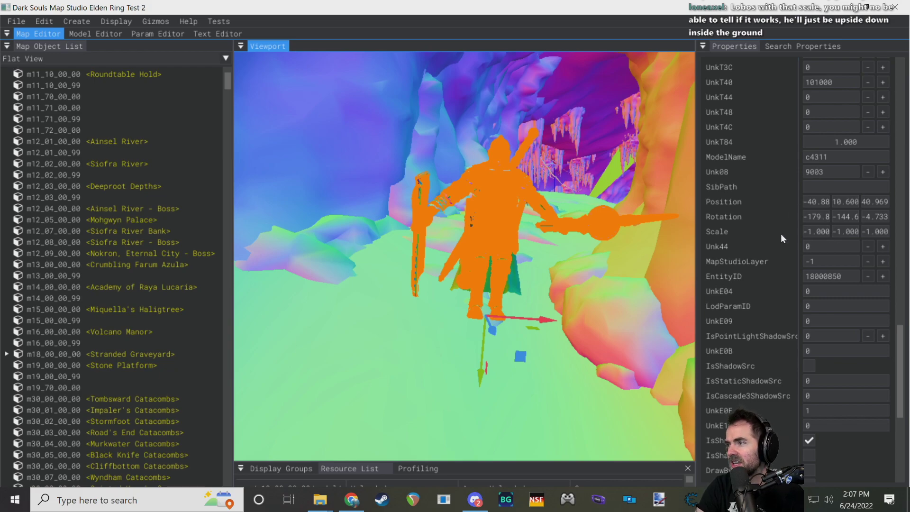
scroll(780, 235, down, 1)
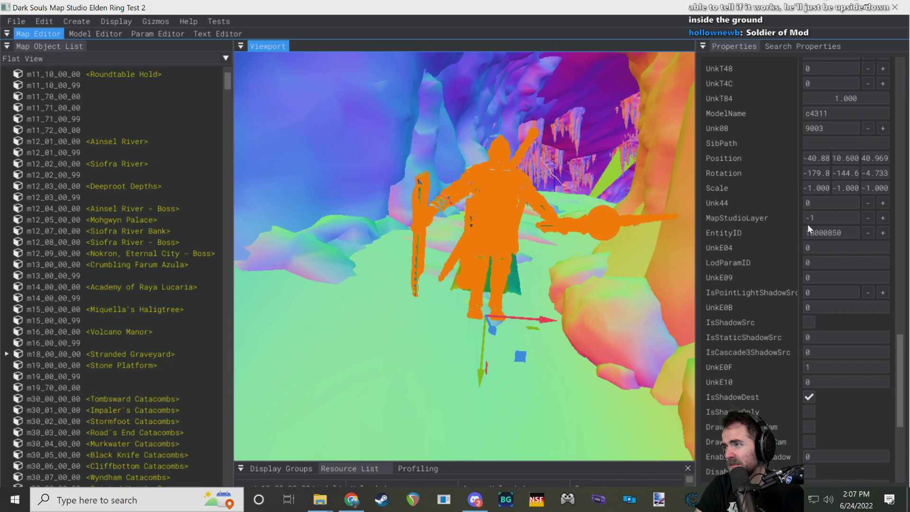
scroll(799, 238, down, 1)
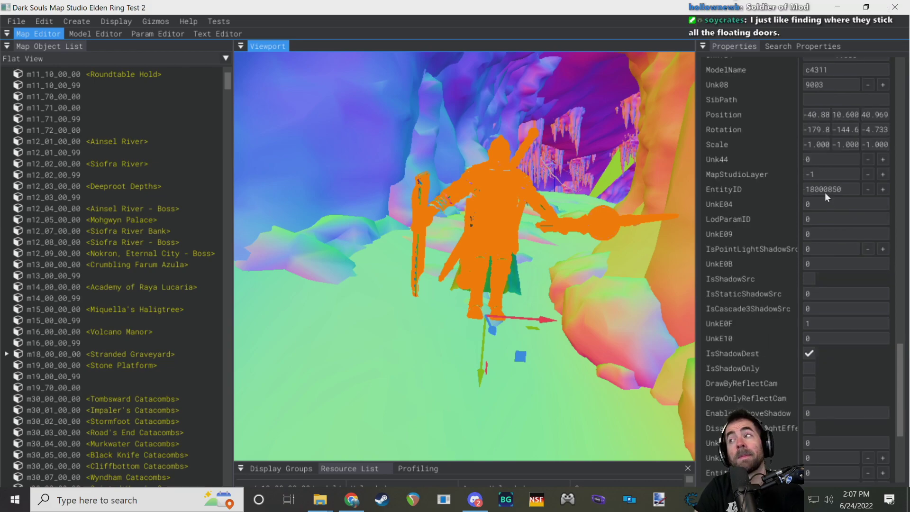
click(737, 189)
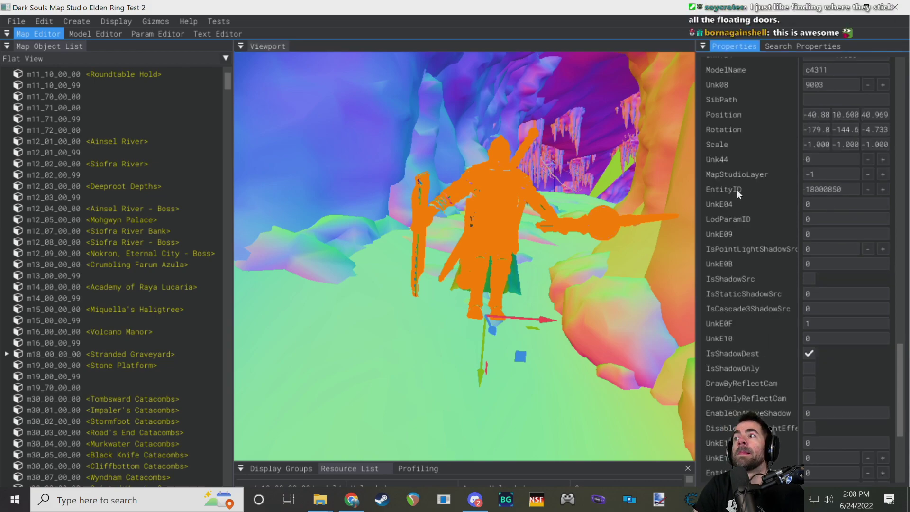
- Go back through the soldier's properties to examine its CollisionPartName, BackupEventAnimID and ModelName
right_drag(569, 192, 570, 191)
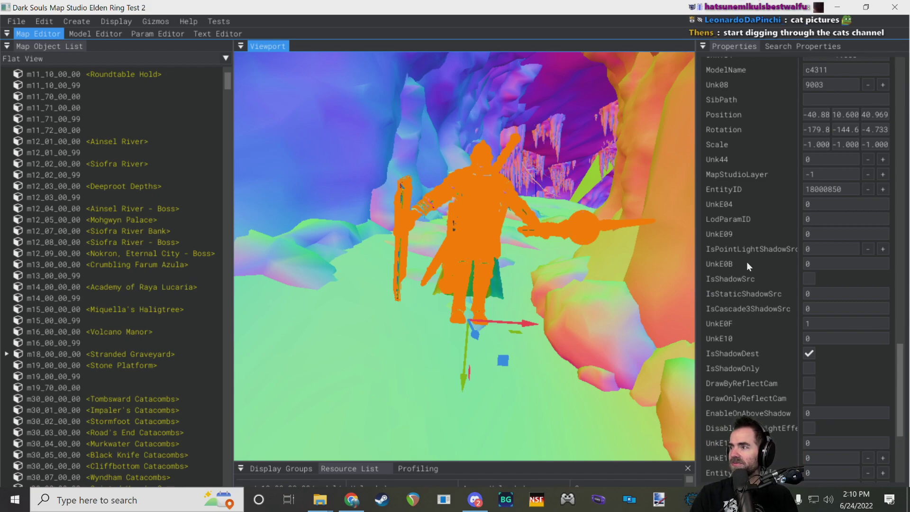
scroll(747, 262, up, 20)
drag(901, 105, 892, 357)
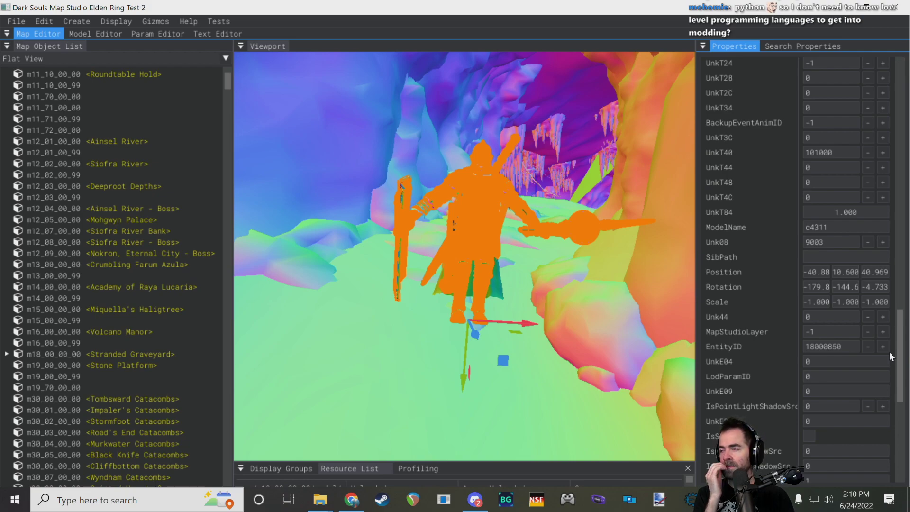
scroll(863, 269, up, 1)
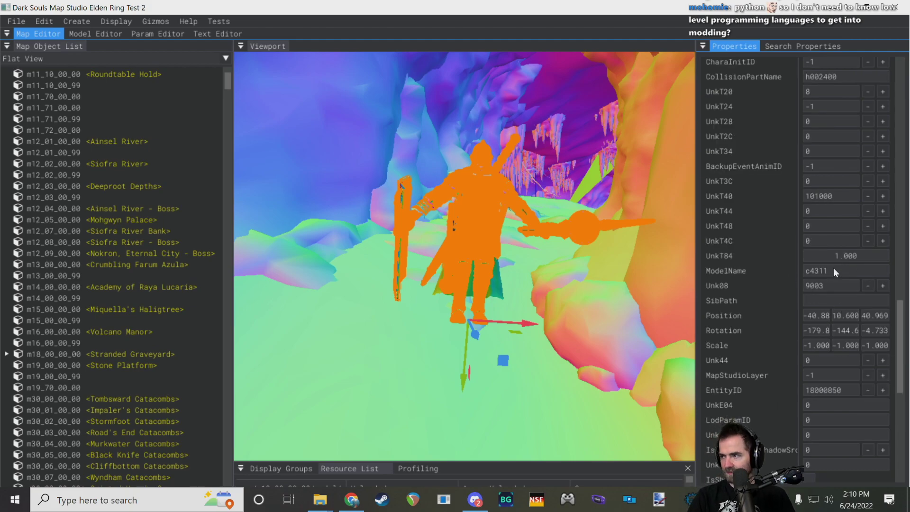
- Look through the soldier's properties from Position and EntityID past the shadow and reflection flags to EntityGroupIDs and Name
drag(903, 327, 876, 359)
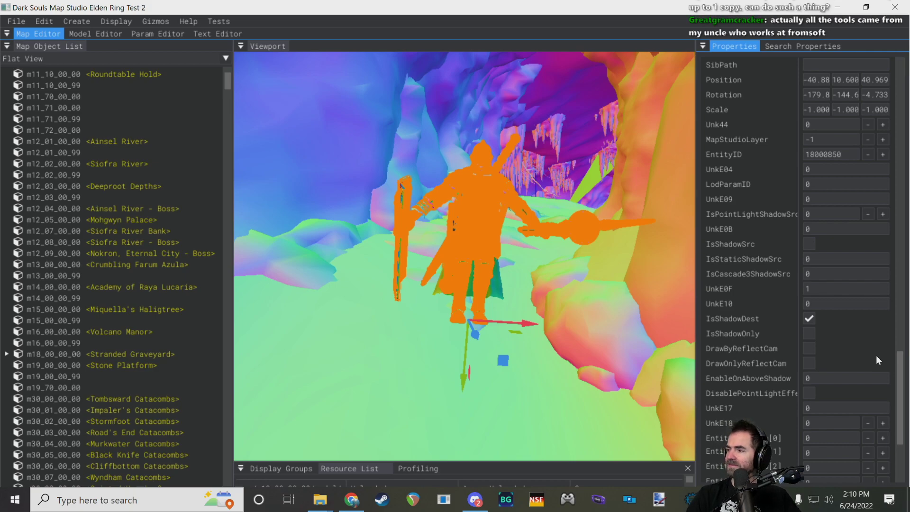
mouse_move(901, 362)
mouse_down()
mouse_move(901, 375)
mouse_move(899, 359)
mouse_up()
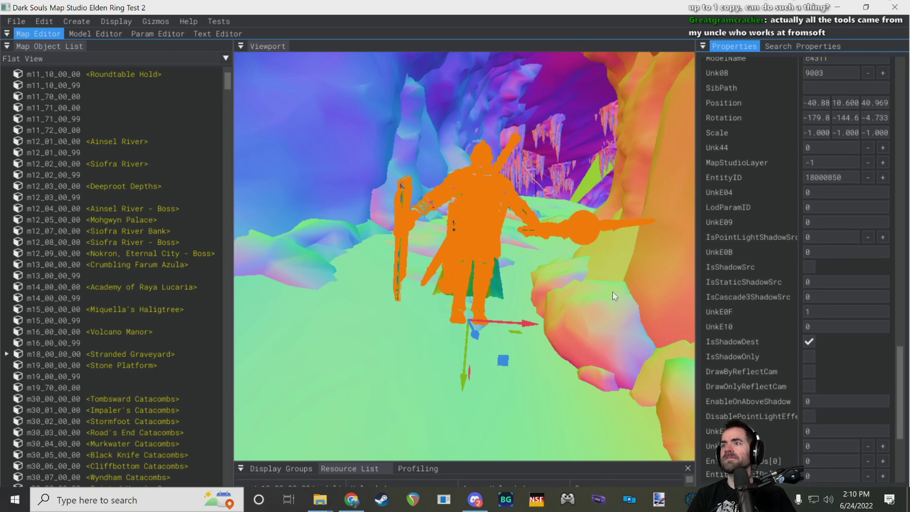
right_drag(610, 274, 574, 232)
key(w)
key(s)
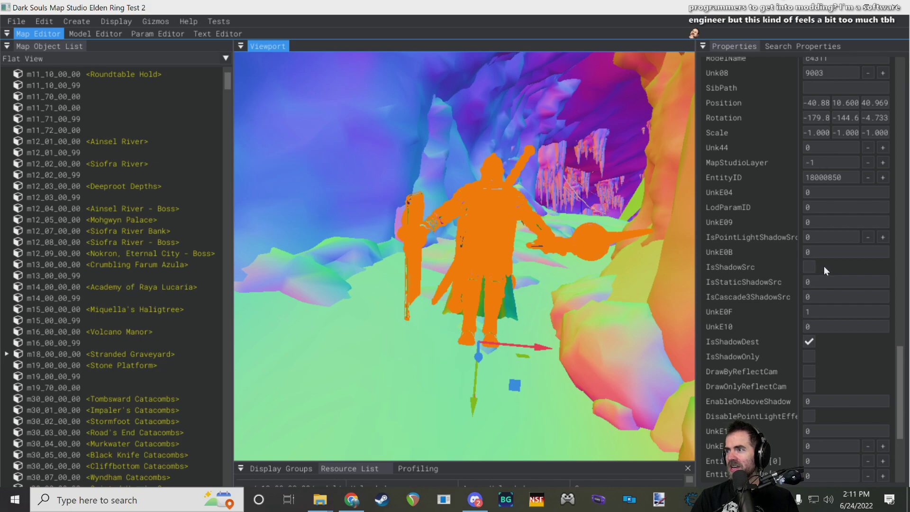
drag(904, 360, 903, 352)
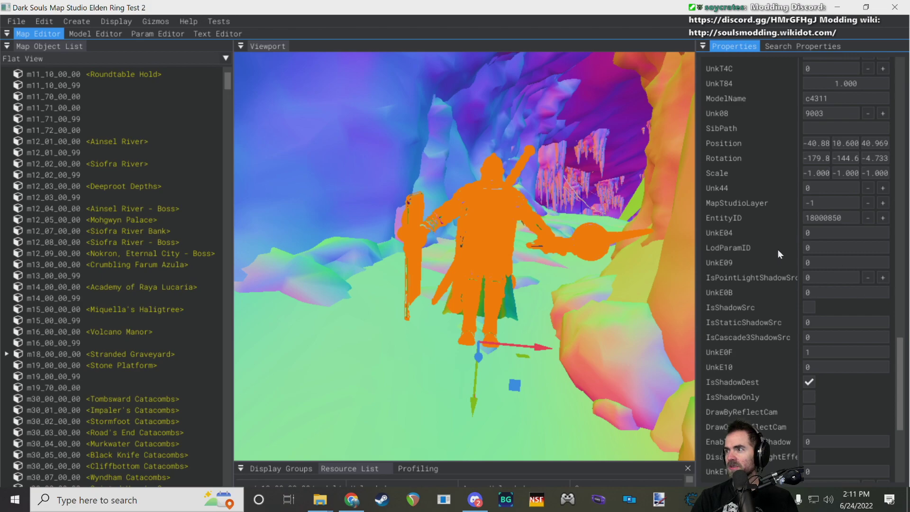
scroll(849, 291, down, 2)
scroll(858, 266, down, 6)
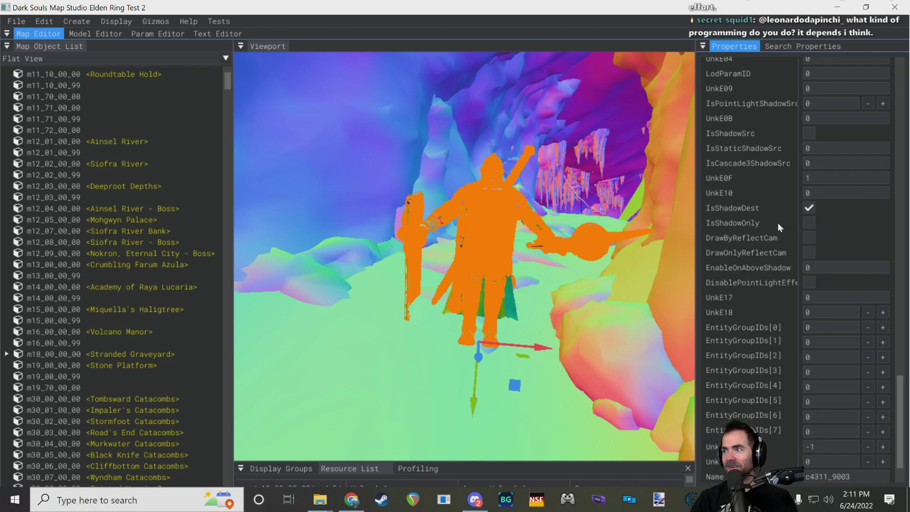
scroll(773, 219, down, 1)
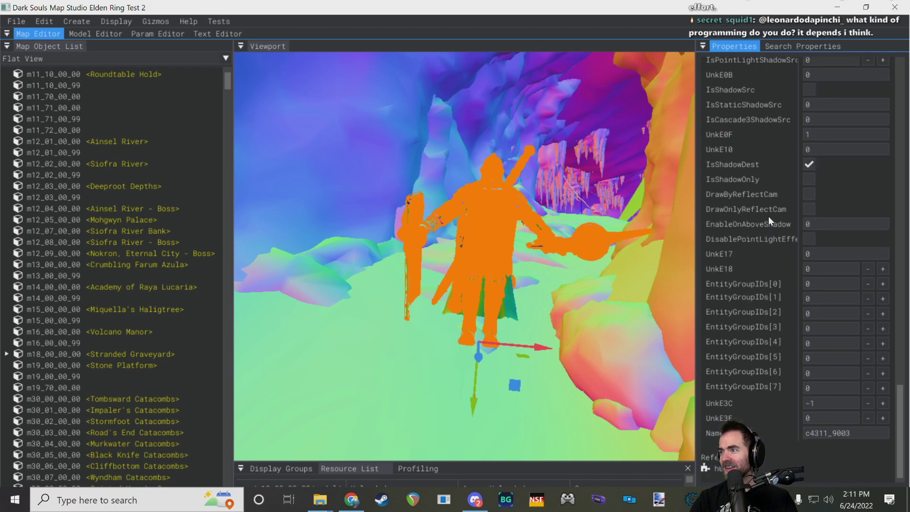
- Enable IsShadowOnly for the soldier and view it from different angles and distances in the cave
click(500, 221)
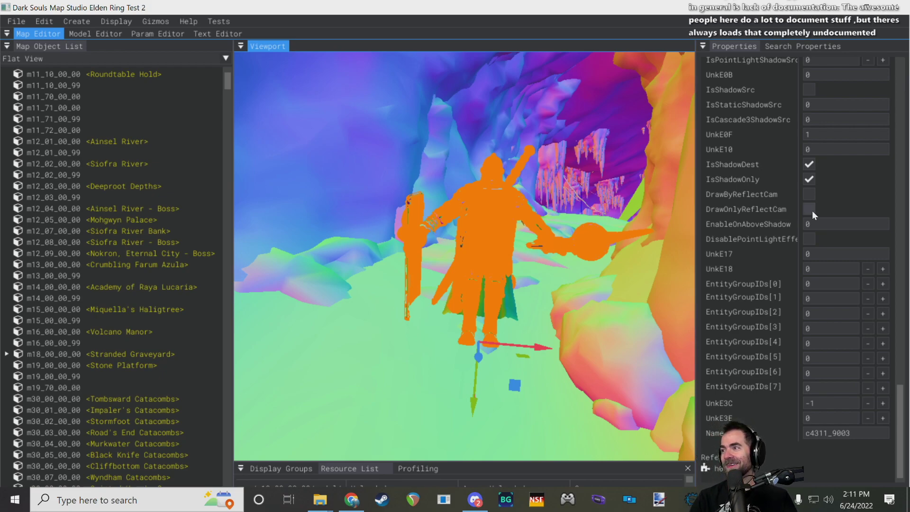
right_drag(682, 212, 460, 227)
key(w)
key(w)
key(s)
right_drag(573, 247, 742, 211)
key(w)
key(w)
key(w)
key(w)
right_drag(511, 222, 516, 233)
key(s)
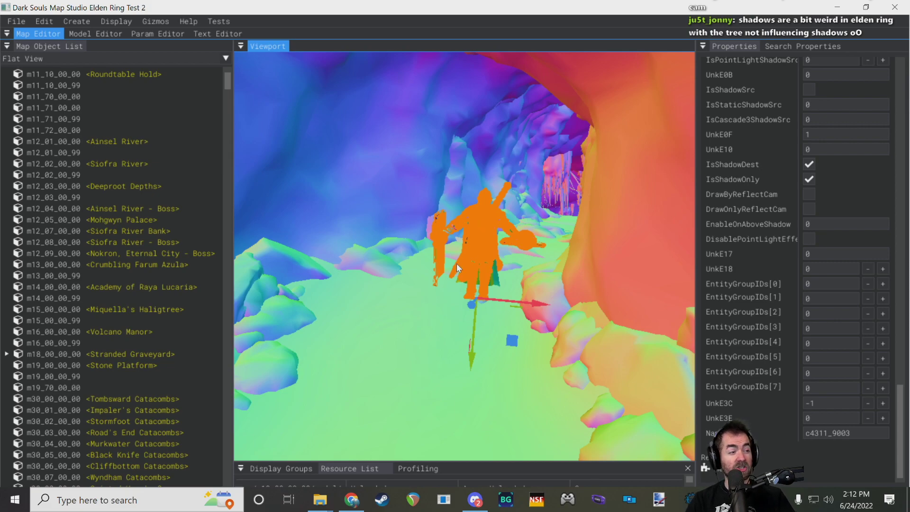
mouse_move(471, 251)
right_down()
mouse_move(441, 250)
mouse_move(472, 251)
right_up()
key(w)
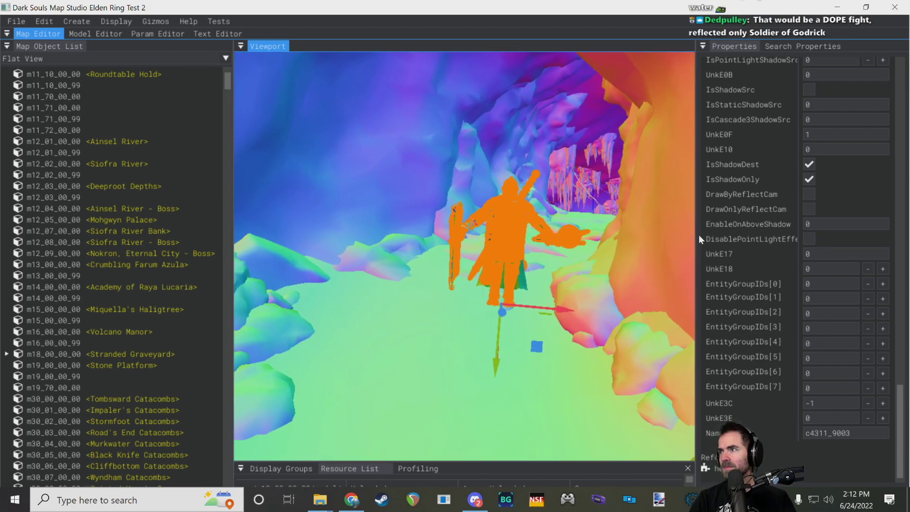
- Disable IsShadowDest for the soldier
click(809, 165)
right_drag(578, 195, 580, 194)
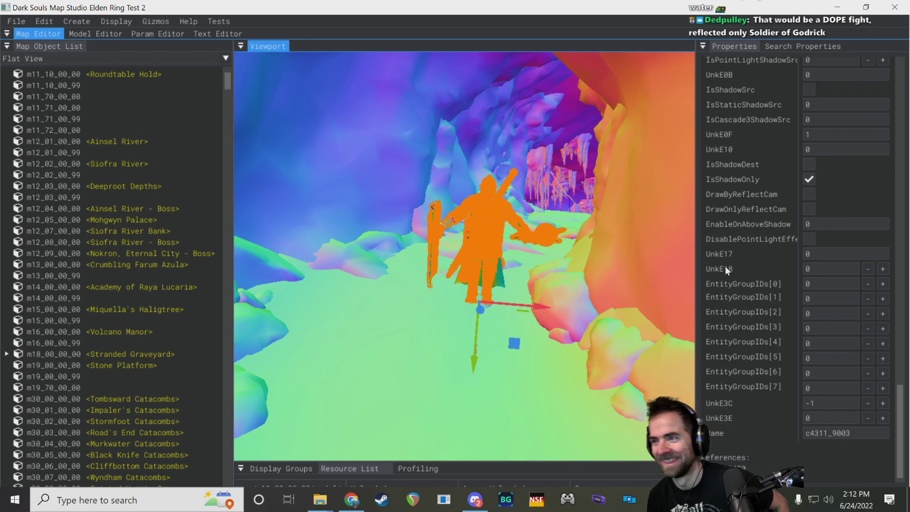
- Skim the soldier's whole property list, comparing DisplayGroups, DrawGroups and CollisionMask at its start with EntityGroupIDs at its end
scroll(747, 249, down, 1)
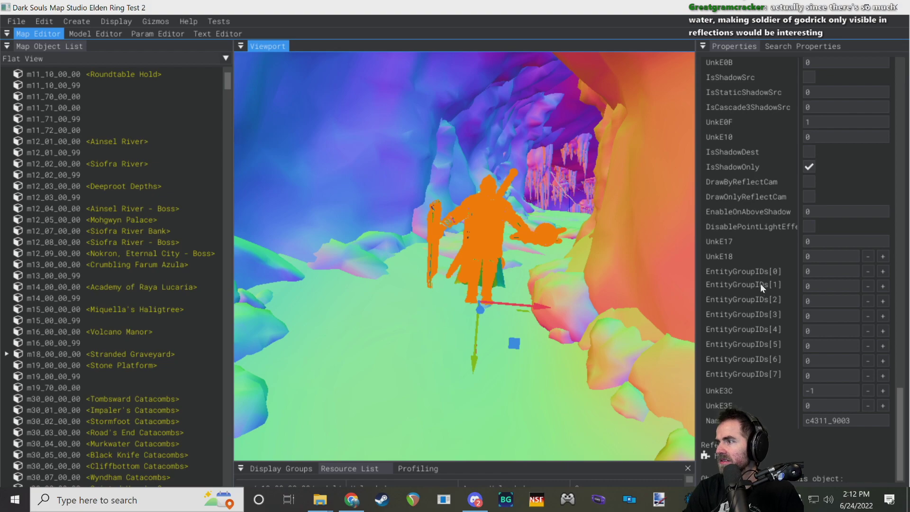
drag(900, 432, 899, 77)
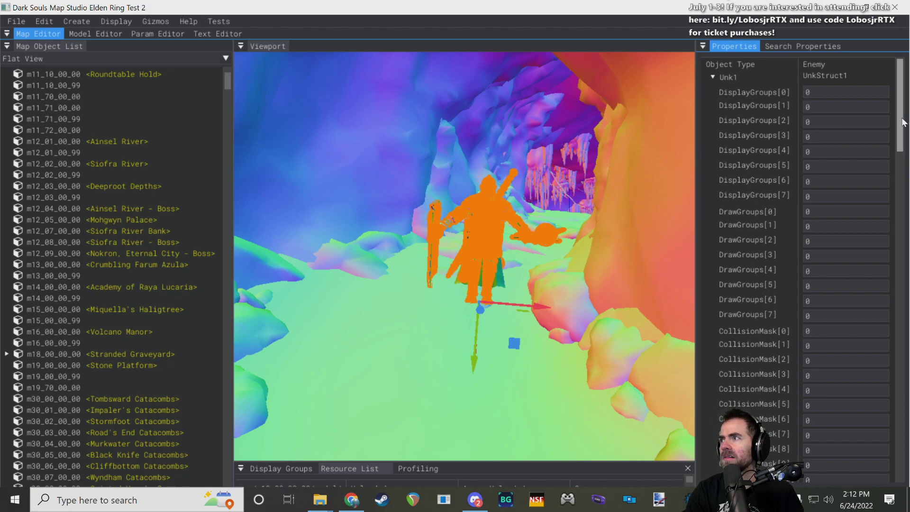
drag(901, 122, 894, 468)
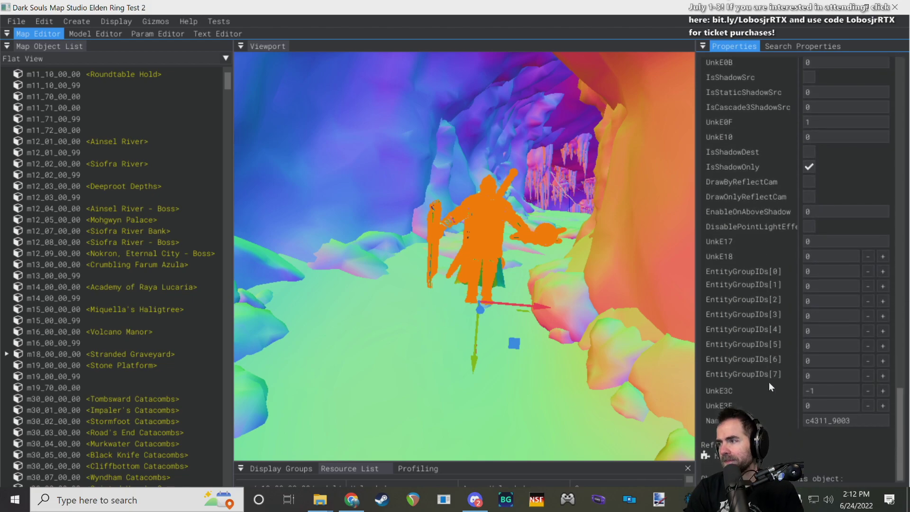
drag(903, 423, 895, 81)
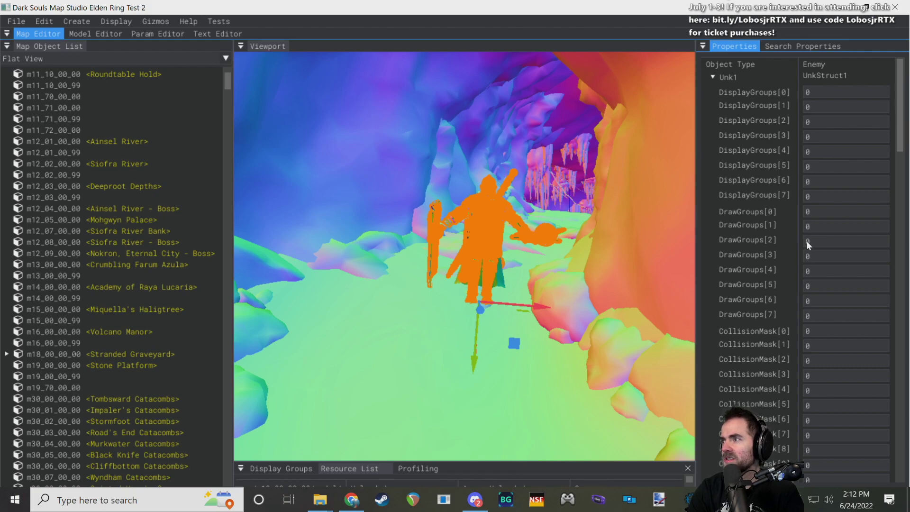
drag(900, 135, 907, 476)
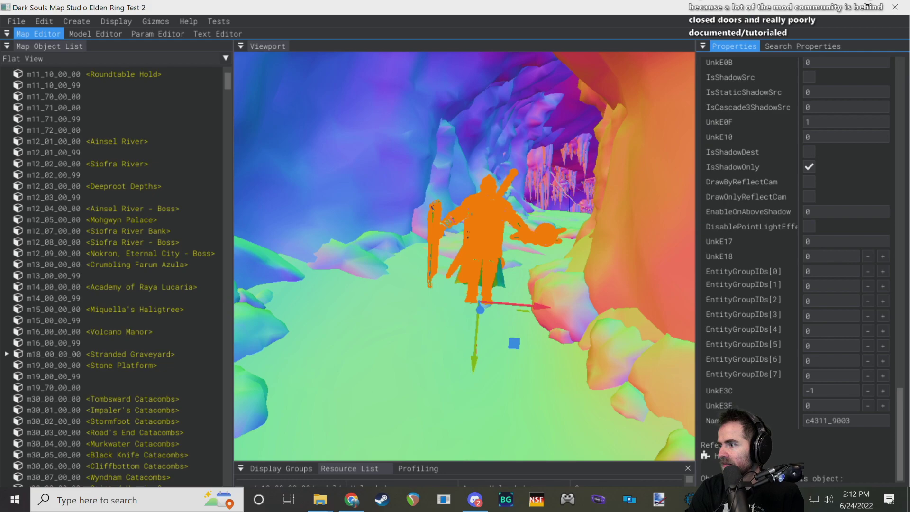
- Rename the selected enemy c4311_9003 to "Soldier of God"
click(850, 424)
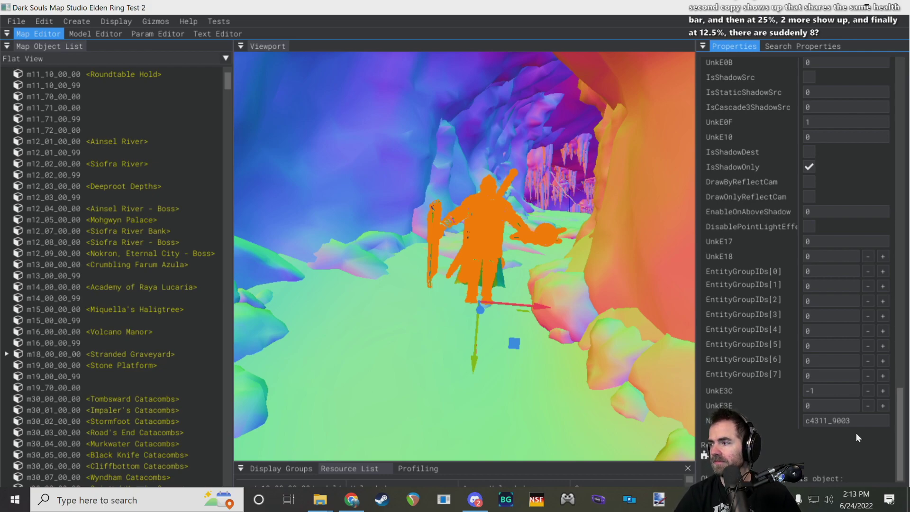
click(843, 423)
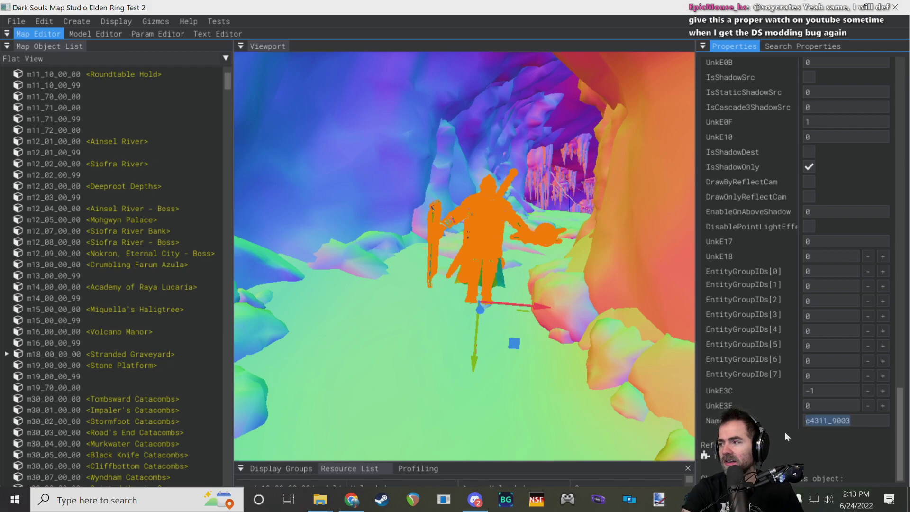
key(BackSpace)
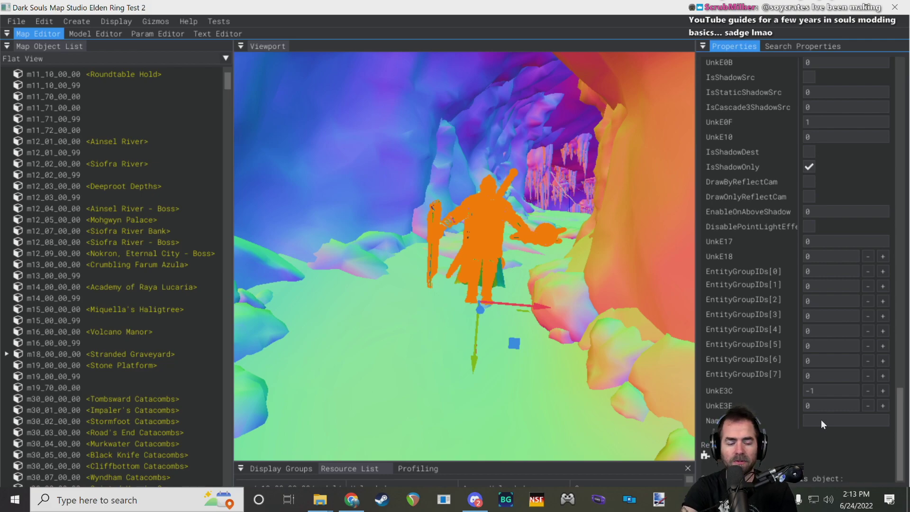
text(SOldier of God)
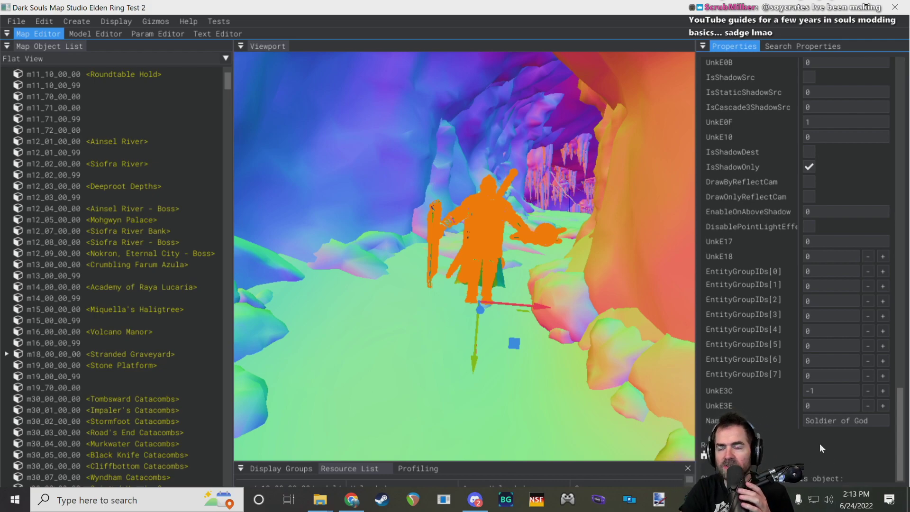
scroll(766, 401, up, 2)
scroll(766, 403, down, 2)
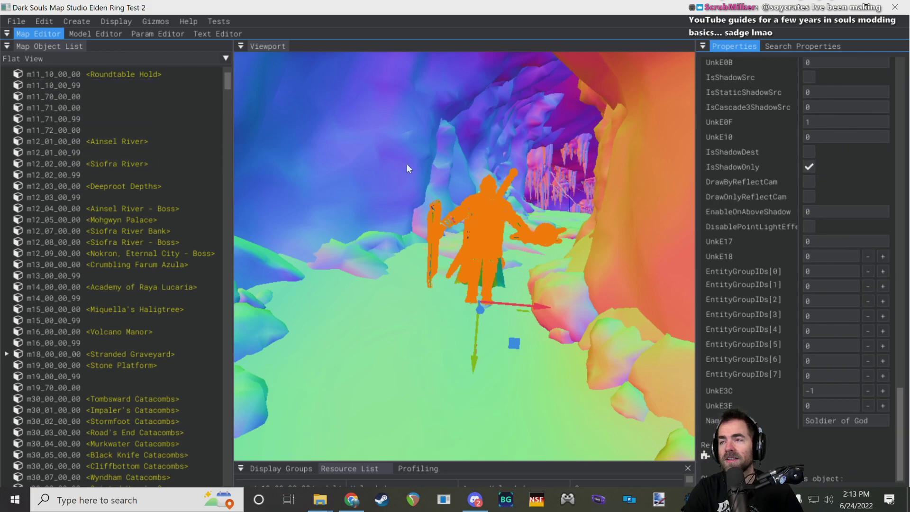
- Save the renamed enemy in the Elden Ring project
click(17, 21)
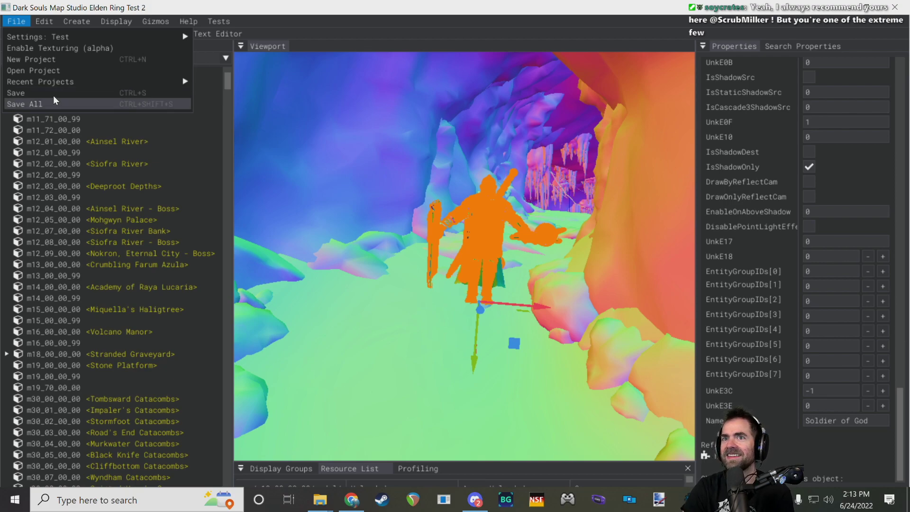
click(34, 94)
click(17, 21)
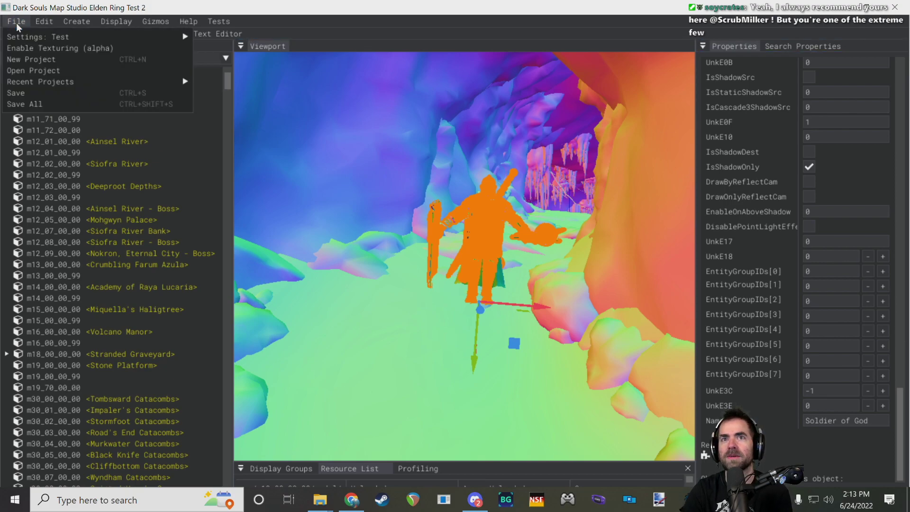
click(28, 95)
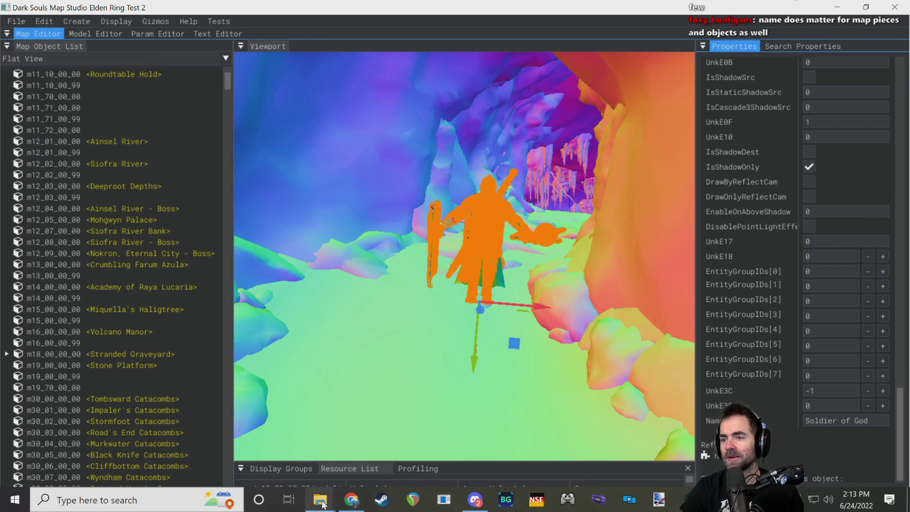
- Switch to the ELDEN RING Game folder in File Explorer and launch start_game_in_offline_mode.exe
mouse_move(322, 504)
mouse_move(348, 467)
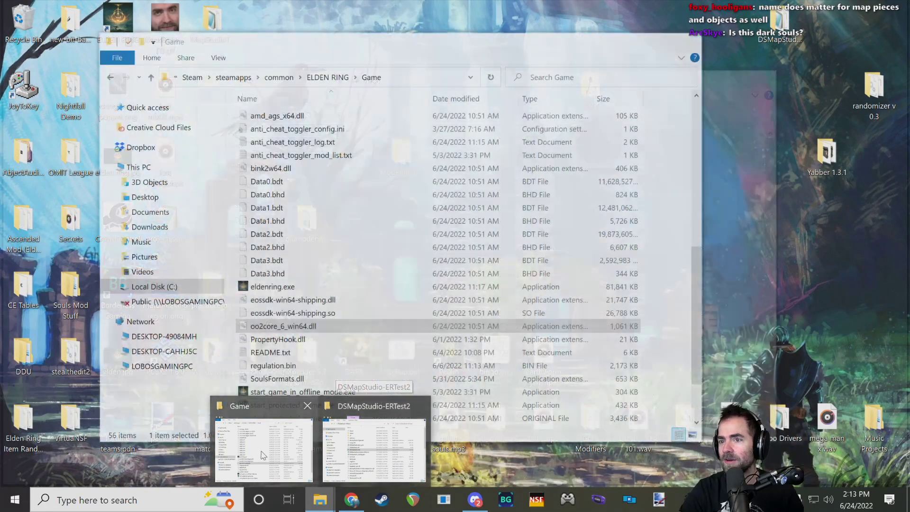
click(264, 450)
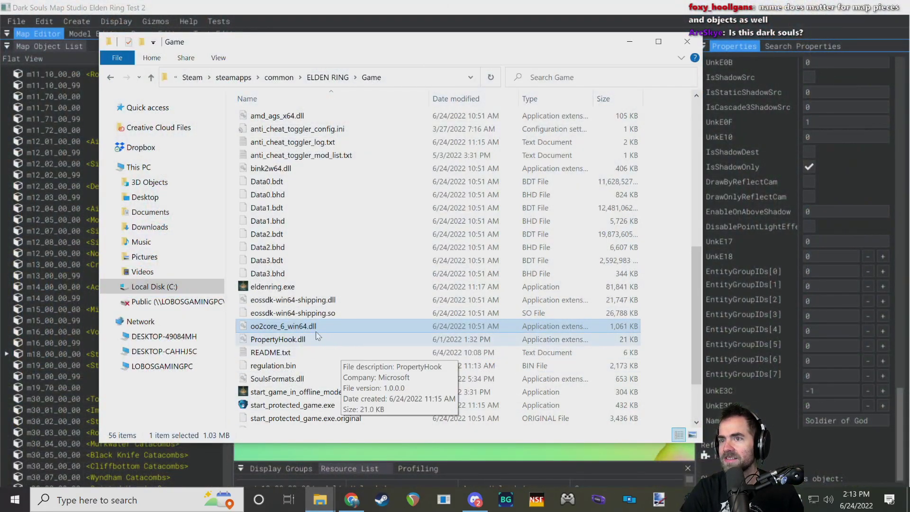
scroll(328, 342, down, 3)
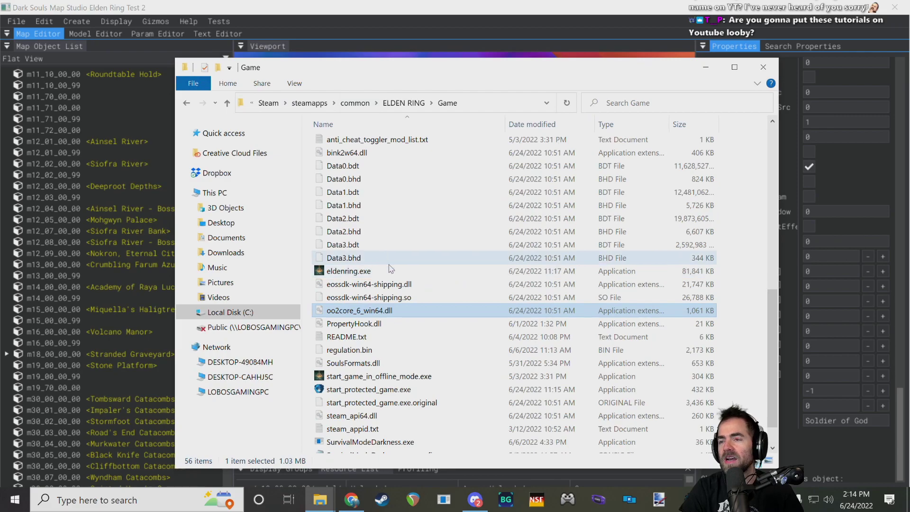
double_click(359, 376)
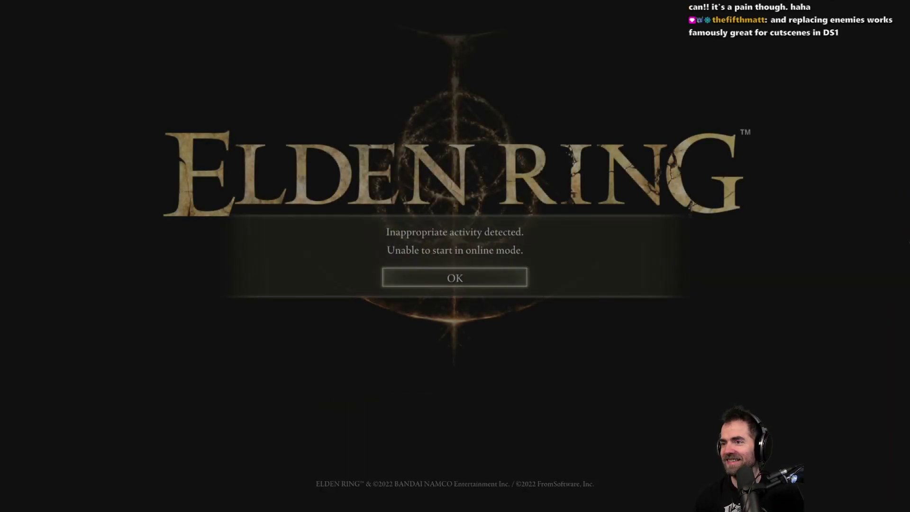
- Dismiss the startup notices in Elden Ring and load the saved test character
key(Return)
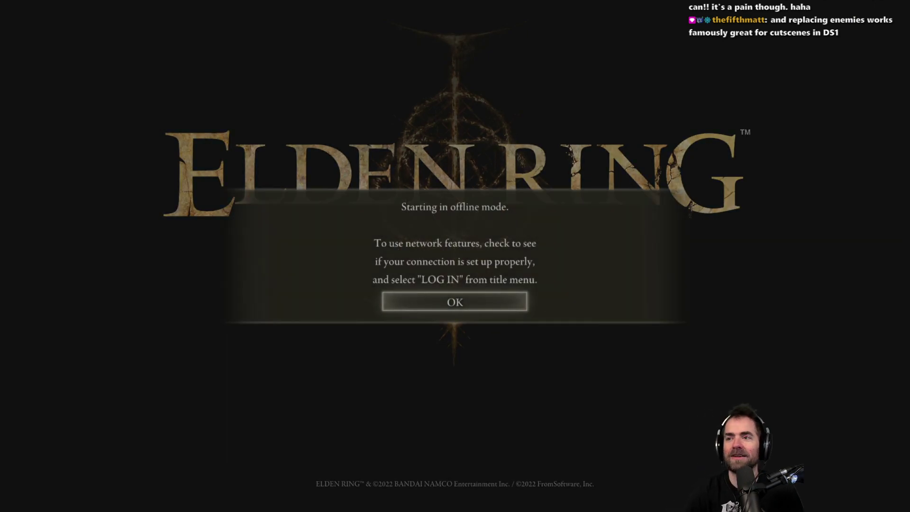
key(e)
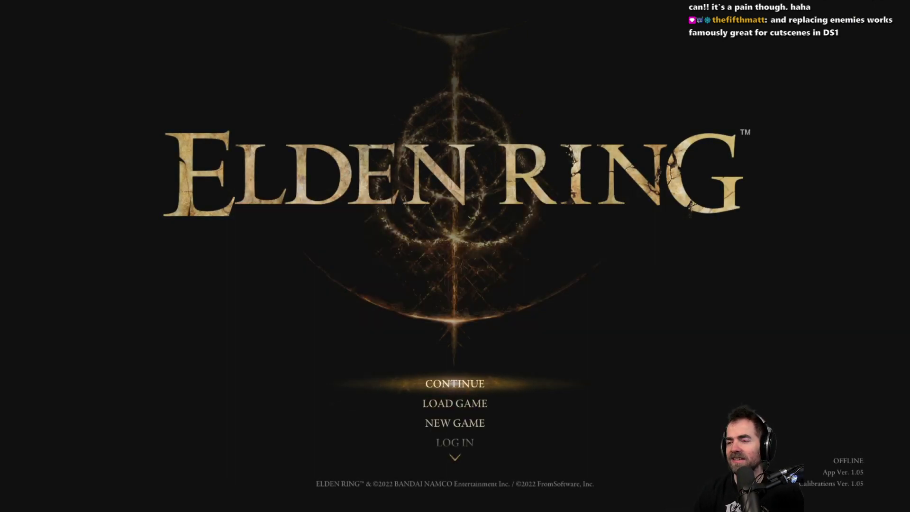
click(454, 403)
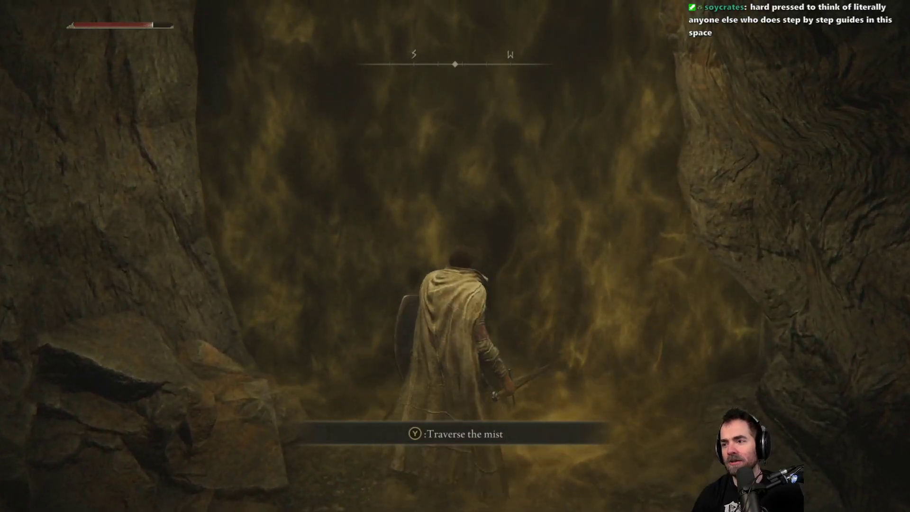
- Traverse the mist into the cave arena and approach the Soldier of God boss
key(e)
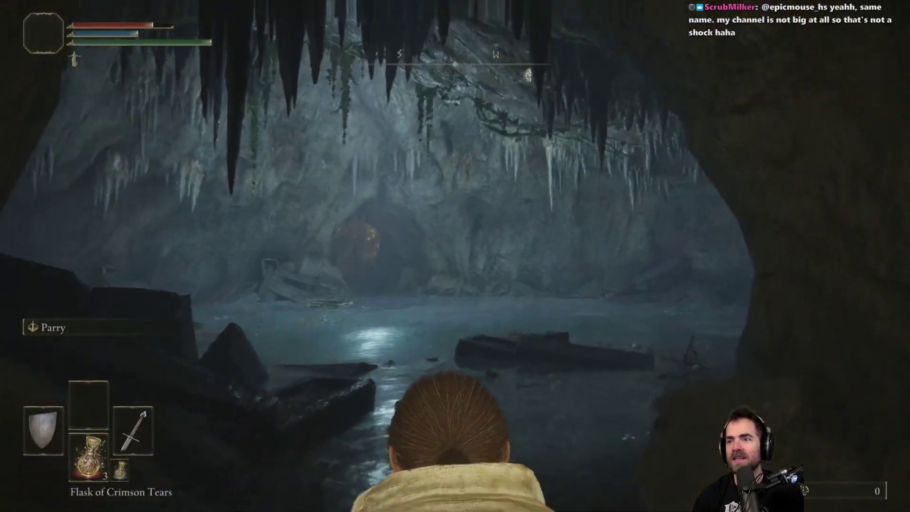
key(w)
key(w)
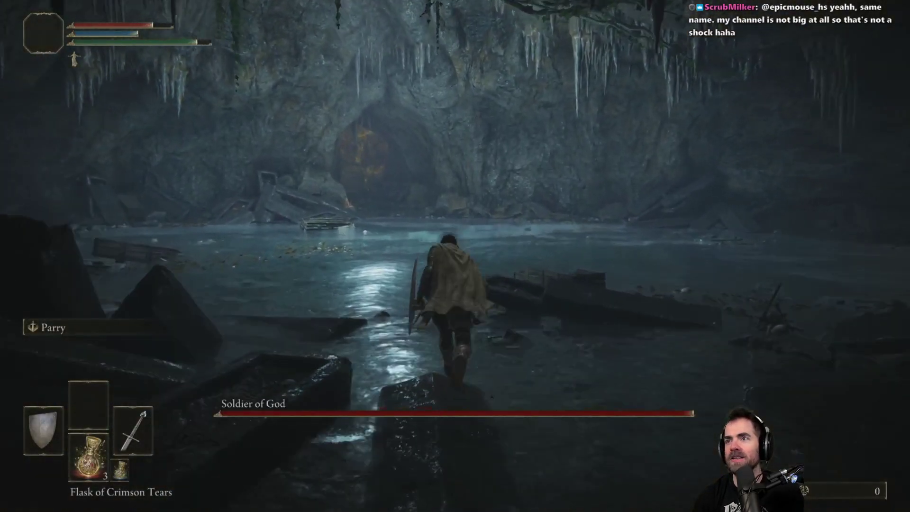
key(w)
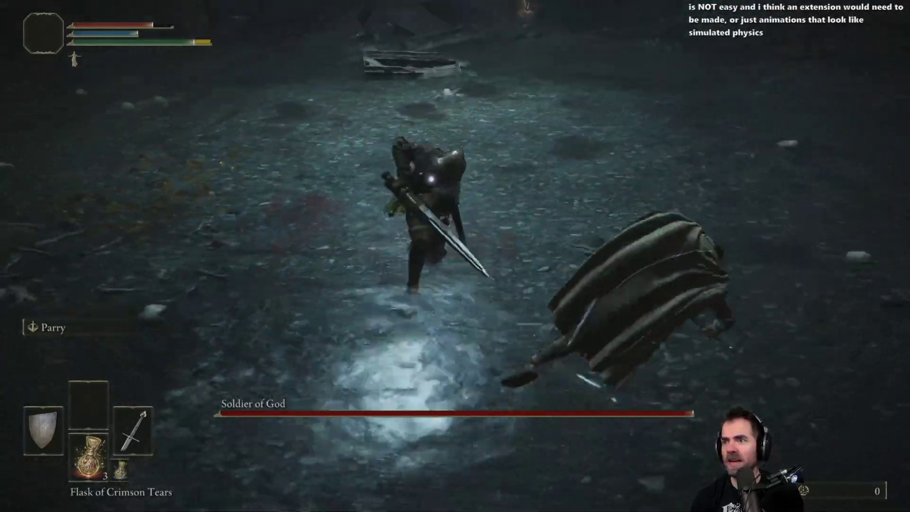
- Circle and dodge around the Soldier of God to examine how the edited enemy renders in the arena
click(456, 256)
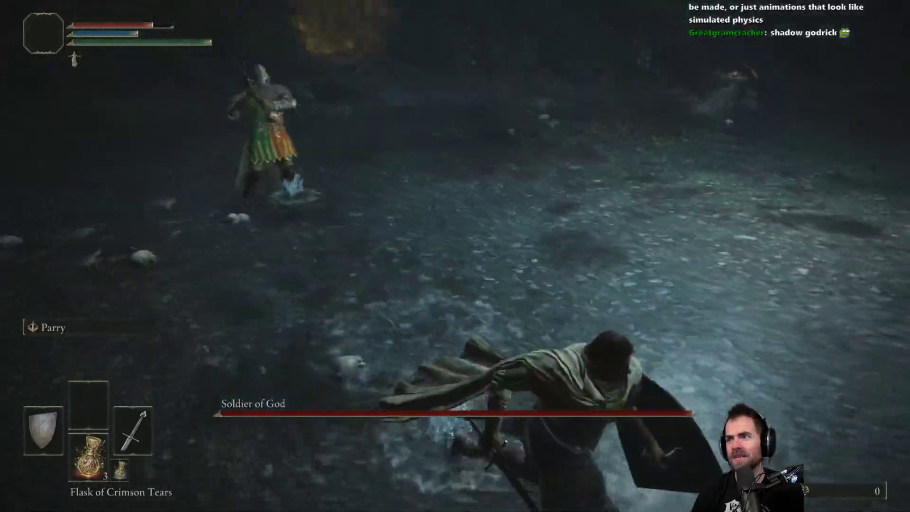
key(w)
key(w)
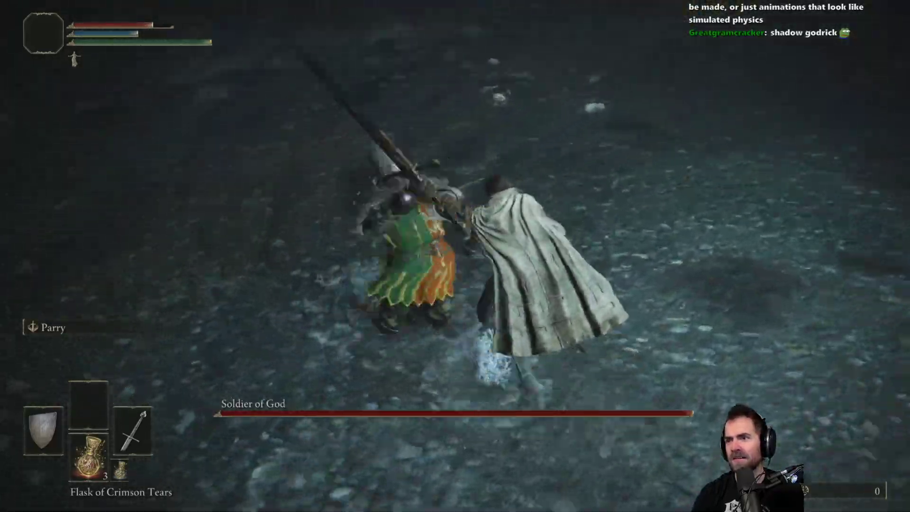
key(w)
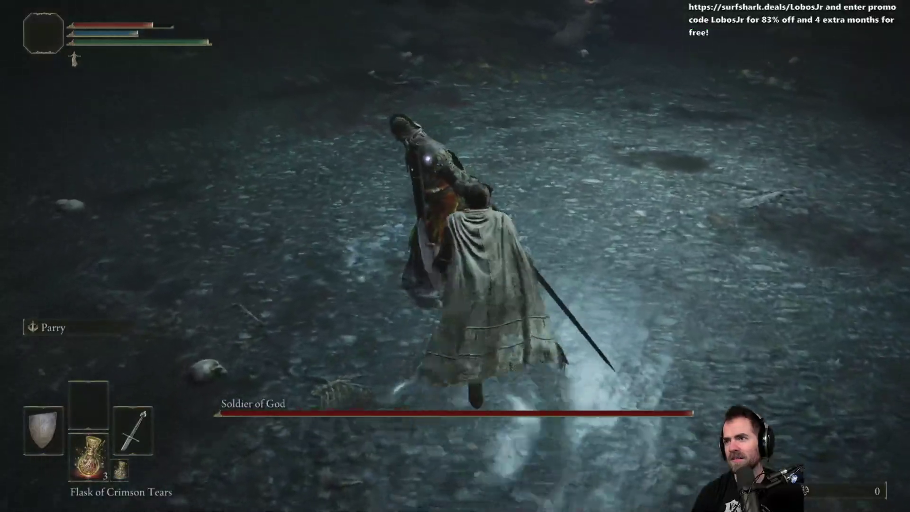
key(a)
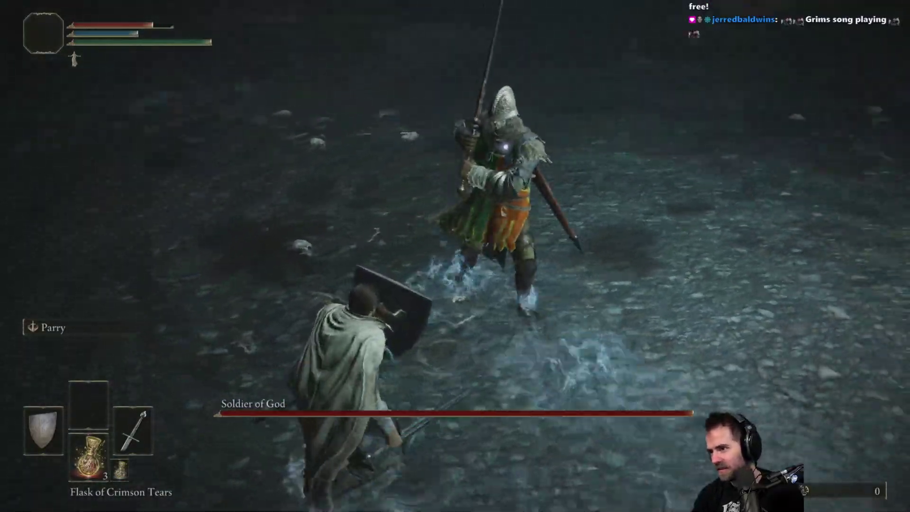
key(a)
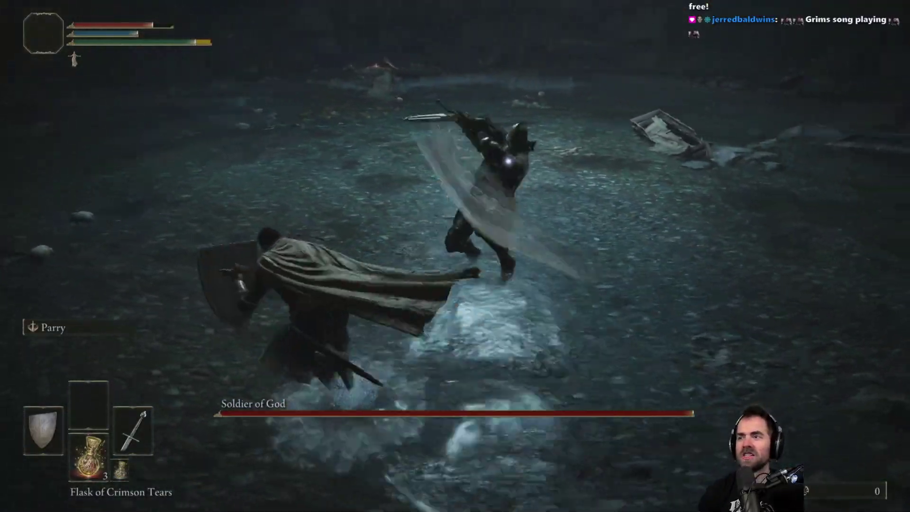
key(space)
key(a)
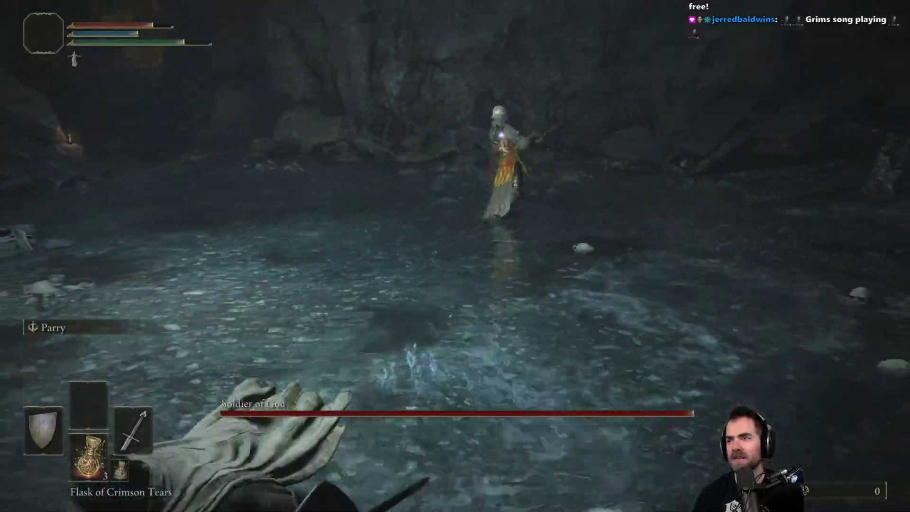
key(space)
key(w)
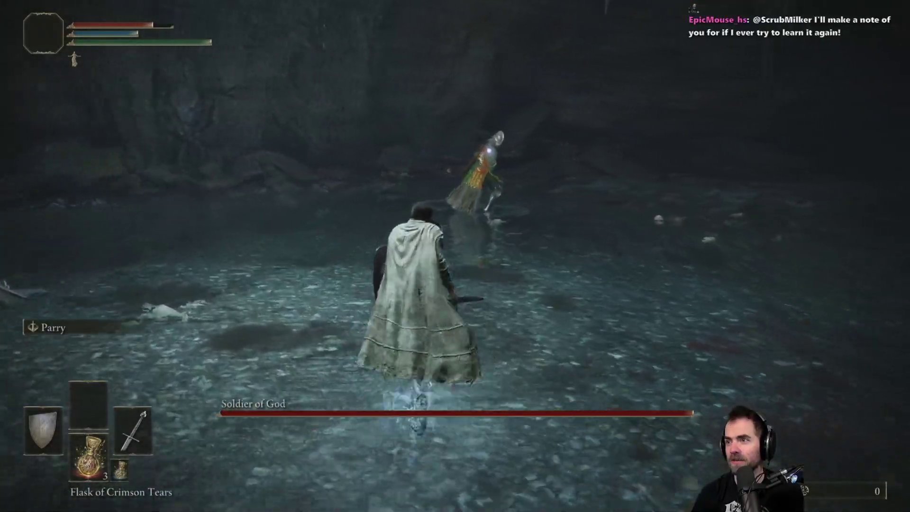
- Quit the running game session to the title menu through the system settings
key(Escape)
key(Up)
key(e)
key(z)
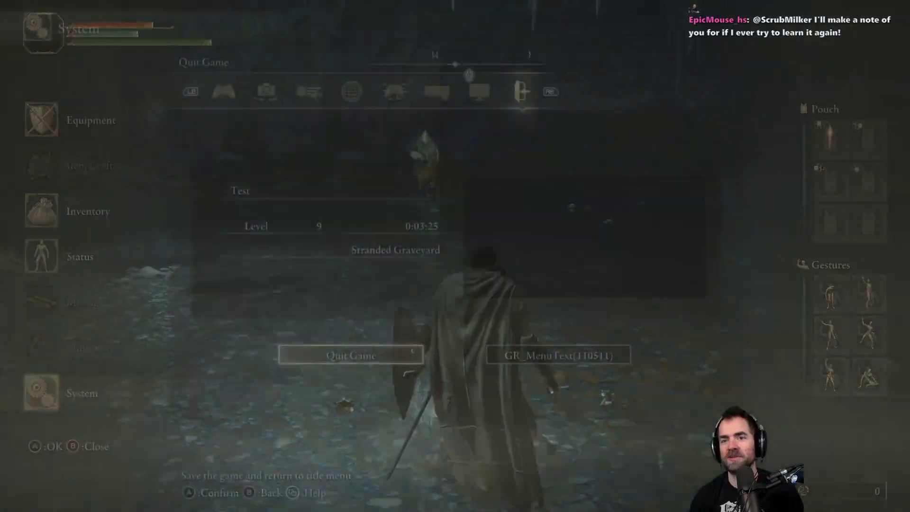
key(e)
key(Left)
key(e)
- Switch back to DSMapStudio and, on the Soldier of God, turn off IsShadowOnly and turn on IsShadowDest and DrawOnlyReflectCam
key(alt+Tab)
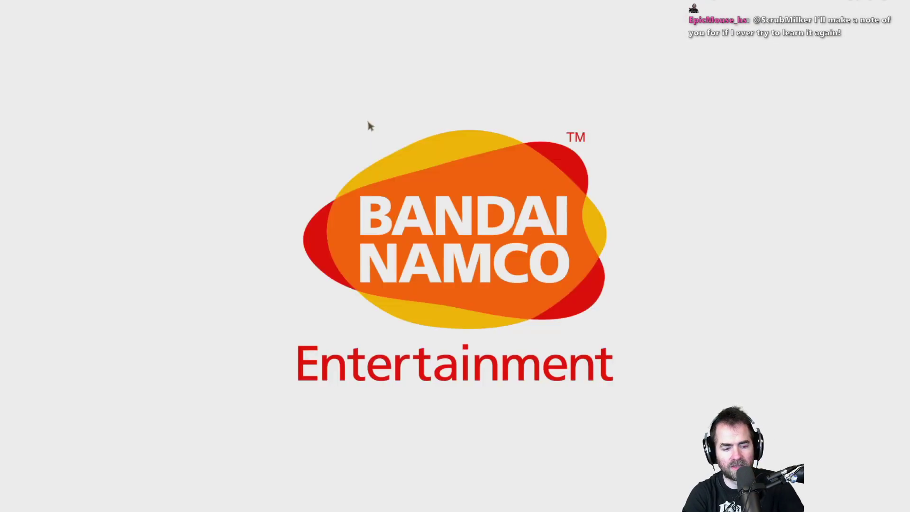
key(alt+Tab)
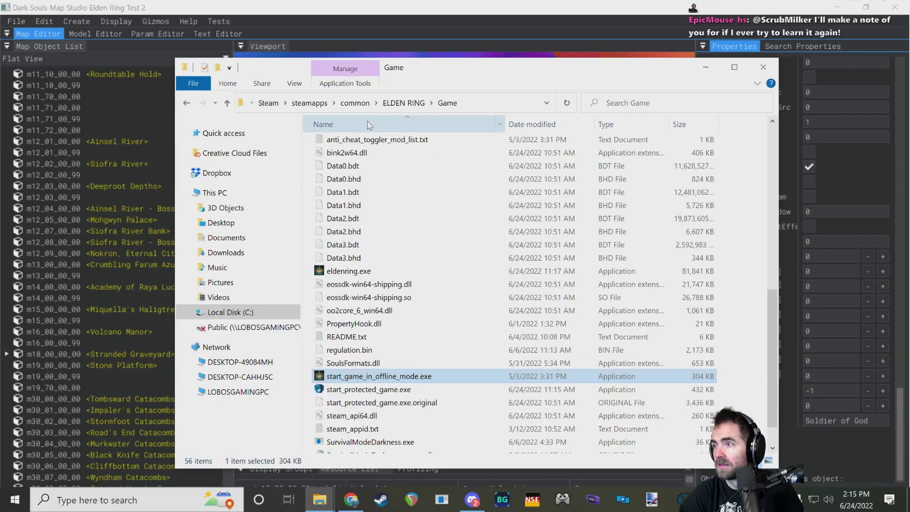
click(371, 9)
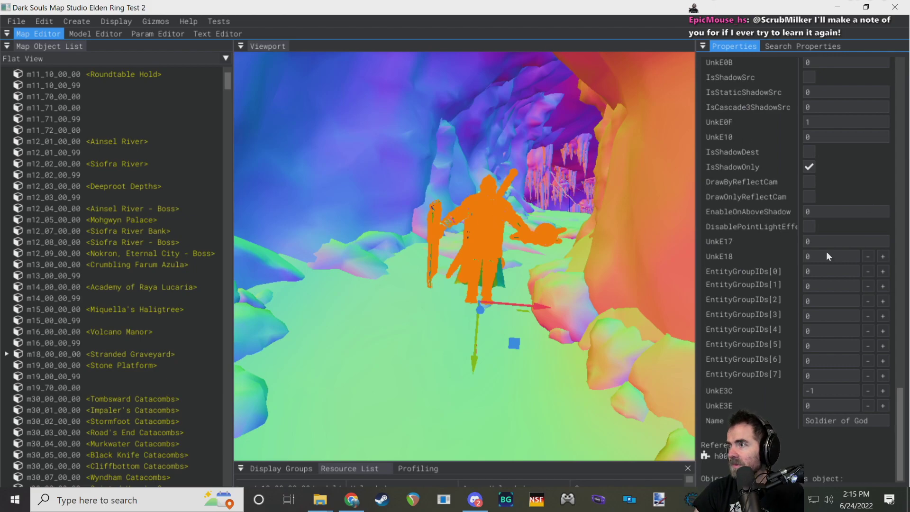
scroll(774, 249, up, 3)
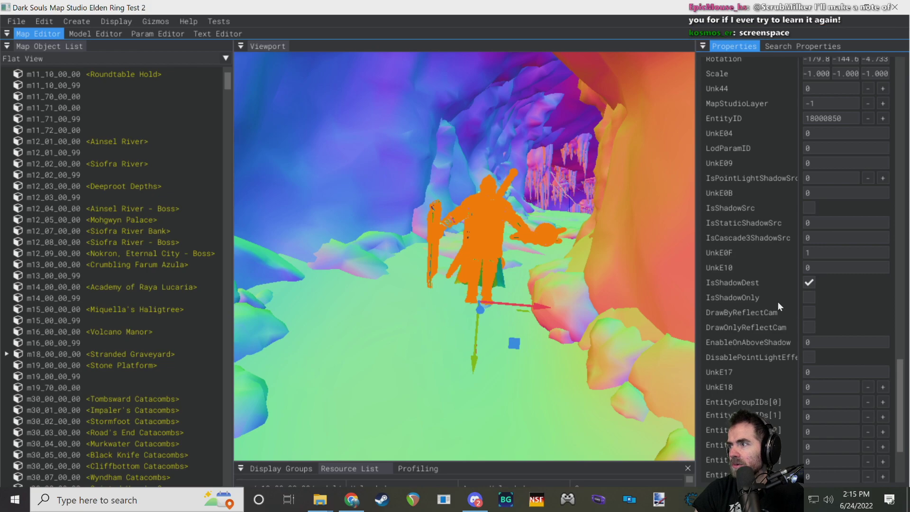
click(809, 326)
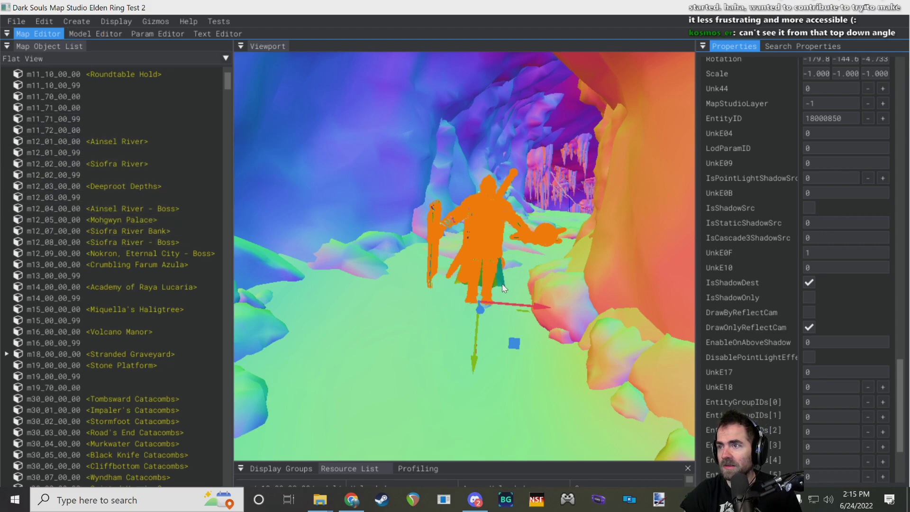
- Move the Soldier of God out of the rocky passage into the open cave arena
key(s)
right_drag(474, 308, 559, 269)
key(w)
key(d)
drag(475, 232, 383, 342)
key(d)
right_drag(500, 237, 498, 236)
drag(509, 246, 507, 326)
right_drag(507, 325, 555, 269)
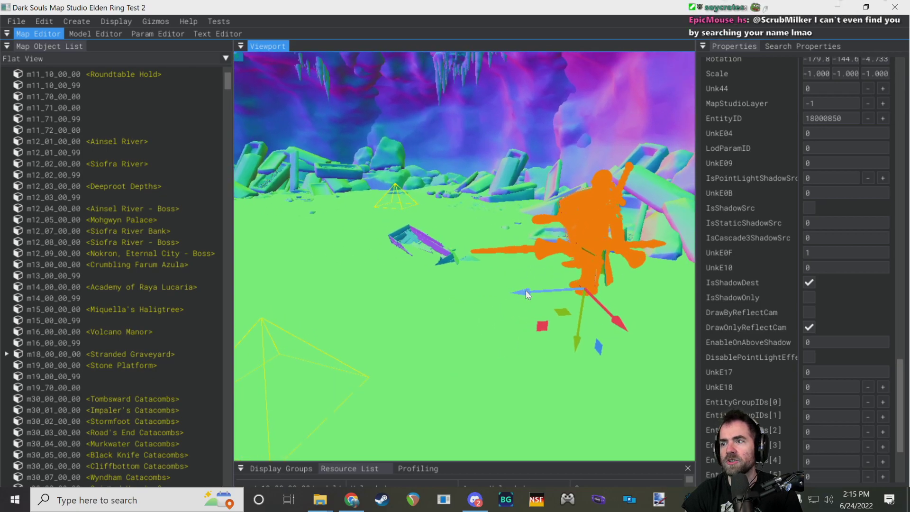
- Move the Soldier of God farther across the arena floor, just past the blue wireframe dome, and keep it selected
drag(525, 290, 301, 308)
key(s)
right_drag(301, 308, 302, 309)
drag(497, 196, 317, 205)
right_drag(317, 205, 313, 207)
drag(550, 80, 394, 111)
key(s)
right_drag(467, 190, 486, 235)
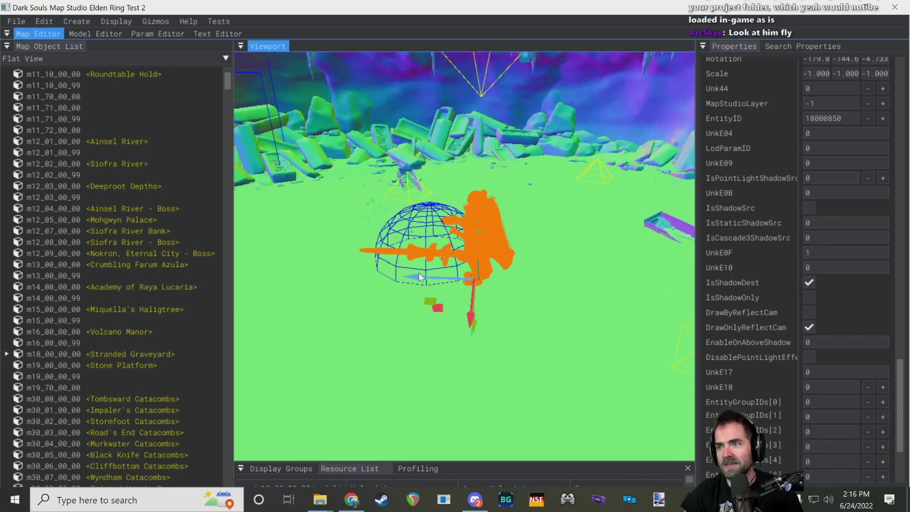
drag(419, 272, 297, 270)
click(357, 331)
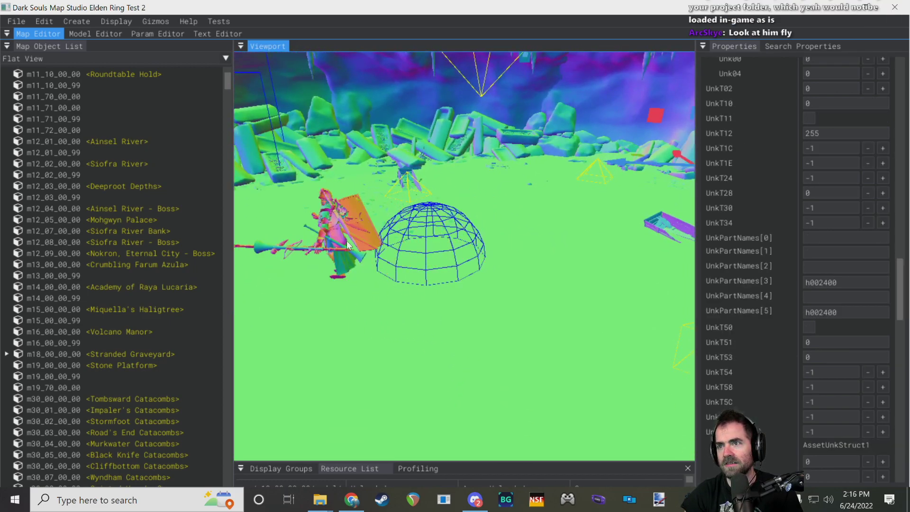
click(329, 237)
drag(353, 325, 353, 324)
- Save the edited map, then launch Elden Ring in offline mode from its Game folder and load the character
click(18, 22)
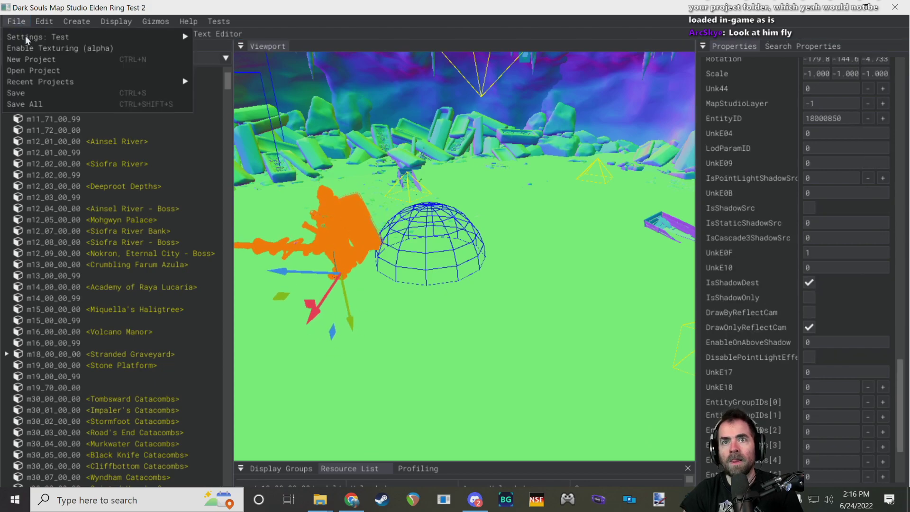
click(36, 93)
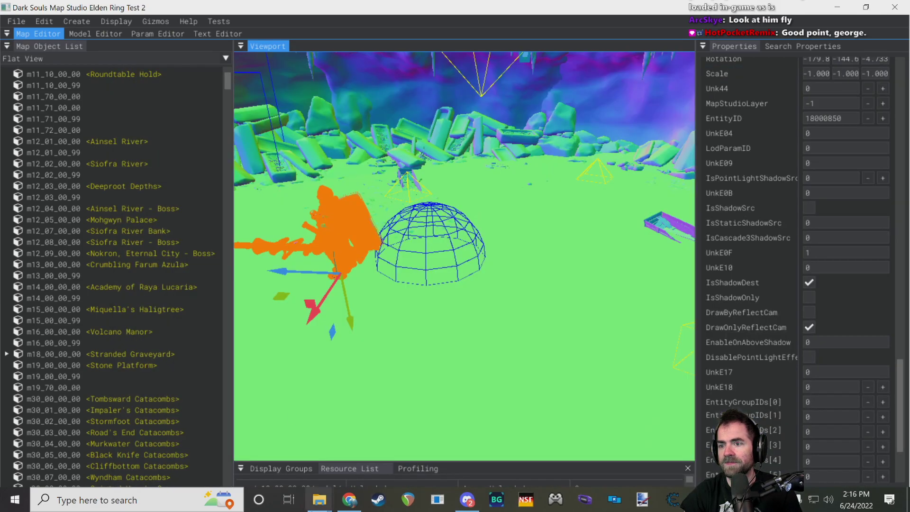
mouse_move(319, 500)
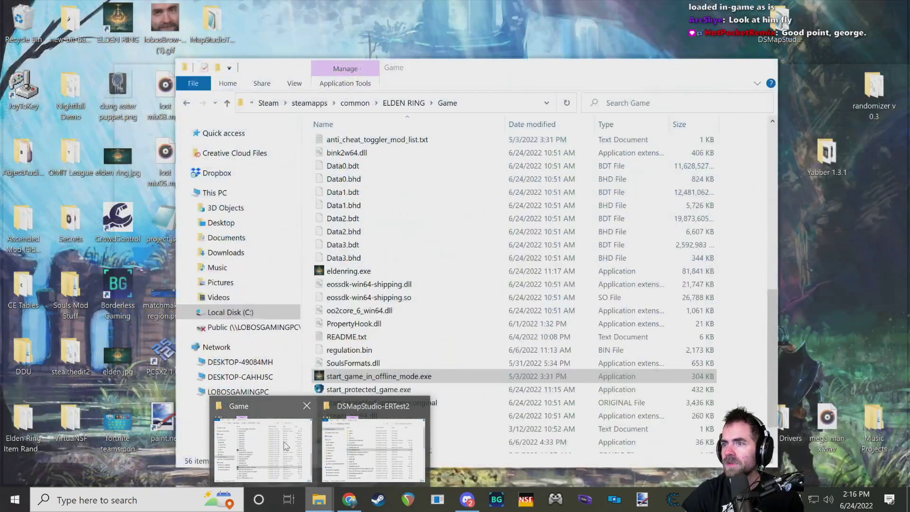
click(256, 427)
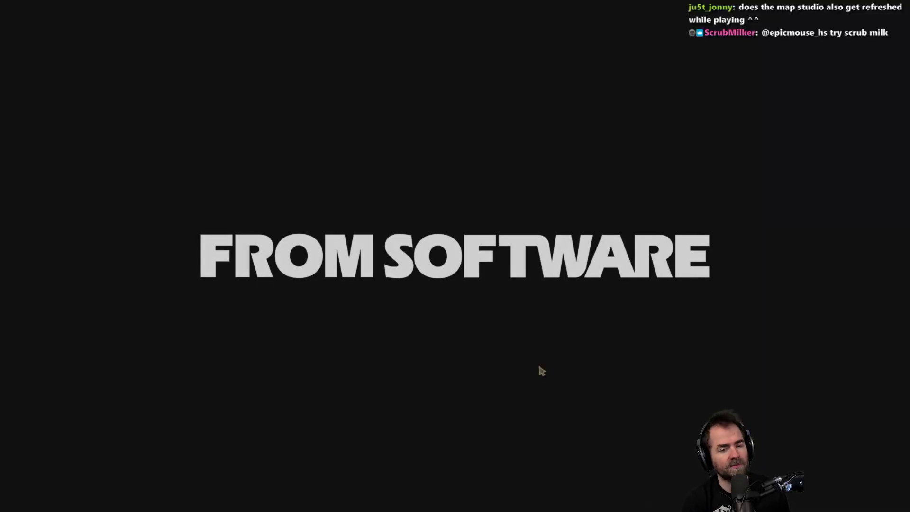
key(Return)
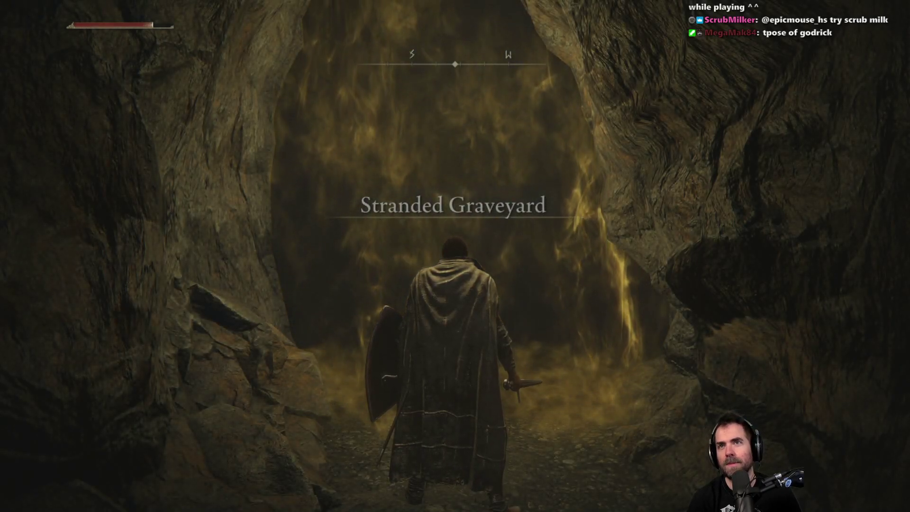
- Traverse the mist in the Stranded Graveyard and check the boss arena for the moved Soldier of God
key(w)
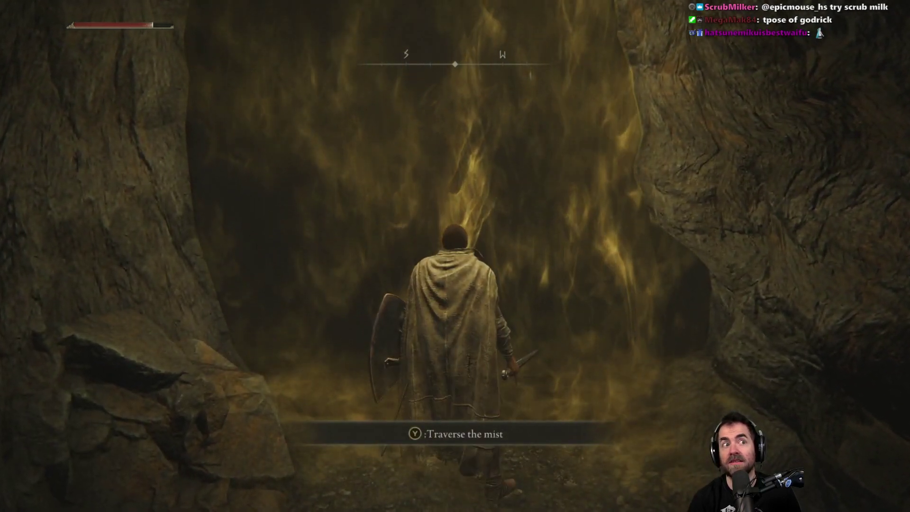
key(w)
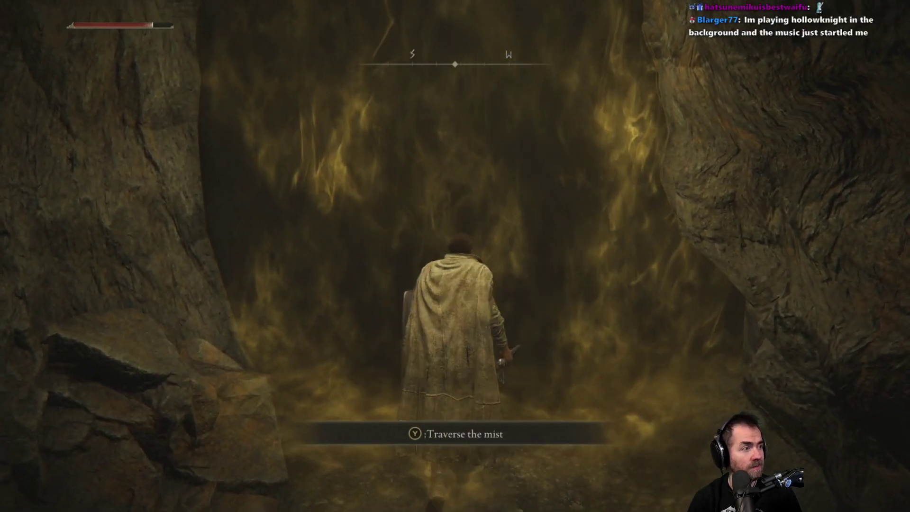
key(w)
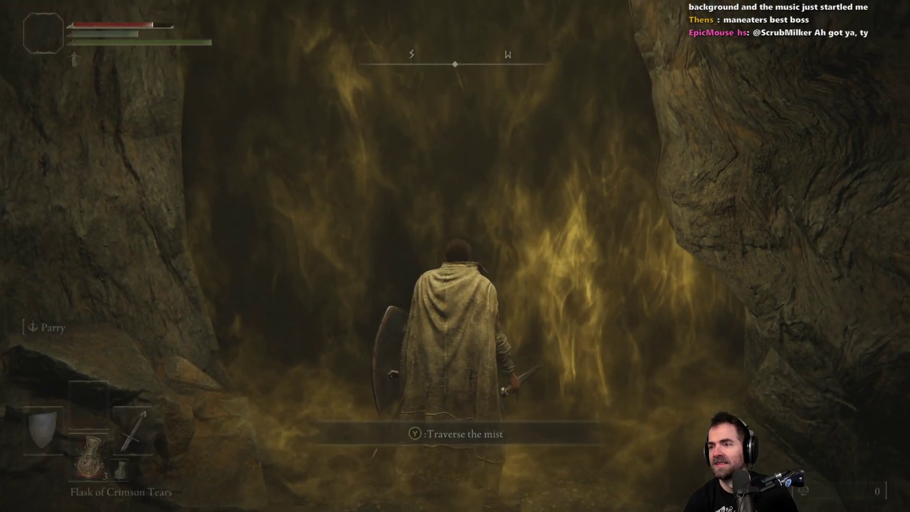
key(e)
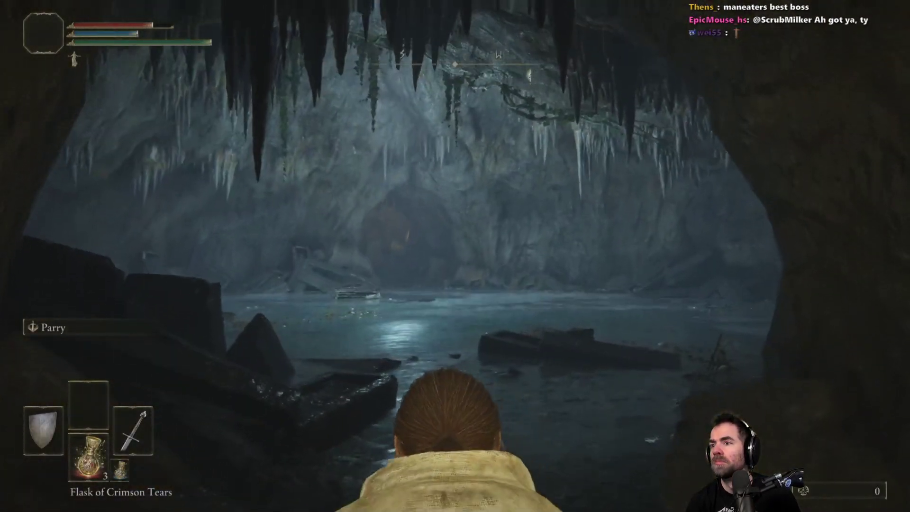
key(w)
key(s)
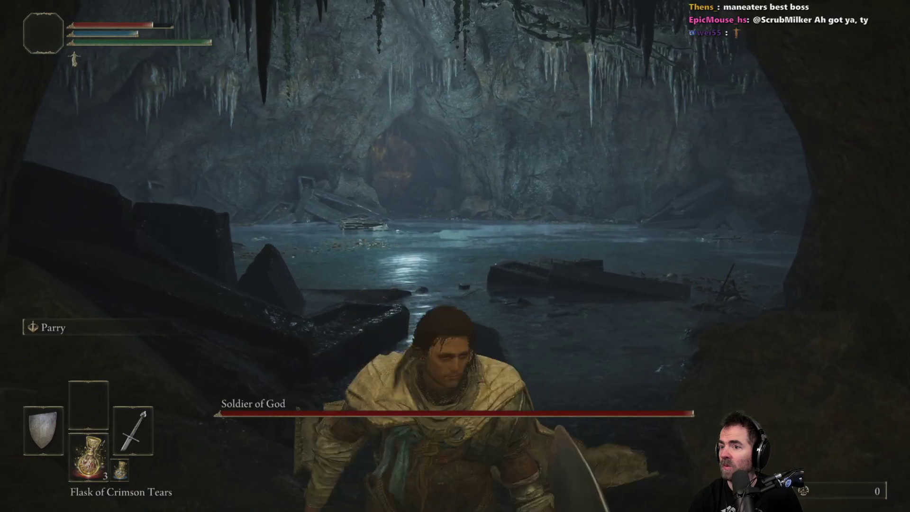
- Quit the running game session through the system settings
key(Escape)
key(Up)
key(e)
key(z)
key(e)
key(Left)
key(e)
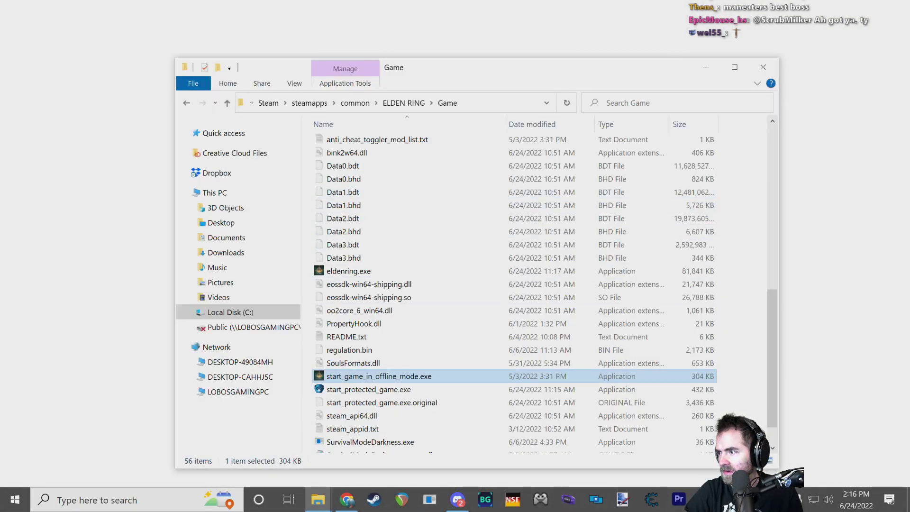
- Leave the game's startup screen and switch back to DSMapStudio
key(super)
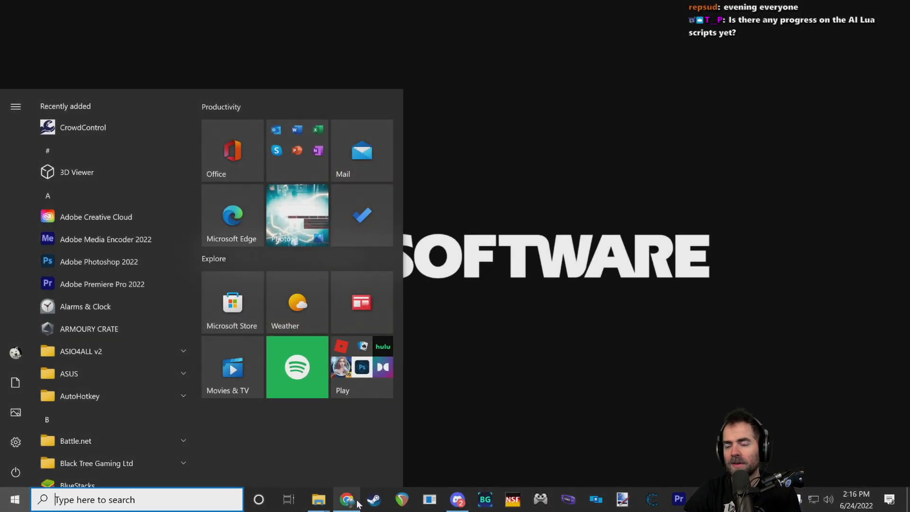
click(785, 499)
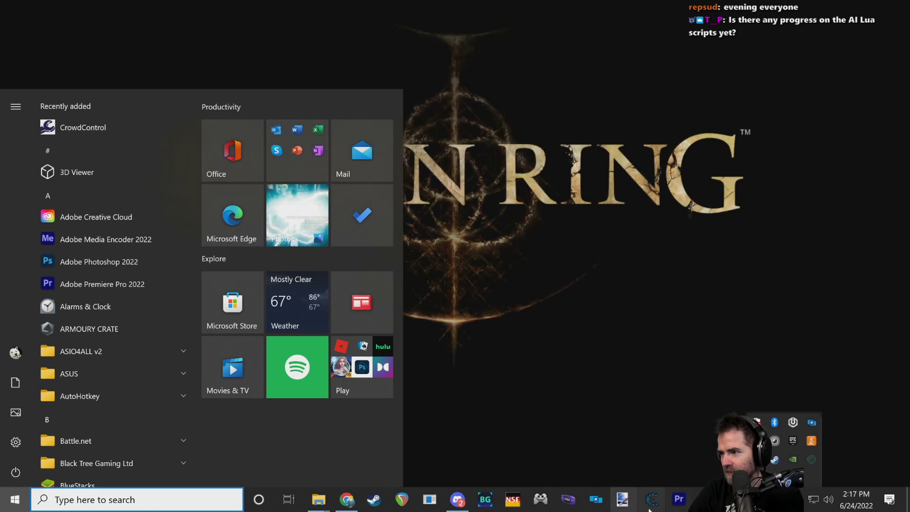
click(707, 499)
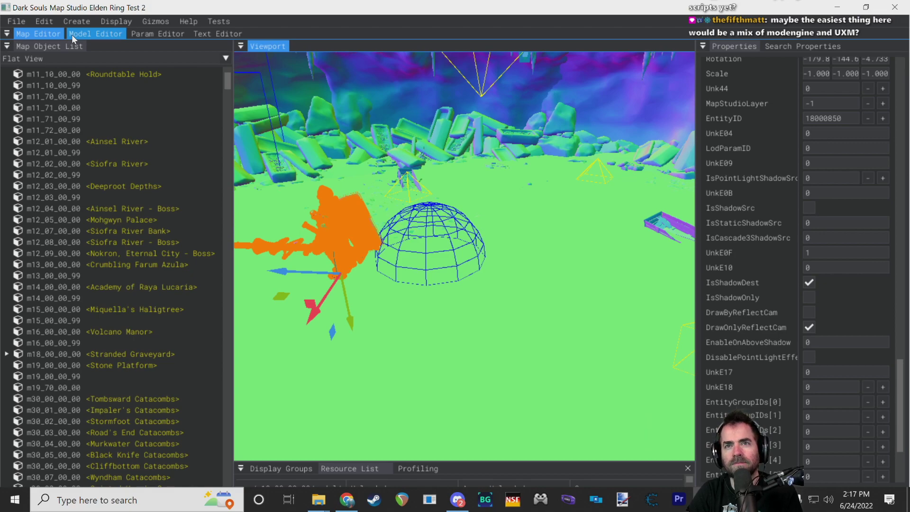
click(23, 22)
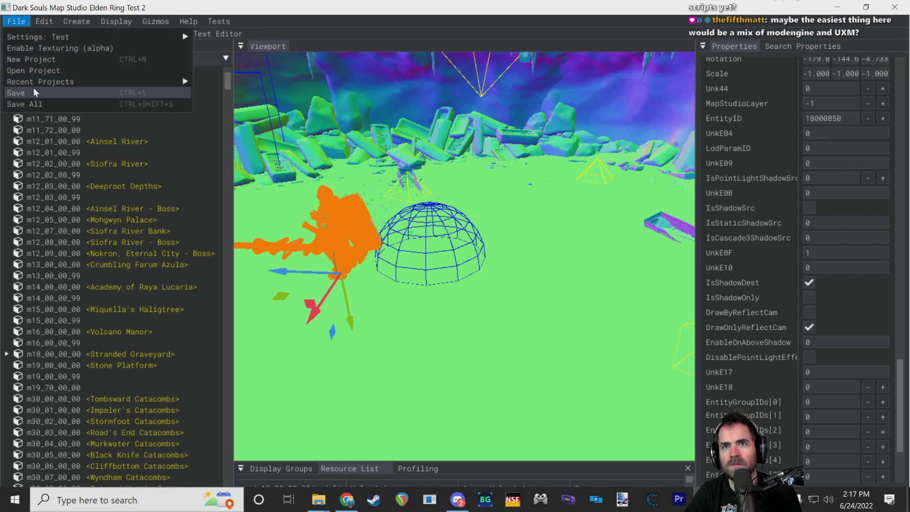
click(16, 21)
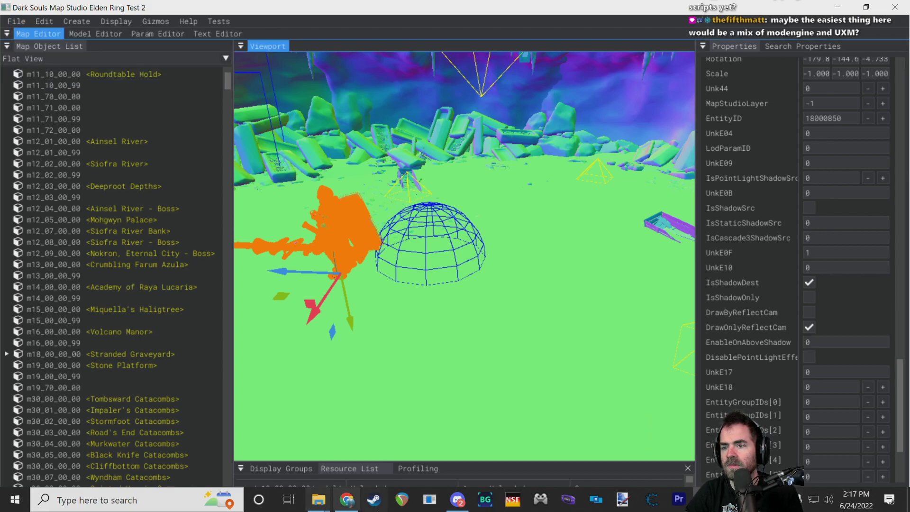
- Open the DSMapStudio-ERTest2 folder and examine its files and modification dates for the saved map
mouse_move(321, 507)
click(370, 441)
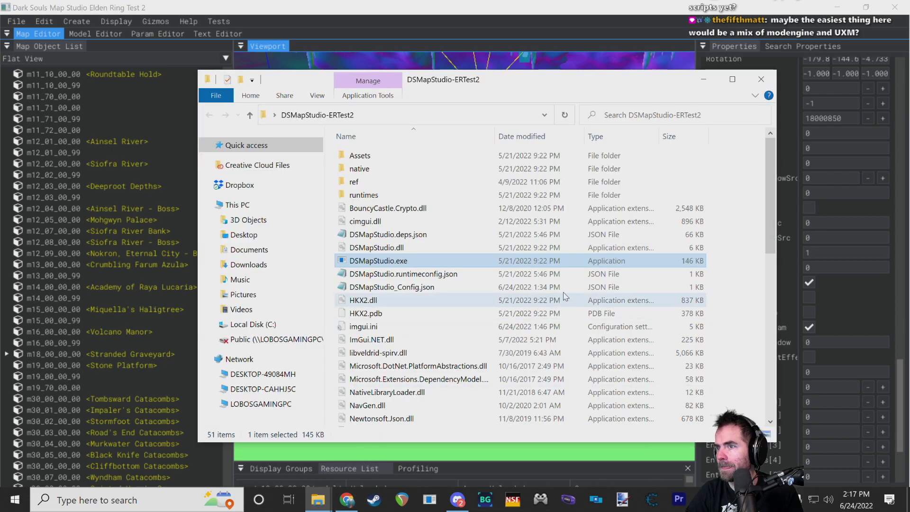
click(451, 234)
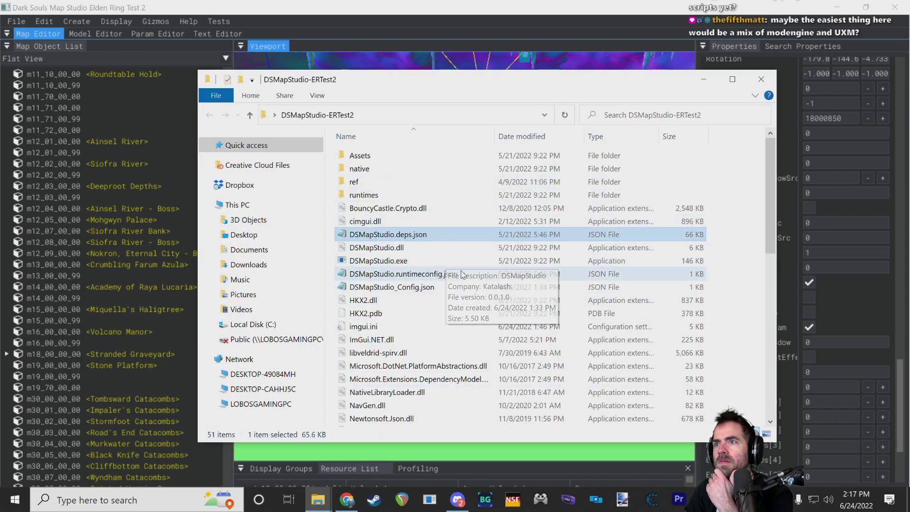
scroll(463, 276, down, 4)
scroll(462, 275, up, 4)
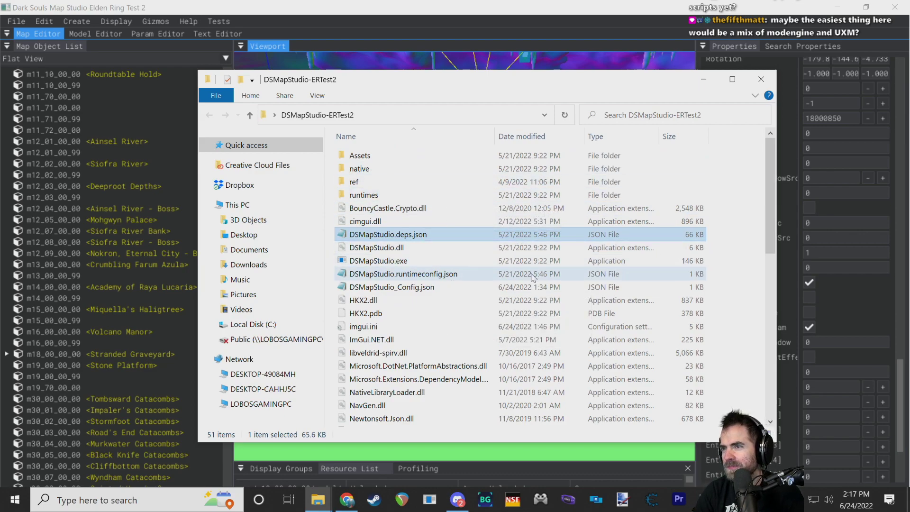
scroll(526, 312, down, 10)
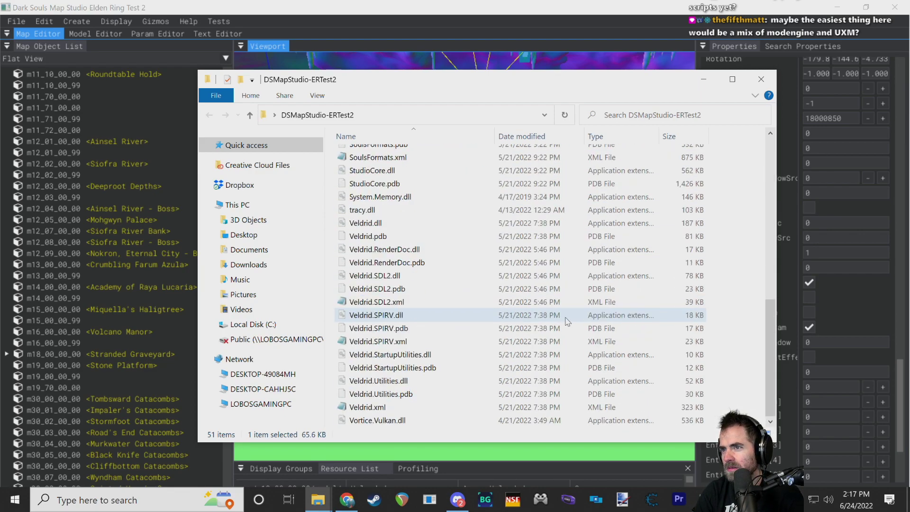
scroll(568, 322, up, 5)
- In the Elden Ring Game folder, check the modification dates of the files in map\m18\m18_00_00_00
mouse_move(318, 499)
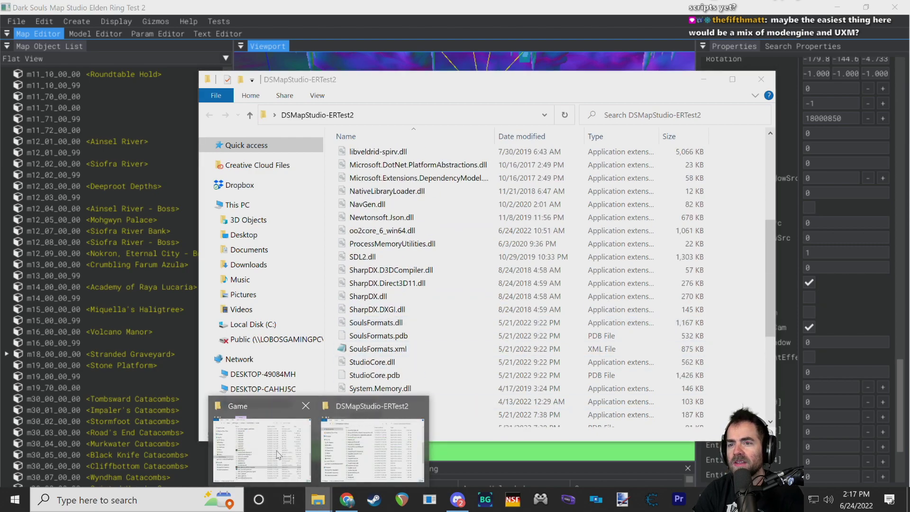
click(260, 442)
scroll(464, 316, up, 10)
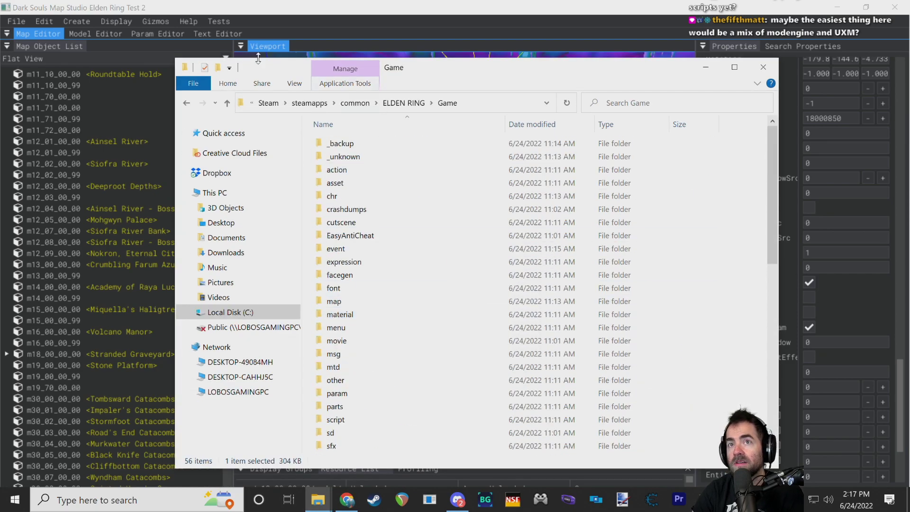
scroll(90, 310, down, 2)
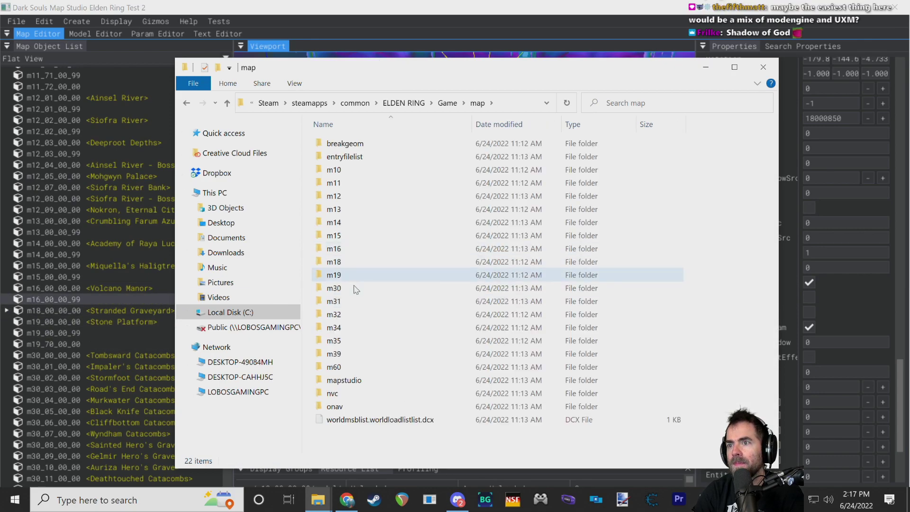
double_click(351, 264)
click(366, 149)
double_click(366, 150)
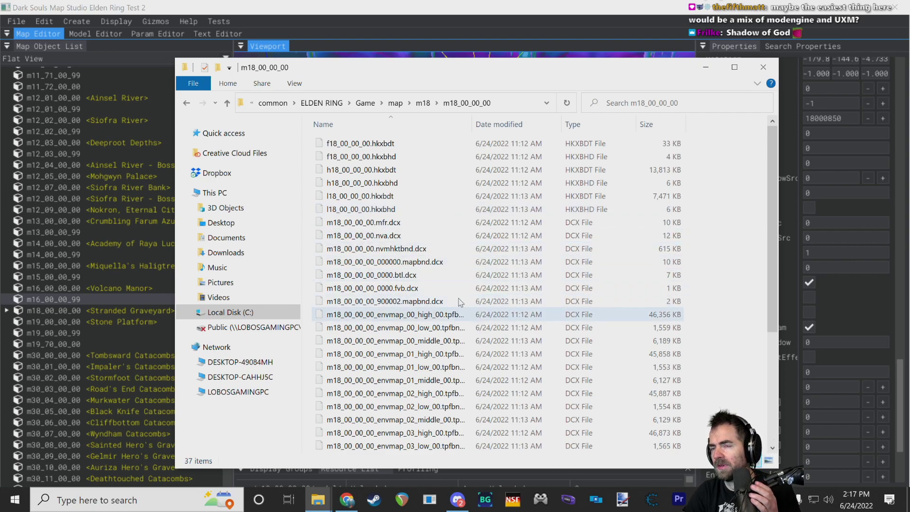
key(alt+Left)
key(alt+Left)
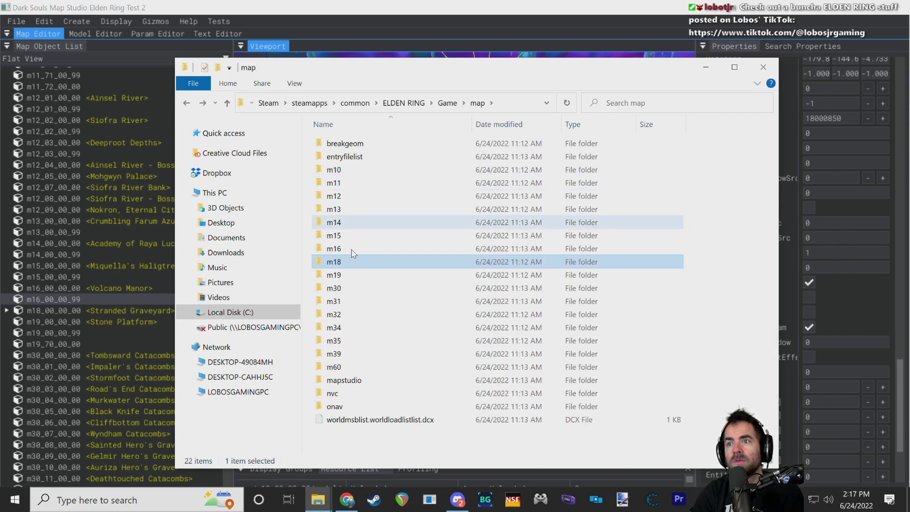
- Open the map\mapstudio folder and check the modification date of m18_00_00_00.msb.dcx
double_click(341, 262)
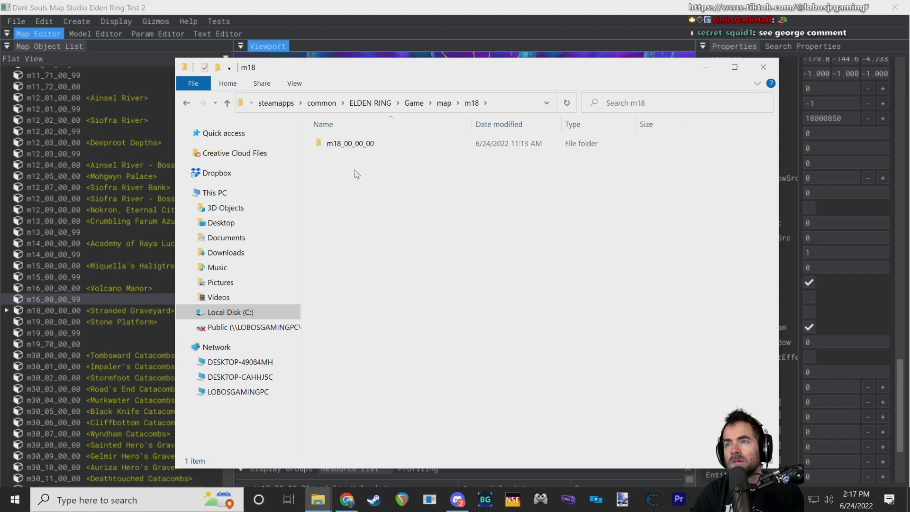
key(alt+Left)
click(341, 382)
double_click(342, 382)
scroll(429, 275, down, 15)
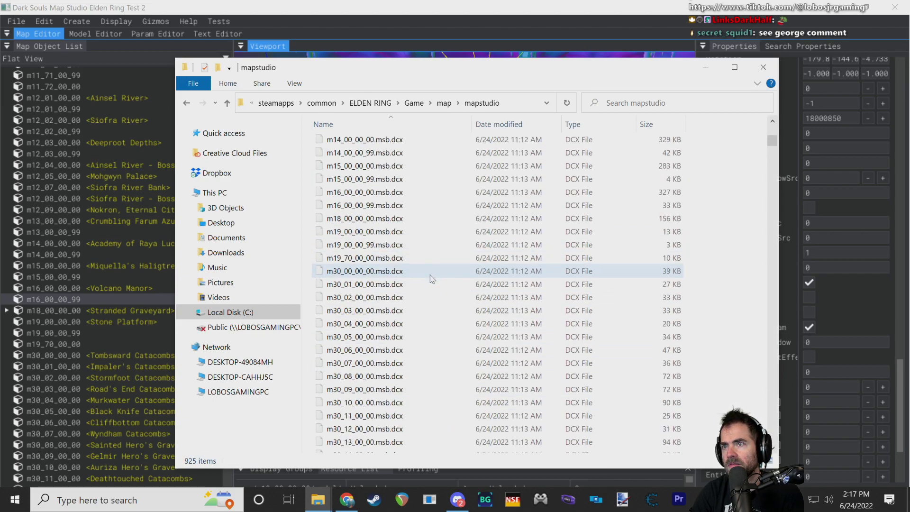
click(531, 219)
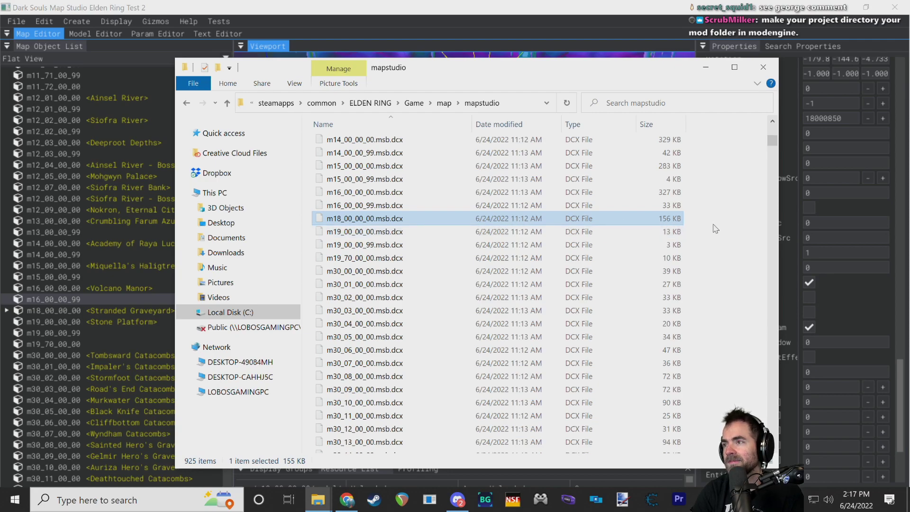
click(726, 236)
click(523, 221)
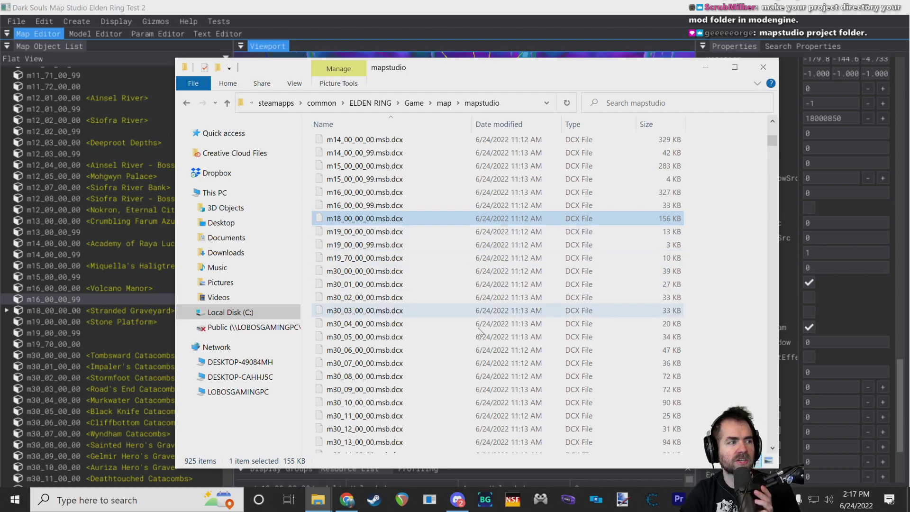
- Return to the DSMapStudio-ERTest2 folder and display its full path
mouse_move(319, 503)
mouse_move(345, 453)
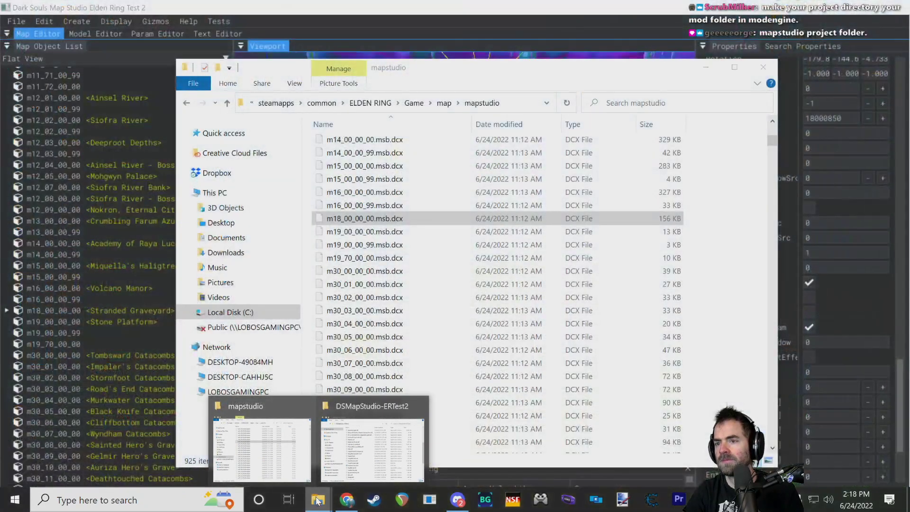
click(417, 441)
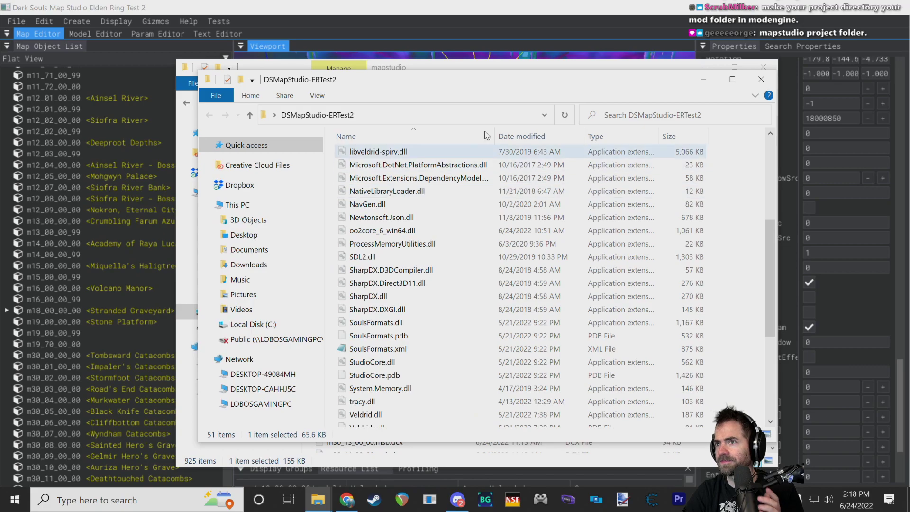
scroll(402, 237, up, 5)
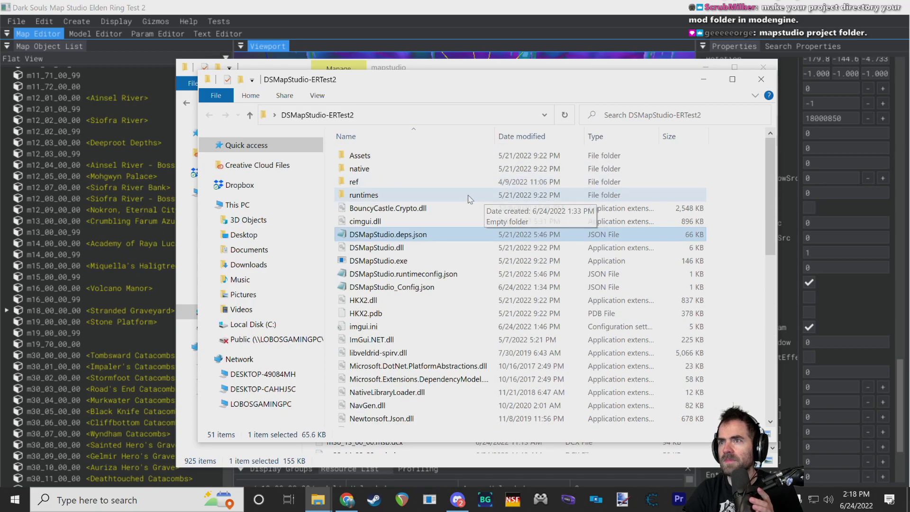
click(275, 116)
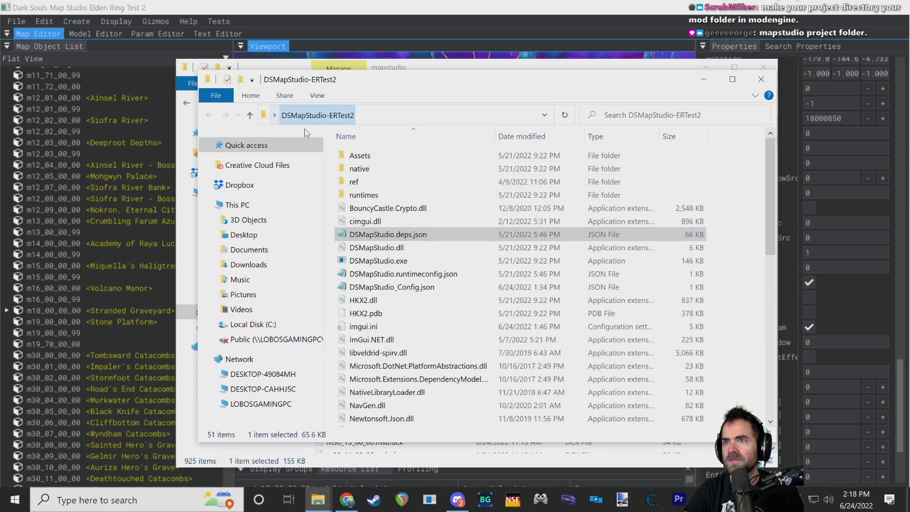
click(276, 115)
click(276, 116)
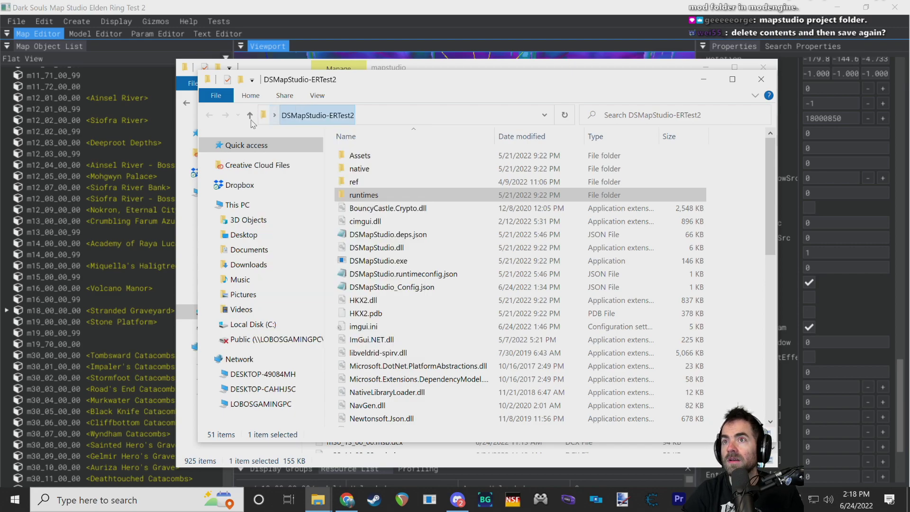
click(375, 114)
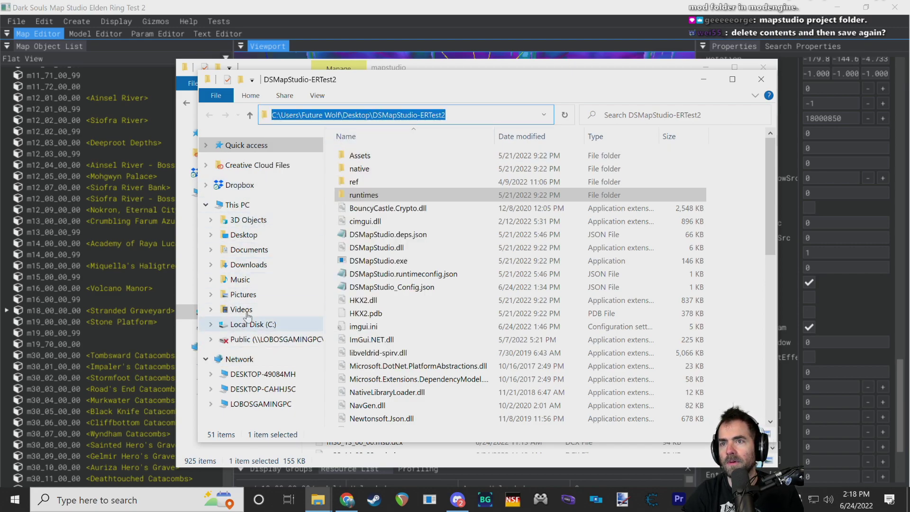
- Browse the Desktop for the map project and open its MapStudioTest folder
click(260, 236)
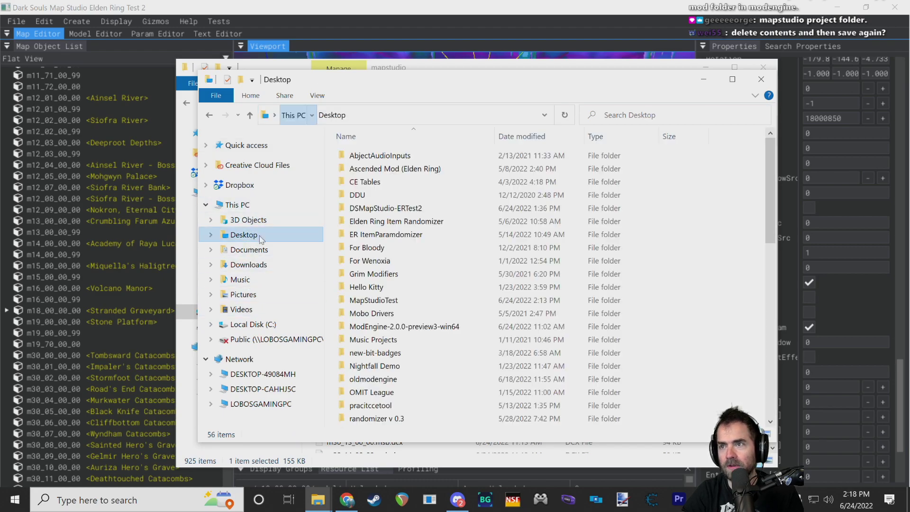
click(458, 221)
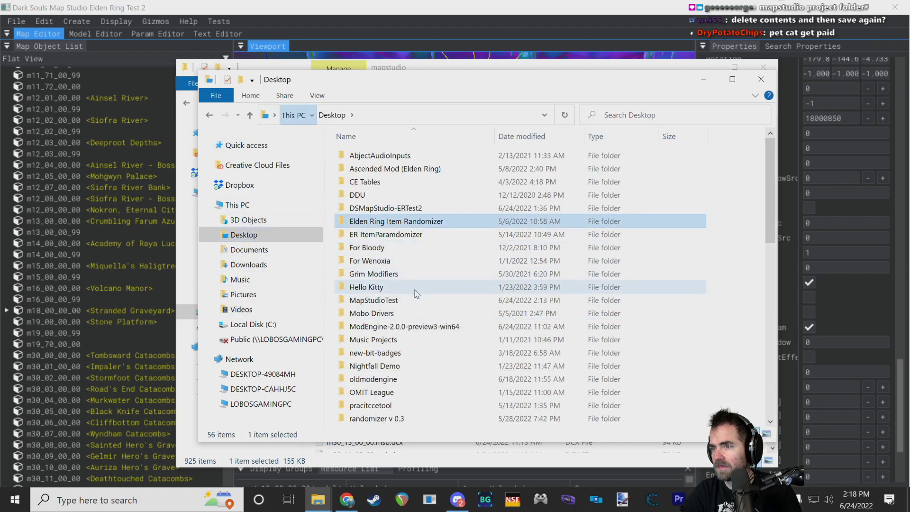
scroll(394, 280, down, 1)
click(413, 263)
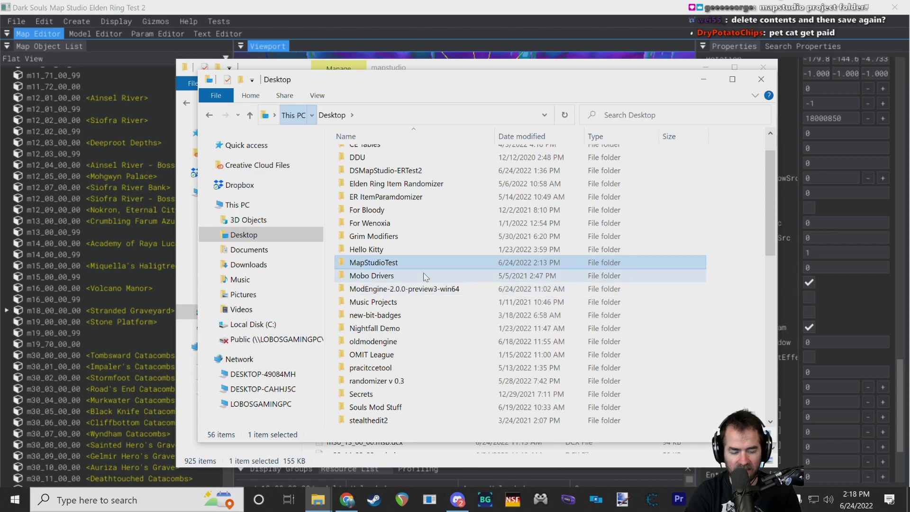
click(404, 225)
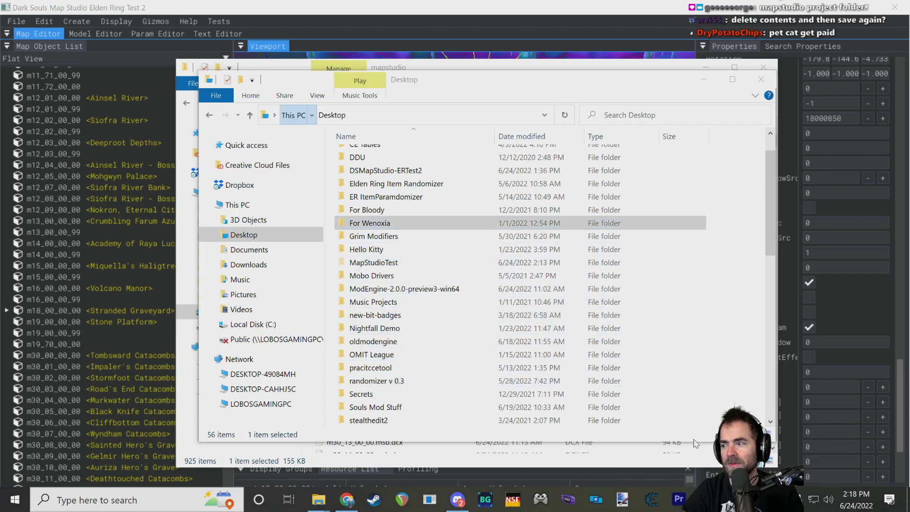
click(394, 185)
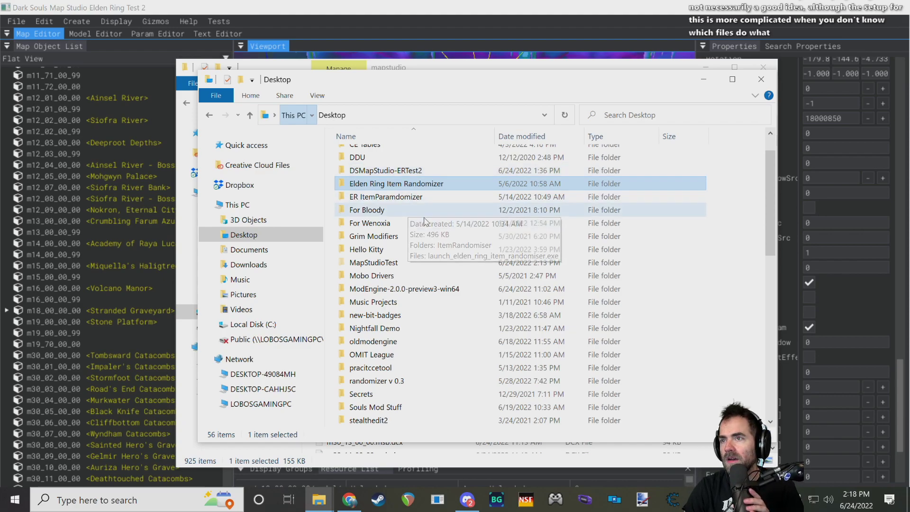
scroll(394, 190, down, 5)
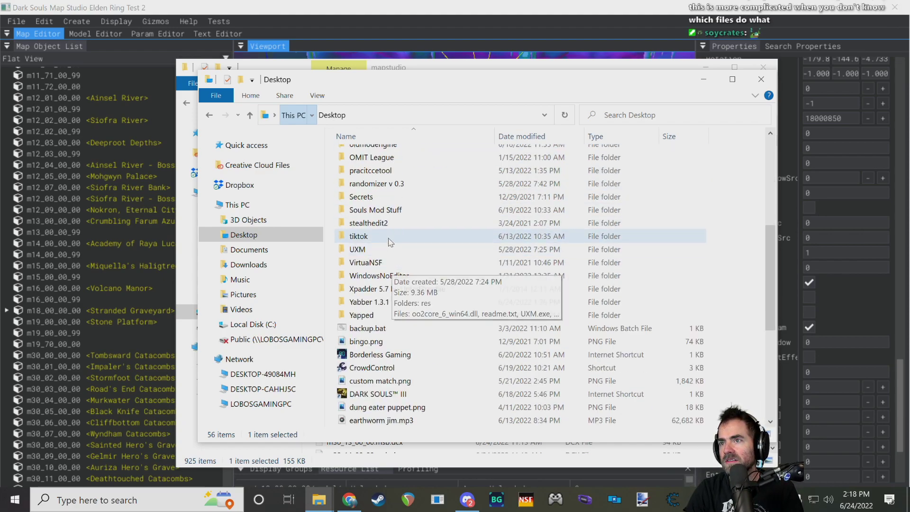
scroll(390, 242, up, 1)
scroll(389, 243, up, 5)
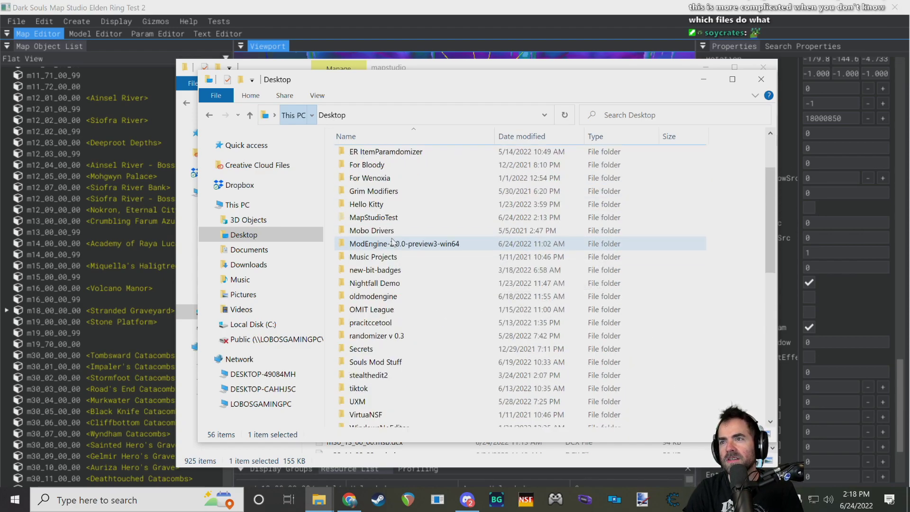
double_click(398, 301)
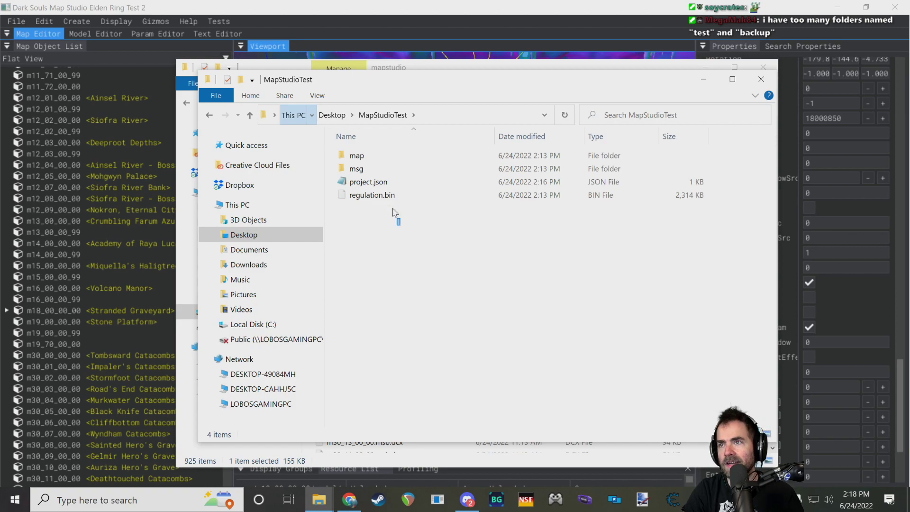
- Move the MapStudioTest and mapstudio folder windows apart so both remain reachable
drag(398, 223, 378, 156)
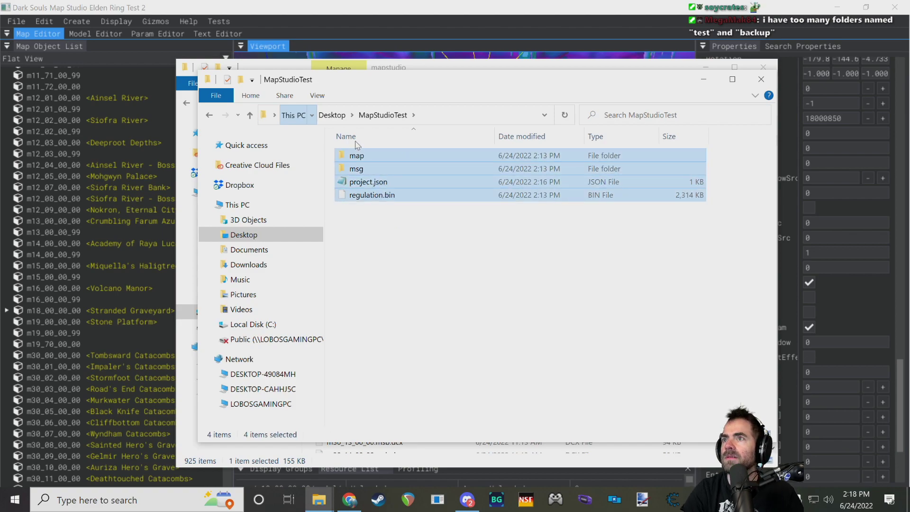
drag(370, 81, 335, 128)
click(365, 261)
drag(391, 131, 290, 156)
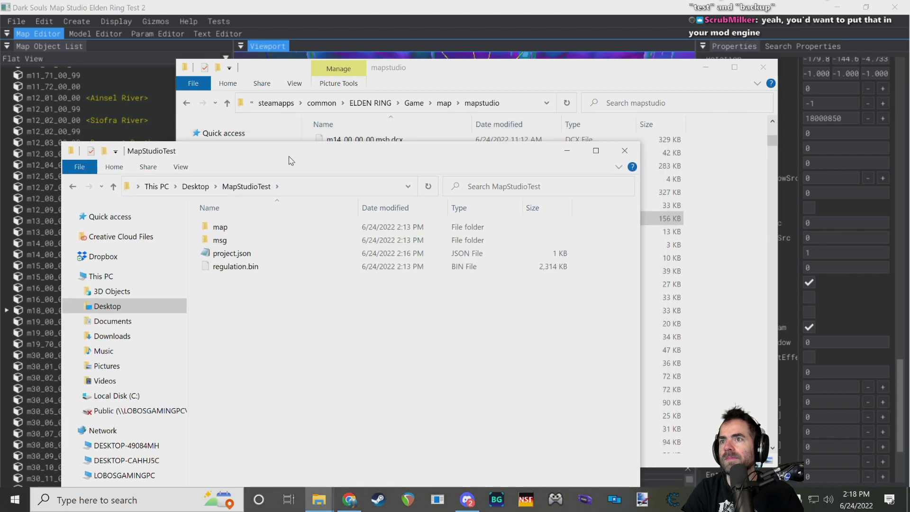
drag(434, 66, 480, 56)
- In a new File Explorer window, open the mod folder inside Desktop\ModEngine-2.0.0-preview3-win64
right_click(317, 491)
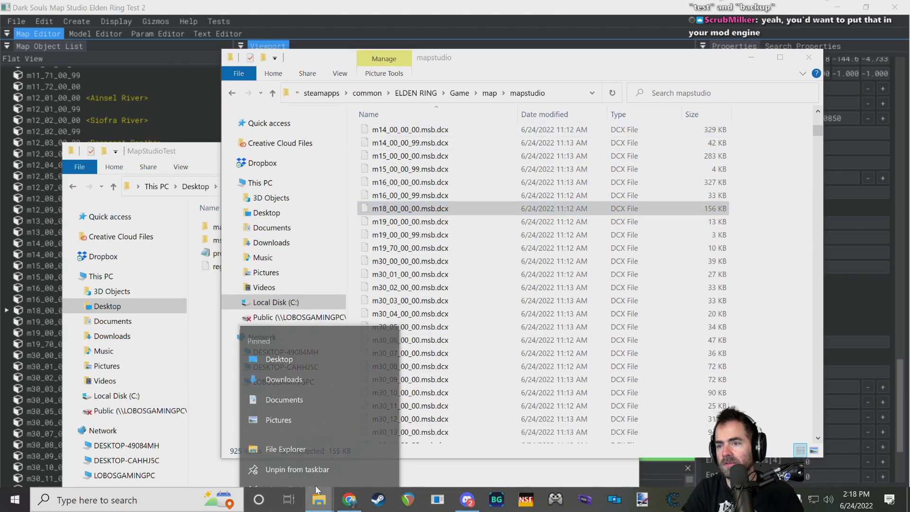
click(294, 437)
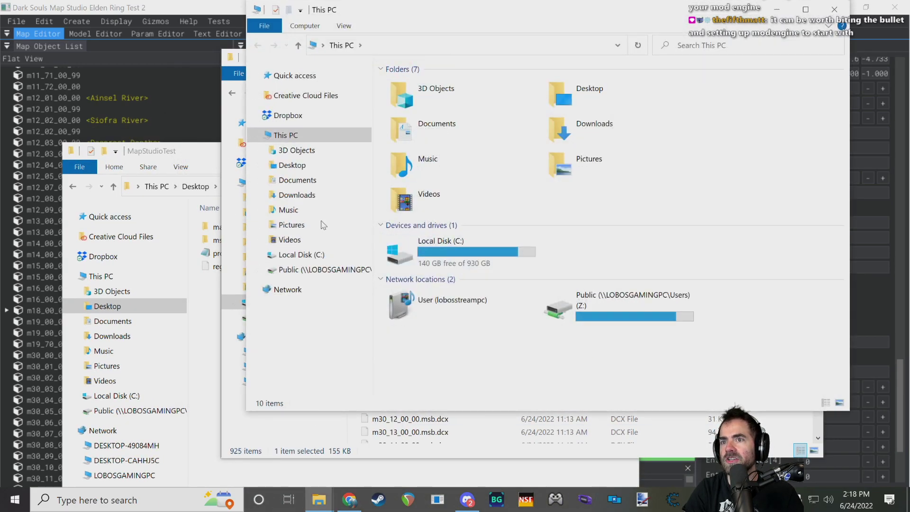
click(216, 303)
mouse_move(319, 504)
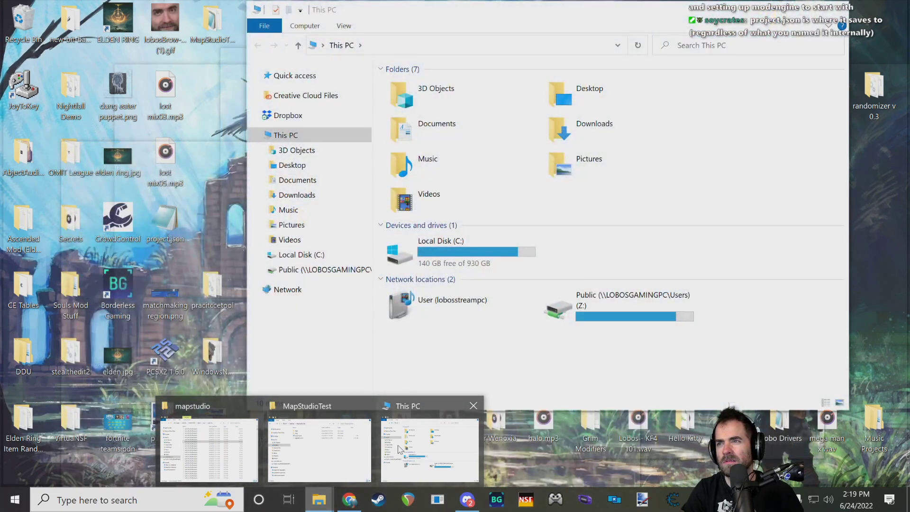
click(422, 453)
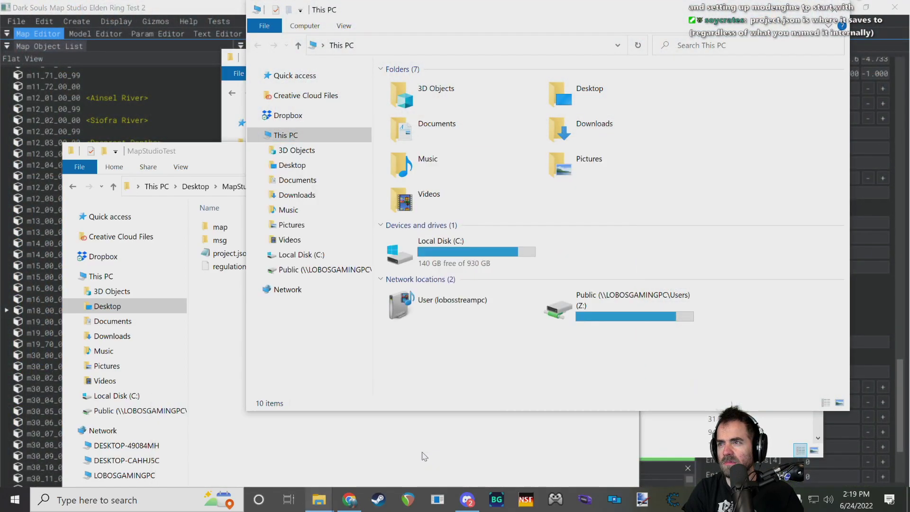
click(292, 165)
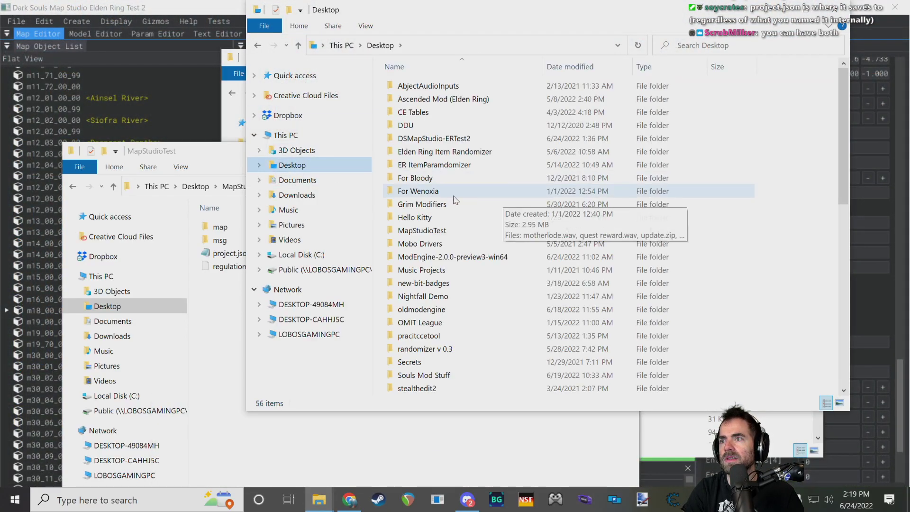
double_click(450, 257)
double_click(427, 86)
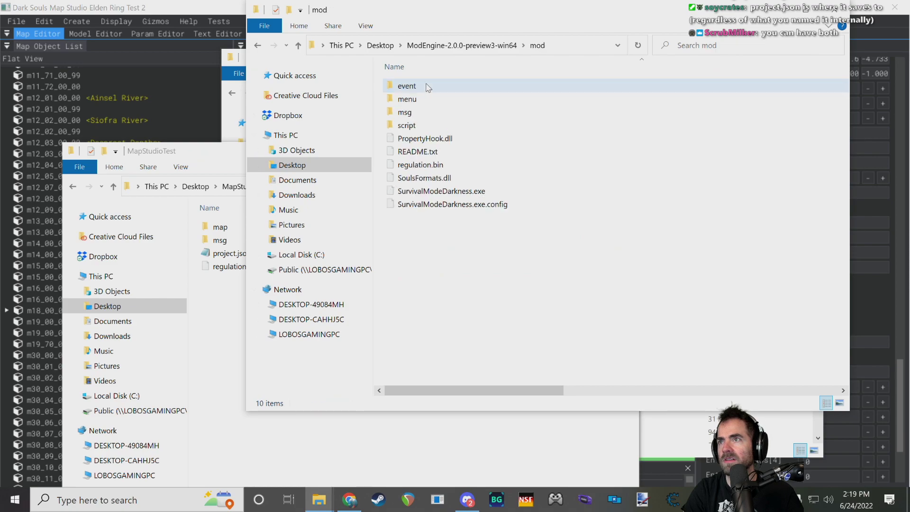
- Place the mod folder window beside the MapStudioTest window and delete everything in the mod folder
drag(485, 13, 559, 81)
click(228, 316)
click(734, 260)
click(468, 340)
drag(222, 289, 230, 224)
click(812, 281)
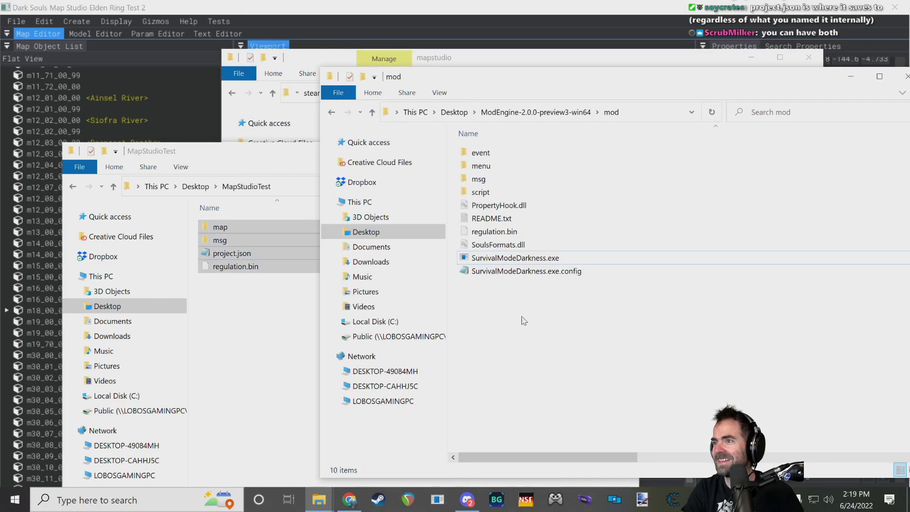
drag(500, 312, 482, 143)
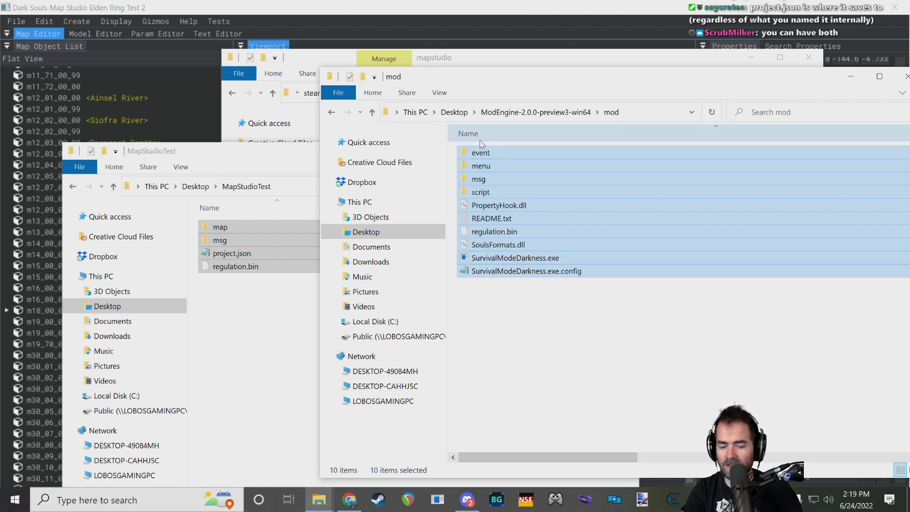
key(Delete)
- Copy map, msg, project.json and regulation.bin from MapStudioTest into the empty mod folder
click(243, 340)
drag(244, 339, 223, 223)
drag(230, 256, 274, 357)
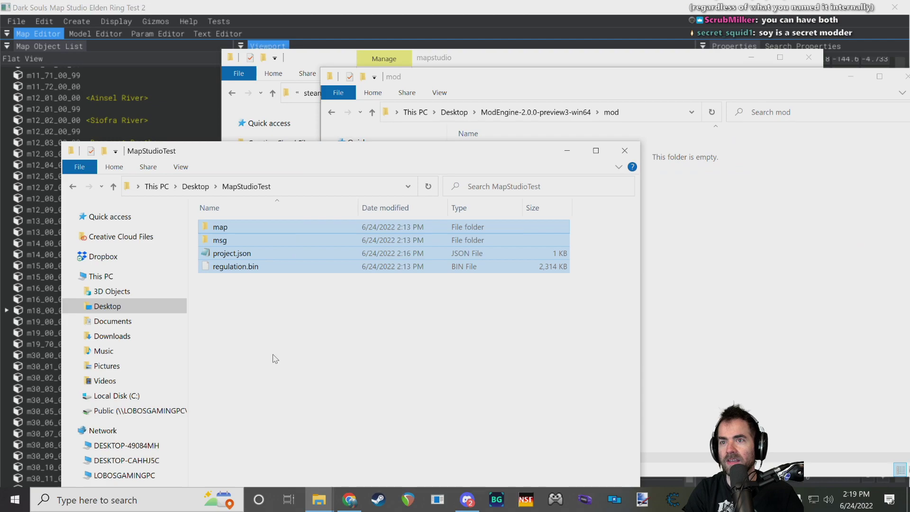
click(812, 256)
key(ctrl+v)
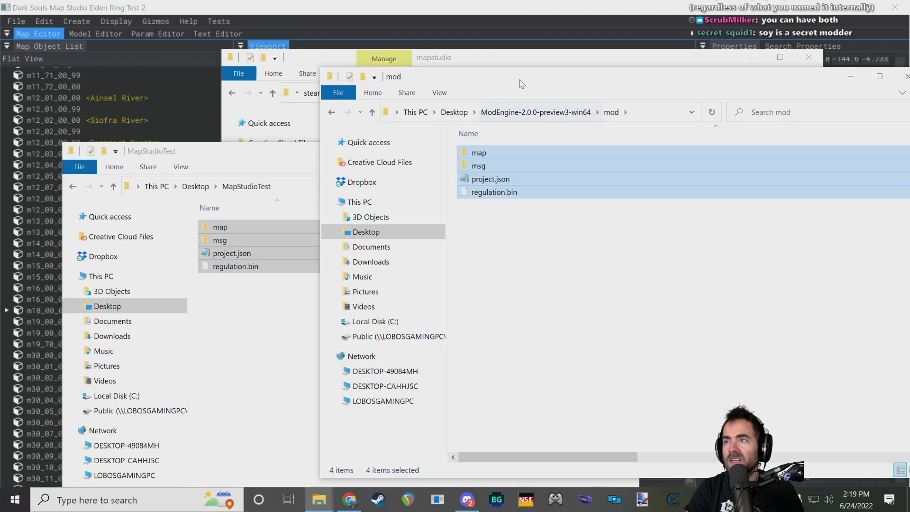
- Go up to the ModEngine-2.0.0-preview3-win64 folder and launch Elden Ring with launchmod_eldenring.bat
drag(520, 79, 411, 71)
click(489, 245)
click(199, 301)
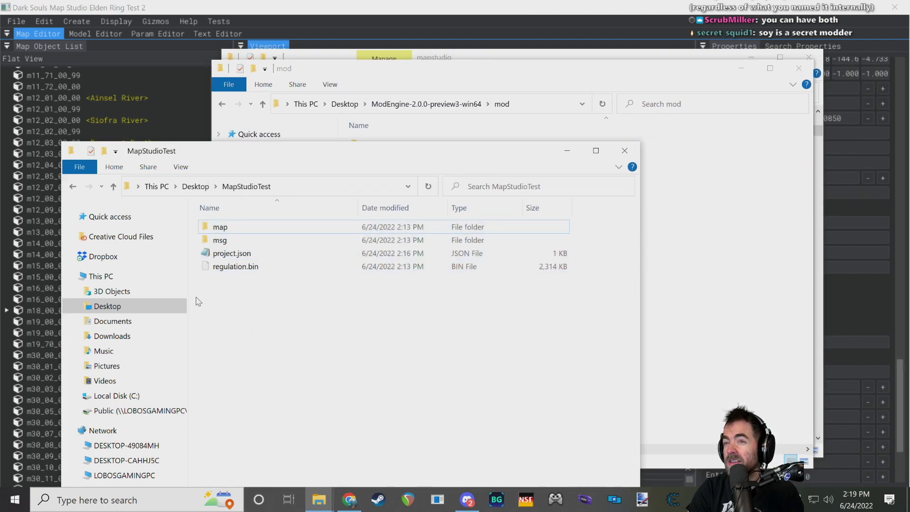
click(685, 242)
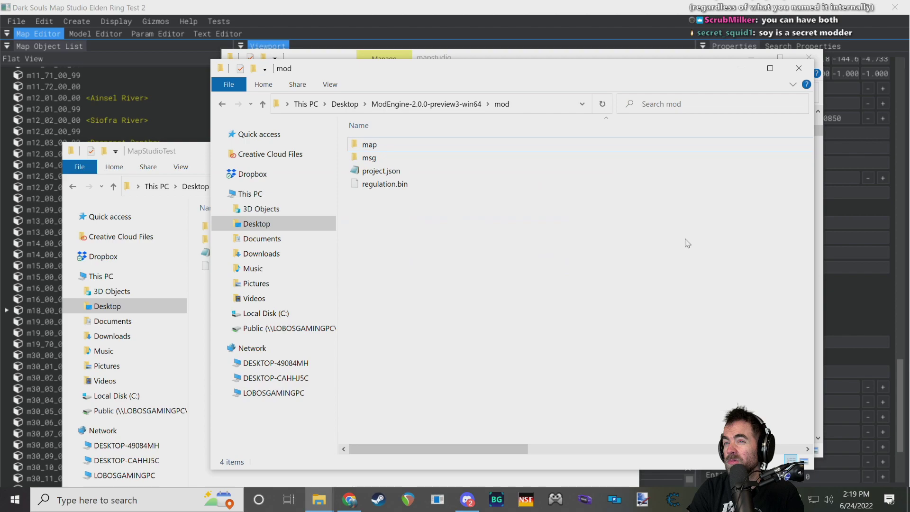
click(443, 104)
click(377, 212)
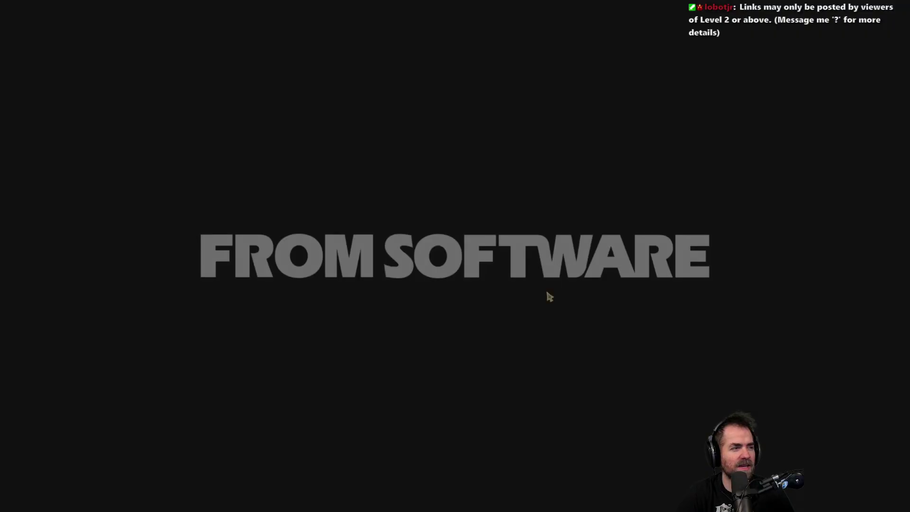
- Get past Elden Ring's opening screens in offline mode and load the saved game in the Stranded Graveyard
key(Return)
key(Return)
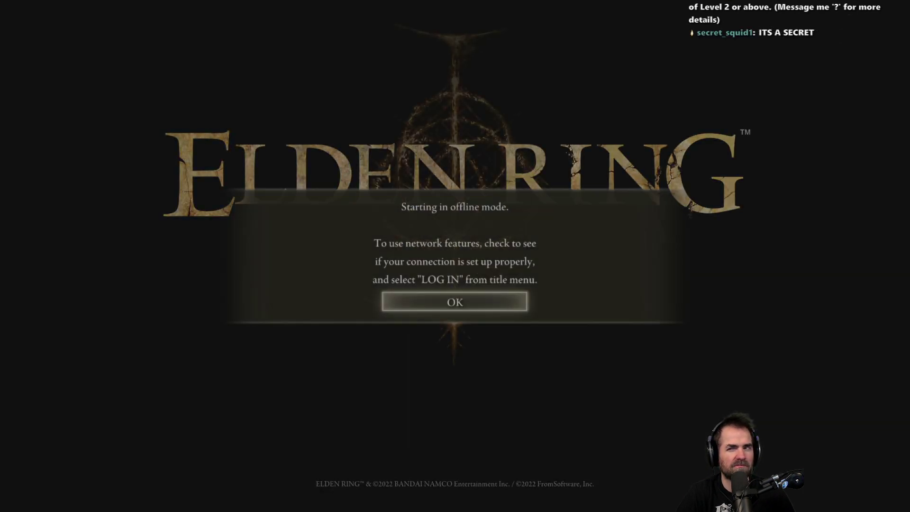
key(Return)
key(Return)
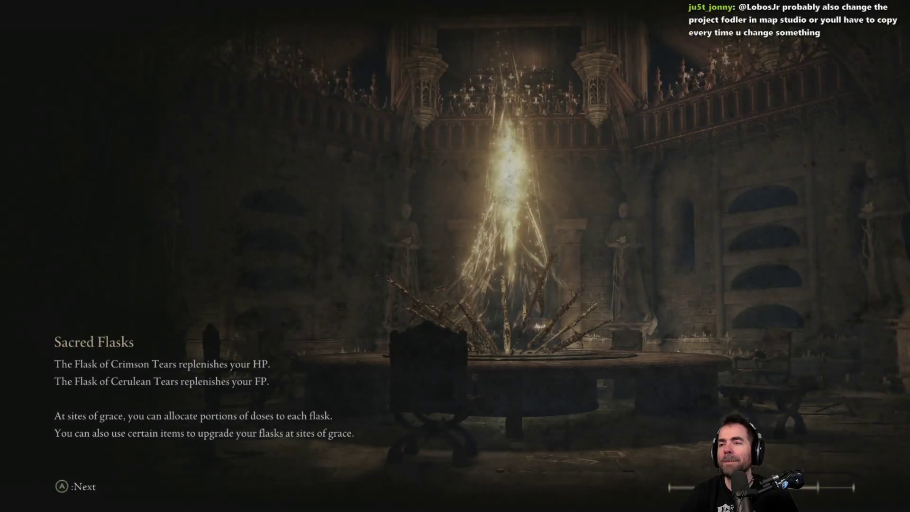
key(Return)
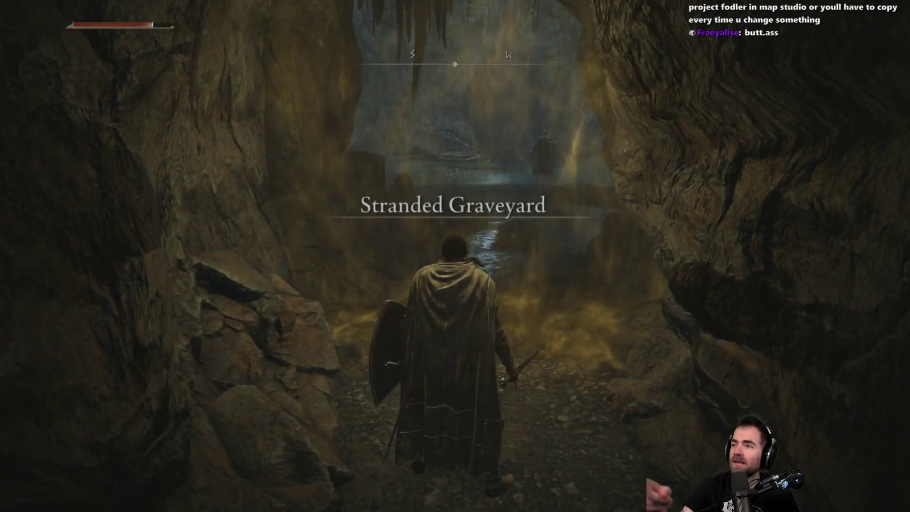
- Lock on to the Soldier of God in the cave and approach it to check the map edit
key(w)
key(e)
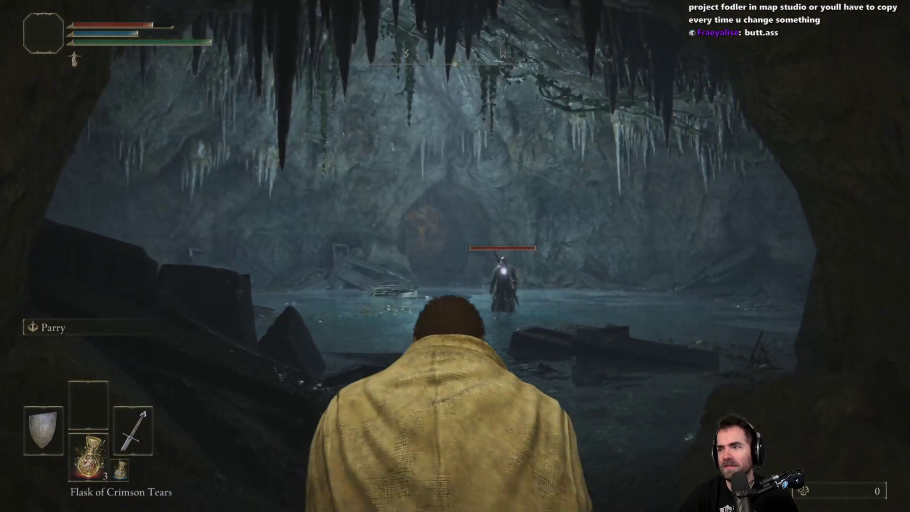
key(w)
- Quit the current Elden Ring play session and return to DSMapStudio
key(Escape)
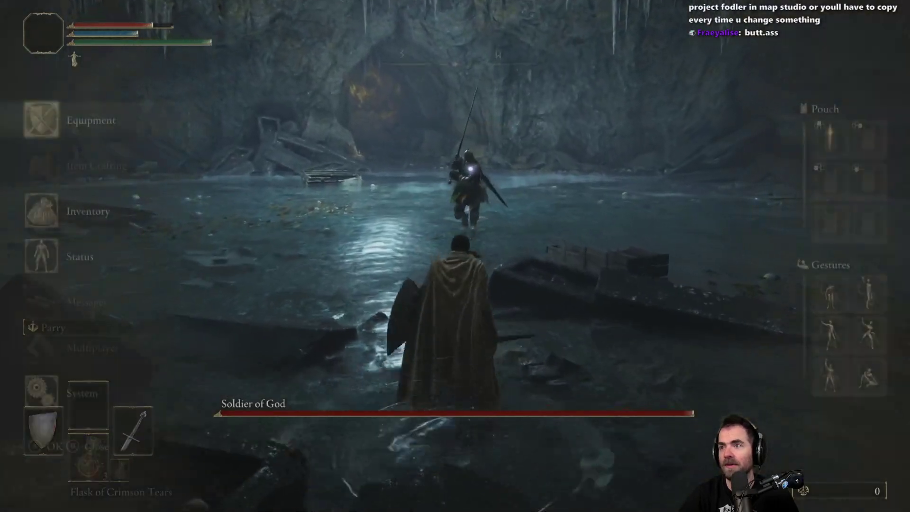
key(Up)
key(e)
key(e)
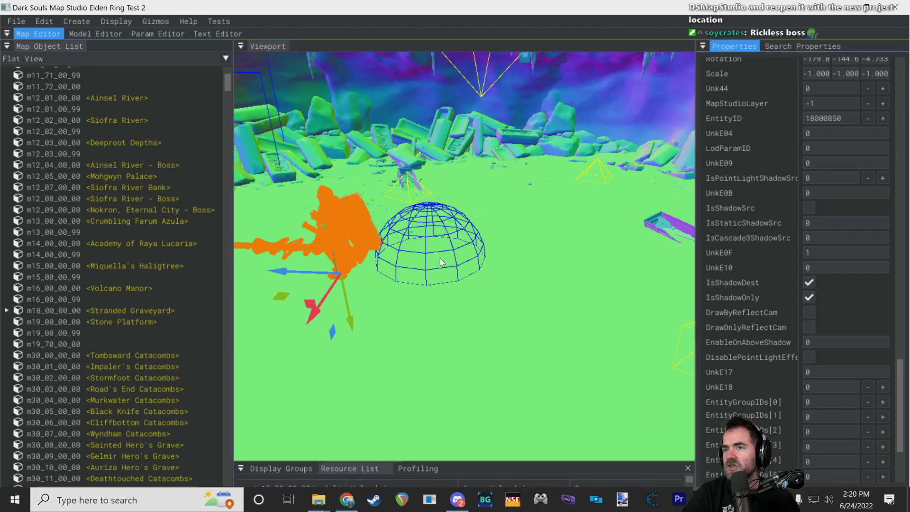
- Save in DSMapStudio, check the ModEngine-2.0.0-preview3-win64 folder, and return to the map editor
click(16, 21)
click(33, 92)
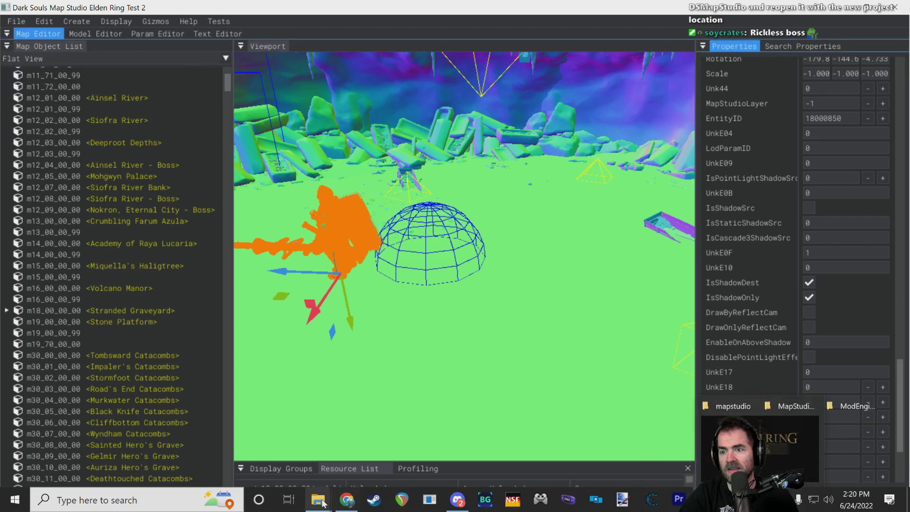
mouse_move(323, 503)
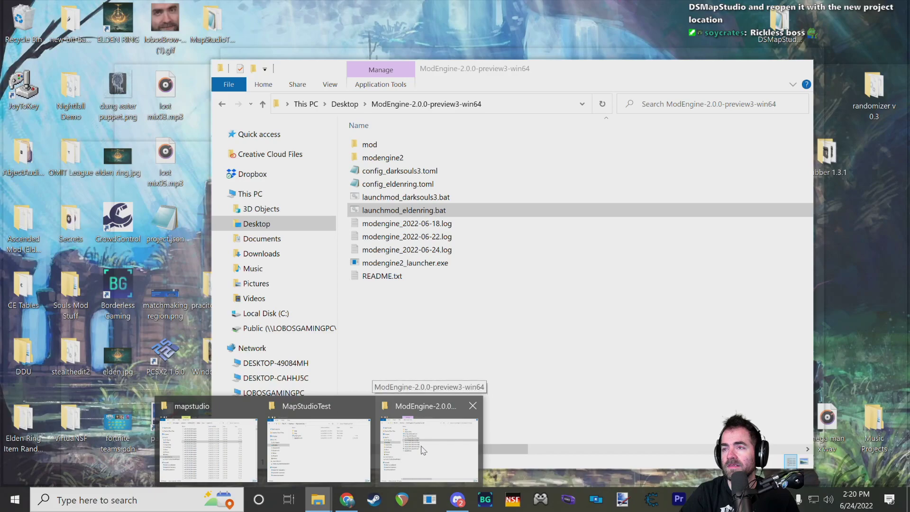
click(423, 451)
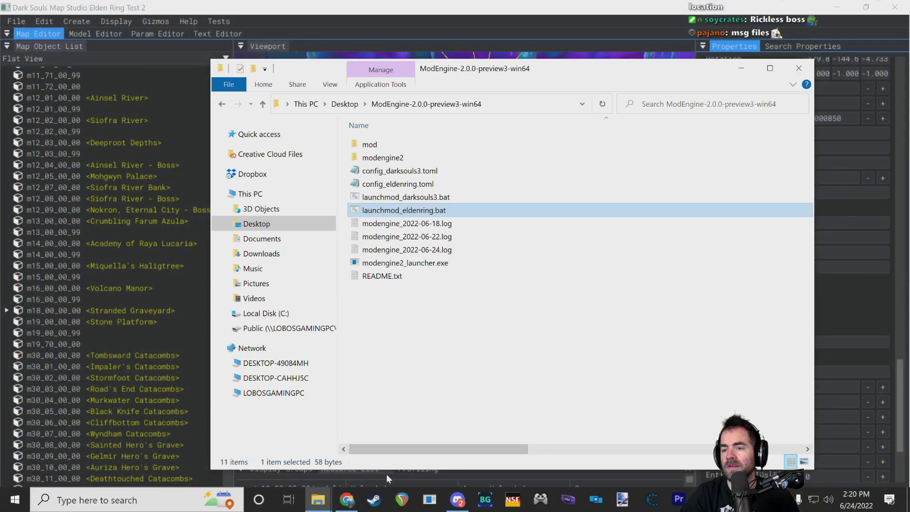
mouse_move(330, 505)
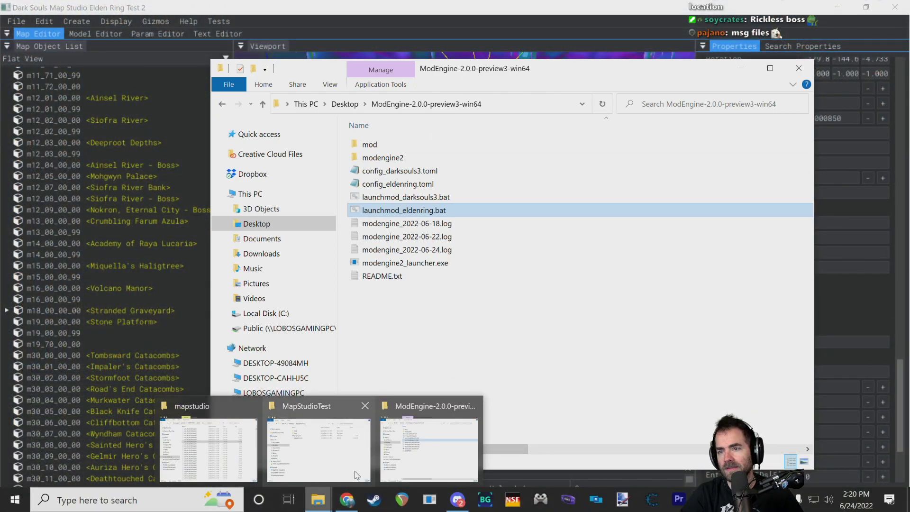
click(496, 331)
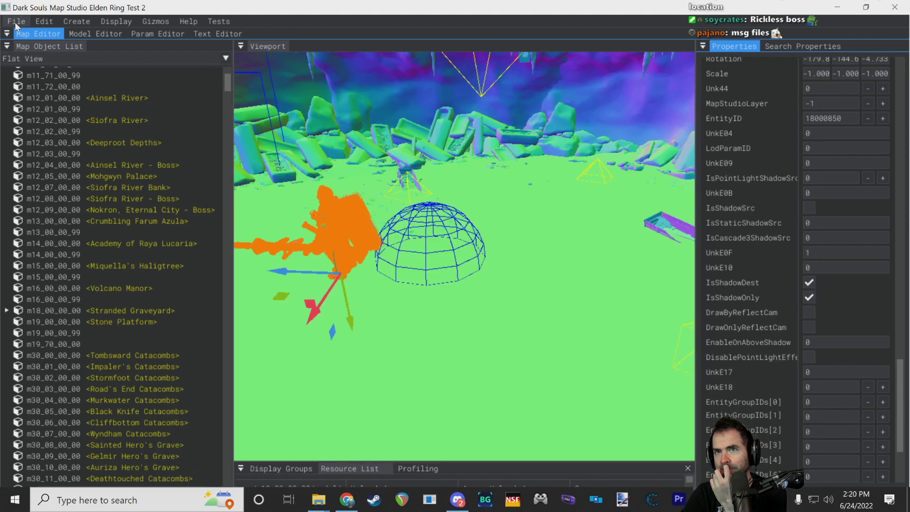
click(19, 21)
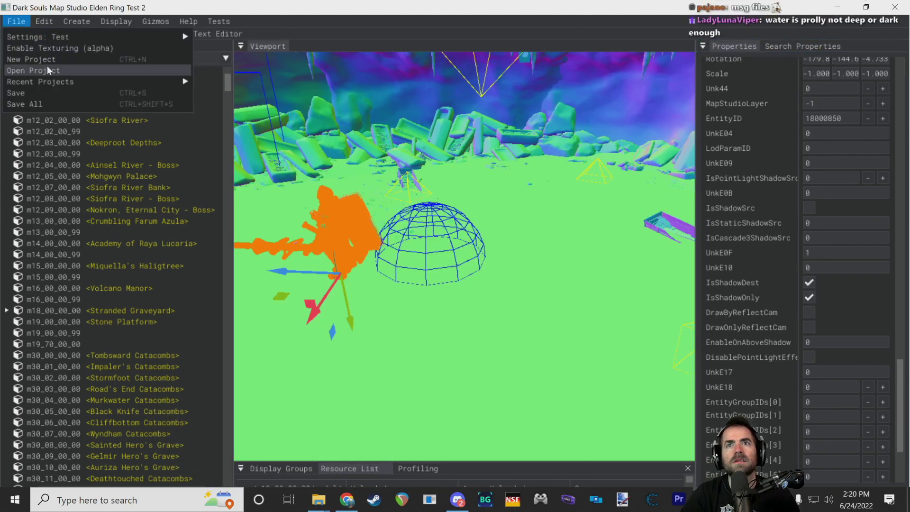
mouse_move(52, 80)
click(317, 500)
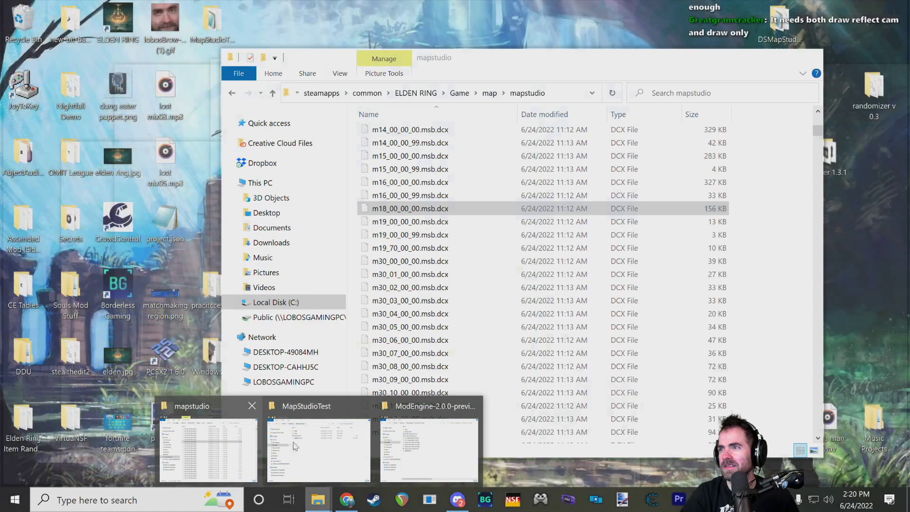
click(418, 448)
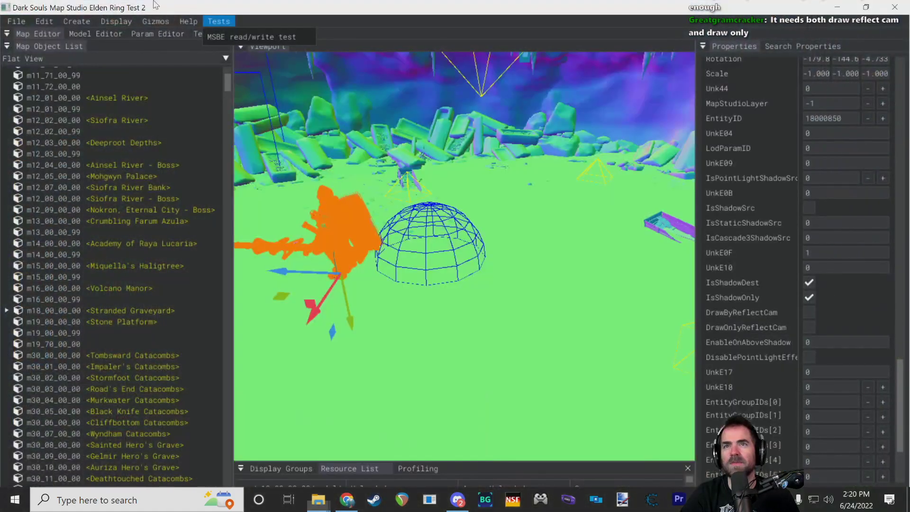
click(19, 22)
click(19, 21)
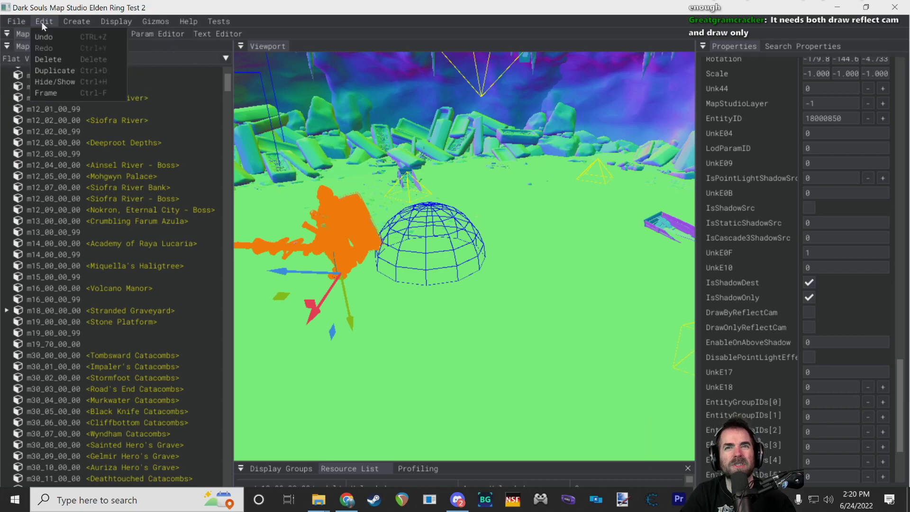
mouse_move(89, 26)
mouse_move(126, 27)
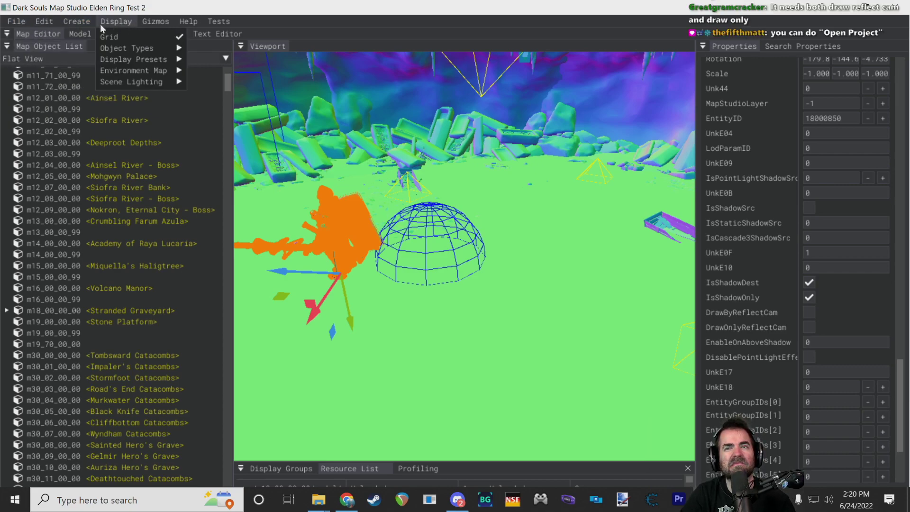
click(23, 22)
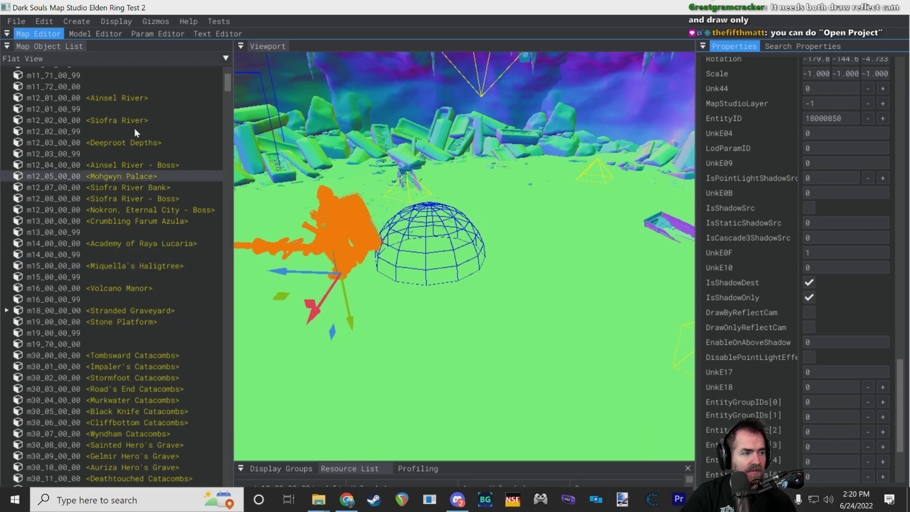
click(10, 22)
click(12, 22)
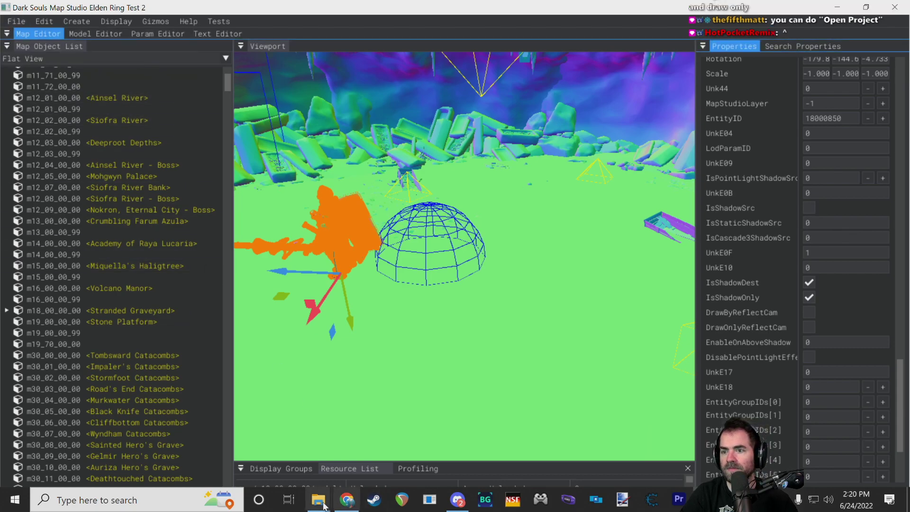
- Look inside the mod folder of ModEngine-2.0.0-preview3-win64 and locate the copied project.json
mouse_move(324, 506)
mouse_move(424, 444)
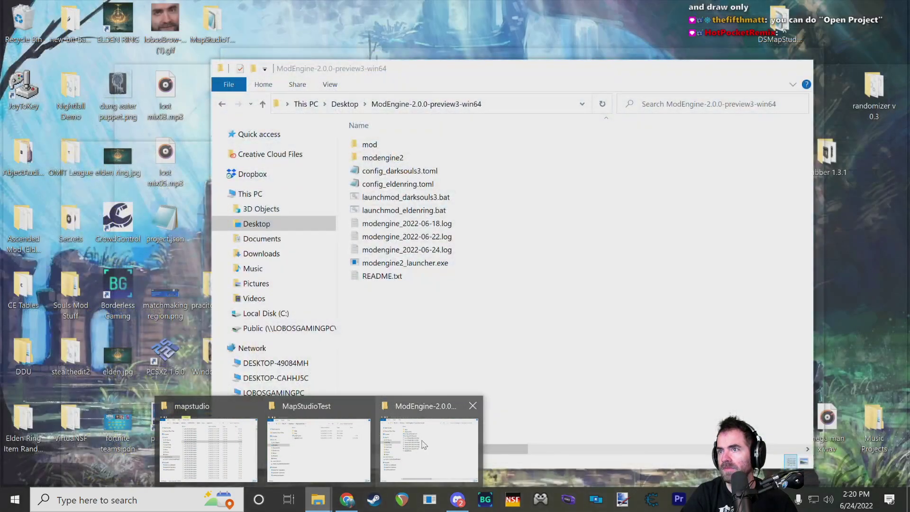
mouse_move(351, 445)
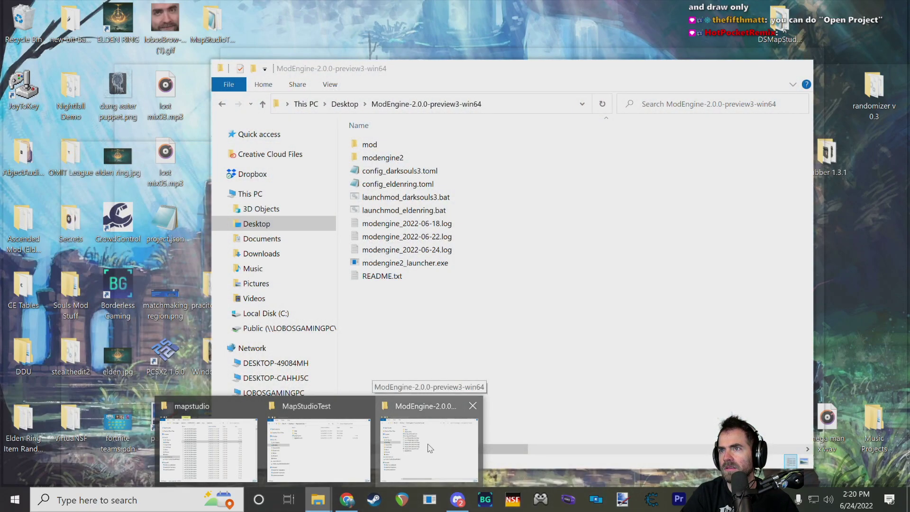
click(430, 448)
double_click(370, 145)
click(381, 171)
drag(475, 68, 503, 70)
- Open project.json from the mod folder of ModEngine-2.0.0-preview3-win64 on the Desktop as the DSMapStudio project
click(17, 21)
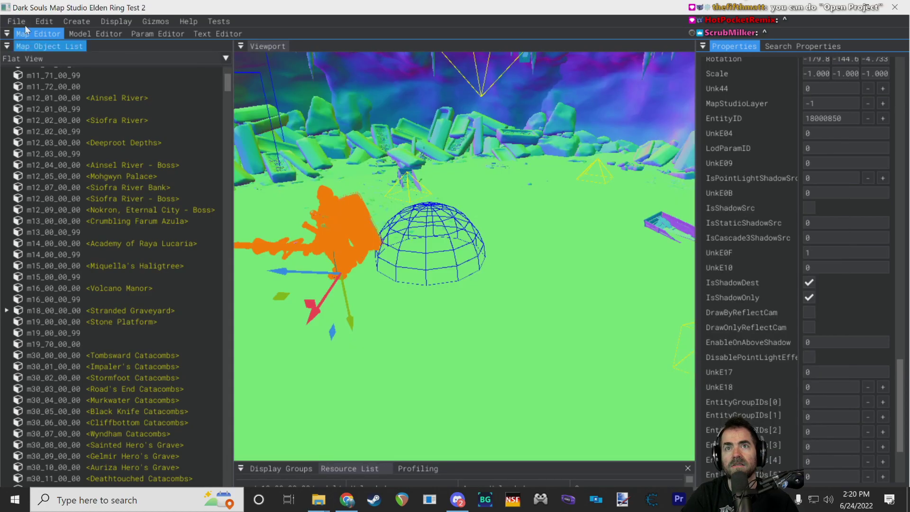
click(42, 65)
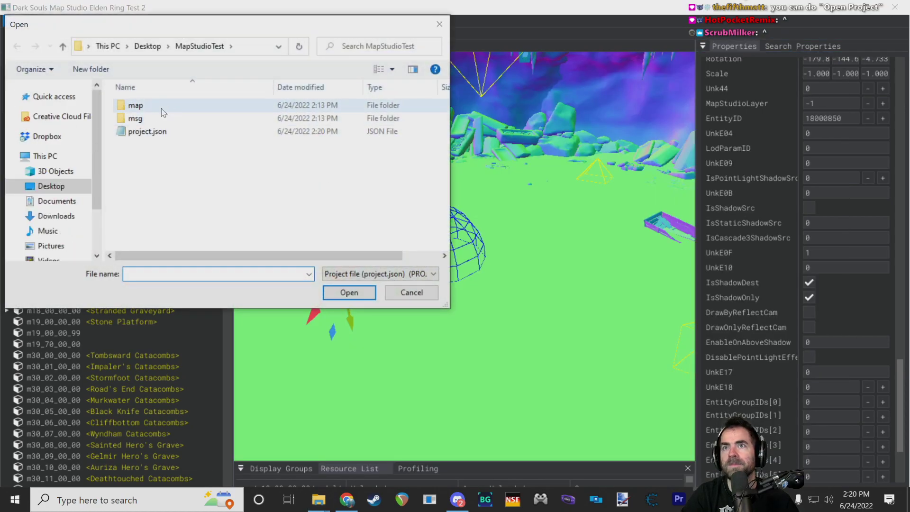
click(55, 188)
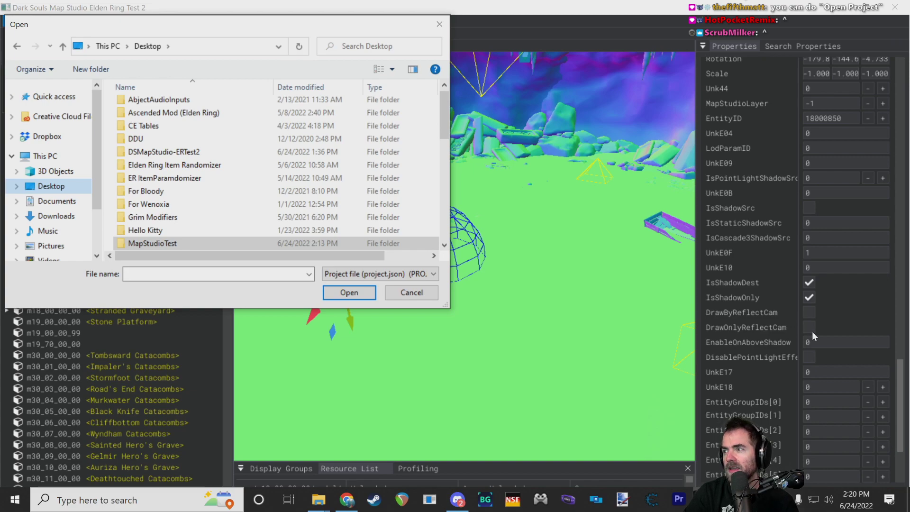
scroll(181, 213, down, 2)
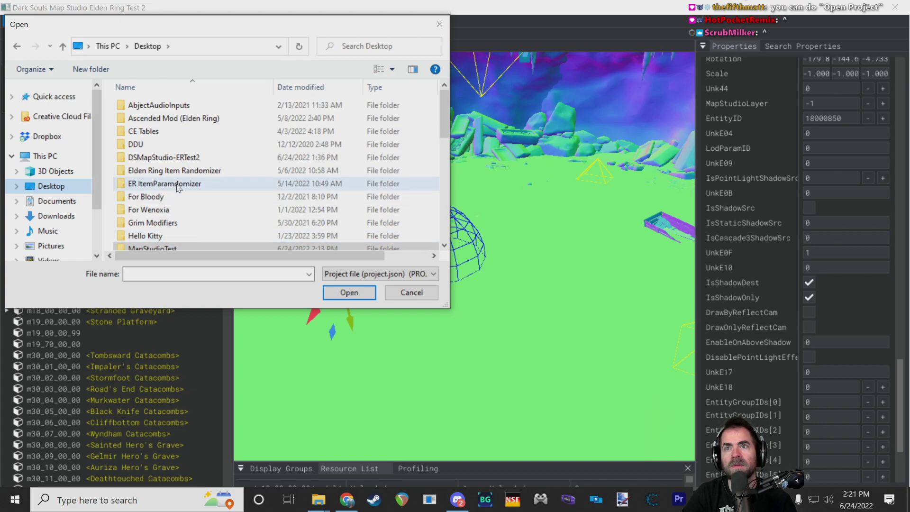
double_click(170, 204)
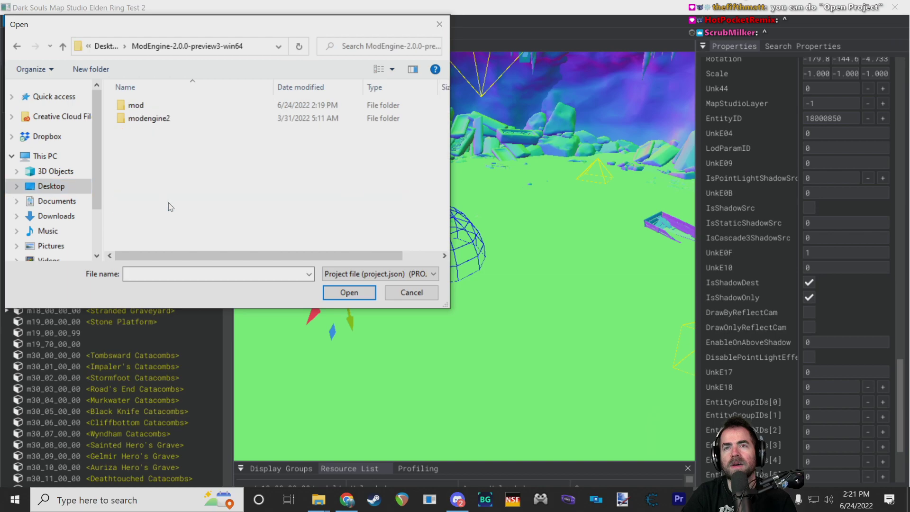
double_click(144, 106)
double_click(147, 132)
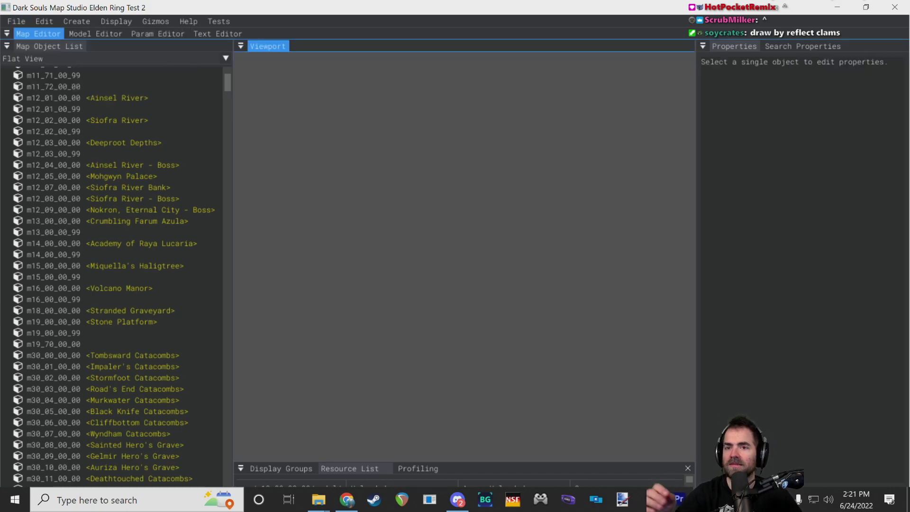
- Load the Stranded Graveyard map m18_00_00_00 in the reopened project
scroll(119, 317, down, 4)
scroll(111, 305, up, 2)
click(69, 222)
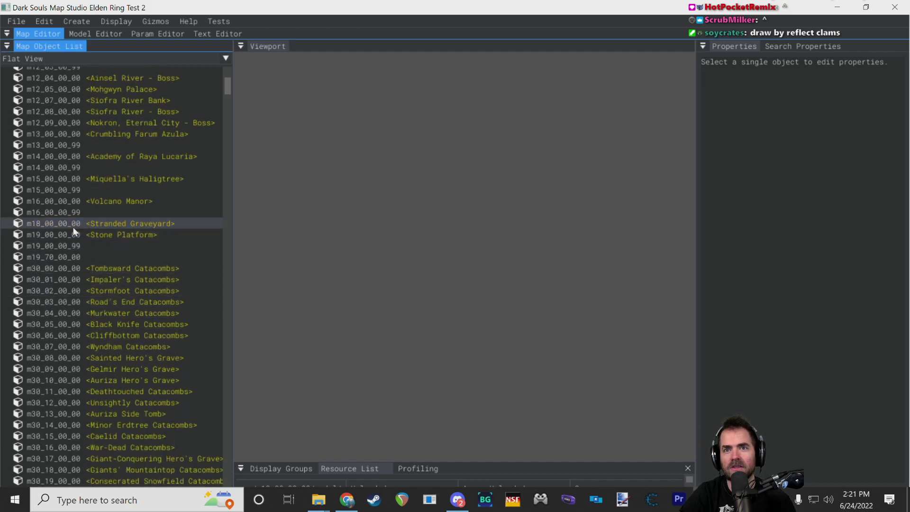
double_click(123, 222)
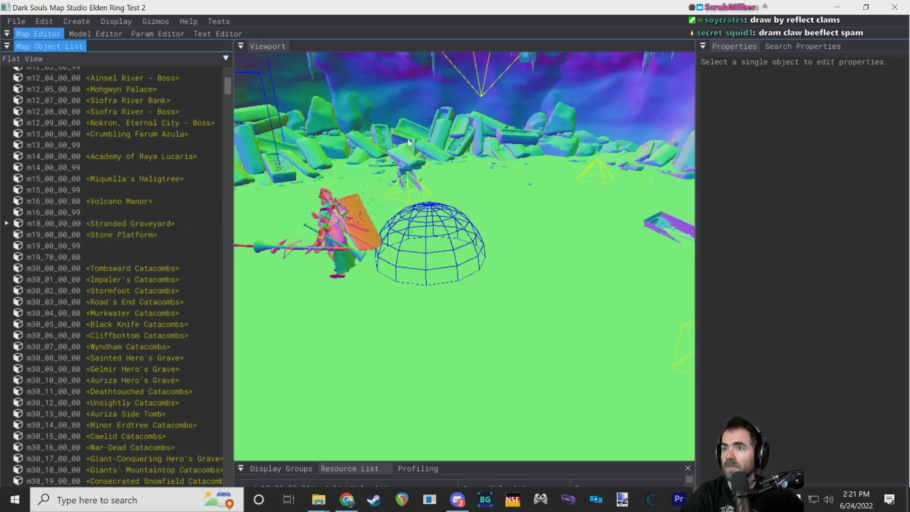
- Enable DrawByReflectCam on the Soldier of God enemy beside the blue wireframe dome and save the project
right_drag(408, 213, 332, 189)
right_drag(388, 192, 414, 194)
click(346, 206)
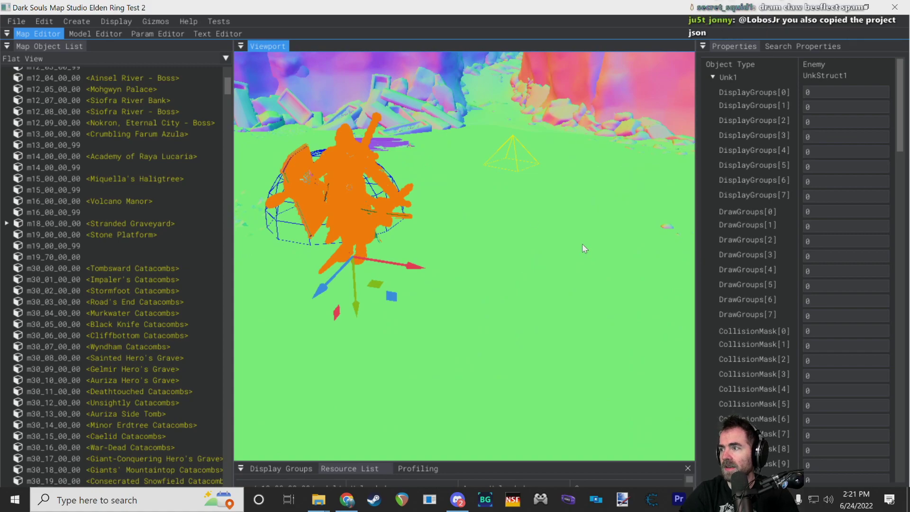
scroll(806, 304, down, 15)
scroll(805, 304, down, 8)
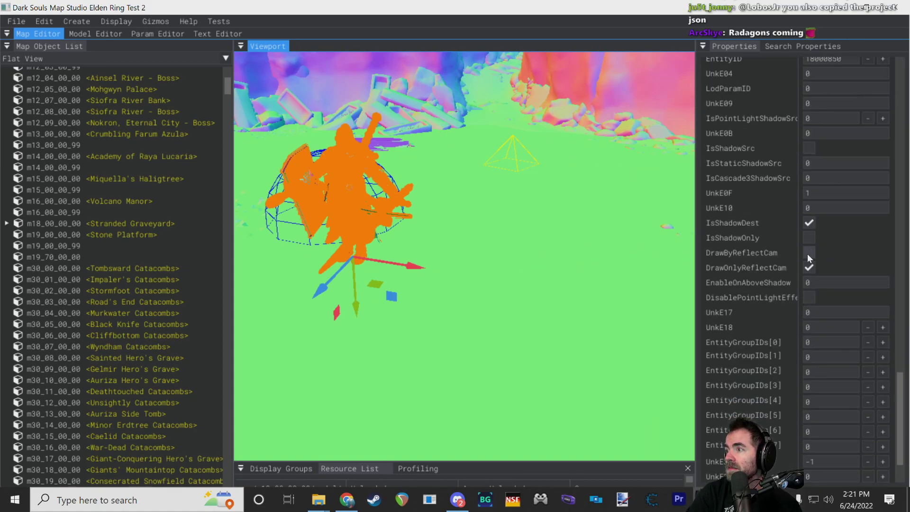
click(808, 252)
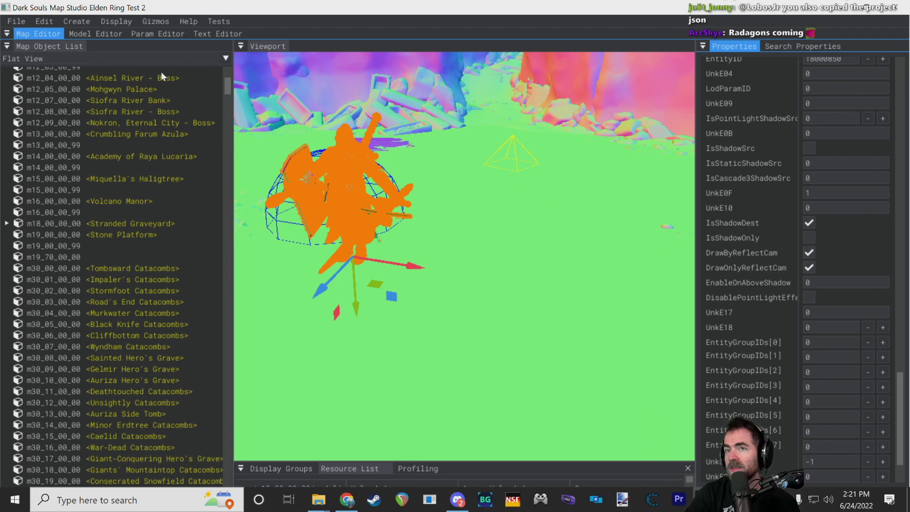
click(10, 24)
click(25, 91)
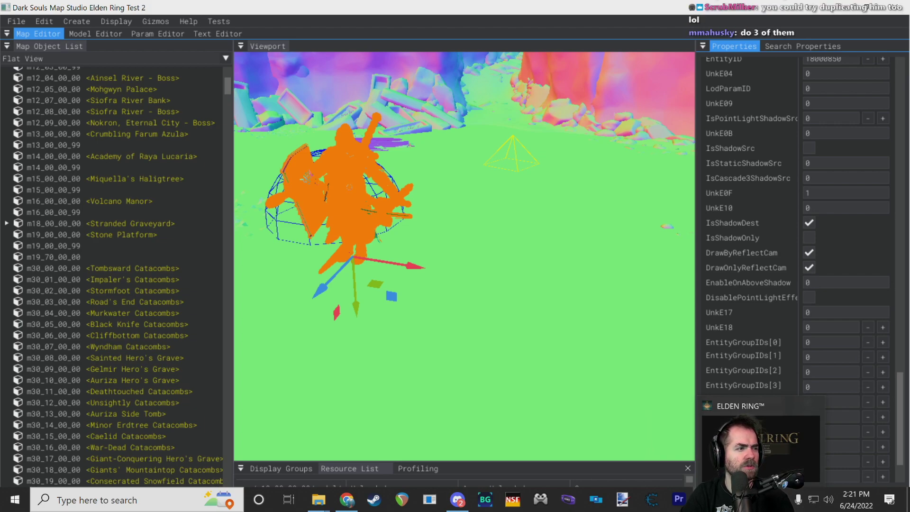
- Examine the contents of project.json in the Mod Engine mod folder, close it, and return to the map editor
mouse_move(319, 499)
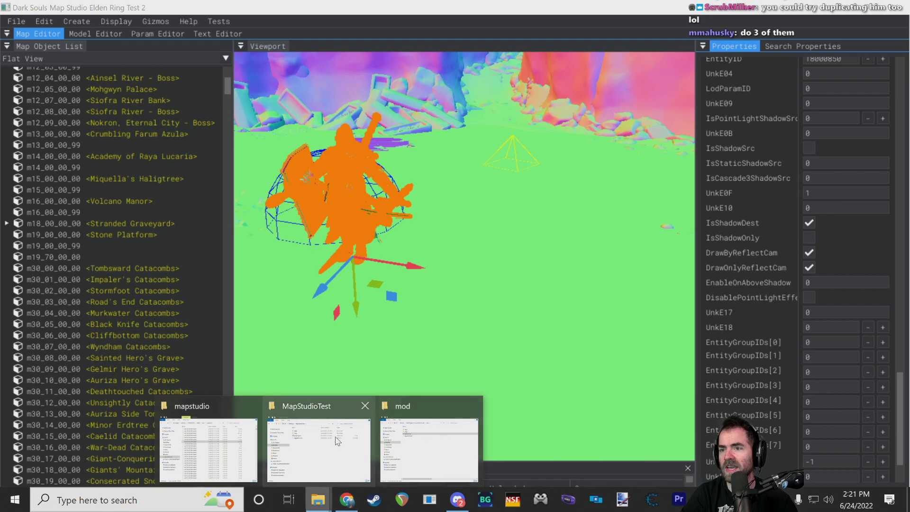
mouse_move(426, 442)
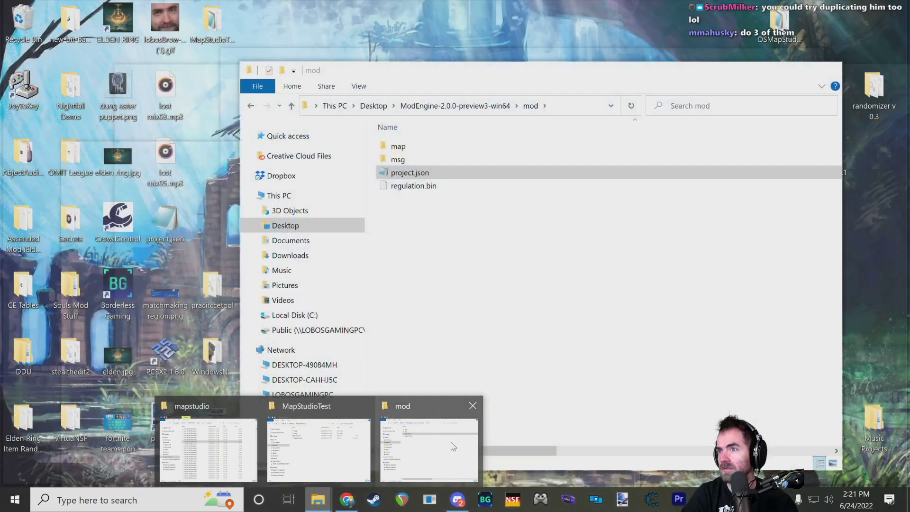
click(403, 449)
double_click(409, 173)
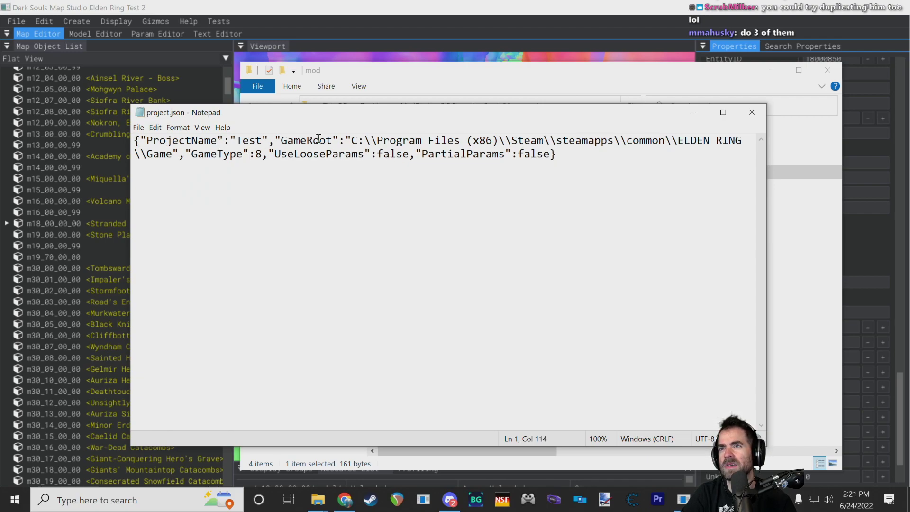
click(753, 112)
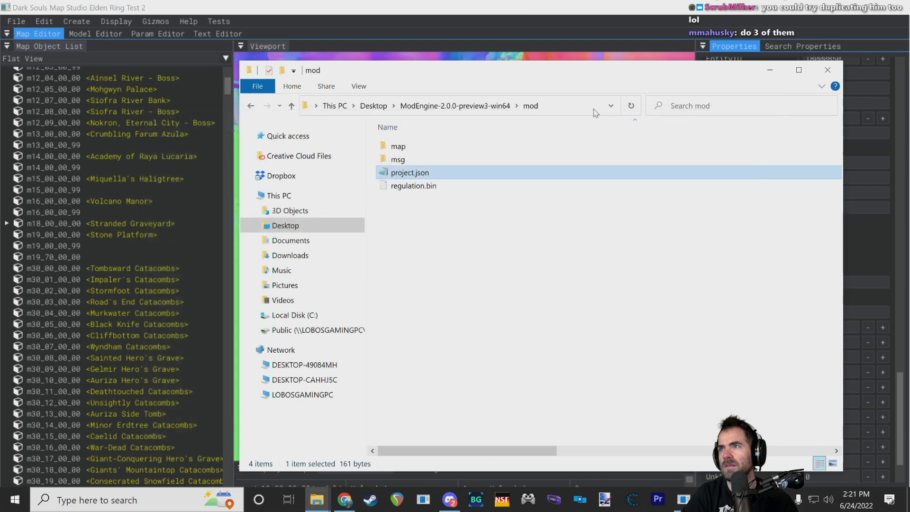
drag(498, 71, 517, 65)
click(417, 204)
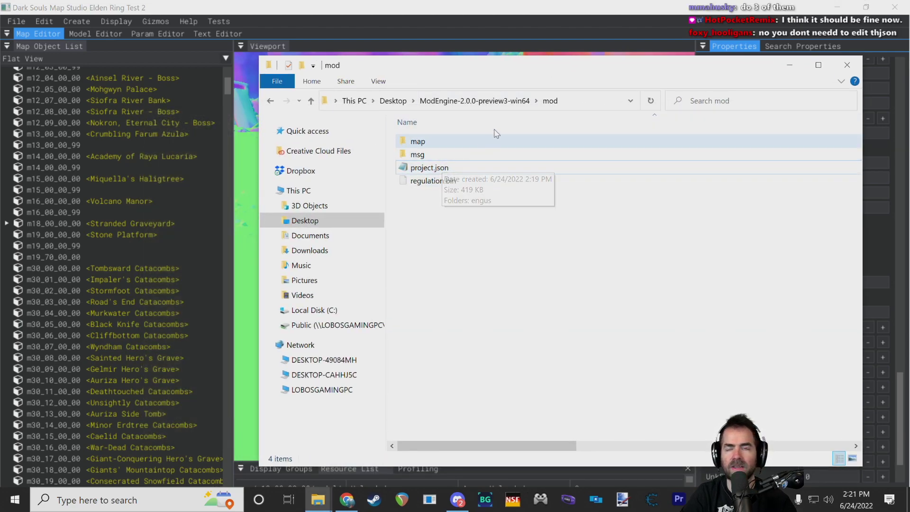
click(570, 5)
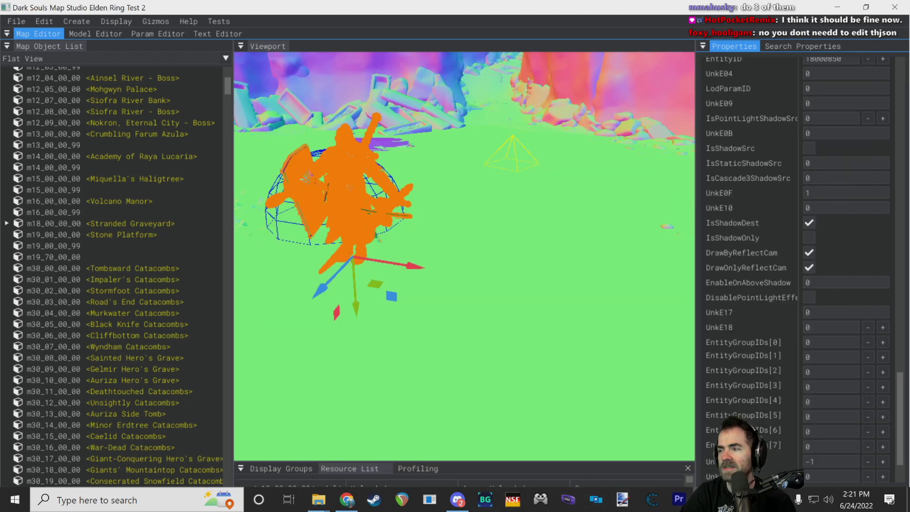
- Switch to Elden Ring and load the saved game in the Stranded Graveyard
key(alt+Tab)
key(Return)
key(Return)
key(Return)
key(Return)
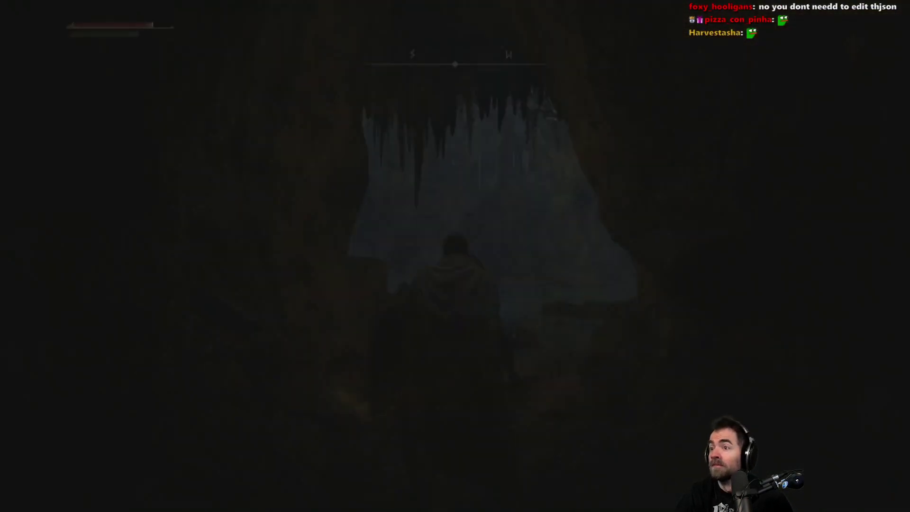
- Move forward into the cave toward the Soldier of God to check the changed draw settings
key(w)
key(e)
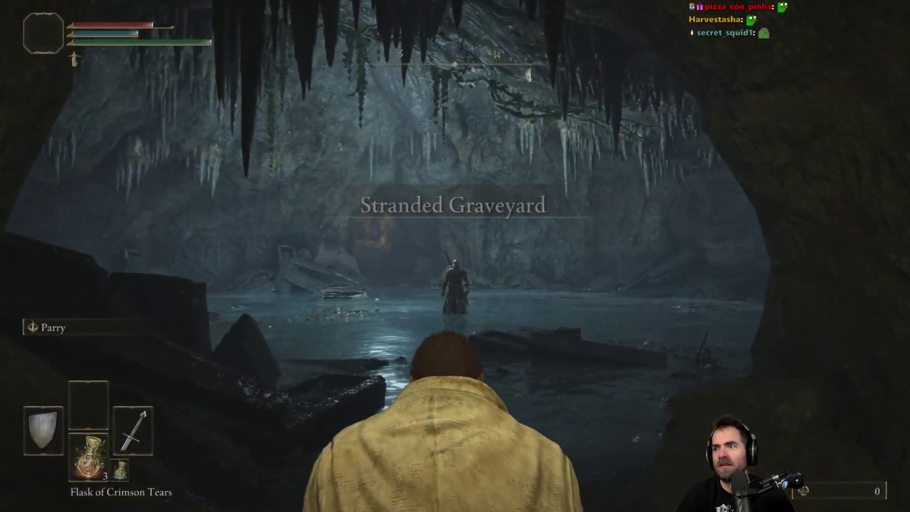
key(w)
key(space)
key(w)
- Save the game and quit the play session to the title menu
key(Escape)
key(Up)
key(e)
key(z)
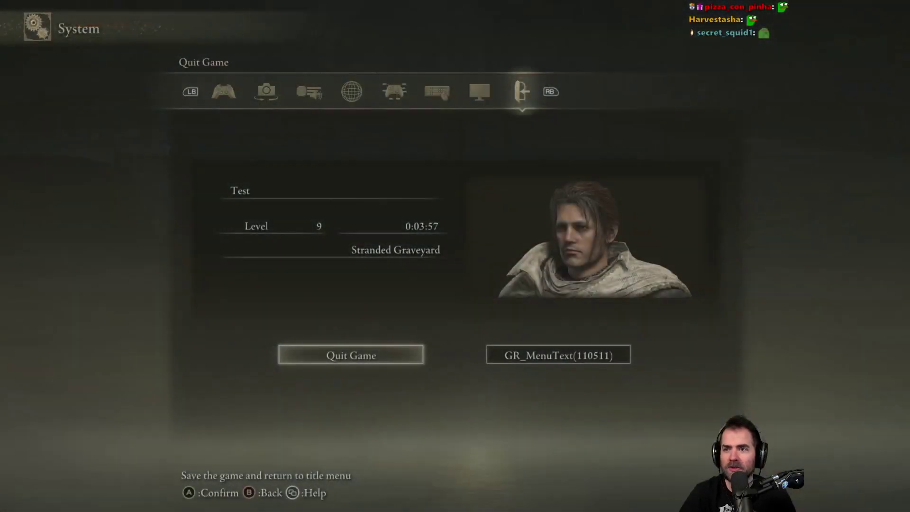
key(Right)
key(e)
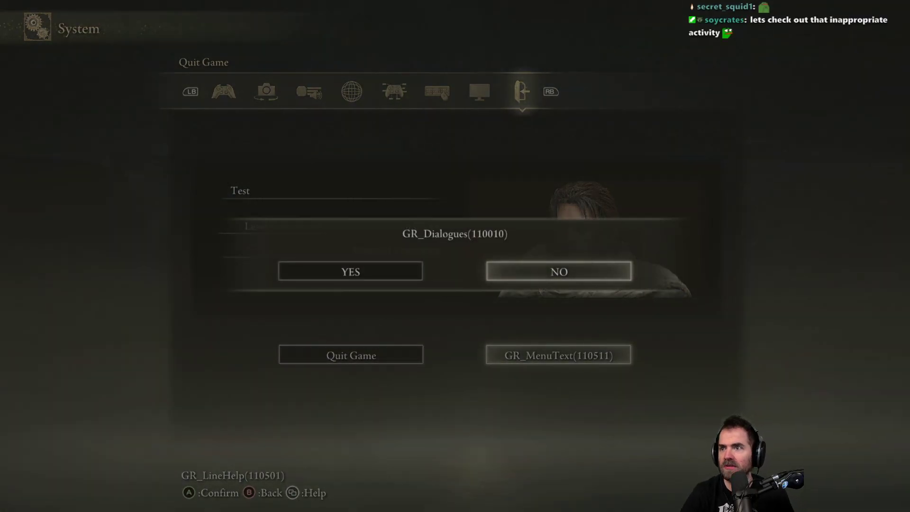
key(q)
key(Left)
key(e)
key(Left)
key(e)
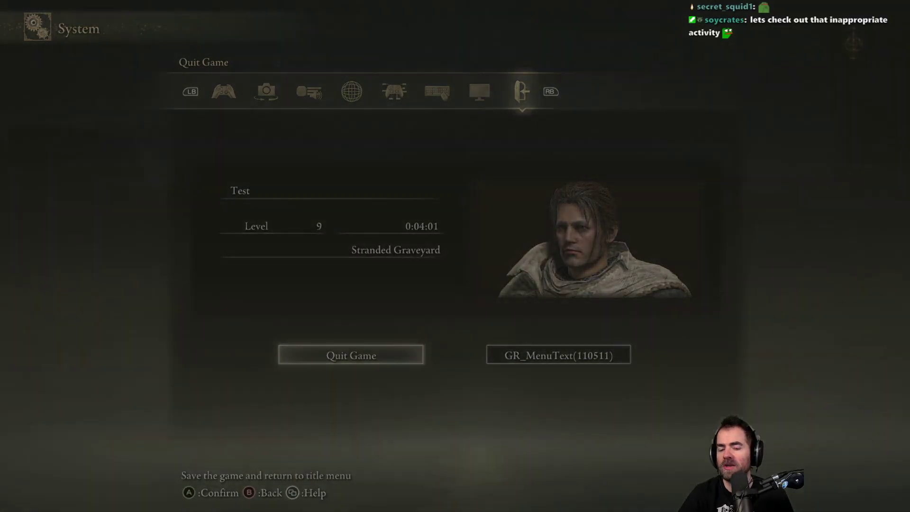
- Return to DSMapStudio and turn off DrawByReflectCam and DrawOnlyReflectCam for the selected Soldier of God enemy
key(alt+Tab)
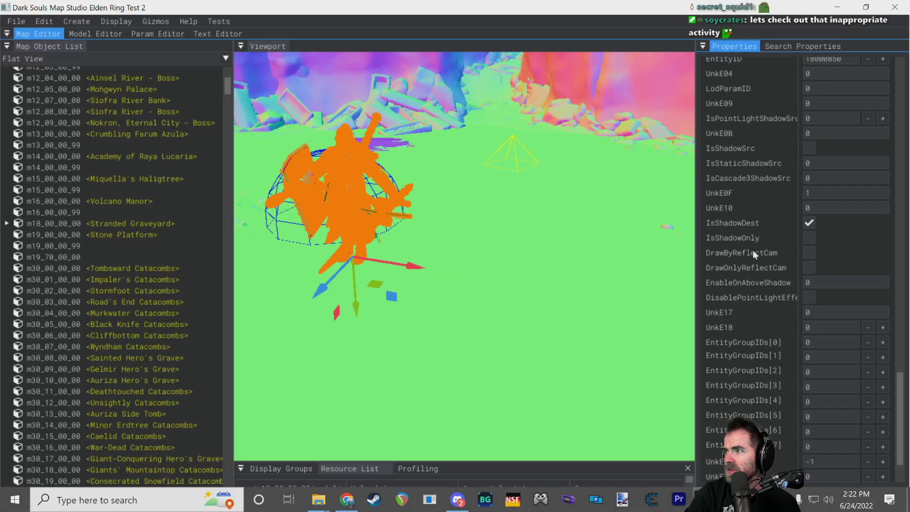
scroll(769, 247, up, 4)
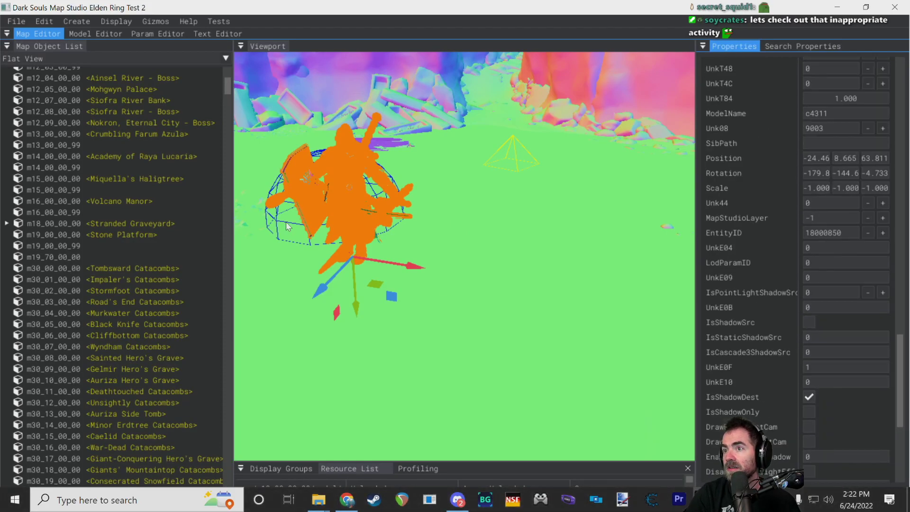
mouse_move(487, 238)
right_down()
mouse_move(460, 241)
mouse_move(491, 241)
right_up()
right_drag(538, 223, 479, 286)
key(d)
key(w)
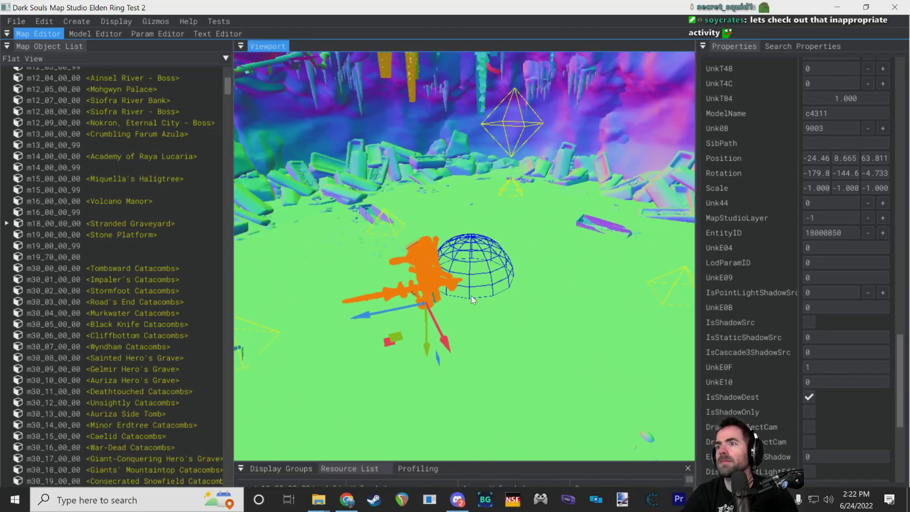
- Move the Soldier of God across the arena into the cave passage at about -37.85, 9.937, 45.138, and save the map
drag(361, 322, 604, 255)
right_drag(603, 255, 517, 278)
key(w)
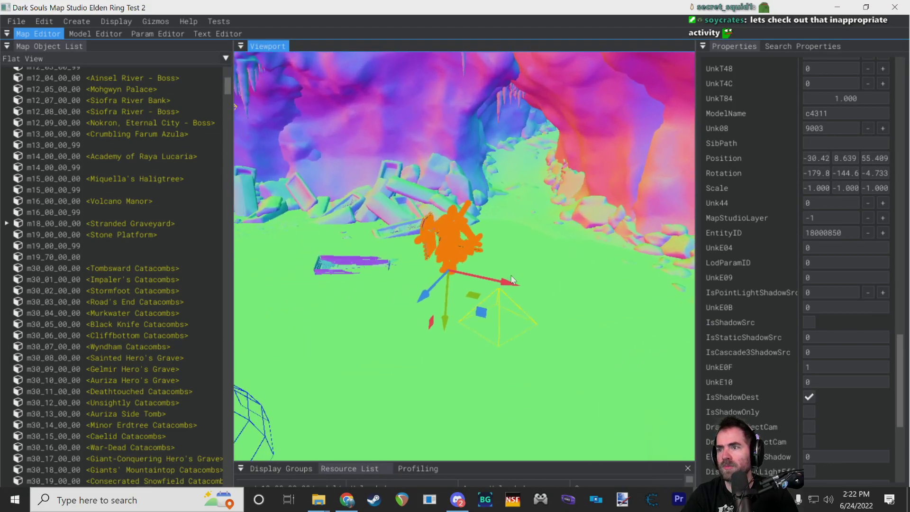
drag(427, 298, 482, 232)
drag(497, 266, 517, 201)
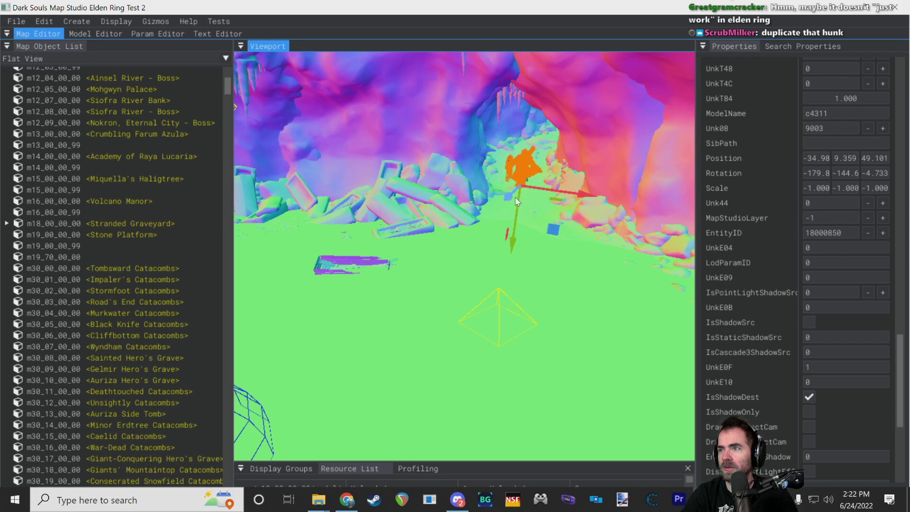
drag(517, 238, 513, 224)
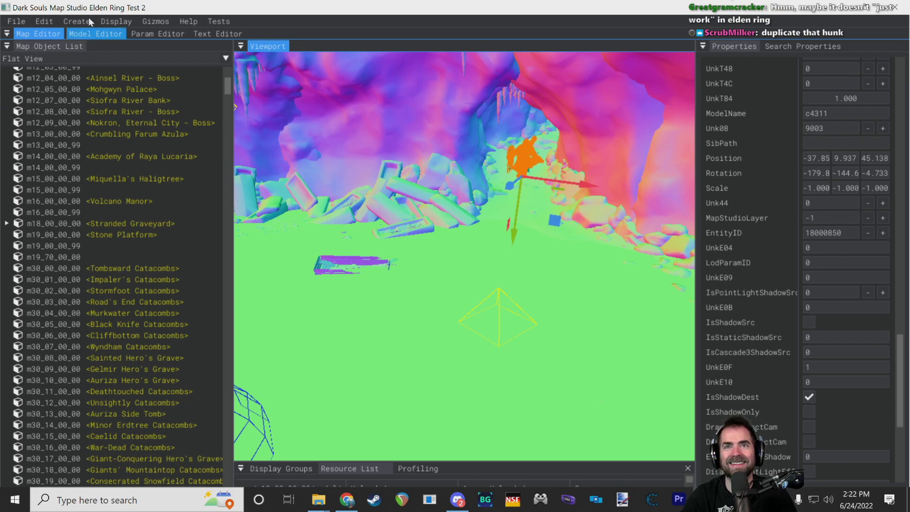
click(16, 21)
click(27, 89)
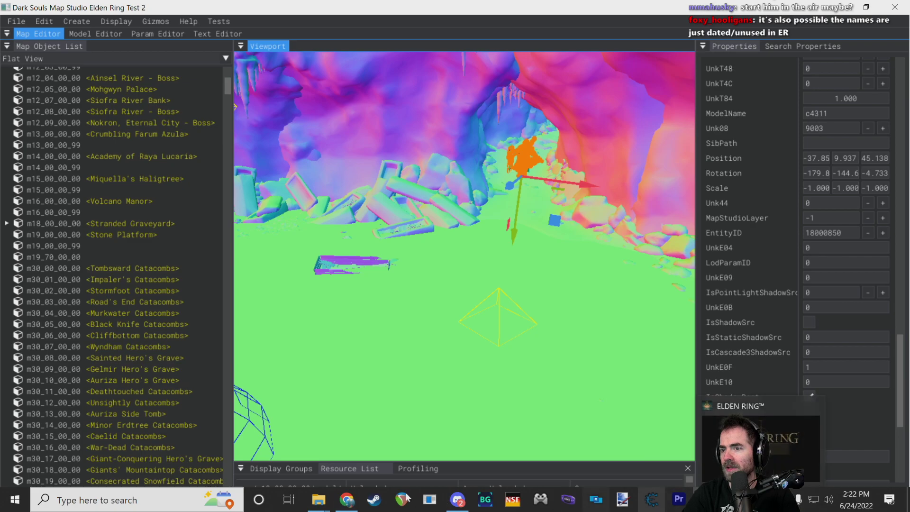
- Switch to Elden Ring, load the saved game and traverse the mist to check the Soldier of God's new position
mouse_move(335, 499)
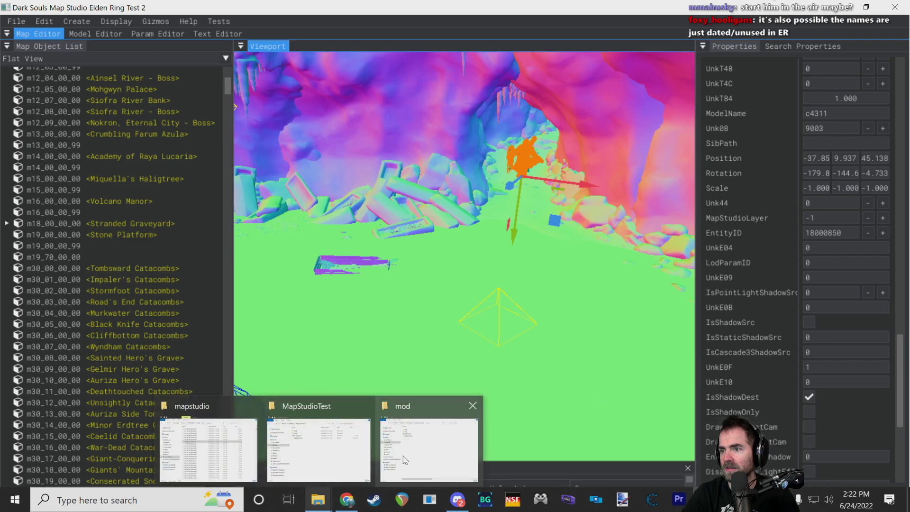
mouse_move(336, 463)
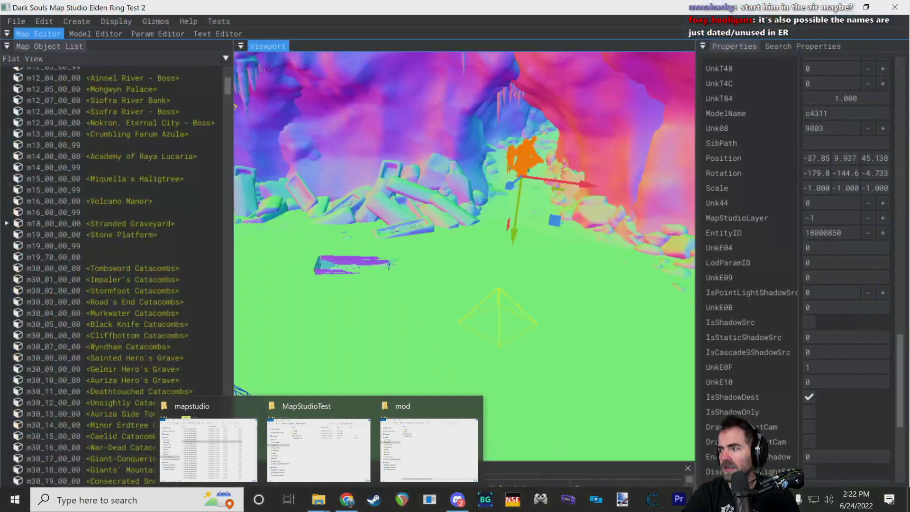
click(707, 500)
key(Return)
key(Return)
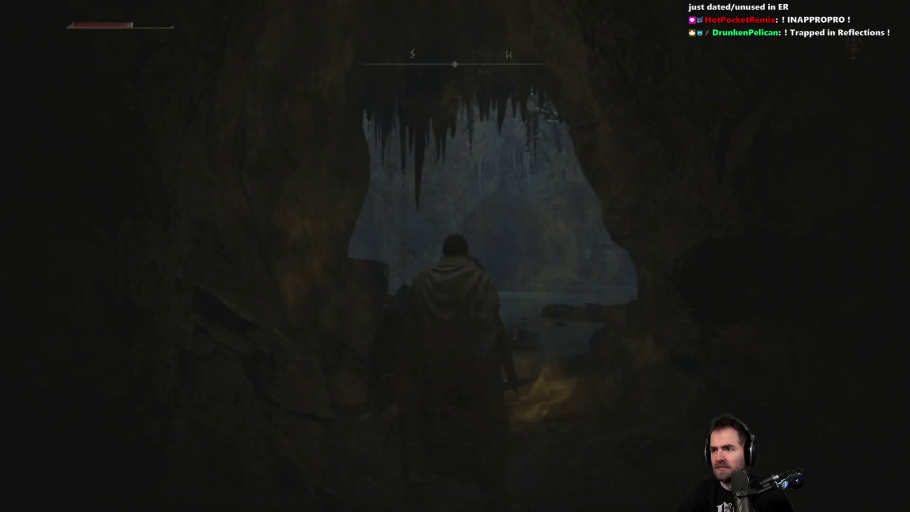
key(e)
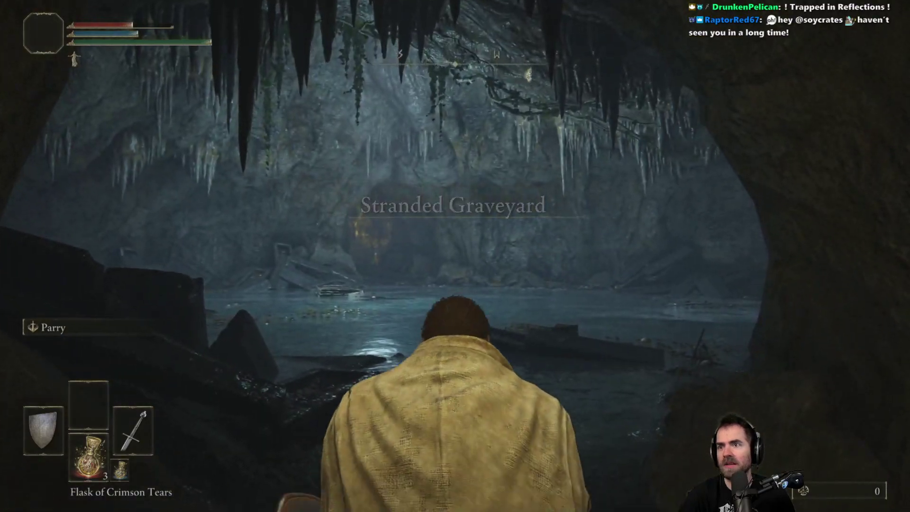
key(w)
key(space)
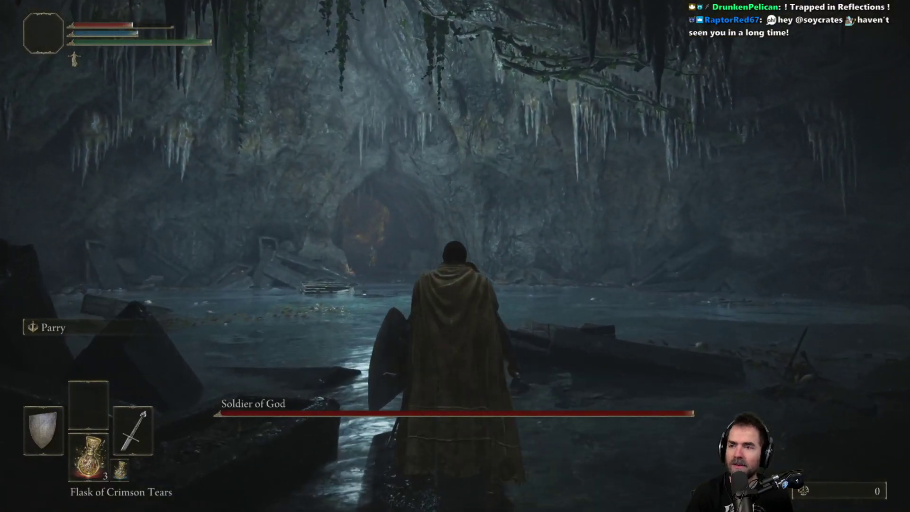
- Quit the play session to the title menu
key(Escape)
key(Up)
key(e)
key(z)
key(e)
- Return to DSMapStudio, turn on IsShadowOnly for the selected Soldier of God and save the map
key(alt+Tab)
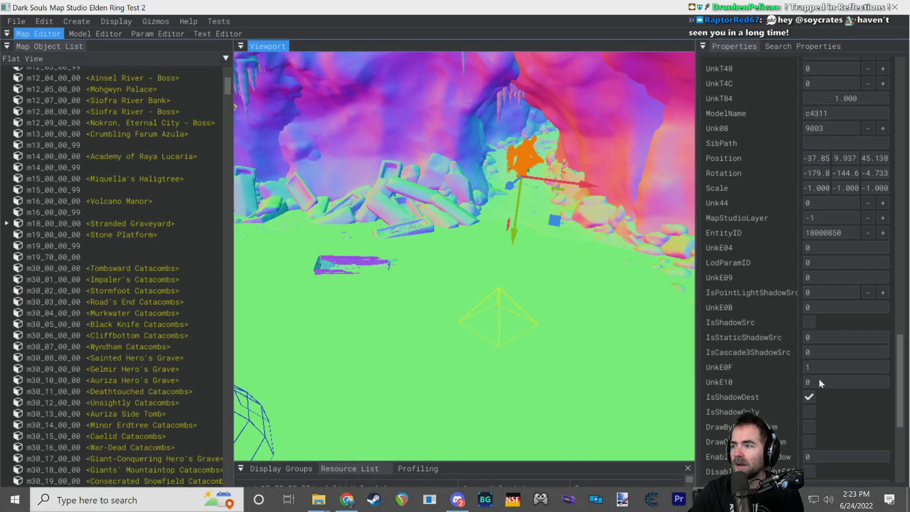
scroll(842, 402, down, 3)
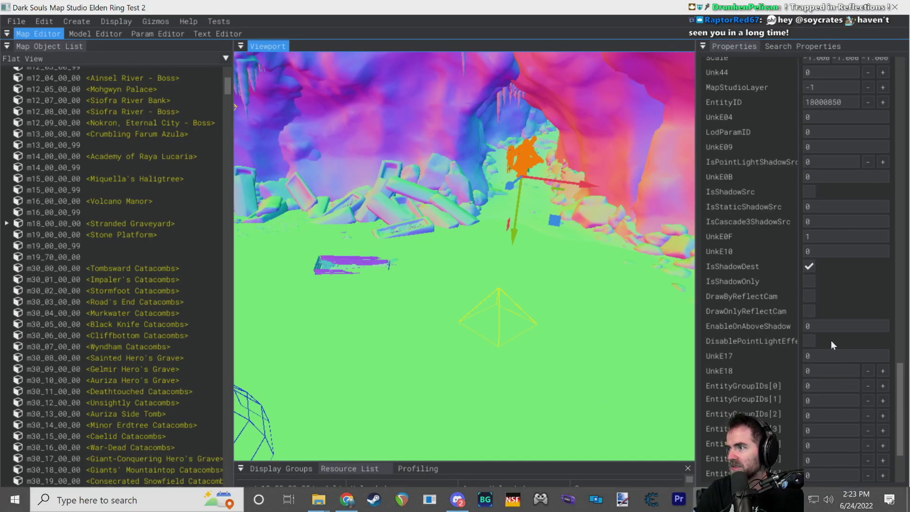
click(808, 281)
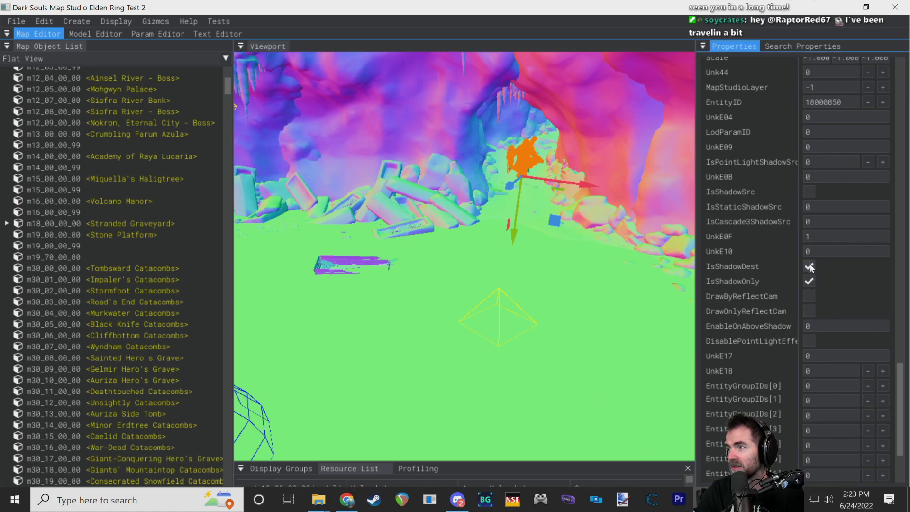
click(17, 22)
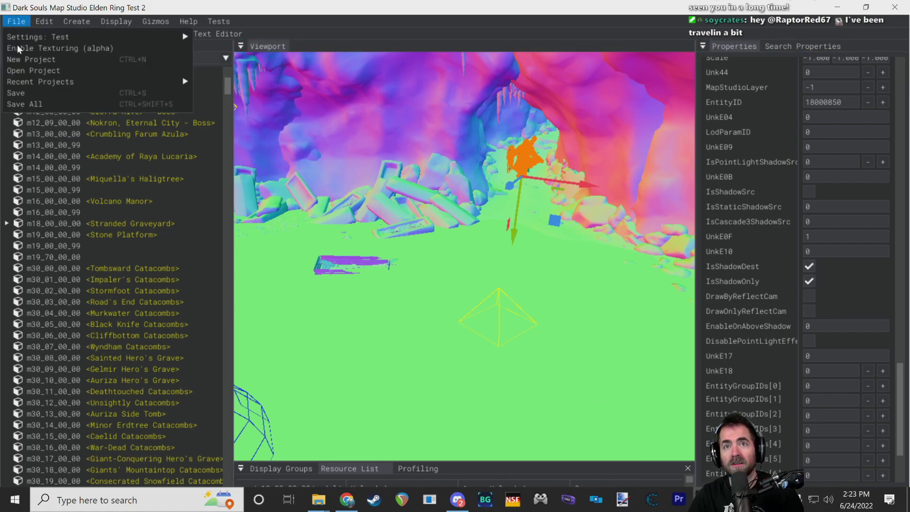
click(17, 93)
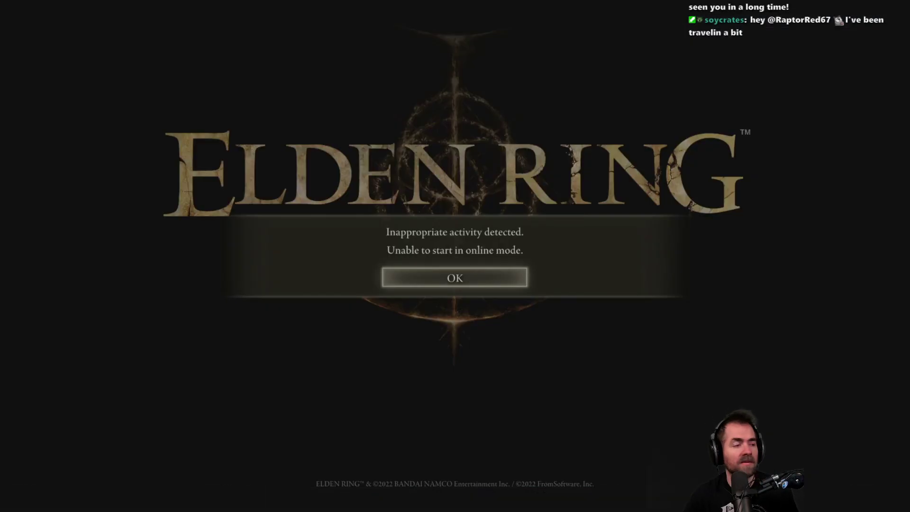
- Reload the saved game in Elden Ring and traverse the mist to check the IsShadowOnly change
key(Return)
key(Return)
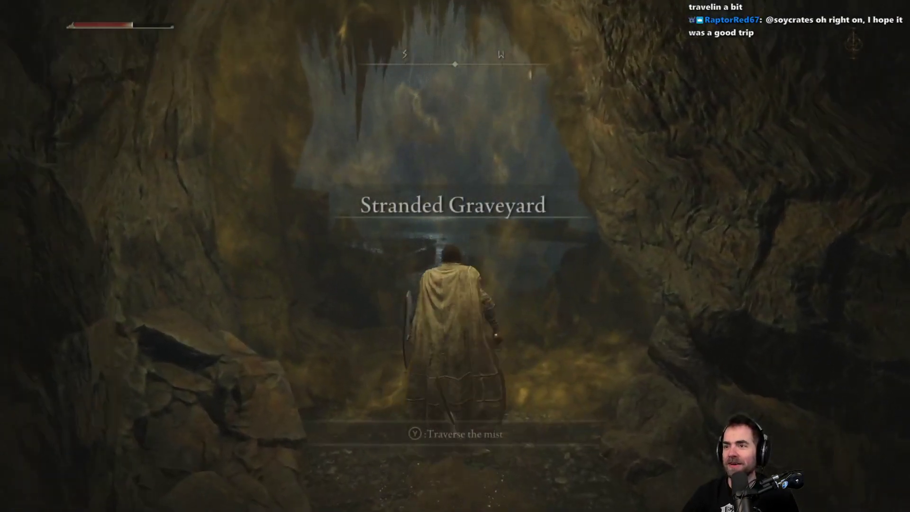
key(e)
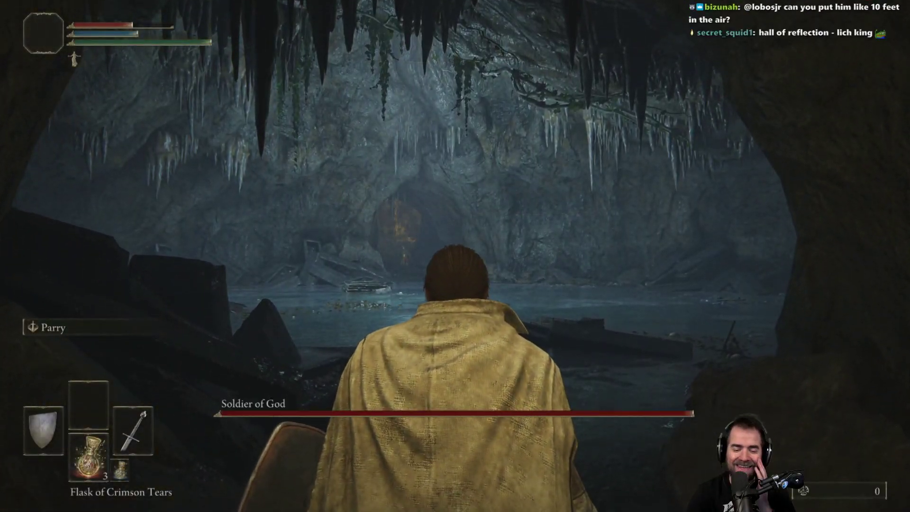
- Mute Elden Ring in the Windows volume mixer and go back to the game
key(super)
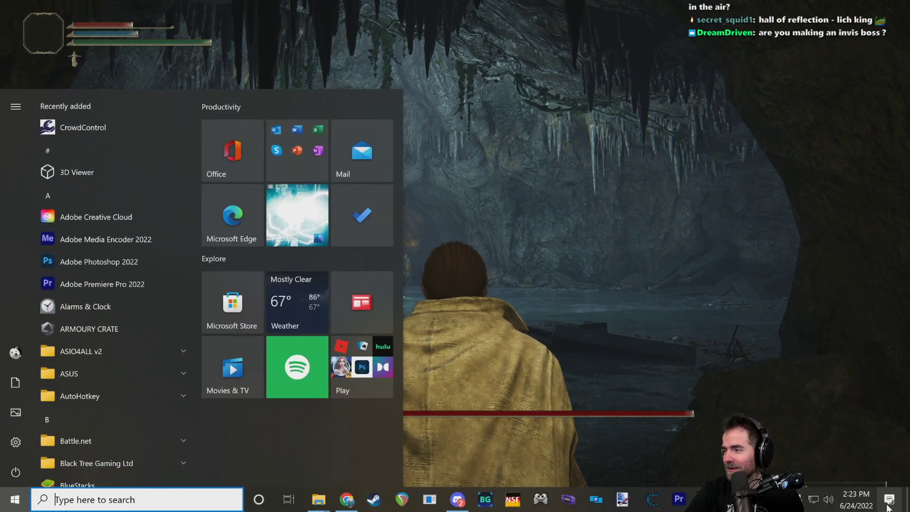
right_click(829, 500)
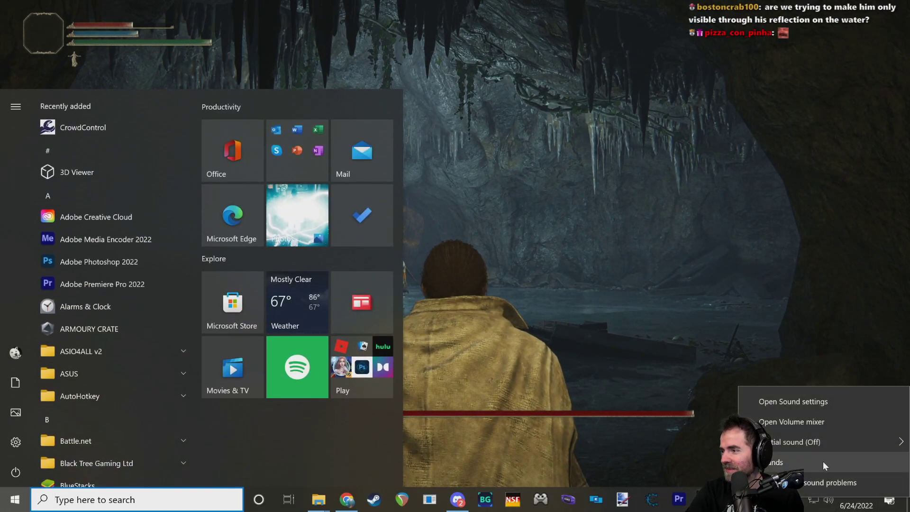
click(830, 419)
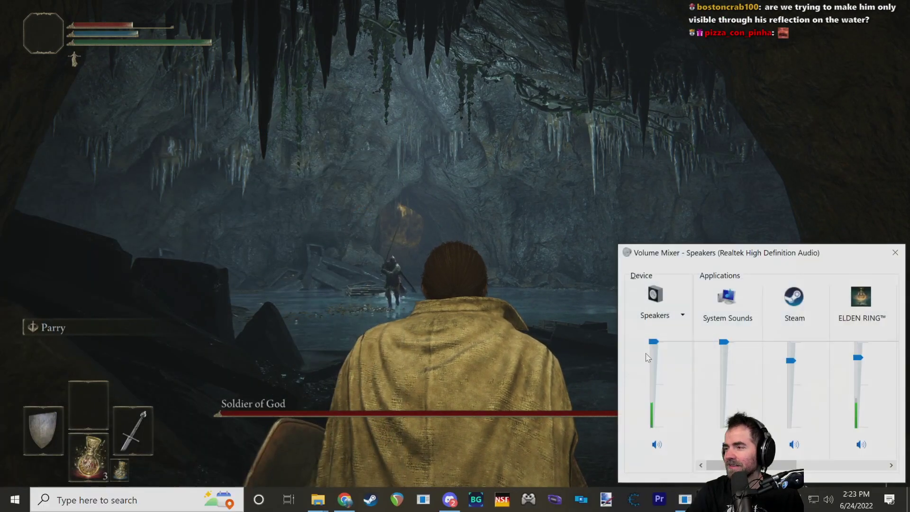
click(862, 446)
key(alt+Tab)
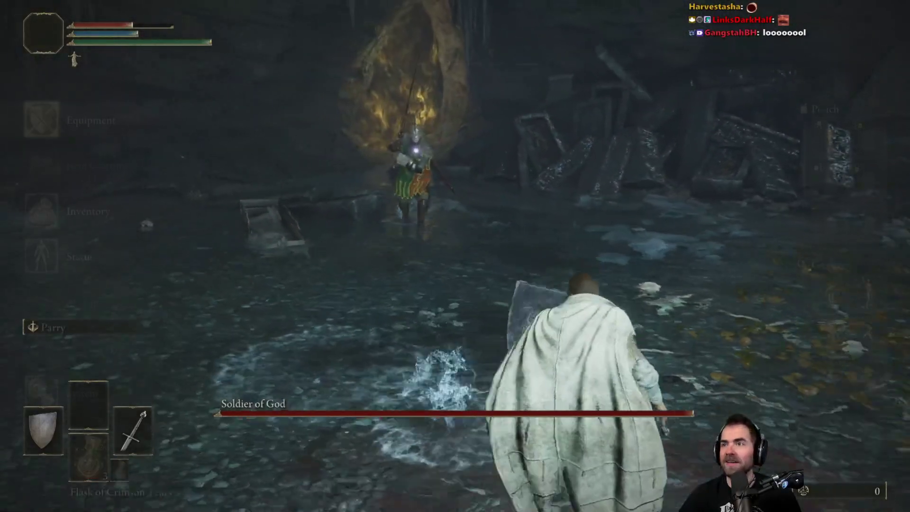
- Leave the boss fight and quit the game back to the title screen
key(Escape)
key(Return)
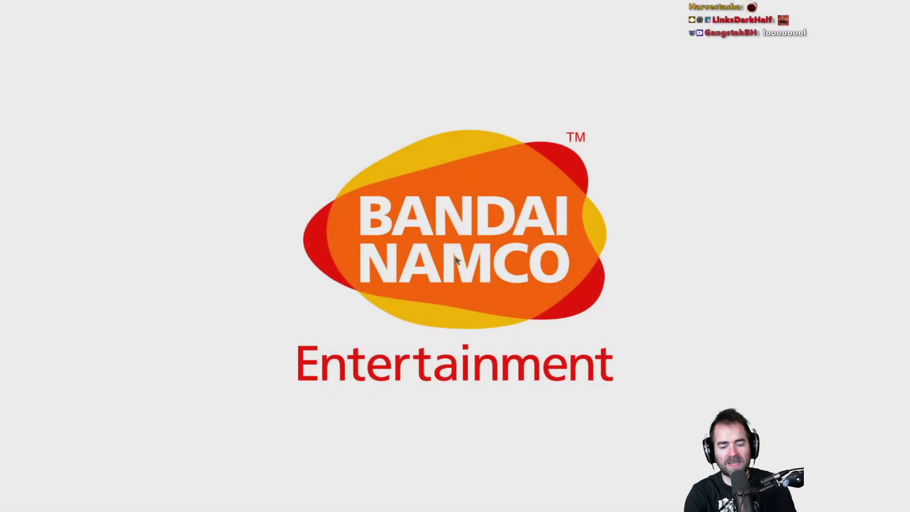
key(alt+Tab)
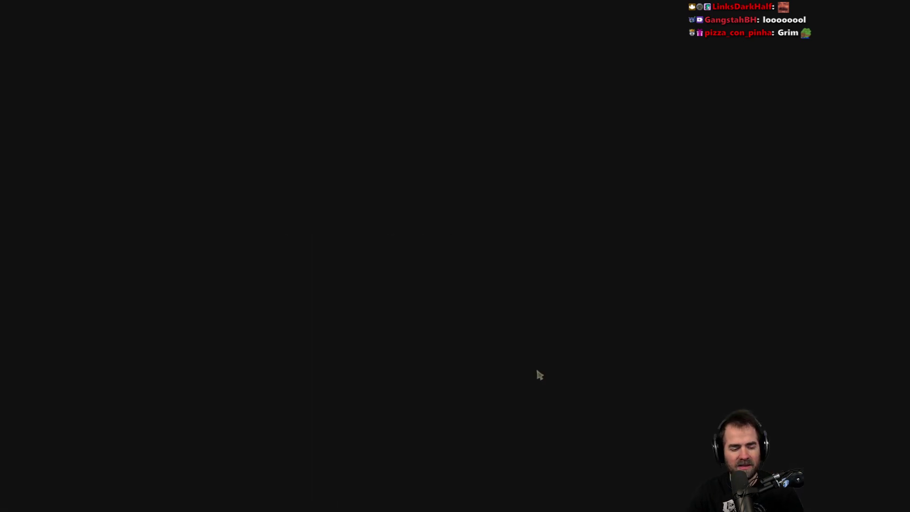
key(super)
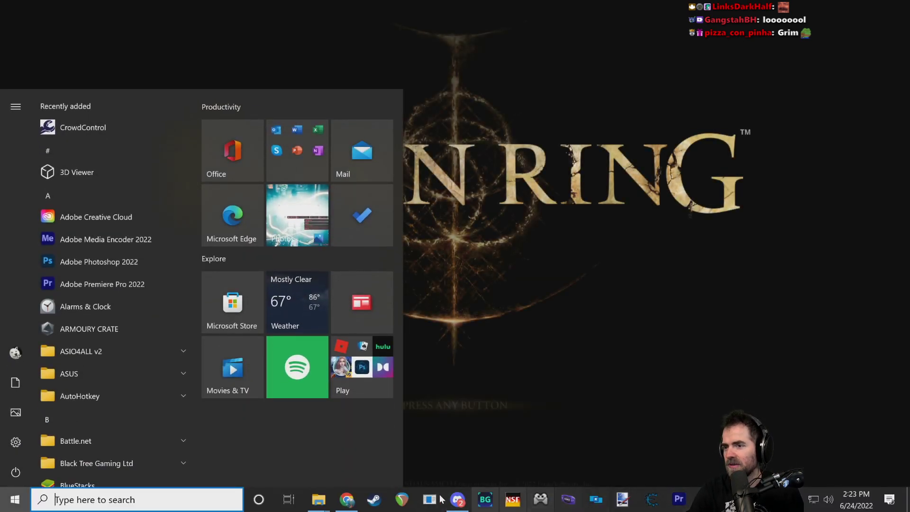
- Return to DSMapStudio and look through the Soldier of God's draw groups, IDs and shadow settings
key(alt+Tab)
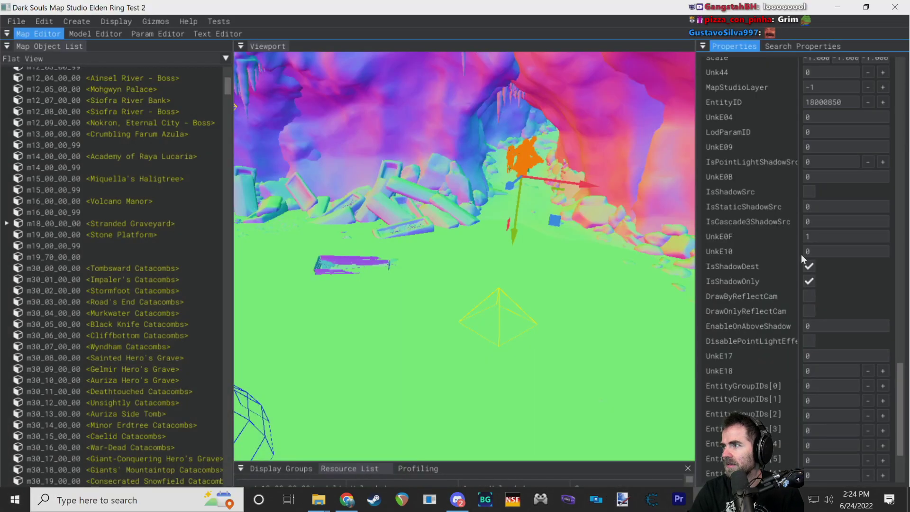
scroll(783, 255, up, 10)
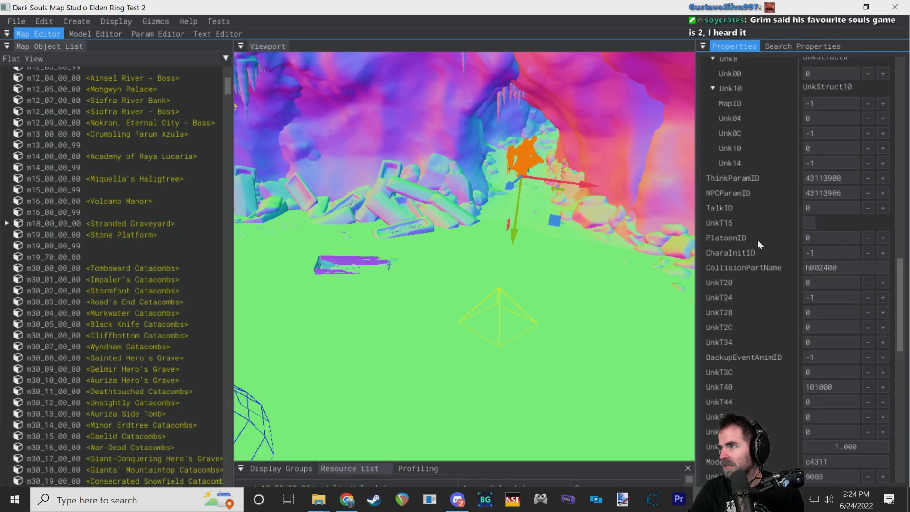
scroll(757, 239, up, 15)
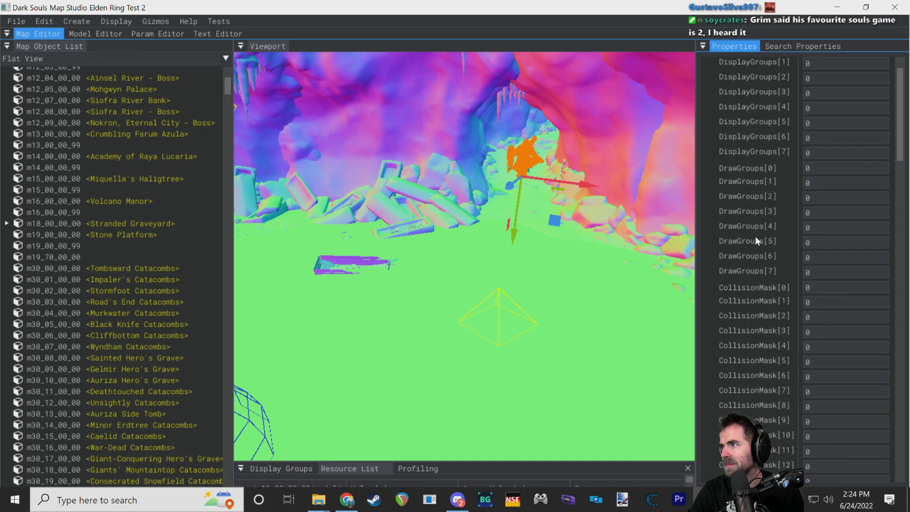
scroll(755, 236, down, 6)
scroll(754, 233, down, 6)
scroll(754, 232, up, 3)
scroll(906, 362, down, 4)
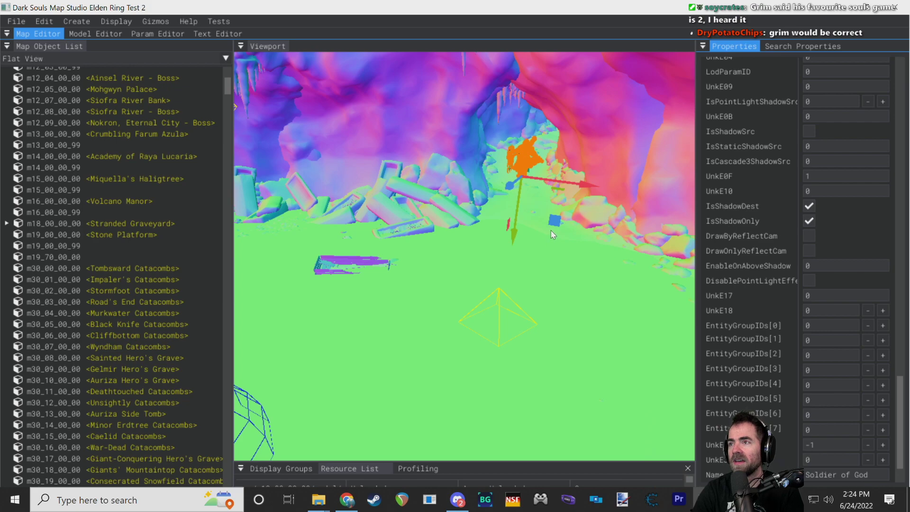
- Inspect the Soldier of God up close in the cave passage and look around the coffins in the arena
key(w)
right_drag(546, 230, 519, 216)
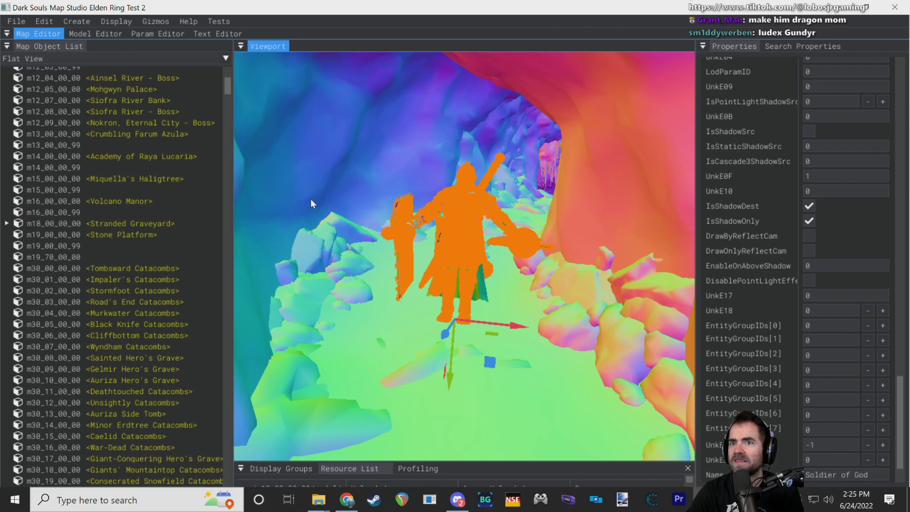
right_drag(544, 280, 517, 299)
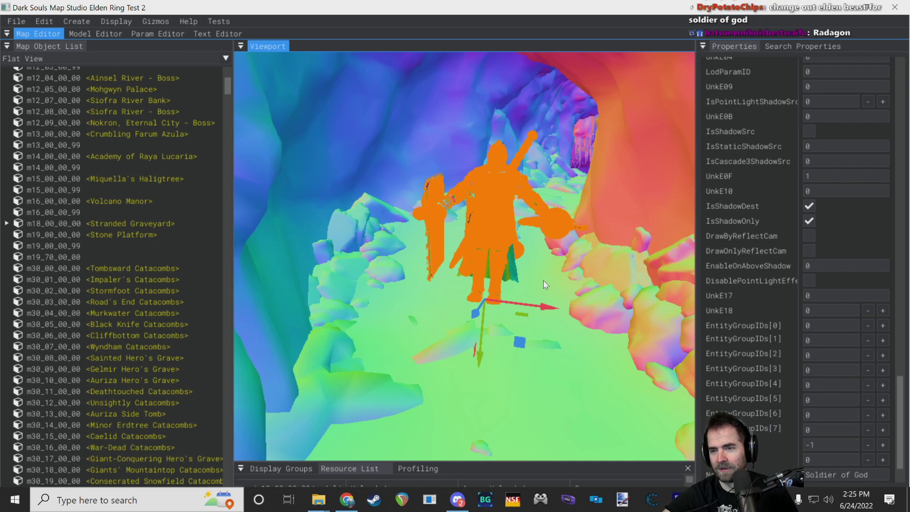
right_drag(387, 154, 402, 159)
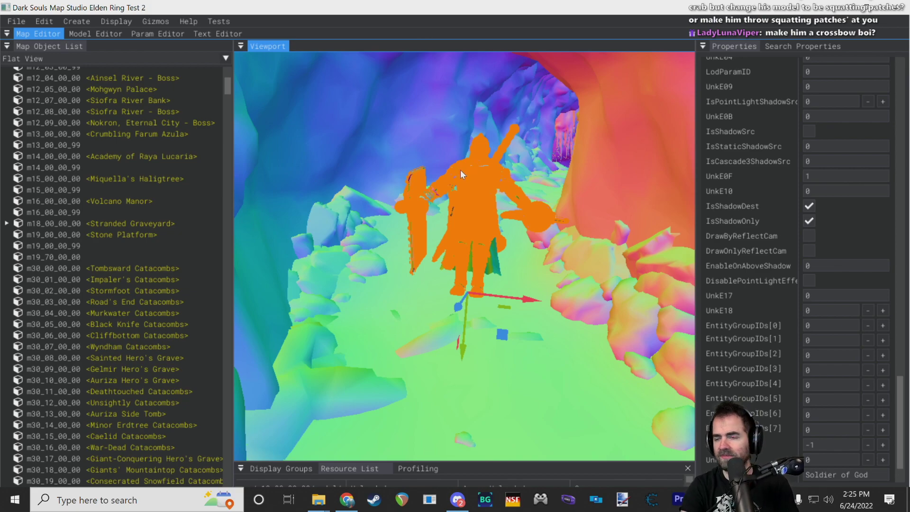
key(s)
right_drag(442, 154, 370, 152)
key(w)
key(w)
key(s)
key(w)
right_drag(512, 198, 510, 194)
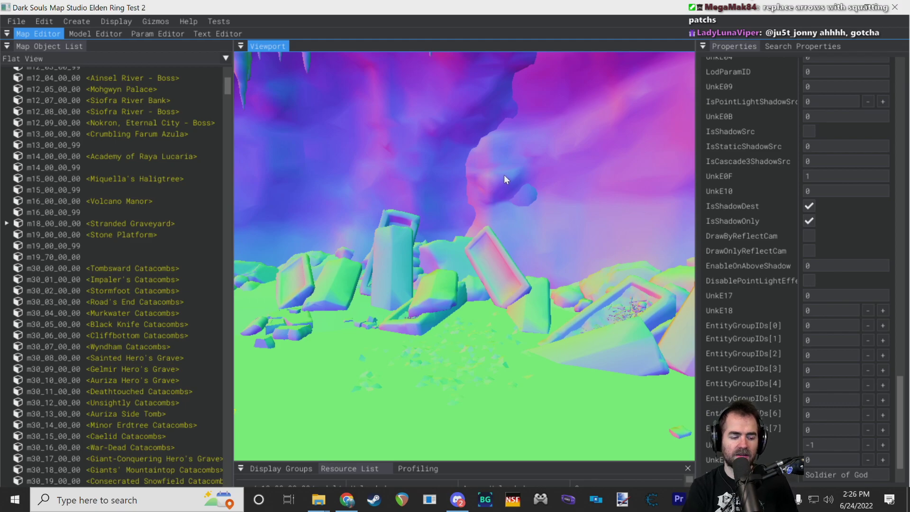
right_drag(466, 113, 821, 120)
key(w)
mouse_move(506, 208)
right_down()
mouse_move(469, 209)
mouse_move(479, 218)
mouse_move(507, 209)
right_up()
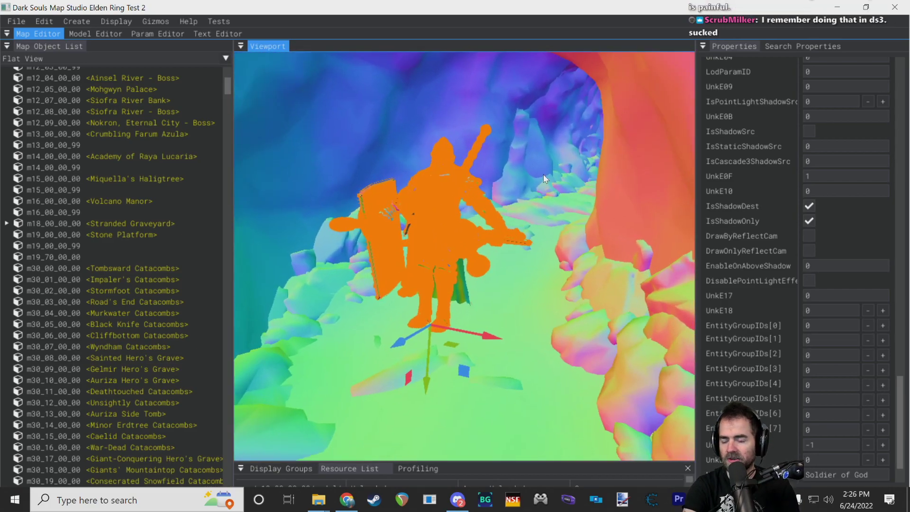
- Review the enemy's properties from DisplayGroups down to the ThinkParamID and NPCParamID entries
scroll(773, 236, up, 15)
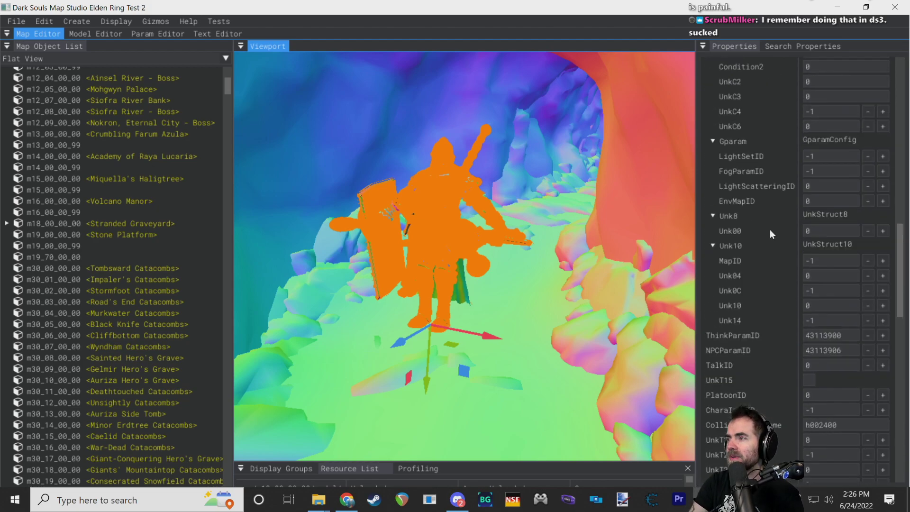
scroll(770, 205, up, 2)
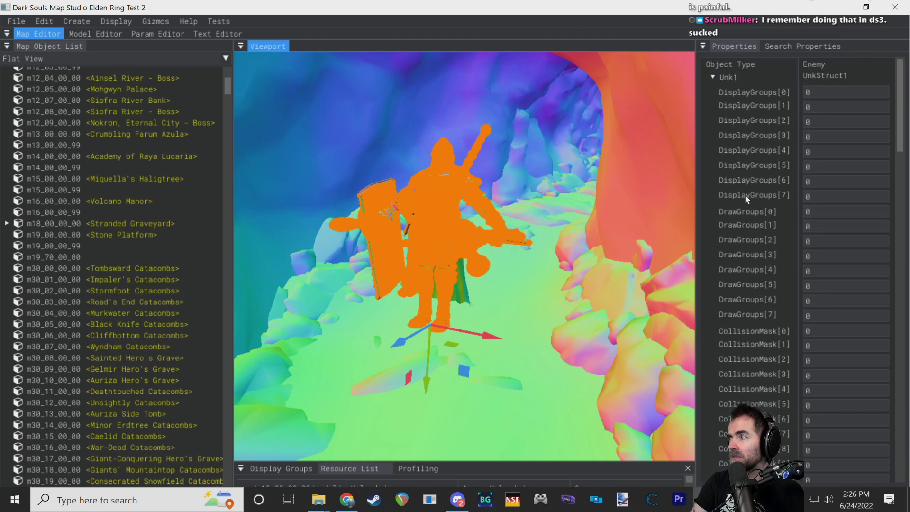
click(905, 142)
drag(902, 140, 905, 303)
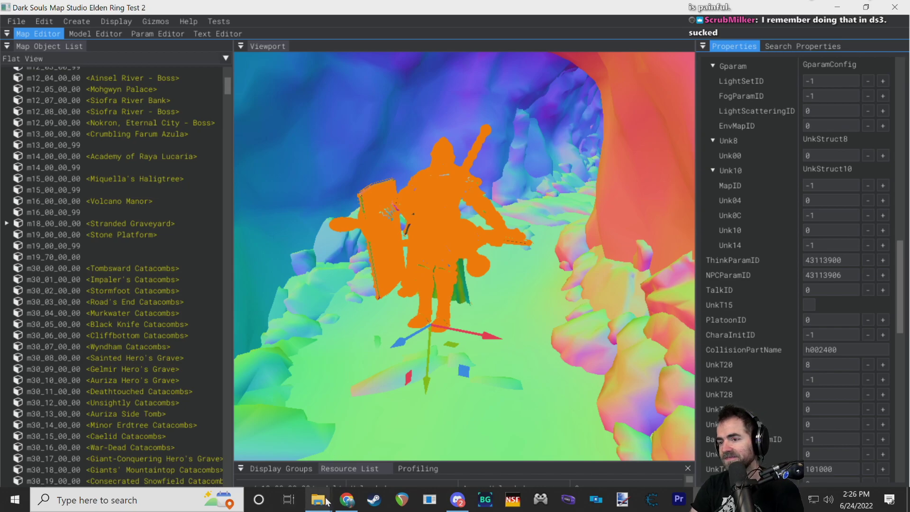
- Switch to Chrome and look through the Elden Ring Map List from the catacombs entries up to m18_00_00_00 Stranded Graveyard
mouse_move(318, 499)
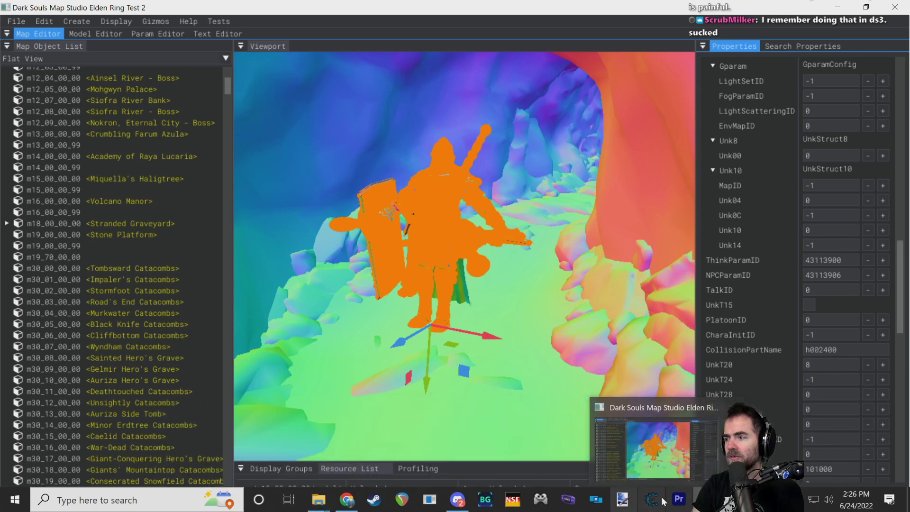
click(347, 499)
scroll(351, 414, down, 15)
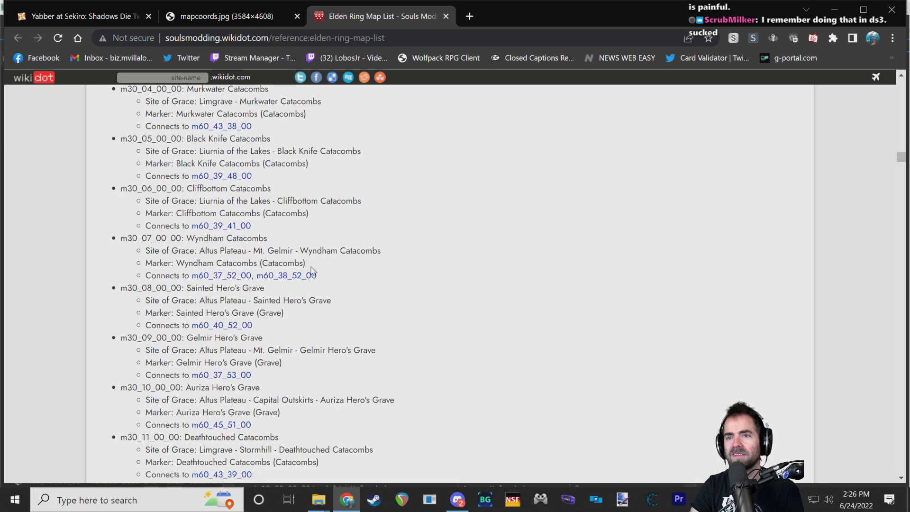
scroll(309, 258, up, 7)
scroll(308, 257, up, 10)
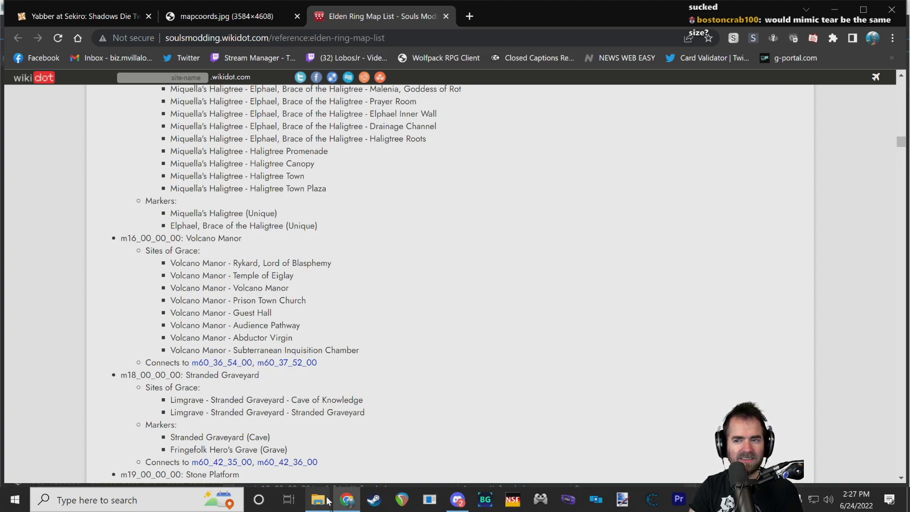
mouse_move(331, 487)
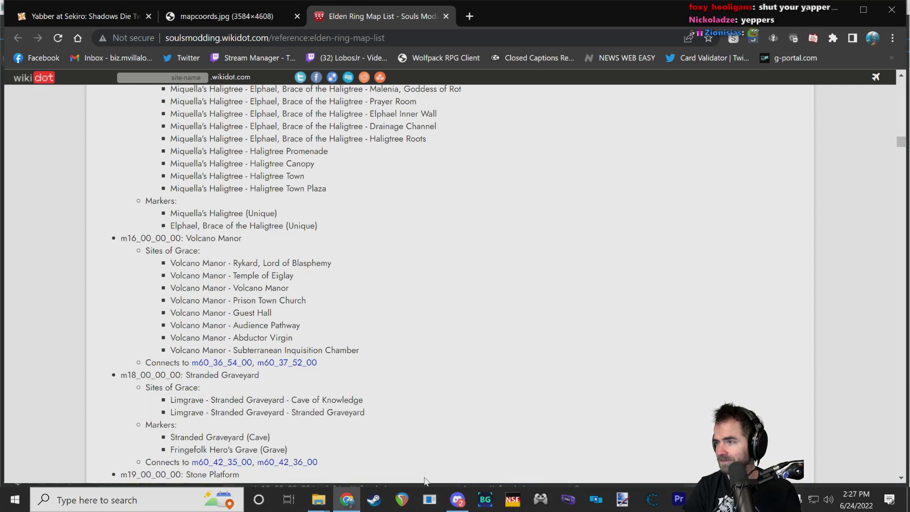
- Return to DSMapStudio and view the Soldier of God from farther back in the cave passage
click(431, 499)
scroll(767, 155, down, 1)
mouse_move(631, 256)
right_down()
mouse_move(621, 265)
mouse_move(574, 256)
mouse_move(626, 256)
right_up()
key(s)
key(w)
right_drag(597, 228, 516, 220)
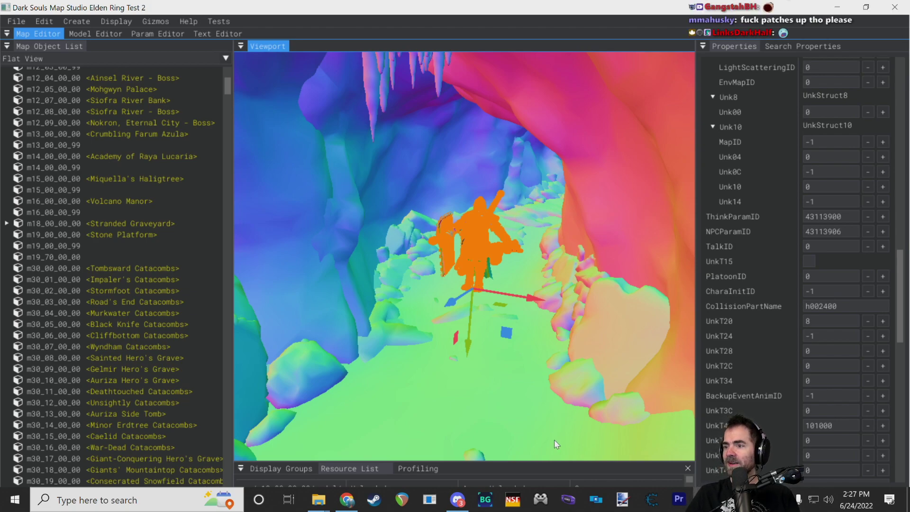
- Switch to Discord, open the shared Elden Ring Character IDs spreadsheet link and dismiss the signed-in account notice
click(457, 500)
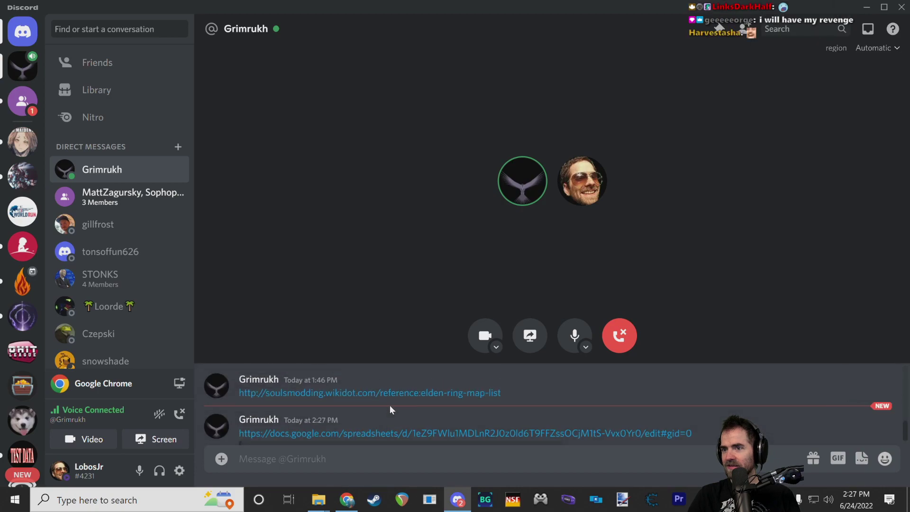
click(510, 433)
click(502, 295)
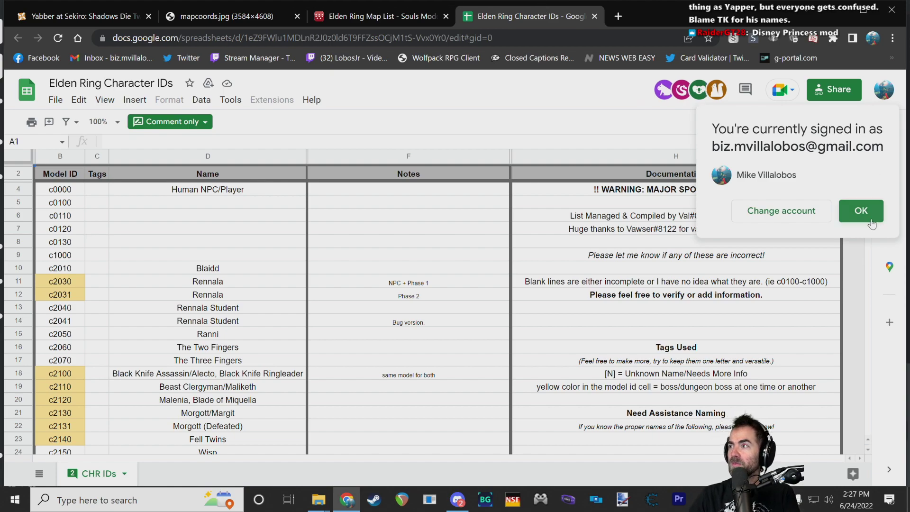
click(861, 210)
scroll(344, 236, down, 3)
scroll(344, 233, up, 3)
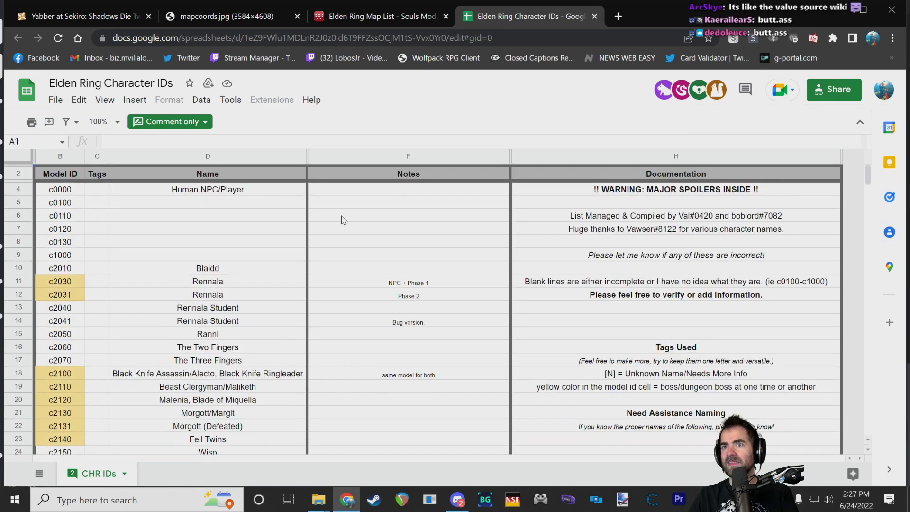
- Search the character ID sheet for "patches" and return to the start of the list
scroll(317, 226, down, 15)
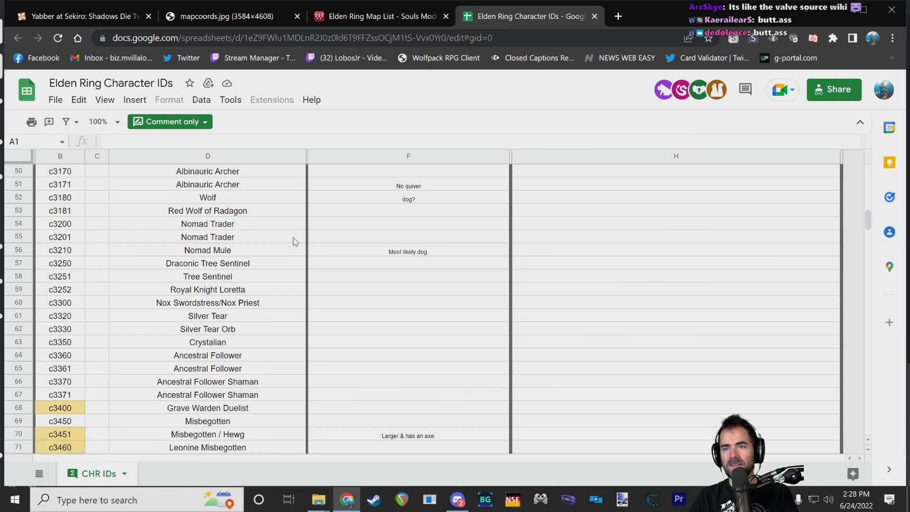
scroll(269, 223, down, 5)
click(265, 227)
key(ctrl+f)
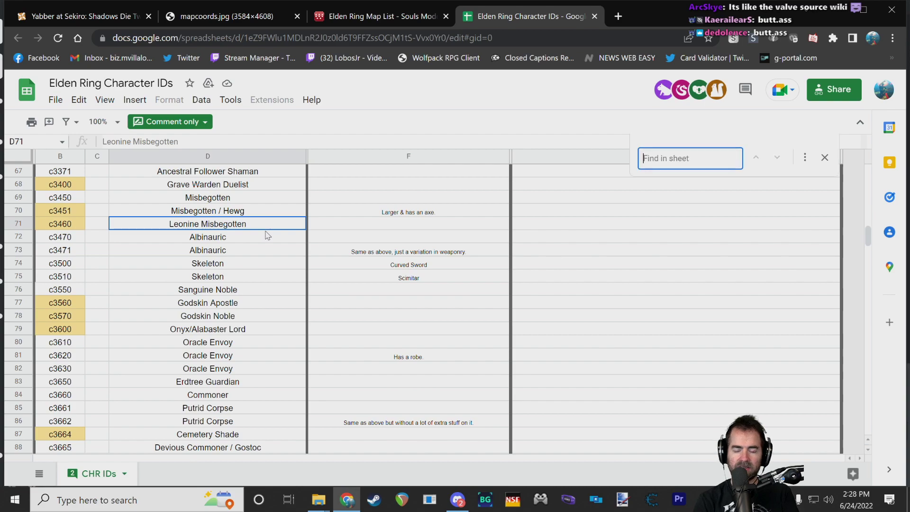
text(patches)
key(Escape)
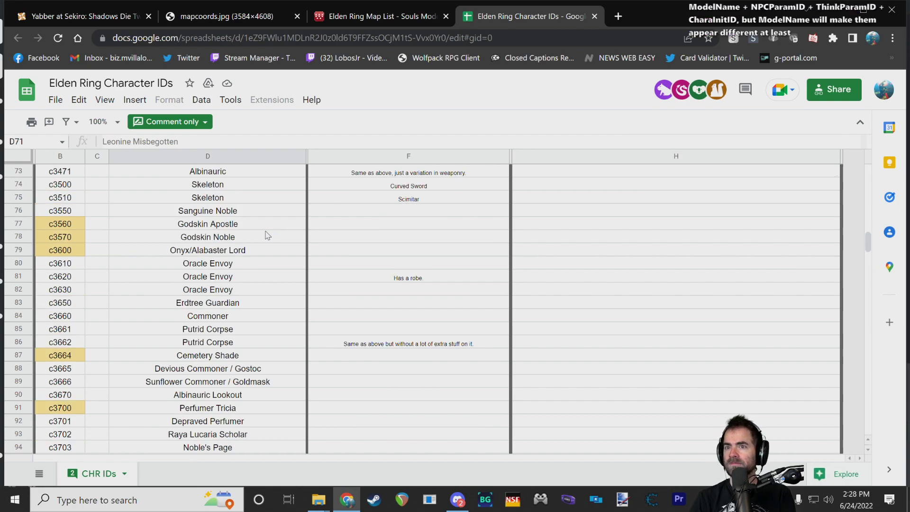
scroll(267, 232, up, 20)
scroll(264, 229, up, 3)
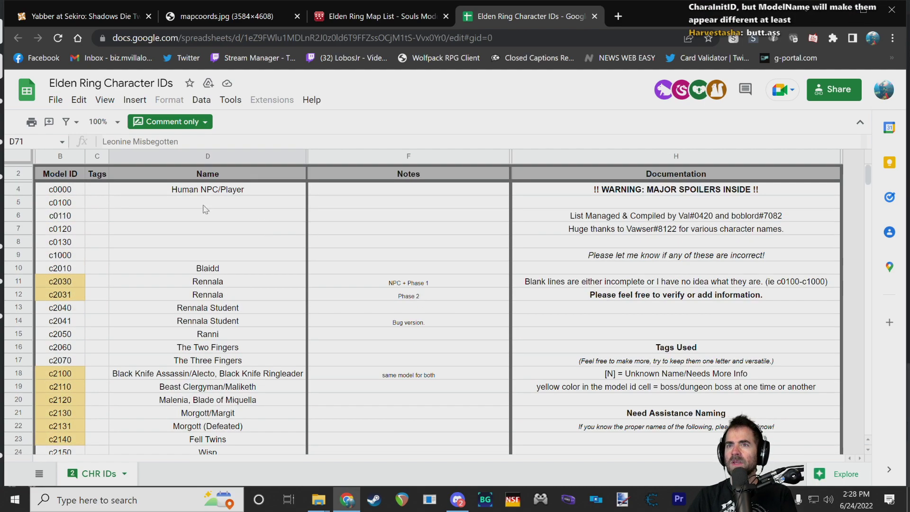
- Look through the character names from Human NPC/Player onward and pick out Melina's model ID, c2180
click(196, 192)
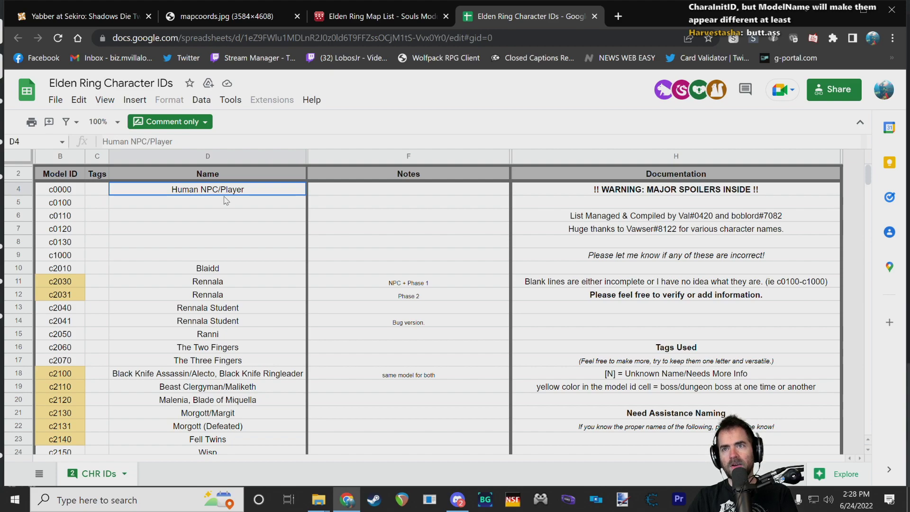
scroll(207, 264, down, 3)
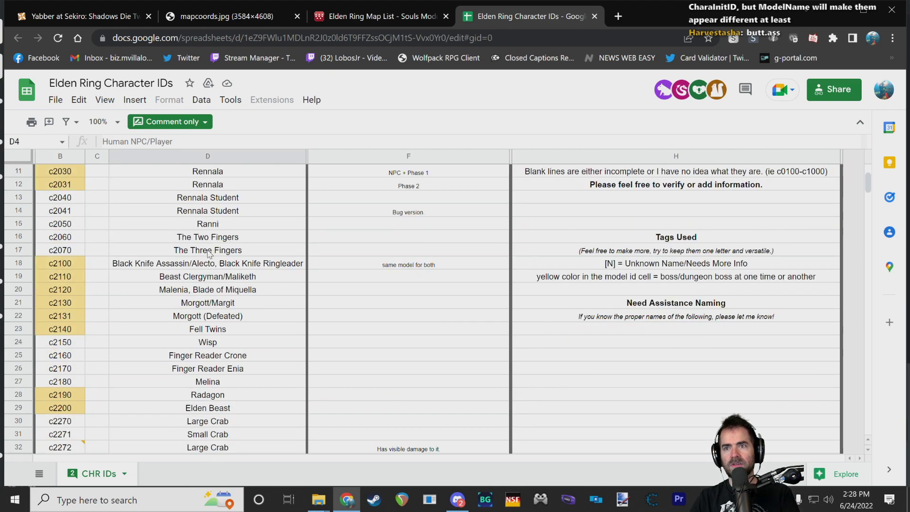
click(216, 255)
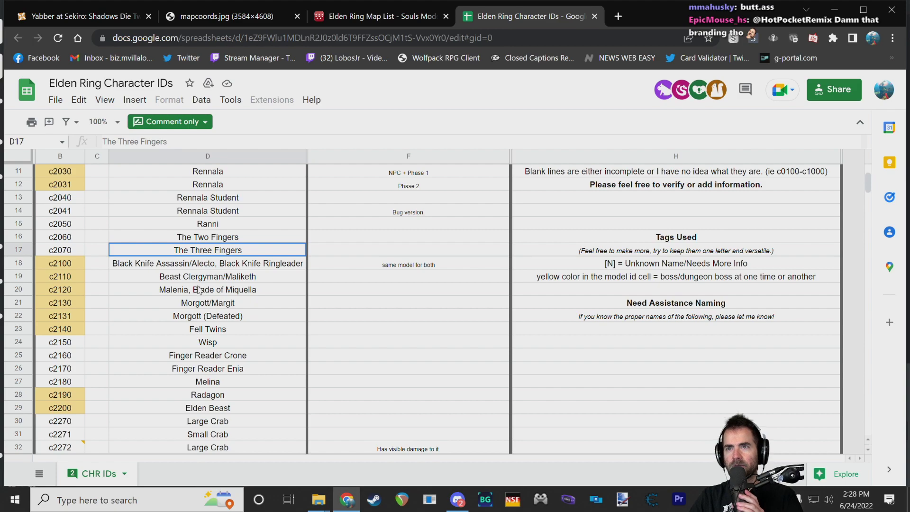
scroll(190, 278, up, 1)
scroll(185, 270, down, 3)
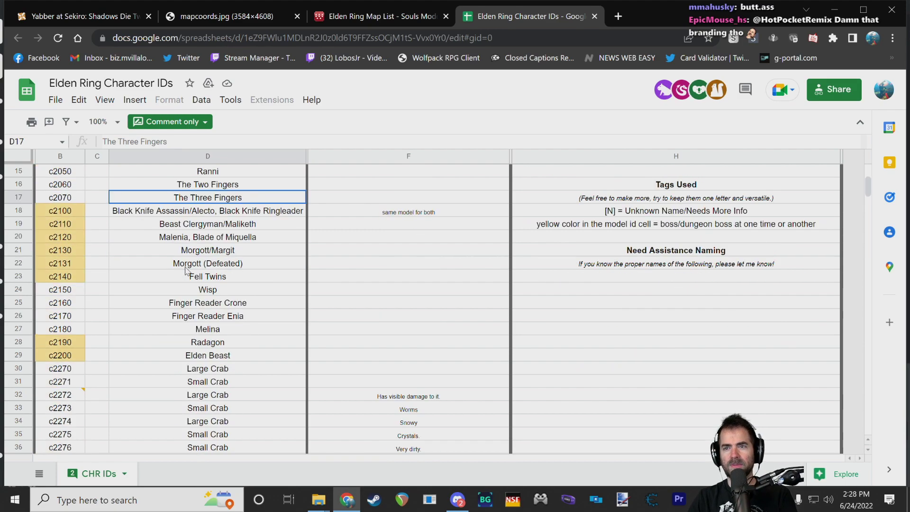
click(193, 332)
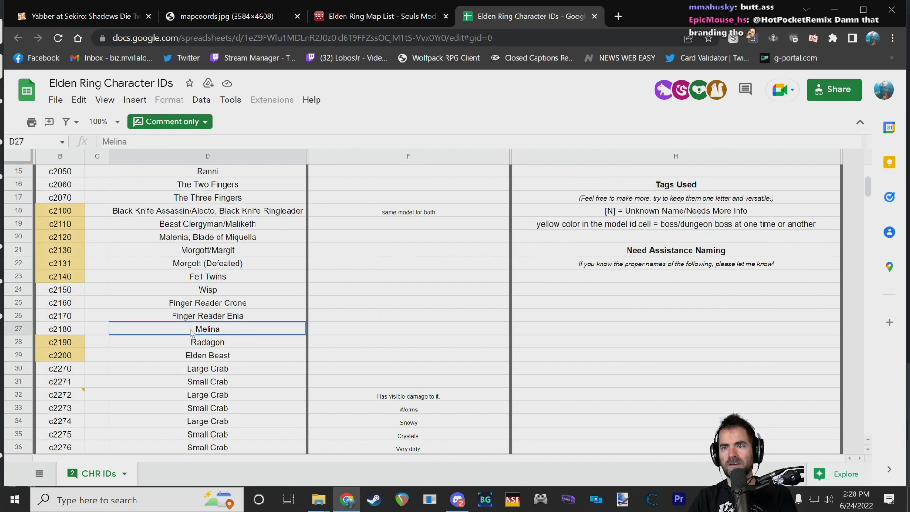
scroll(215, 328, down, 1)
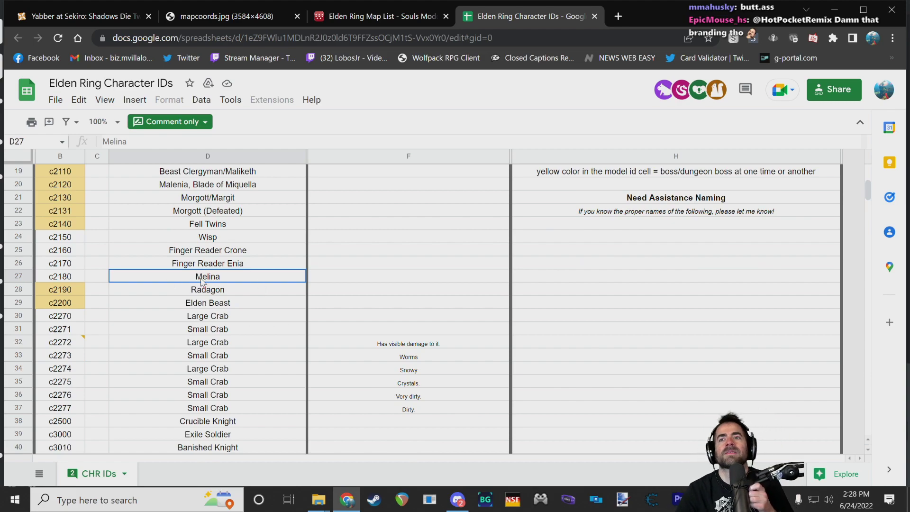
click(67, 282)
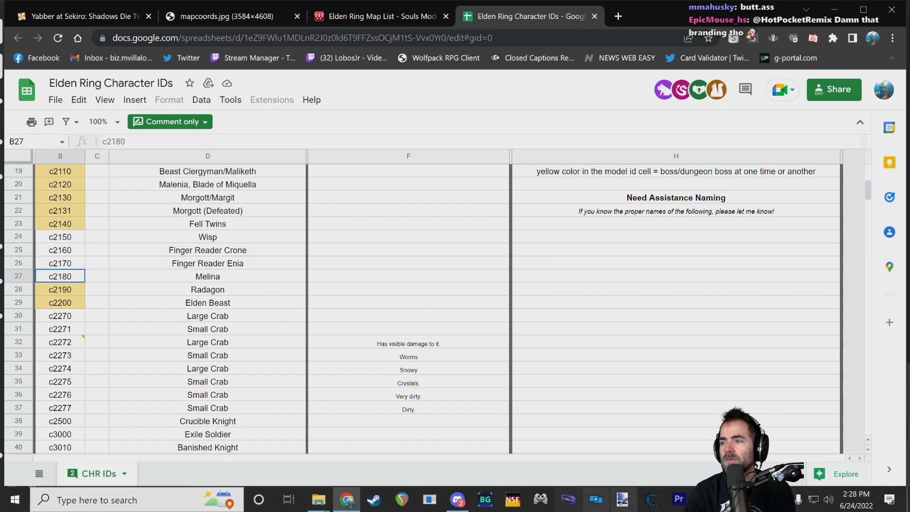
- Switch to DSMapStudio and set the Soldier of God's ModelName to c2180
key(alt+Tab)
key(alt+Tab)
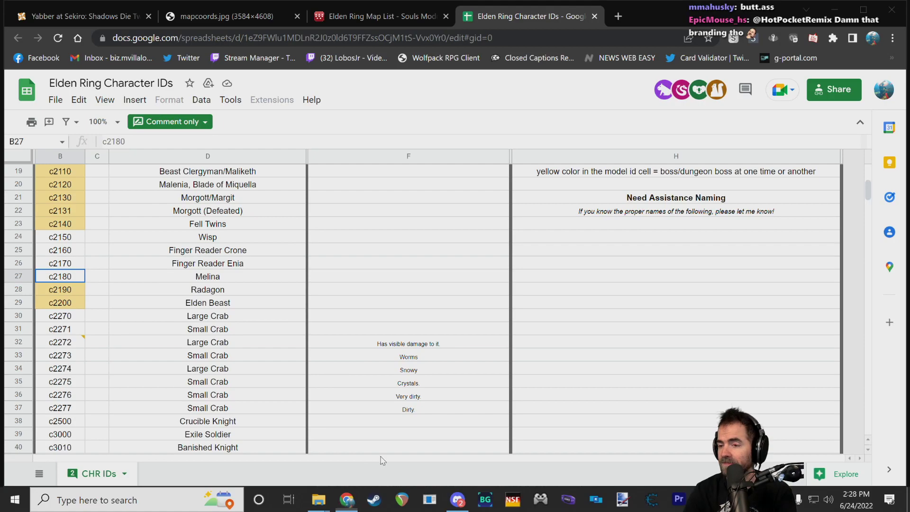
click(709, 501)
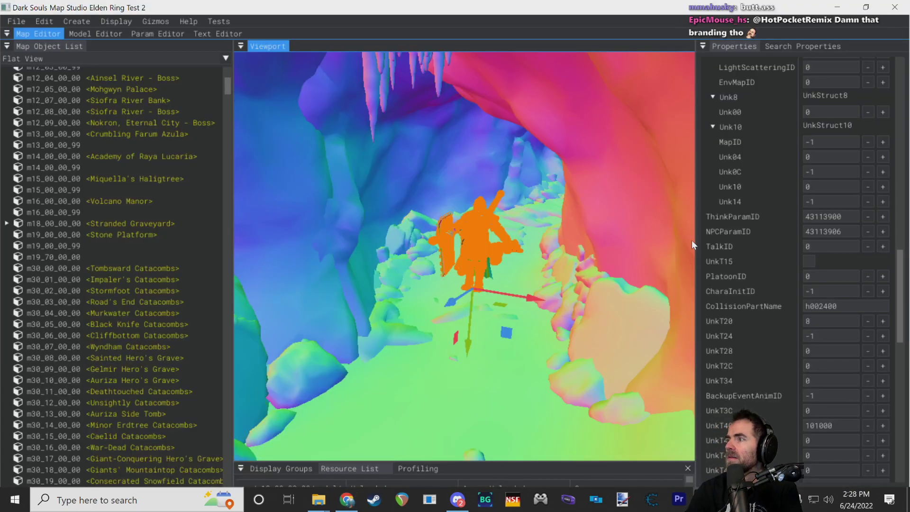
scroll(740, 238, up, 10)
scroll(730, 215, down, 3)
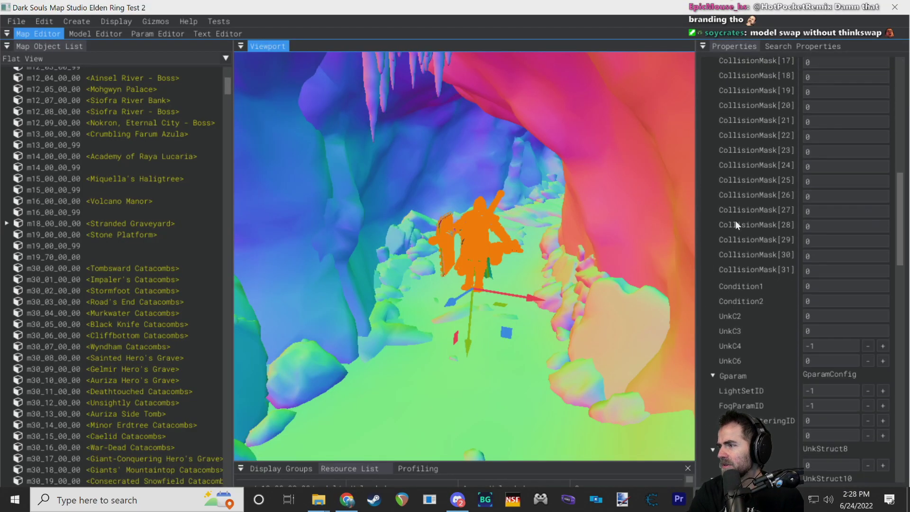
scroll(749, 342, down, 2)
scroll(766, 363, down, 2)
scroll(773, 368, down, 6)
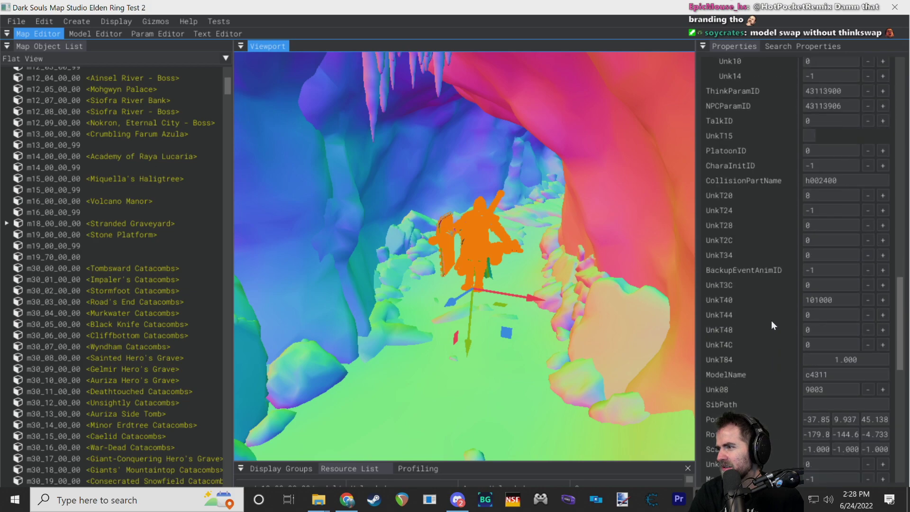
click(815, 376)
key(BackSpace)
key(BackSpace)
key(BackSpace)
key(BackSpace)
text(2180)
key(Return)
- Inspect the swapped Melina model and the separate dagger up close in the cave passage
mouse_move(508, 241)
right_down()
mouse_move(481, 239)
mouse_move(500, 242)
mouse_move(506, 230)
right_up()
key(w)
key(s)
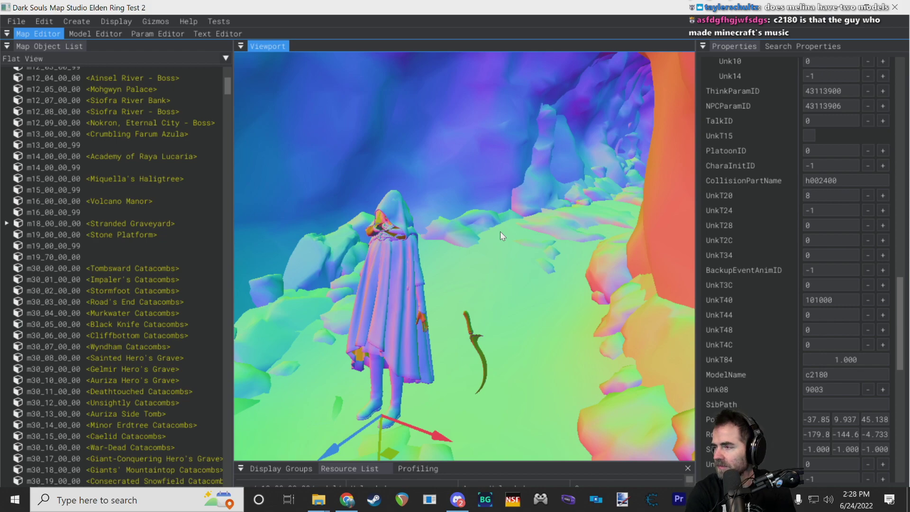
key(a)
right_drag(481, 380, 436, 379)
key(s)
key(w)
right_drag(502, 377, 517, 378)
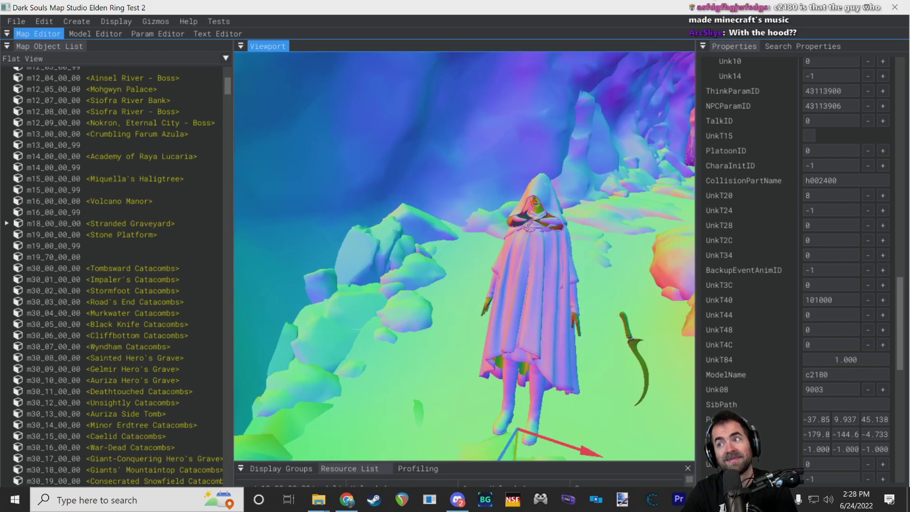
- Save the map, switch to Elden Ring and load the game from the title screen in offline mode
click(14, 21)
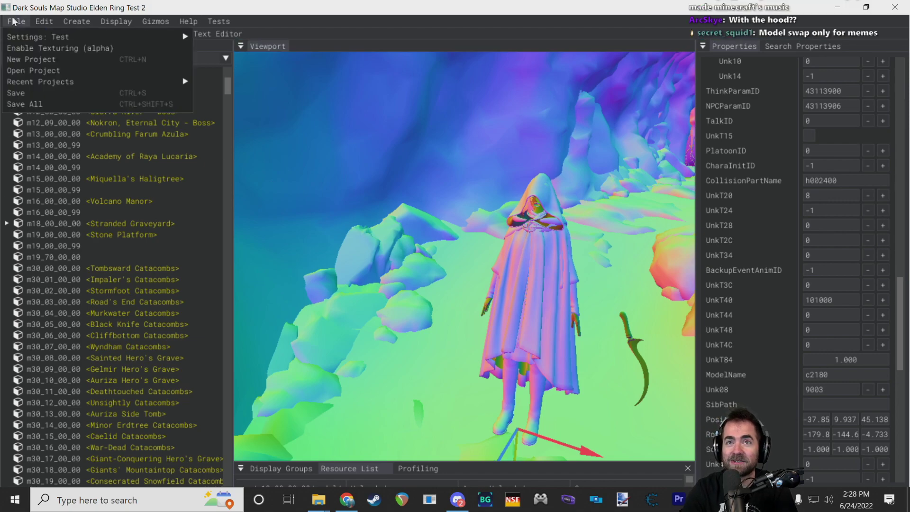
click(46, 95)
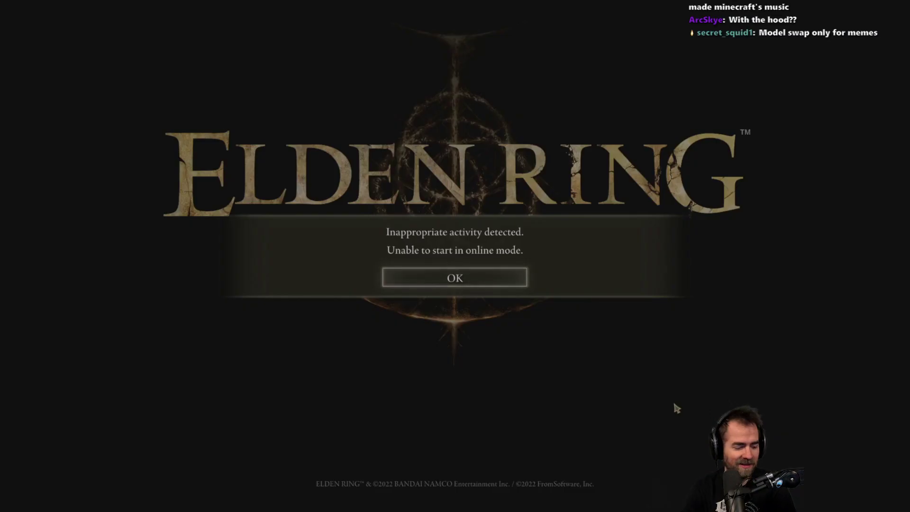
key(Return)
key(Return)
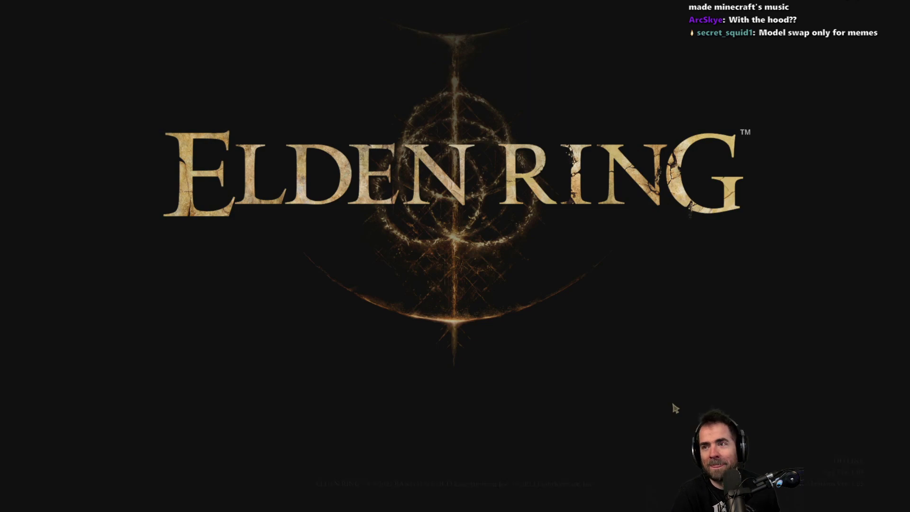
key(Return)
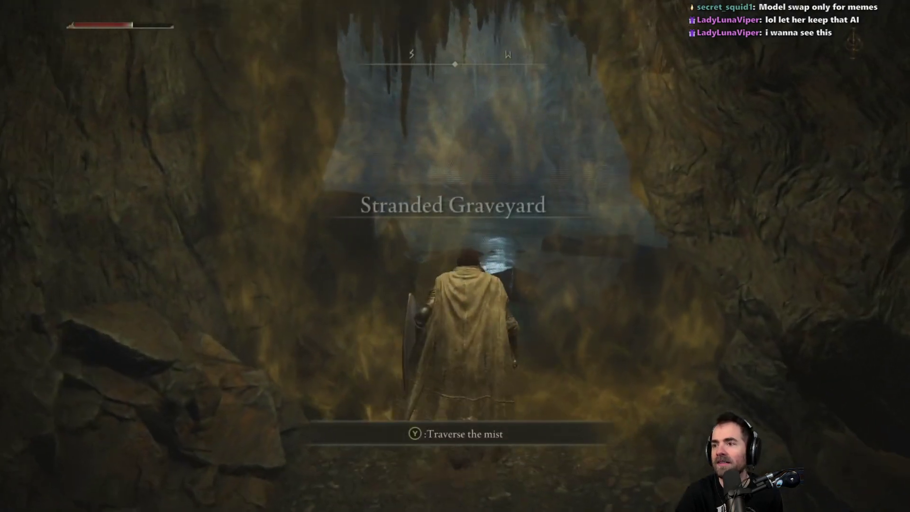
- Traverse the mist into the boss arena, run up to the model-swapped Soldier of God and lock on to observe it
key(e)
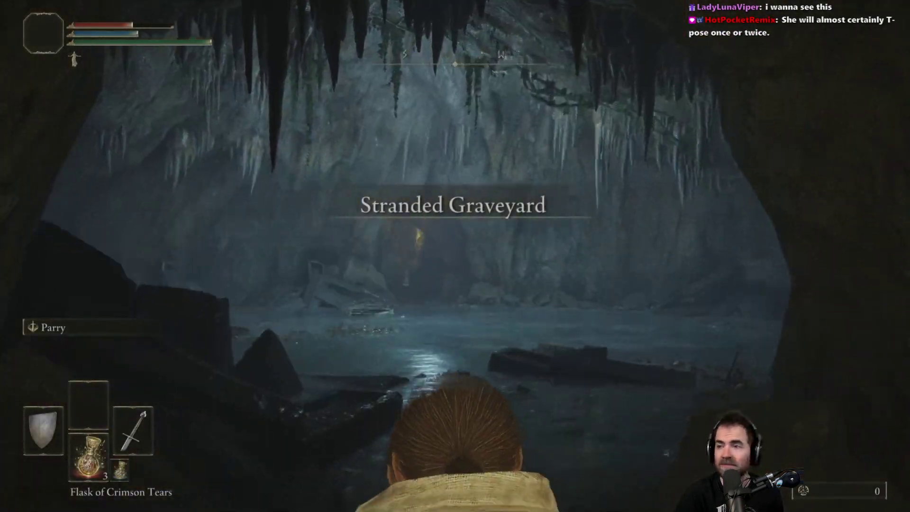
key(w)
key(space)
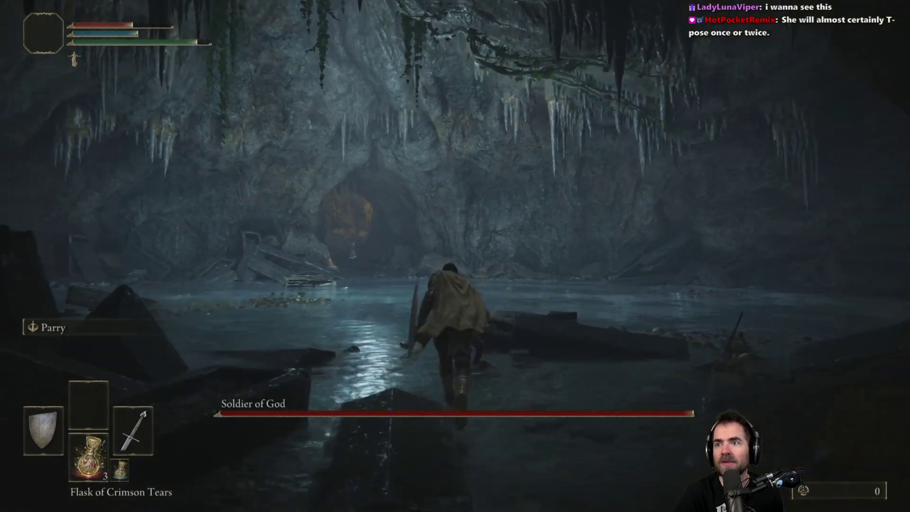
key(w)
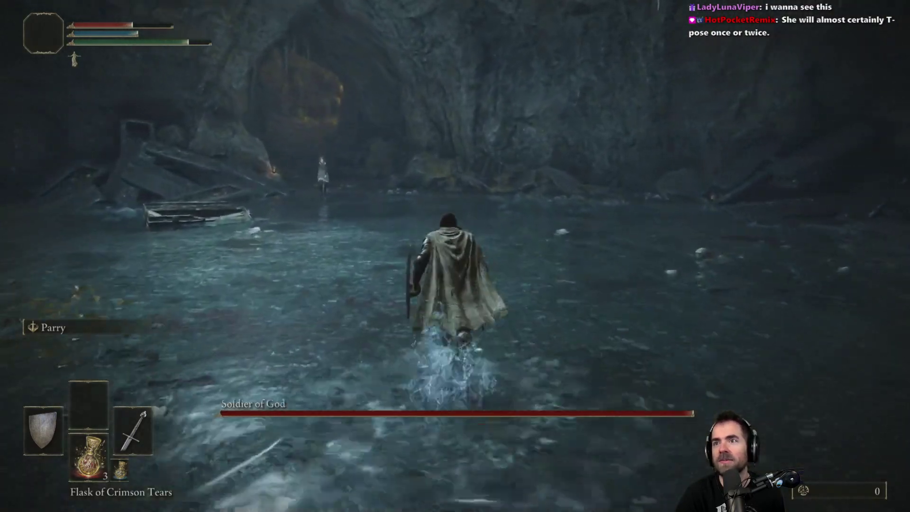
key(w)
key(q)
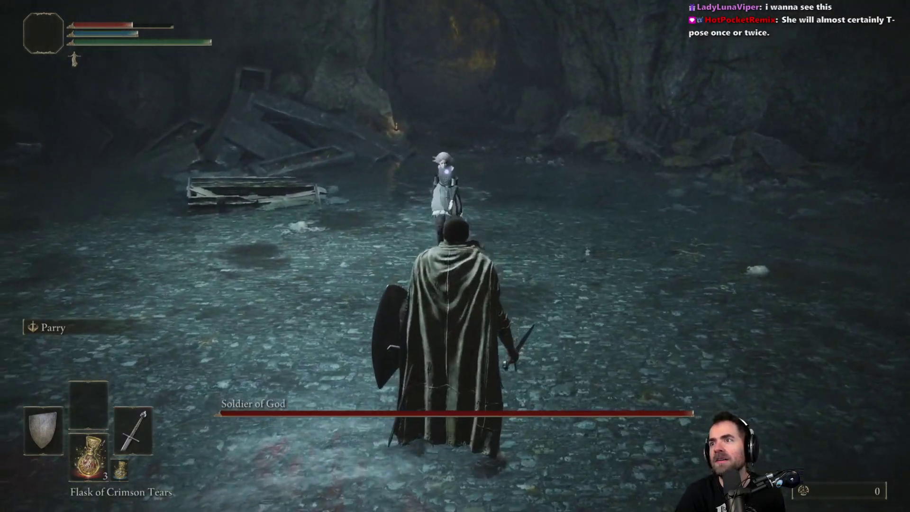
key(w)
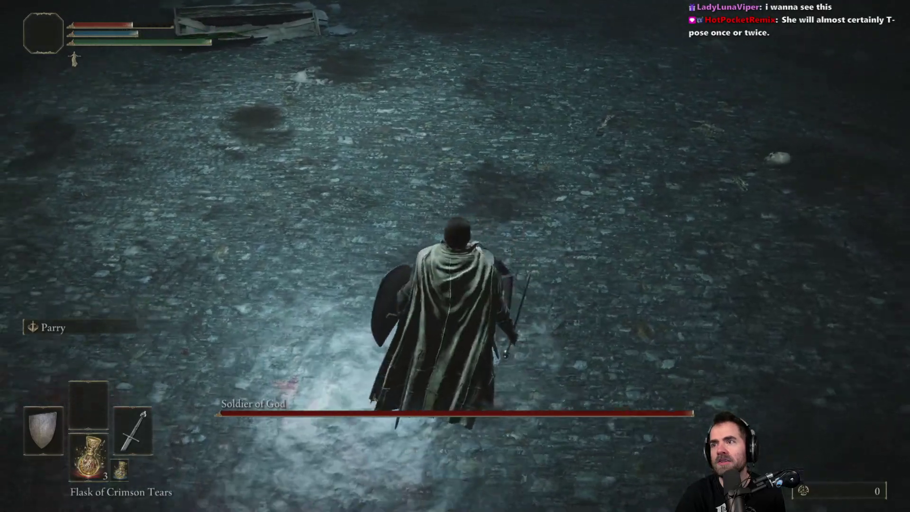
key(w)
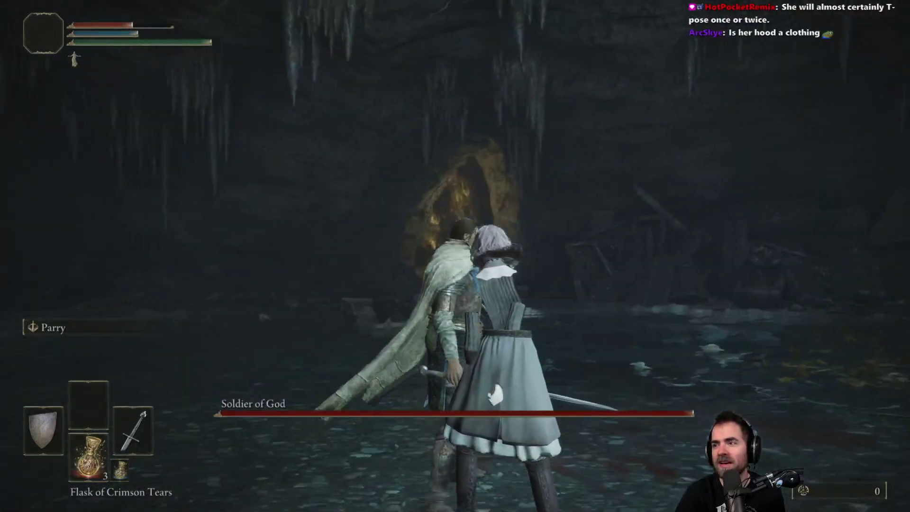
- Circle and fight the model-swapped Soldier of God in the arena to observe its movements and attacks
key(w)
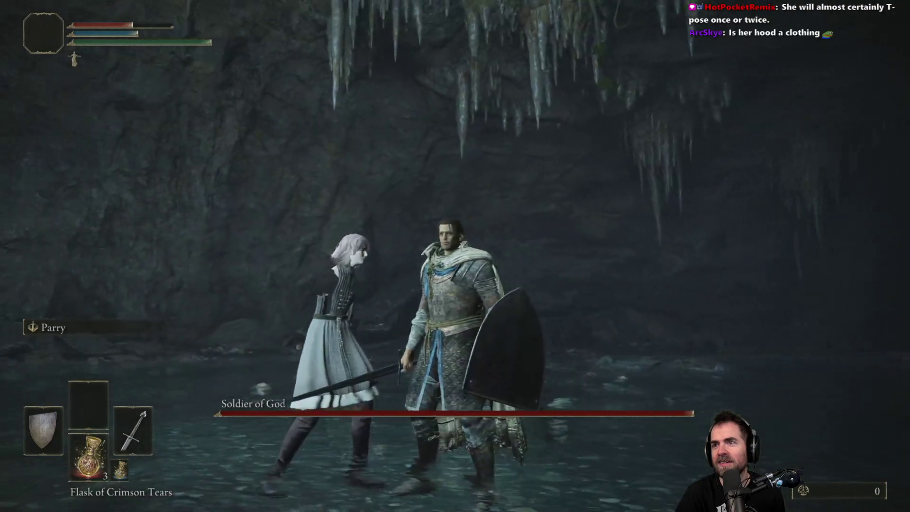
key(w)
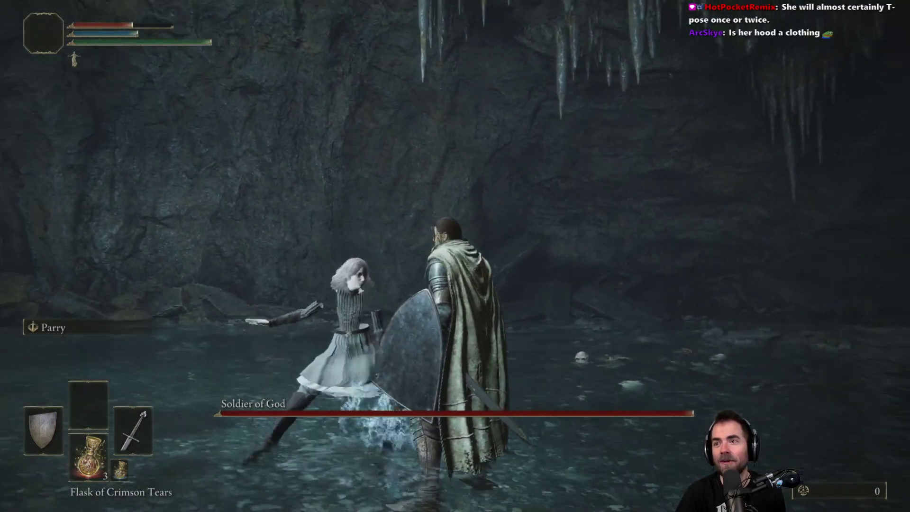
key(w)
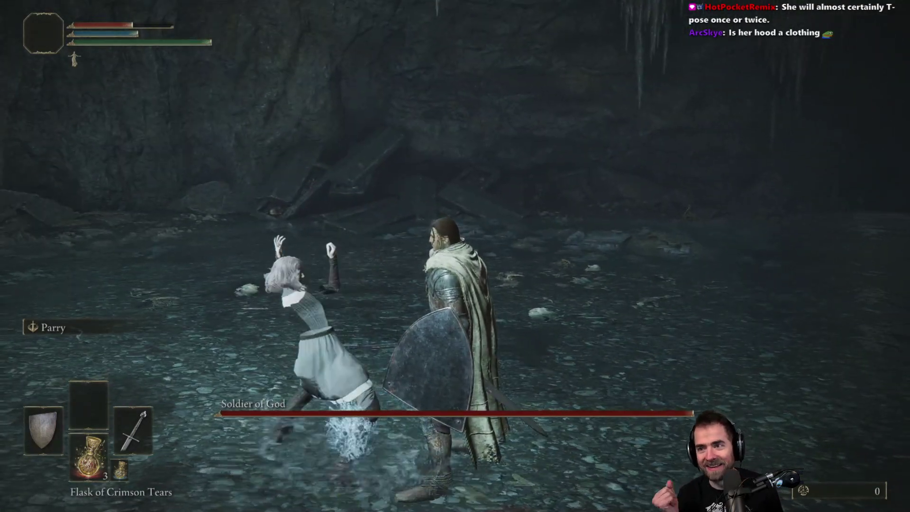
key(space)
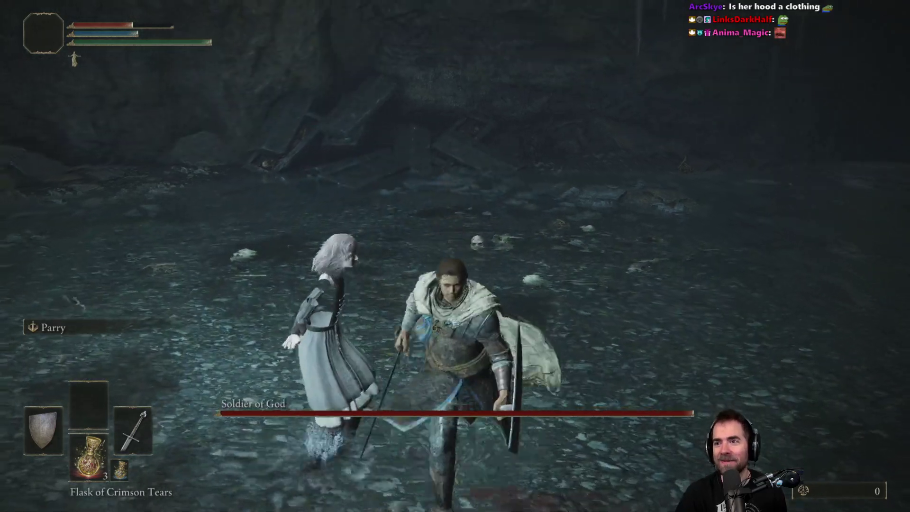
key(w)
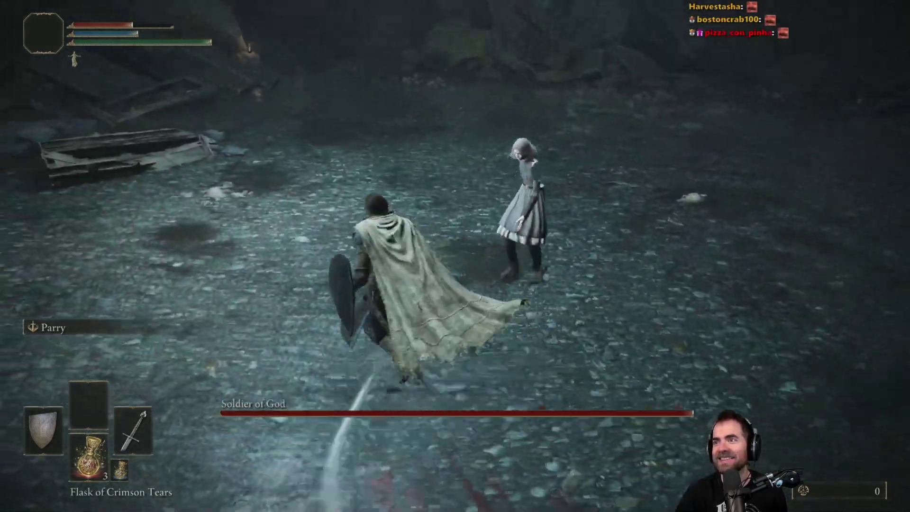
key(w)
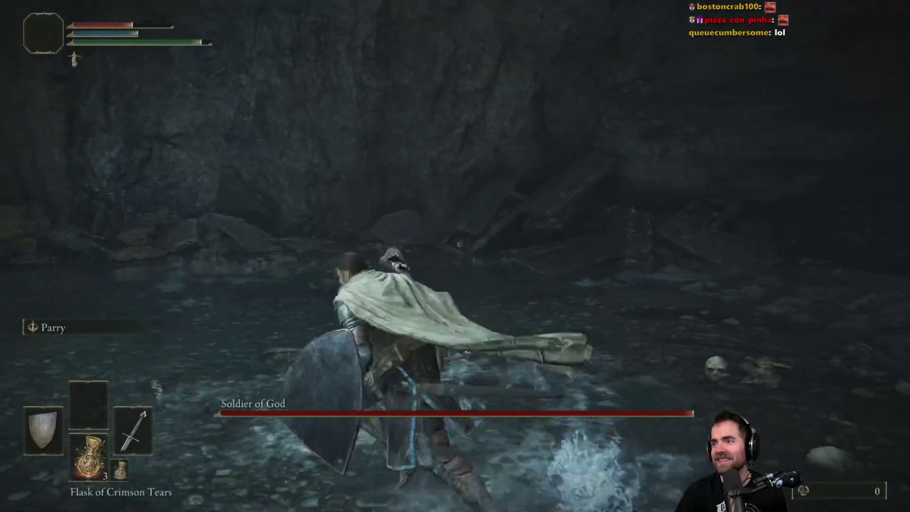
key(w)
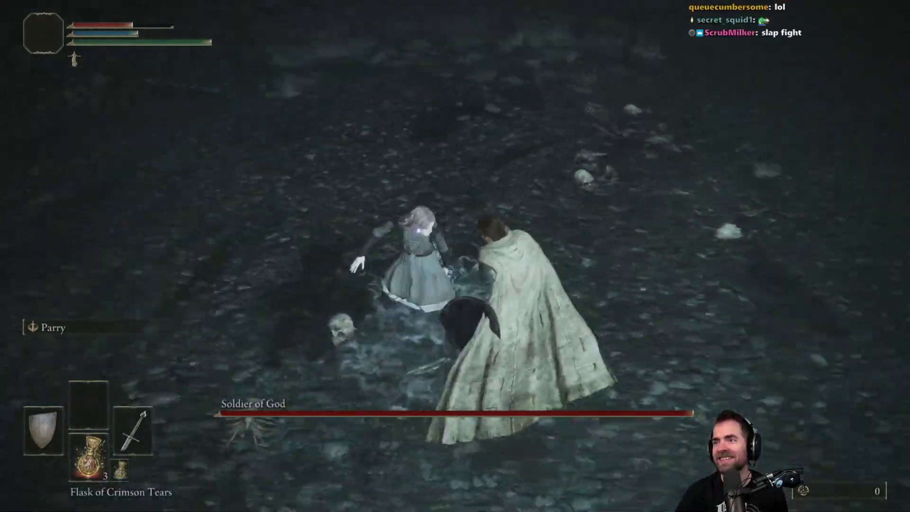
key(w)
key(w)
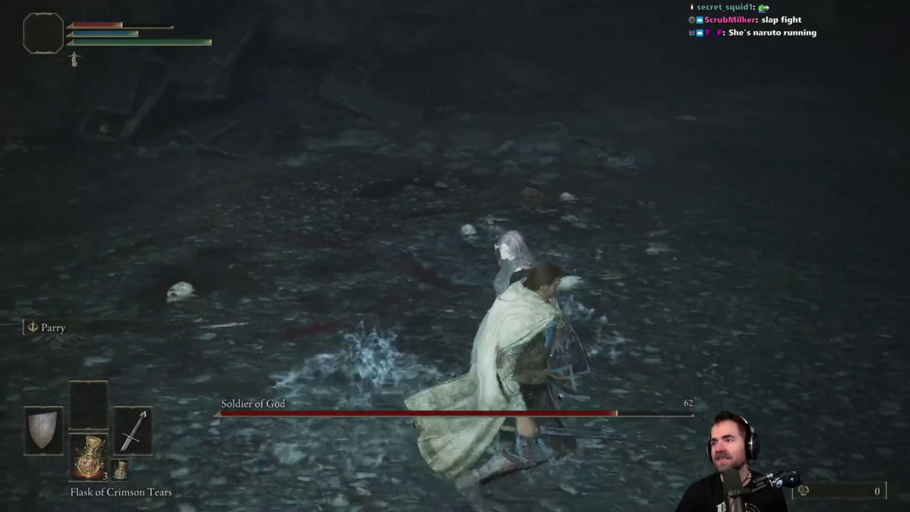
key(w)
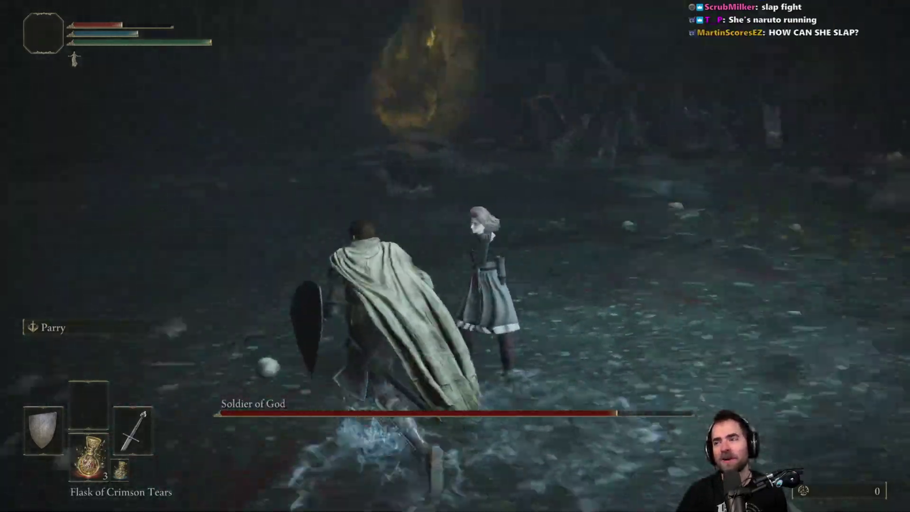
key(w)
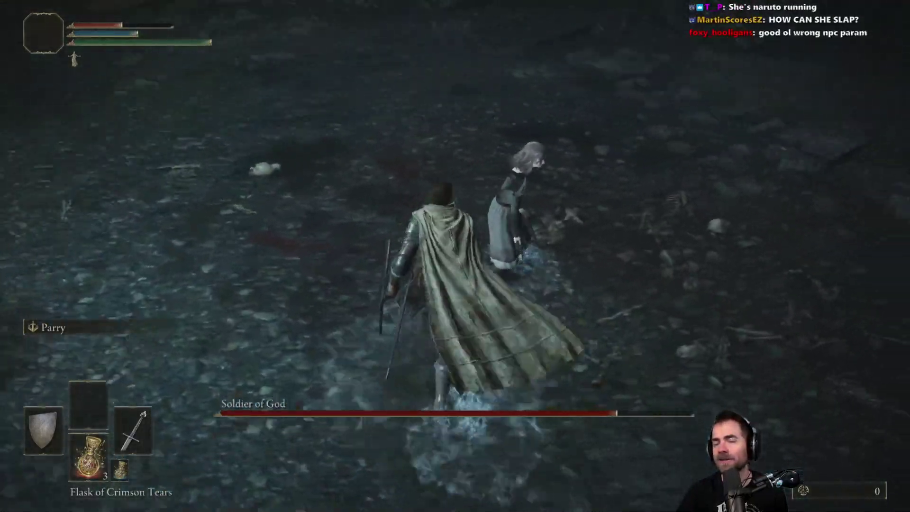
- Leave the fight, switch to DSMapStudio and view the swapped Melina model from farther back
key(Escape)
key(Up)
key(e)
key(alt+Tab)
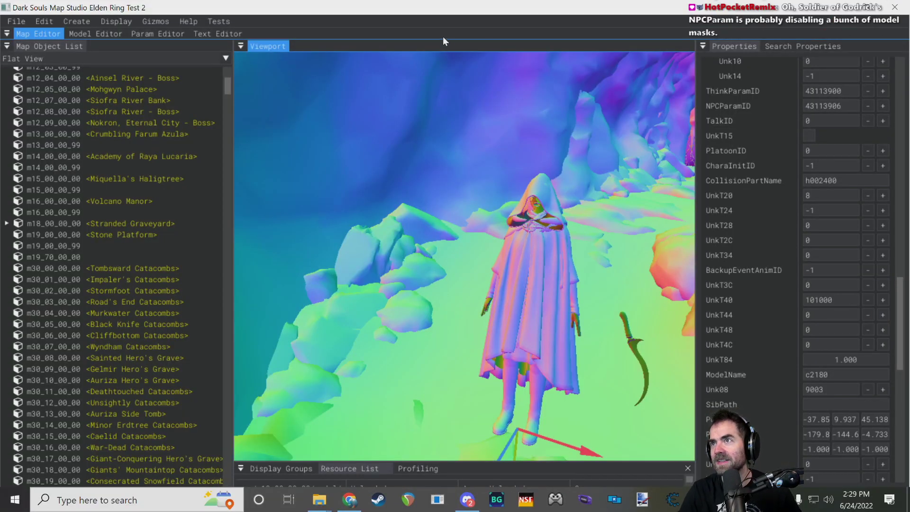
right_drag(563, 178, 474, 190)
key(s)
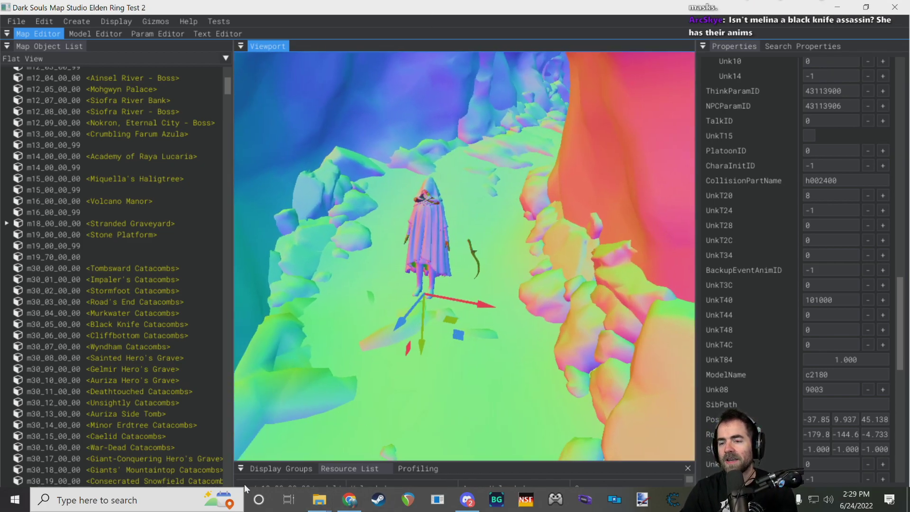
- Switch to File Explorer and bring up the mod folder inside ModEngine-2.0.0-preview3-win64
click(126, 500)
click(269, 487)
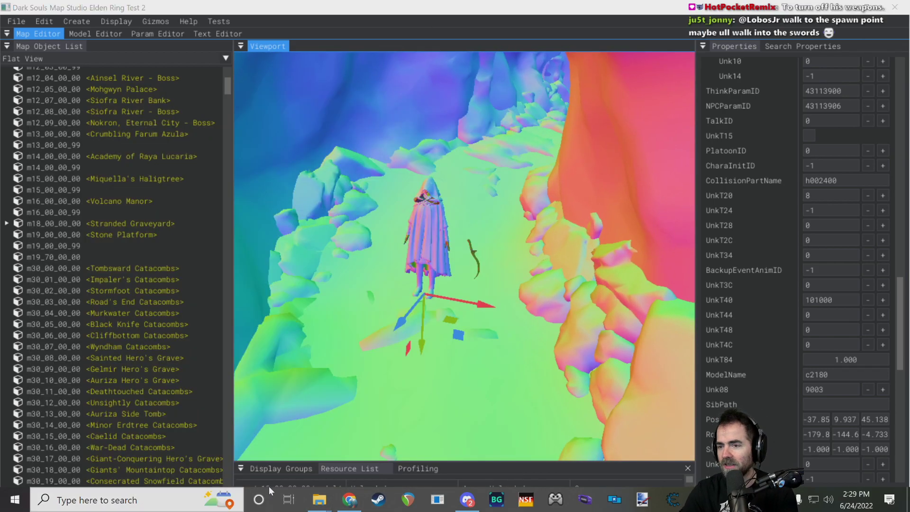
mouse_move(319, 499)
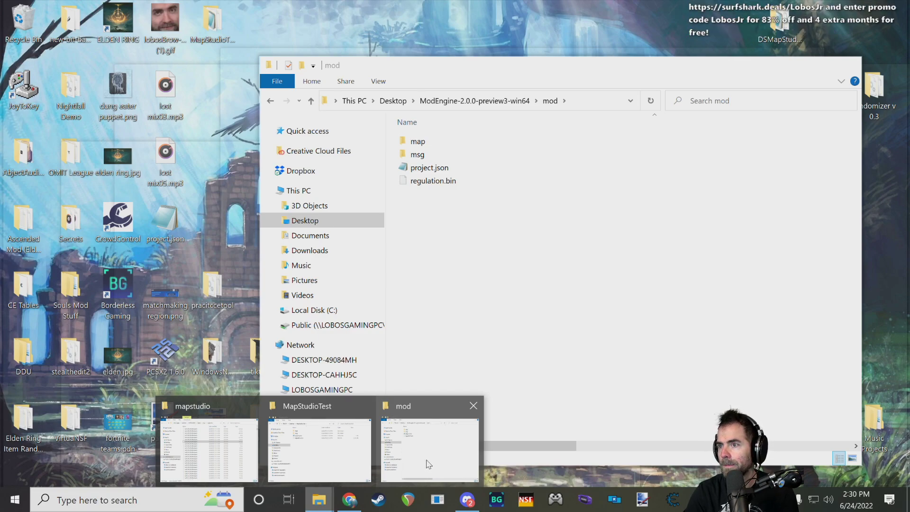
click(428, 466)
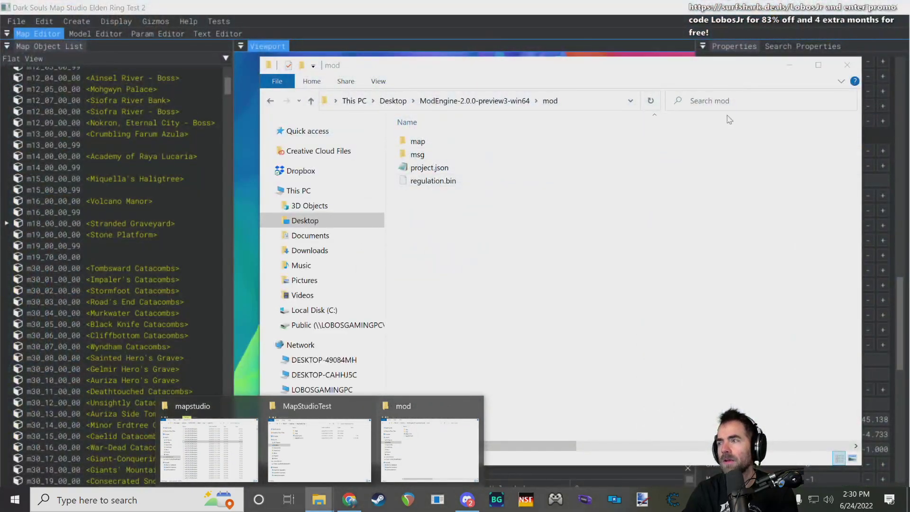
- Open a new File Explorer window, go to the Yapped folder on the Desktop and launch Yapped-Rune-Bear.exe
right_click(319, 500)
click(328, 429)
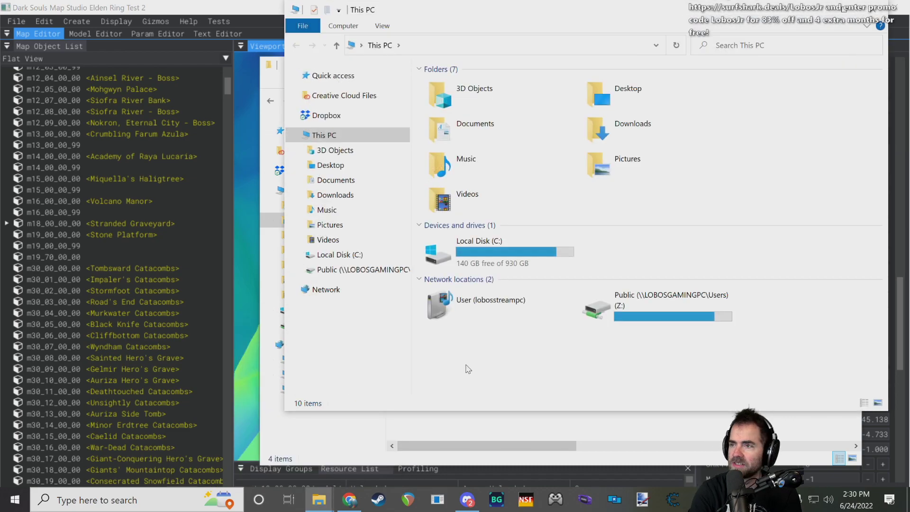
click(331, 165)
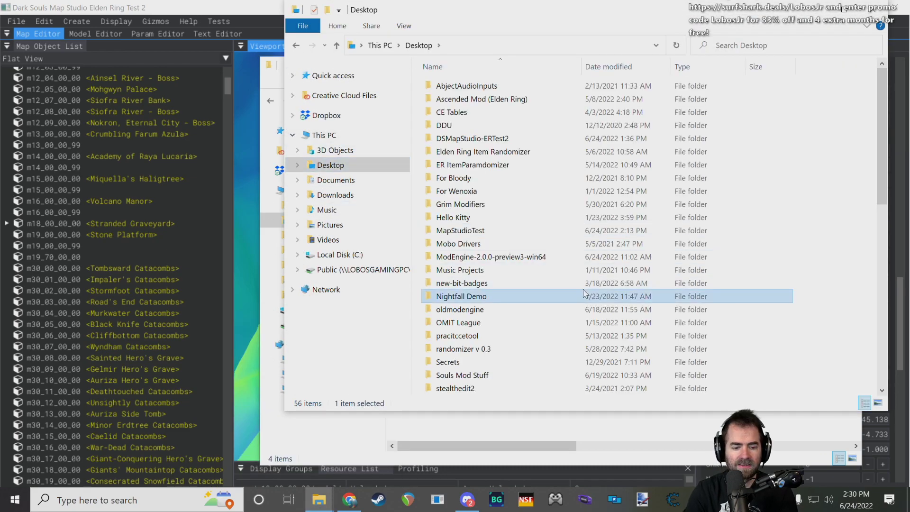
key(y)
key(y)
key(Return)
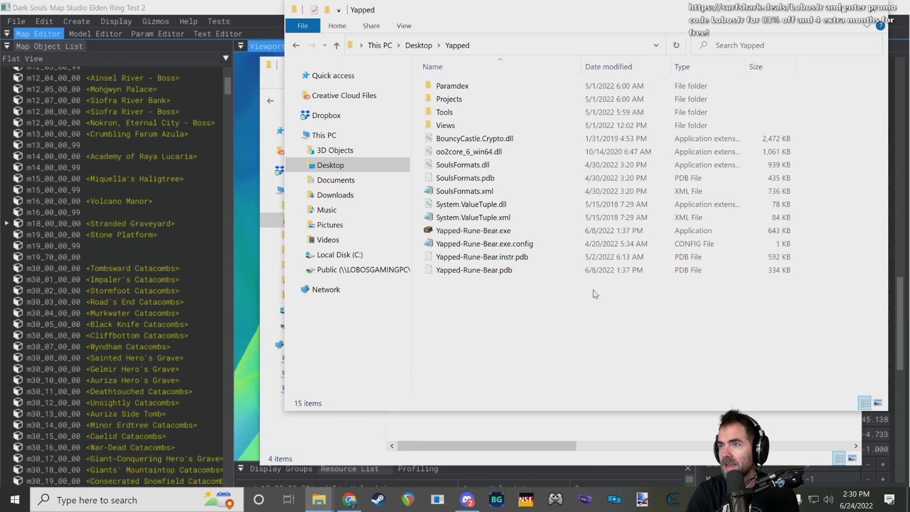
click(468, 234)
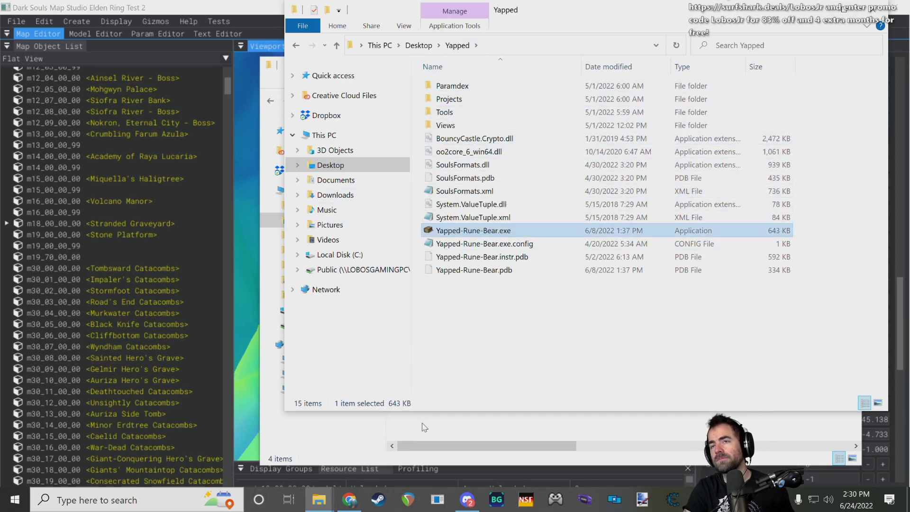
- Locate regulation.bin in the mod folder, move that window aside, and switch to Yapped with its window maximized
click(320, 500)
mouse_move(273, 451)
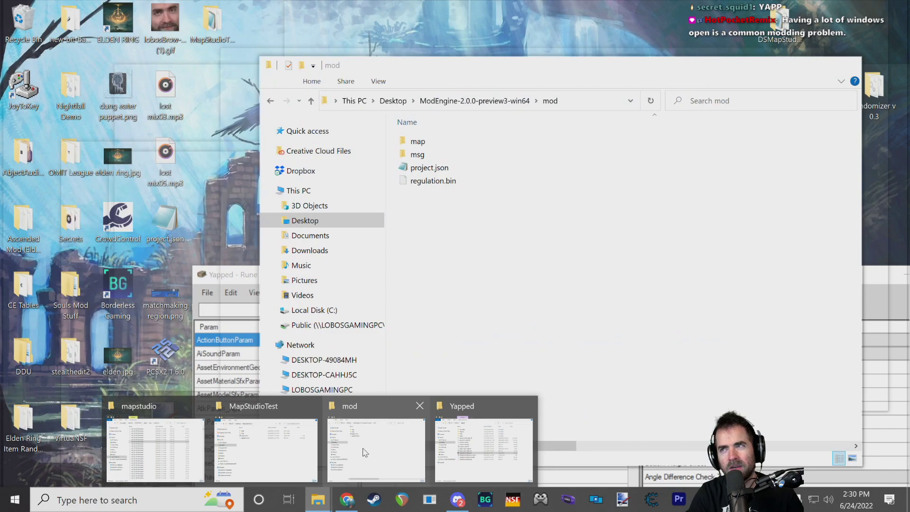
click(365, 452)
click(455, 180)
click(499, 54)
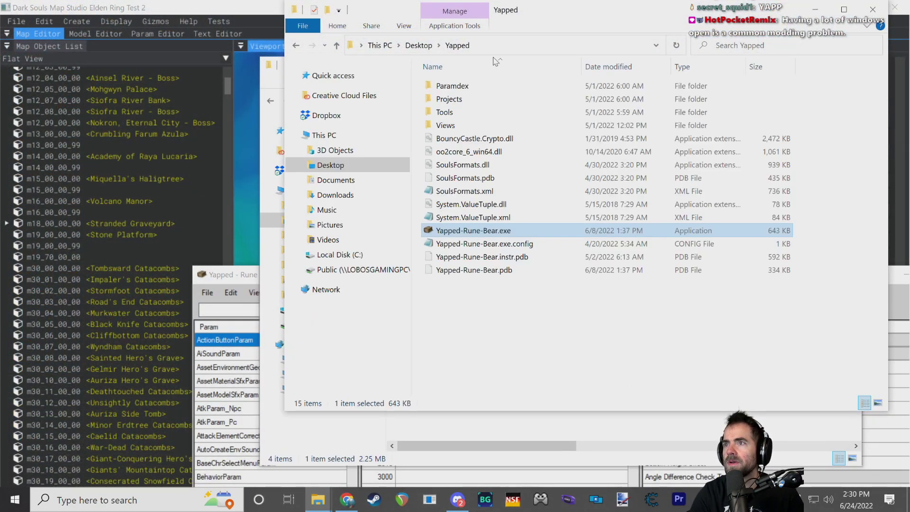
click(476, 412)
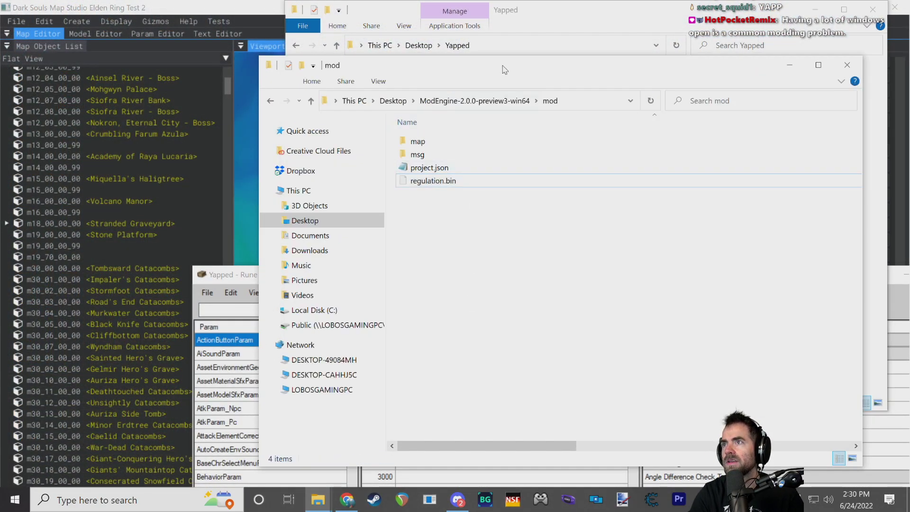
drag(505, 67, 379, 59)
click(896, 284)
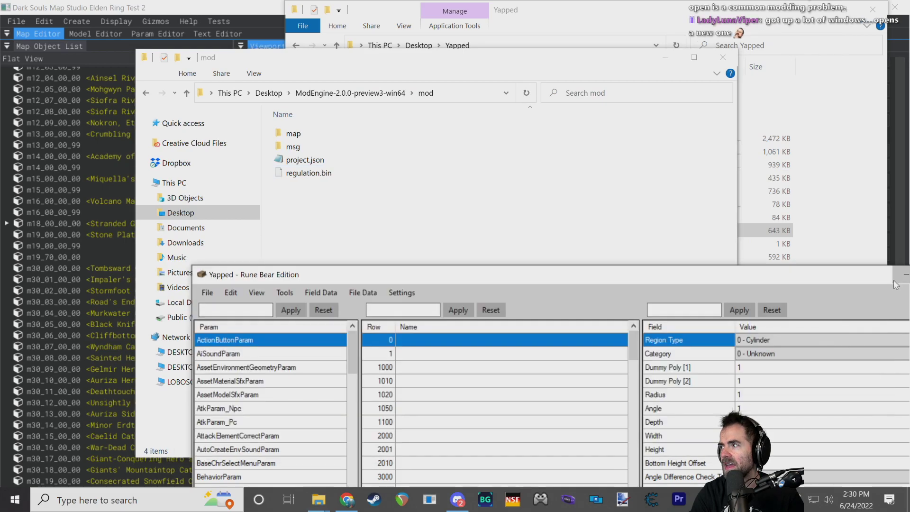
double_click(863, 280)
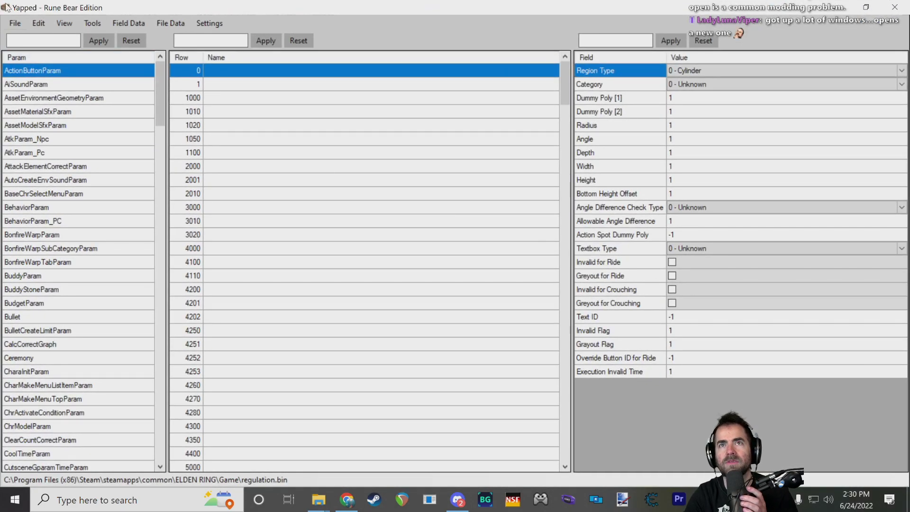
- Load regulation.bin from the Desktop folder ModEngine-2.0.0-preview3-win64\mod into Yapped as the primary file
click(16, 23)
click(35, 37)
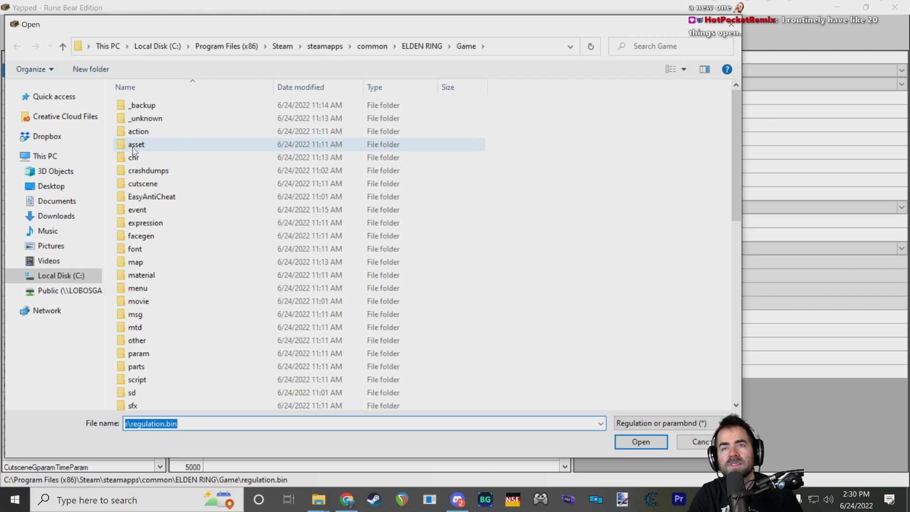
scroll(187, 207, down, 8)
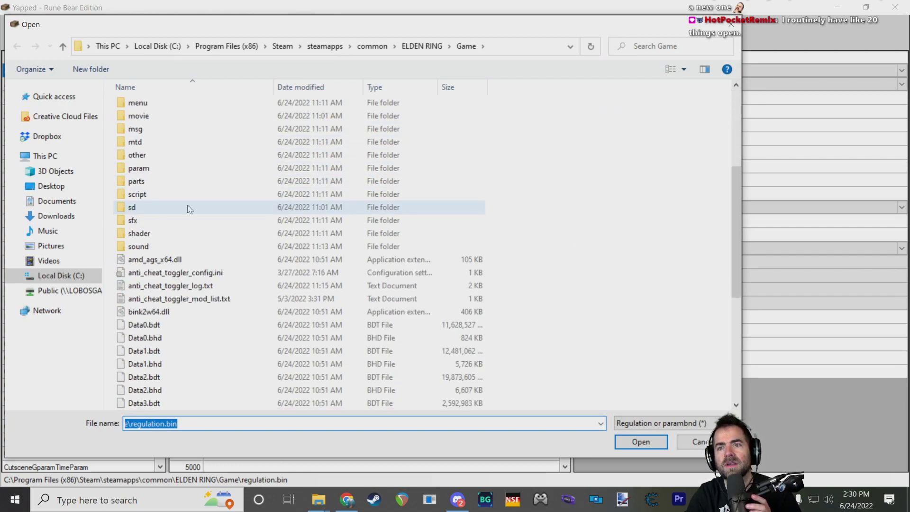
scroll(113, 177, up, 4)
click(51, 186)
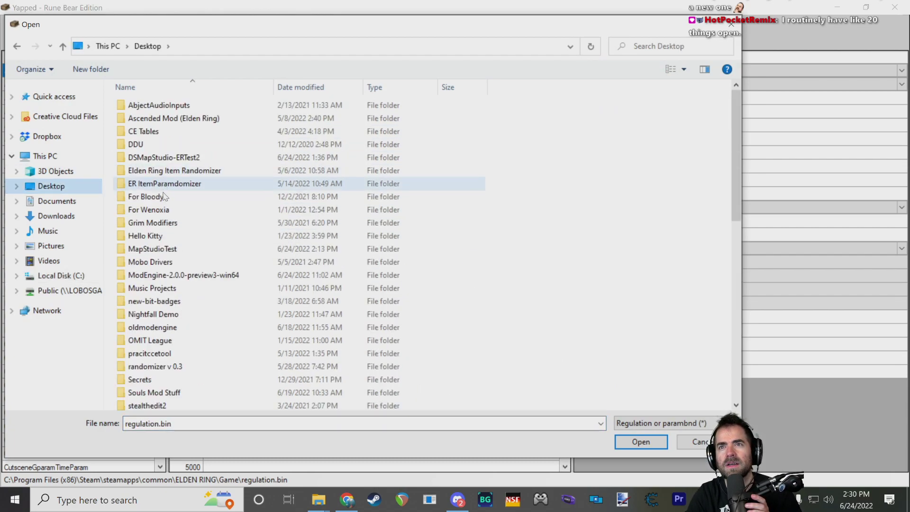
double_click(163, 272)
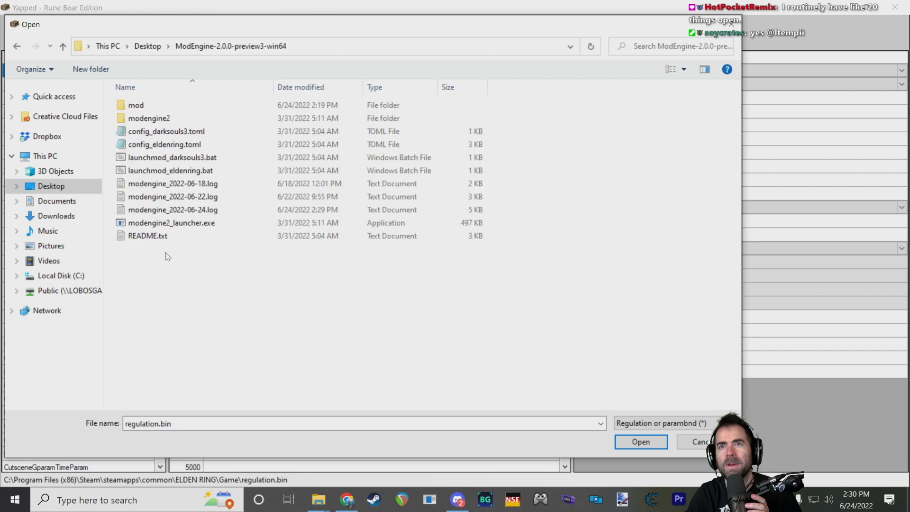
double_click(140, 106)
click(158, 150)
double_click(159, 148)
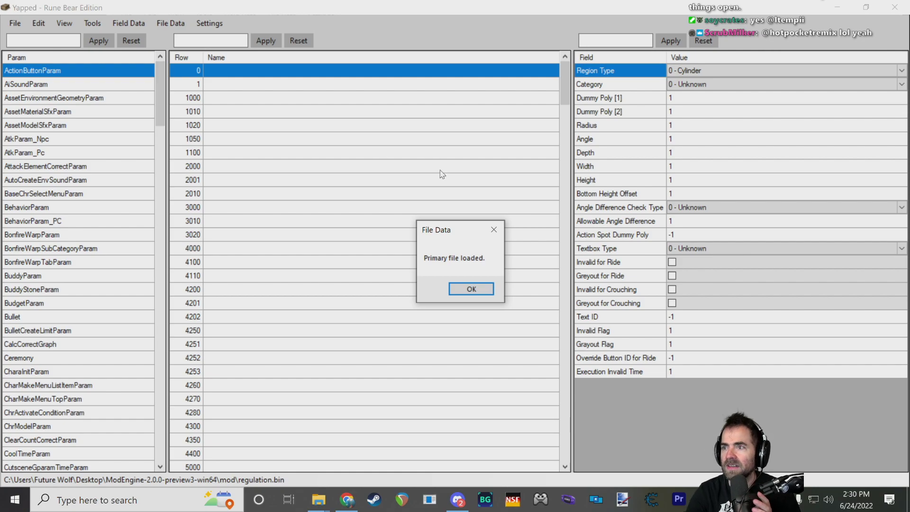
click(467, 291)
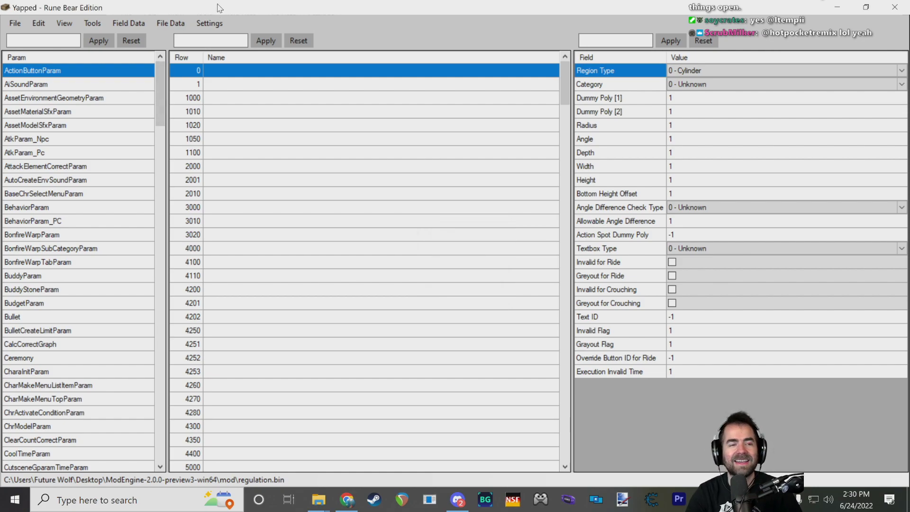
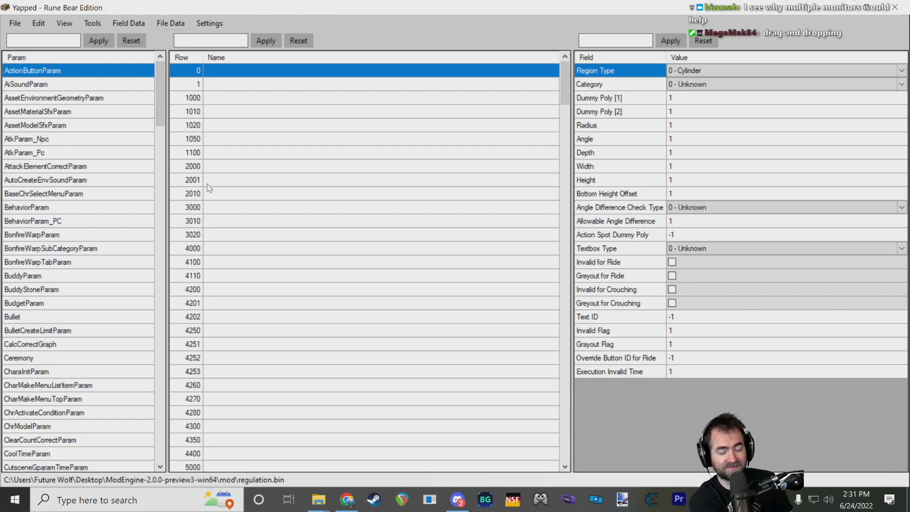
- Open the NpcParam table and filter its rows for melina
drag(160, 108, 163, 117)
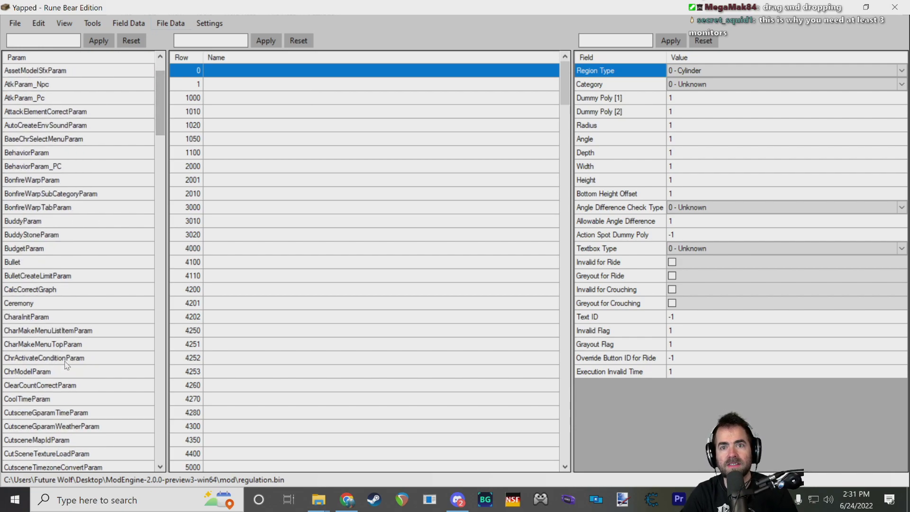
click(48, 317)
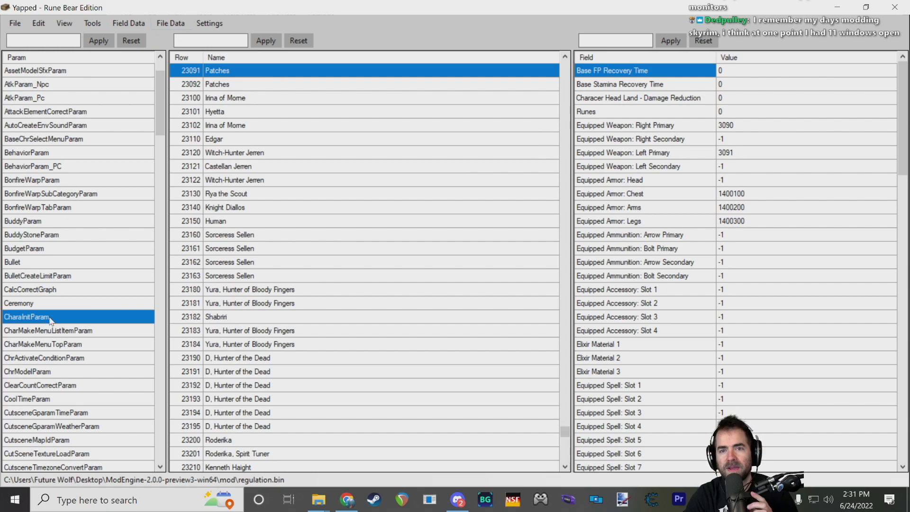
scroll(93, 312, down, 1)
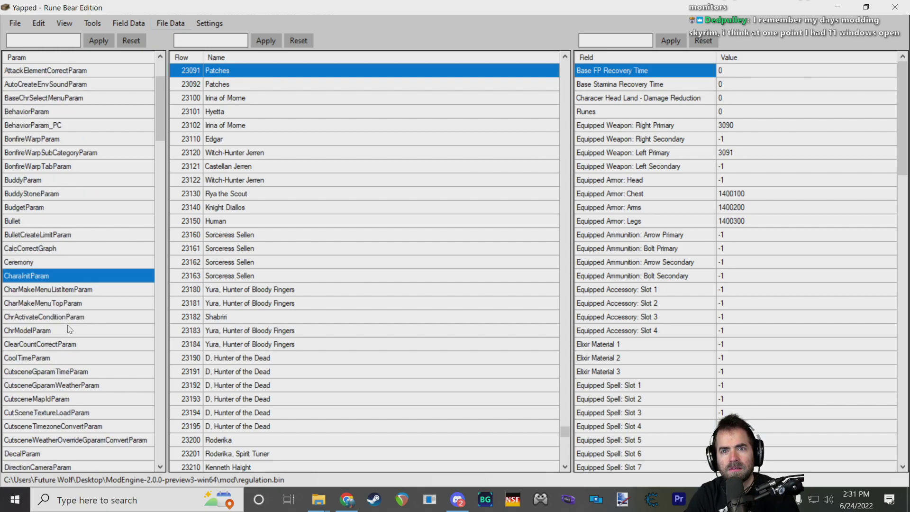
scroll(70, 330, down, 4)
scroll(69, 329, down, 20)
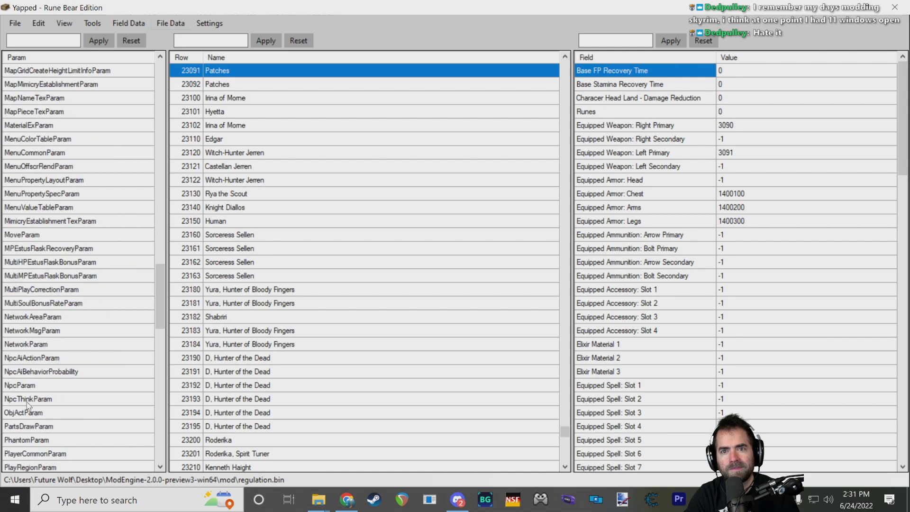
click(24, 387)
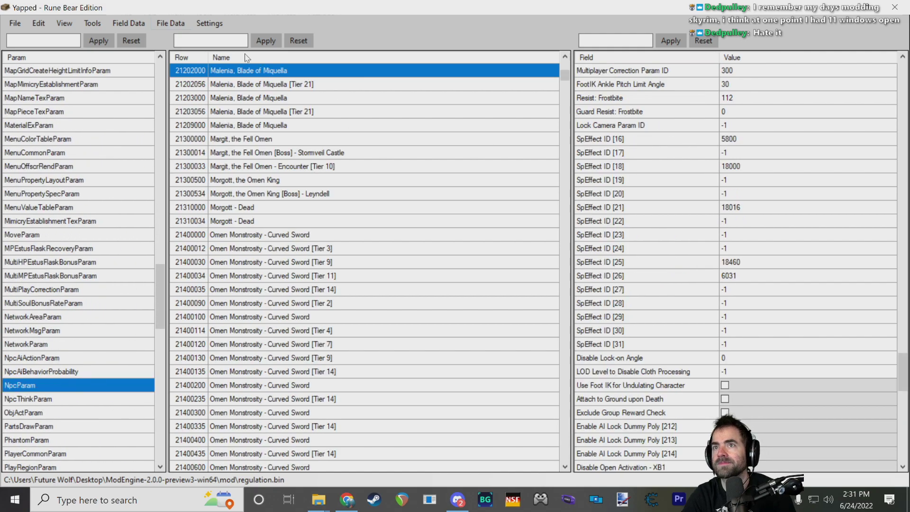
click(216, 39)
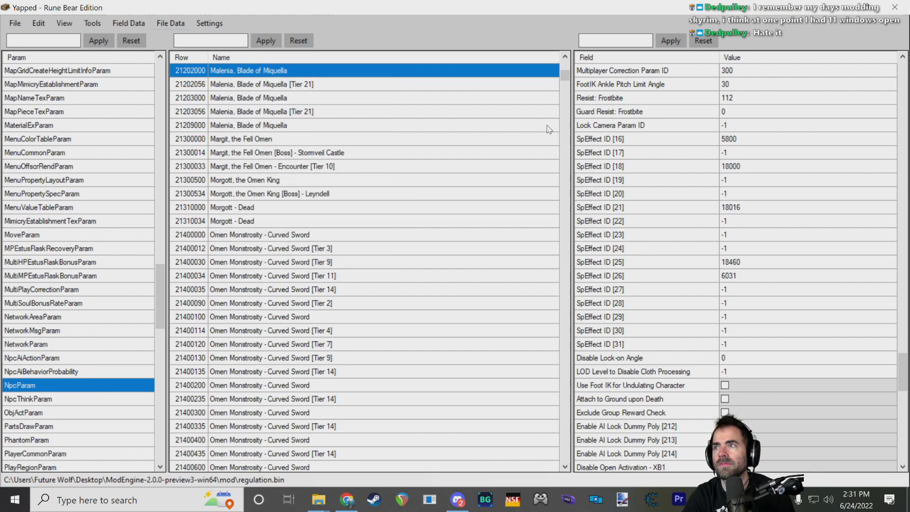
text(melina)
click(268, 41)
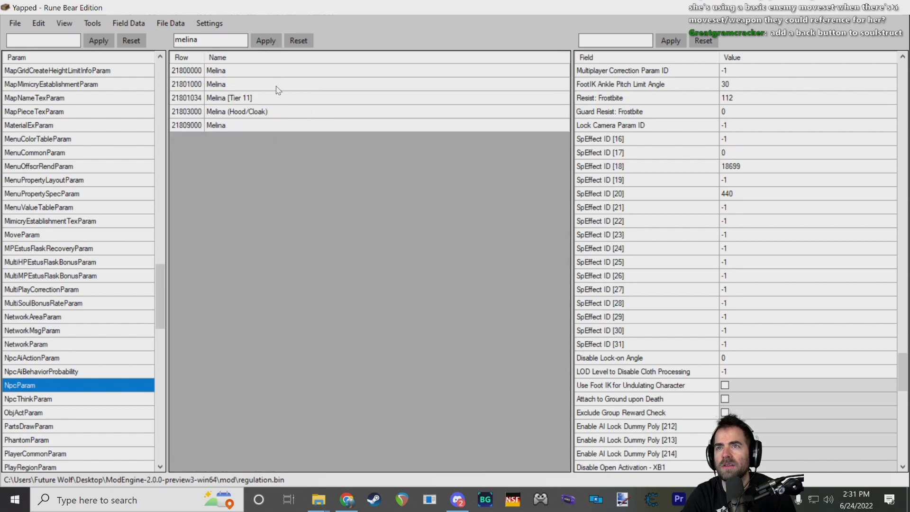
- Look through the Melina rows in NpcParam, including the Tier 11 and Hood/Cloak variants, and compare their field values
click(277, 97)
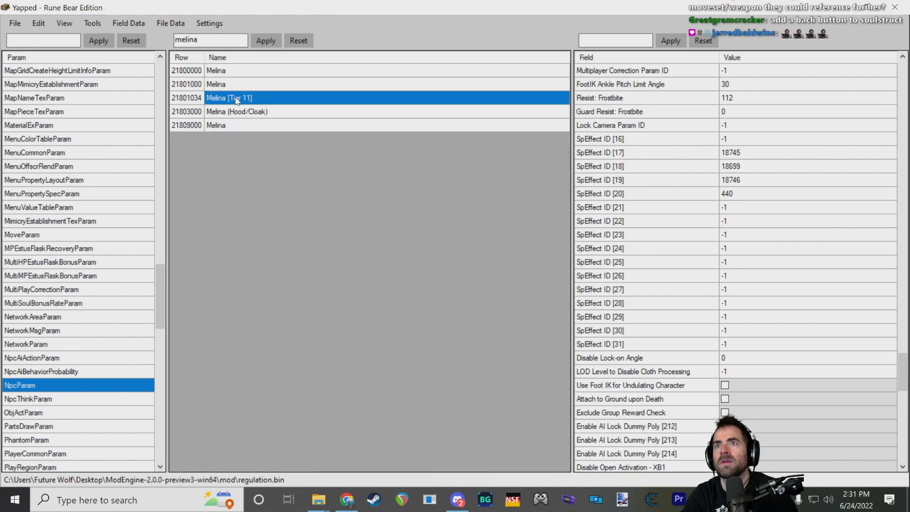
click(277, 127)
click(279, 115)
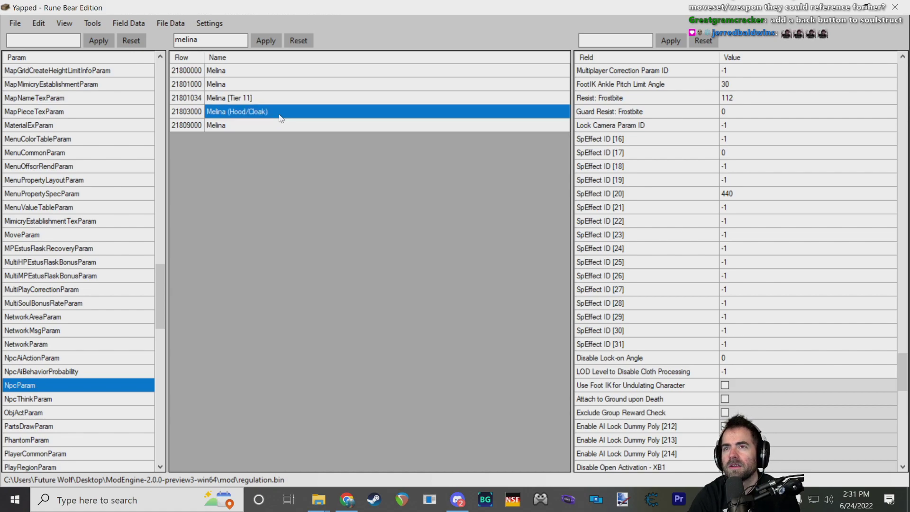
click(282, 126)
click(294, 100)
click(314, 84)
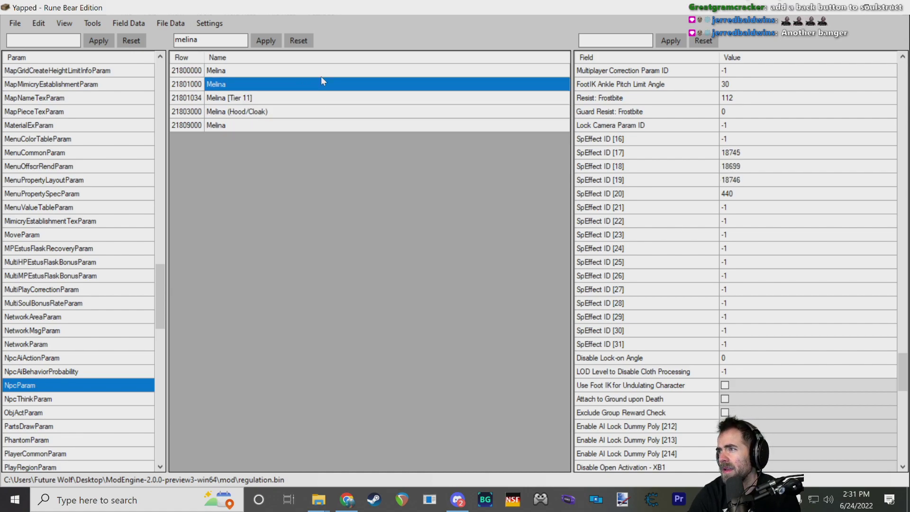
click(318, 71)
- Examine the fields of Melina's row 21800000, checking the SpEffect IDs, Name ID and Base HP
scroll(666, 166, up, 3)
scroll(666, 166, up, 15)
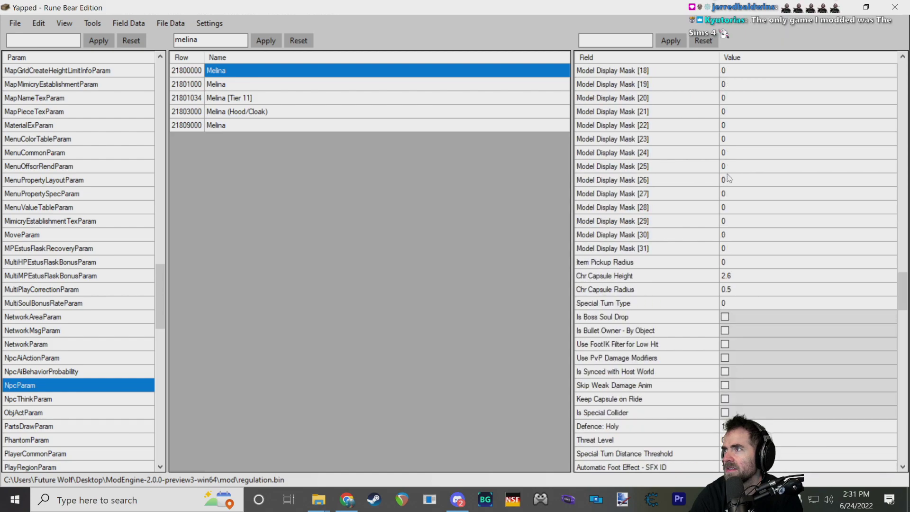
scroll(676, 151, up, 17)
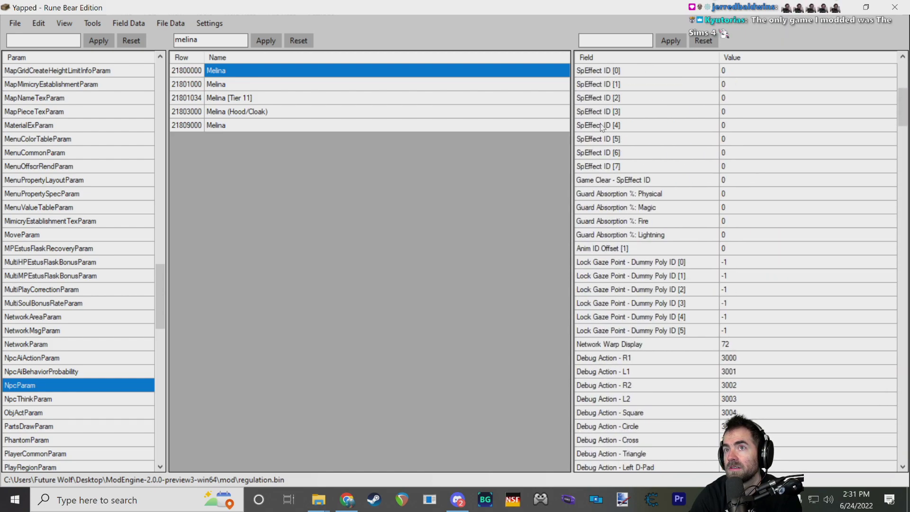
click(187, 73)
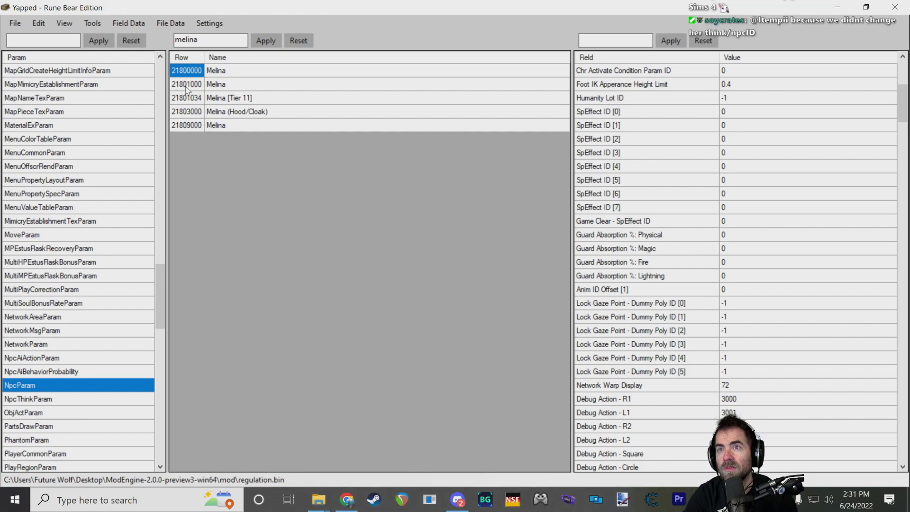
click(242, 75)
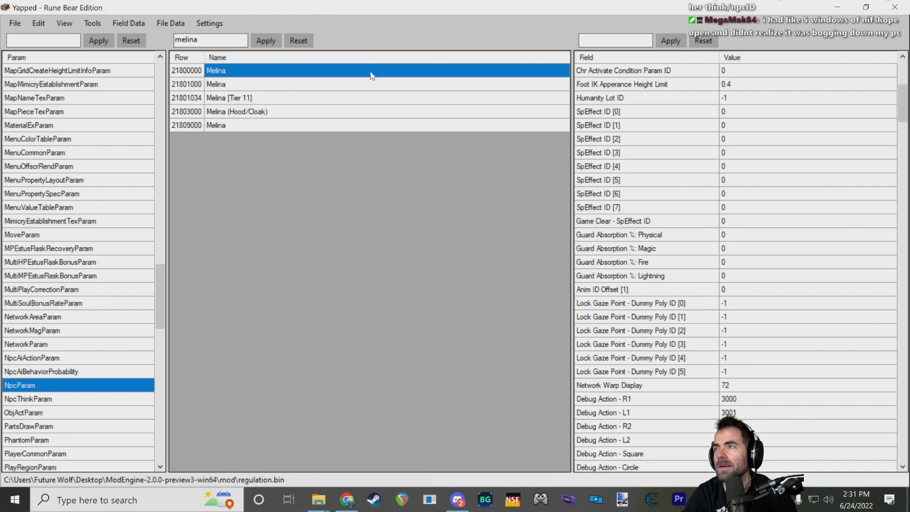
scroll(681, 162, up, 6)
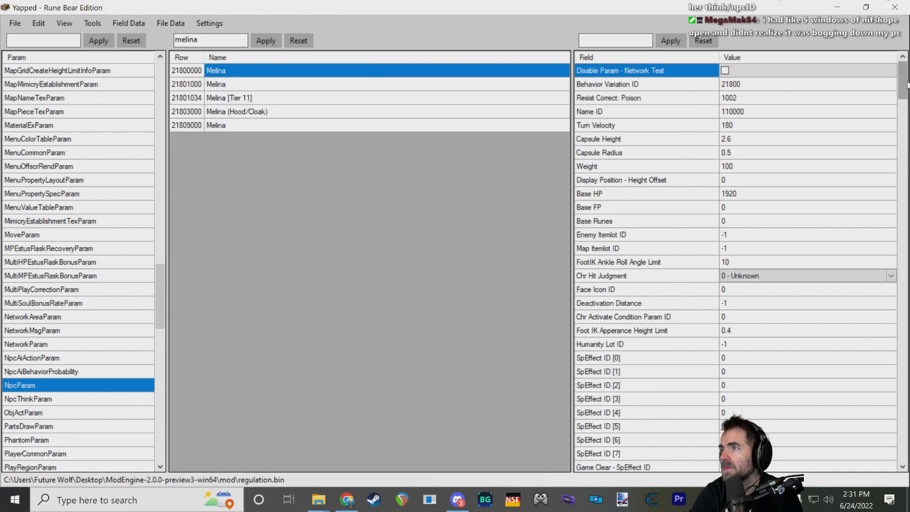
click(742, 115)
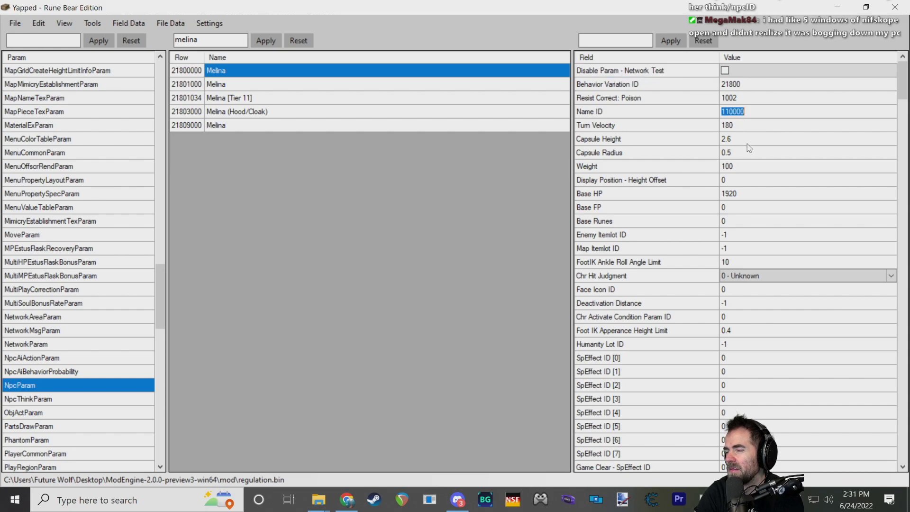
scroll(721, 195, down, 1)
click(738, 152)
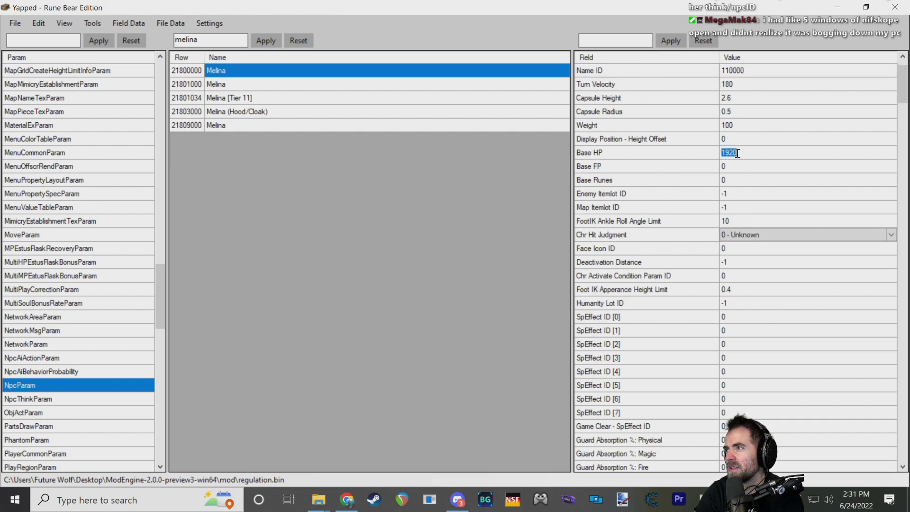
- Copy Melina's row ID from NpcParam and set the swapped character's NPCParamID to 21800000 in Dark Souls Map Studio
click(249, 70)
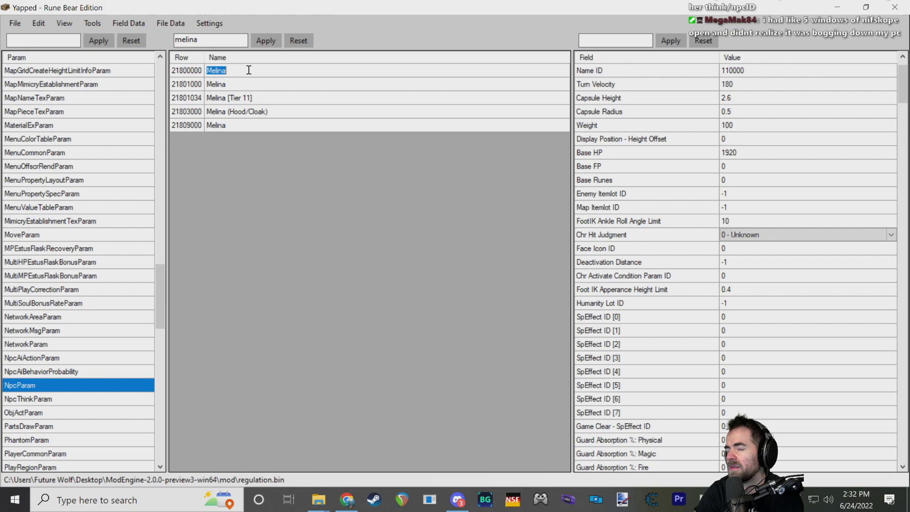
click(203, 80)
click(192, 72)
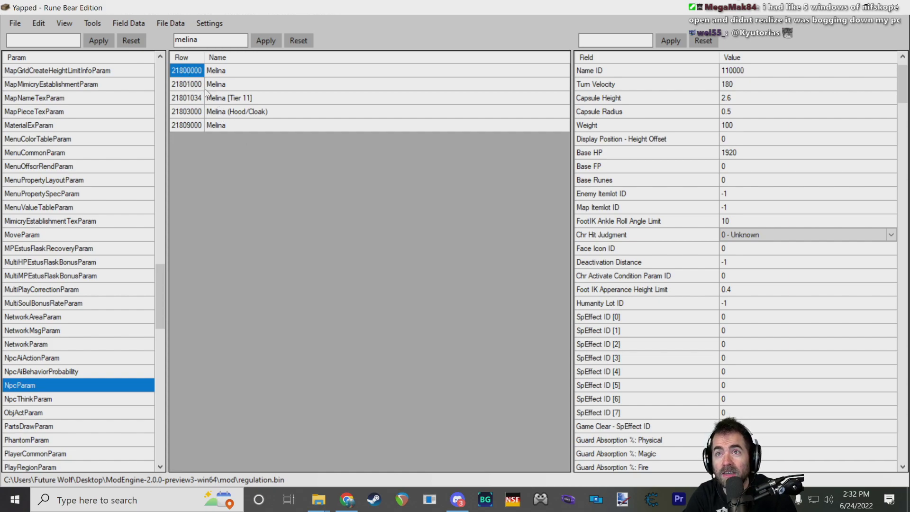
key(alt+Tab)
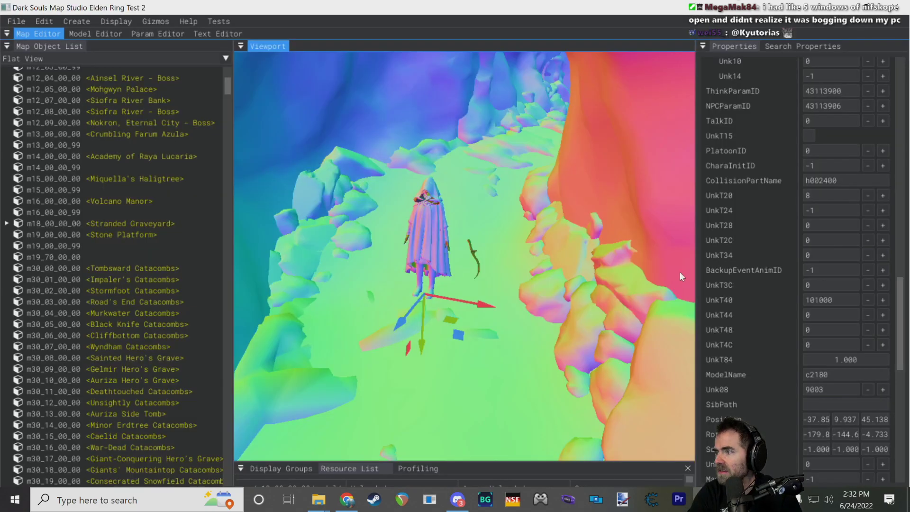
scroll(762, 255, up, 3)
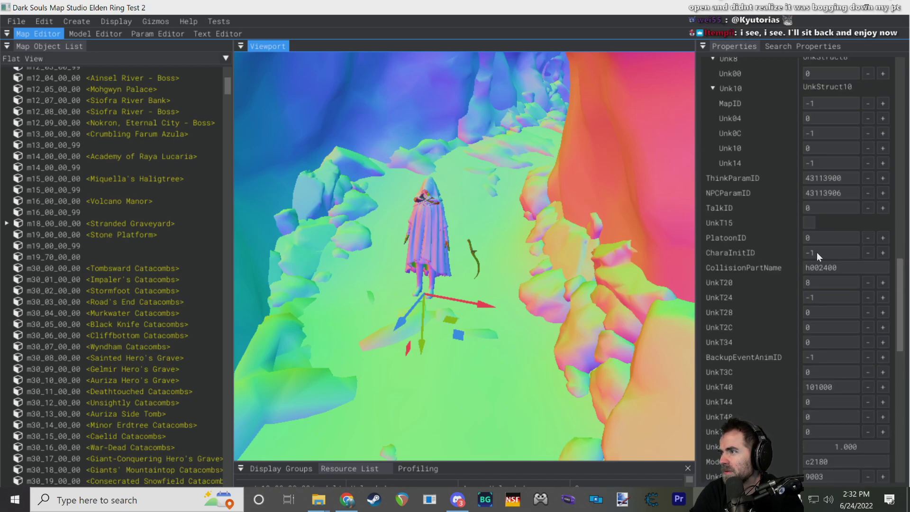
scroll(755, 258, down, 4)
key(alt+Tab)
click(198, 73)
key(alt+Tab)
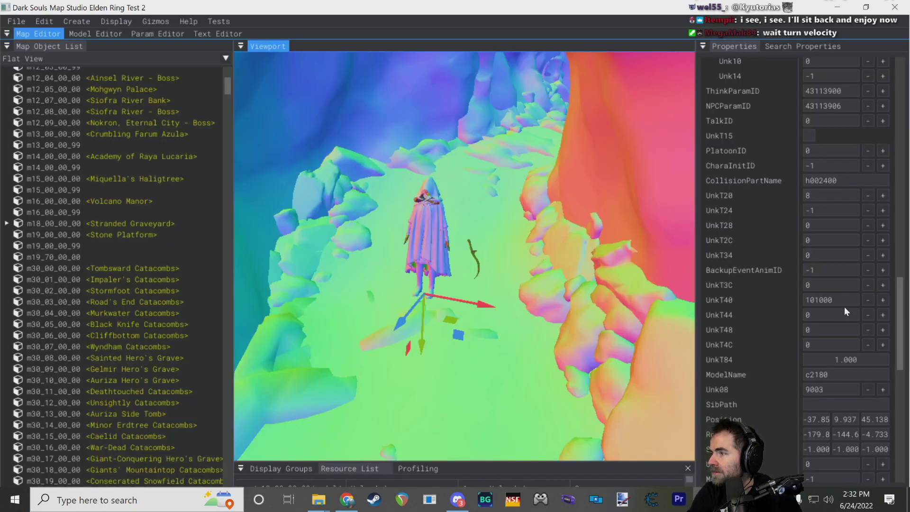
scroll(833, 254, up, 5)
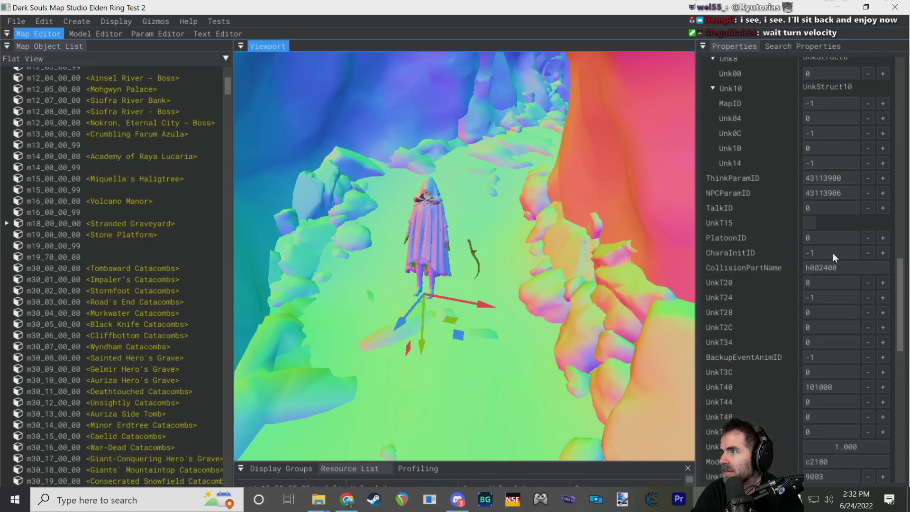
click(817, 280)
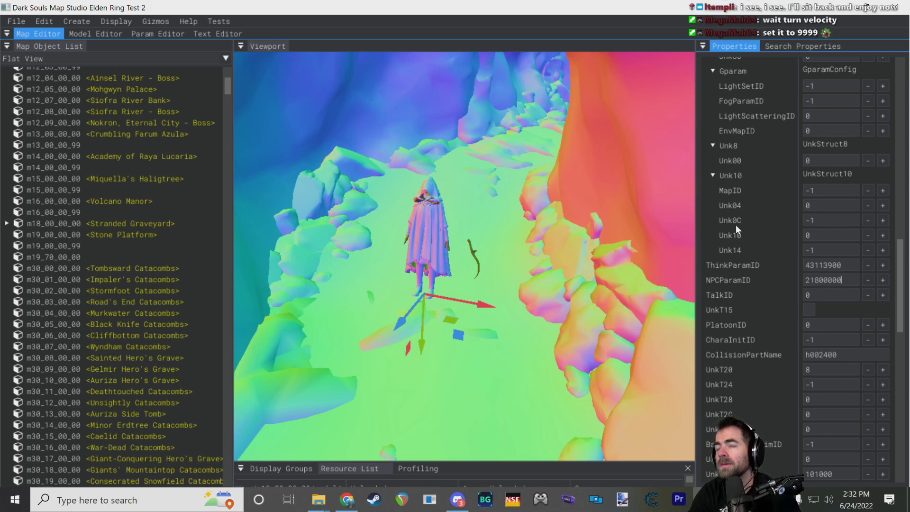
- Switch to Yapped, filter NpcThinkParam for melina and import row names, skipping rows that already have a name
key(alt+Tab)
click(44, 403)
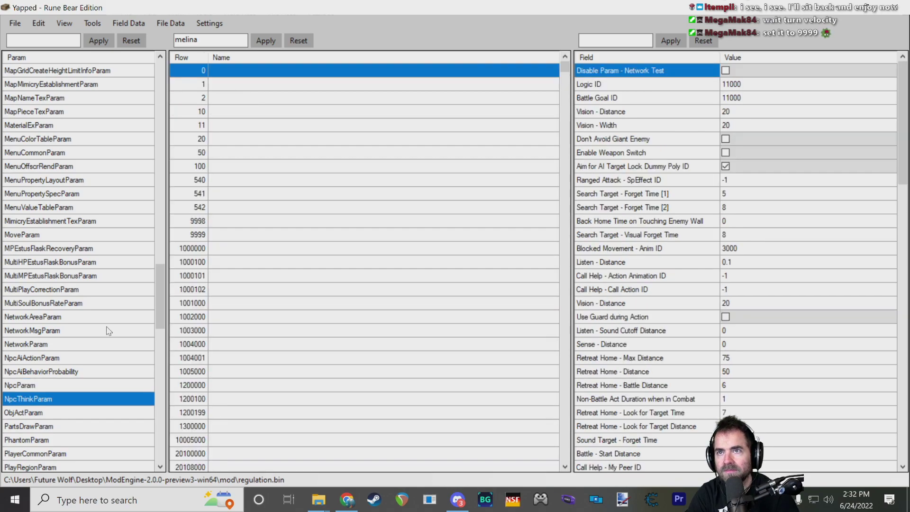
click(266, 41)
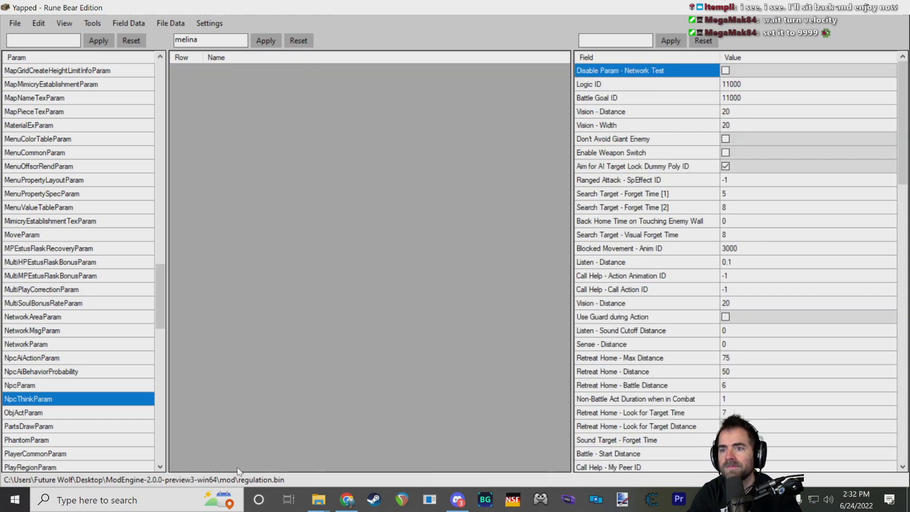
click(92, 23)
click(143, 33)
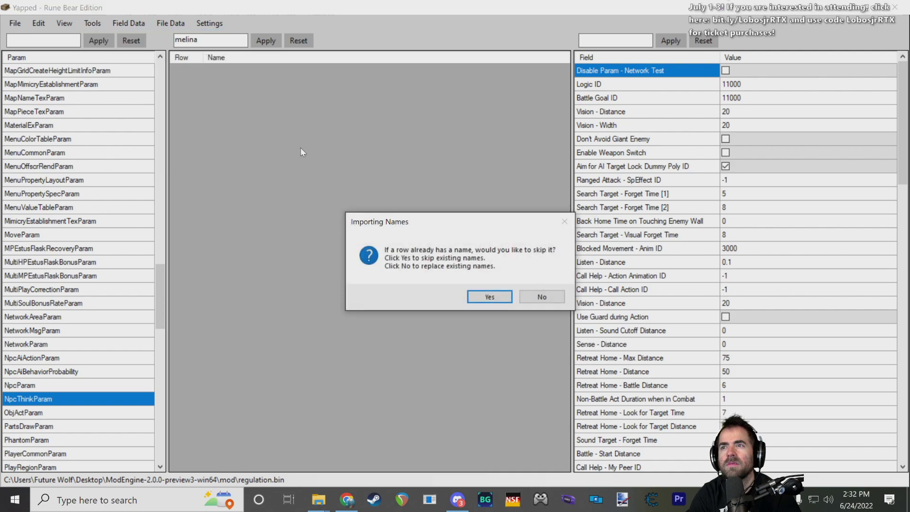
click(490, 298)
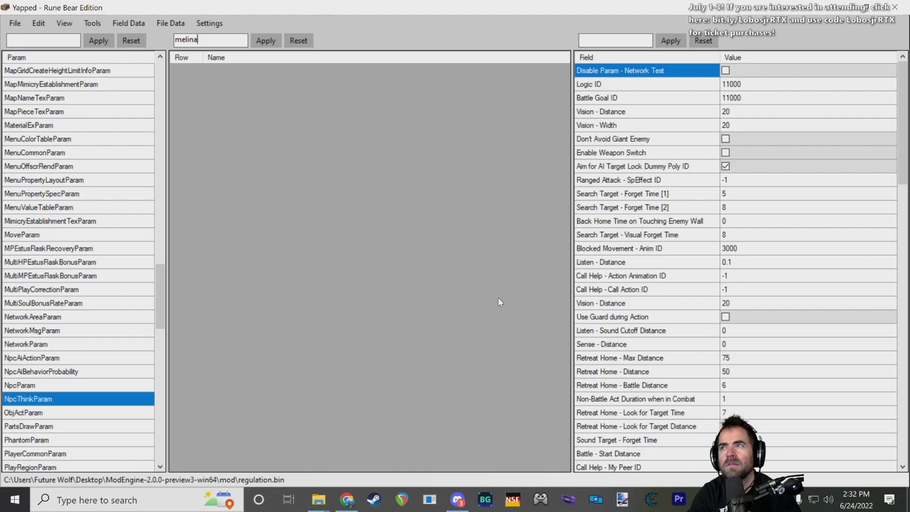
- Reload the NpcThinkParam table, filter its rows for melina and select the row ID of the Melina entry
click(40, 386)
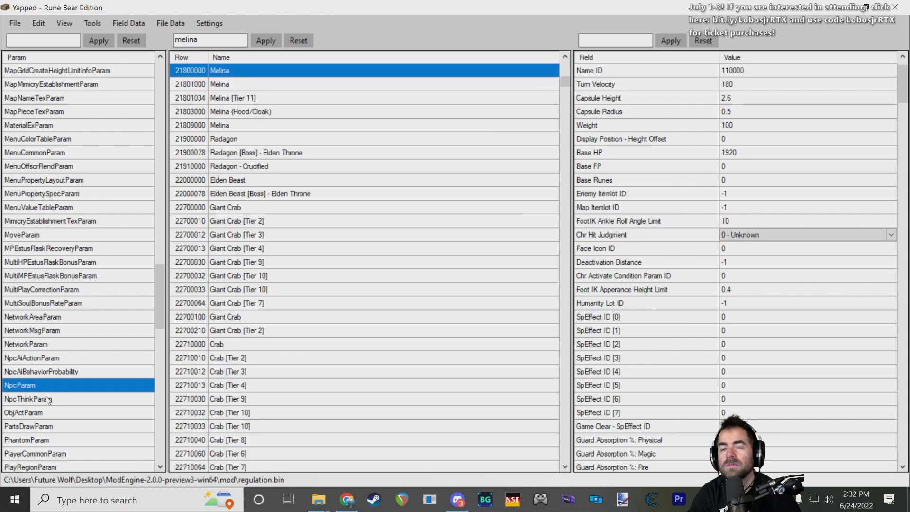
click(71, 399)
scroll(359, 328, down, 5)
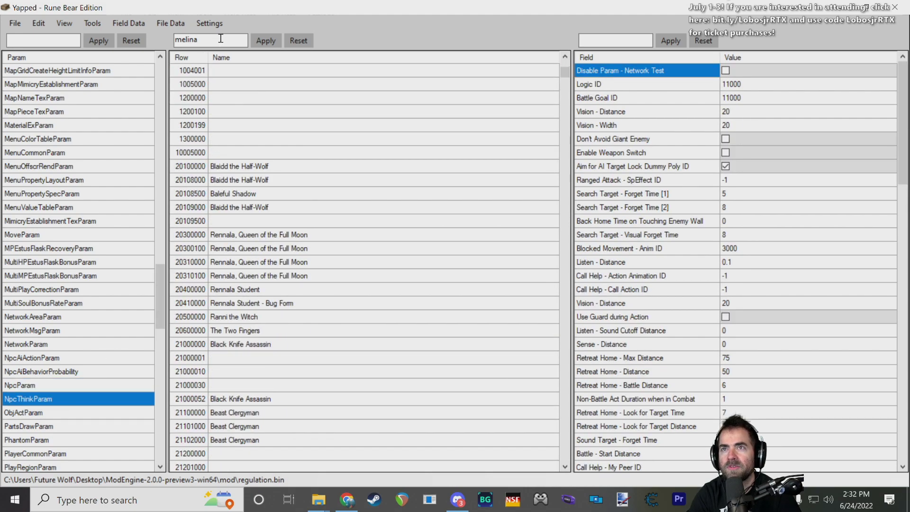
click(266, 41)
click(256, 71)
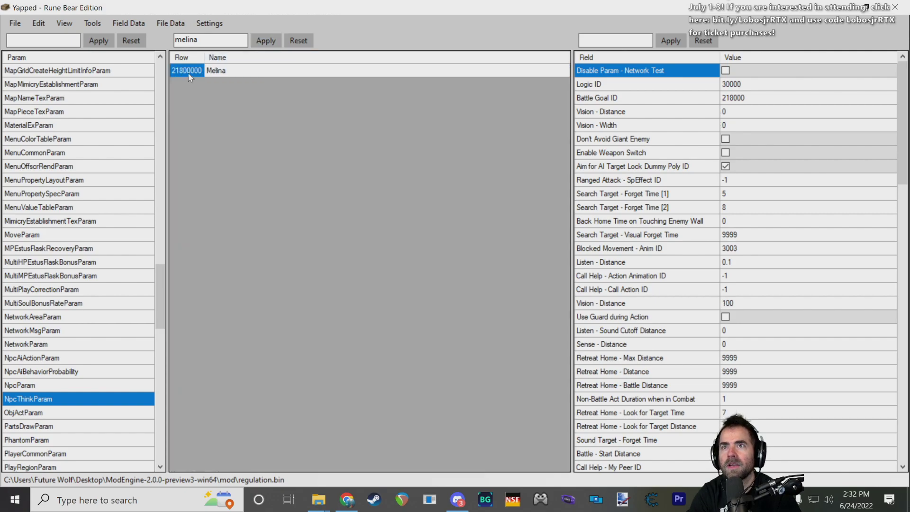
- Switch to Dark Souls Map Studio, set the character's ThinkParamID to 21800000 and save the map changes
key(alt+Tab)
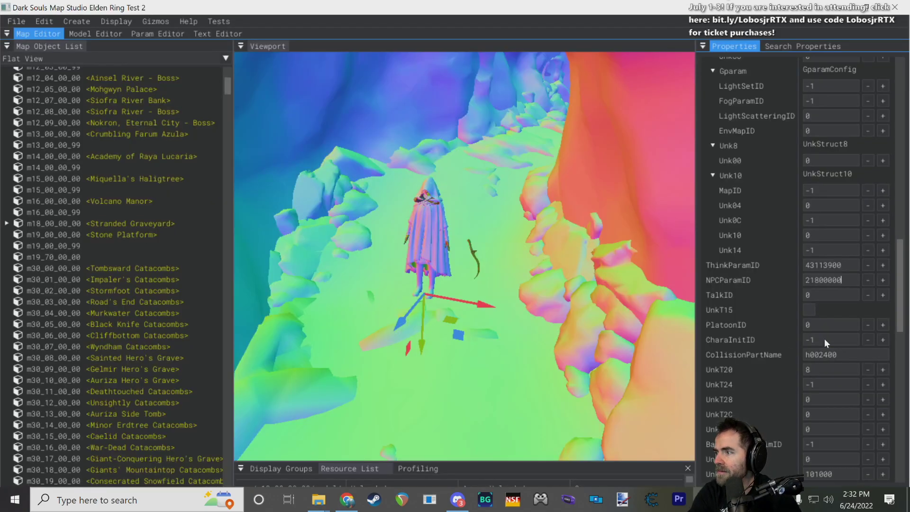
click(830, 265)
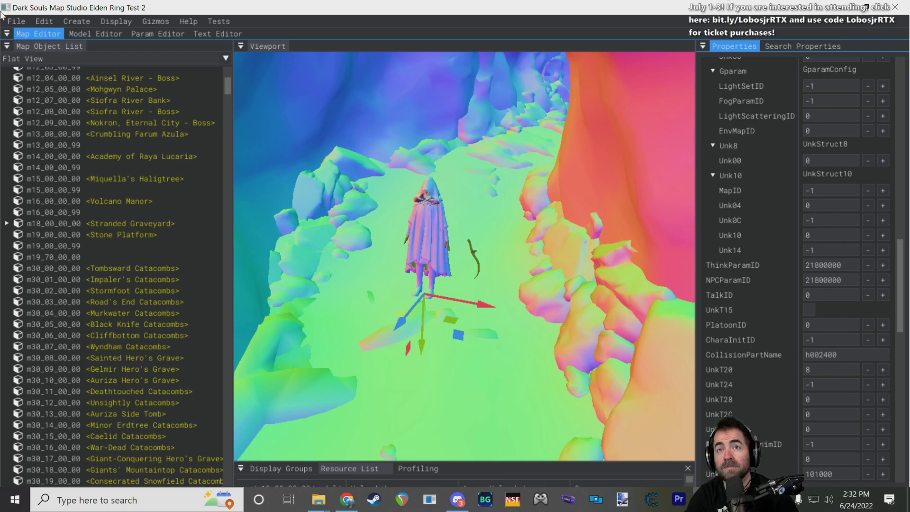
click(18, 20)
click(36, 89)
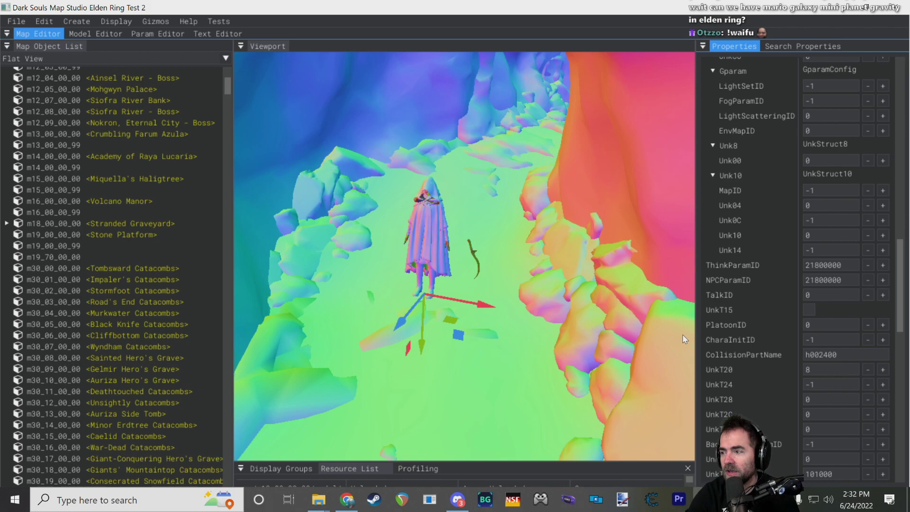
mouse_move(761, 499)
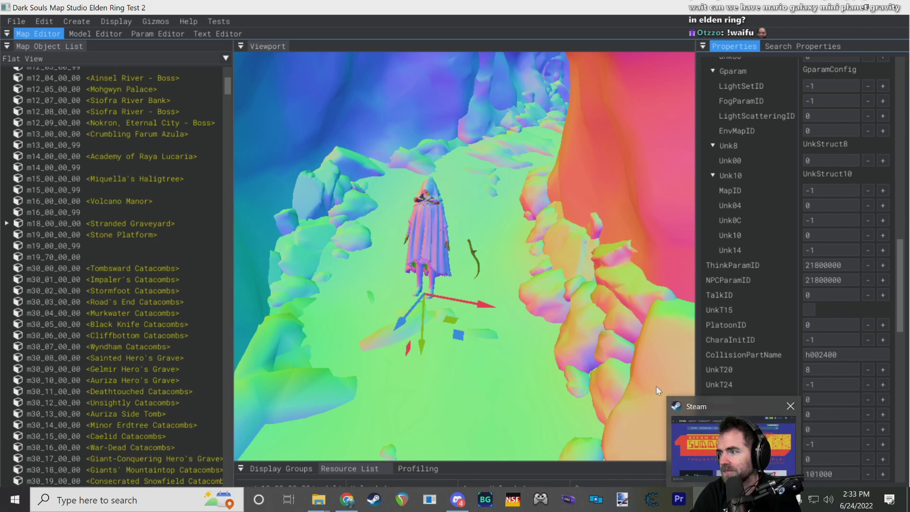
- Run launchmod_eldenring.bat from the ModEngine-2.0.0-preview3-win64 folder to start modded Elden Ring and load the saved game
mouse_move(319, 502)
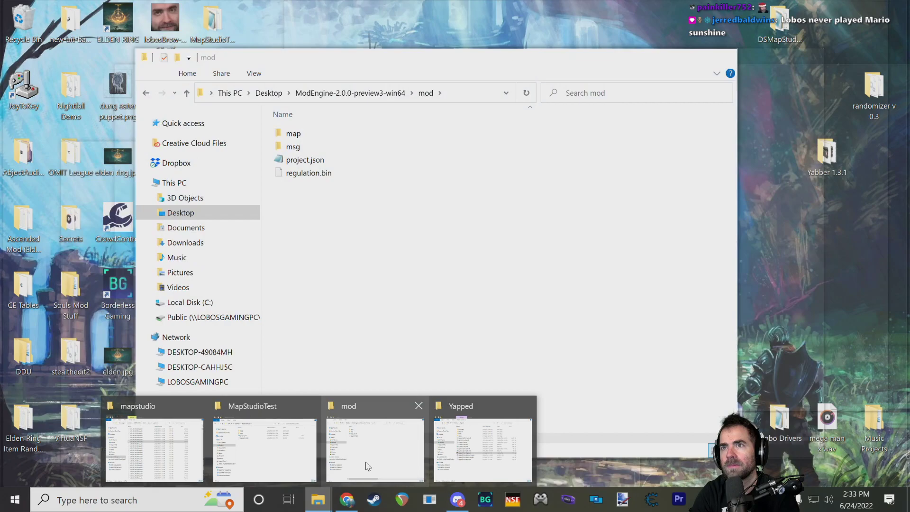
click(375, 450)
click(374, 93)
click(360, 200)
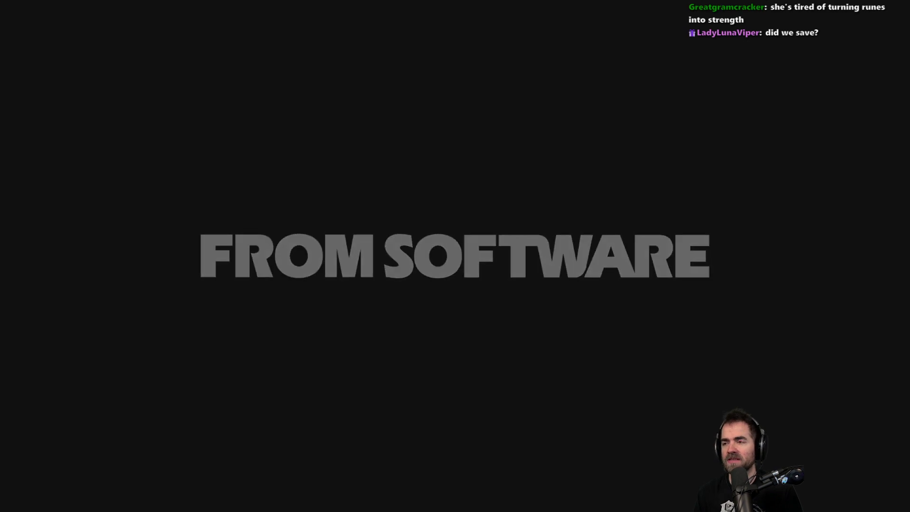
key(e)
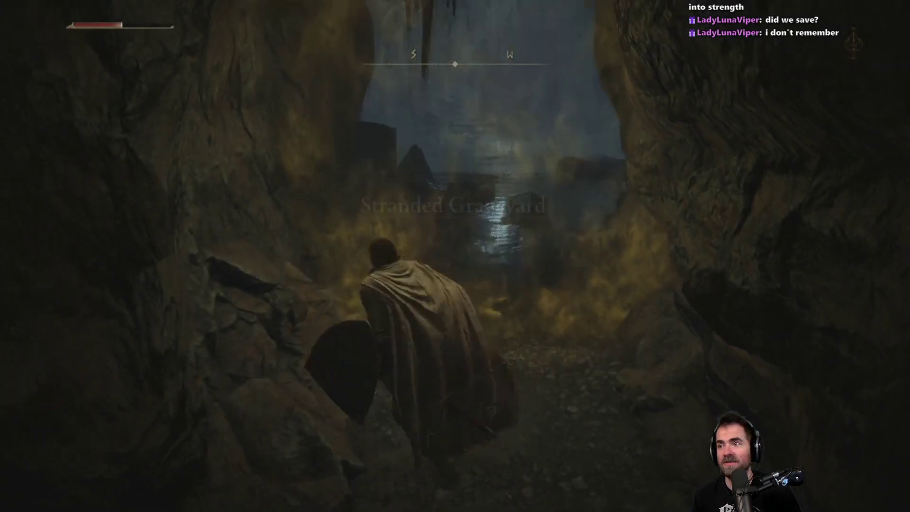
- Enter the Stranded Graveyard boss arena through the fog gate, approach Melina and strike her with the sword
key(e)
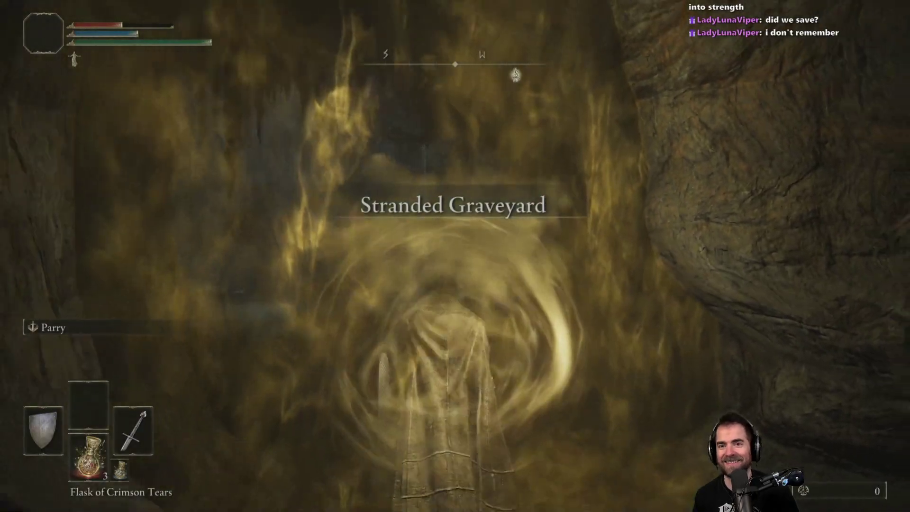
key(w)
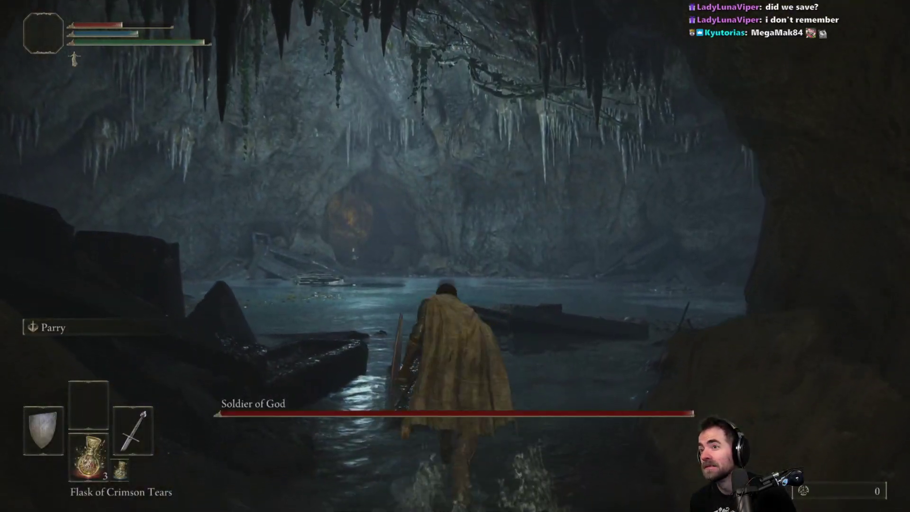
key(w)
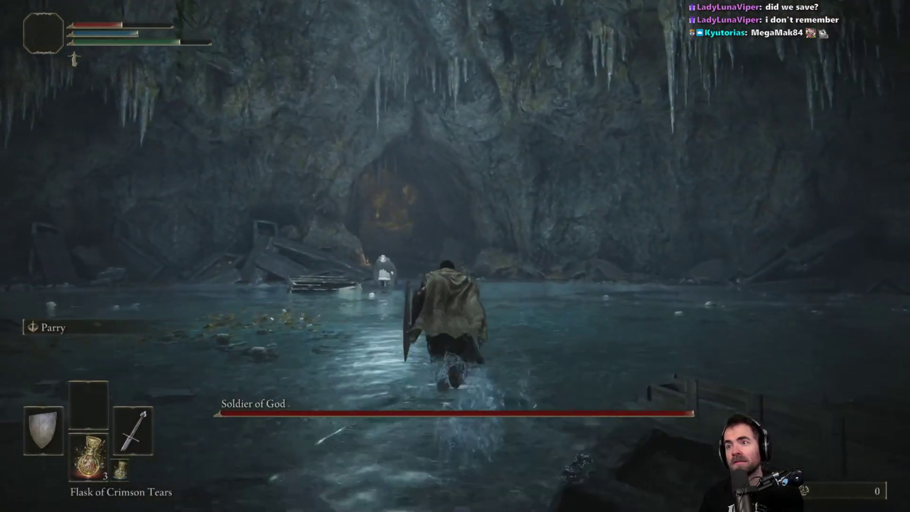
key(w)
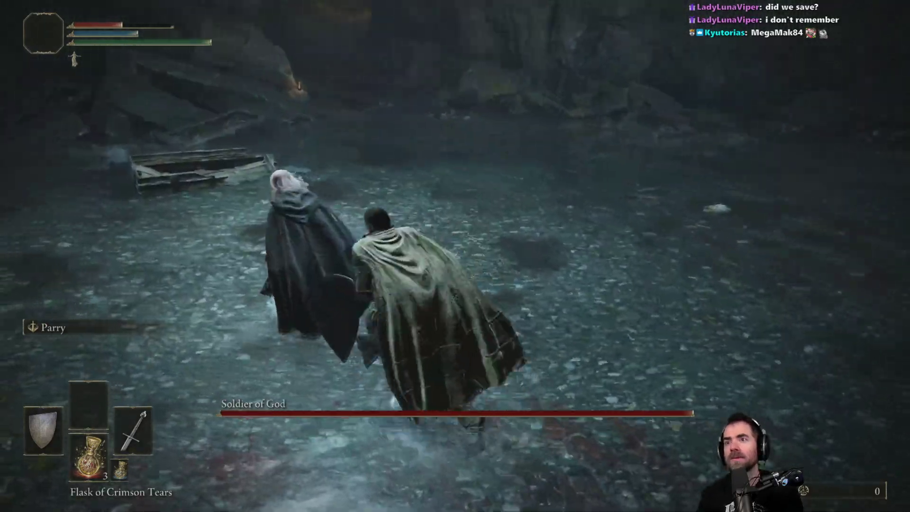
key(w)
click(455, 256)
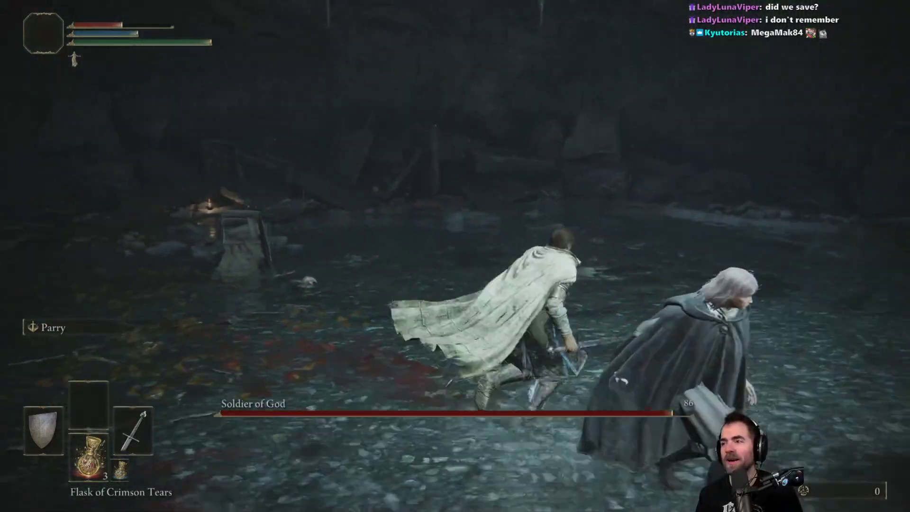
- Move around Melina in the arena to examine her model, animation and combat behaviour
key(a)
key(s)
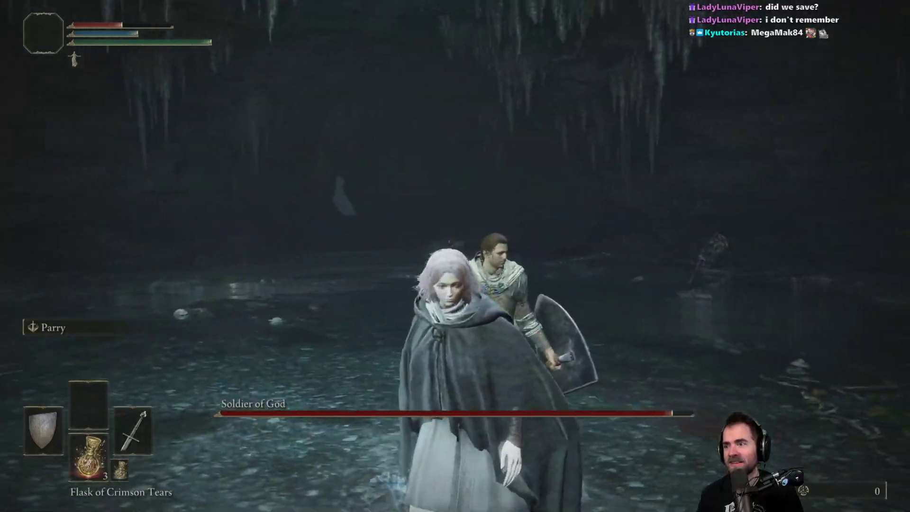
key(s)
key(d)
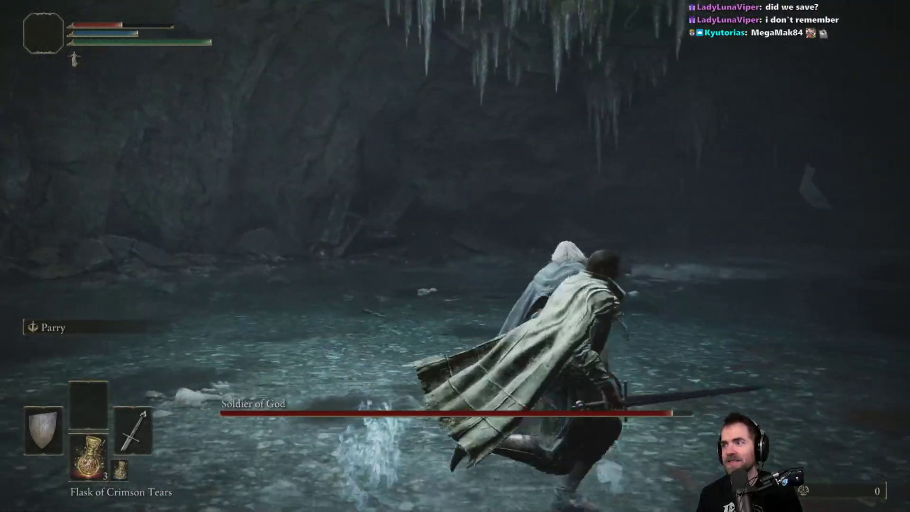
key(w)
key(a)
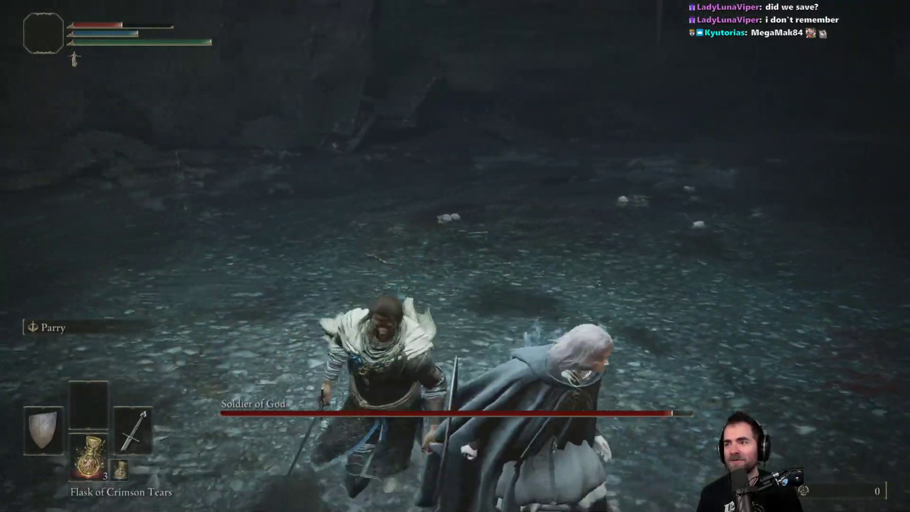
key(a)
key(s)
key(d)
key(w)
key(a)
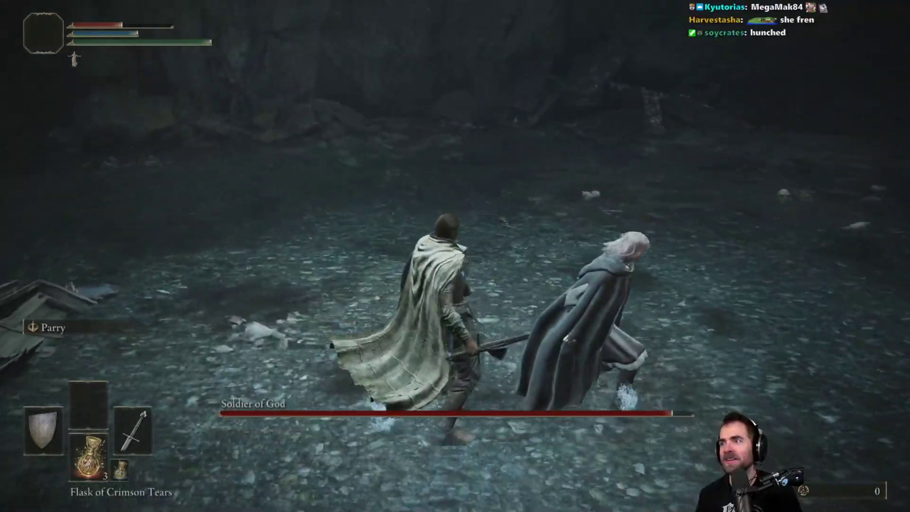
key(d)
key(w)
key(a)
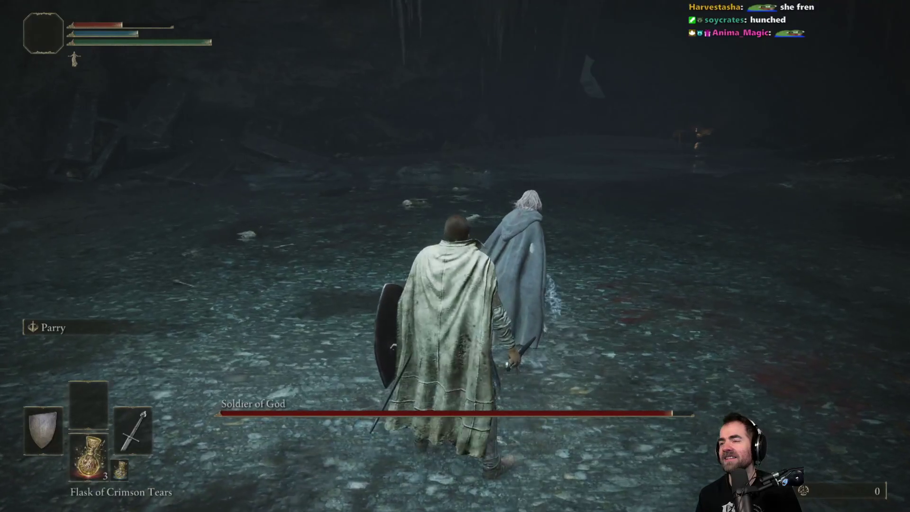
key(w)
key(d)
key(w)
key(d)
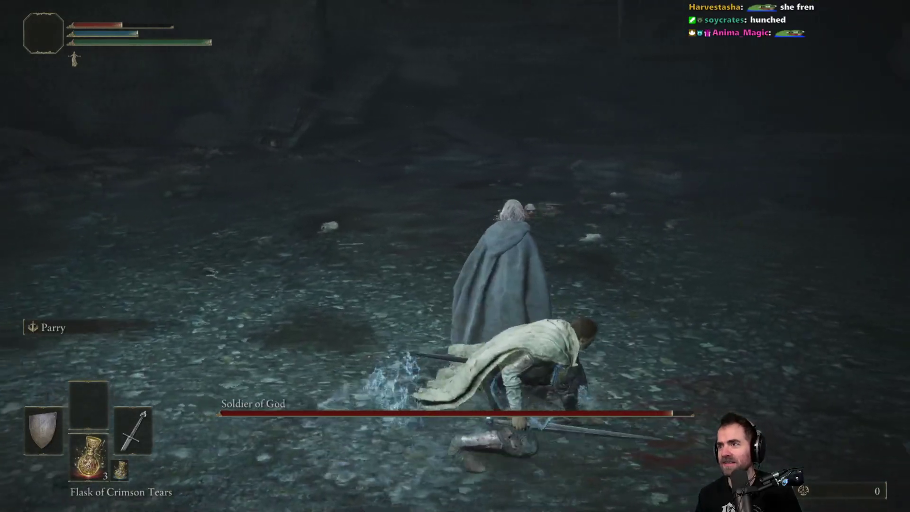
key(w)
key(w)
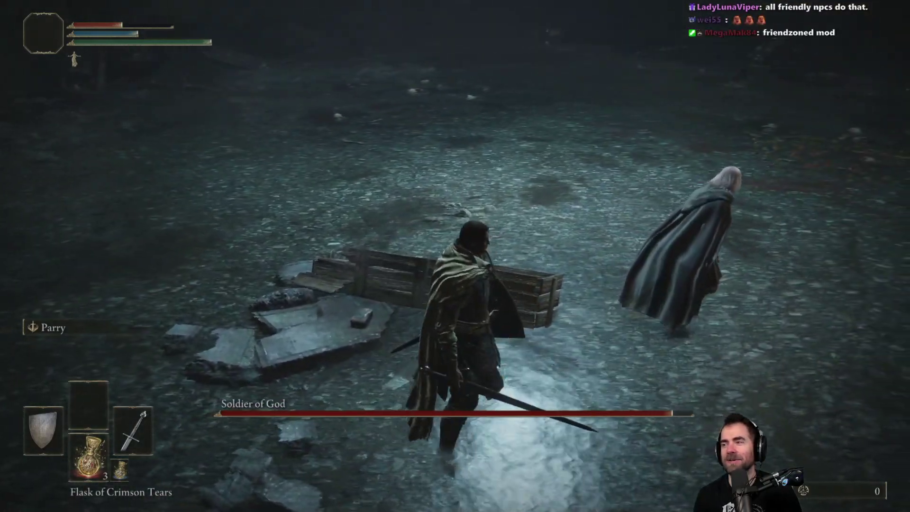
- Quit to the title screen from the system settings and close Elden Ring
key(Escape)
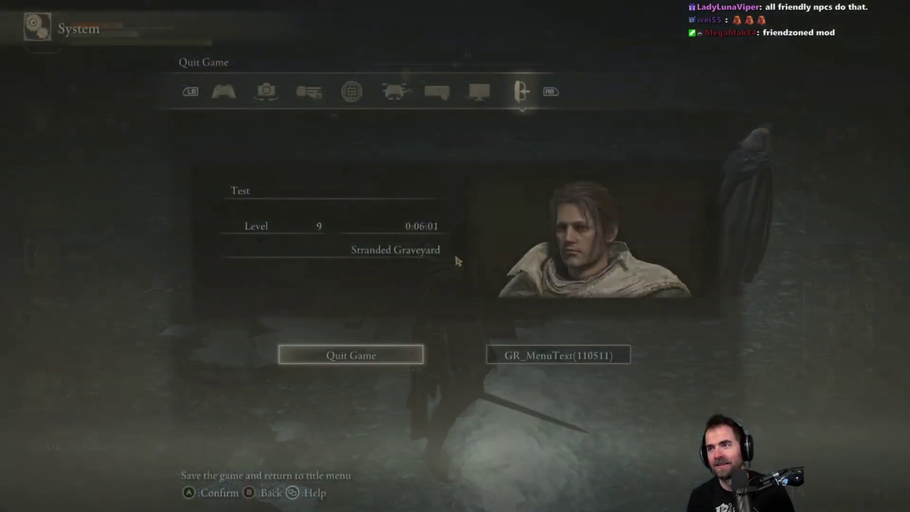
key(Return)
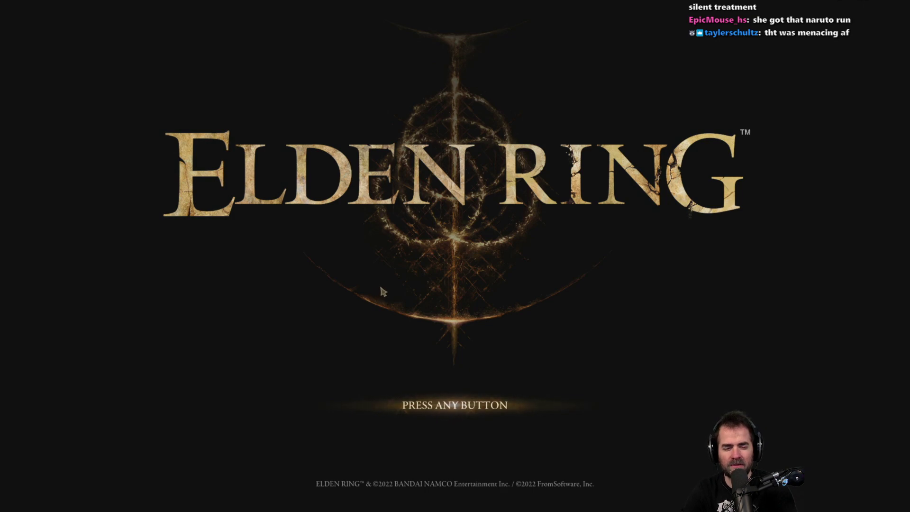
key(alt+F4)
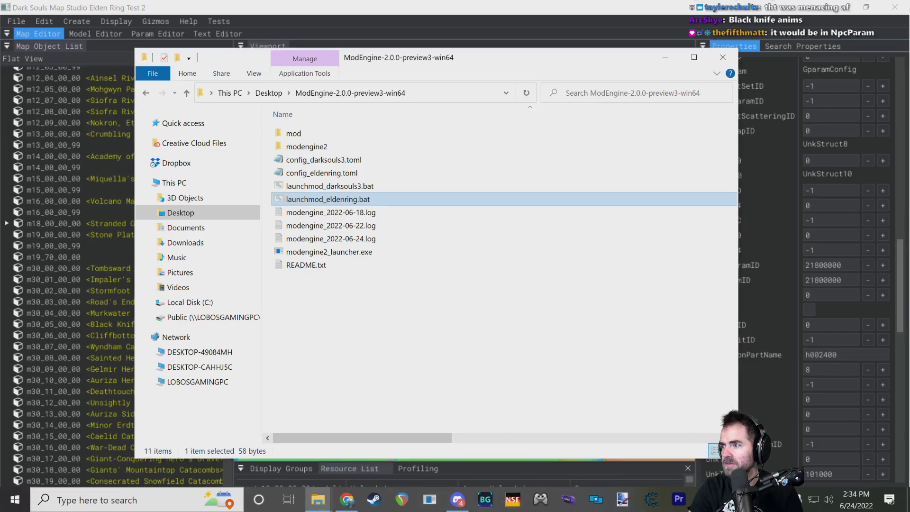
- Switch to Yapped and look through the fields of Melina's NpcThinkParam entry
key(alt+Tab)
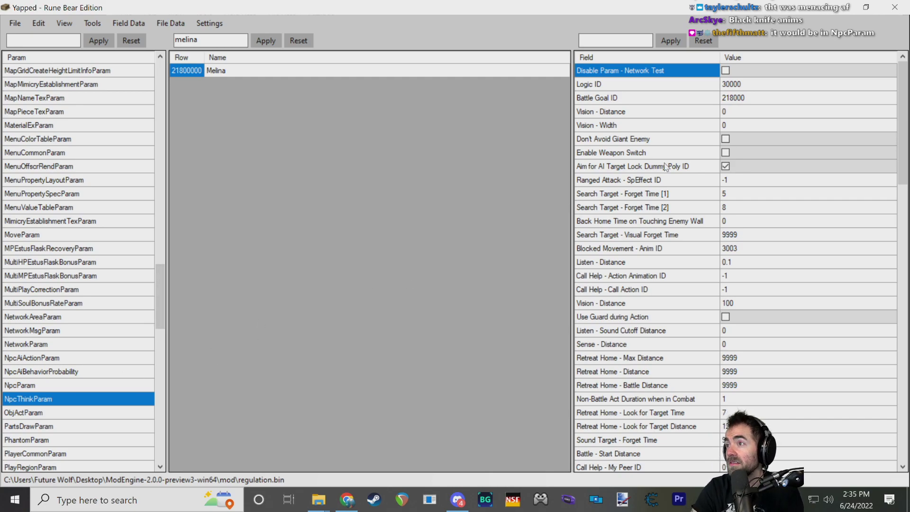
click(669, 209)
scroll(668, 200, down, 5)
scroll(665, 159, up, 5)
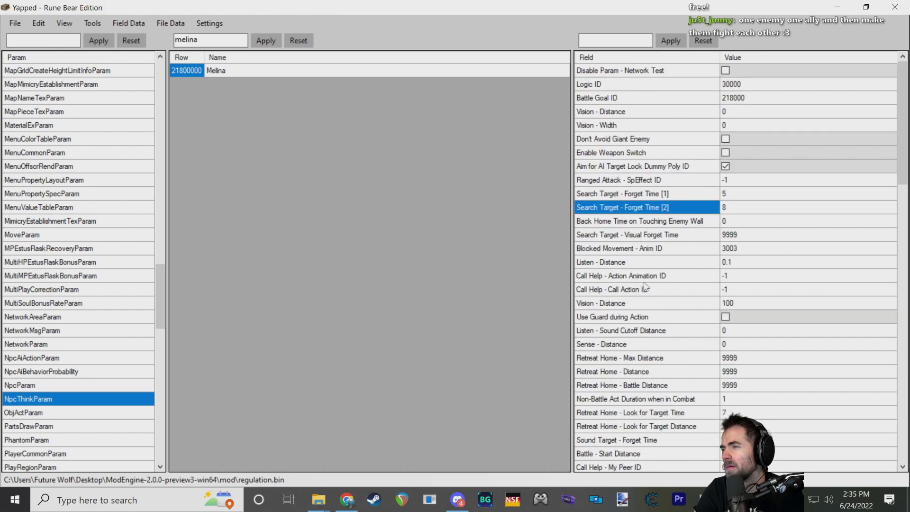
- Clear the melina row filter in NpcThinkParam and browse the full row list around Melina's entry
double_click(231, 41)
key(BackSpace)
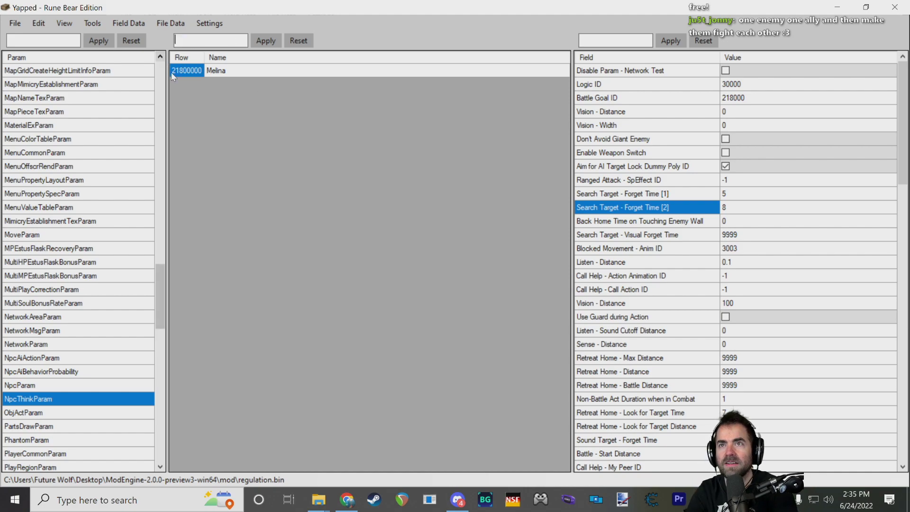
click(295, 42)
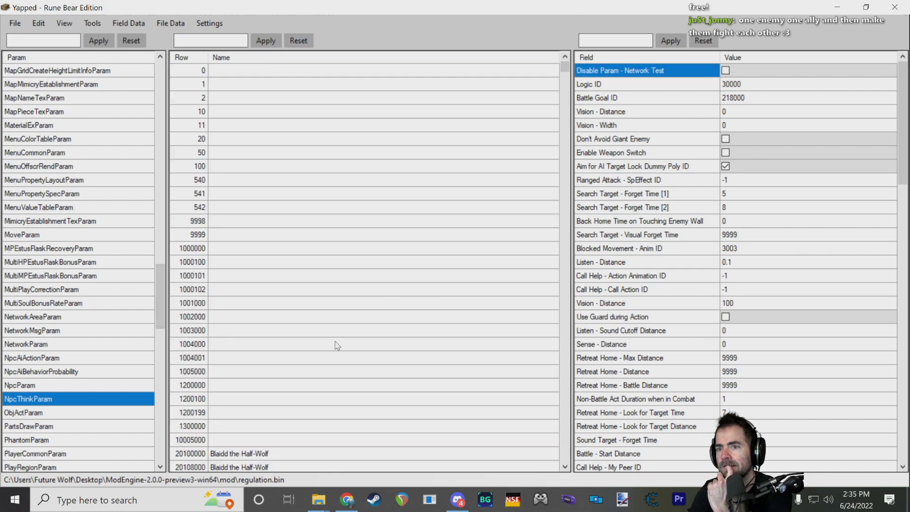
scroll(360, 332, down, 20)
drag(565, 88, 543, 59)
scroll(417, 246, down, 20)
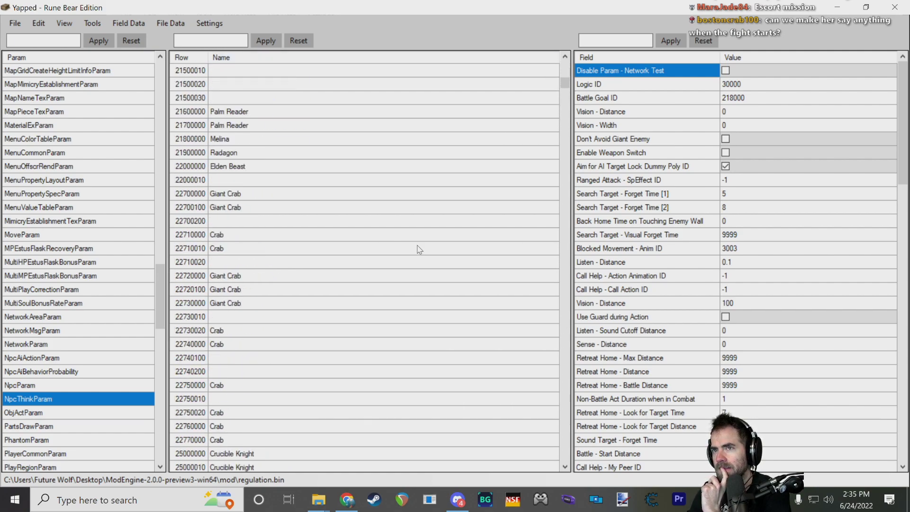
scroll(419, 250, up, 15)
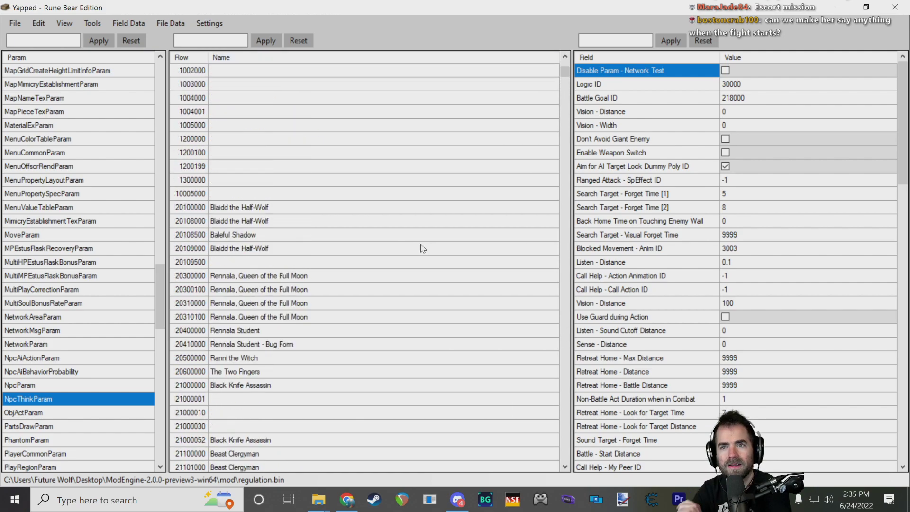
scroll(355, 274, down, 8)
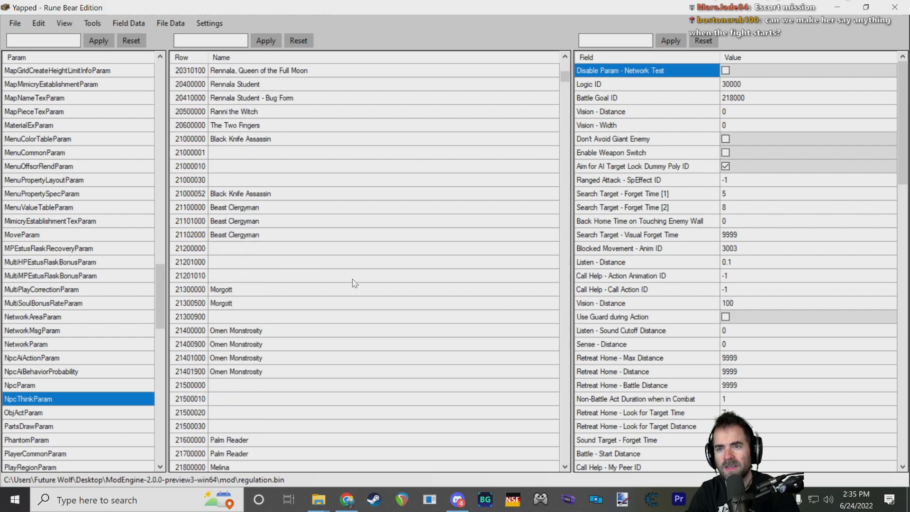
- Start duplicating the Melina row in NpcThinkParam and set the new row's ID to 21800001
click(230, 387)
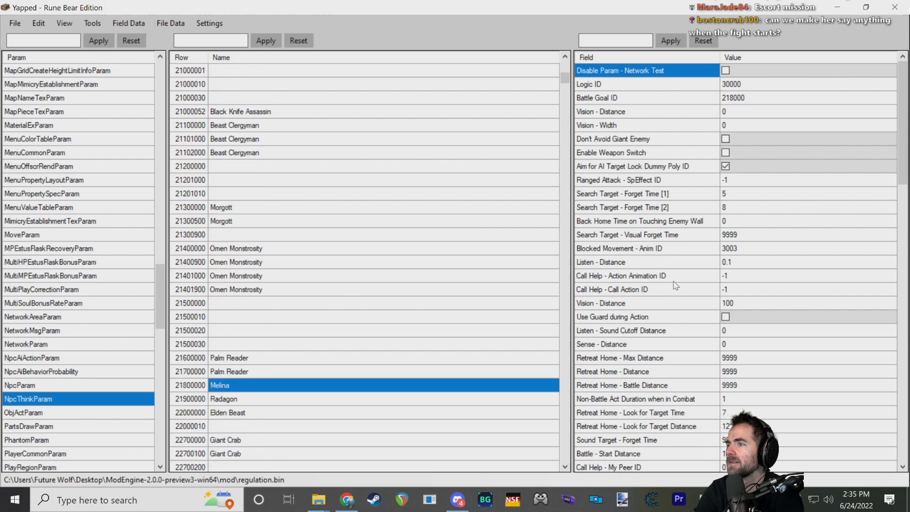
scroll(681, 285, down, 1)
scroll(692, 232, up, 1)
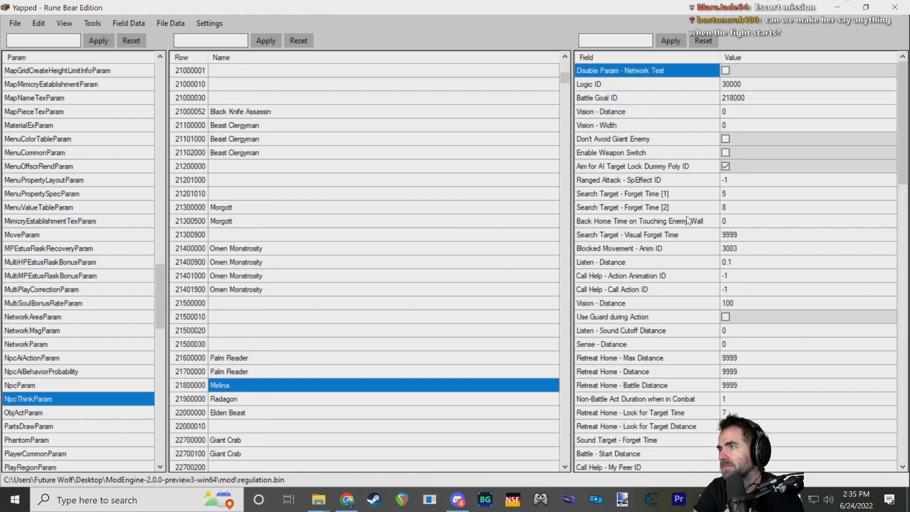
click(673, 153)
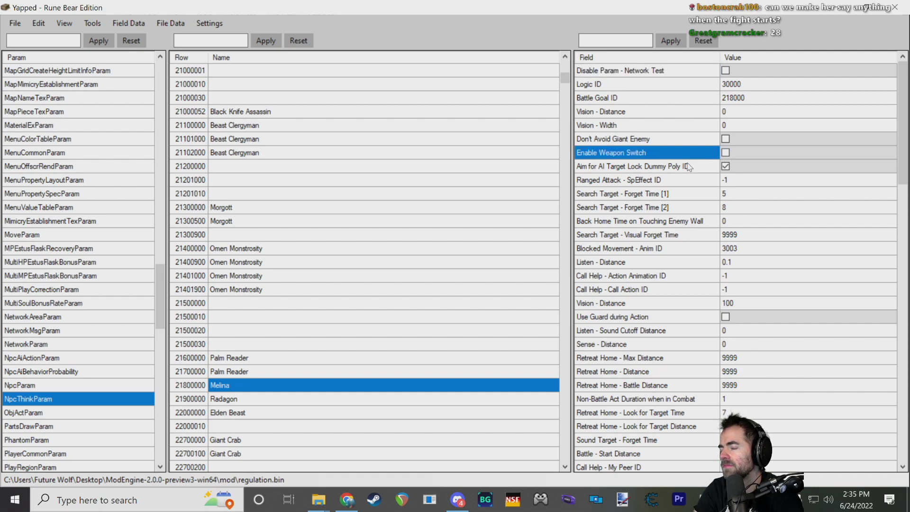
key(ctrl+d)
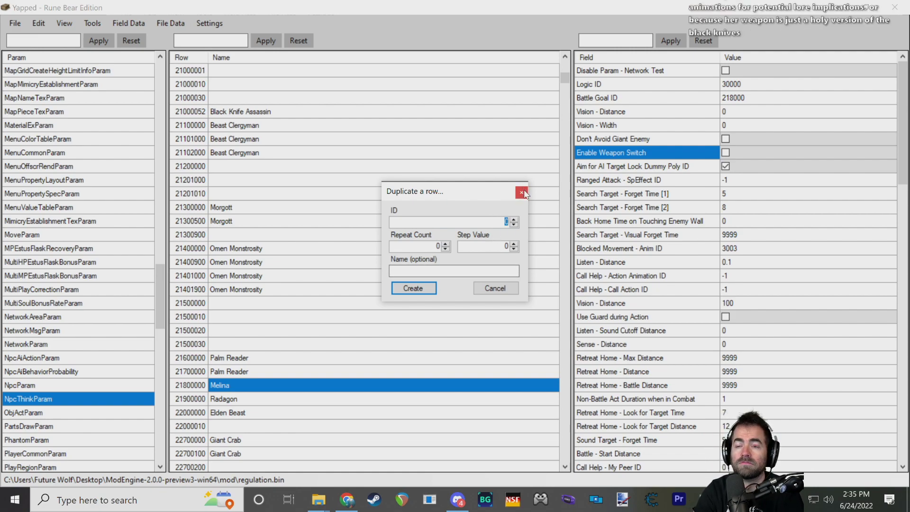
click(458, 219)
drag(497, 225, 511, 226)
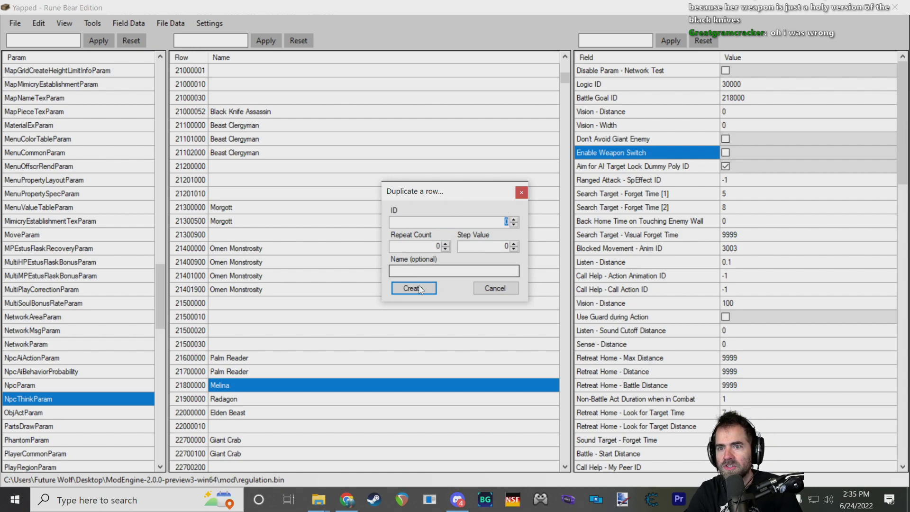
text(21800000)
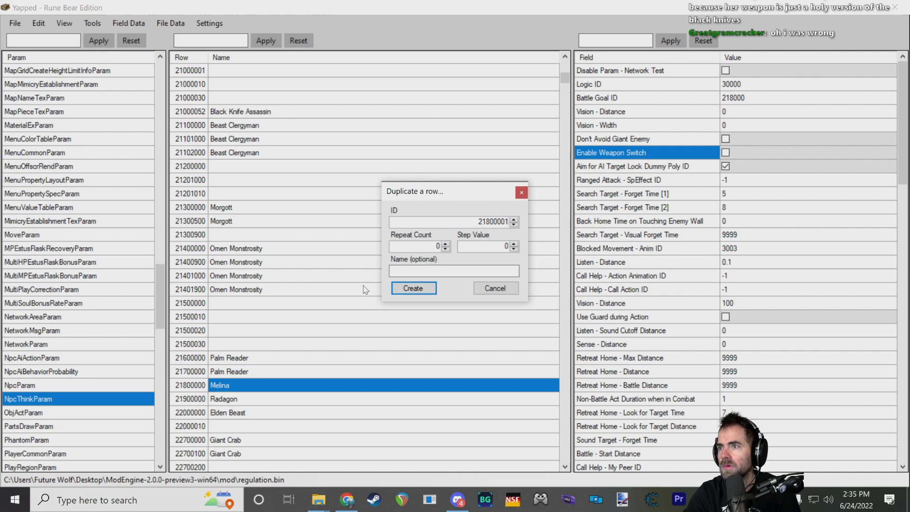
- Name the duplicate row Soldier of Melina and create it
click(419, 272)
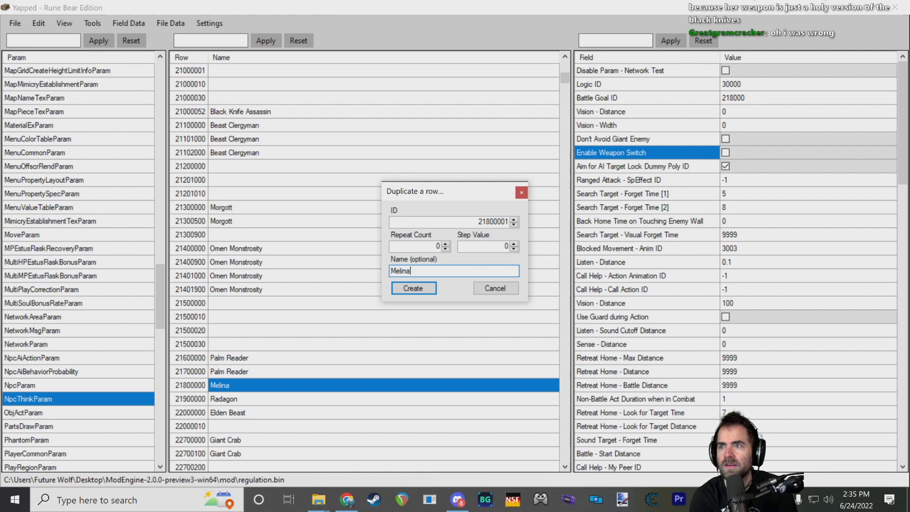
key(BackSpace)
key(BackSpace)
key(BackSpace)
key(BackSpace)
key(BackSpace)
key(BackSpace)
text(Soldier of)
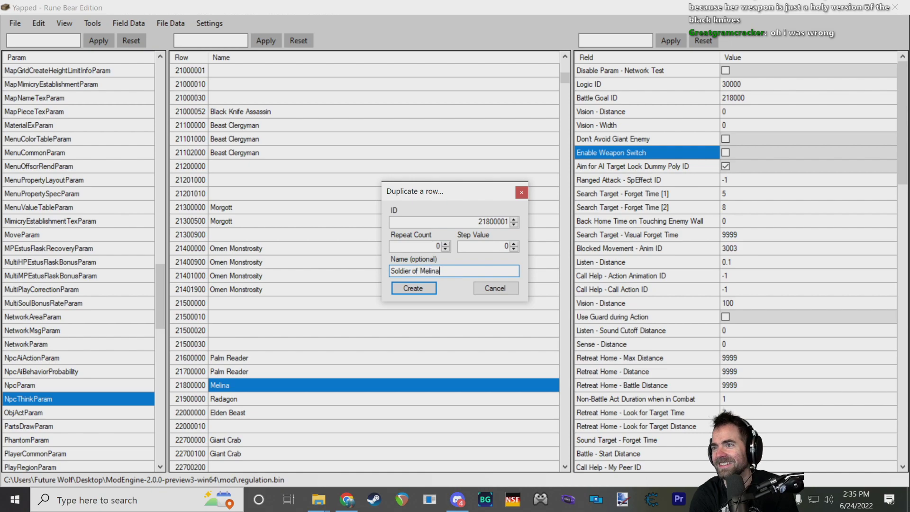
click(408, 291)
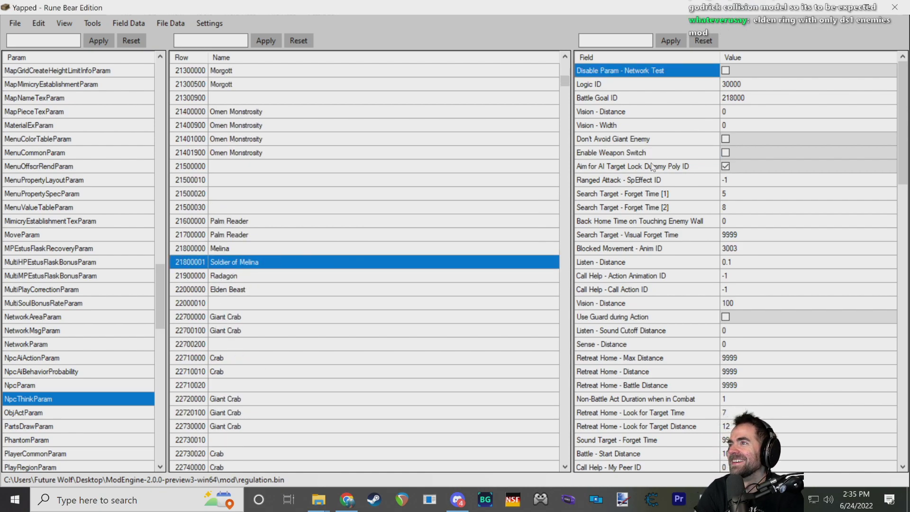
- Select the Soldier of Melina row and examine its think parameter fields
click(241, 260)
click(192, 263)
click(236, 263)
click(656, 193)
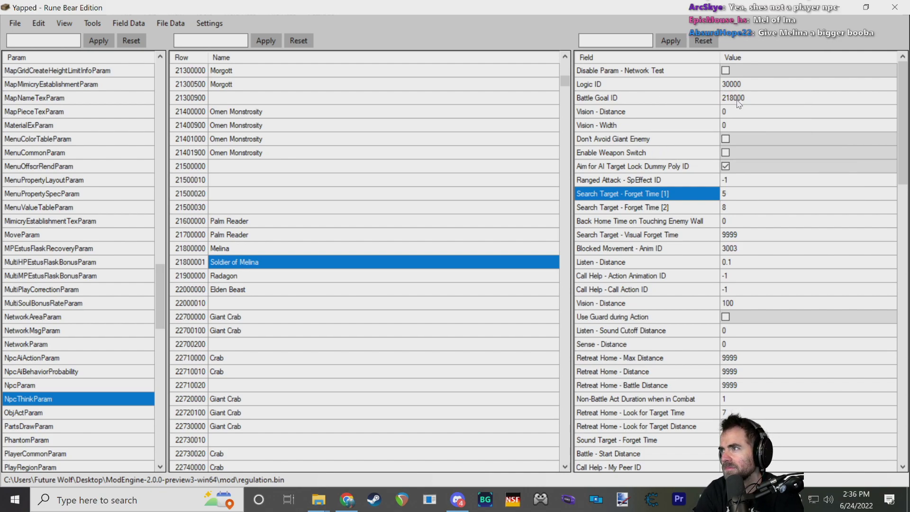
- Examine the Soldier of Melina row's giant avoidance, Battle - Start Distance and Team Attack Effectivity fields
scroll(618, 266, down, 1)
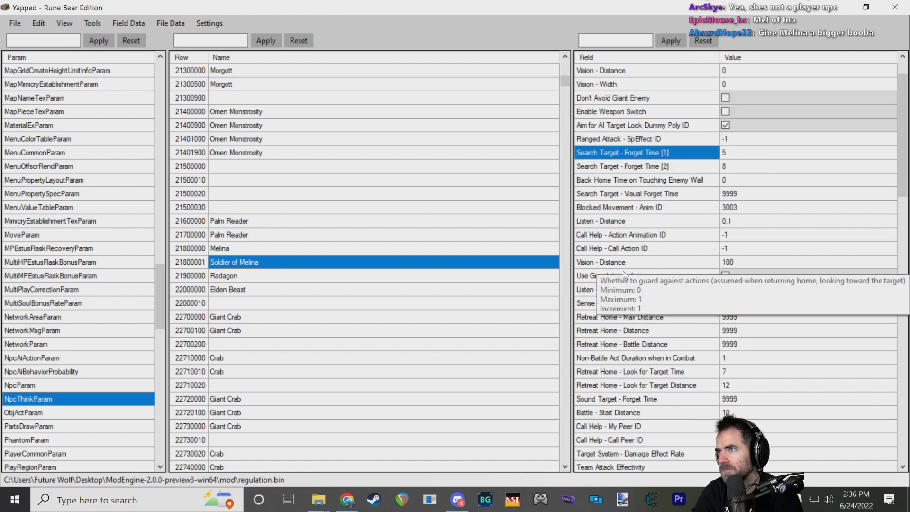
scroll(625, 277, up, 1)
click(725, 138)
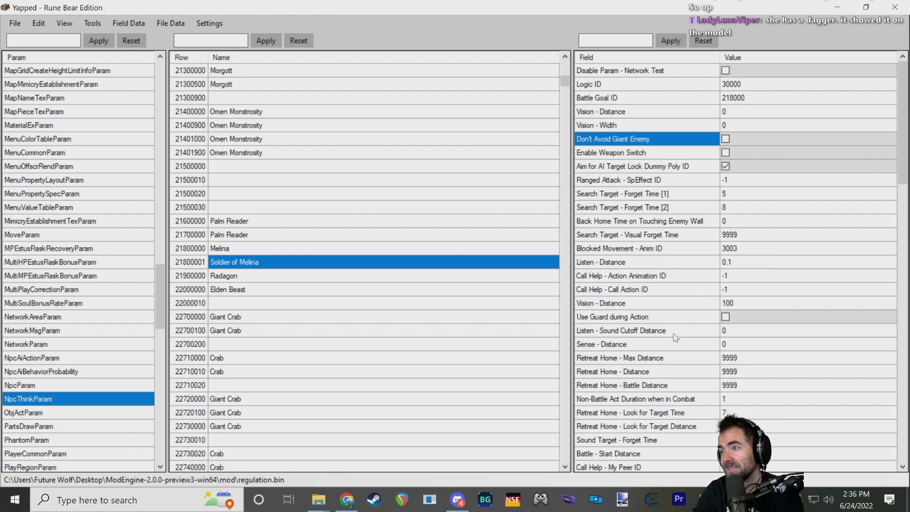
scroll(677, 338, down, 1)
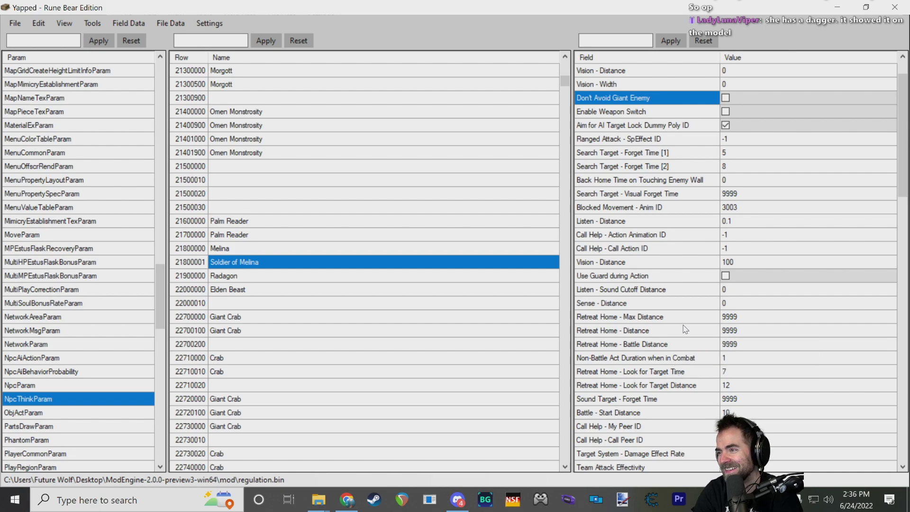
scroll(683, 336, down, 1)
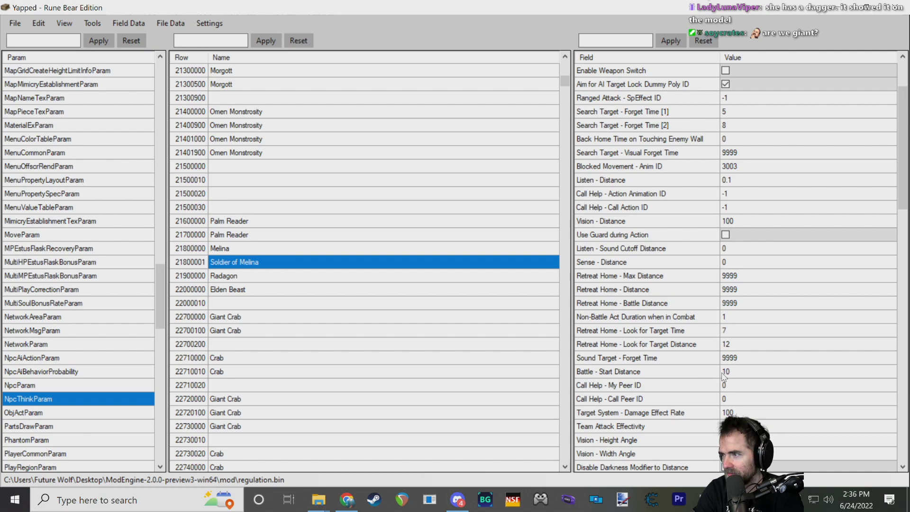
scroll(713, 375, down, 1)
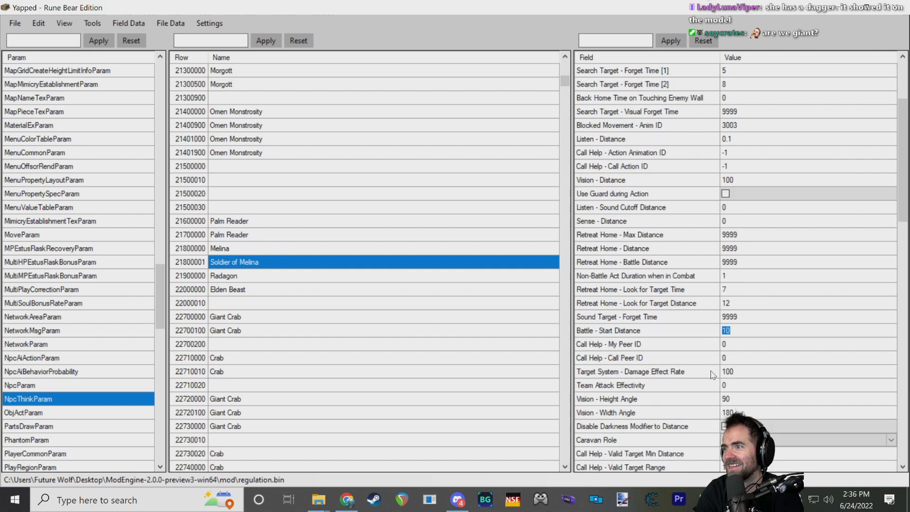
scroll(714, 376, up, 1)
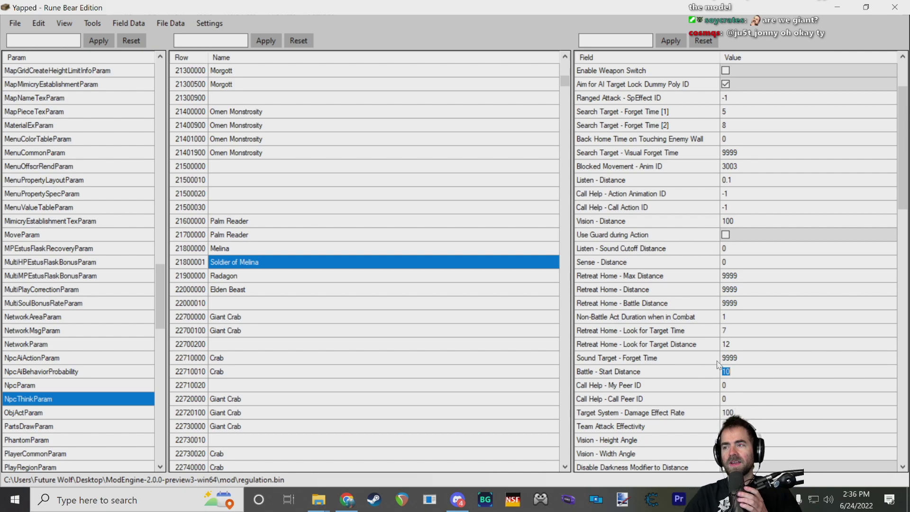
click(728, 371)
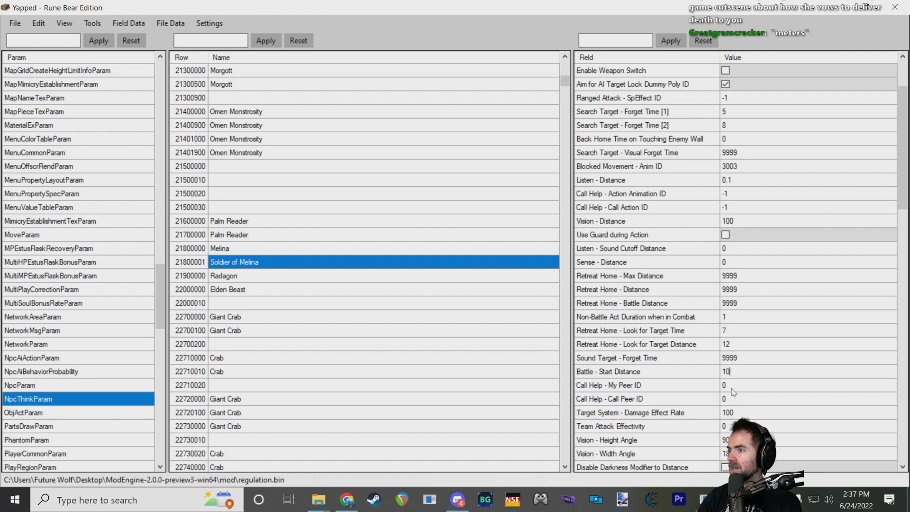
scroll(694, 386, down, 1)
click(706, 388)
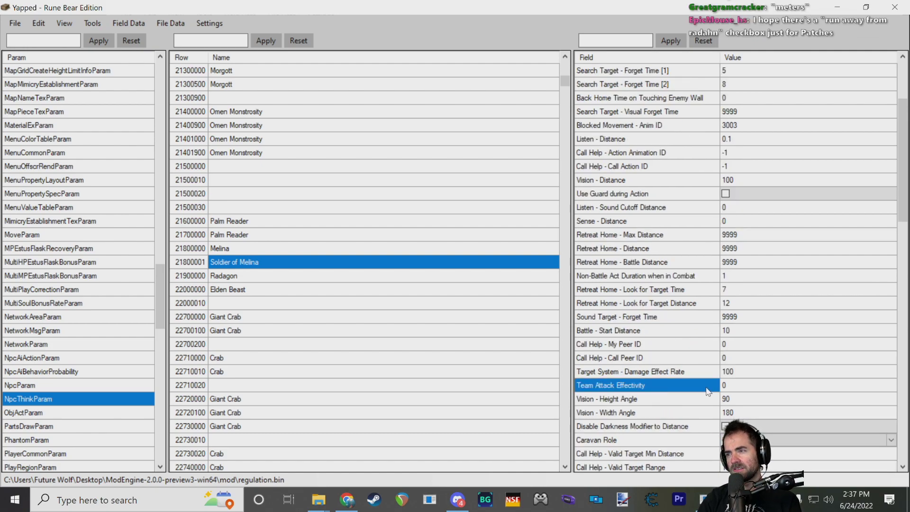
click(730, 388)
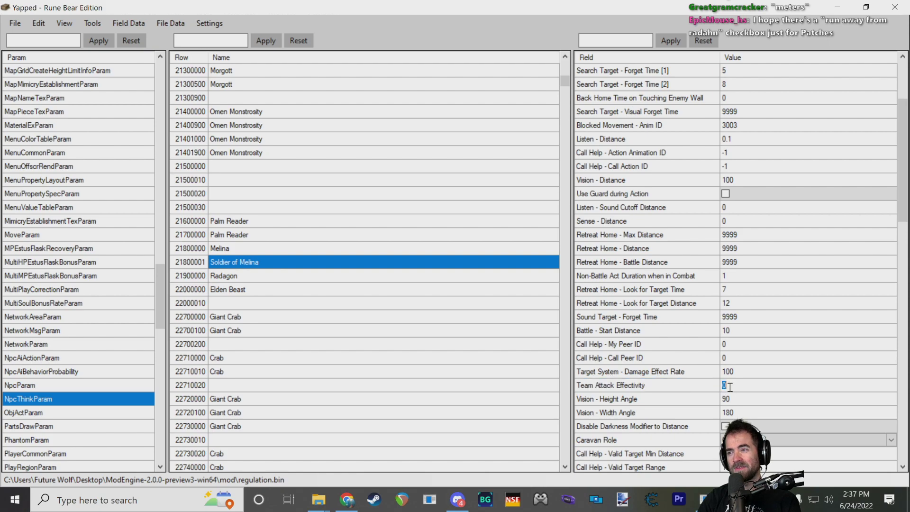
click(680, 388)
scroll(679, 391, down, 2)
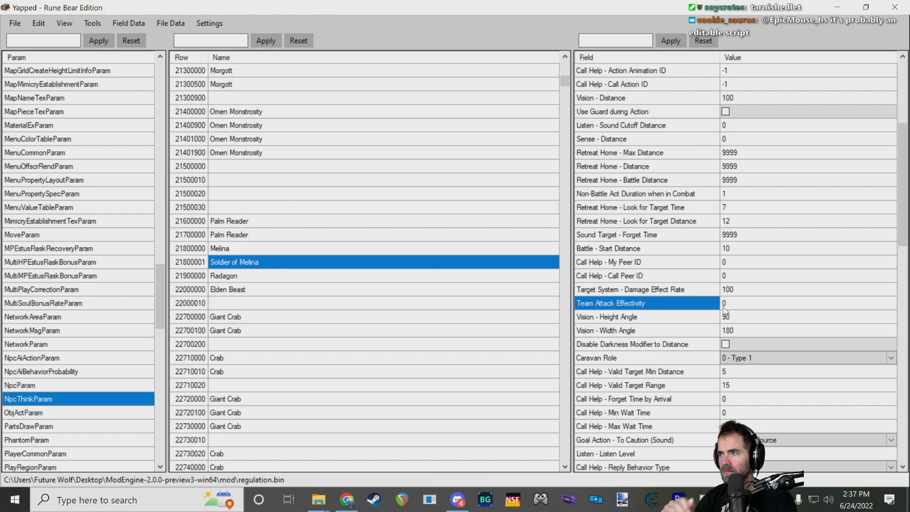
- Review the Soldier of Melina row's vision, call help, navigation and goal action fields
click(690, 316)
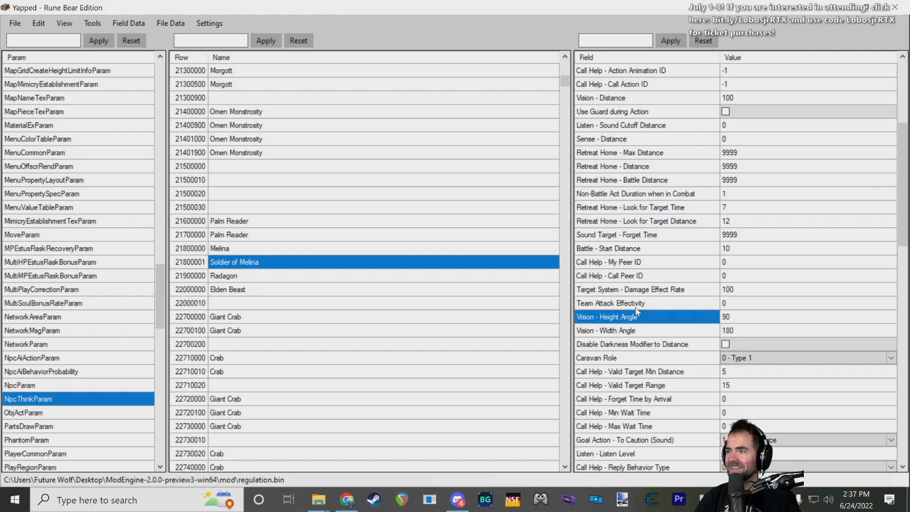
scroll(677, 311, down, 3)
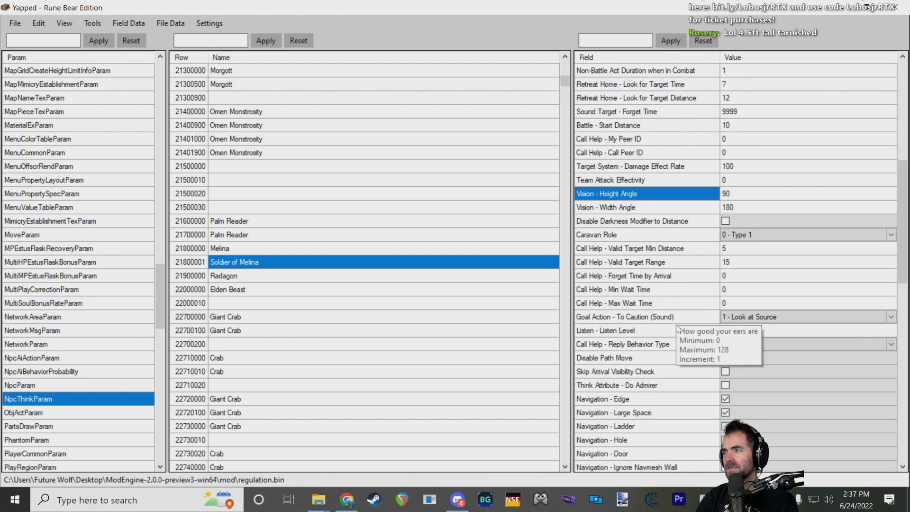
scroll(678, 330, down, 2)
scroll(678, 342, down, 1)
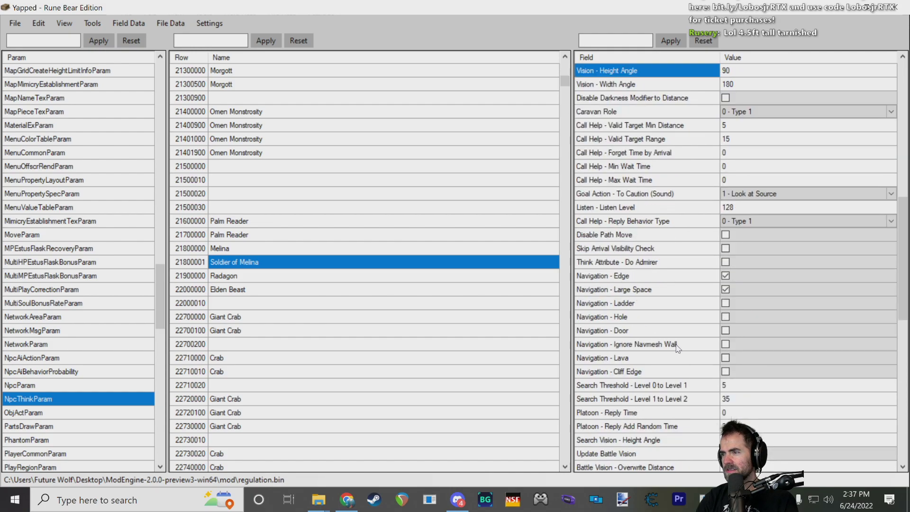
scroll(677, 349, down, 1)
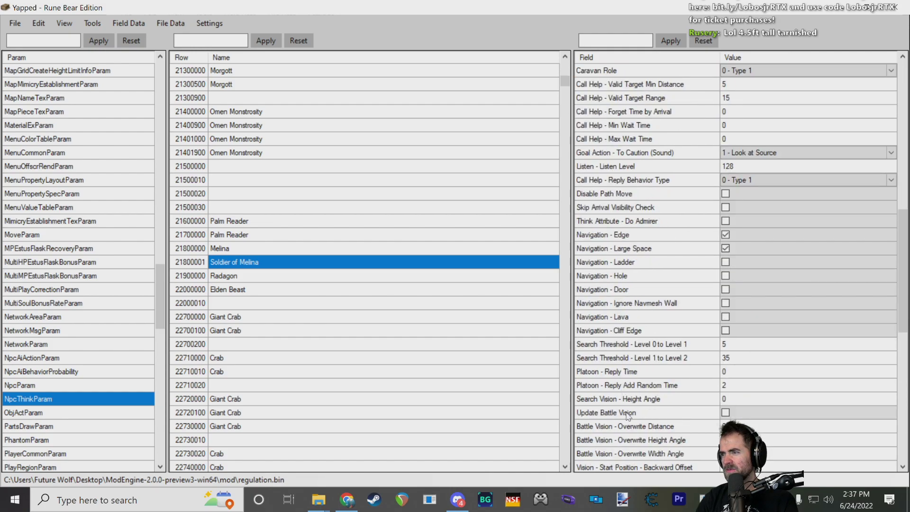
scroll(628, 416, down, 3)
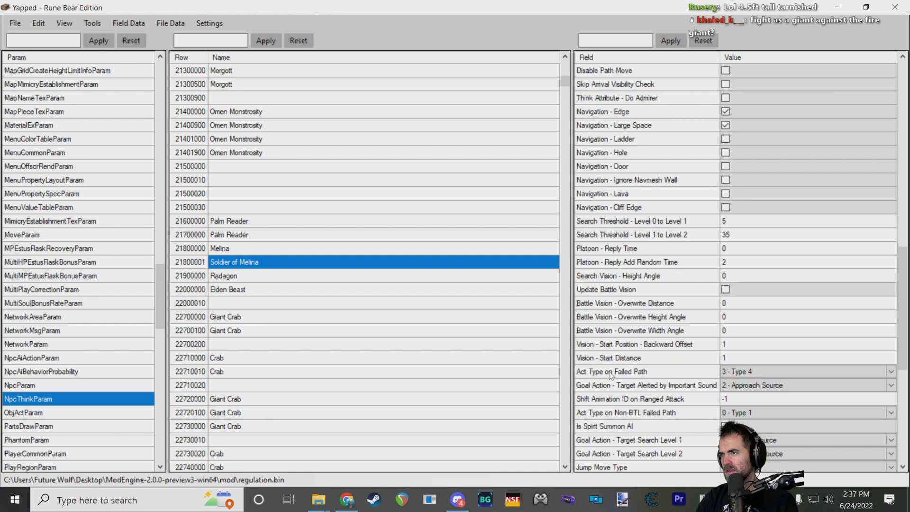
click(635, 387)
scroll(666, 386, down, 1)
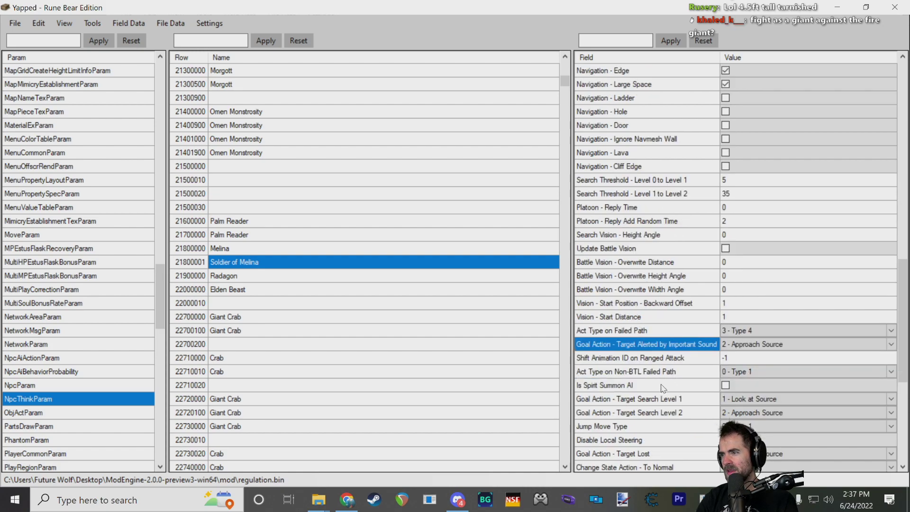
click(657, 398)
scroll(664, 377, down, 2)
scroll(664, 374, down, 1)
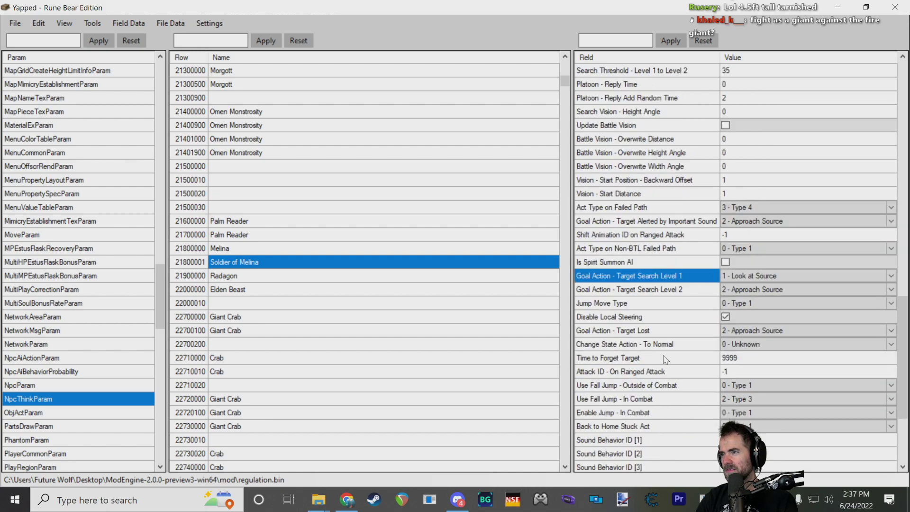
- Check the row's state change, forget target and sound behavior fields, and return to the beginning of the field list
click(664, 355)
click(660, 344)
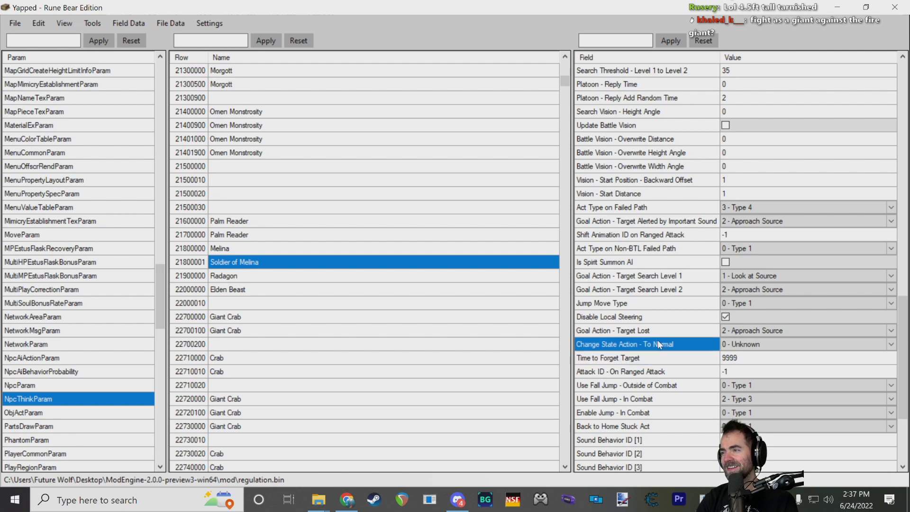
click(737, 360)
click(714, 361)
scroll(655, 307, down, 1)
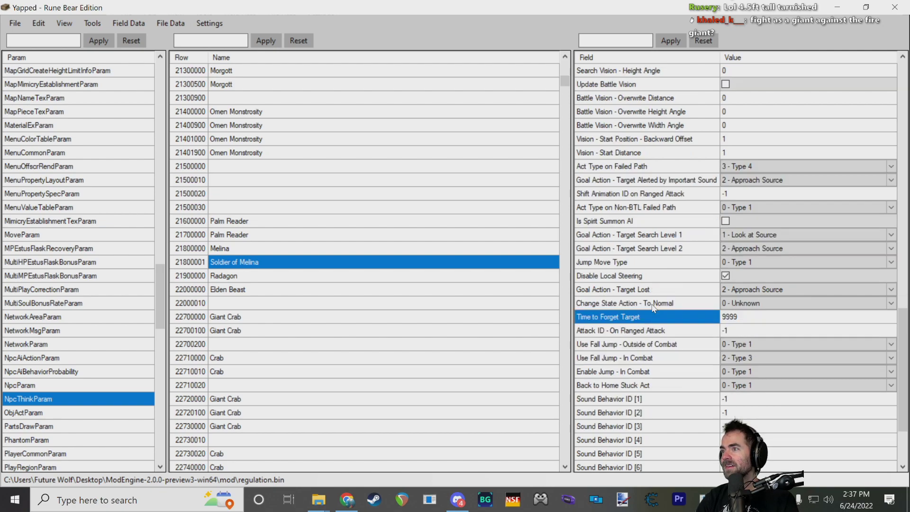
scroll(646, 375, down, 2)
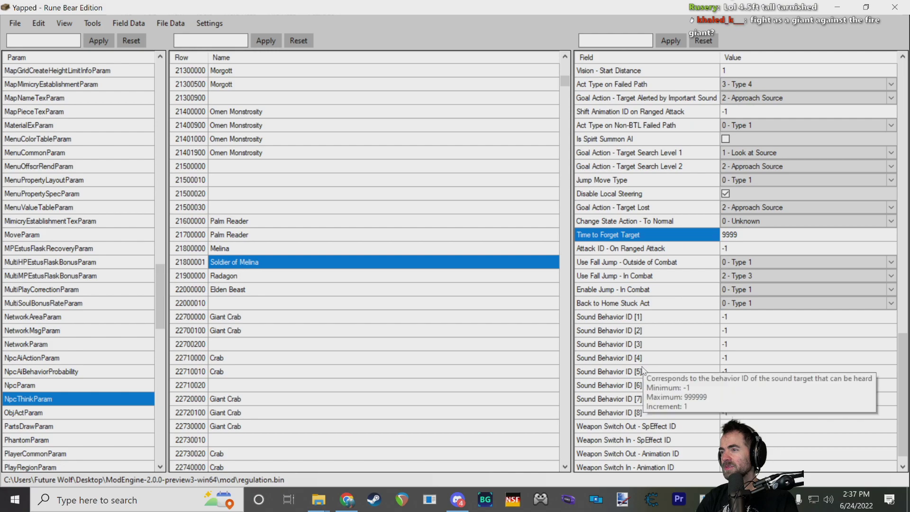
scroll(644, 372, down, 1)
scroll(643, 372, up, 5)
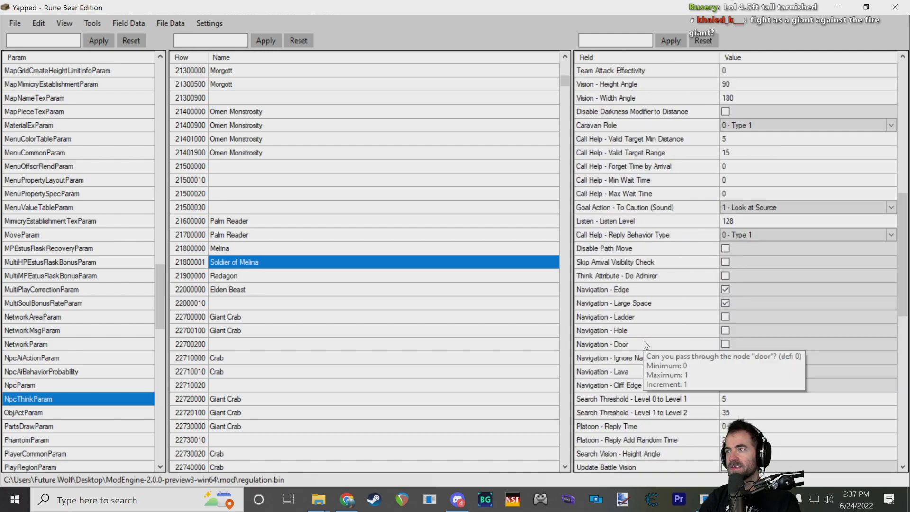
scroll(649, 328, up, 1)
scroll(650, 328, up, 10)
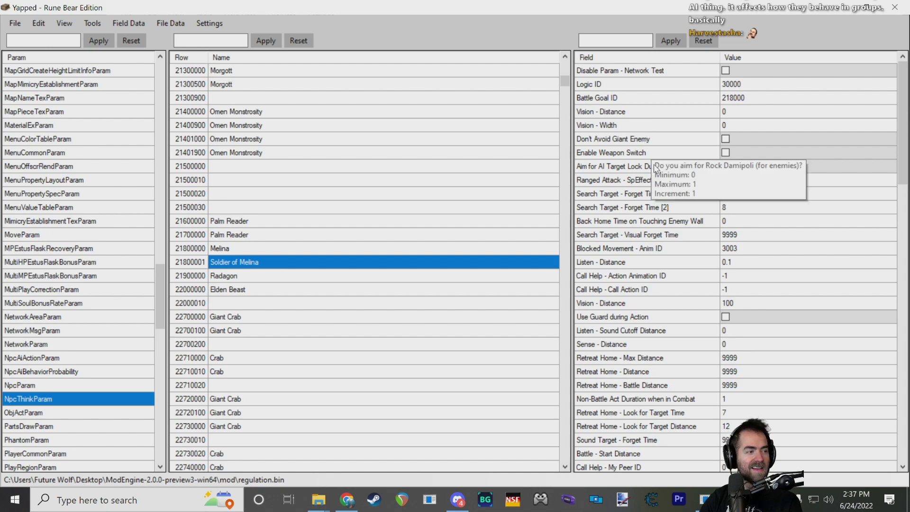
mouse_move(677, 198)
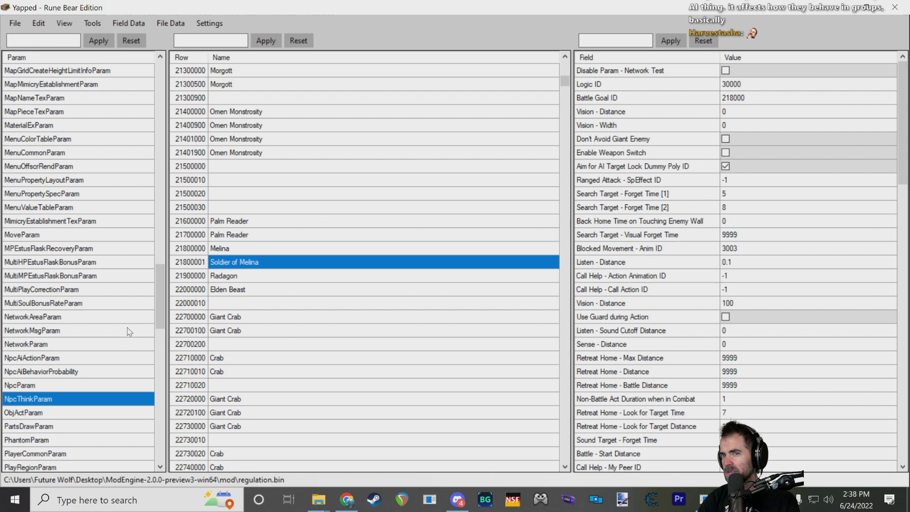
- Open NpcParam and look through Melina's fields for the Team Type setting
click(44, 386)
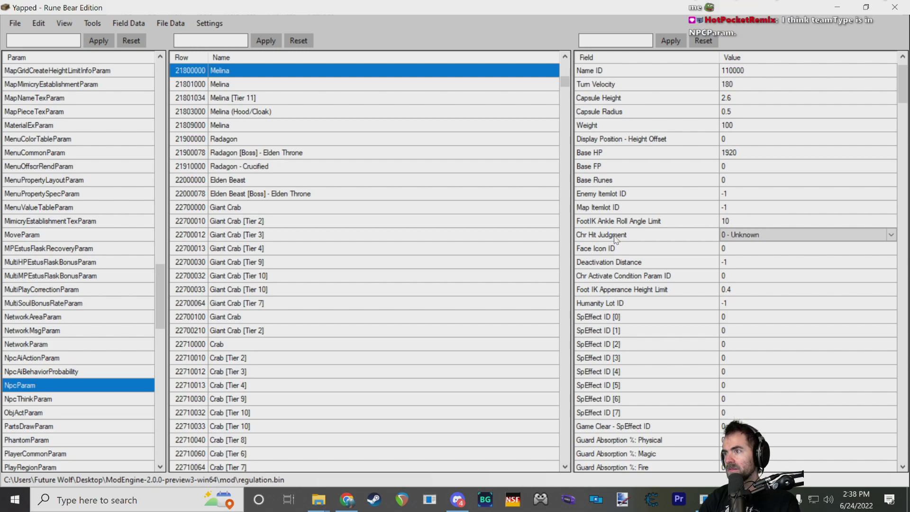
scroll(617, 239, down, 5)
scroll(616, 313, down, 7)
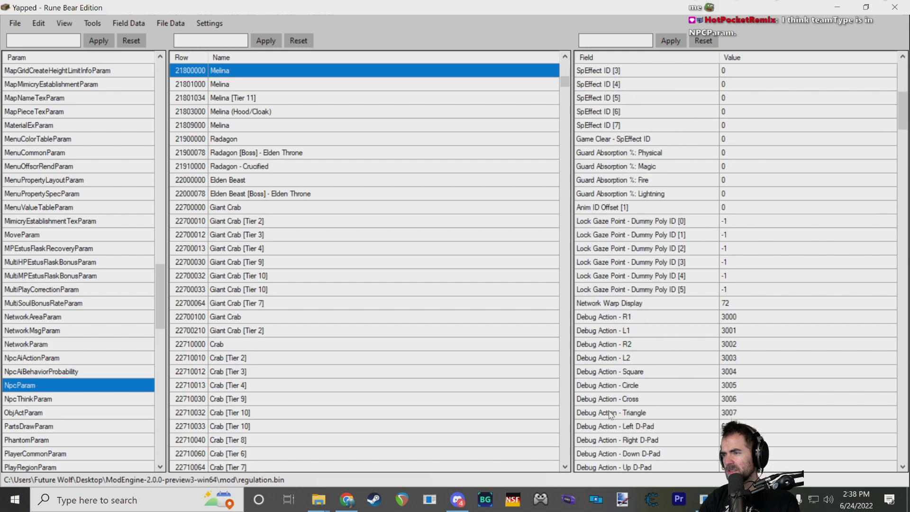
scroll(607, 335, down, 15)
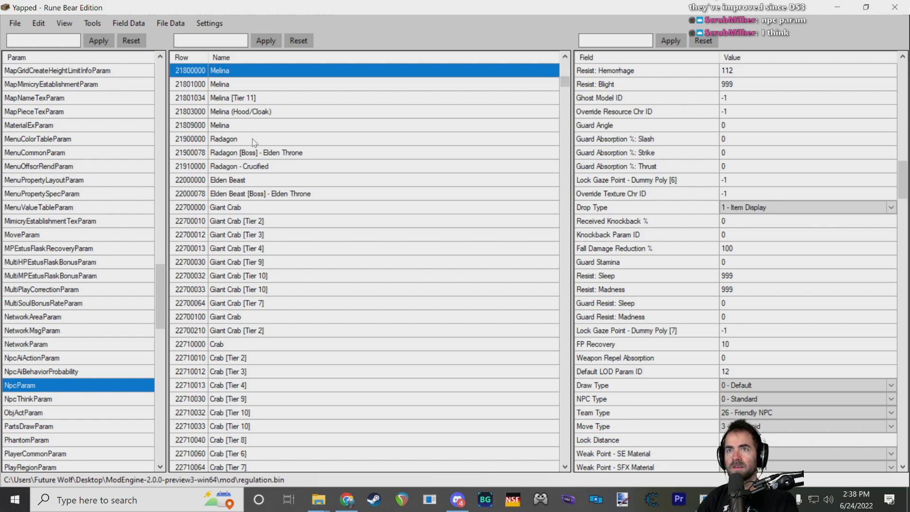
- Duplicate the Melina row 21800000 in NpcParam with ID 21800001 and the name Soldier of Melina
scroll(221, 166, up, 2)
click(223, 150)
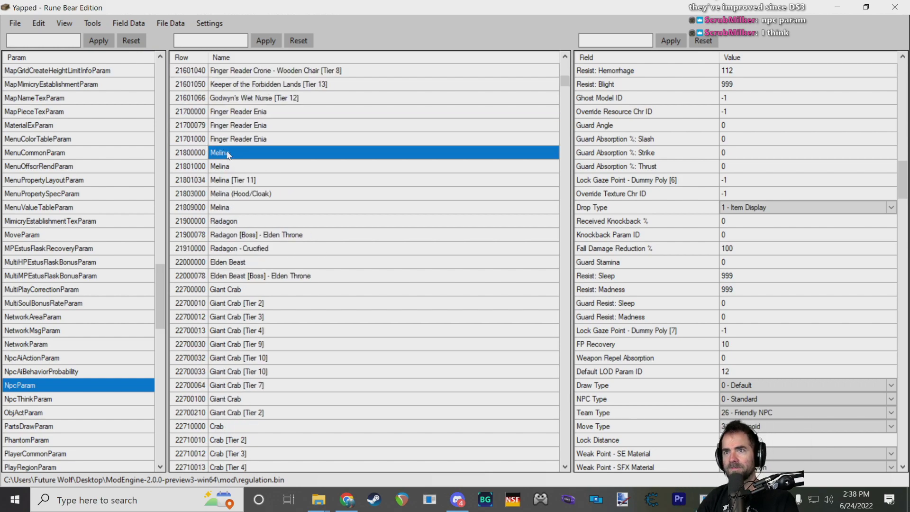
click(201, 154)
click(234, 149)
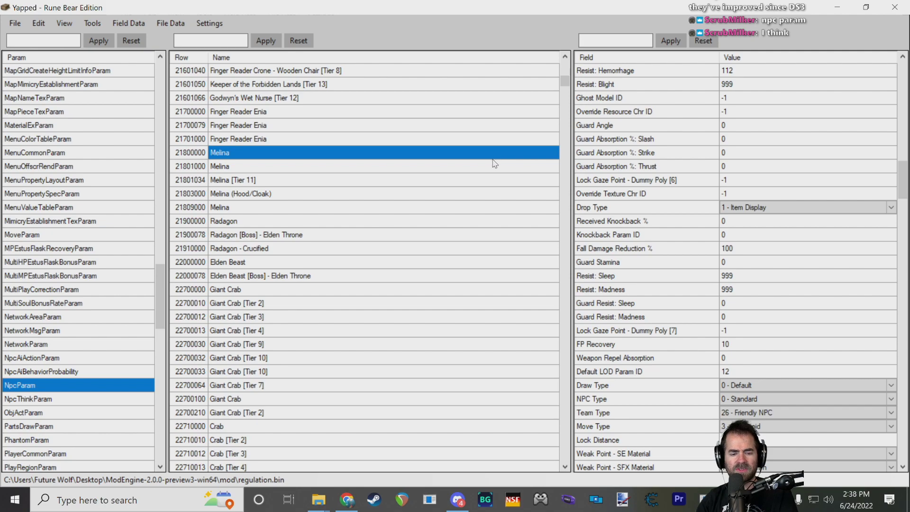
key(ctrl+d)
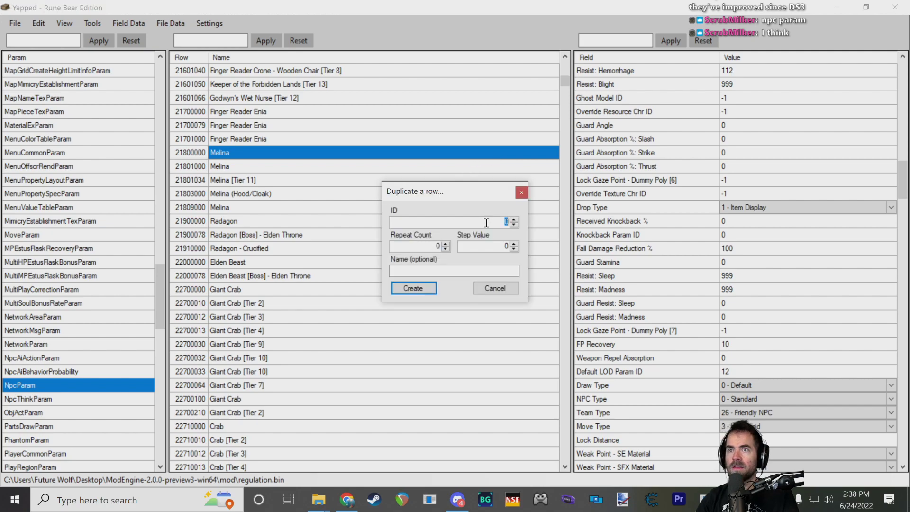
text(21800000)
key(BackSpace)
text(1)
click(433, 271)
text(sOLDIE)
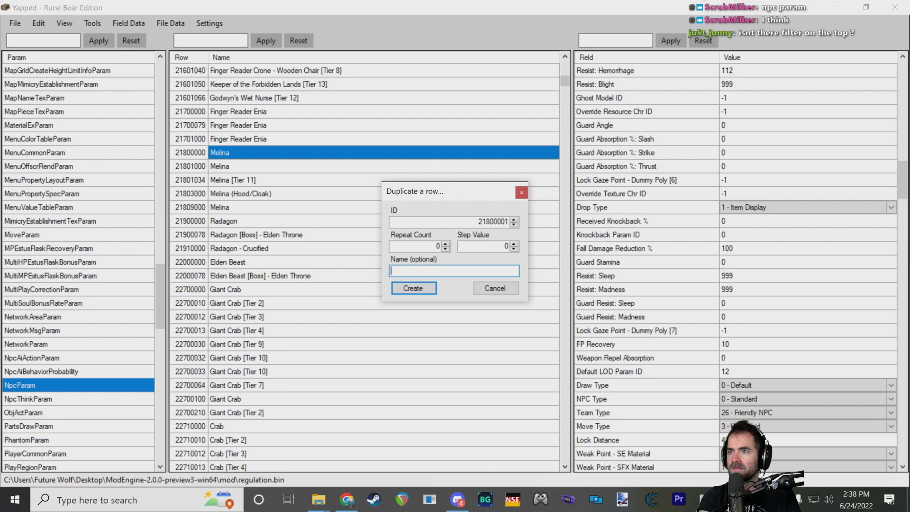
text(r of  Melina)
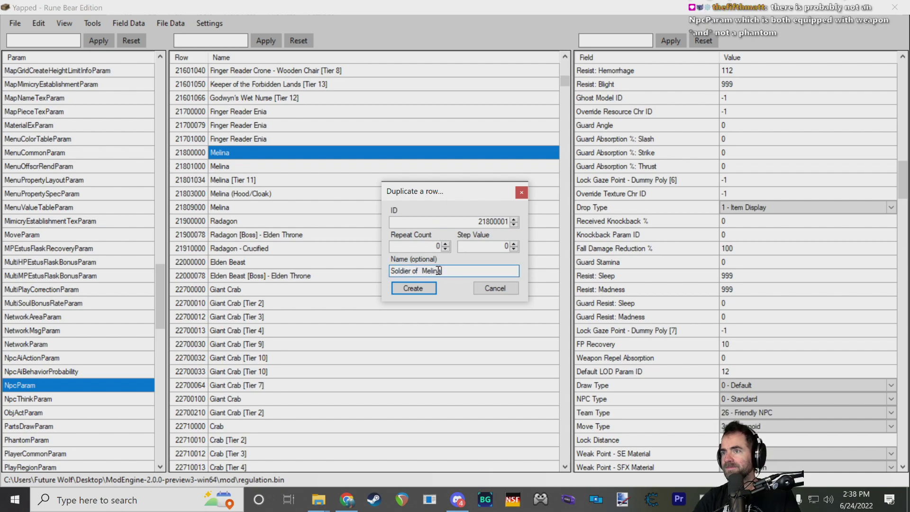
click(422, 292)
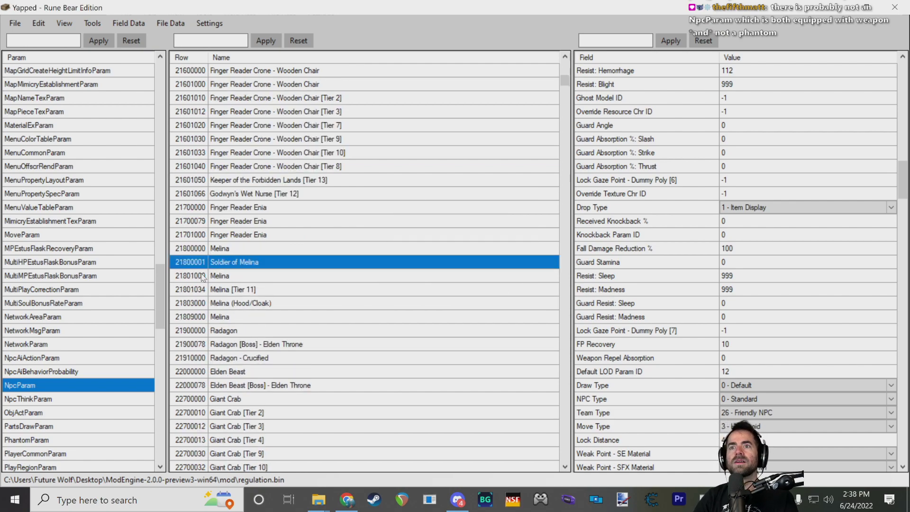
- Set the Team Type of the Soldier of Melina row 21800001 to 7 - Boss
click(238, 265)
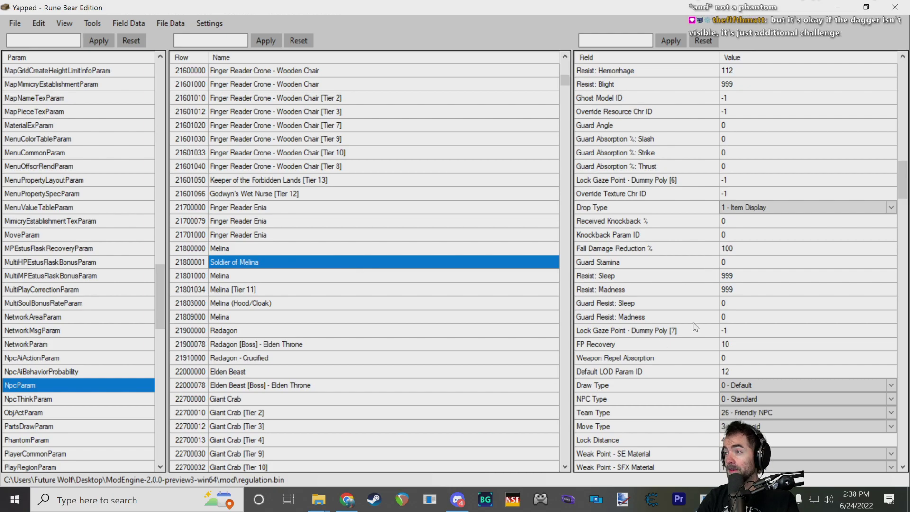
scroll(694, 328, down, 2)
click(750, 331)
click(750, 332)
scroll(807, 162, up, 4)
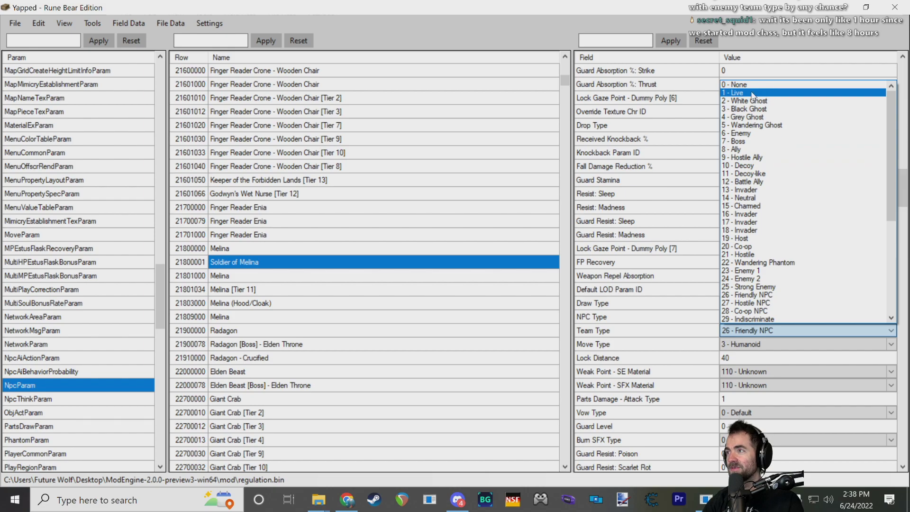
scroll(775, 247, down, 5)
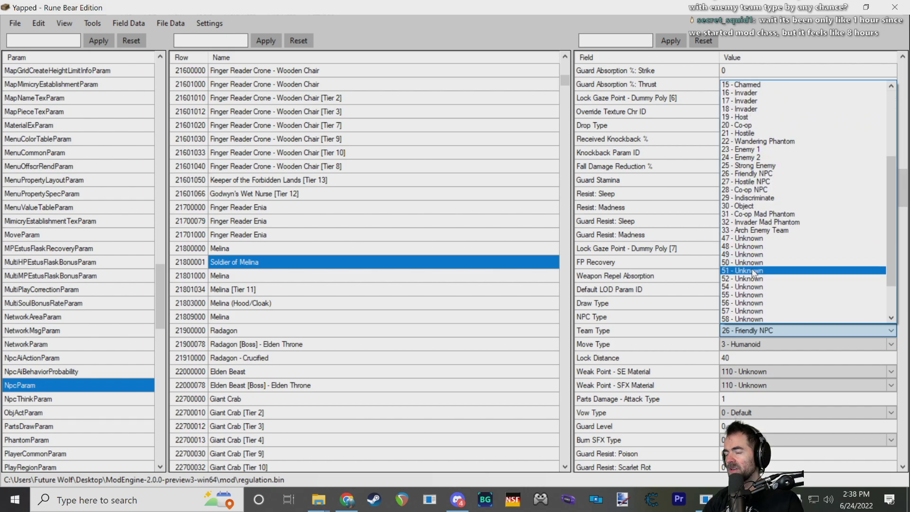
scroll(768, 237, up, 2)
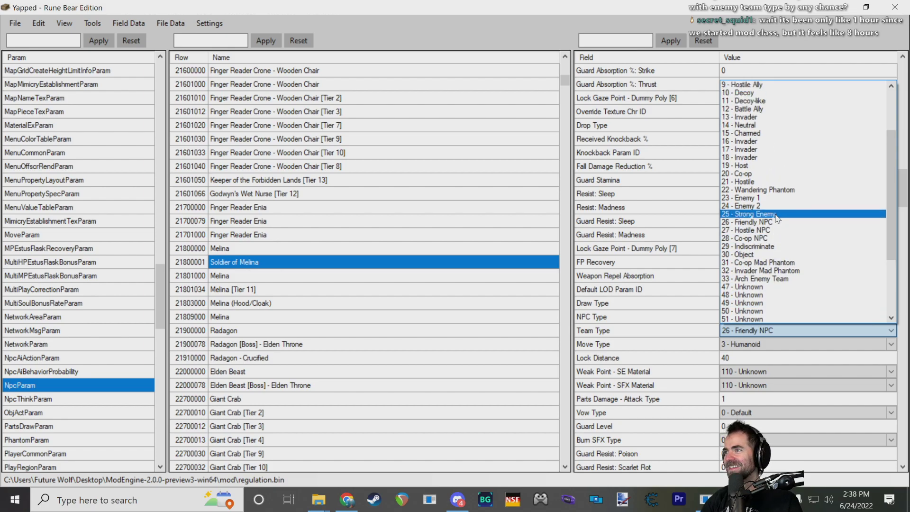
scroll(778, 217, up, 1)
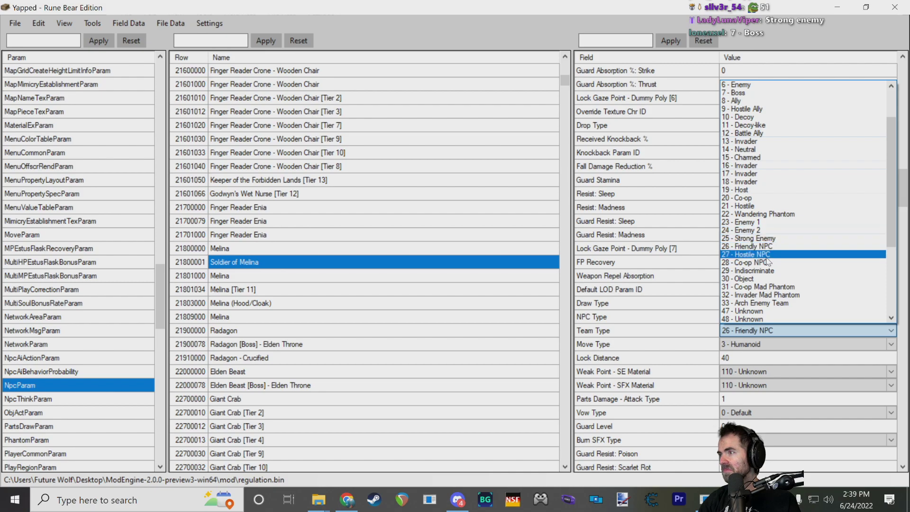
click(767, 93)
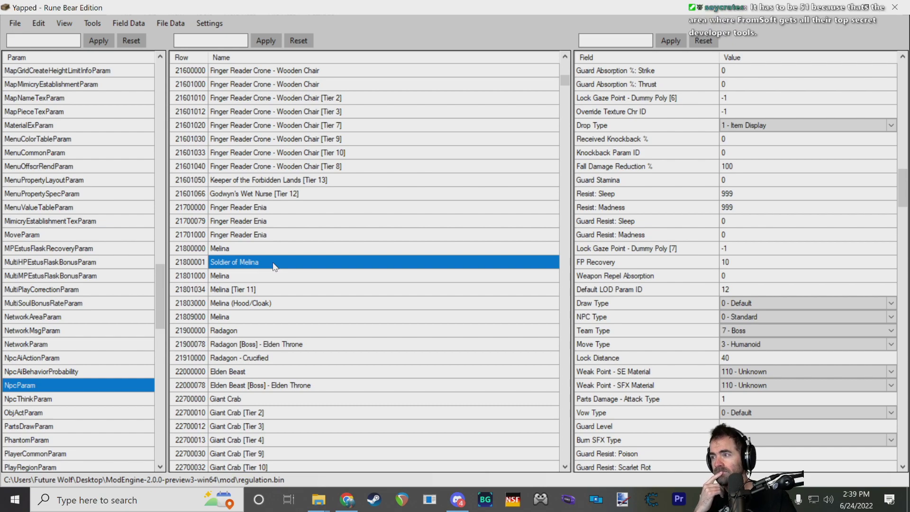
- Set the Soldier of Melina row's Move Type to 1 - Lumbering and save the params to the regulation file
click(753, 346)
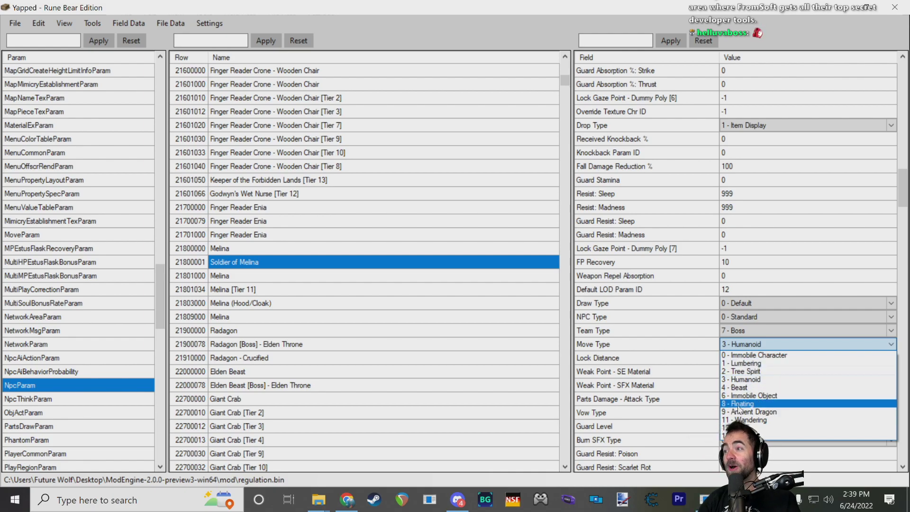
click(746, 363)
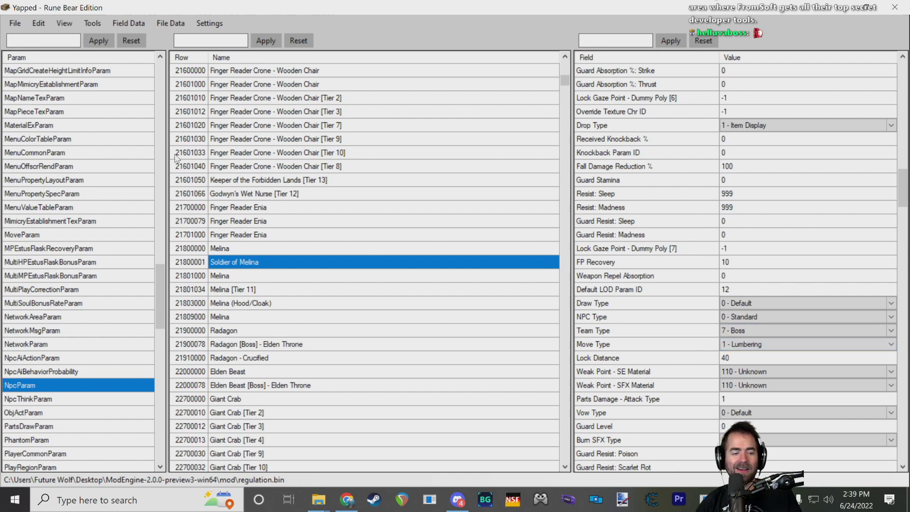
click(15, 22)
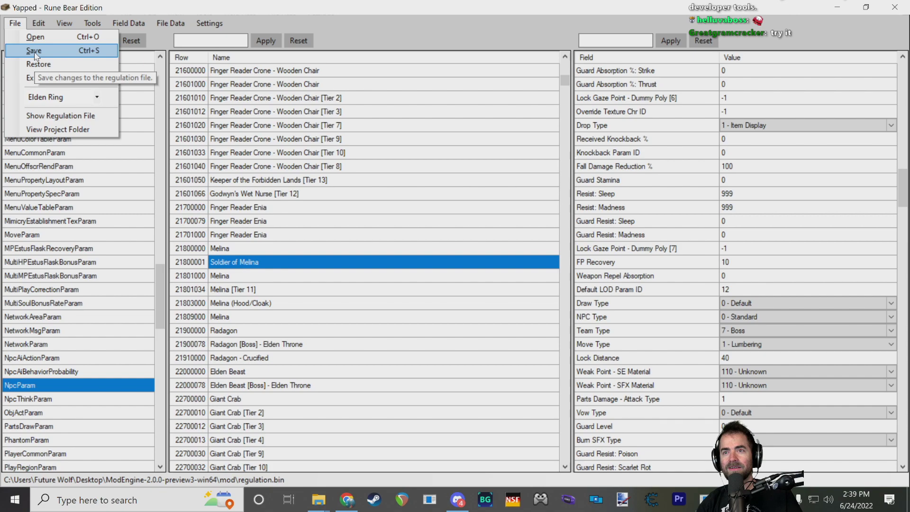
click(34, 51)
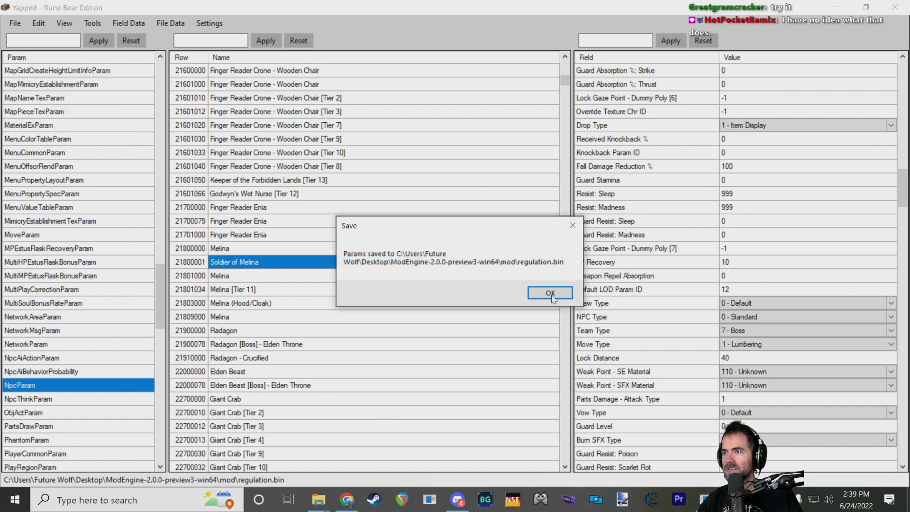
click(551, 294)
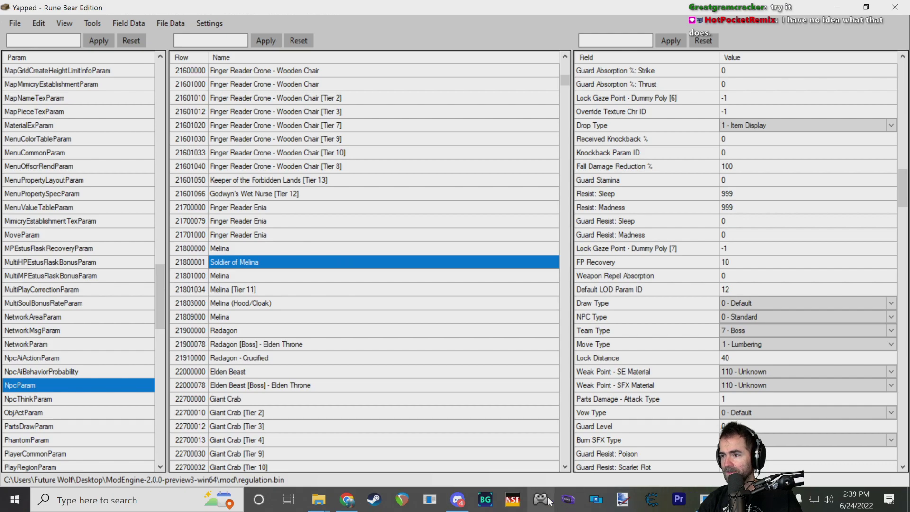
- Switch to Dark Souls Map Studio, set the placed Melina's NPCParamID to 21800001 and save the map
click(703, 500)
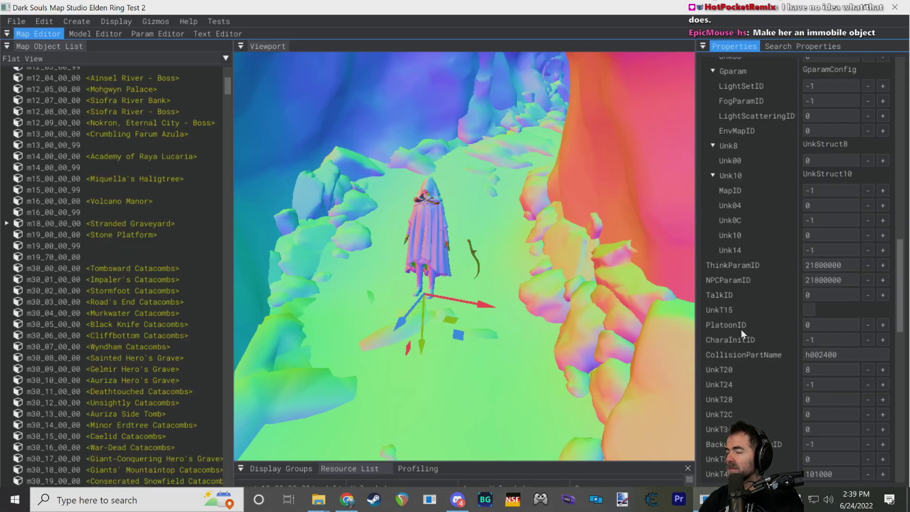
scroll(755, 307, up, 1)
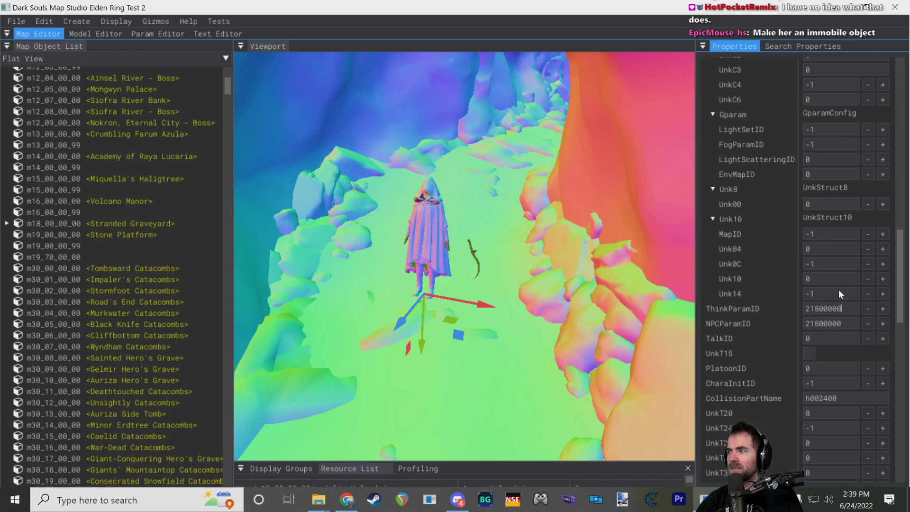
click(845, 325)
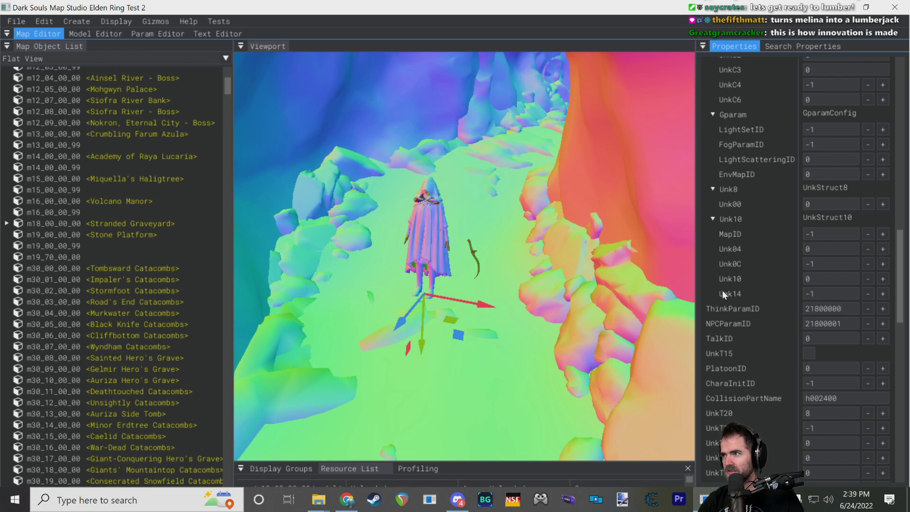
click(846, 308)
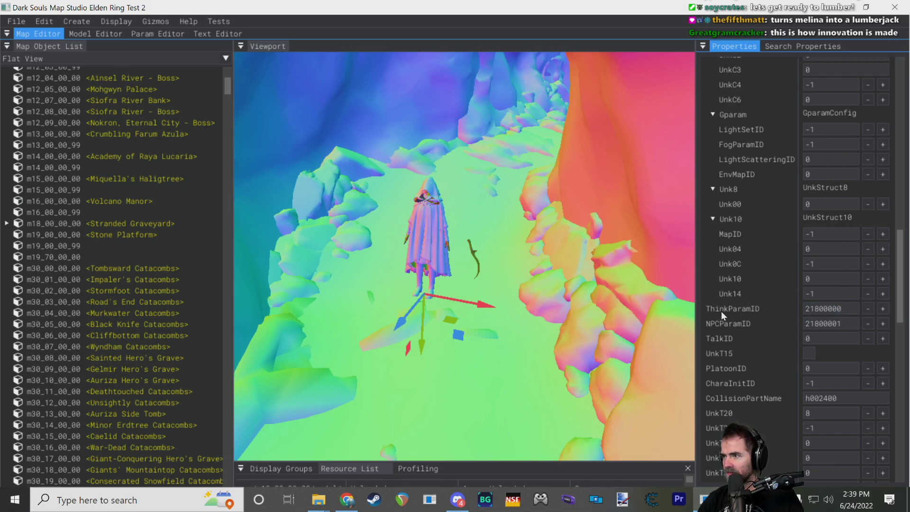
click(17, 21)
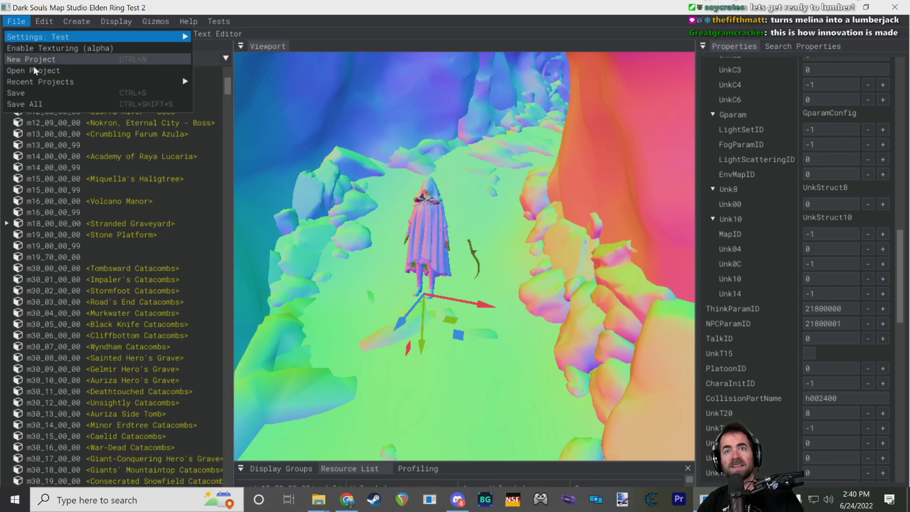
click(24, 93)
- Switch to the ModEngine-2.0.0-preview3-win64 folder and start the modded Elden Ring with launchmod_eldenring.bat
mouse_move(318, 500)
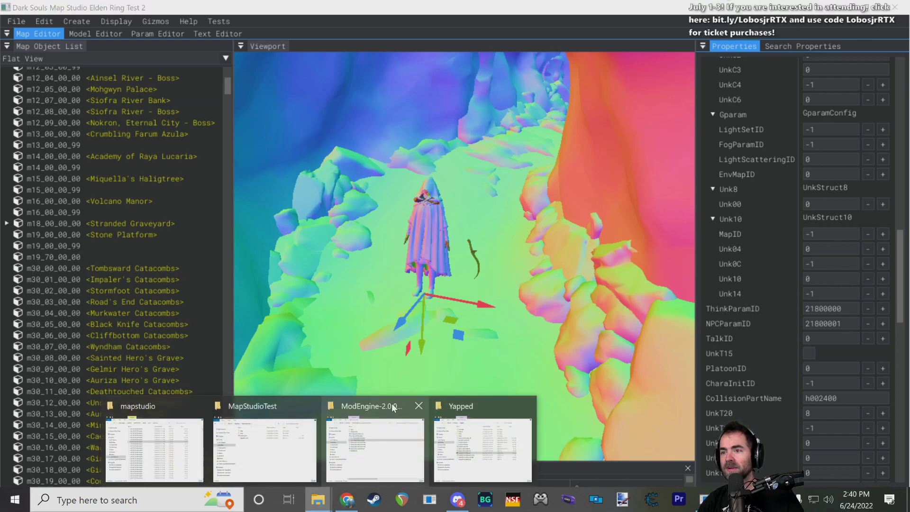
mouse_move(398, 427)
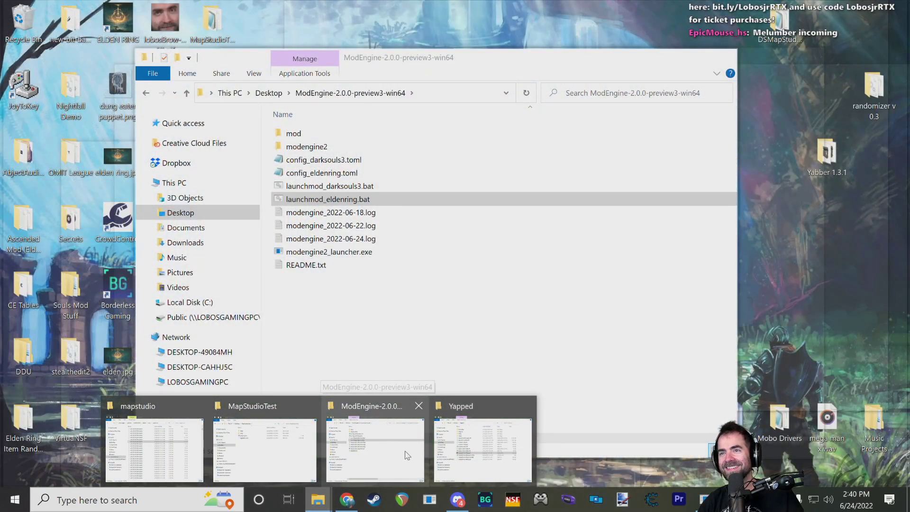
click(407, 456)
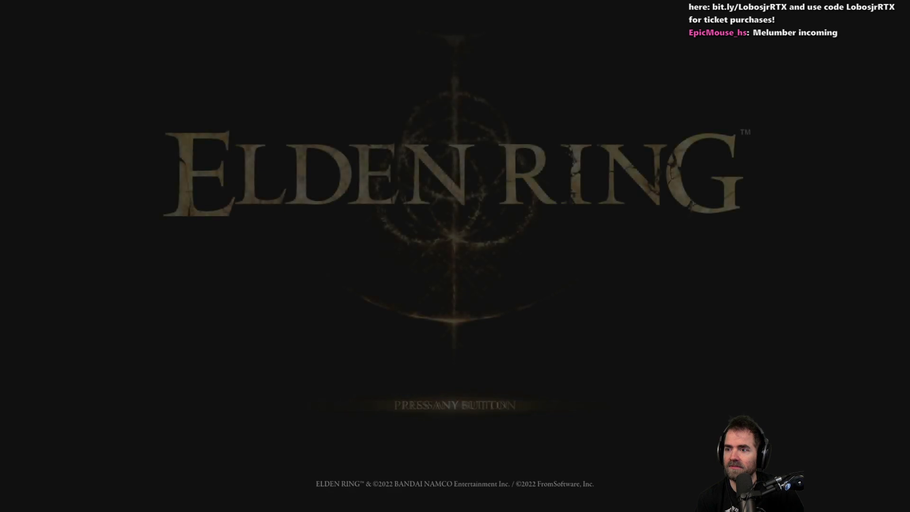
- Load the saved game in the Stranded Graveyard and traverse the mist into the Soldier of God arena
key(Return)
key(Return)
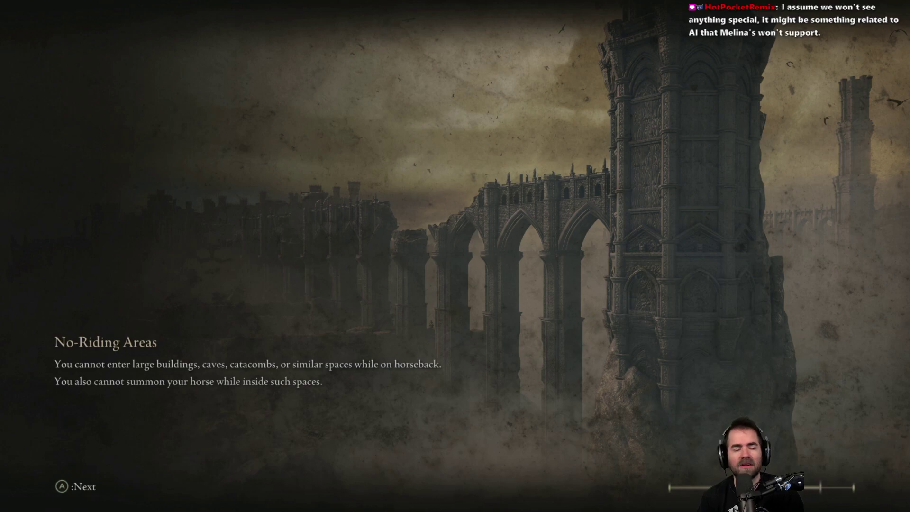
key(w)
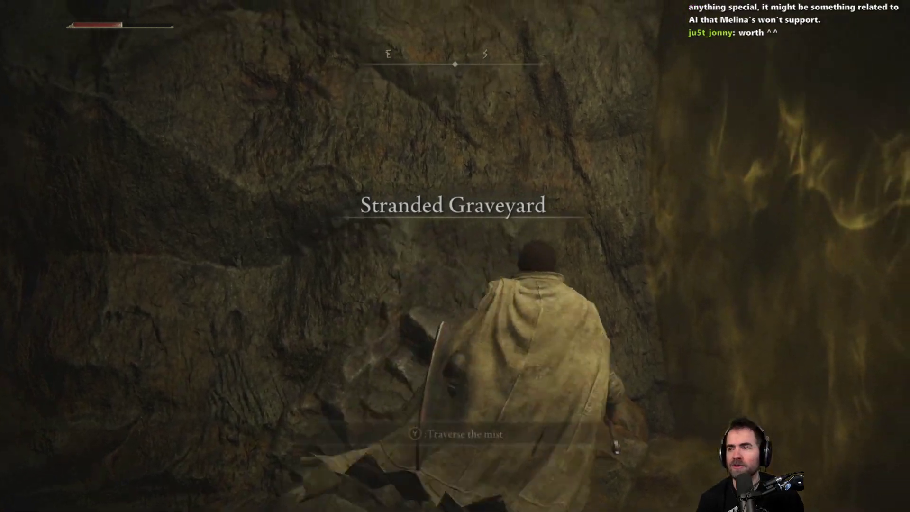
key(e)
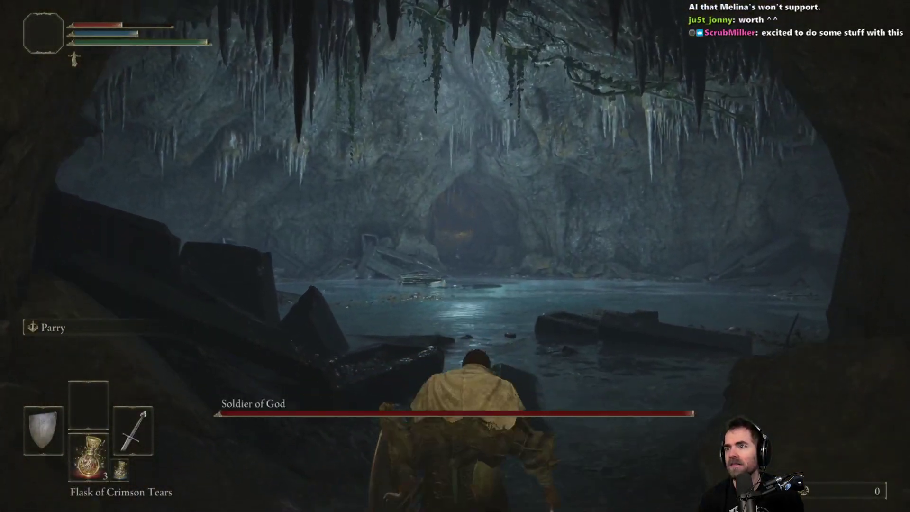
- Approach the Soldier of God boss in the flooded cave and test its attacks while dodging
key(w)
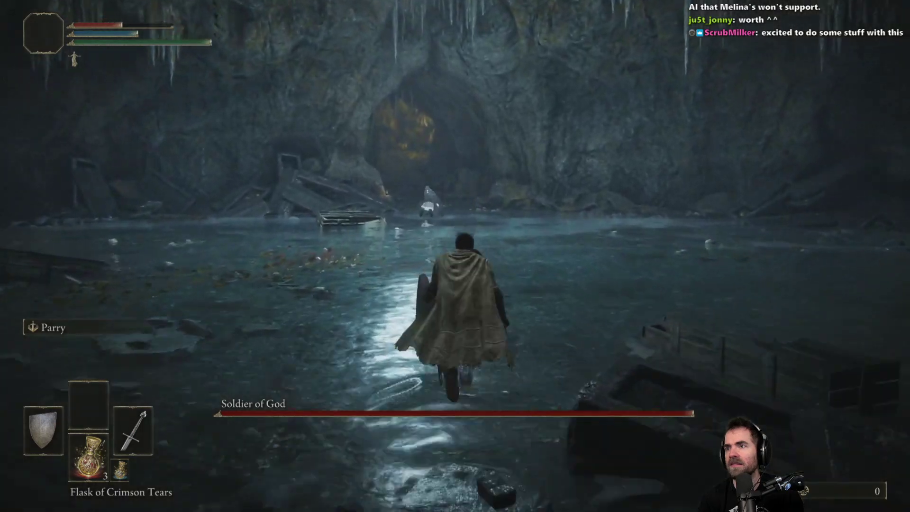
key(w)
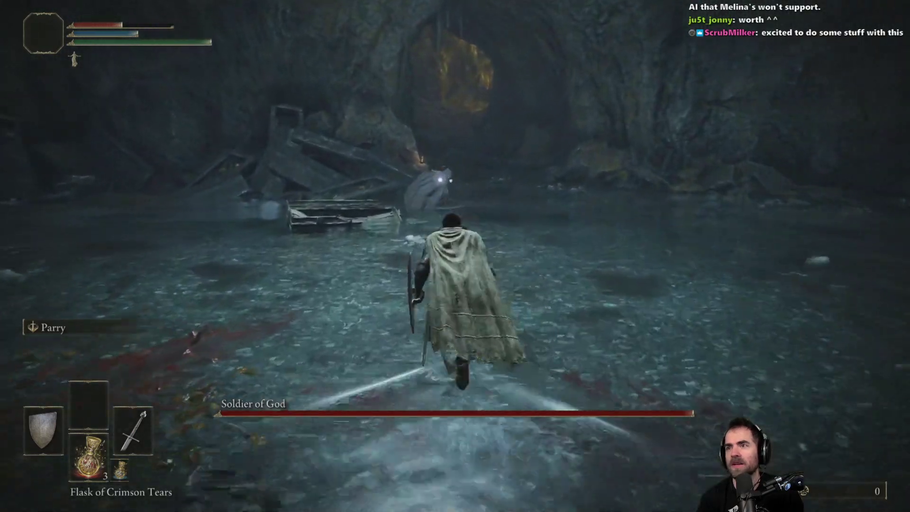
key(d)
key(space)
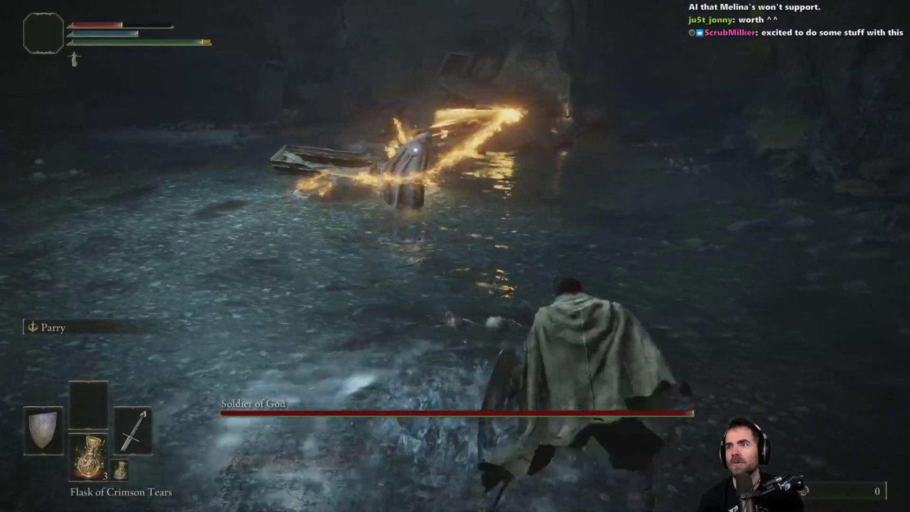
key(a)
key(w)
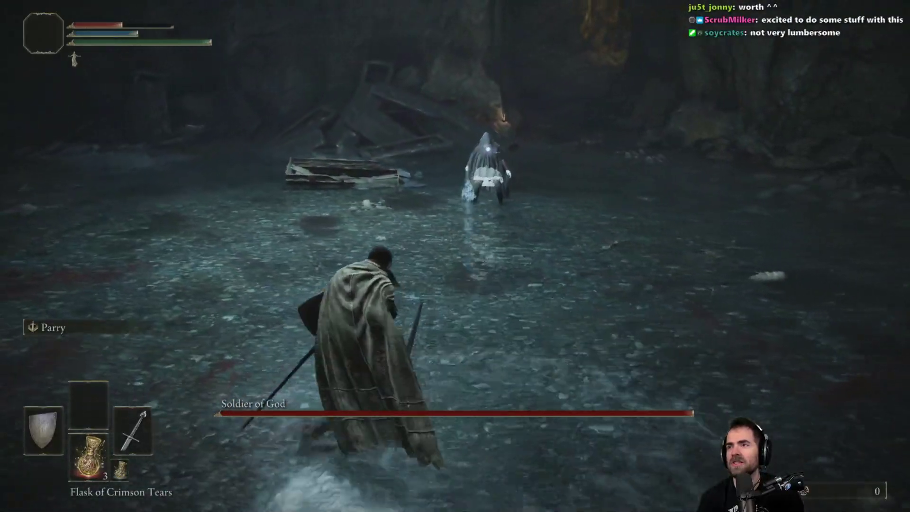
key(a)
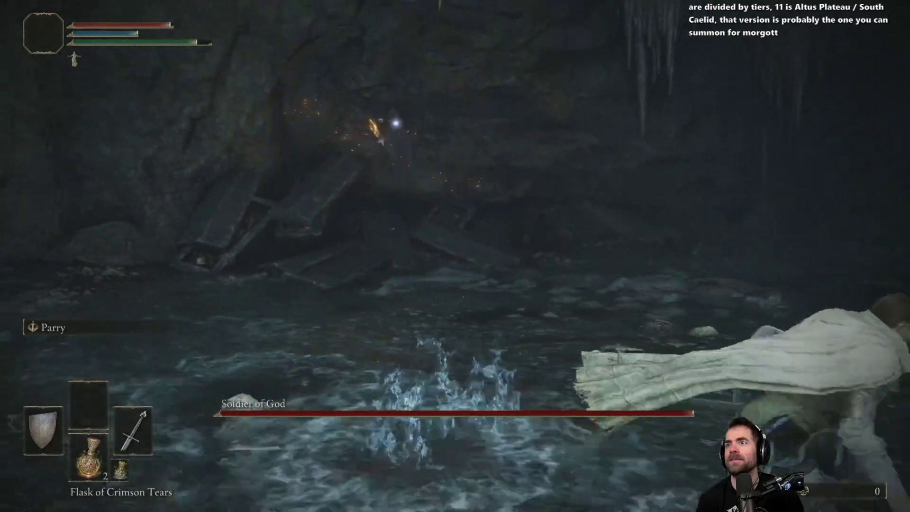
- Leave the boss fight and quit the game session to the title screen
key(Escape)
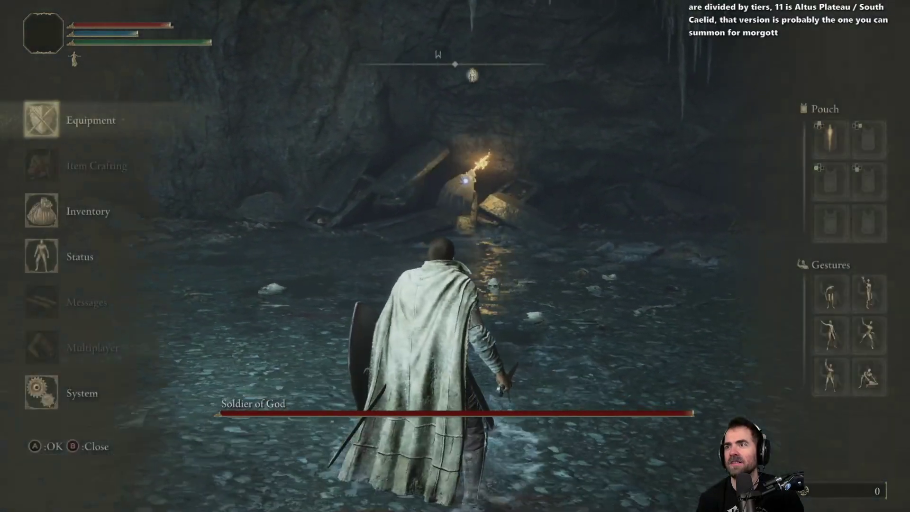
key(Escape)
key(Escape)
key(Up)
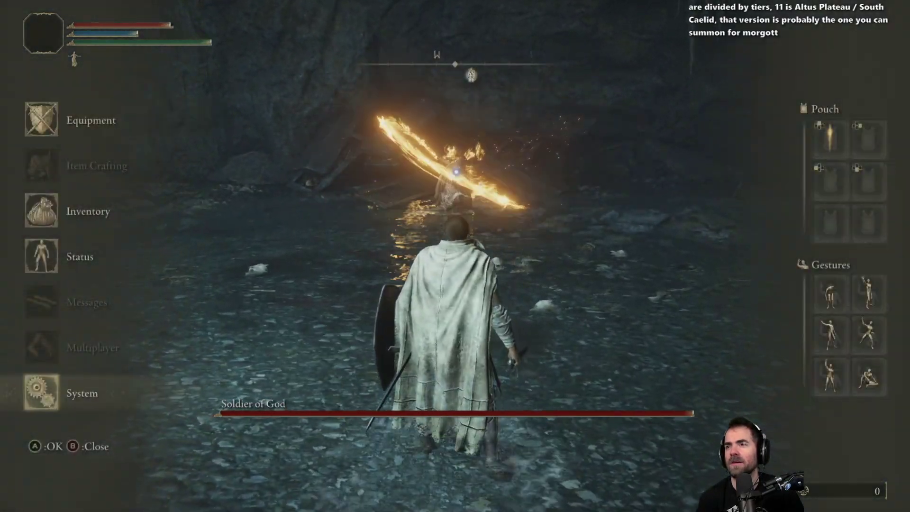
key(Return)
key(z)
key(Return)
key(Left)
key(Return)
key(Return)
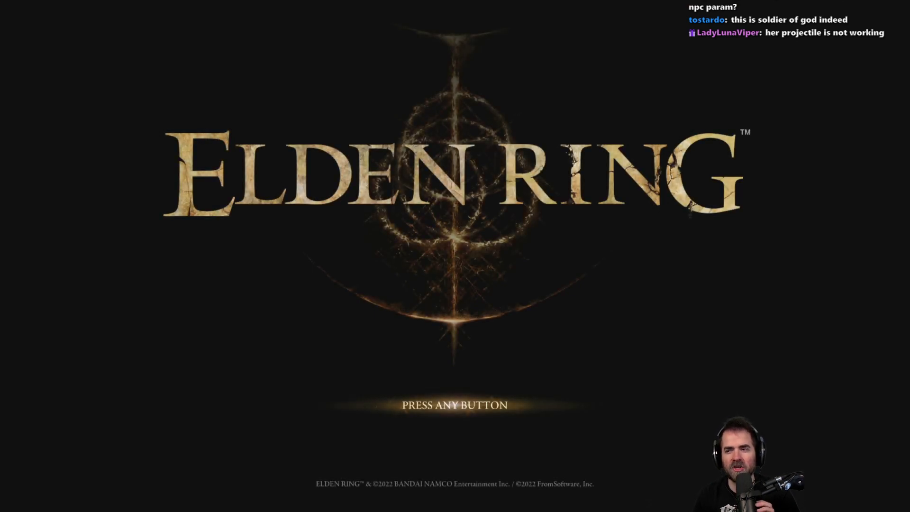
- Proceed past the title screen and quit the game to the desktop
click(454, 259)
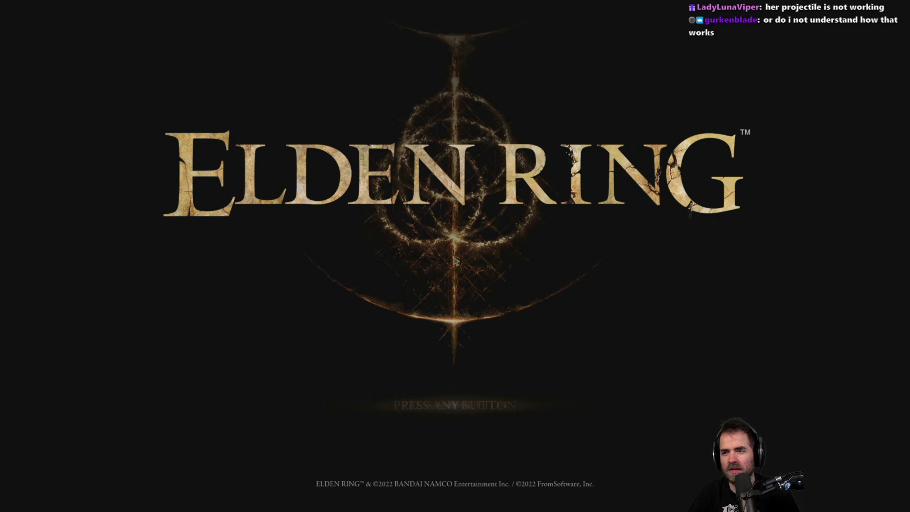
key(Return)
key(Down)
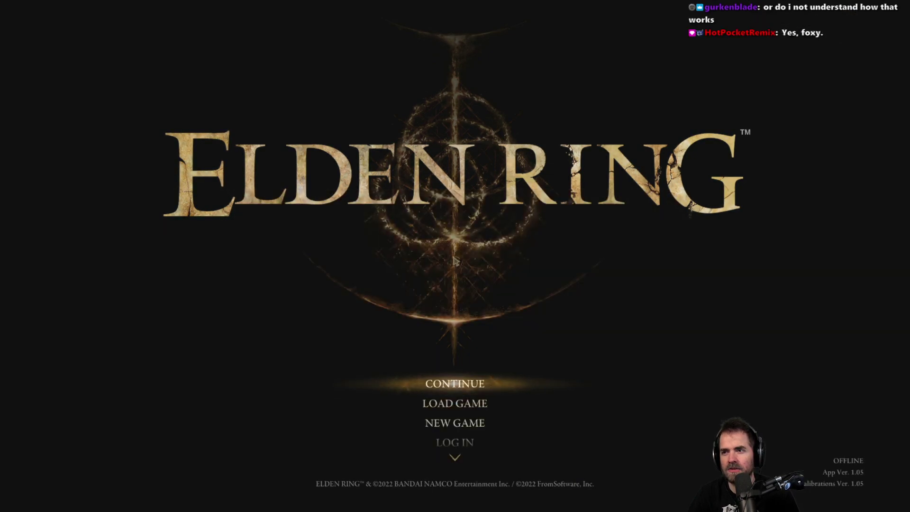
key(Up)
key(Up)
key(Up)
key(Down)
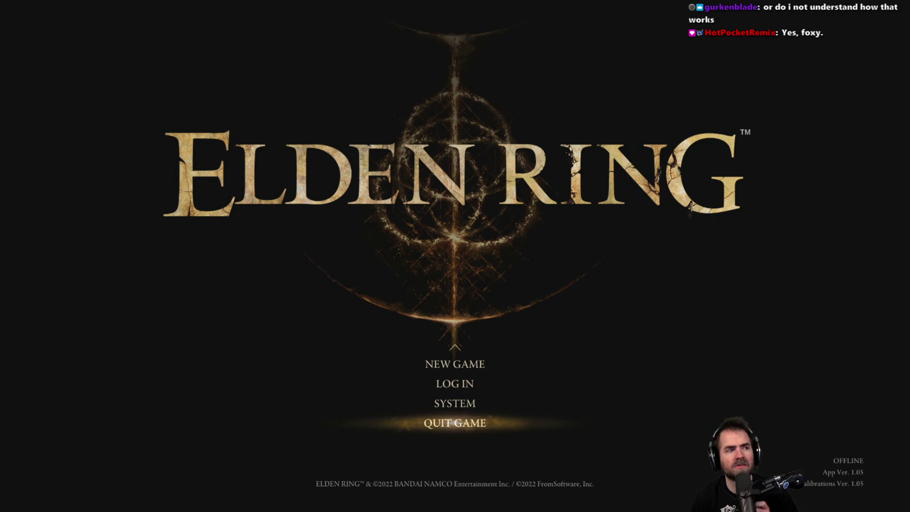
key(Down)
key(Down)
key(Up)
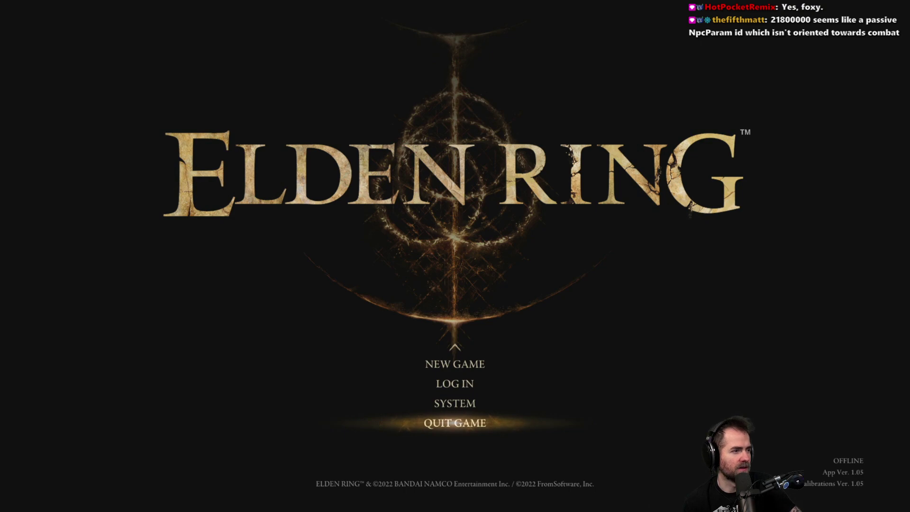
key(Return)
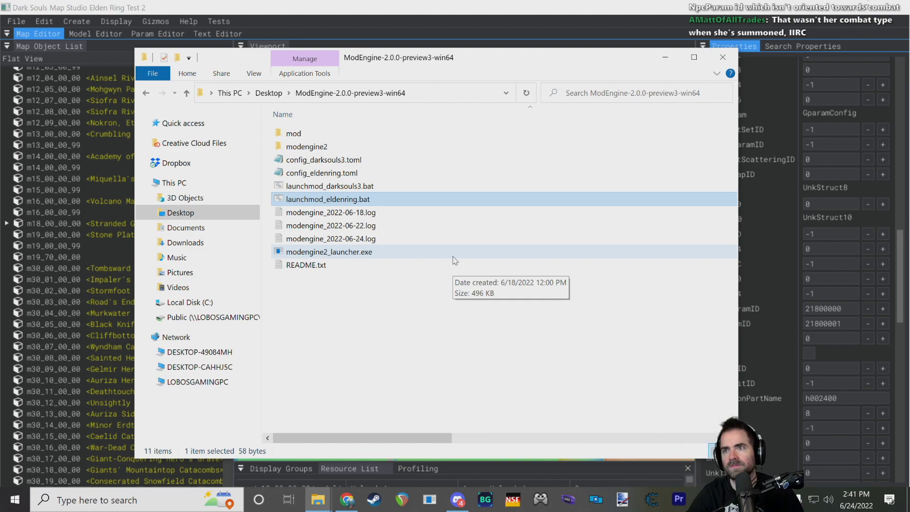
- Move the ModEngine folder window out of the way and switch to Yapped - Rune Bear Edition
click(350, 334)
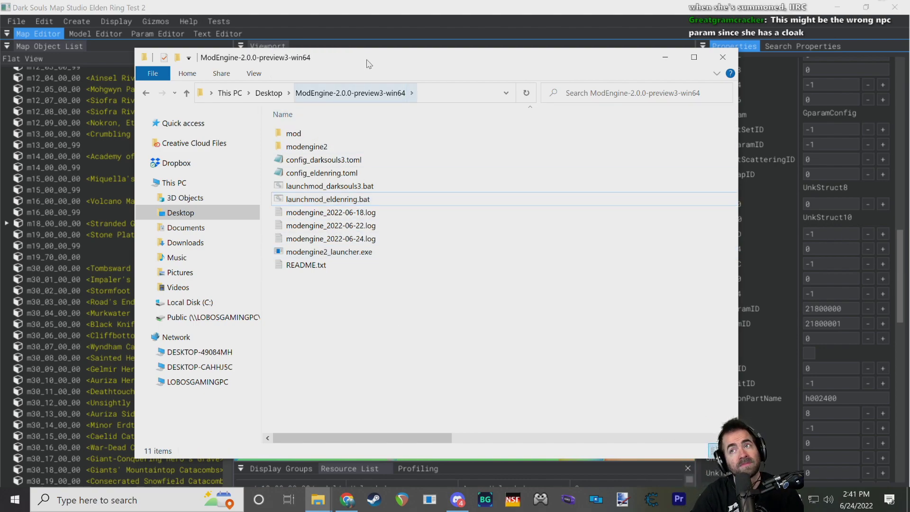
drag(369, 58, 406, 55)
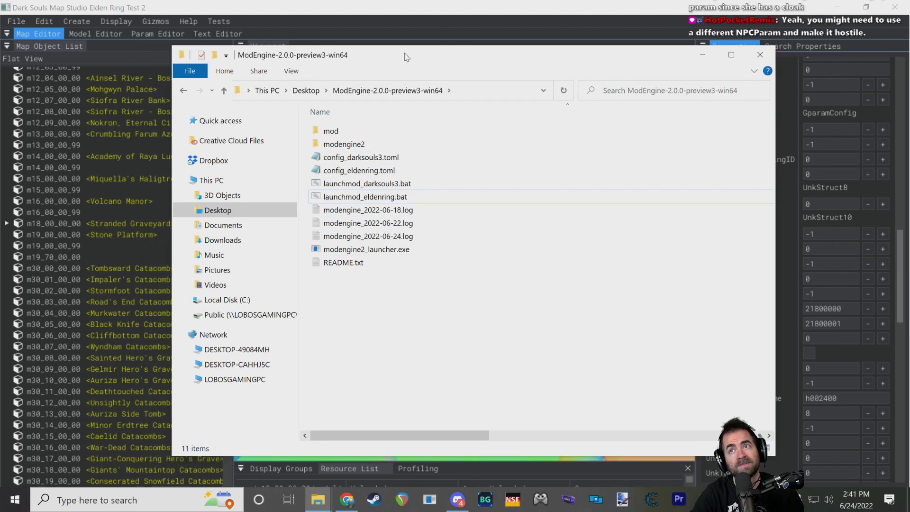
click(375, 5)
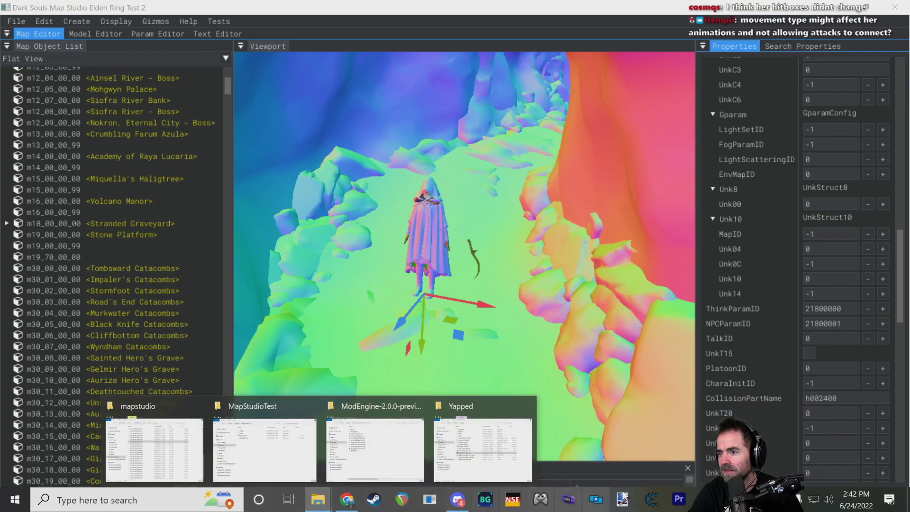
click(653, 502)
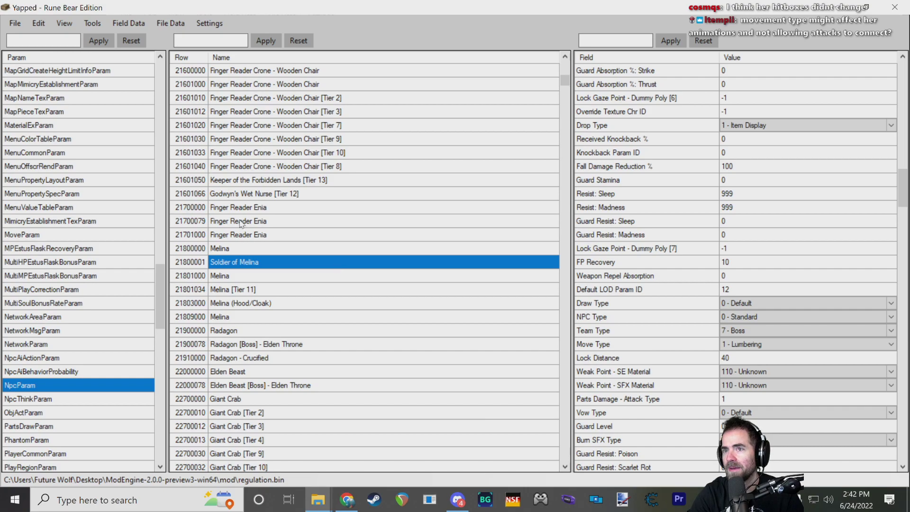
- Compare the Team Type and Move Type of the Melina [Tier 11], Melina (Hood/Cloak) and Soldier of Melina rows in NpcParam
click(270, 293)
click(252, 314)
click(253, 291)
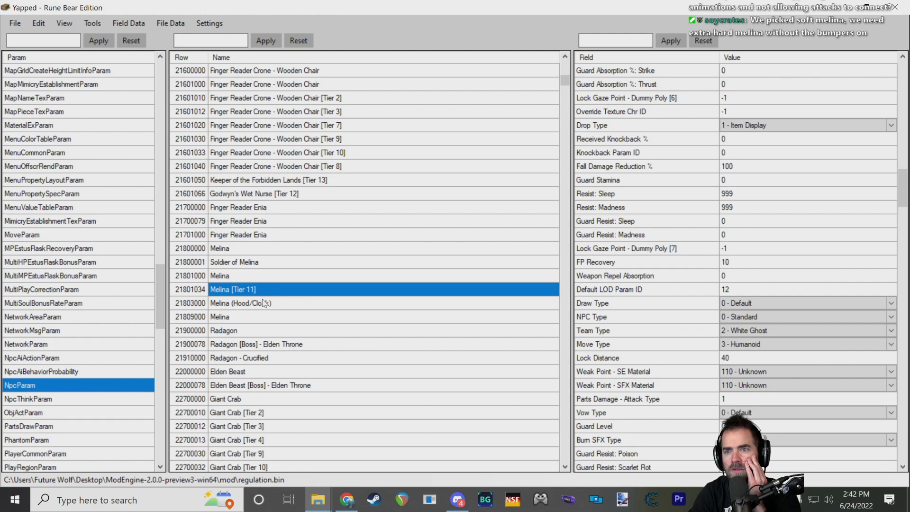
scroll(282, 351, down, 3)
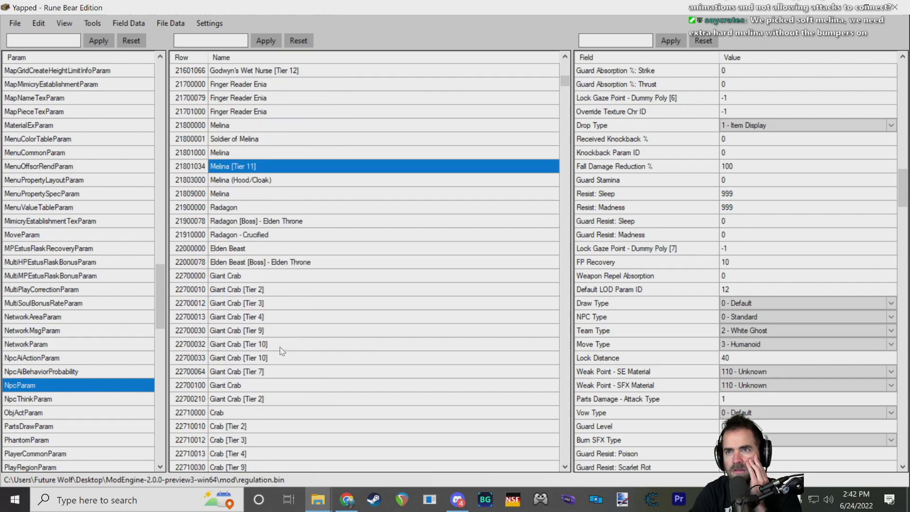
click(252, 291)
key(Down)
key(Down)
key(Down)
key(Down)
click(251, 166)
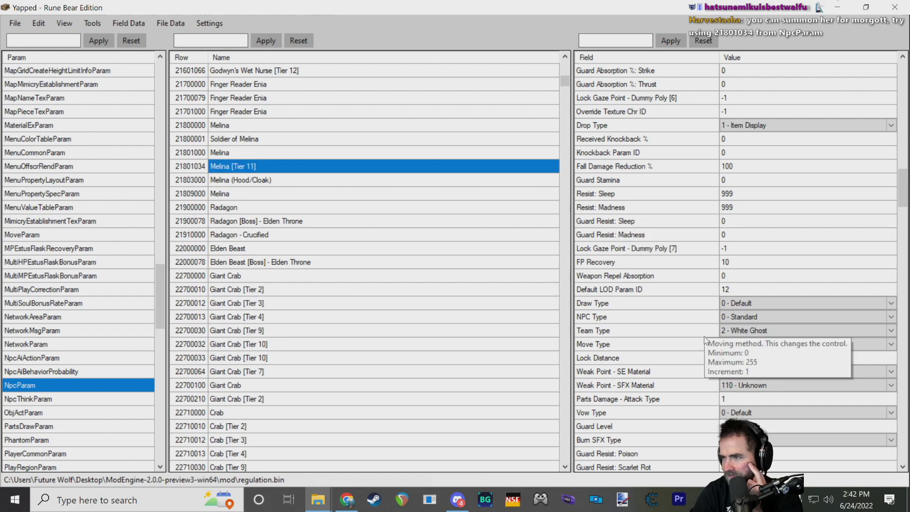
scroll(280, 294, up, 2)
click(192, 249)
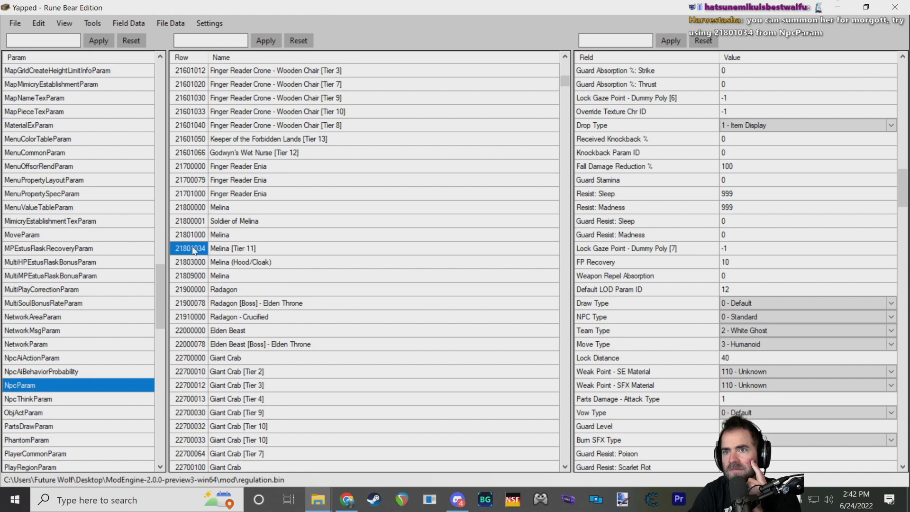
click(223, 251)
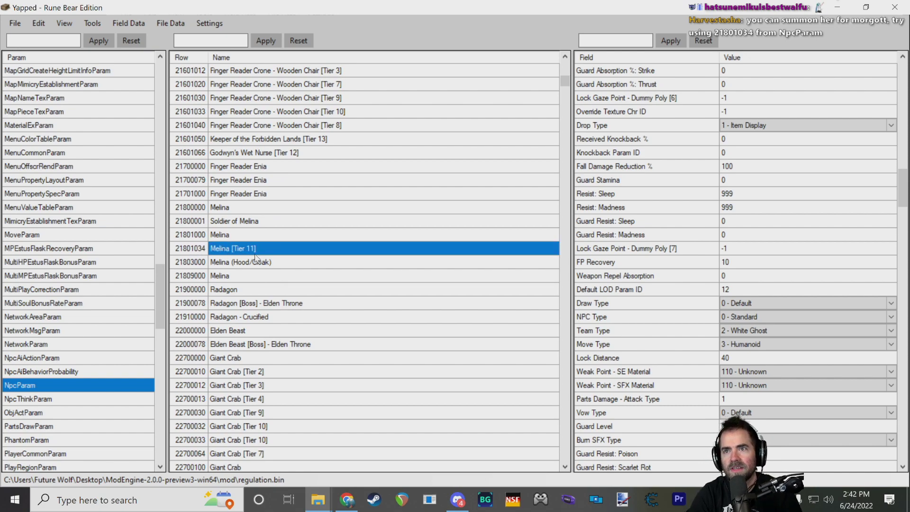
click(218, 223)
click(218, 223)
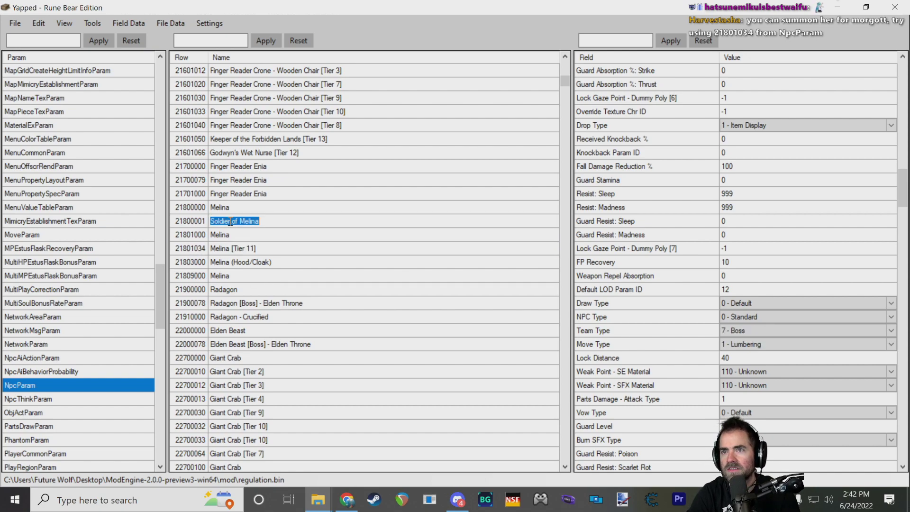
click(243, 262)
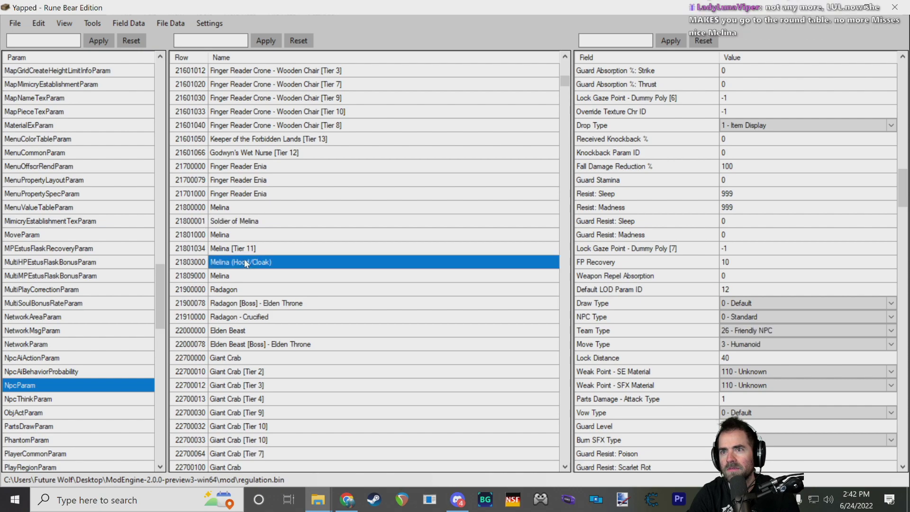
- Delete the Soldier of Melina row with ID 21800001 from NpcParam
click(236, 223)
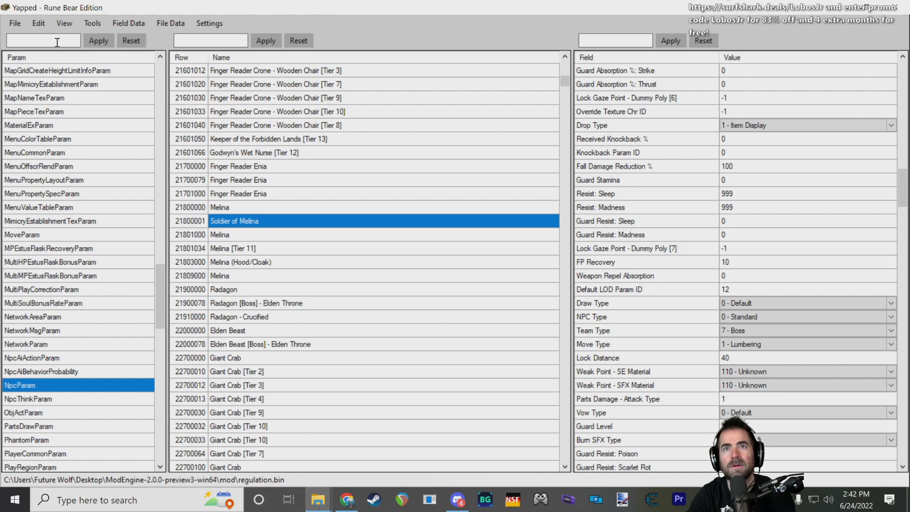
click(38, 23)
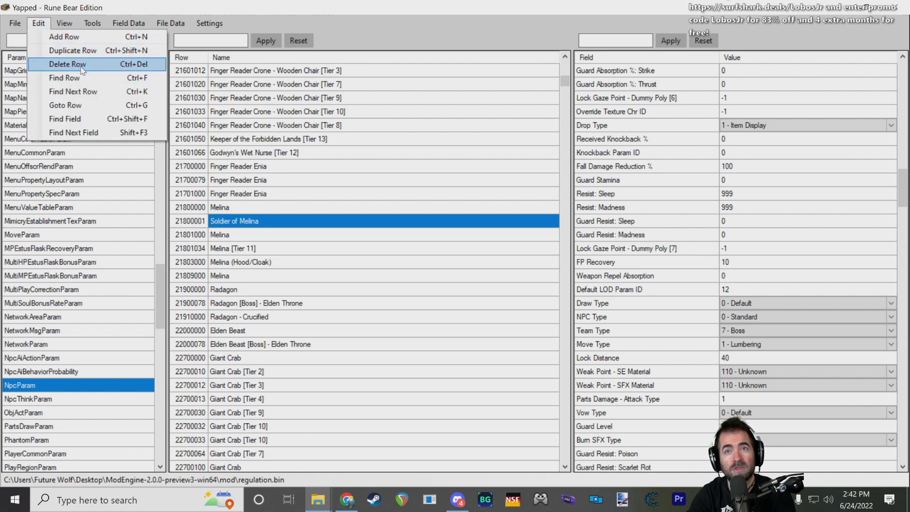
click(42, 24)
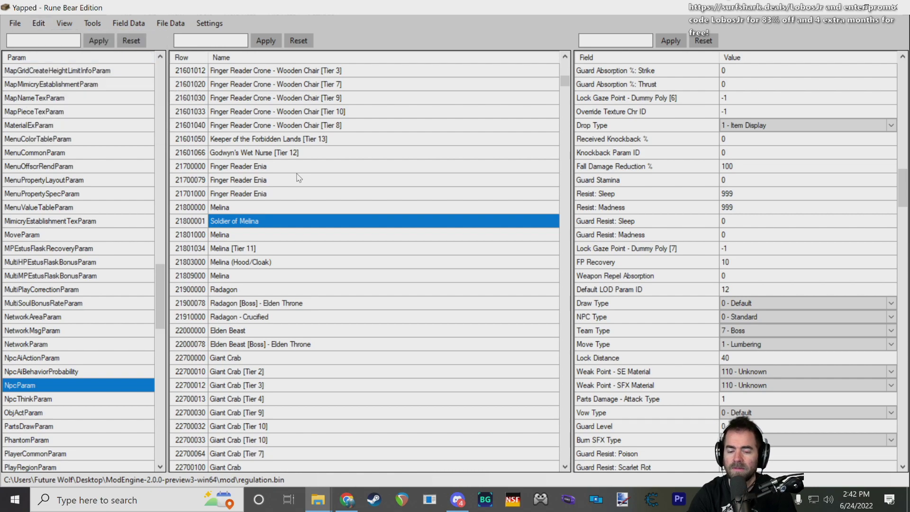
key(Delete)
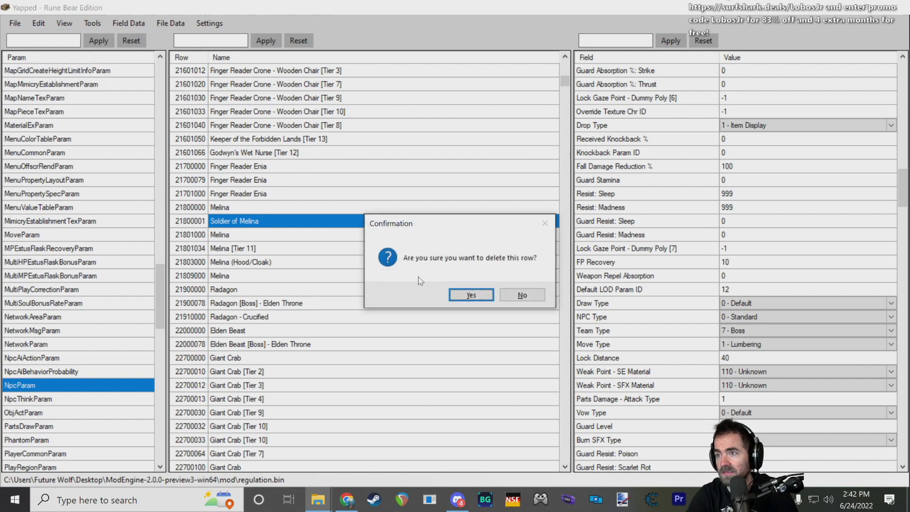
click(472, 295)
- Try to duplicate the Melina [Tier 11] row with ID 21800001 and the name Soldier of Melina, and quit the param editor
click(235, 264)
click(240, 251)
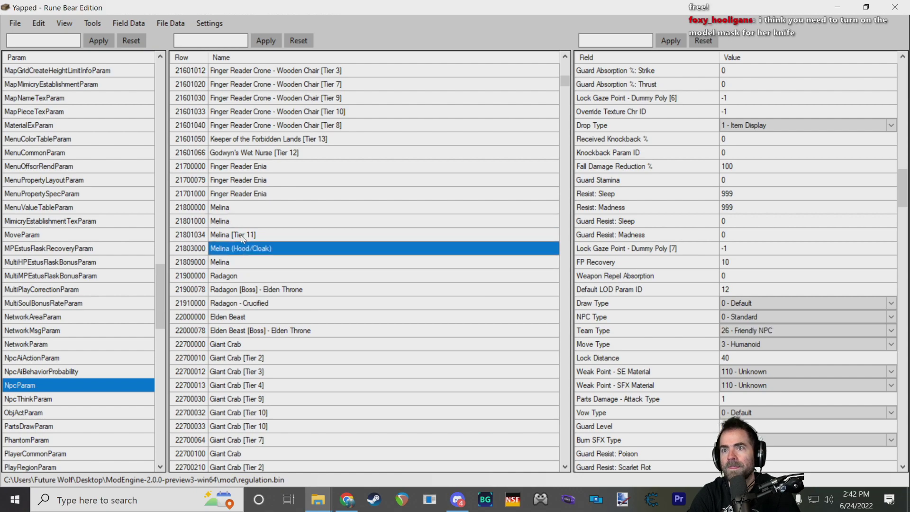
click(233, 235)
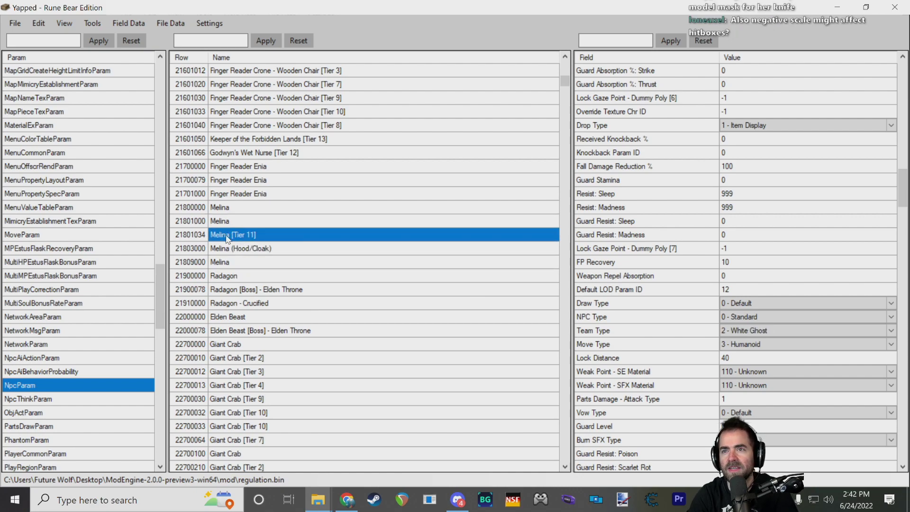
click(226, 240)
click(266, 232)
click(207, 234)
click(236, 233)
key(ctrl+d)
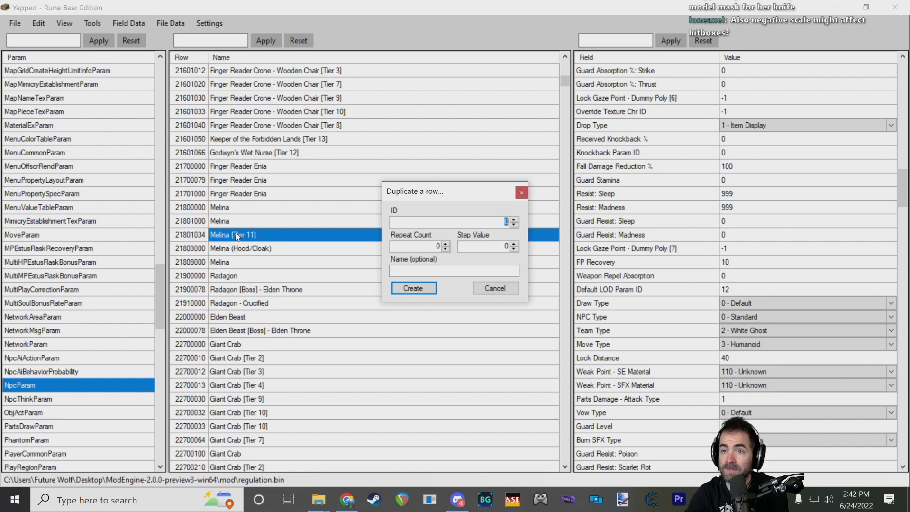
text(21800000)
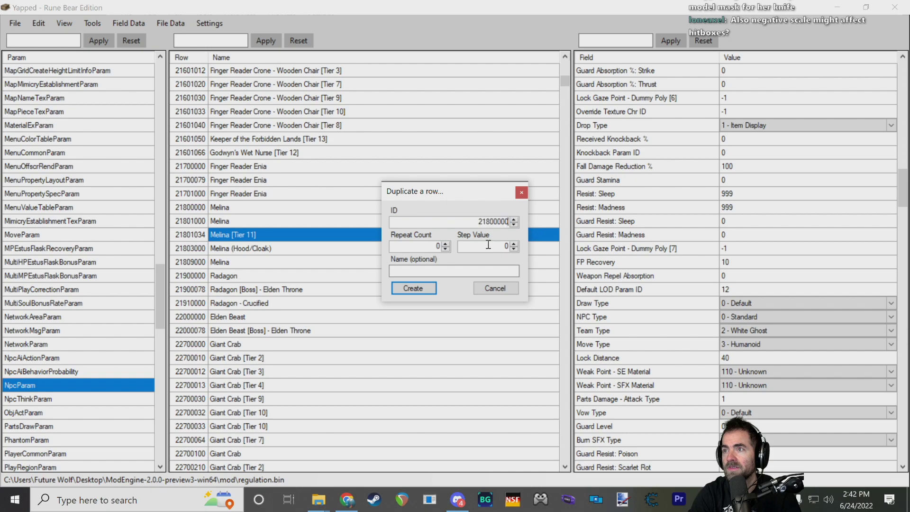
key(BackSpace)
text(1)
click(456, 270)
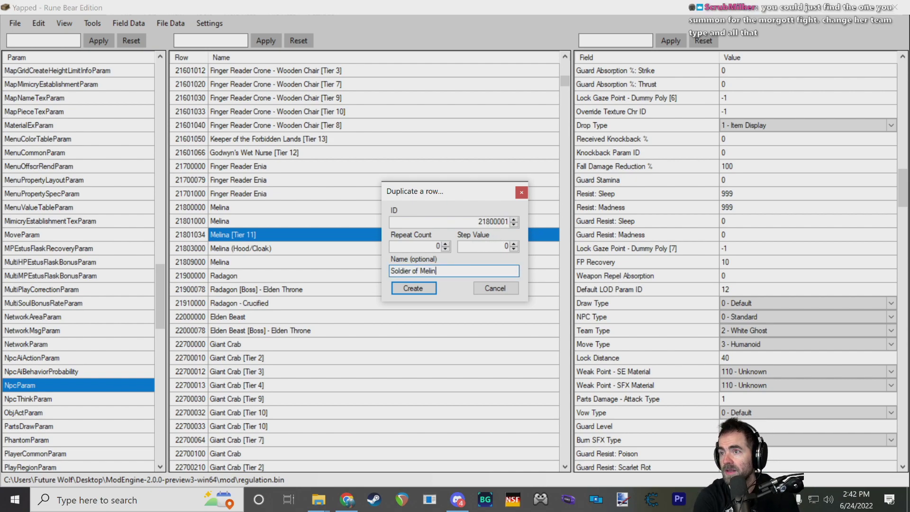
click(413, 288)
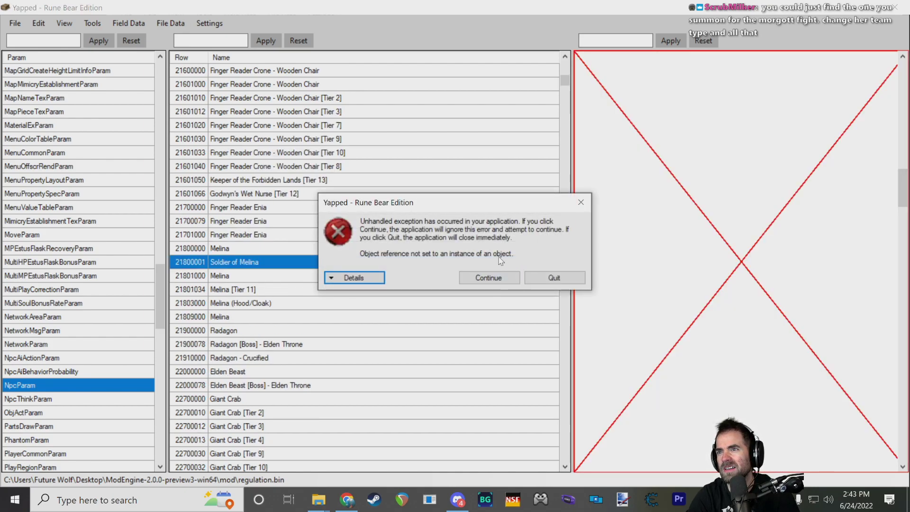
click(554, 278)
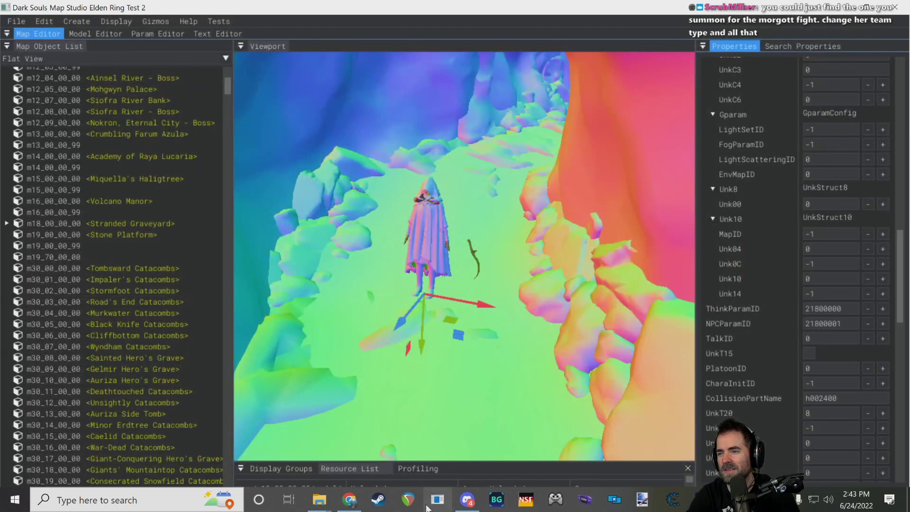
- Launch Yapped-Rune-Bear.exe from the Yapped folder on the desktop
click(142, 500)
text(yapped)
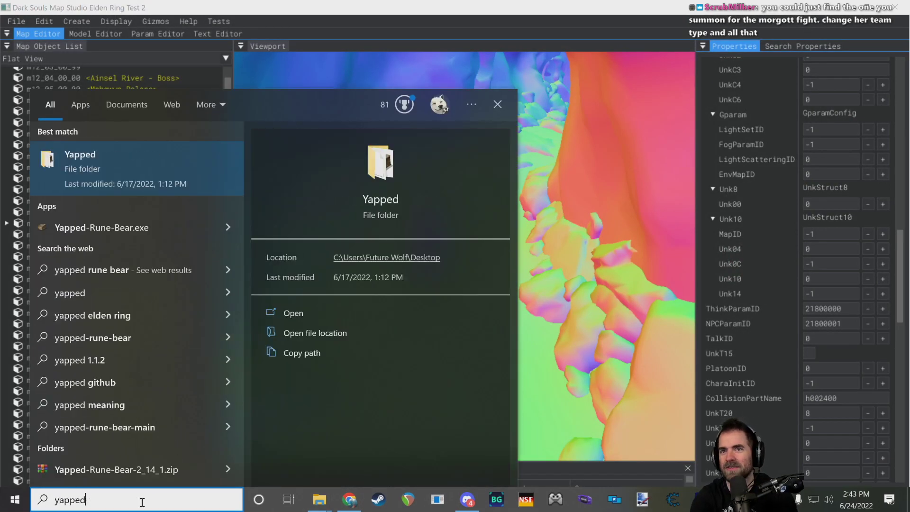
key(Escape)
mouse_move(321, 500)
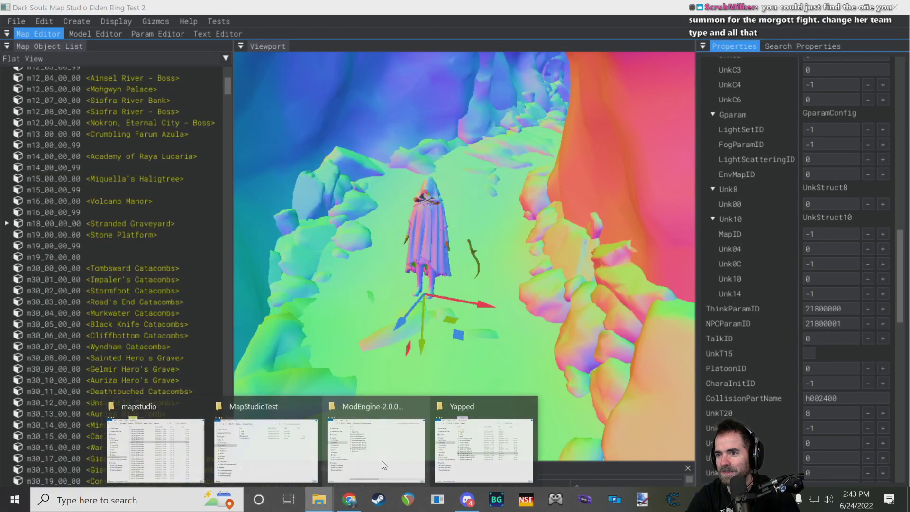
click(471, 438)
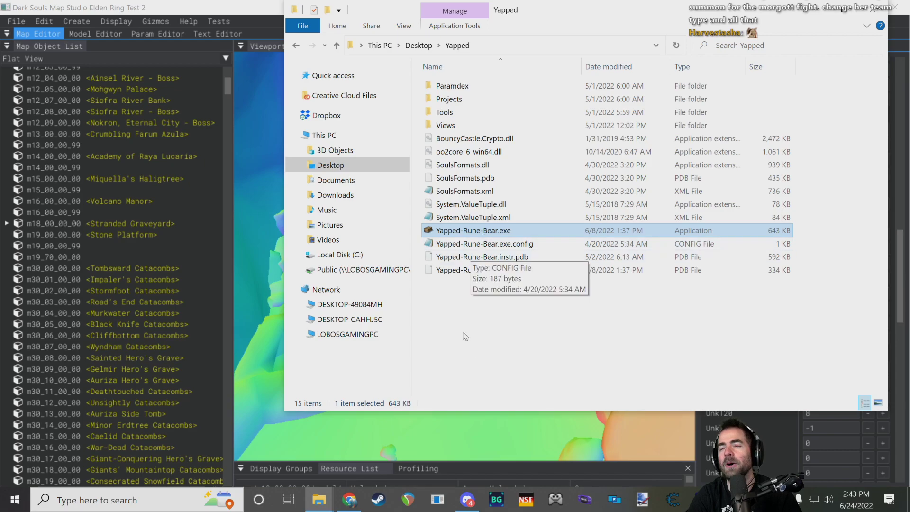
key(Return)
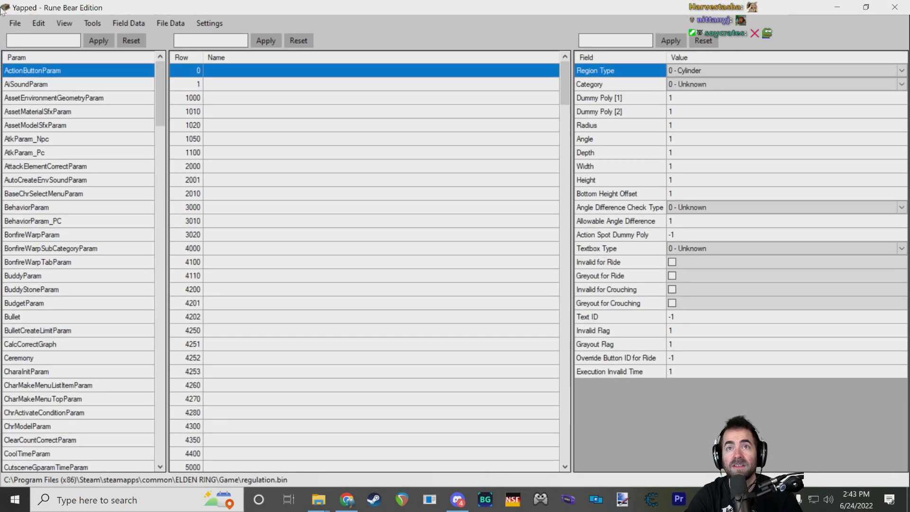
- Load the regulation.bin file from the mod folder of ModEngine-2.0.0-preview3-win64
click(15, 23)
click(30, 37)
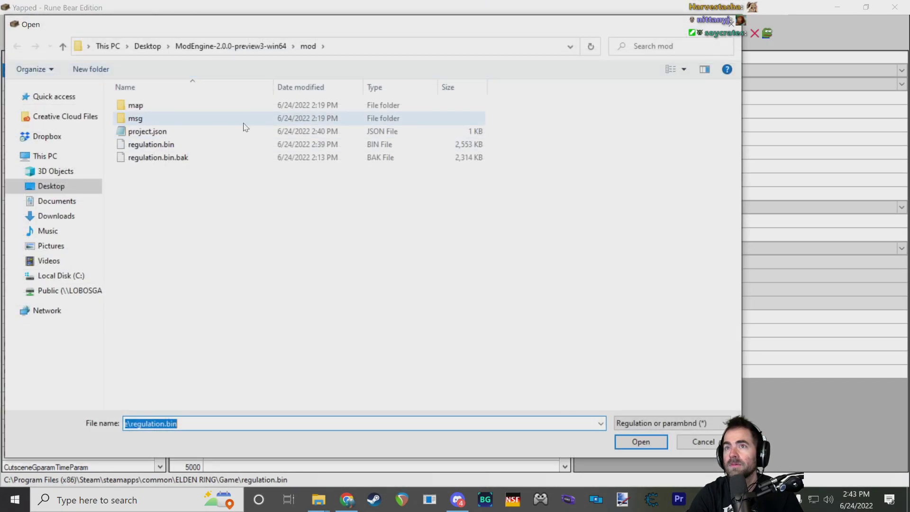
double_click(152, 145)
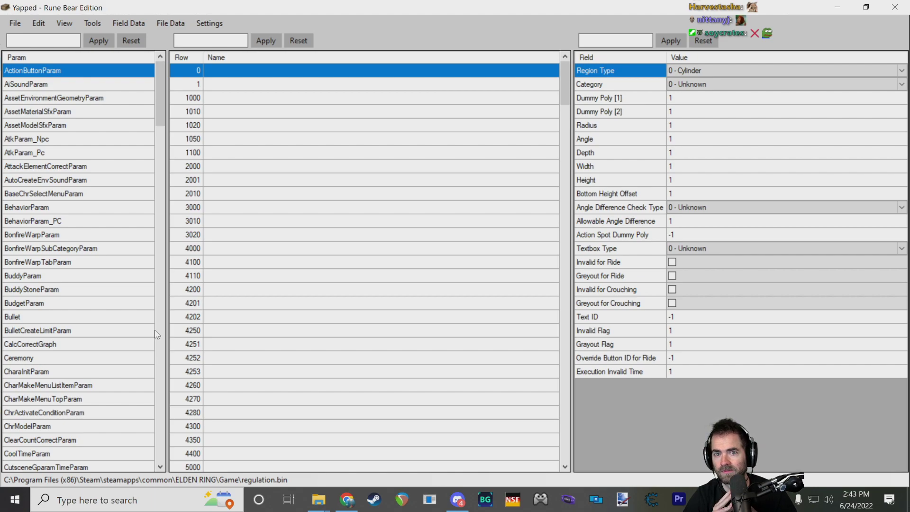
key(Return)
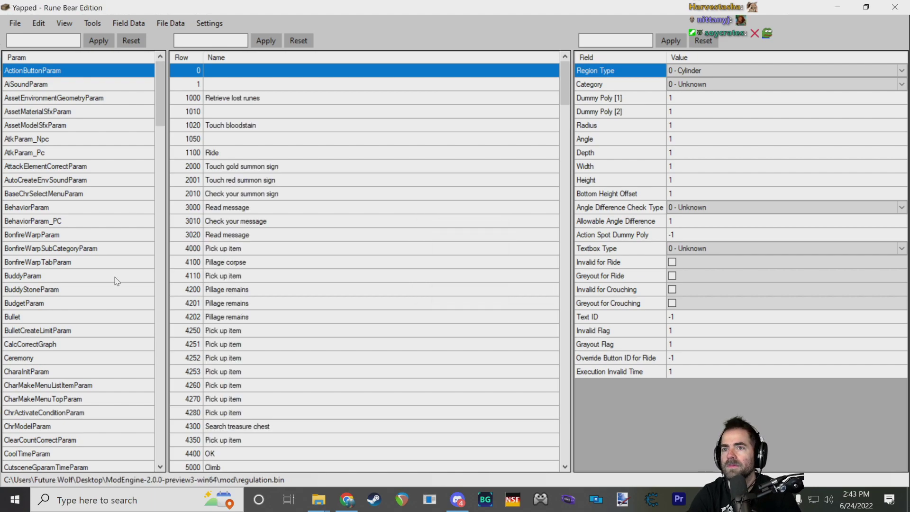
- Open NpcParam and examine the field values of the Soldier of Melina row
scroll(71, 304, down, 20)
scroll(61, 316, down, 8)
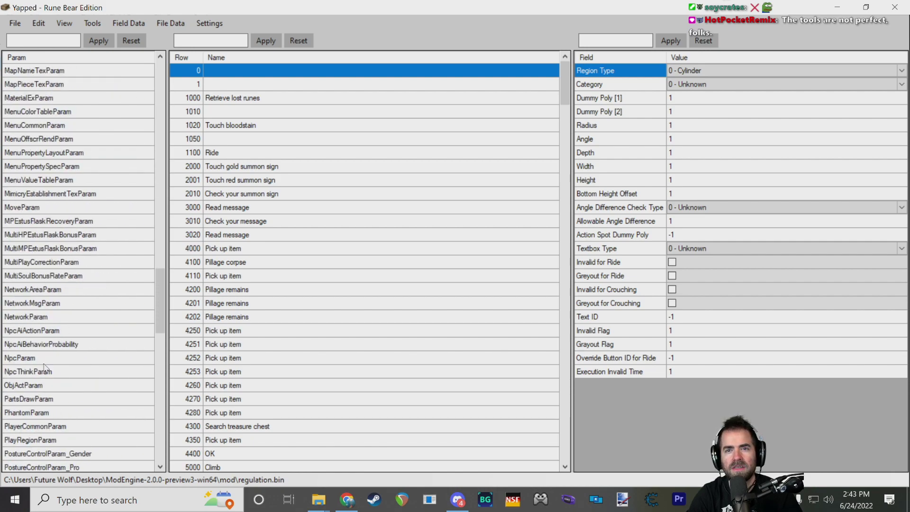
click(52, 359)
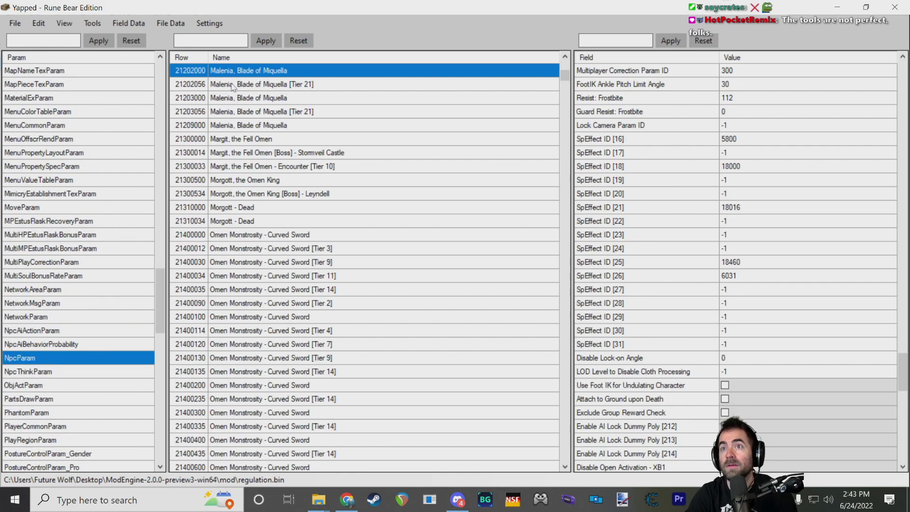
scroll(269, 167, up, 2)
scroll(252, 218, down, 6)
scroll(256, 242, down, 15)
click(239, 183)
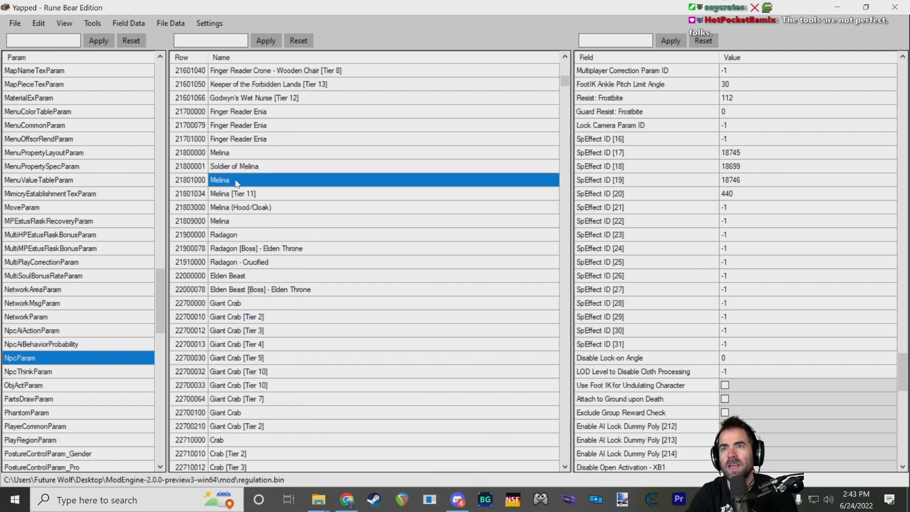
click(252, 166)
scroll(697, 231, down, 15)
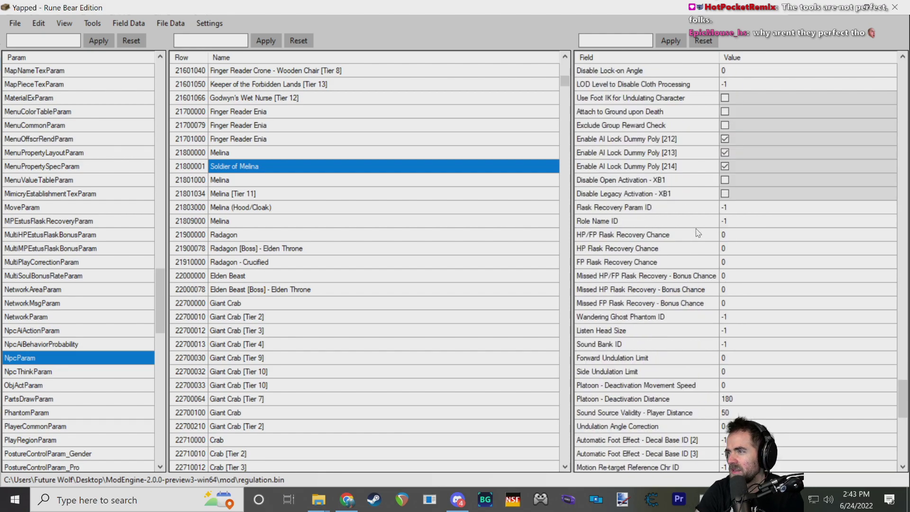
scroll(698, 237, down, 5)
scroll(697, 237, up, 6)
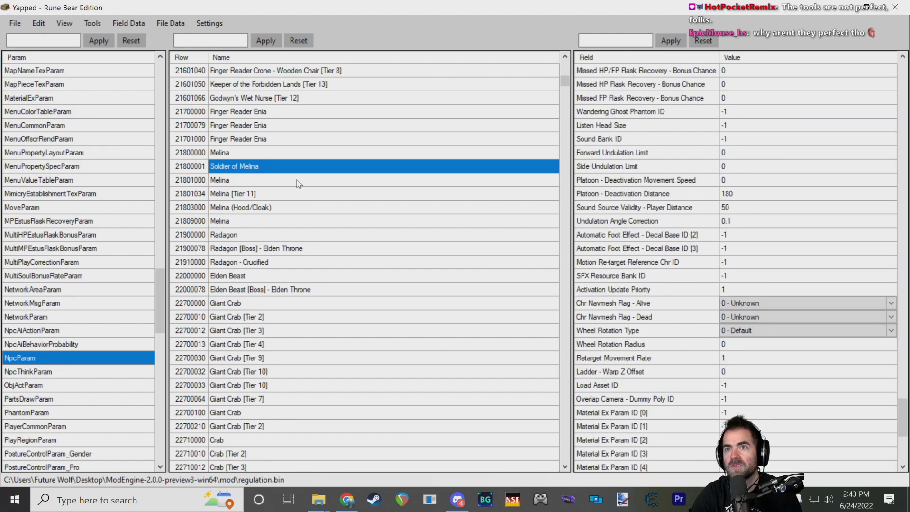
- Delete the Soldier of Melina row with ID 21800001 from NpcParam
click(233, 169)
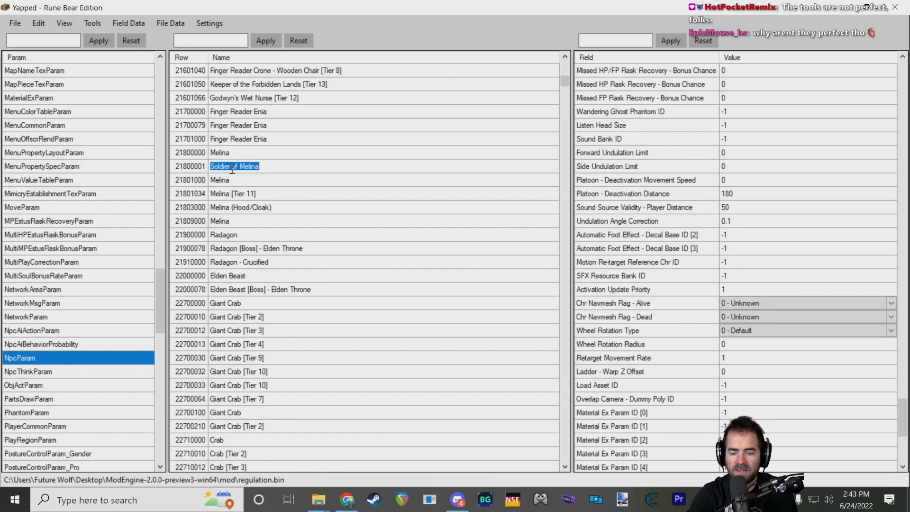
click(269, 167)
click(265, 157)
click(259, 167)
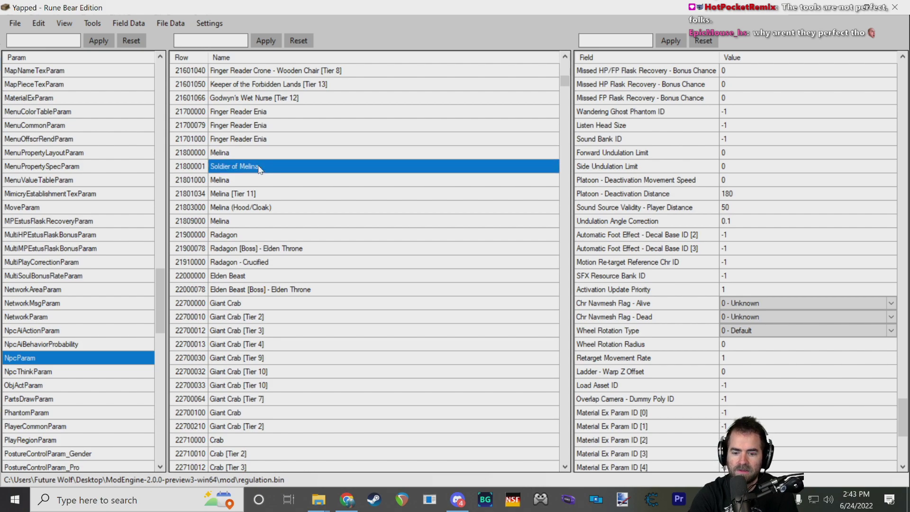
key(Delete)
click(478, 294)
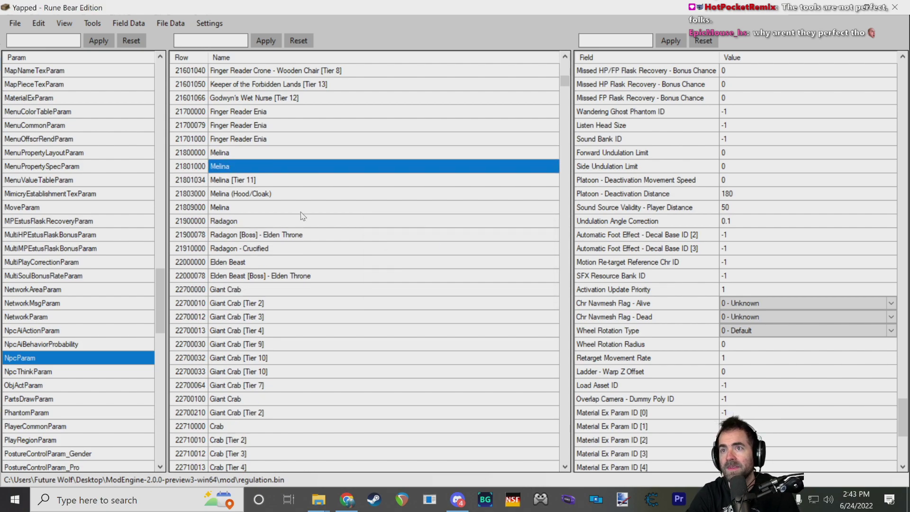
- Duplicate the Melina [Tier 11] row with ID 21800001 and the name Soldier of Melina
click(253, 184)
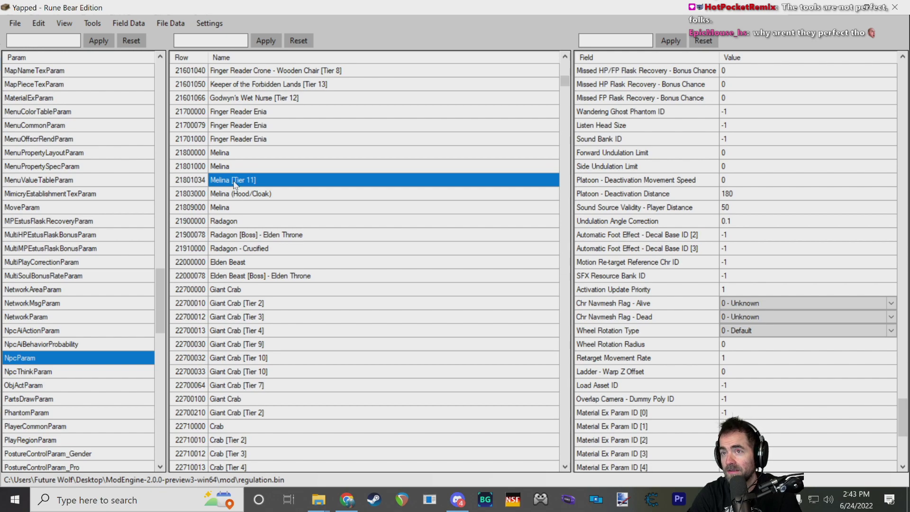
key(ctrl+d)
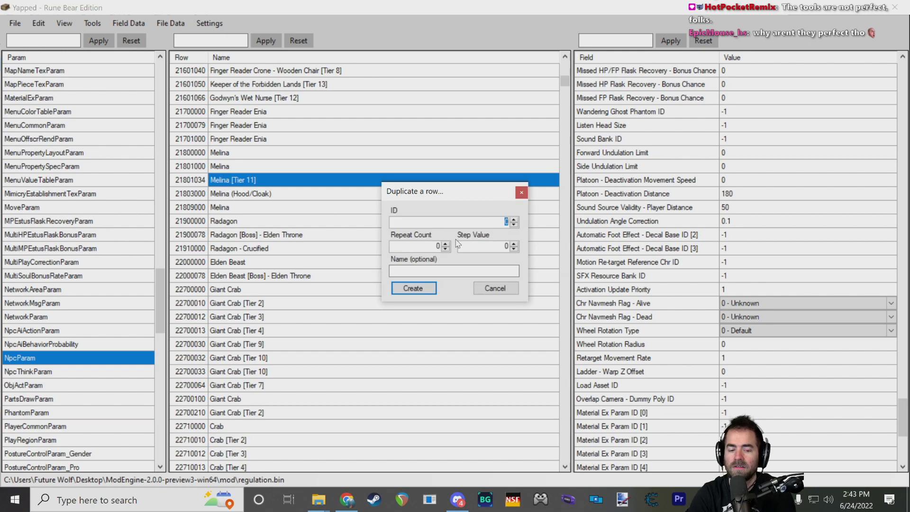
text(21800000)
click(464, 271)
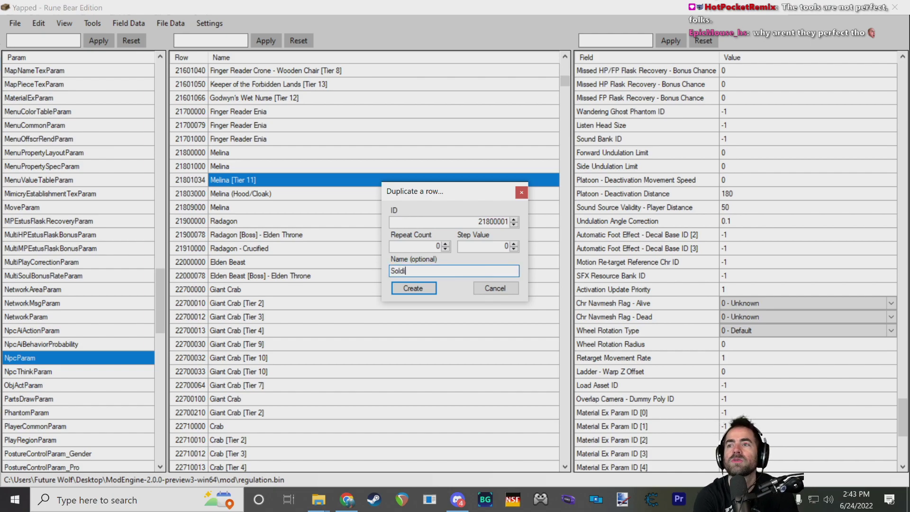
text(Soldier of Melina)
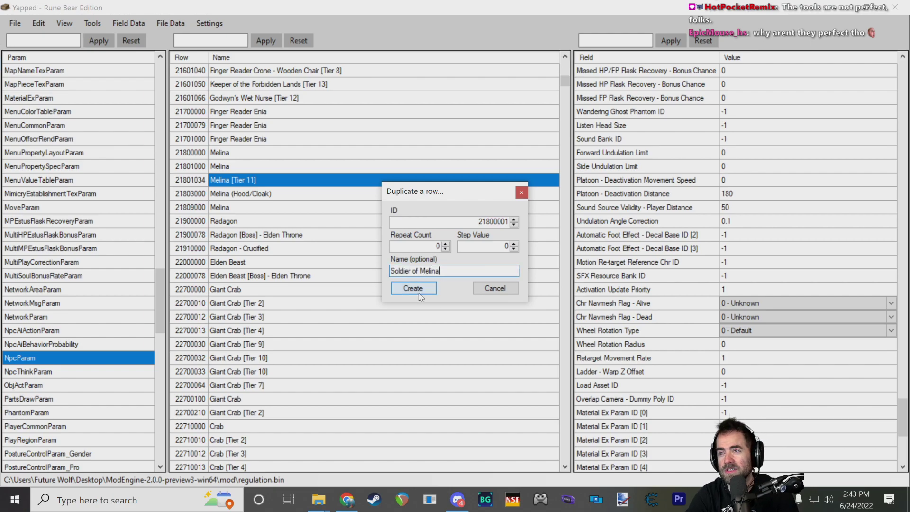
click(414, 289)
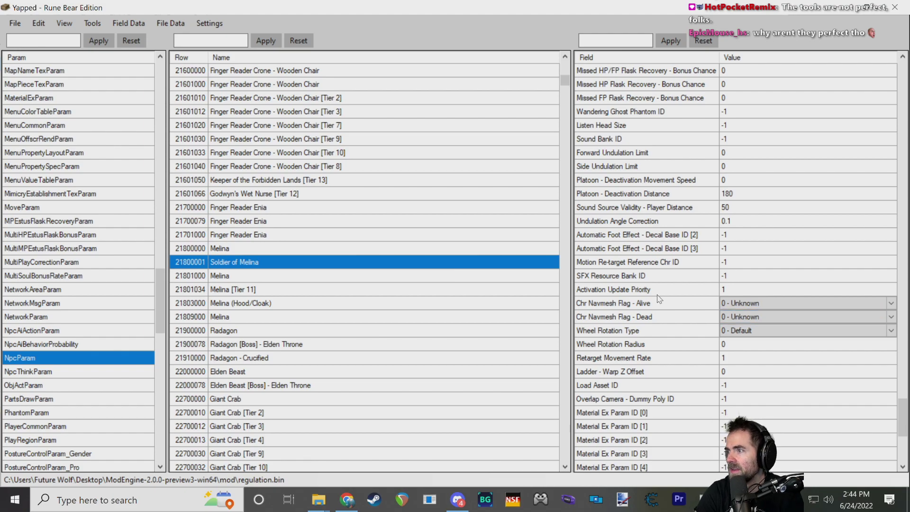
- Look through the fields of the duplicated Soldier of Melina row
scroll(668, 302, down, 7)
scroll(673, 296, up, 11)
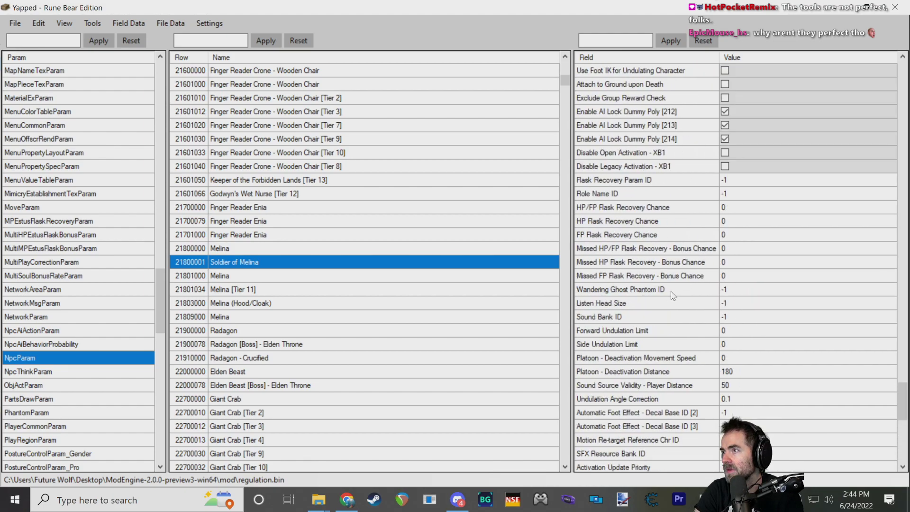
scroll(672, 295, up, 17)
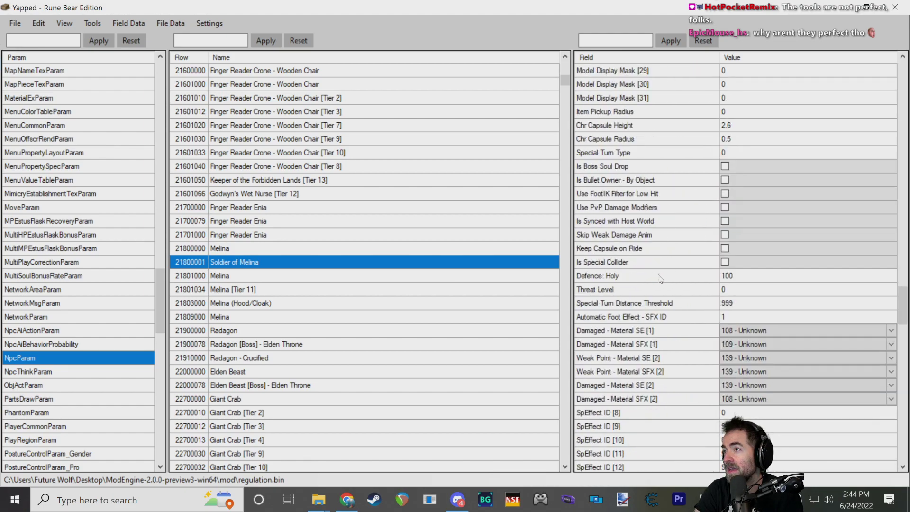
scroll(661, 279, up, 8)
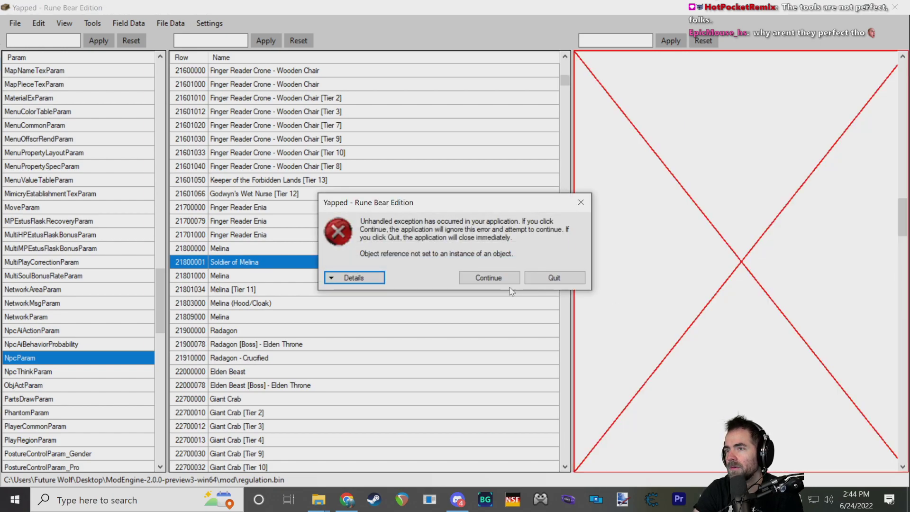
- Continue past the application error and try to reload the field list by reselecting the Melina and Soldier of Melina rows
click(480, 280)
click(409, 262)
click(412, 251)
click(407, 264)
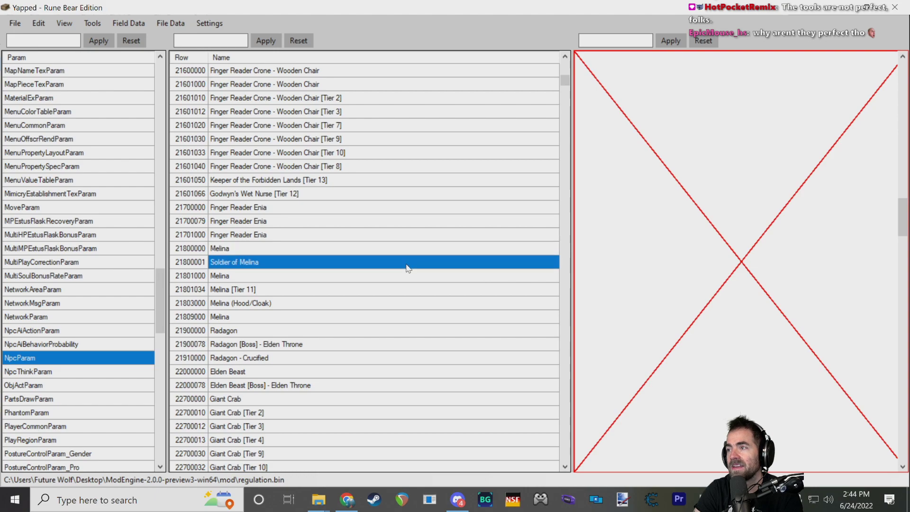
scroll(810, 247, down, 6)
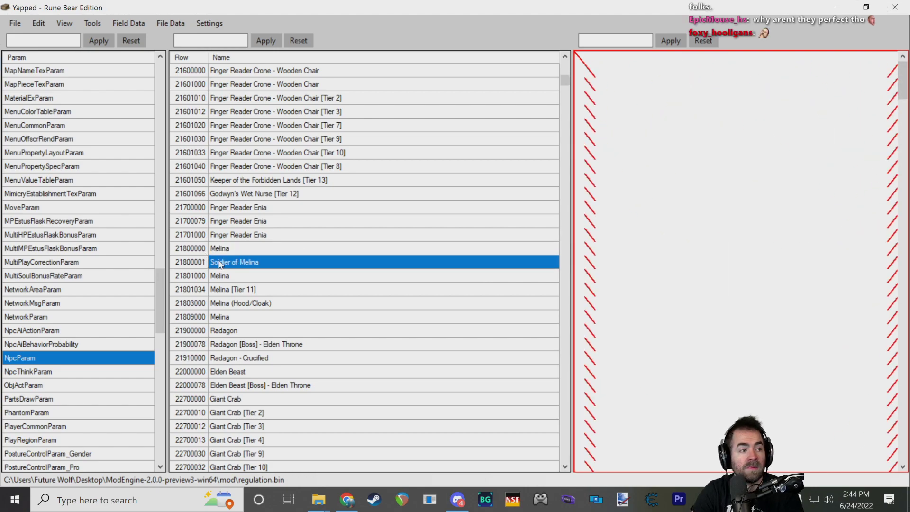
click(241, 250)
click(242, 260)
click(241, 251)
click(235, 262)
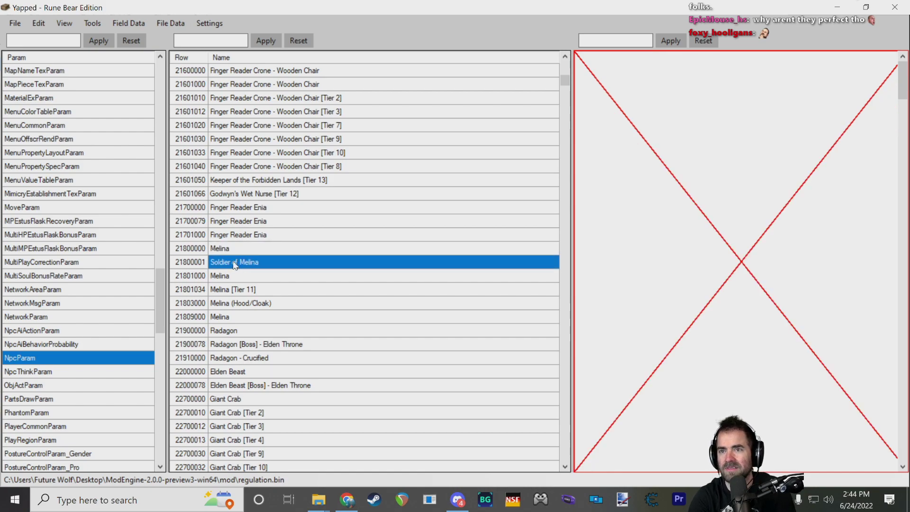
- Delete the duplicated Soldier of Melina row and select the Melina [Tier 11] row
key(Delete)
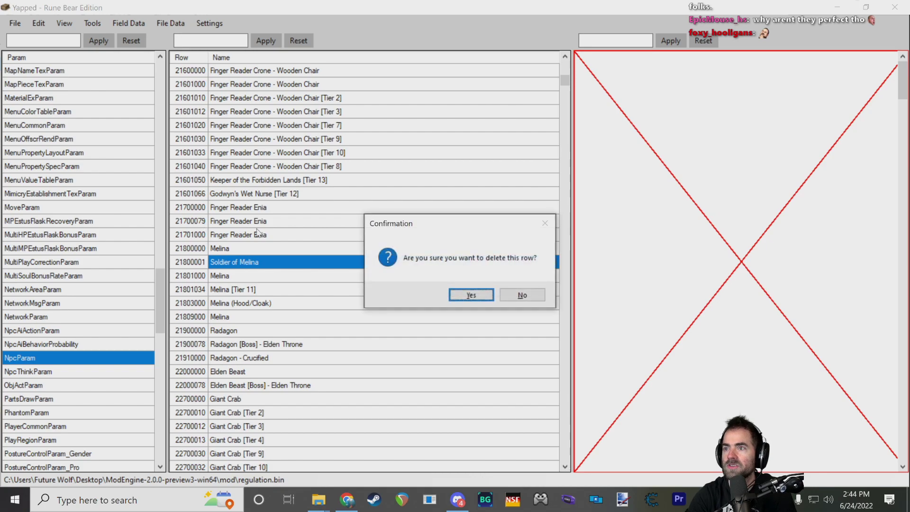
click(471, 295)
click(243, 304)
click(266, 277)
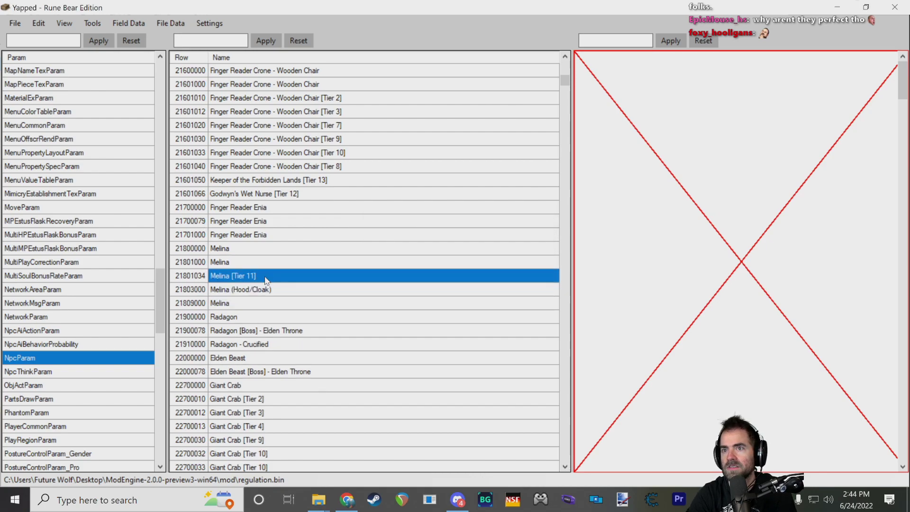
- Close and relaunch the param editor, and open NpcParam
click(896, 7)
double_click(538, 231)
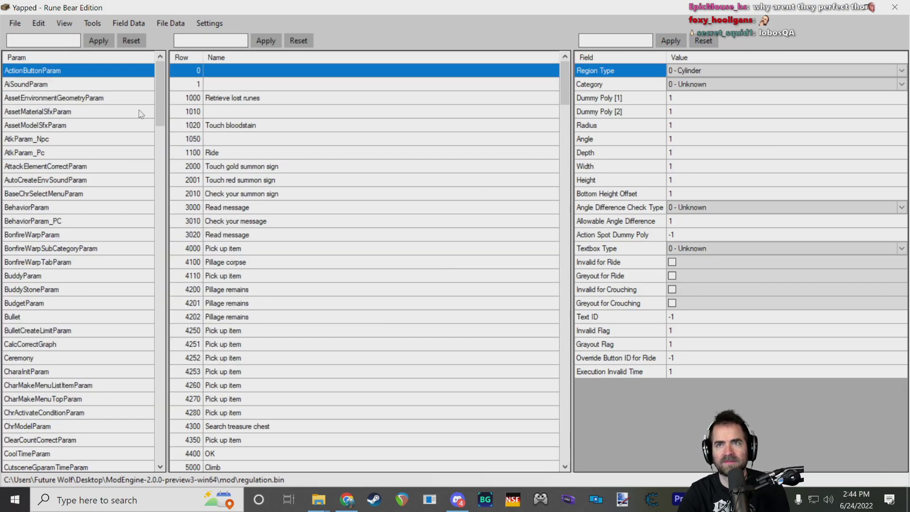
scroll(139, 117, down, 20)
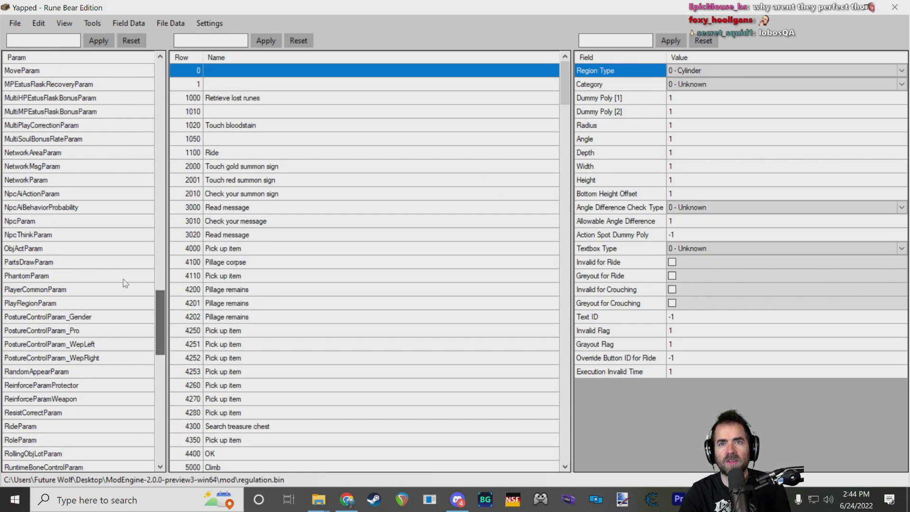
click(51, 222)
- Find the Melina rows in NpcParam and compare the fields of Melina and Melina [Tier 11]
scroll(282, 258, down, 10)
scroll(282, 258, up, 14)
click(244, 113)
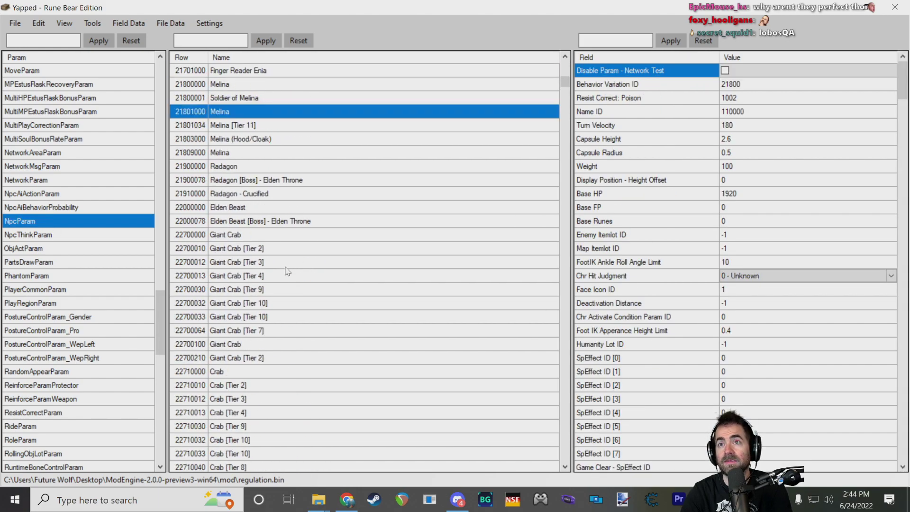
click(239, 126)
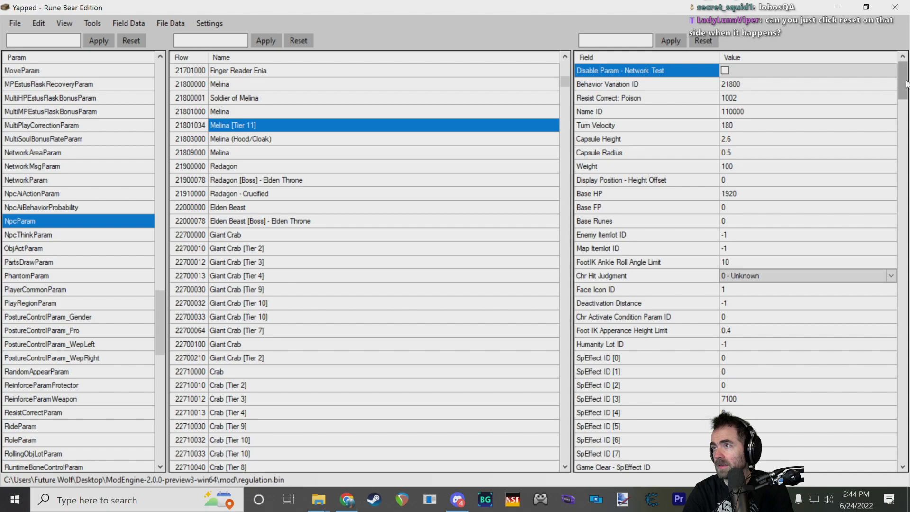
click(223, 126)
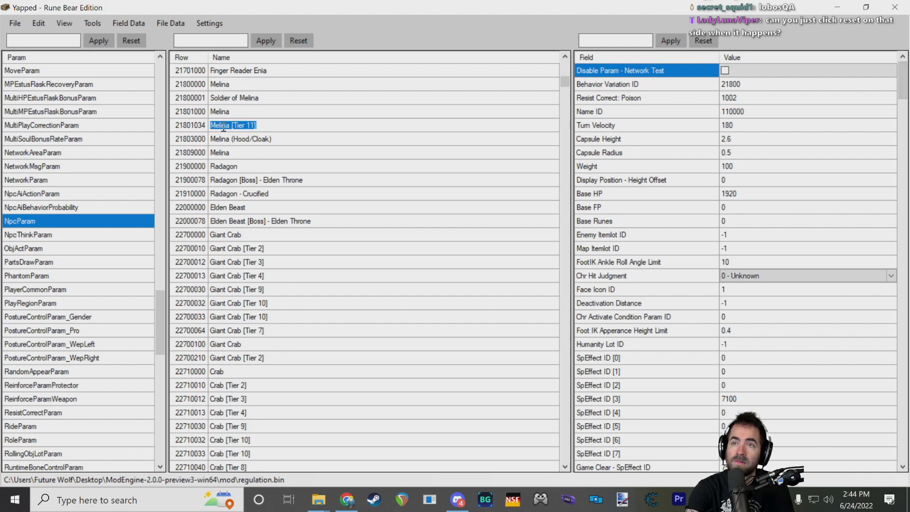
click(248, 99)
click(247, 124)
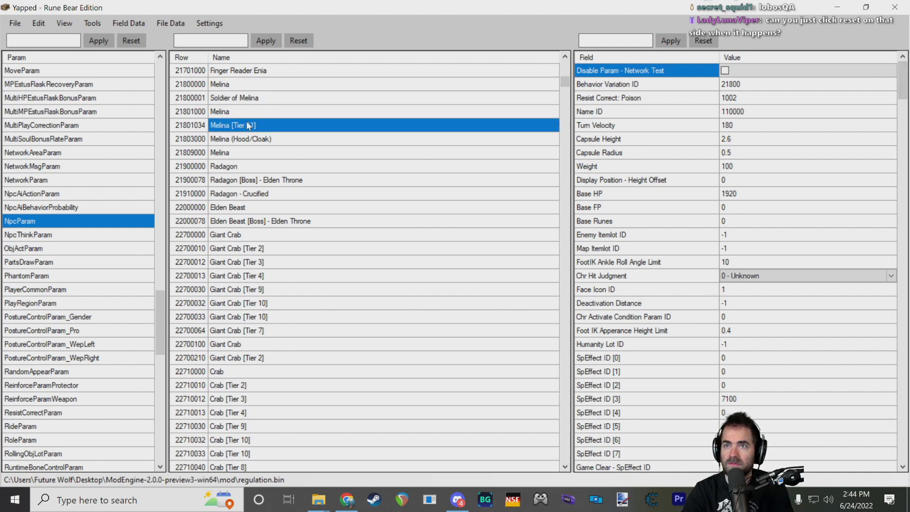
- Delete the Soldier of Melina row 21800001 from NpcParam
scroll(249, 107, up, 3)
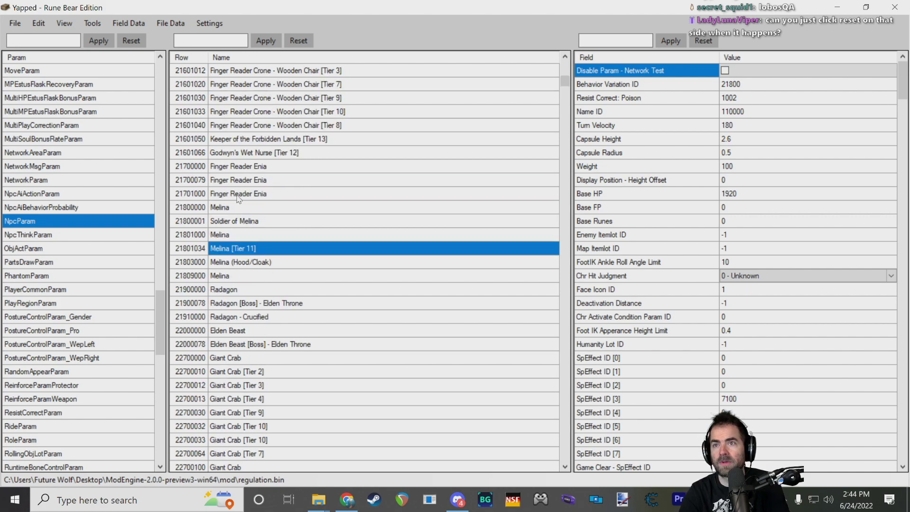
click(227, 222)
key(Delete)
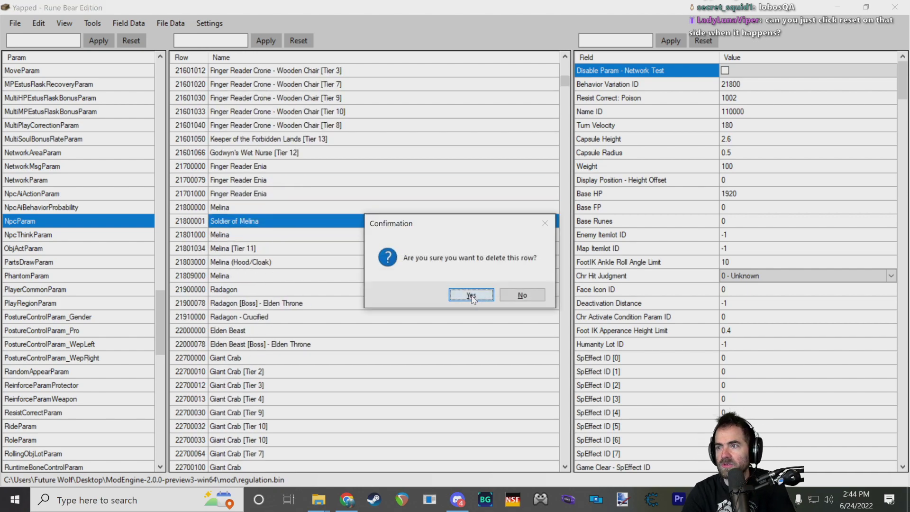
click(471, 295)
- Duplicate the Melina [Tier 11] row with ID 21800001 and the name Soldier of Melina
click(237, 237)
click(243, 222)
click(246, 235)
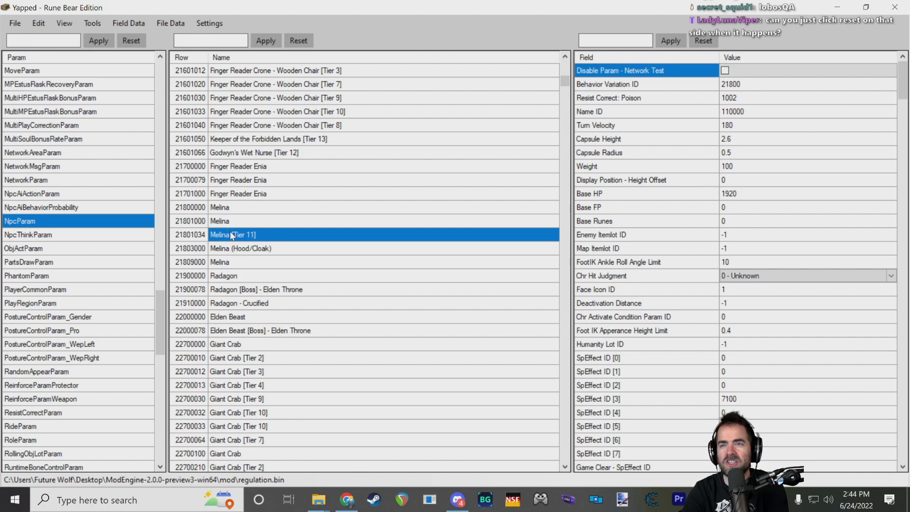
key(ctrl+d)
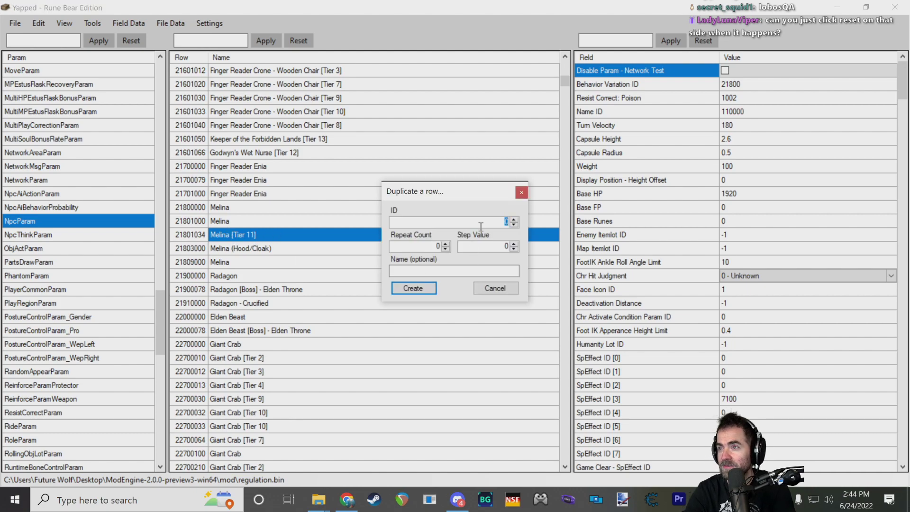
text(21800001)
click(447, 271)
text(Soldier of Melina)
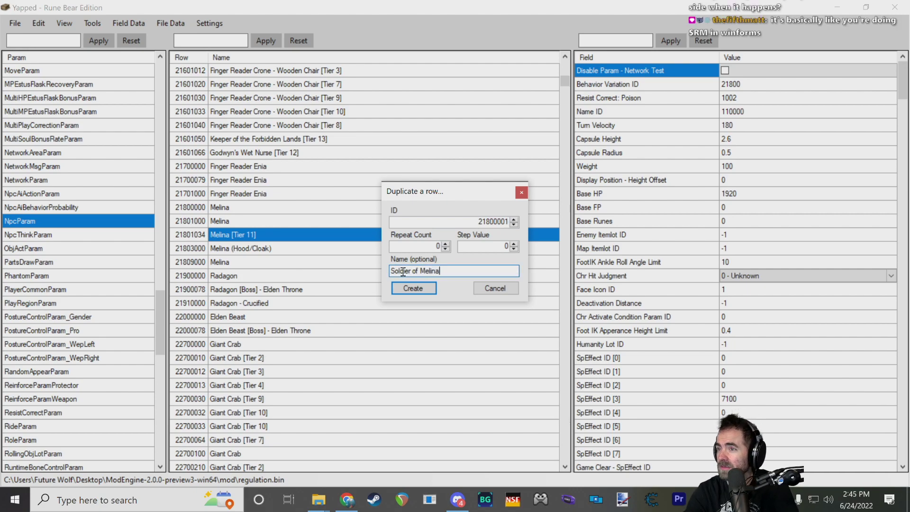
key(Return)
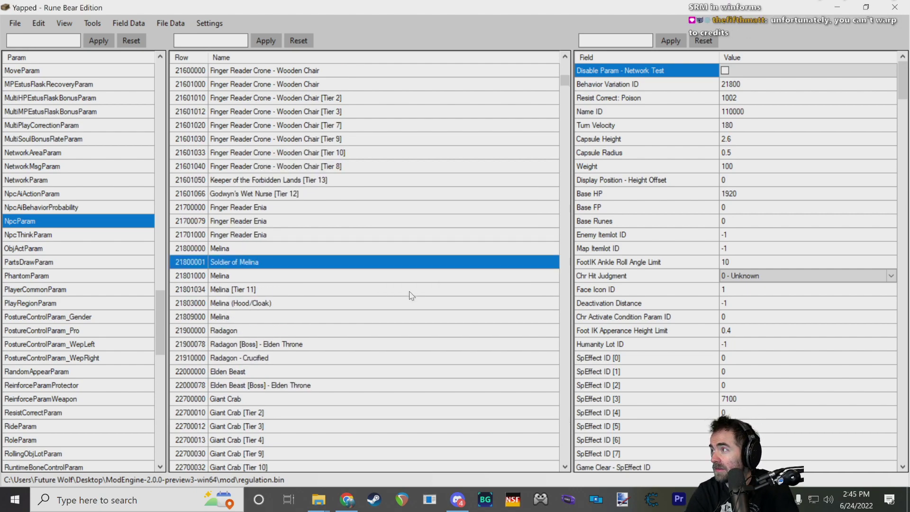
- Try to look further down the duplicated row's fields, and read the details of the application error
drag(902, 90, 901, 196)
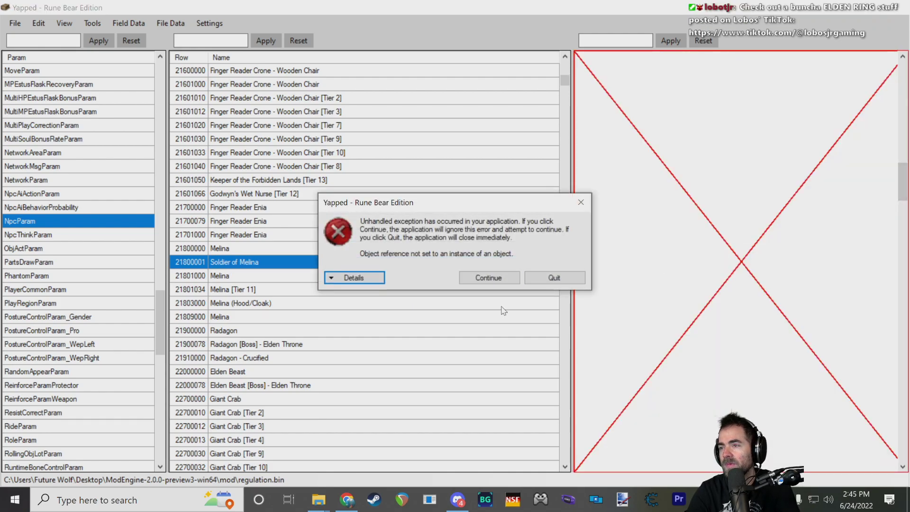
click(351, 278)
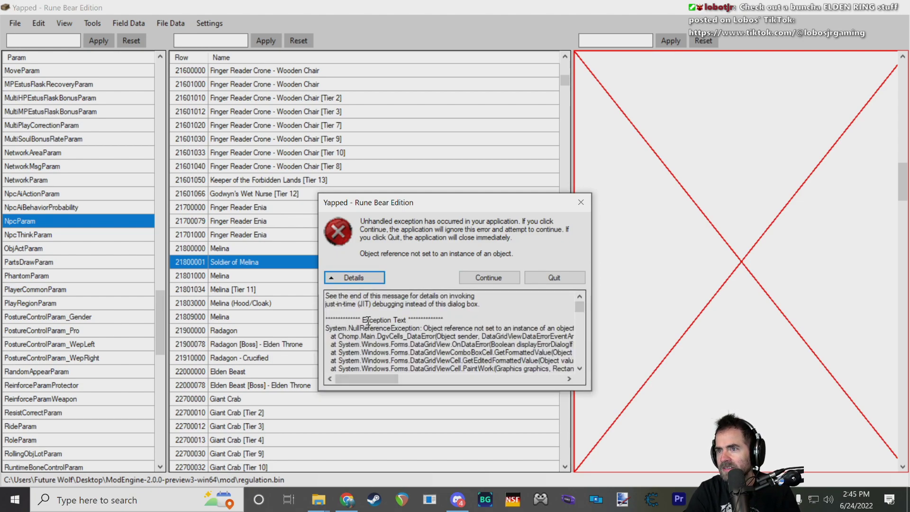
scroll(406, 331, down, 1)
mouse_move(384, 379)
mouse_down()
mouse_move(397, 385)
mouse_move(379, 385)
mouse_move(550, 389)
mouse_move(389, 382)
mouse_up()
scroll(448, 355, down, 6)
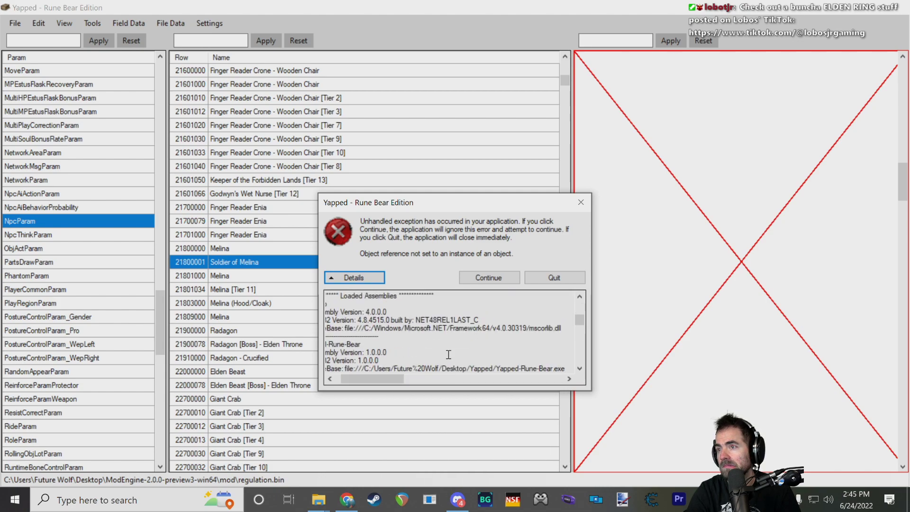
scroll(448, 355, down, 2)
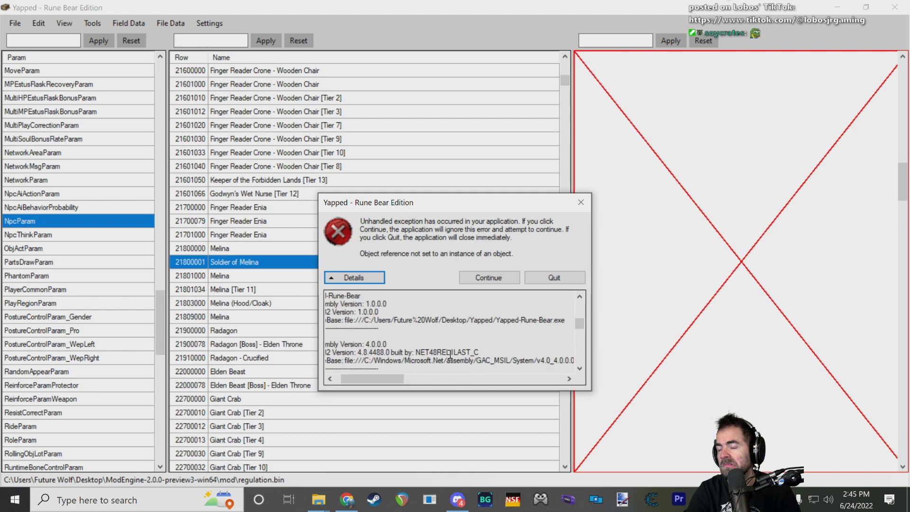
scroll(450, 353, down, 1)
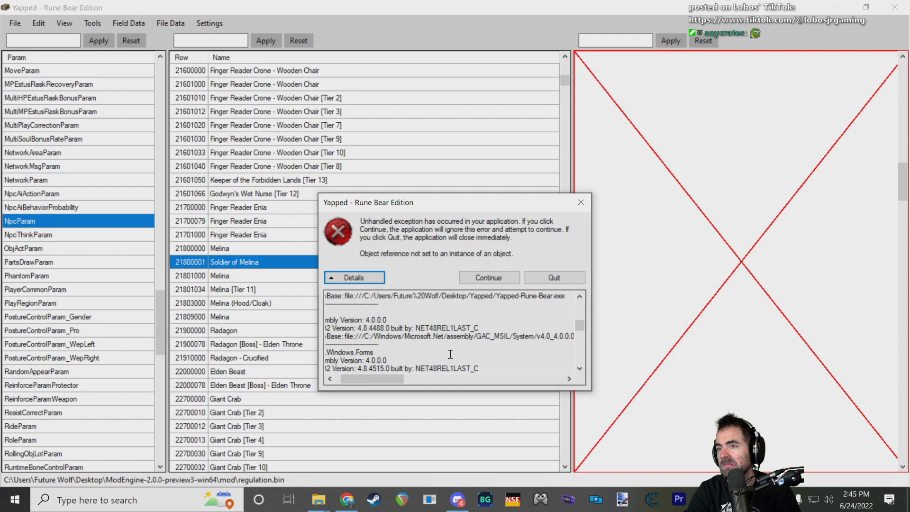
- Quit the crashed param editor, relaunch it, and open NpcParam
click(534, 279)
click(505, 218)
double_click(498, 231)
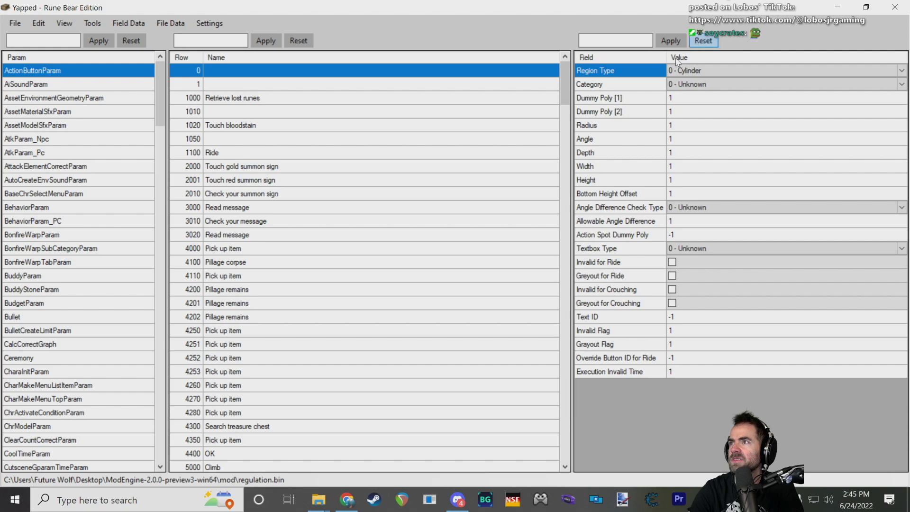
click(239, 345)
scroll(82, 356, down, 8)
scroll(76, 342, down, 20)
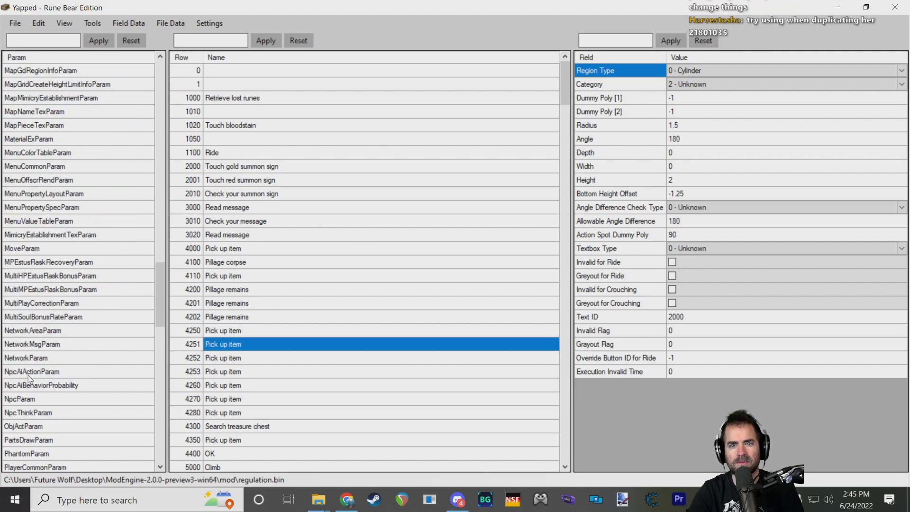
click(22, 399)
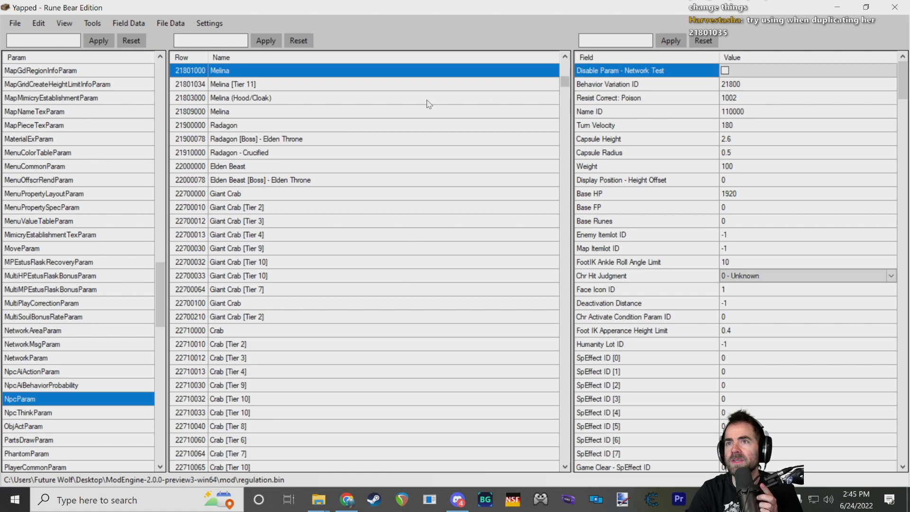
- Duplicate the Melina [Tier 11] row with ID 21800002 and the name Soldier of Melina
scroll(217, 84, up, 2)
click(226, 167)
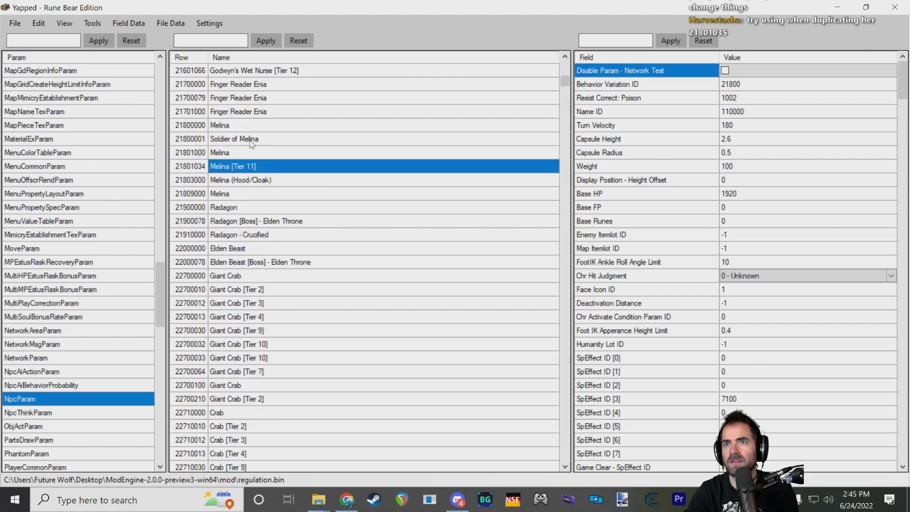
key(ctrl+d)
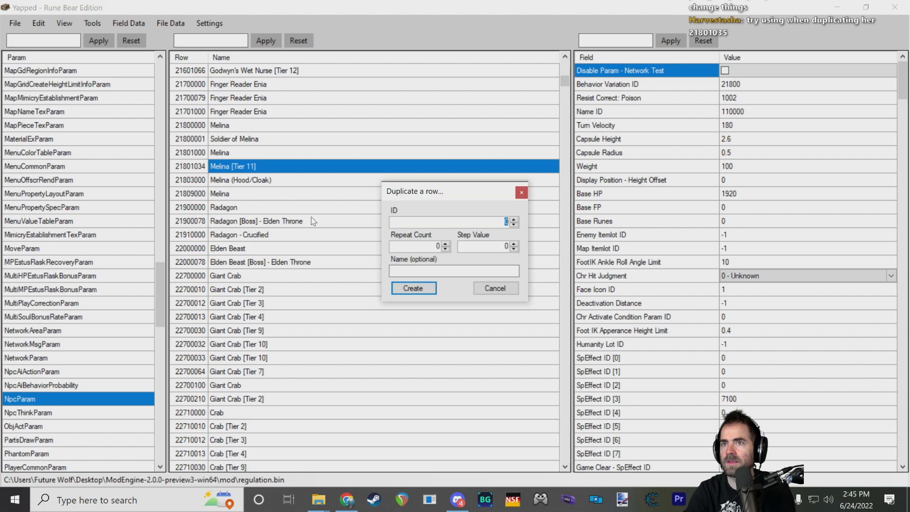
text(21800000)
key(BackSpace)
text(2)
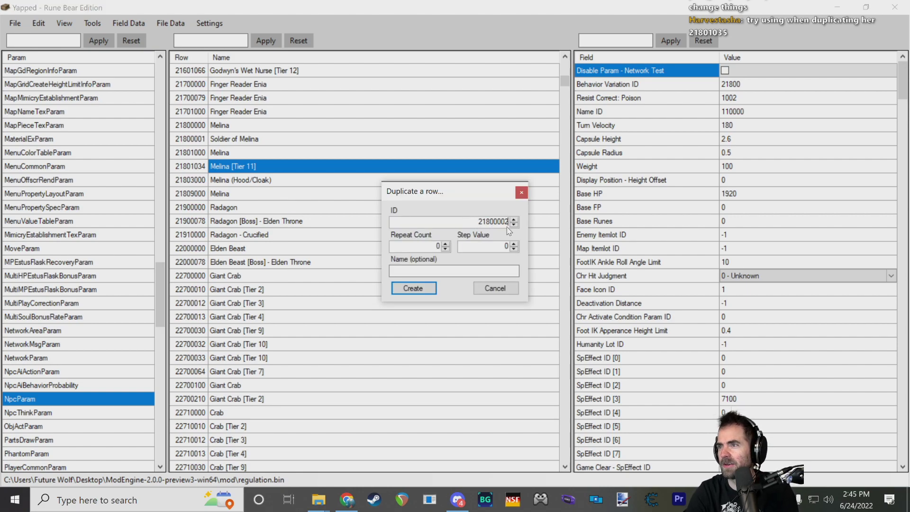
click(422, 270)
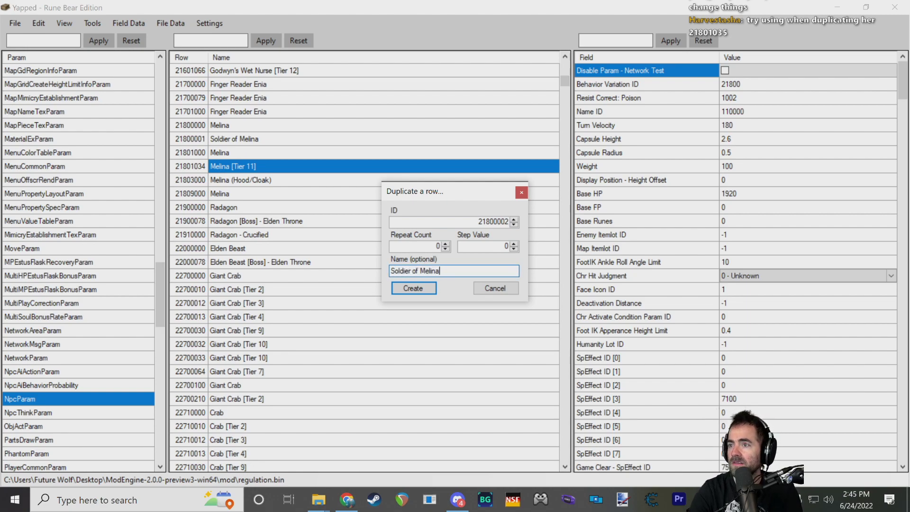
click(413, 288)
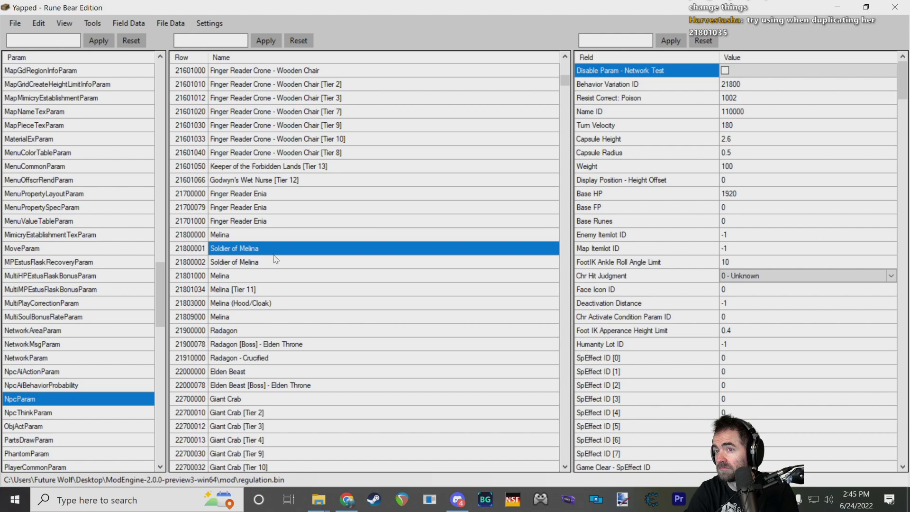
- Check the field list of the new row 21800002, and delete the older Soldier of Melina row 21800001
drag(904, 93, 845, 339)
scroll(842, 429, up, 15)
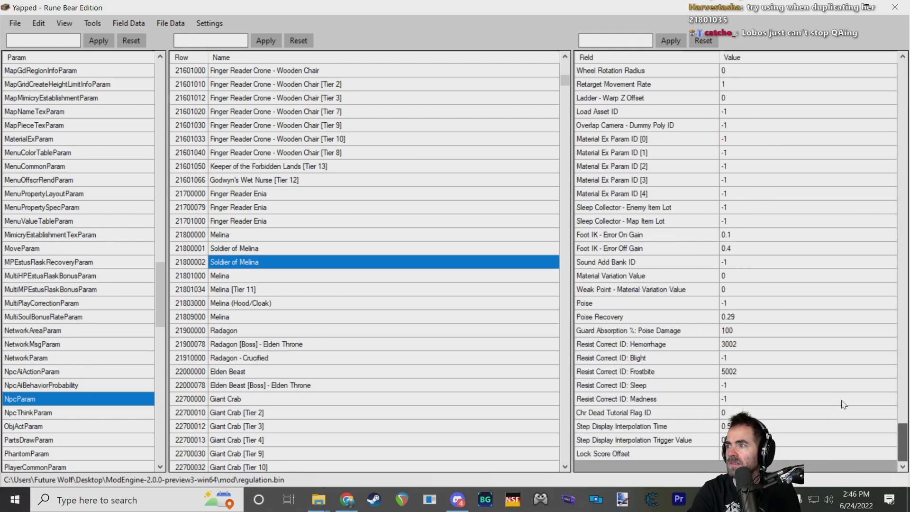
click(234, 250)
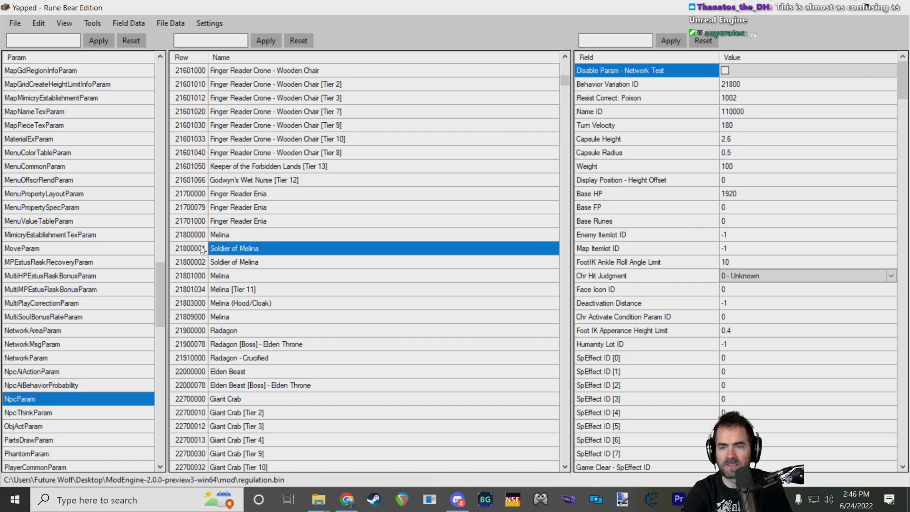
key(Delete)
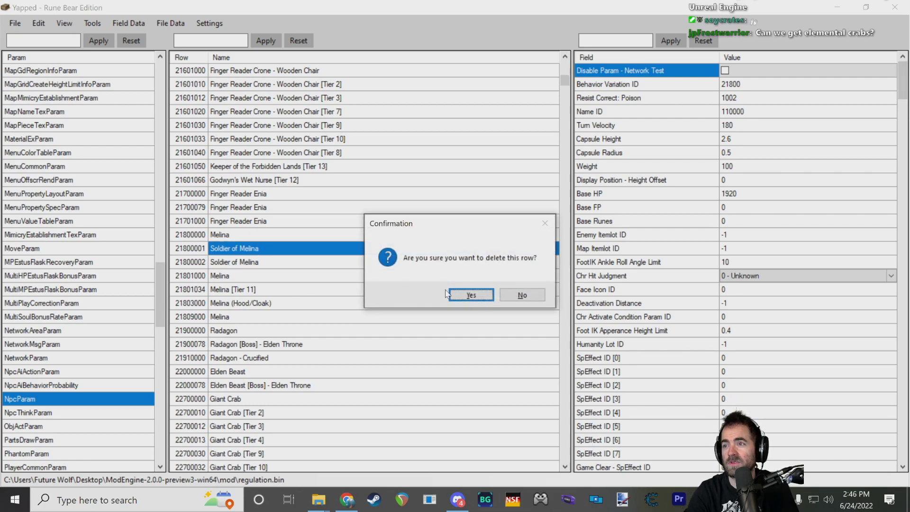
click(468, 296)
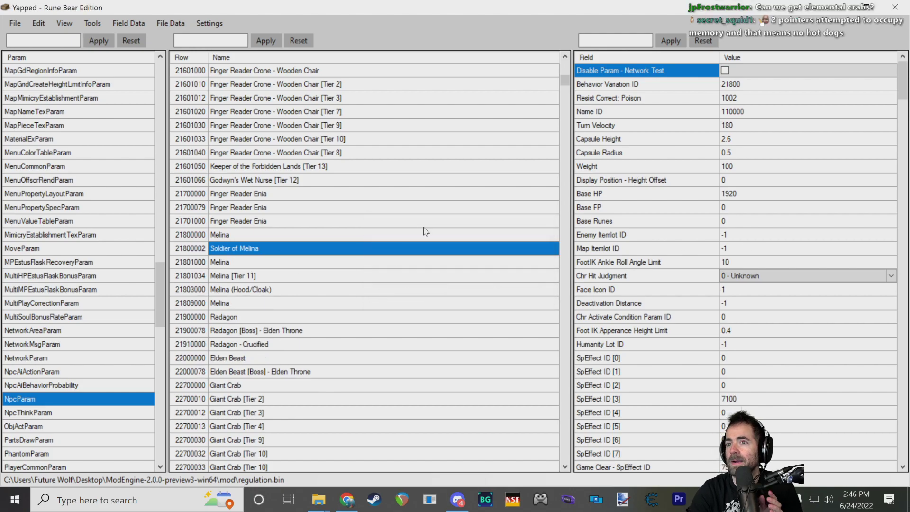
- Set the Team Type of Soldier of Melina row 21800002 to 7 - Boss
scroll(659, 224, down, 5)
scroll(659, 224, down, 15)
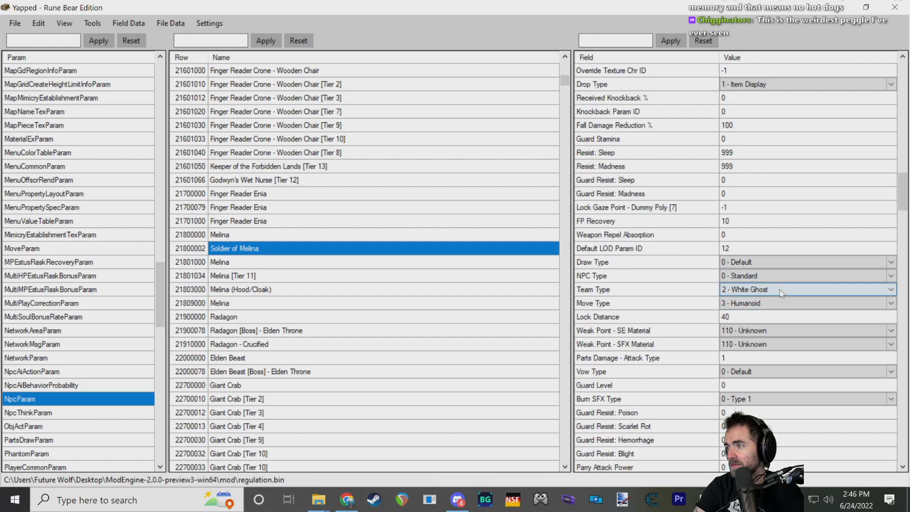
click(797, 294)
scroll(769, 94, up, 2)
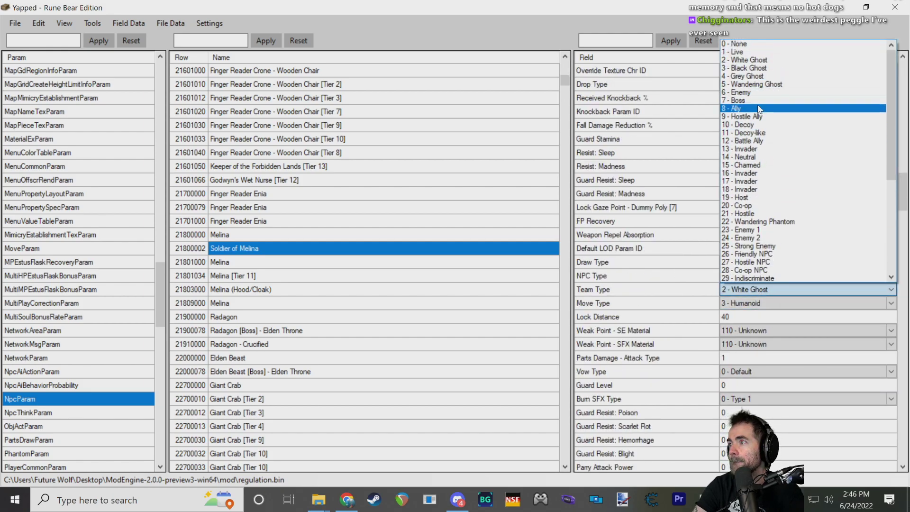
click(760, 101)
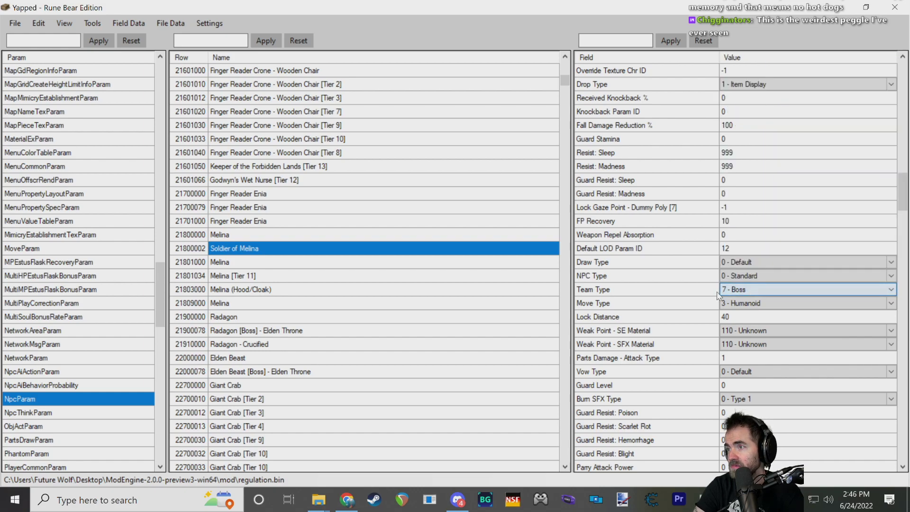
click(633, 291)
click(259, 253)
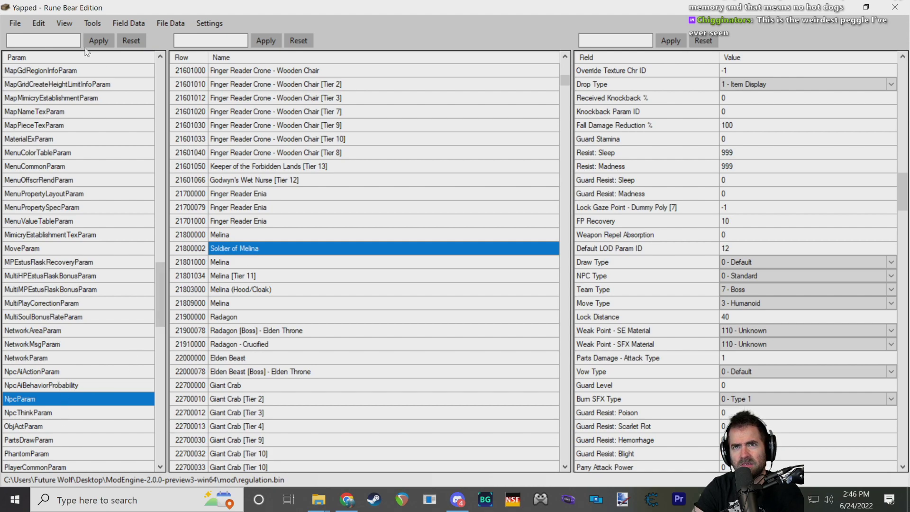
- Look through the remaining fields of the Soldier of Melina row, from the team and move types down to the SpEffect IDs
click(15, 24)
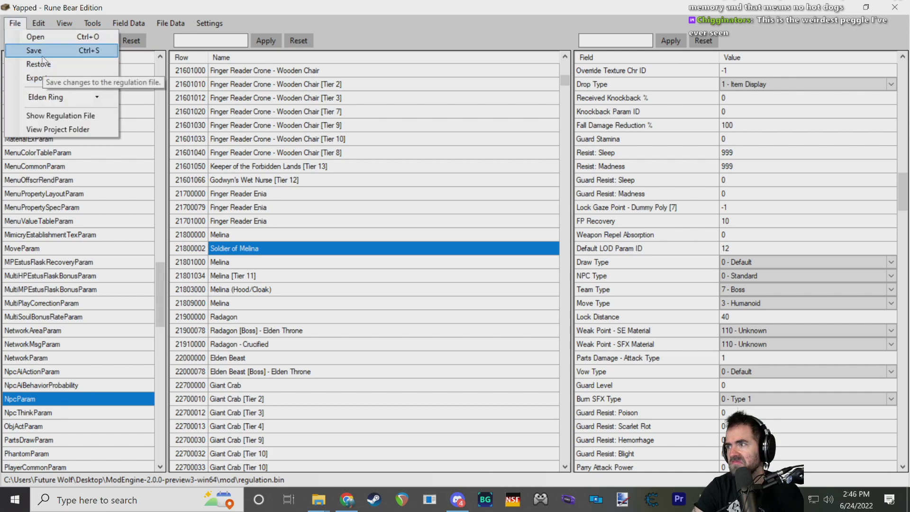
click(761, 124)
click(692, 252)
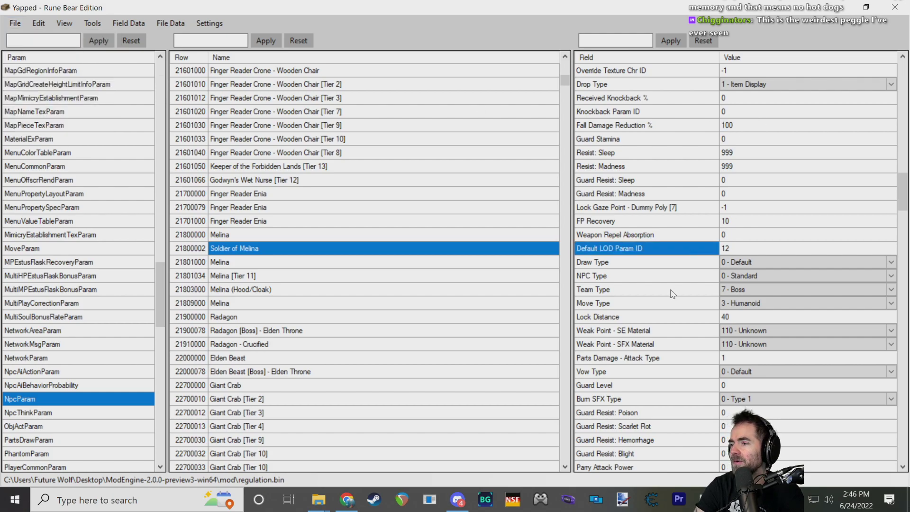
scroll(678, 288, down, 4)
scroll(682, 251, down, 15)
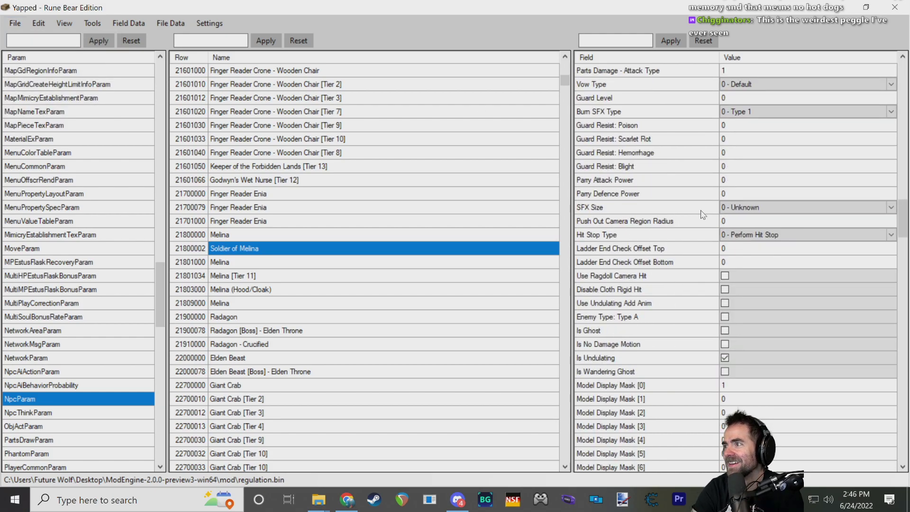
scroll(696, 244, down, 15)
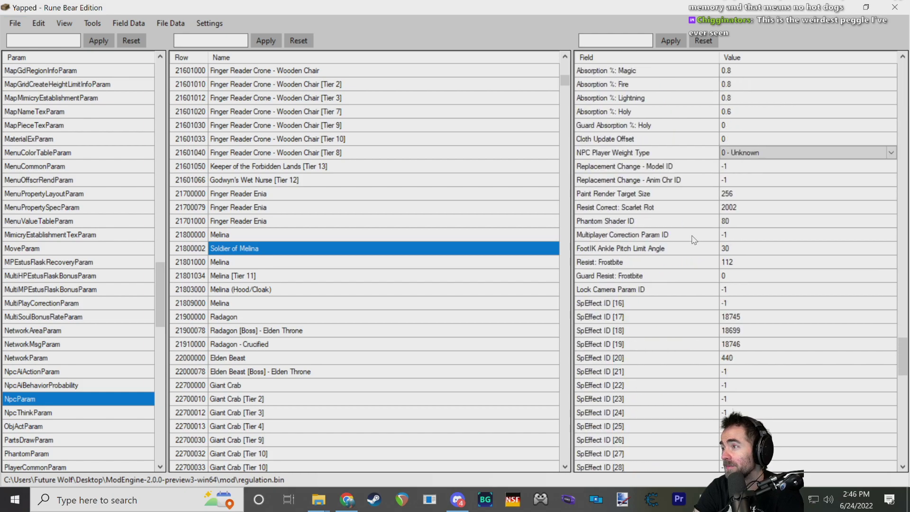
scroll(673, 225, up, 10)
scroll(673, 226, up, 20)
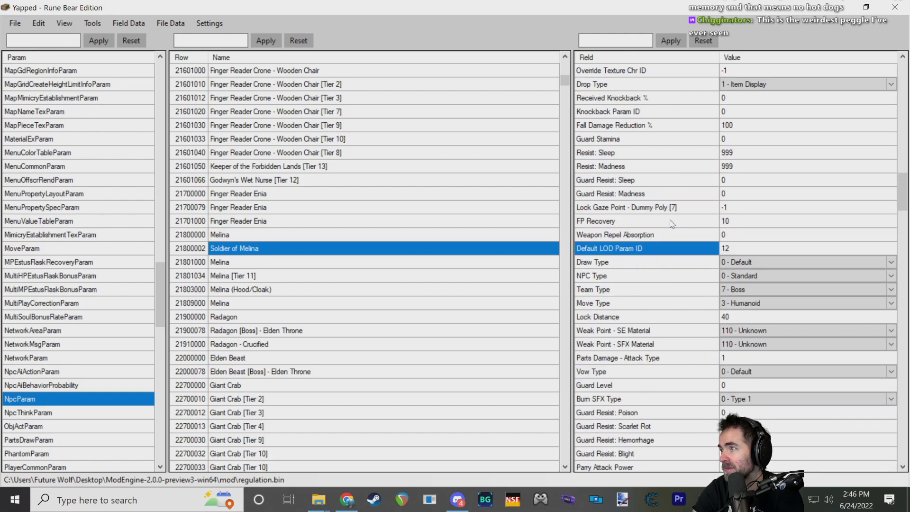
scroll(689, 212, down, 10)
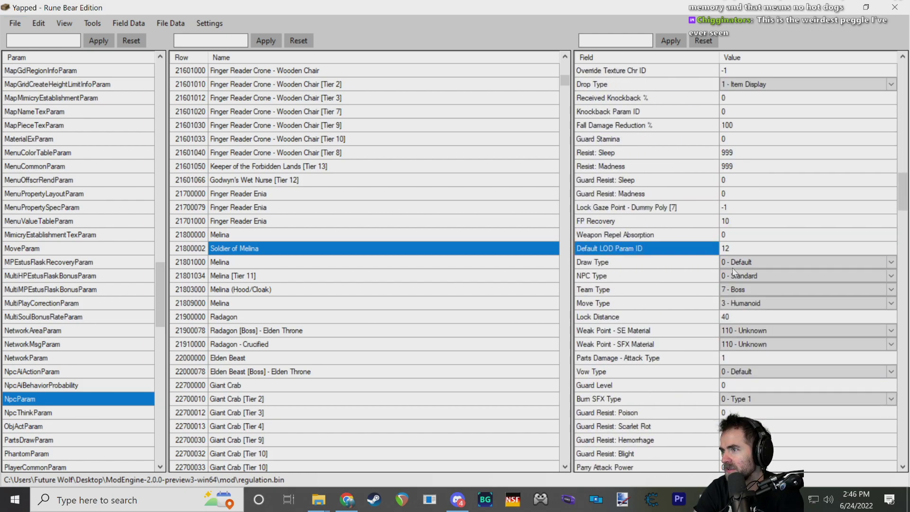
- Review the Move Type options of Soldier of Melina row 21800002 and set it to 8 - Floating
click(738, 306)
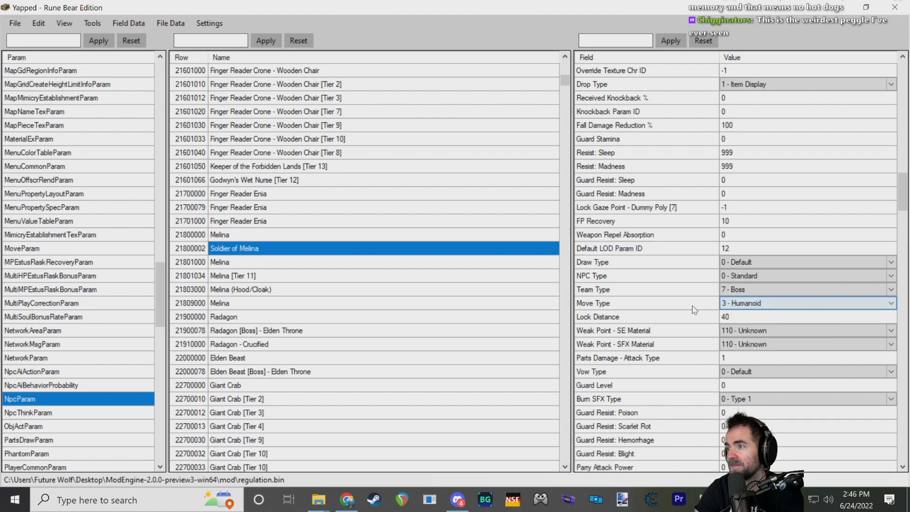
click(759, 304)
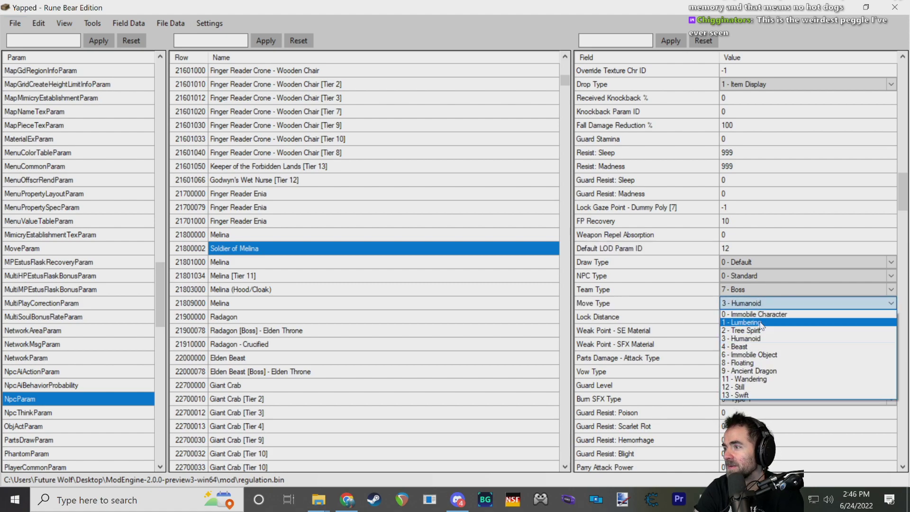
click(737, 304)
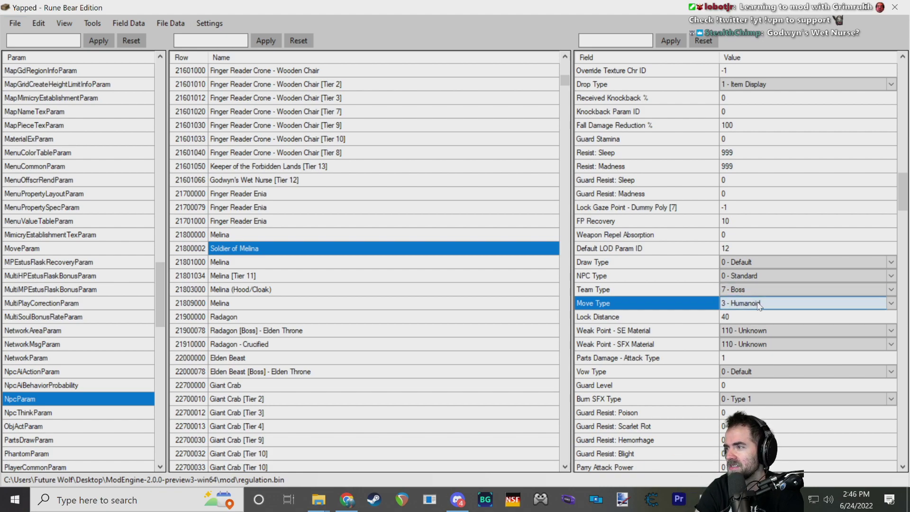
click(773, 306)
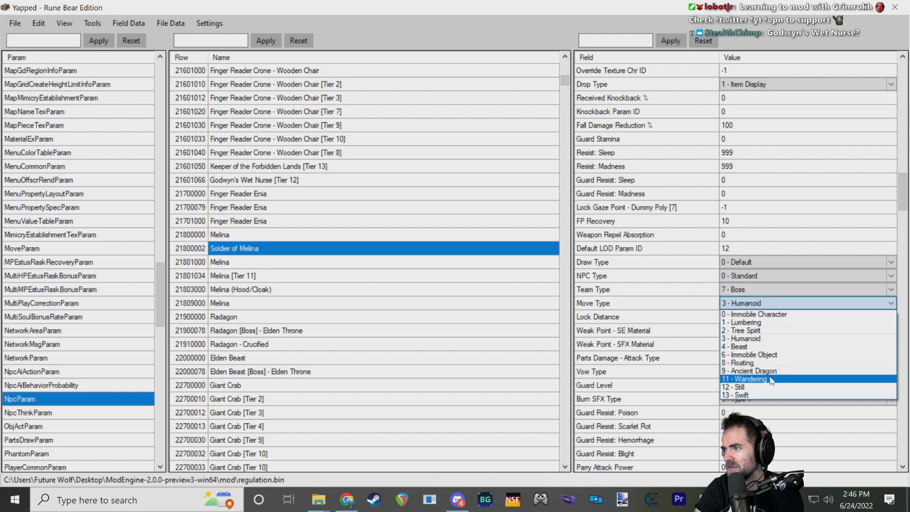
click(662, 305)
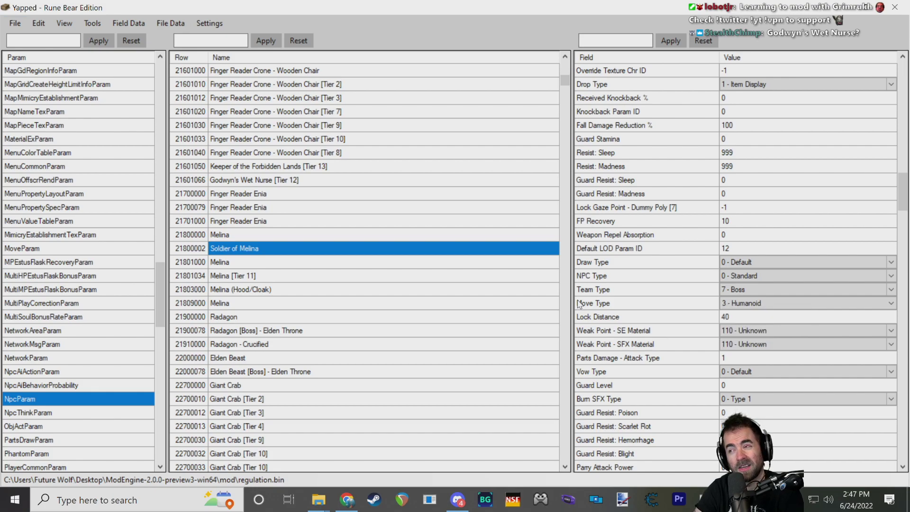
click(738, 304)
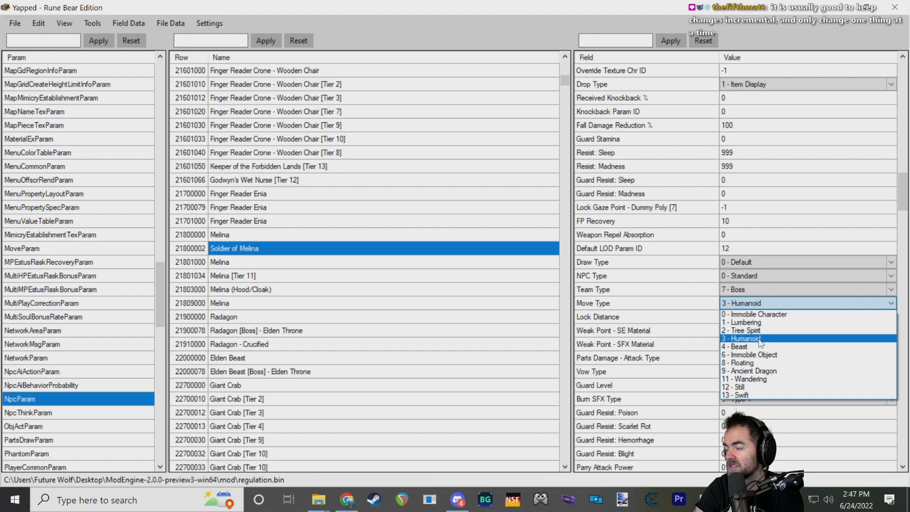
click(759, 363)
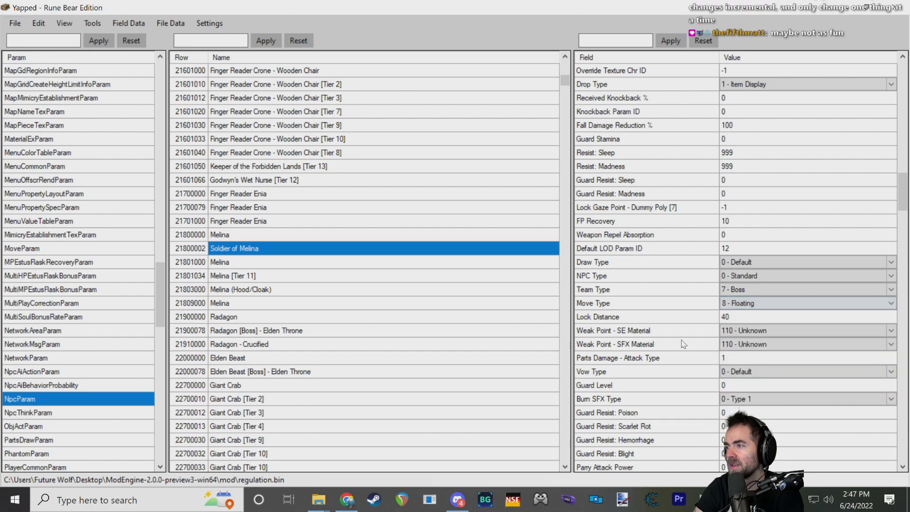
- Save the params to regulation.bin and bring up the ModEngine-2.0.0-preview3-win64 folder with launchmod_eldenring.bat selected
click(15, 22)
click(34, 59)
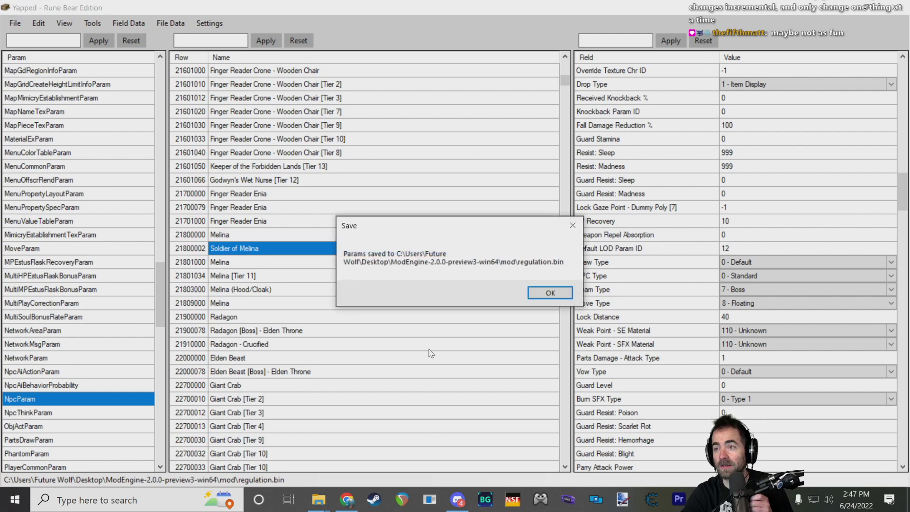
click(550, 292)
mouse_move(318, 500)
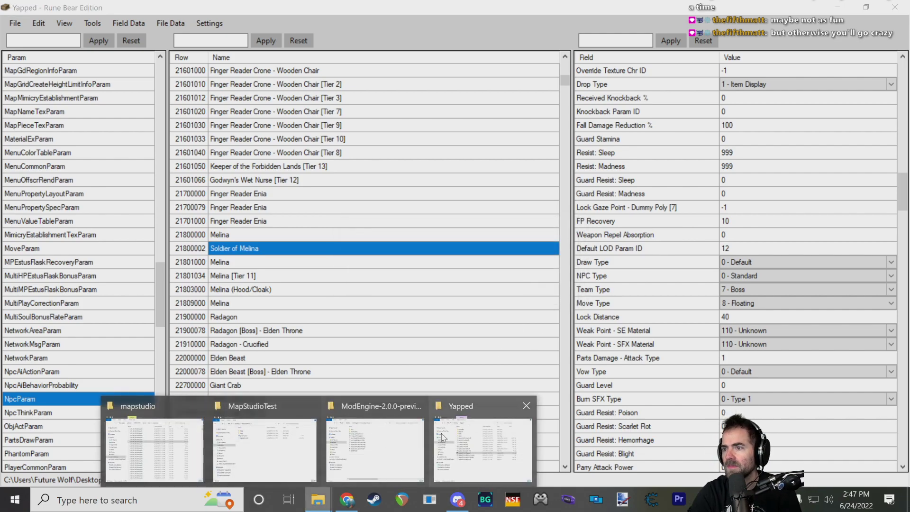
click(376, 443)
click(401, 198)
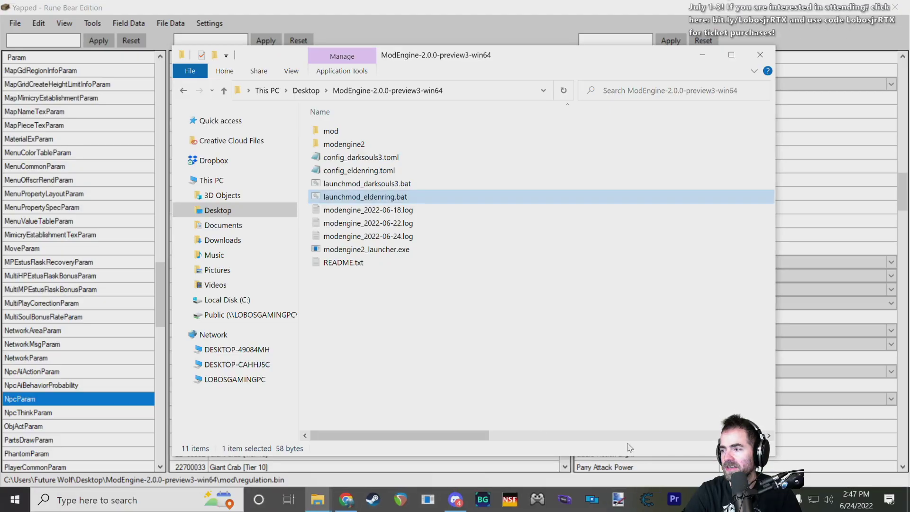
- Switch to Dark Souls Map Studio, set the placed Melina's NPCParamID to 21800002, and save the map
key(alt+Tab)
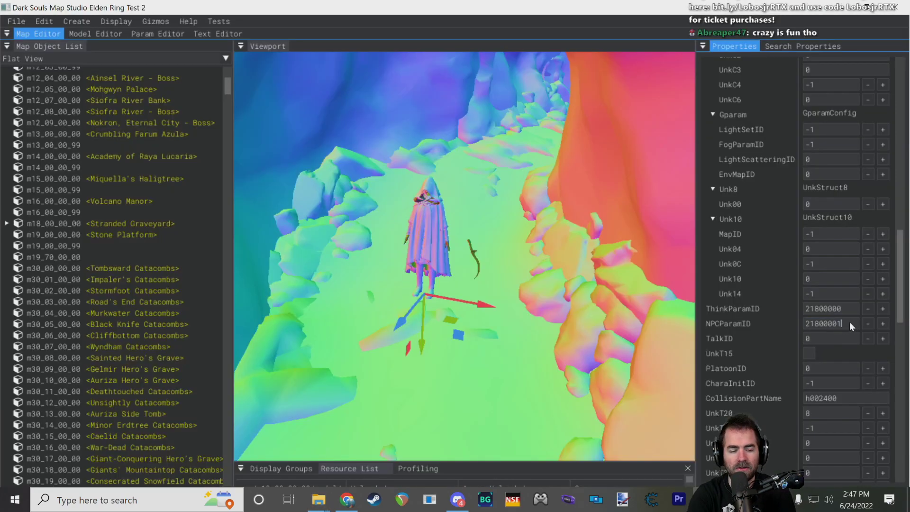
click(17, 21)
click(33, 91)
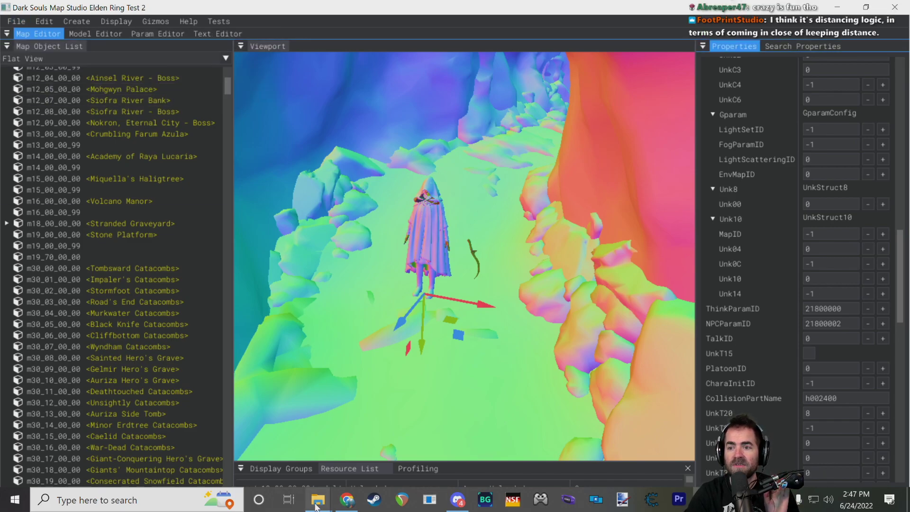
- Launch Elden Ring with launchmod_eldenring.bat from the ModEngine folder and load in to test the Melina boss fight
mouse_move(316, 506)
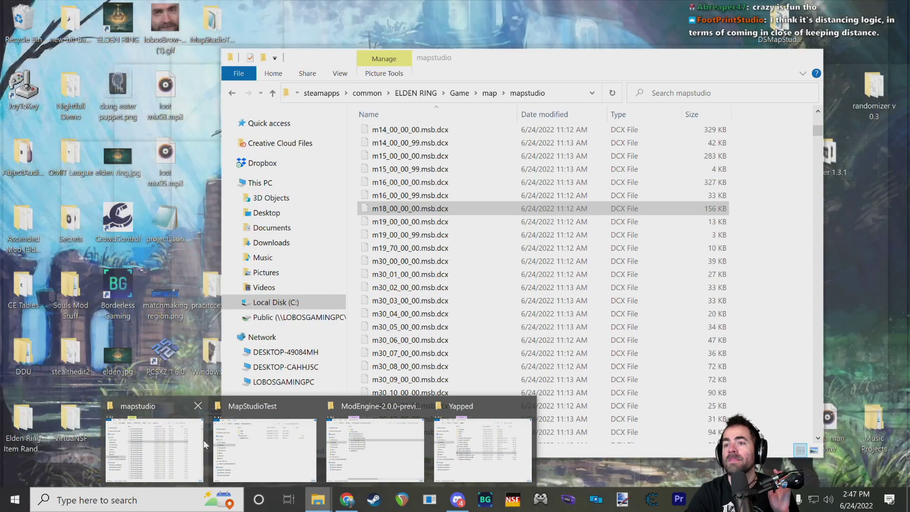
mouse_move(289, 445)
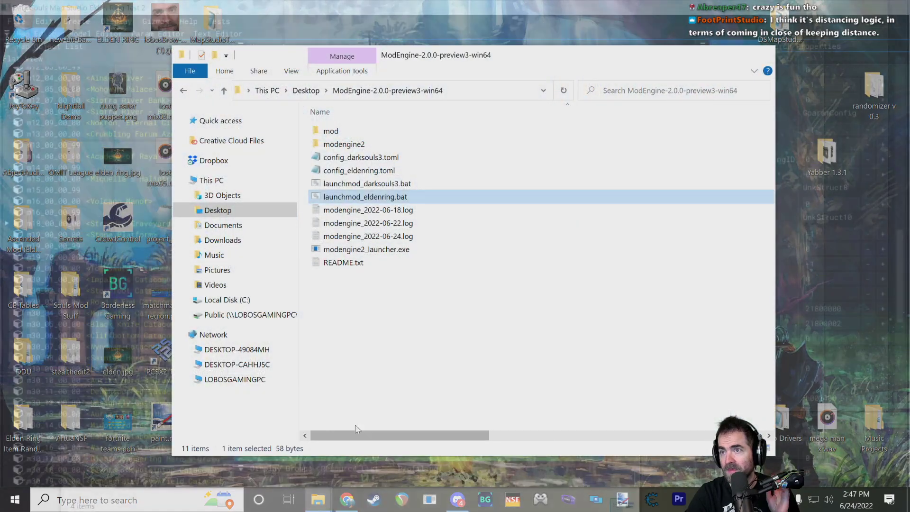
click(355, 425)
double_click(370, 197)
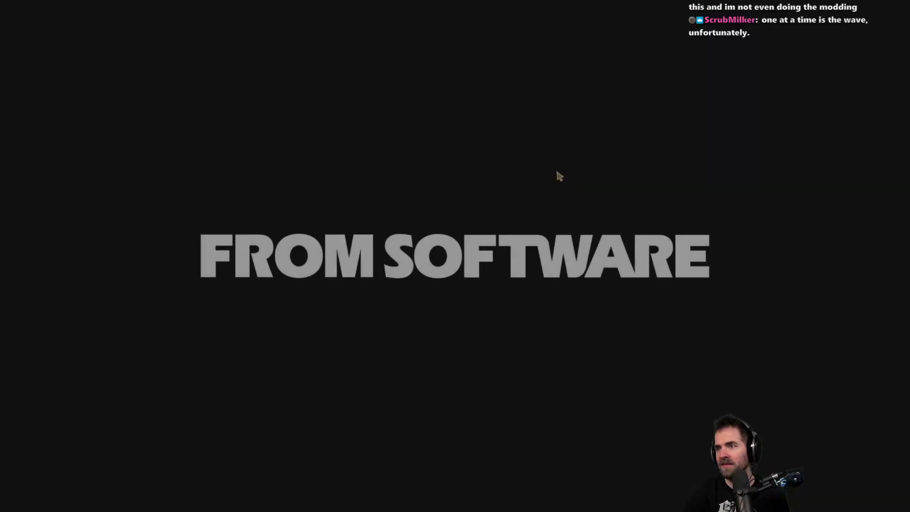
key(Return)
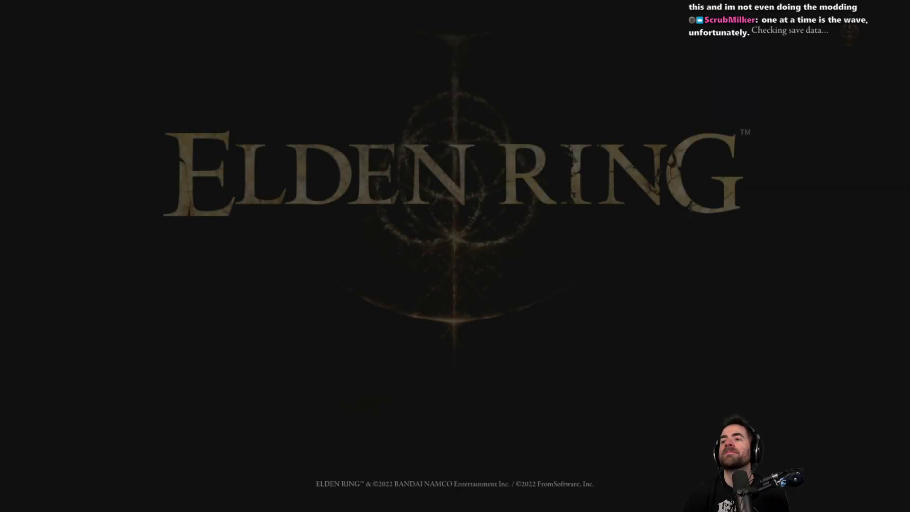
key(Return)
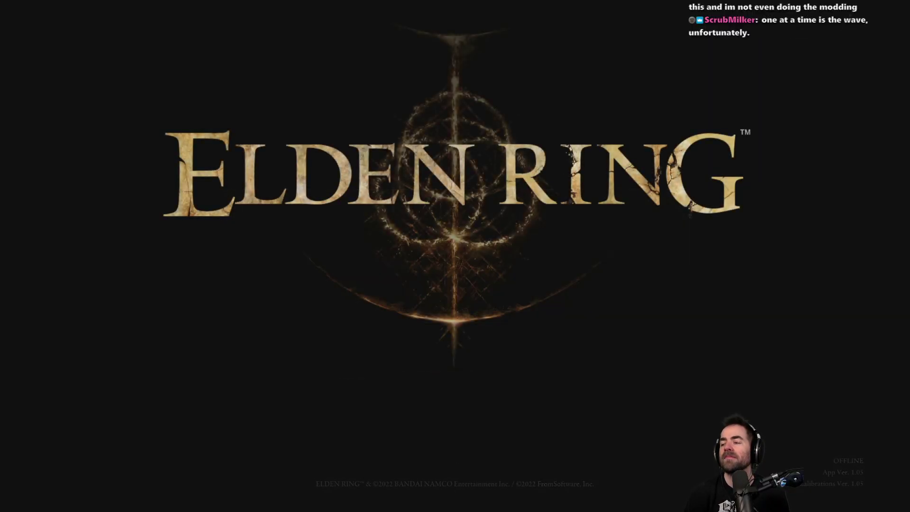
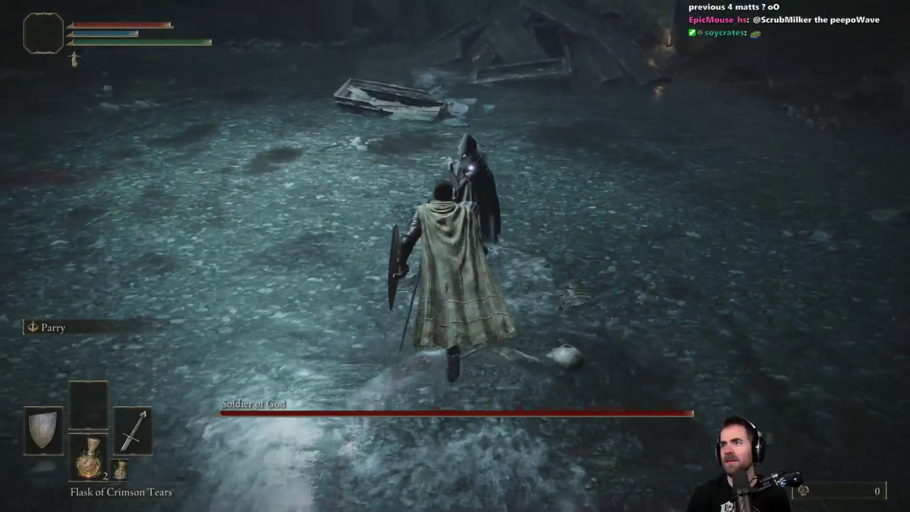
- Quit Elden Ring from the boss fight back to the desktop
key(Escape)
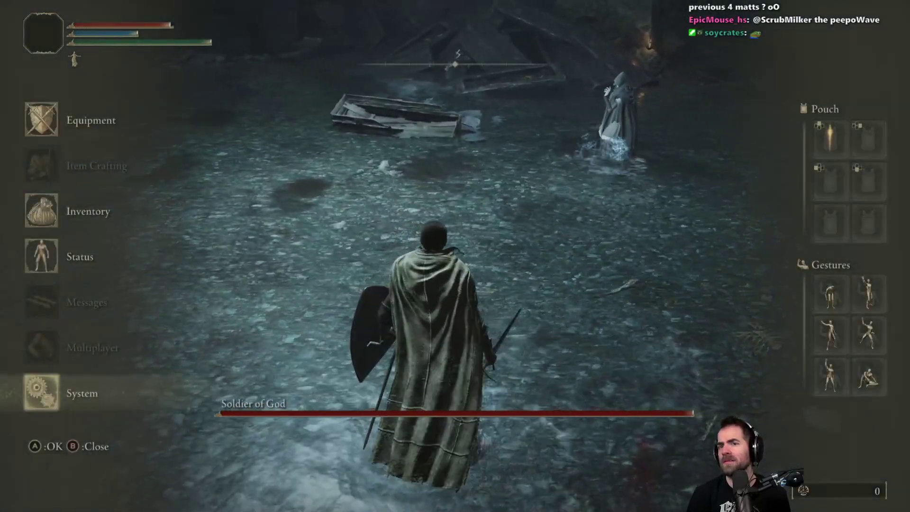
key(Return)
key(Return)
key(Return)
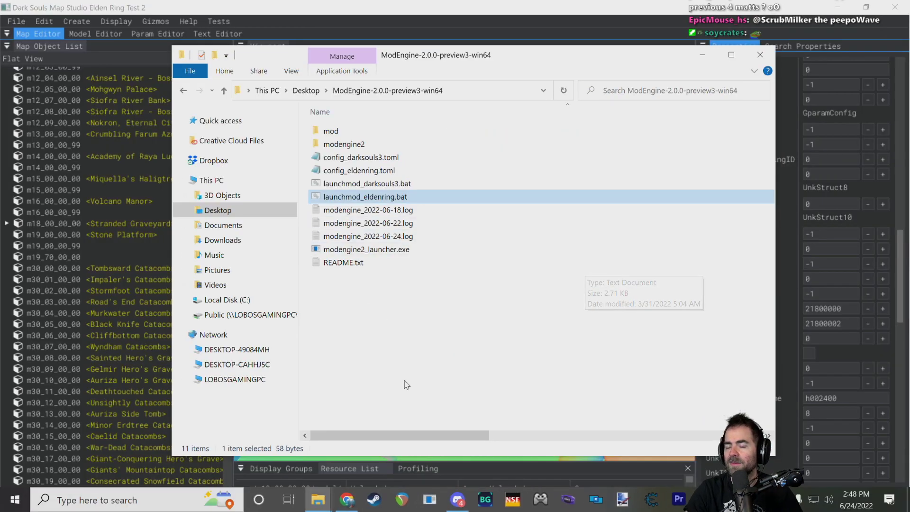
- Switch back to Yapped, set the Move Type of Soldier of Melina to 3 - Humanoid, and save the params
key(alt+Tab)
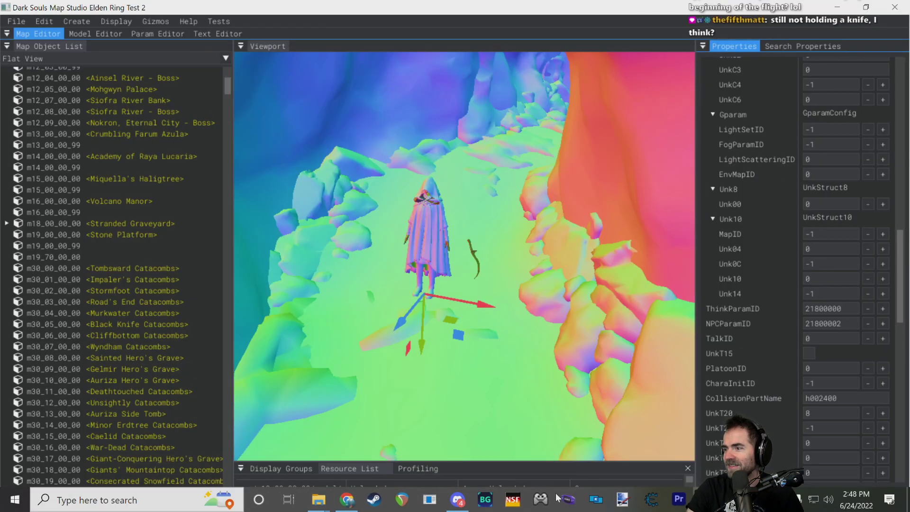
key(alt+Tab)
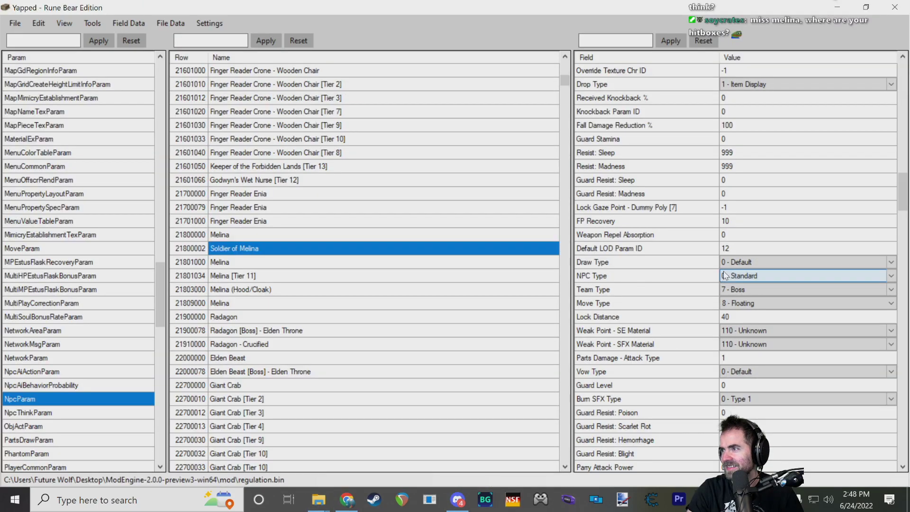
click(747, 292)
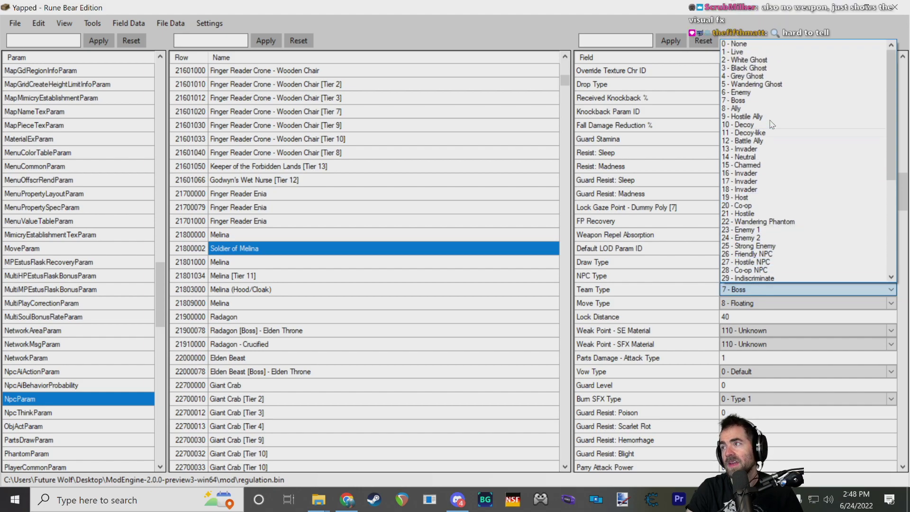
click(684, 347)
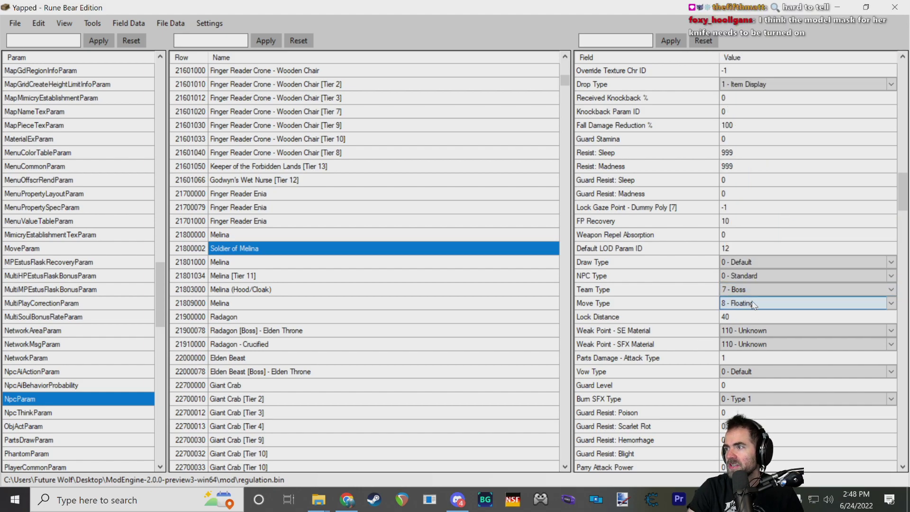
click(755, 304)
click(747, 337)
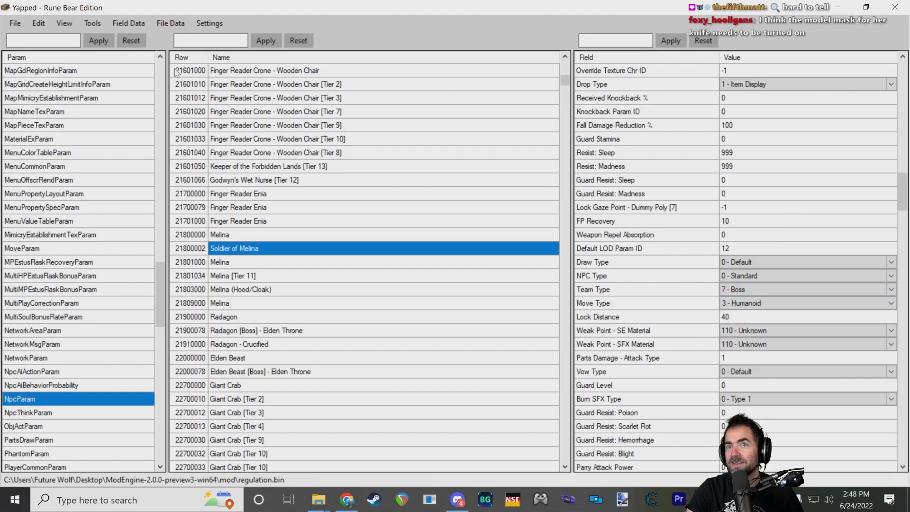
click(15, 24)
click(42, 60)
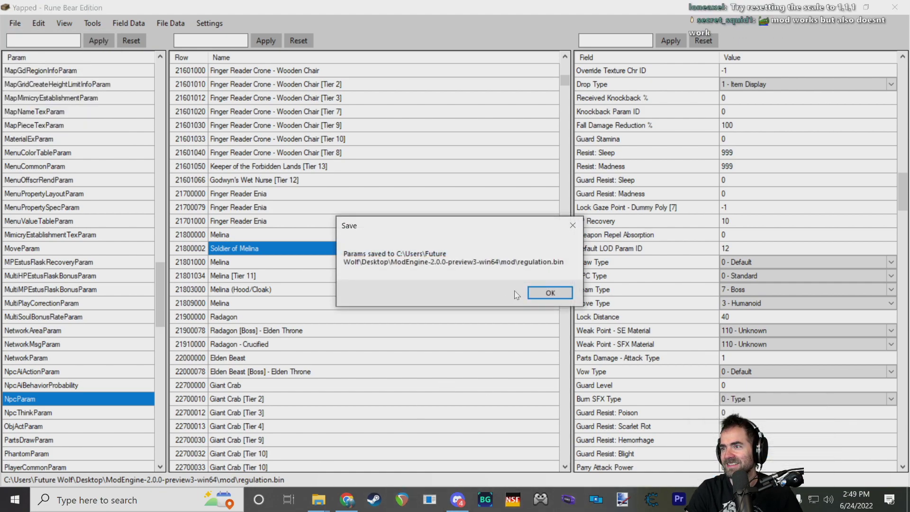
click(545, 292)
- Launch Elden Ring with launchmod_eldenring.bat from the ModEngine folder and load the saved character at the Stranded Graveyard
click(318, 500)
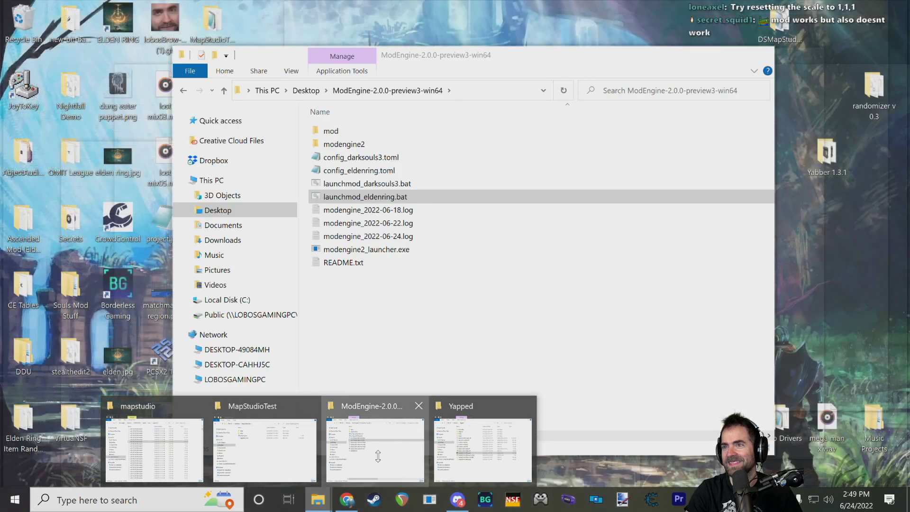
click(401, 449)
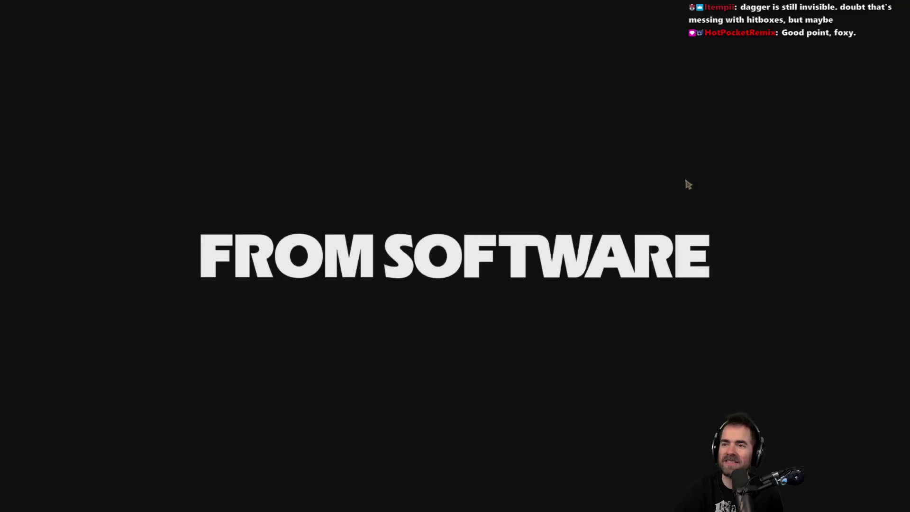
key(e)
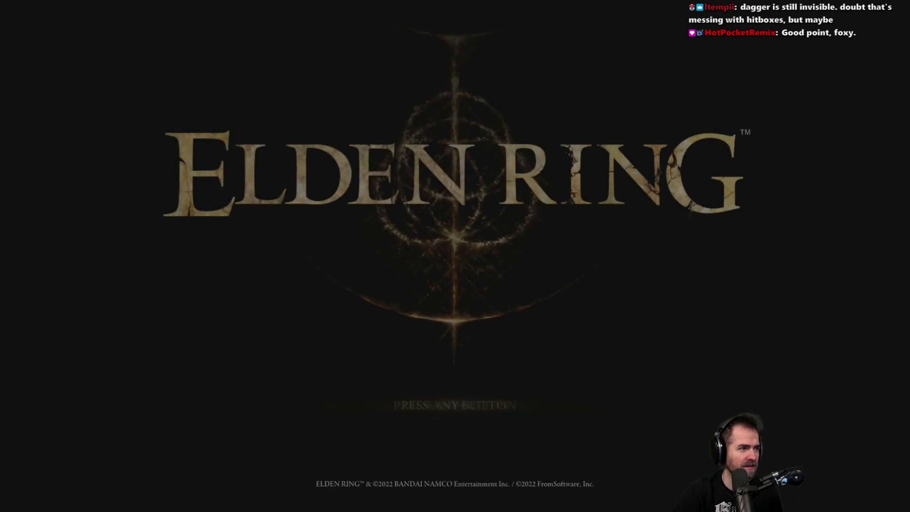
key(e)
key(Return)
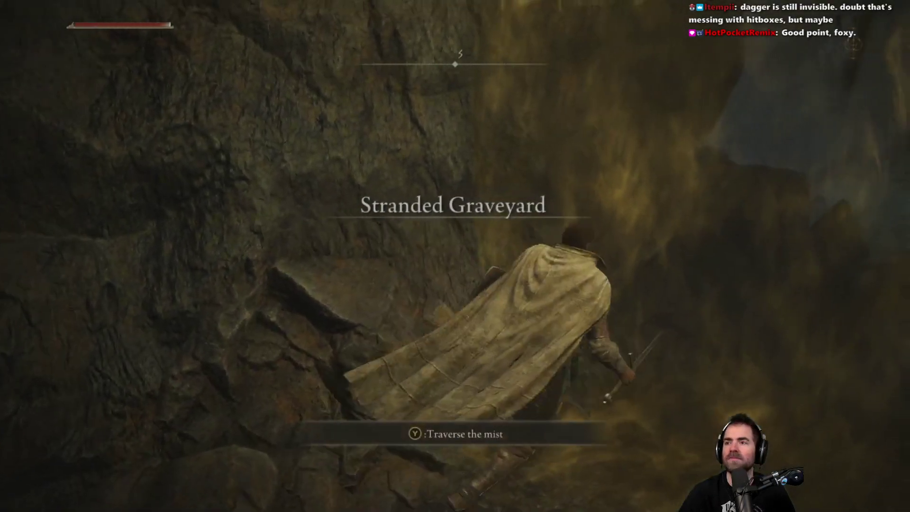
- Traverse the mist, approach Melina in the arena, and attack her to test her behaviour as the boss
key(e)
key(w)
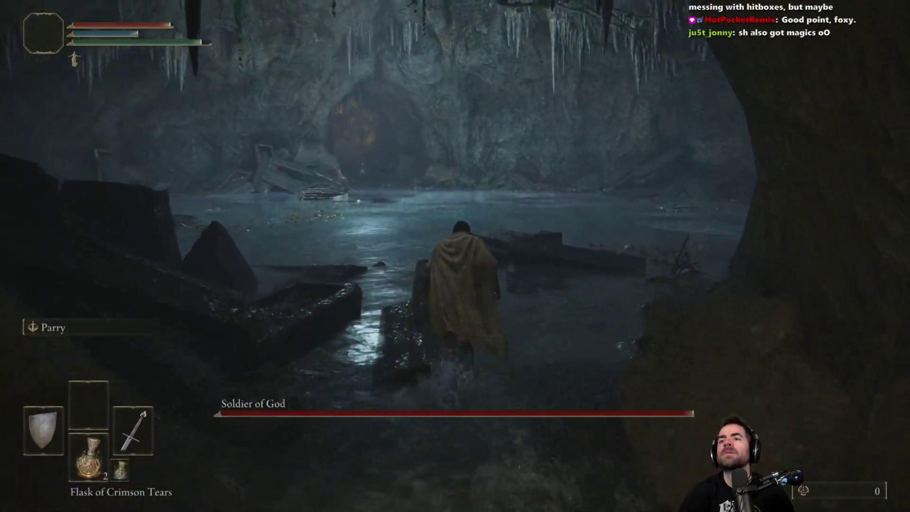
key(w)
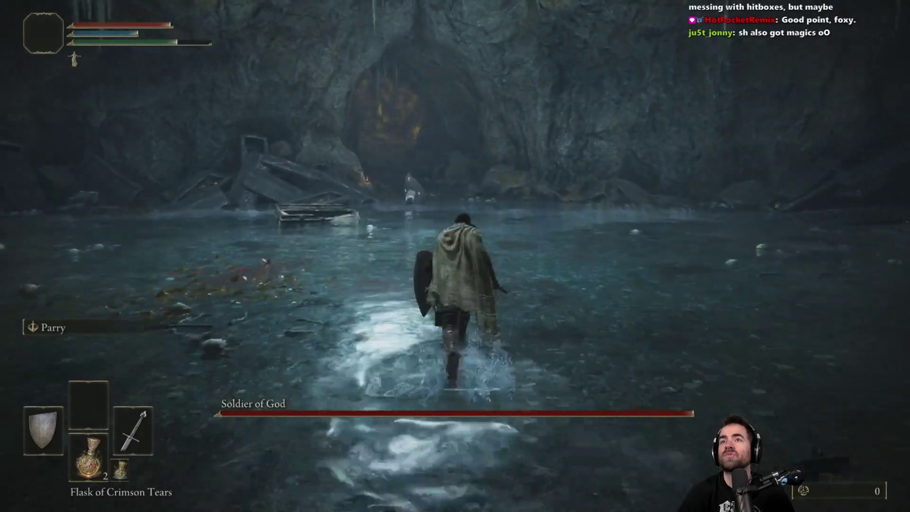
key(w)
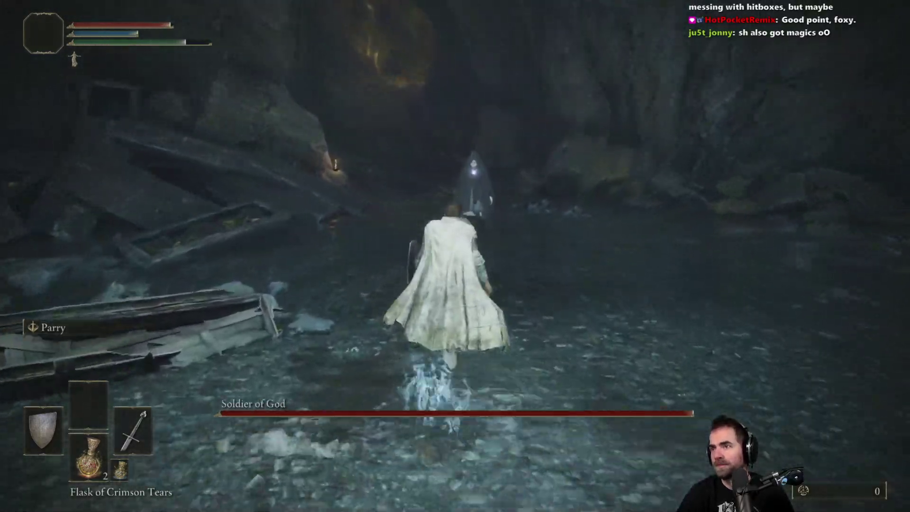
key(w)
key(Right)
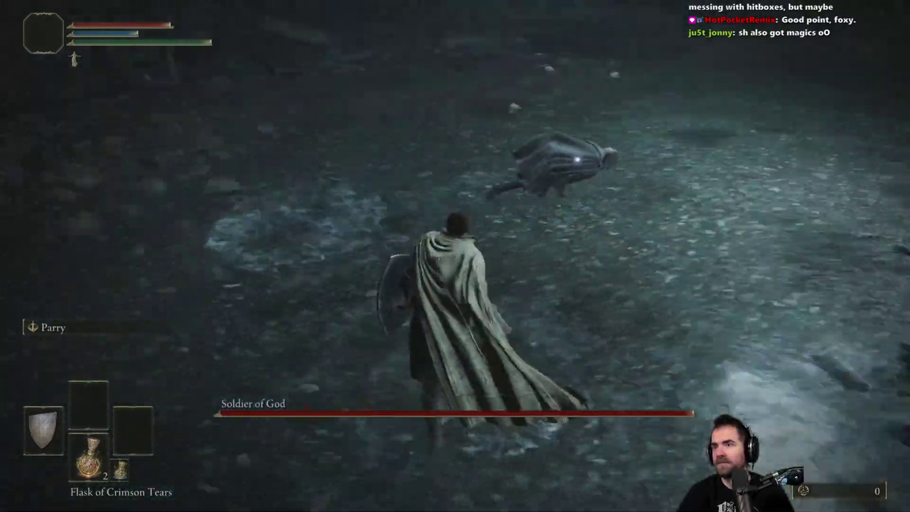
key(w)
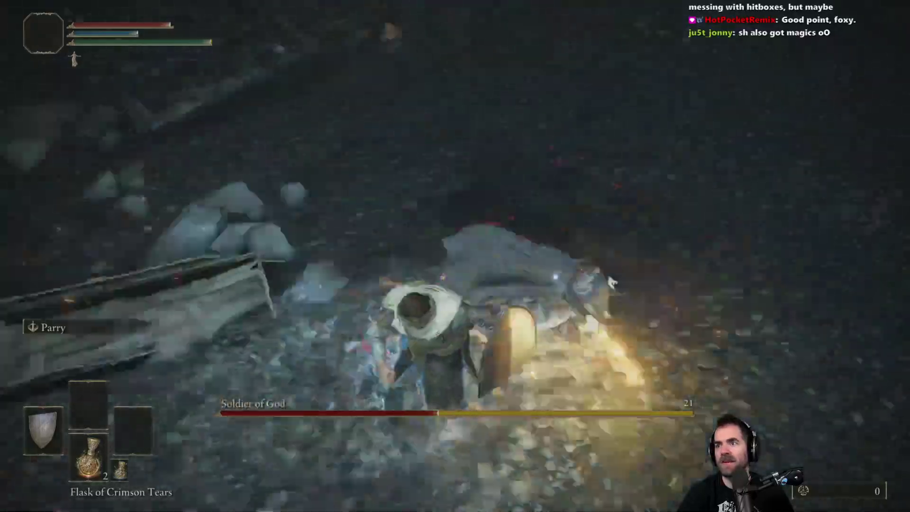
key(w)
key(Escape)
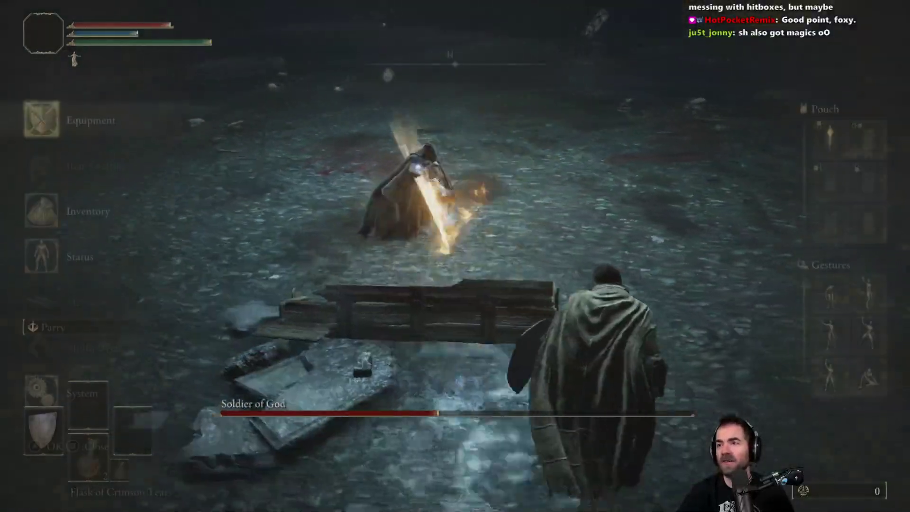
key(w)
key(Escape)
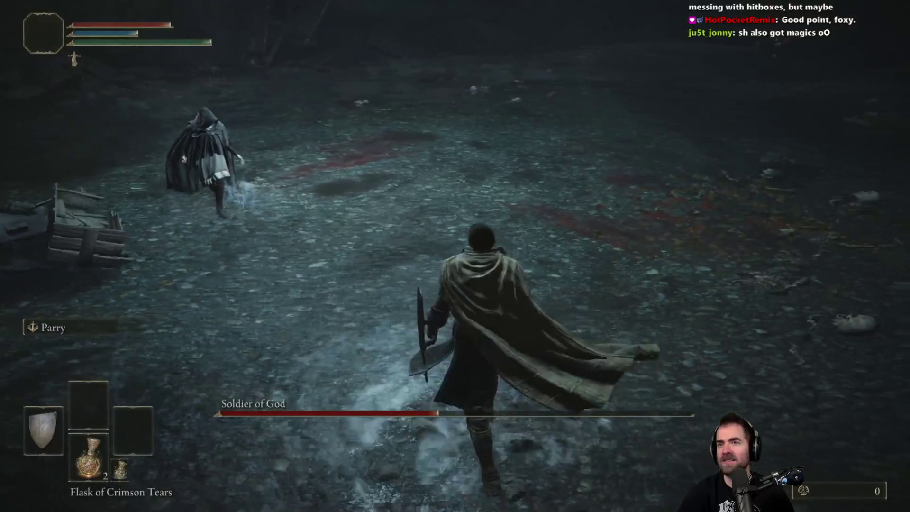
key(s)
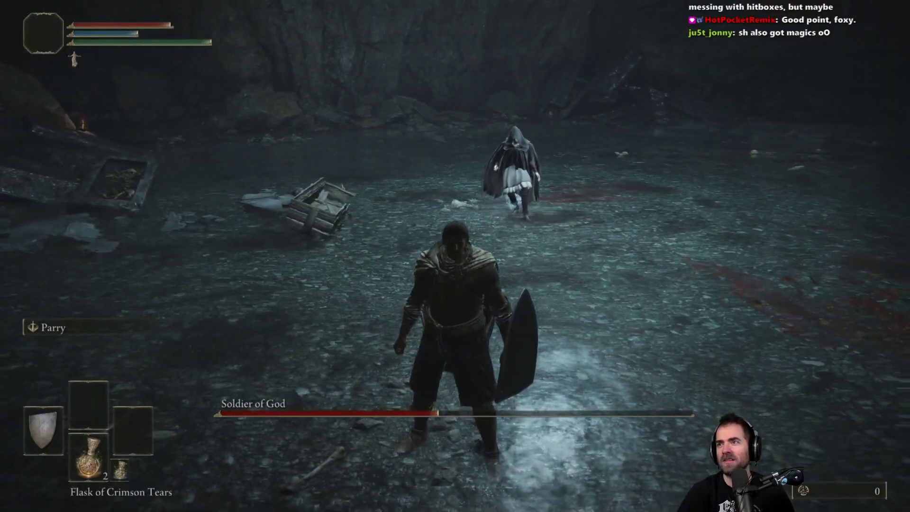
- Quit the boss fight to the title menu and close Elden Ring
key(Escape)
key(Up)
key(e)
key(z)
key(e)
key(Left)
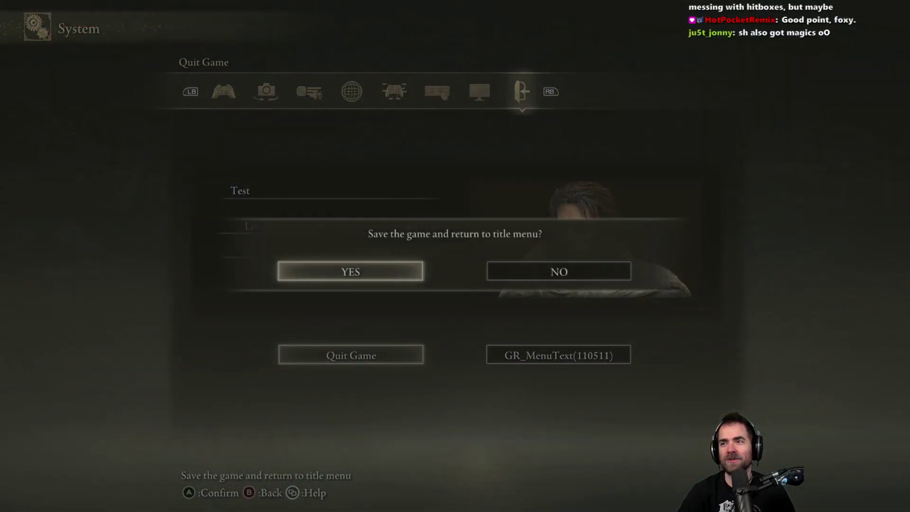
key(e)
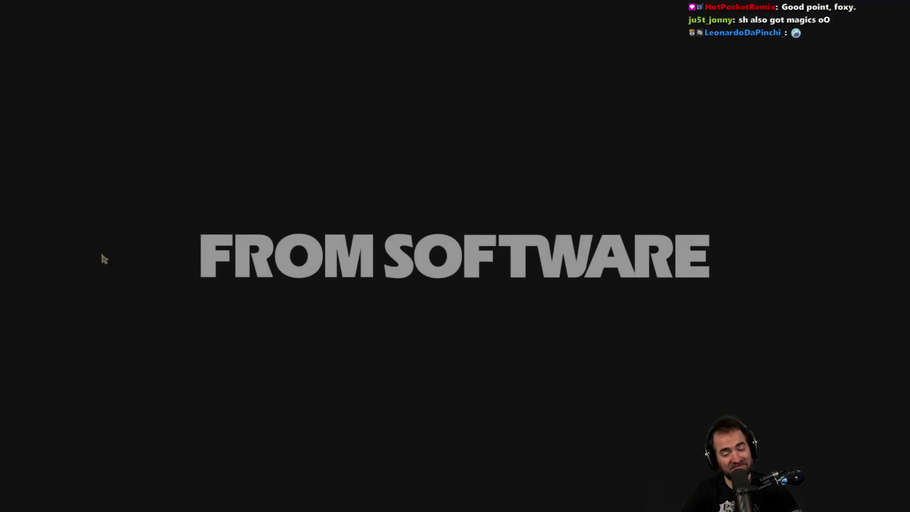
key(alt+F4)
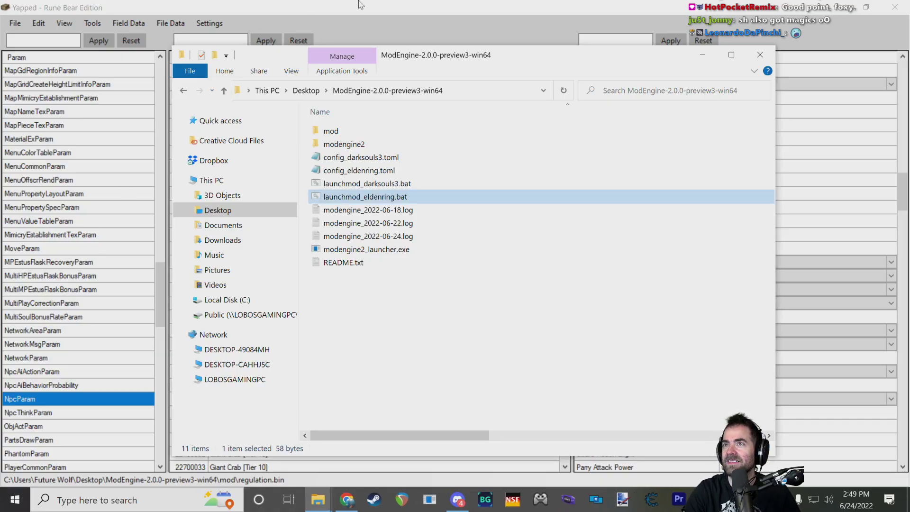
- Switch to Yapped and compare the fields of the Melina (Hood/Cloak) row 21803000 with those of Melina row 21809000
click(351, 5)
click(245, 290)
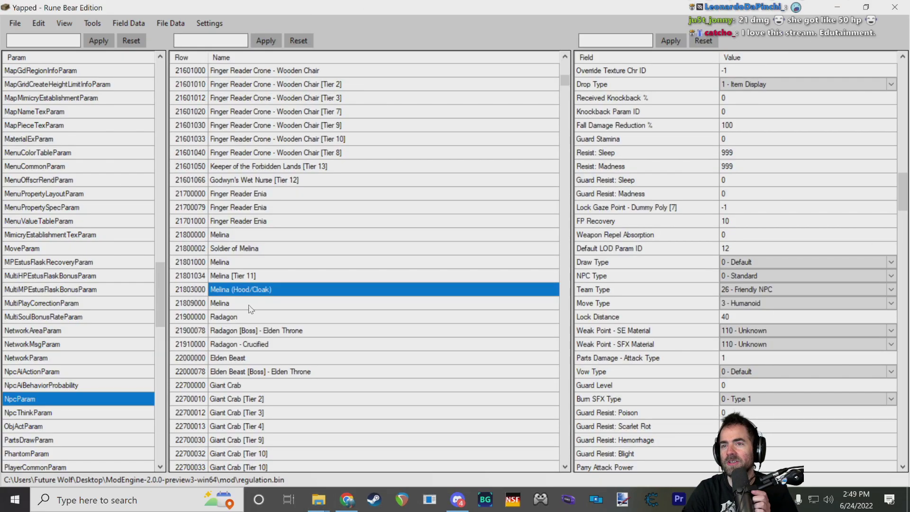
click(247, 306)
click(250, 291)
click(253, 306)
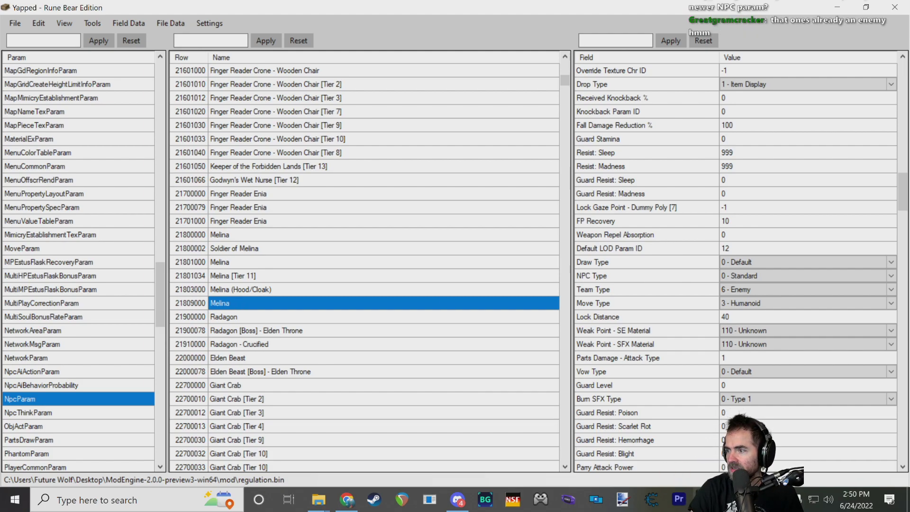
- Switch to Dark Souls Map Studio and inspect the placed Melina, her surroundings, and her NPCParamID
key(alt+Tab)
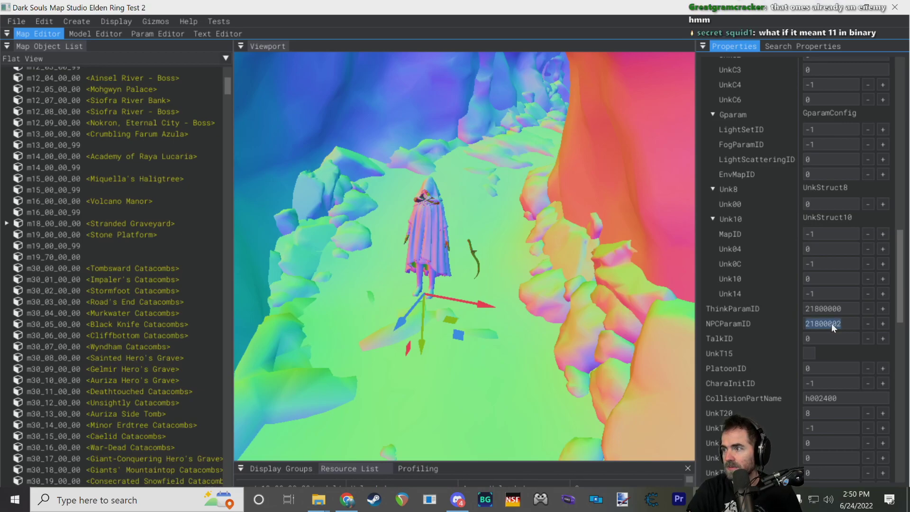
right_drag(357, 286, 290, 379)
key(s)
right_drag(455, 239, 511, 232)
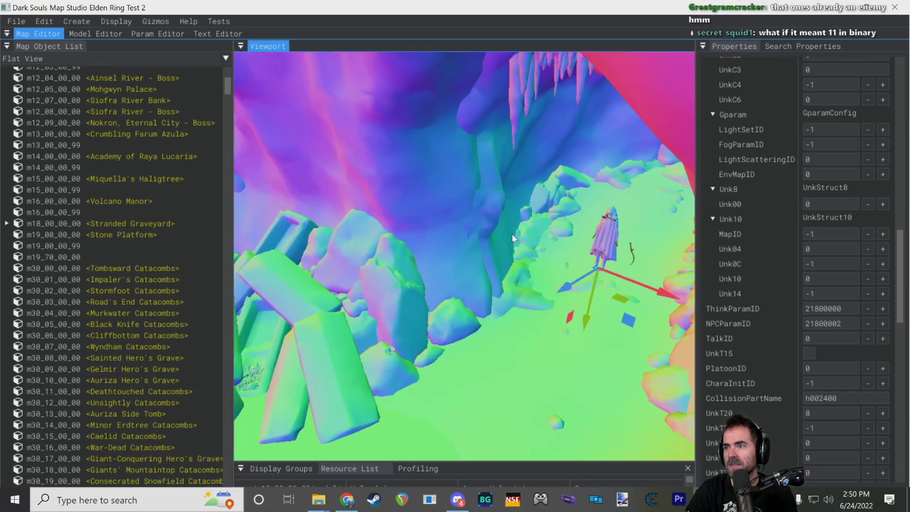
key(s)
right_drag(571, 266, 527, 284)
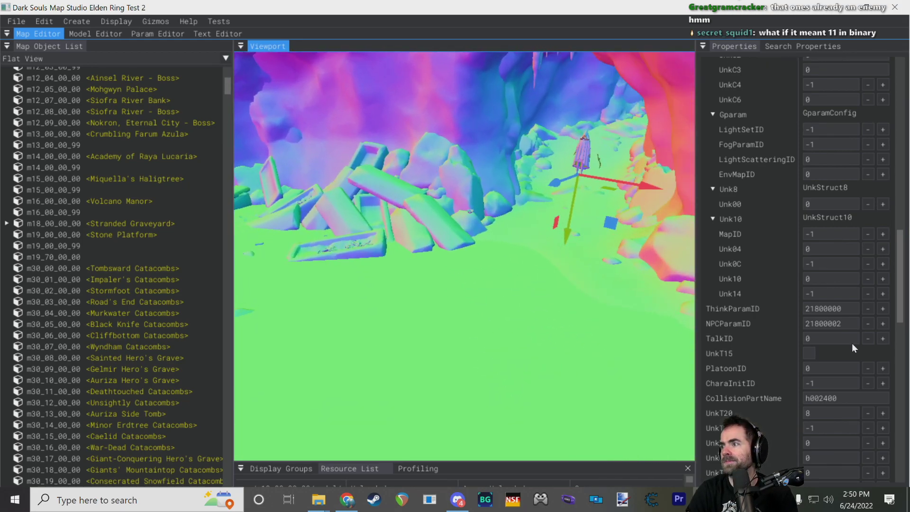
click(846, 325)
- Switch back to Yapped and review the fields of Melina [Tier 11] and Soldier of Melina, including SpEffects, defences, and team type
key(alt+Tab)
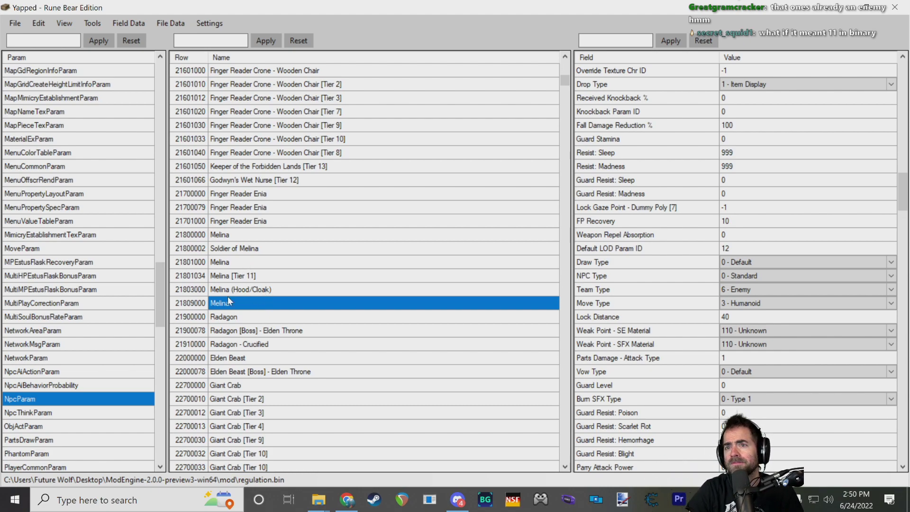
click(233, 277)
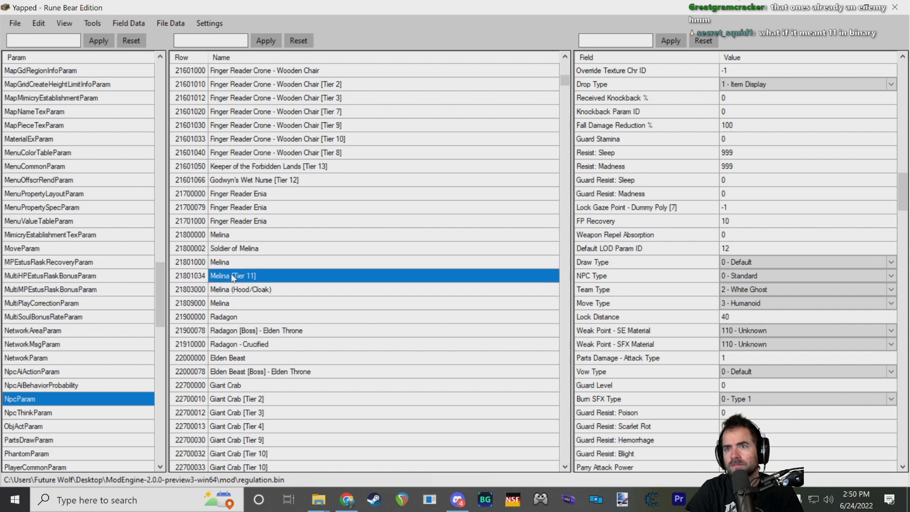
click(257, 250)
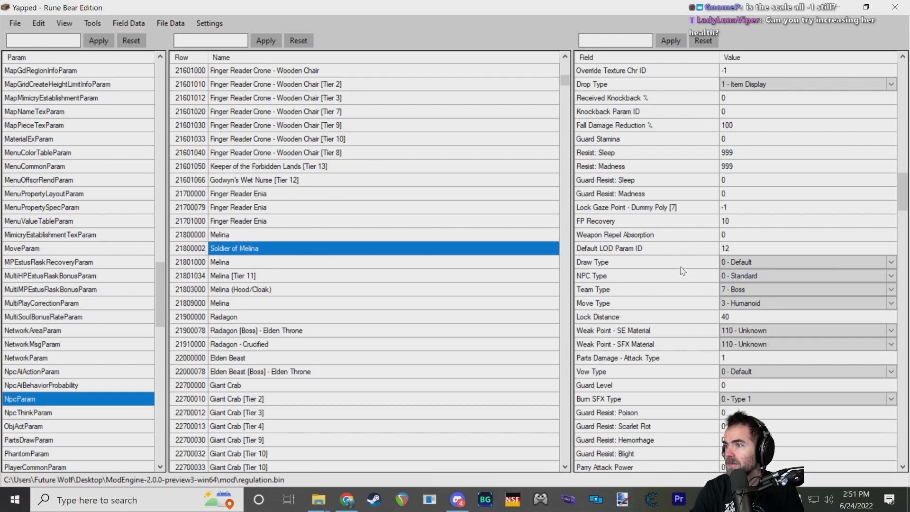
scroll(692, 273, up, 9)
scroll(653, 269, up, 20)
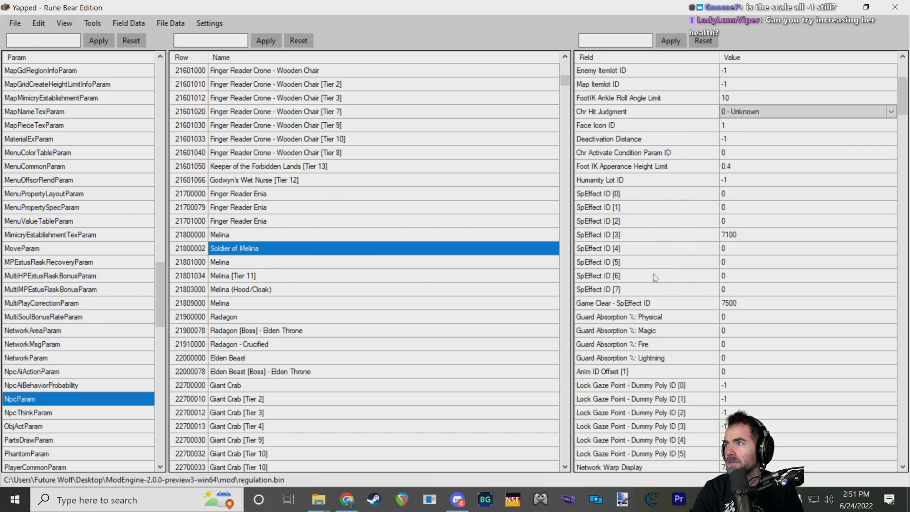
scroll(663, 238, down, 20)
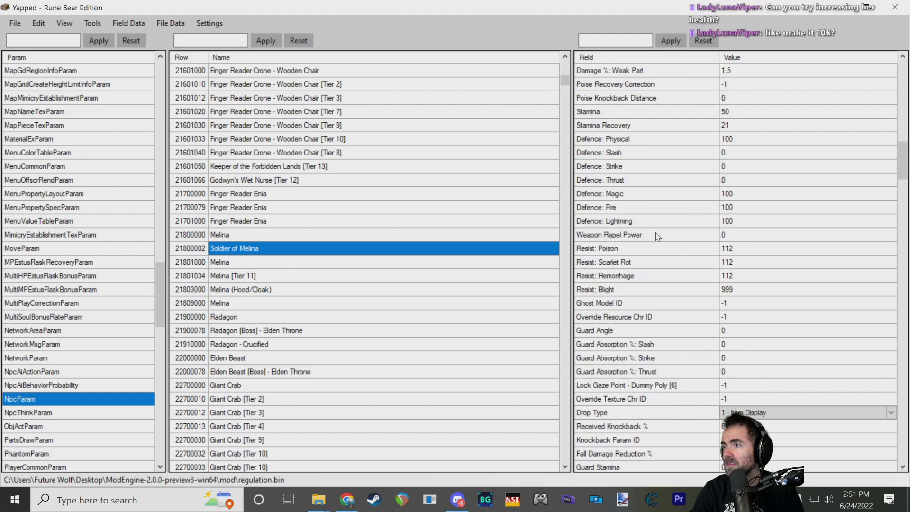
scroll(897, 211, down, 2)
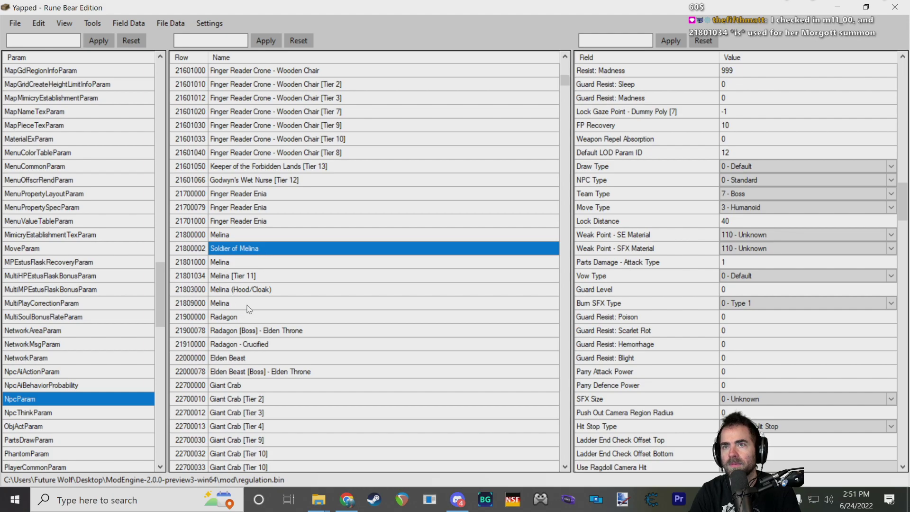
scroll(249, 309, up, 3)
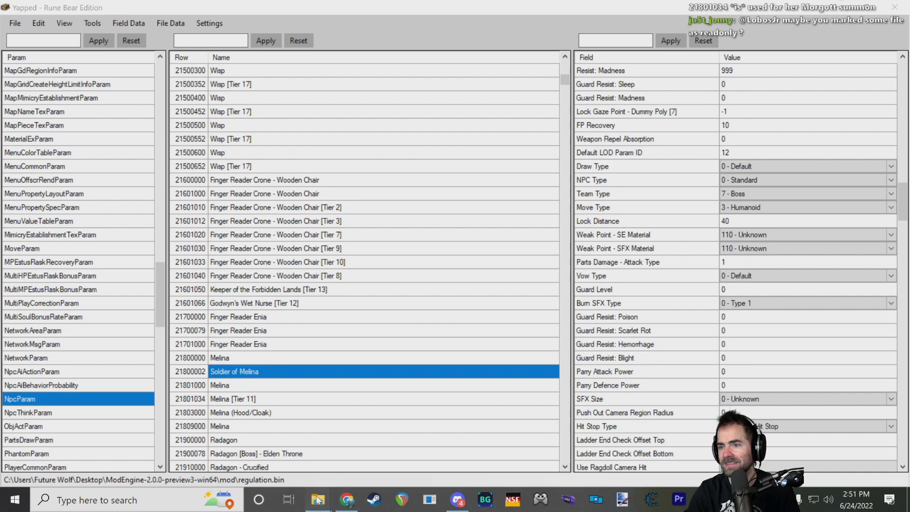
- Switch to Steam and browse Elden Ring's local files from the game library
mouse_move(318, 499)
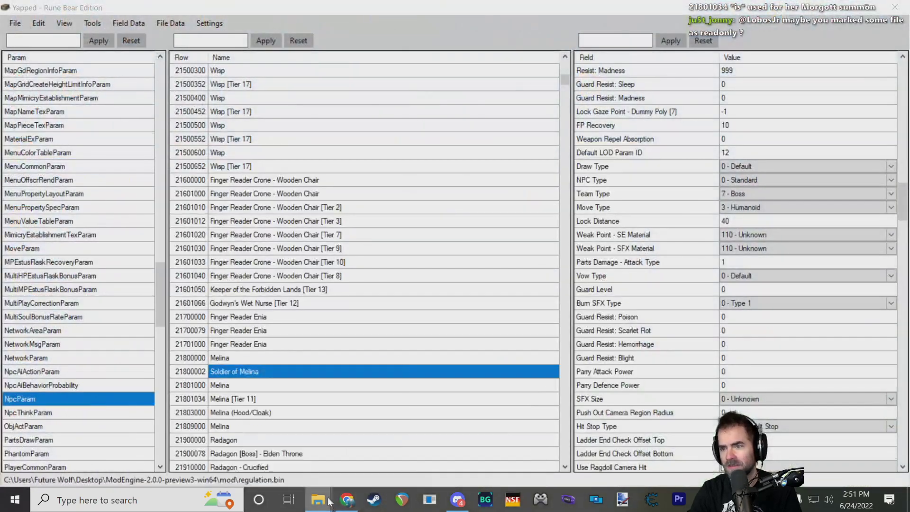
right_click(329, 502)
click(374, 500)
mouse_move(207, 99)
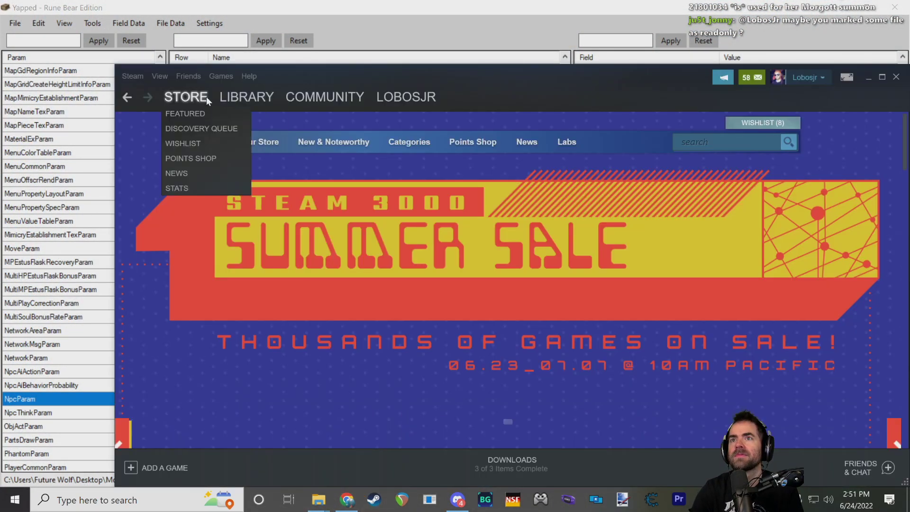
click(246, 96)
right_click(179, 409)
mouse_move(216, 383)
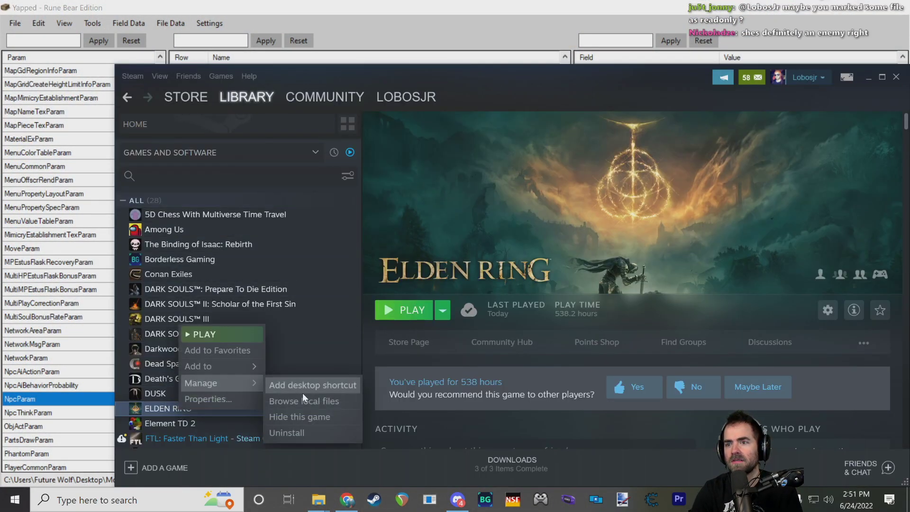
click(299, 401)
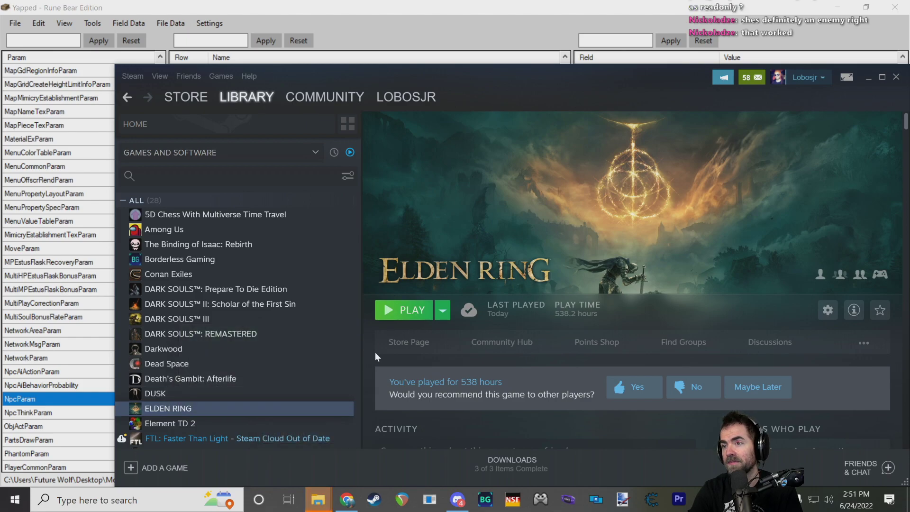
mouse_move(318, 500)
click(524, 455)
click(364, 157)
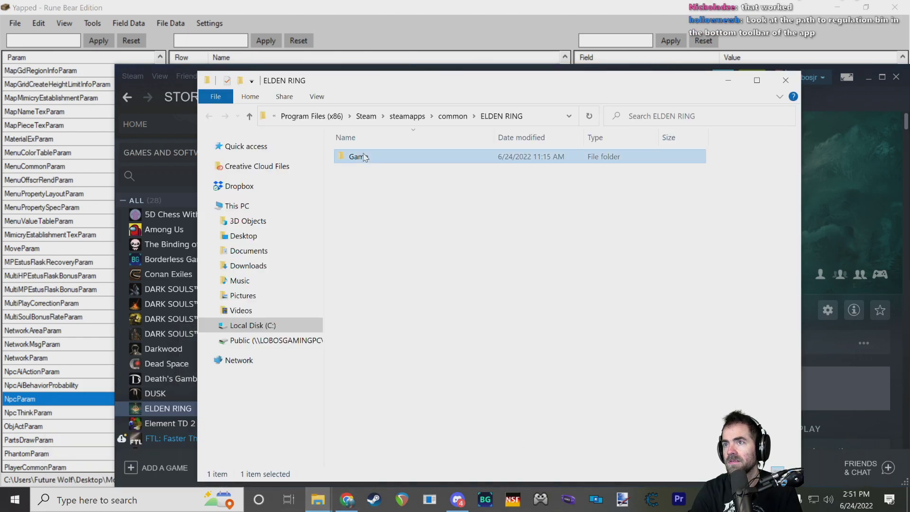
- Open the properties of regulation.bin in the Game folder, toggle its Read-only attribute, and accept the dialog
double_click(364, 158)
scroll(380, 284, down, 10)
right_click(384, 330)
click(420, 323)
click(293, 407)
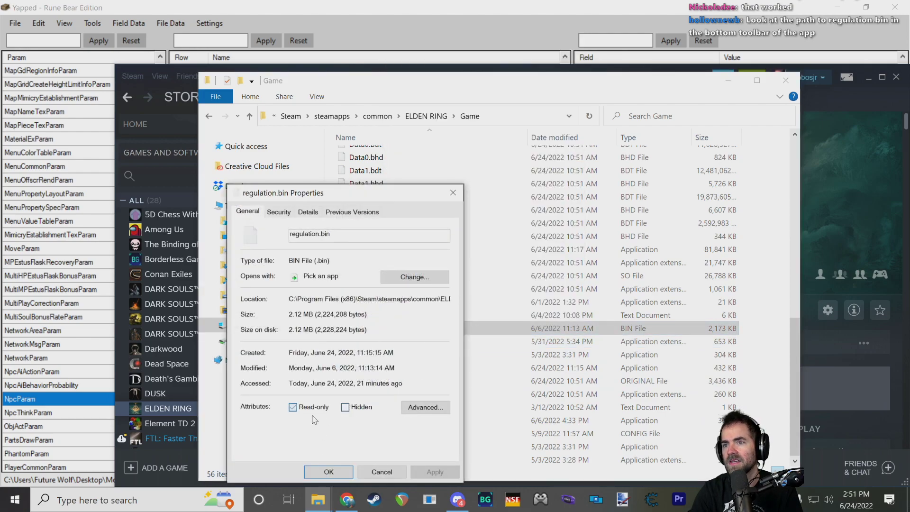
click(329, 472)
- Switch to the ModEngine-2.0.0-preview3-win64 folder, run launchmod_eldenring.bat, and load the saved game
mouse_move(318, 499)
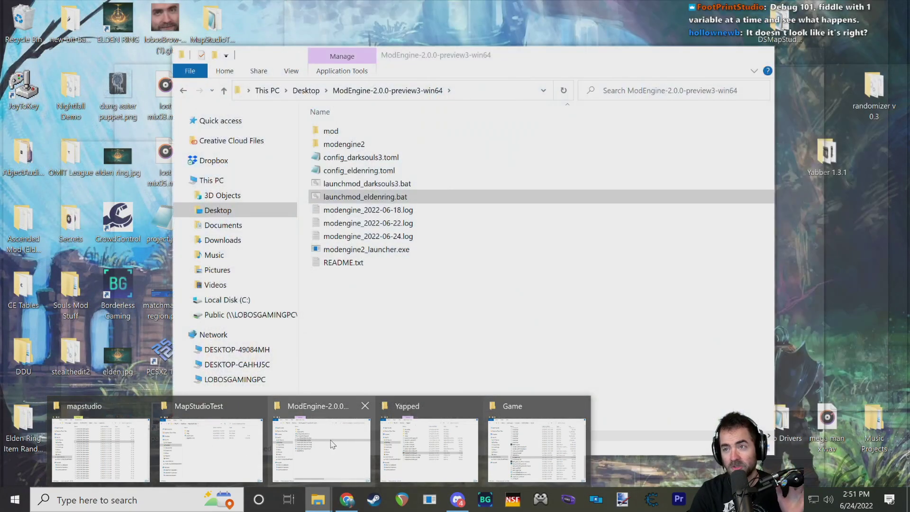
click(323, 448)
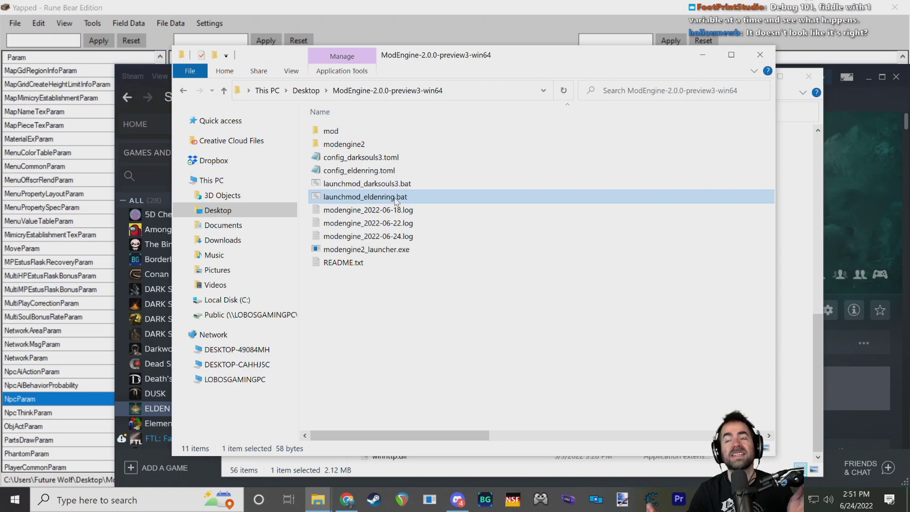
double_click(396, 198)
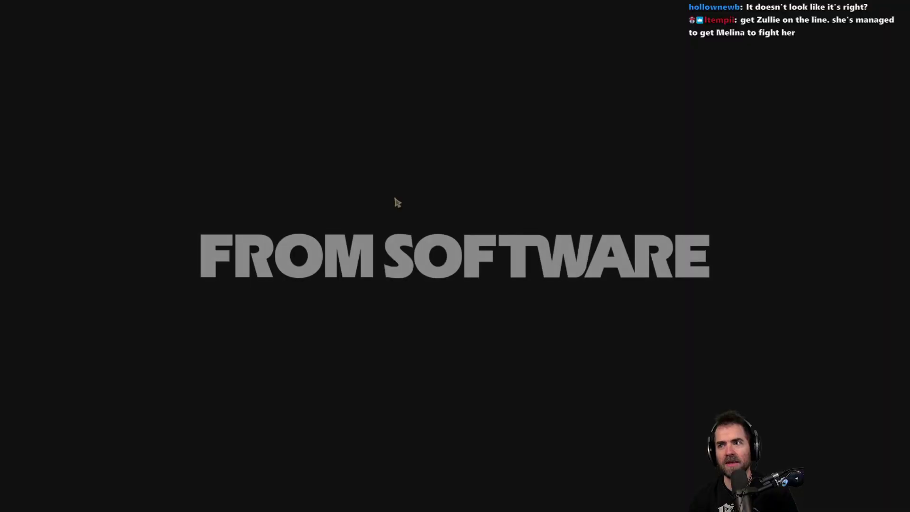
key(Return)
key(Return)
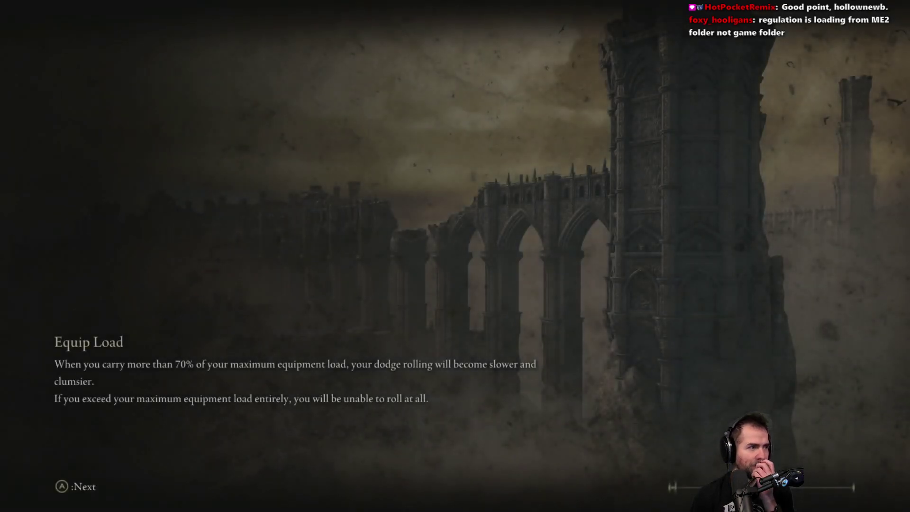
key(Return)
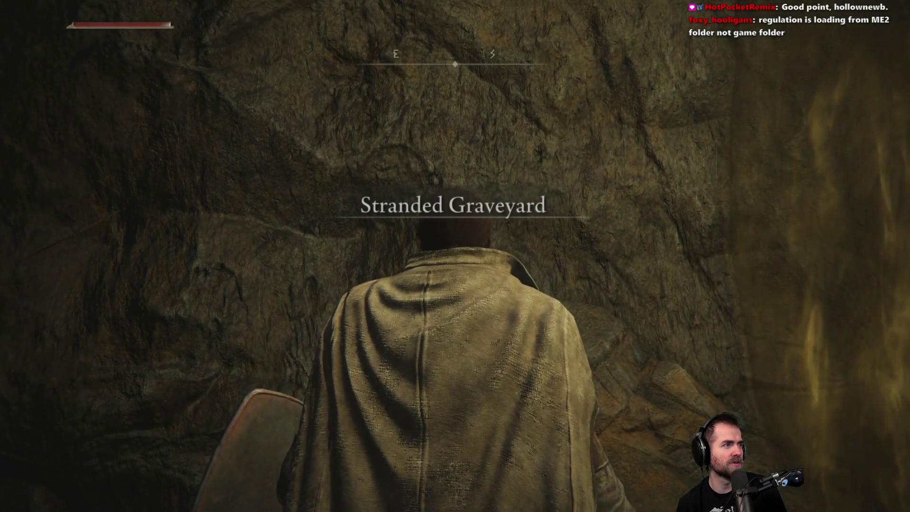
- Traverse the mist into the Stranded Graveyard boss arena and run toward Melina
key(w)
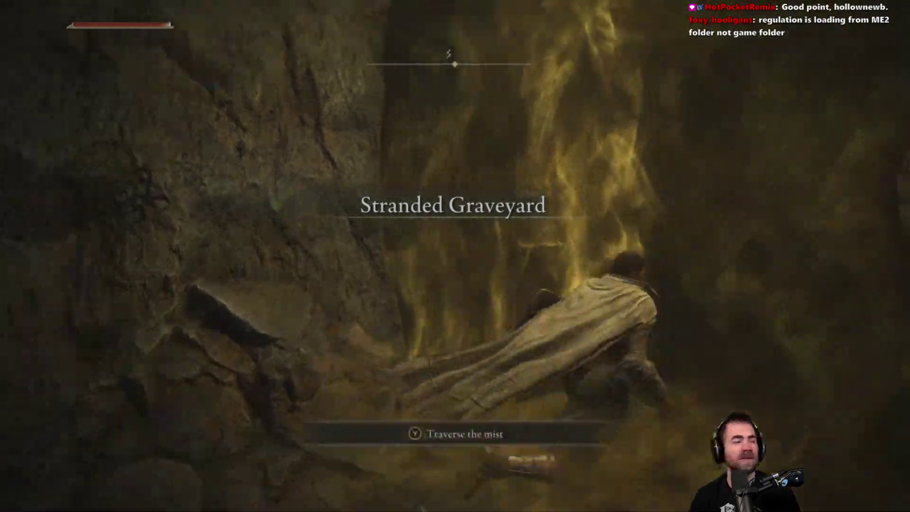
key(e)
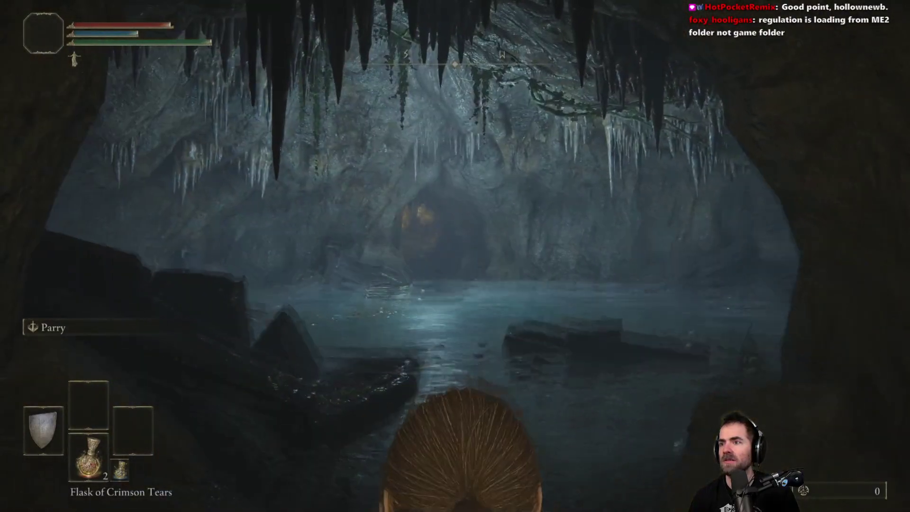
key(w)
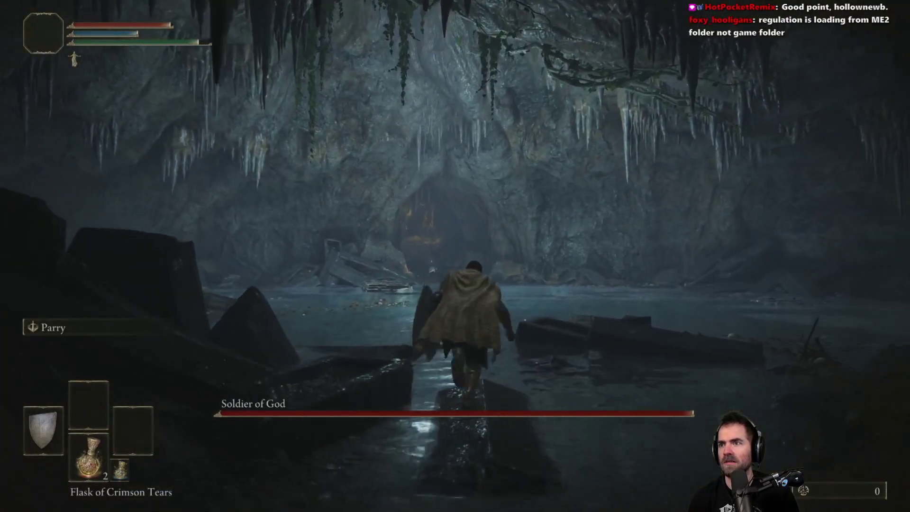
key(w)
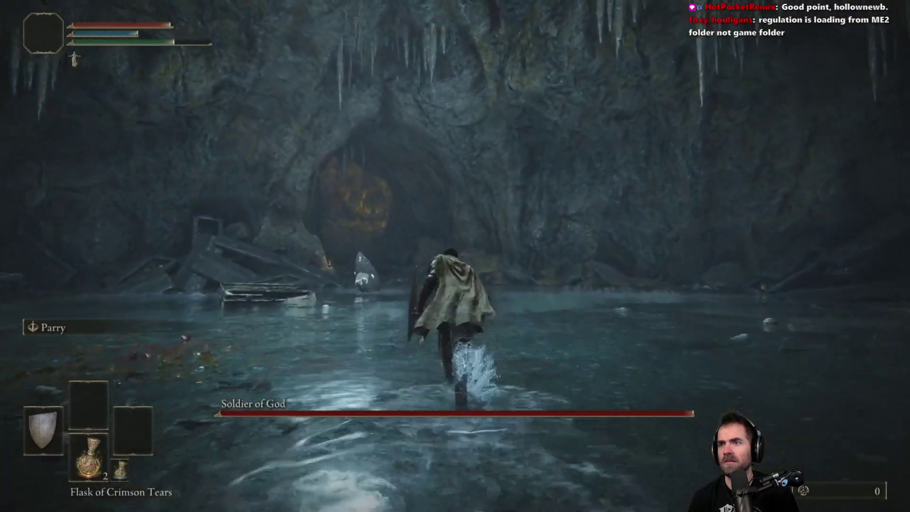
key(w)
- Lock on to Melina, dodge around her, and attack her to test the boss fight
key(q)
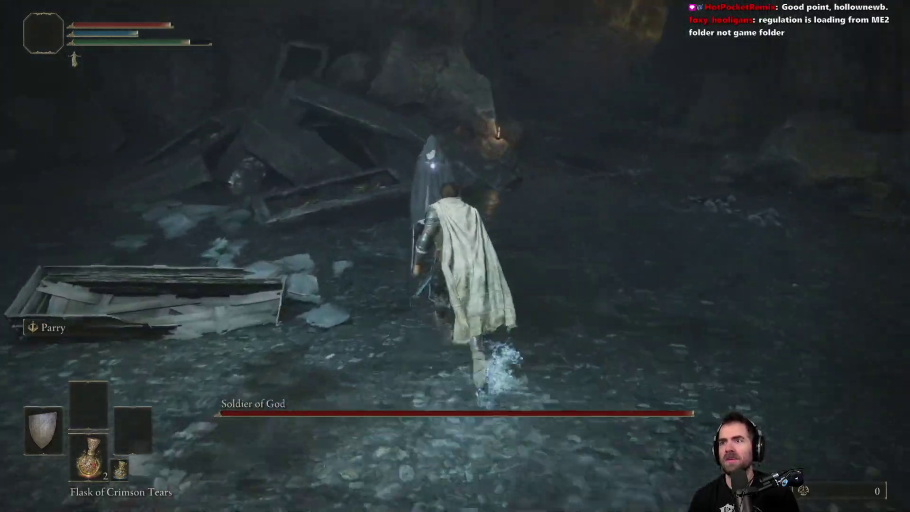
key(w)
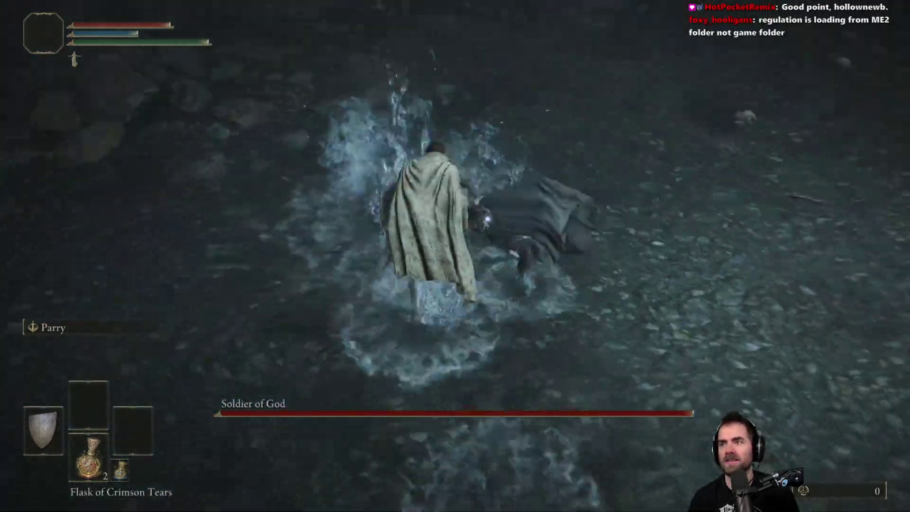
key(space)
key(w)
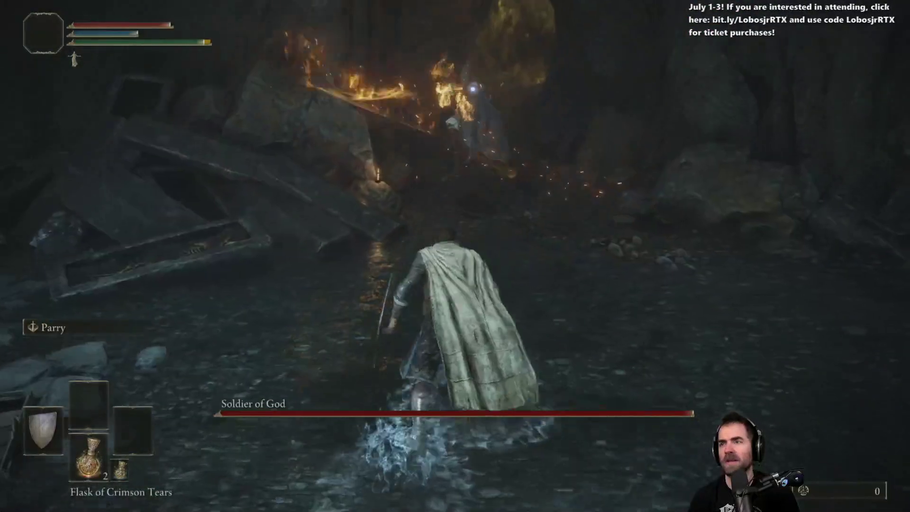
key(w)
click(455, 256)
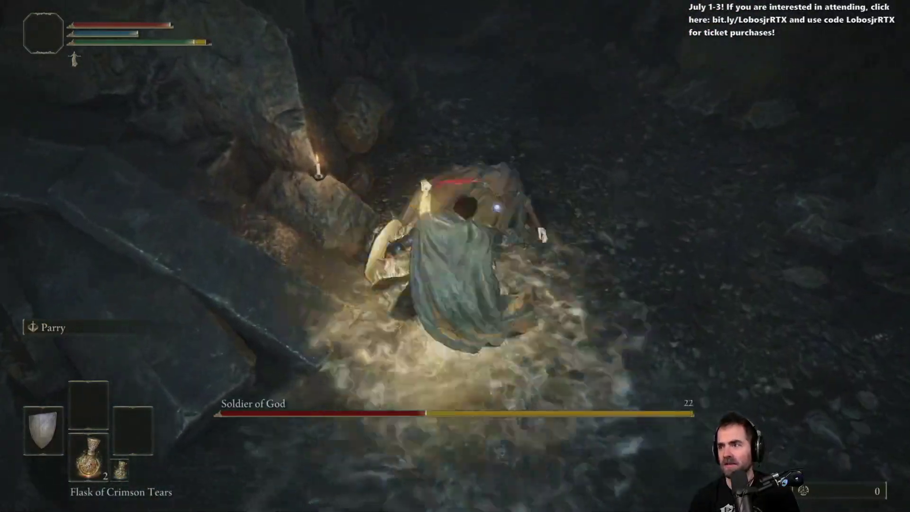
- Quit the game from the system settings, confirming the save and return to the title menu
key(Escape)
key(Up)
key(Return)
key(Left)
key(Return)
key(Left)
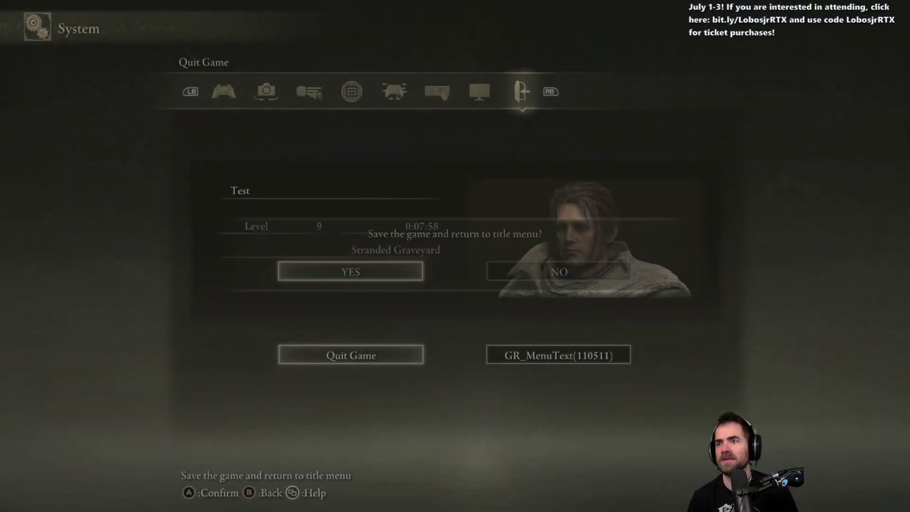
key(Return)
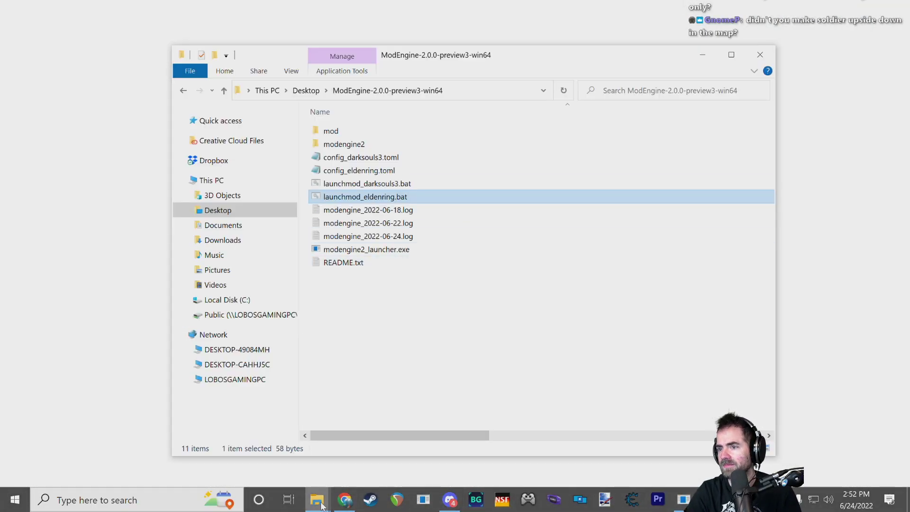
- Switch to Yapped and check the Draw Type and NPC Type options of Soldier of Melina
click(710, 500)
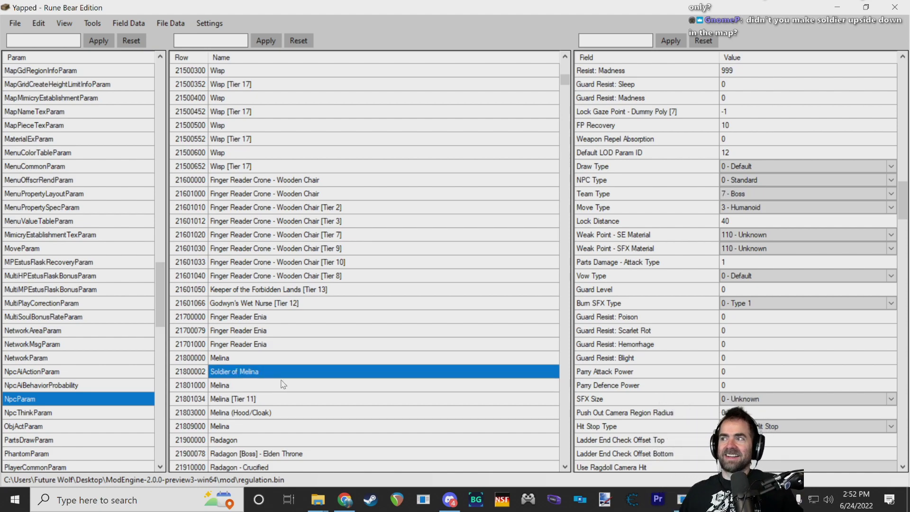
click(776, 167)
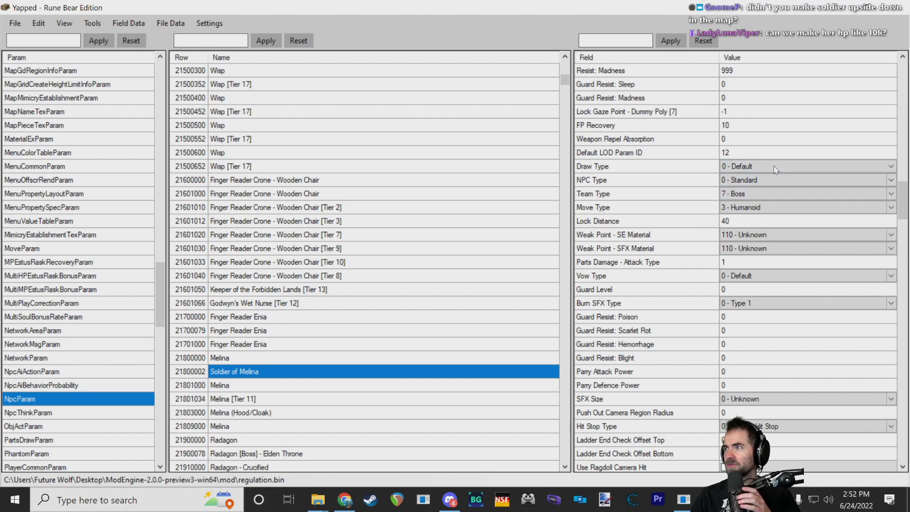
click(776, 169)
click(749, 181)
click(750, 181)
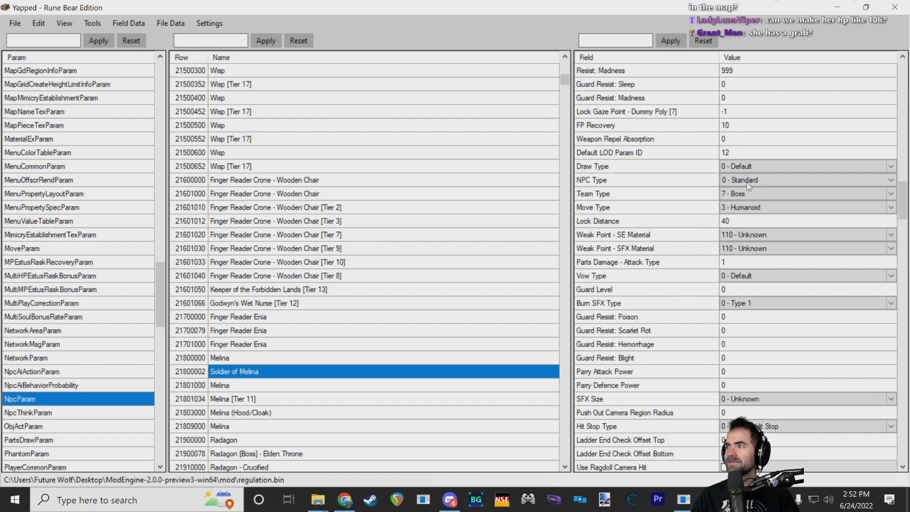
click(747, 180)
click(746, 181)
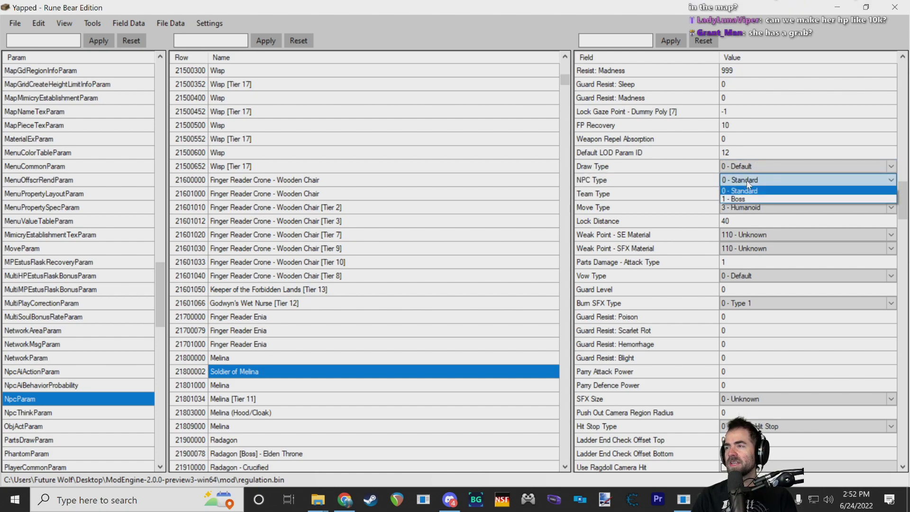
click(748, 181)
click(747, 180)
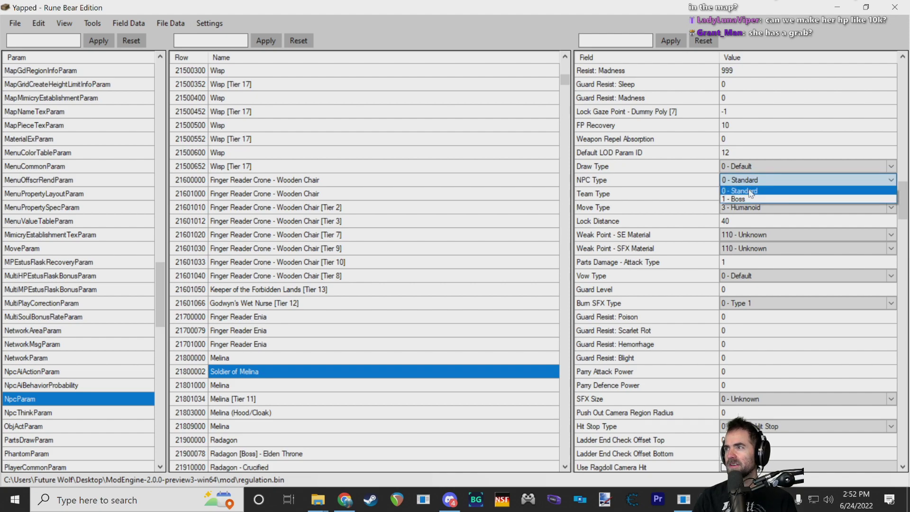
click(748, 197)
click(650, 180)
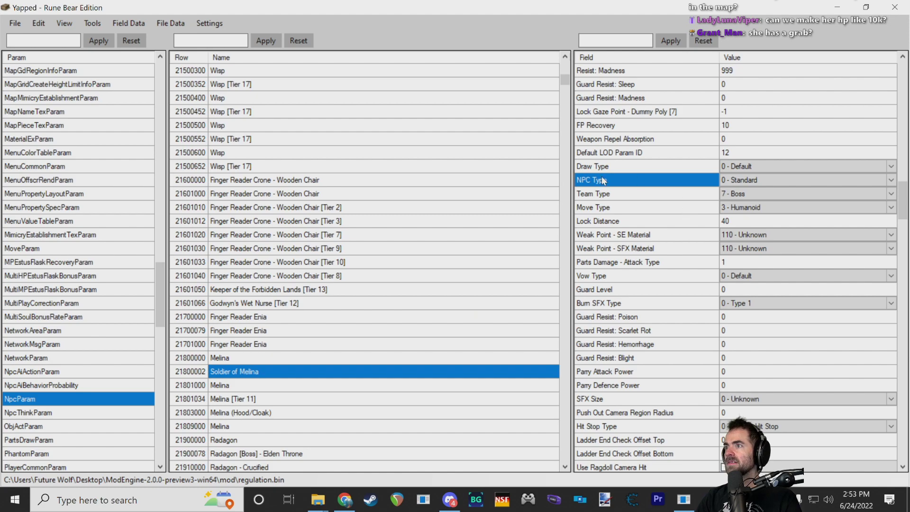
mouse_move(603, 181)
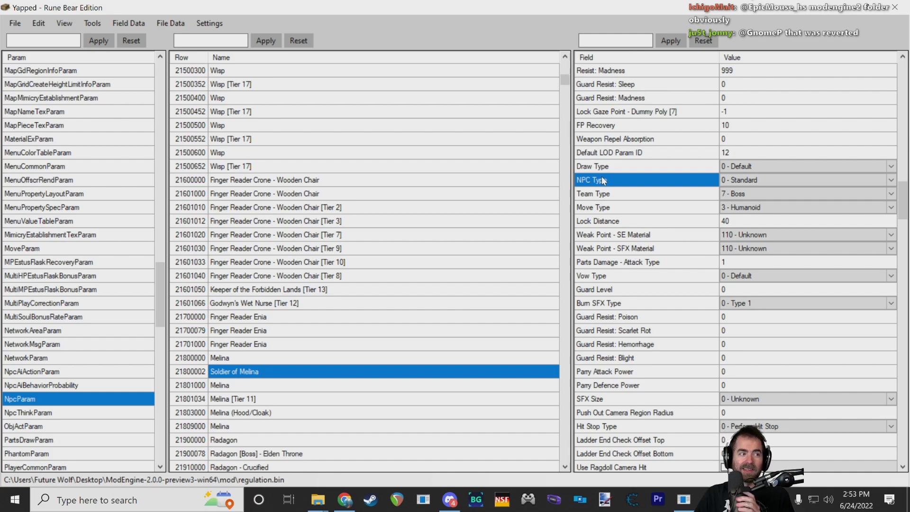
- Review Soldier of Melina's flags and model display masks, and open her Base HP value for editing
scroll(653, 234, down, 12)
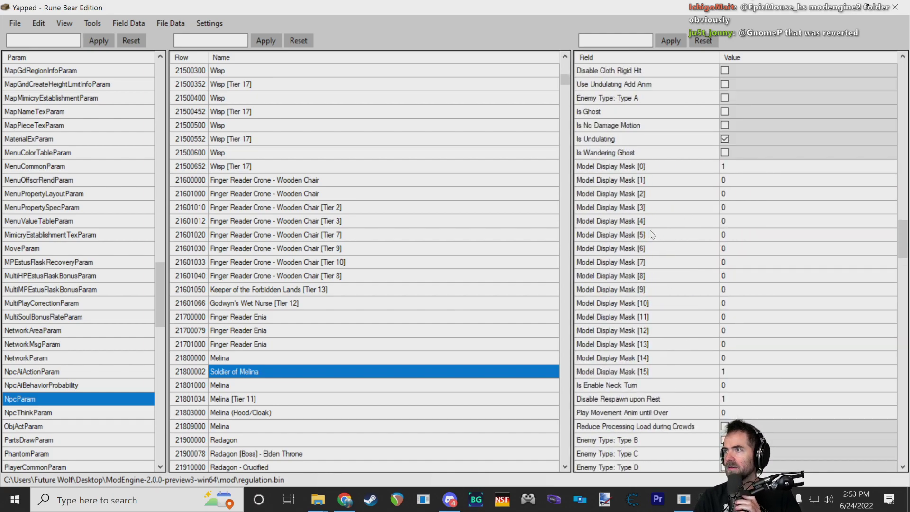
scroll(653, 234, up, 7)
scroll(678, 199, down, 12)
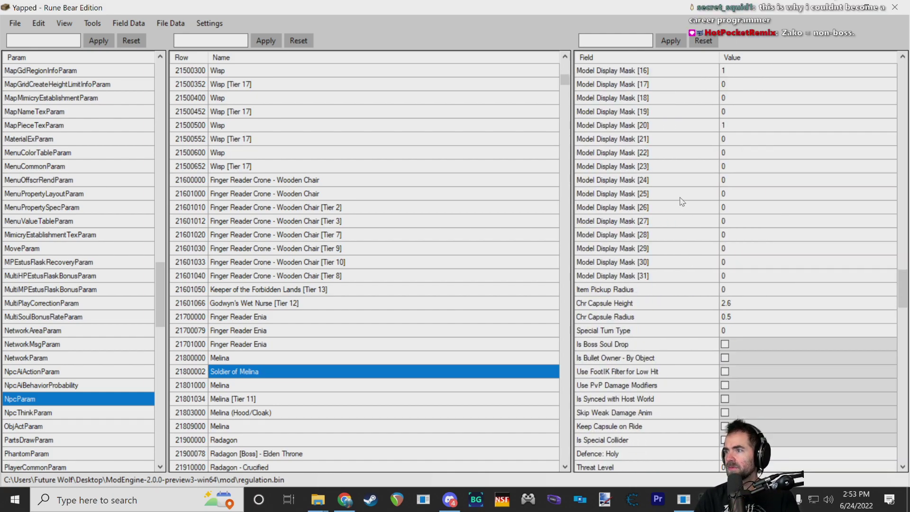
scroll(681, 202, down, 1)
drag(903, 298, 909, 39)
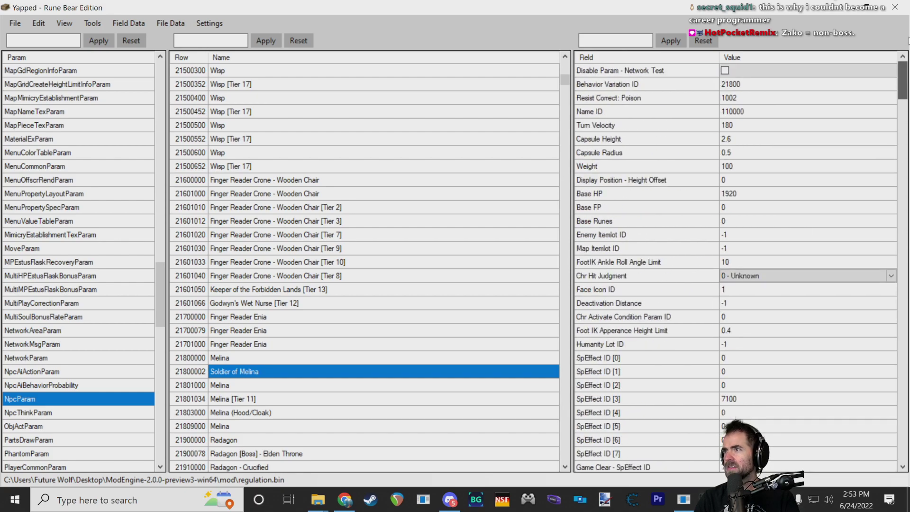
click(730, 194)
click(746, 195)
drag(743, 193, 710, 199)
click(747, 197)
click(752, 193)
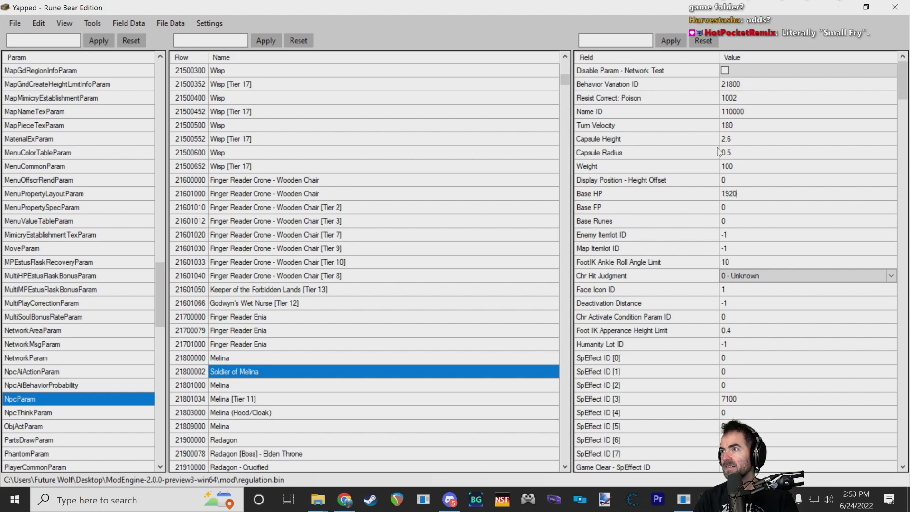
click(640, 195)
click(636, 207)
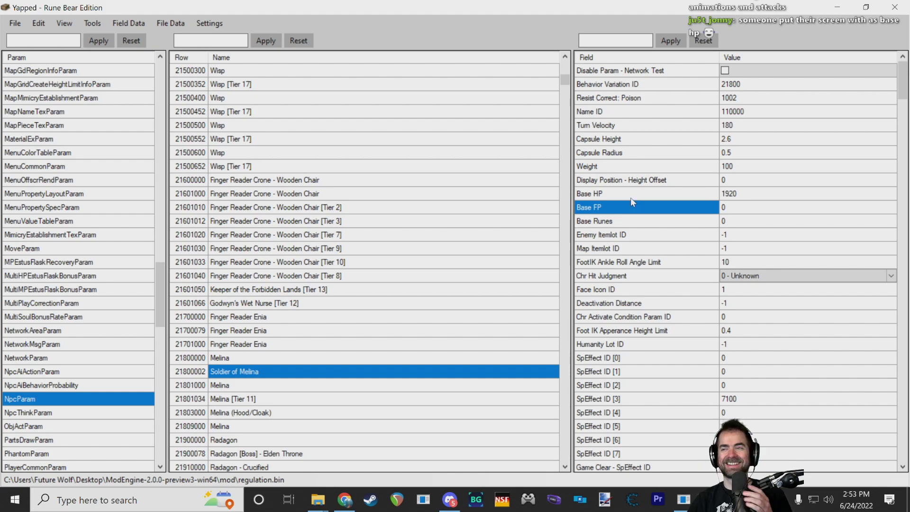
- Look through Soldier of Melina's remaining fields and compare them with the Melina, Melina (Hood/Cloak), and Melina [Tier 11] rows
mouse_move(713, 249)
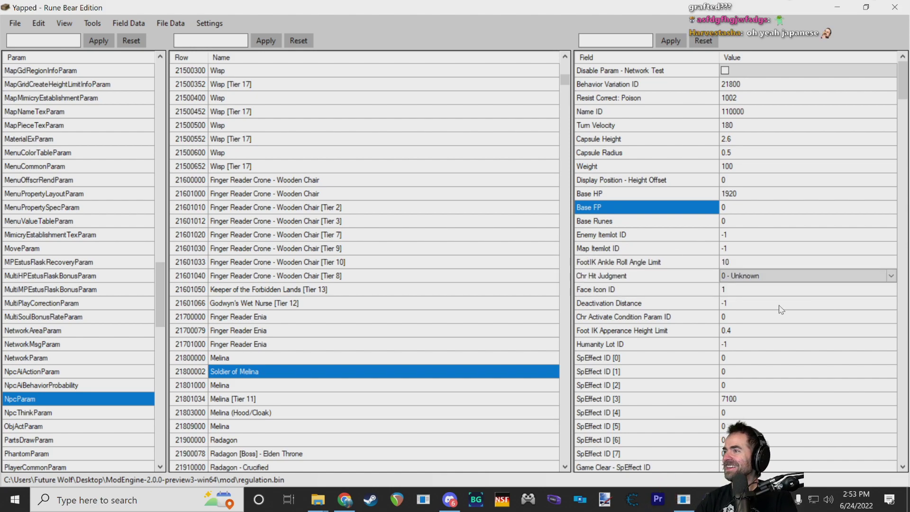
scroll(701, 264, down, 20)
scroll(691, 260, down, 15)
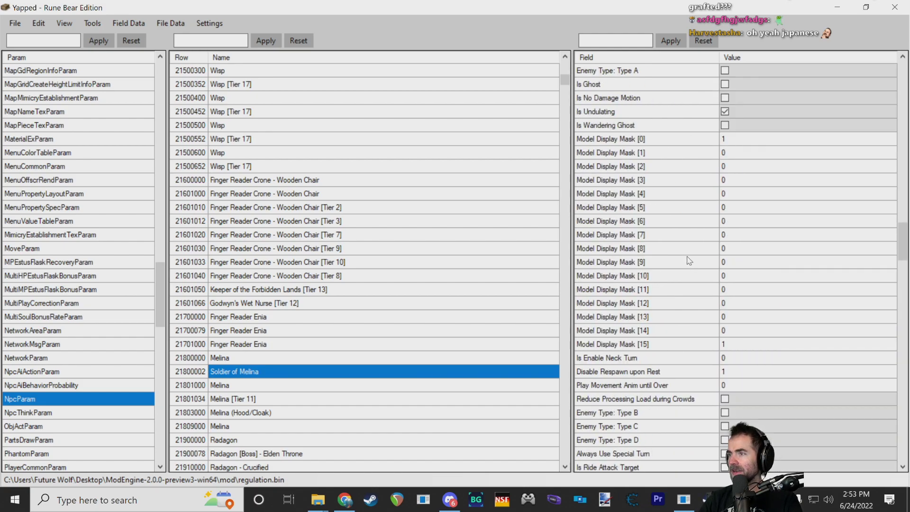
drag(905, 277, 902, 86)
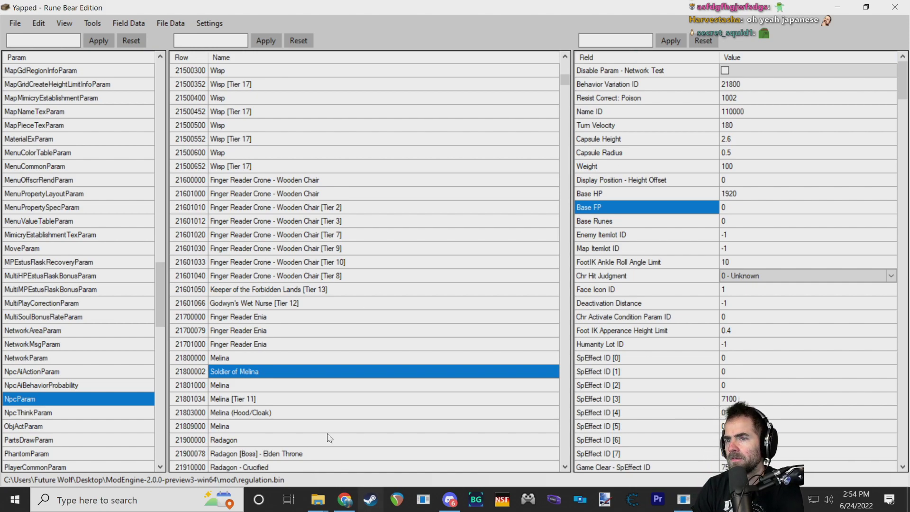
scroll(261, 369, down, 2)
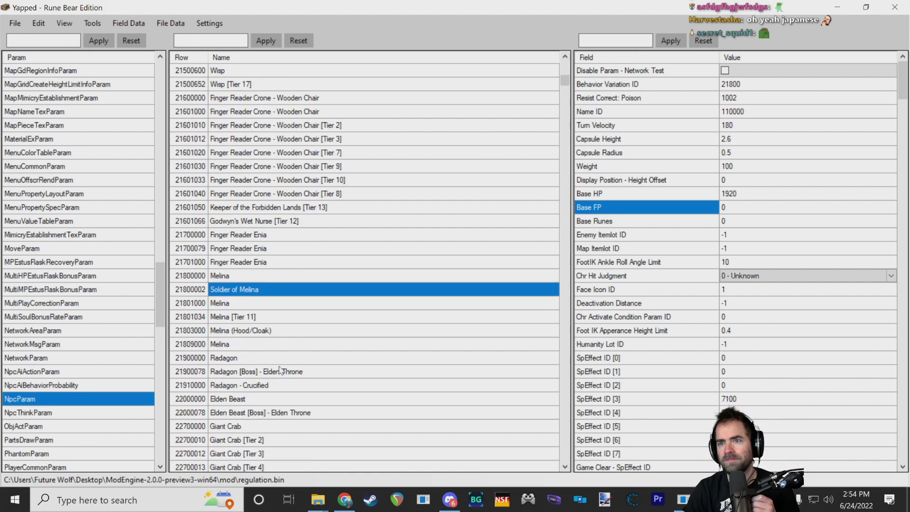
click(247, 316)
click(252, 278)
click(238, 333)
click(241, 317)
click(251, 290)
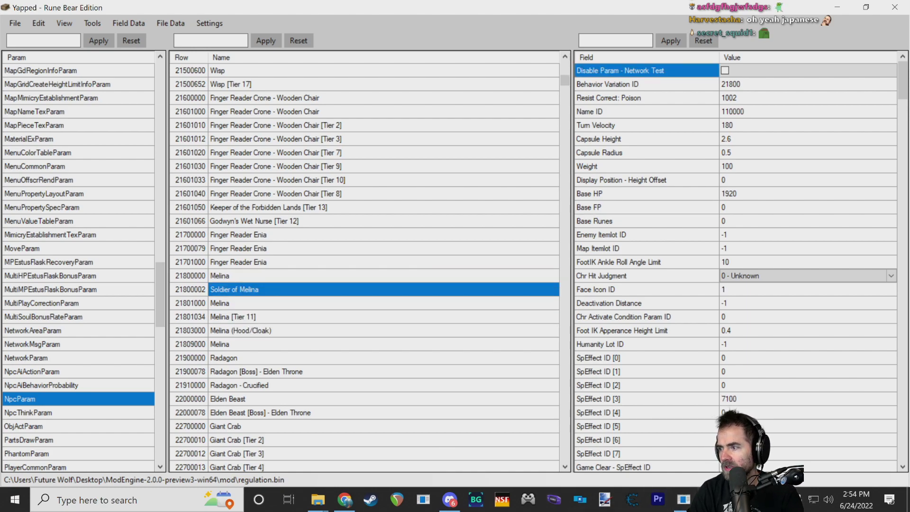
- Inspect the placed enemy's properties in Map Studio and look through the NpcParam rows around Soldier of Melina in Yapped
click(684, 499)
right_drag(532, 154, 542, 157)
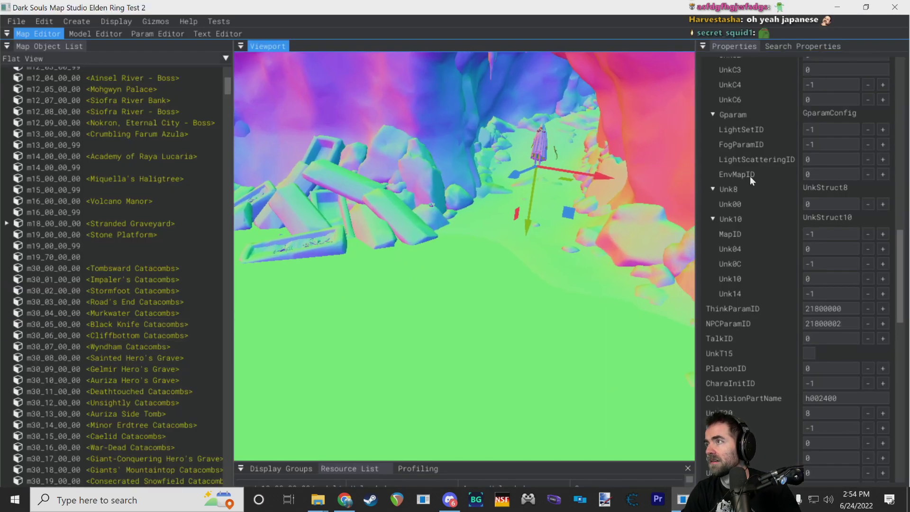
scroll(735, 178, up, 15)
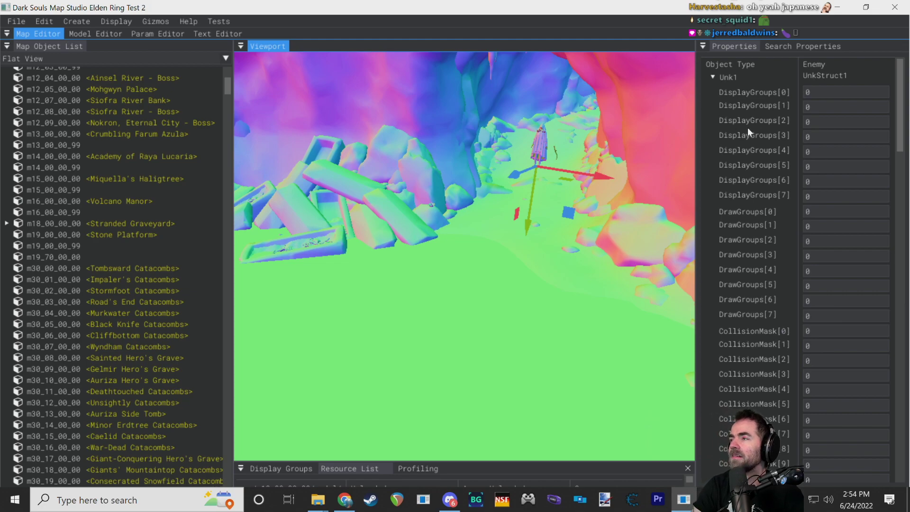
right_drag(579, 171, 585, 164)
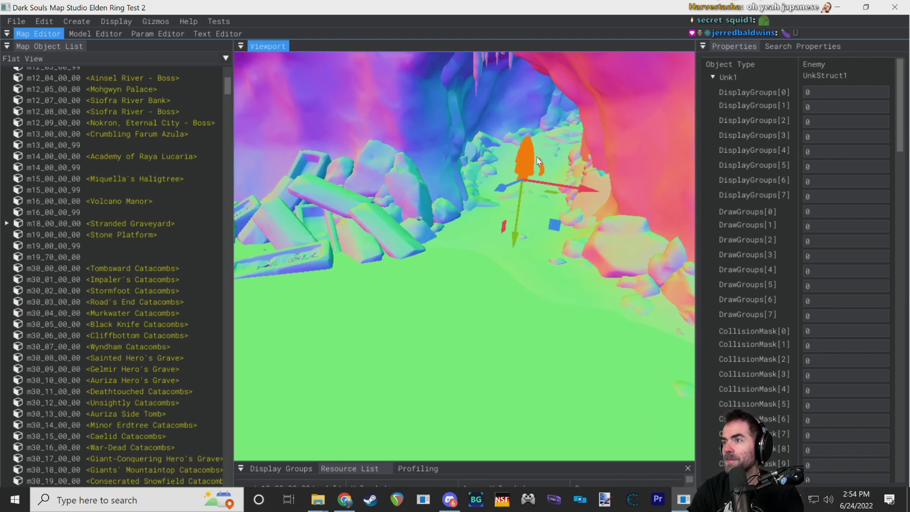
key(alt+Tab)
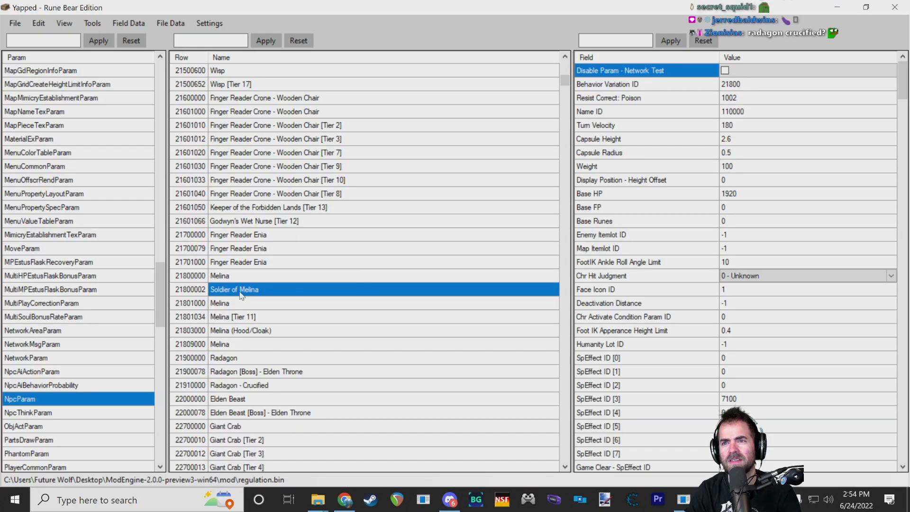
scroll(238, 293, up, 5)
scroll(254, 297, up, 3)
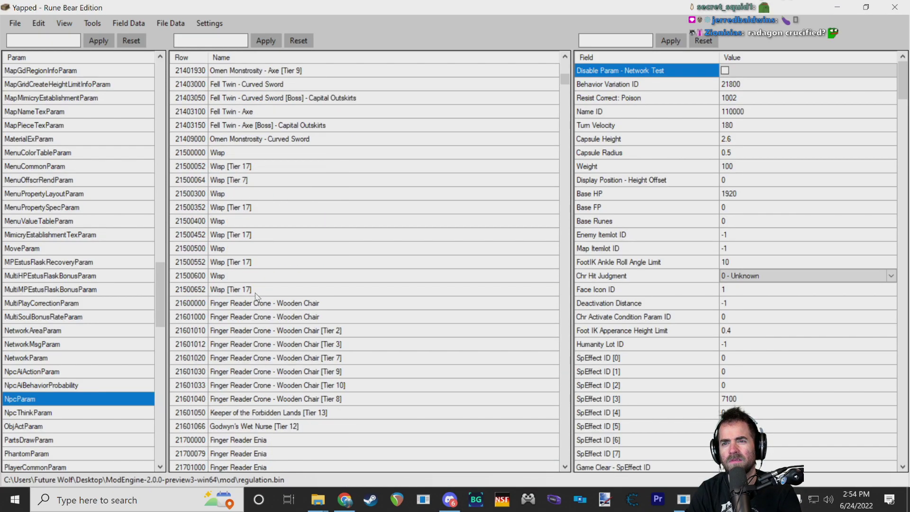
mouse_move(565, 79)
mouse_down()
mouse_move(565, 97)
mouse_move(565, 86)
mouse_up()
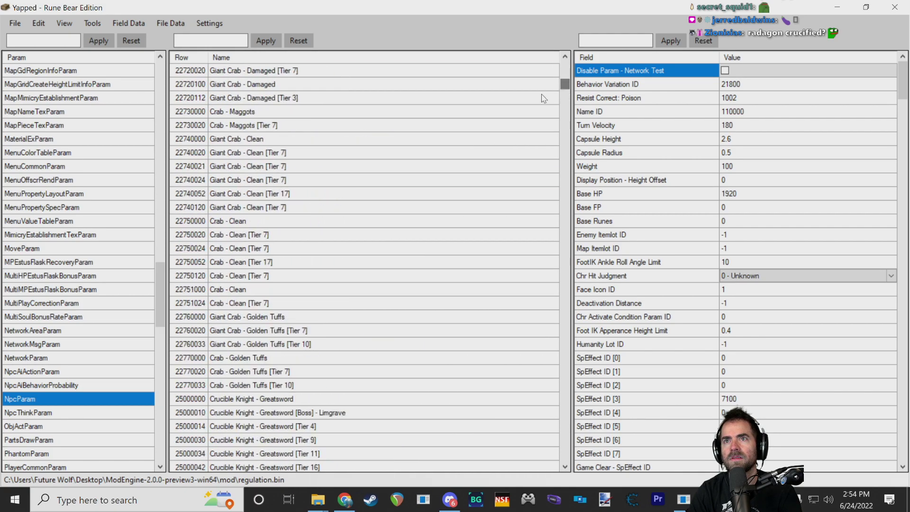
- Switch to Map Studio and set the selected enemy's ModelName to c4311
key(alt+Tab)
scroll(799, 332, down, 10)
scroll(782, 280, down, 4)
scroll(801, 244, up, 9)
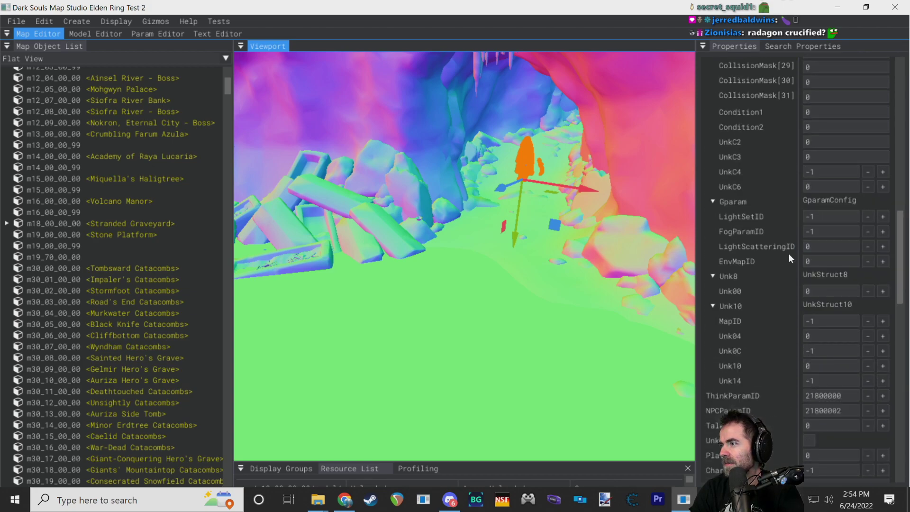
scroll(787, 266, up, 3)
scroll(773, 285, down, 10)
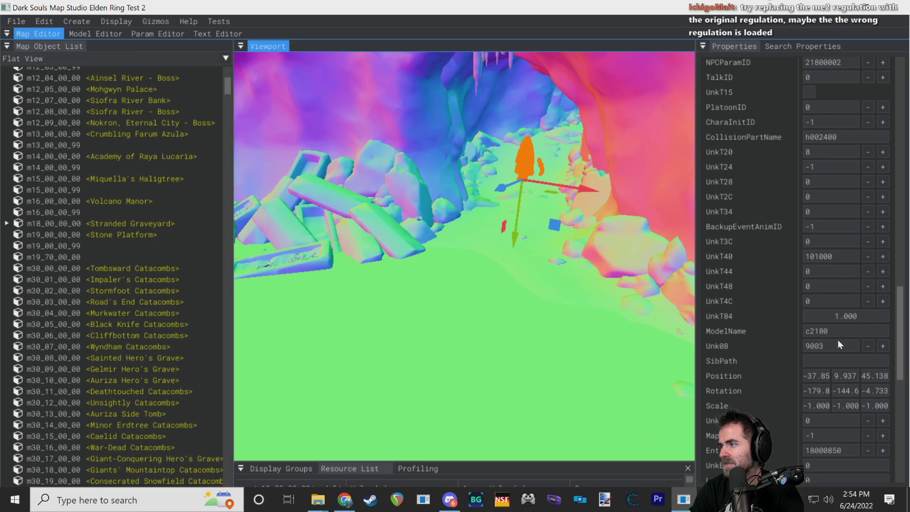
double_click(834, 329)
text(c)
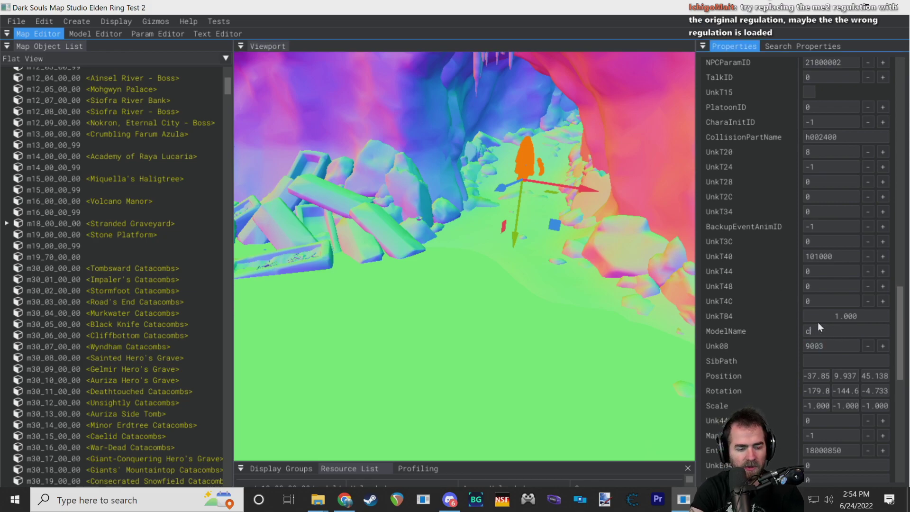
text(4311)
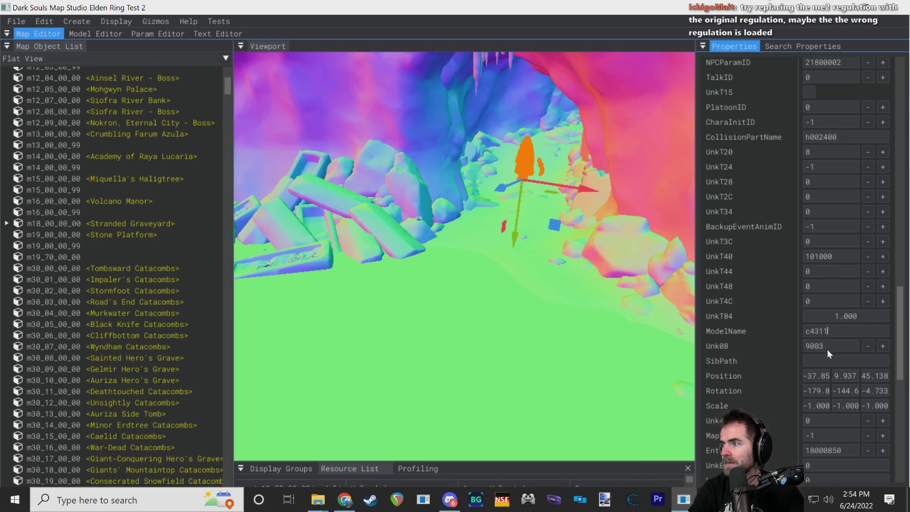
key(Tab)
click(850, 328)
right_drag(517, 211, 555, 141)
key(w)
- Open the enemy's ThinkParamID for editing, and in Yapped filter the NpcParam rows by "soldier"
scroll(846, 230, up, 4)
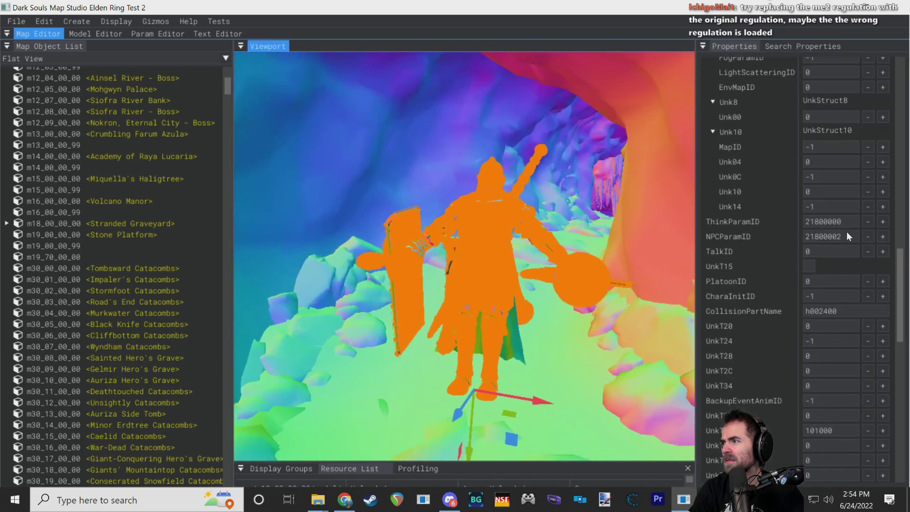
double_click(833, 222)
click(345, 500)
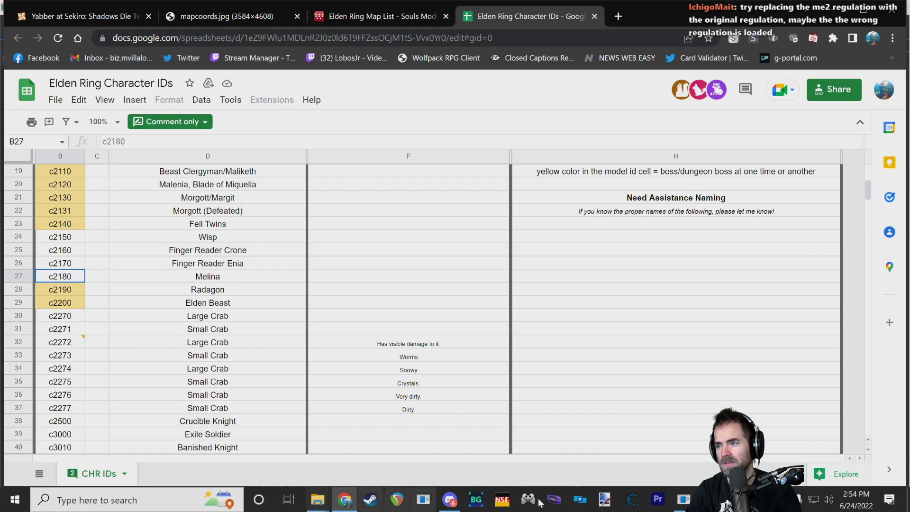
click(683, 501)
click(710, 501)
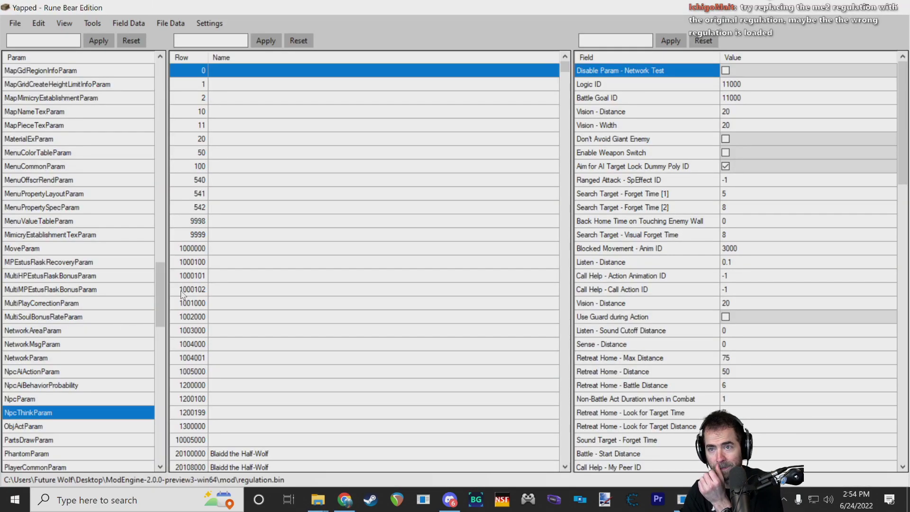
click(61, 394)
click(218, 40)
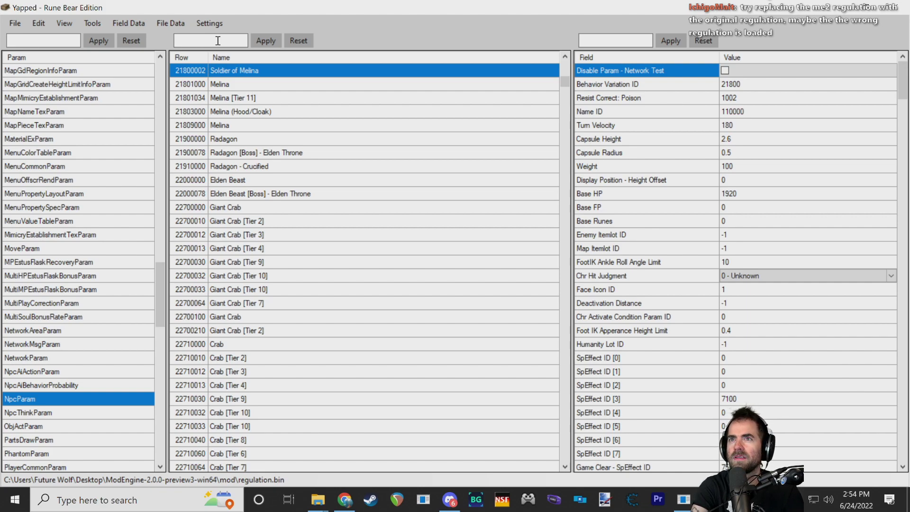
scroll(353, 151, down, 20)
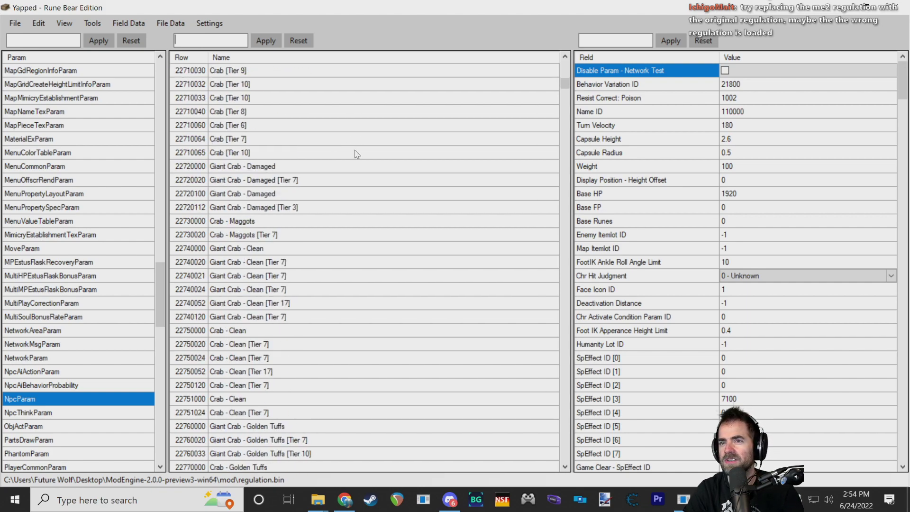
scroll(584, 203, down, 5)
scroll(568, 91, up, 20)
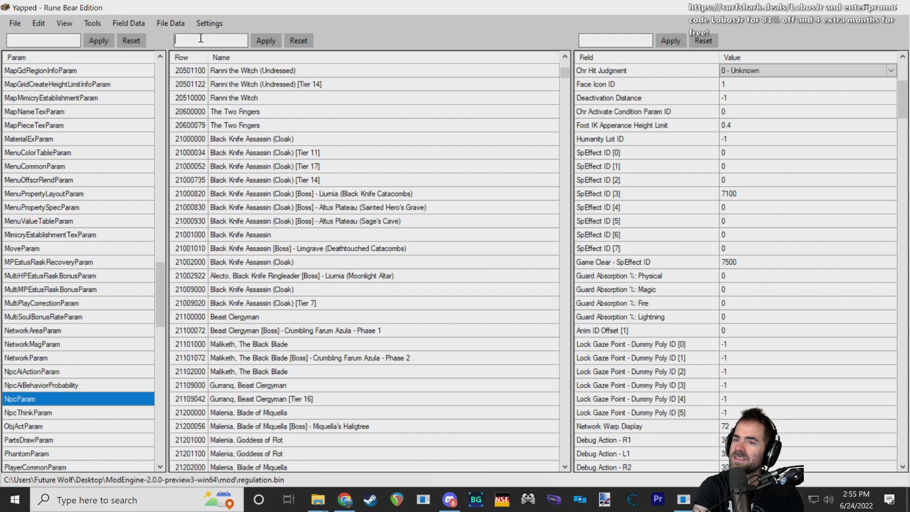
text(dier)
click(273, 39)
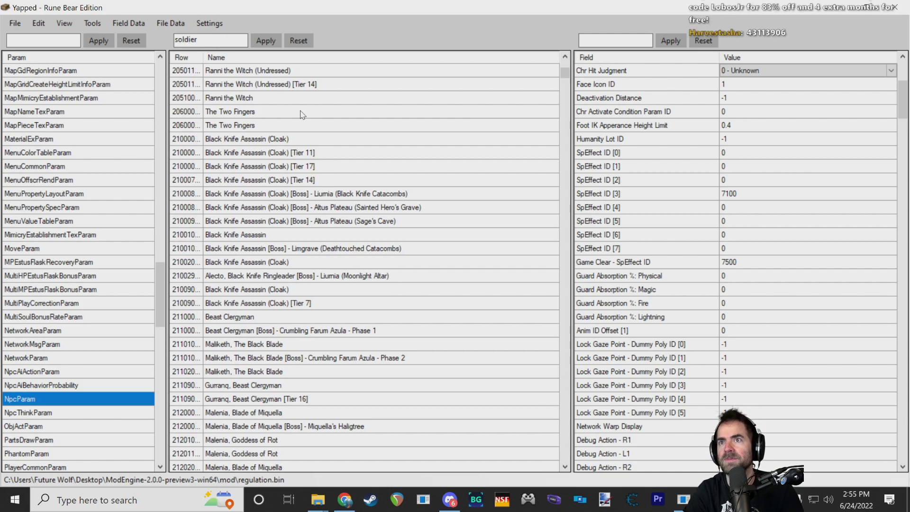
click(268, 41)
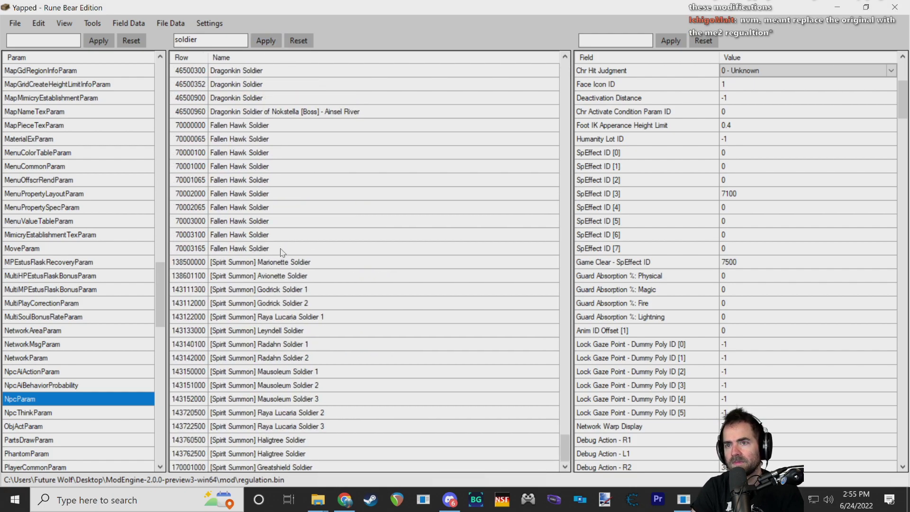
- Copy the row ID of Godrick Soldier [Boss] - Stranded Graveyard and set the enemy's NPCParamID to 43113906 in Map Studio
scroll(279, 174, up, 20)
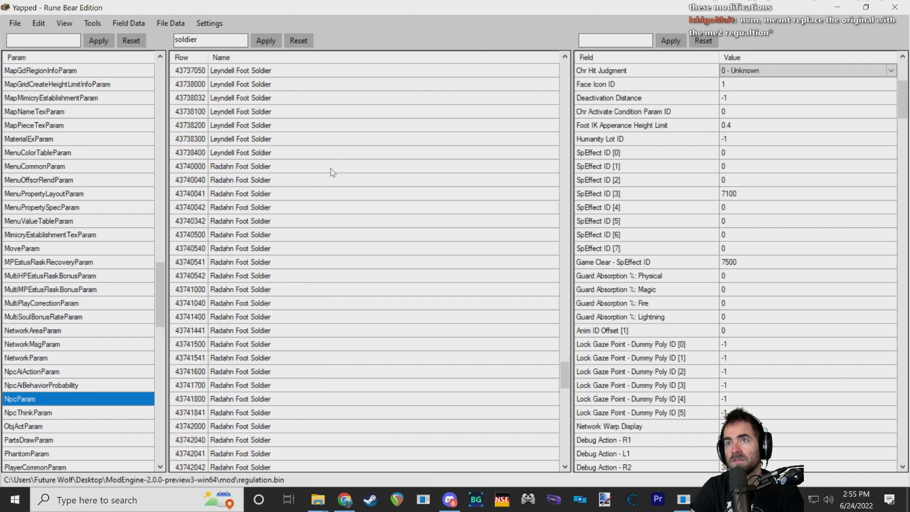
scroll(336, 167, up, 15)
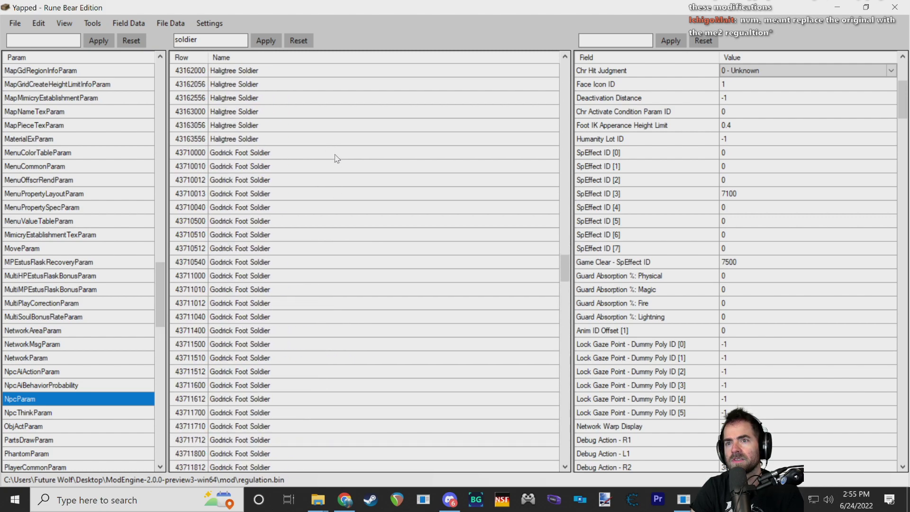
scroll(284, 258, down, 4)
drag(567, 282, 549, 96)
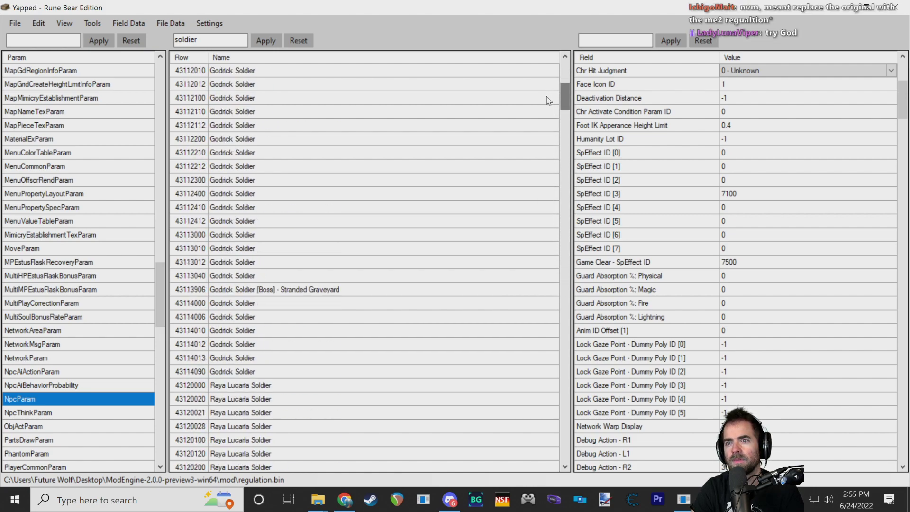
click(234, 290)
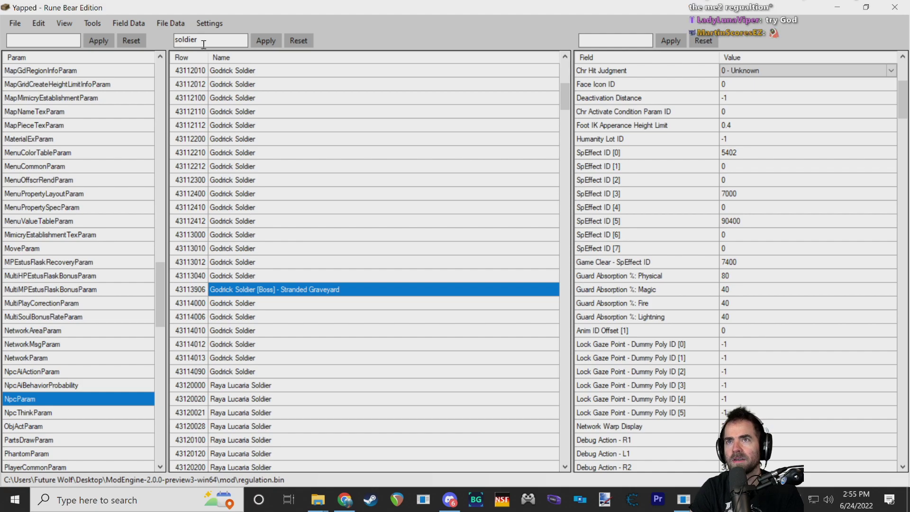
click(196, 290)
click(196, 290)
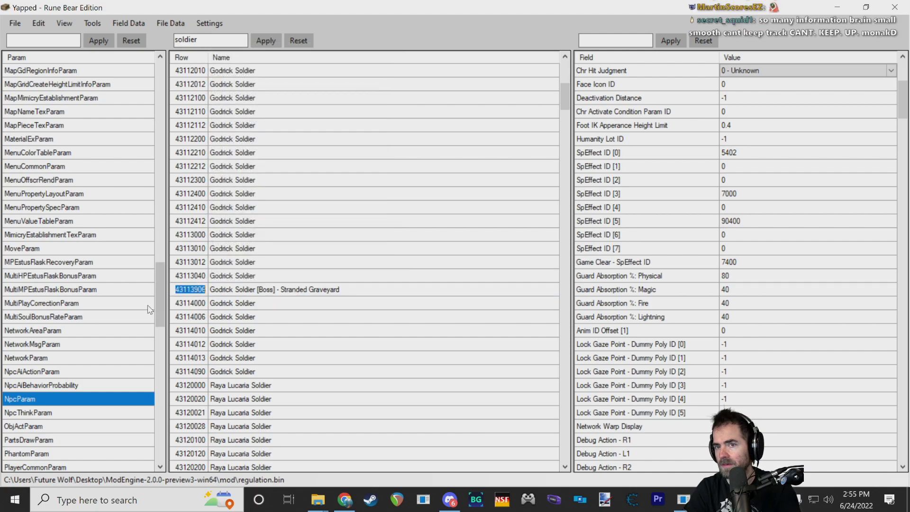
key(alt+Tab)
click(840, 239)
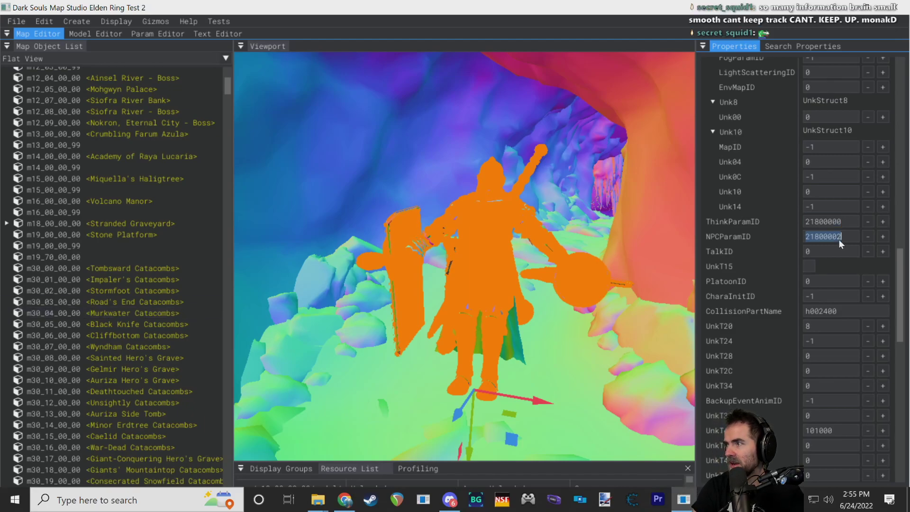
- Switch to Yapped, filter the NpcThinkParam rows by "godrick" and examine rows 43711010 and 43114006
key(alt+Tab)
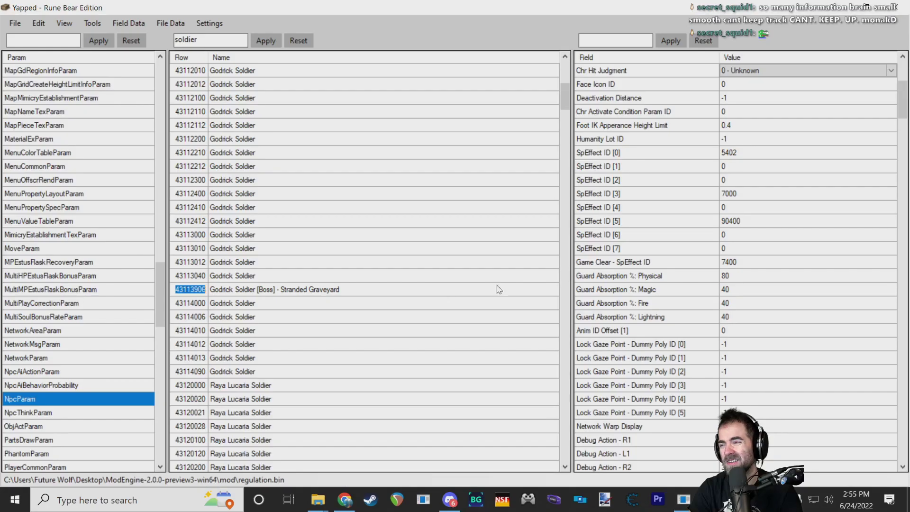
click(44, 413)
double_click(208, 38)
key(BackSpace)
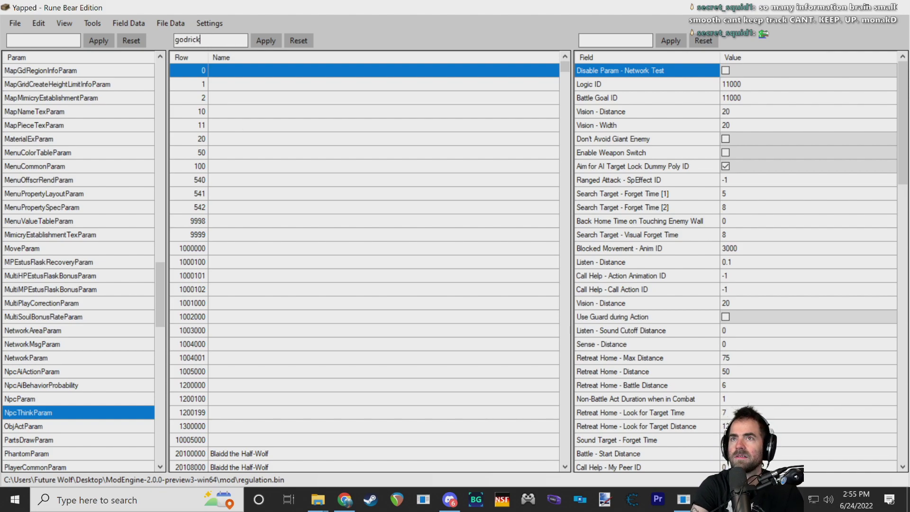
click(261, 39)
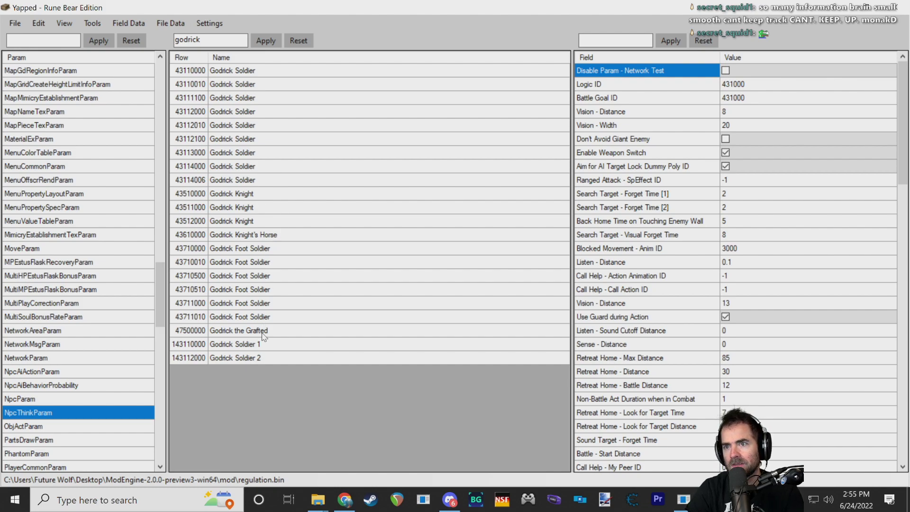
click(254, 318)
click(238, 181)
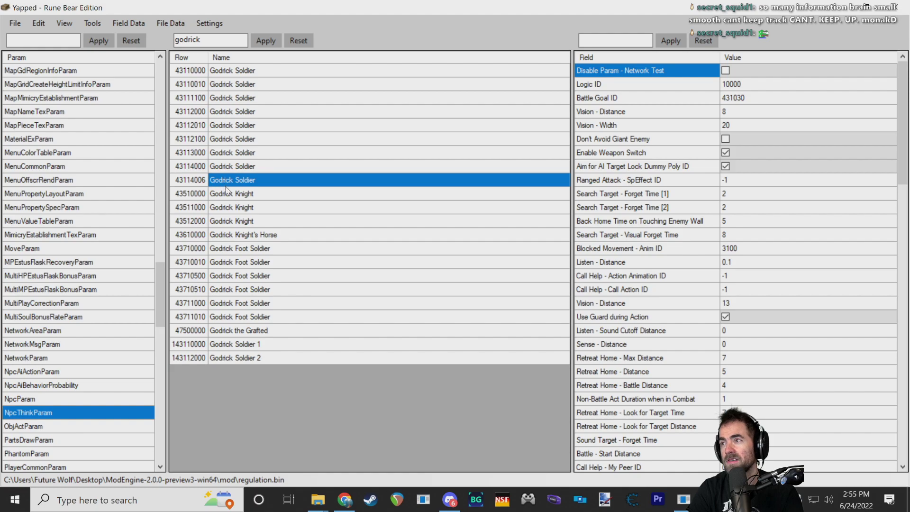
- Check the enemy's IDs in Map Studio, view NpcThinkParam row 43113000 in Yapped, and filter the rows by "soldier"
key(alt+Tab)
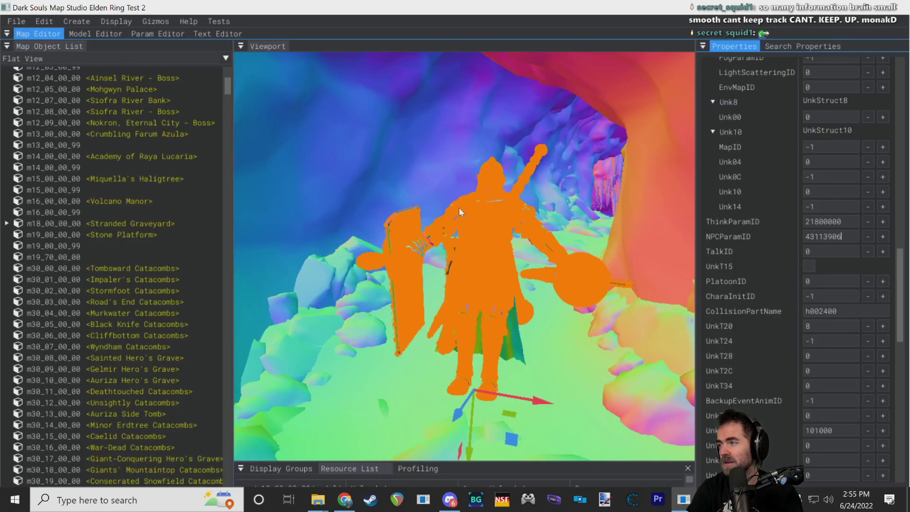
key(alt+Tab)
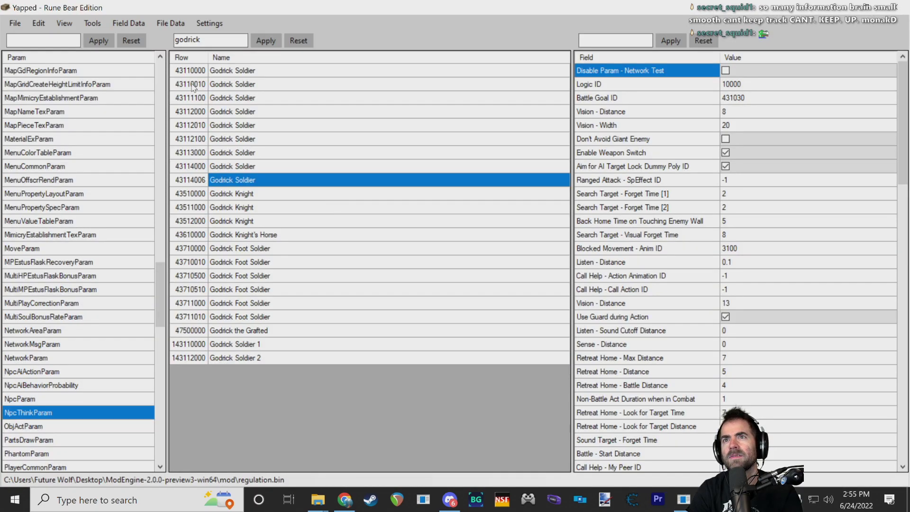
click(214, 151)
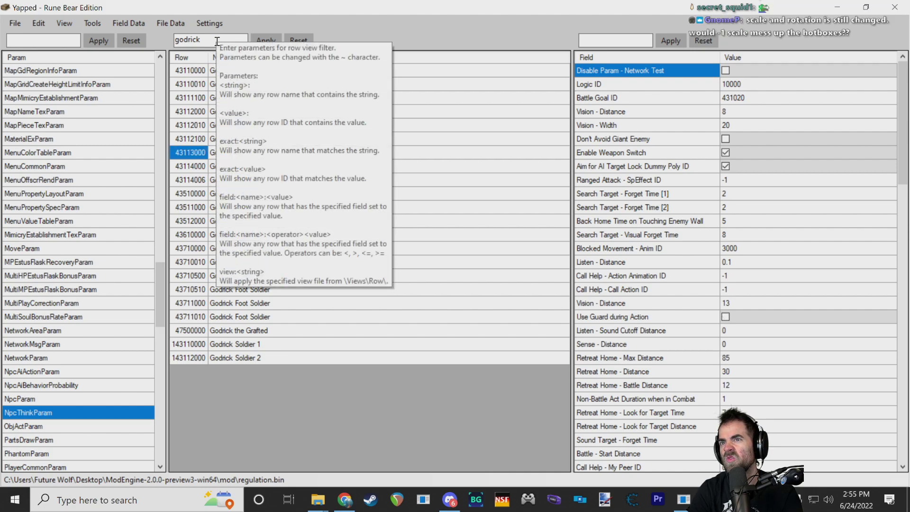
drag(211, 42, 162, 45)
text(soldier)
click(279, 39)
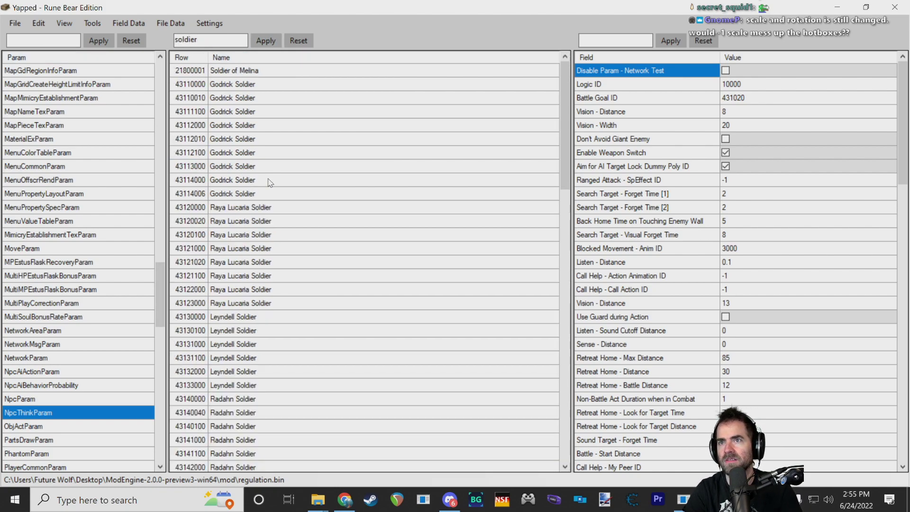
- Compare the Logic ID, Battle Goal ID and other fields across the Godrick Soldier rows from 43110000 to 43113000
click(246, 85)
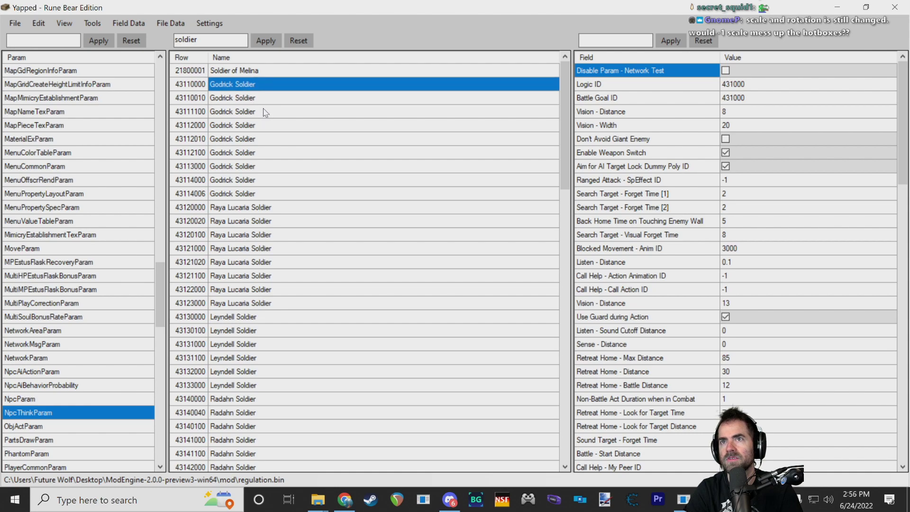
click(251, 124)
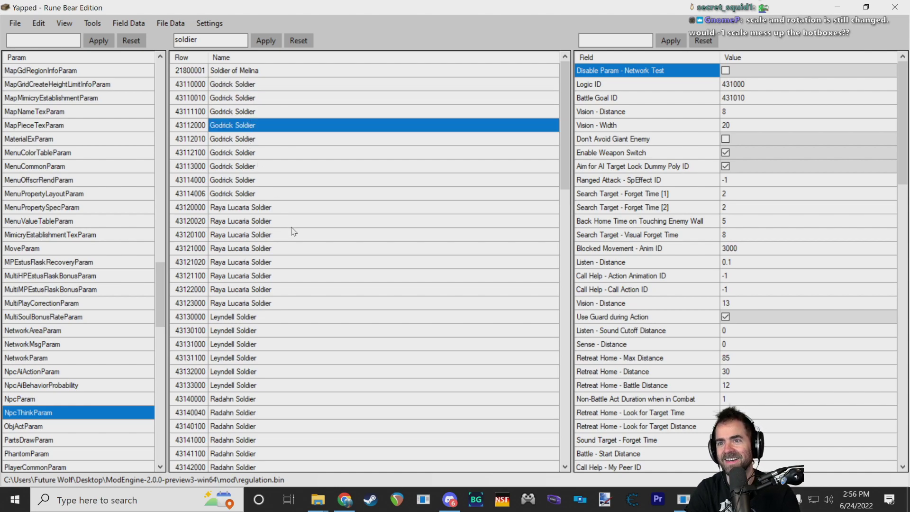
click(236, 153)
click(246, 126)
click(245, 137)
click(243, 164)
click(238, 124)
click(226, 163)
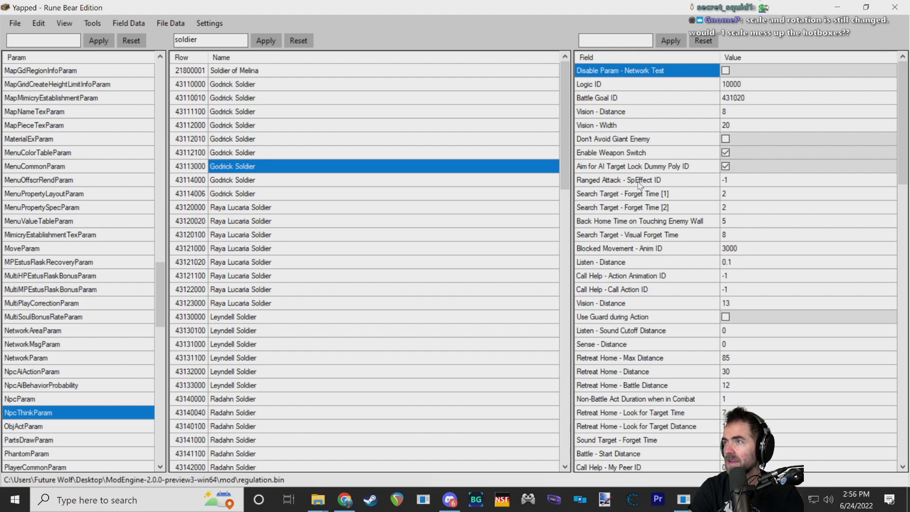
- Examine the remaining behaviour, navigation and vision fields of the Godrick Soldier NpcThinkParam row 43113000
scroll(640, 188, down, 7)
scroll(641, 189, down, 6)
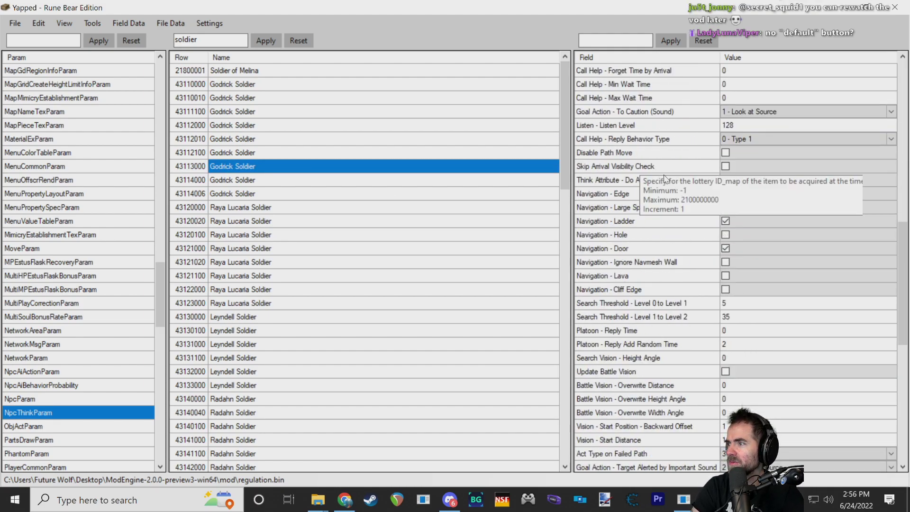
scroll(667, 179, down, 8)
drag(909, 324, 905, 52)
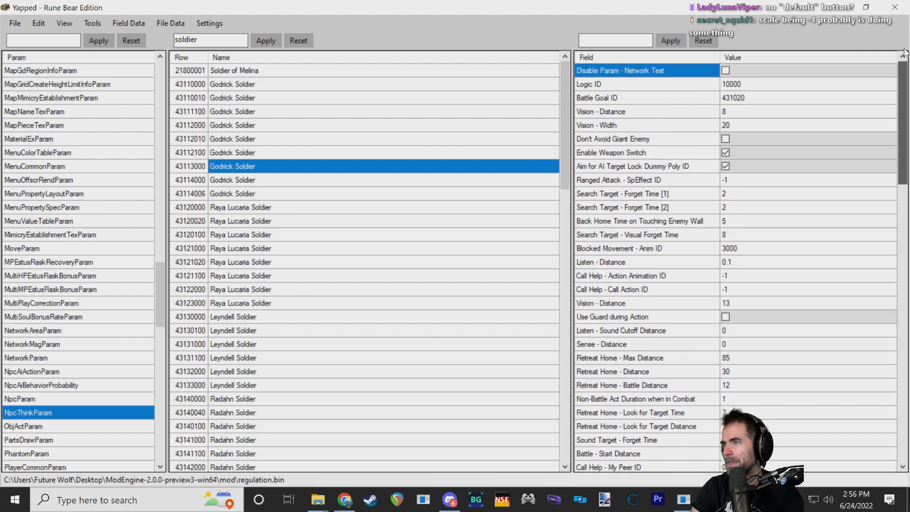
- Copy the NpcThinkParam row ID 43113000, review its fields, and set the enemy's NPCParamID to 43113000 in Map Studio
double_click(194, 166)
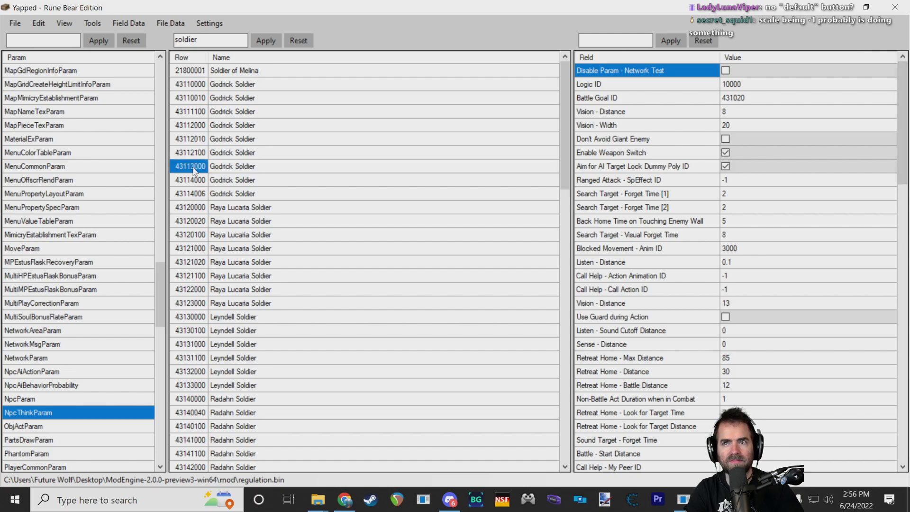
key(alt+Tab)
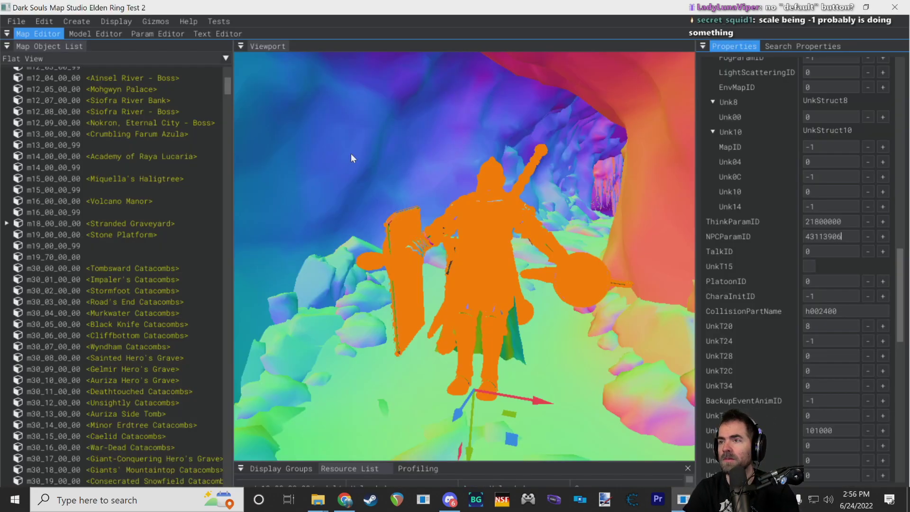
key(alt+Tab)
scroll(666, 259, down, 7)
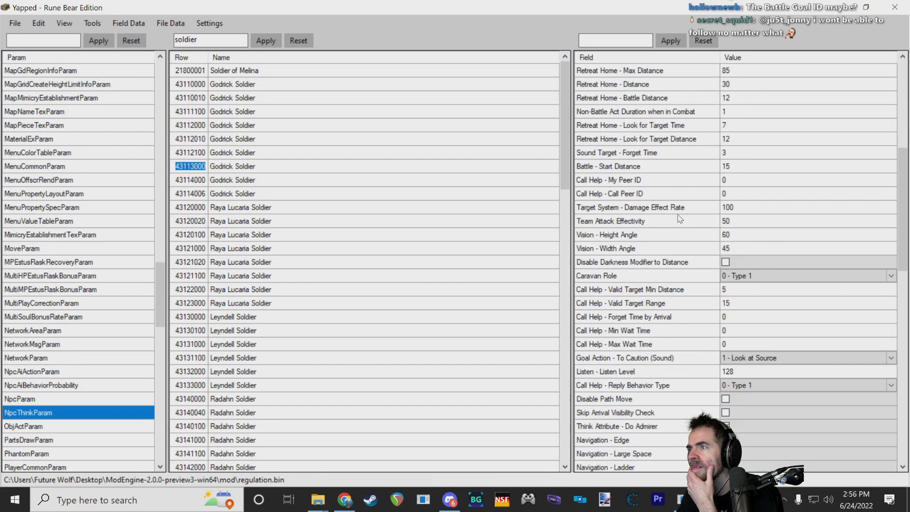
scroll(652, 280, down, 1)
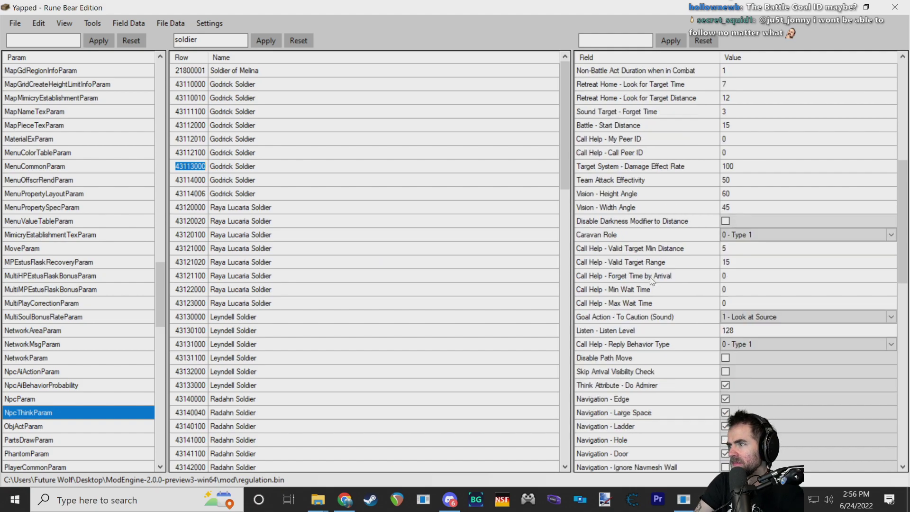
scroll(652, 280, down, 3)
scroll(640, 250, down, 11)
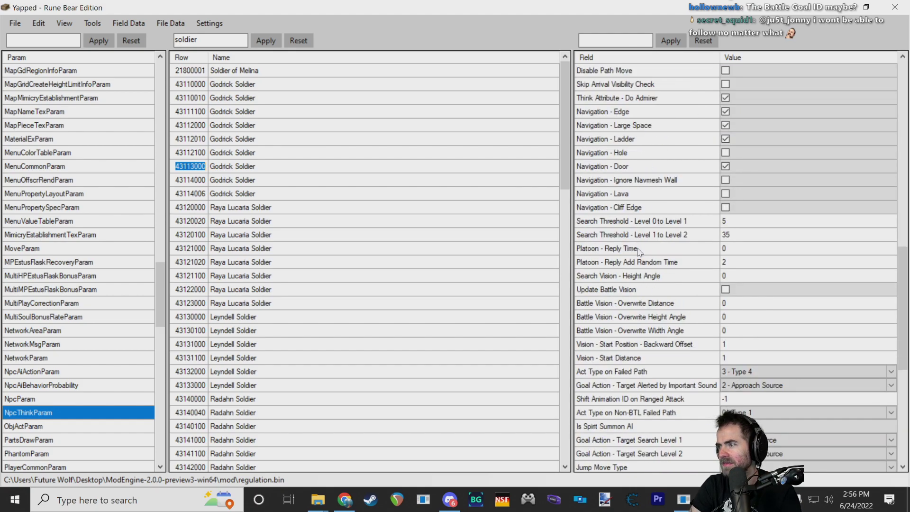
scroll(640, 250, down, 1)
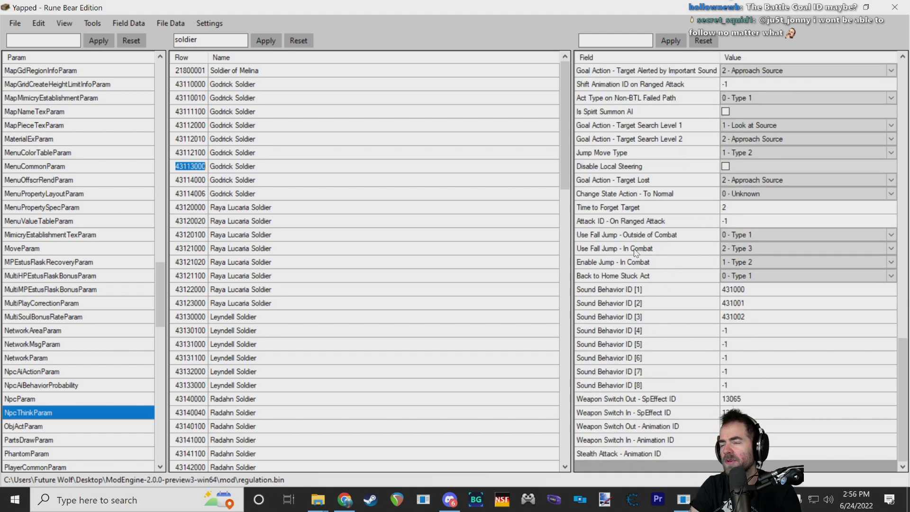
scroll(638, 211, up, 11)
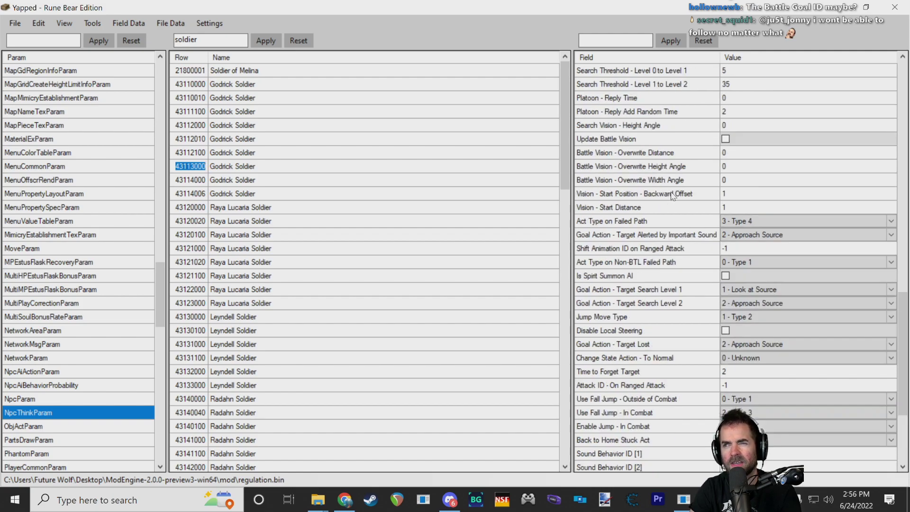
key(alt+Tab)
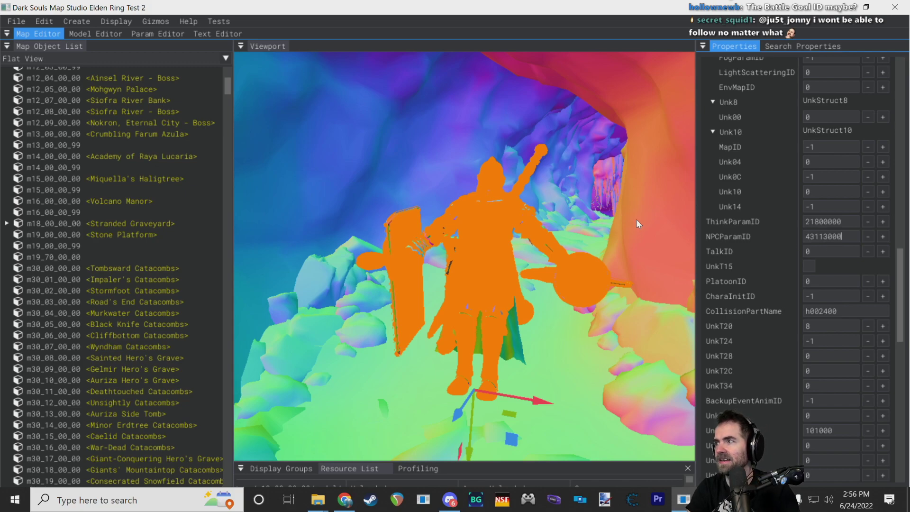
- Copy the NpcParam row ID of Godrick Soldier [Boss] - Stranded Graveyard from Yapped and set the enemy's NPCParamID to 43113906 in Map Studio
key(alt+Tab)
click(38, 400)
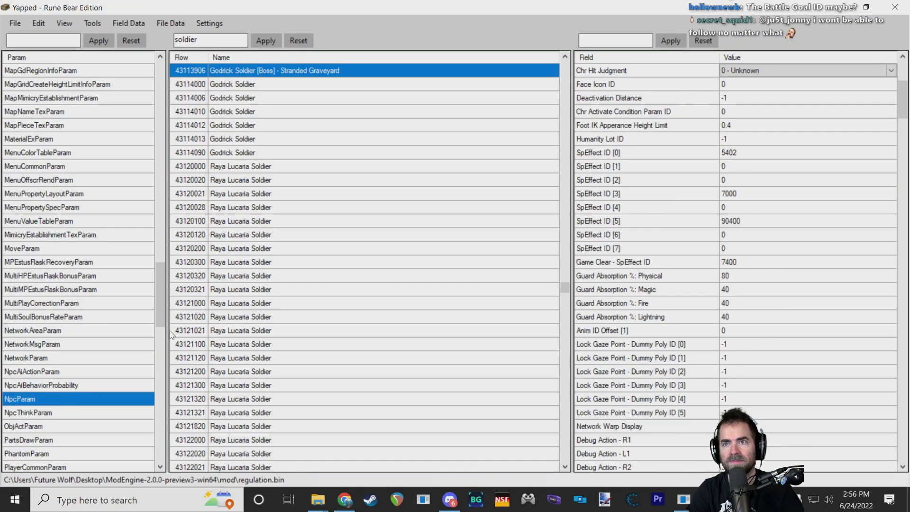
double_click(190, 74)
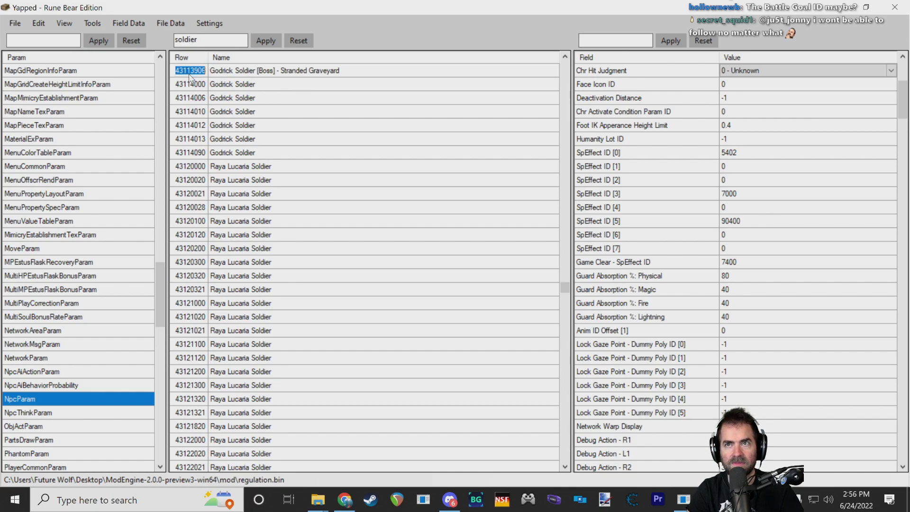
key(alt+Tab)
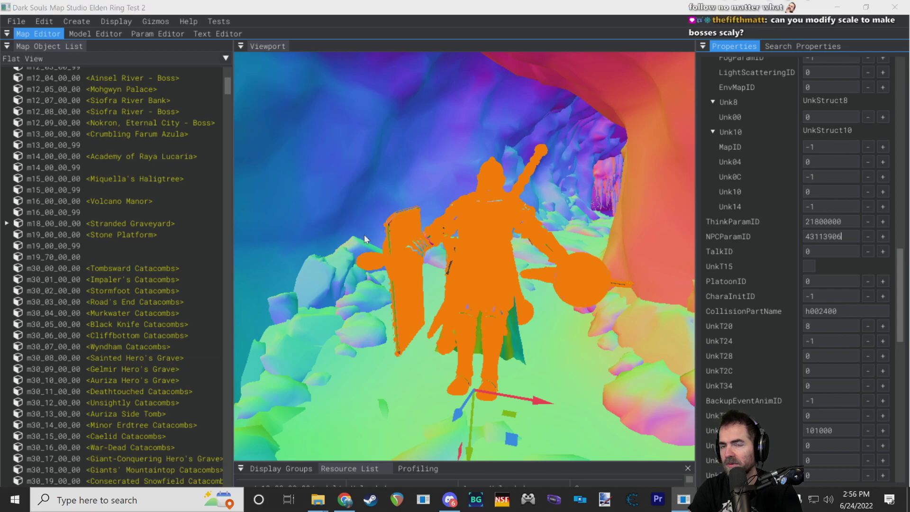
- Copy the Godrick Soldier row ID from NpcThinkParam in Yapped and set the enemy's ThinkParamID to 43113000 in Map Studio
key(alt+Tab)
click(12, 416)
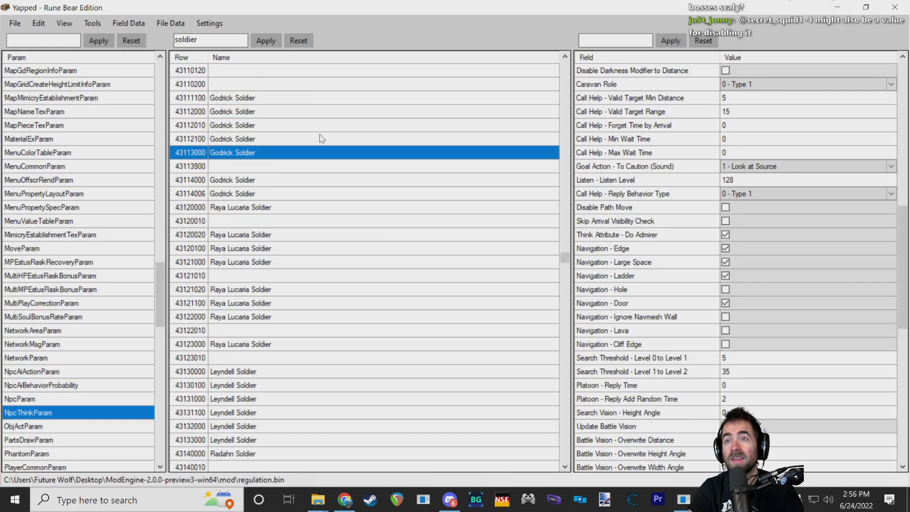
click(198, 198)
click(198, 196)
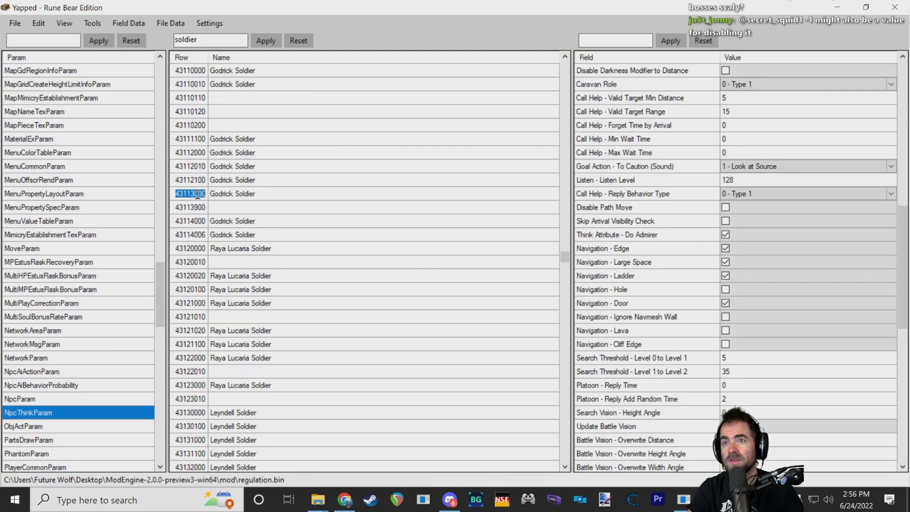
key(alt+Tab)
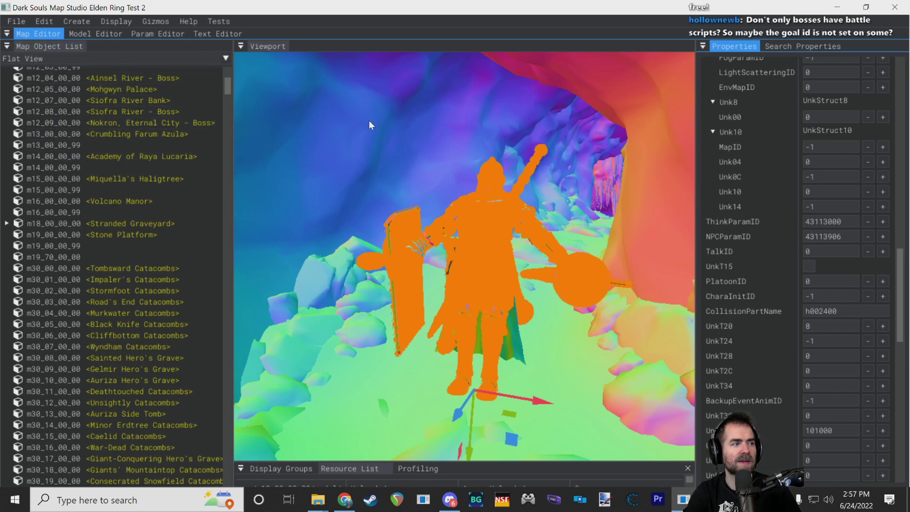
- Examine the Stranded Graveyard boss arena around the soldier enemy in the viewport
right_drag(439, 149, 470, 333)
key(s)
mouse_move(471, 334)
mouse_down()
mouse_move(470, 388)
mouse_move(463, 342)
mouse_up()
right_drag(463, 341, 456, 294)
key(s)
click(545, 235)
key(a)
right_drag(511, 235, 509, 231)
click(520, 228)
drag(497, 248, 366, 325)
right_drag(435, 325, 495, 265)
key(d)
drag(544, 266, 544, 283)
key(d)
right_drag(544, 283, 431, 167)
key(a)
- Save the map changes and switch to Elden Ring
click(16, 21)
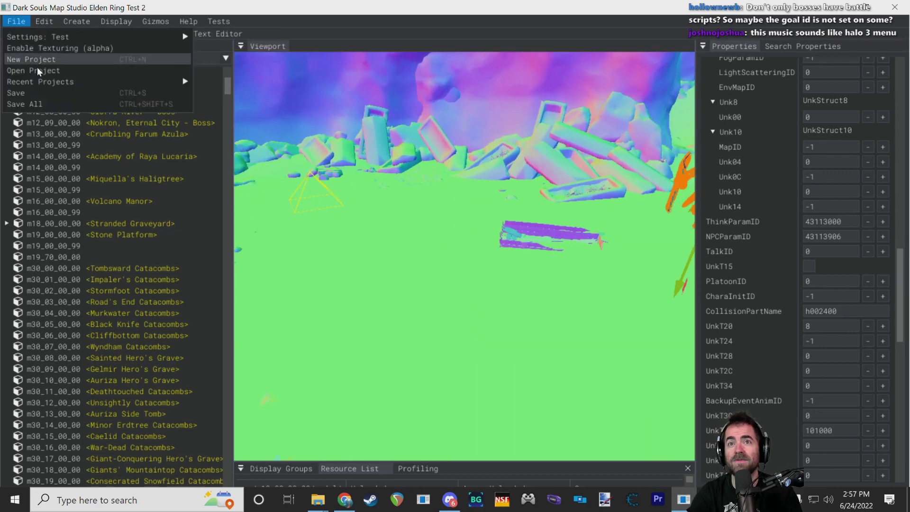
click(35, 90)
right_drag(483, 209, 303, 228)
right_drag(465, 256, 483, 277)
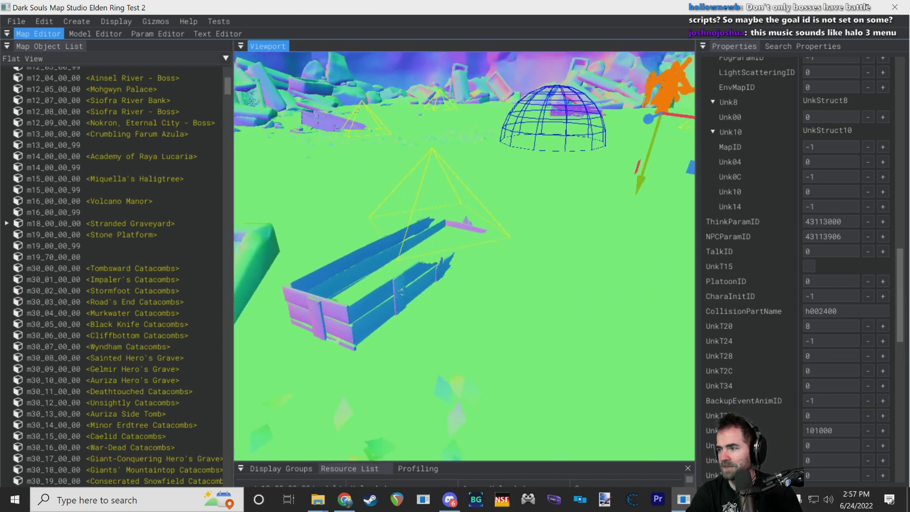
key(alt+Tab)
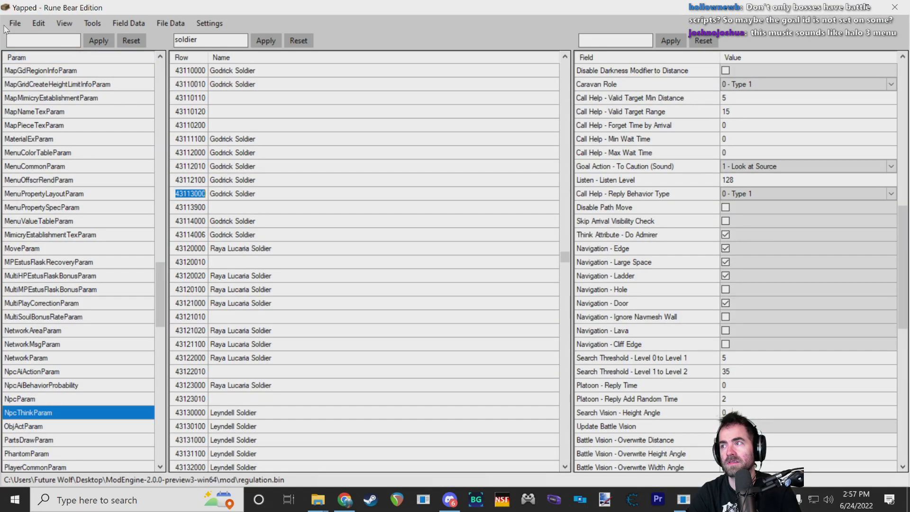
key(alt+Tab)
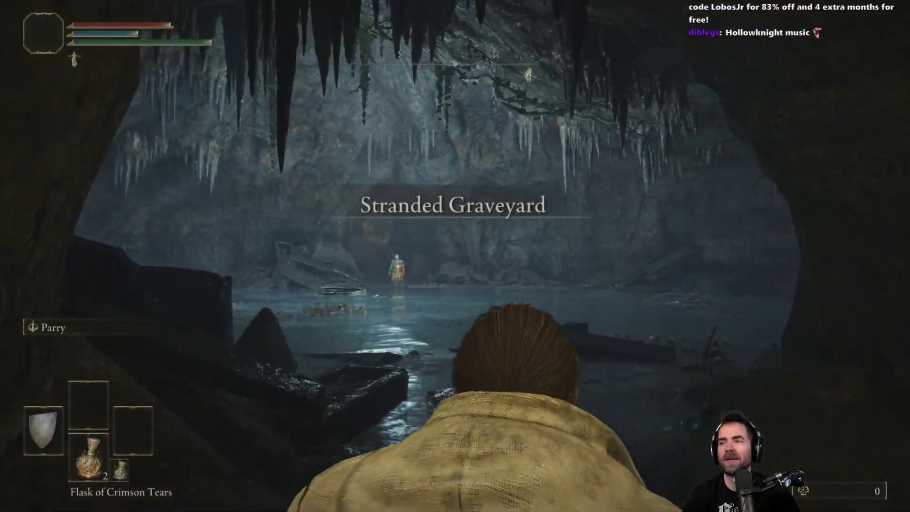
- Approach the Soldier of God in the Stranded Graveyard to test its combat behaviour, and leave the game
key(w)
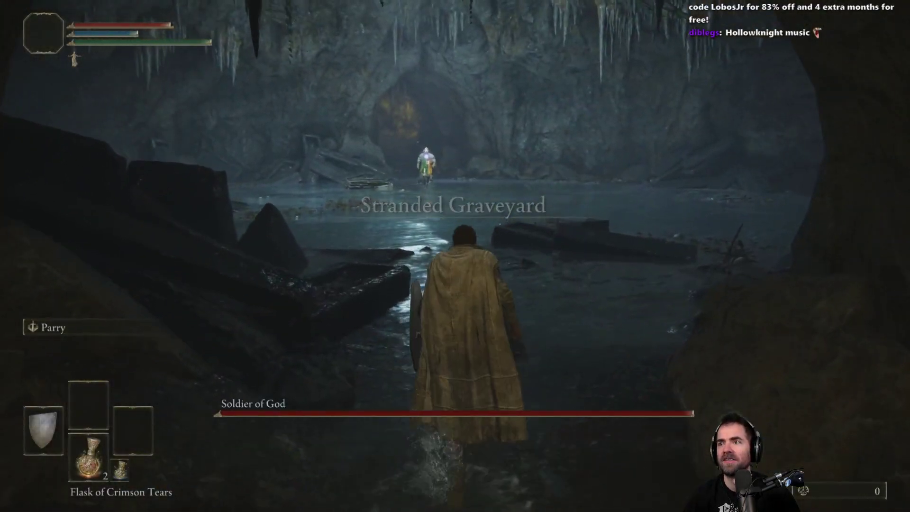
key(w)
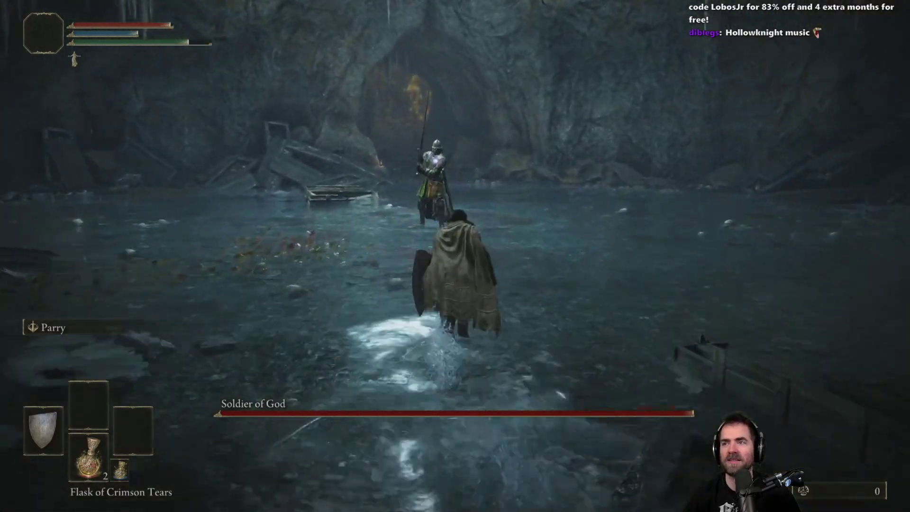
key(Escape)
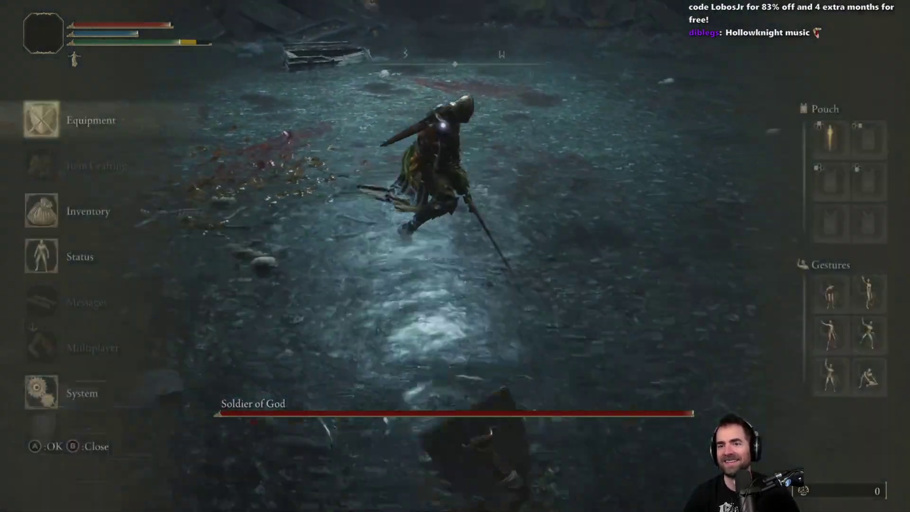
key(Up)
key(e)
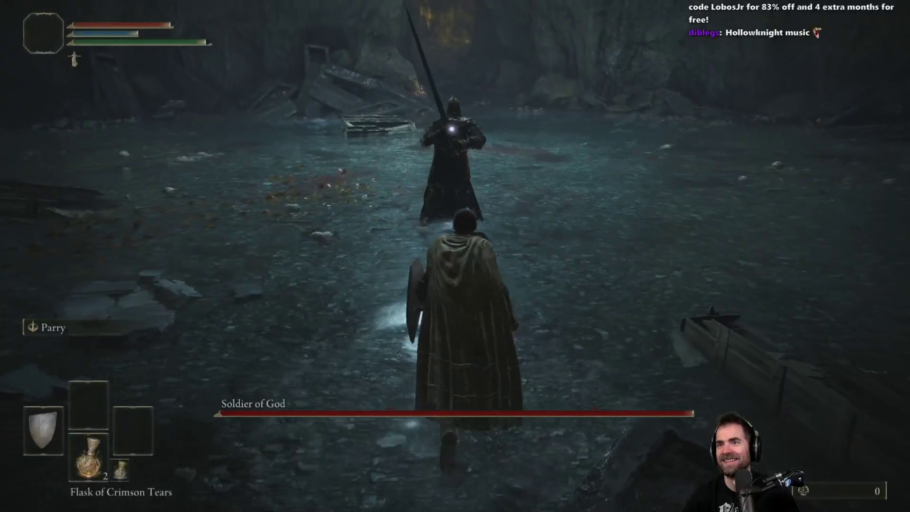
key(w)
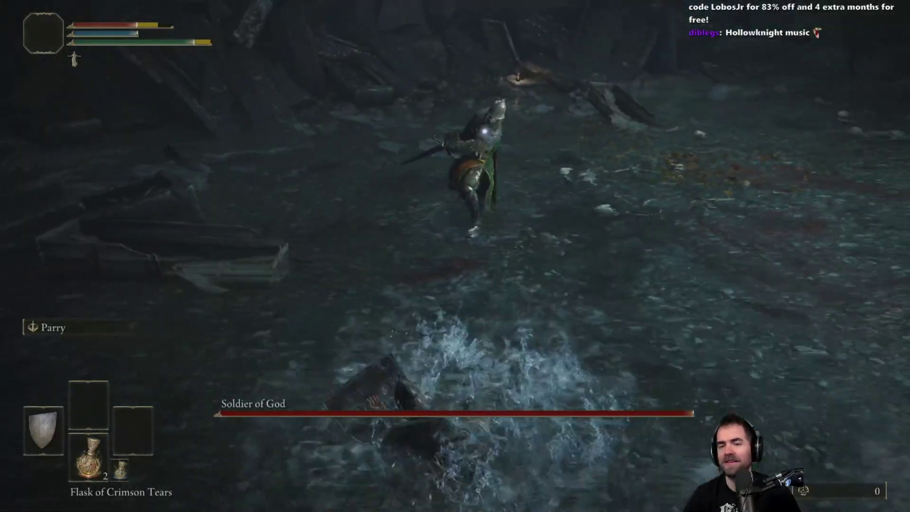
key(Escape)
key(Up)
key(e)
key(z)
key(e)
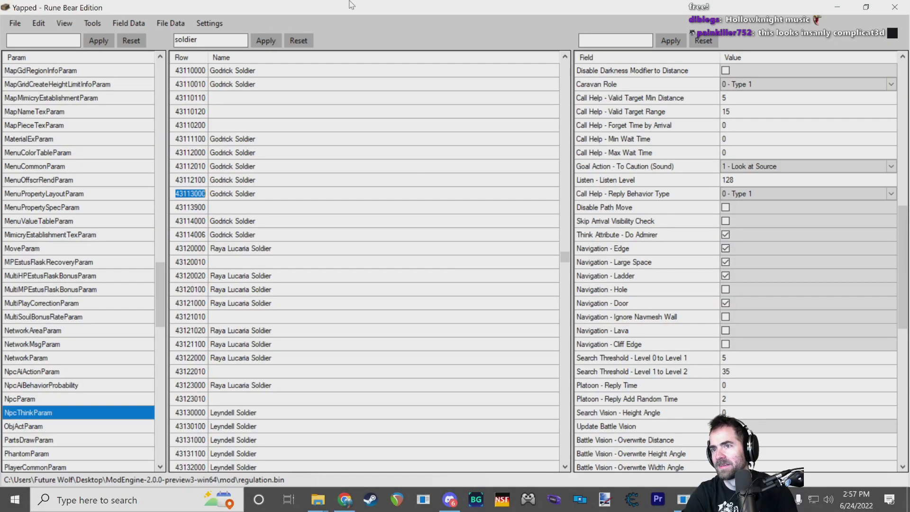
- View the unnamed NpcThinkParam row 43113900 in Yapped and switch to Map Studio
click(230, 207)
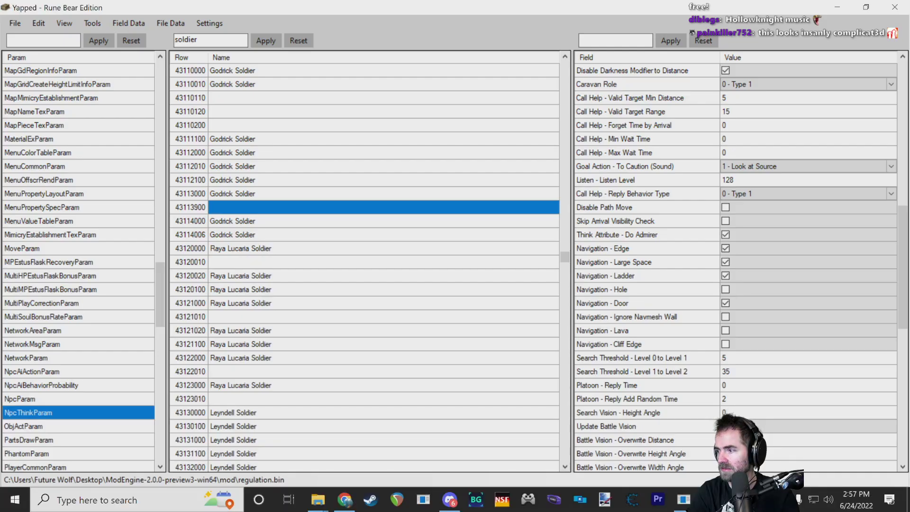
mouse_move(682, 502)
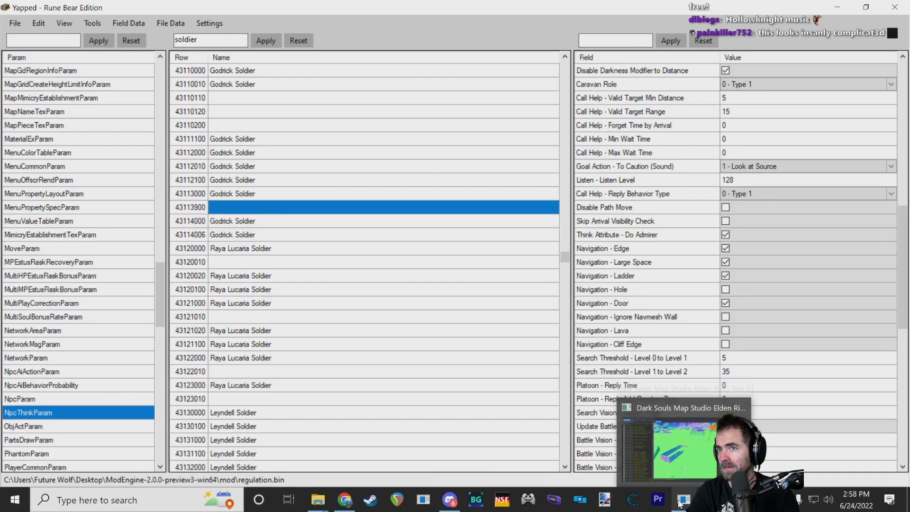
click(690, 497)
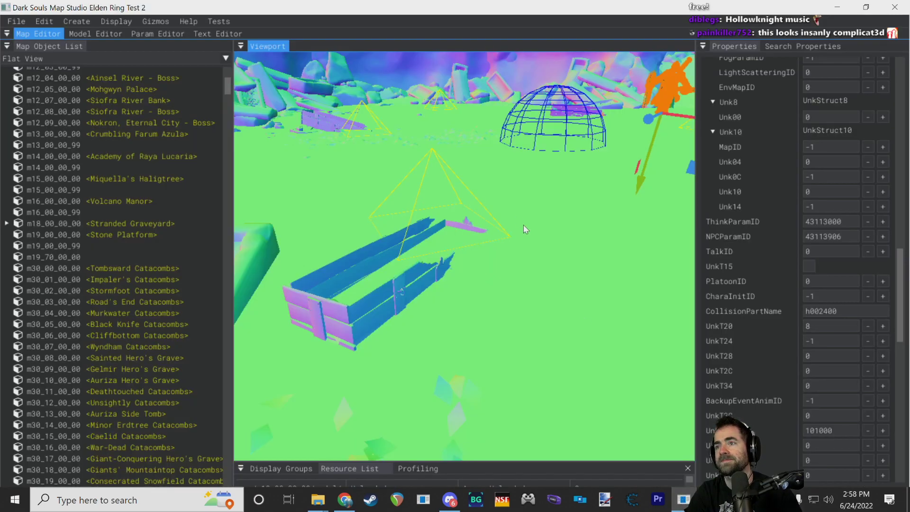
- Clear the current selection and reselect the soldier enemy in the Stranded Graveyard arena
mouse_move(568, 212)
right_down()
mouse_move(565, 180)
mouse_move(568, 212)
right_up()
key(w)
key(s)
click(601, 274)
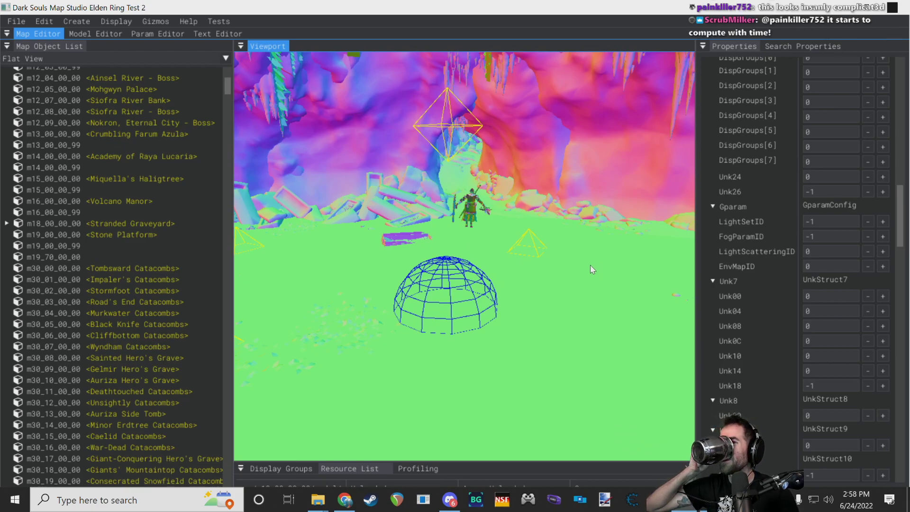
key(w)
mouse_move(409, 233)
right_down()
mouse_move(294, 225)
mouse_move(417, 232)
mouse_move(408, 233)
right_up()
key(s)
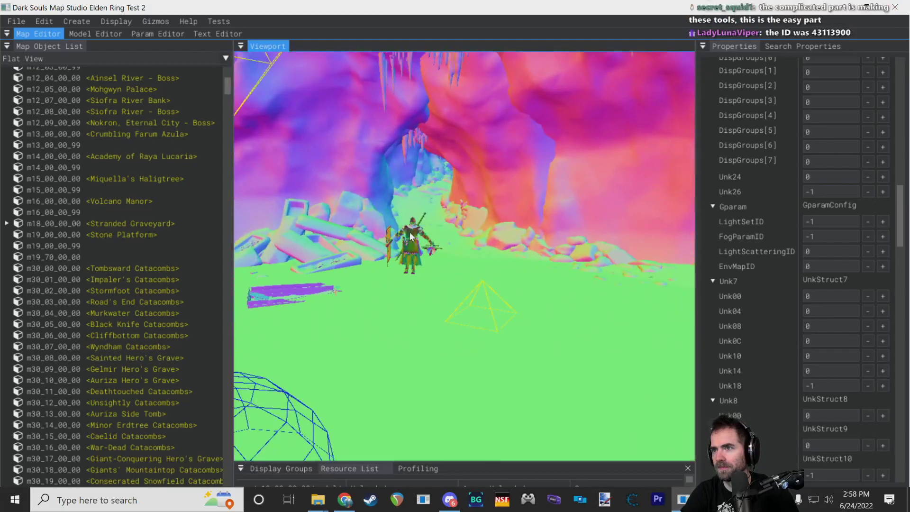
click(410, 234)
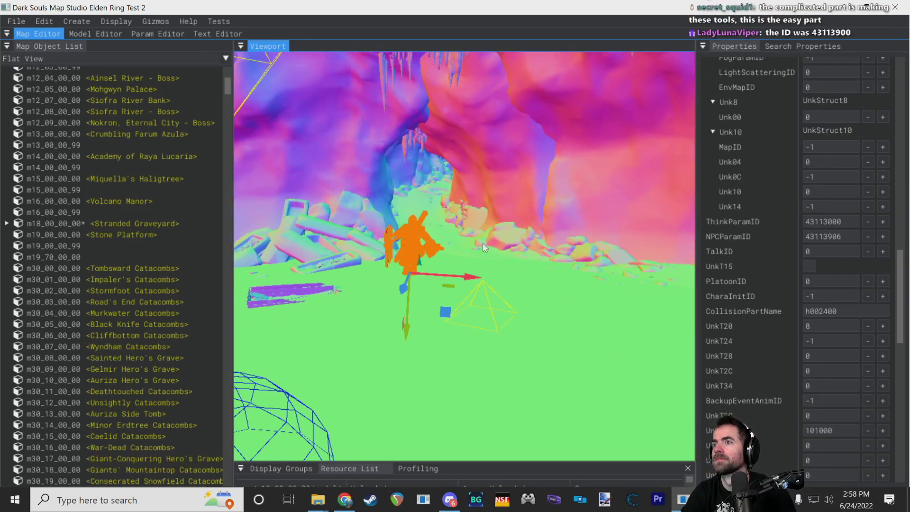
- Move the soldier enemy across the Stranded Graveyard arena to about X -20.18, Y 8.649, Z 69.834
right_drag(403, 288, 434, 209)
drag(498, 254, 244, 327)
right_drag(244, 327, 190, 325)
key(s)
right_drag(413, 249, 403, 199)
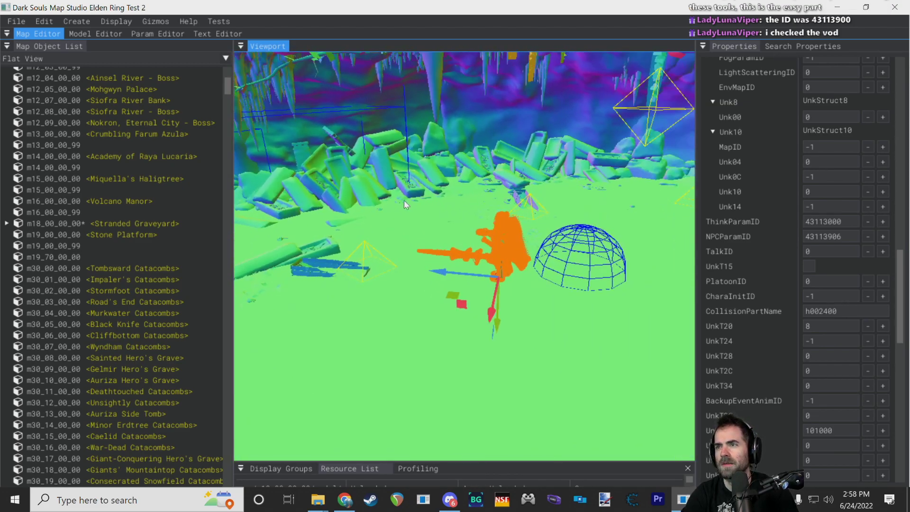
drag(454, 274, 268, 259)
right_drag(267, 259, 204, 256)
key(w)
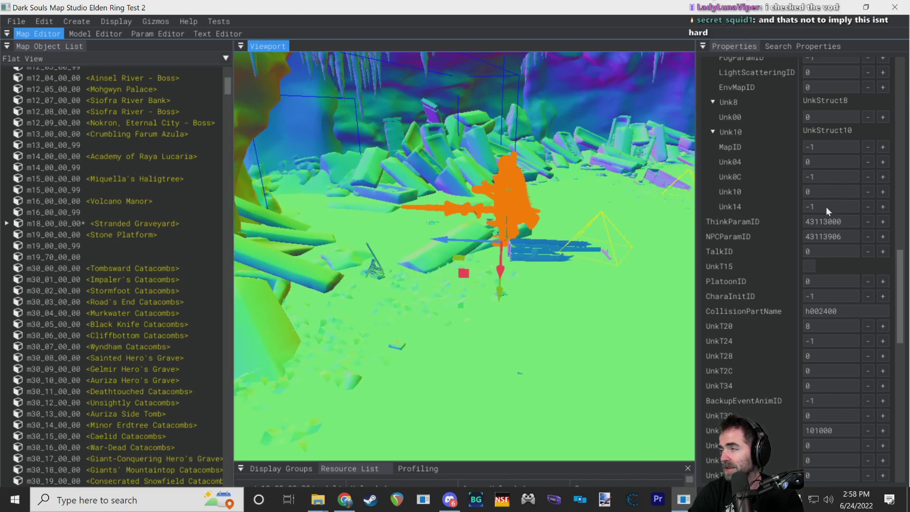
- Switch to Yapped, filter the NpcParam rows by "melina", and copy the row ID of Melina [Tier 11]
scroll(770, 369, down, 2)
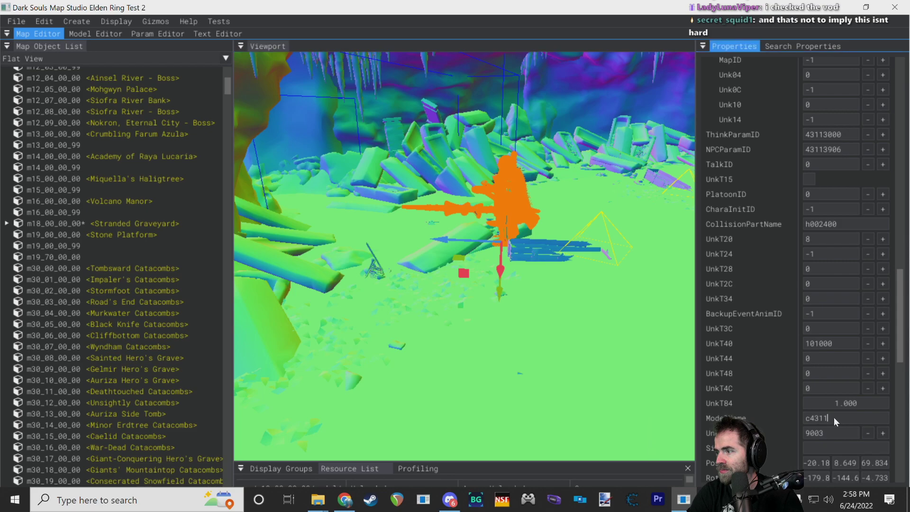
key(alt+Tab)
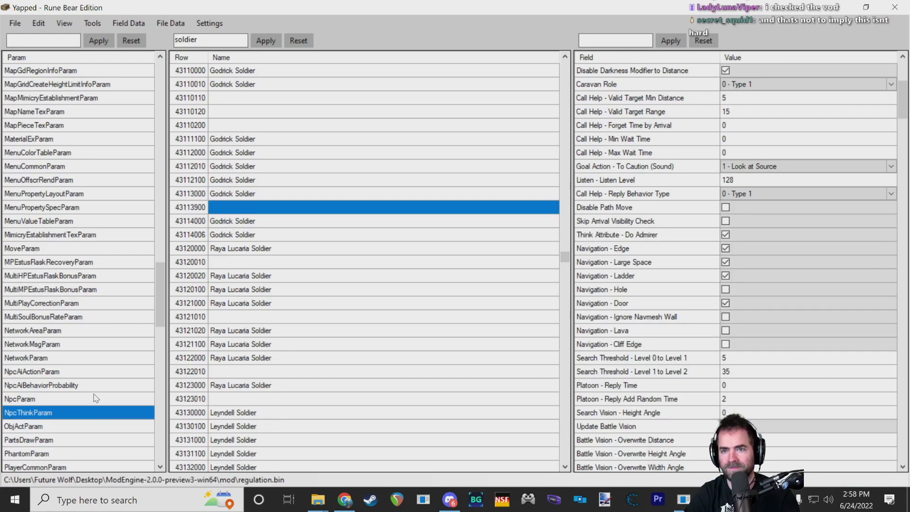
click(93, 399)
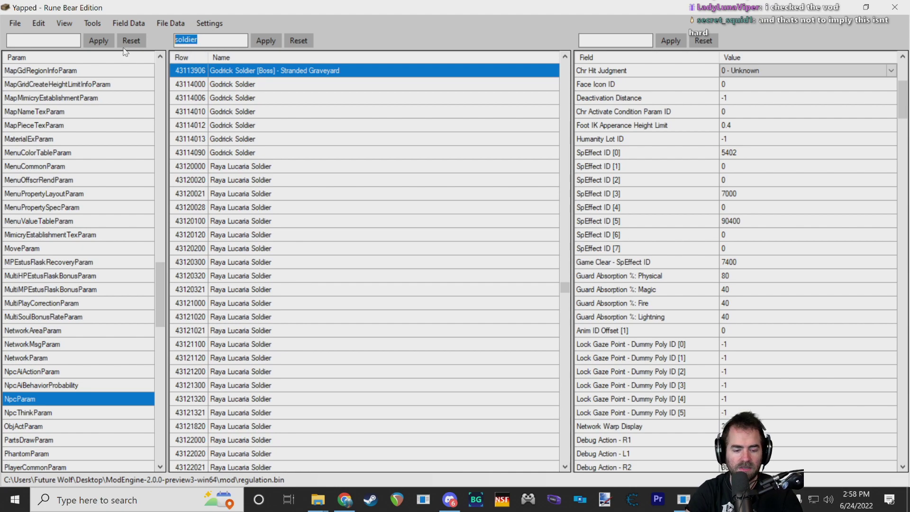
click(269, 44)
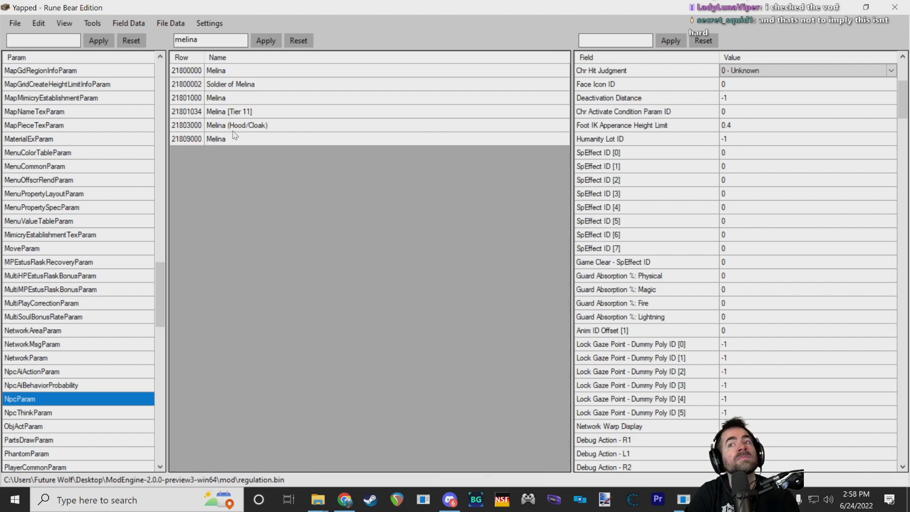
click(239, 114)
click(242, 125)
click(249, 112)
click(187, 116)
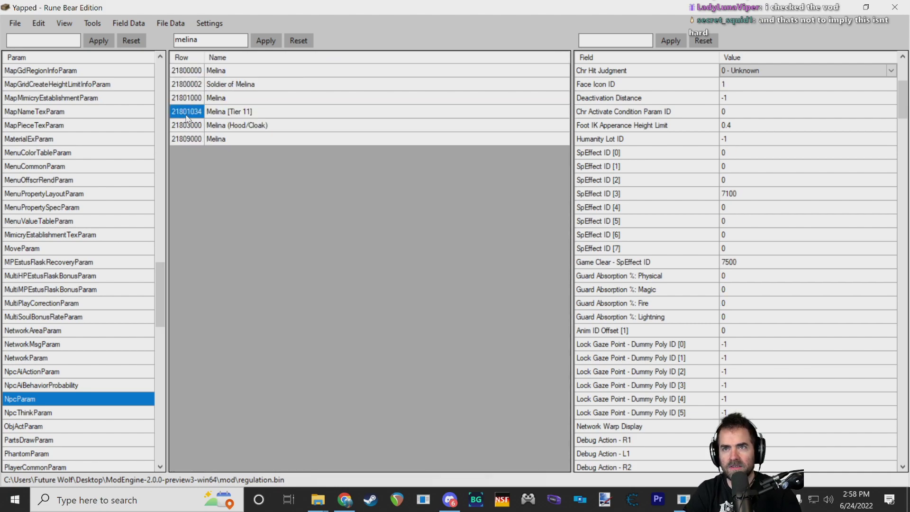
- Back in Map Studio, set the enemy's ModelName to c2180 and NPCParamID to 21801034, checking the Melina [Tier 11] fields in Yapped
key(alt+Tab)
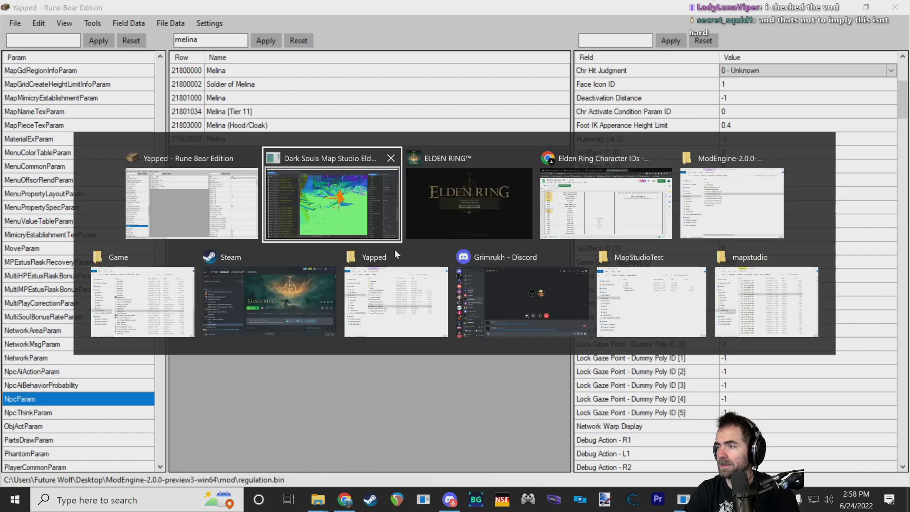
click(828, 417)
text(c)
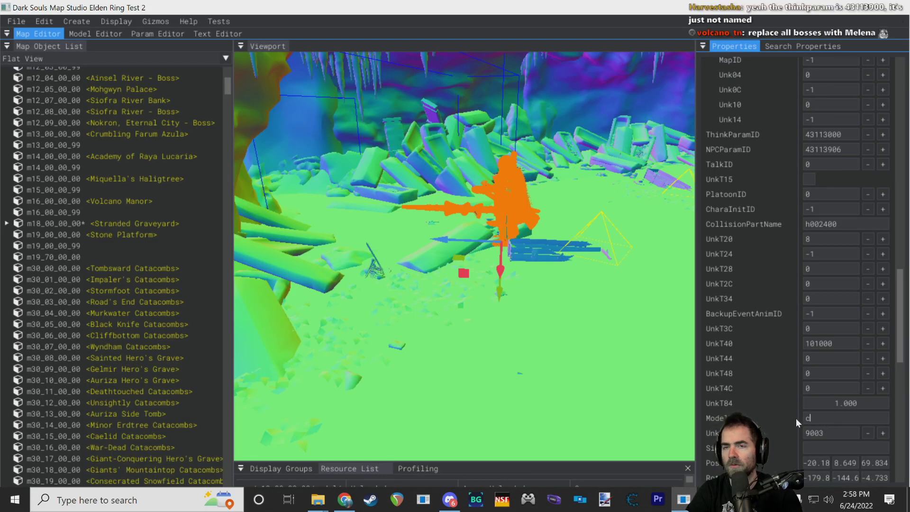
key(alt+Tab)
scroll(642, 150, up, 5)
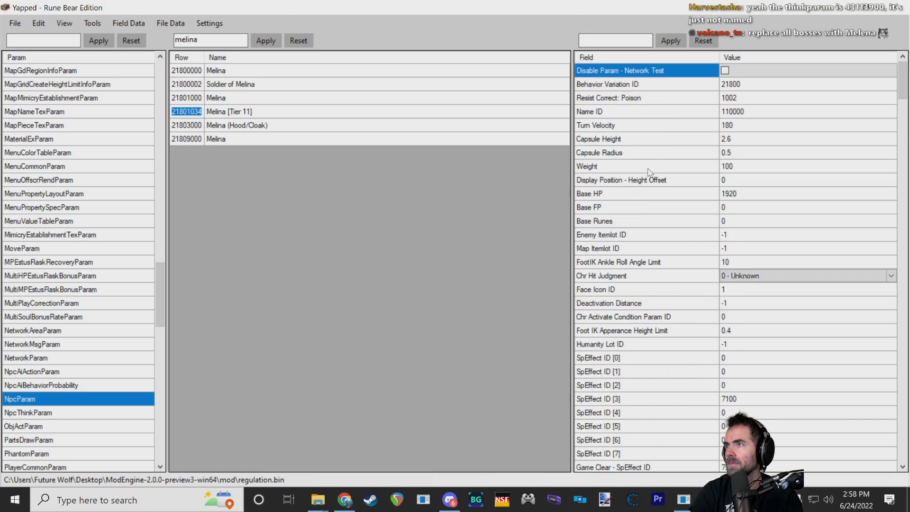
scroll(663, 166, down, 10)
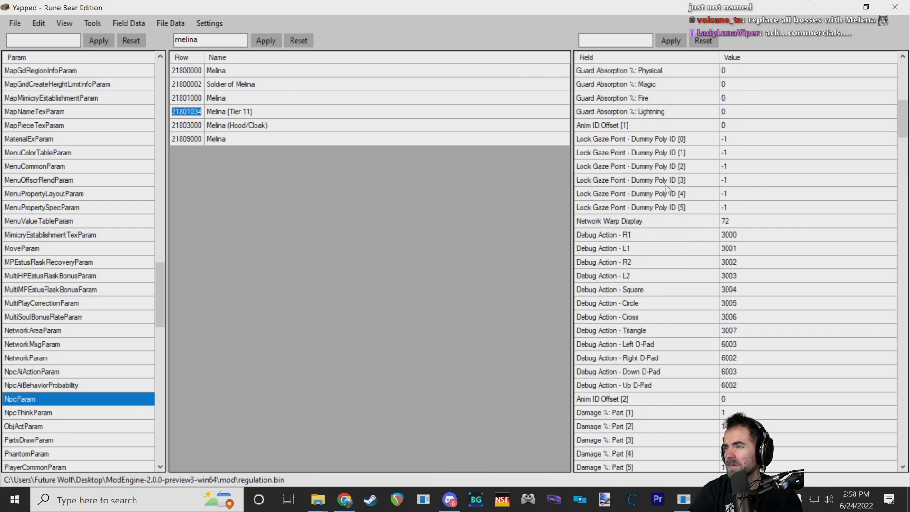
scroll(666, 191, down, 8)
scroll(666, 198, up, 11)
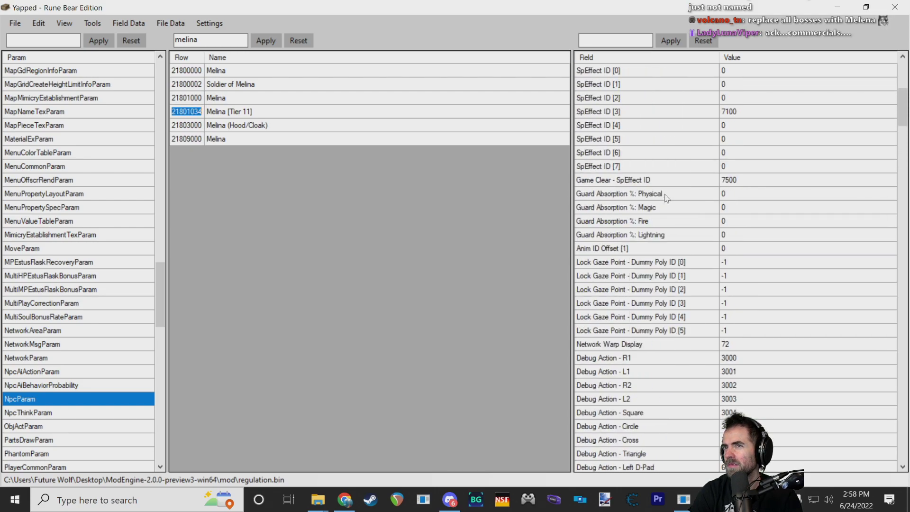
key(alt+Tab)
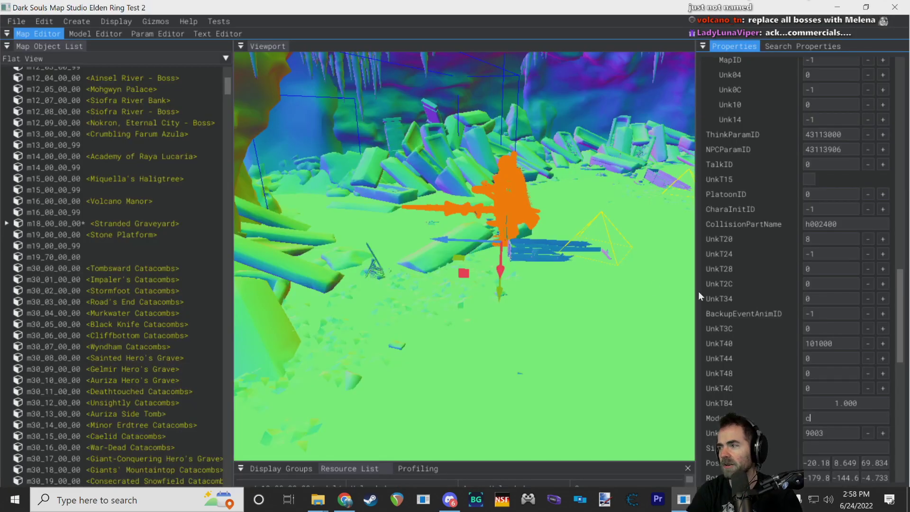
text(0)
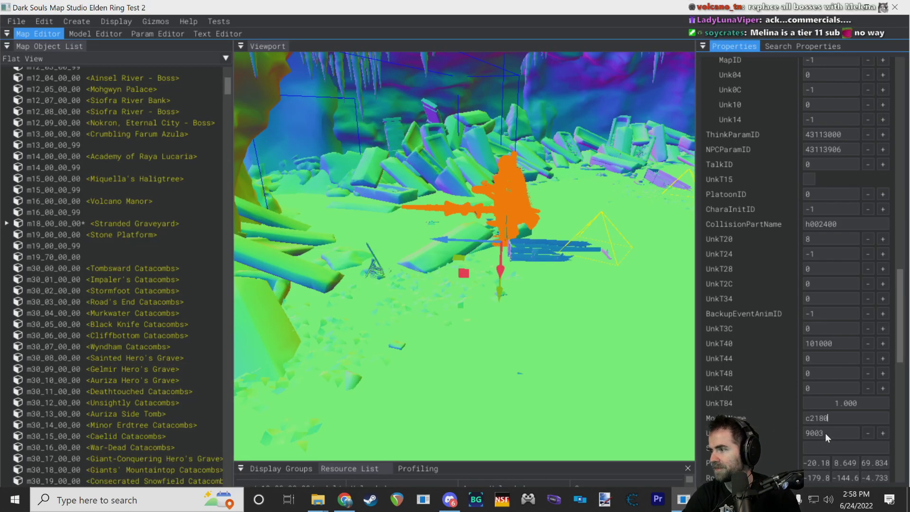
click(825, 147)
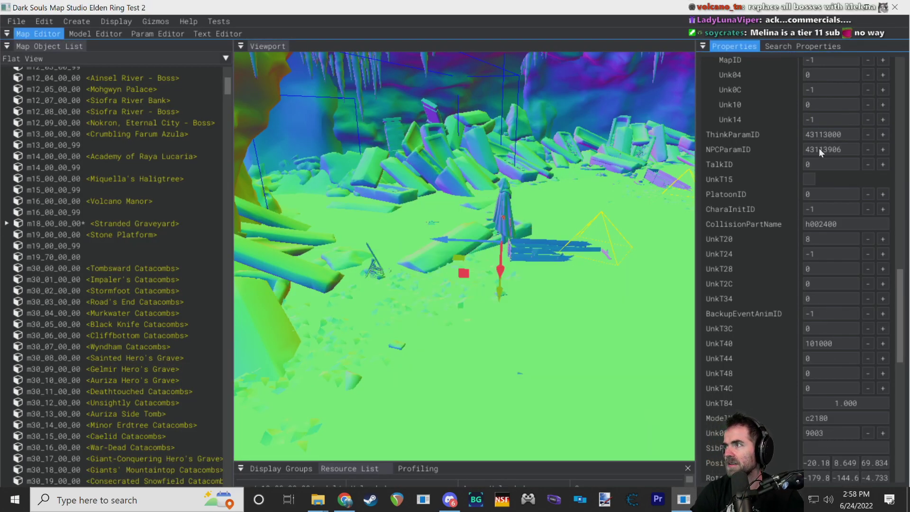
- Look up Melina's row in NpcThinkParam in Yapped and set the enemy's ThinkParamID to 21800000 in Map Studio
key(alt+Tab)
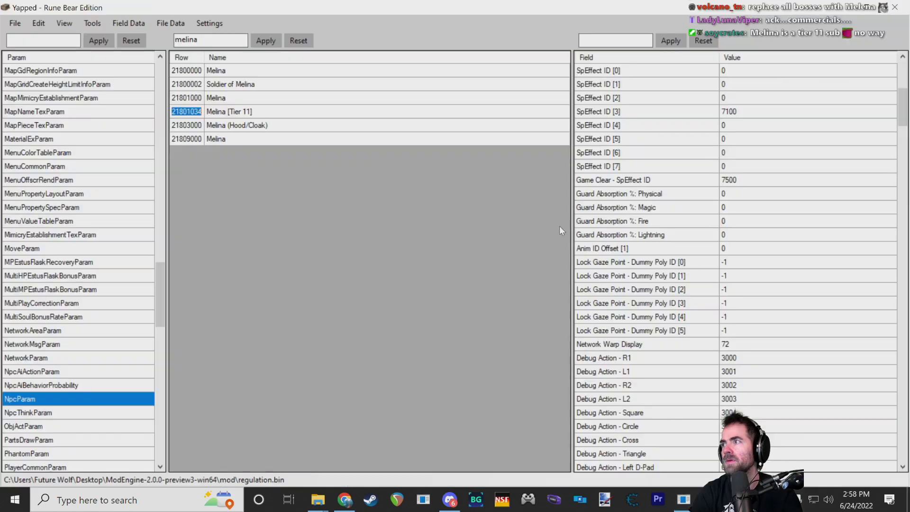
click(42, 414)
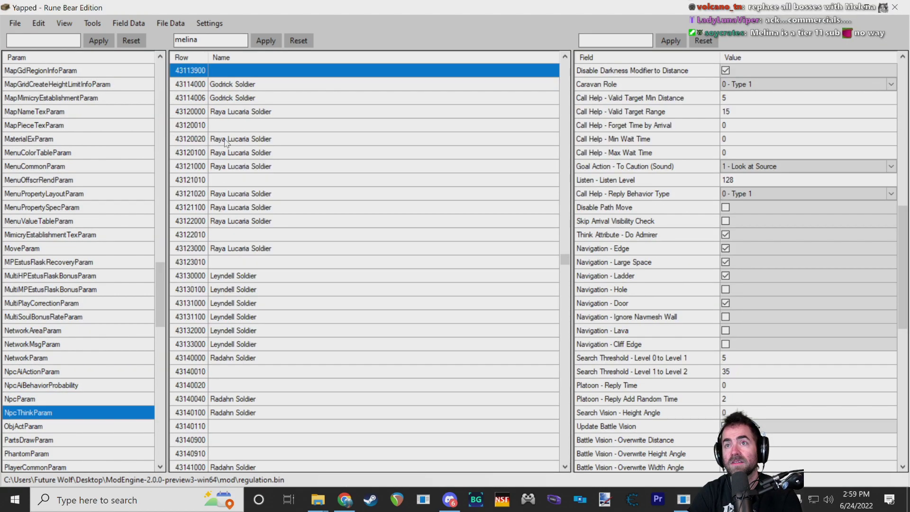
click(263, 41)
click(224, 83)
click(219, 72)
click(180, 72)
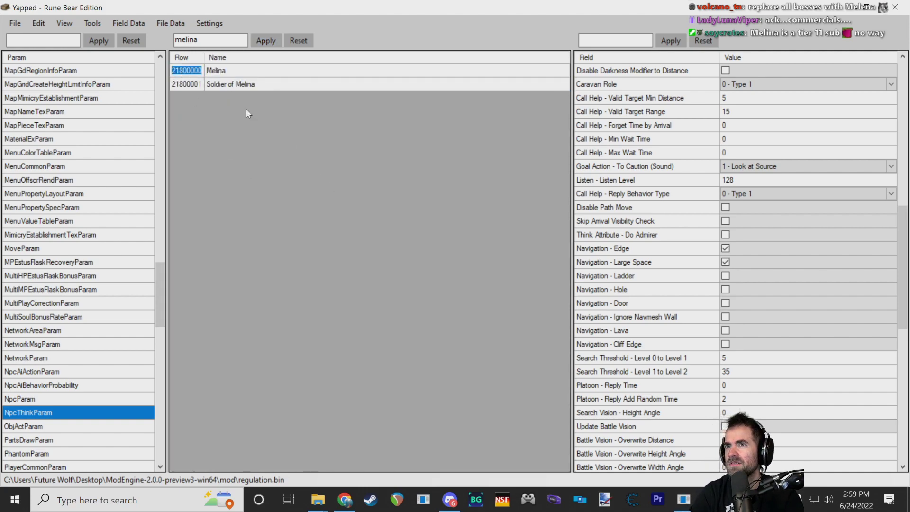
key(alt+Tab)
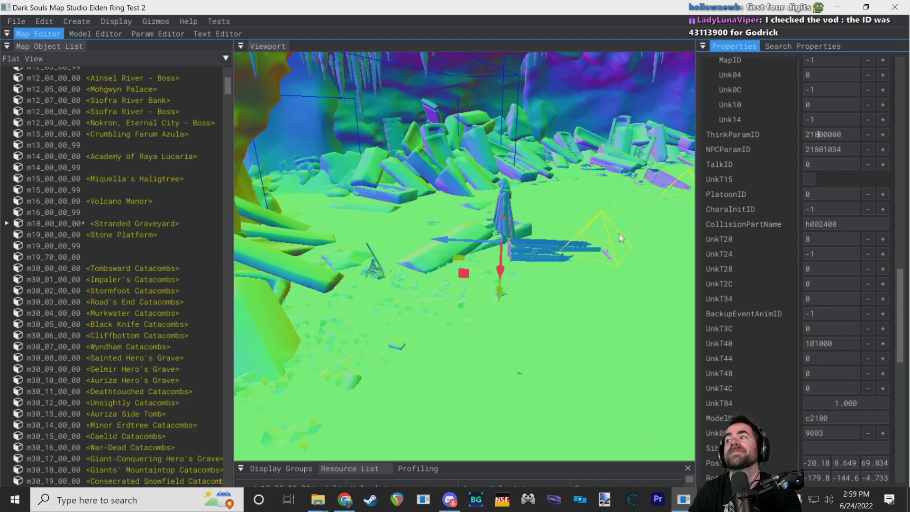
- Move the Melina enemy to about X -15.18, Y 8.697, Z 71.507 in the arena and save the map
right_drag(500, 206, 553, 158)
key(d)
key(w)
drag(551, 322, 542, 269)
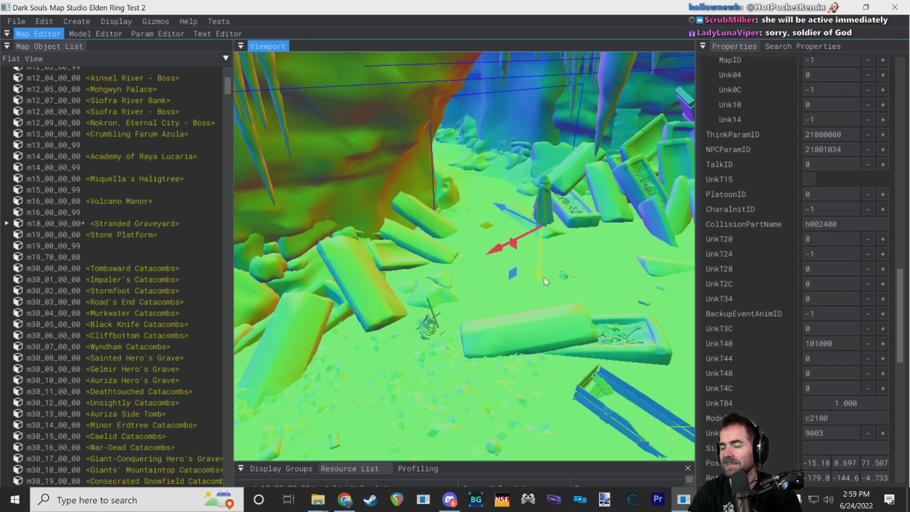
click(17, 21)
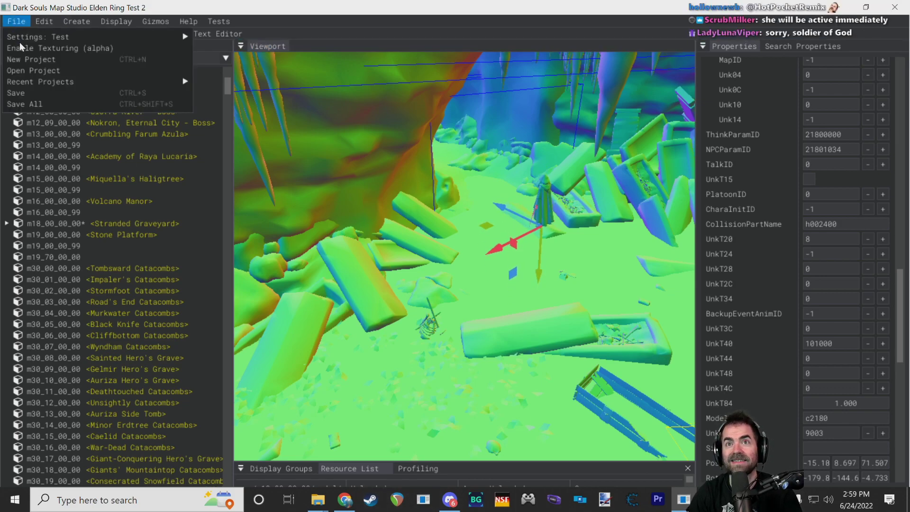
click(25, 91)
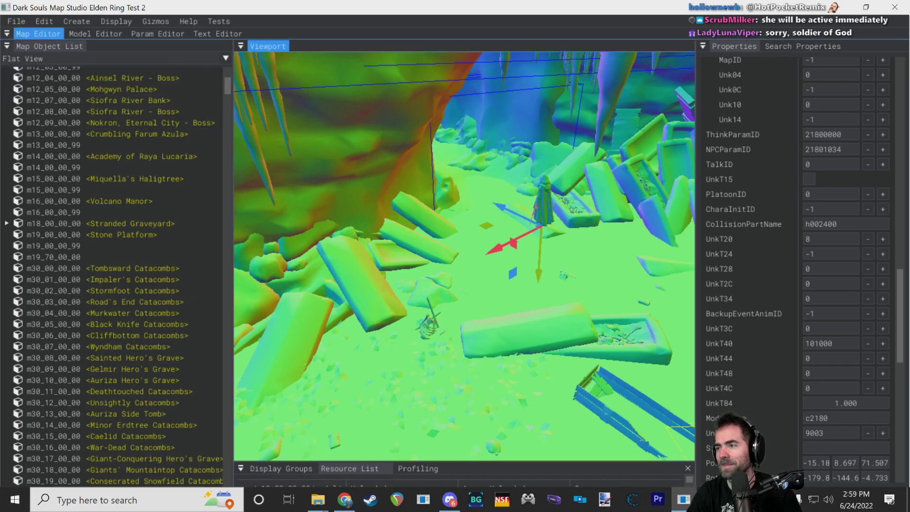
- Switch to Elden Ring, continue the game offline to test Melina's behaviour in the arena, and quit to the title menu
mouse_move(318, 499)
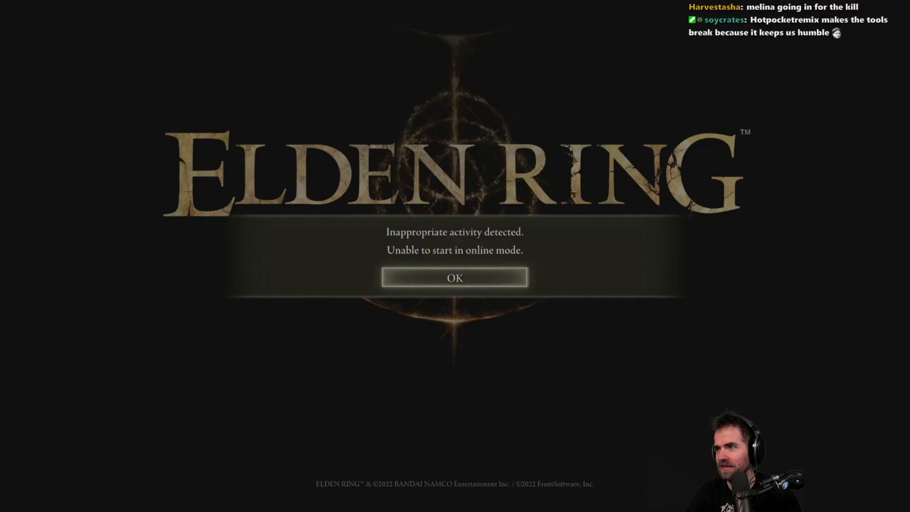
key(Return)
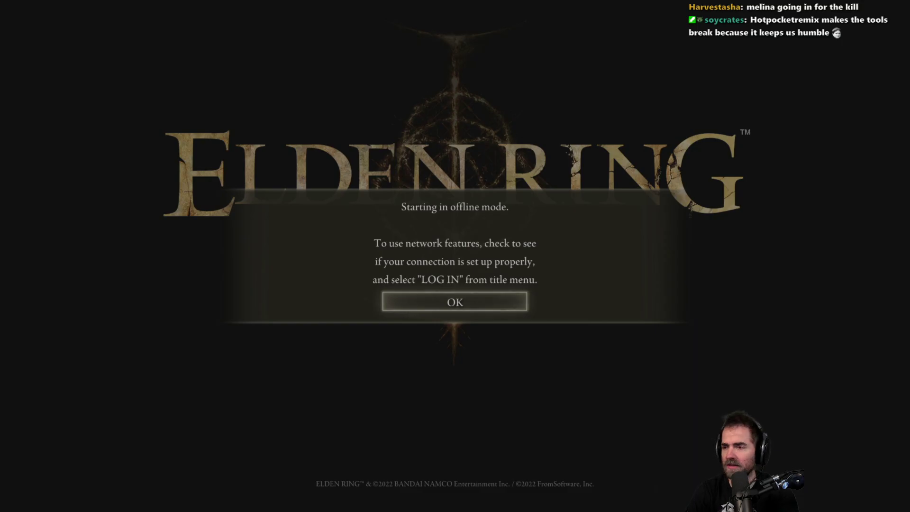
key(Return)
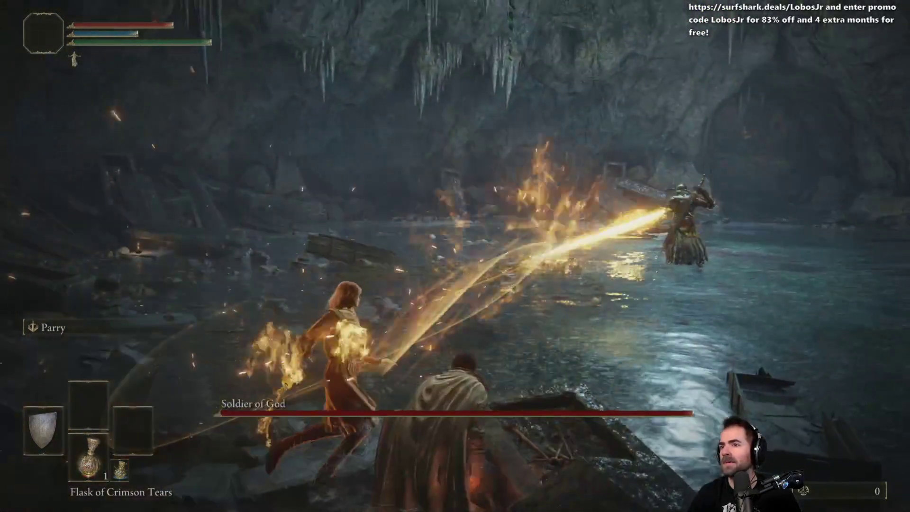
key(Escape)
key(Return)
key(Return)
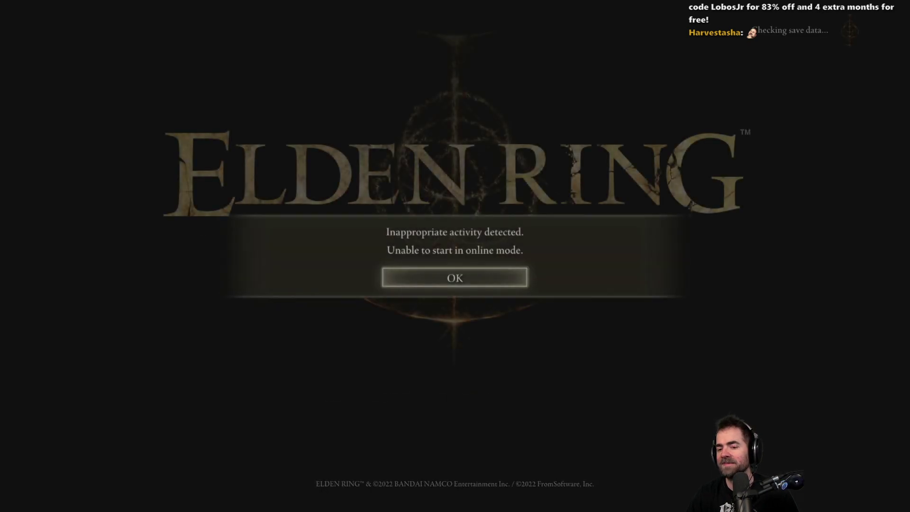
key(Return)
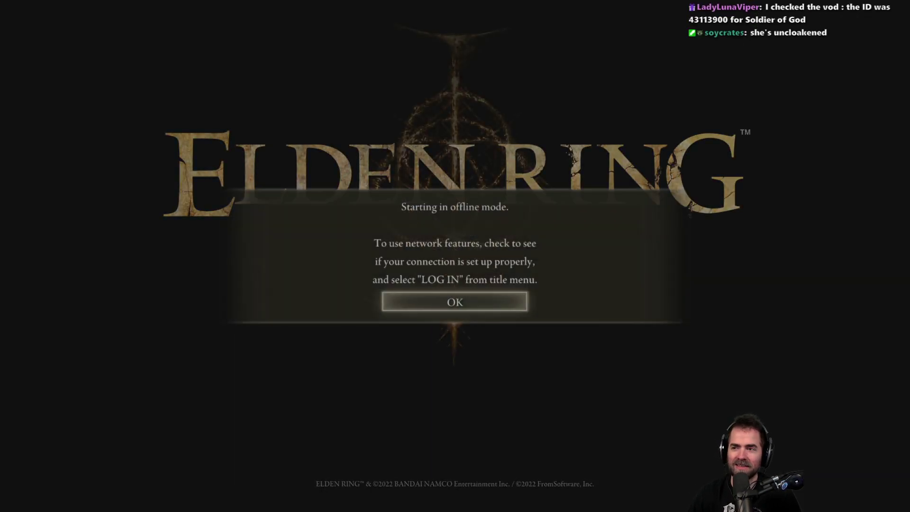
key(Return)
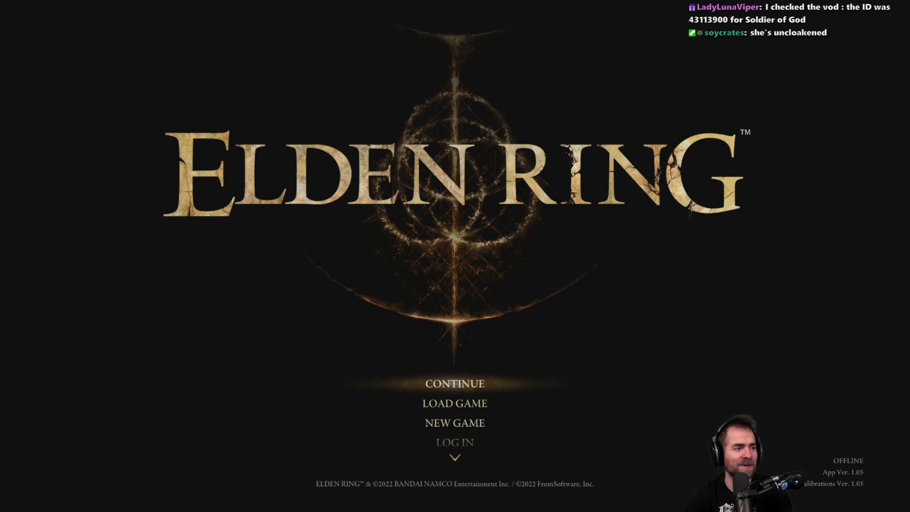
- Return to Map Studio and examine the Melina model and its surroundings in the arena from several angles
key(alt+Tab)
key(w)
right_drag(464, 256, 541, 244)
key(s)
key(w)
key(s)
key(w)
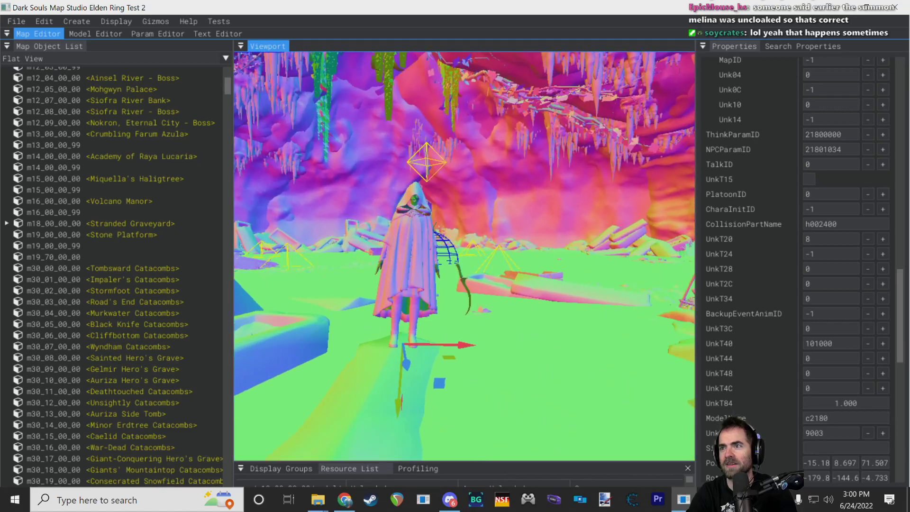
key(s)
right_drag(465, 256, 502, 251)
key(w)
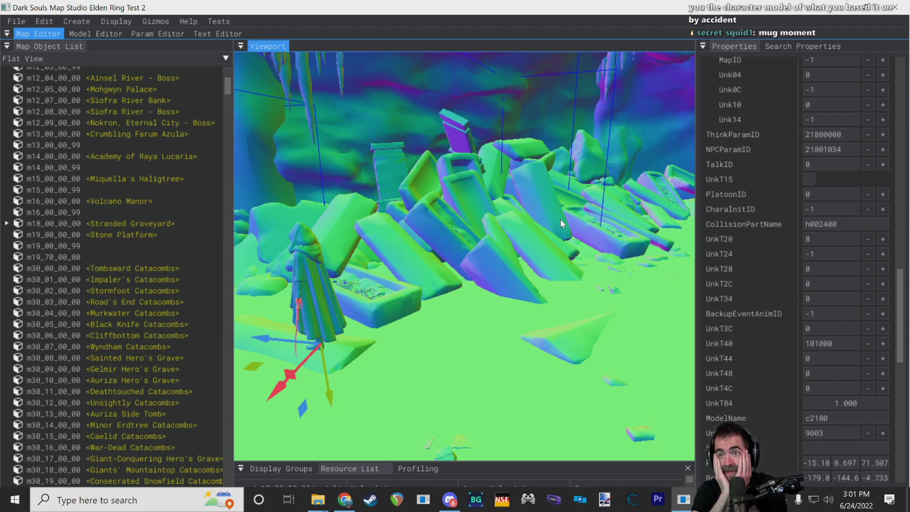
key(a)
right_drag(465, 203, 503, 202)
key(w)
key(s)
right_drag(446, 242, 446, 230)
key(d)
key(alt+Tab)
key(alt+Tab)
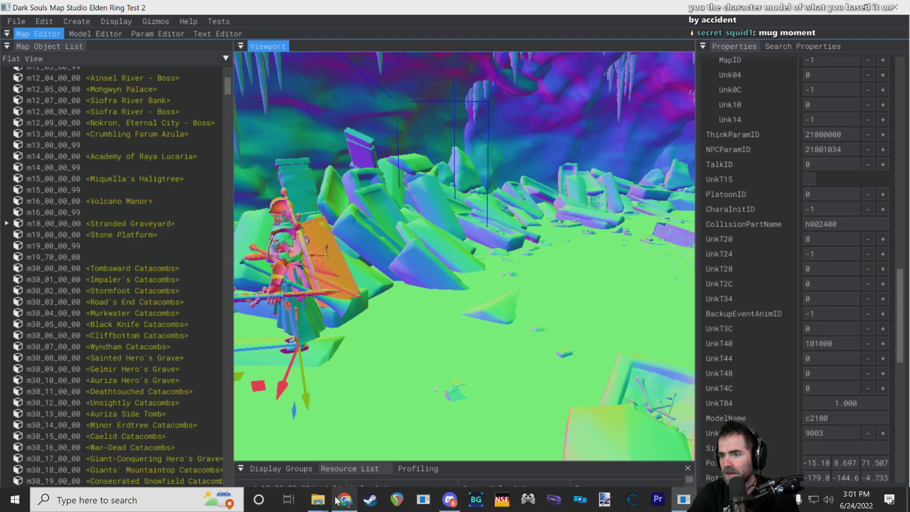
- Check the Melina enemy's NPCParamID and ThinkParamID, switch to Yapped, and filter the NpcParam rows for "godrick"
click(834, 150)
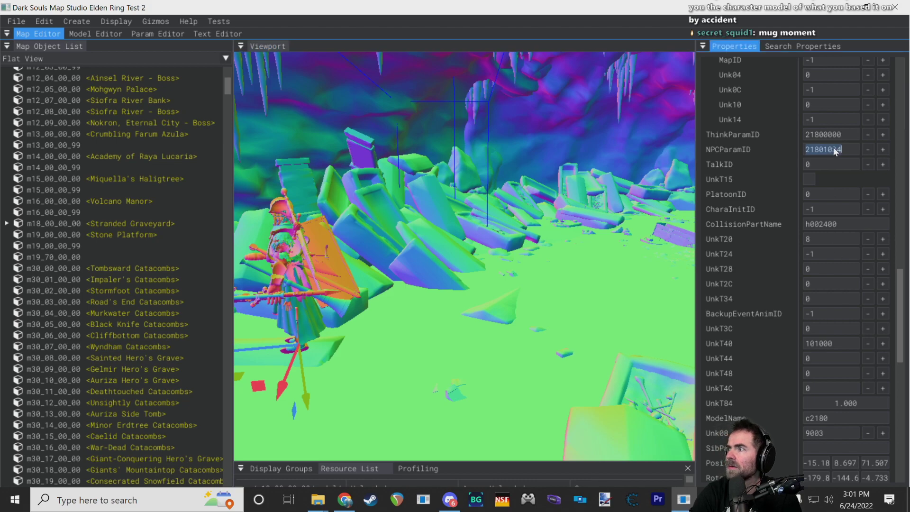
scroll(796, 222, up, 3)
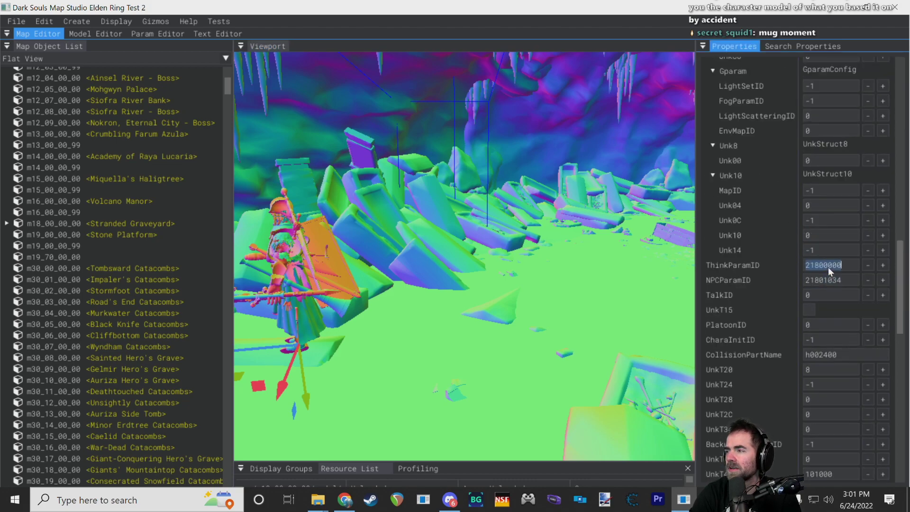
click(711, 500)
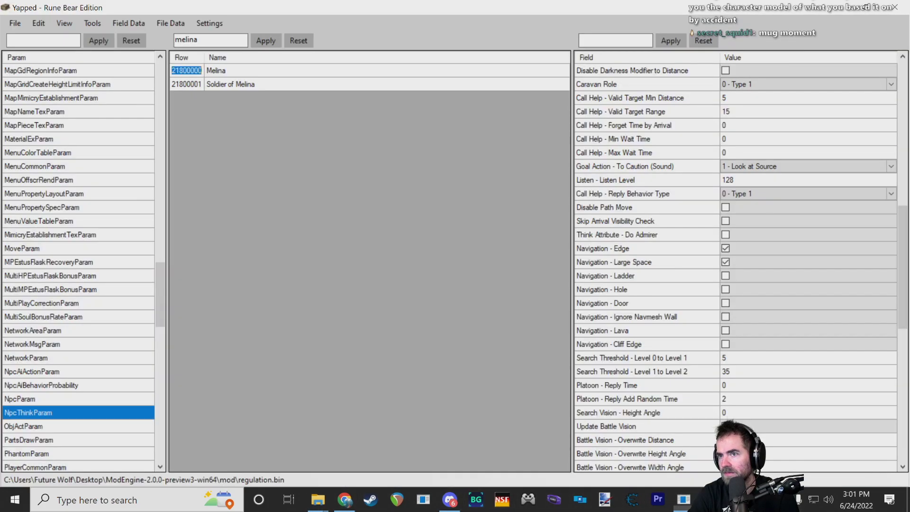
click(53, 398)
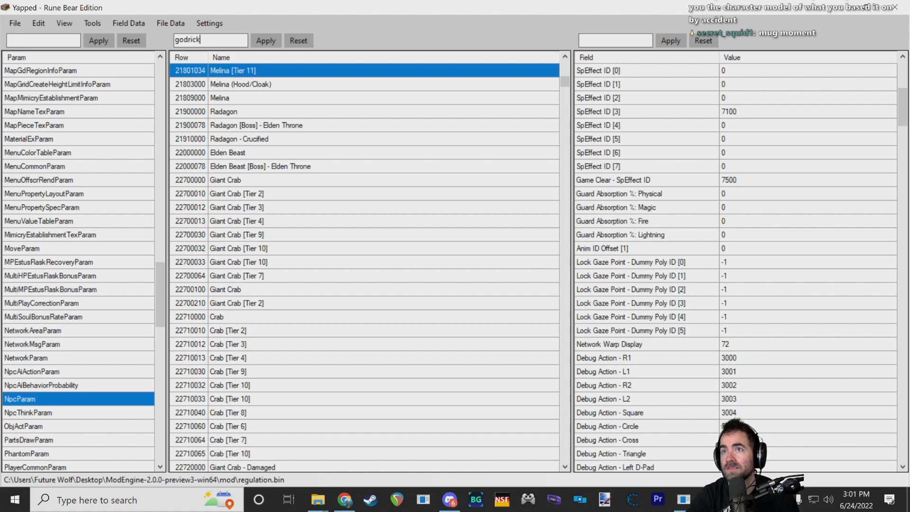
text(godrick)
click(279, 45)
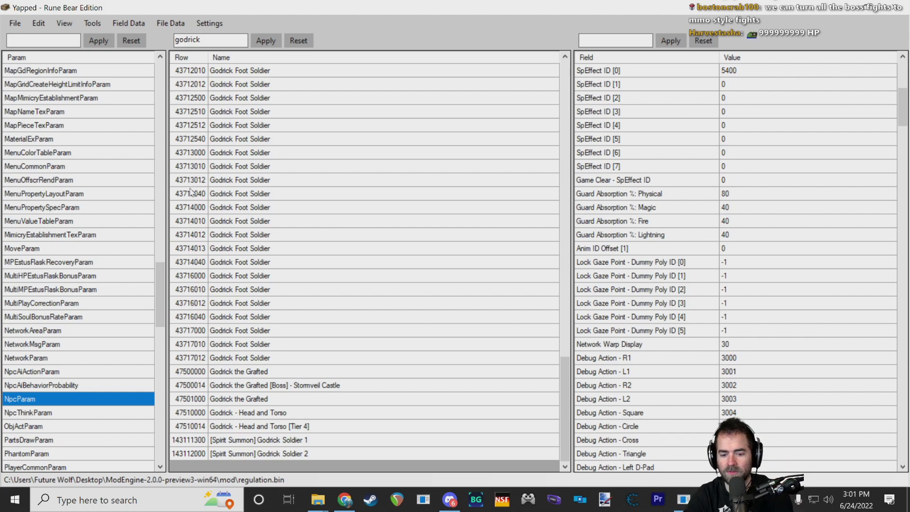
- Look up the Base HP of the Godrick the Grafted [Boss] - Stormveil Castle row in NpcParam
drag(557, 394, 562, 386)
click(292, 417)
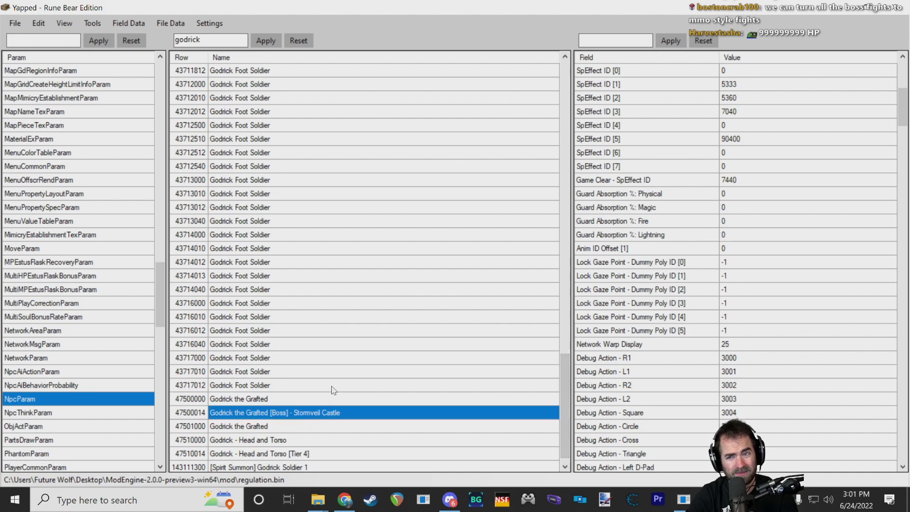
scroll(278, 381, down, 1)
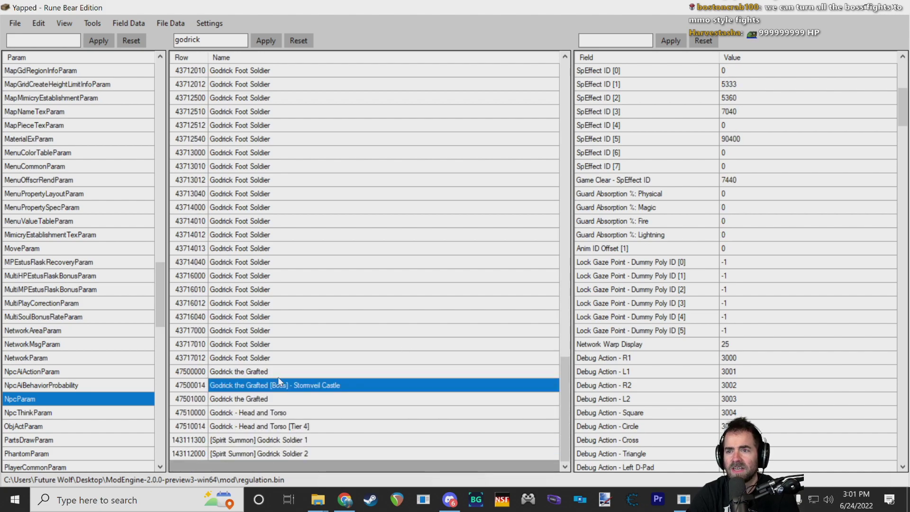
click(192, 388)
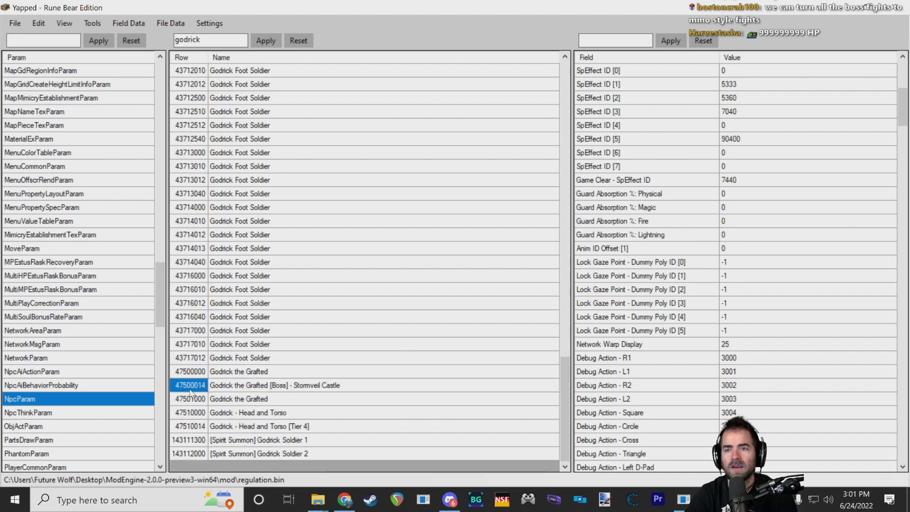
click(261, 386)
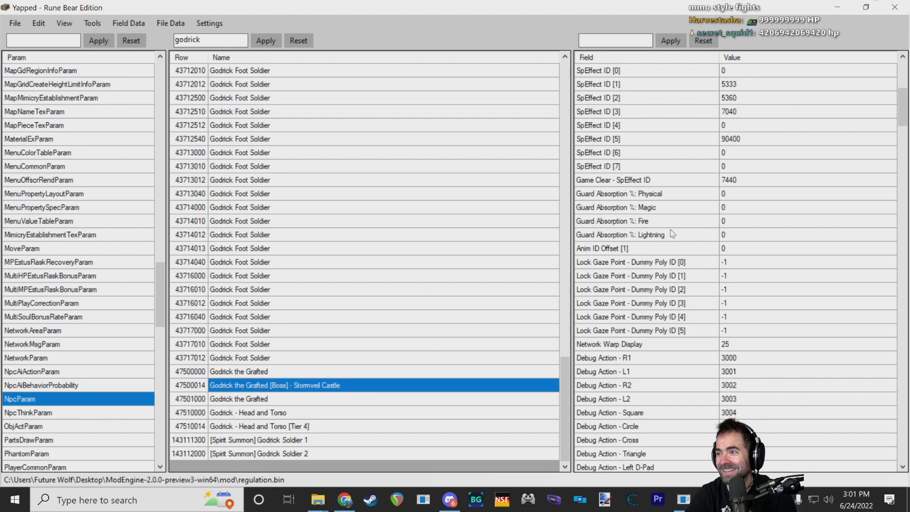
scroll(736, 170, up, 7)
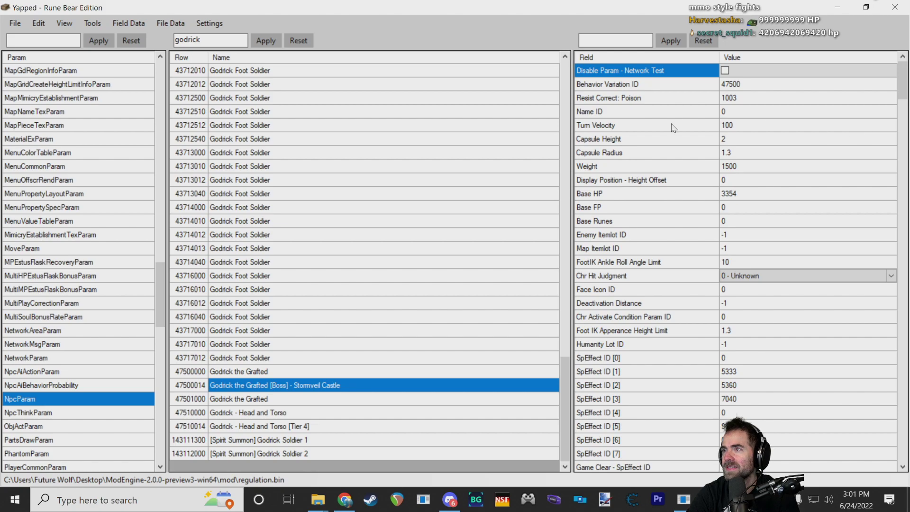
click(730, 195)
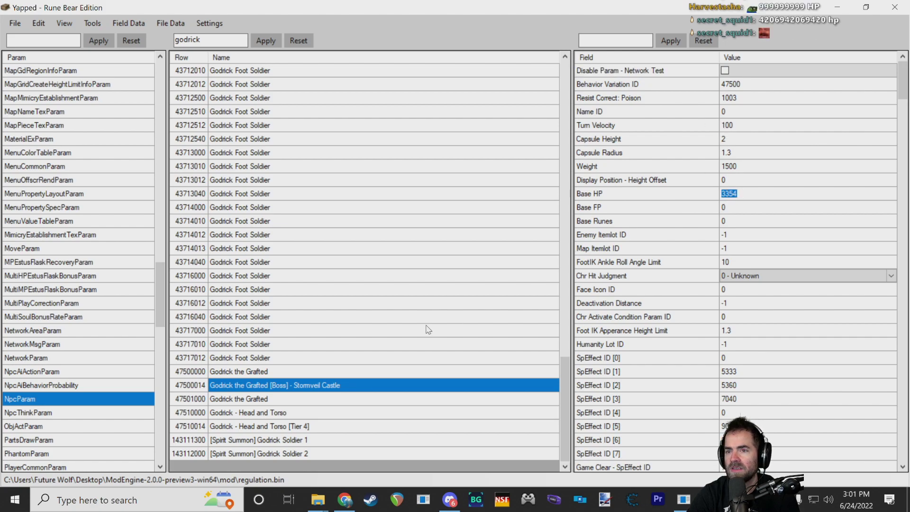
- Set the Base HP of the Godrick Soldier [Boss] - Stranded Graveyard row to 5000 and save the params
scroll(394, 371, up, 9)
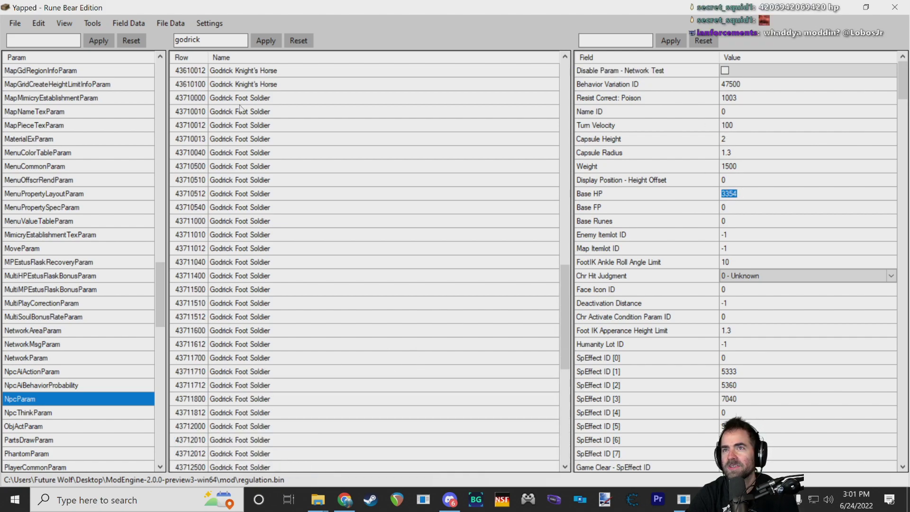
scroll(330, 183, up, 18)
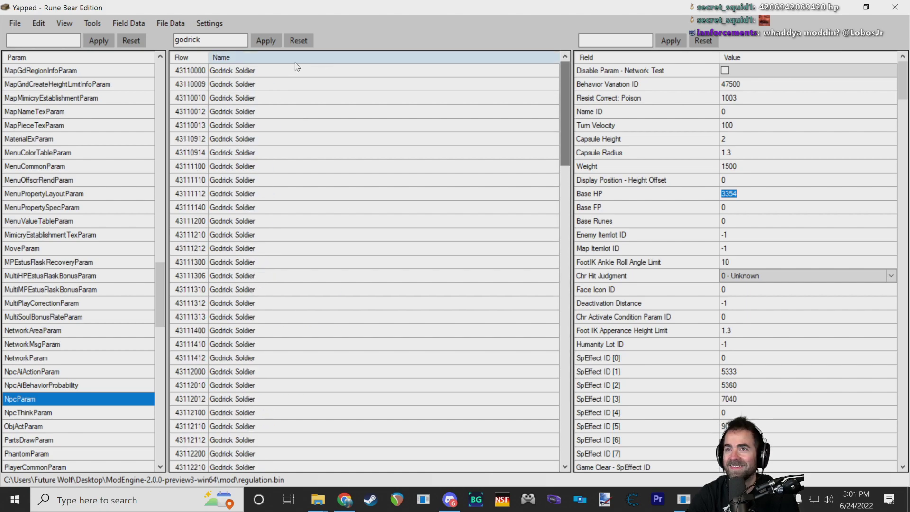
scroll(264, 218, down, 6)
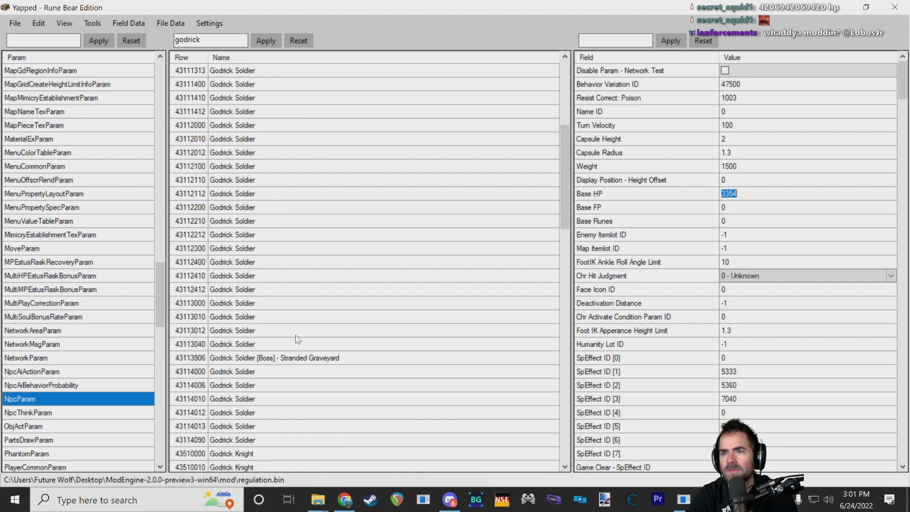
click(251, 361)
click(732, 167)
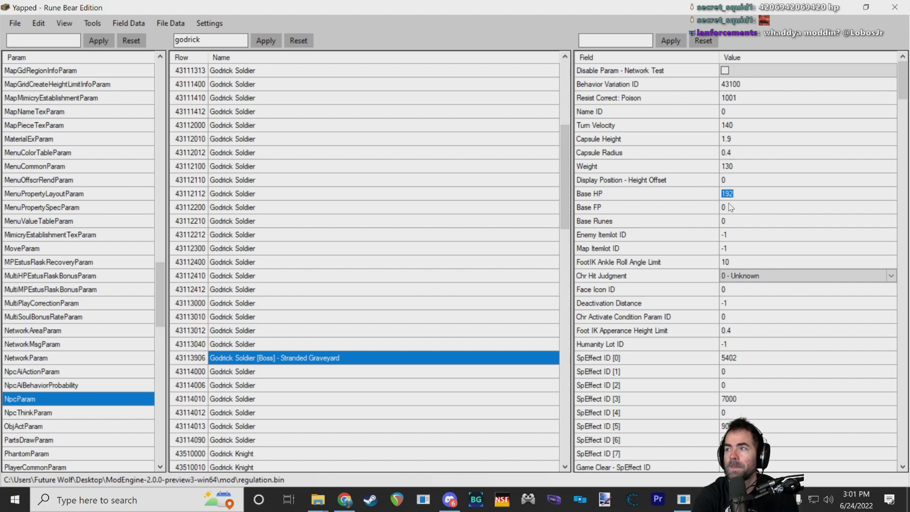
text(5000)
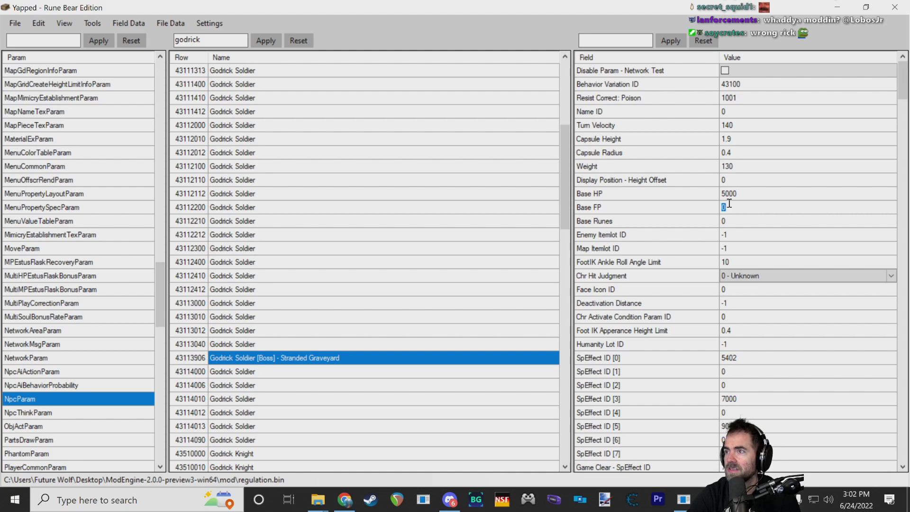
click(681, 195)
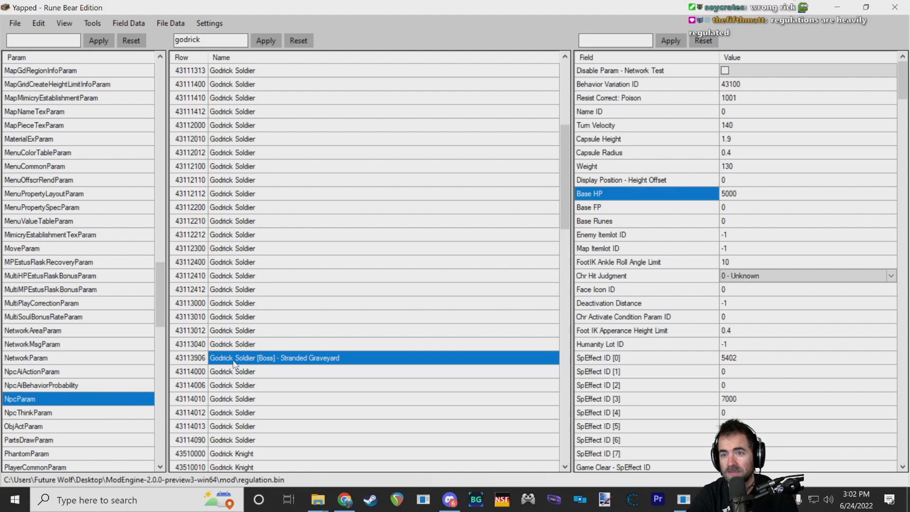
click(14, 24)
click(27, 56)
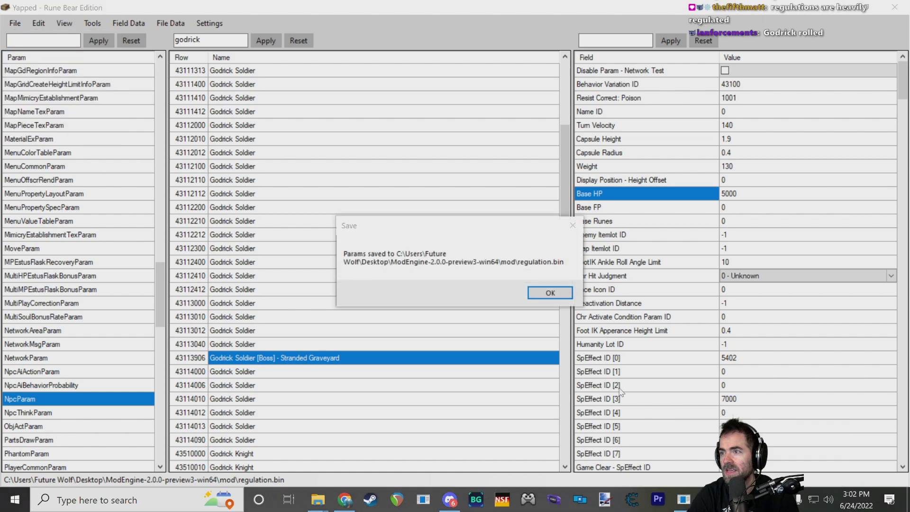
click(545, 292)
- Launch modded Elden Ring by running launchmod_eldenring.bat from the ModEngine-2.0.0-preview3-win64 folder
mouse_move(316, 500)
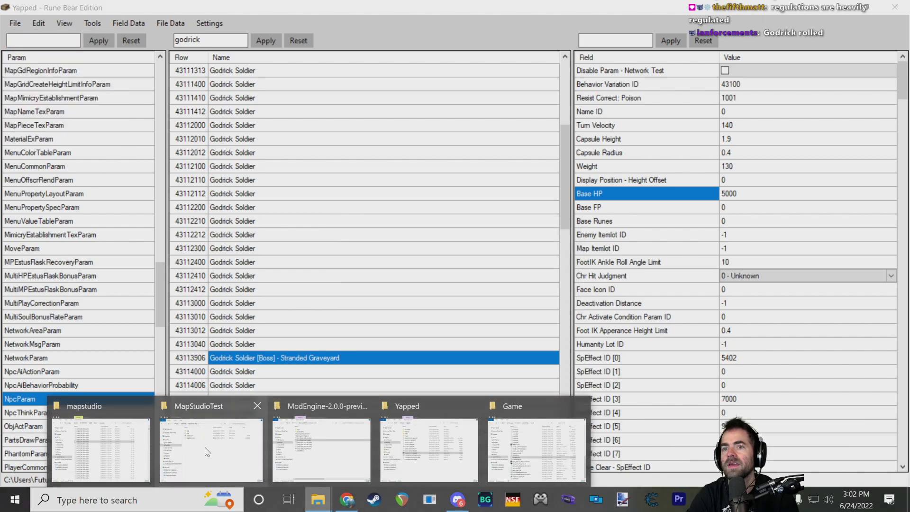
mouse_move(233, 442)
mouse_move(117, 449)
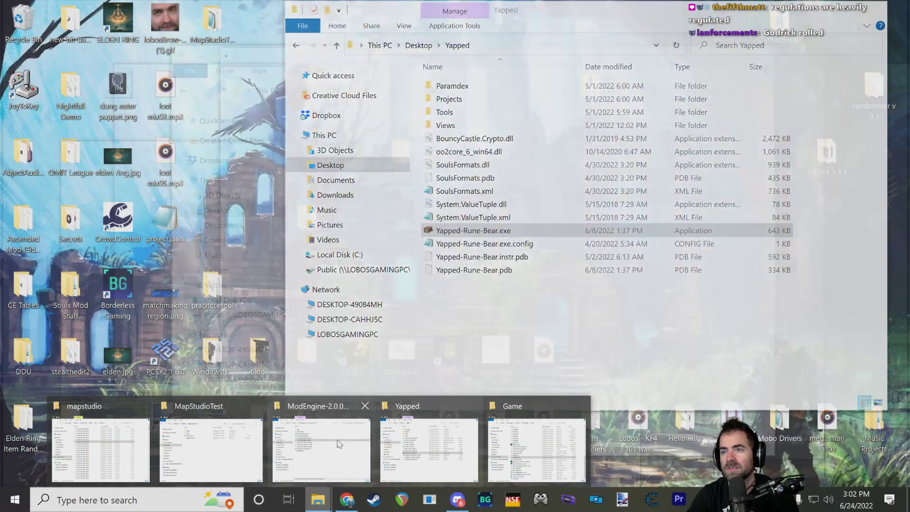
click(322, 449)
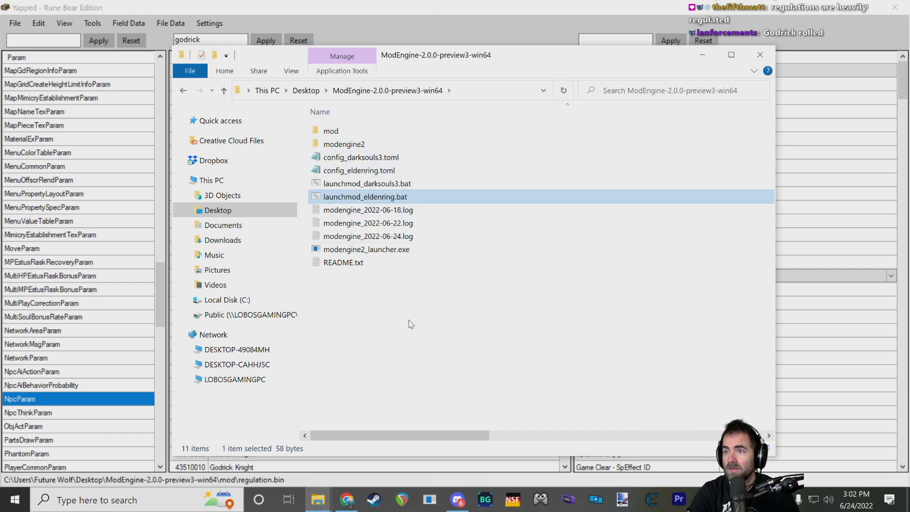
double_click(393, 199)
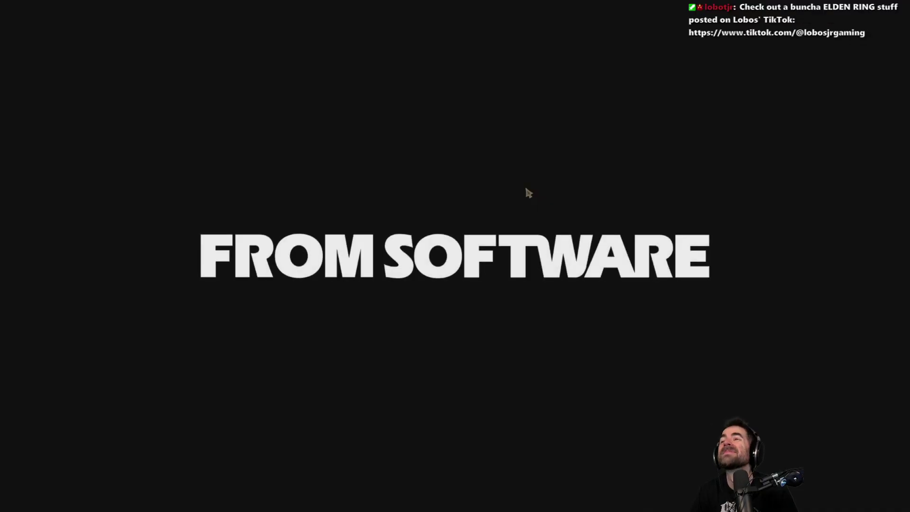
- Continue the saved game offline to test the edited boss in the Stranded Graveyard, and quit to the title menu
key(Return)
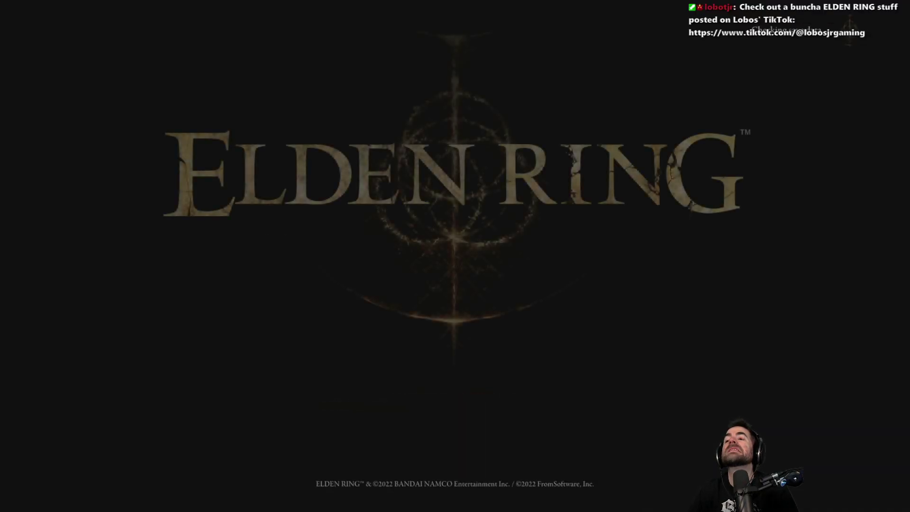
key(Return)
key(Return)
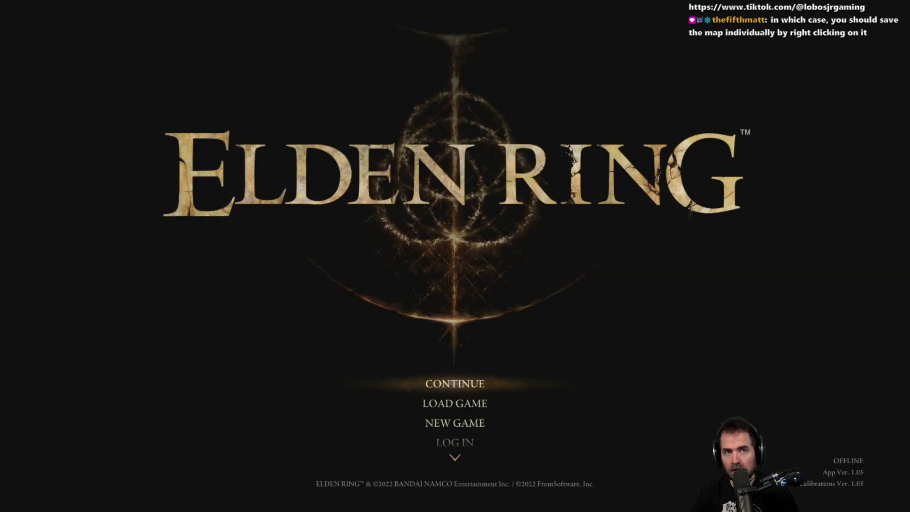
key(Return)
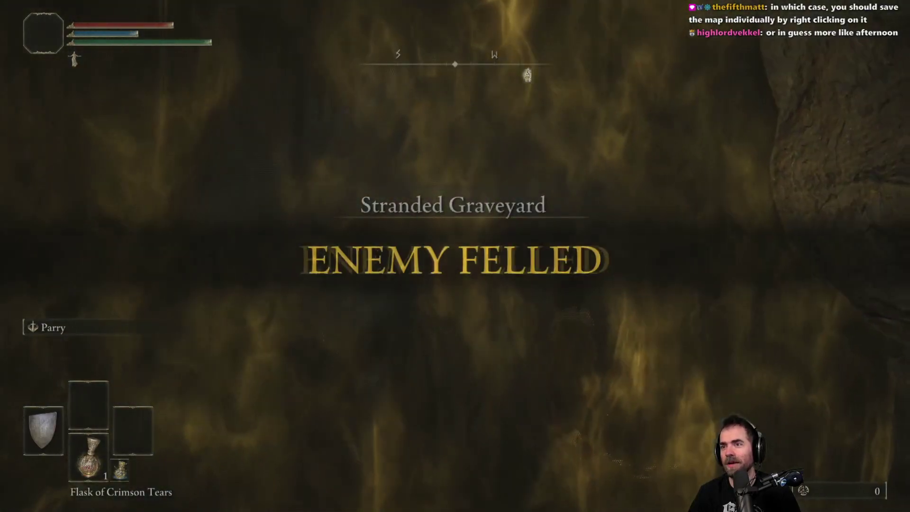
key(Escape)
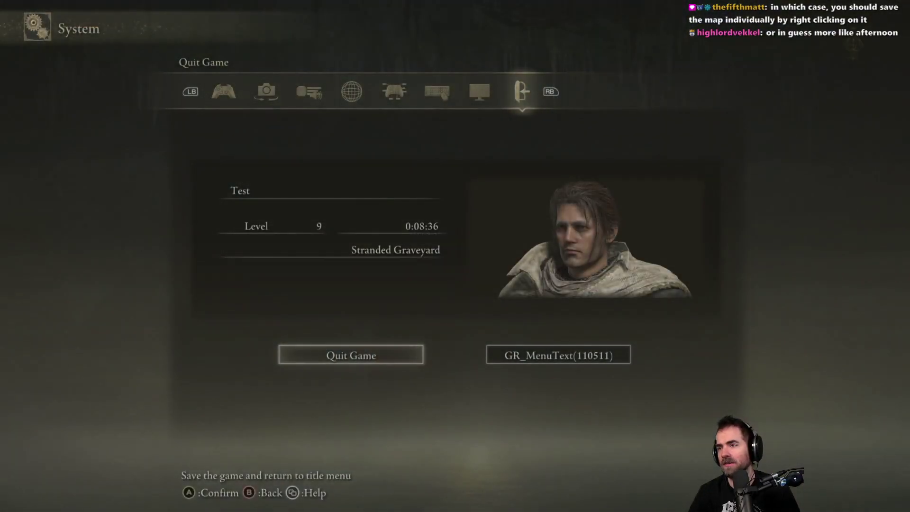
key(Return)
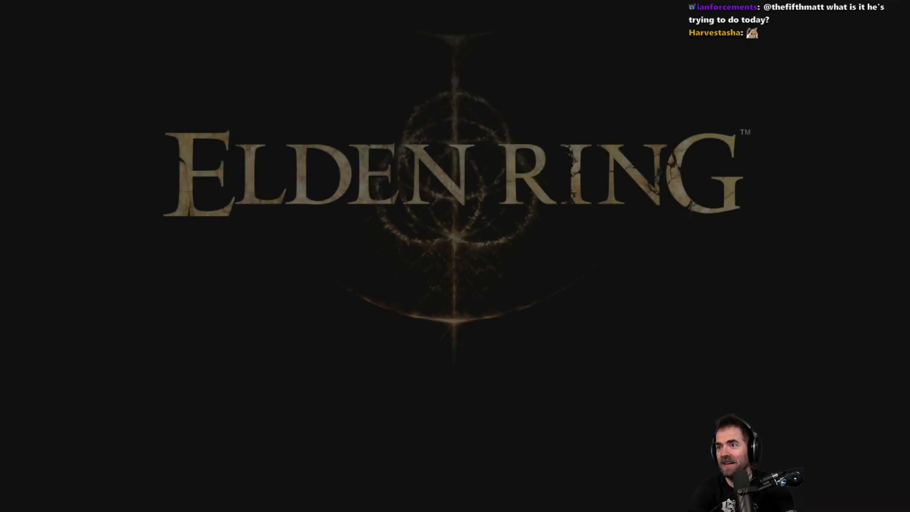
key(alt+Tab)
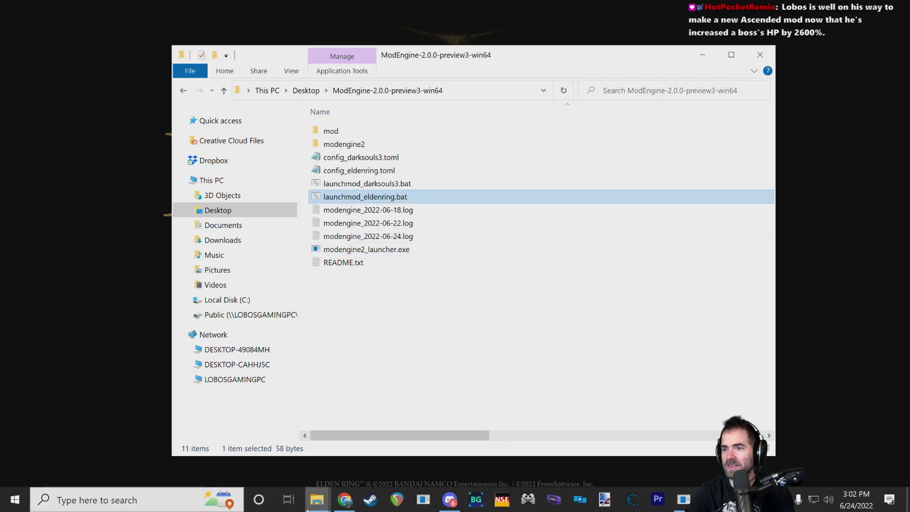
mouse_move(763, 500)
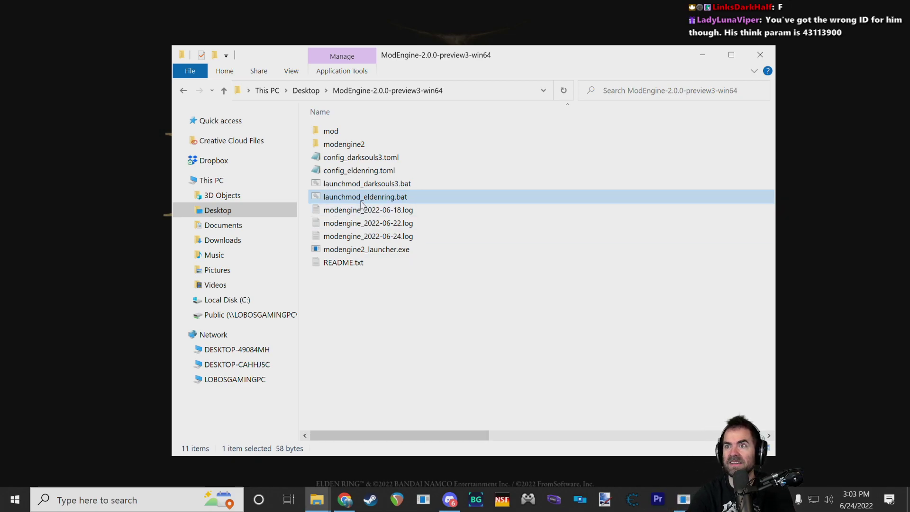
click(790, 319)
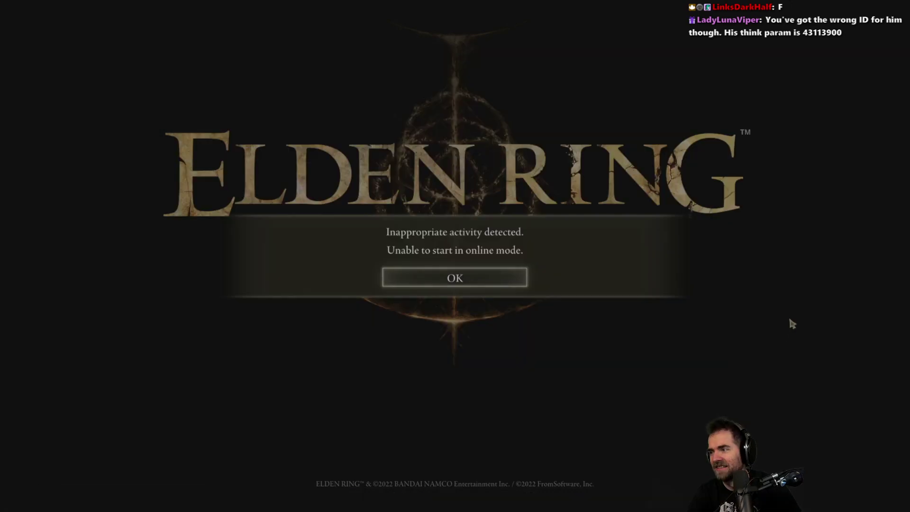
- Reload the saved game to check the Stranded Graveyard arena for the boss again, and quit back to the title
key(Return)
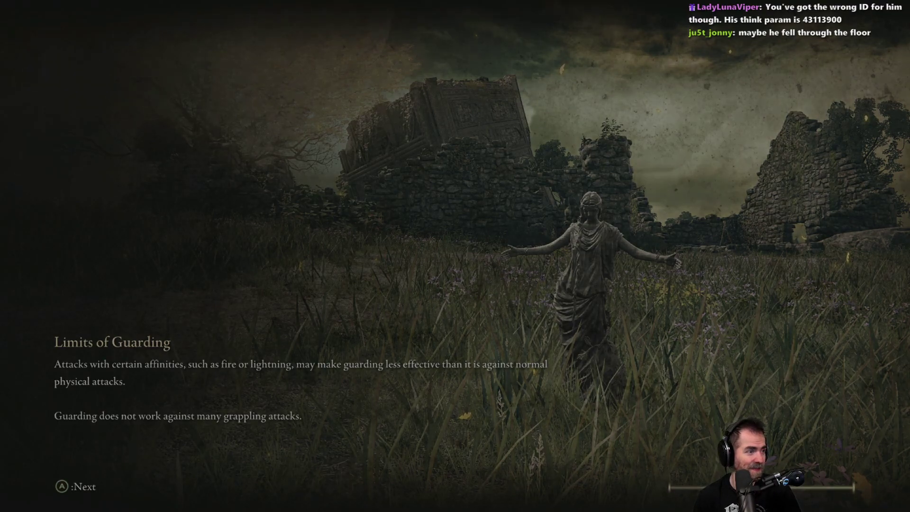
key(Escape)
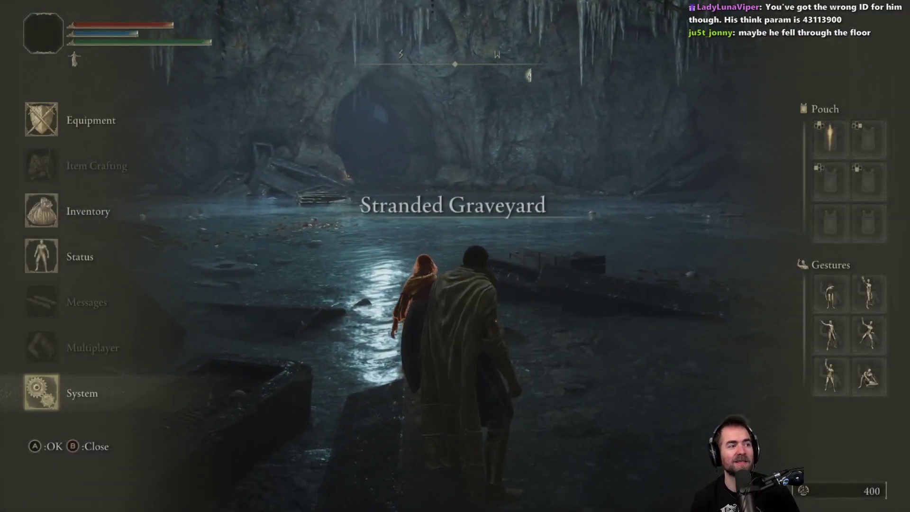
key(Escape)
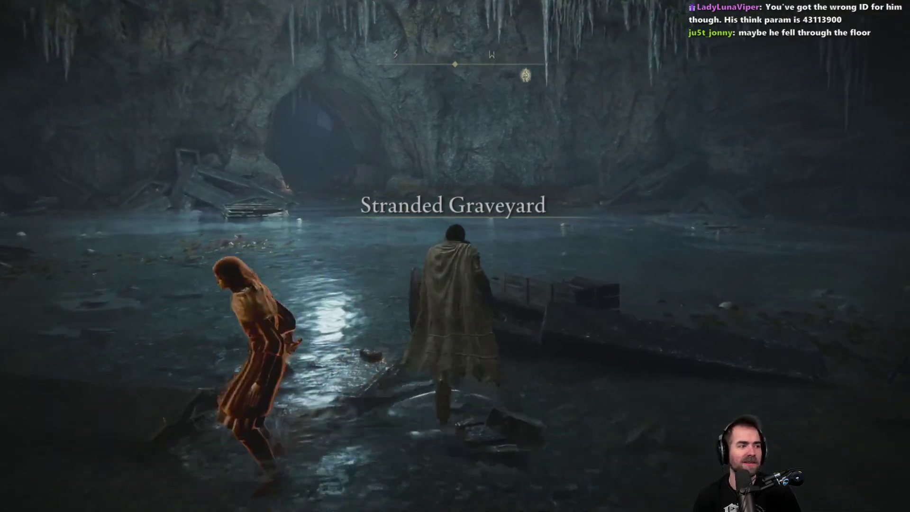
key(Escape)
key(Up)
key(e)
key(z)
key(Return)
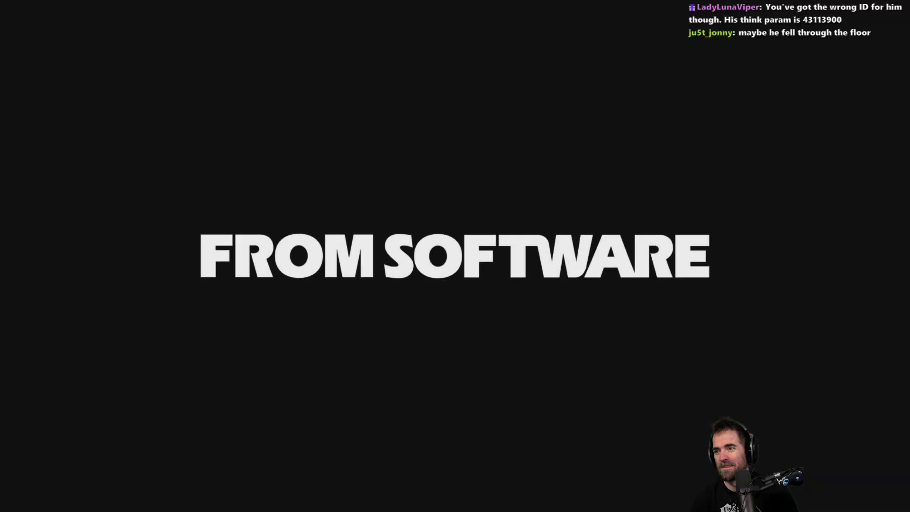
- Start the game in offline mode and delete the level 9 Test profile from the saved characters
key(Return)
key(Return)
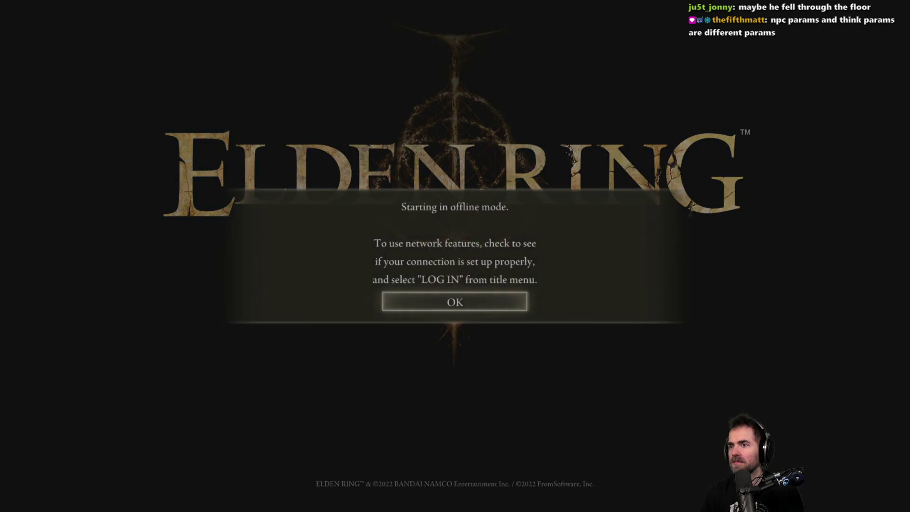
key(Return)
key(Down)
key(Down)
key(Up)
key(Return)
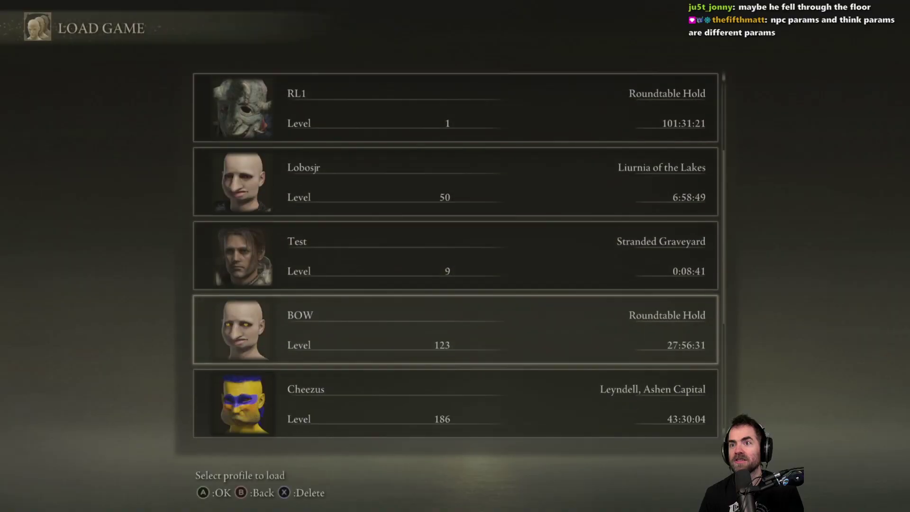
key(Up)
key(Delete)
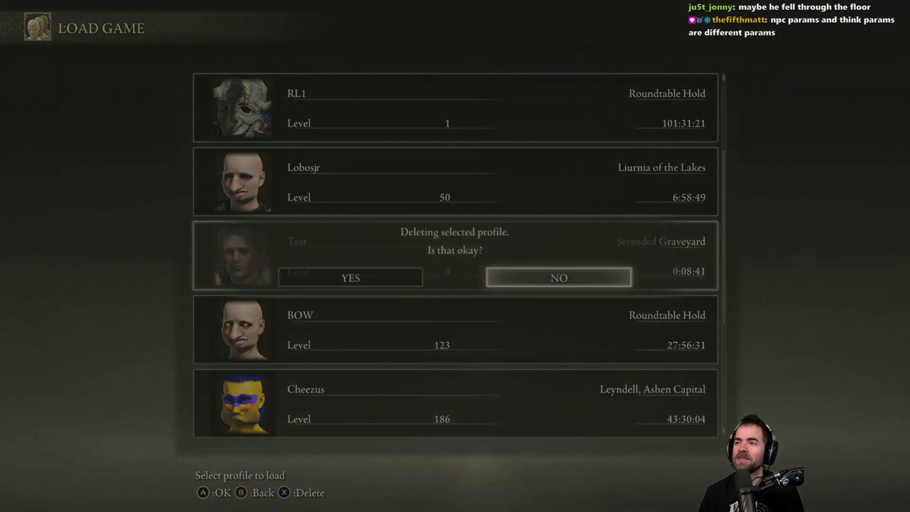
key(Left)
key(Return)
- Begin a new game and browse the character bases
key(Escape)
key(Down)
key(Return)
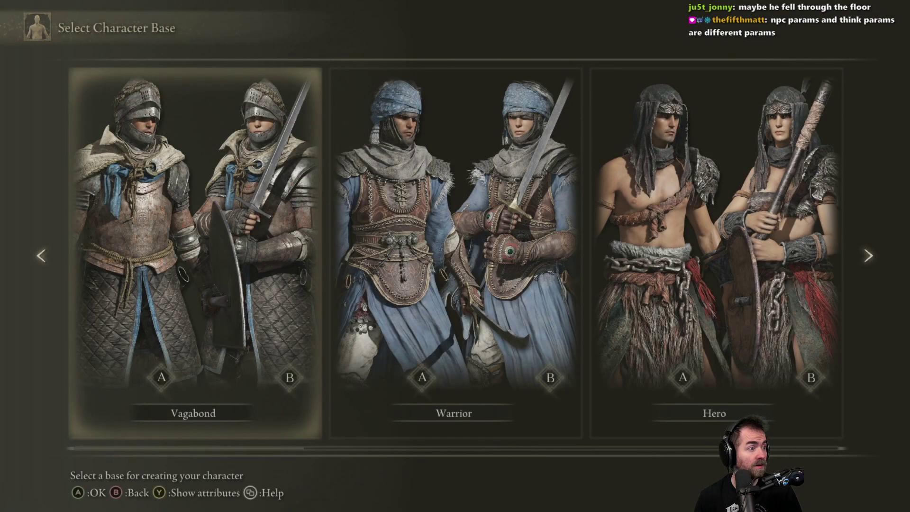
key(Right)
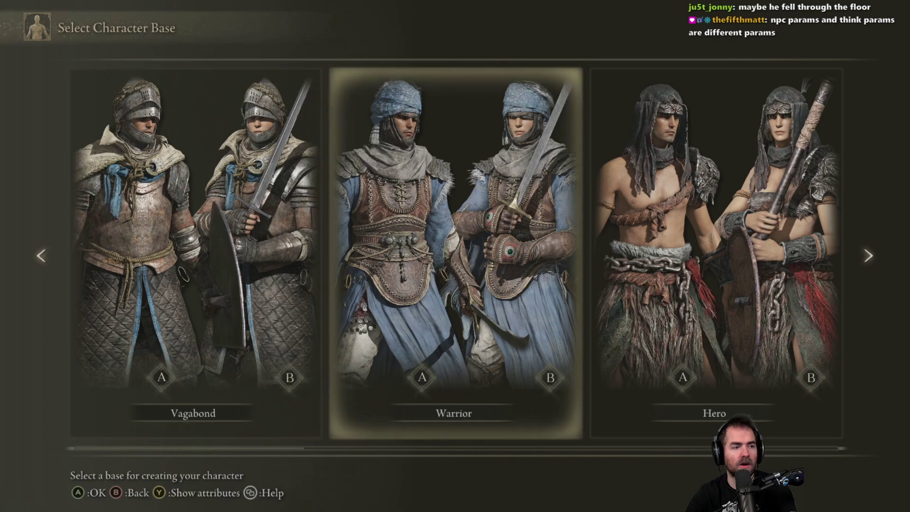
- Switch to Dark Souls Map Studio and check the selected enemy's ThinkParamID and NPCParamID in the Stranded Graveyard map
key(alt+Tab)
click(346, 500)
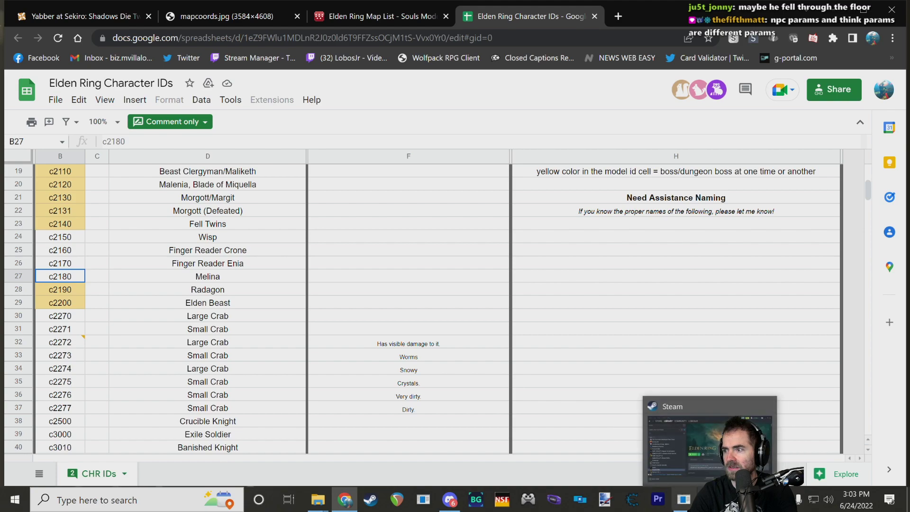
click(683, 499)
double_click(841, 279)
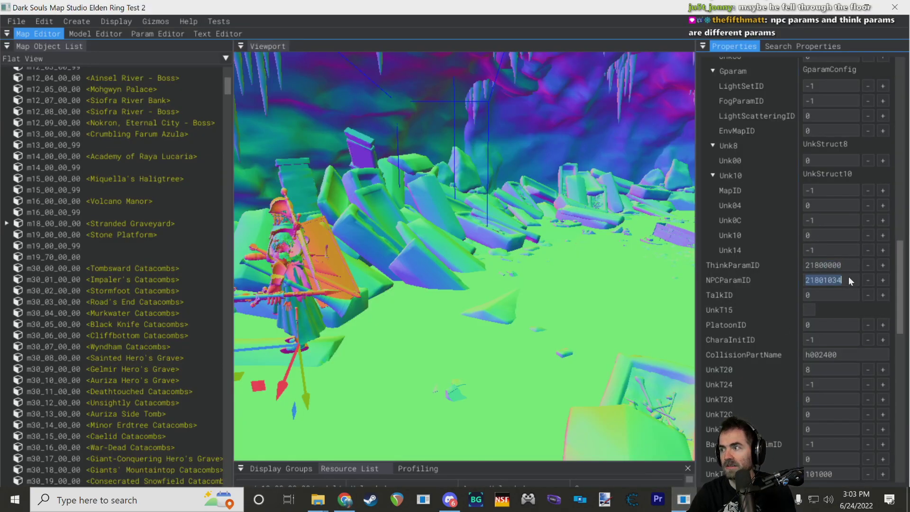
double_click(849, 267)
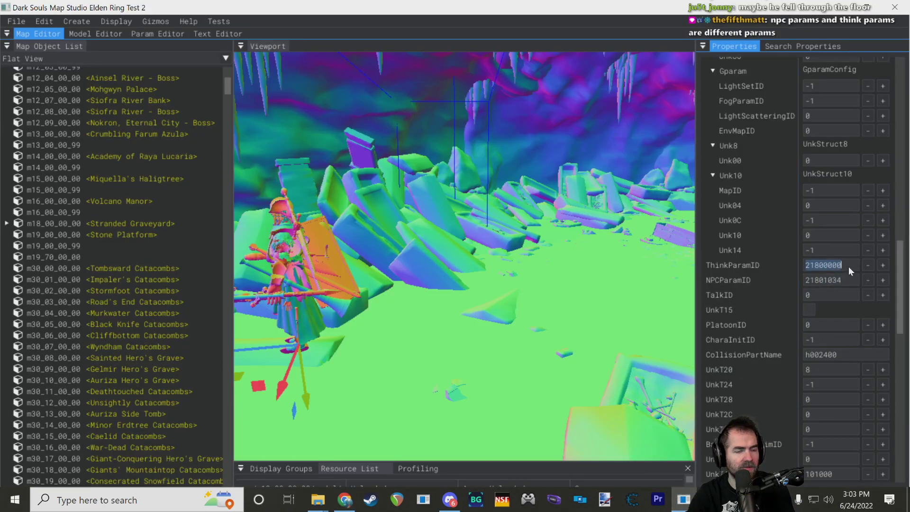
- Select the enemy across the arena that uses NPCParamID 43113906, set its ThinkParamID to 43113900, and save the map
right_drag(474, 249, 612, 227)
right_drag(474, 266, 523, 220)
click(523, 220)
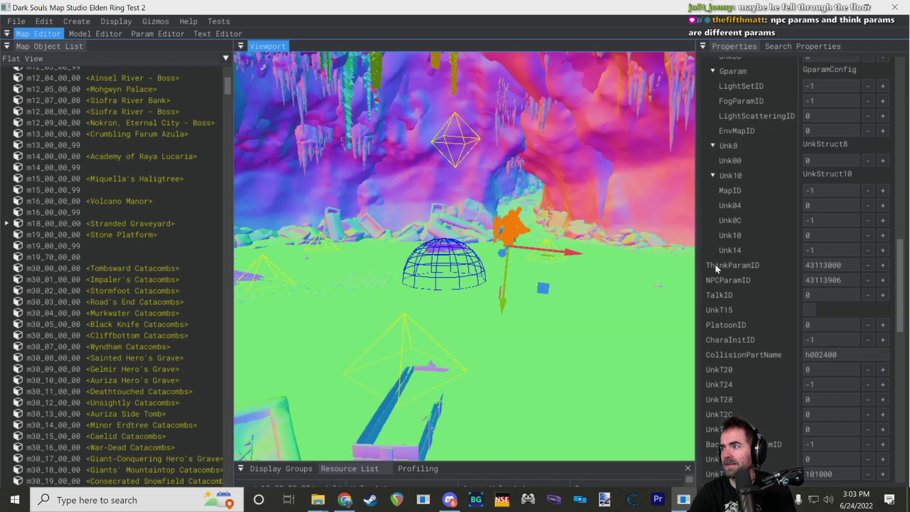
click(847, 266)
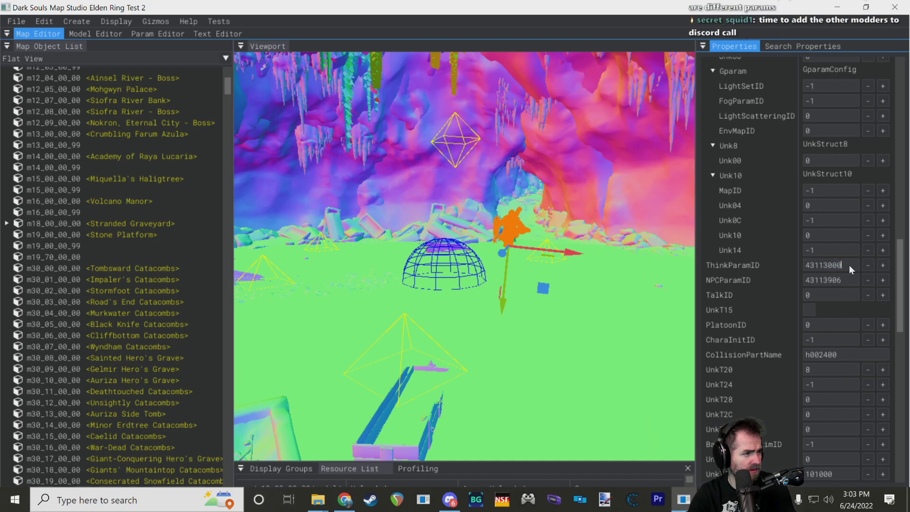
click(835, 265)
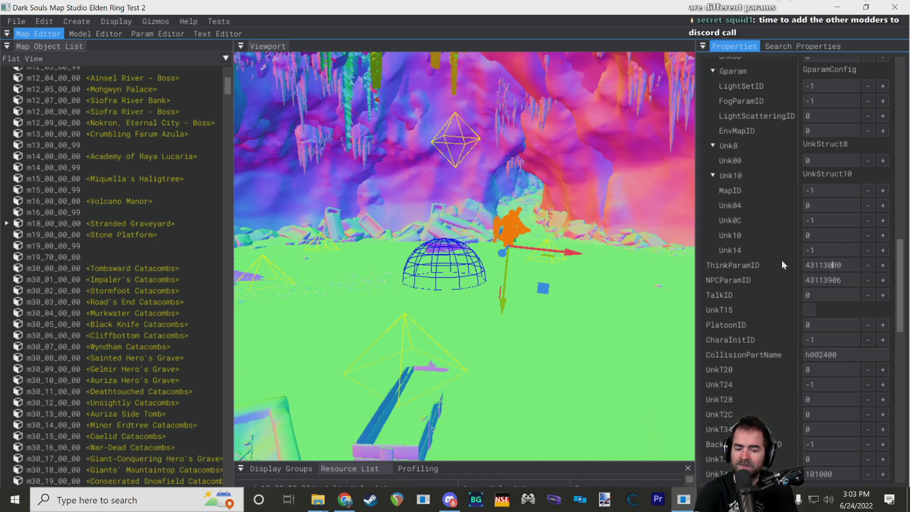
key(BackSpace)
text(9)
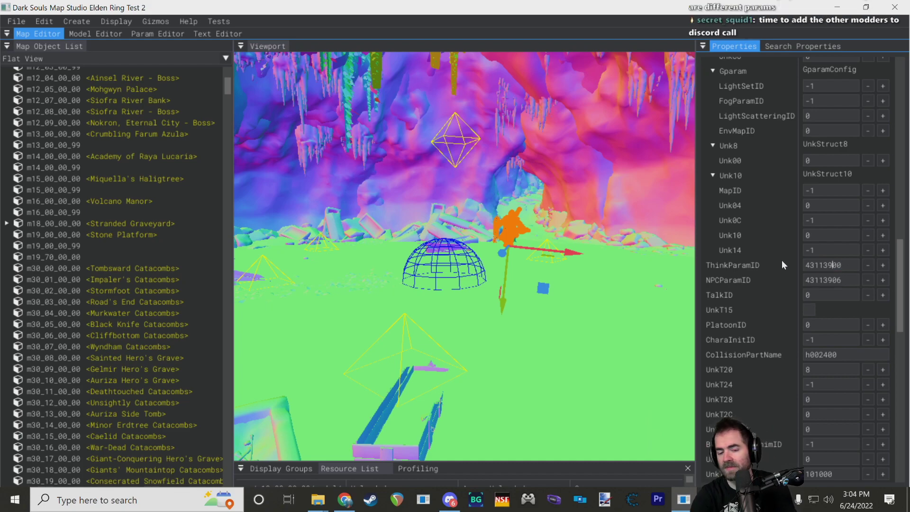
click(15, 21)
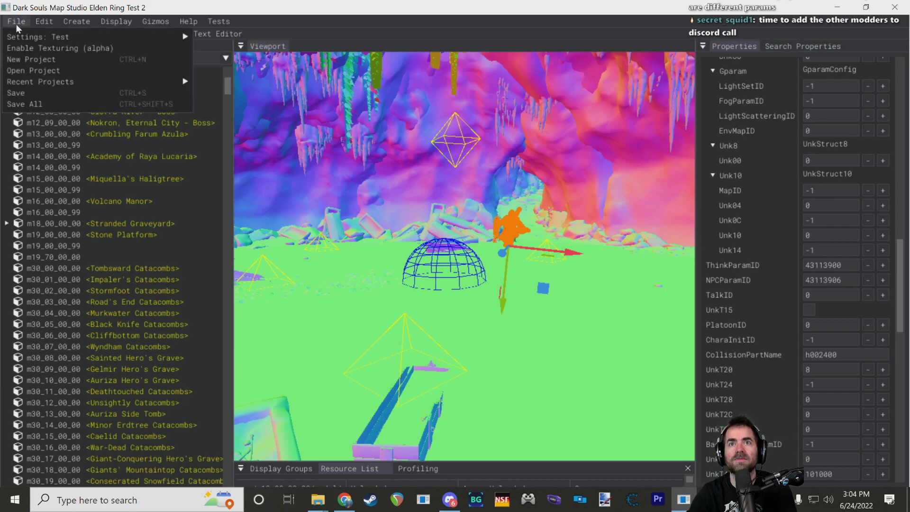
click(26, 92)
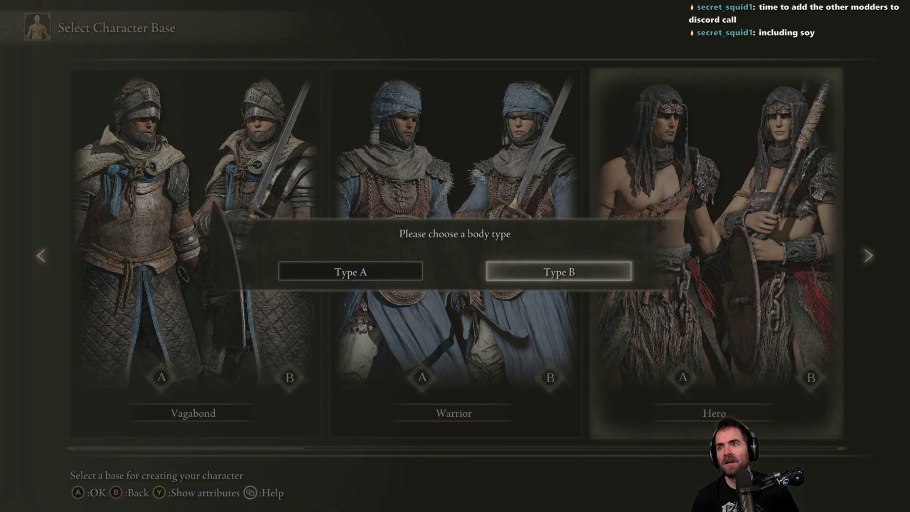
- Back in Elden Ring, create a Hero character with body type A and name it Test
key(Left)
key(Return)
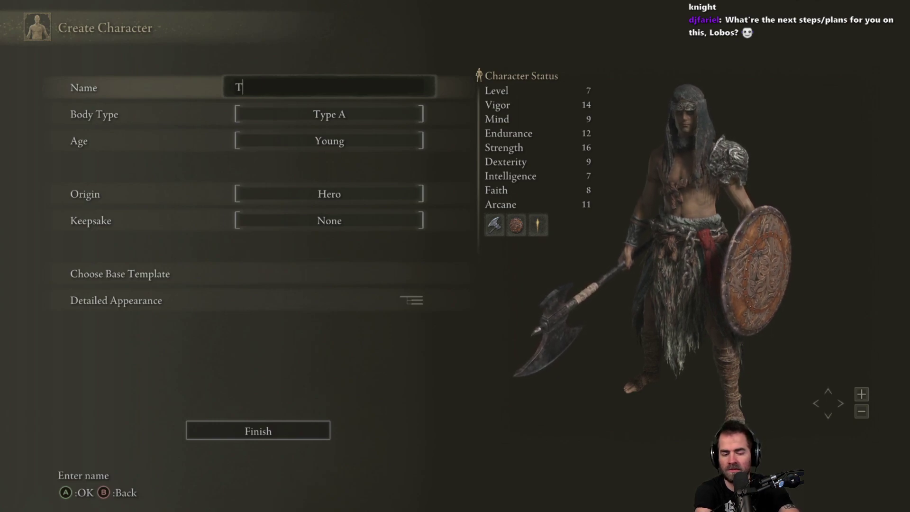
text(est)
key(Return)
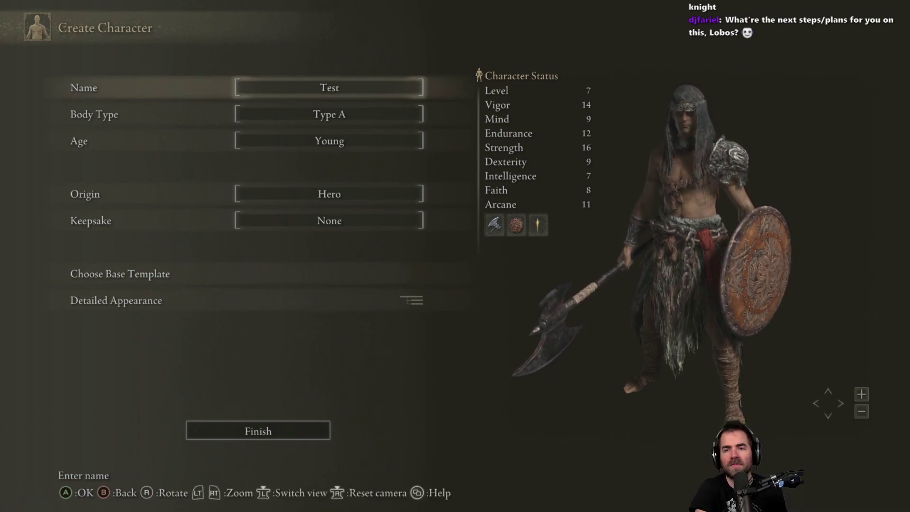
- Choose the Stonesword Key as the keepsake and finish creating the character
key(Up)
key(Up)
key(Up)
key(Return)
key(Up)
key(Up)
key(Down)
key(Down)
key(Down)
key(Down)
key(Down)
key(Down)
key(Down)
key(Down)
key(Return)
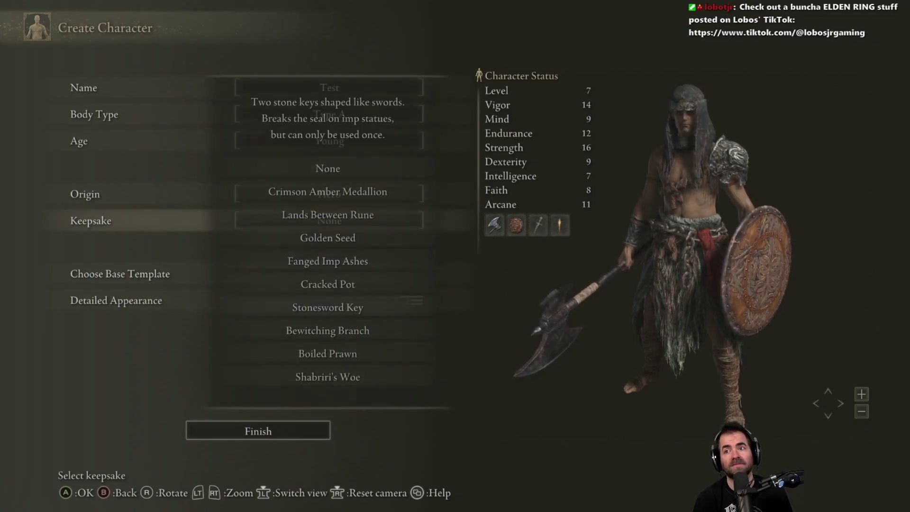
key(Down)
key(Down)
key(Down)
key(Return)
key(Return)
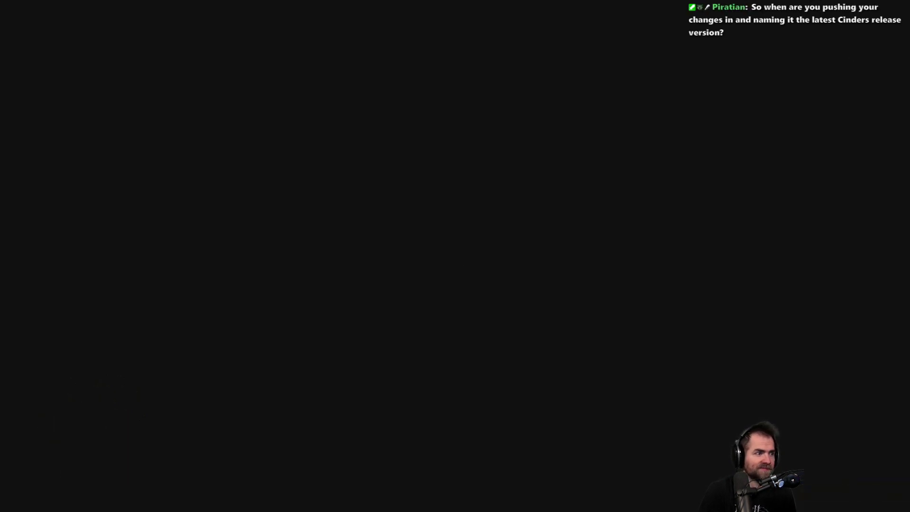
- Skip the opening cutscenes, dismiss the new gesture notice, and pick up the Tarnished's Wizened Finger in the chapel
key(Escape)
key(Escape)
key(Escape)
key(w)
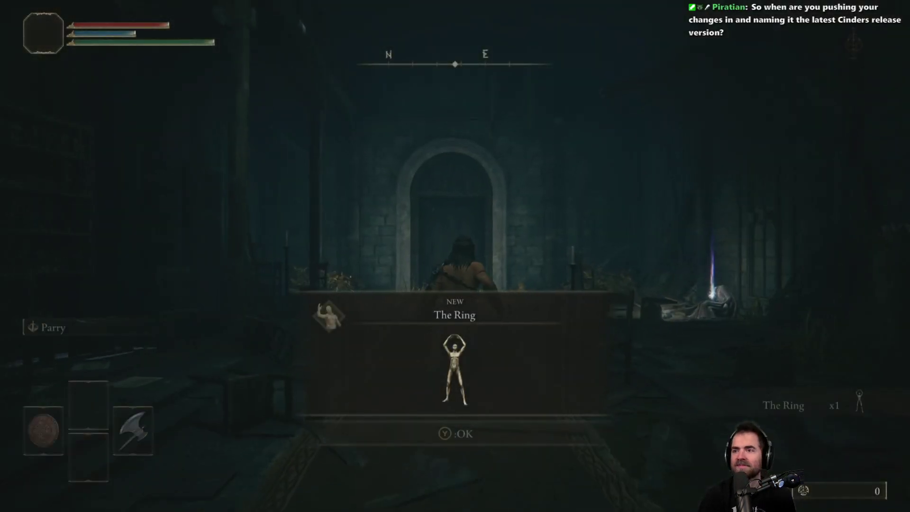
key(e)
key(w)
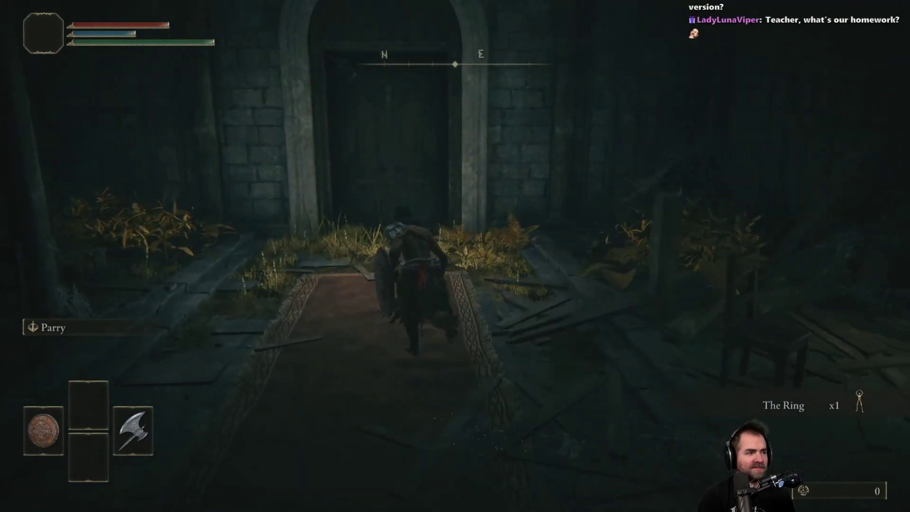
key(d)
key(w)
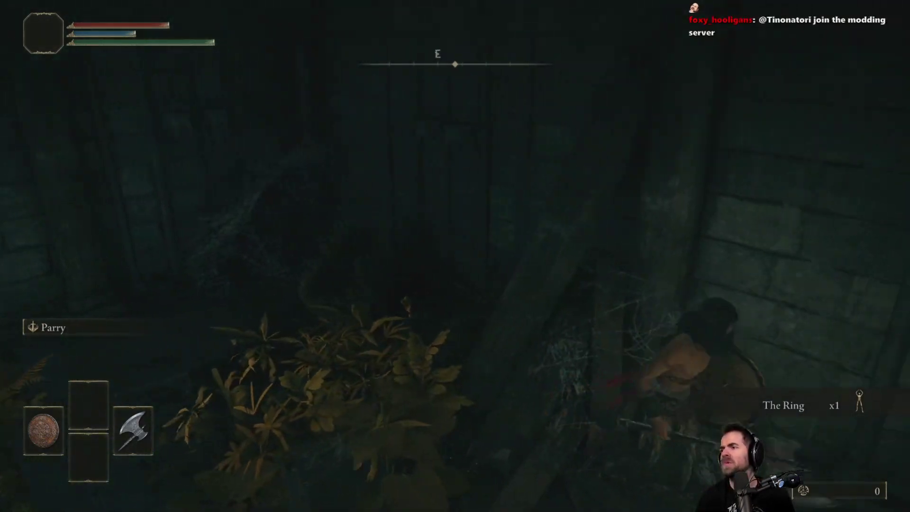
key(e)
key(e)
key(w)
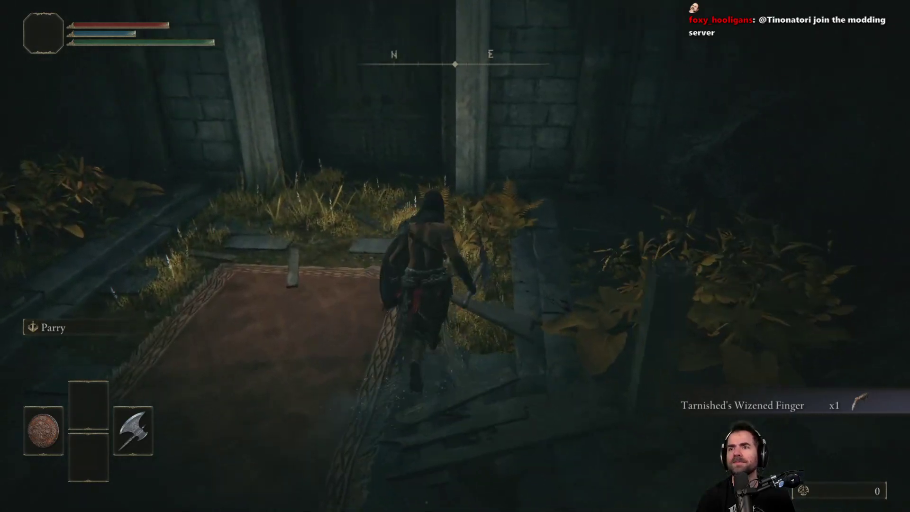
- Review the character's equipped weapon and armor on the Equipment screen
key(Escape)
key(e)
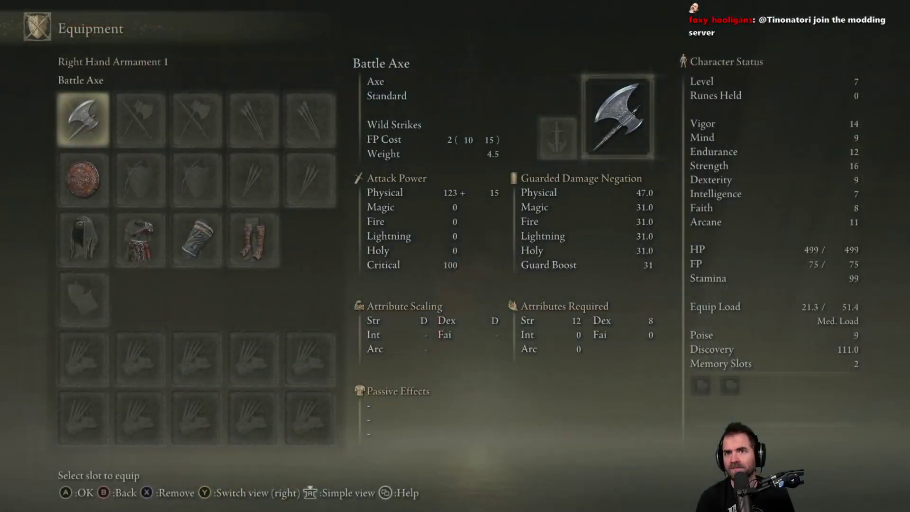
key(Down)
key(Down)
key(Right)
key(Escape)
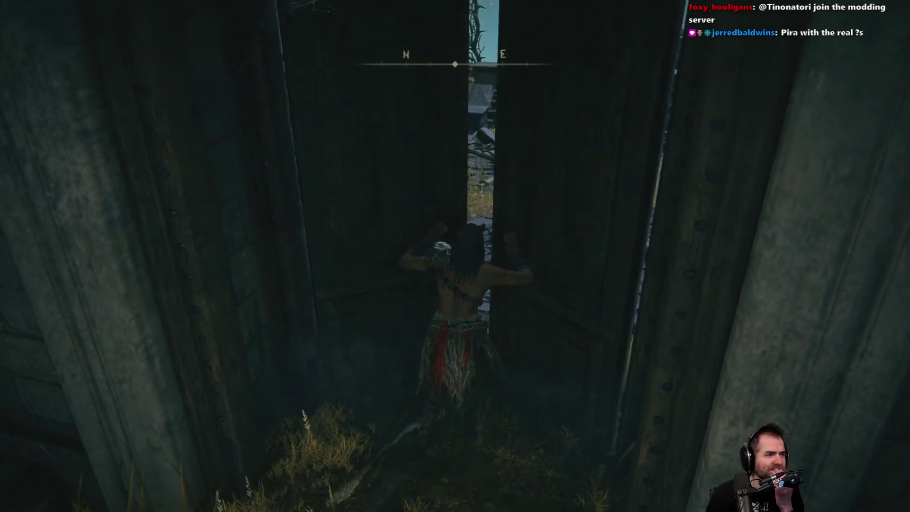
- Leave the chapel through the main door and run across the rope bridge in the Chapel of Anticipation
key(w)
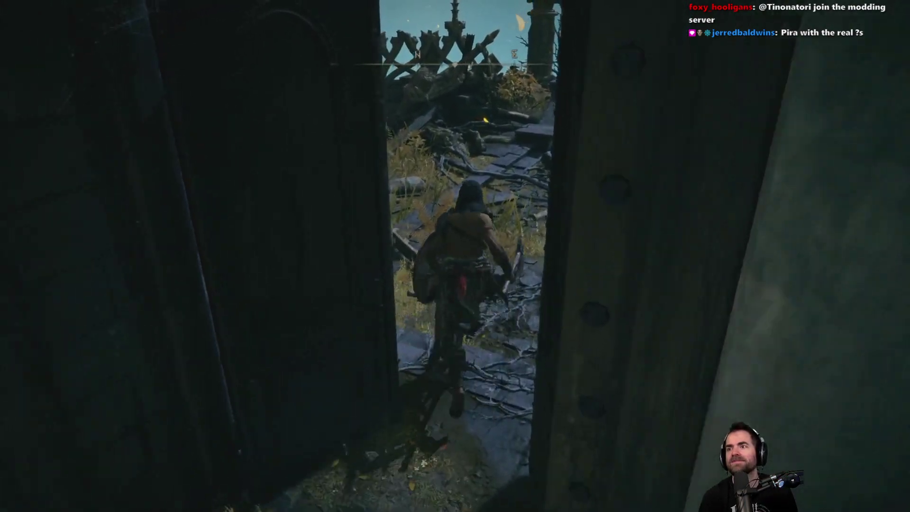
key(w)
key(f)
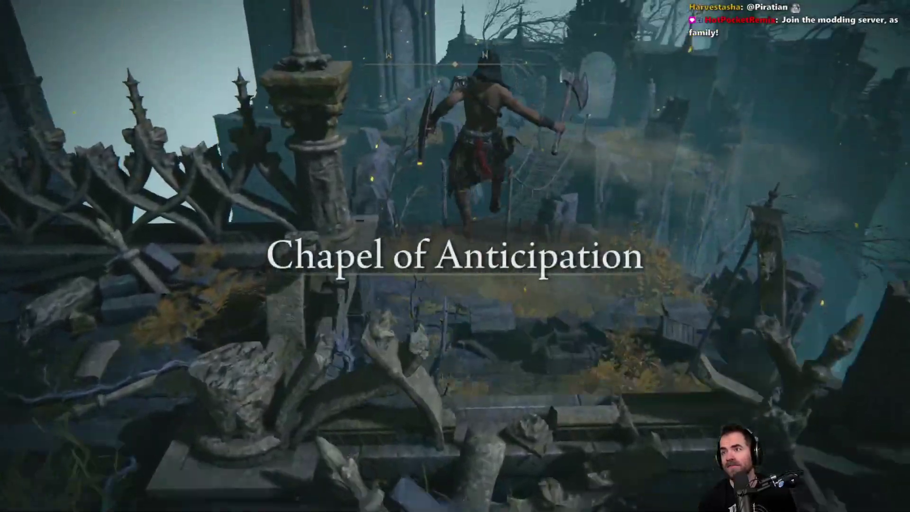
key(w)
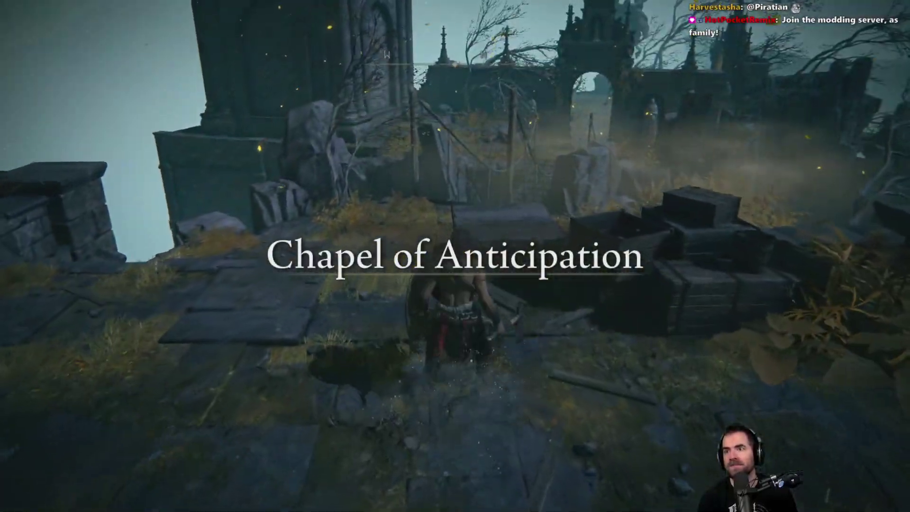
key(w)
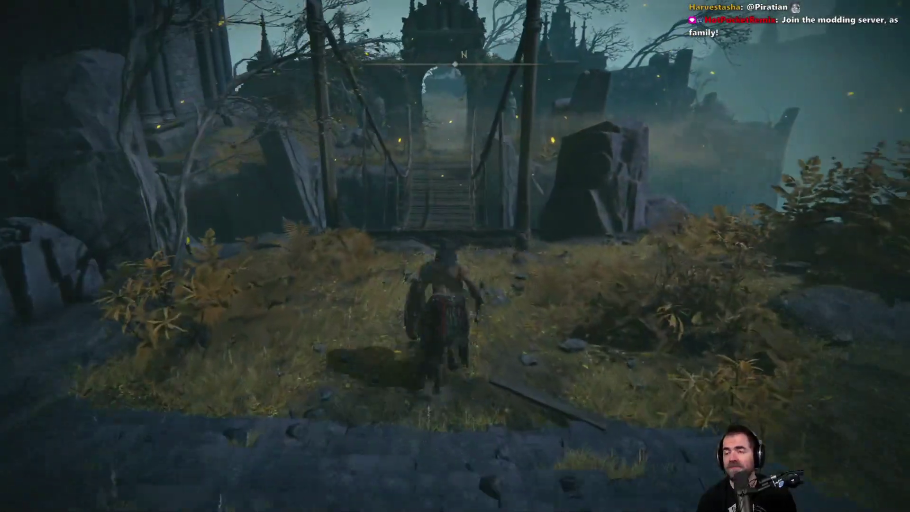
key(w)
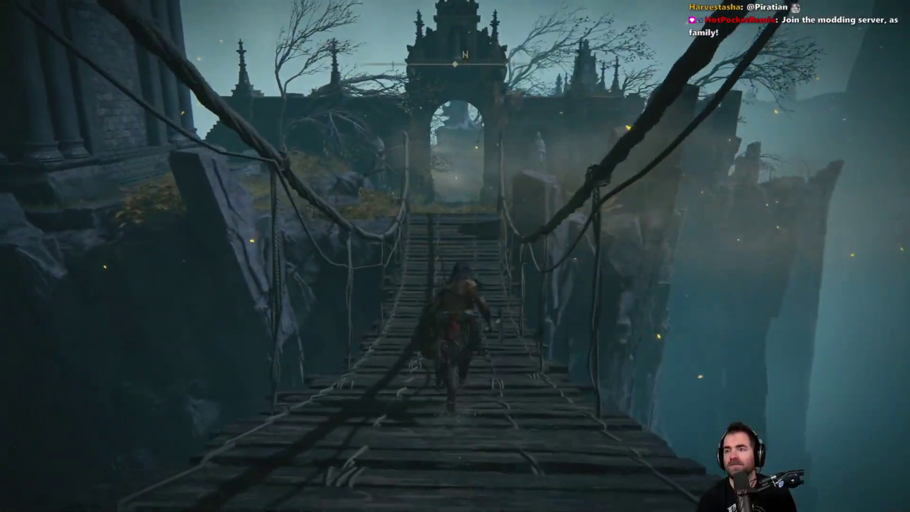
key(w)
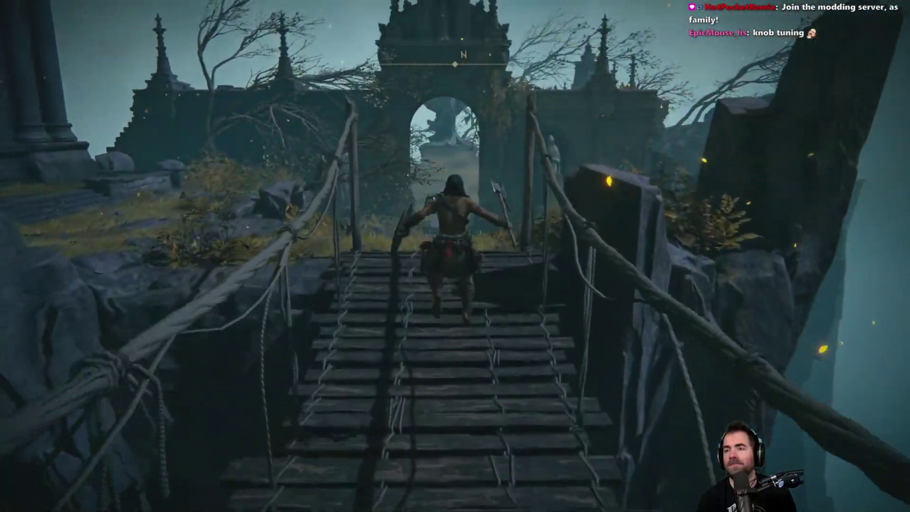
- Run through the archway and leap off the cliff to reach the Stranded Graveyard, then dismiss the flask pickup notice
key(w)
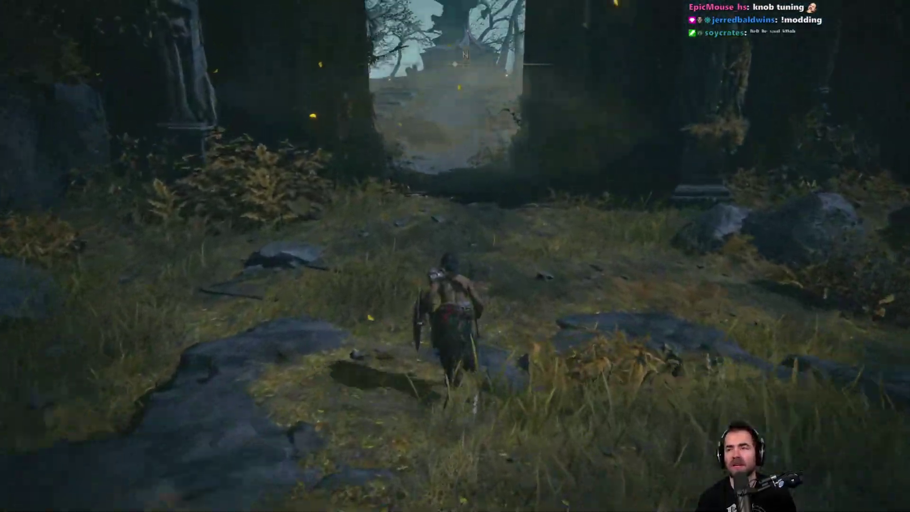
key(w)
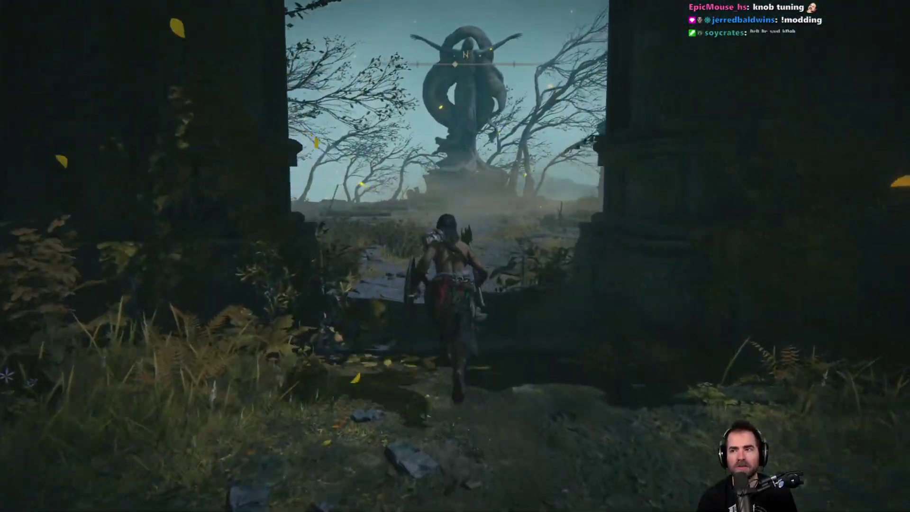
key(w)
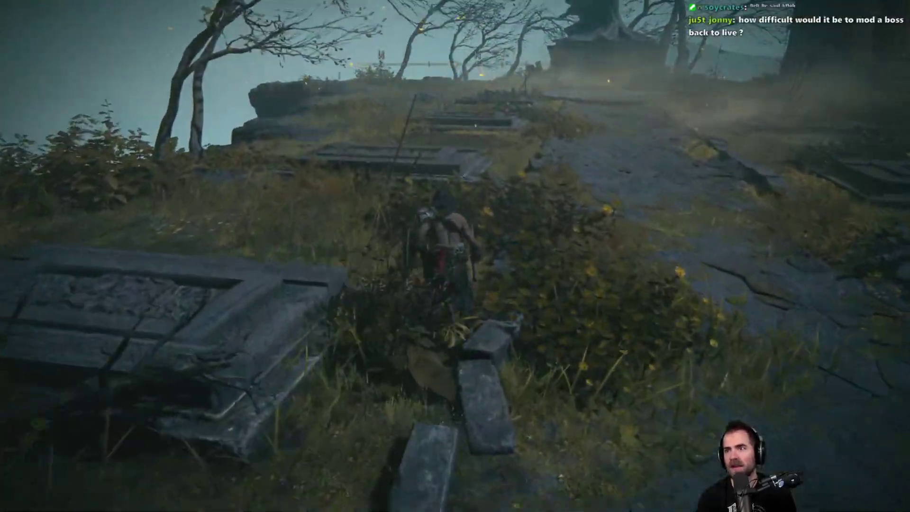
key(w)
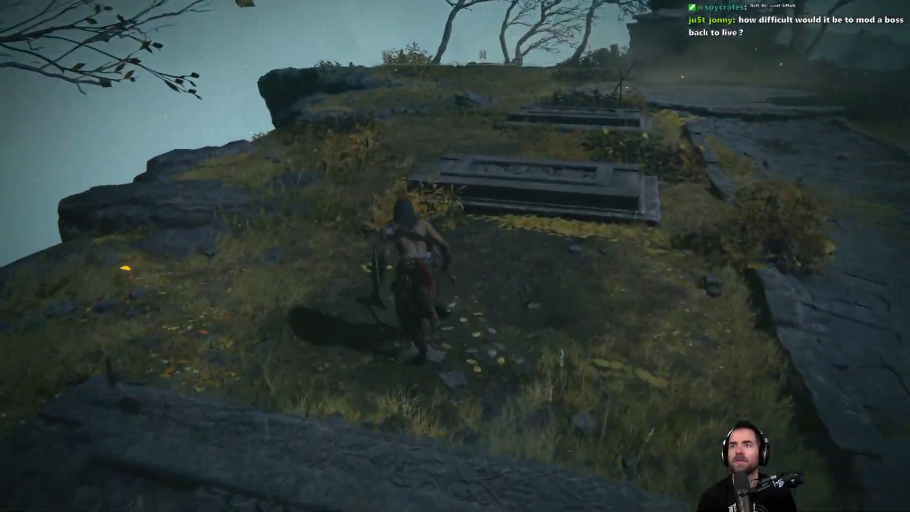
key(w)
key(space)
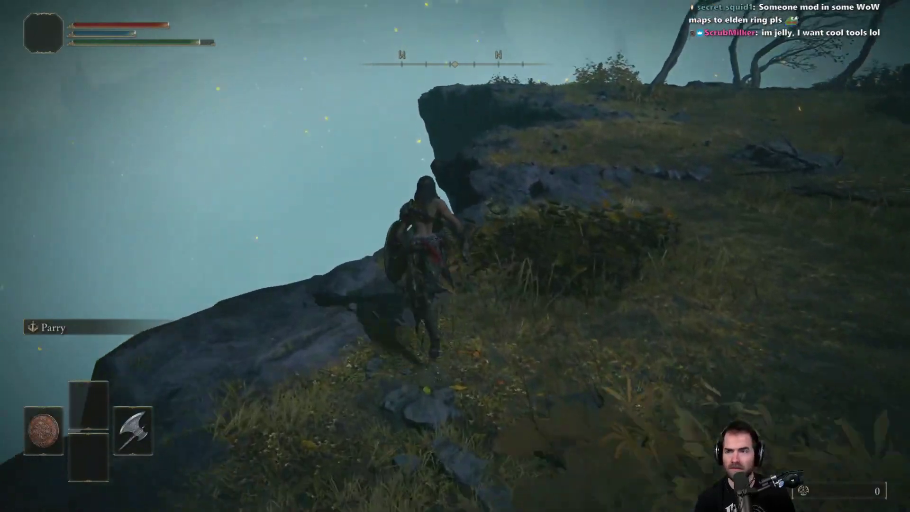
key(w)
key(f)
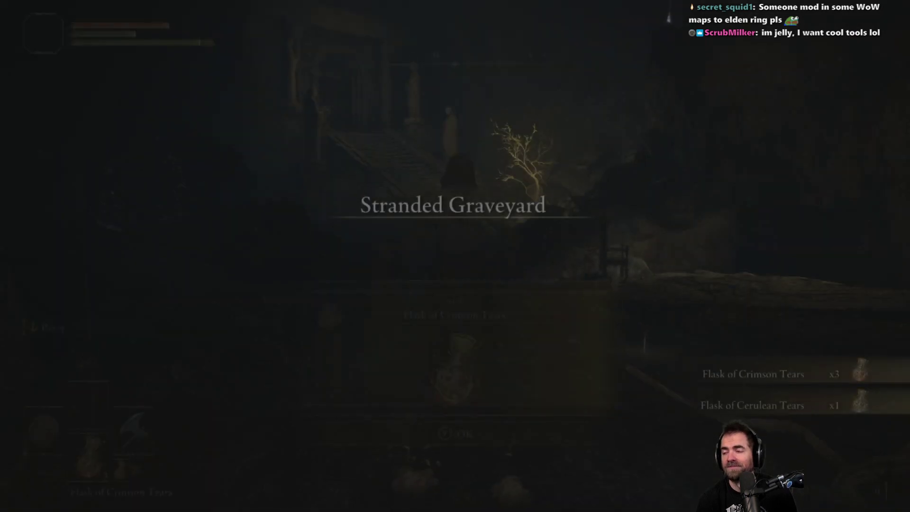
key(Return)
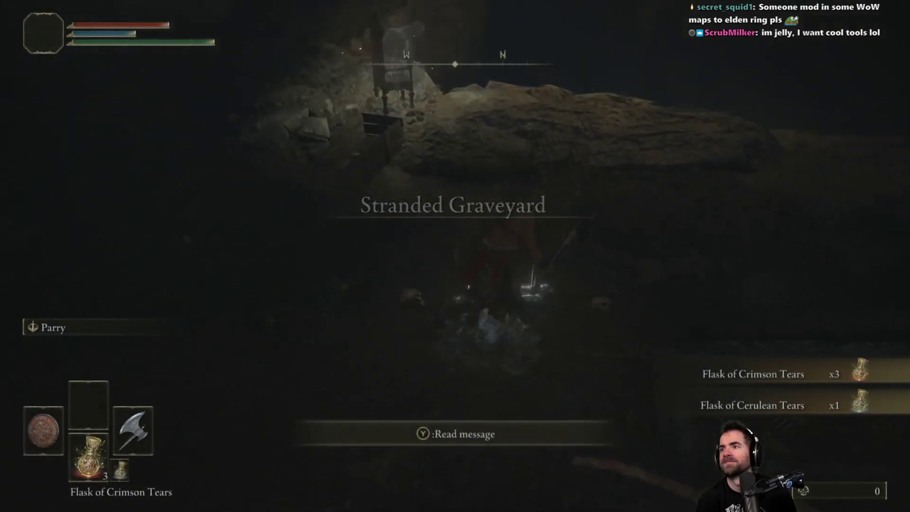
- Drop into the Stranded Graveyard cave, follow the shallow stream to the glowing light and activate the lost grace
key(w)
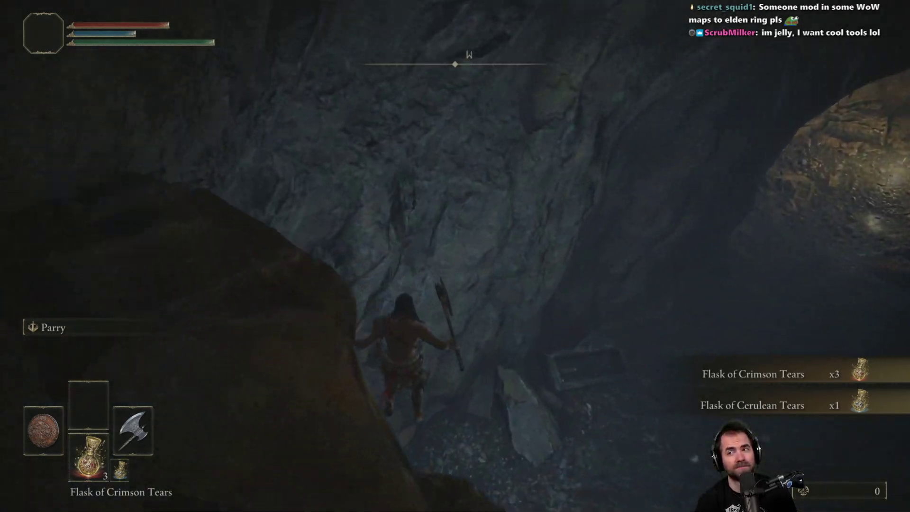
key(w)
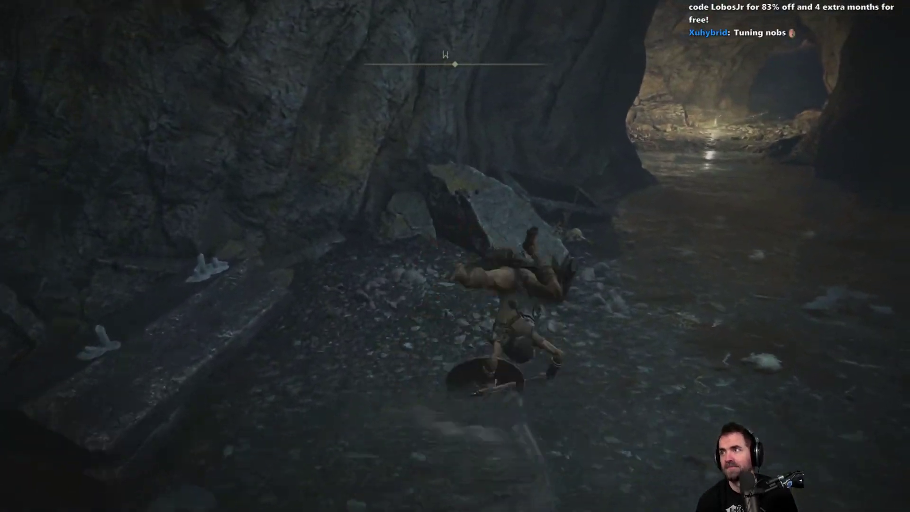
key(w)
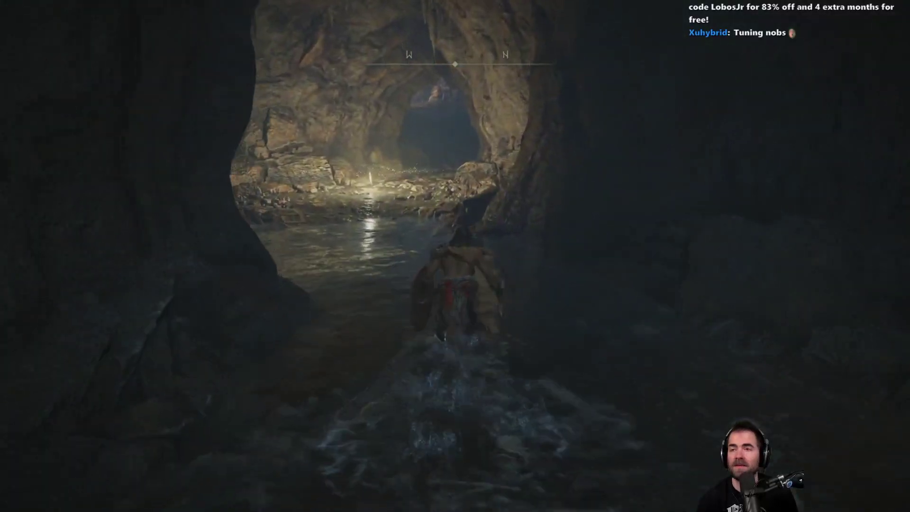
key(w)
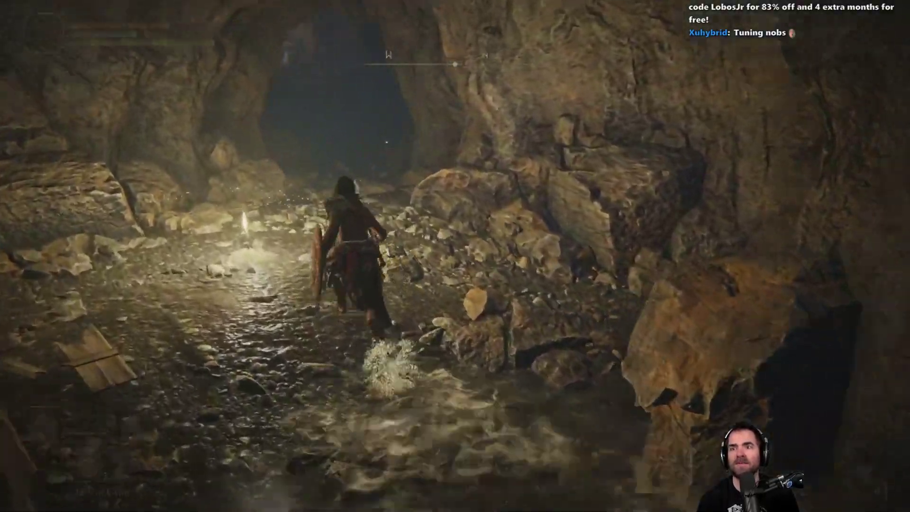
key(e)
key(e)
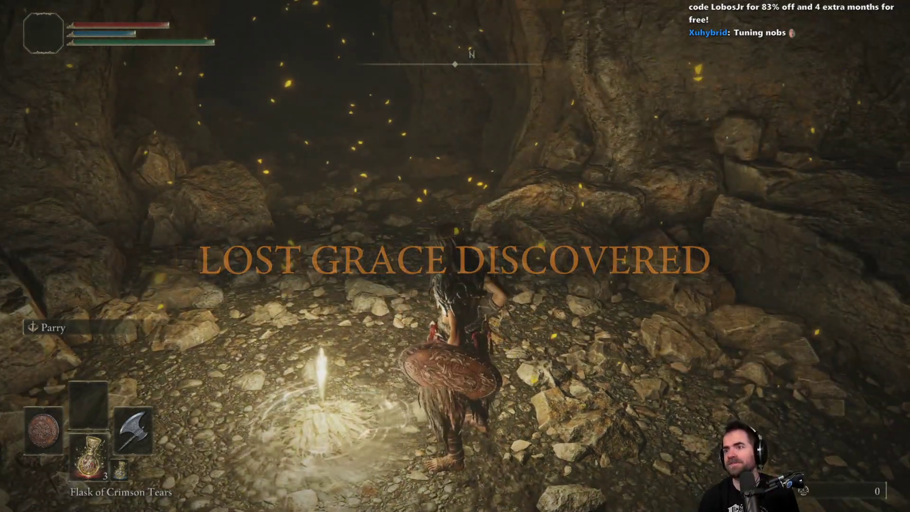
- Grip the axe with both hands and run past the enemies in the candlelit chambers to the overgrown cave mouth
key(w)
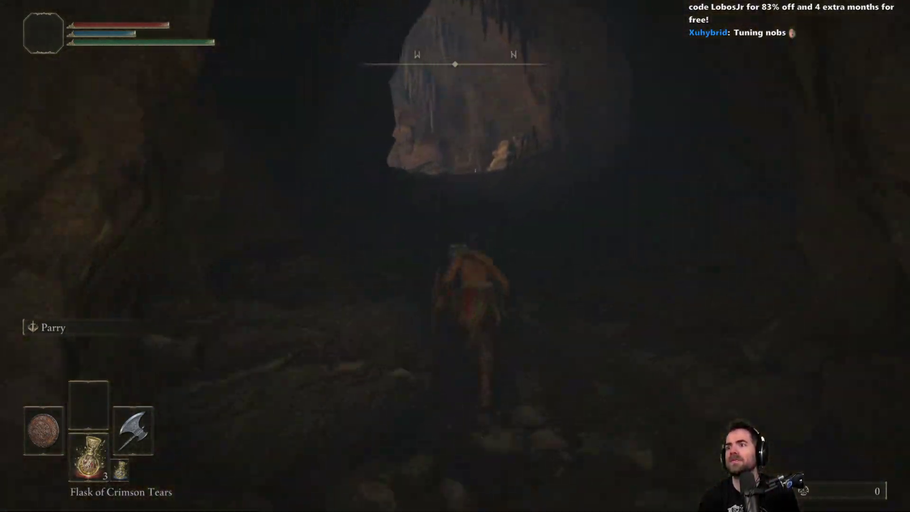
key(w)
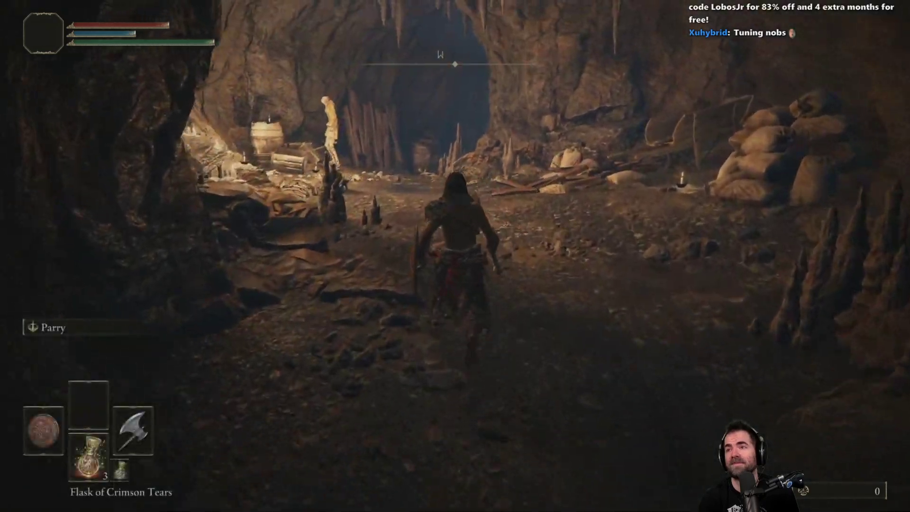
key(e)
key(w)
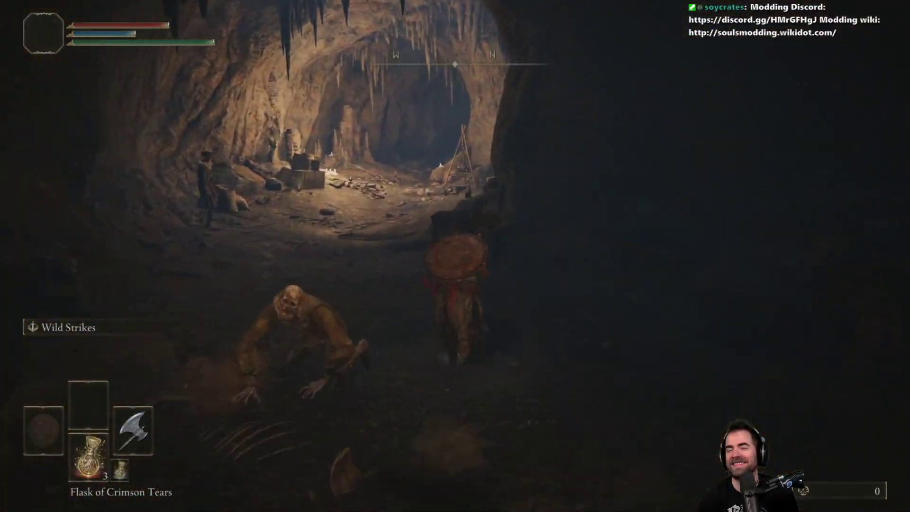
key(w)
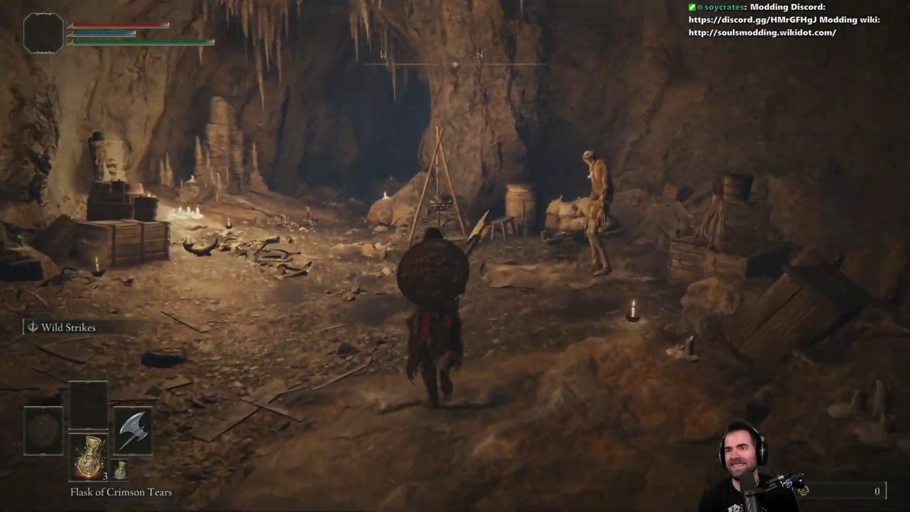
key(w)
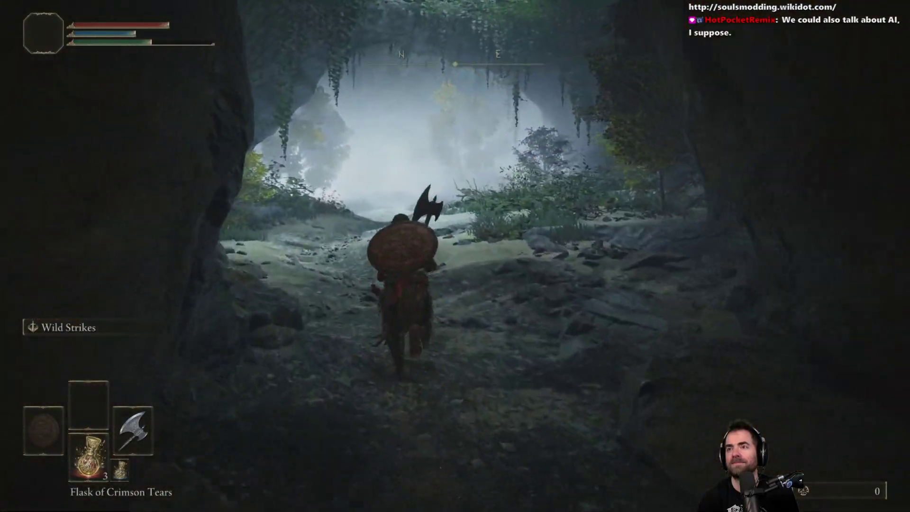
- Cross the misty clearing with trees and enter the lit cavern to the north
key(w)
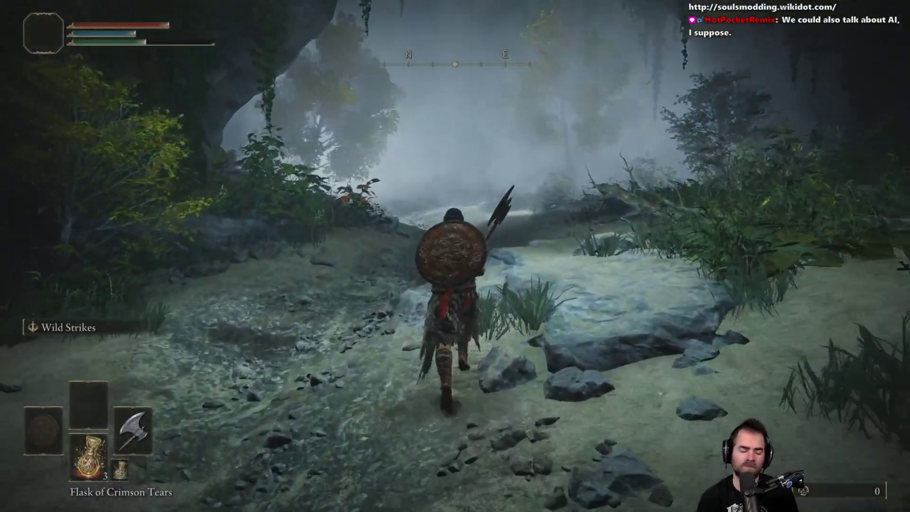
key(w)
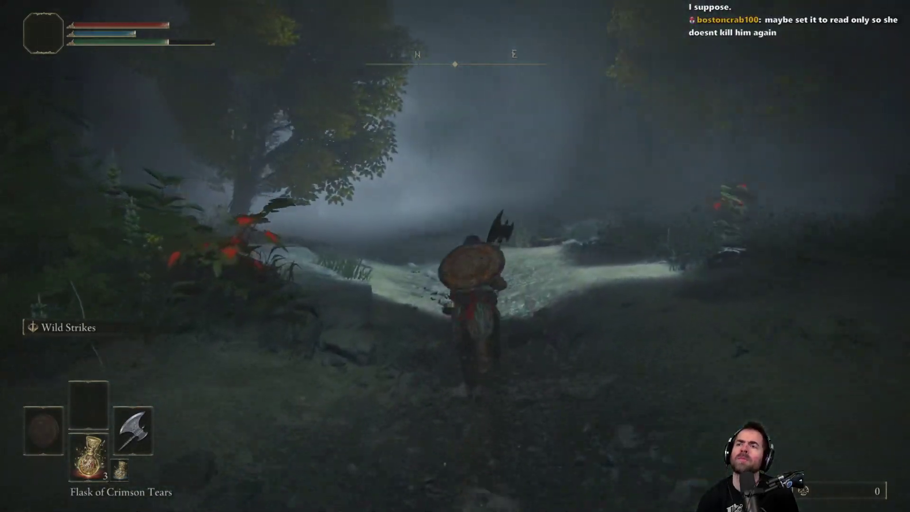
key(w)
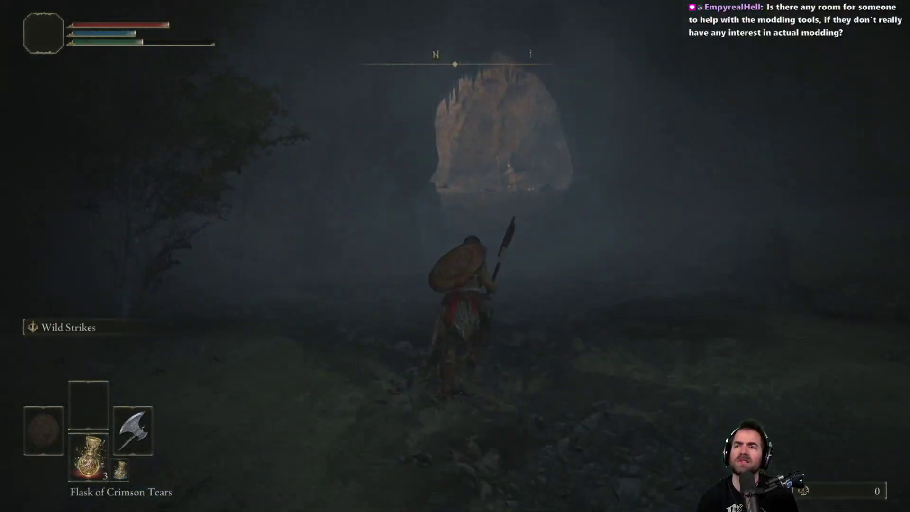
key(w)
key(w)
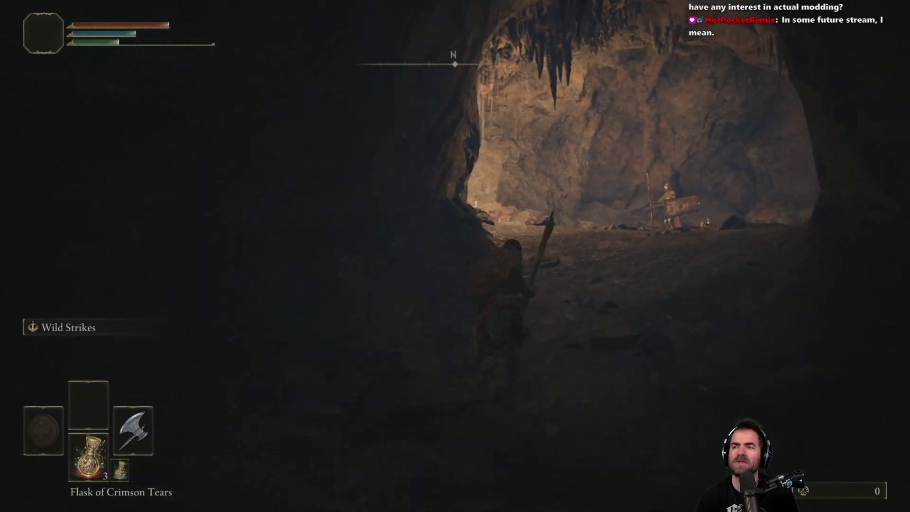
- Run through the candlelit caverns and past the campfire enemies to the opening facing the mossy rock bridge
key(w)
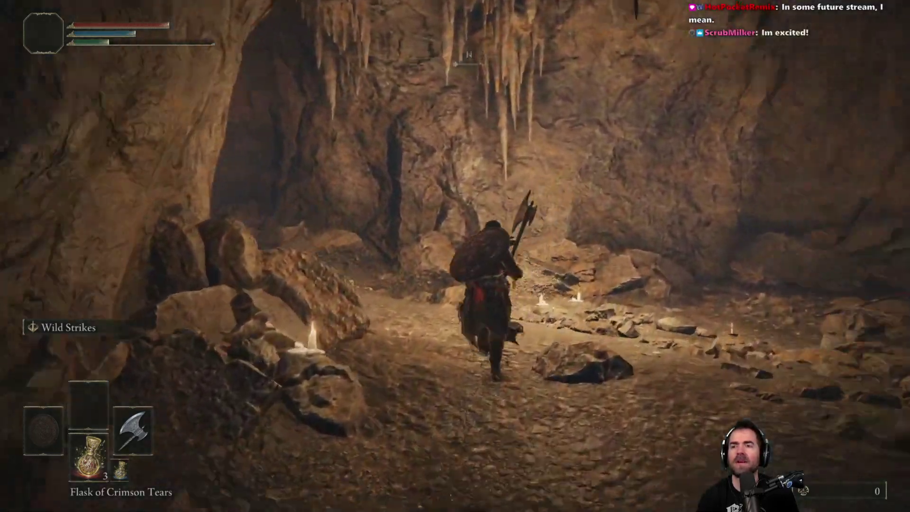
key(w)
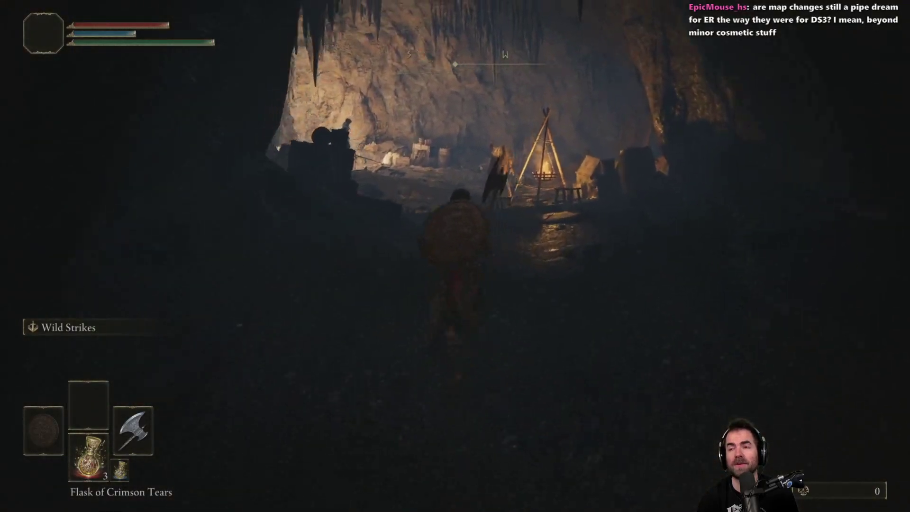
key(w)
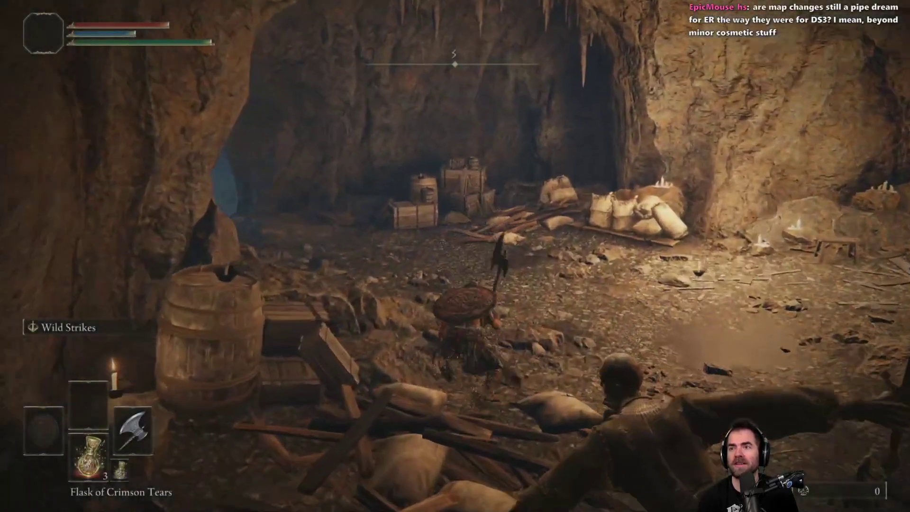
key(w)
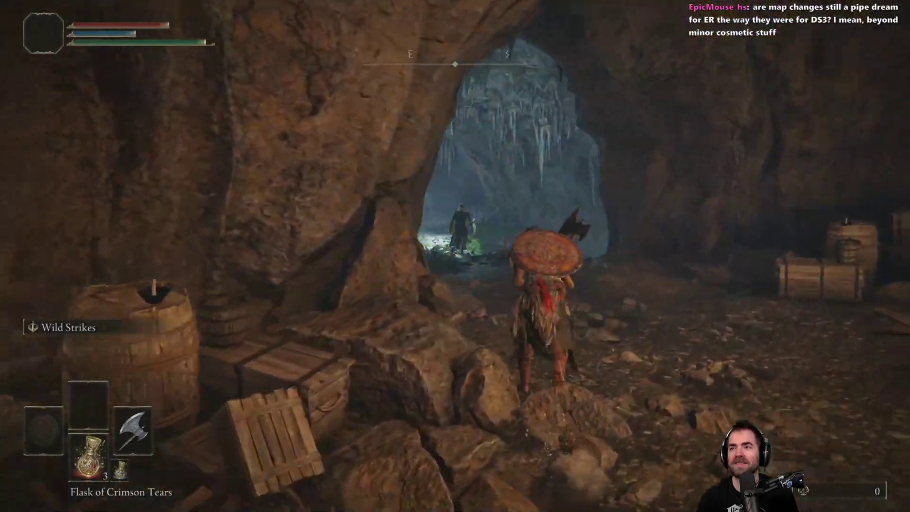
- Cross the mossy rock bridge past the armored soldier and run by the enemy on the far side
key(w)
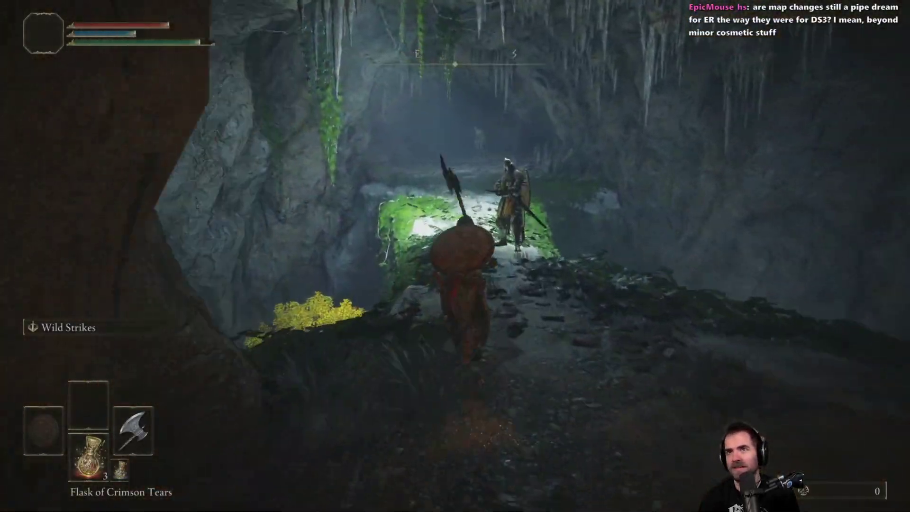
key(w)
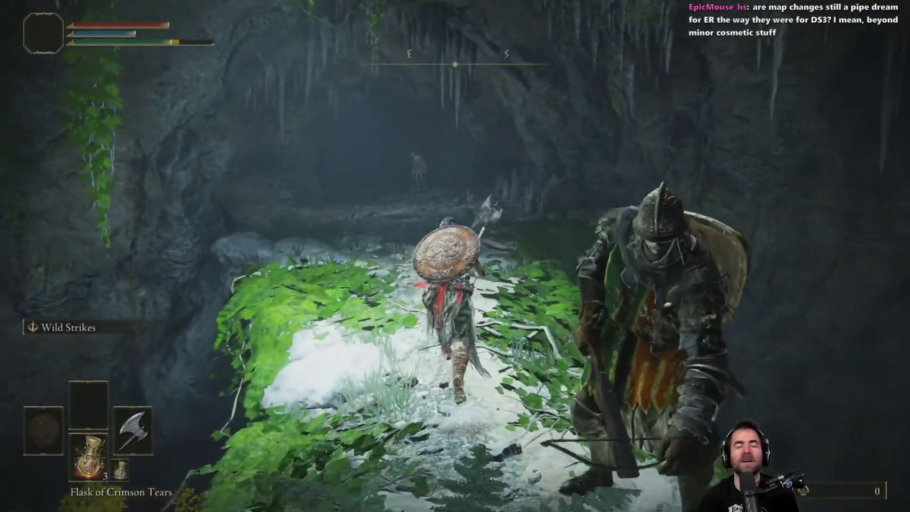
key(w)
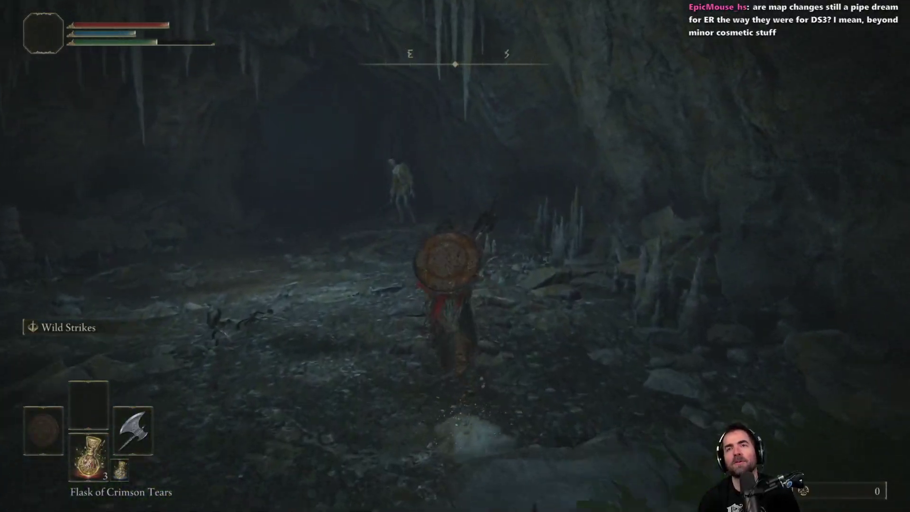
key(w)
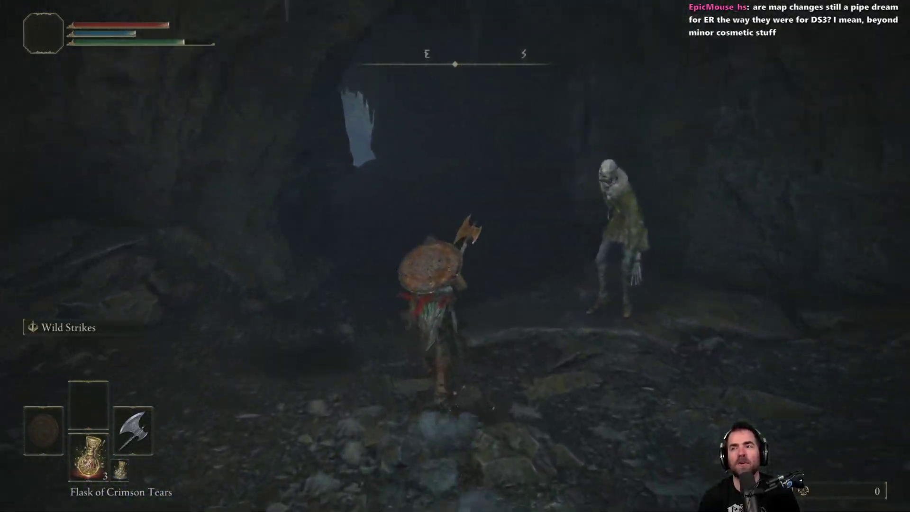
- Head east through the dark tunnel and the bush-filled cavern, running past the crouching enemy, toward the lit passage
key(w)
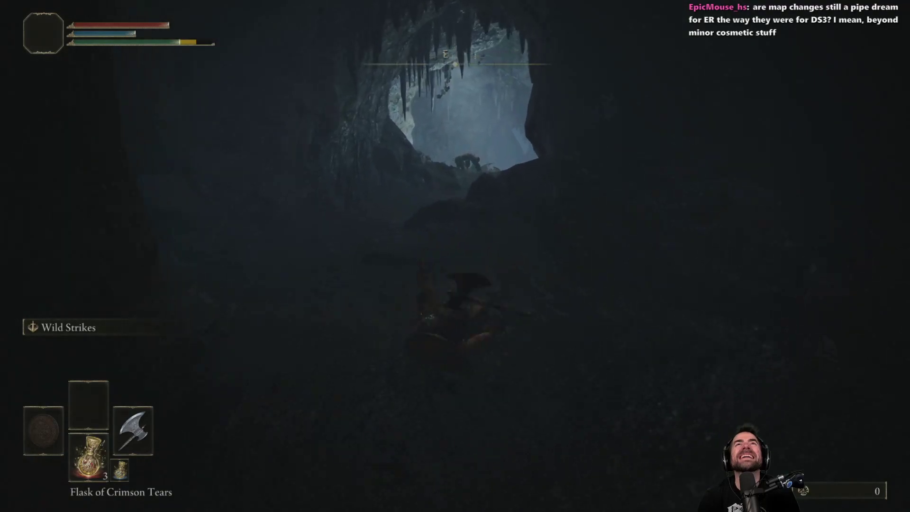
key(w)
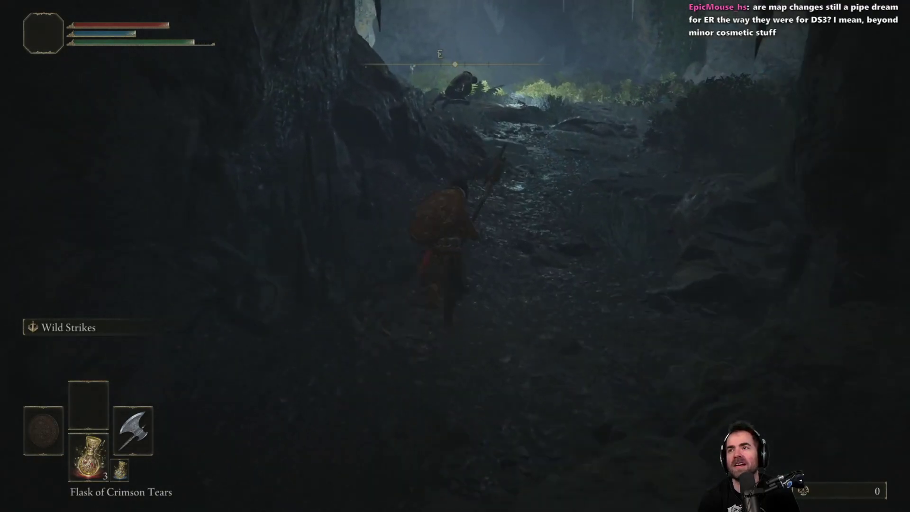
key(w)
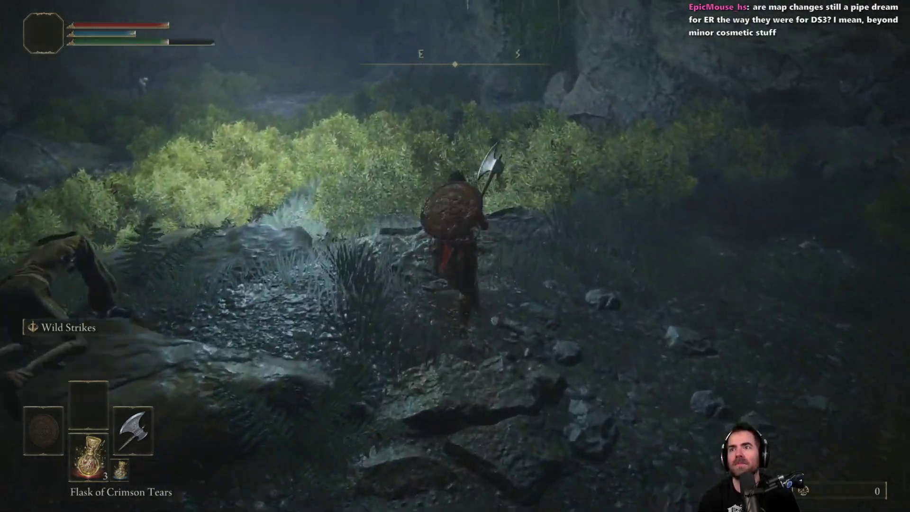
key(w)
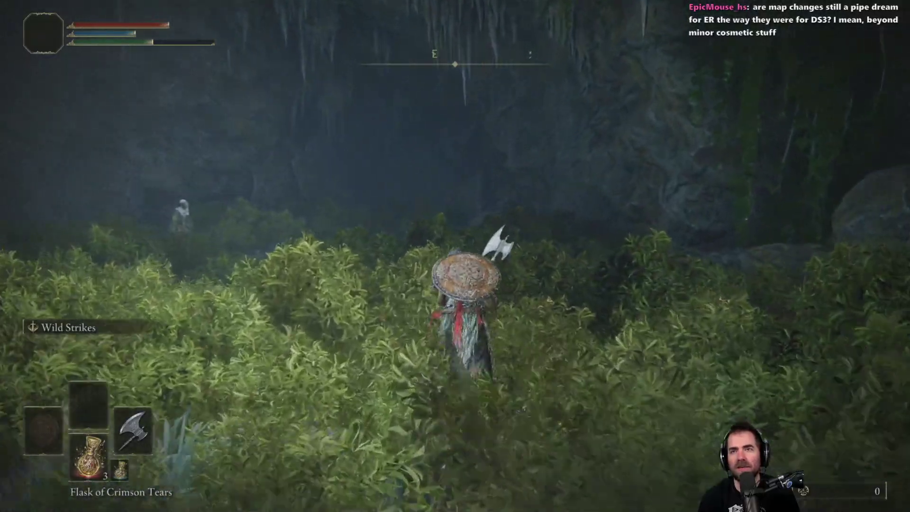
key(w)
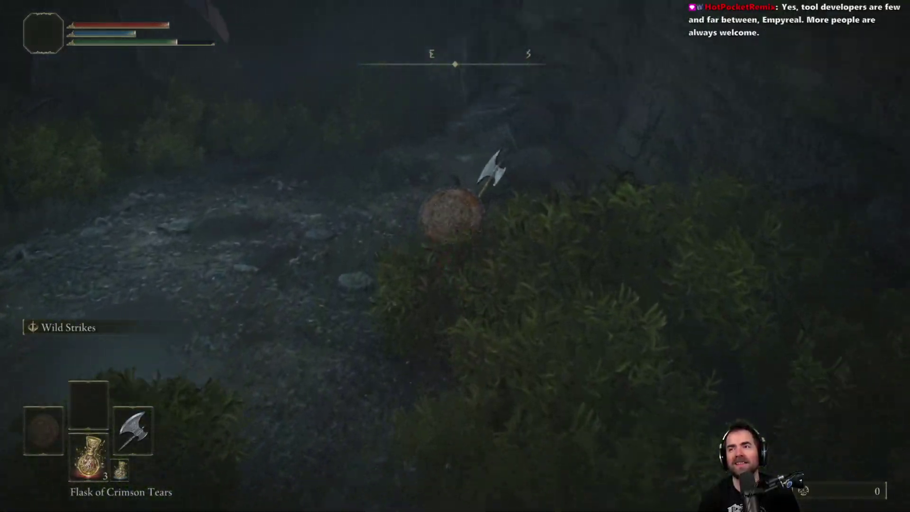
key(w)
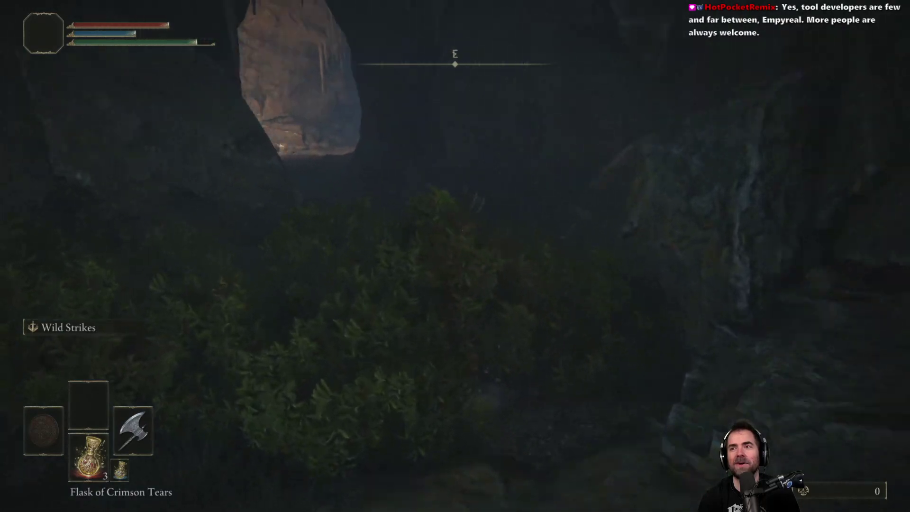
- Run past the enemy in the candlelit chamber and follow the dark passage to the golden mist
key(w)
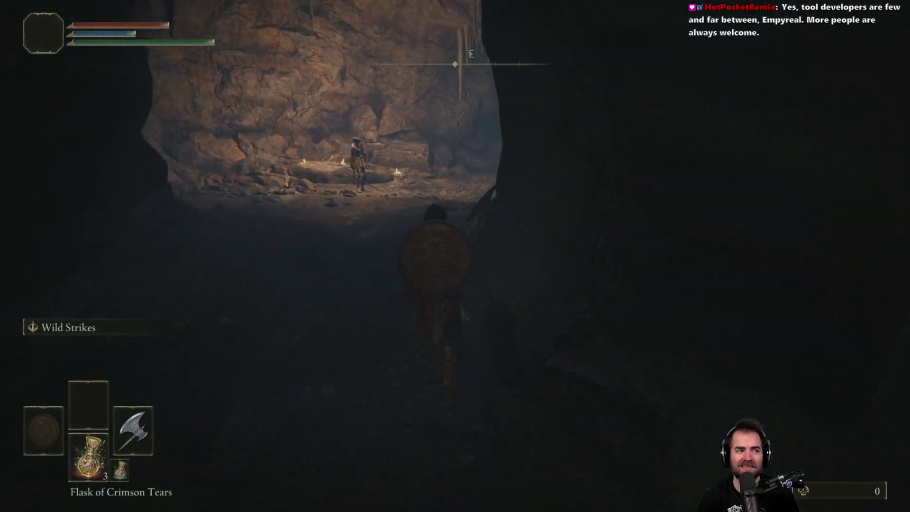
key(w)
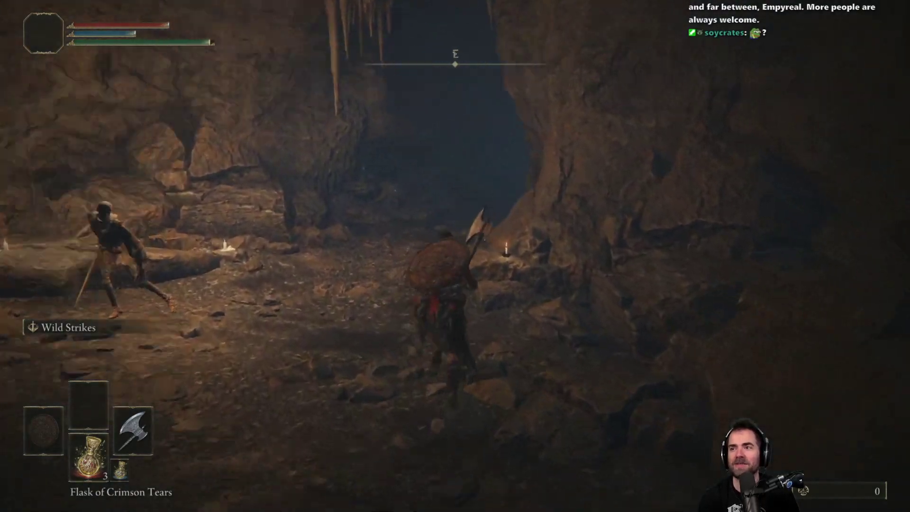
key(w)
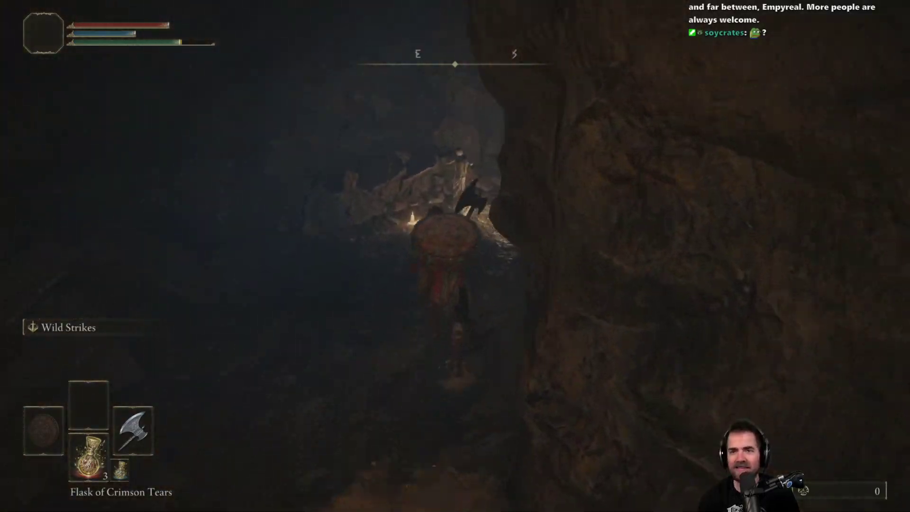
key(w)
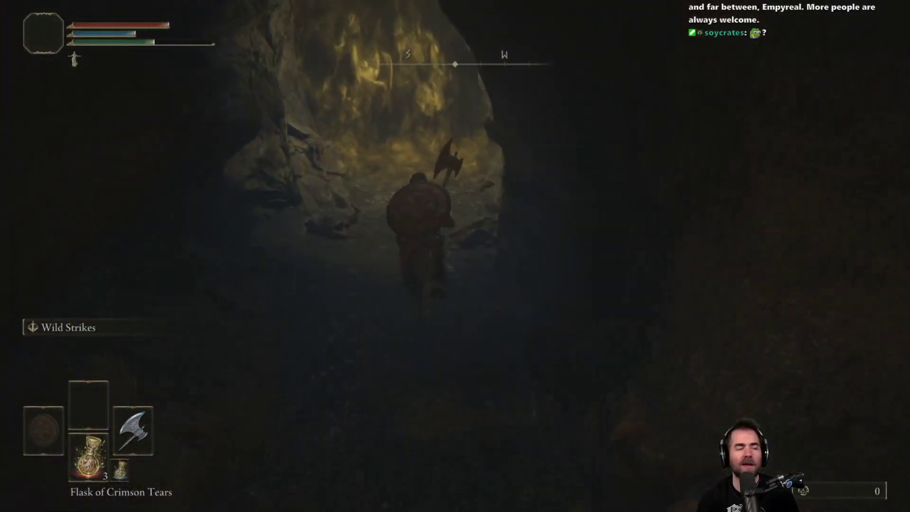
- Walk up to the golden mist and traverse it into the flooded cavern beyond
key(w)
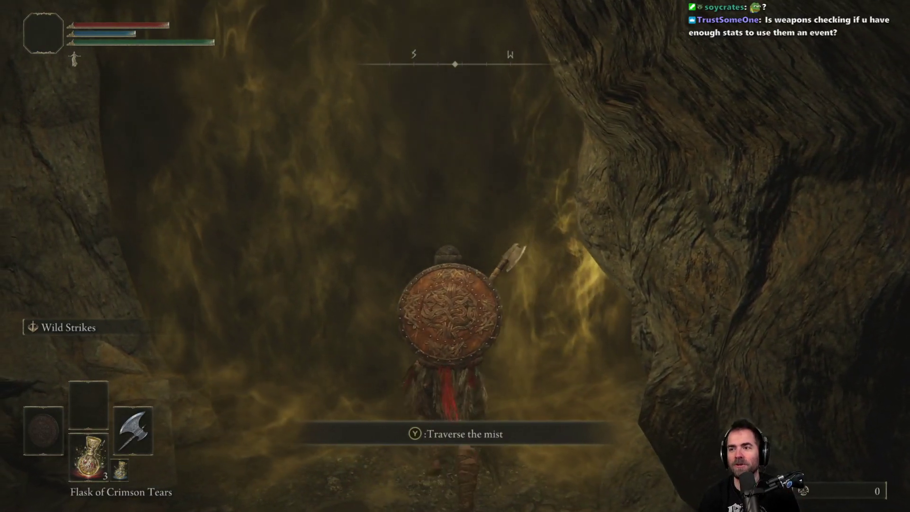
key(e)
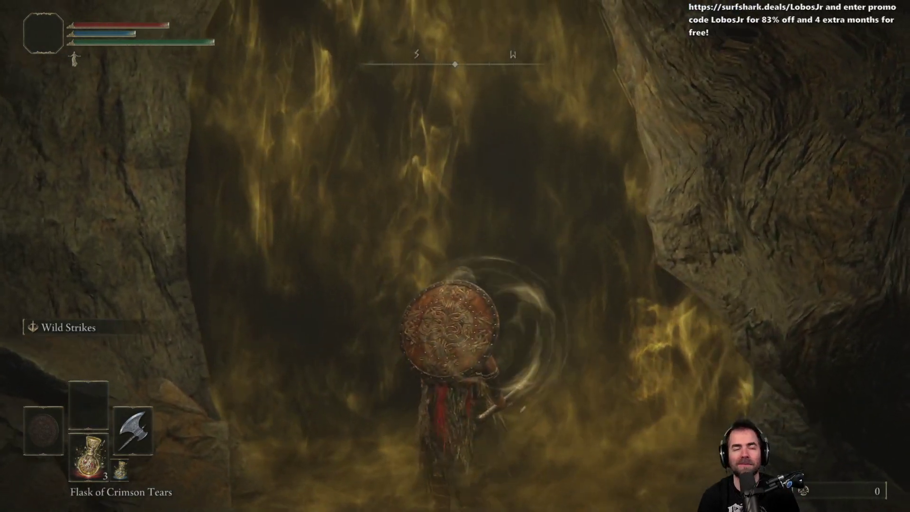
key(w)
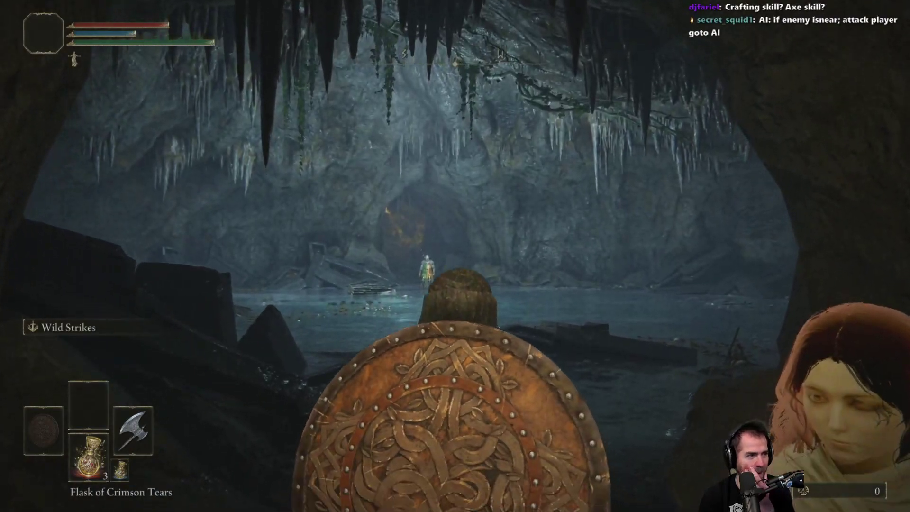
- Run into the flooded cavern, engage the Soldier of God and ready the axe together with the shield
key(w)
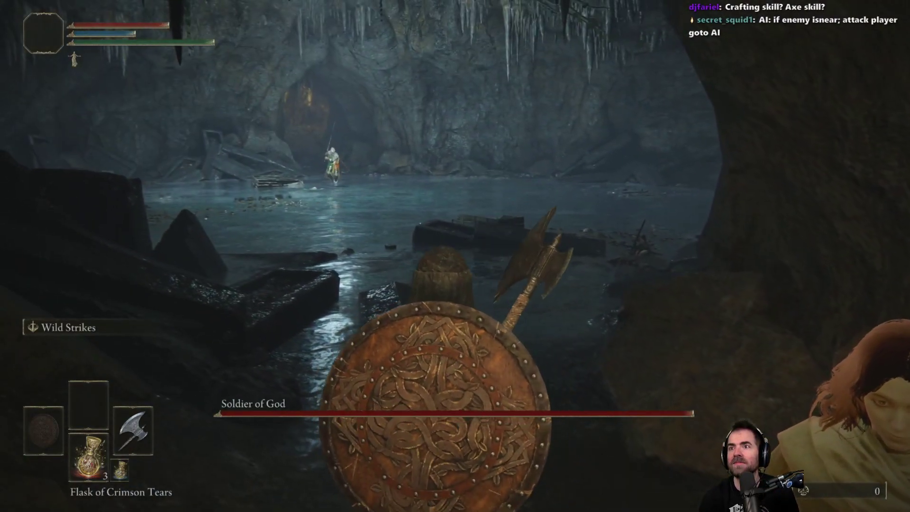
key(w)
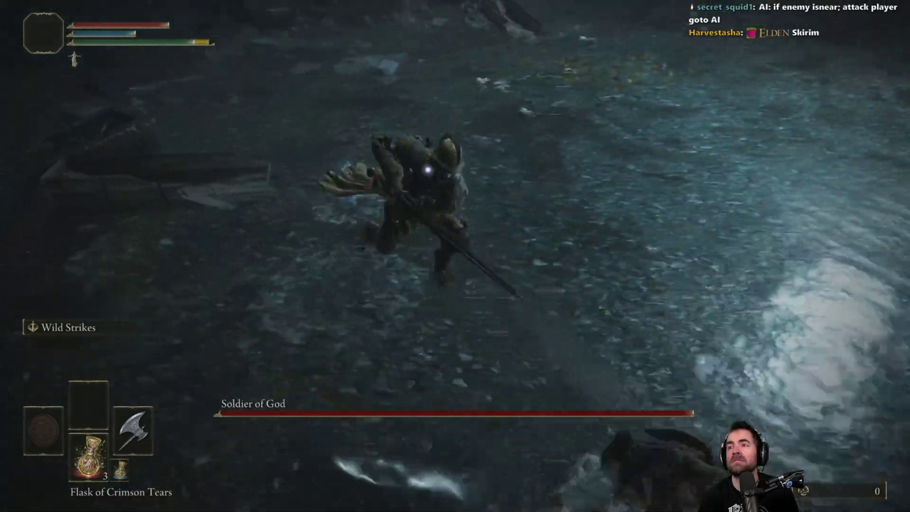
key(space)
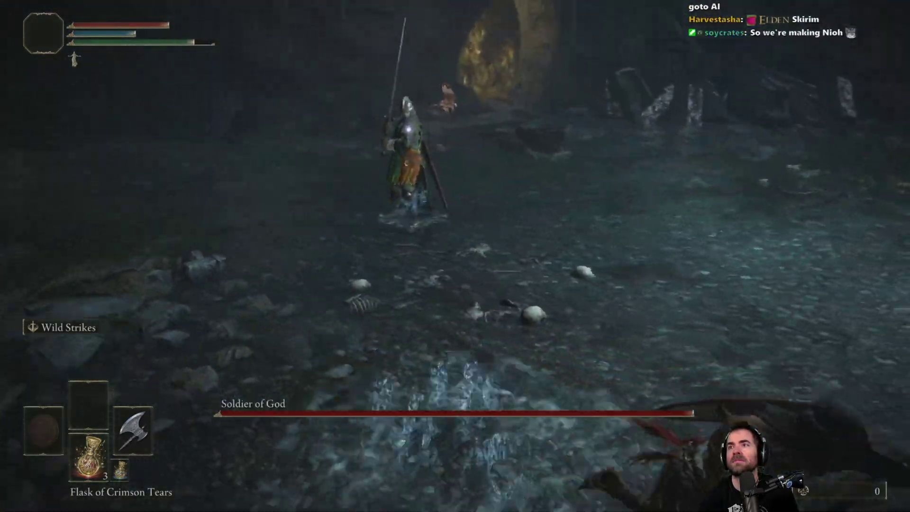
key(e)
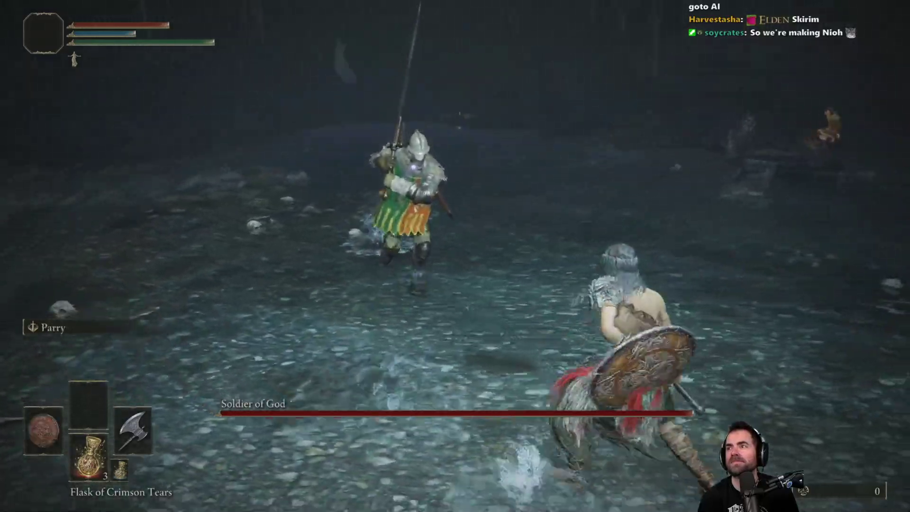
- Roll away from the Soldier of God's attacks and circle around the coffins near the summoned golden-robed figure
key(space)
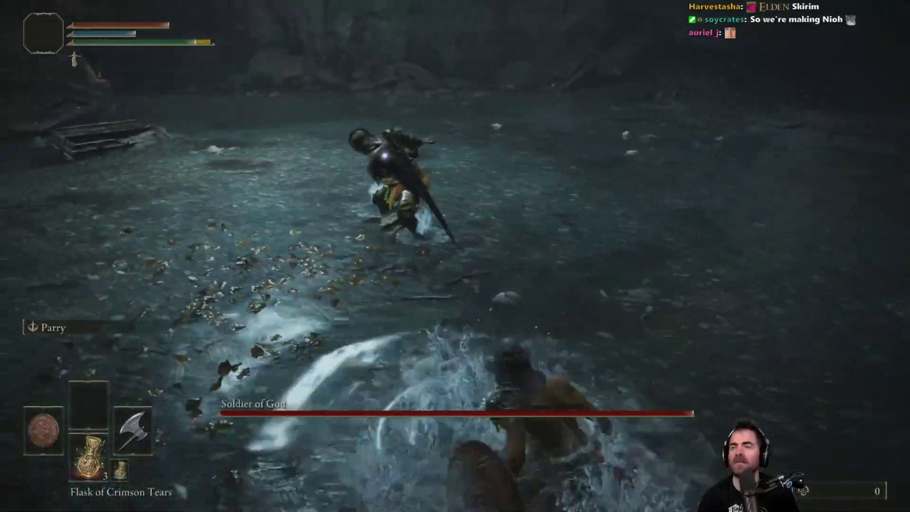
key(space)
key(w)
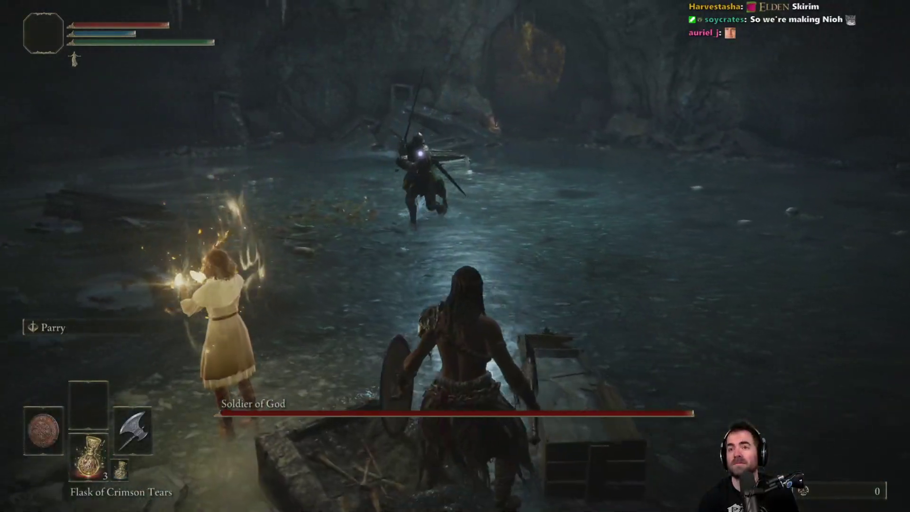
key(d)
key(space)
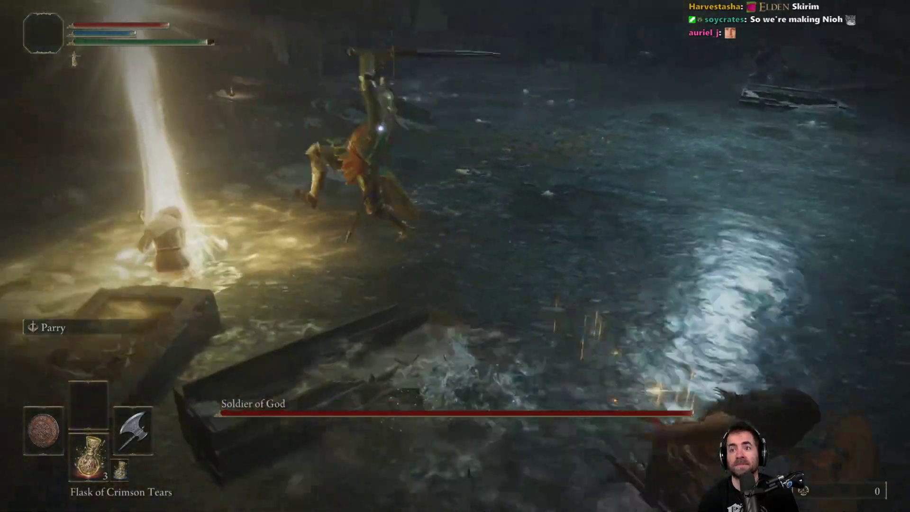
- Close in on the Soldier of God beside the pillar of golden light and defeat it with the axe
key(w)
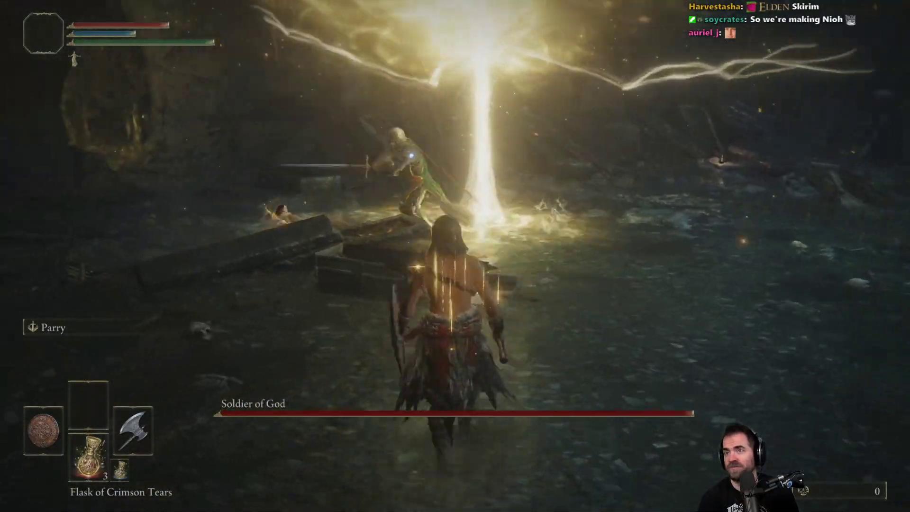
key(a)
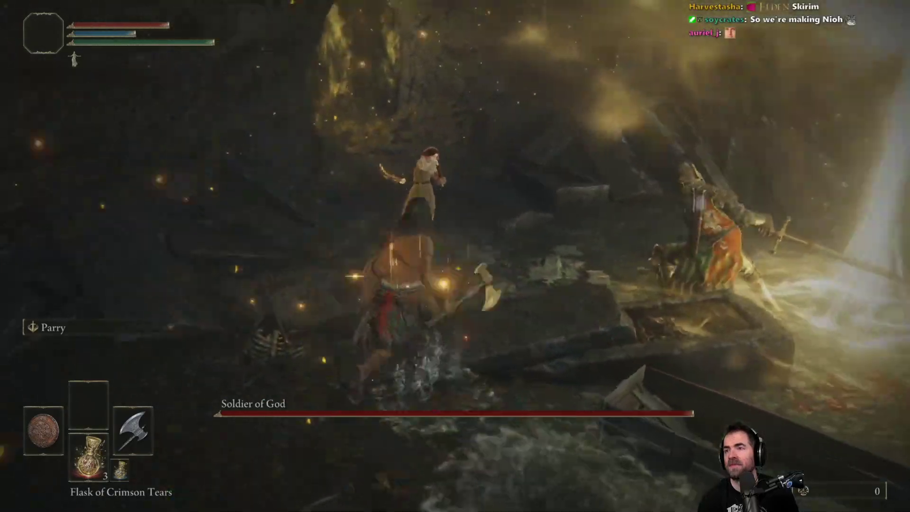
key(w)
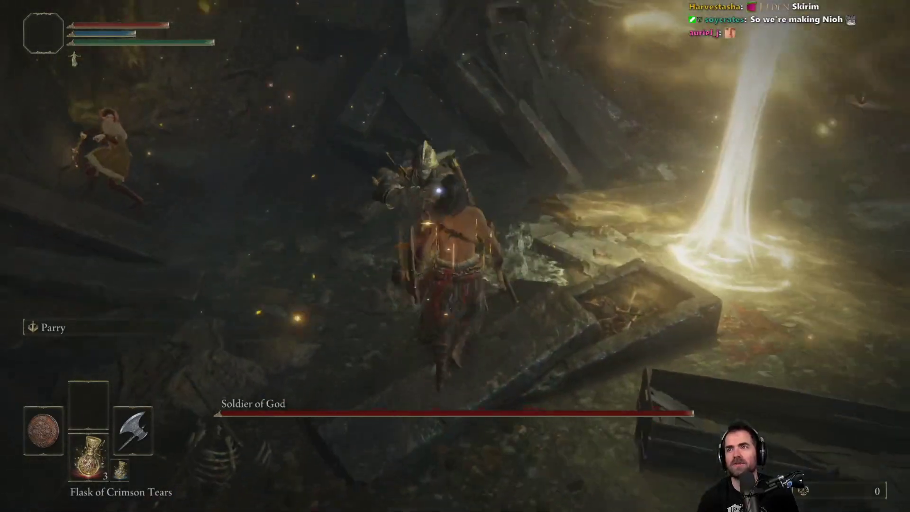
key(space)
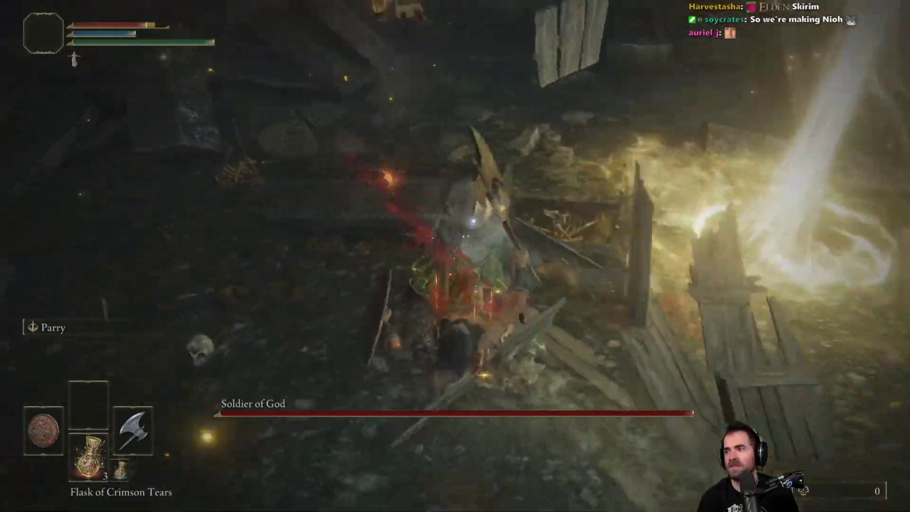
key(space)
key(w)
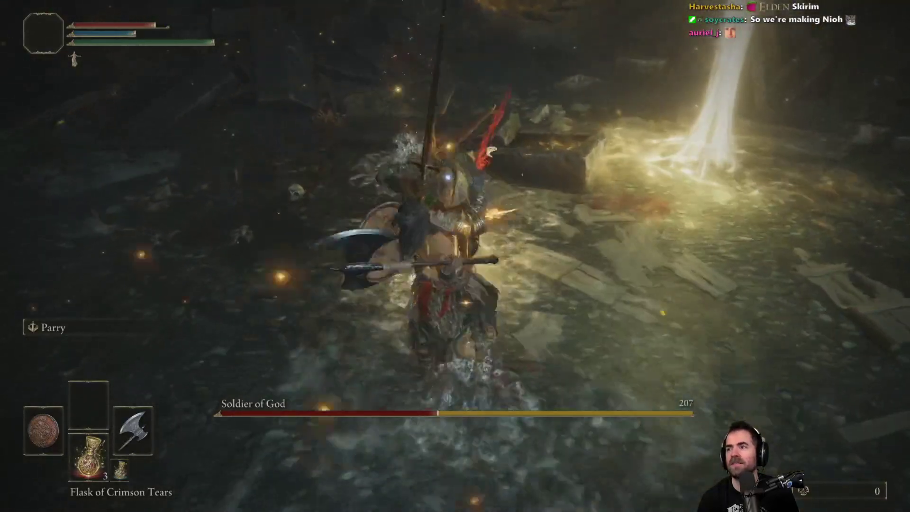
- Quit the current game and return to the title screen
key(Escape)
key(Up)
key(Escape)
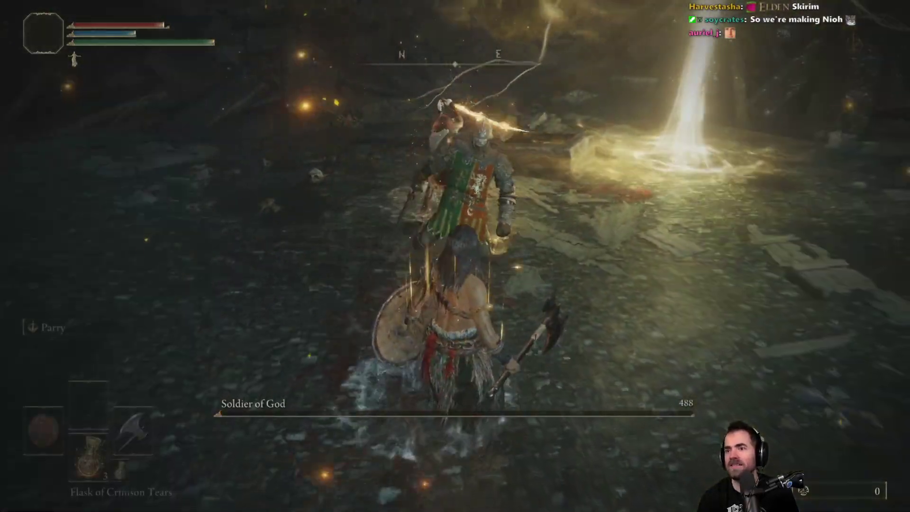
key(Escape)
key(Up)
key(Return)
key(Return)
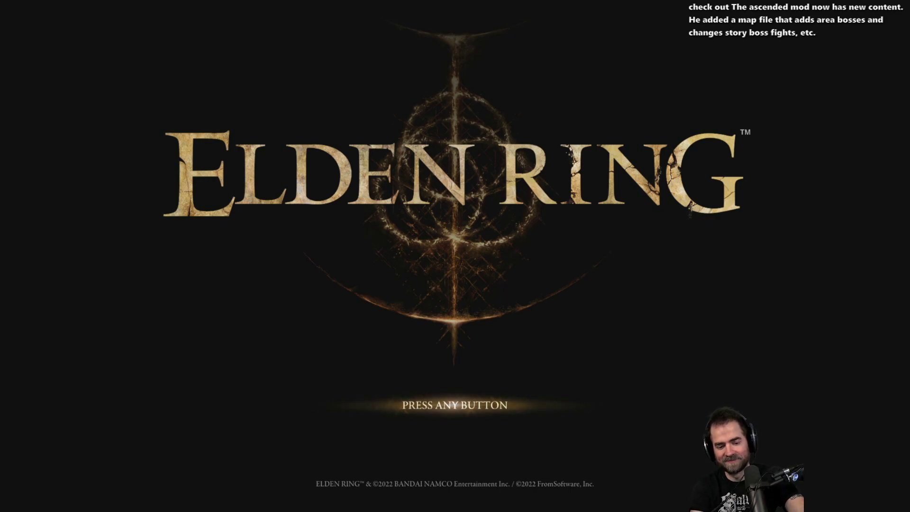
- Switch from the game to Map Studio, close it, and minimize the browser to reach the ModEngine folder
key(alt+Tab)
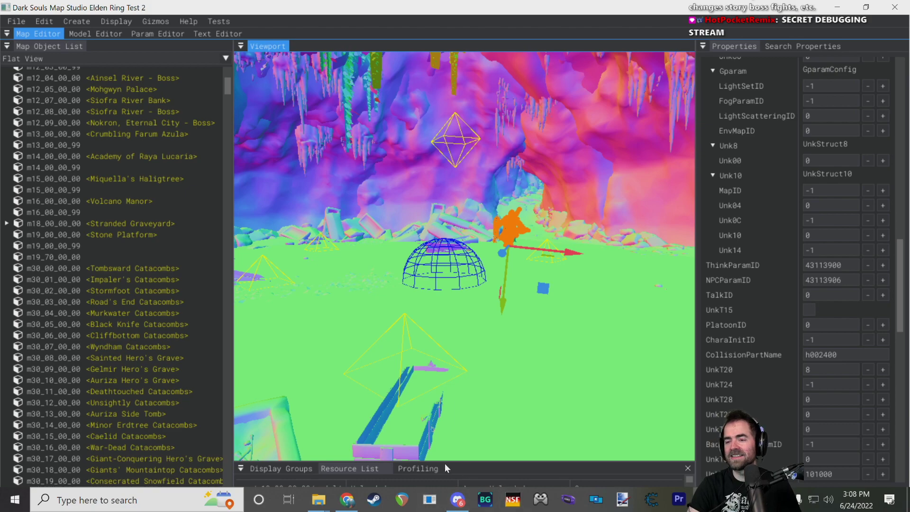
mouse_move(311, 495)
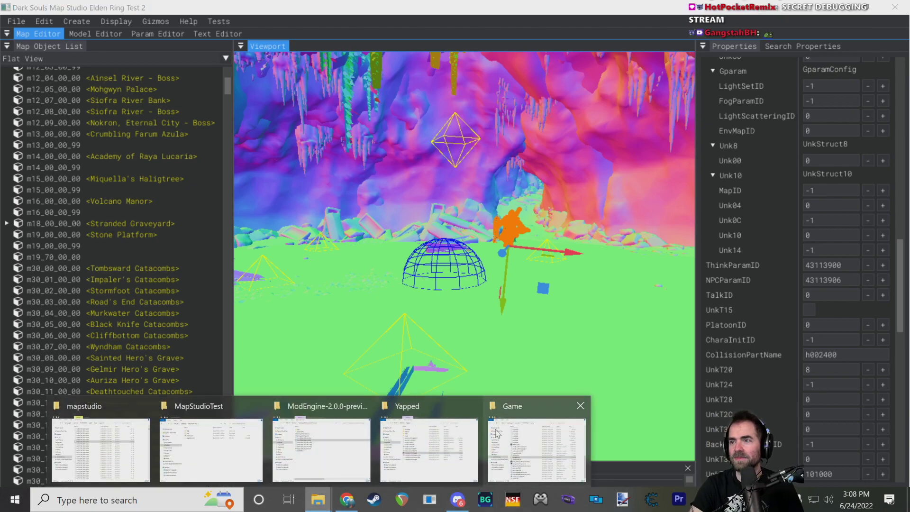
click(900, 6)
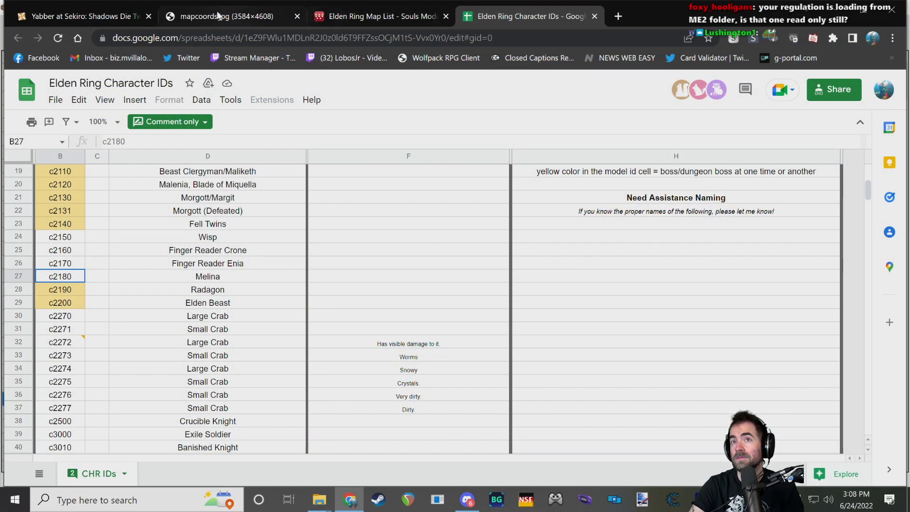
click(831, 8)
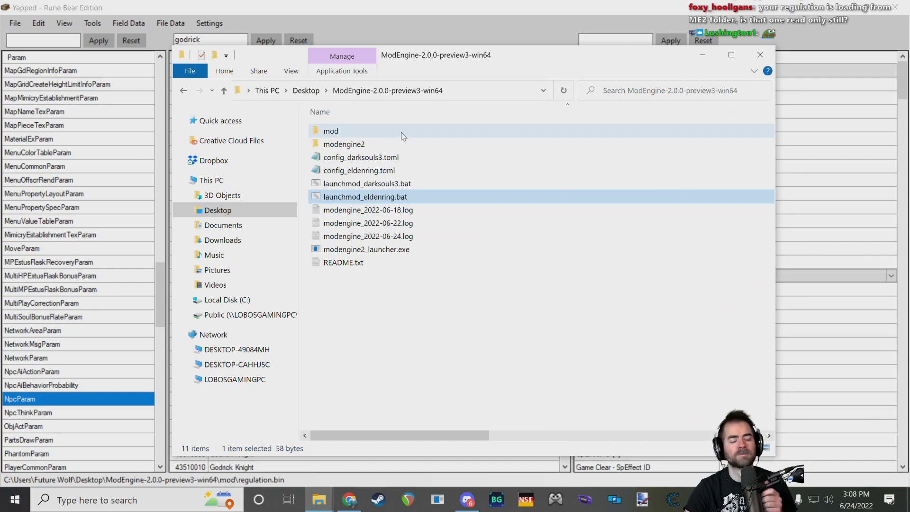
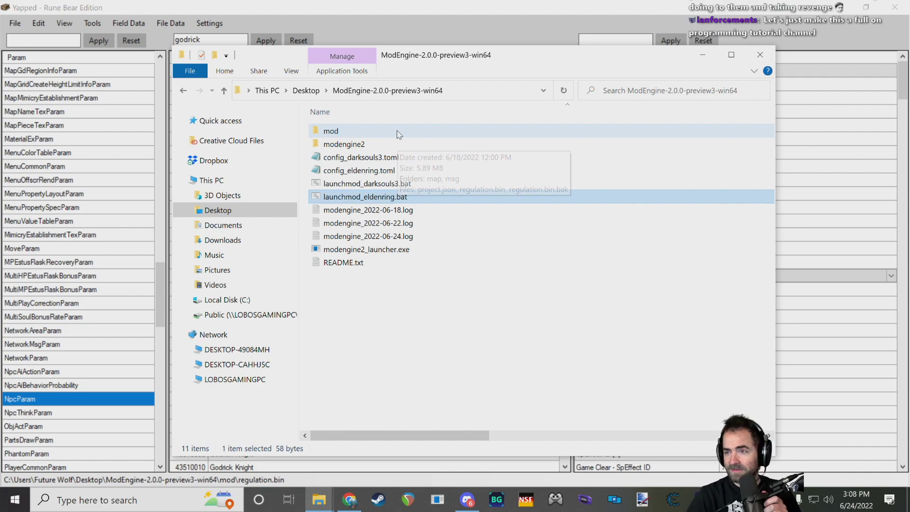
- Open the mod folder, select regulation.bin and narrow the Name and Date modified columns to check the file's details
double_click(331, 131)
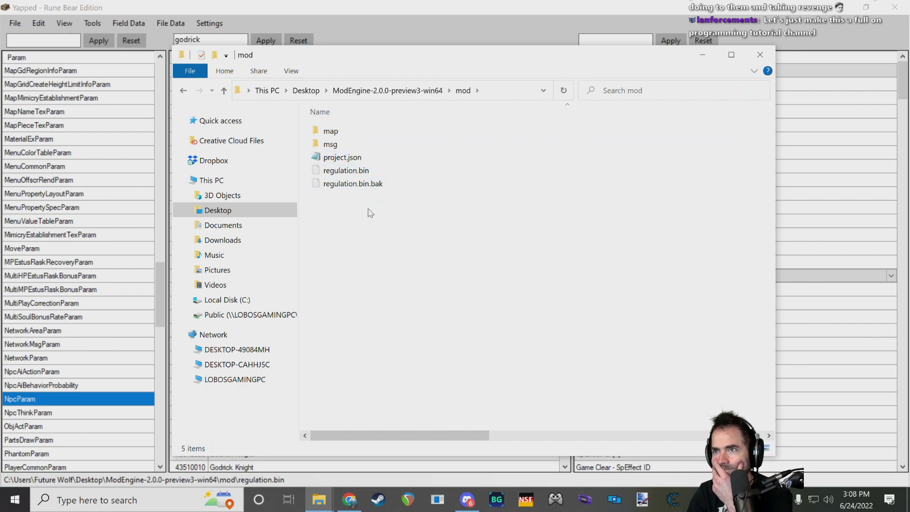
click(353, 171)
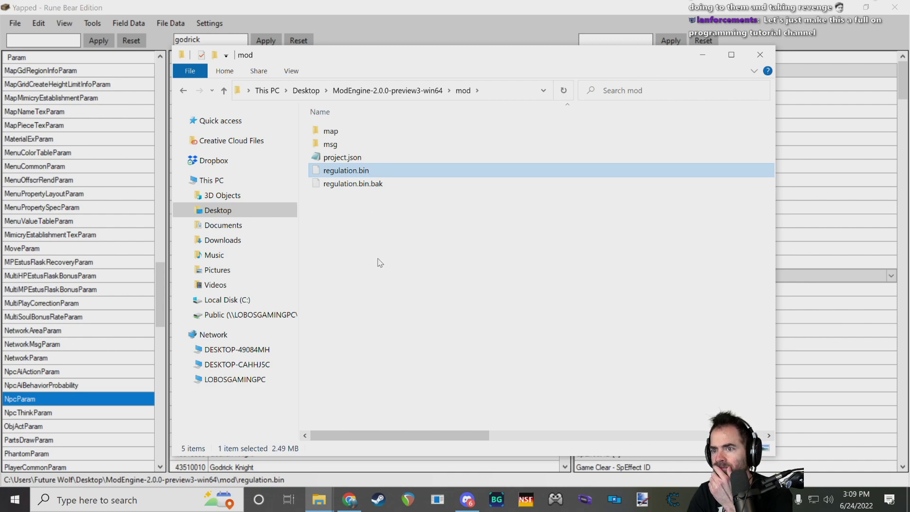
drag(493, 436, 470, 436)
scroll(521, 401, right, 5)
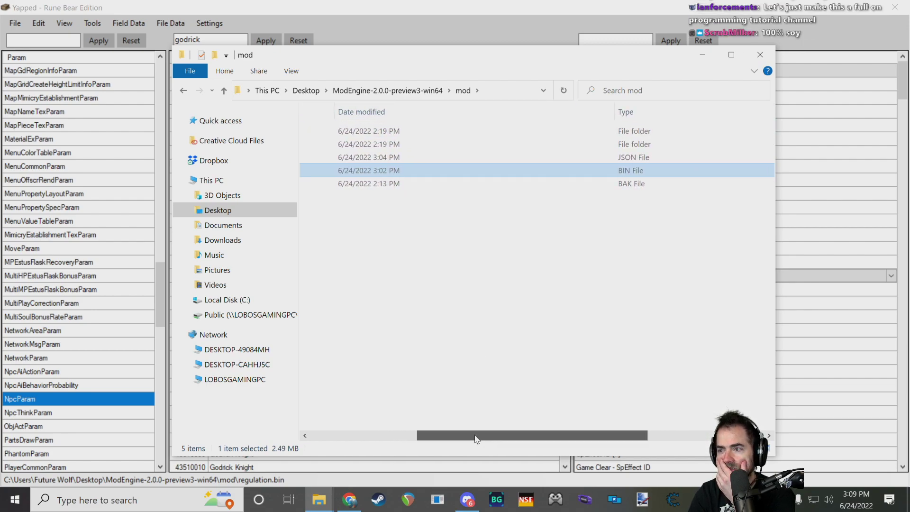
drag(483, 437, 382, 437)
mouse_move(413, 112)
mouse_down()
mouse_move(555, 117)
mouse_move(406, 114)
mouse_up()
mouse_move(507, 112)
mouse_down()
mouse_move(690, 111)
mouse_move(504, 129)
mouse_up()
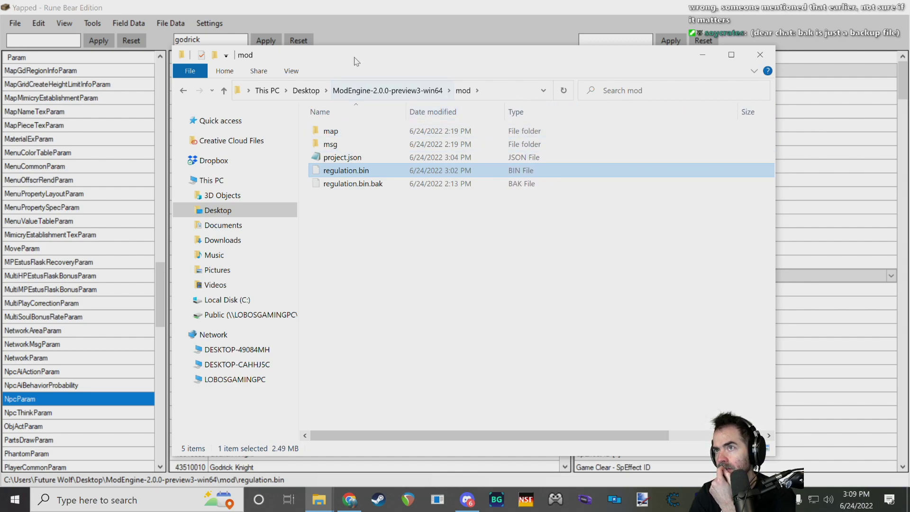
- Switch to Yapped and check the Base HP value of the Stranded Graveyard Godrick Soldier boss
click(382, 5)
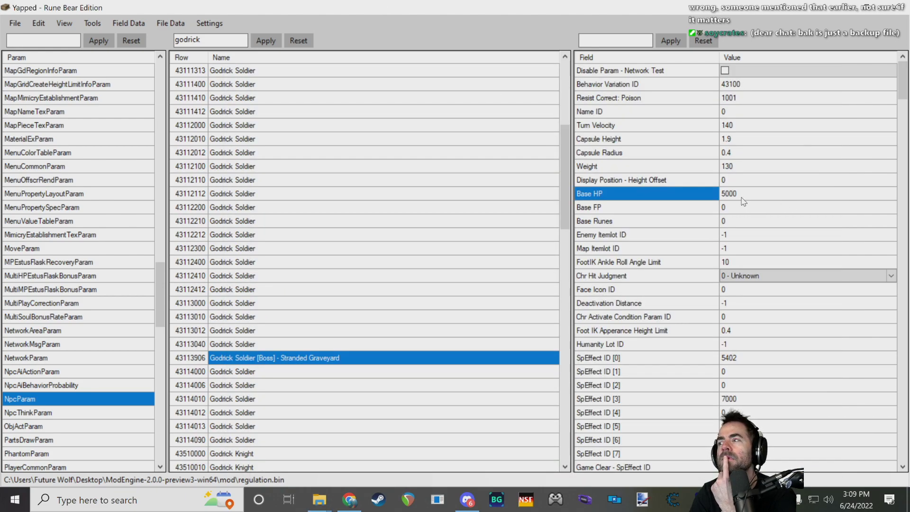
click(729, 196)
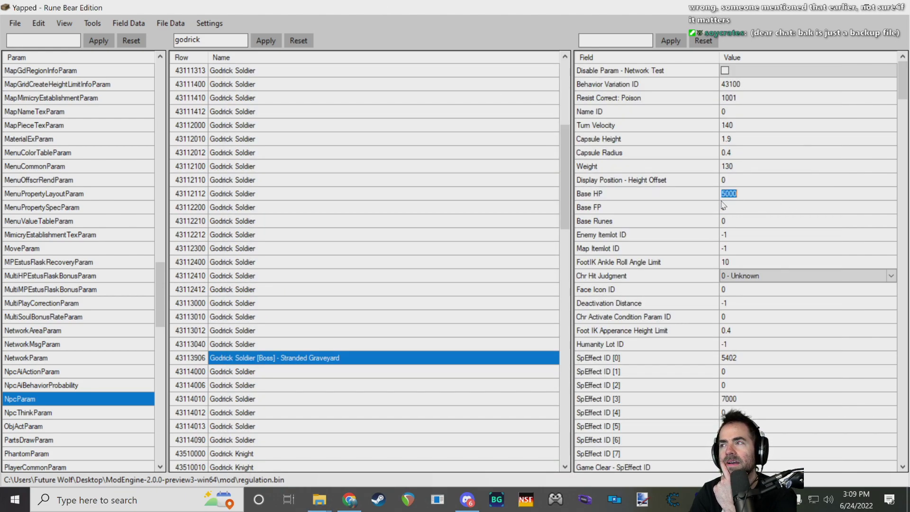
click(683, 196)
click(738, 196)
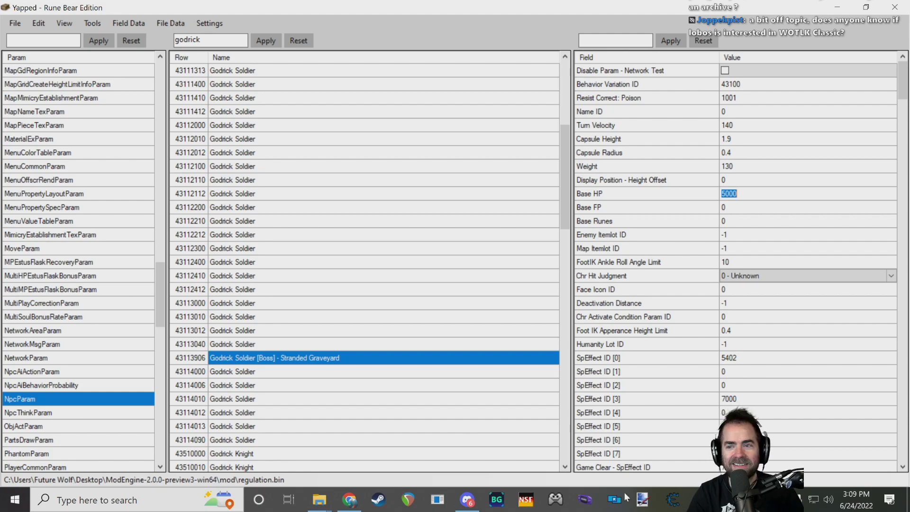
- Move regulation.bin from the mod folder into the ELDEN RING Game folder, replacing the existing file
mouse_move(318, 502)
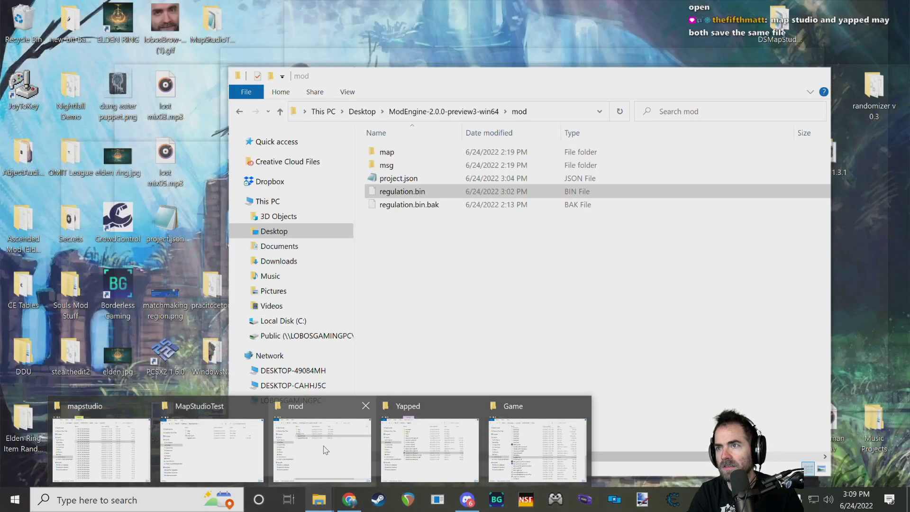
click(322, 451)
drag(467, 82, 393, 68)
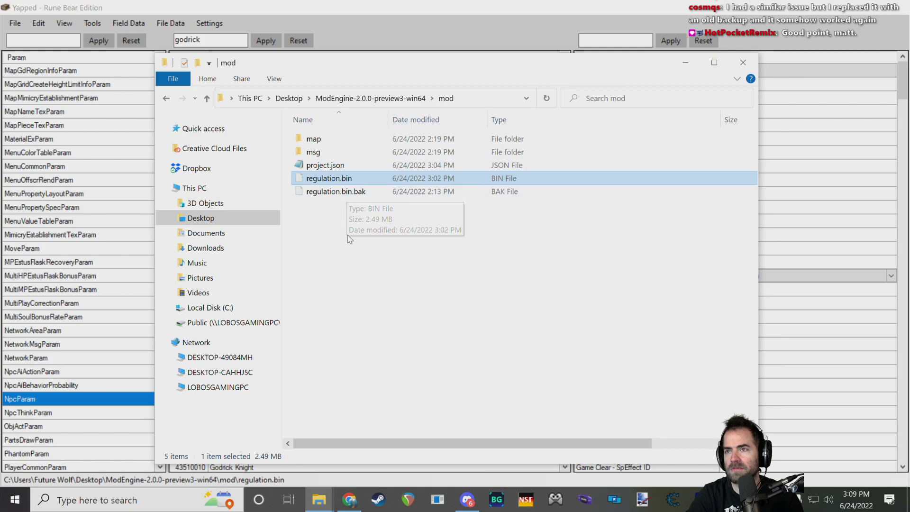
mouse_move(319, 499)
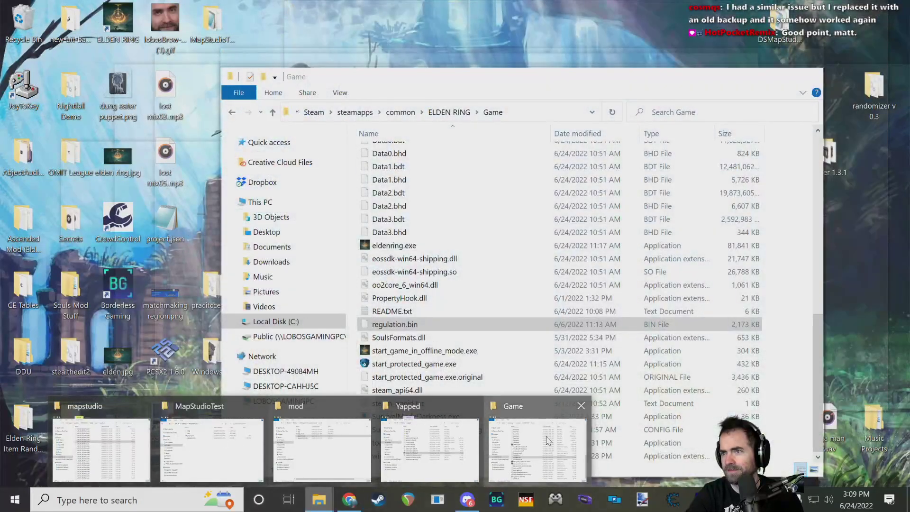
click(537, 449)
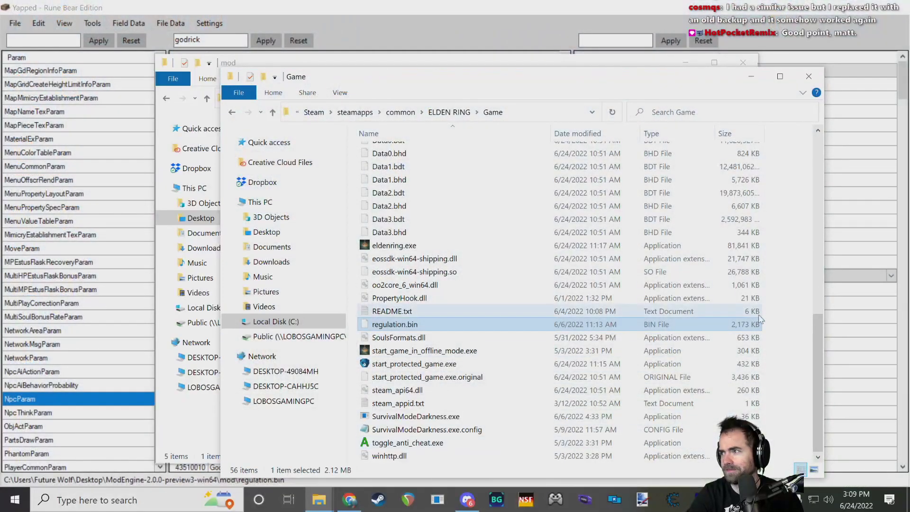
key(ctrl+v)
click(539, 289)
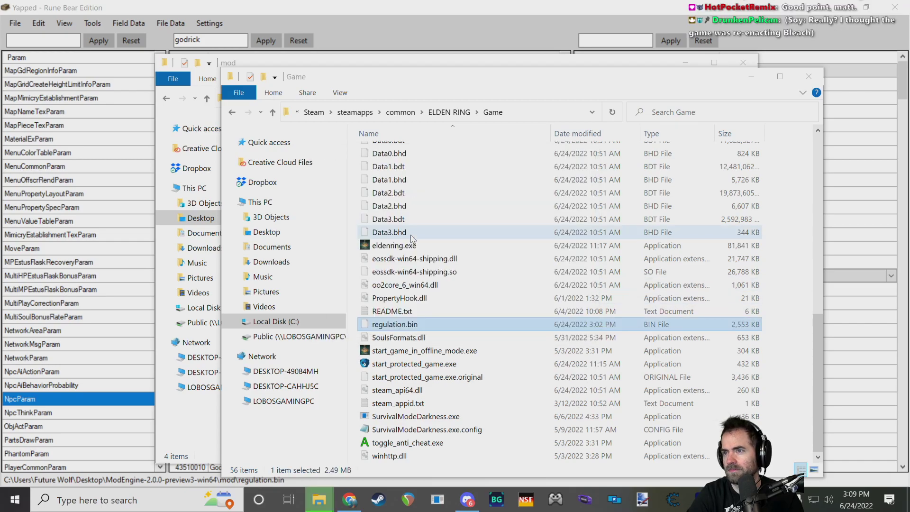
- Spread the mod and Game folder windows apart and select regulation.bin.bak in the mod folder
drag(378, 79, 431, 95)
drag(390, 65, 322, 56)
click(275, 170)
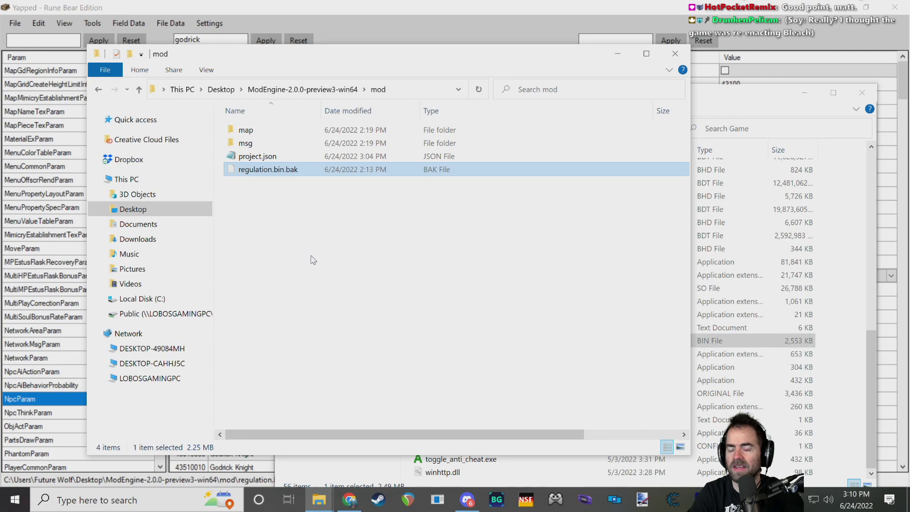
drag(765, 97, 730, 81)
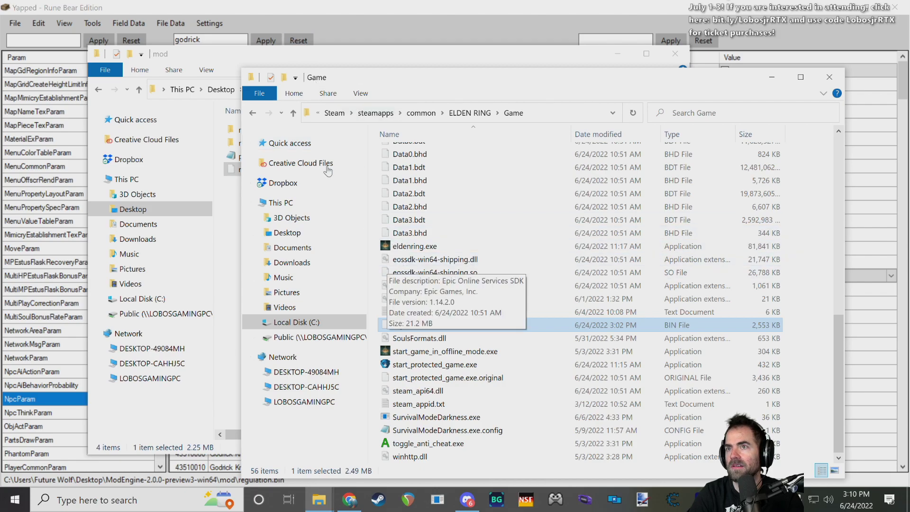
- Switch to Yapped and filter the NpcParam rows by "scion"
key(alt+Tab)
drag(201, 39, 192, 39)
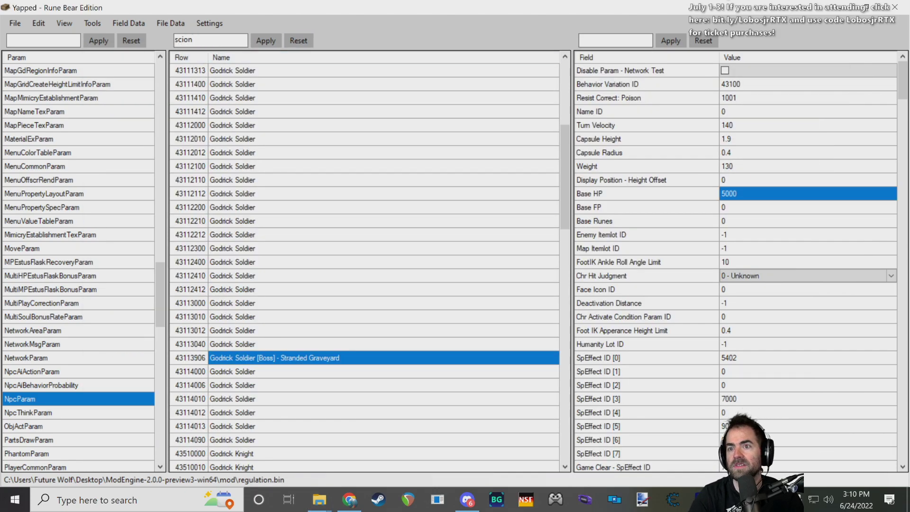
text(scion)
click(266, 41)
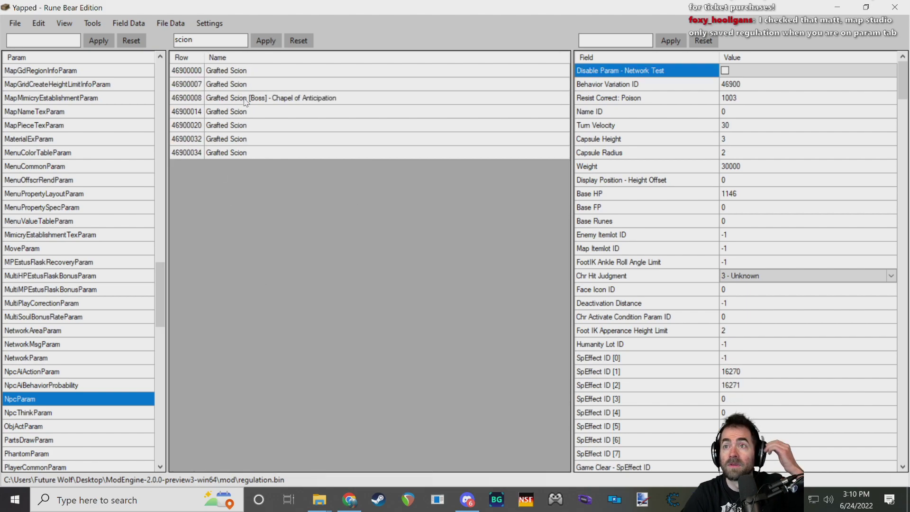
- Set the Base HP of "Grafted Scion [Boss] - Chapel of Anticipation" to 1 and save the params
click(279, 110)
click(285, 99)
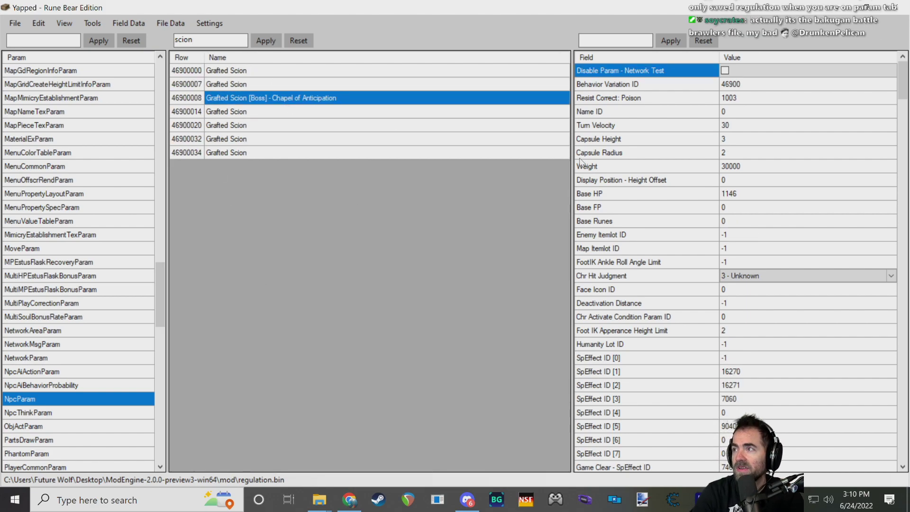
click(735, 198)
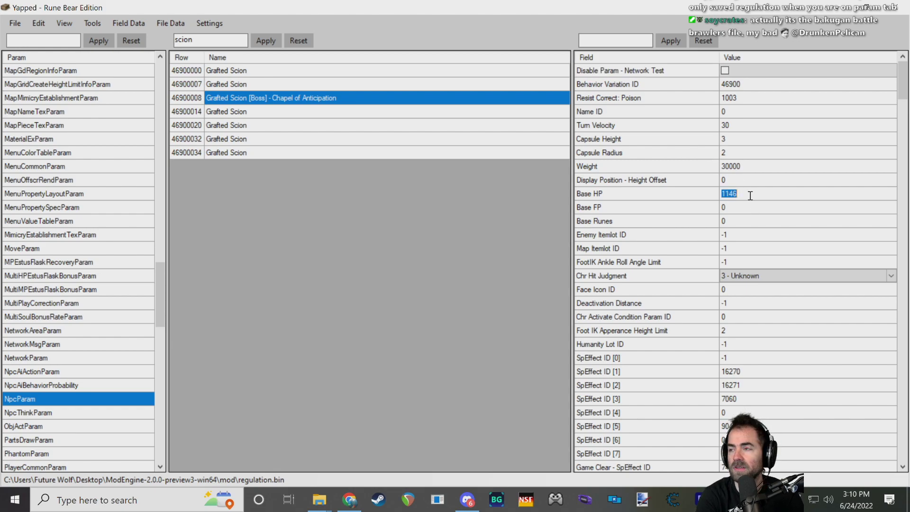
text(10000)
key(BackSpace)
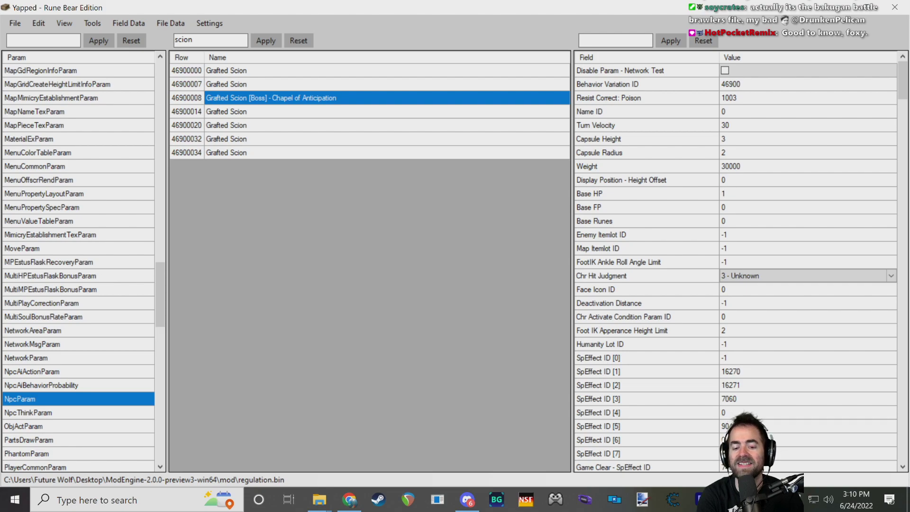
key(Return)
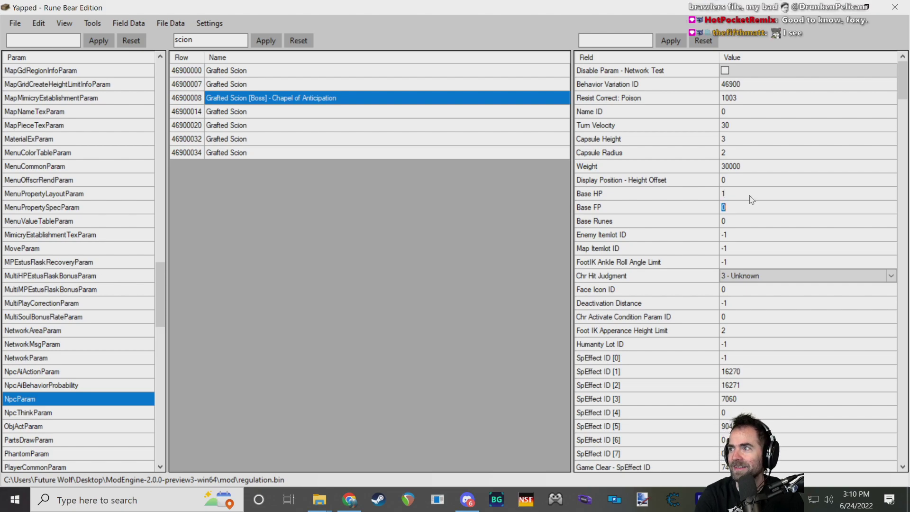
click(720, 198)
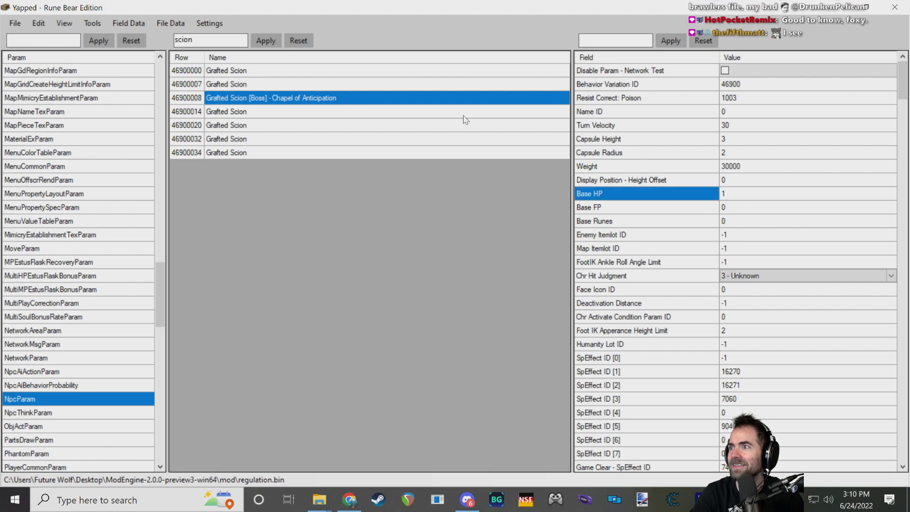
click(15, 24)
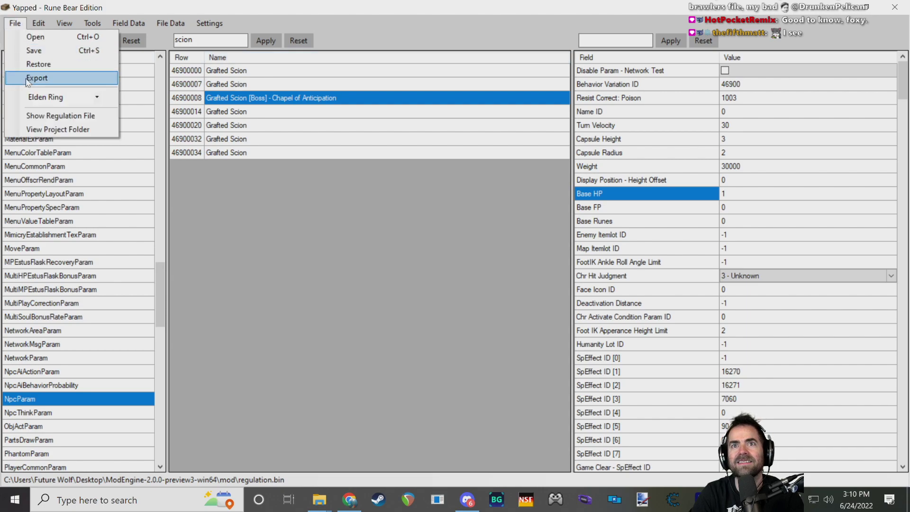
click(32, 51)
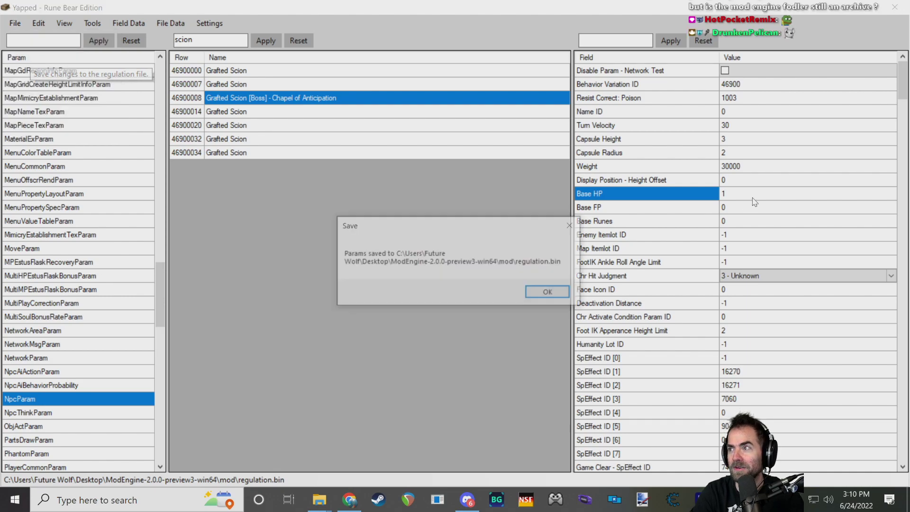
click(548, 293)
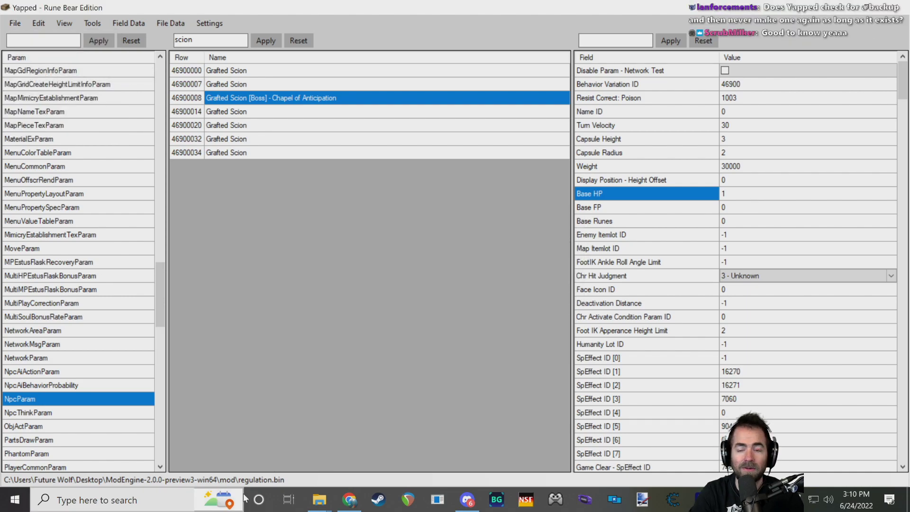
- Move the saved regulation.bin from the mod folder into the ELDEN RING Game folder, overwriting the copy there
mouse_move(319, 499)
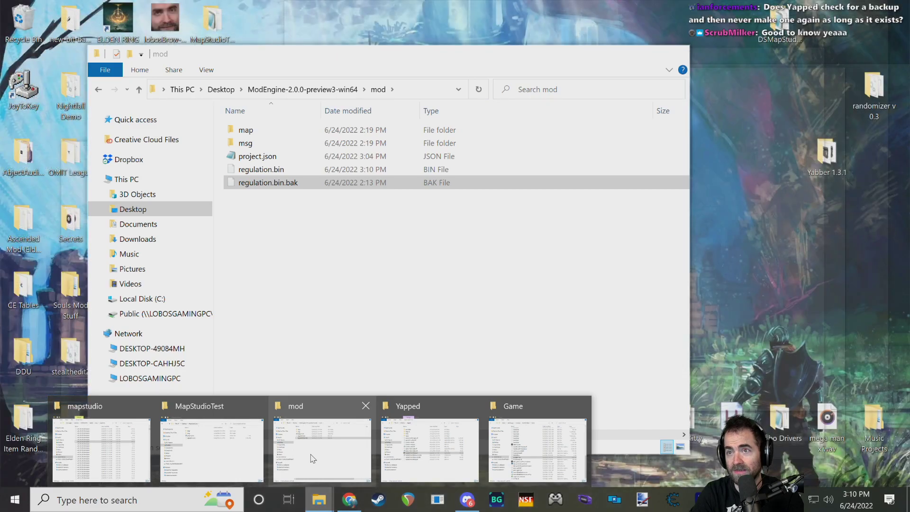
click(311, 459)
click(266, 169)
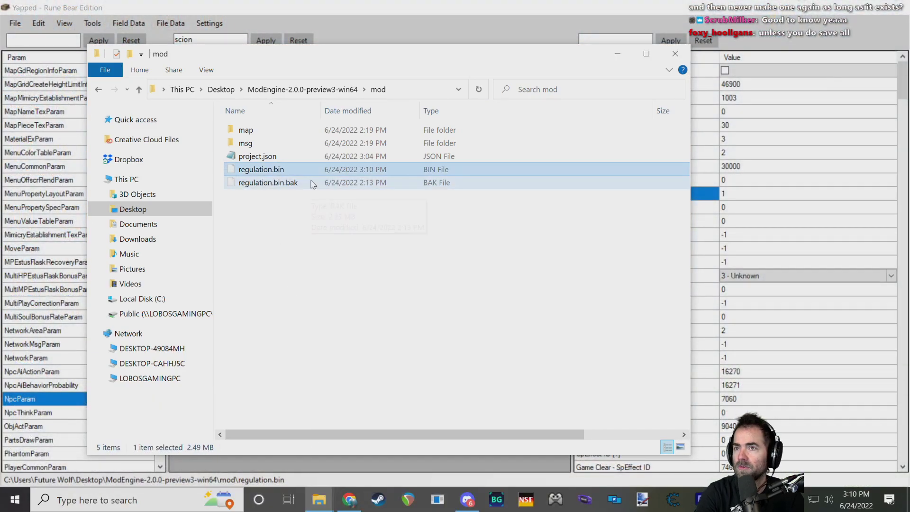
mouse_move(319, 500)
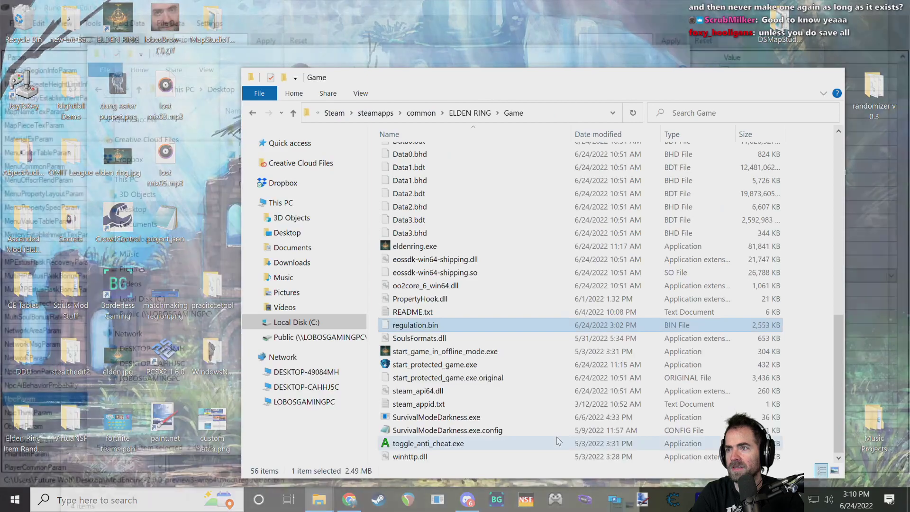
click(538, 443)
drag(768, 382, 458, 247)
click(416, 239)
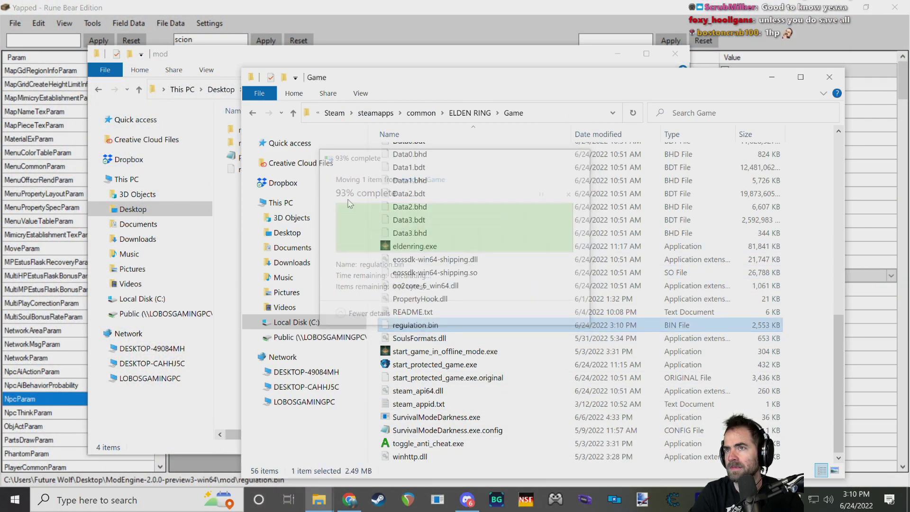
drag(389, 79, 360, 76)
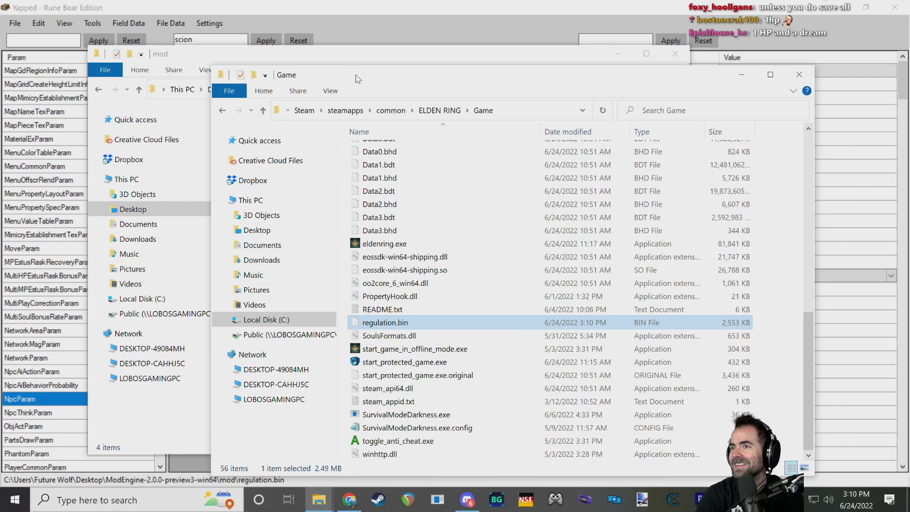
- Switch back to Yapped, set the Chapel of Anticipation Grafted Scion boss's Base HP to 300, and save the params
click(421, 5)
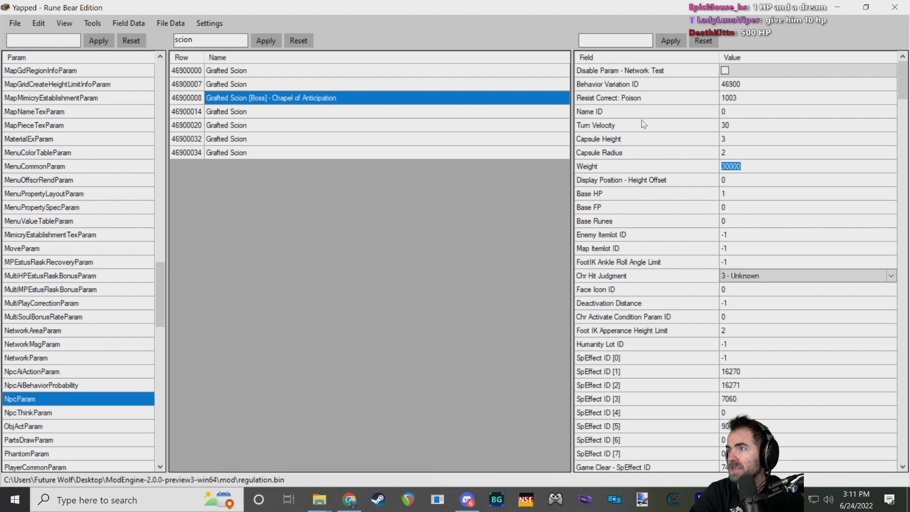
click(730, 194)
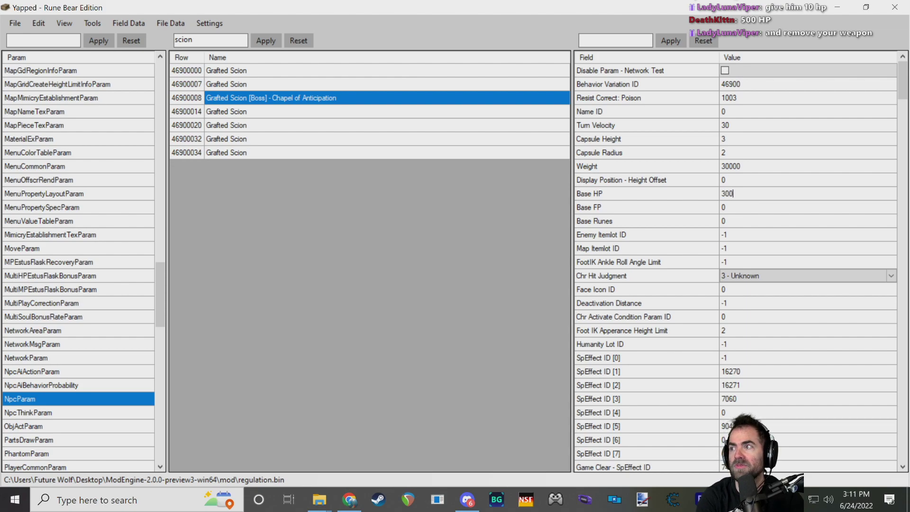
click(15, 24)
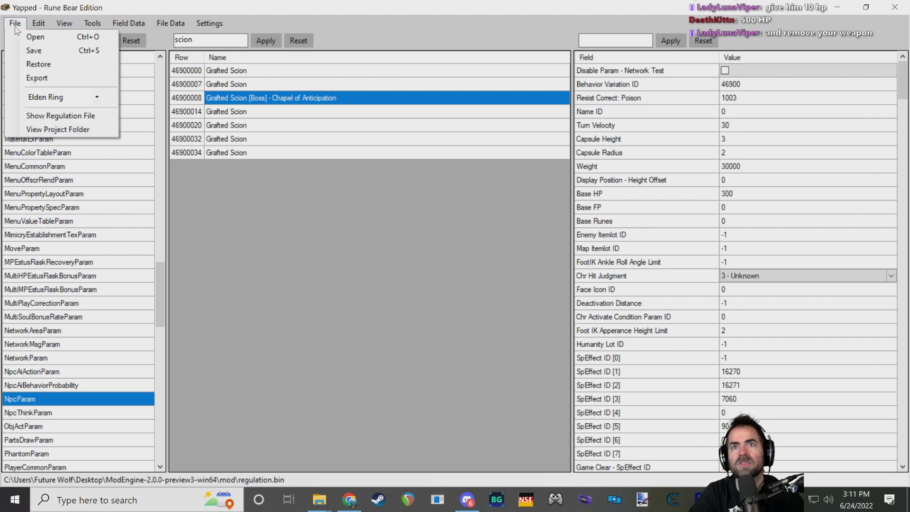
click(33, 53)
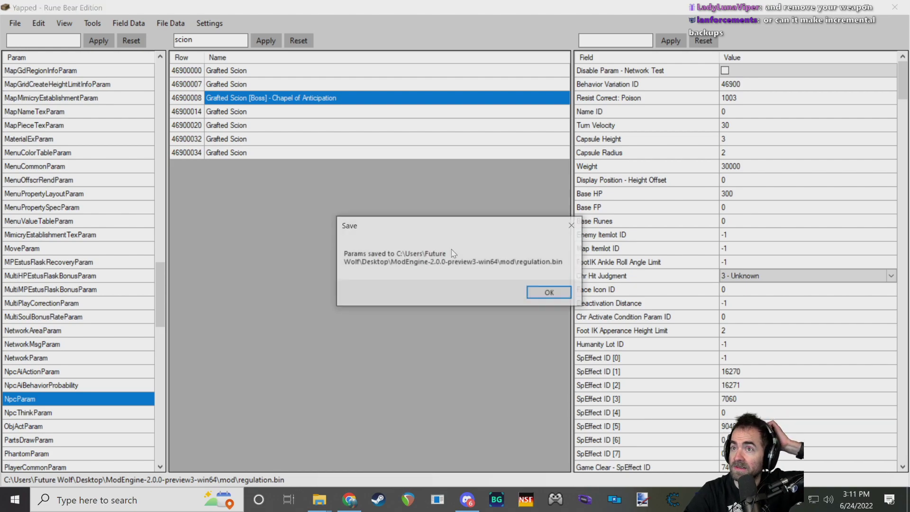
click(551, 293)
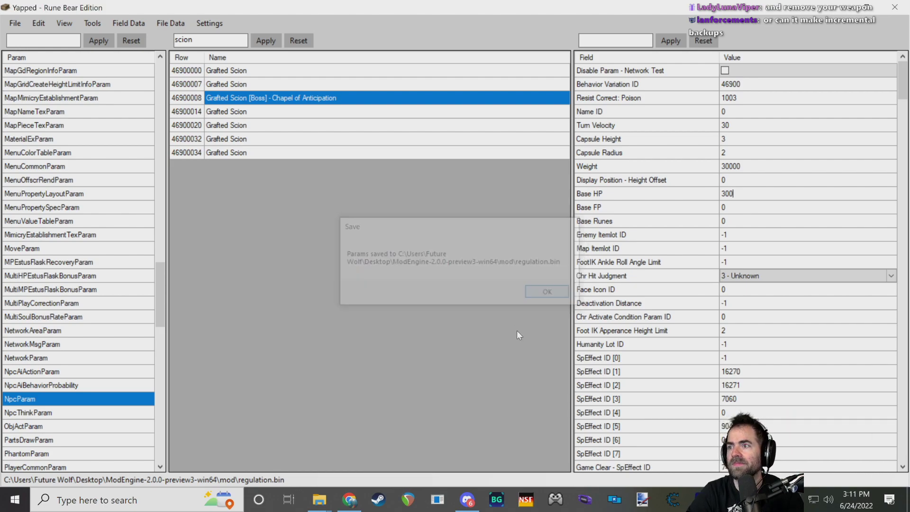
- Transfer the newly saved regulation.bin from the mod folder to the ELDEN RING Game folder and replace the existing file
mouse_move(319, 500)
click(429, 451)
click(294, 173)
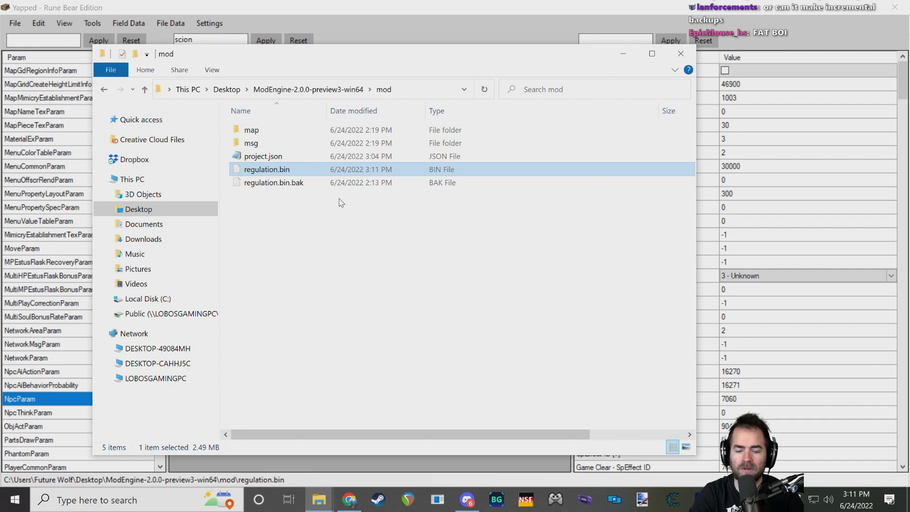
mouse_move(320, 500)
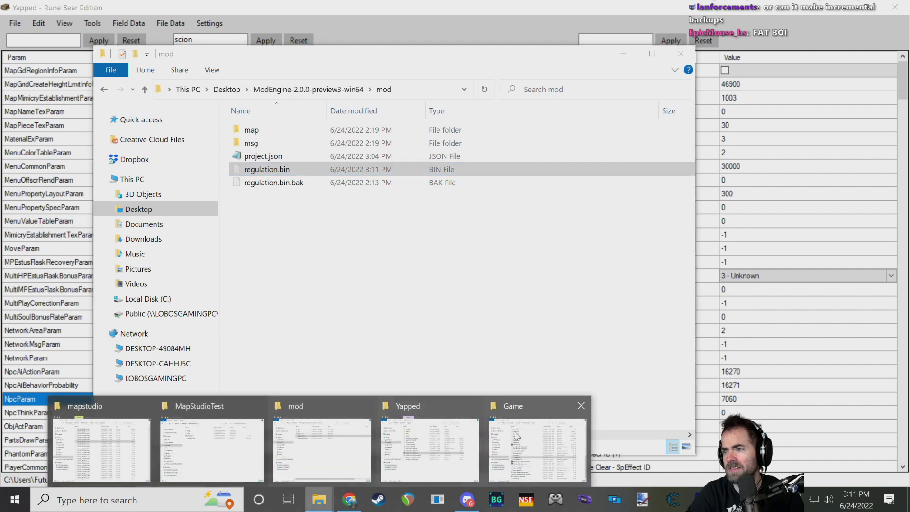
click(806, 448)
key(ctrl+v)
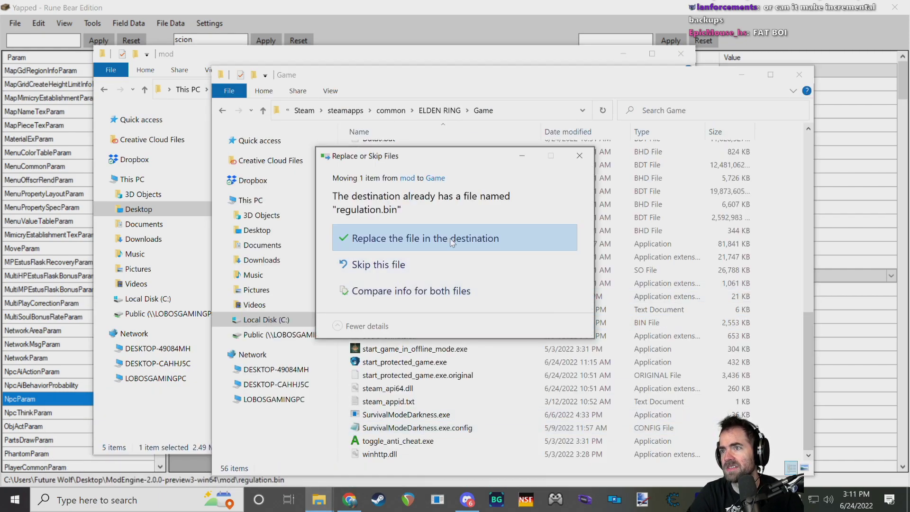
click(477, 350)
- Delete regulation.bin.bak from the ModEngine mod folder
drag(382, 55, 359, 53)
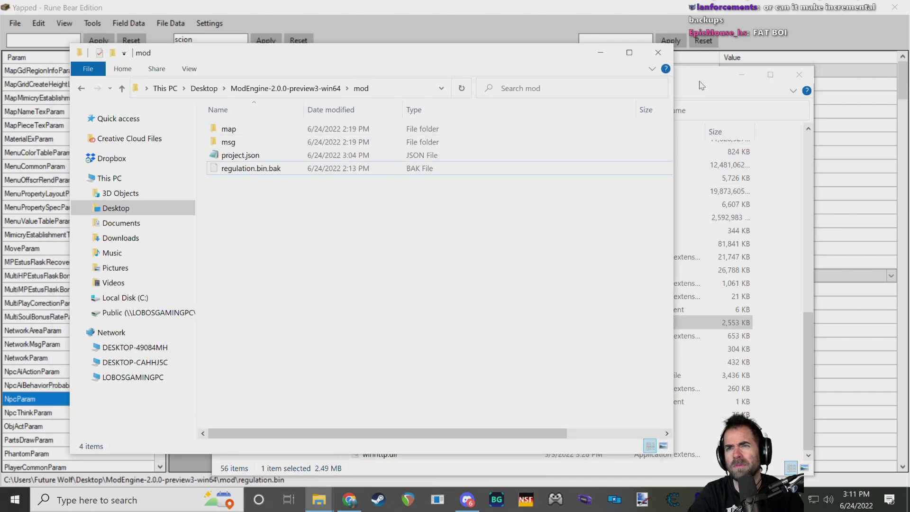
drag(702, 85, 720, 85)
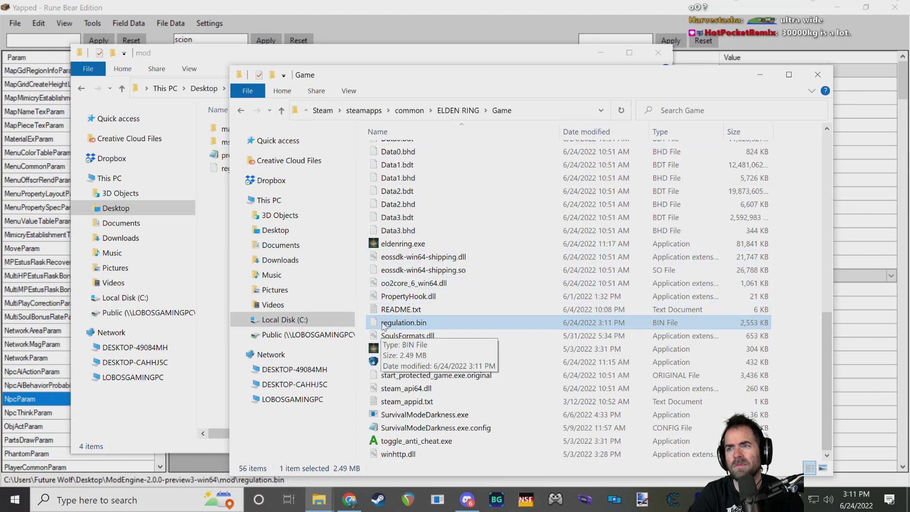
click(214, 208)
click(249, 171)
key(Delete)
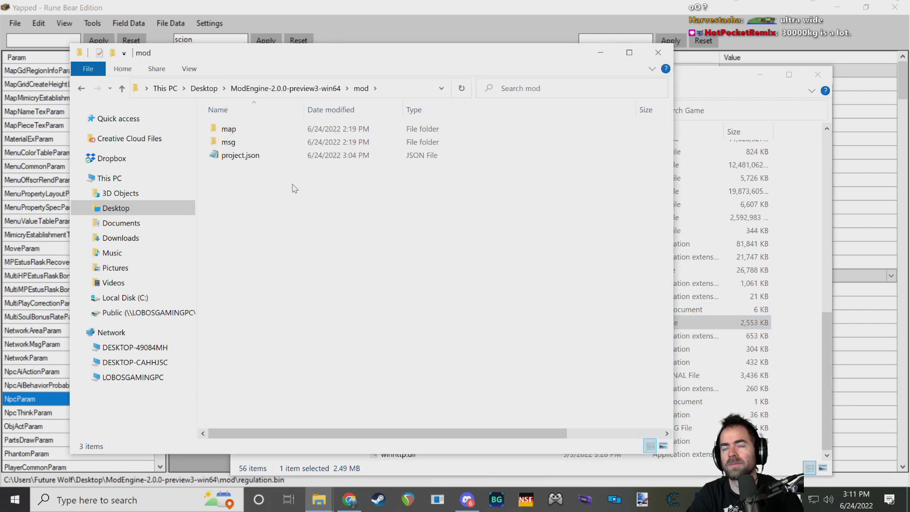
- Spread the mod and Game folder windows apart so that the file names in both can be read
click(738, 95)
click(219, 199)
drag(352, 58, 333, 63)
drag(724, 77, 744, 62)
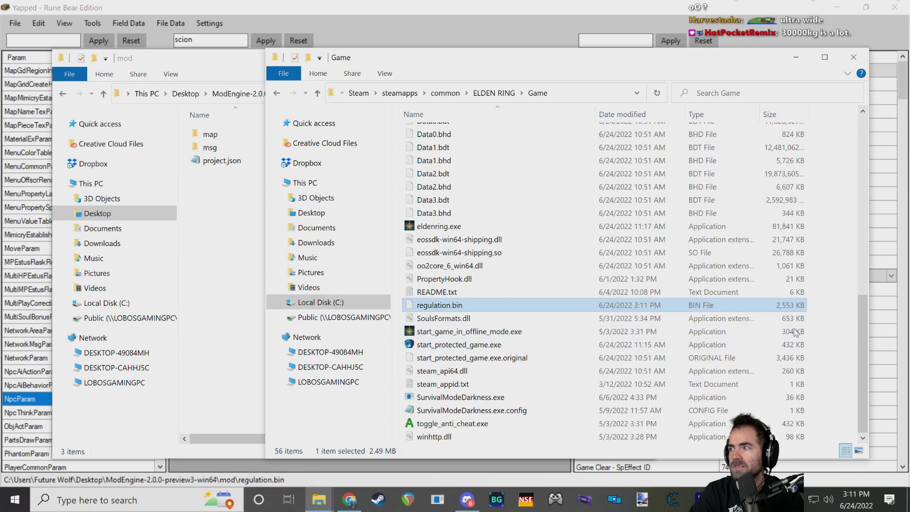
- Launch ELDEN RING from the Game folder with start_game_in_offline_mode.exe
click(488, 332)
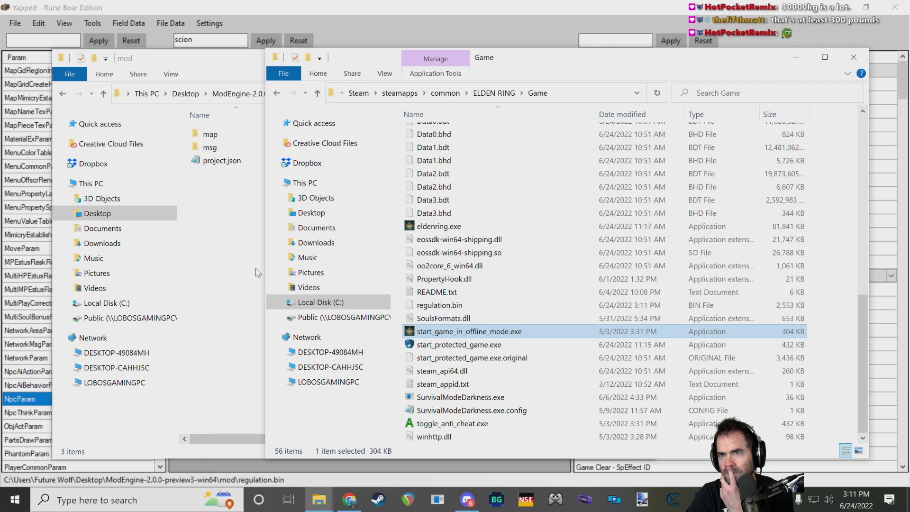
click(234, 232)
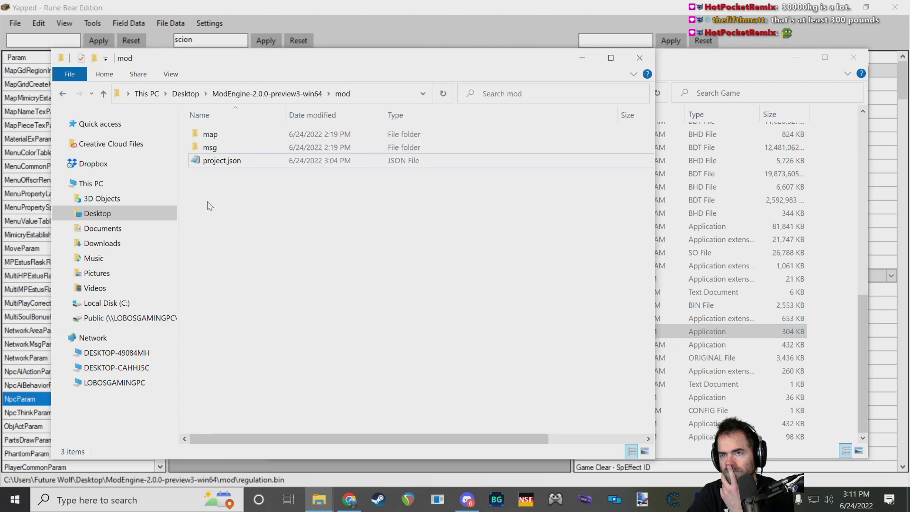
drag(709, 56, 728, 57)
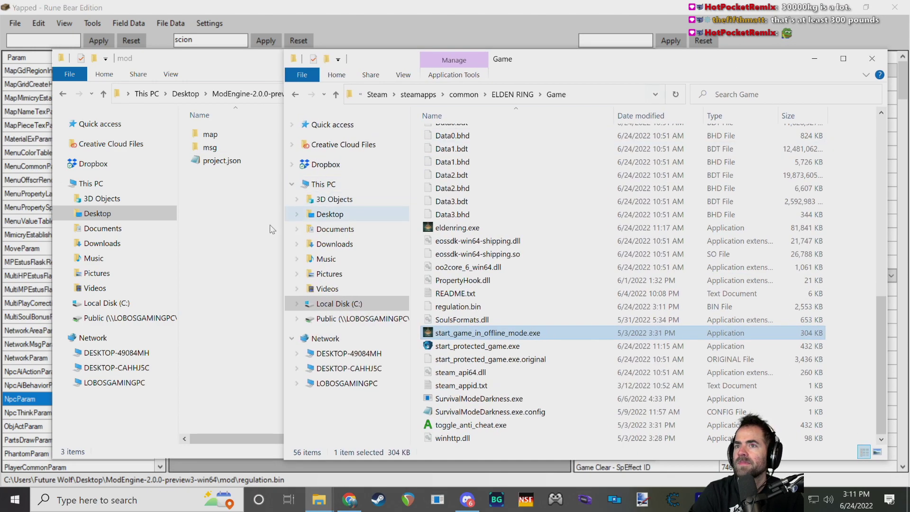
key(alt+Tab)
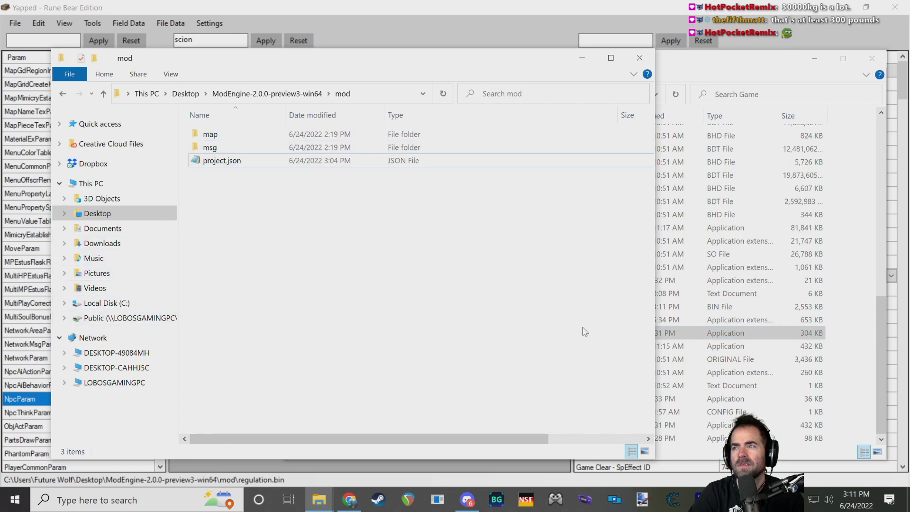
click(710, 322)
click(492, 347)
double_click(504, 333)
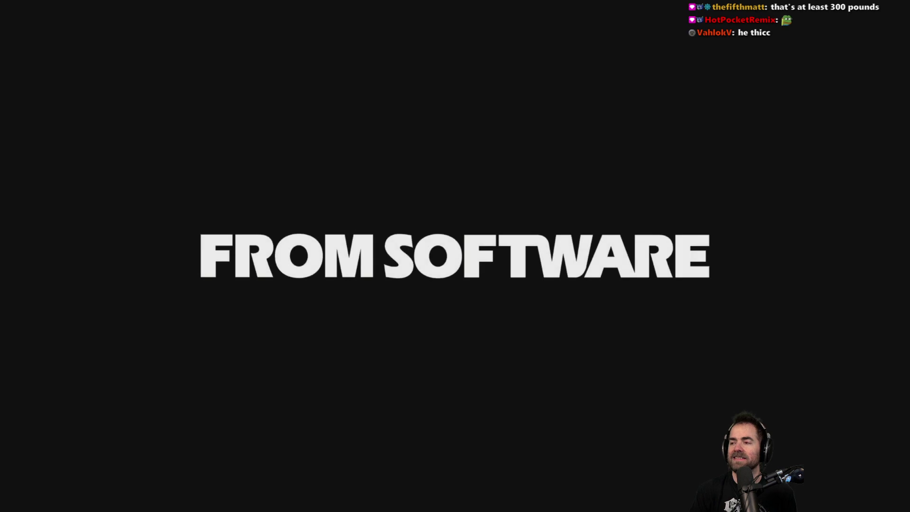
- Dismiss the startup notice on the title screen and bring up the Load Game profile list
key(Return)
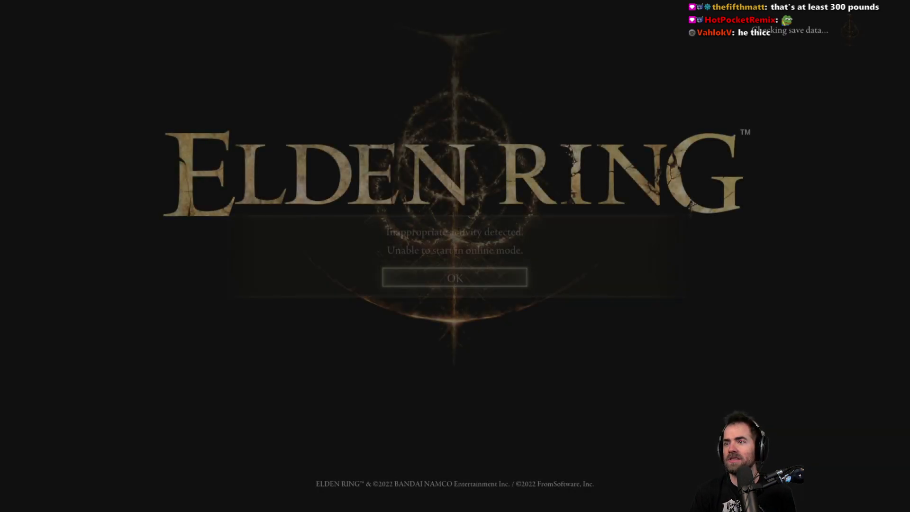
key(Return)
key(Down)
key(Return)
key(x)
key(Return)
key(Escape)
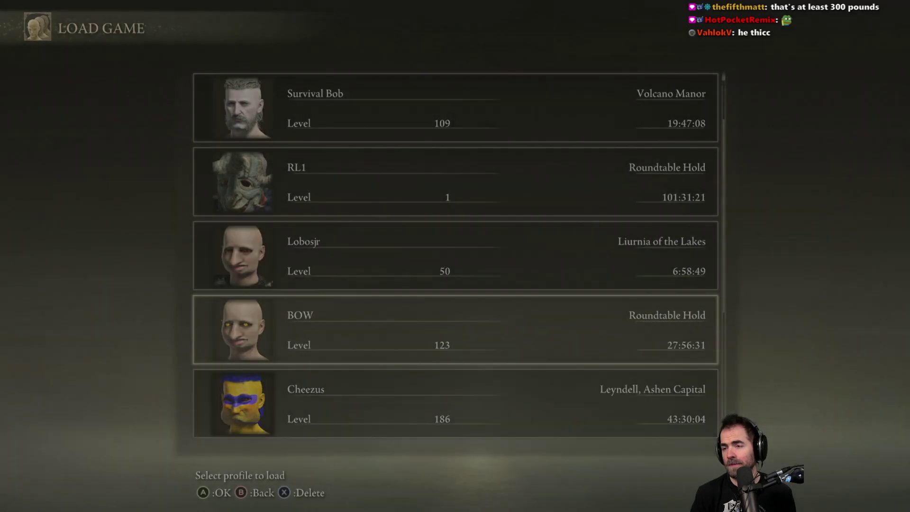
- Start a new game and choose Vagabond as the character base
key(Down)
key(Return)
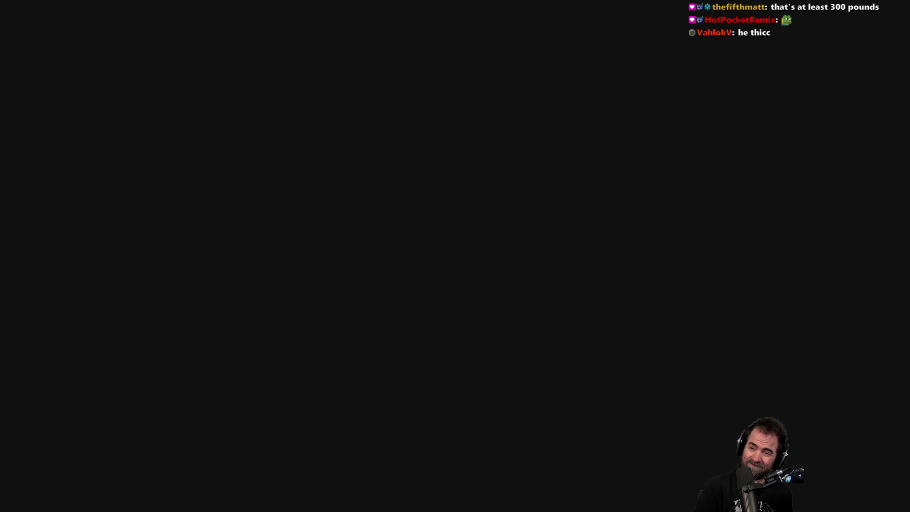
key(Return)
key(Return)
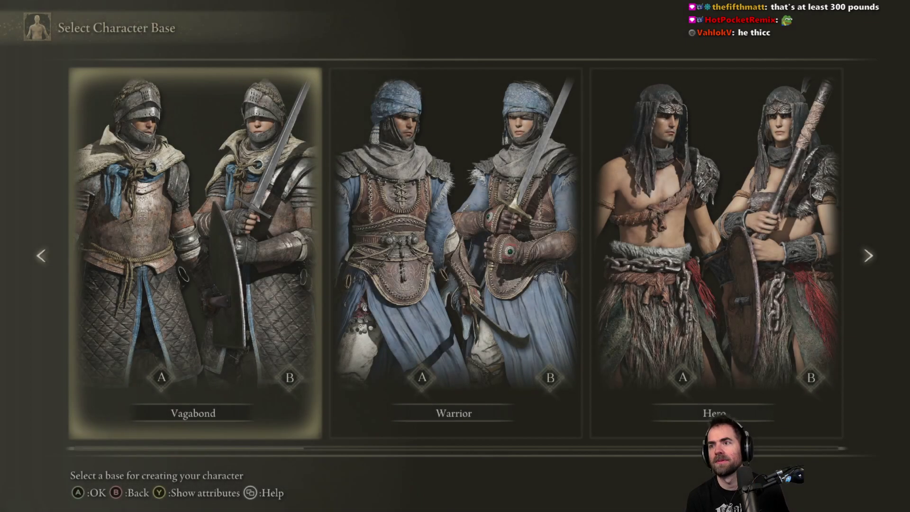
key(Return)
- Name the new character Test, finish character creation, and enter the game
text(Test)
key(Return)
key(Up)
key(Return)
key(Left)
key(Return)
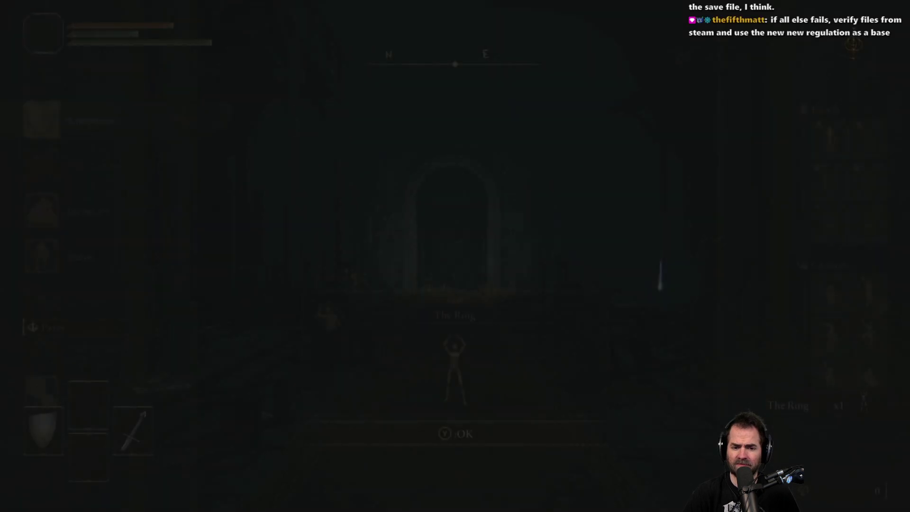
- Pick up the Tarnished's Wizened Finger and leave the starting chapel through its large double doors
key(e)
key(w)
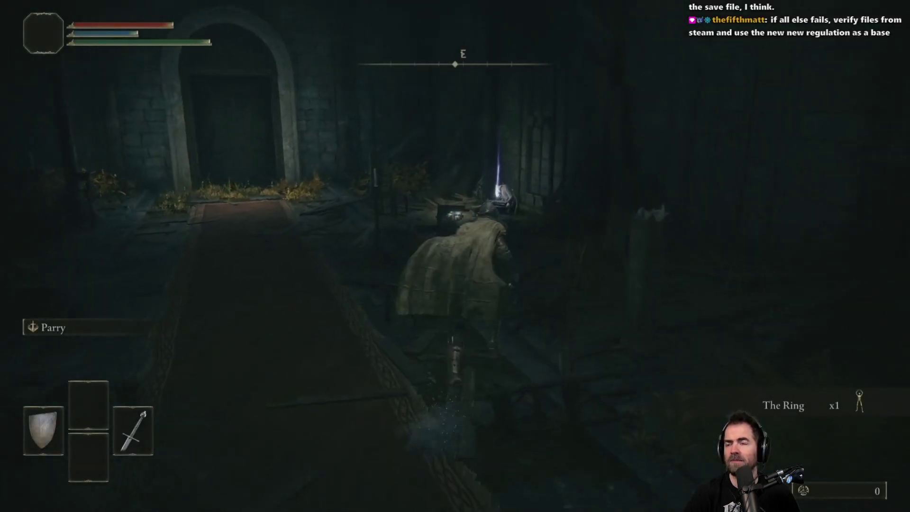
key(e)
key(e)
key(w)
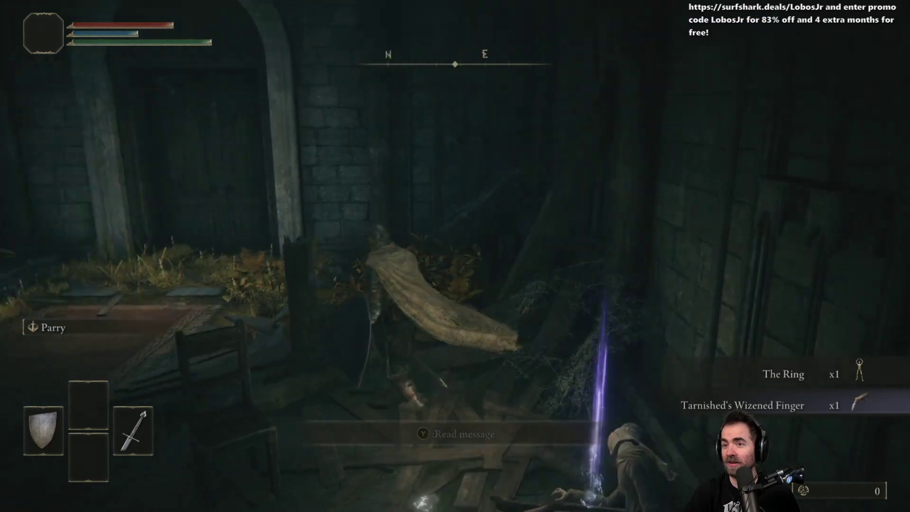
key(w)
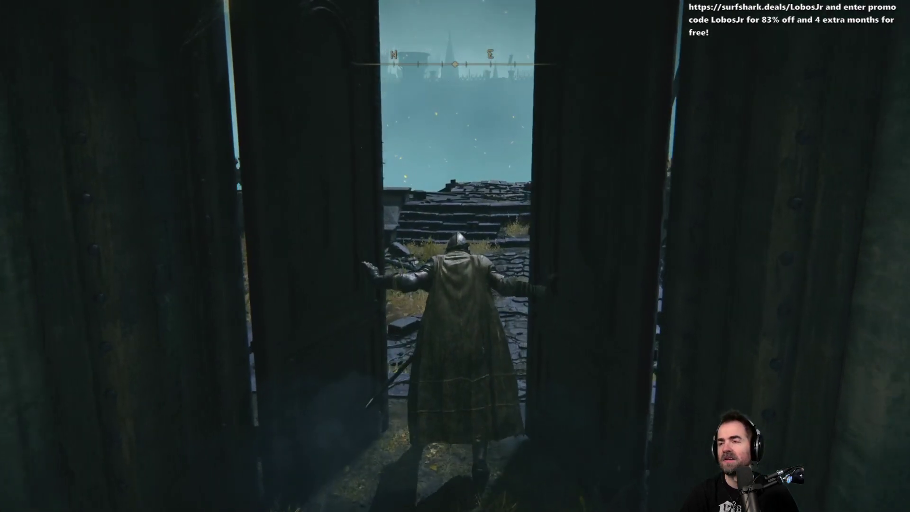
key(w)
key(f)
key(w)
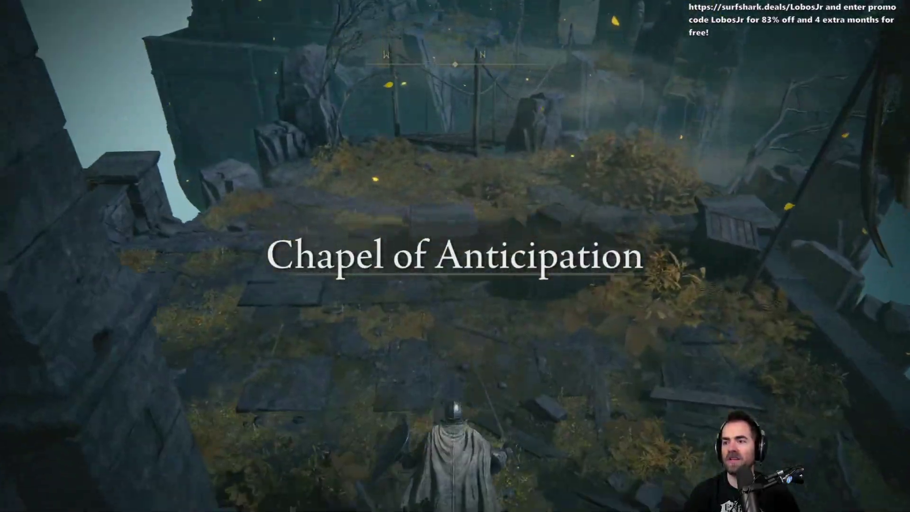
- Unequip the character's shield while heading down from the chapel toward the rope bridge
key(w)
key(Escape)
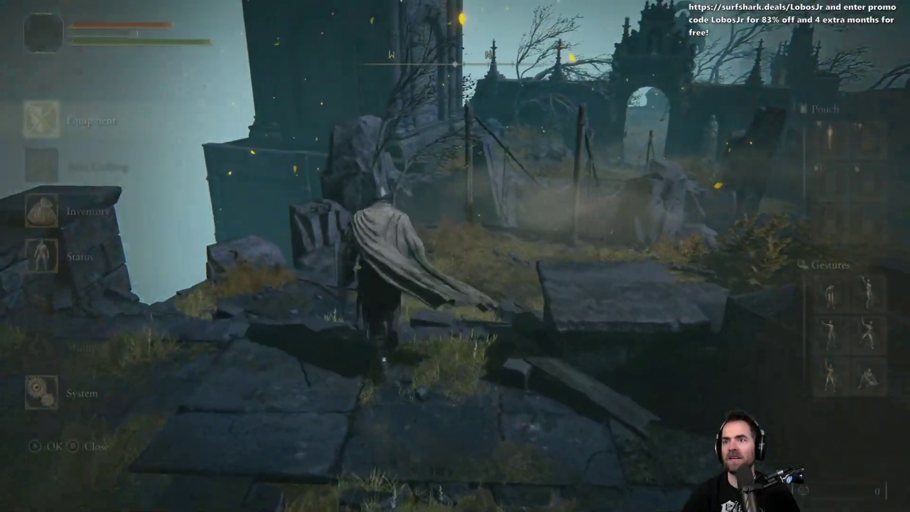
key(e)
key(Right)
key(Escape)
key(w)
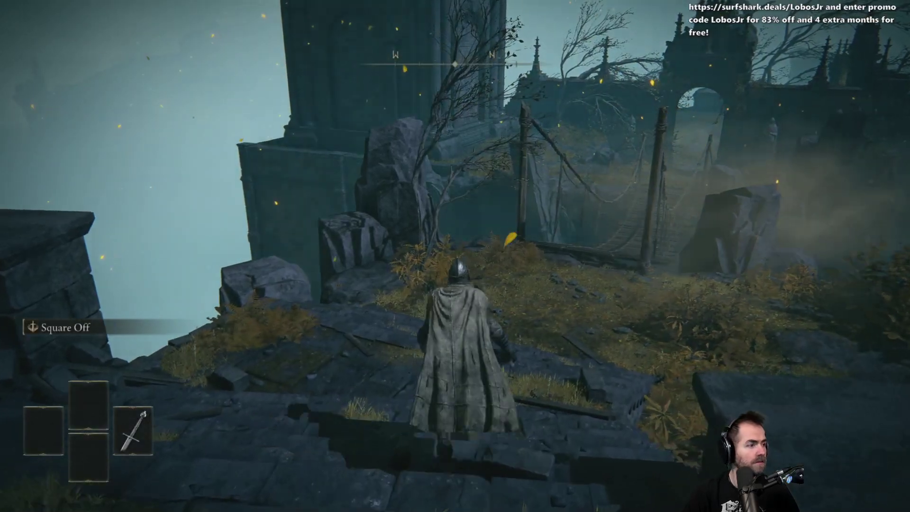
- Cross the rope bridge and run through the archway along the stone path to the Grafted Scion's arena
key(space)
key(w)
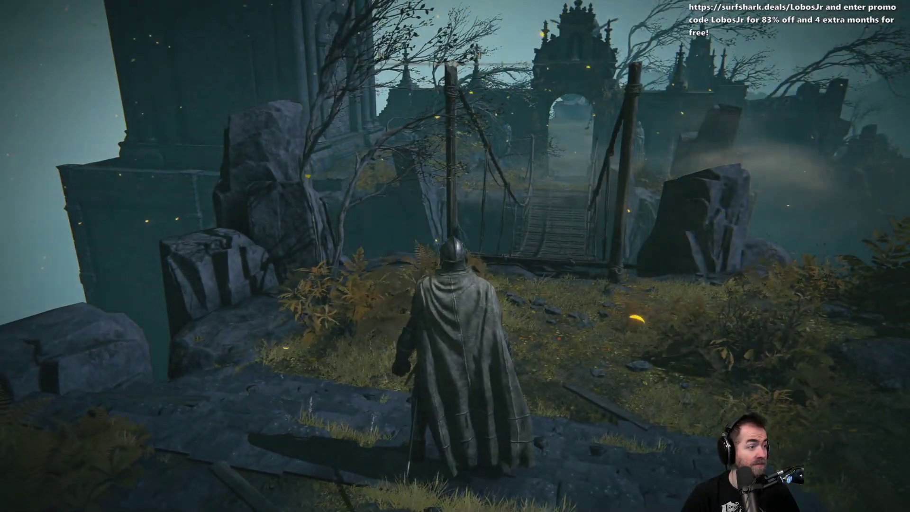
key(w)
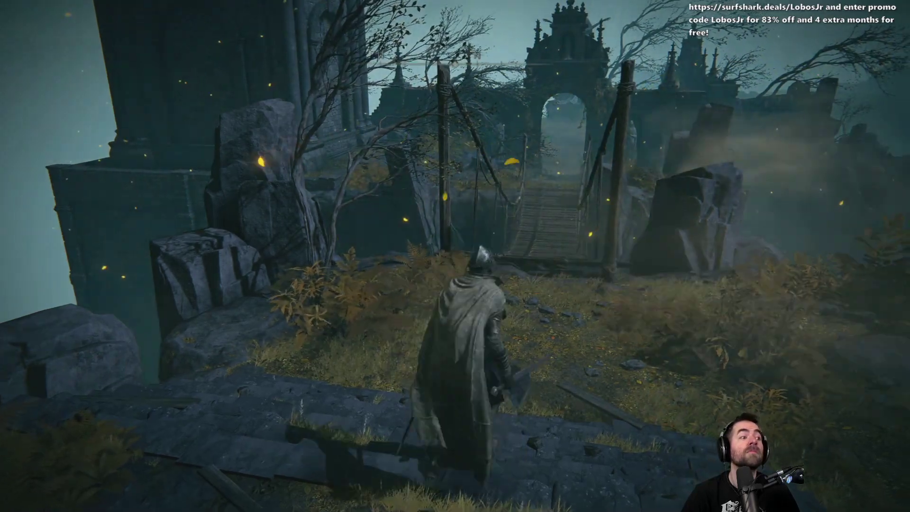
key(w)
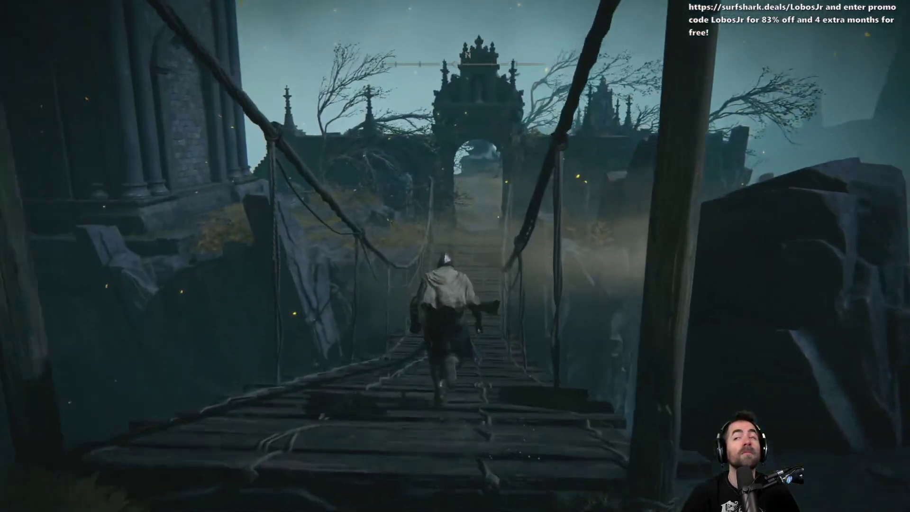
key(w)
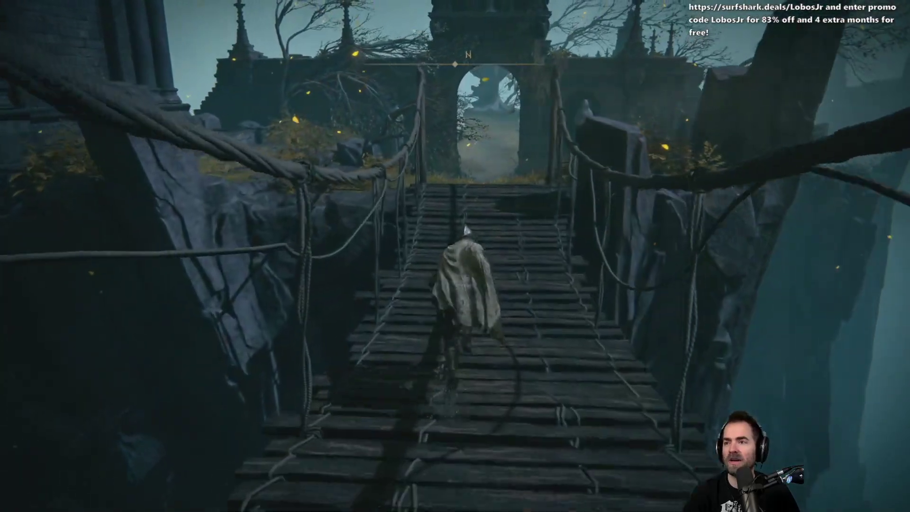
key(w)
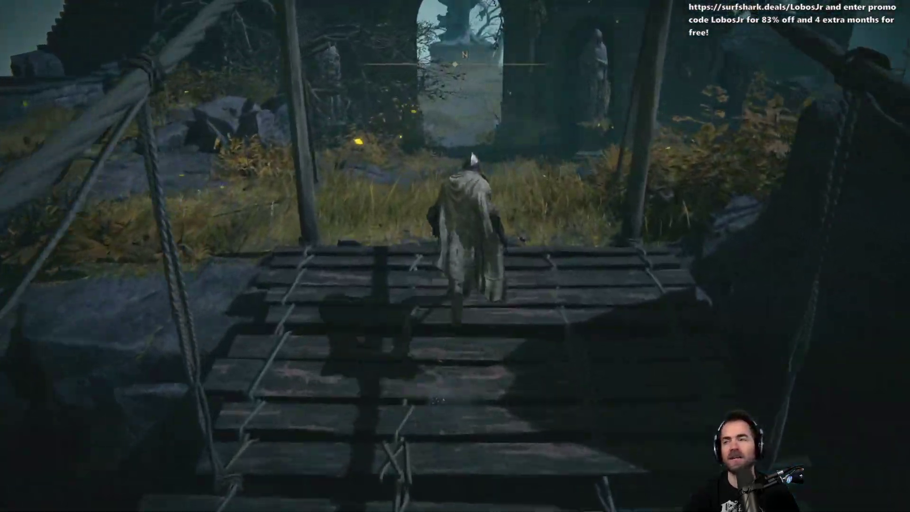
key(w)
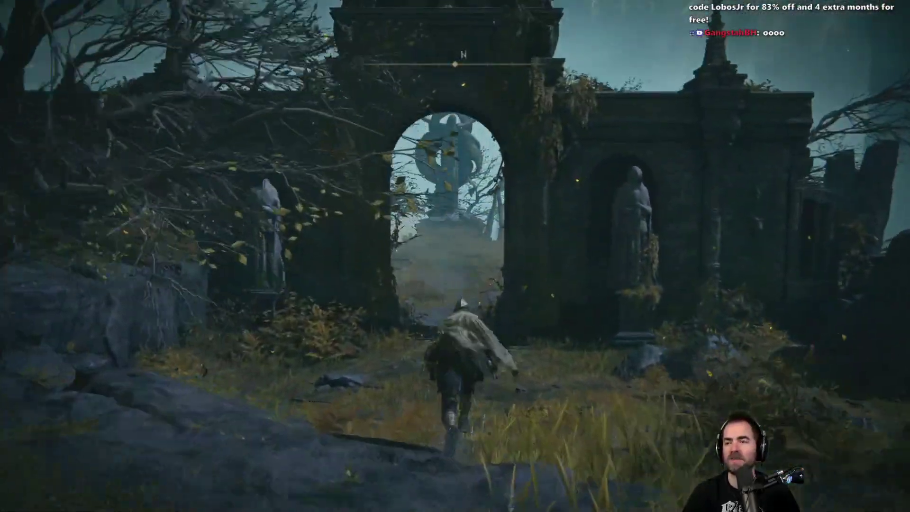
key(w)
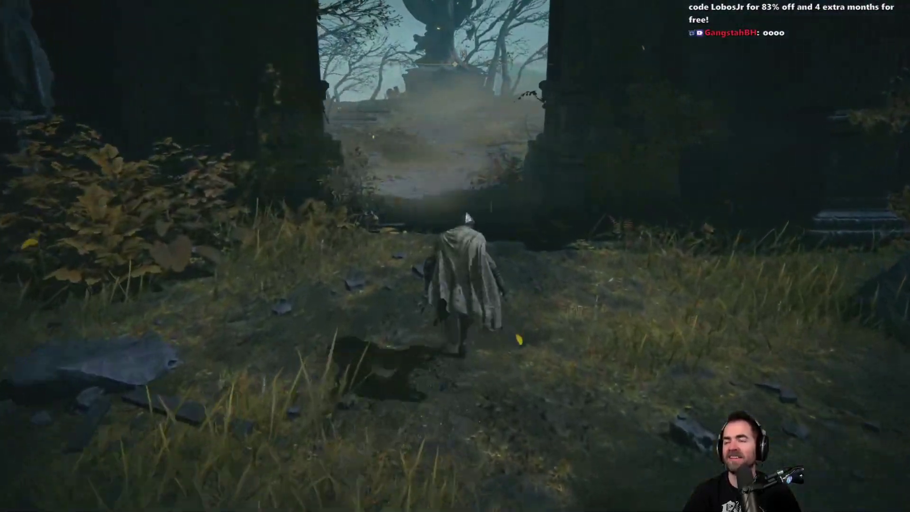
key(w)
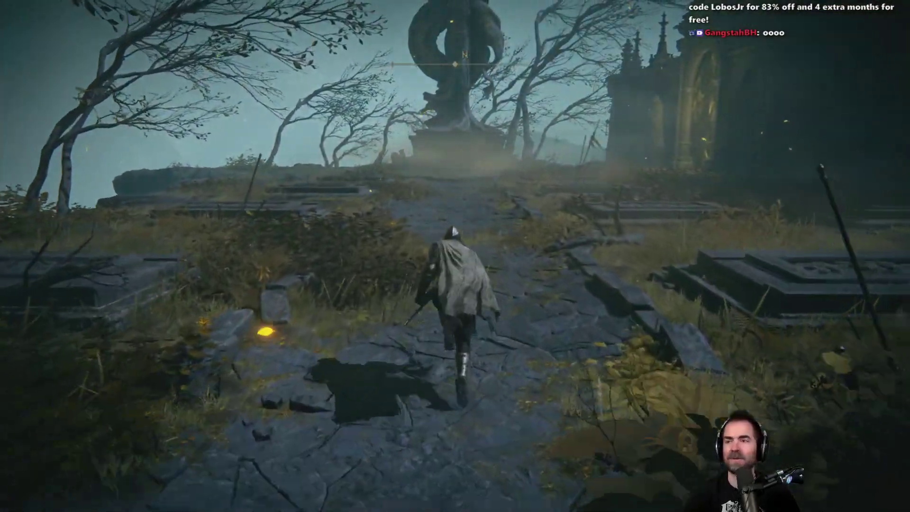
key(w)
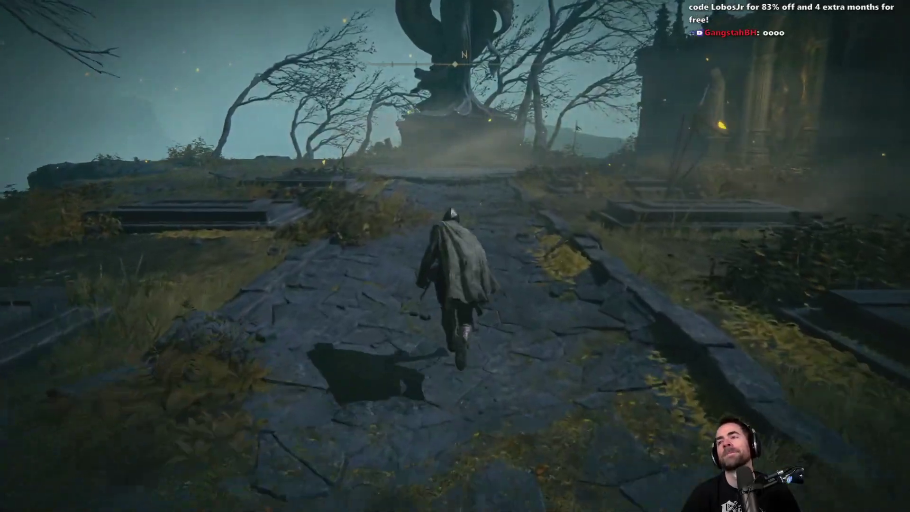
key(w)
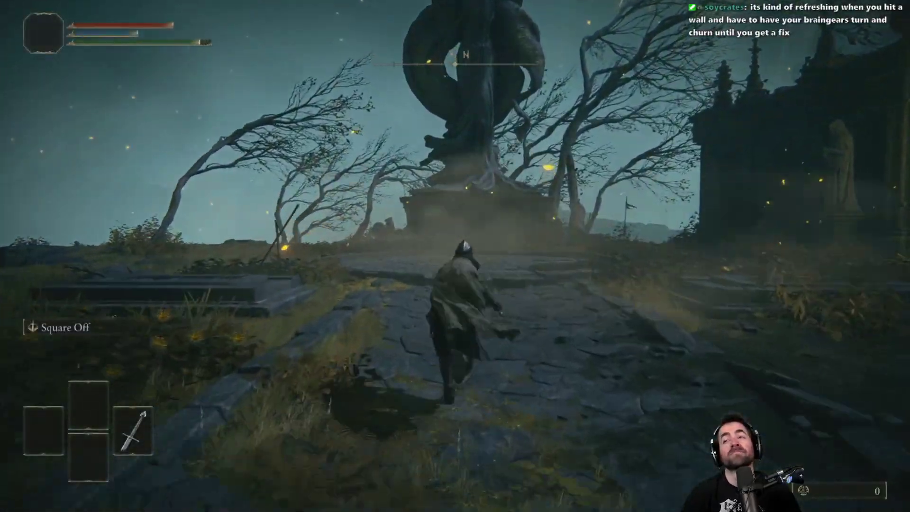
key(w)
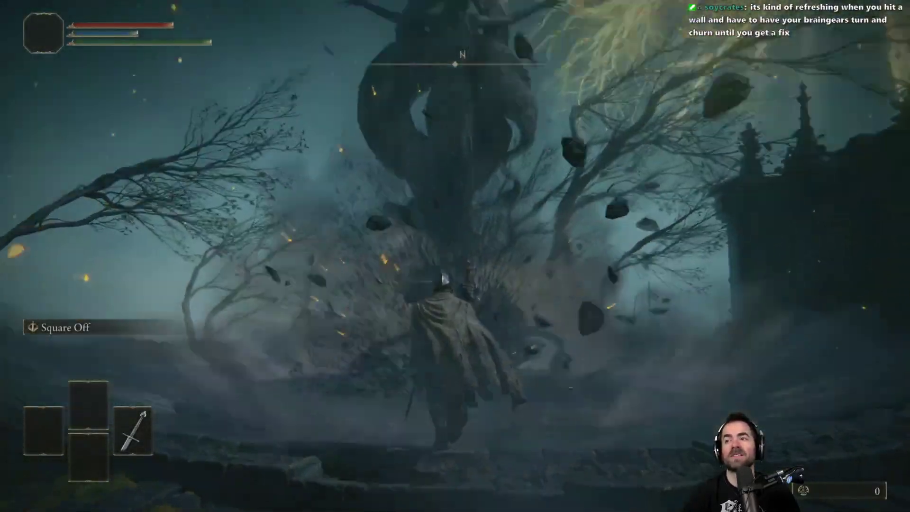
- Lock onto the Grafted Scion and hit it to check whether the edited Base HP is applied
key(q)
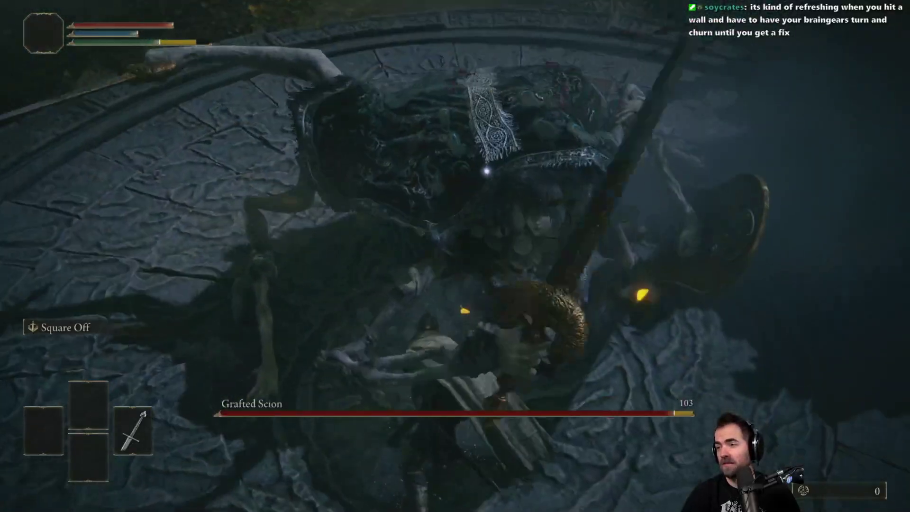
key(Escape)
key(e)
key(e)
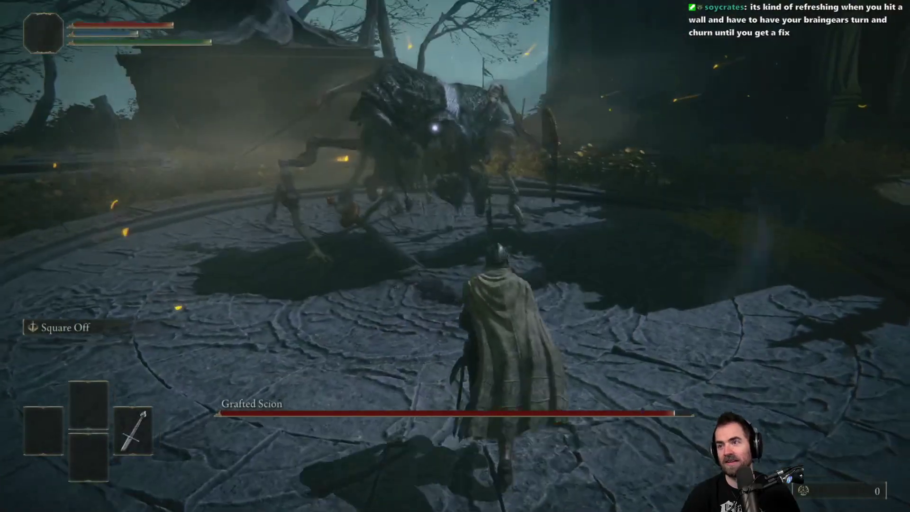
key(w)
key(f)
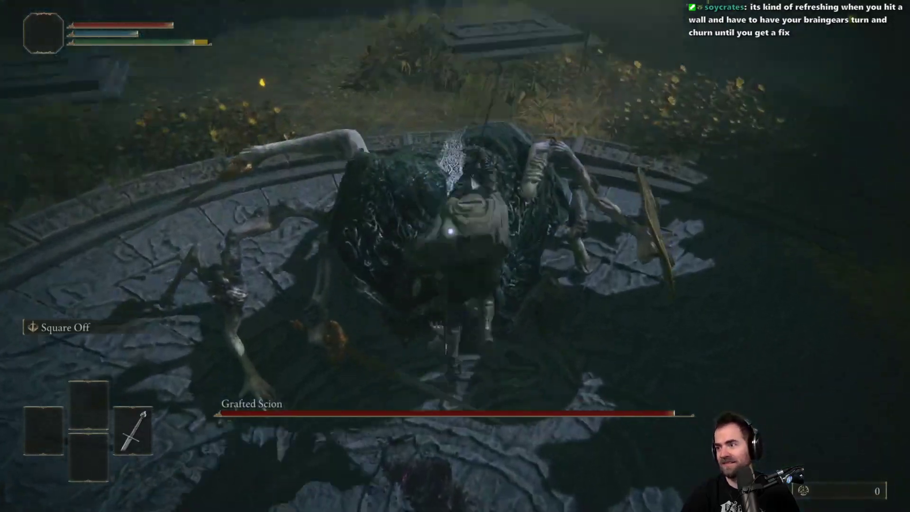
- Quit the boss fight, close ELDEN RING, and return to the mod folder window
key(Escape)
key(e)
key(e)
key(Left)
key(e)
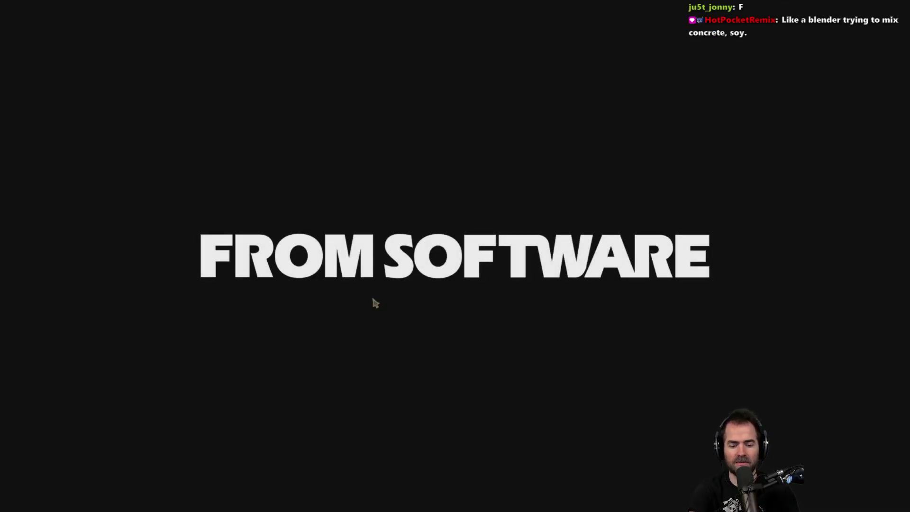
key(alt+F4)
click(225, 218)
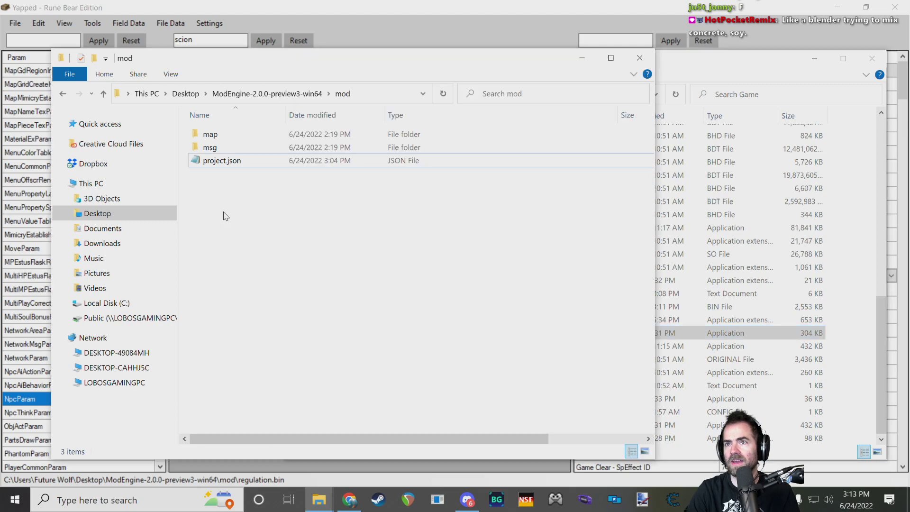
- Open a new File Explorer window and browse to the account's save folder under AppData\Roaming\EldenRing
right_click(319, 500)
click(342, 432)
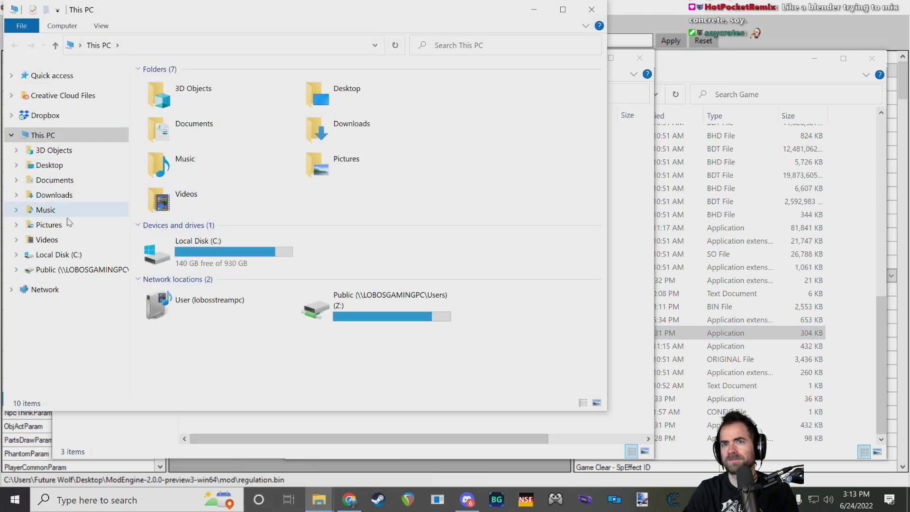
click(58, 258)
click(176, 267)
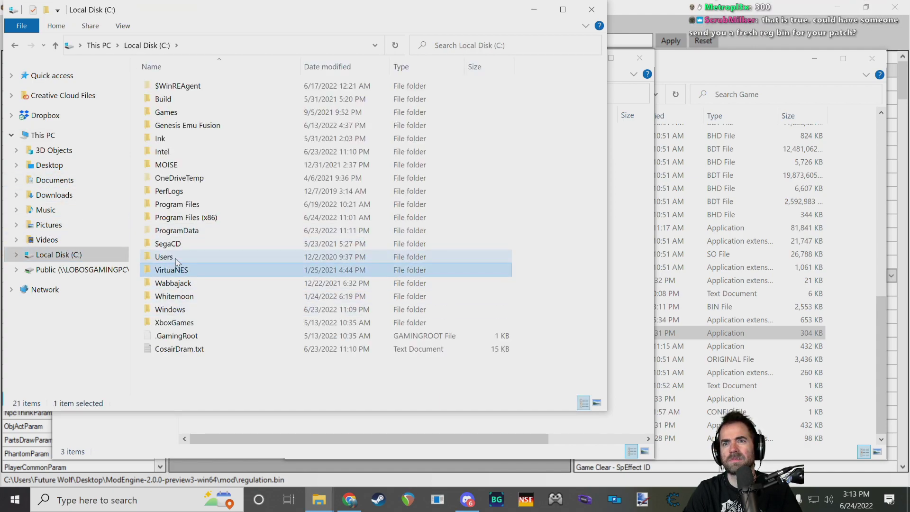
double_click(175, 257)
double_click(172, 96)
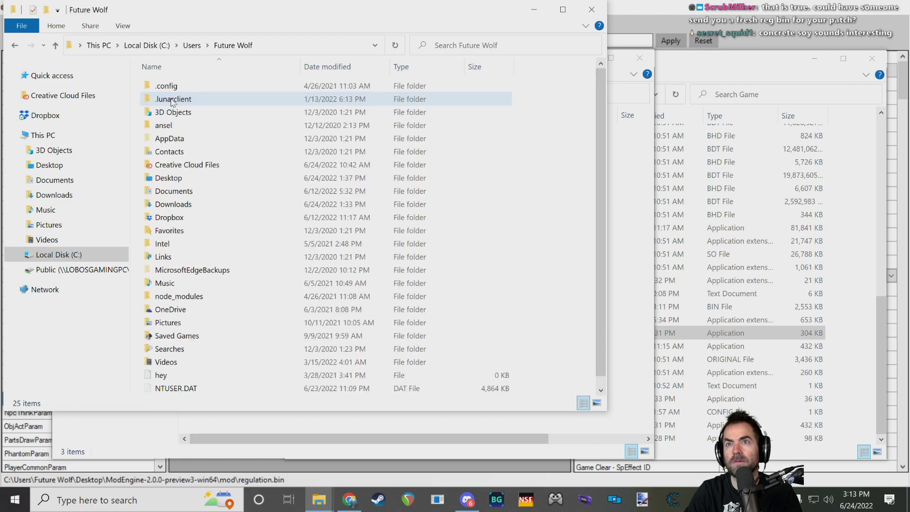
double_click(172, 139)
click(178, 116)
double_click(178, 115)
scroll(185, 360, down, 2)
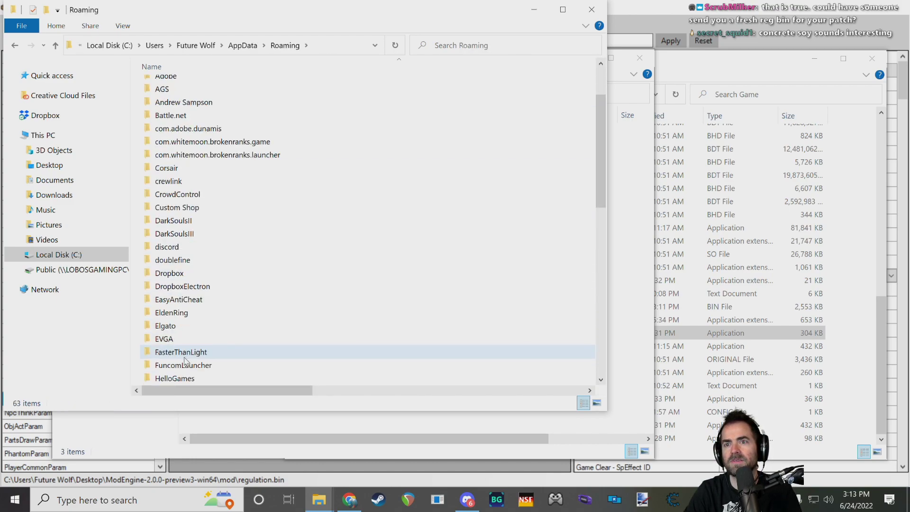
double_click(183, 313)
double_click(190, 86)
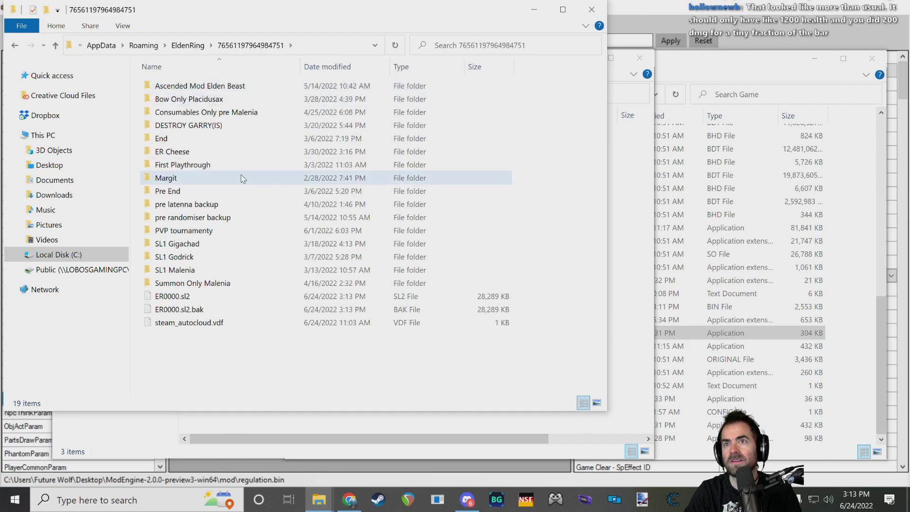
- Delete the copied save folder in EldenRing and rename the active account save folder to set it aside
key(alt+Up)
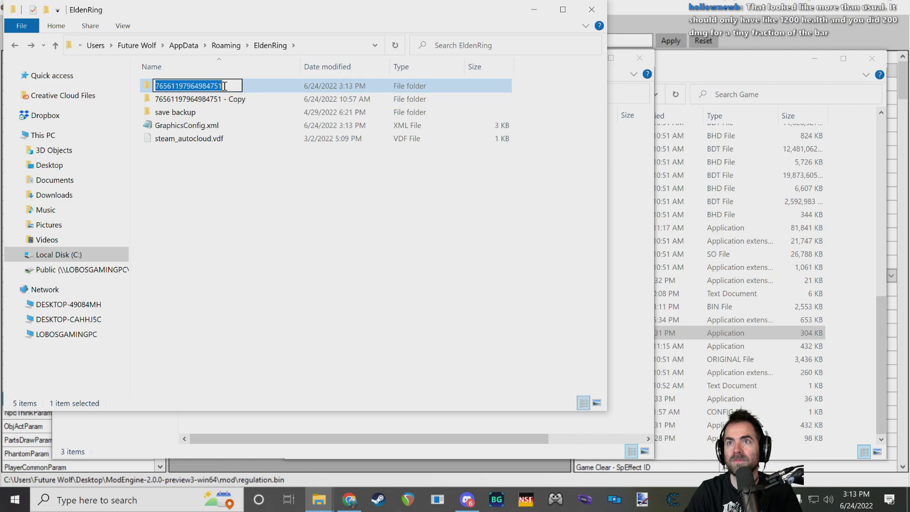
click(228, 103)
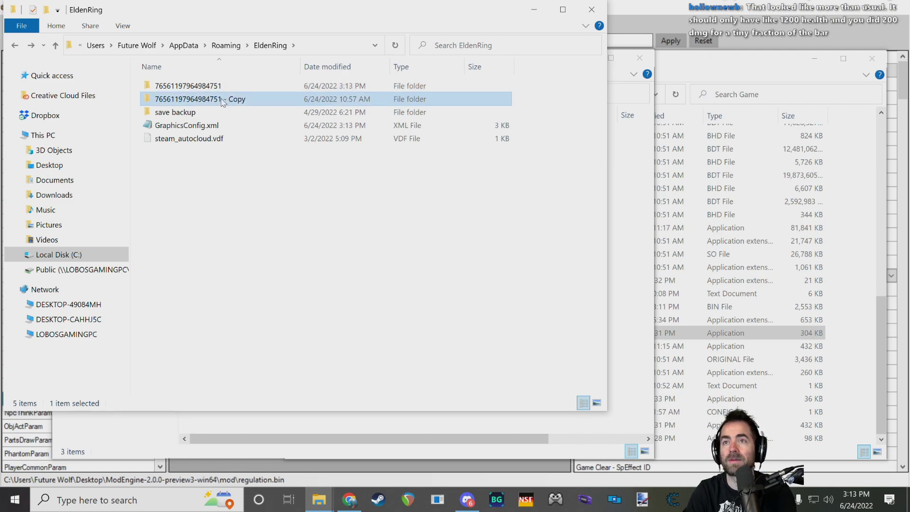
key(Delete)
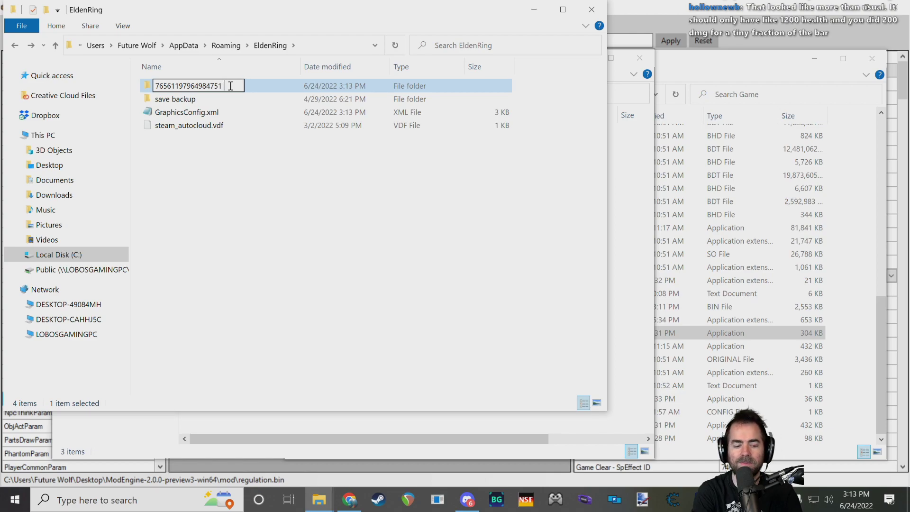
click(216, 162)
- Relaunch ELDEN RING from the Game folder with start_game_in_offline_mode.exe and confirm the first startup prompts
drag(720, 61, 733, 66)
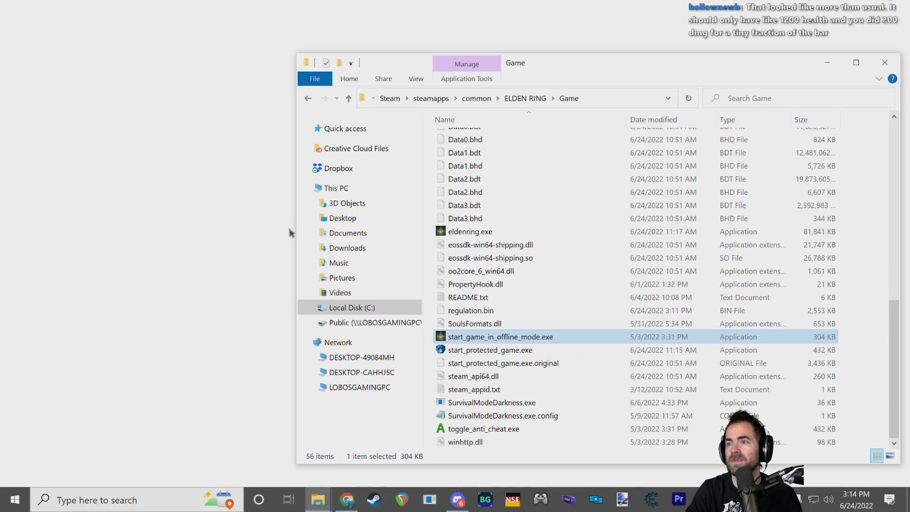
key(alt+Tab)
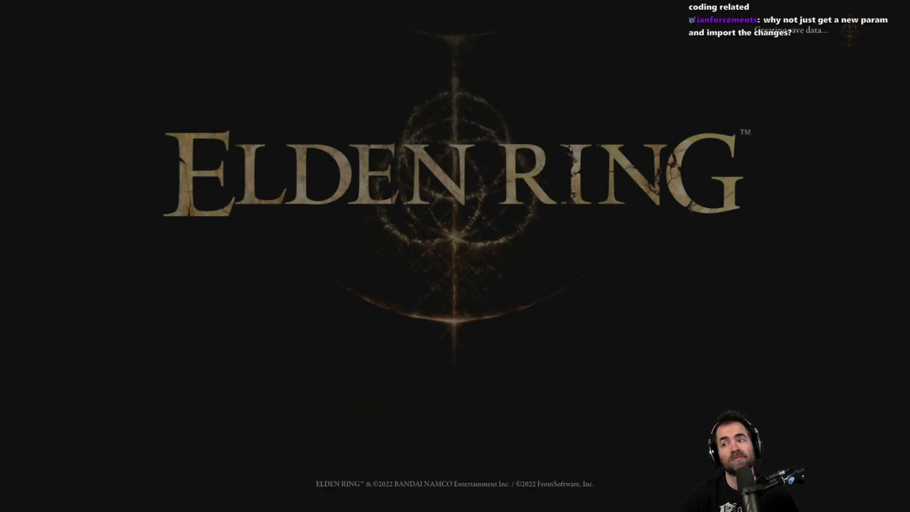
key(Return)
key(Return)
key(Left)
key(Return)
key(Return)
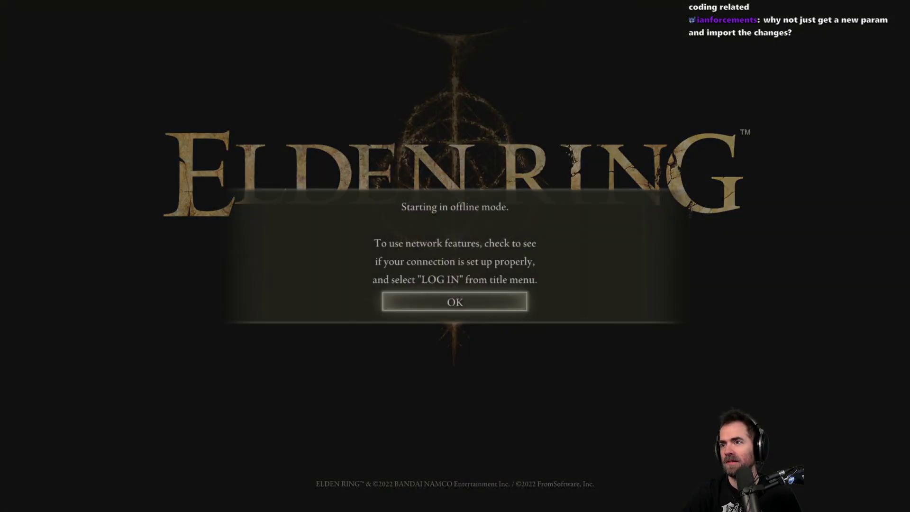
- Acknowledge the offline mode notice and decline another attempt to save the game
key(Return)
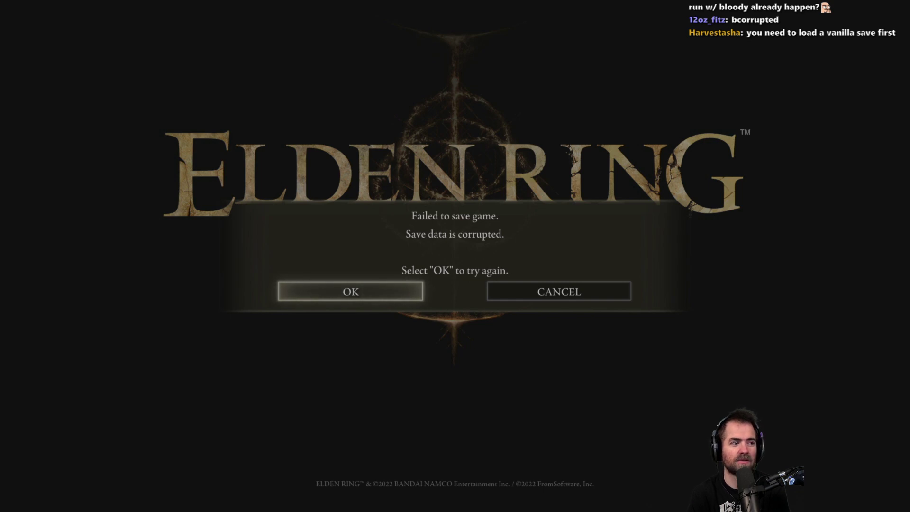
key(Right)
key(Return)
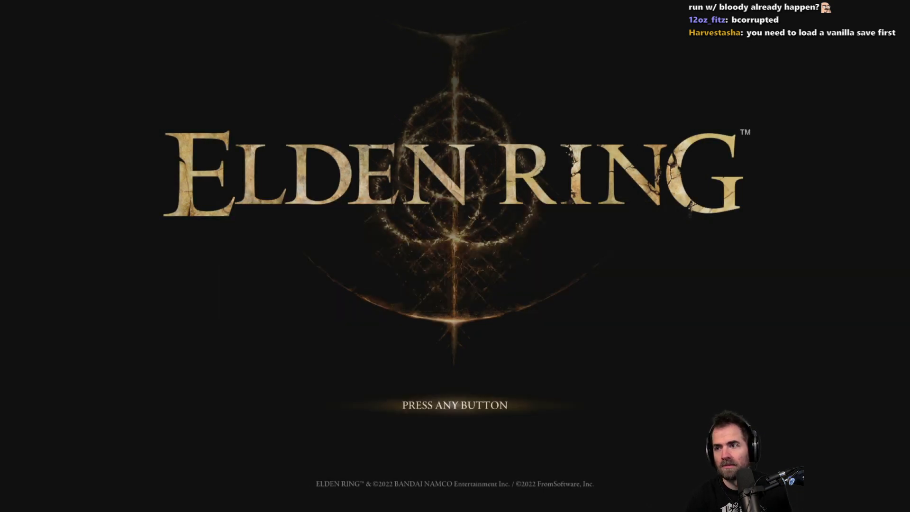
- Switch to Steam and stop the running ELDEN RING, confirming the exit
key(alt+Tab)
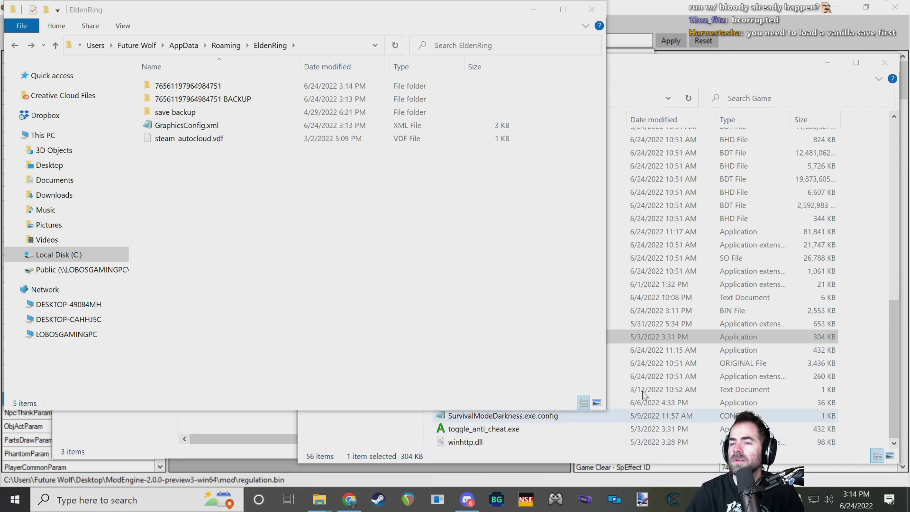
click(378, 500)
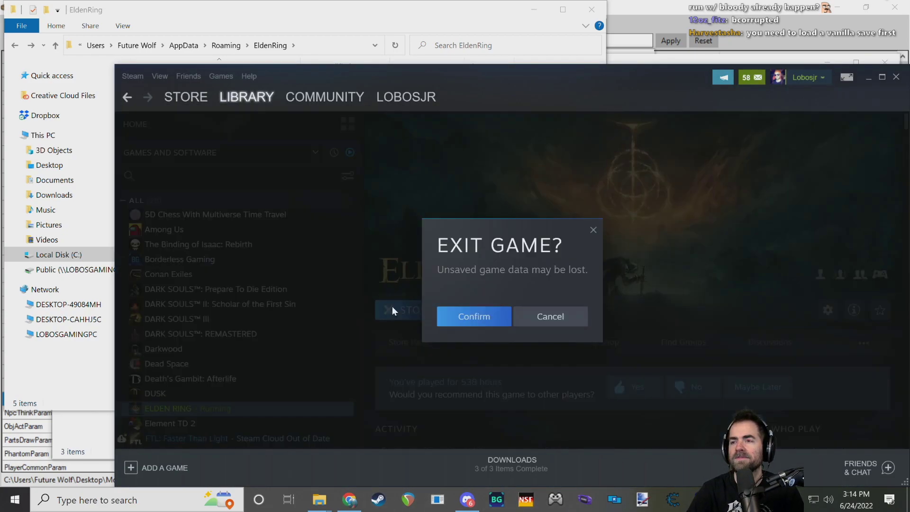
click(393, 310)
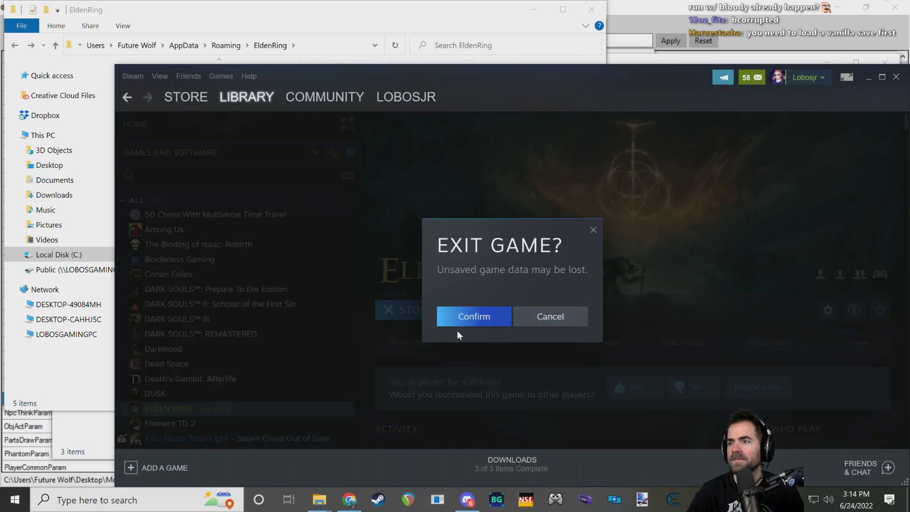
click(470, 324)
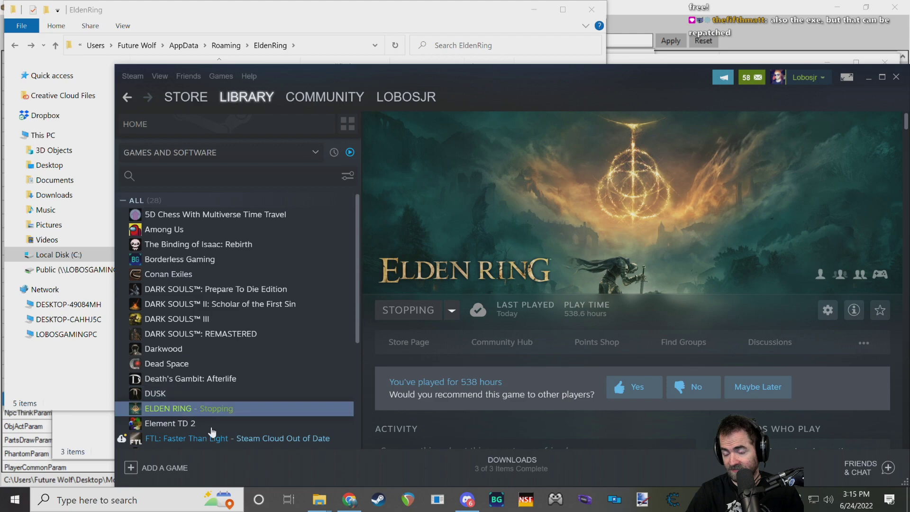
- Verify the integrity of ELDEN RING's local files in its Steam properties and close the properties window
right_click(210, 410)
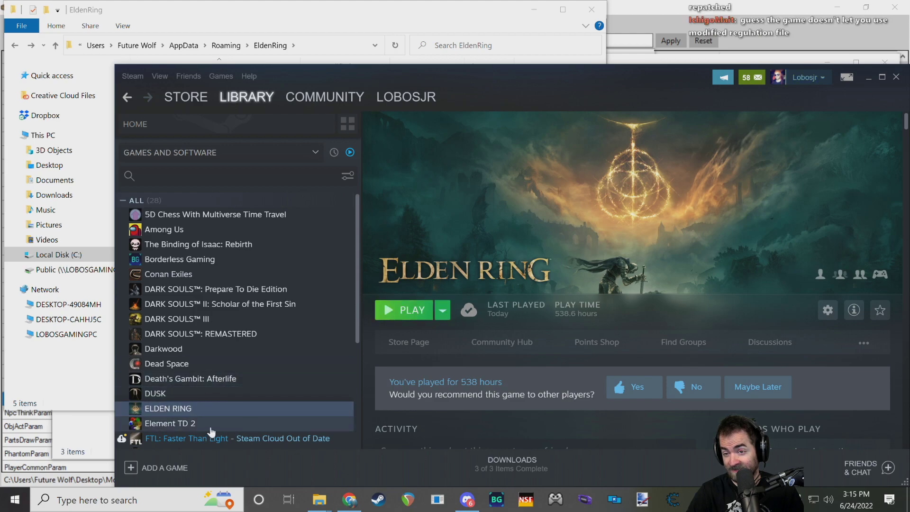
click(246, 401)
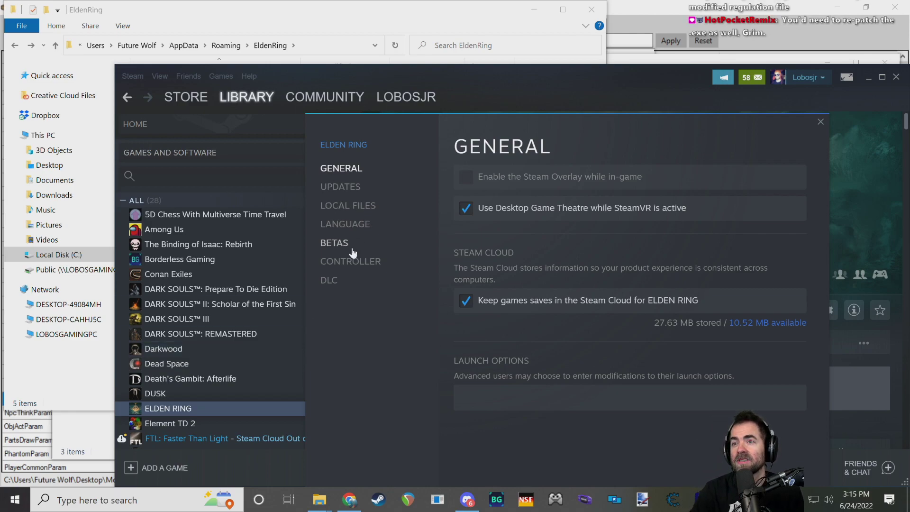
click(354, 201)
click(600, 259)
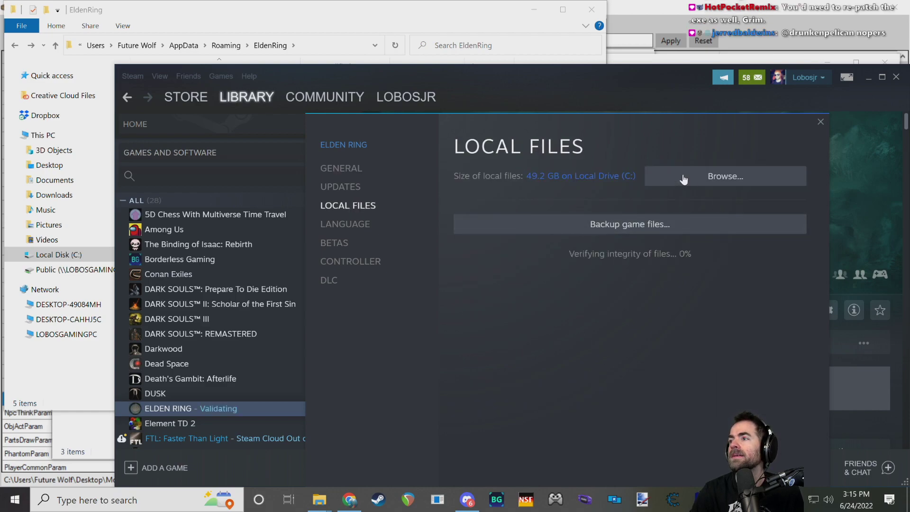
drag(634, 116, 513, 78)
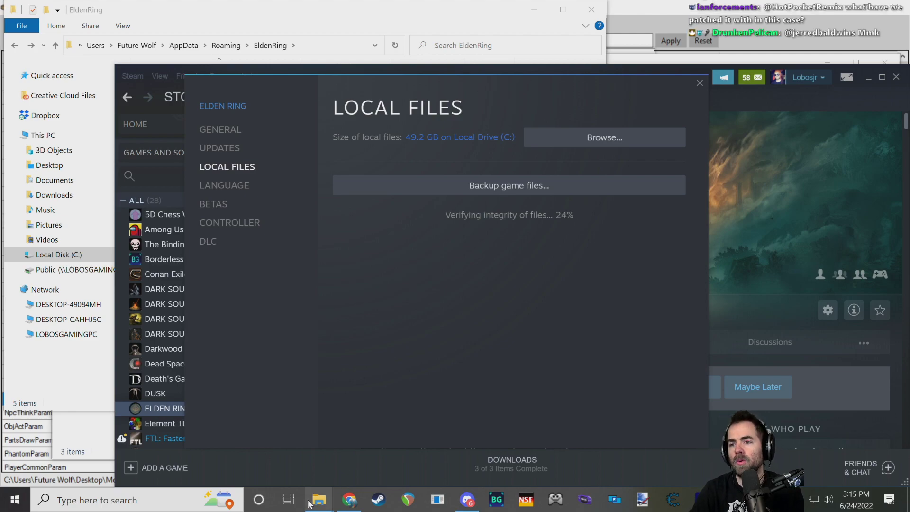
drag(397, 80, 415, 77)
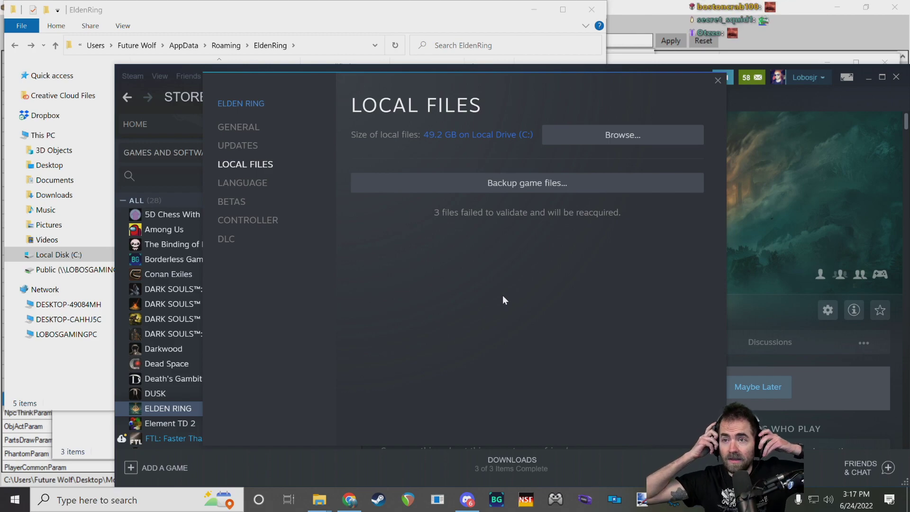
click(718, 81)
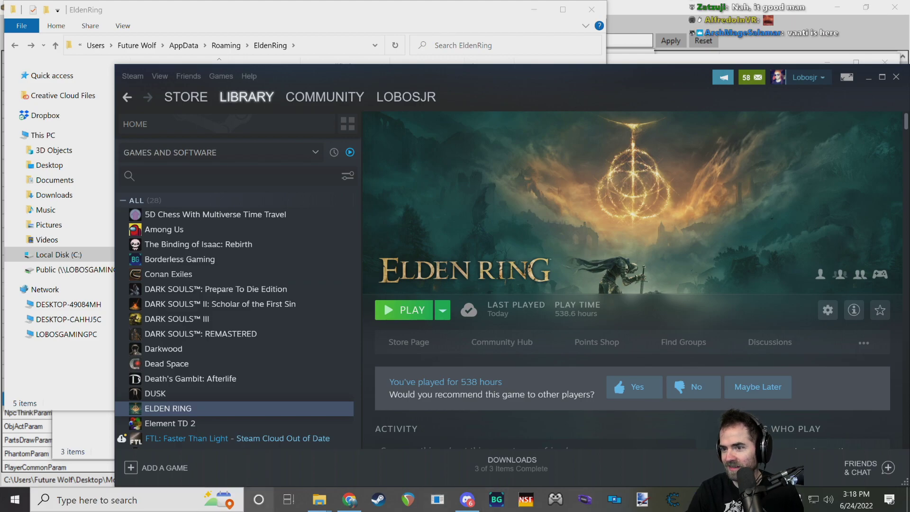
- Bring up the ELDEN RING Game folder and launch start_game_in_offline_mode.exe
mouse_move(322, 503)
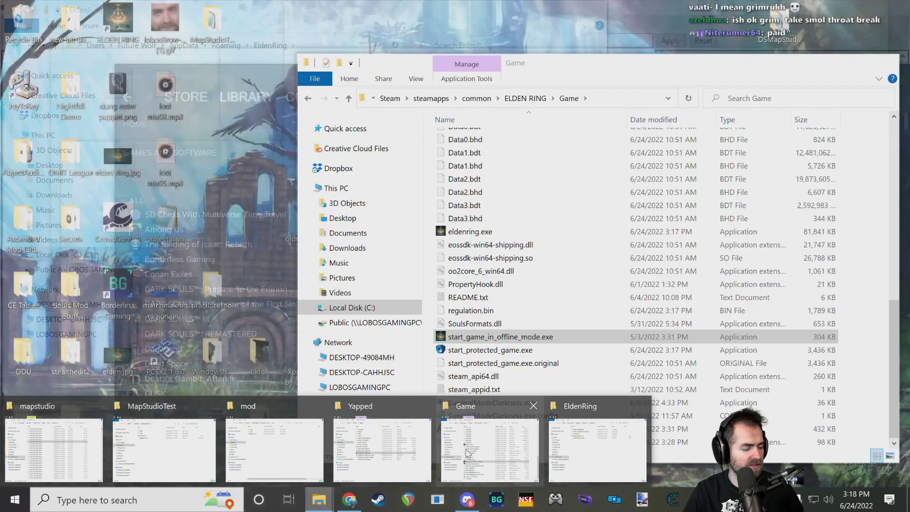
click(508, 454)
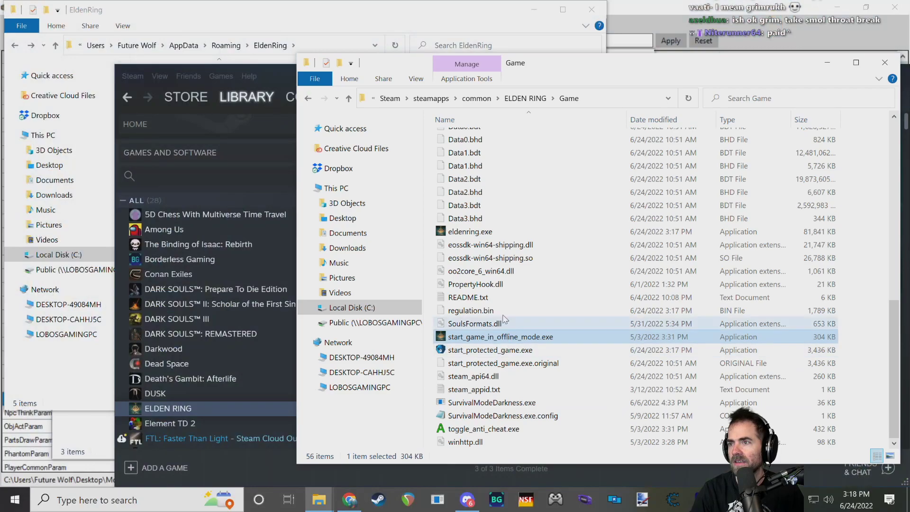
drag(283, 72, 241, 54)
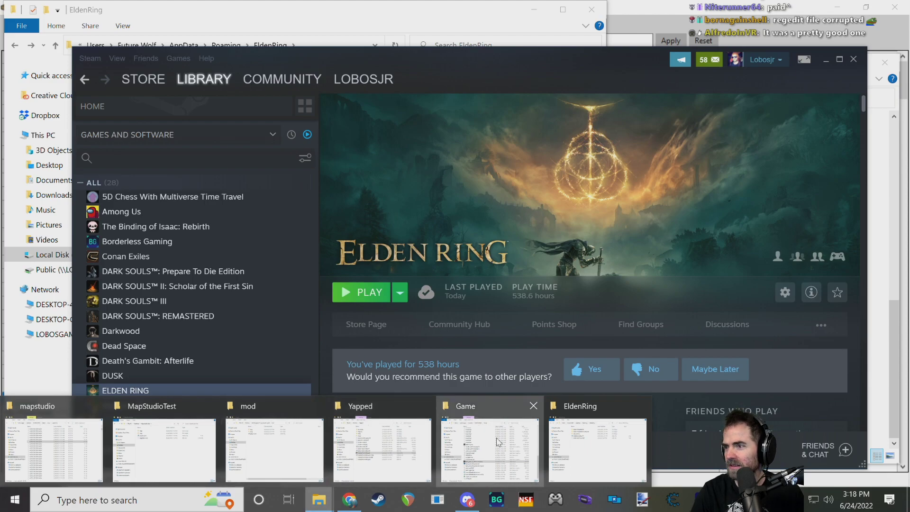
click(474, 436)
double_click(475, 336)
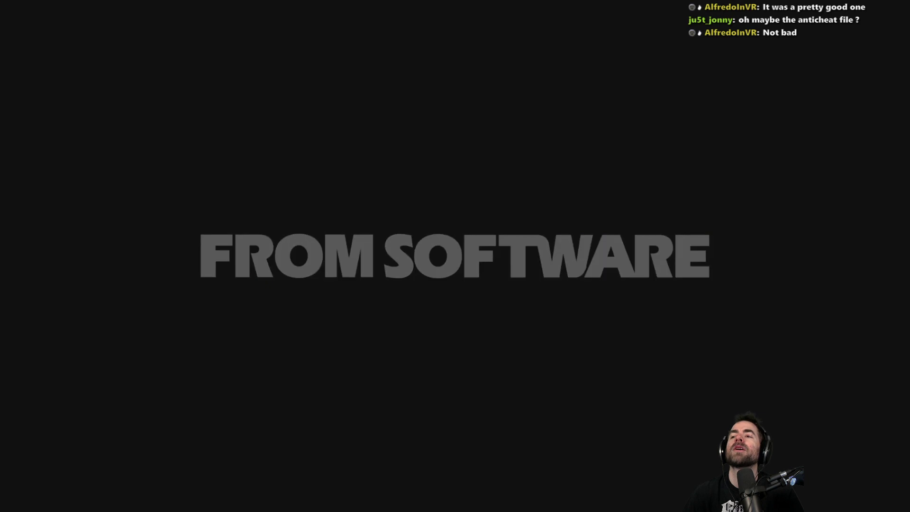
- Skip the startup screens and accept the Bandai Namco privacy policy
key(Return)
key(Left)
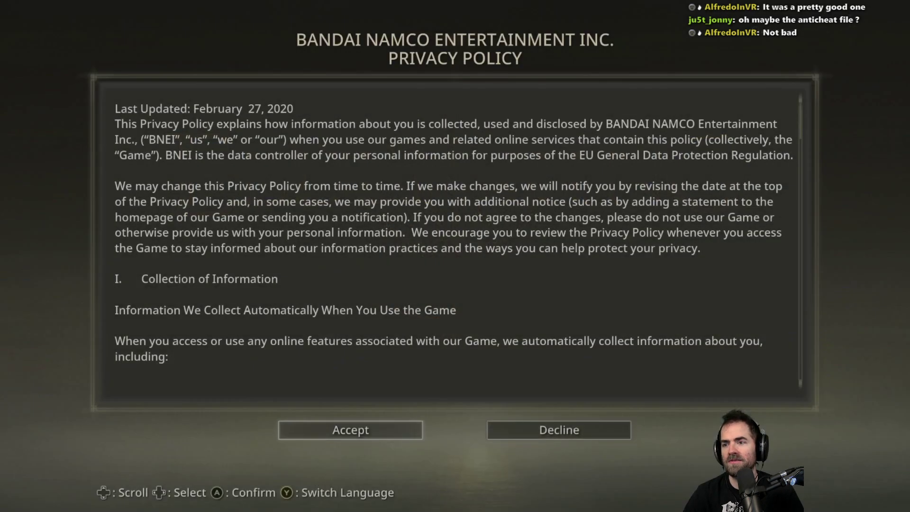
key(Return)
key(Return)
key(Return)
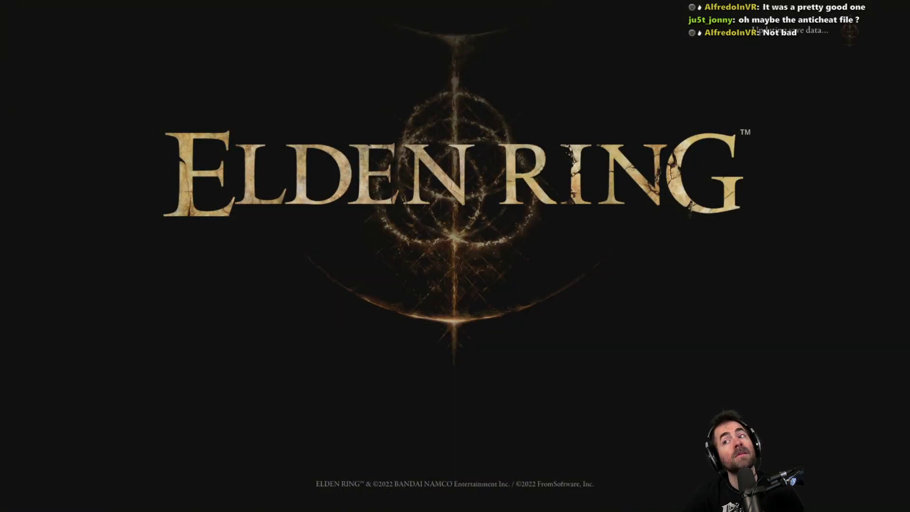
- Check the title menu and enter the new game setup as far as Camera Options
key(Down)
key(Up)
key(Up)
key(Down)
key(Up)
key(Down)
key(Return)
key(Escape)
key(Return)
key(Down)
key(Return)
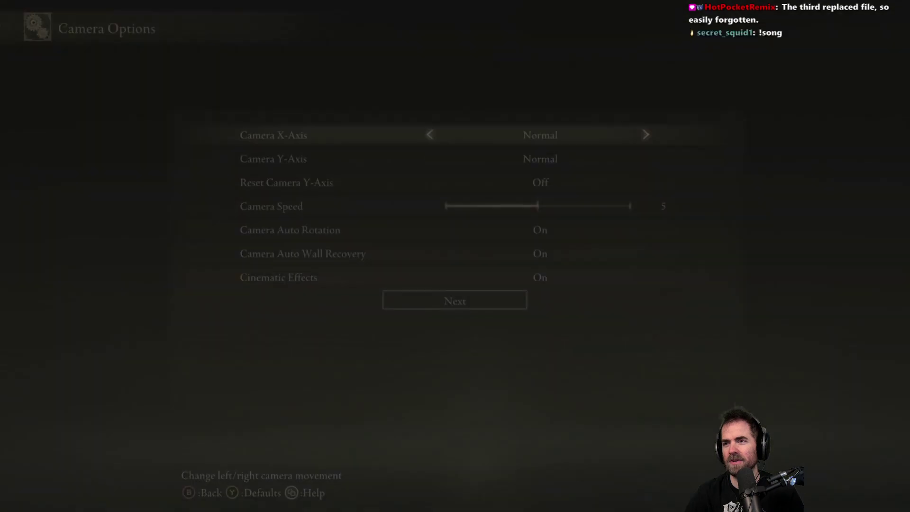
- Back out of Camera Options to the title menu and quit the game
key(Escape)
key(Escape)
key(Up)
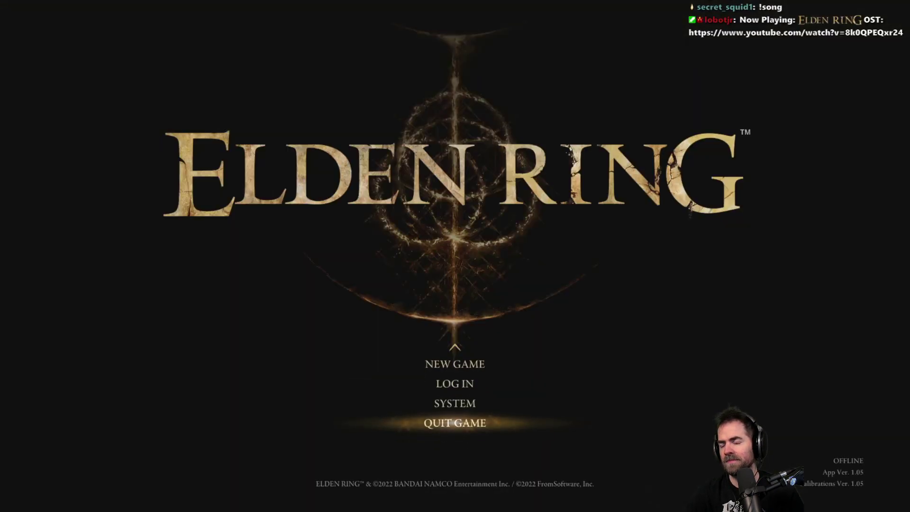
key(Return)
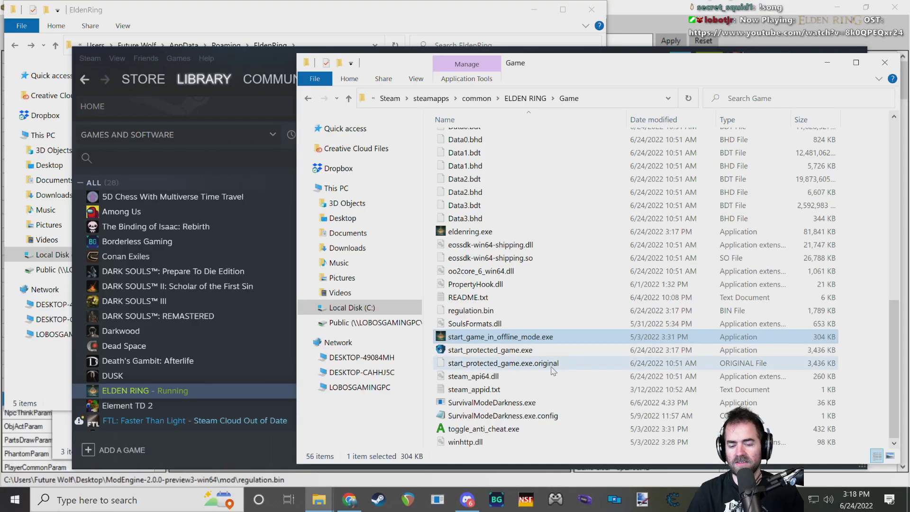
- Inspect the contents of the ModEngine mod folder and the ELDEN RING Game folder
click(318, 500)
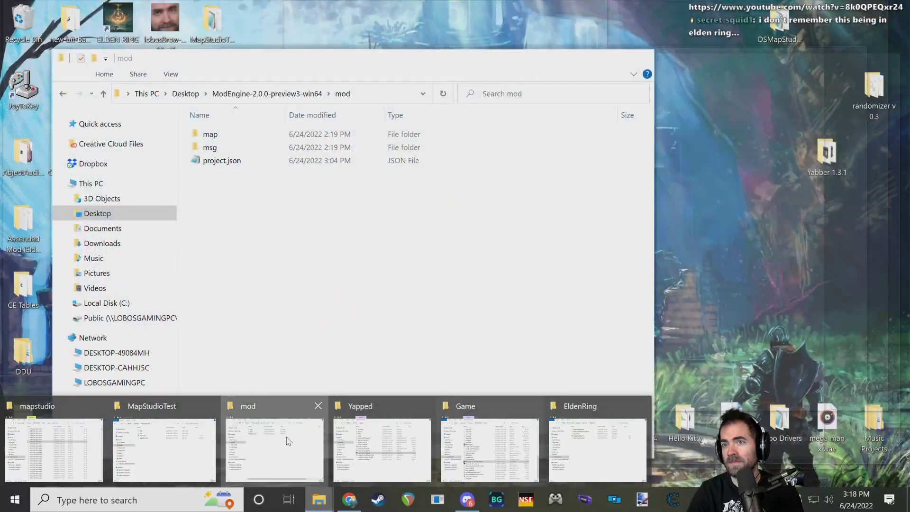
click(299, 441)
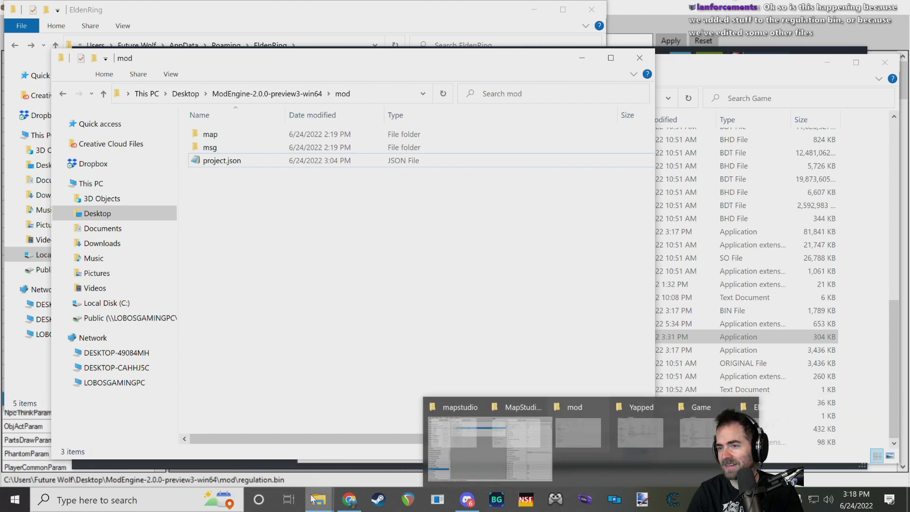
click(868, 334)
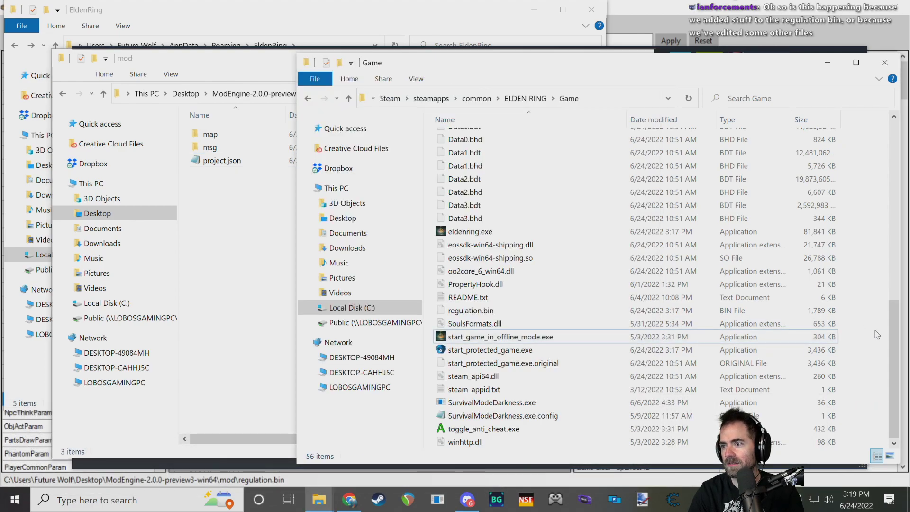
scroll(863, 323, up, 3)
scroll(863, 323, down, 3)
click(230, 256)
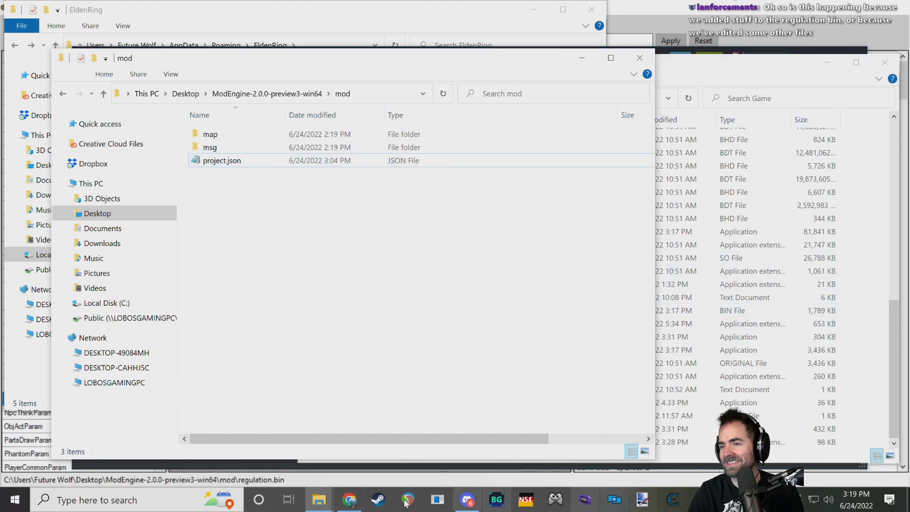
- Switch to Yapped - Rune Bear Edition and start opening a primary param file, browsing to Local Disk (C:)
click(135, 498)
text(yappe)
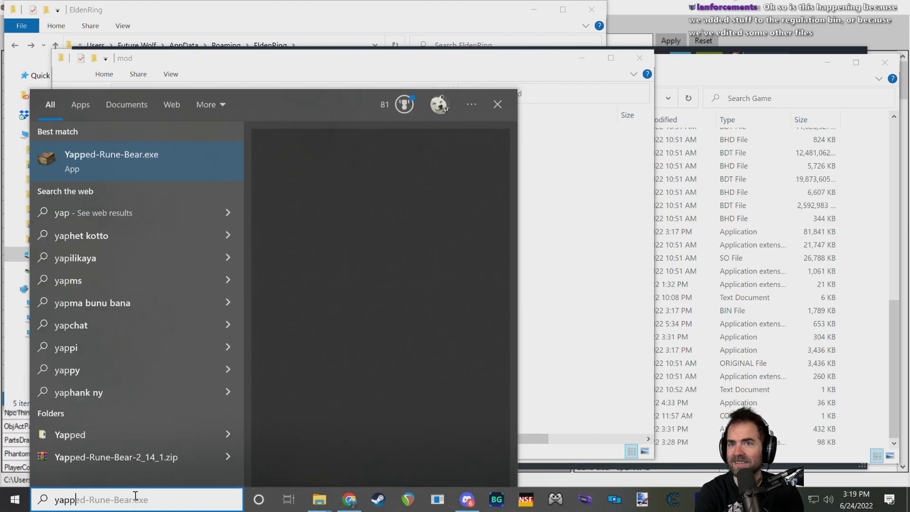
key(Return)
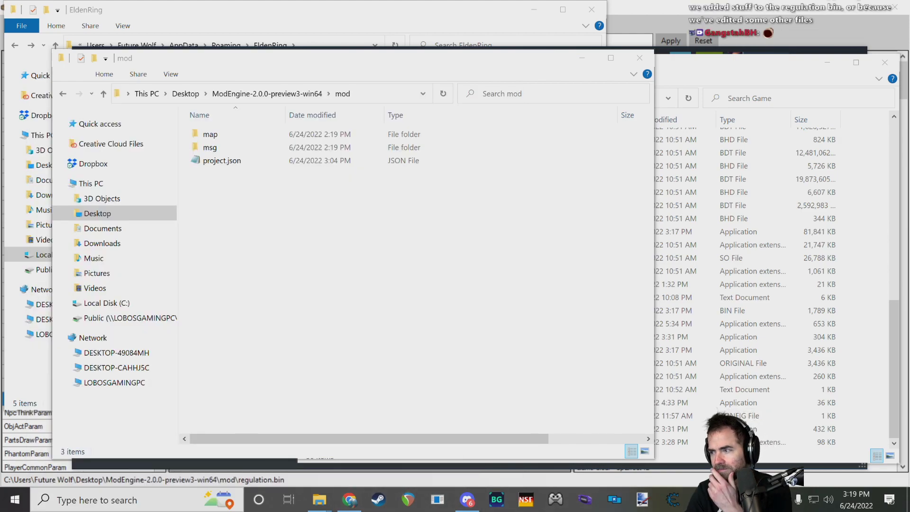
key(alt+Tab)
drag(160, 272, 160, 67)
click(18, 23)
click(27, 42)
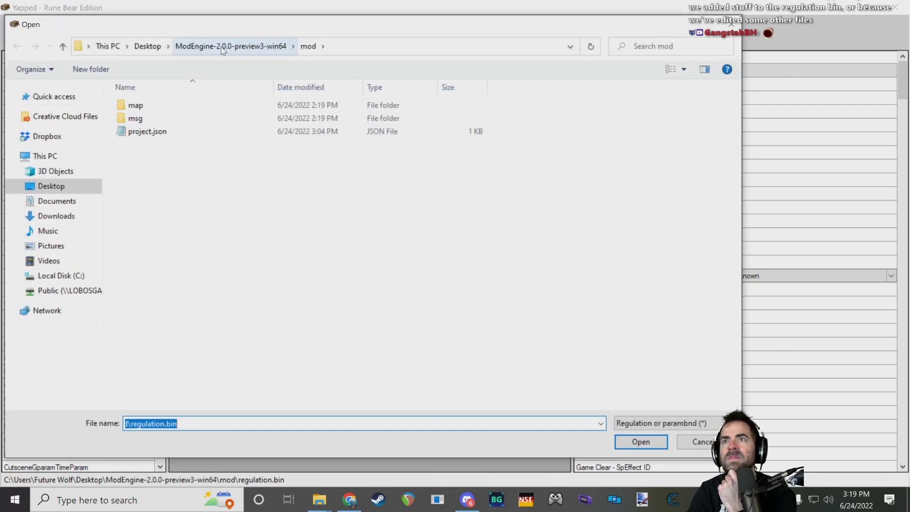
click(55, 274)
double_click(152, 276)
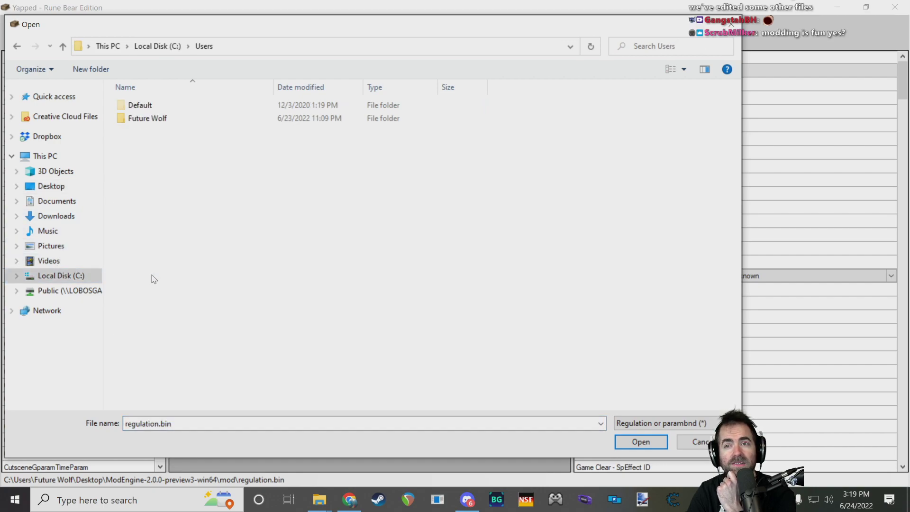
double_click(147, 118)
scroll(173, 251, down, 1)
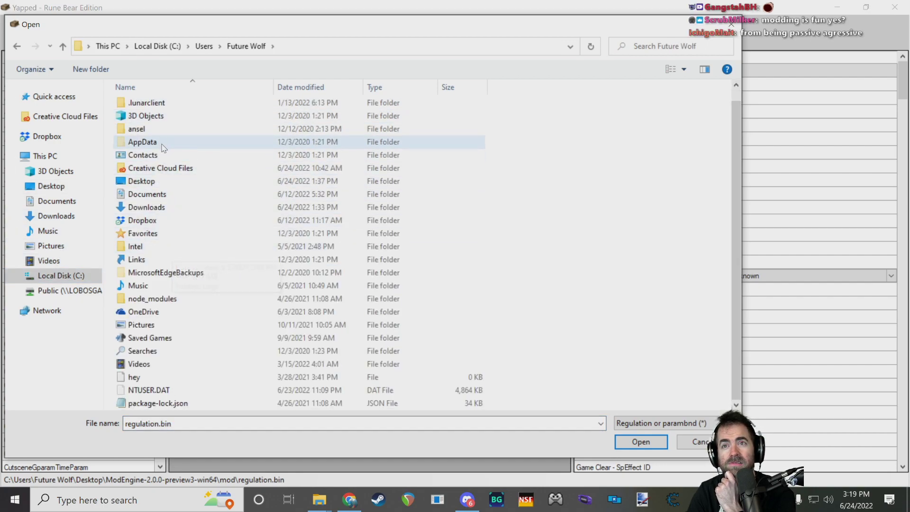
double_click(142, 142)
double_click(142, 132)
scroll(177, 244, down, 6)
double_click(145, 181)
key(alt+Left)
key(alt+Left)
key(alt+Left)
key(alt+Left)
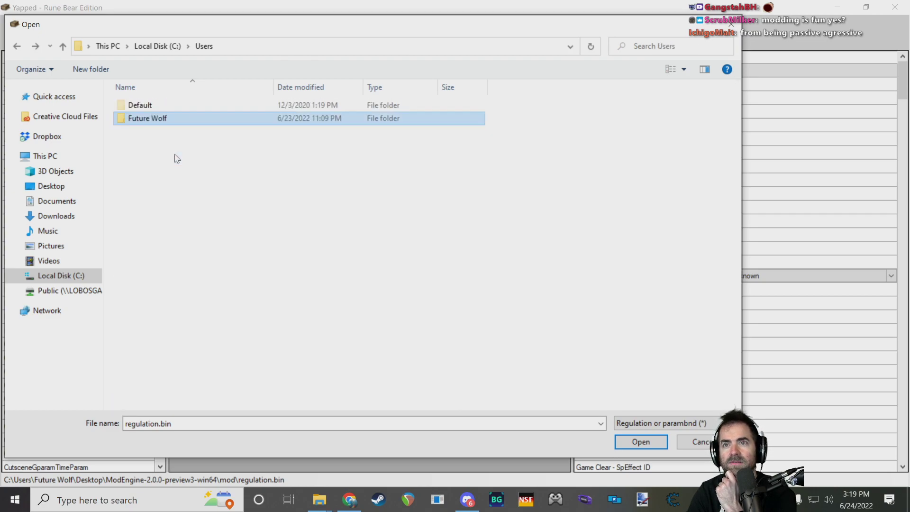
key(alt+Left)
- Browse the file dialog to Program Files (x86)\Steam\steamapps\common
double_click(178, 235)
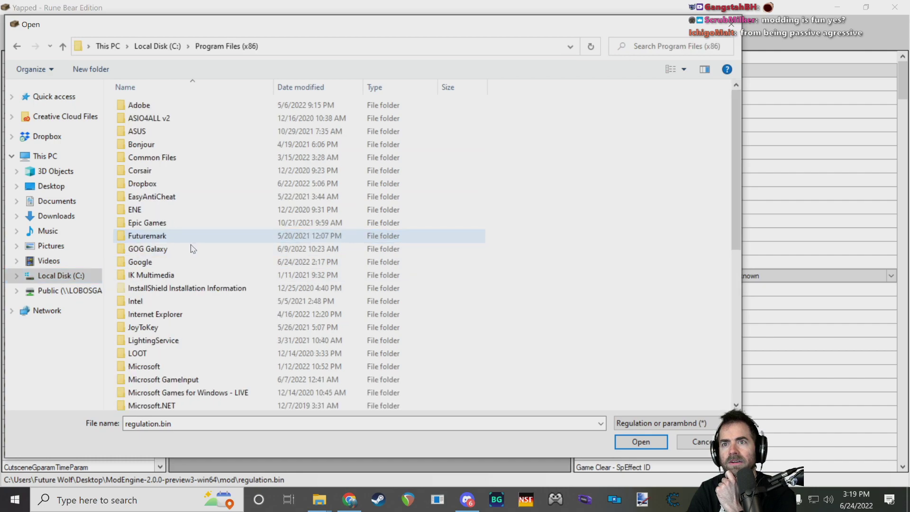
scroll(179, 266, down, 7)
double_click(164, 273)
scroll(162, 264, down, 5)
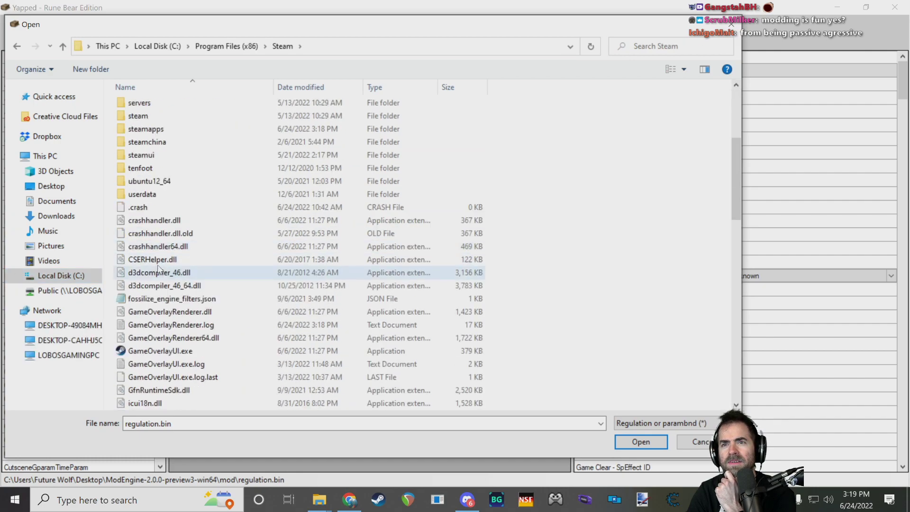
click(163, 131)
double_click(164, 131)
double_click(142, 102)
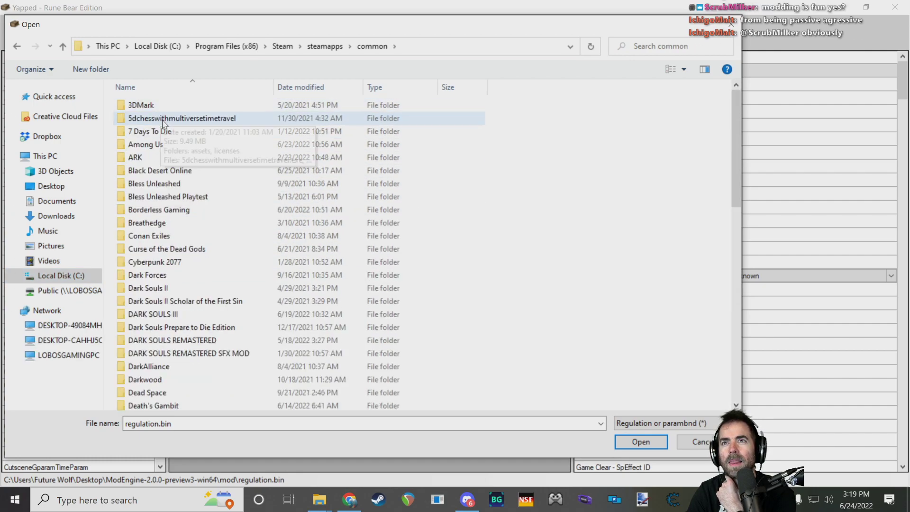
- Load regulation.bin from the ELDEN RING\Game folder as the primary file
scroll(170, 331, down, 2)
scroll(170, 339, down, 1)
double_click(162, 338)
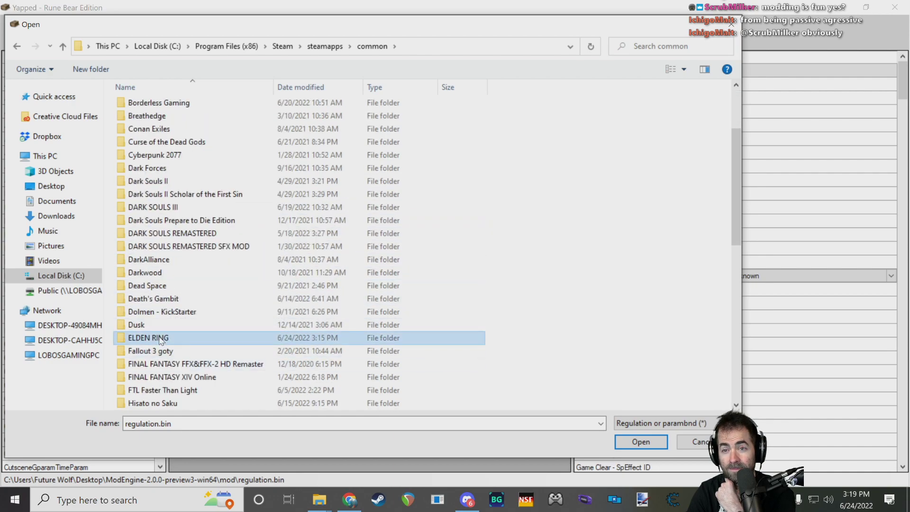
click(153, 110)
double_click(152, 111)
scroll(199, 332, down, 6)
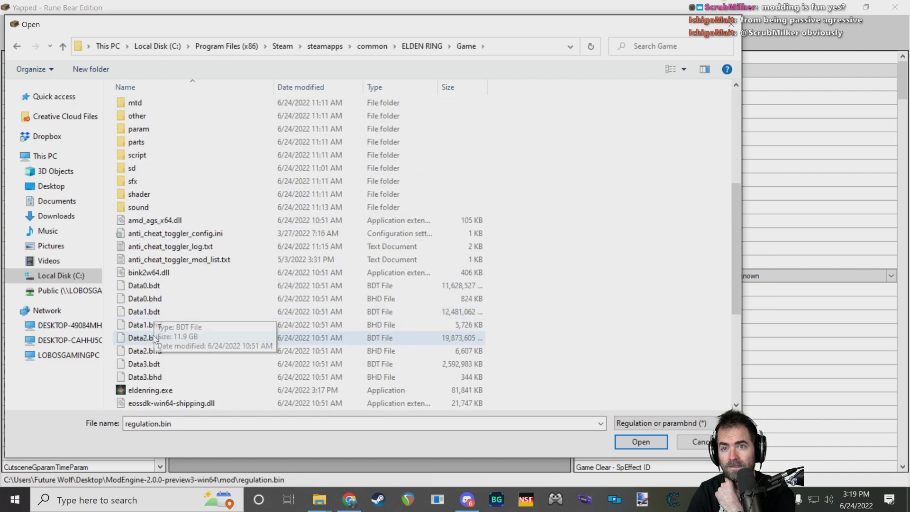
double_click(157, 351)
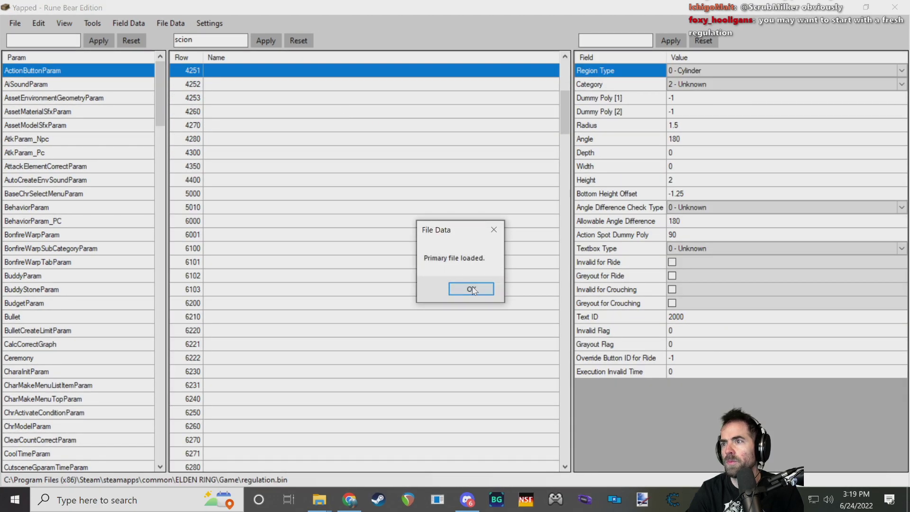
- Import the row names for the params in the newly loaded regulation.bin
click(474, 289)
click(93, 22)
mouse_move(129, 22)
click(142, 36)
click(503, 302)
- Show the NpcParam rows with the Grafted Scion [Boss] - Chapel of Anticipation entry selected
scroll(65, 277, down, 20)
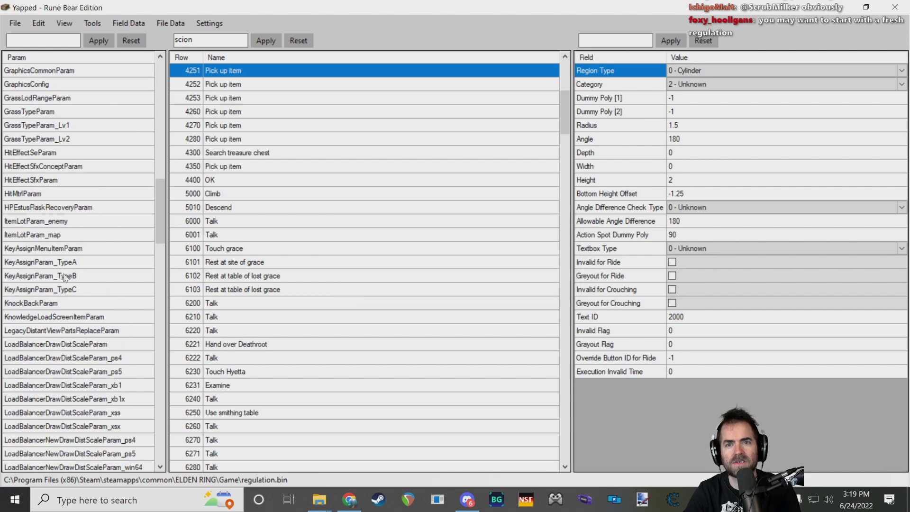
scroll(65, 277, down, 18)
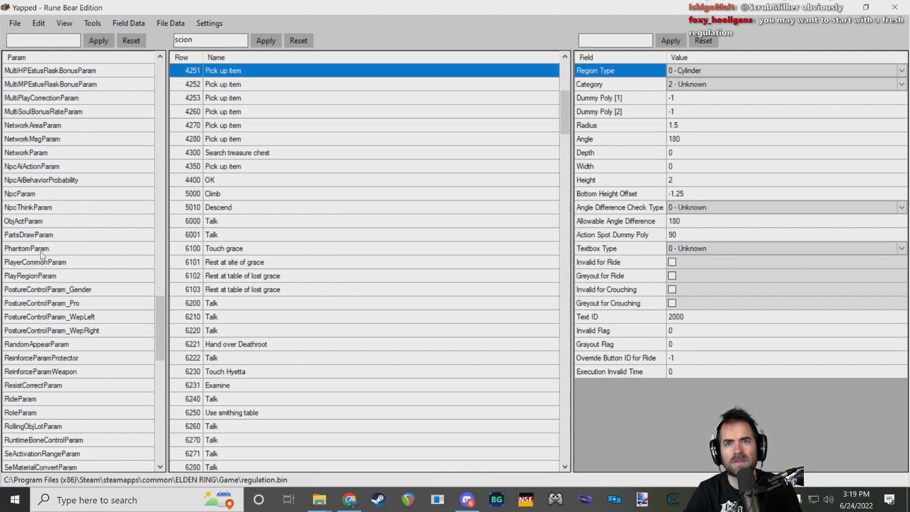
click(51, 194)
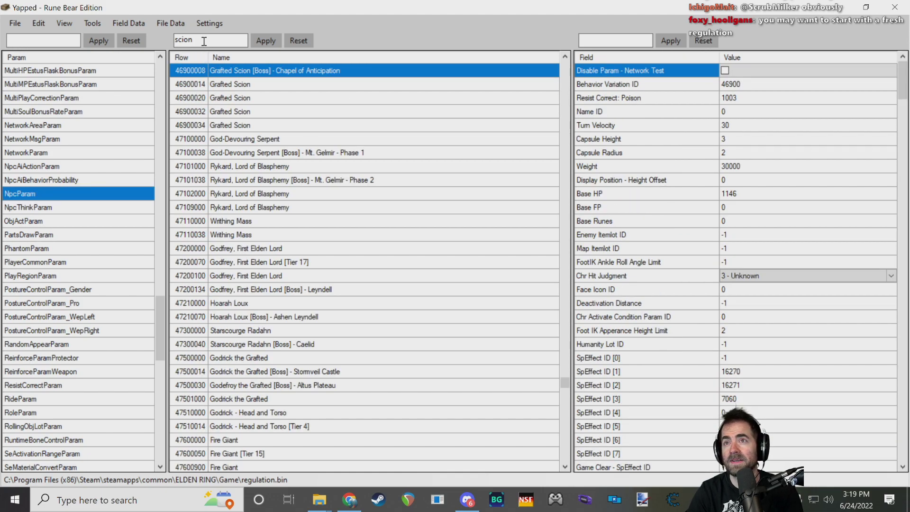
- Set the Base HP of the Chapel of Anticipation Grafted Scion boss to 400 and save the params
double_click(736, 199)
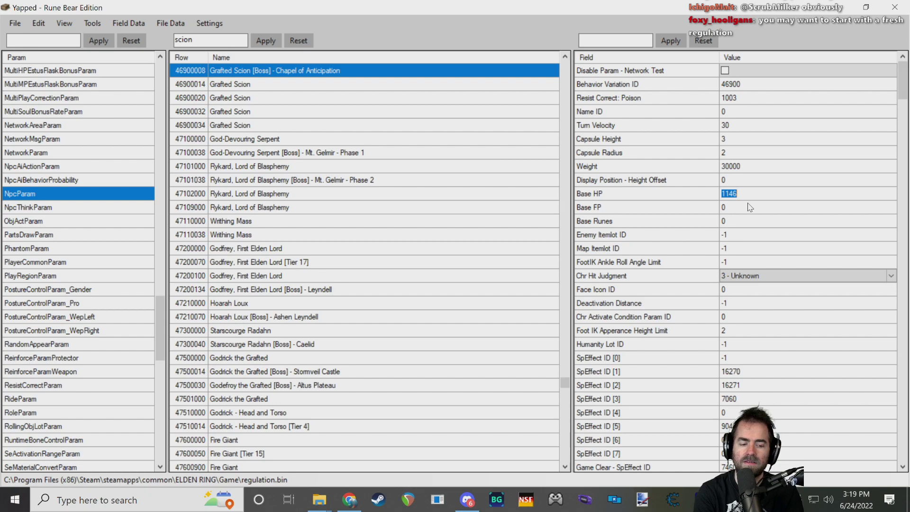
click(14, 24)
click(39, 51)
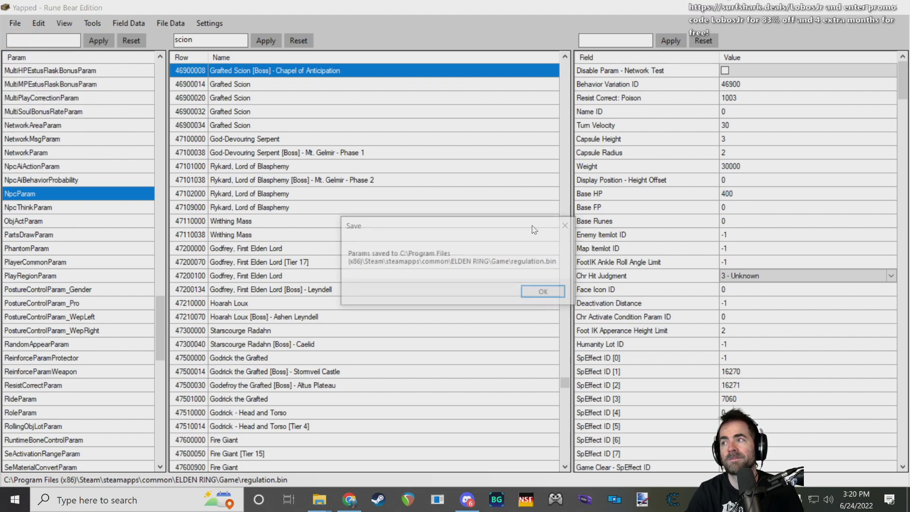
click(547, 293)
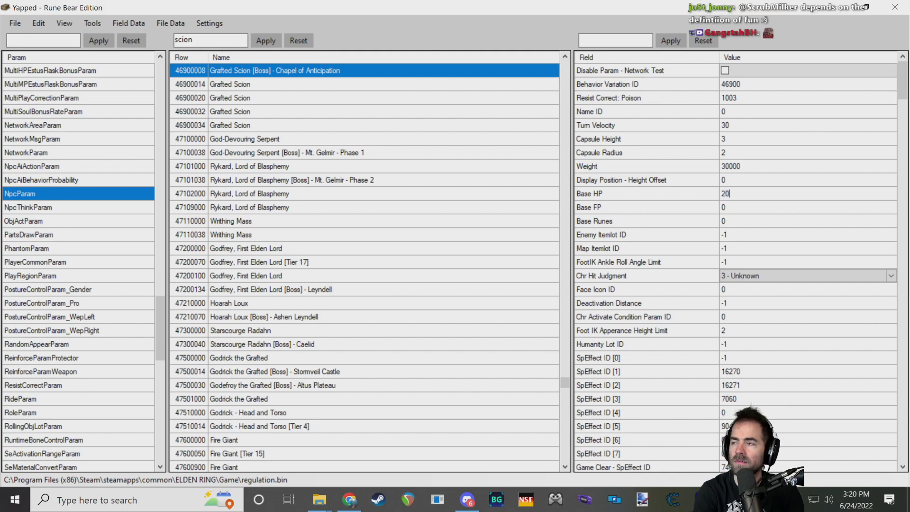
- Set the Chapel of Anticipation Grafted Scion boss's Base HP to 200 and save the params to regulation.bin
click(13, 29)
click(29, 53)
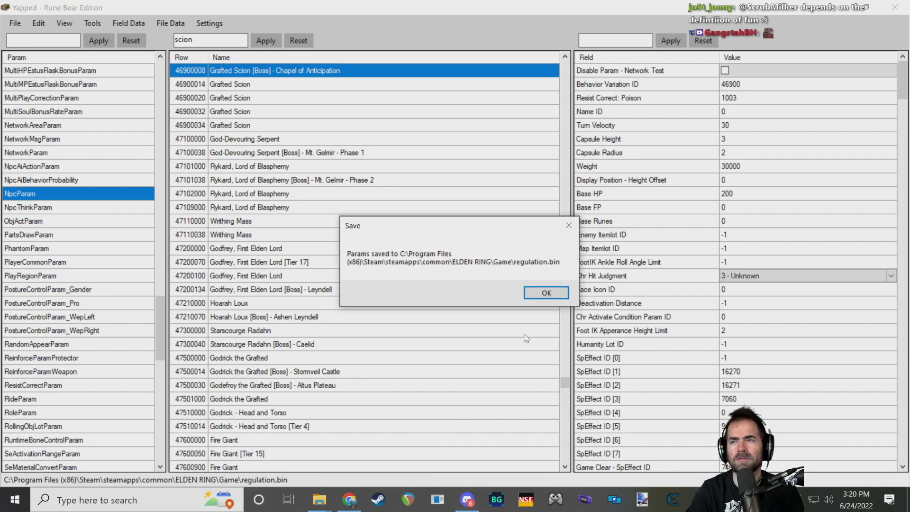
click(548, 293)
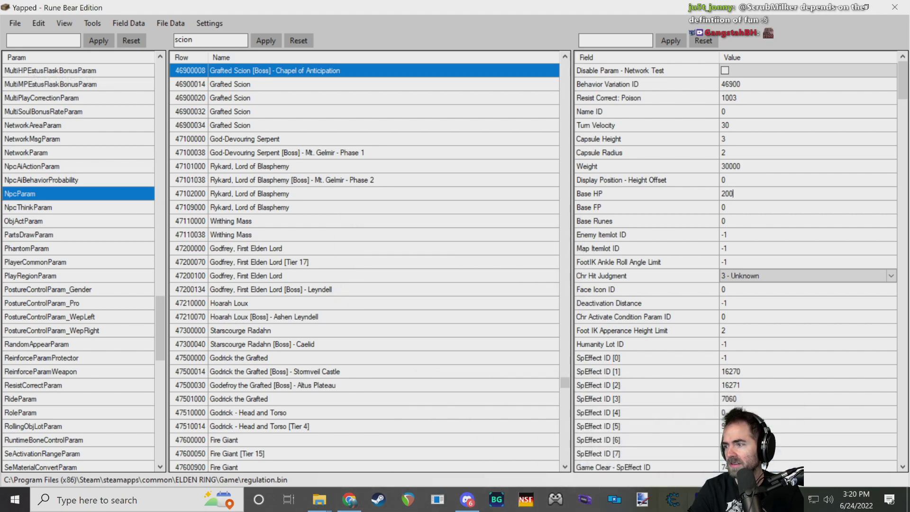
- Check regulation.bin in the ELDEN RING Game folder and launch the game with start_game_in_offline_mode.exe
mouse_move(319, 499)
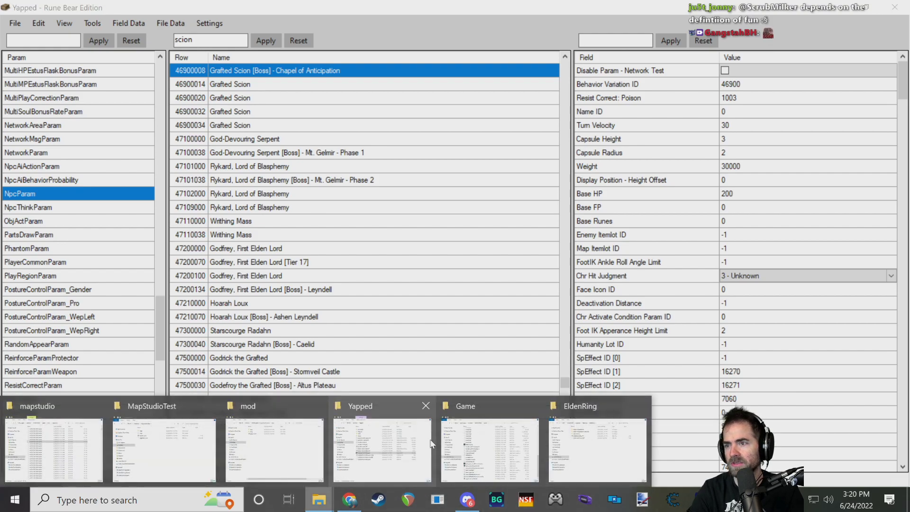
click(490, 448)
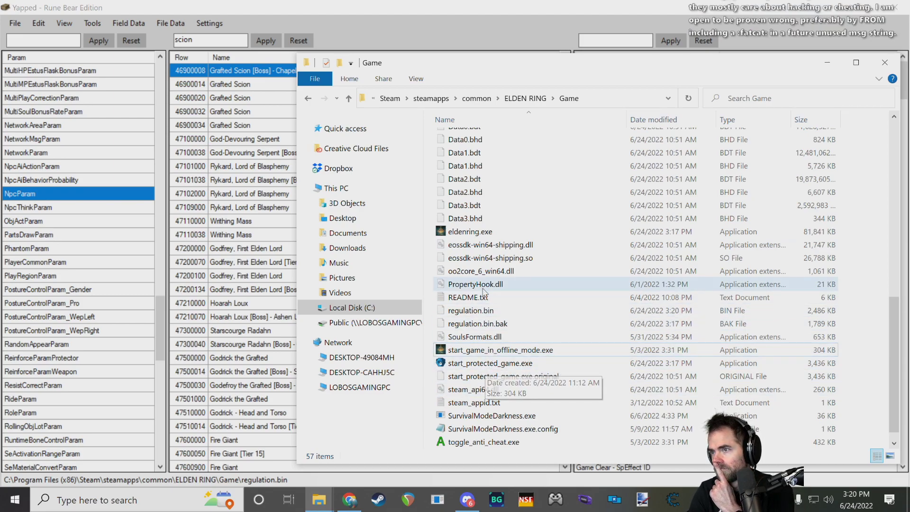
click(474, 311)
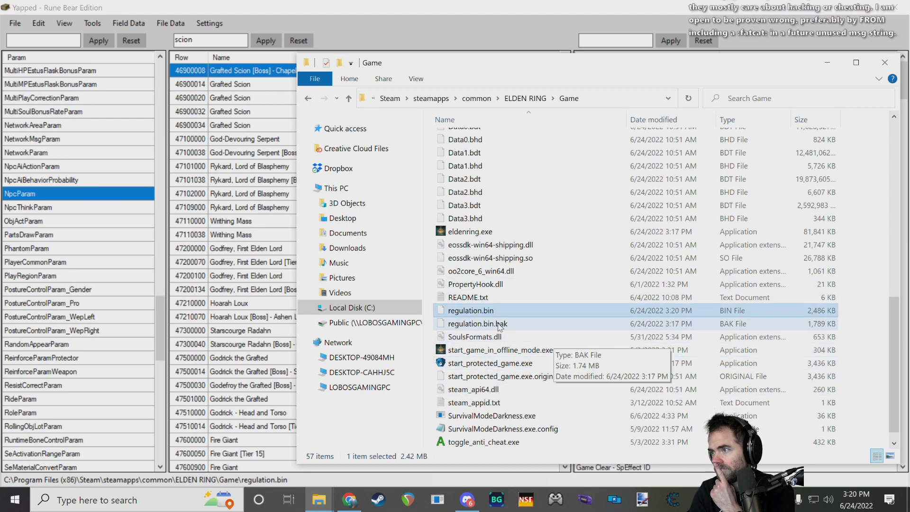
double_click(488, 351)
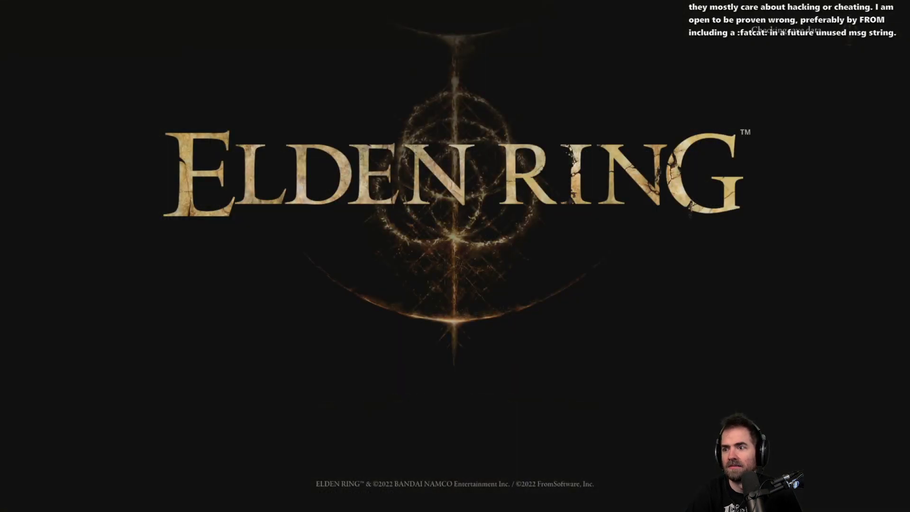
- Get past the ELDEN RING title screen and start a new game
key(Left)
key(Return)
key(Left)
key(Return)
key(Return)
key(Return)
key(Return)
key(Return)
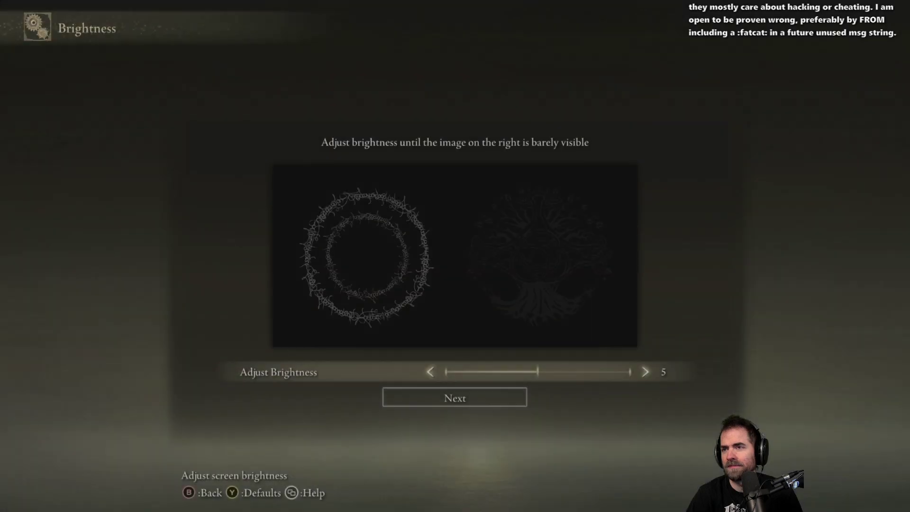
- Go through the initial Brightness and Camera Options setup to reach the character base selection
key(Return)
key(Down)
key(Up)
key(Up)
key(Up)
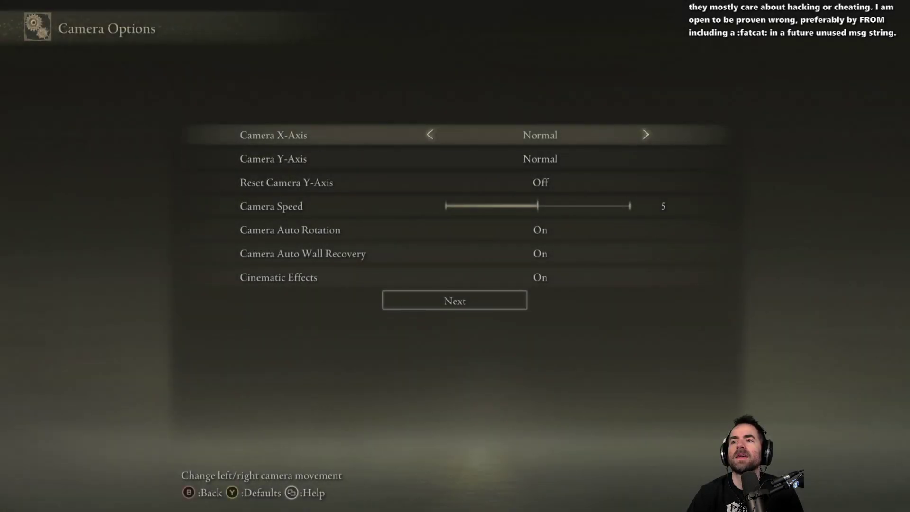
key(Up)
key(Down)
key(Left)
key(Down)
key(Down)
key(Return)
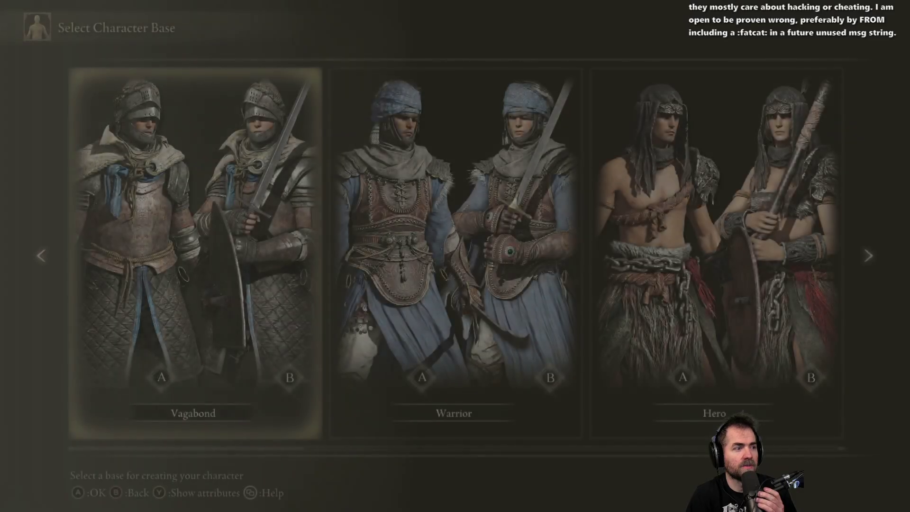
- Choose the Vagabond as the new character's base
key(Right)
key(Left)
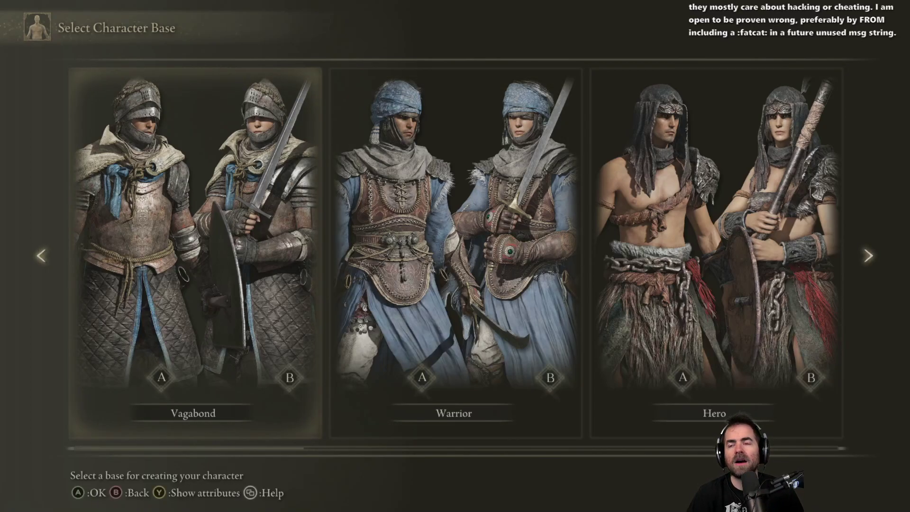
key(Return)
key(Return)
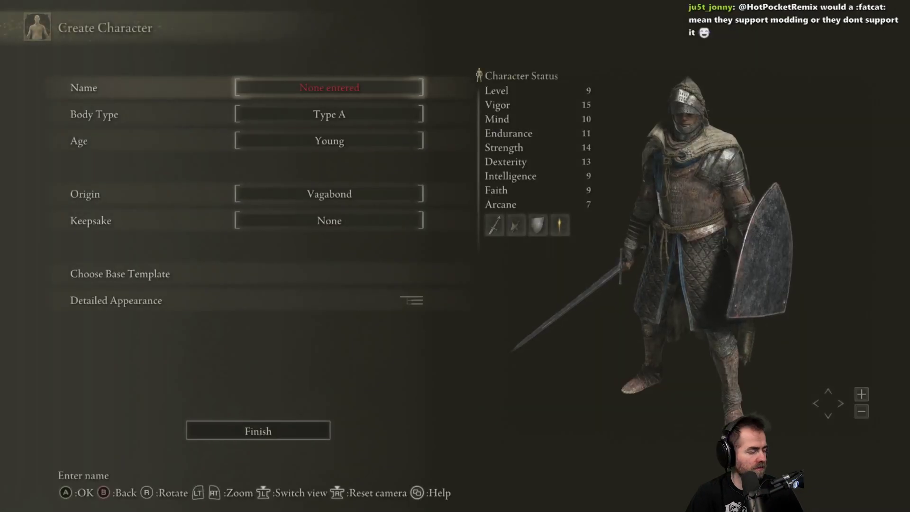
- Name the character "test" and finish character creation
key(Return)
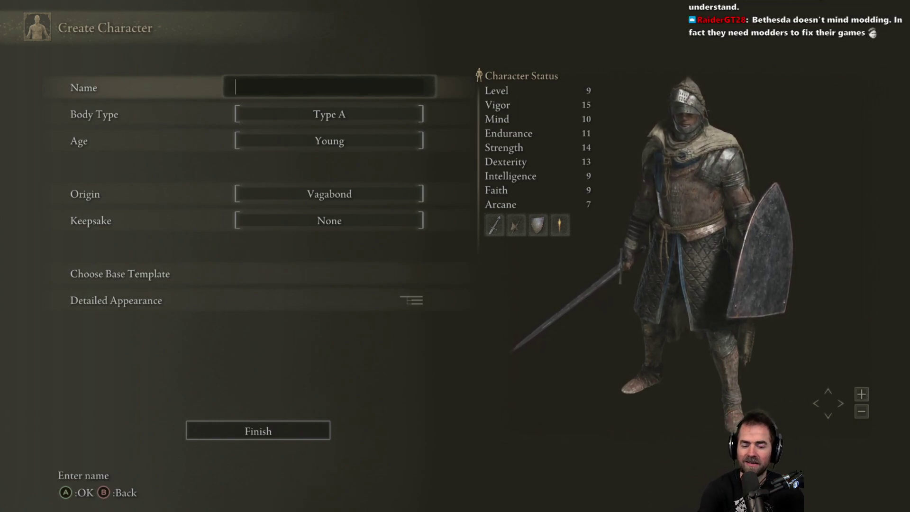
text(test)
key(Return)
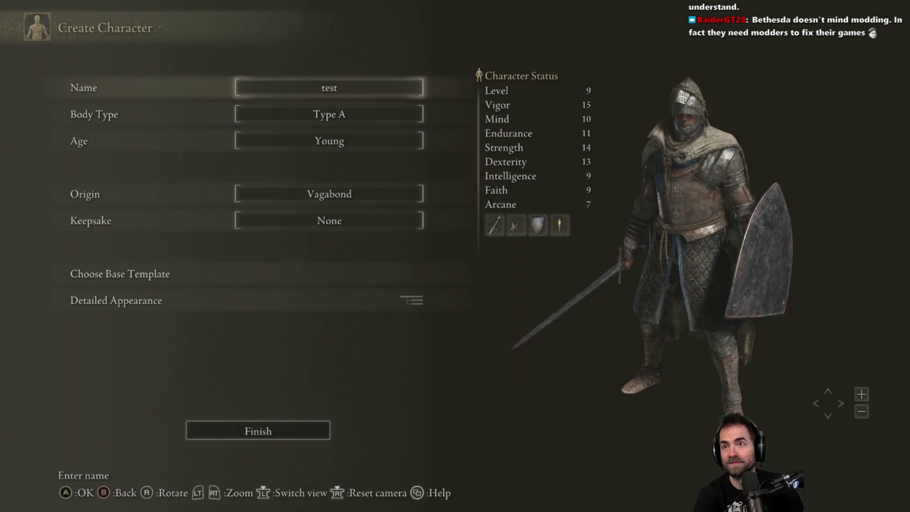
key(Up)
key(Return)
key(Left)
key(Return)
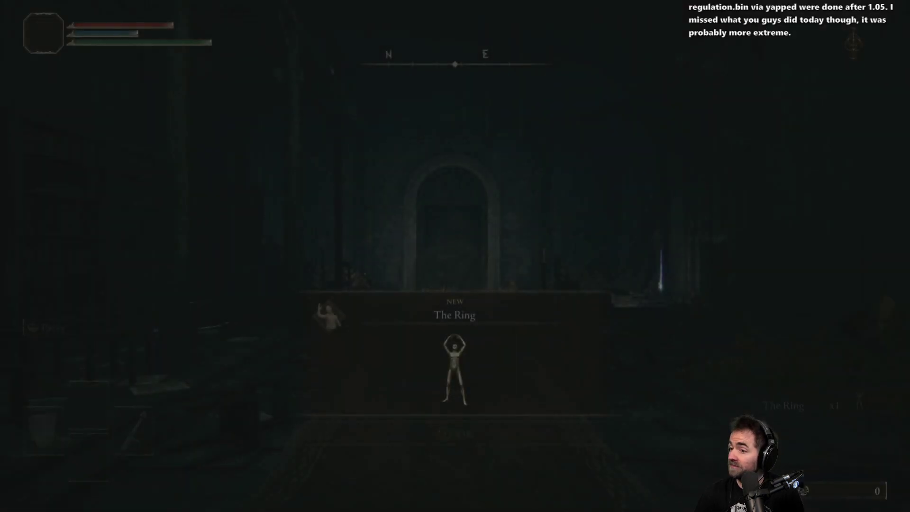
- Pick up the Tarnished's Wizened Finger in the starting chapel and go to the exit door
key(Escape)
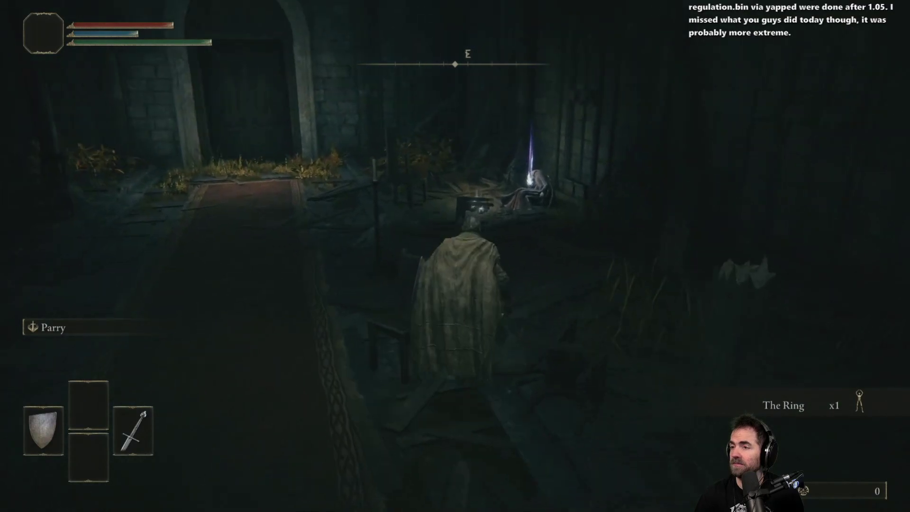
key(e)
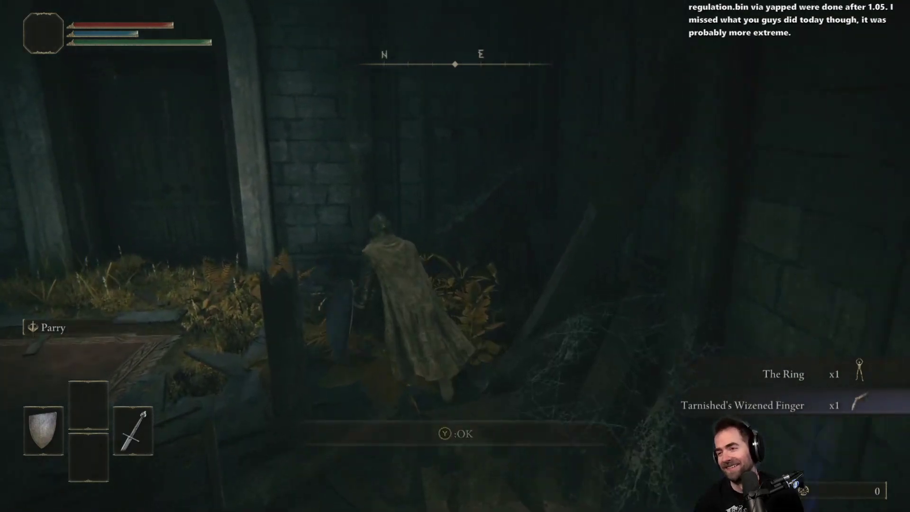
key(w)
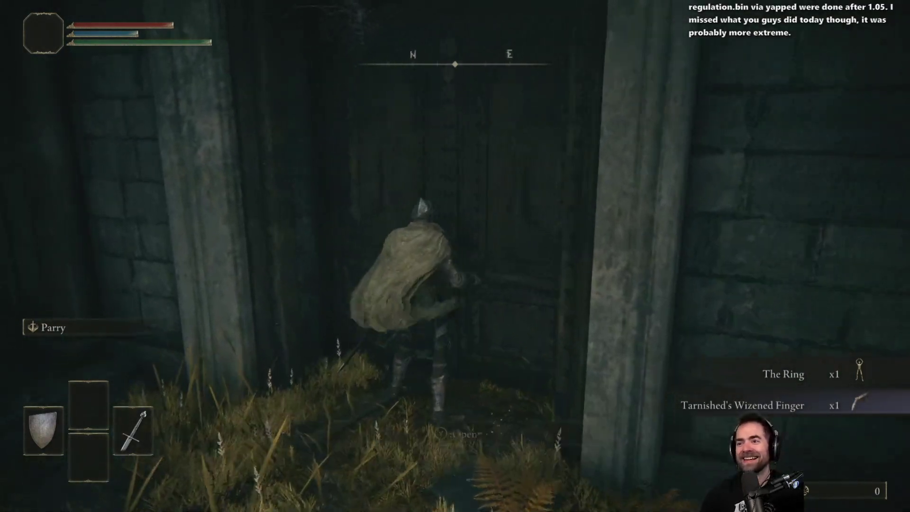
- Remove the character's chest and leg armor in the Equipment menu and return to the game
key(Escape)
key(e)
key(Down)
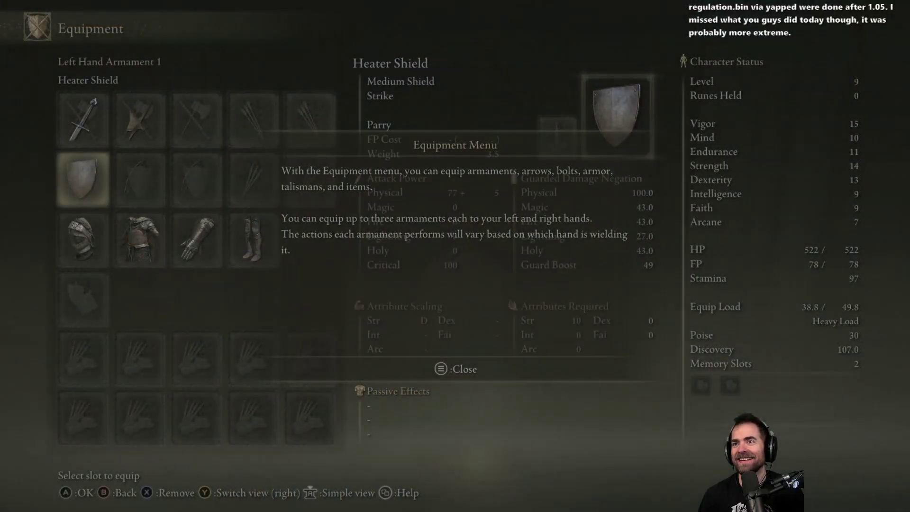
key(Escape)
key(Up)
key(Right)
key(r)
key(Down)
key(Down)
key(r)
key(Right)
key(Right)
key(r)
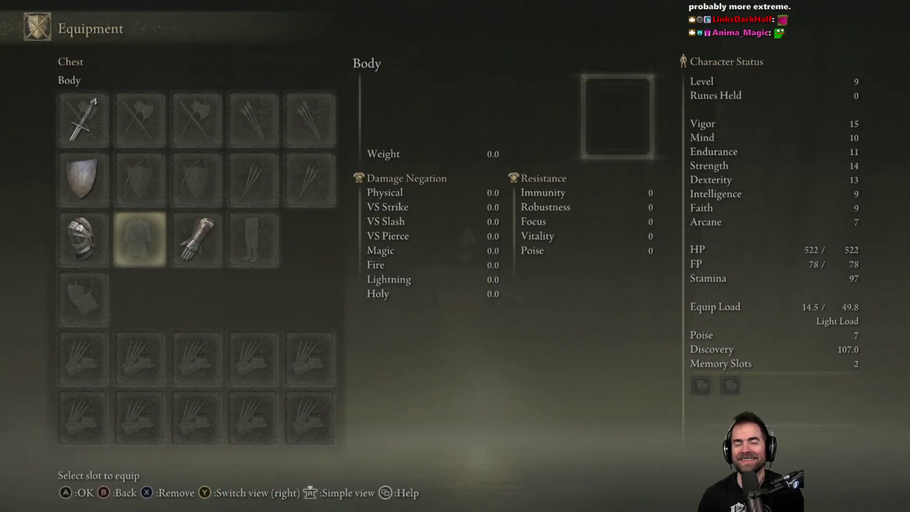
key(Escape)
key(Escape)
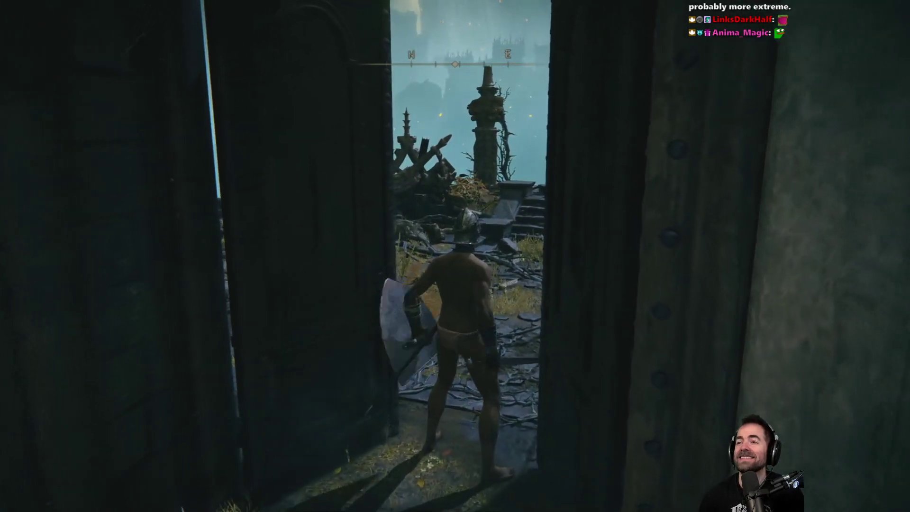
- Run from the Chapel of Anticipation across the rope bridge and through the archway into the statue courtyard
key(w)
key(w)
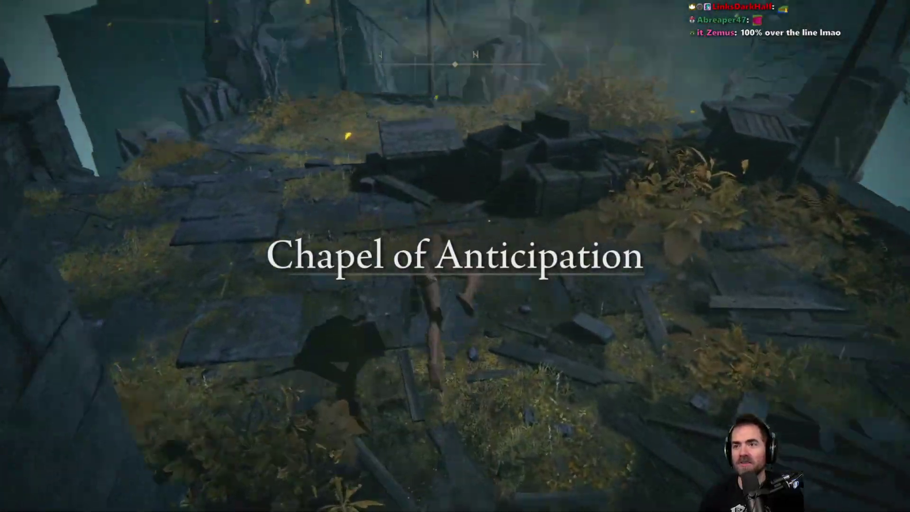
key(w)
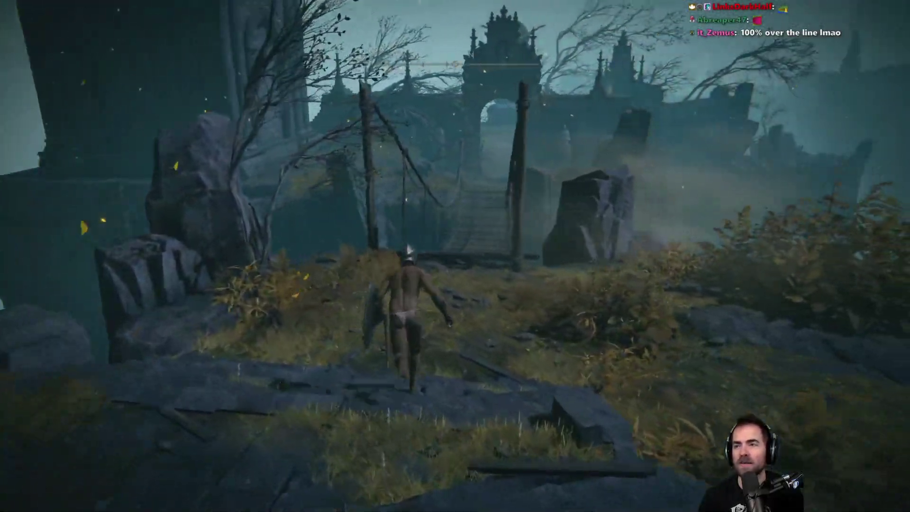
key(w)
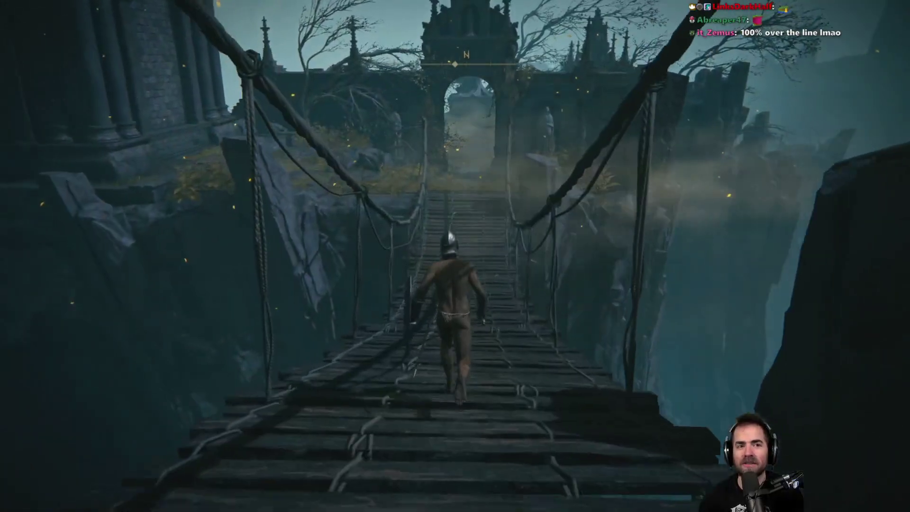
key(w)
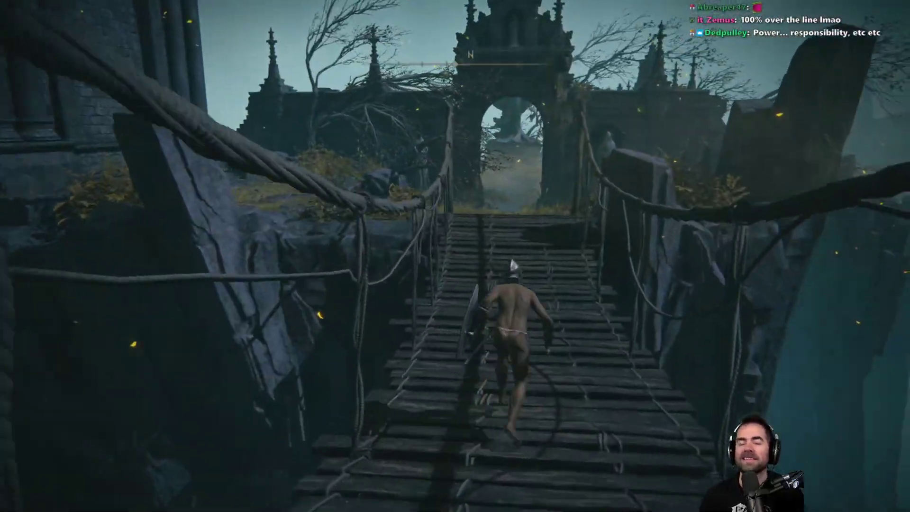
key(w)
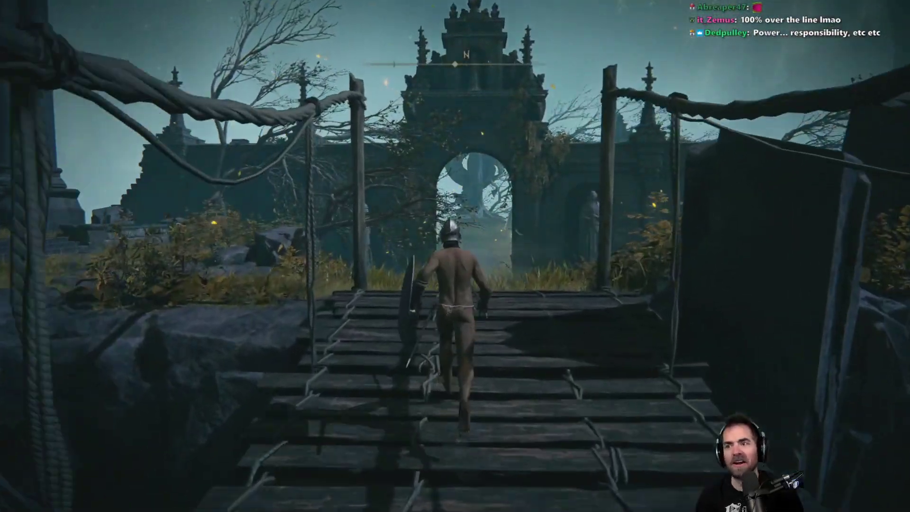
key(w)
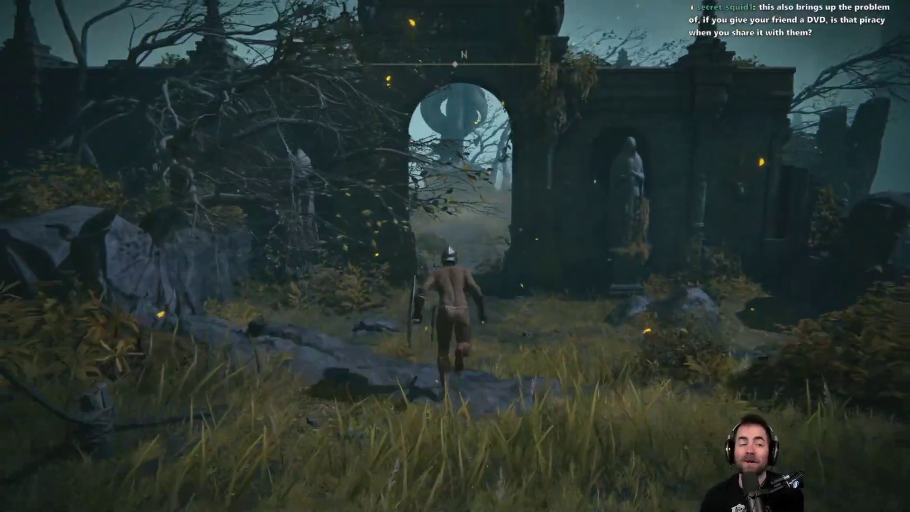
key(w)
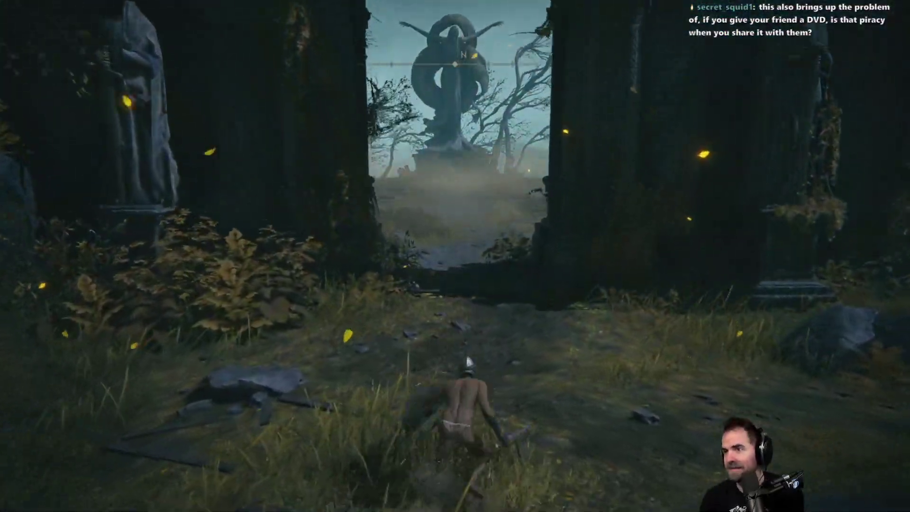
key(w)
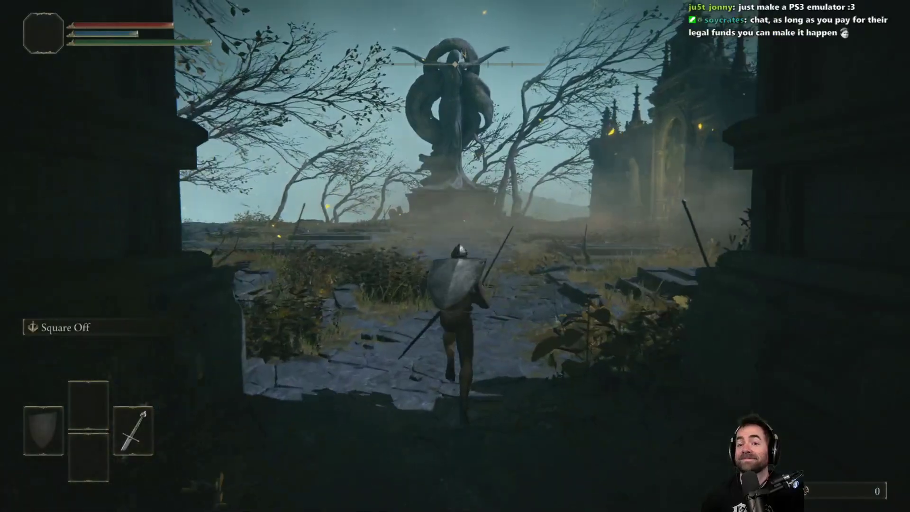
key(w)
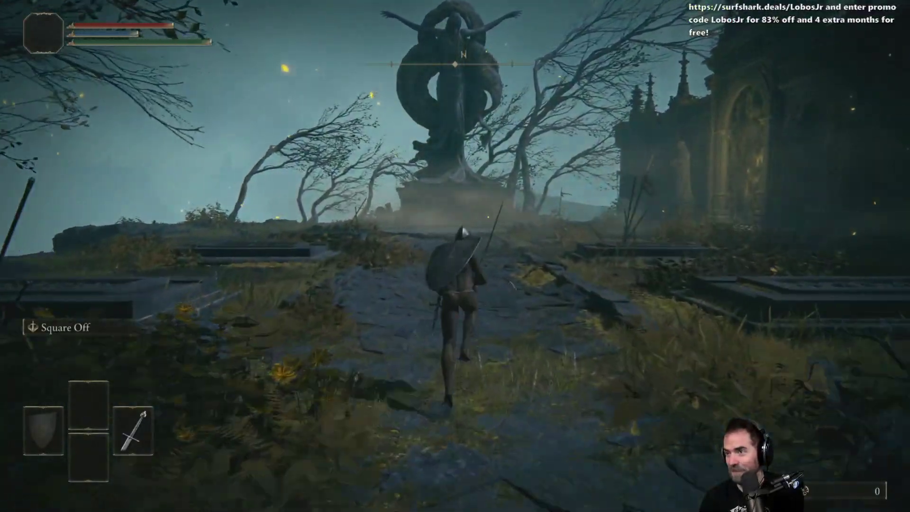
- Run into the statue courtyard, lock on to the Grafted Scion and strike it to test its HP while dodging its attacks
key(w)
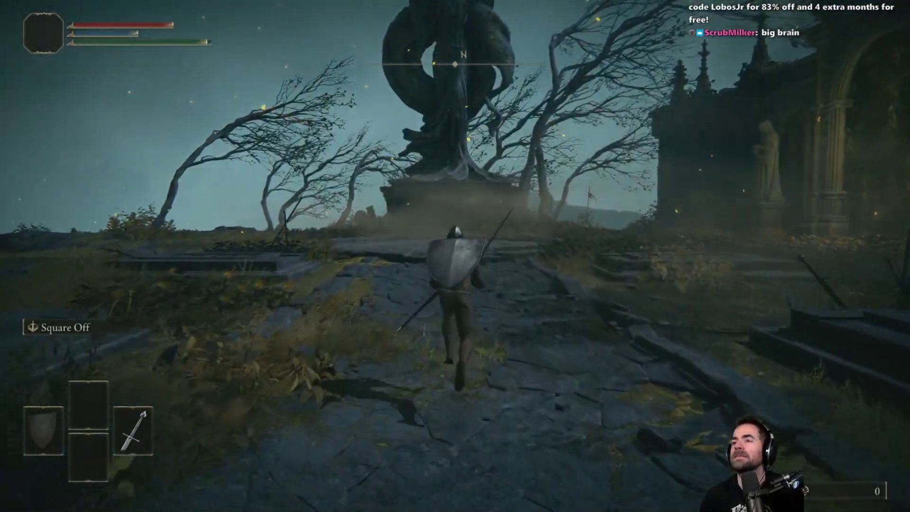
key(w)
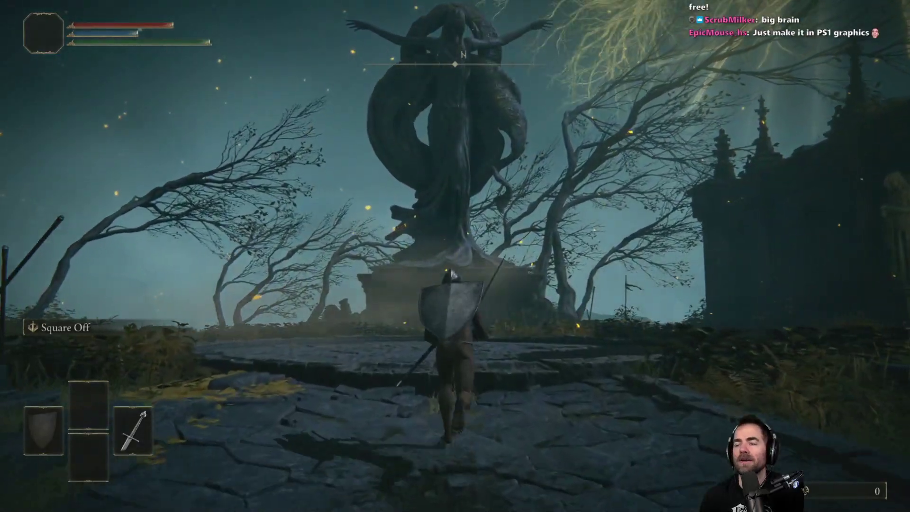
key(w)
key(q)
key(f)
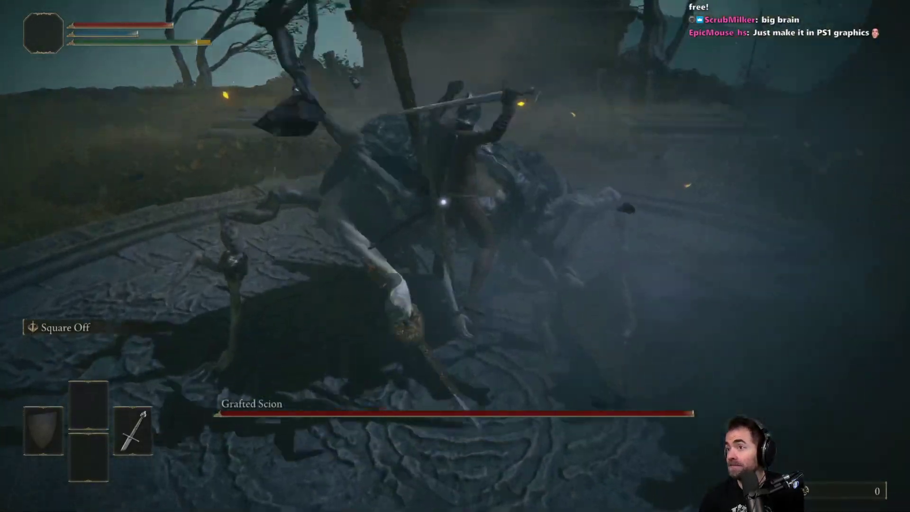
key(space)
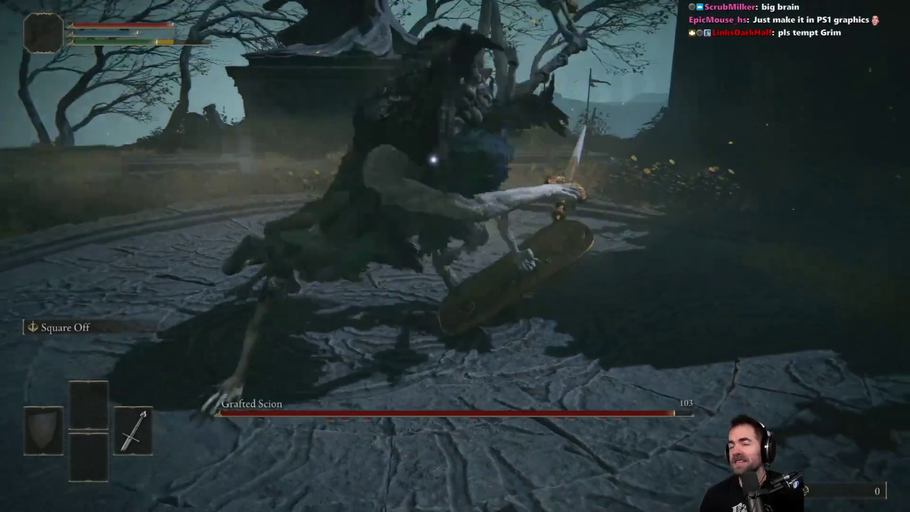
key(space)
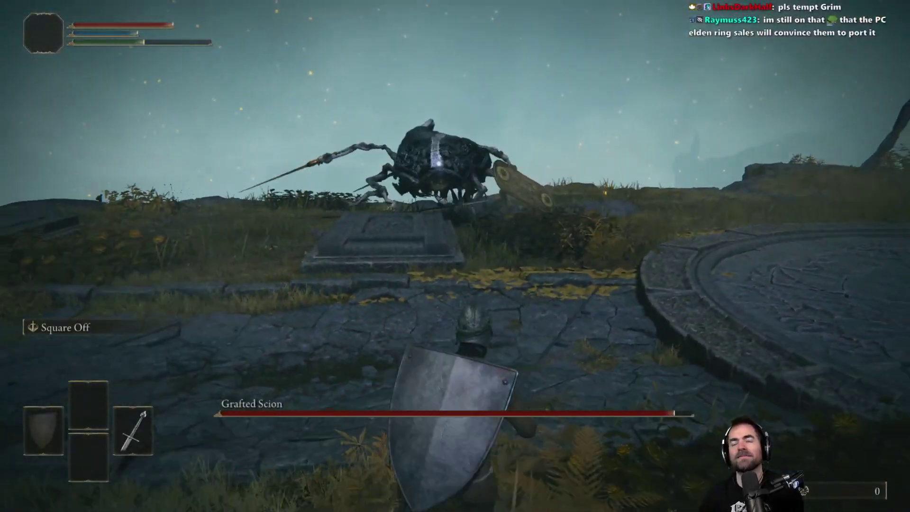
key(s)
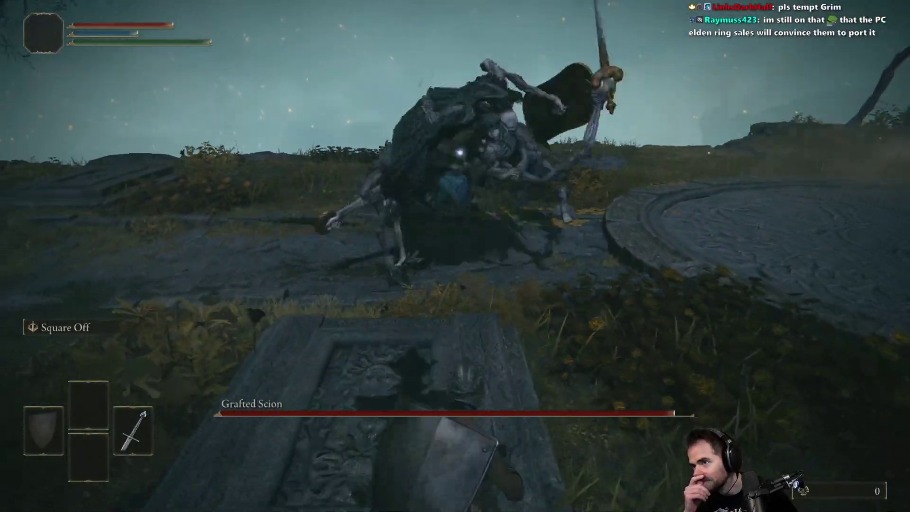
- Quit the current playthrough and close ELDEN RING completely
key(Escape)
key(Up)
key(Return)
key(Return)
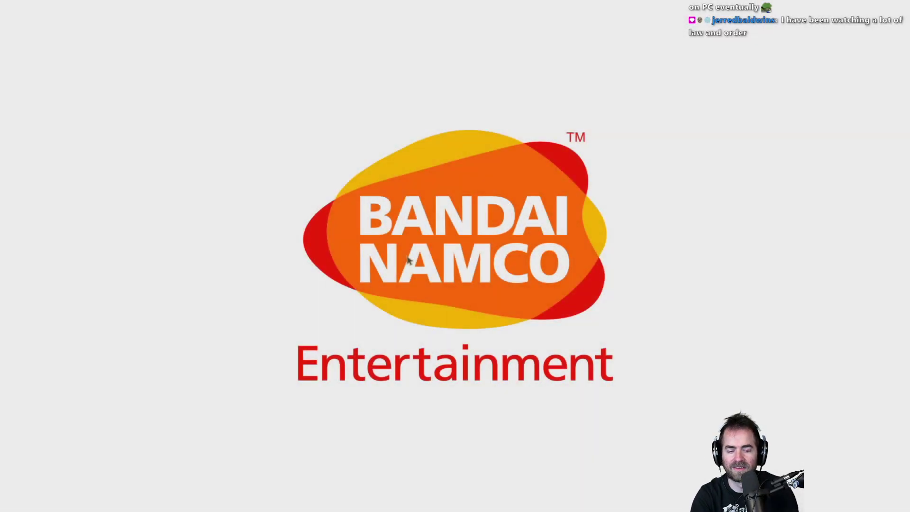
key(alt+F4)
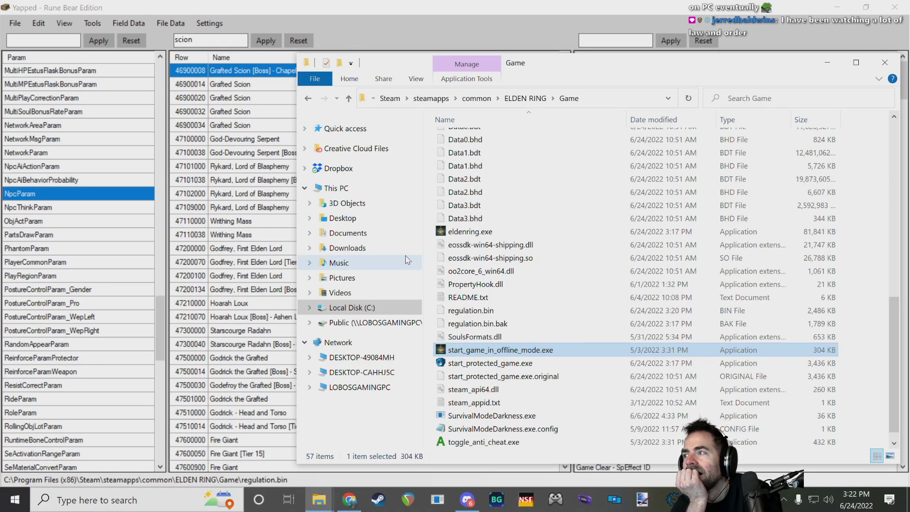
- Inspect regulation.bin.bak and the save folder's files, and switch to Yapped to check the Grafted Scion's Base HP
click(521, 322)
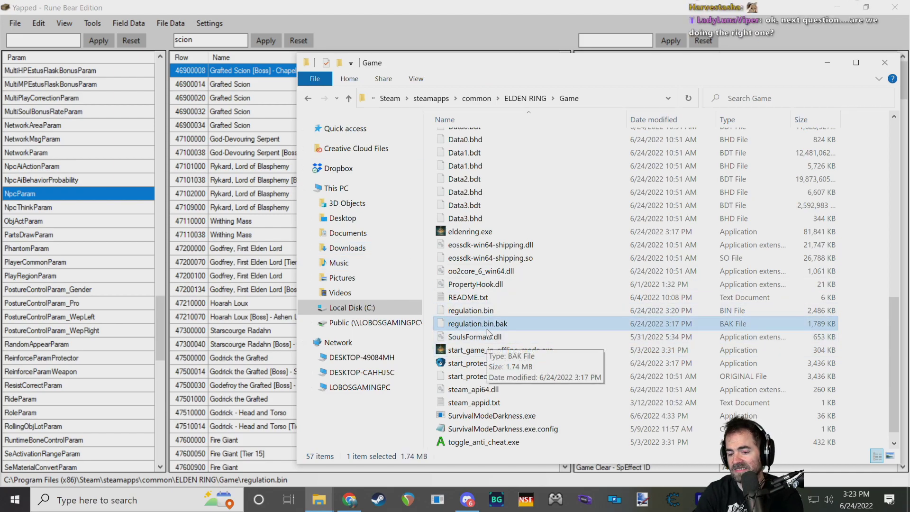
click(319, 500)
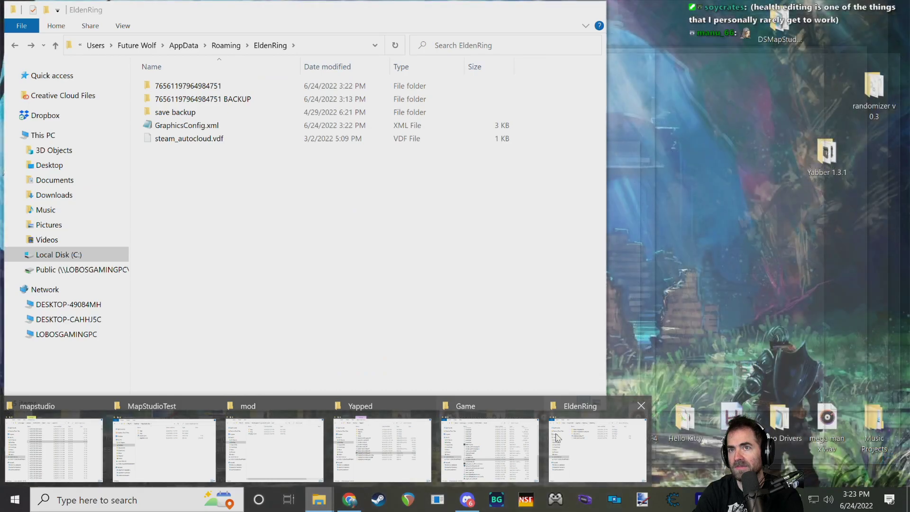
click(557, 437)
double_click(180, 86)
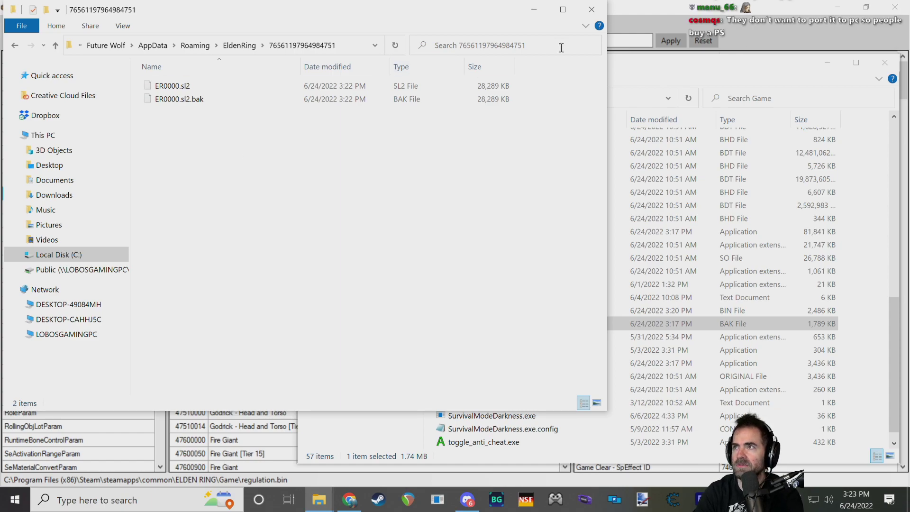
click(637, 12)
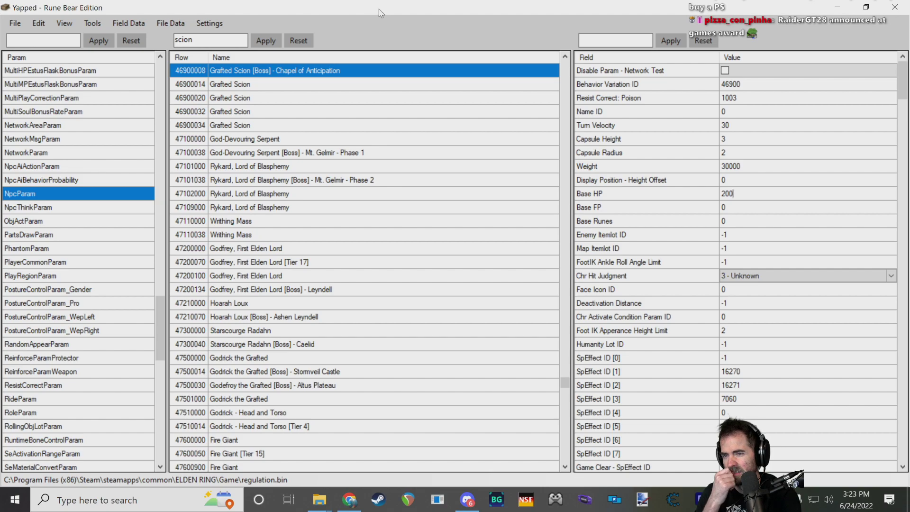
- Delete the ER0000.sl2 save file from the account's save folder in File Explorer
mouse_move(319, 499)
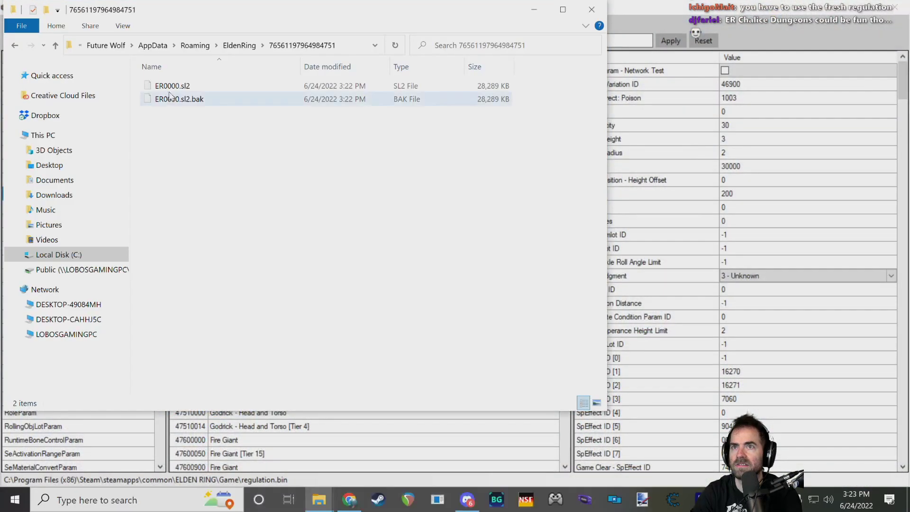
click(597, 451)
click(168, 86)
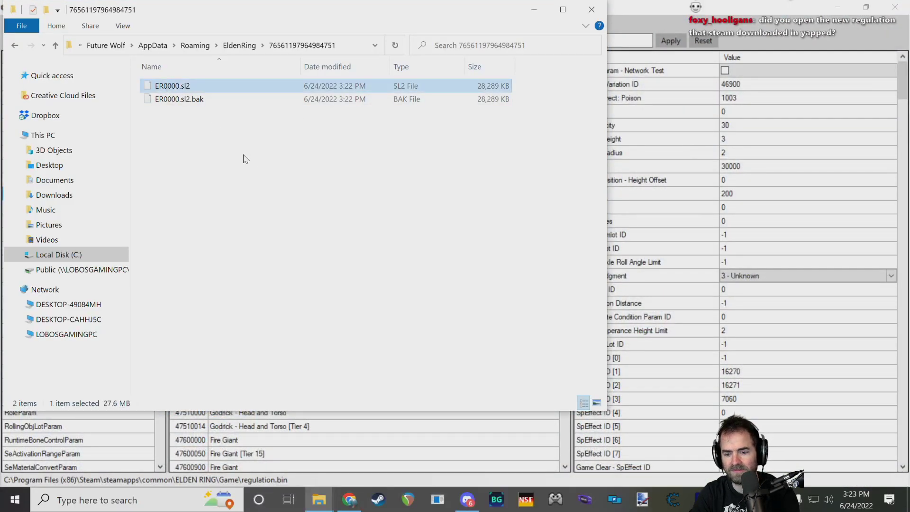
key(Delete)
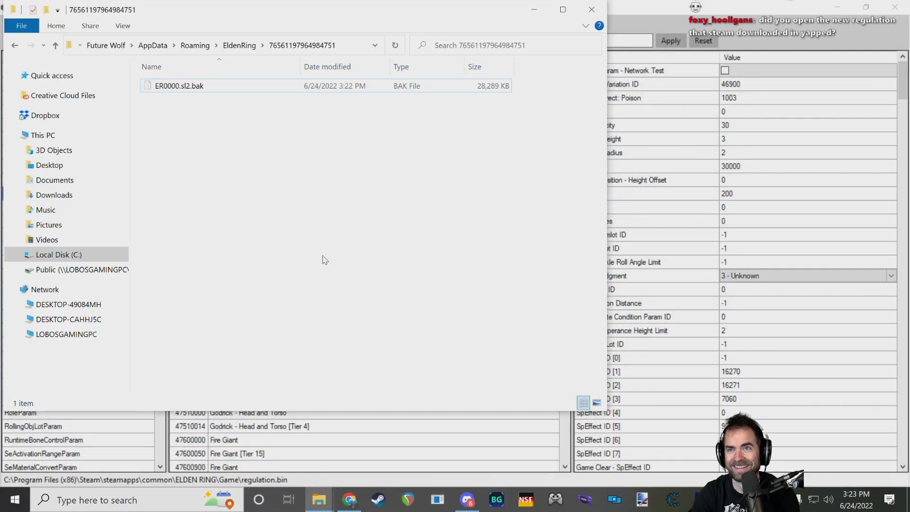
click(378, 500)
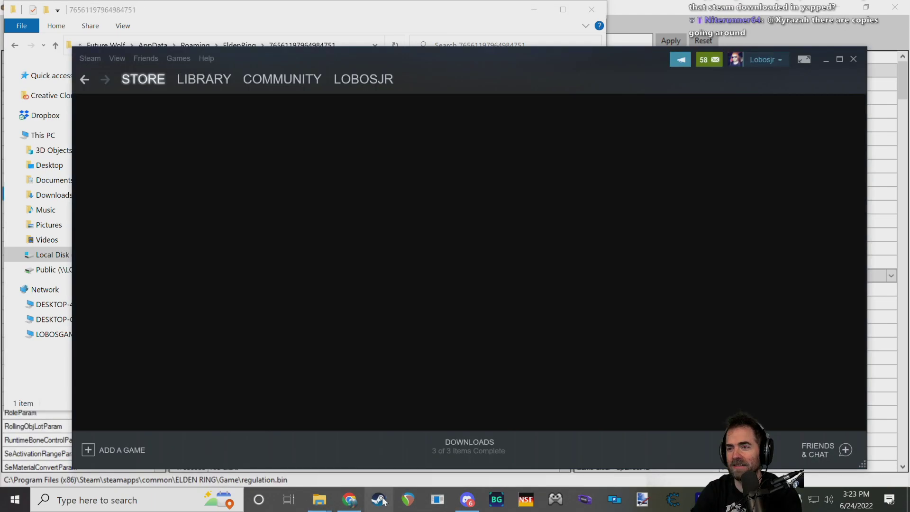
mouse_move(319, 499)
click(494, 436)
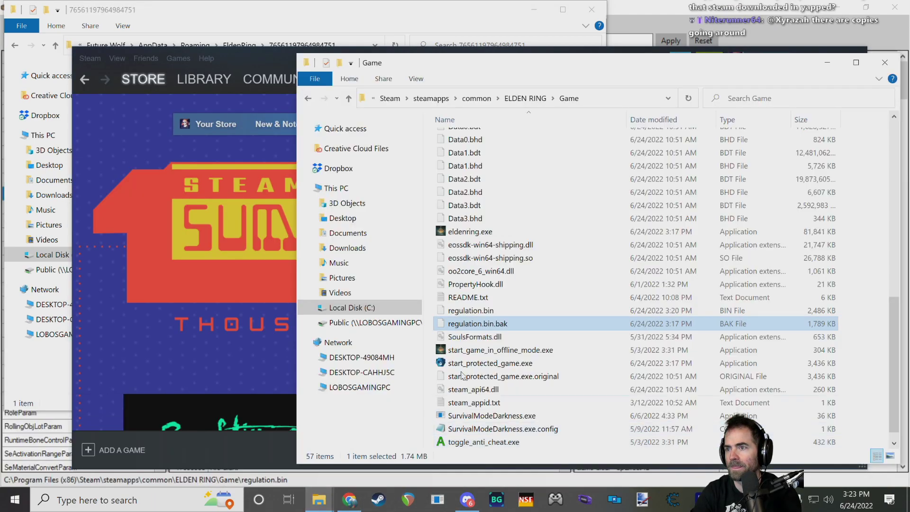
double_click(493, 350)
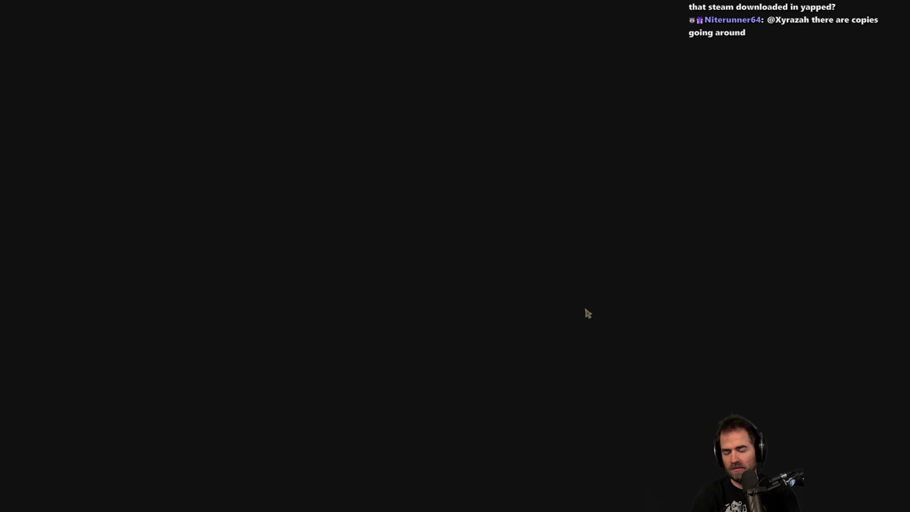
key(alt+Tab)
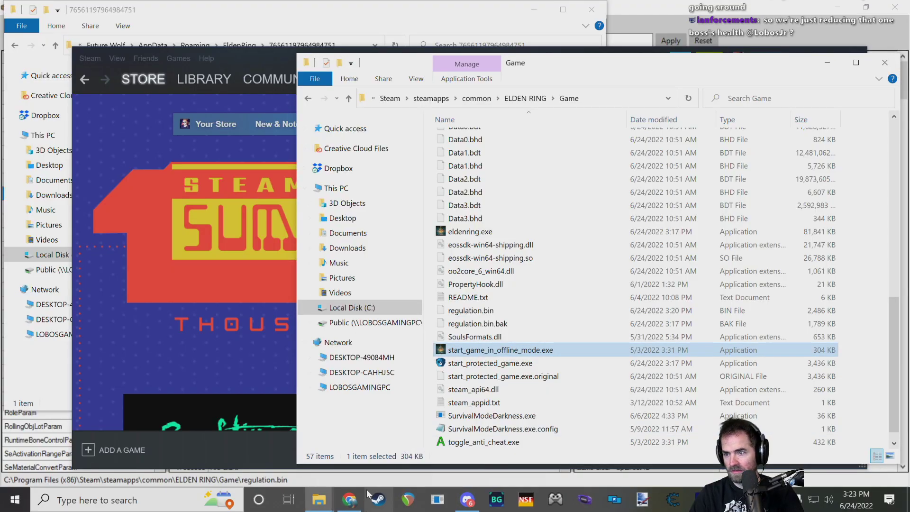
- Delete the remaining ER0000.sl2.bak backup so the account's save folder is empty
click(320, 500)
click(550, 454)
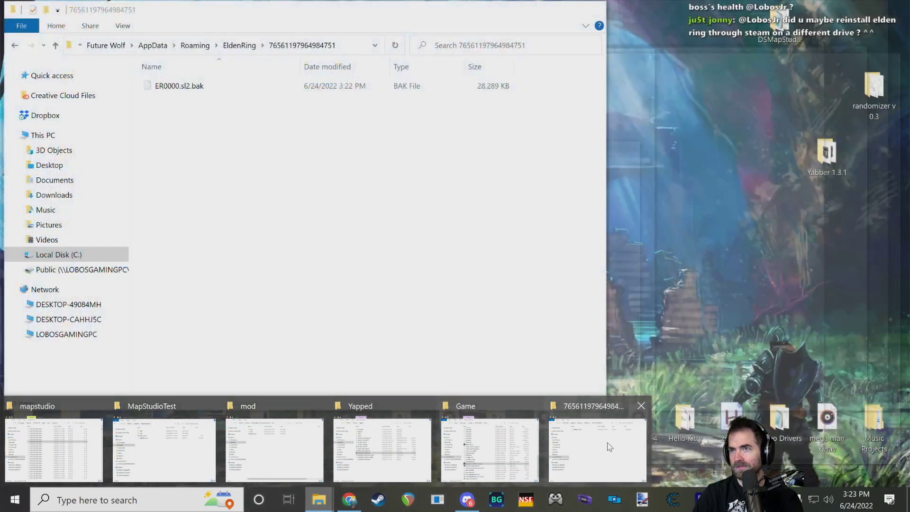
drag(197, 111, 154, 36)
key(Delete)
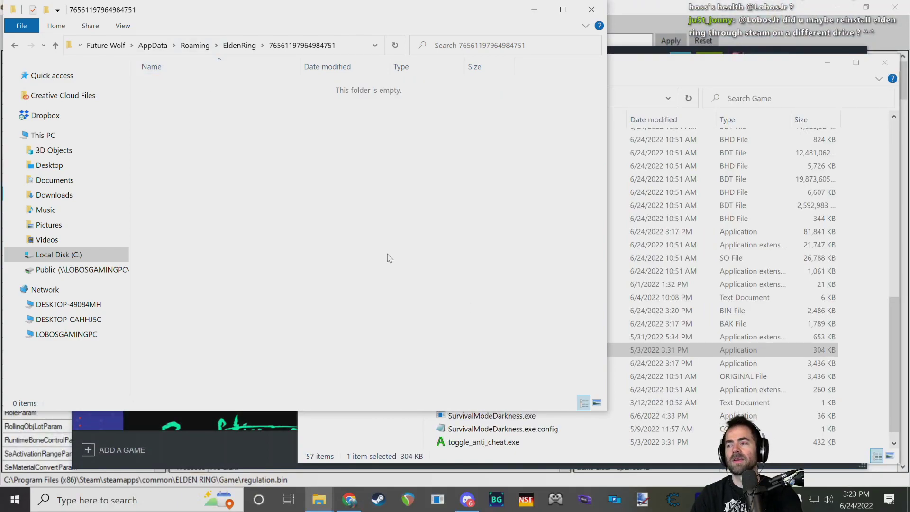
- Start ELDEN RING with start_game_in_offline_mode.exe from the Game folder
click(565, 336)
double_click(567, 351)
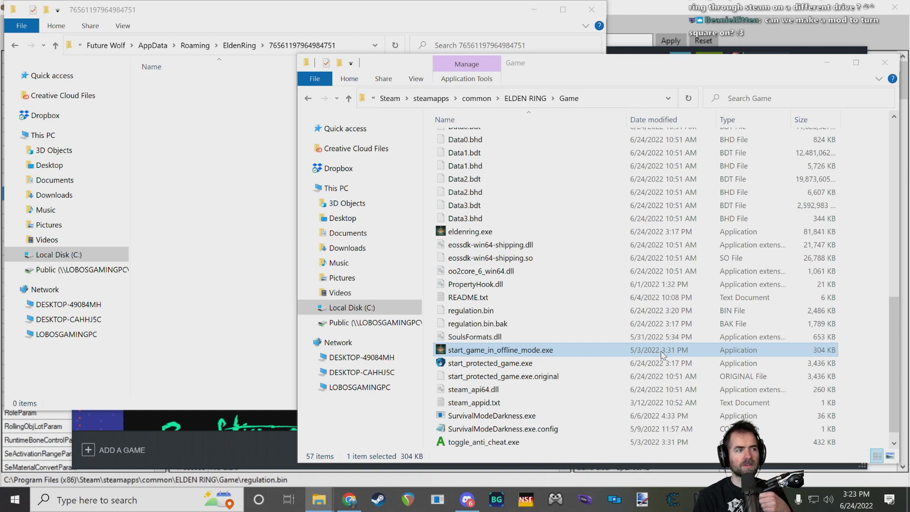
click(536, 327)
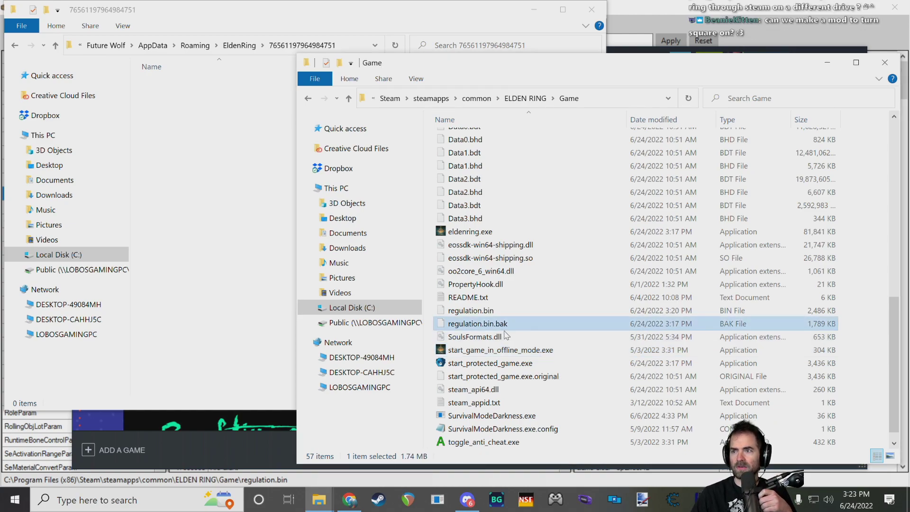
double_click(520, 351)
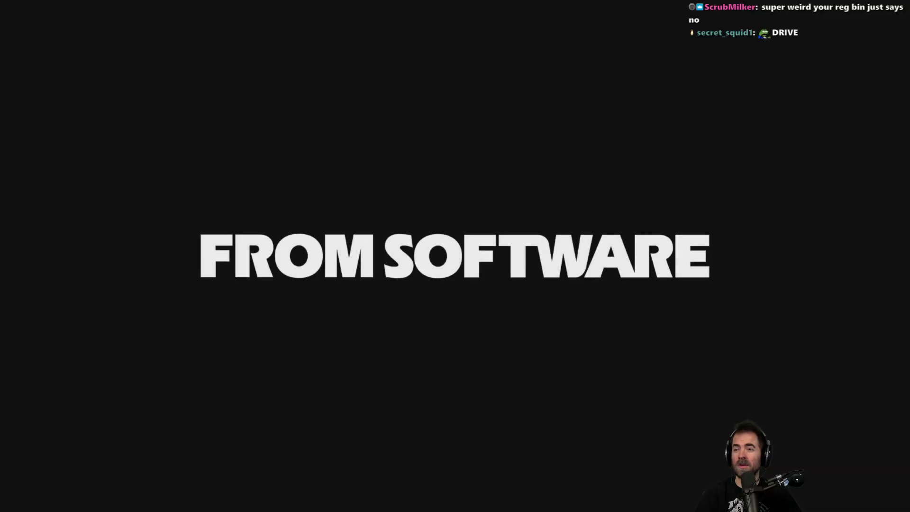
- Accept the startup agreements, including the data analysis policy, and cancel retrying the failed save
key(Return)
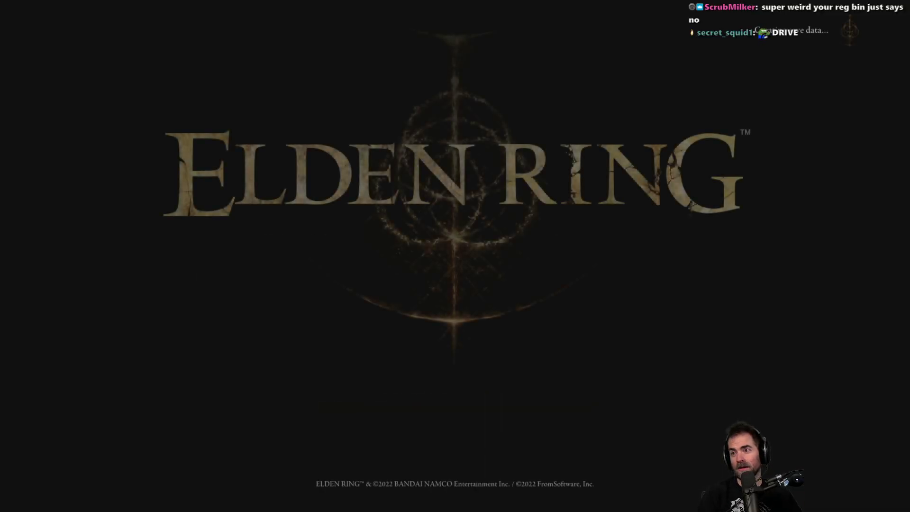
key(Return)
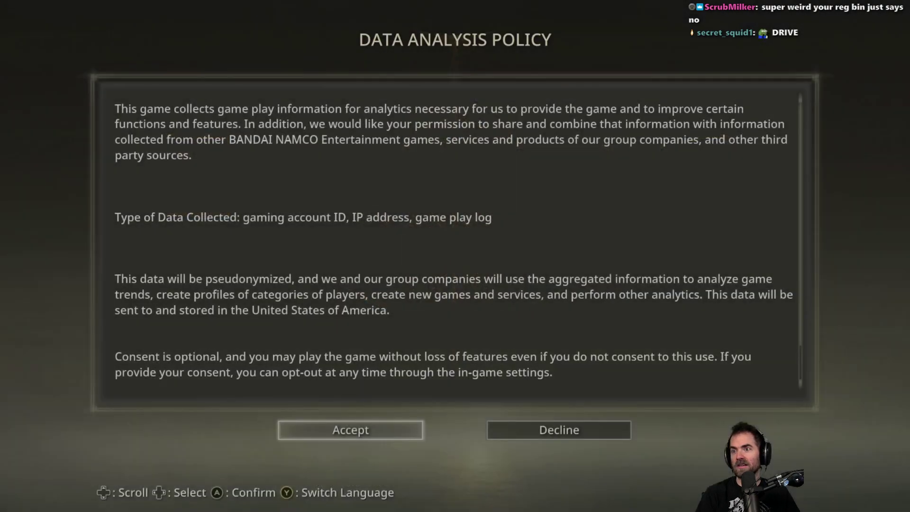
key(Return)
key(Return)
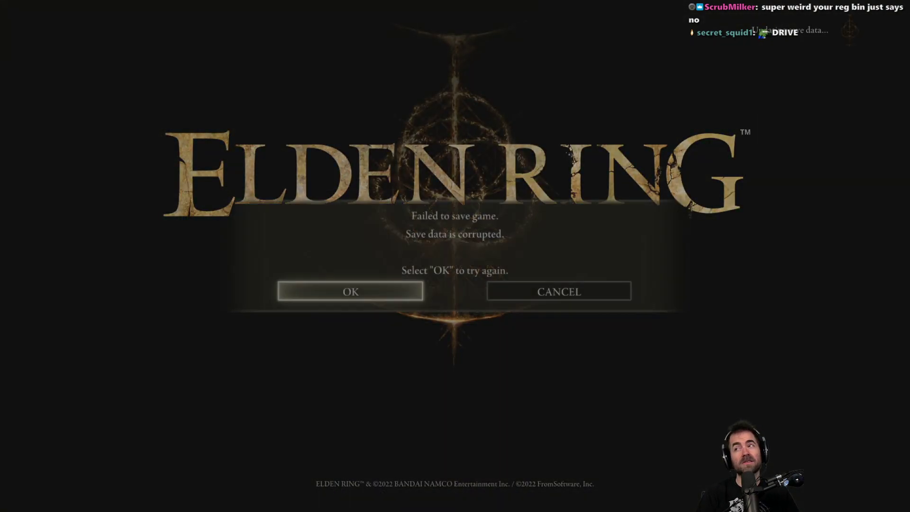
key(Right)
key(Return)
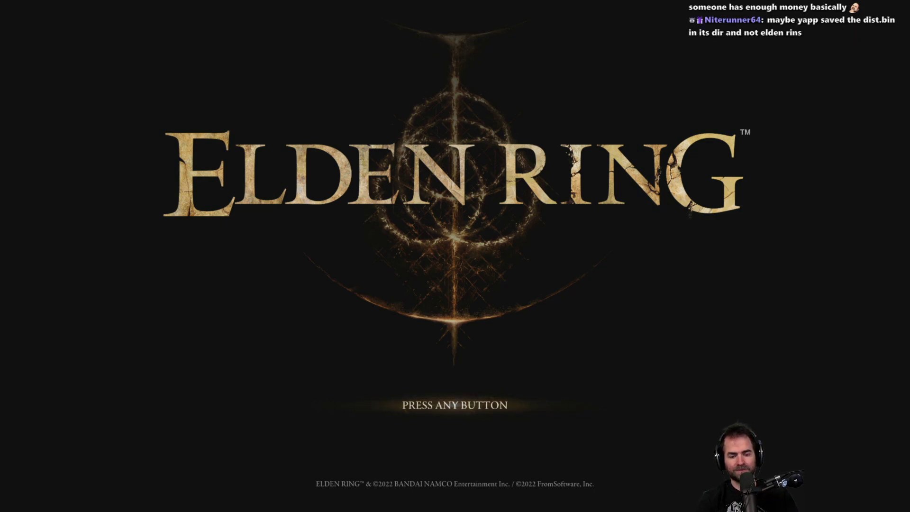
- Switch to the Game folder in File Explorer and compare the modification dates and sizes of eldenring.exe, regulation.bin and regulation.bin.bak
key(alt+Tab)
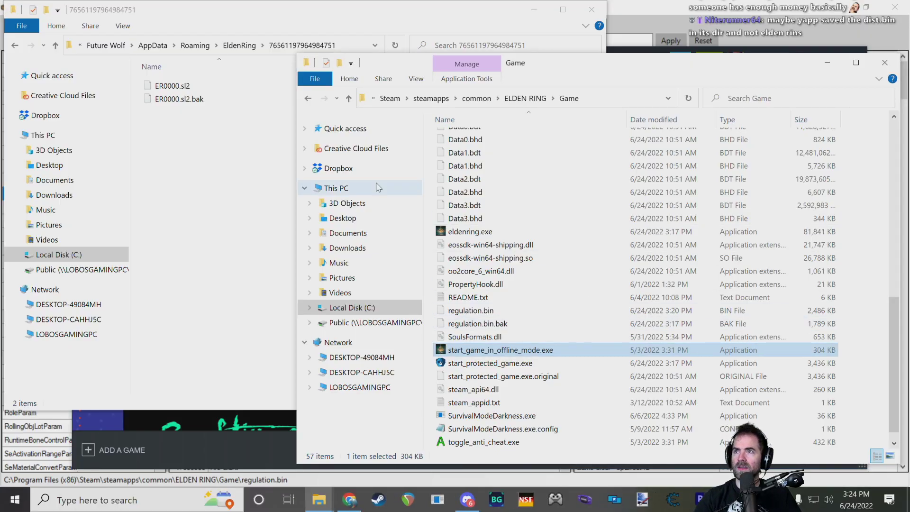
drag(585, 57, 465, 41)
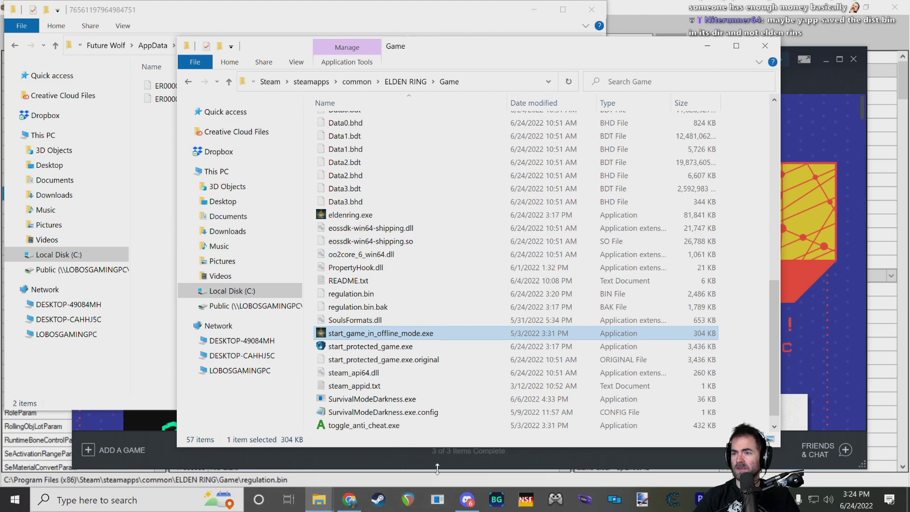
mouse_move(290, 10)
mouse_down()
mouse_move(310, 30)
mouse_move(287, 23)
mouse_up()
click(694, 309)
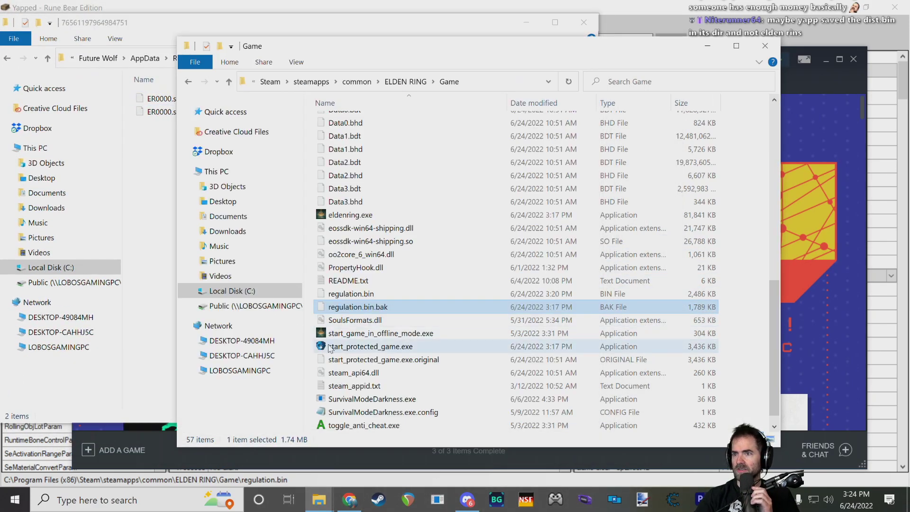
click(546, 217)
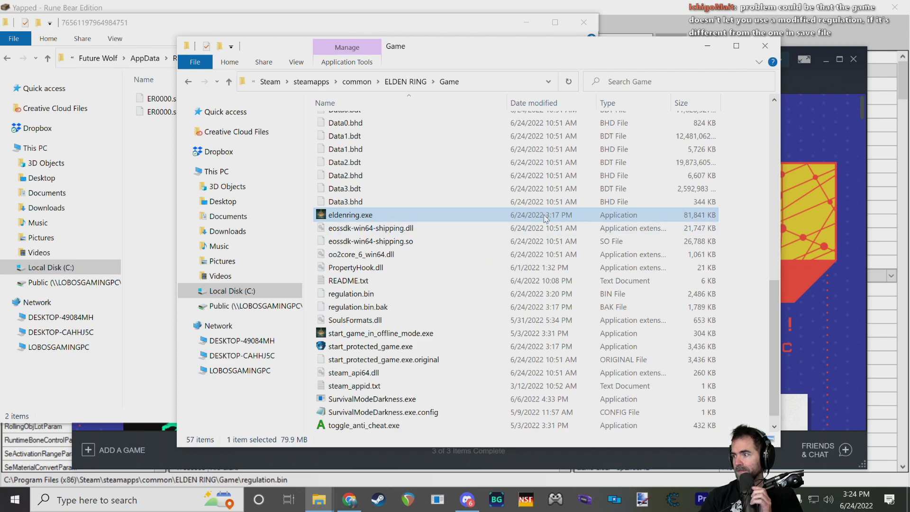
click(753, 224)
click(676, 218)
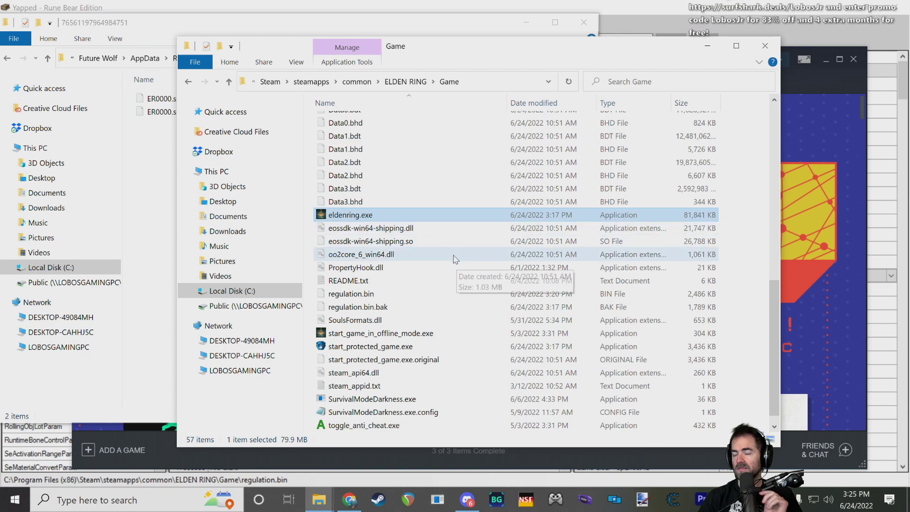
click(743, 245)
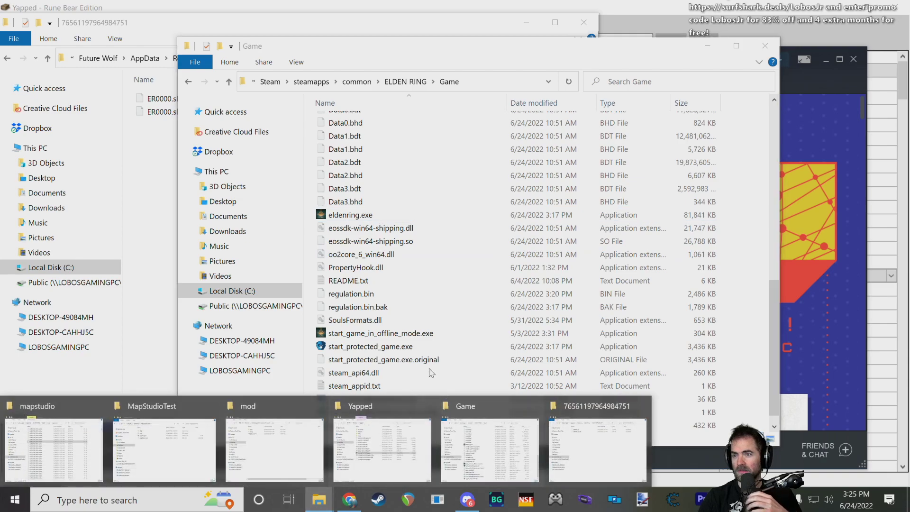
click(387, 346)
click(561, 294)
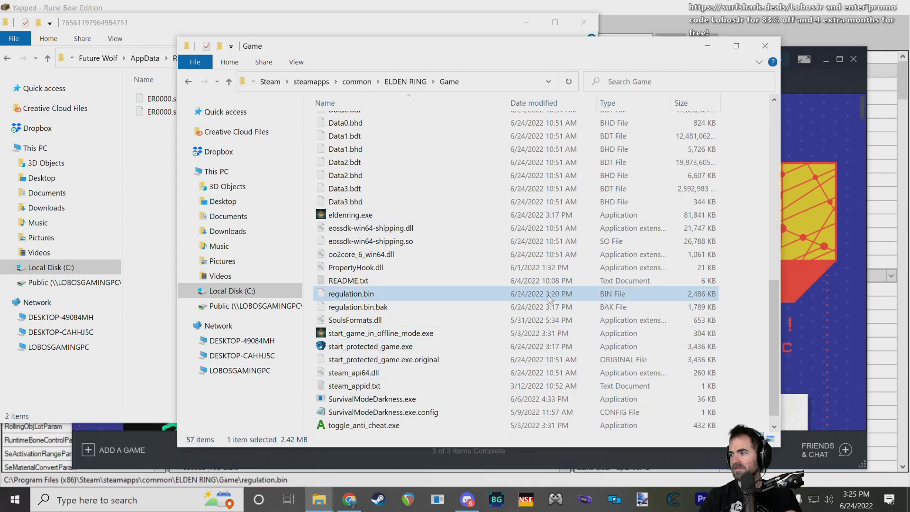
- Switch to Yapped and examine the field values of the Grafted Scion [Boss] - Chapel of Anticipation row in NpcParam
click(747, 321)
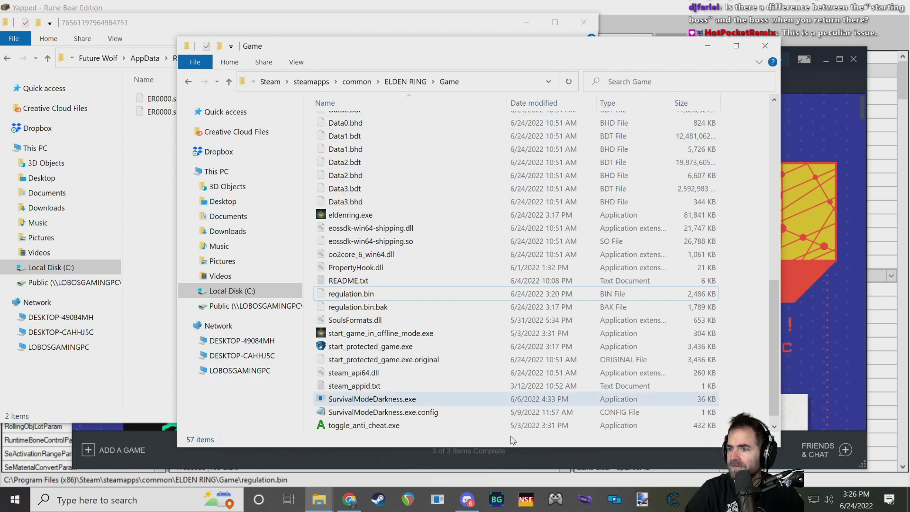
click(703, 500)
scroll(255, 101, up, 2)
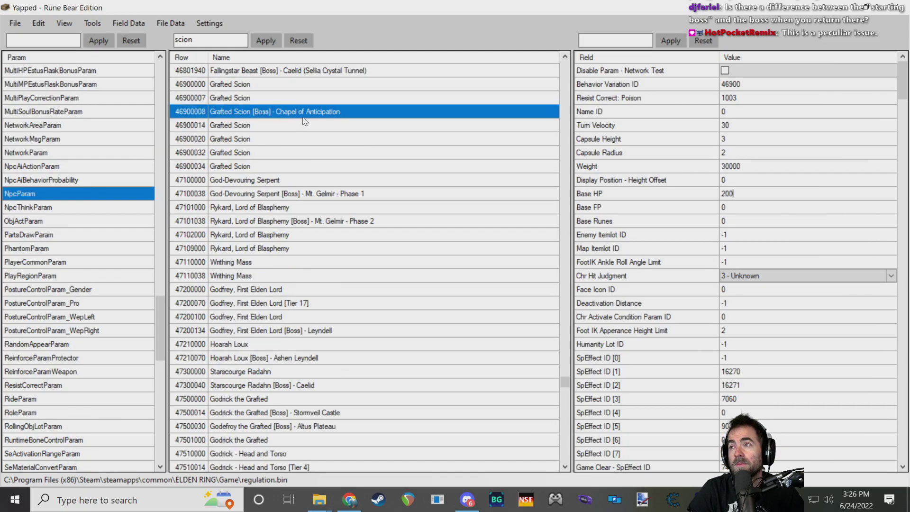
click(299, 153)
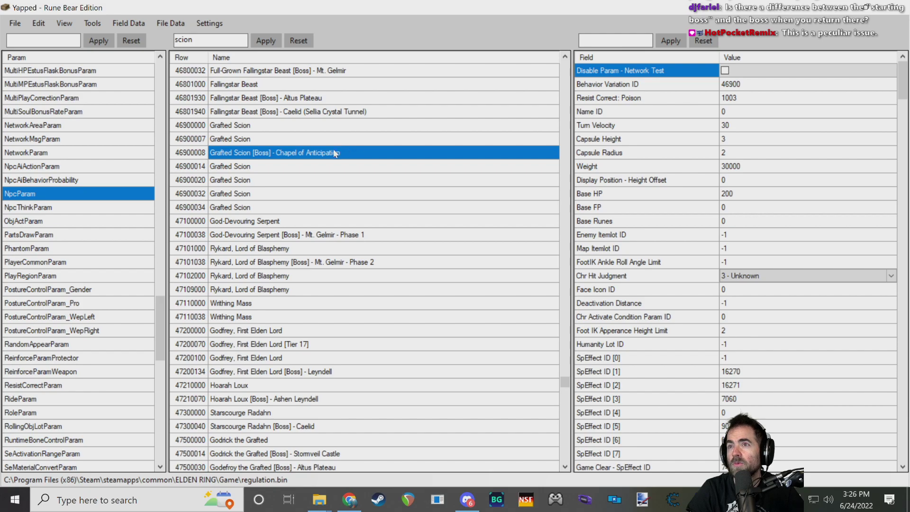
click(273, 165)
click(290, 152)
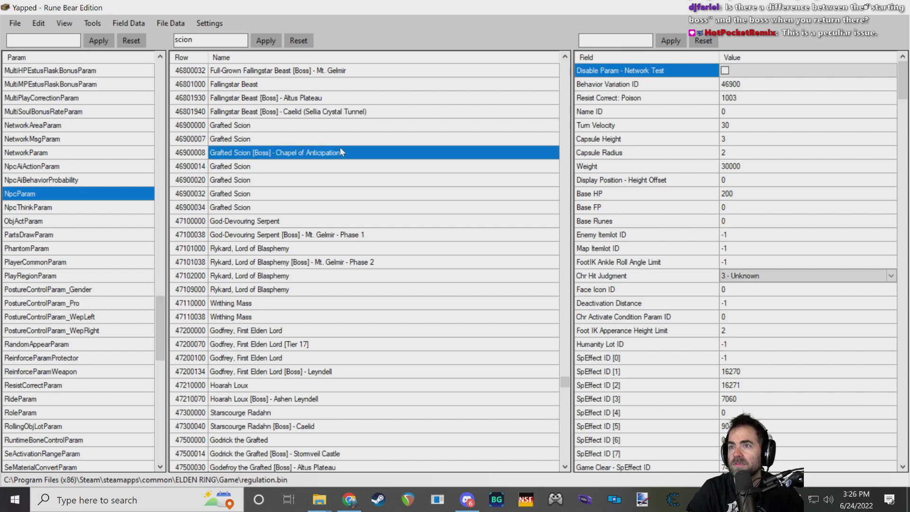
scroll(712, 223, down, 2)
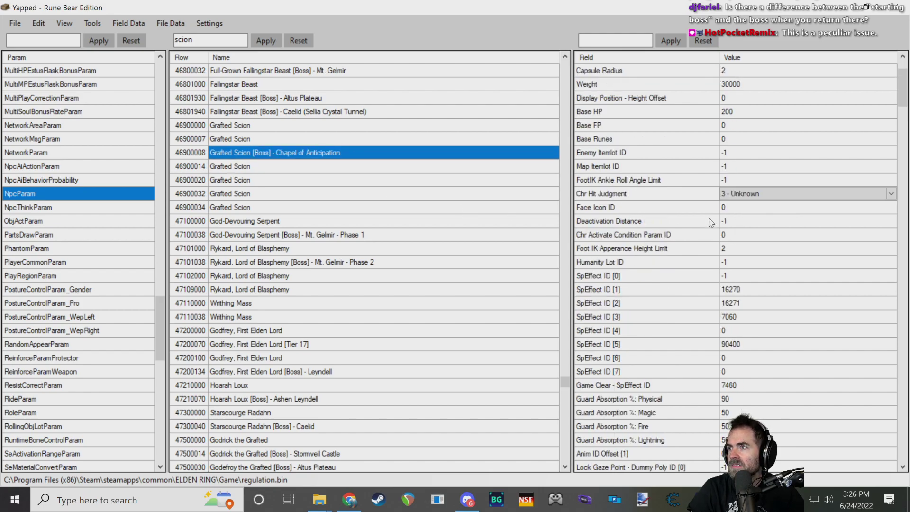
scroll(711, 222, down, 3)
scroll(711, 223, up, 5)
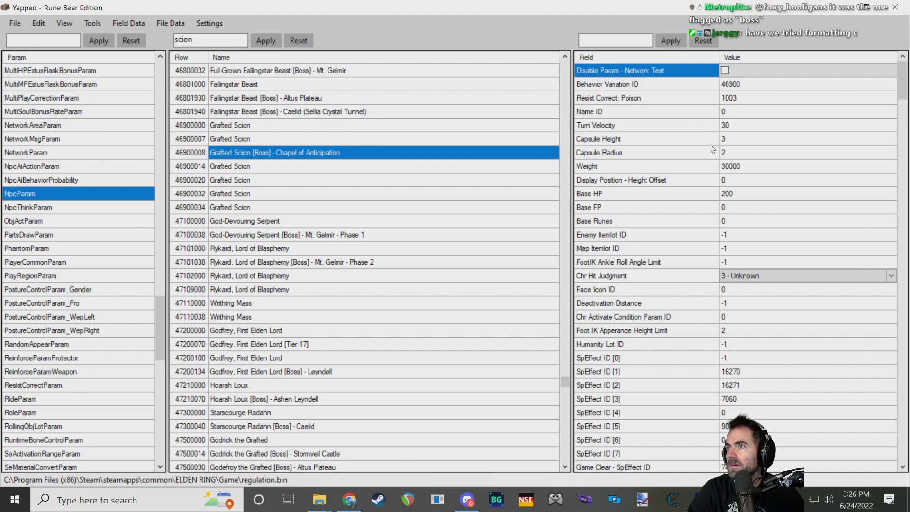
- Compare the Base HP, Base Runes and SpEffect values across all Grafted Scion rows from 46900000 to 46900034
click(348, 141)
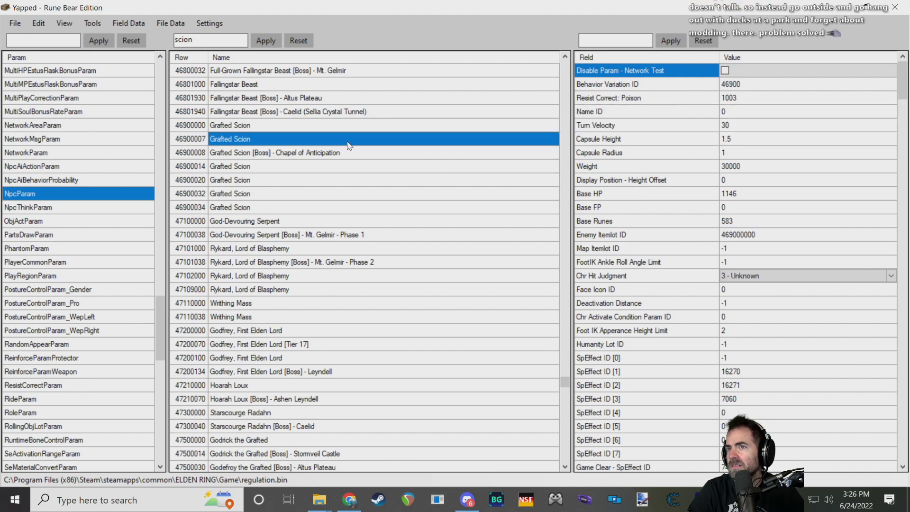
click(353, 129)
click(359, 142)
click(357, 132)
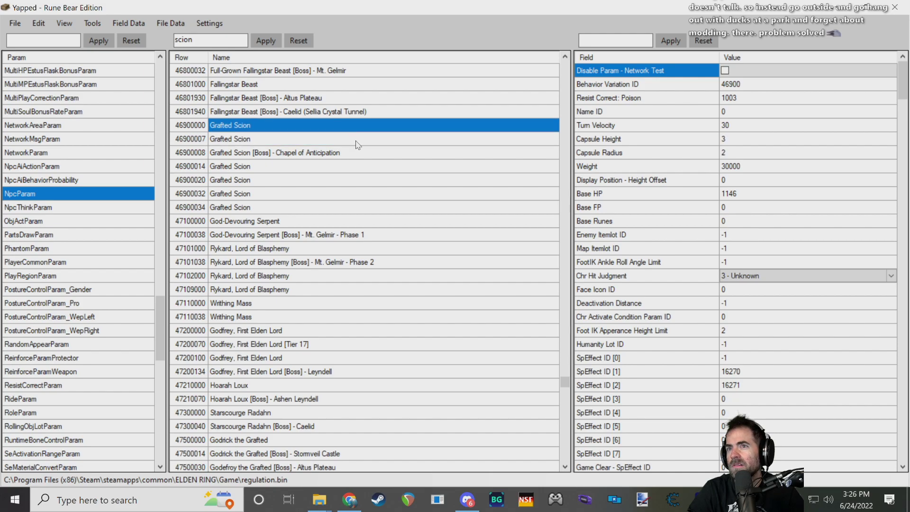
click(355, 141)
click(361, 154)
click(363, 169)
click(356, 182)
click(354, 195)
click(351, 213)
click(350, 192)
click(358, 131)
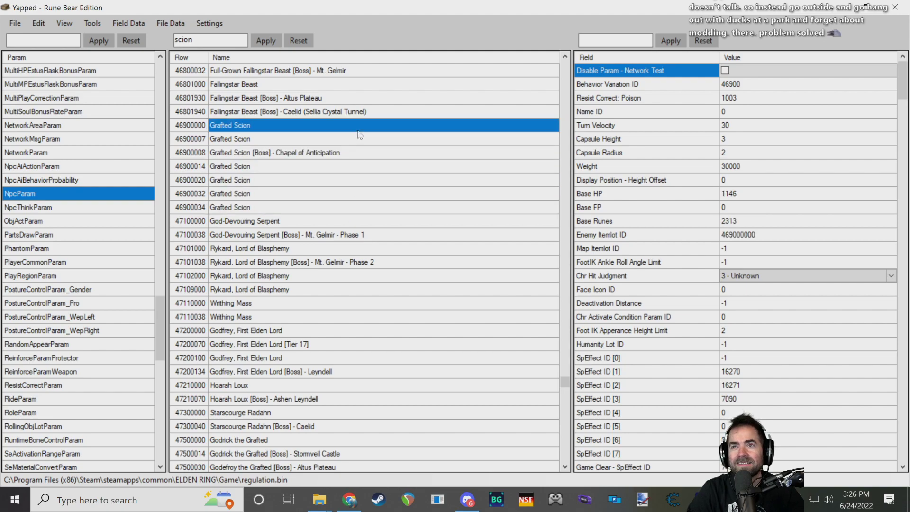
- Set the Base HP of the Grafted Scion [Boss] - Chapel of Anticipation row to 1
click(738, 194)
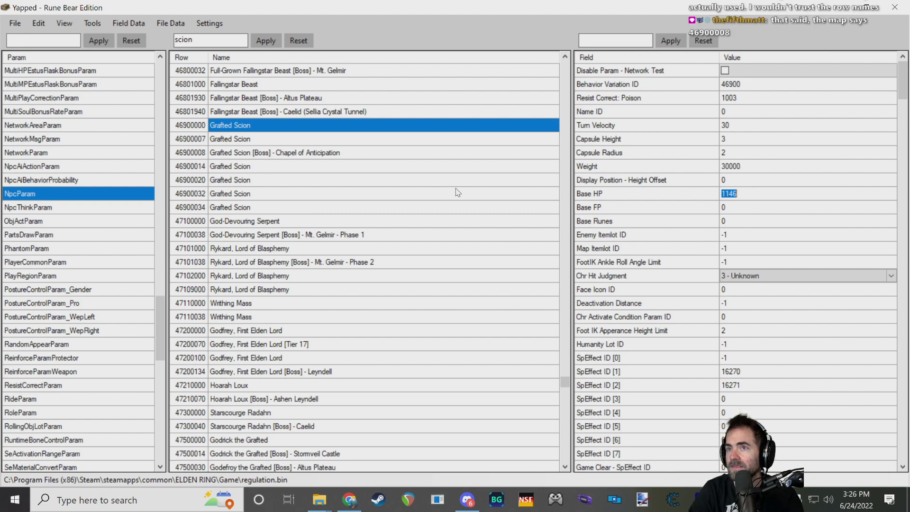
text(1)
click(363, 153)
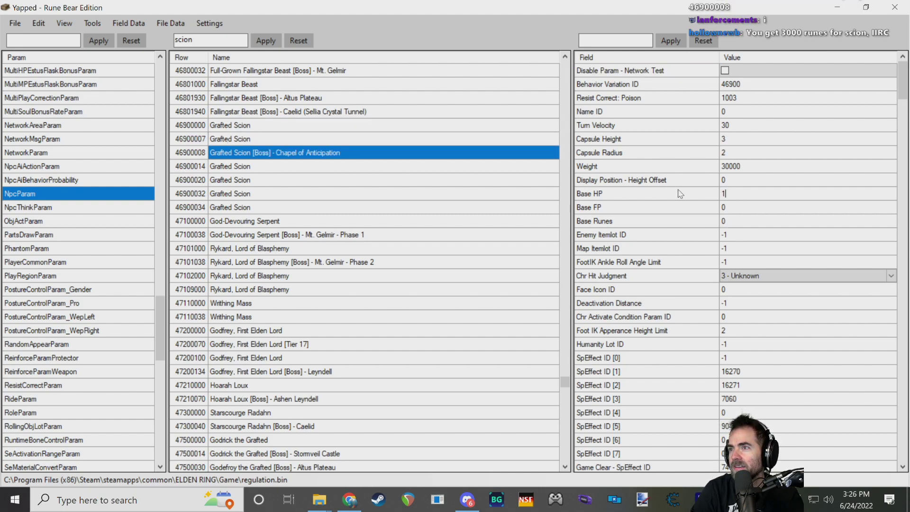
- Check the remaining Grafted Scion rows and set the Base HP of row 46900034 to 1
click(348, 170)
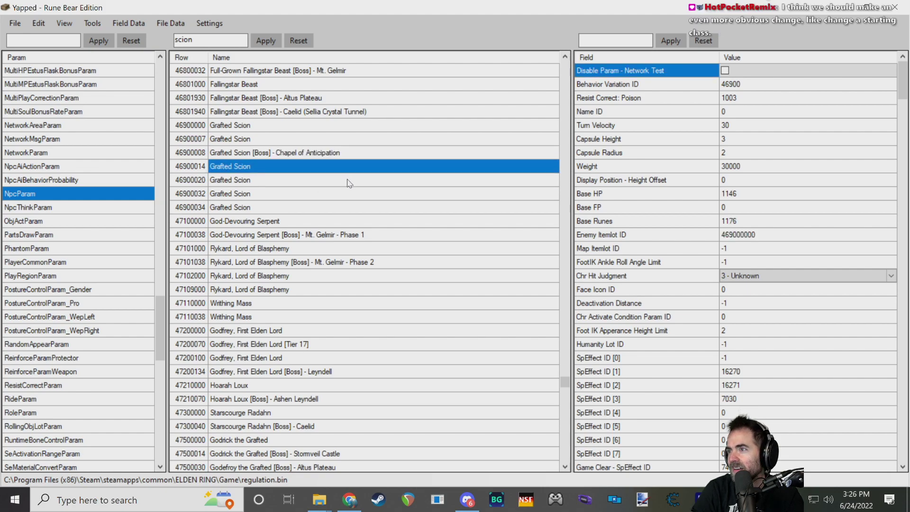
click(350, 182)
click(326, 195)
click(327, 208)
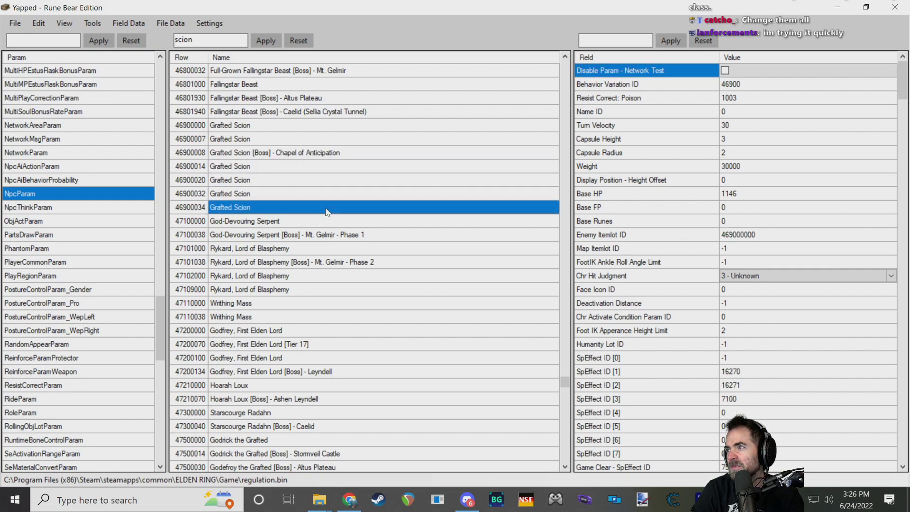
click(741, 197)
click(741, 196)
text(1)
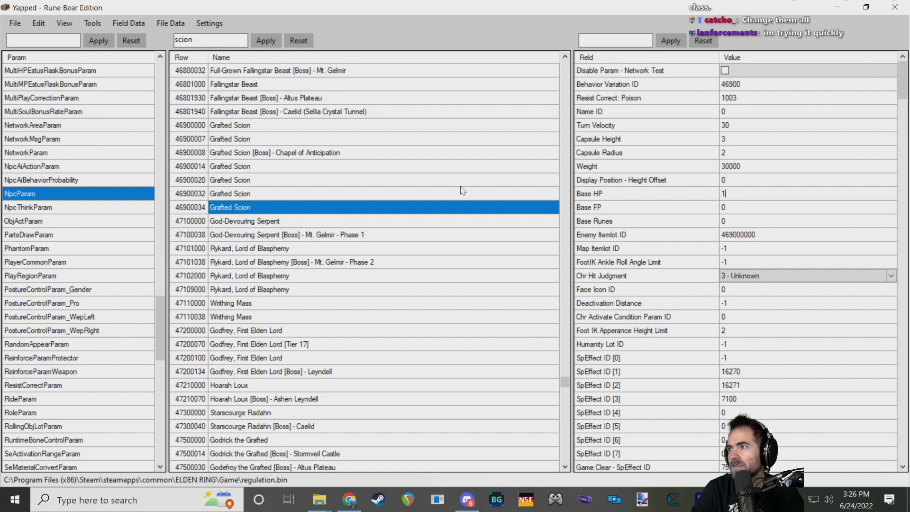
click(273, 168)
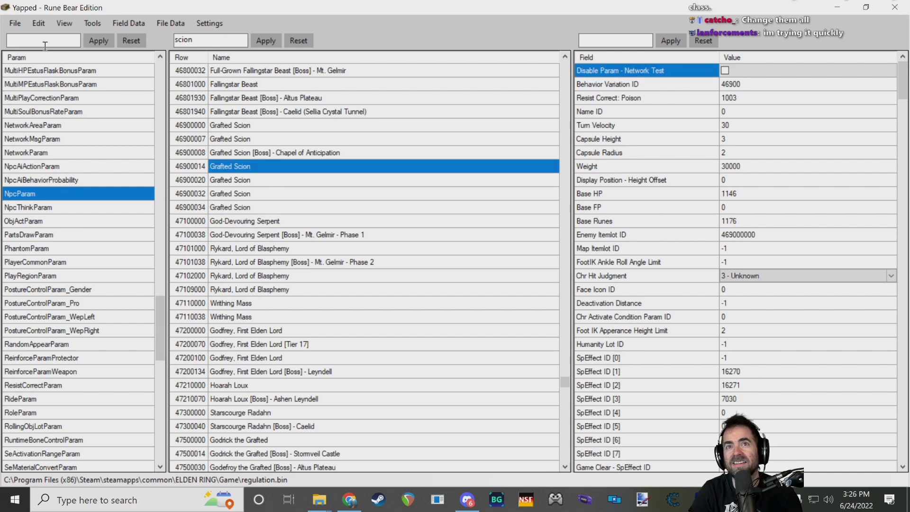
click(14, 23)
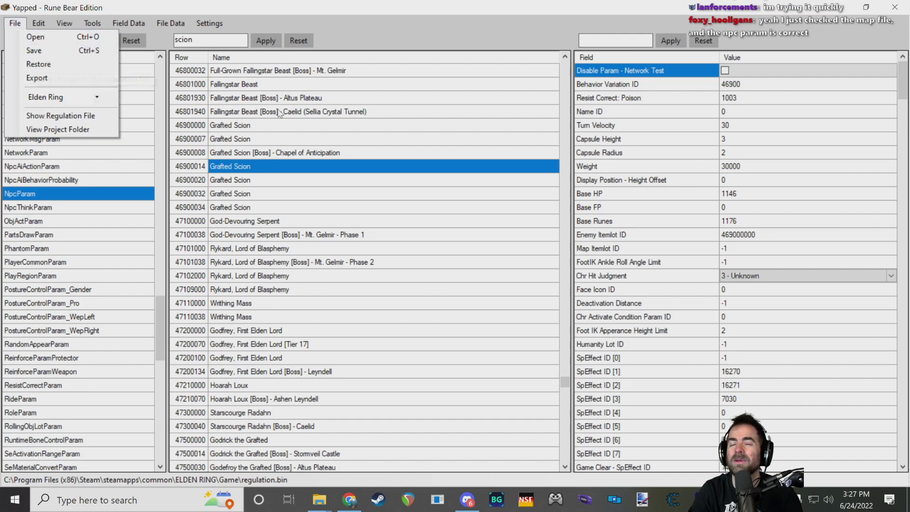
- Switch to Steam and start verifying the integrity of the ELDEN RING game files from the game's local file properties
click(378, 500)
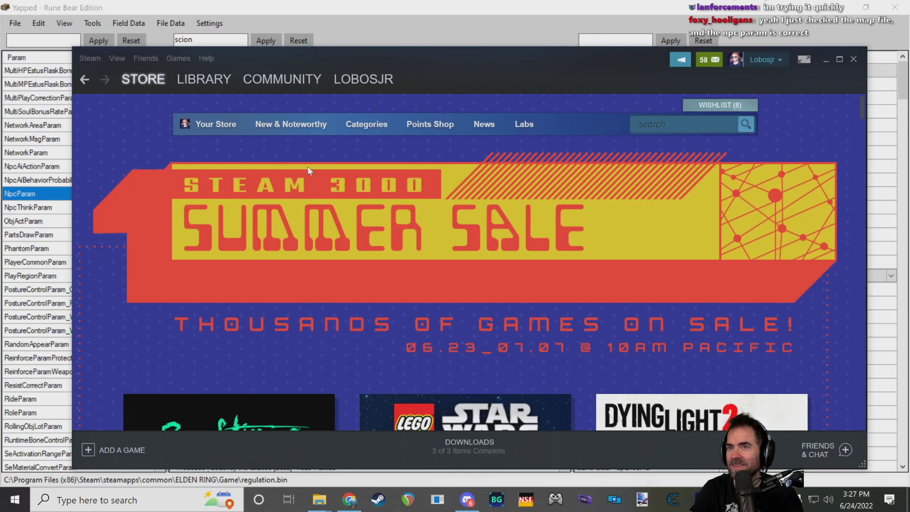
click(211, 71)
click(147, 81)
mouse_move(178, 78)
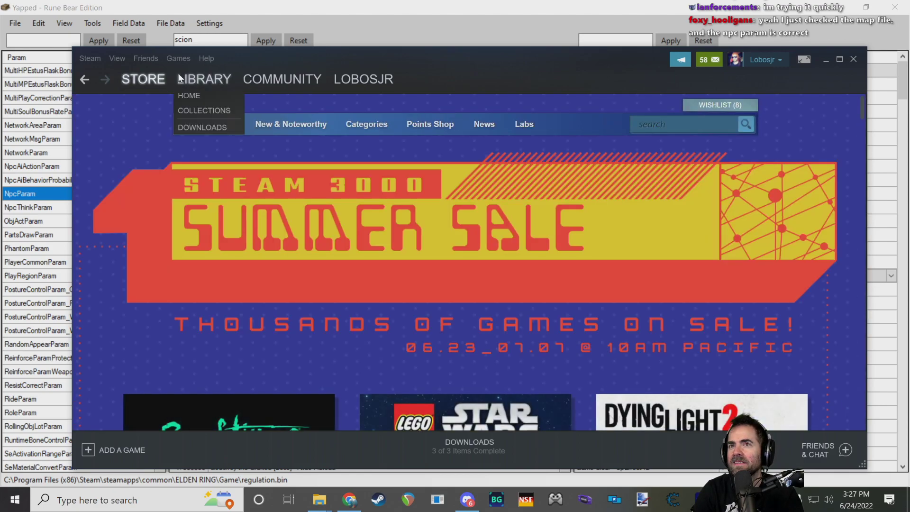
click(181, 79)
right_click(175, 388)
click(321, 281)
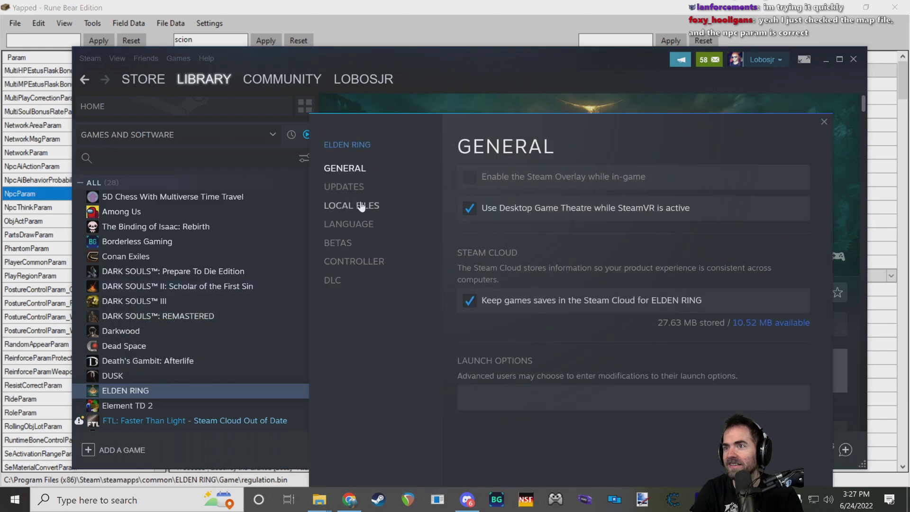
click(355, 206)
click(611, 259)
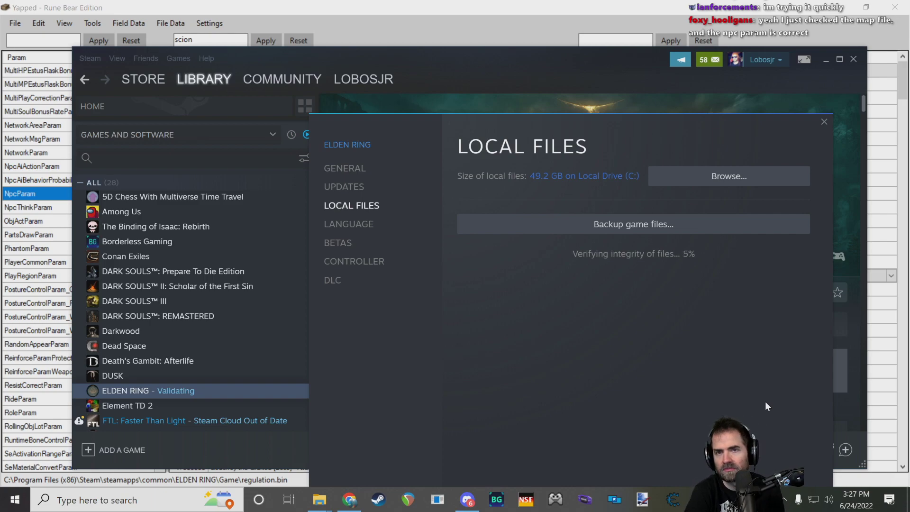
- Return to Yapped and look through CharMakeMenuTopParam and CharMakeMenuListItemParam for the starting class entries
click(282, 5)
scroll(141, 259, up, 15)
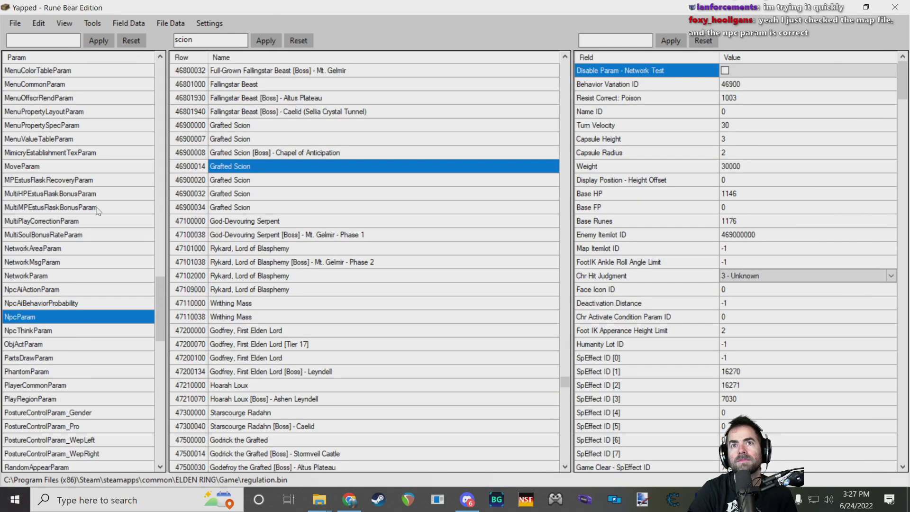
scroll(159, 236, up, 3)
scroll(156, 265, down, 8)
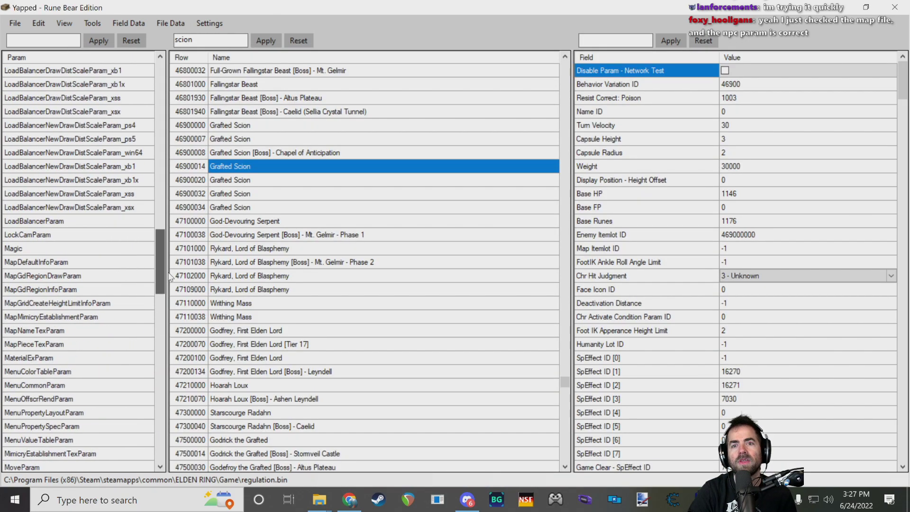
scroll(152, 305, down, 5)
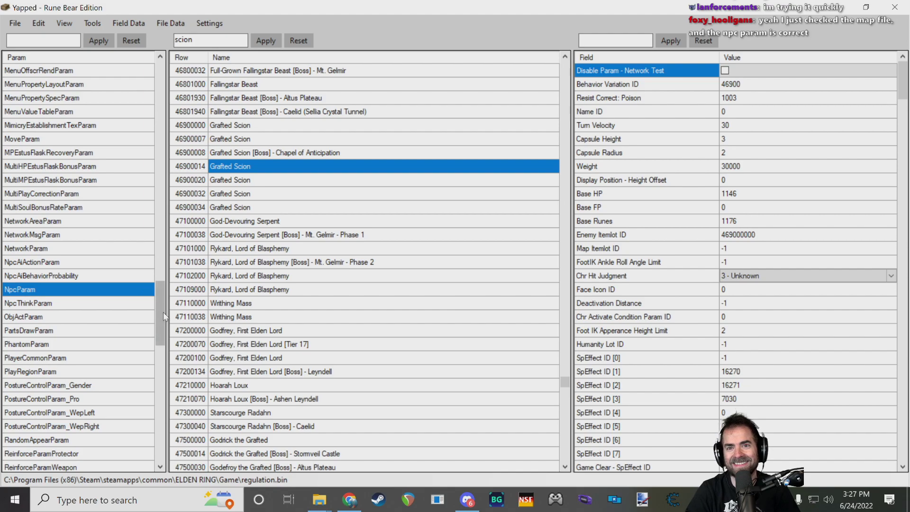
drag(160, 308, 156, 129)
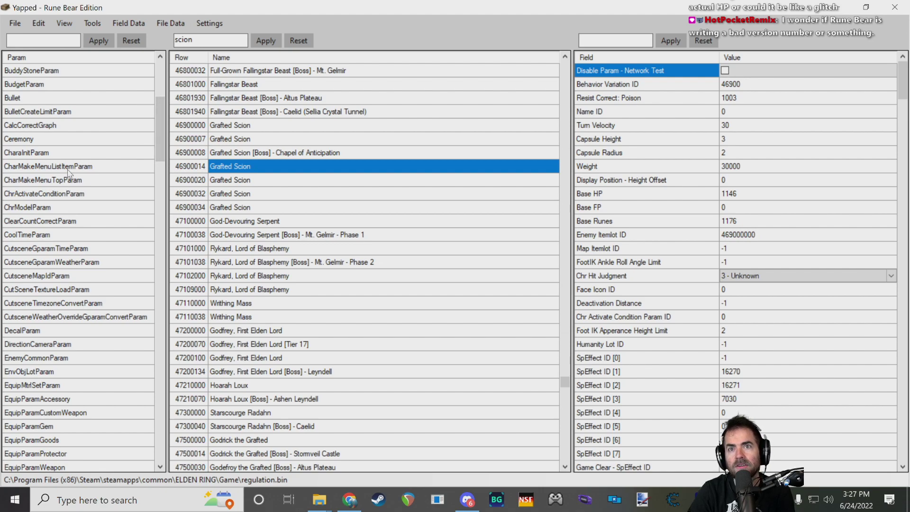
click(87, 169)
click(79, 180)
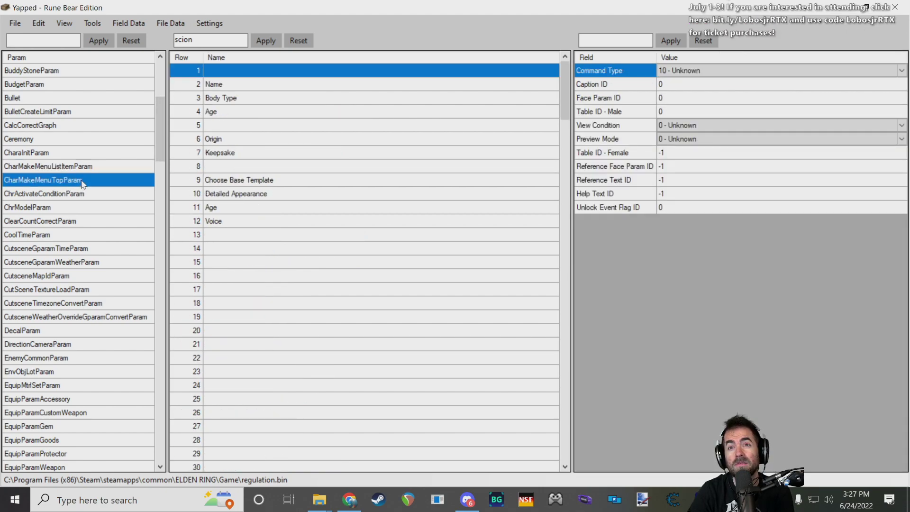
click(89, 170)
click(203, 97)
click(73, 179)
click(88, 170)
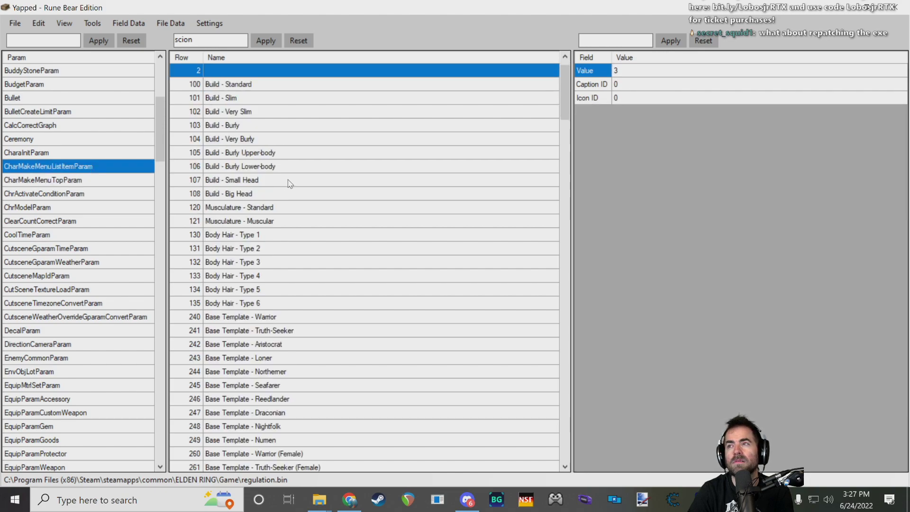
scroll(280, 184, down, 20)
drag(565, 292, 564, 393)
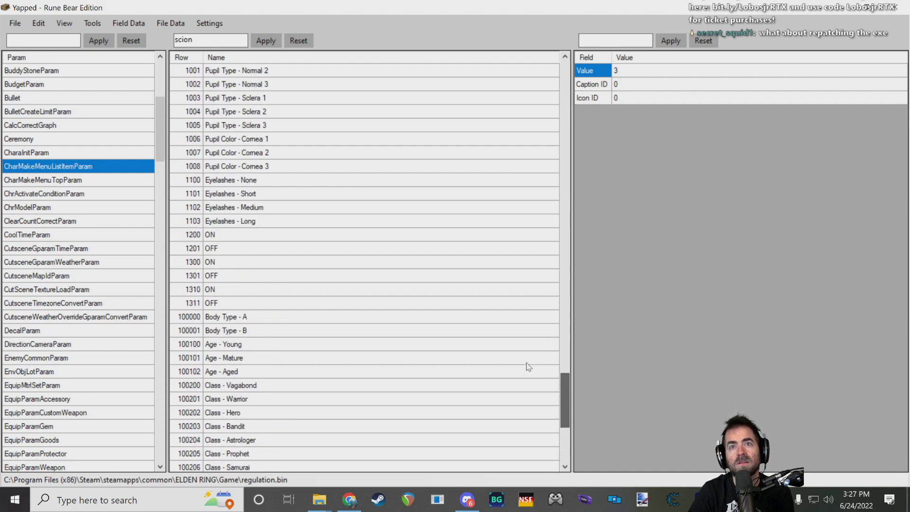
- Open BaseChrSelectMenuParam and compare the class, origin, image and text IDs of the starting classes, including Vagabond, Warrior, Hero and Wretch
scroll(93, 184, up, 5)
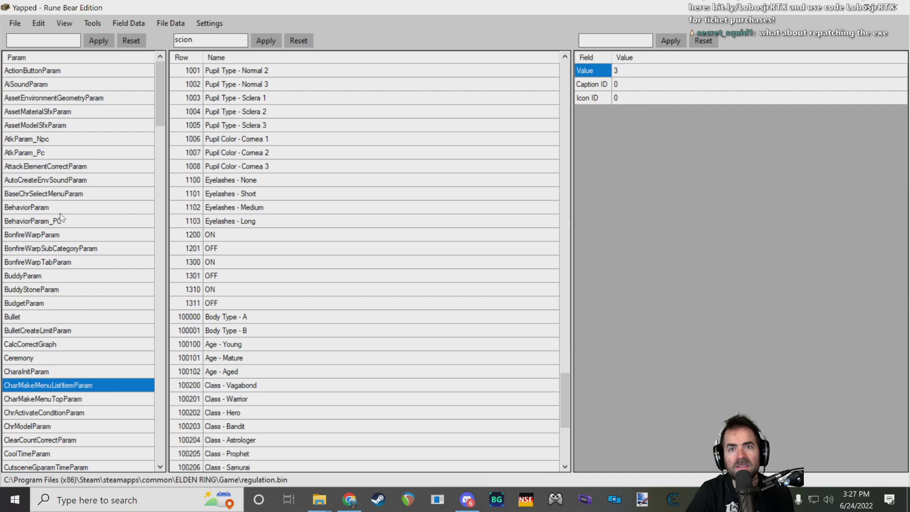
click(70, 195)
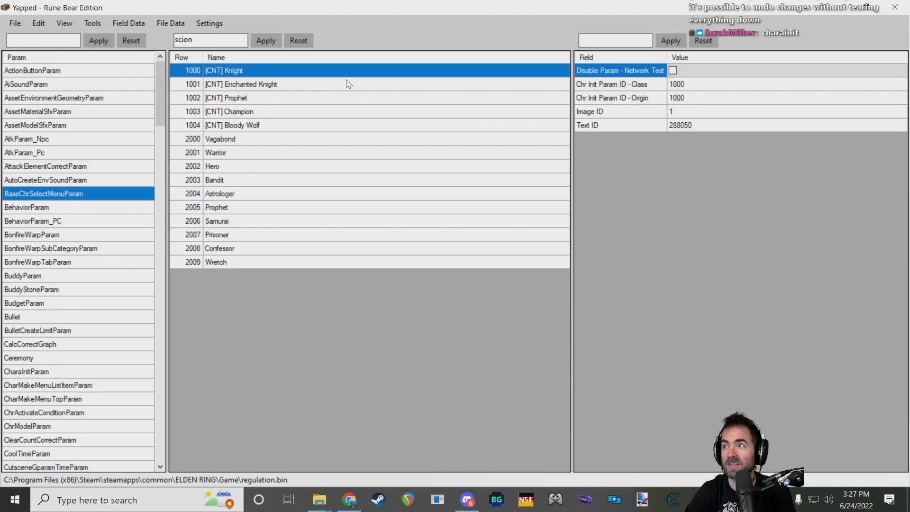
click(274, 141)
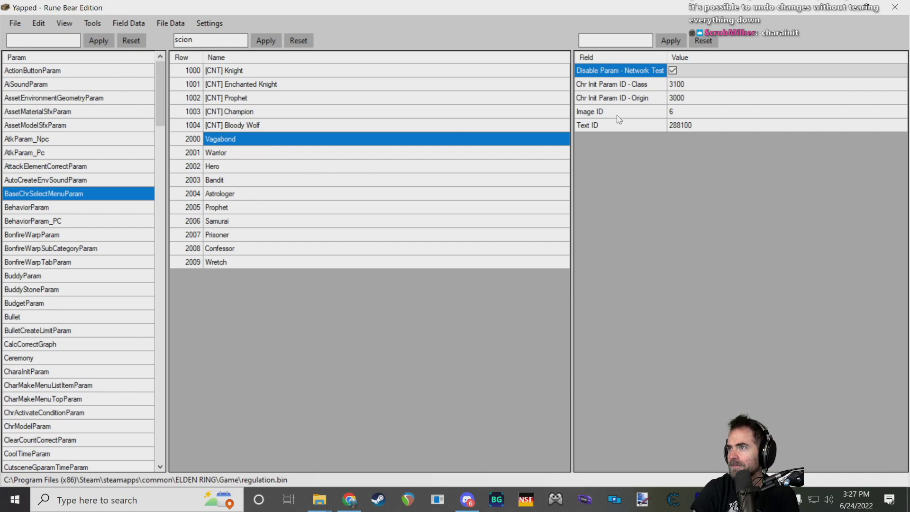
click(680, 116)
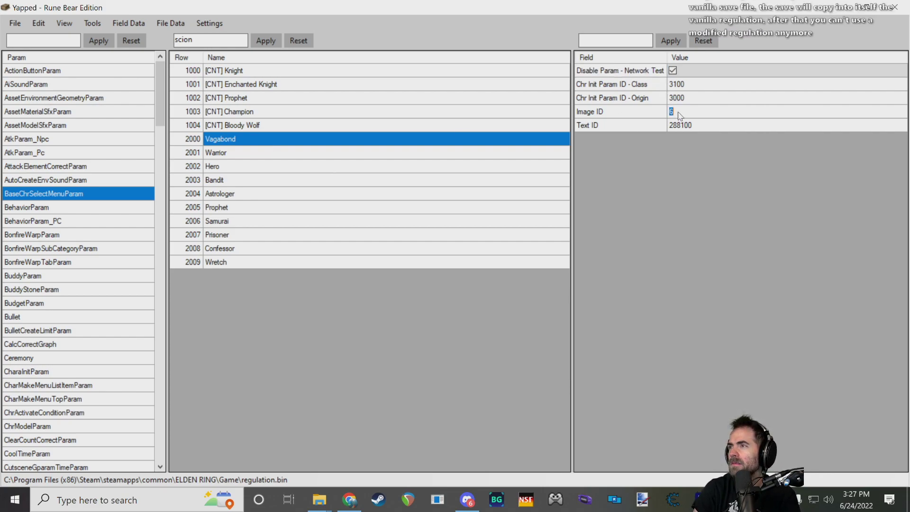
click(480, 153)
click(429, 139)
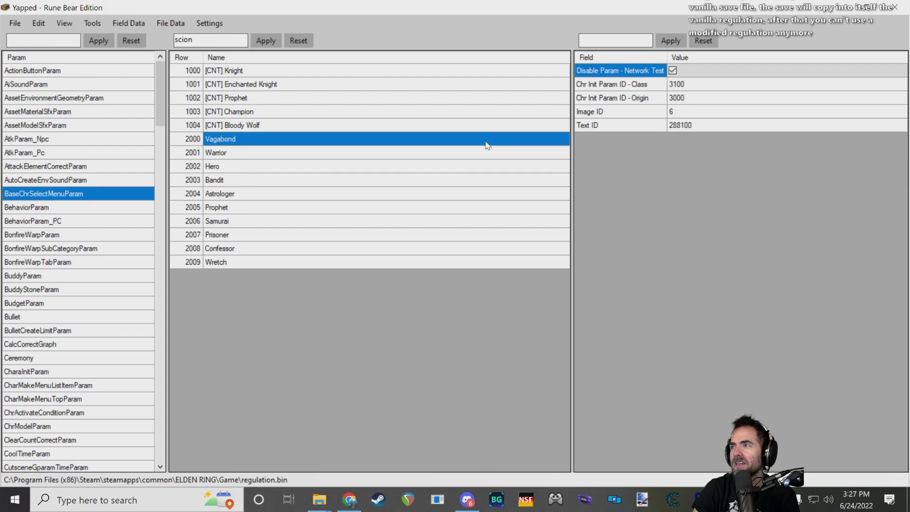
click(474, 153)
click(487, 166)
click(493, 154)
click(504, 140)
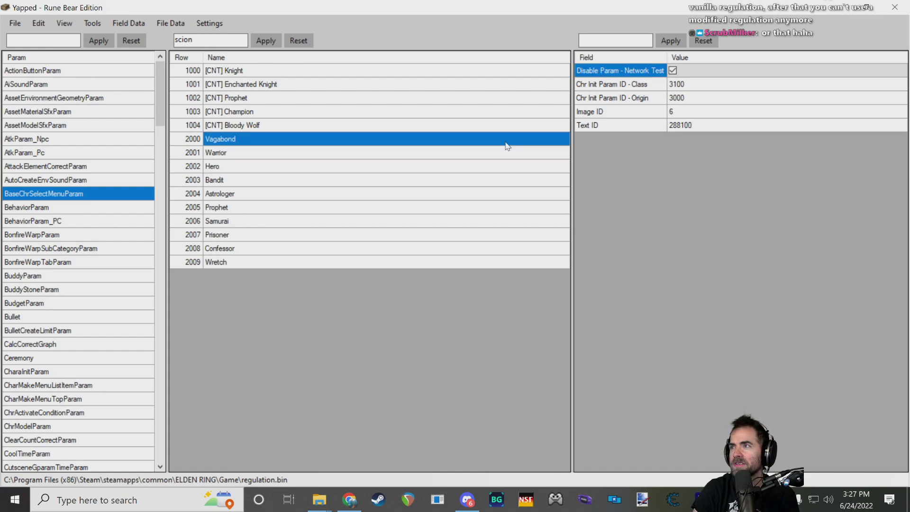
click(691, 116)
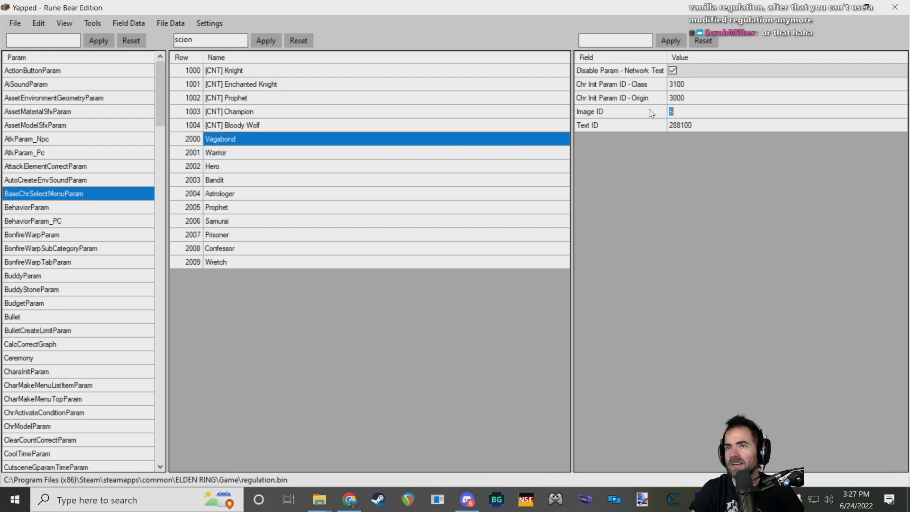
click(406, 209)
click(419, 235)
click(417, 263)
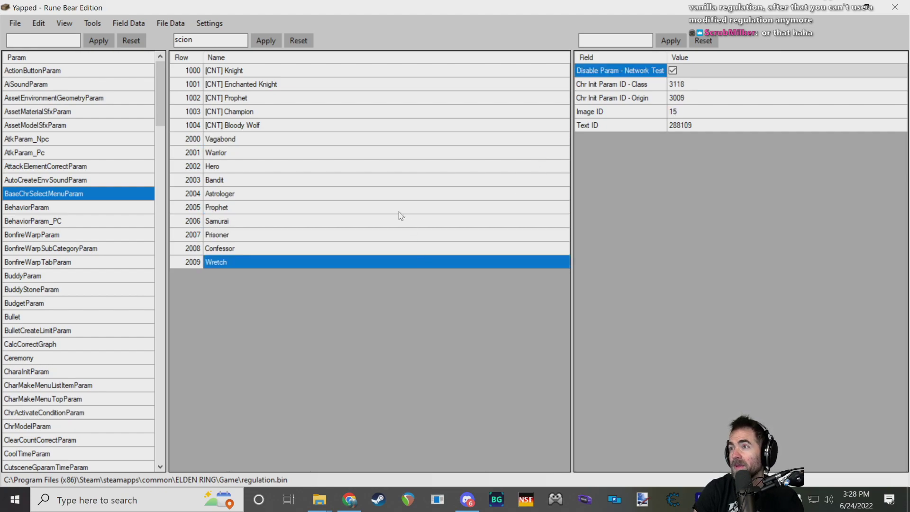
- Set the Image ID of the Vagabond row in BaseChrSelectMenuParam to 15
click(328, 139)
click(668, 112)
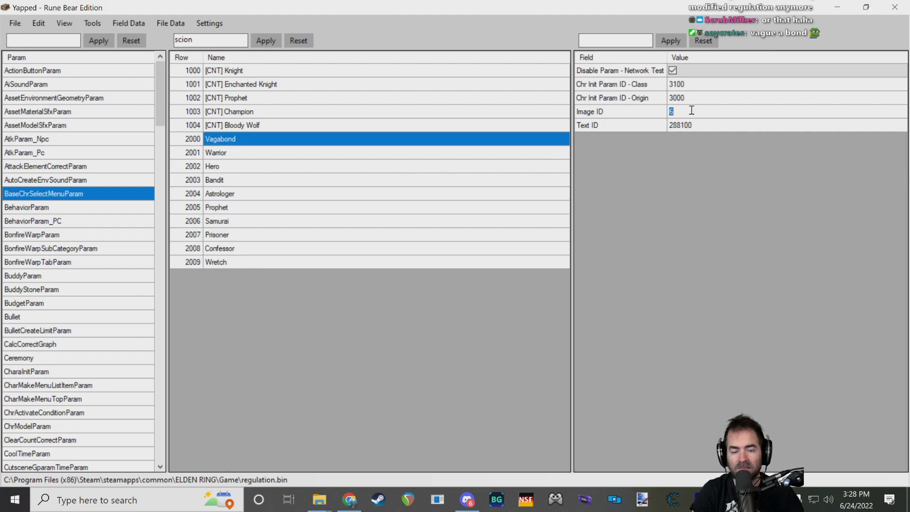
text(15)
key(Return)
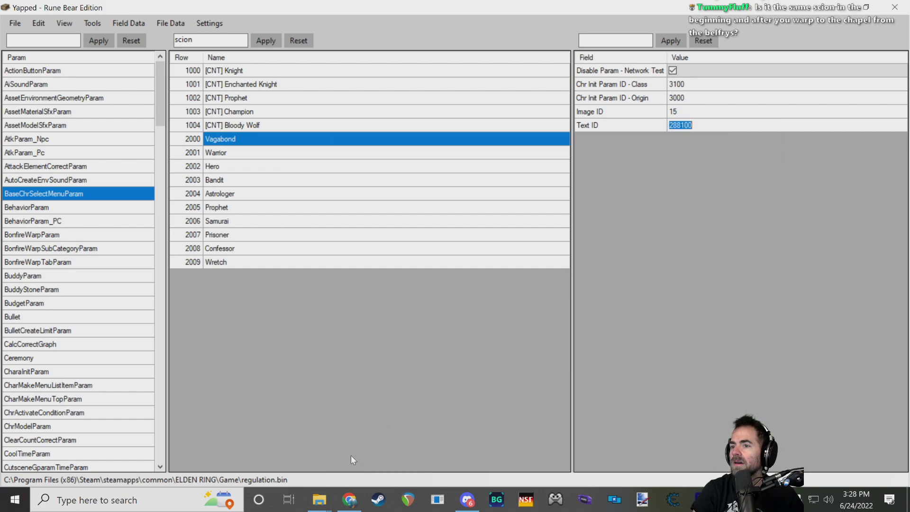
- Check the ELDEN RING file verification progress in Steam and close Yapped without saving the parameters
mouse_move(732, 499)
click(777, 443)
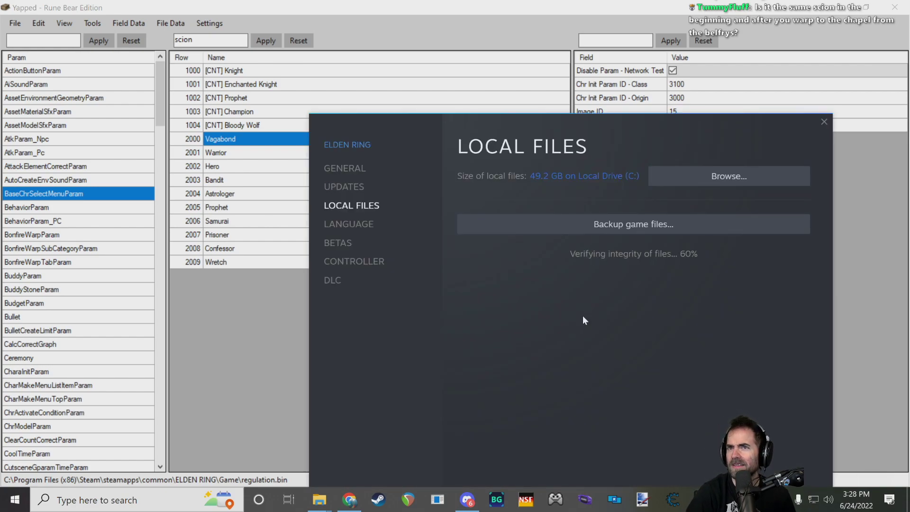
click(300, 29)
click(14, 23)
click(8, 25)
click(9, 24)
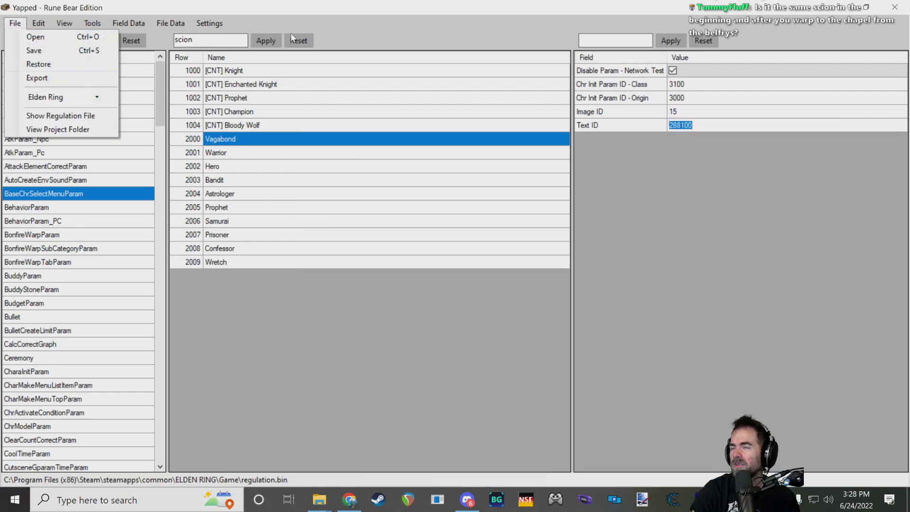
click(896, 12)
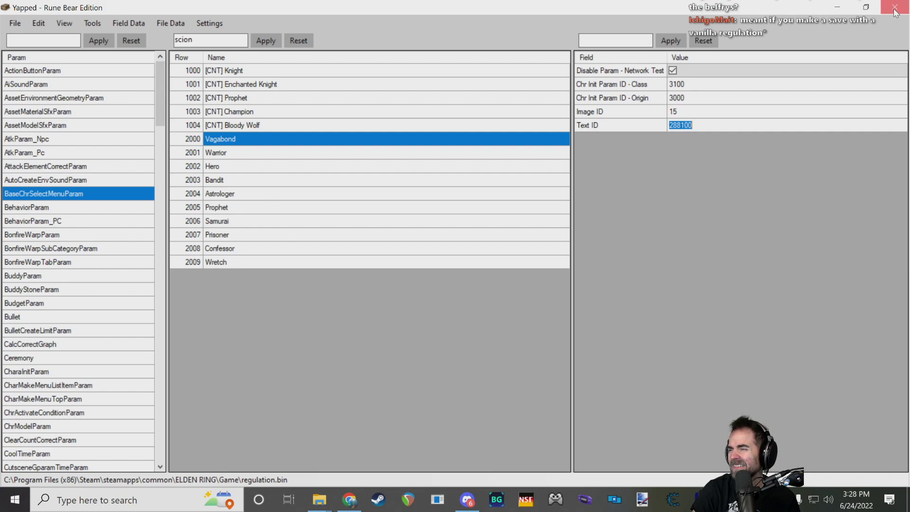
click(895, 11)
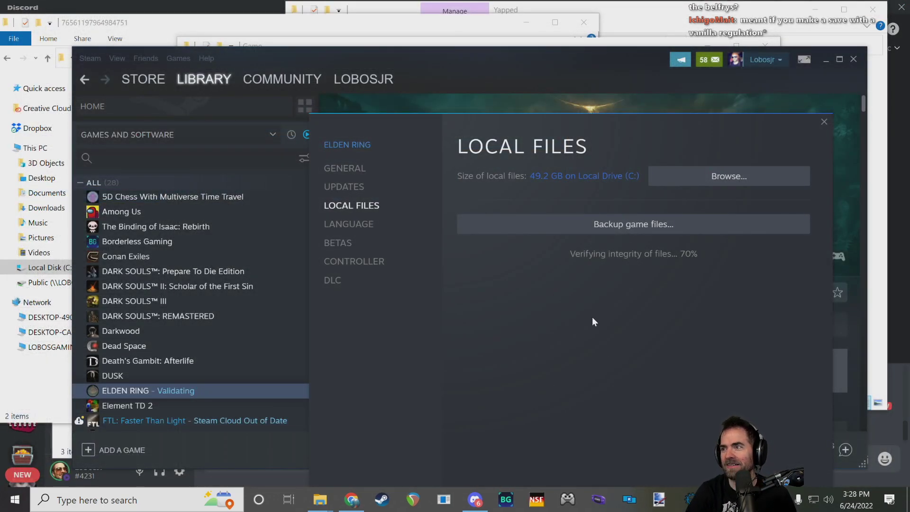
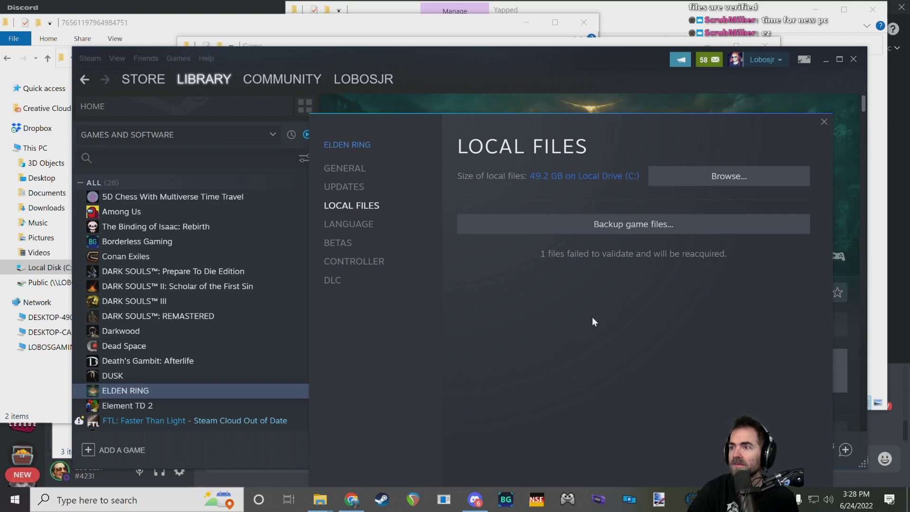
- Close the ELDEN RING properties in Steam and check the modified date of regulation.bin in the Game folder
click(824, 121)
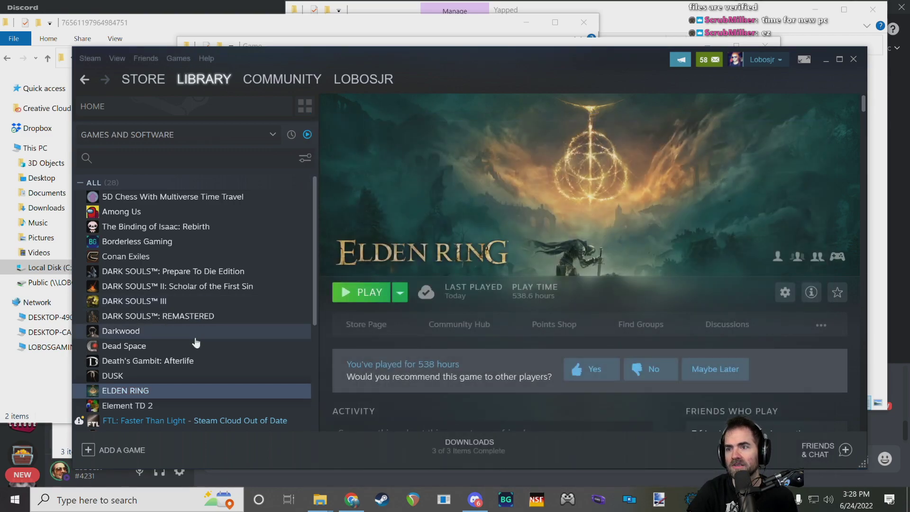
mouse_move(320, 499)
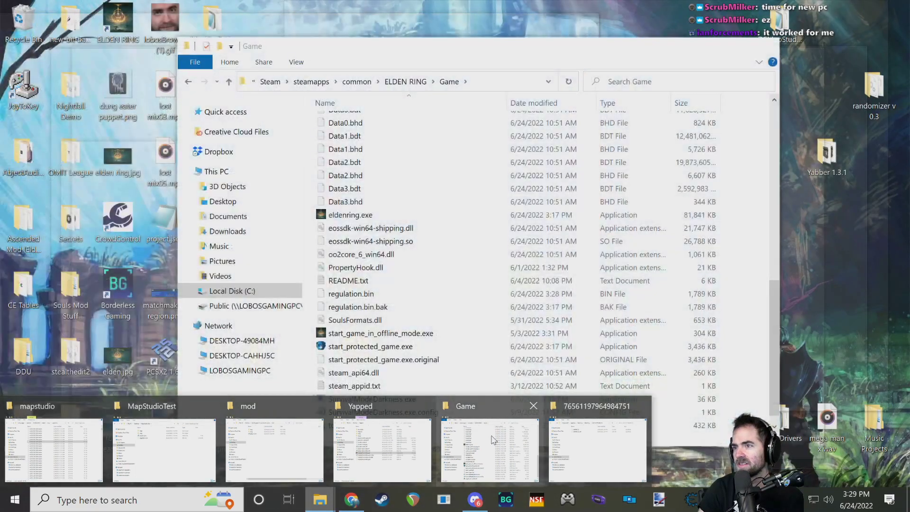
click(488, 448)
click(545, 294)
click(738, 298)
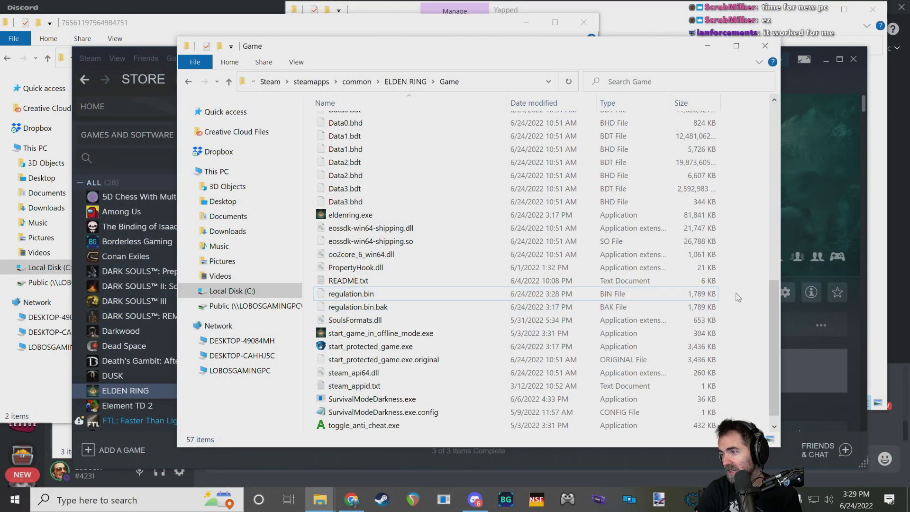
drag(273, 40, 287, 62)
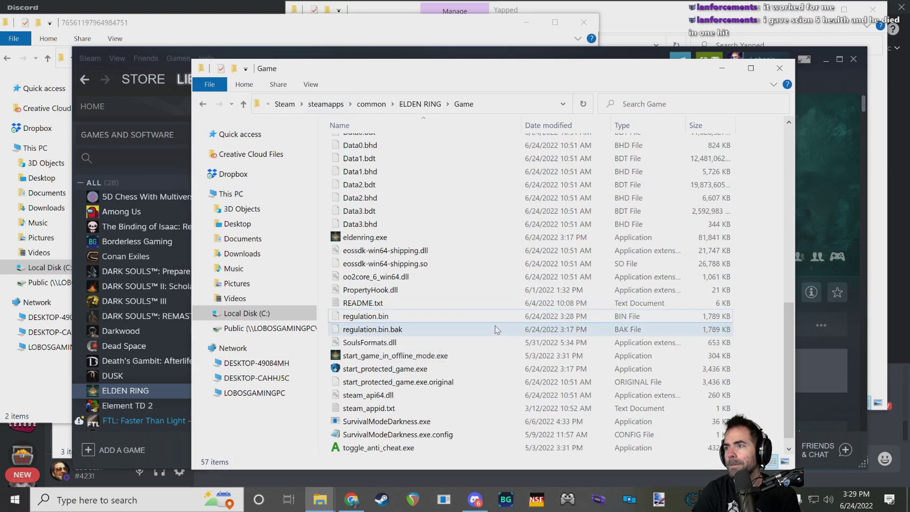
click(561, 318)
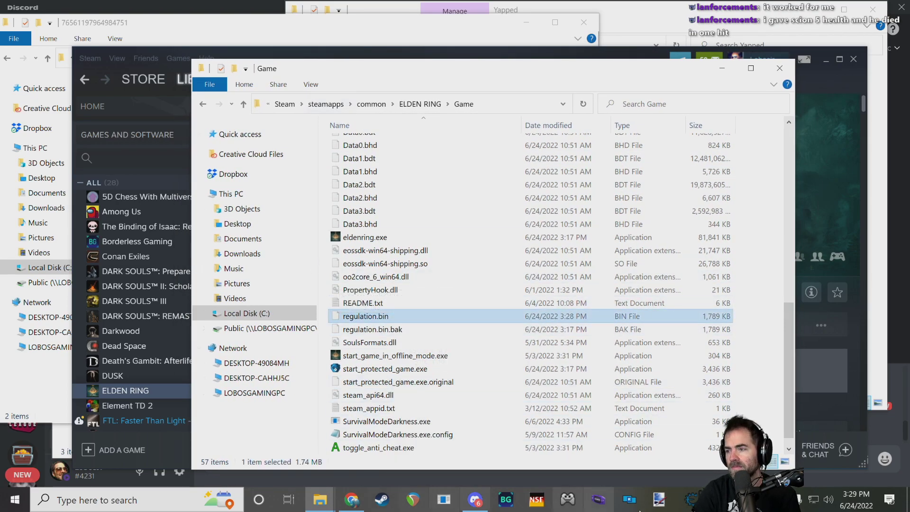
mouse_move(320, 501)
click(384, 438)
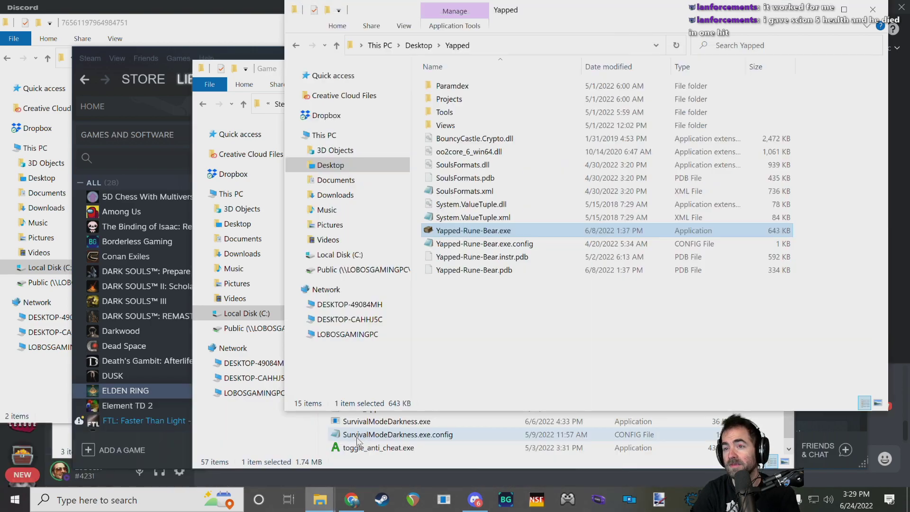
double_click(455, 231)
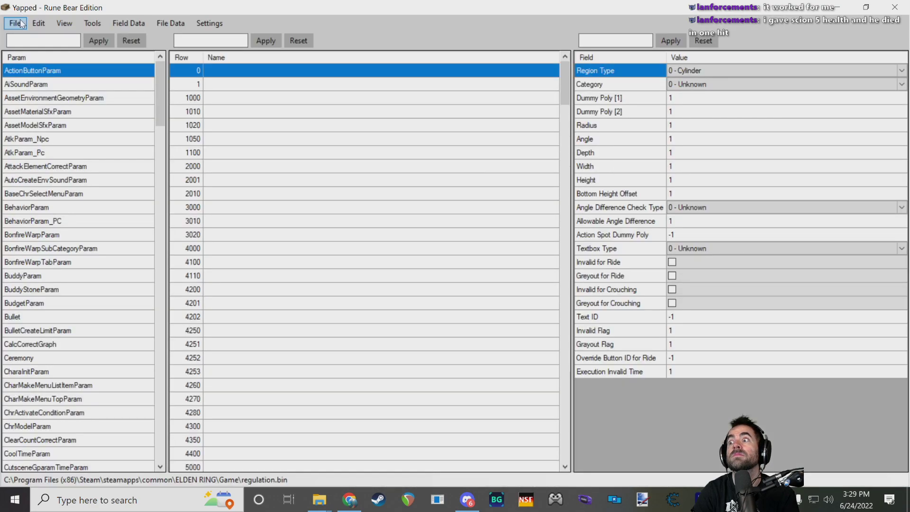
click(896, 7)
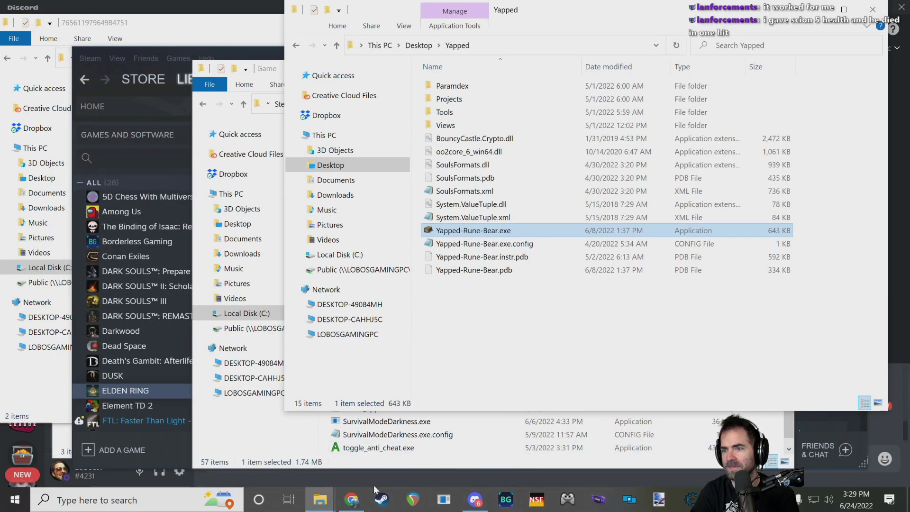
- Launch ELDEN RING with start_game_in_offline_mode.exe from the Game folder and accept the policy screens after the title screen
click(403, 456)
double_click(432, 354)
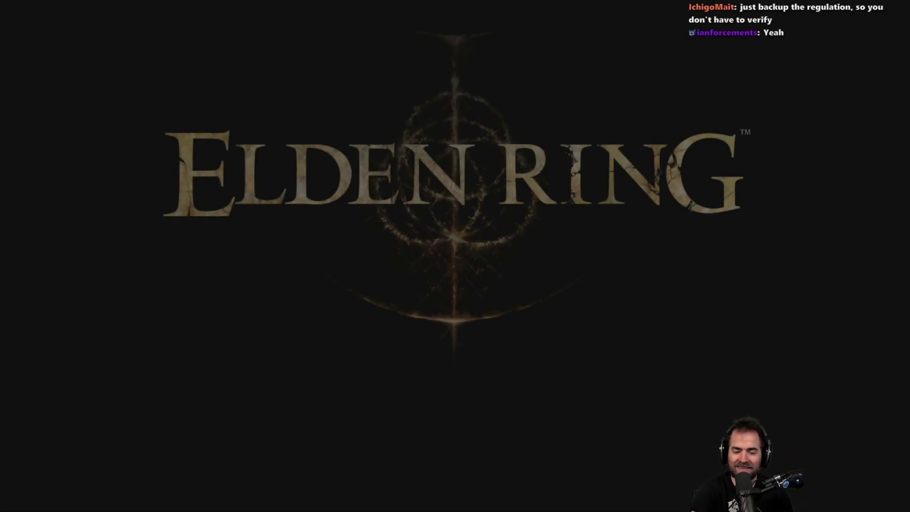
key(Return)
key(Return)
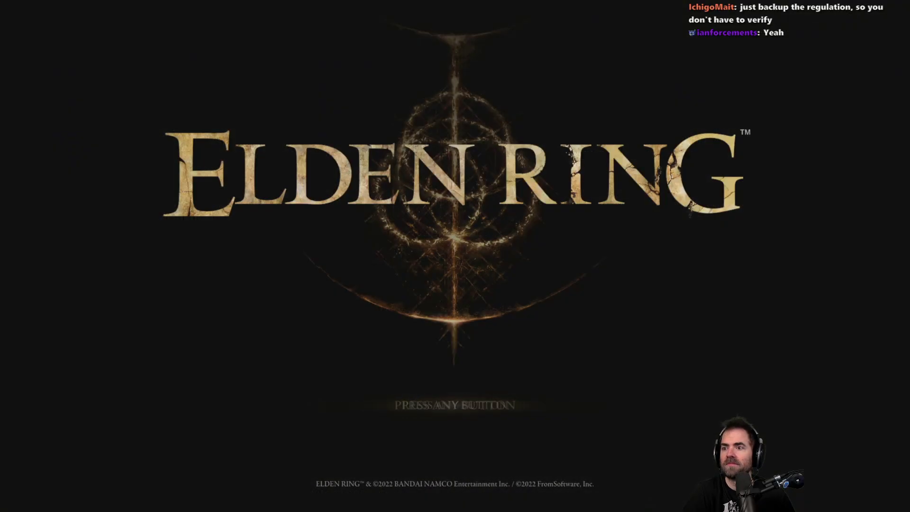
key(Left)
key(Return)
key(Left)
key(Return)
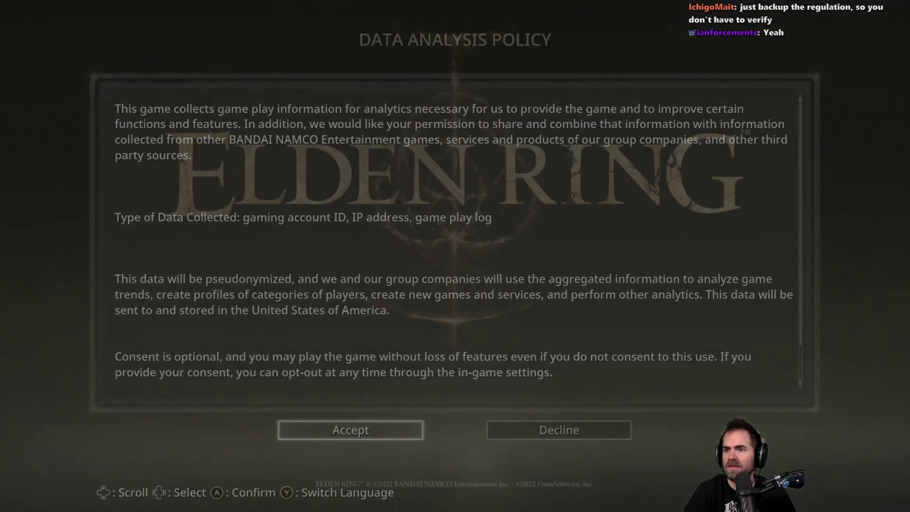
key(Return)
key(Return)
- Move through the ELDEN RING main menu and switch back to the Game folder in File Explorer
key(Down)
key(Up)
key(Down)
key(Up)
key(Down)
key(Up)
key(Up)
key(alt+Tab)
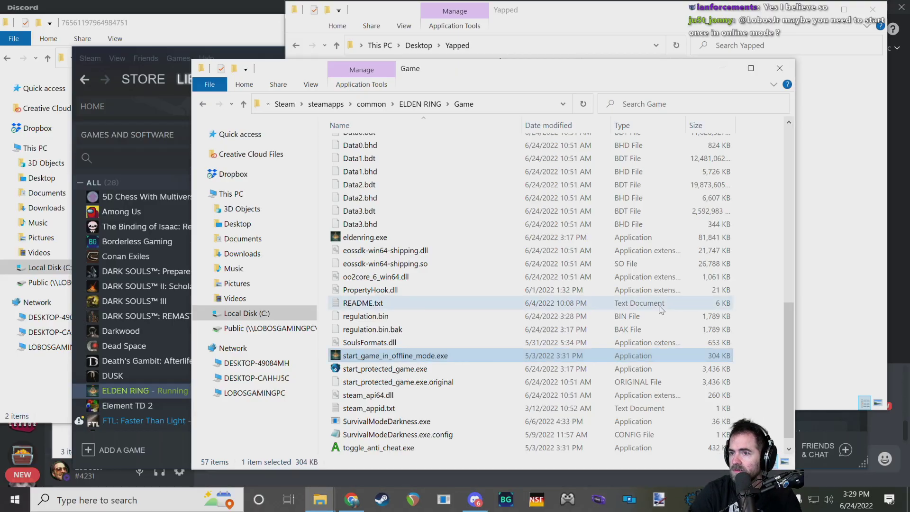
right_click(759, 145)
mouse_move(787, 325)
click(725, 318)
text(Regulation BA)
key(ctrl+a)
key(BackSpace)
key(Escape)
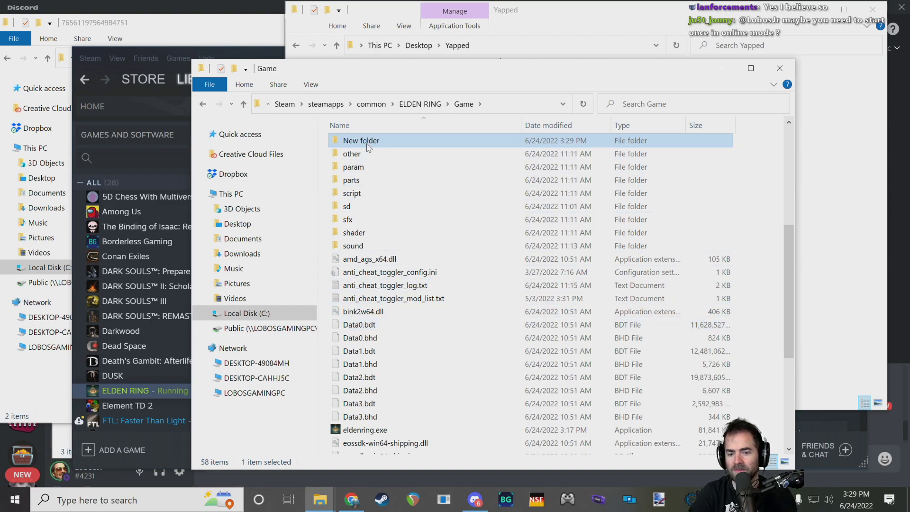
key(Delete)
- Compare the dates and sizes of regulation.bin and regulation.bin.bak in the Game folder
scroll(557, 359, down, 5)
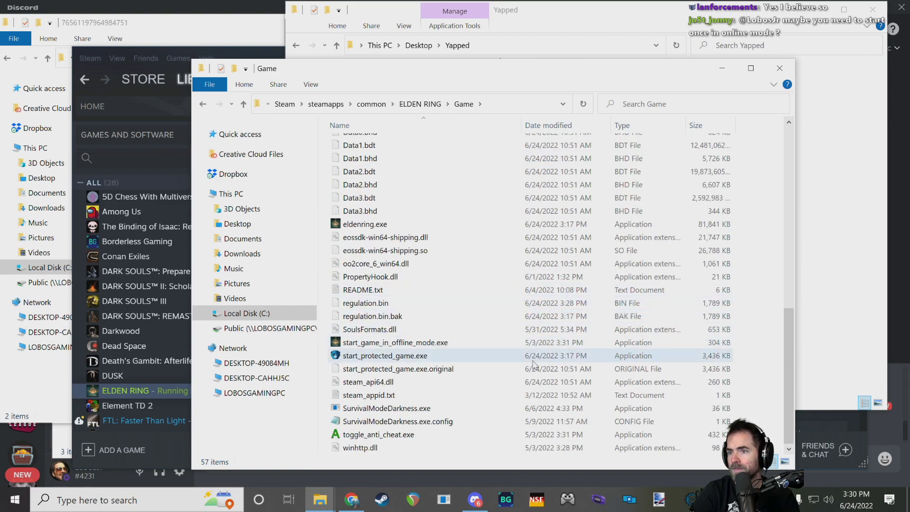
click(402, 316)
click(402, 313)
click(486, 302)
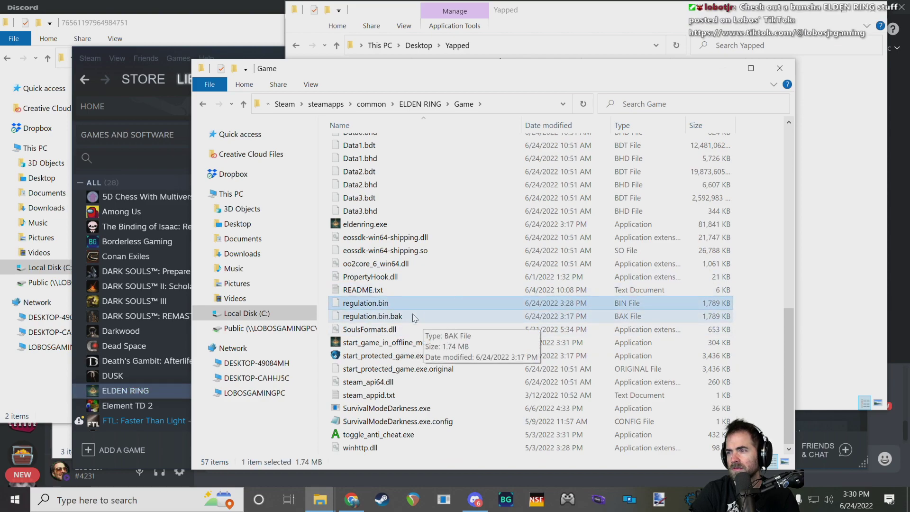
click(415, 318)
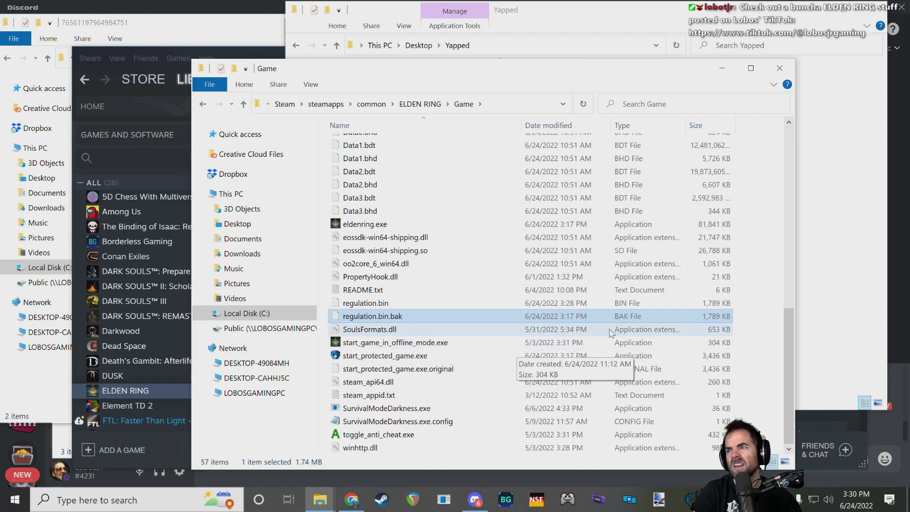
click(759, 317)
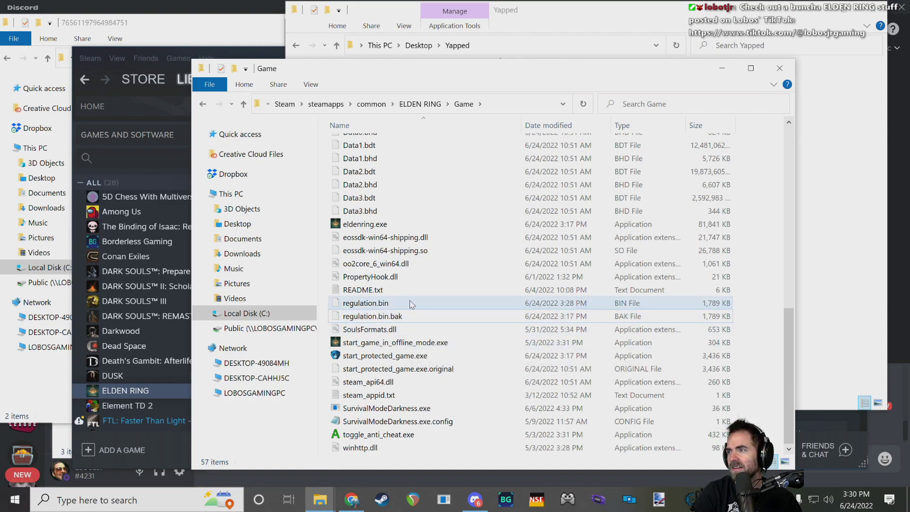
click(411, 303)
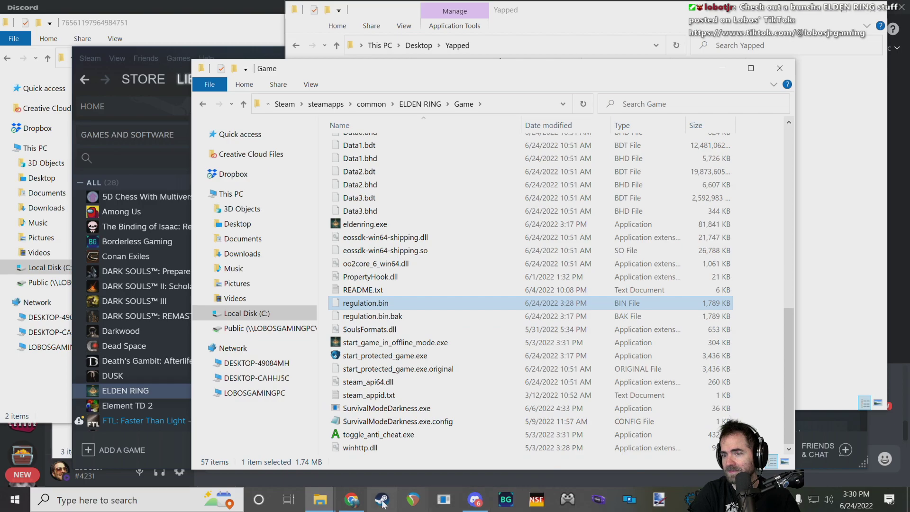
- Launch Yapped-Rune-Bear.exe from the Yapped folder and open BaseChrSelectMenuParam
mouse_move(320, 501)
click(390, 437)
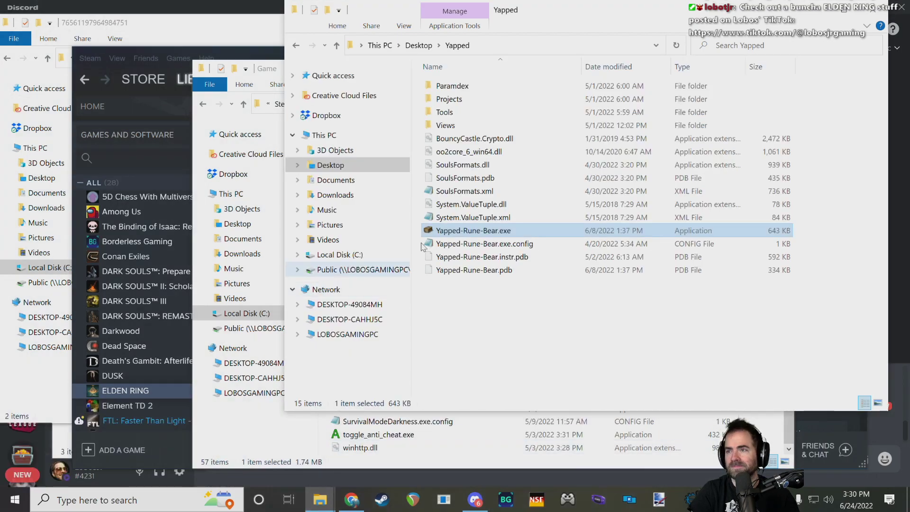
double_click(493, 231)
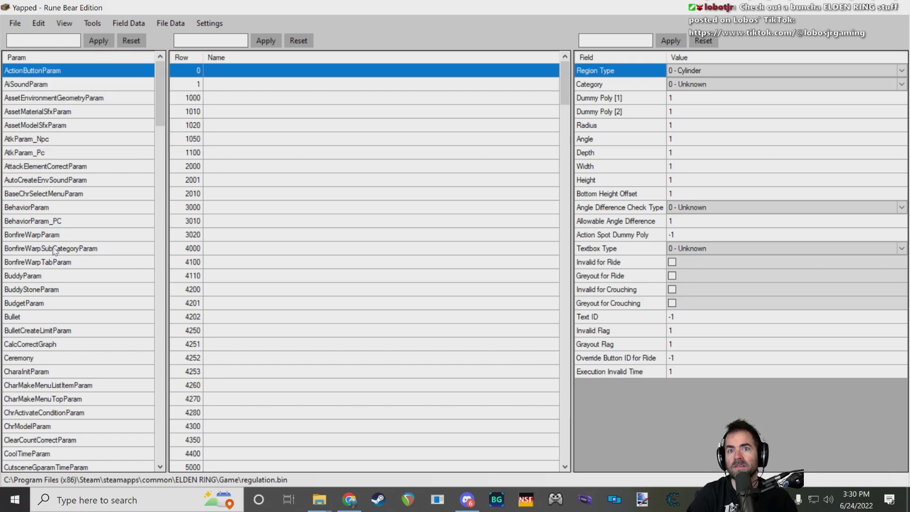
scroll(60, 305, down, 20)
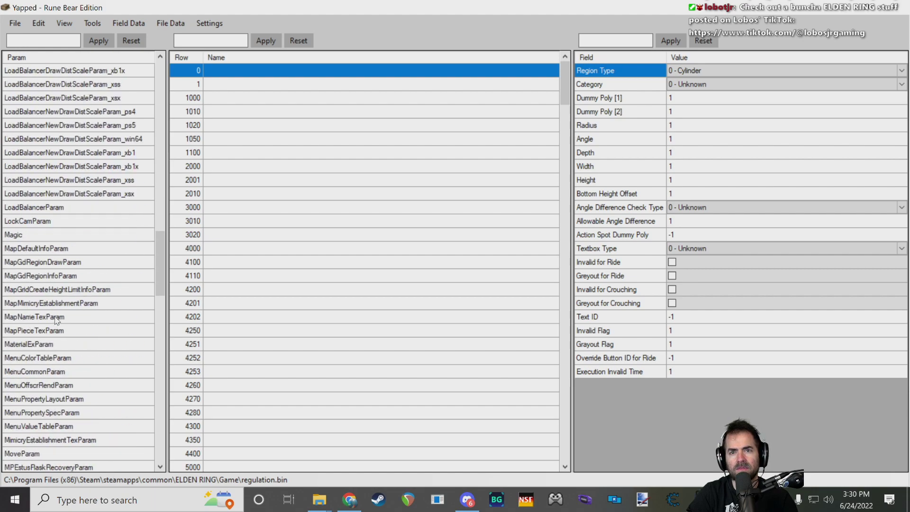
scroll(61, 306, up, 20)
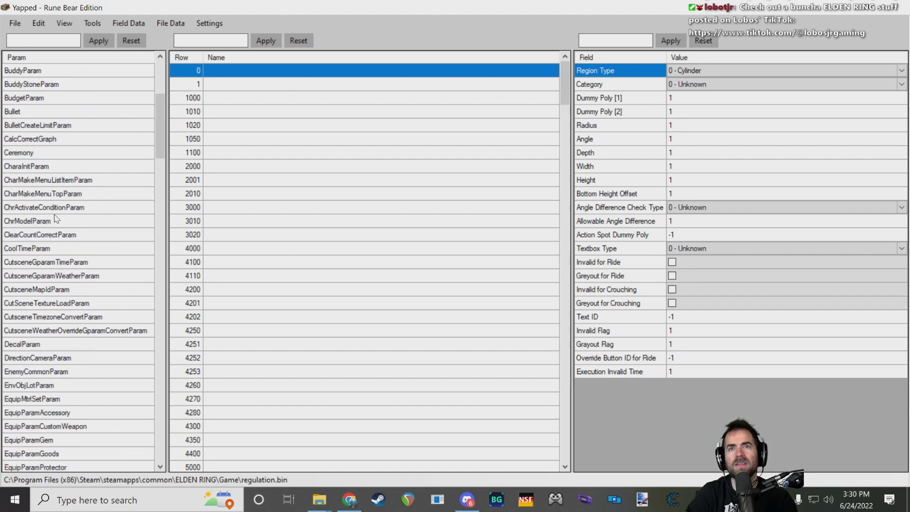
scroll(40, 150, up, 3)
click(31, 155)
- Import the stock row names and replace any existing names
click(171, 23)
mouse_move(129, 26)
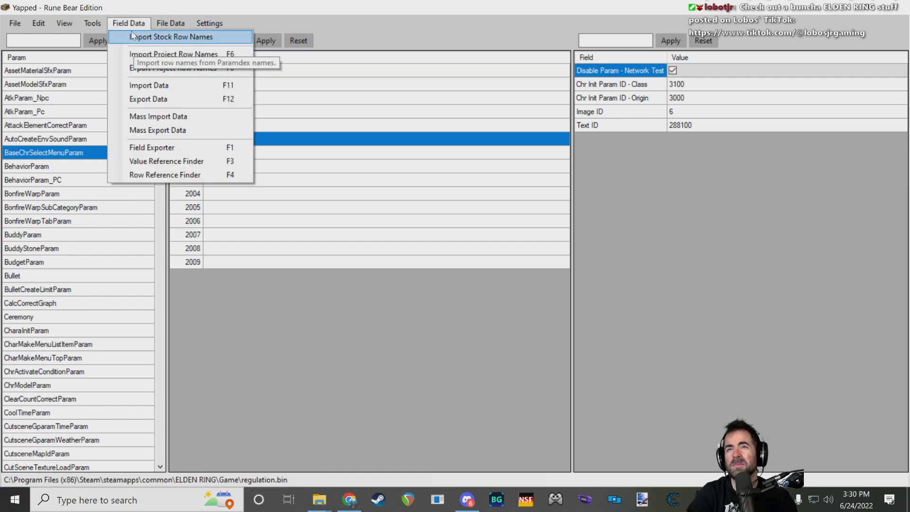
click(161, 37)
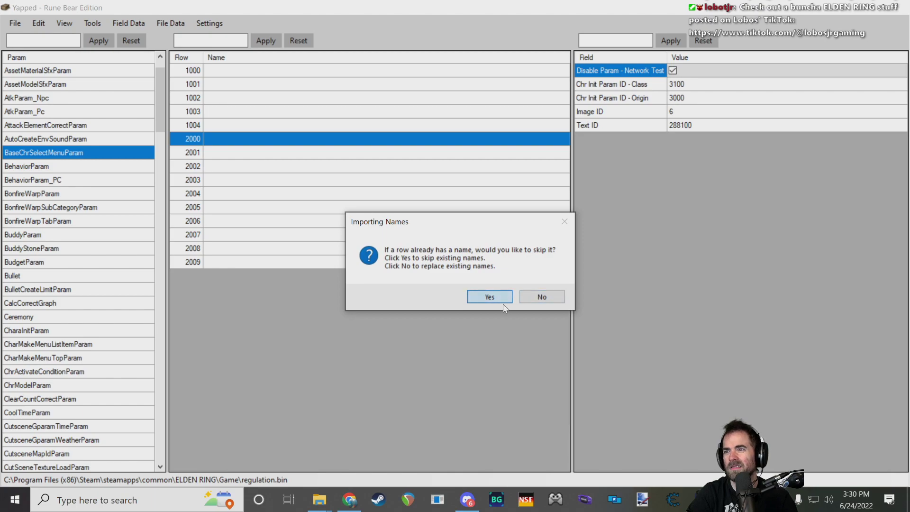
click(532, 298)
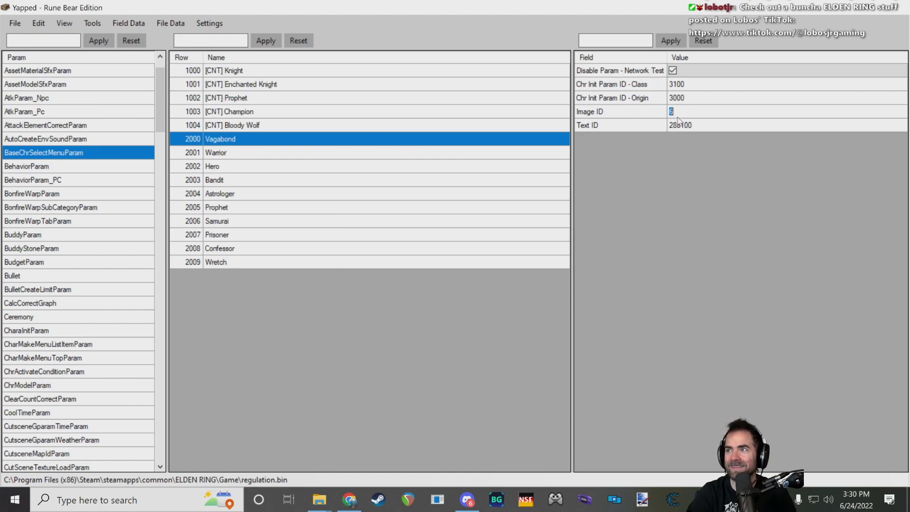
- Check the Image ID description and the Hero row's values, and save the params to regulation.bin
mouse_move(655, 112)
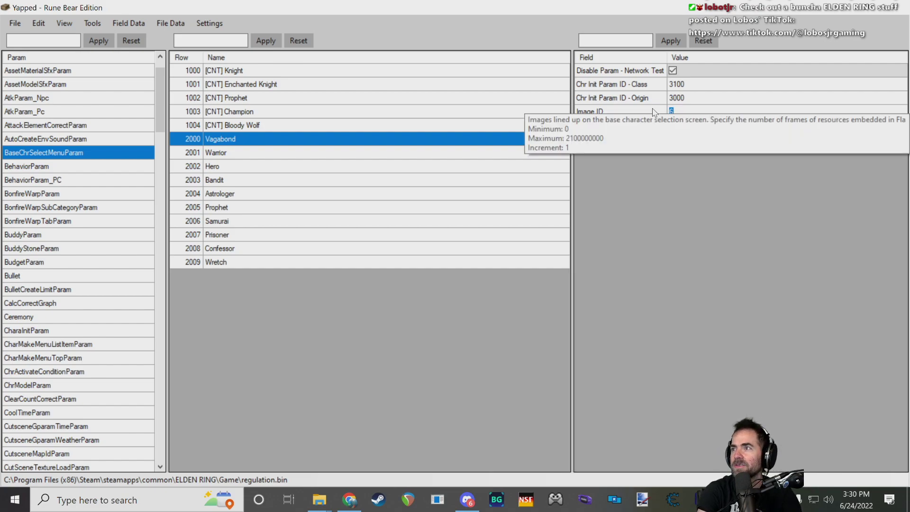
click(259, 167)
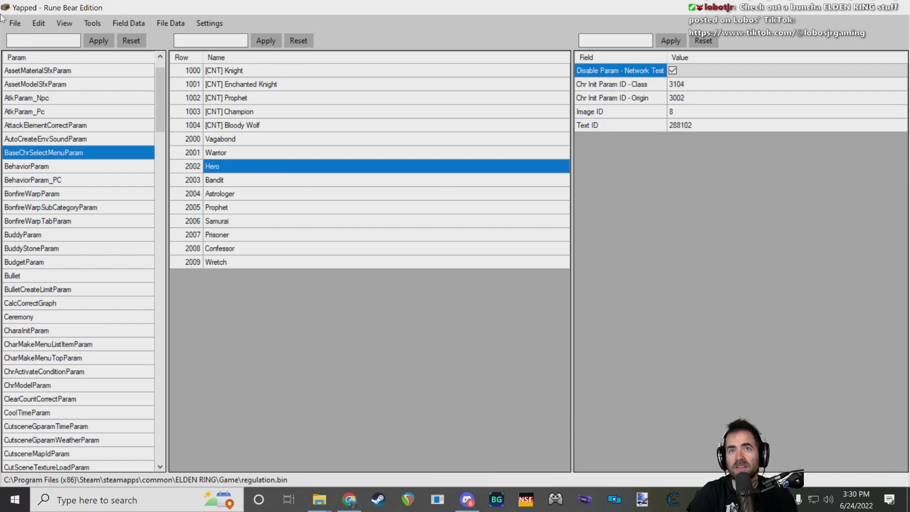
click(14, 24)
click(37, 52)
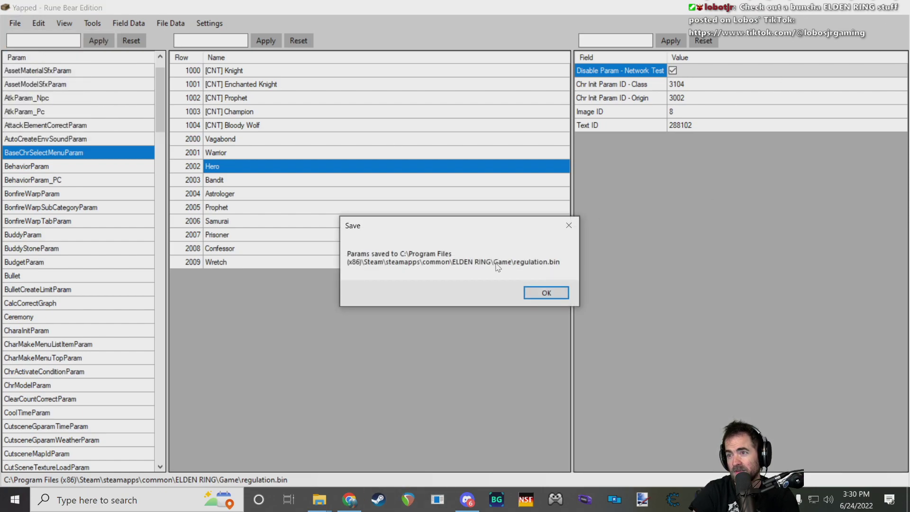
- Check the modified date and size of the newly saved regulation.bin in the Game folder
click(545, 294)
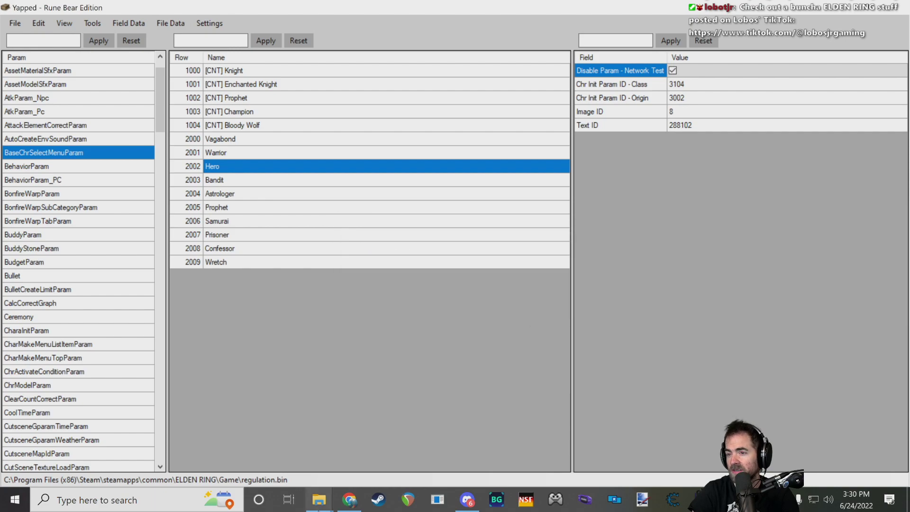
mouse_move(327, 500)
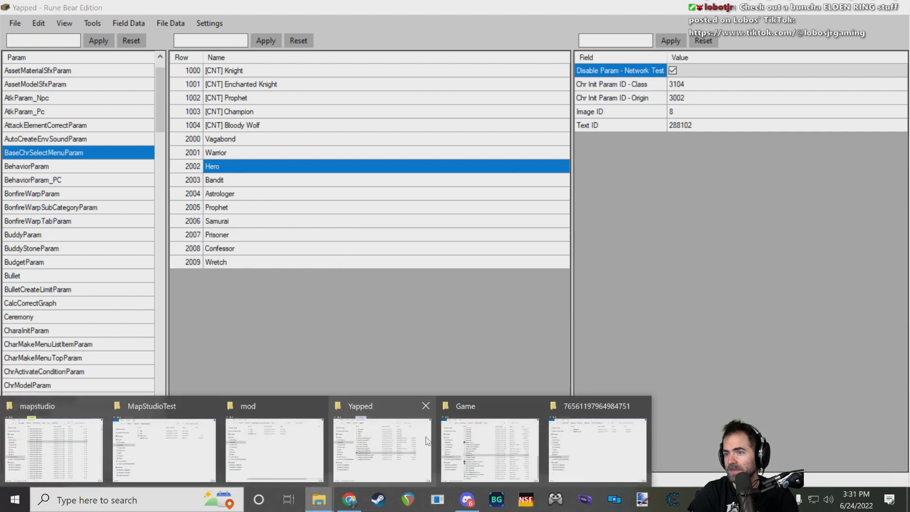
click(493, 444)
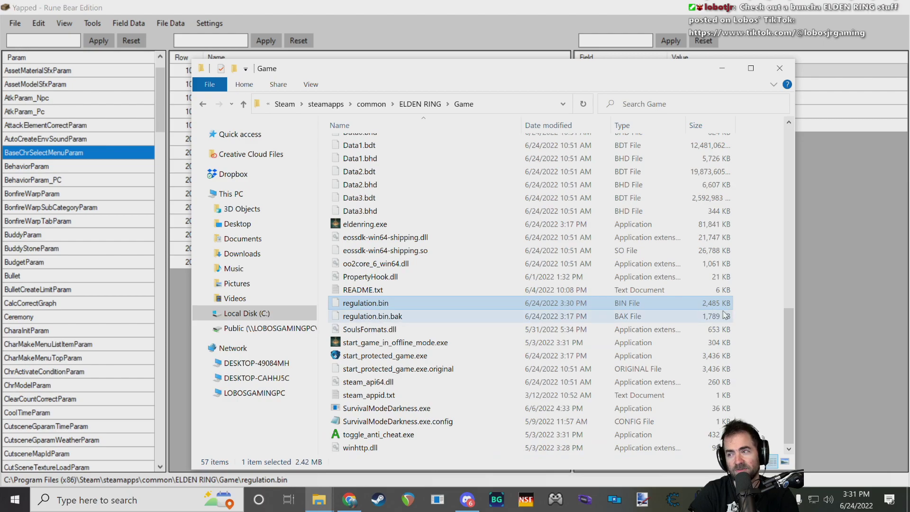
click(758, 305)
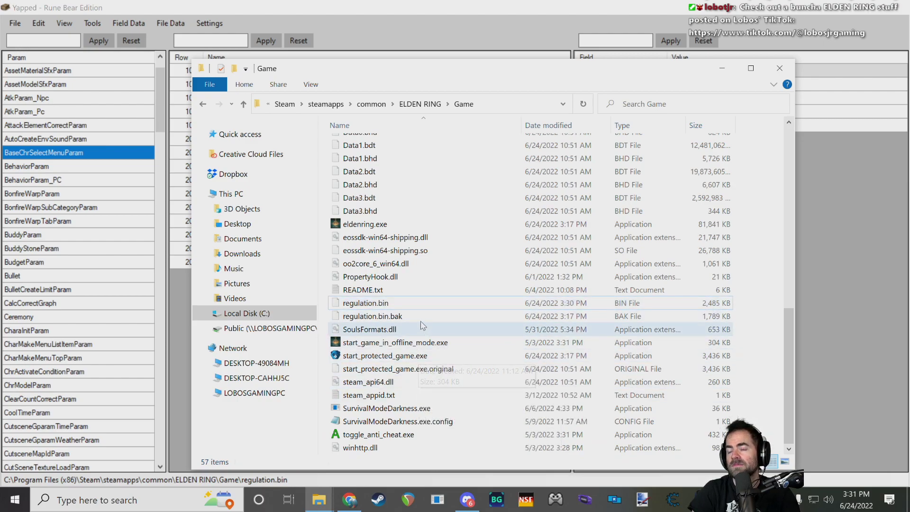
- Check the dates and sizes of ER0000.sl2 and its backup in the EldenRing save folder
click(319, 500)
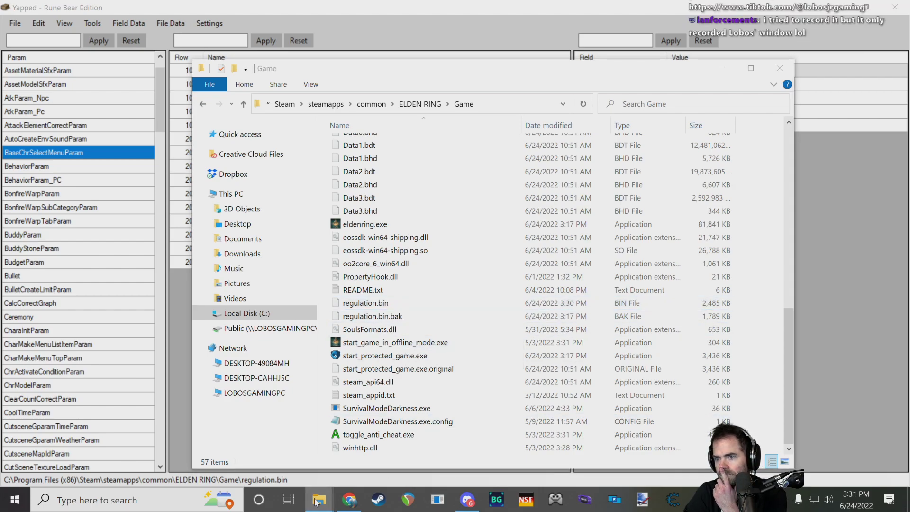
click(597, 450)
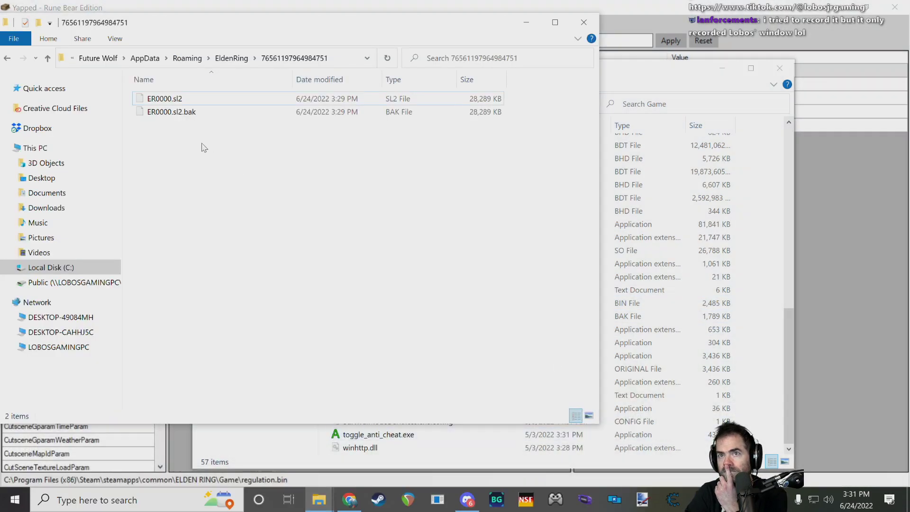
click(199, 99)
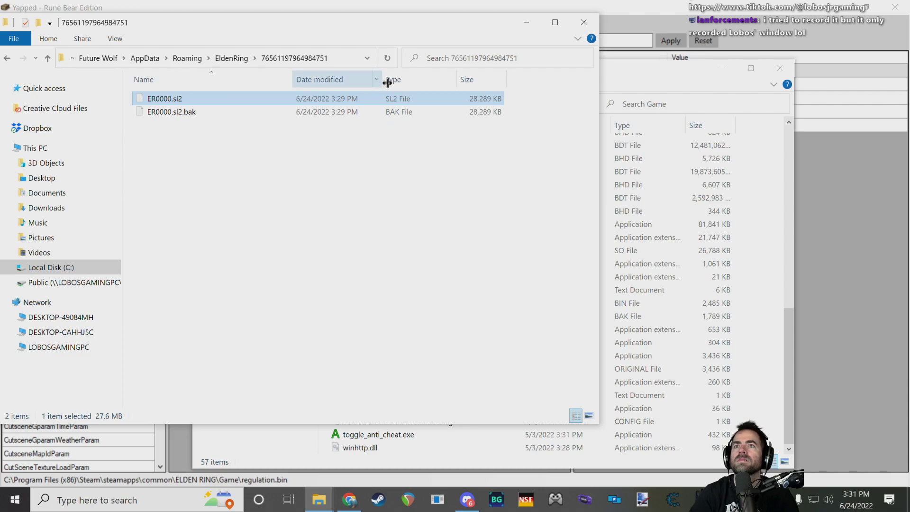
click(495, 147)
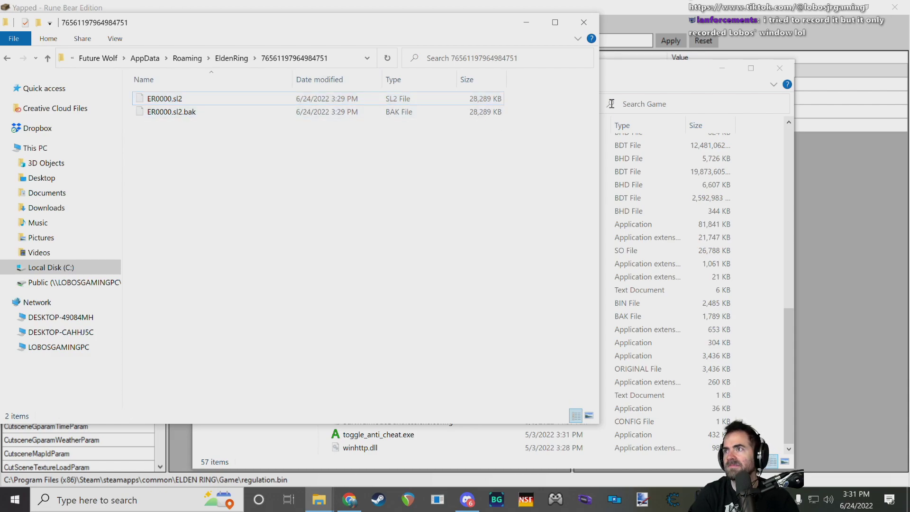
- Launch start_game_in_offline_mode.exe from the Game folder and start a new game
click(603, 106)
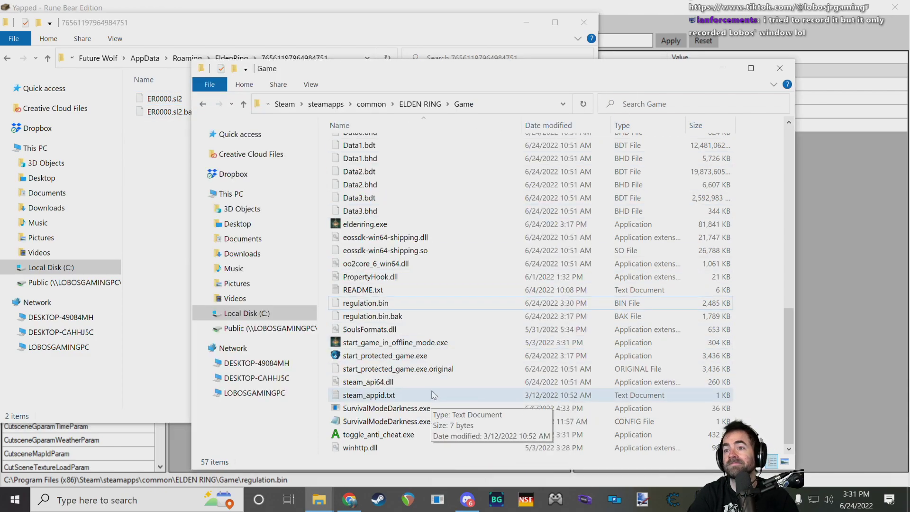
double_click(473, 346)
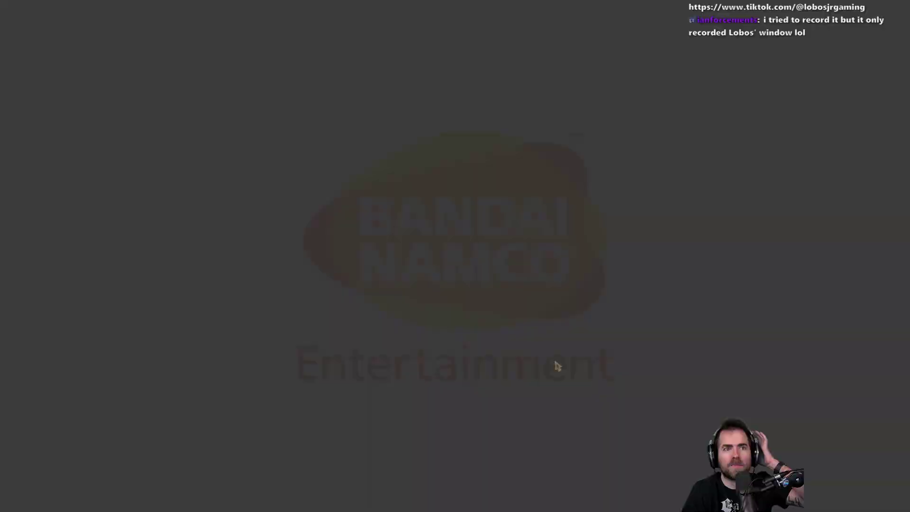
key(Return)
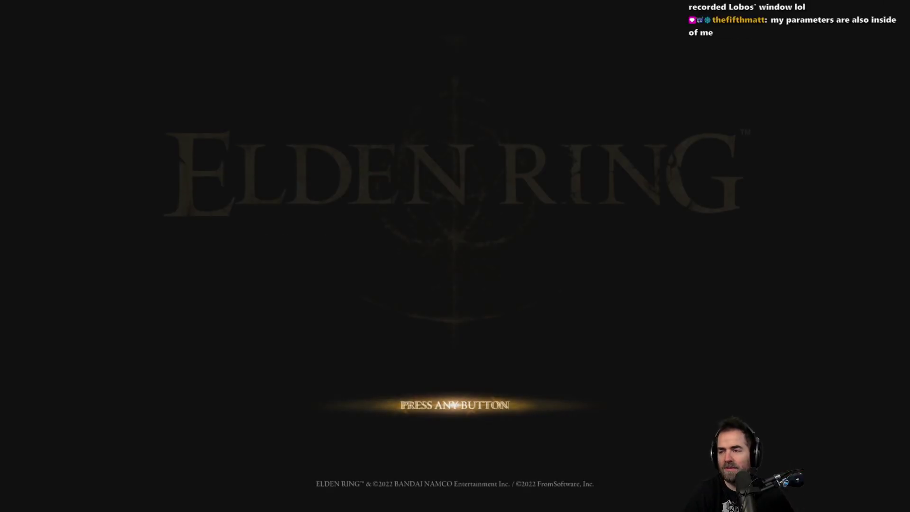
key(Down)
key(Left)
key(Return)
key(Left)
key(Return)
key(Return)
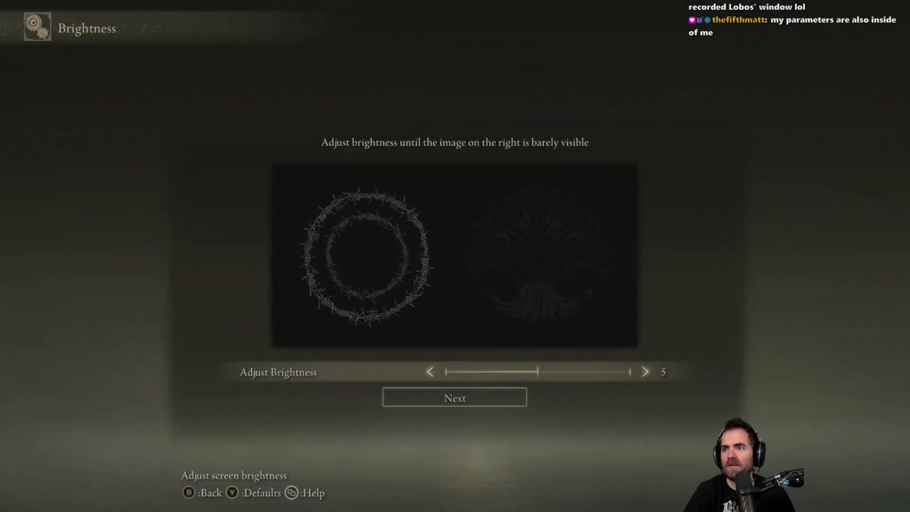
- Confirm the brightness and camera options and continue to the character base selection
key(Down)
key(Return)
key(Up)
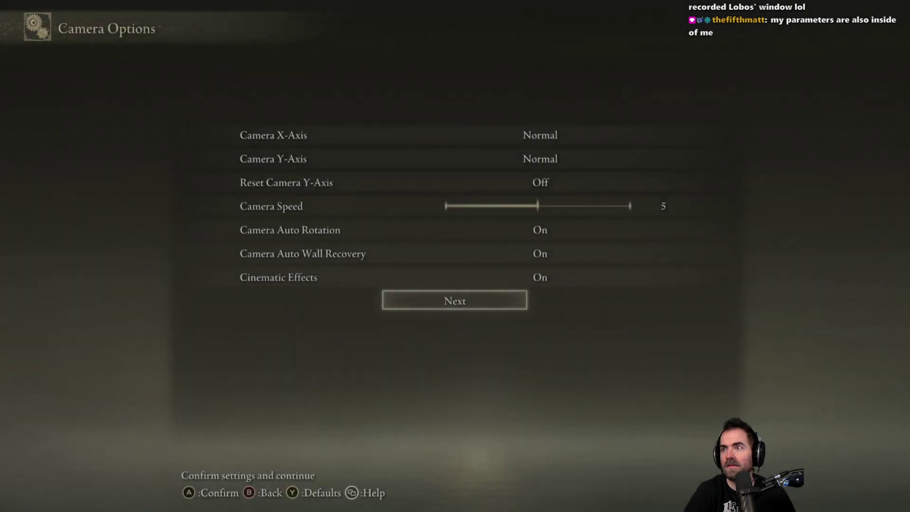
key(Up)
key(Up)
key(Left)
key(Down)
key(Down)
key(Return)
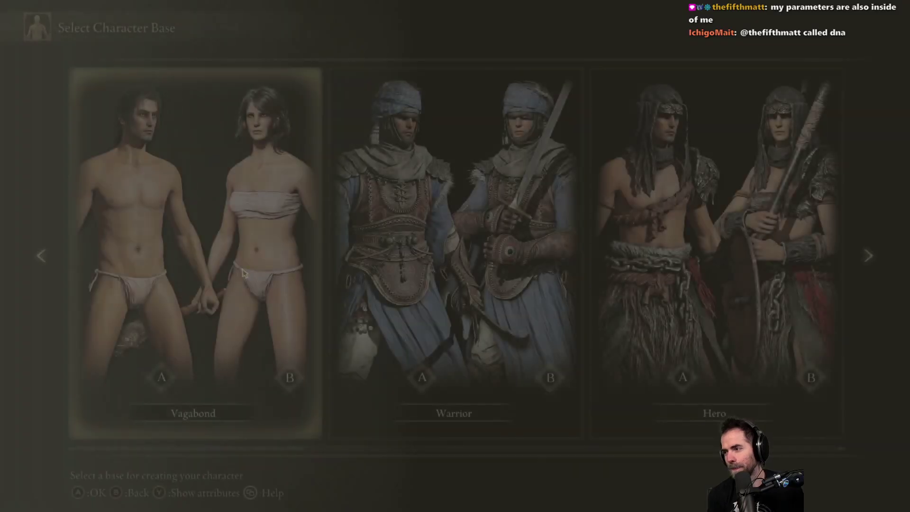
- Compare the Vagabond, Warrior and Hero portraits on the character base selection
key(Right)
key(Right)
key(Left)
key(Left)
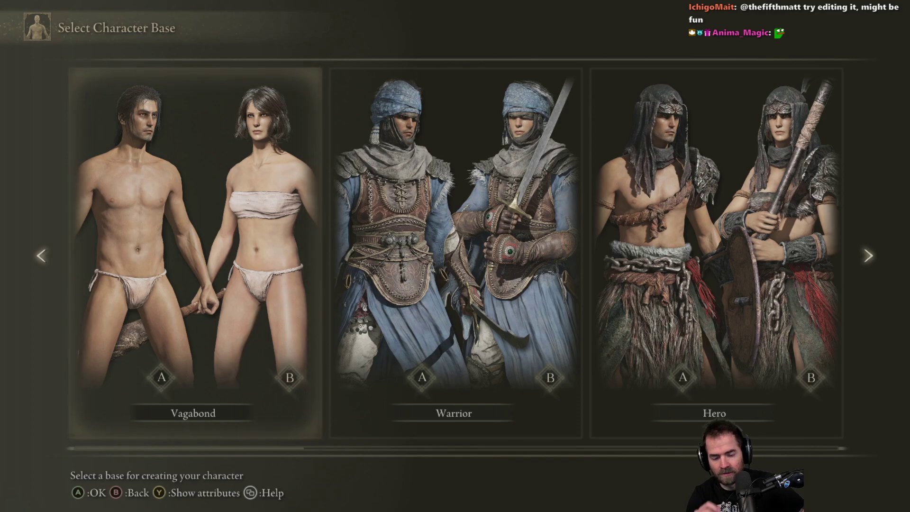
- Leave character creation for the title screen and quit the game
key(Return)
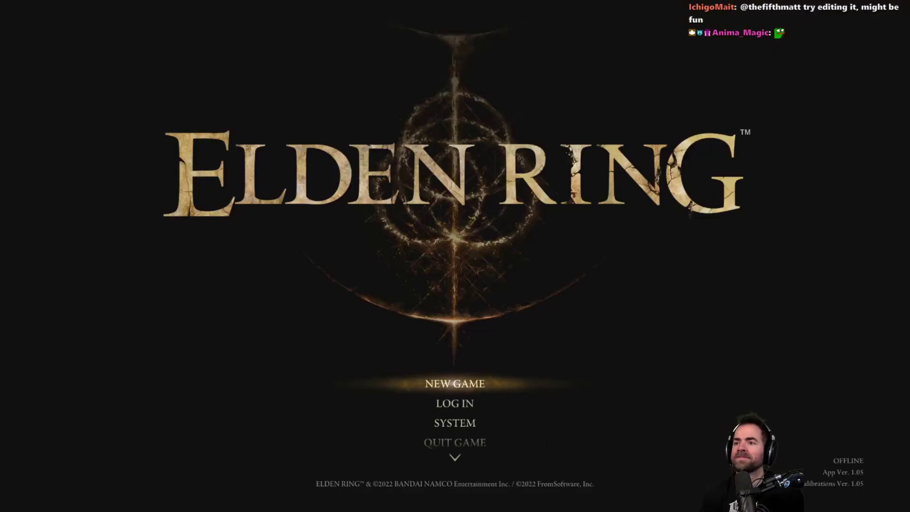
key(Down)
key(Down)
key(Down)
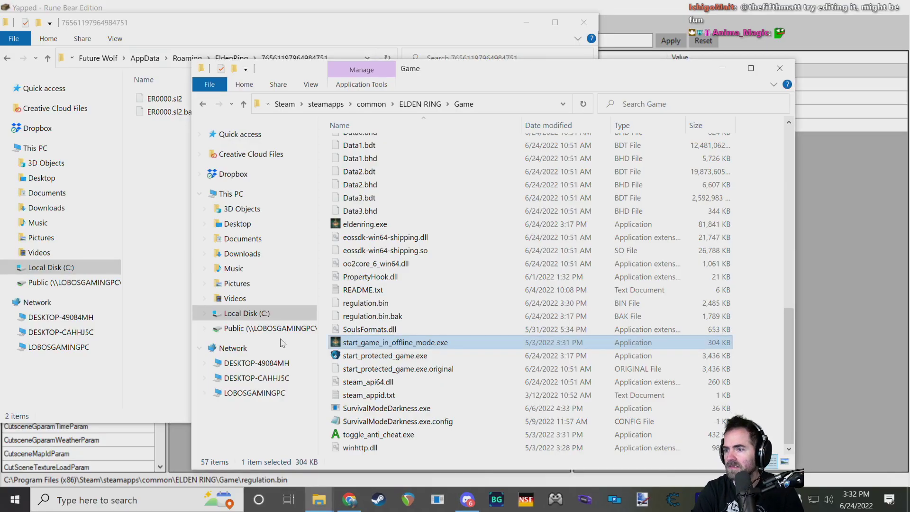
- In Yapped's NpcParam, set Base HP to 1 for the Grafted Scion [Boss] - Chapel of Anticipation row
key(alt+Tab)
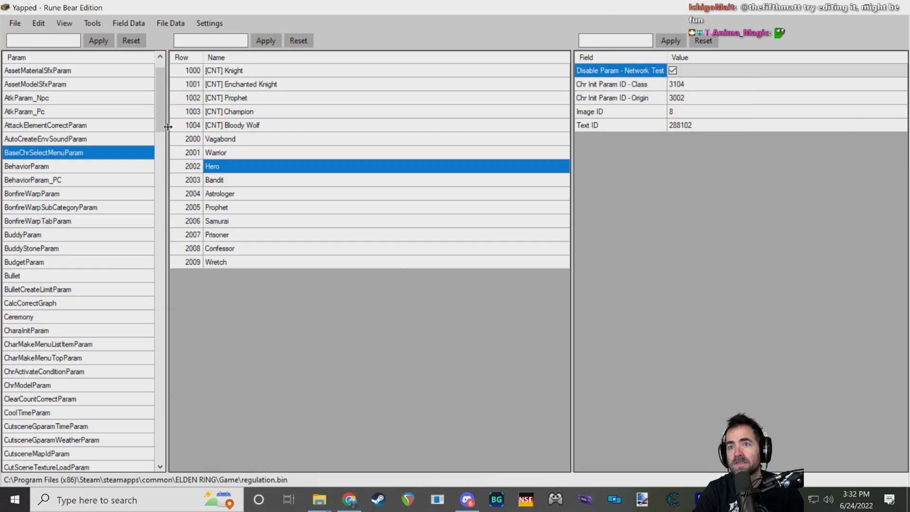
scroll(97, 109, down, 20)
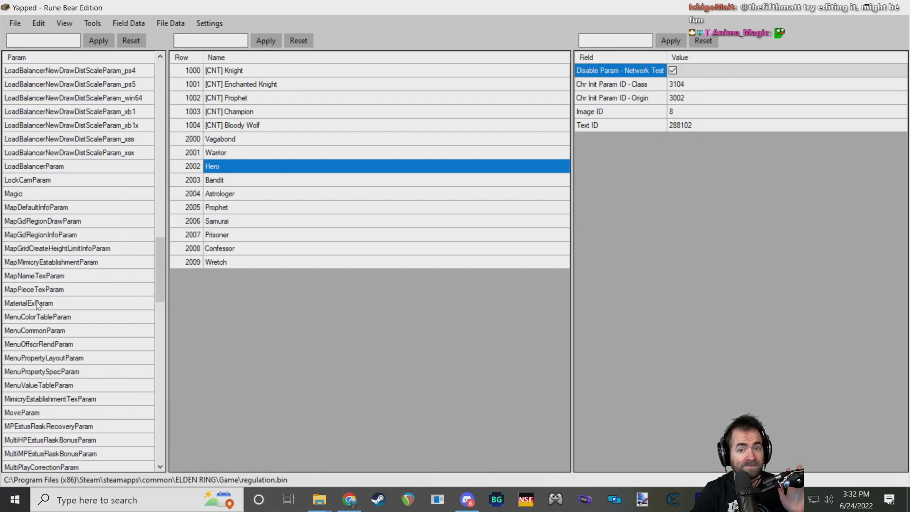
scroll(33, 414, down, 6)
click(33, 235)
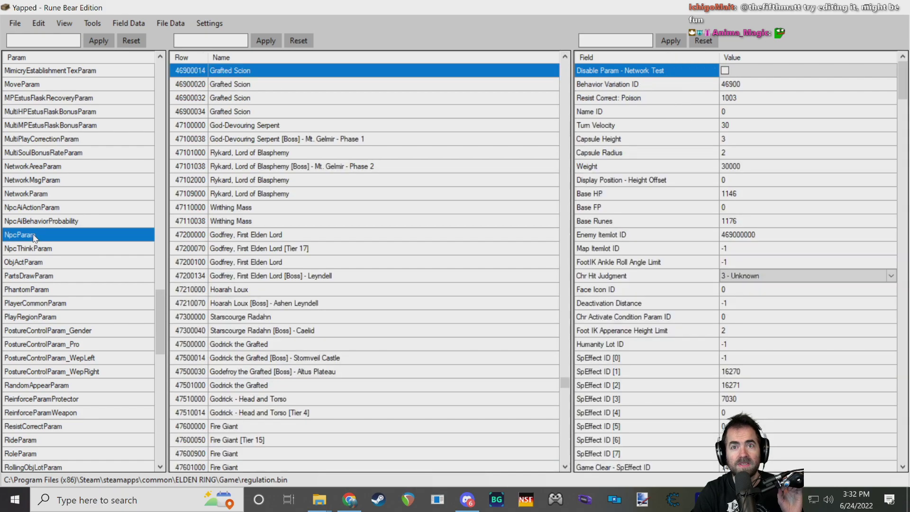
scroll(303, 124, up, 2)
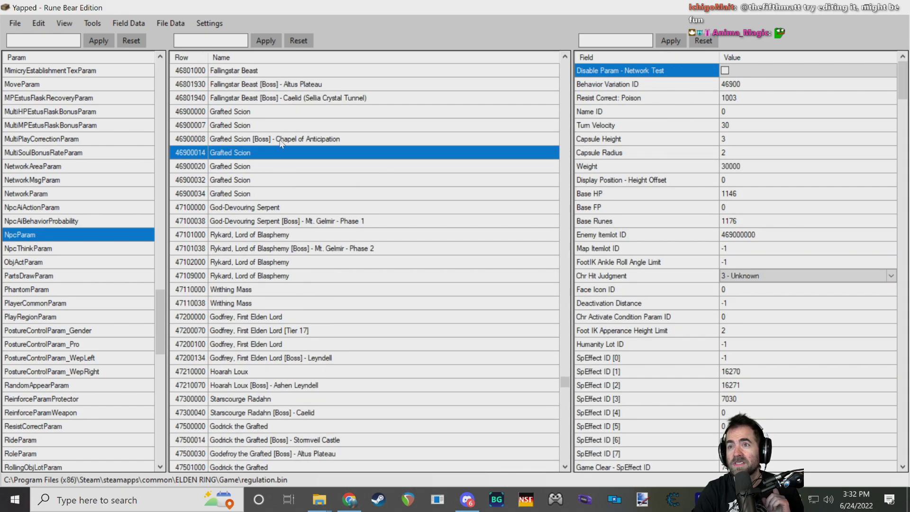
click(287, 139)
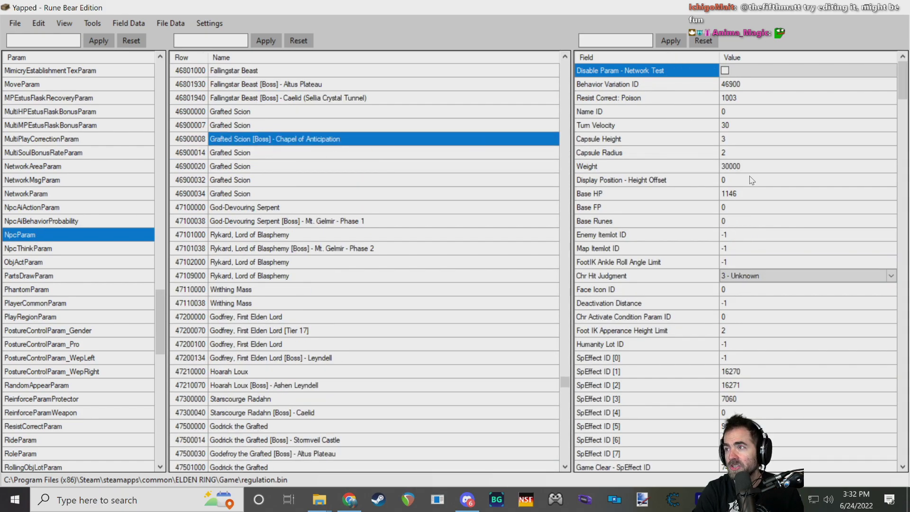
click(735, 194)
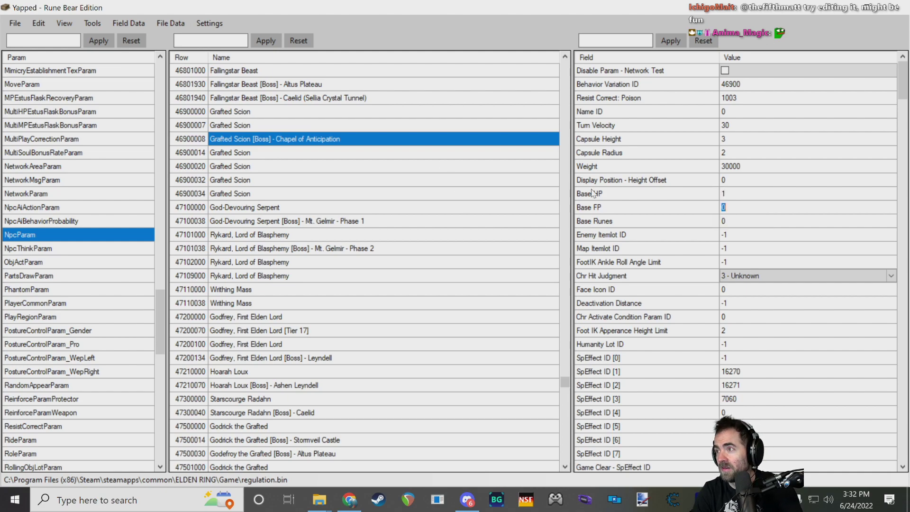
click(656, 198)
- Save the modified params to regulation.bin and dismiss the save message
click(15, 23)
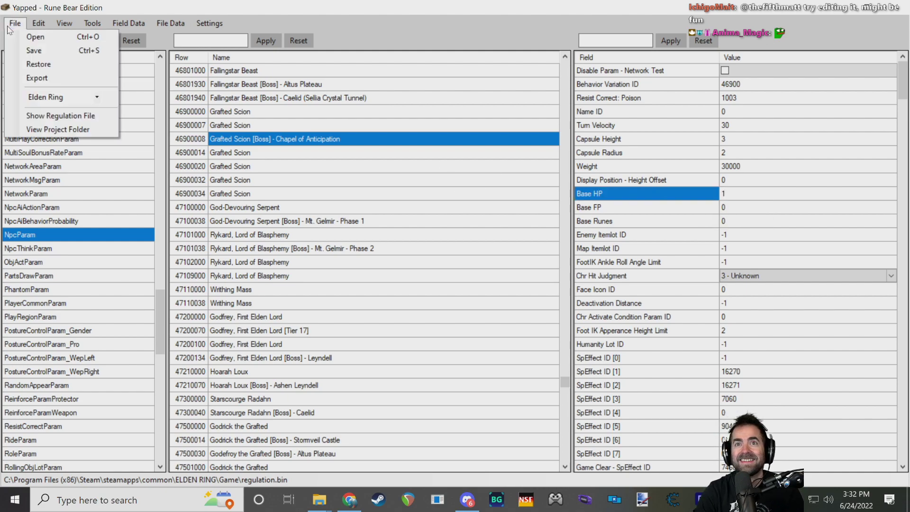
click(33, 49)
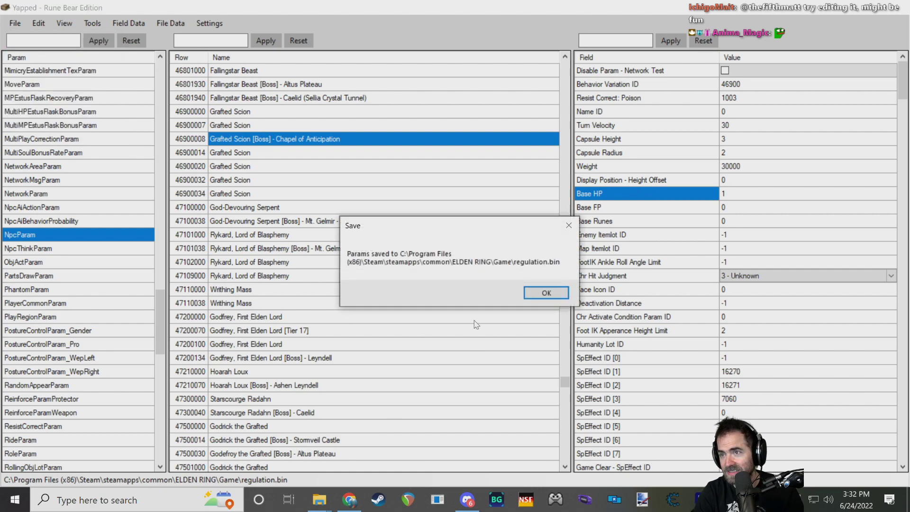
click(546, 293)
- Relaunch the game with start_game_in_offline_mode.exe and begin another new game from the title screen
mouse_move(351, 502)
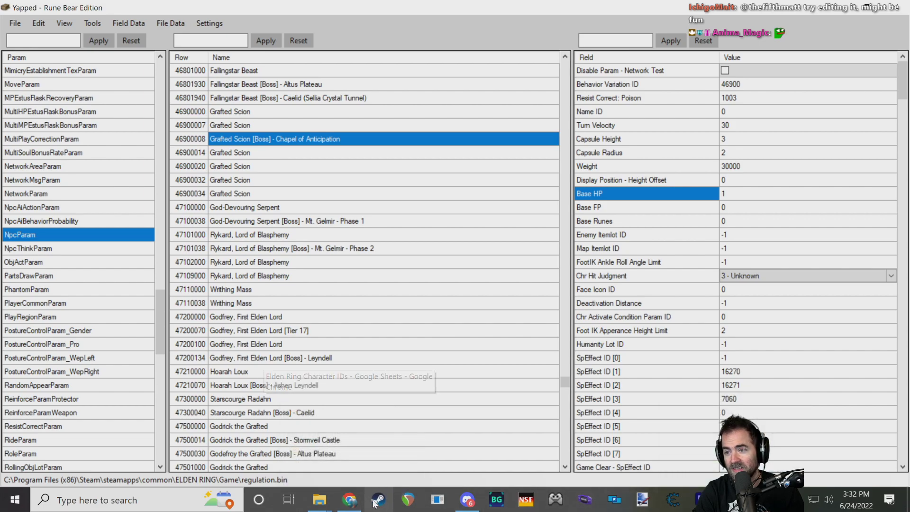
mouse_move(319, 500)
click(397, 436)
double_click(401, 345)
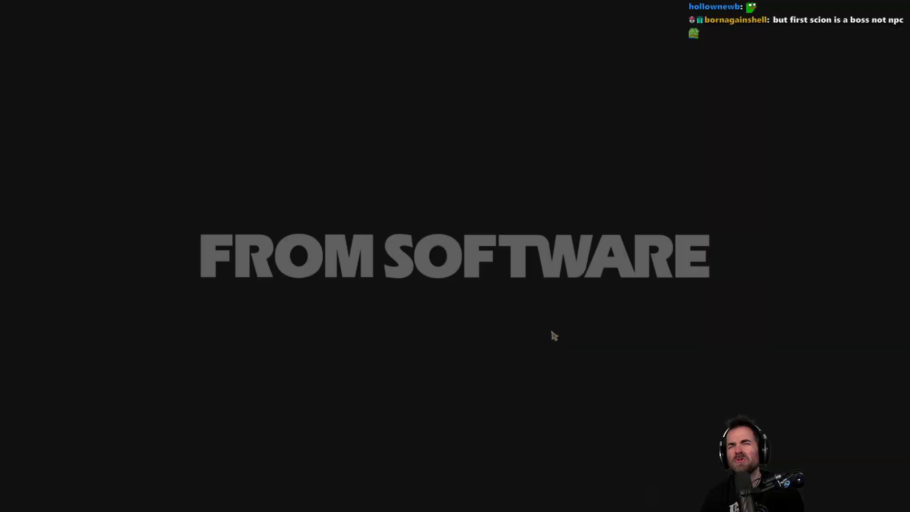
key(Return)
key(Return)
key(Down)
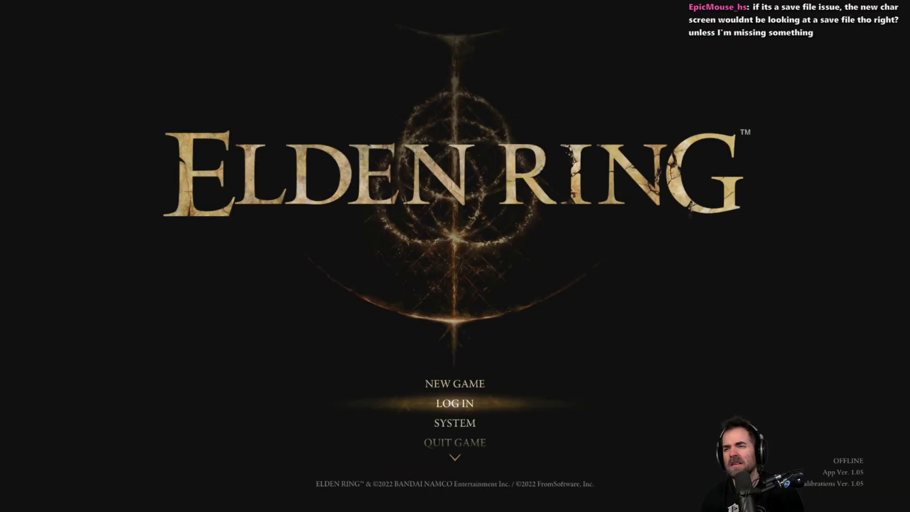
key(Up)
key(Return)
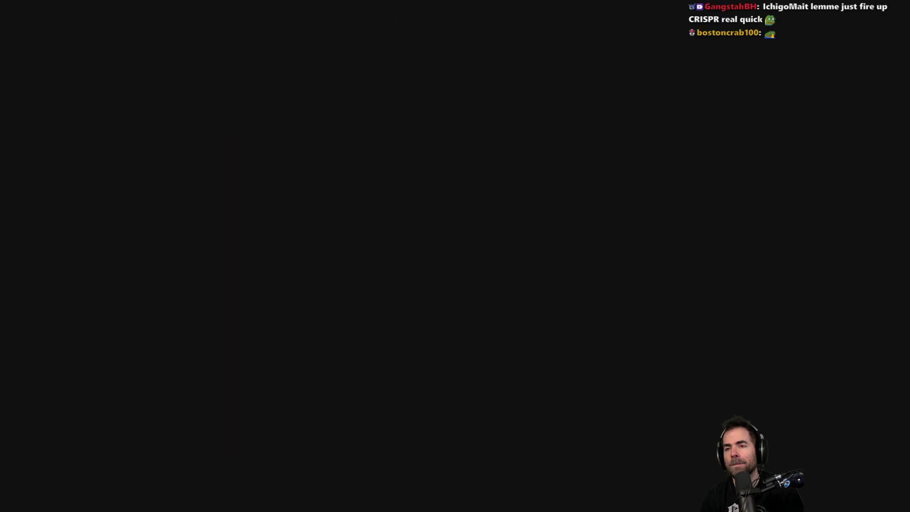
- Create a Vagabond character with body type A named test and start playing
key(Right)
key(Left)
key(Return)
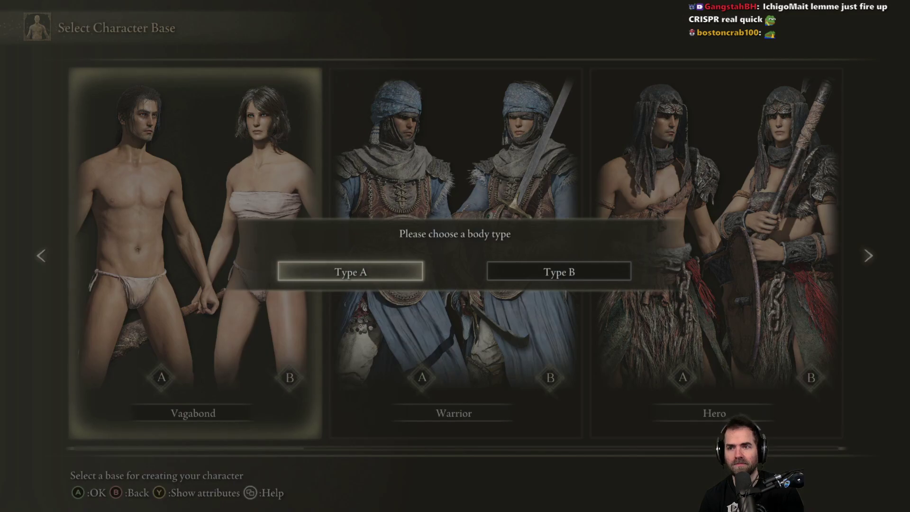
key(Return)
key(Return)
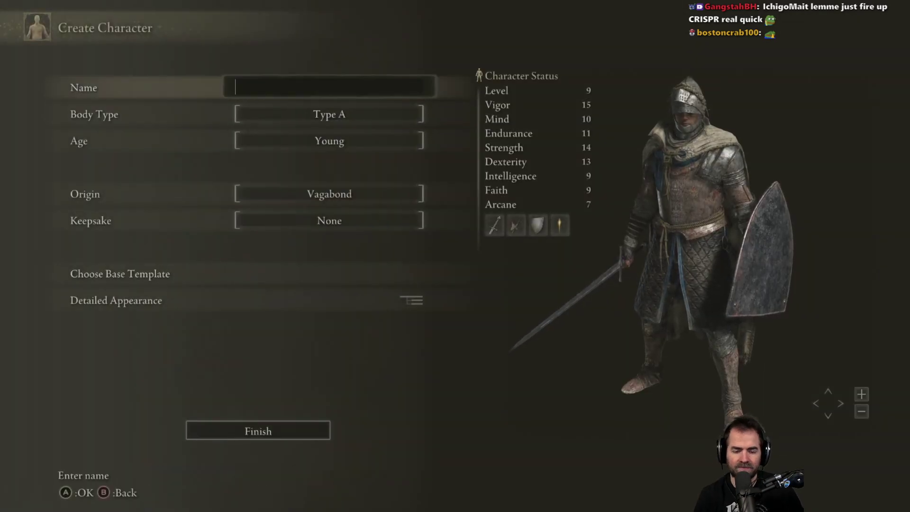
text(test)
key(Return)
key(Up)
key(Return)
key(Return)
key(Return)
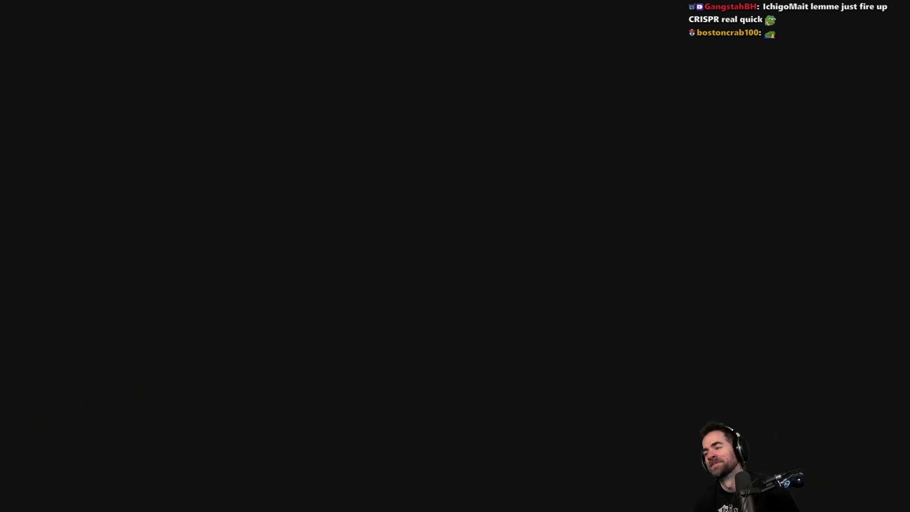
- Pick up the Tarnished's Wizened Finger and walk to the closed chapel door
key(e)
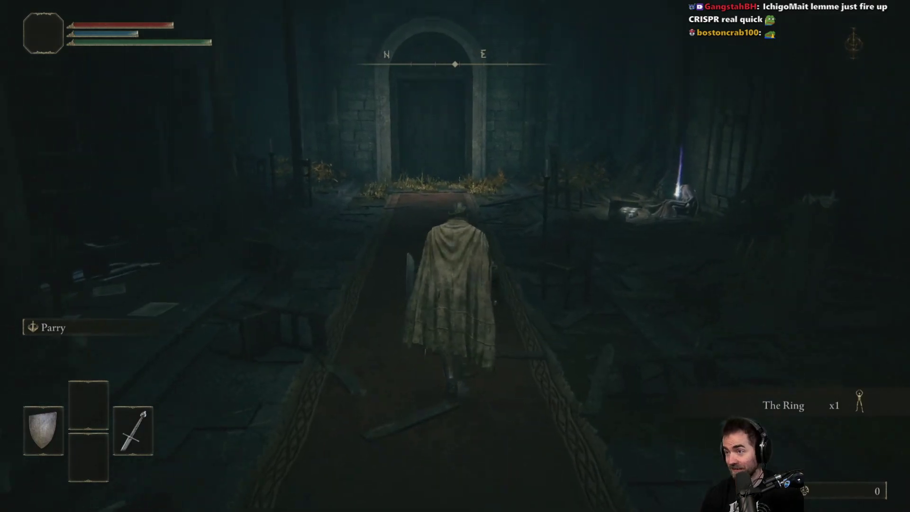
key(e)
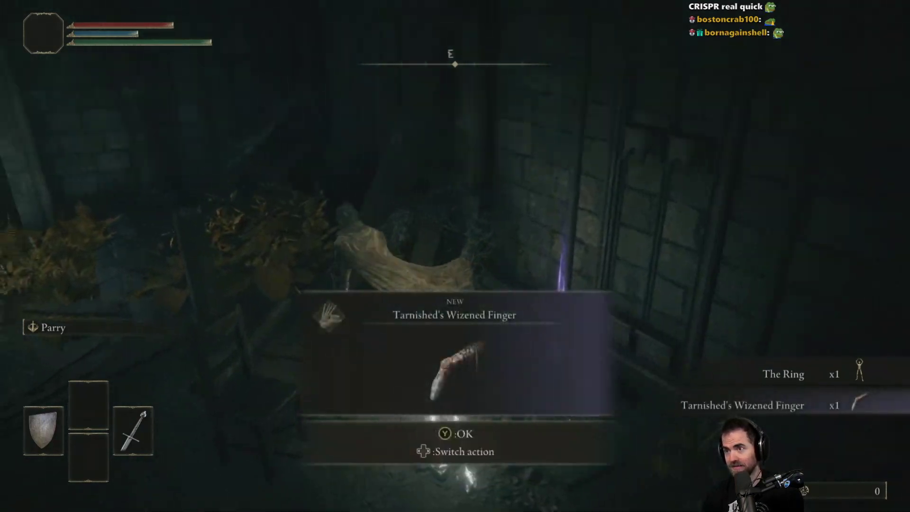
key(e)
key(w)
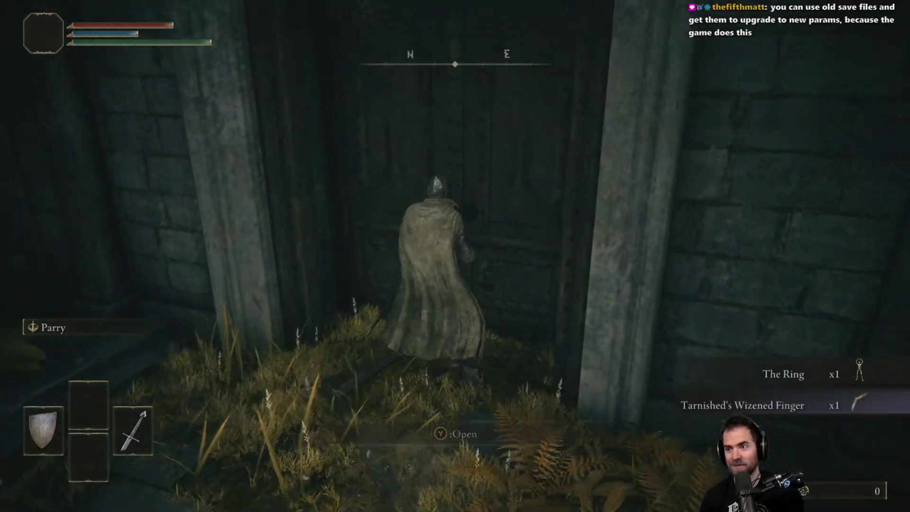
- Unequip the Halberd from the second right-hand slot along with the character's chest armor and leg armor
key(Escape)
key(e)
key(Escape)
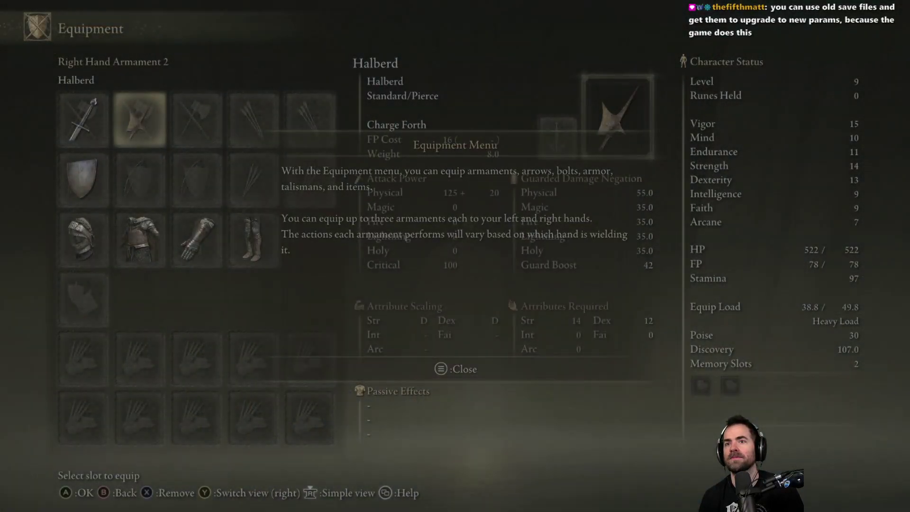
key(r)
key(Down)
key(Down)
key(r)
key(Right)
key(Right)
key(r)
key(Escape)
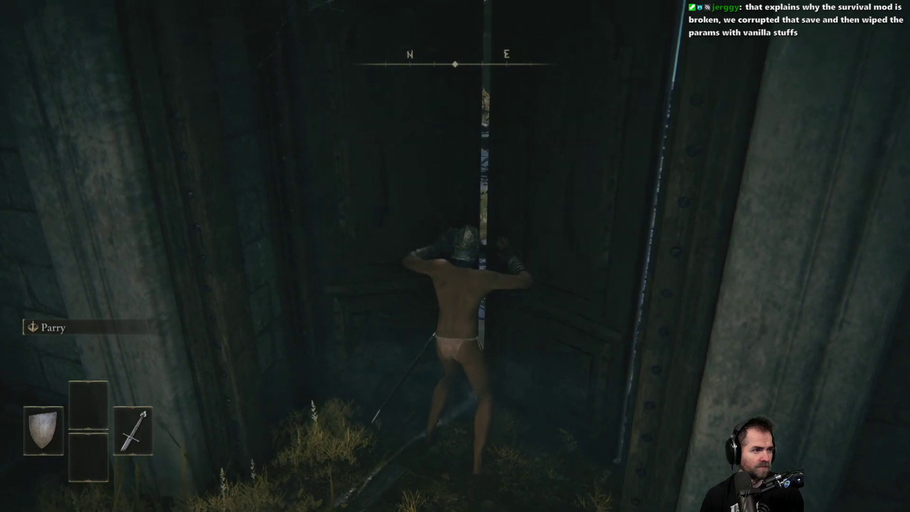
- Open the chapel door and go outside across the ruined courtyard to the start of the rope bridge
key(w)
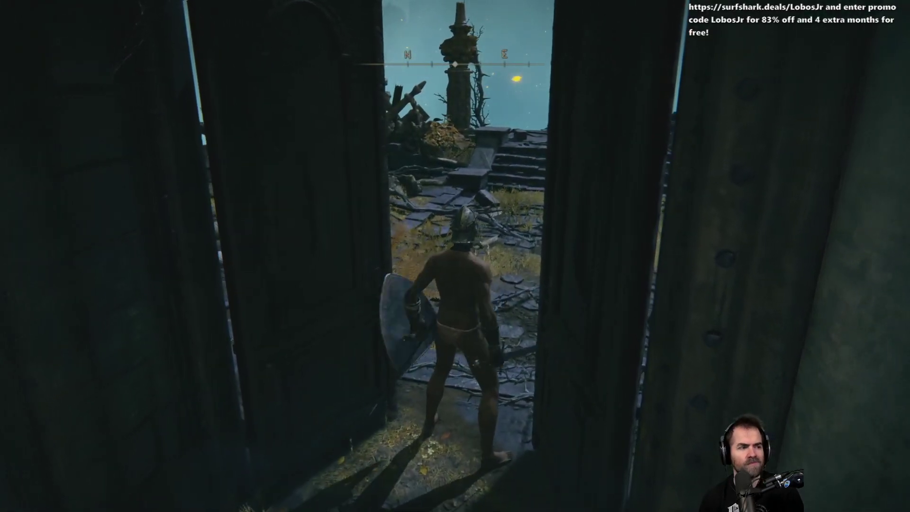
key(w)
key(f)
key(w)
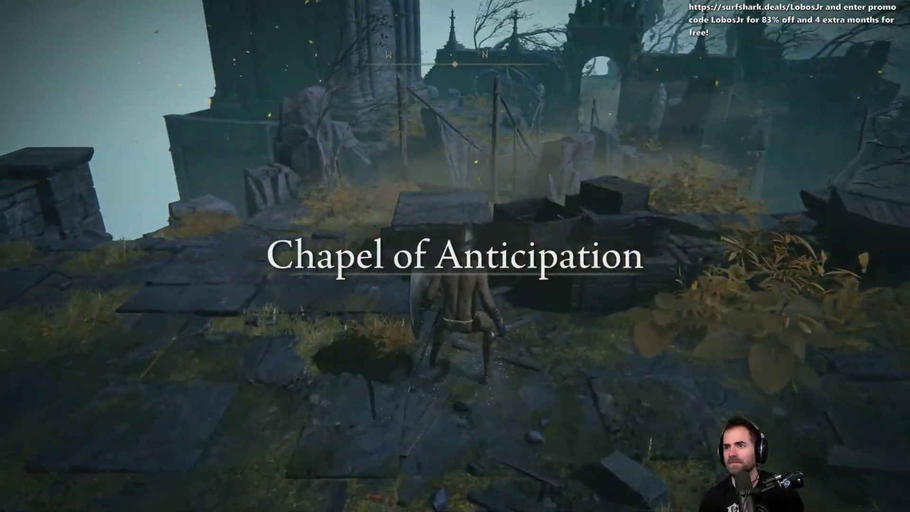
key(w)
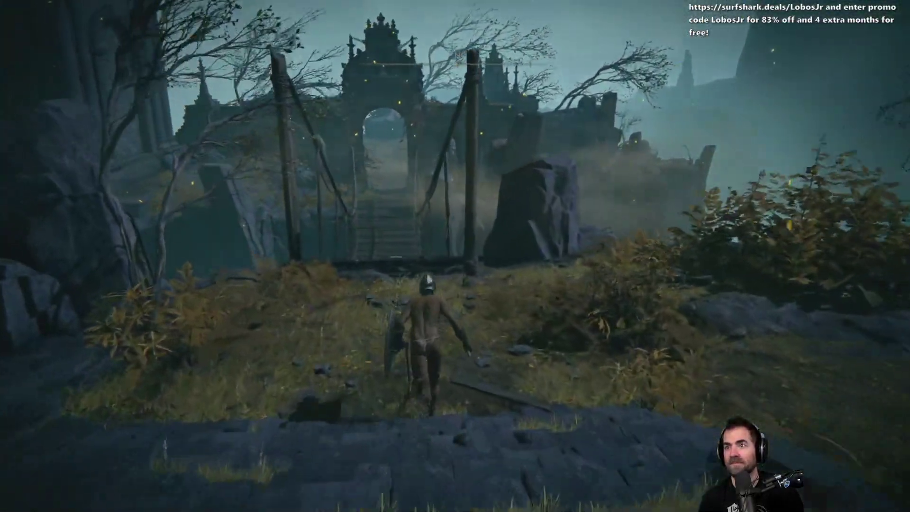
- Cross the rope bridge, pass through the stone archway and run up the paved path toward the large statue
key(w)
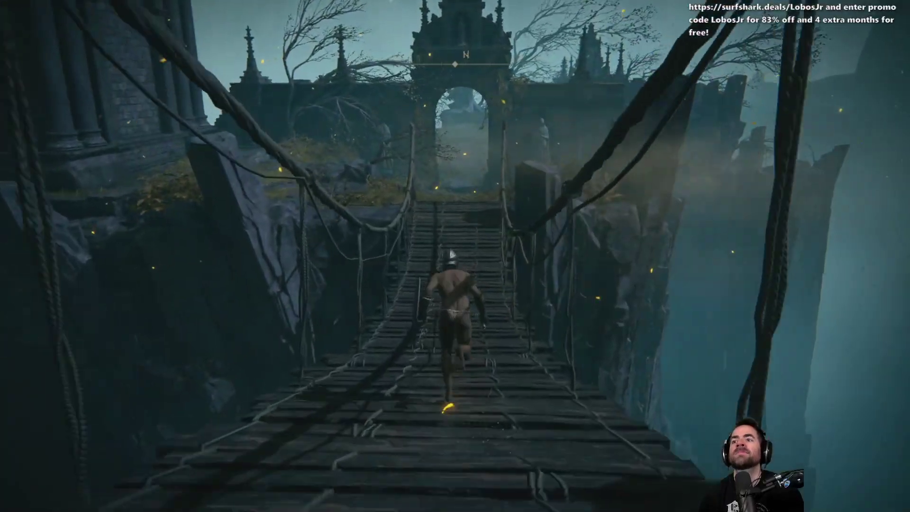
key(w)
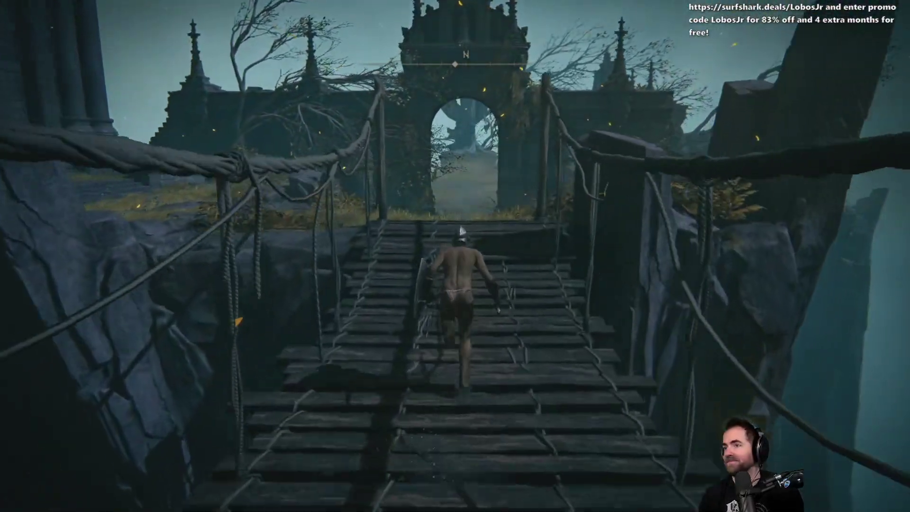
key(w)
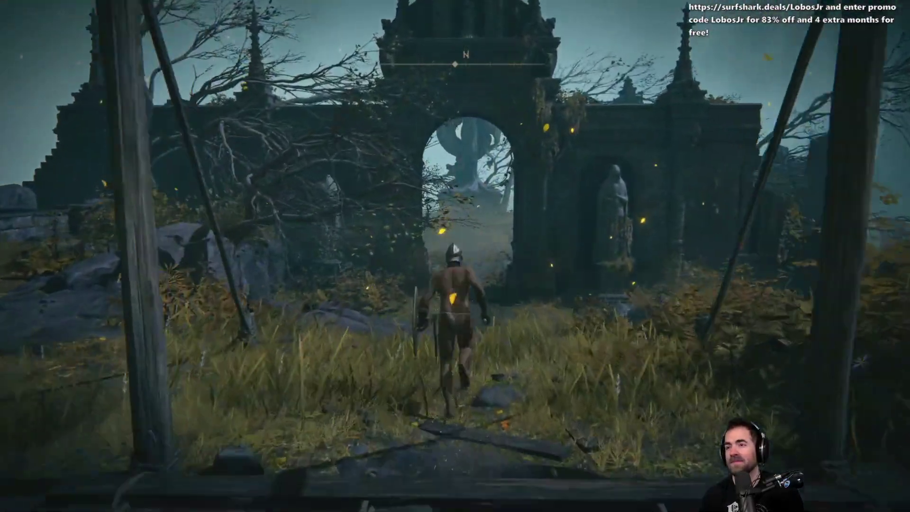
key(w)
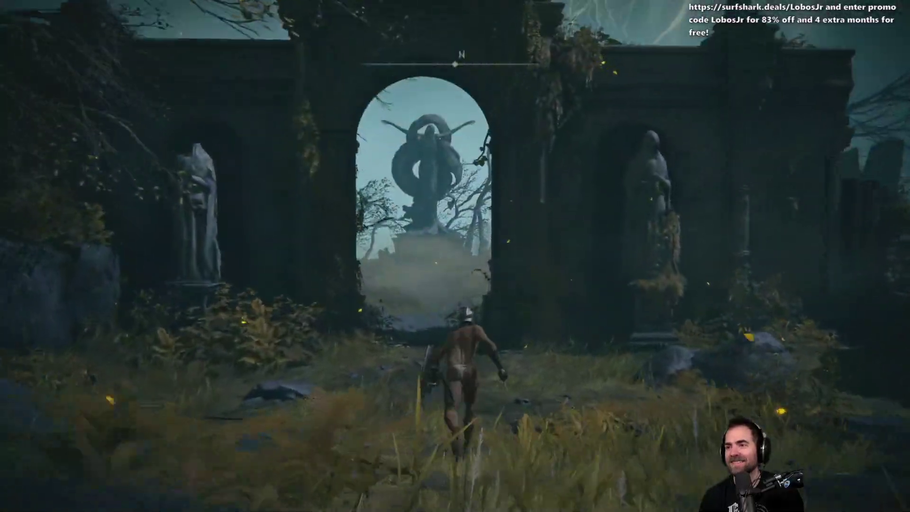
key(w)
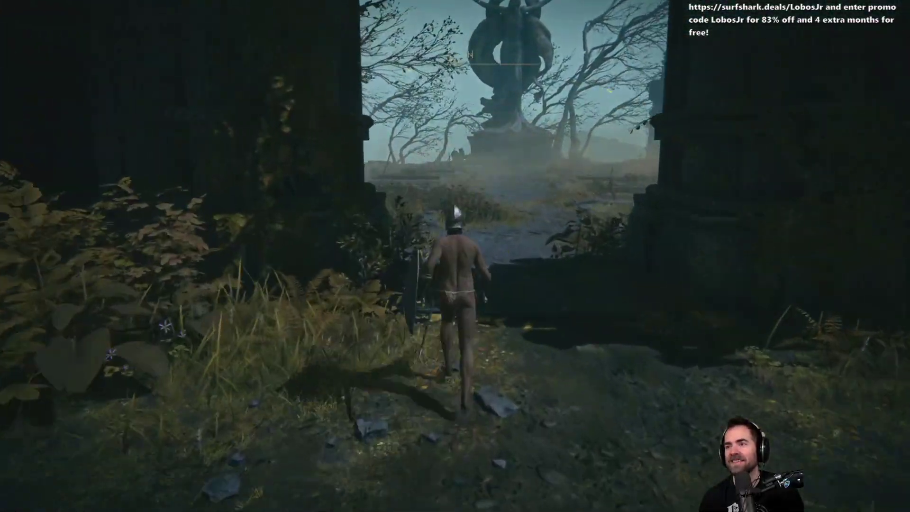
key(w)
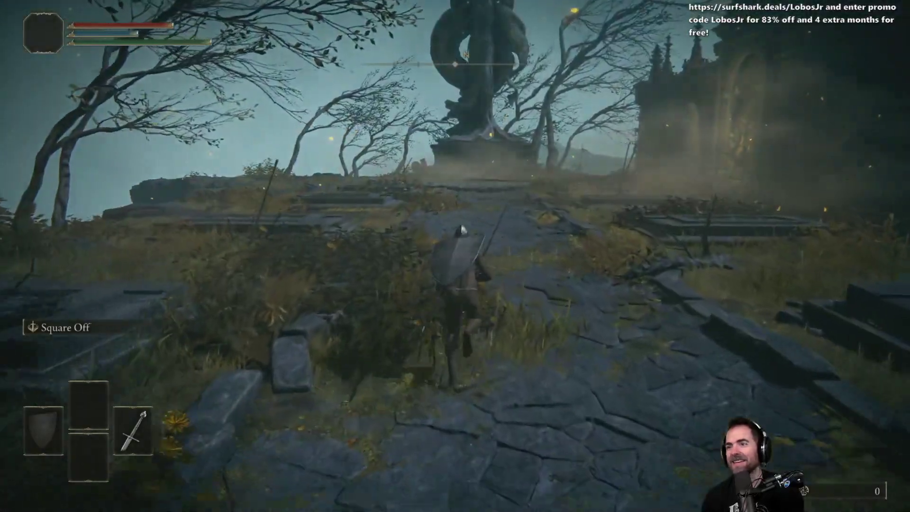
key(w)
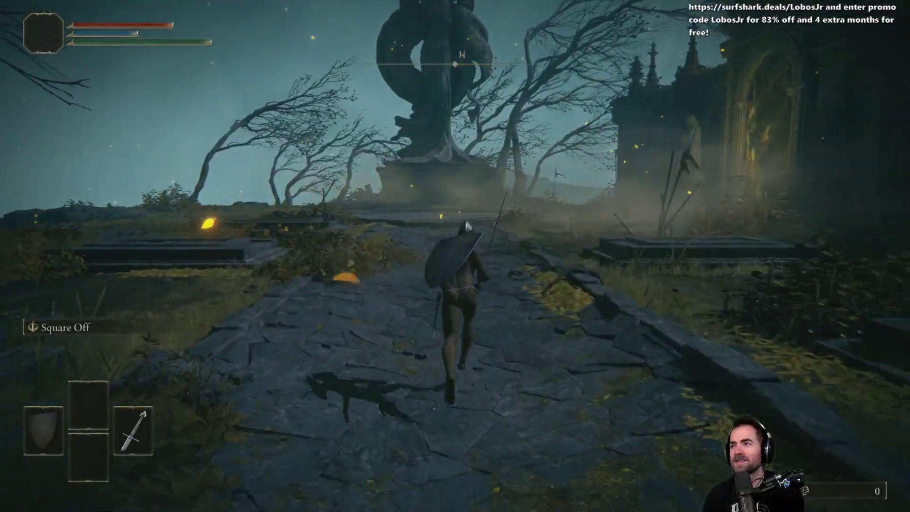